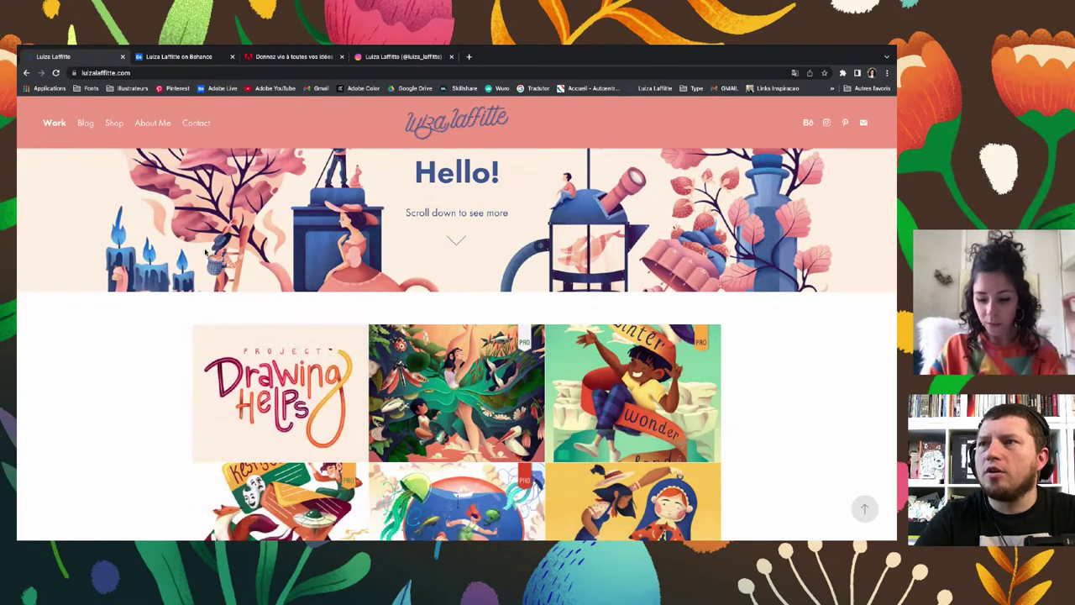
# Scroll the portfolio grid and open the Adobe My 2022 Vision project
pyautogui.scroll(-2, 178, 263)
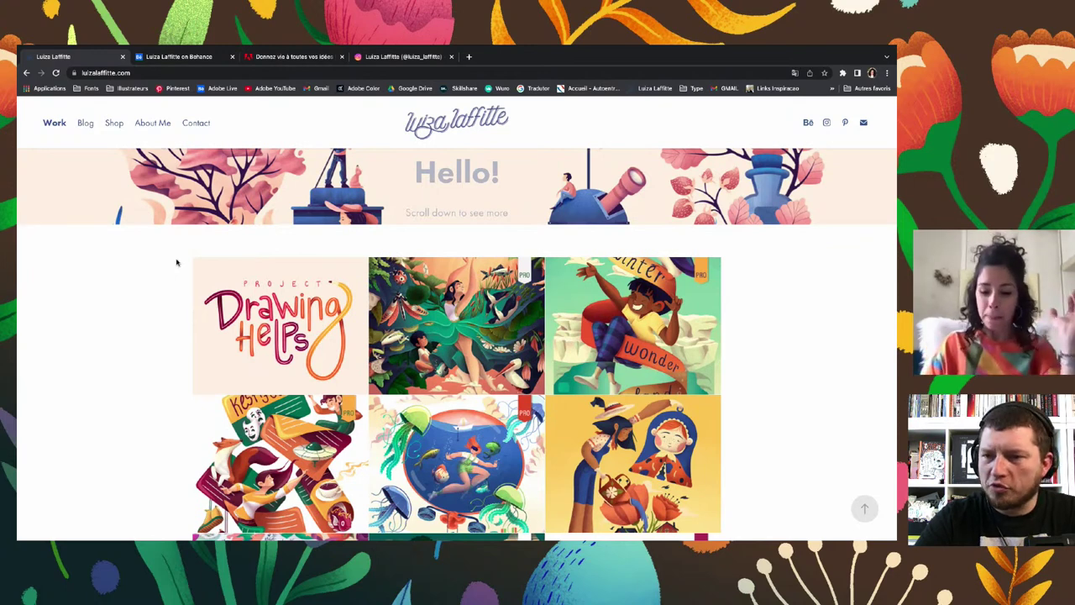
pyautogui.scroll(-2, 176, 263)
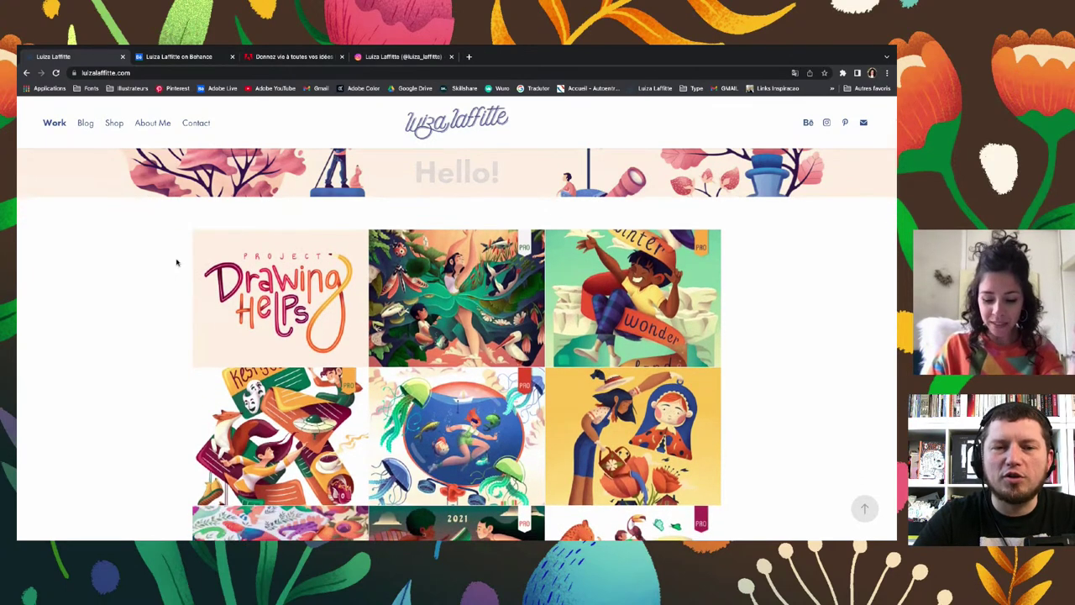
pyautogui.scroll(-2, 176, 263)
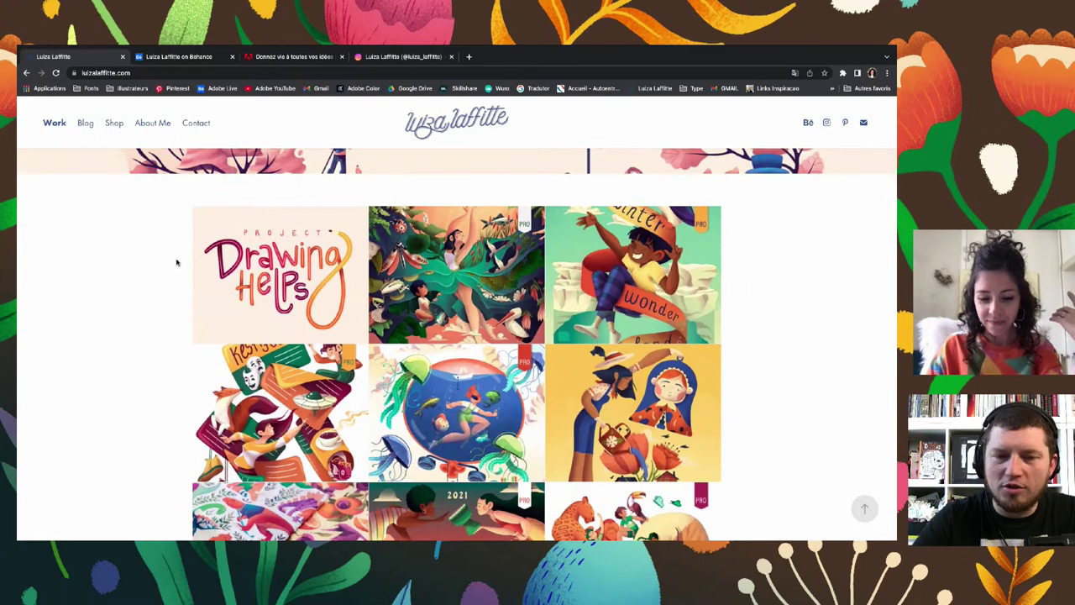
pyautogui.scroll(-1, 176, 263)
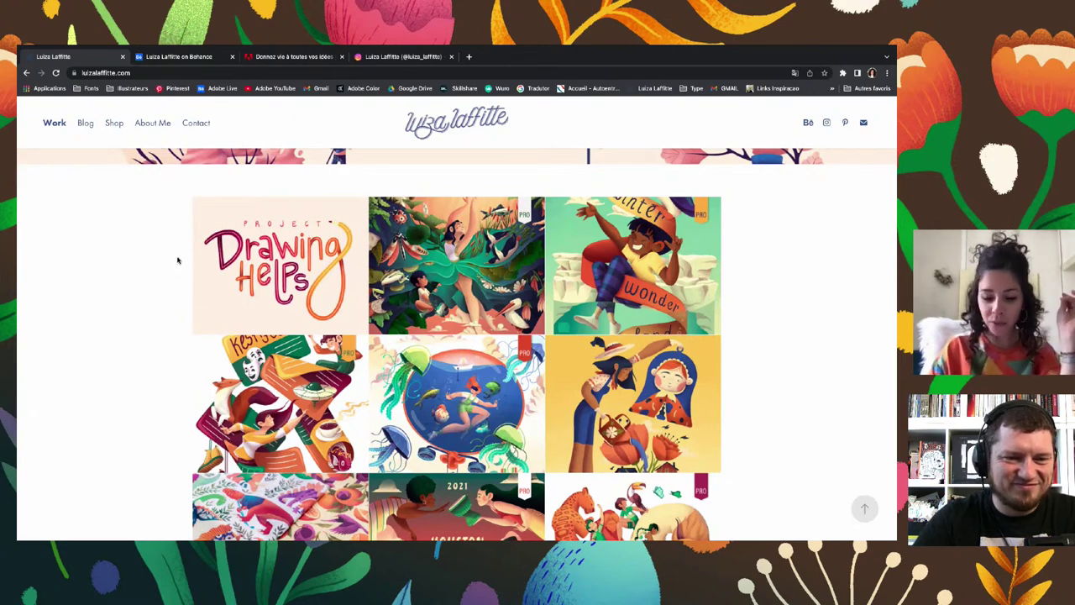
pyautogui.click(453, 250)
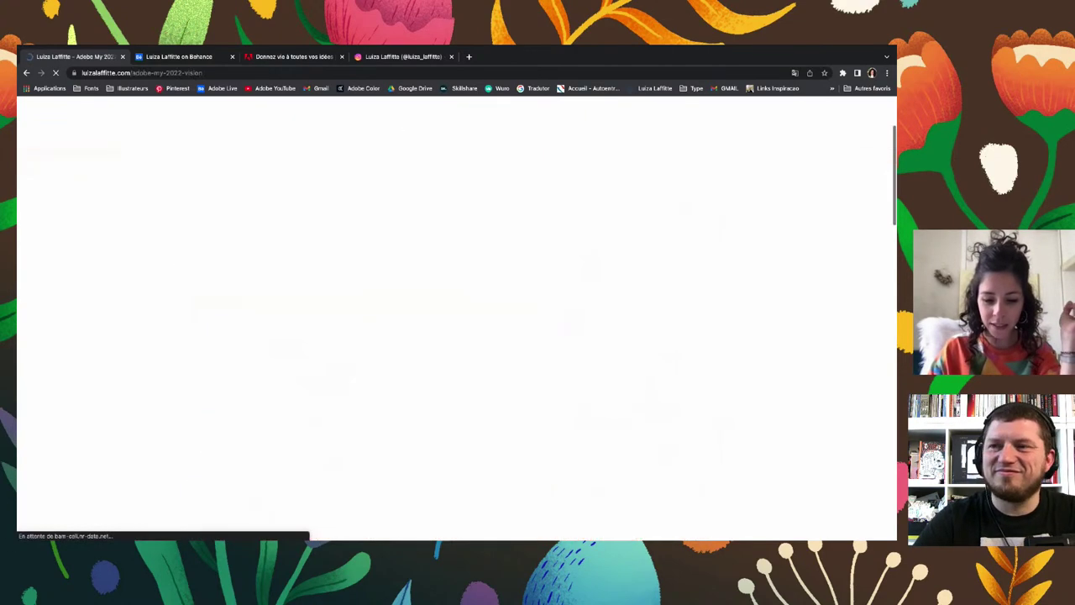
# Scroll down to the project's large dancing-woman nature illustration
pyautogui.scroll(-1, 454, 250)
pyautogui.scroll(-1, 454, 345)
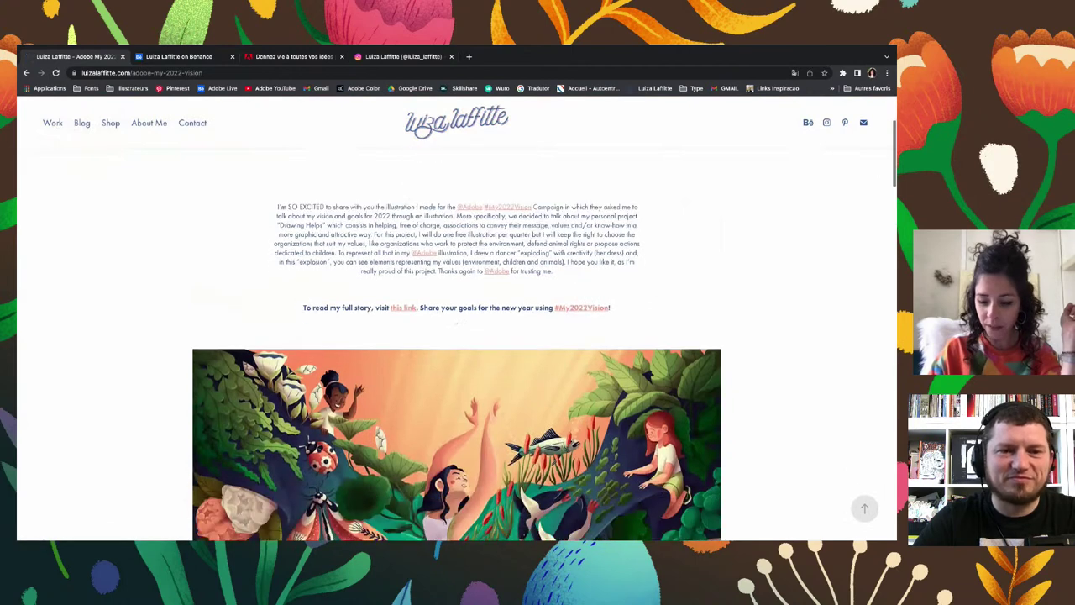
pyautogui.scroll(-1, 454, 345)
pyautogui.scroll(-1, 453, 345)
pyautogui.scroll(-1, 457, 344)
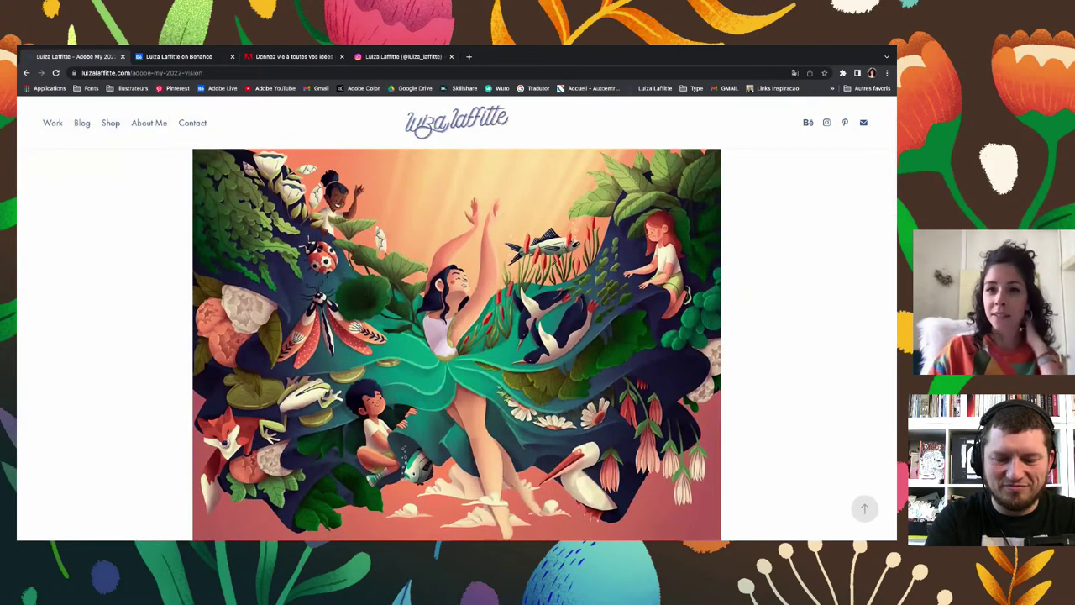
pyautogui.scroll(-1, 457, 344)
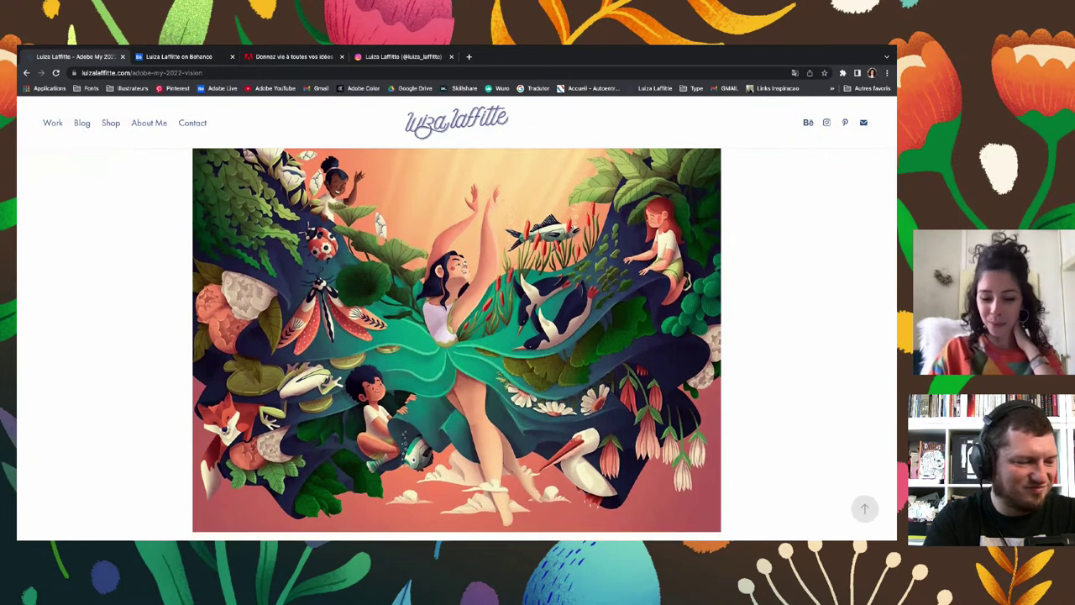
pyautogui.scroll(-1, 457, 345)
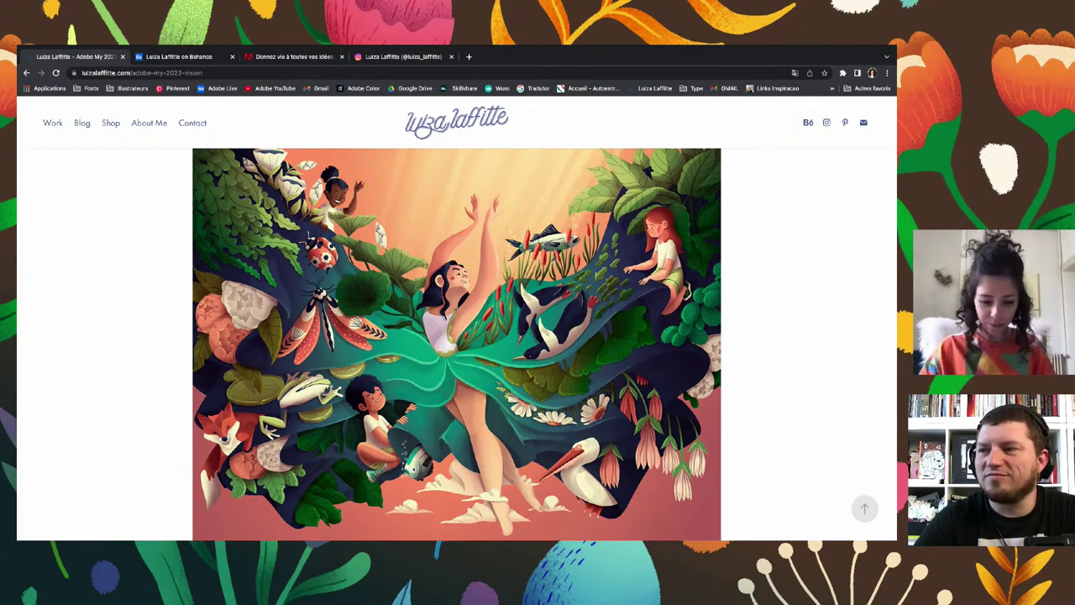
pyautogui.scroll(-2, 457, 344)
pyautogui.scroll(-2, 457, 345)
pyautogui.scroll(-2, 458, 345)
pyautogui.scroll(-2, 457, 345)
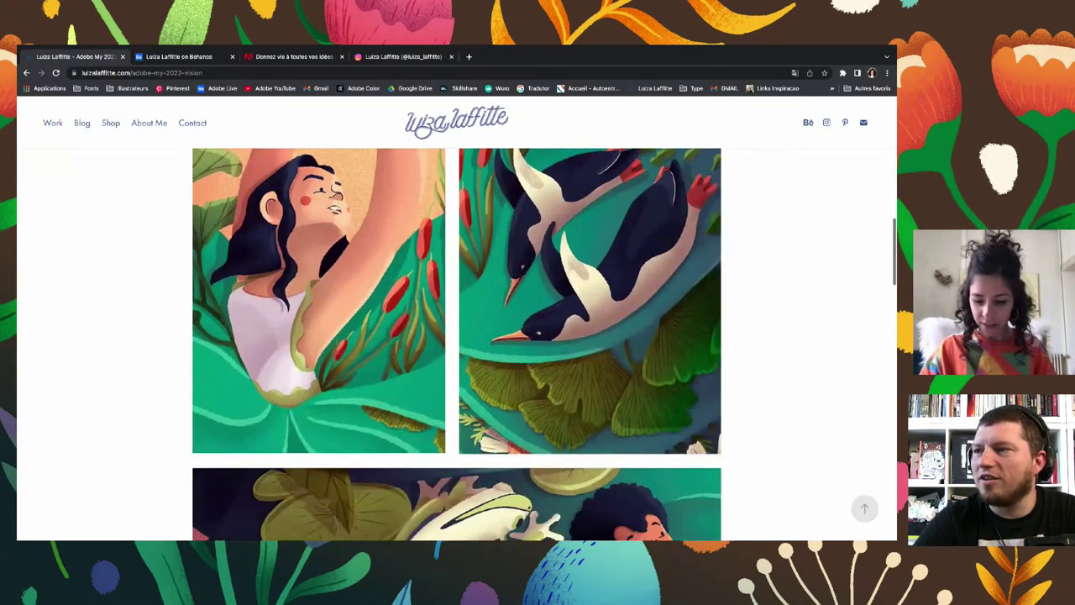
pyautogui.scroll(-2, 457, 344)
pyautogui.scroll(-2, 457, 344)
pyautogui.scroll(-1, 457, 344)
pyautogui.scroll(-1, 457, 345)
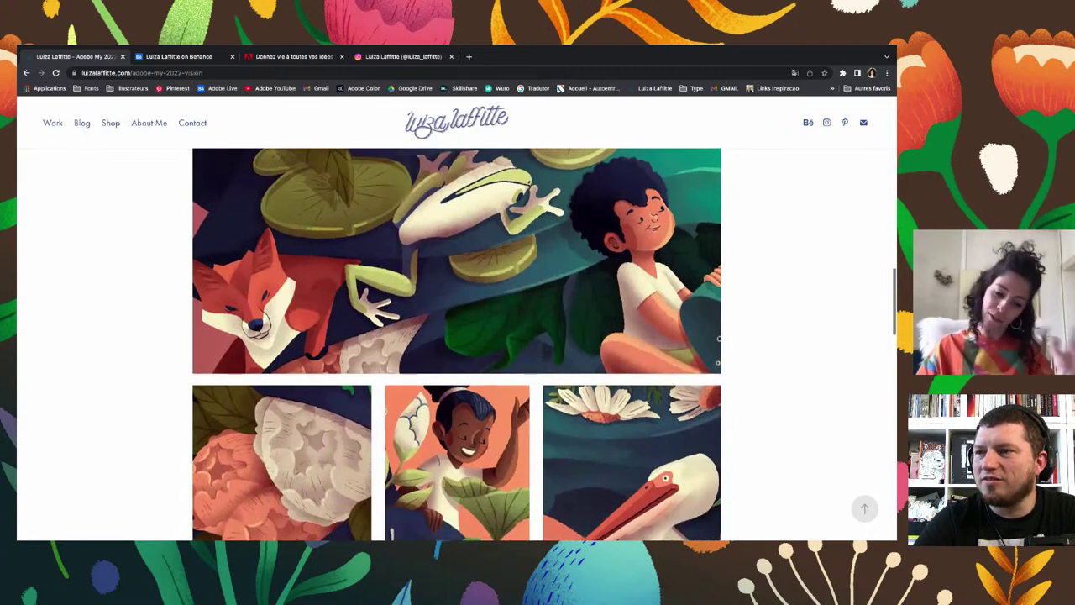
pyautogui.scroll(-1, 457, 344)
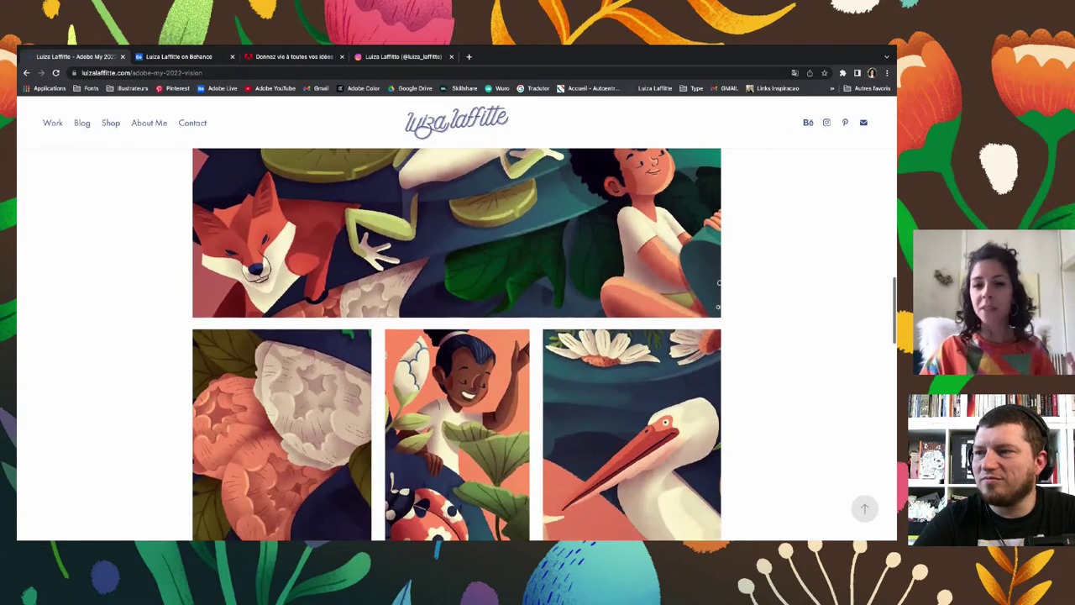
pyautogui.scroll(-1, 457, 344)
pyautogui.scroll(-1, 457, 345)
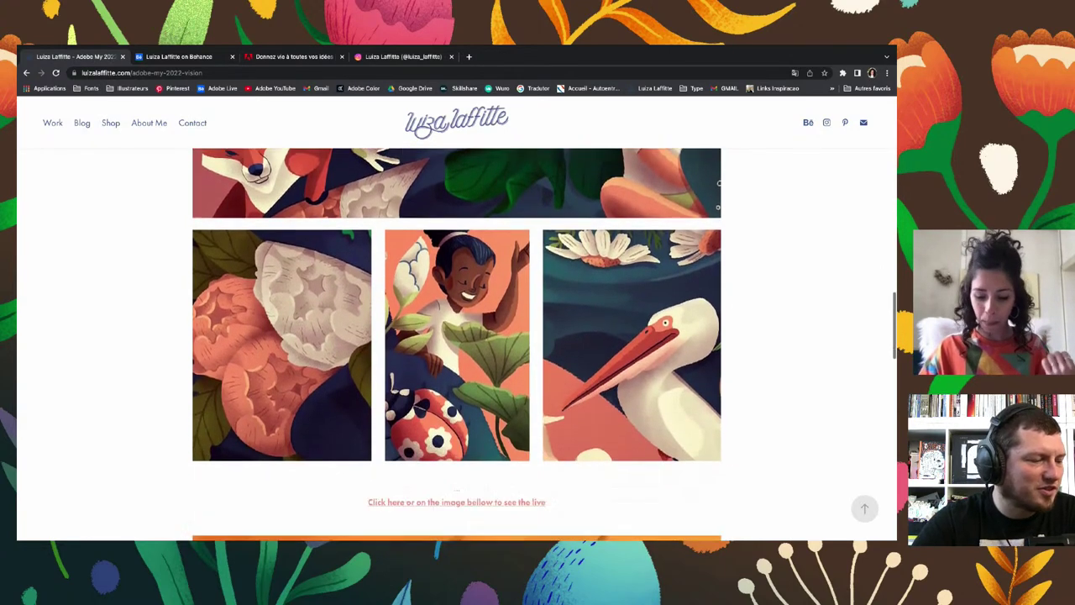
pyautogui.scroll(-1, 457, 344)
pyautogui.scroll(-1, 457, 345)
pyautogui.scroll(-2, 457, 345)
pyautogui.scroll(-1, 457, 344)
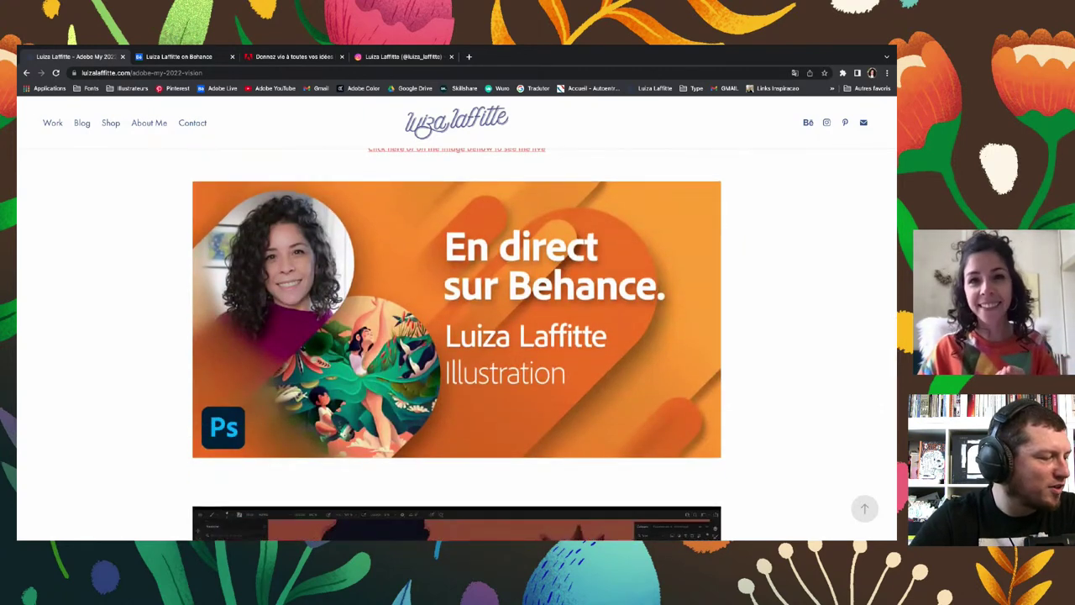
pyautogui.scroll(-2, 457, 345)
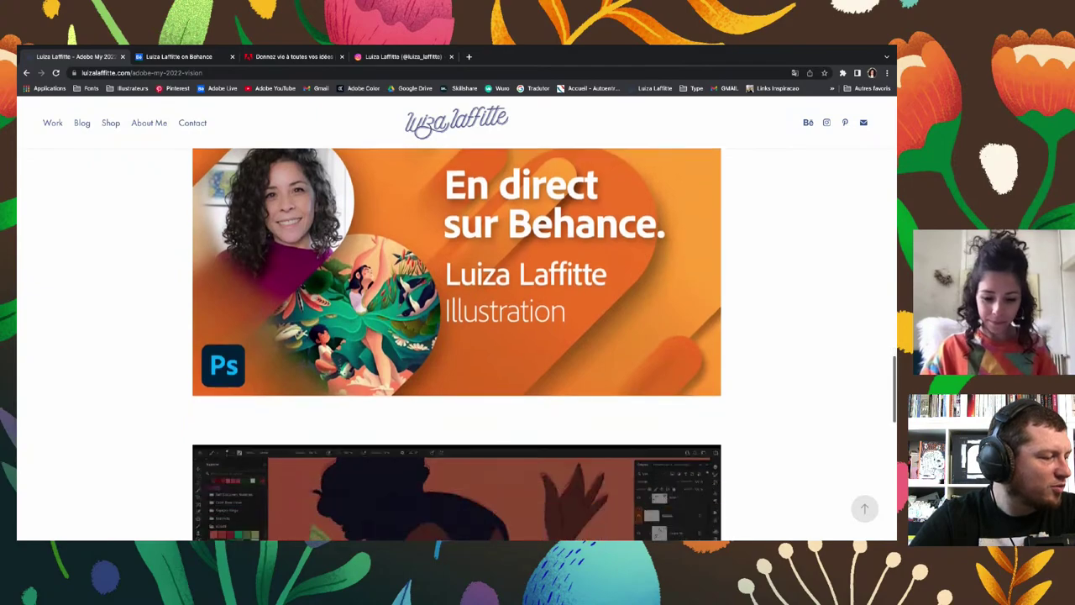
pyautogui.scroll(-2, 457, 344)
pyautogui.scroll(5, 458, 345)
pyautogui.scroll(1, 457, 345)
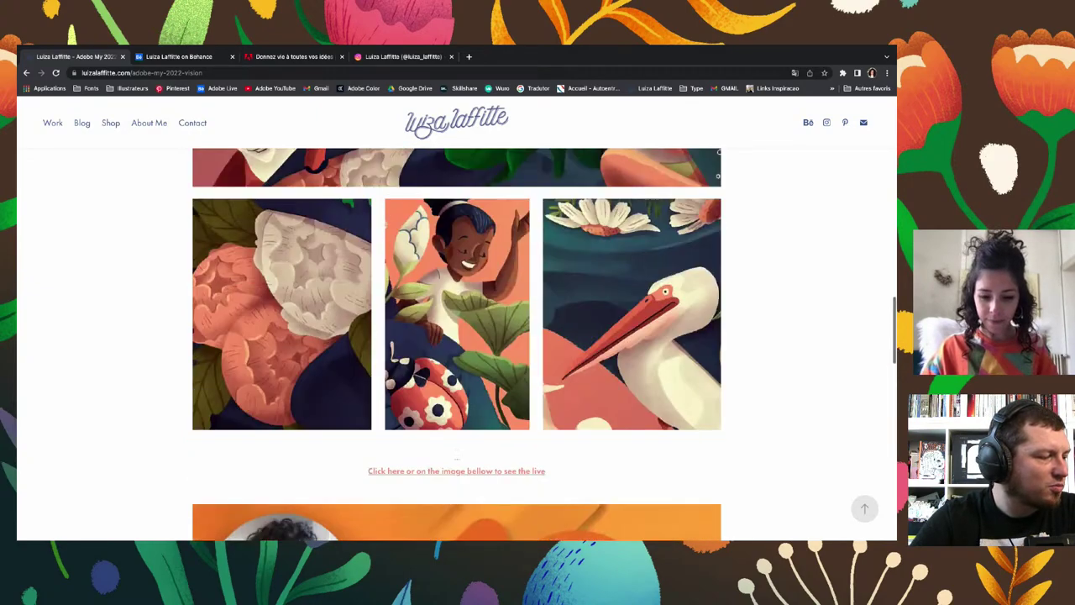
pyautogui.scroll(2, 457, 344)
pyautogui.scroll(2, 457, 345)
pyautogui.scroll(2, 457, 345)
pyautogui.scroll(3, 457, 345)
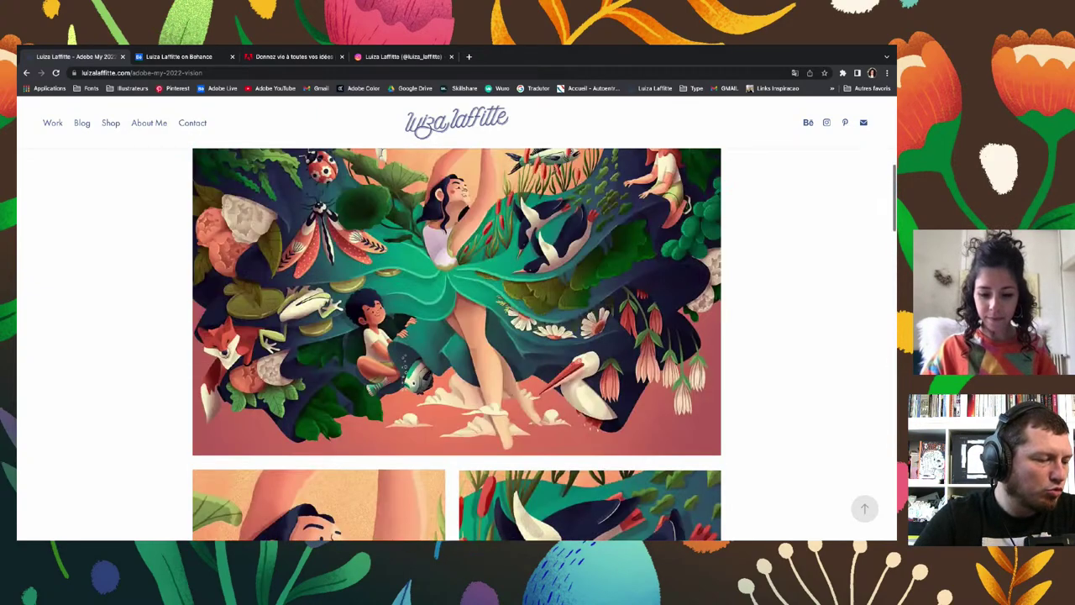
pyautogui.scroll(1, 457, 348)
pyautogui.scroll(-1, 457, 348)
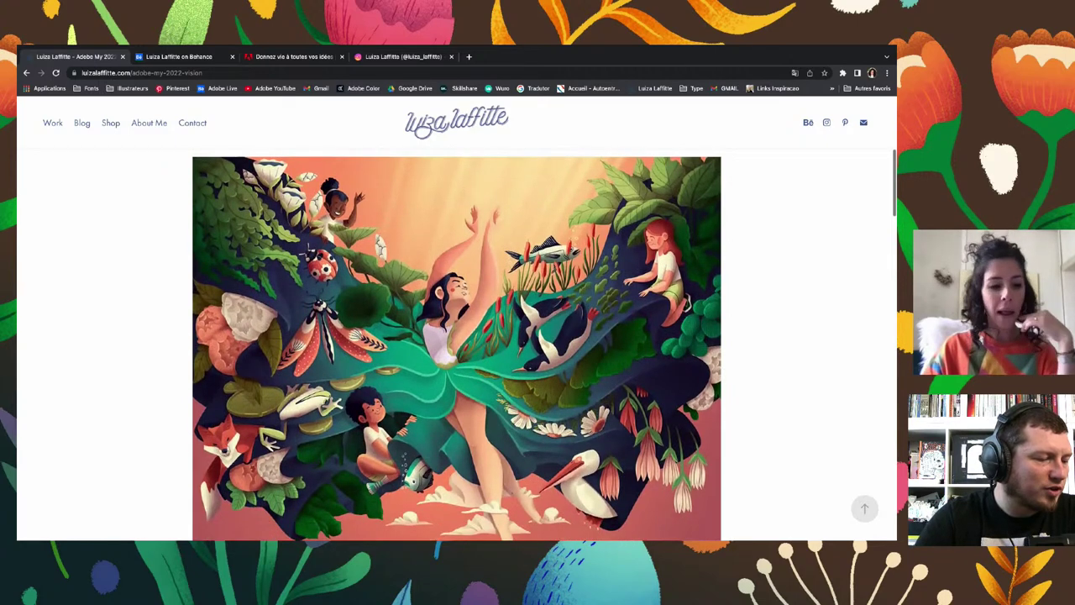
# Go back from 2022 Vision to the Work grid showing the 2021 Houston Reggae tile
pyautogui.click(27, 74)
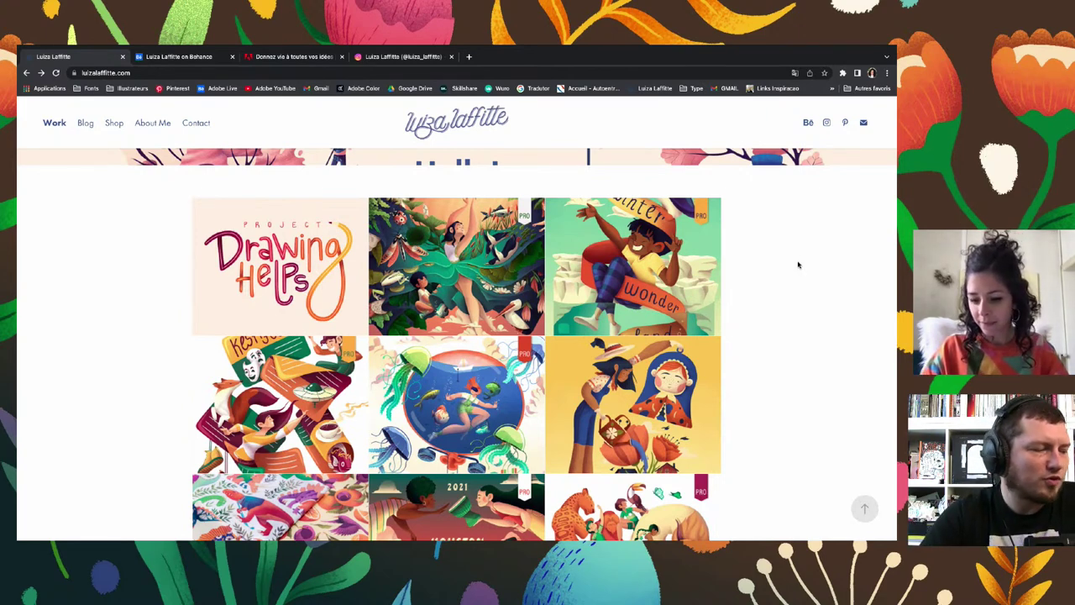
pyautogui.scroll(1, 798, 265)
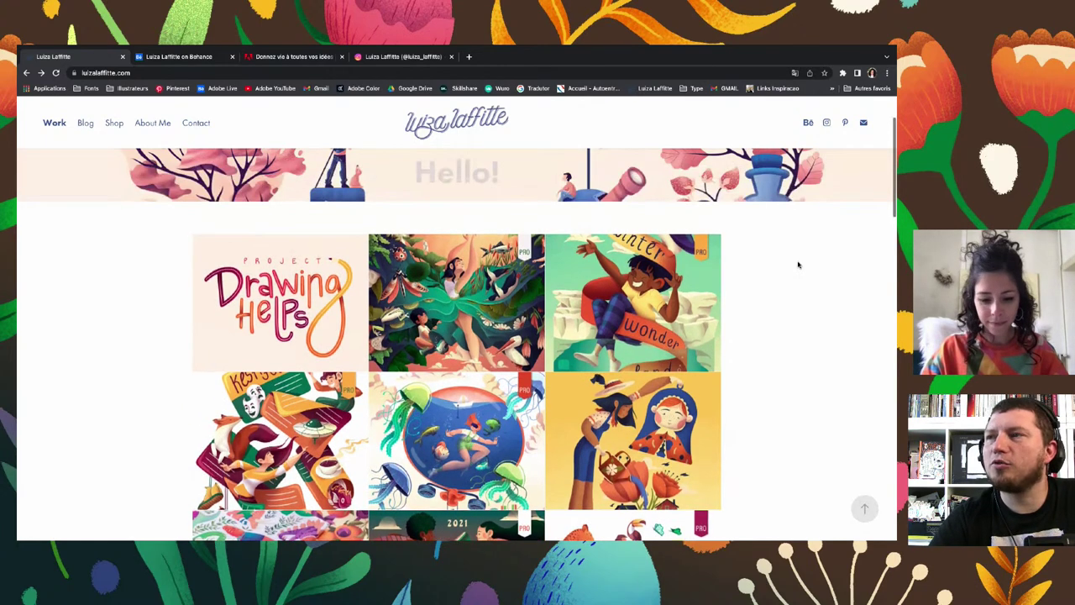
pyautogui.scroll(-2, 798, 264)
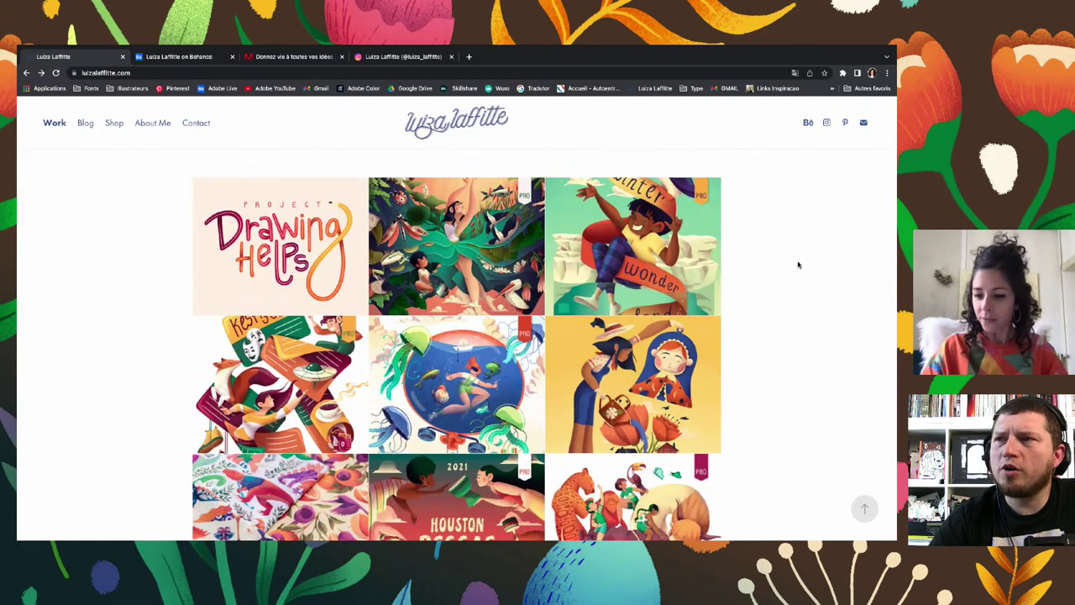
pyautogui.scroll(-1, 798, 265)
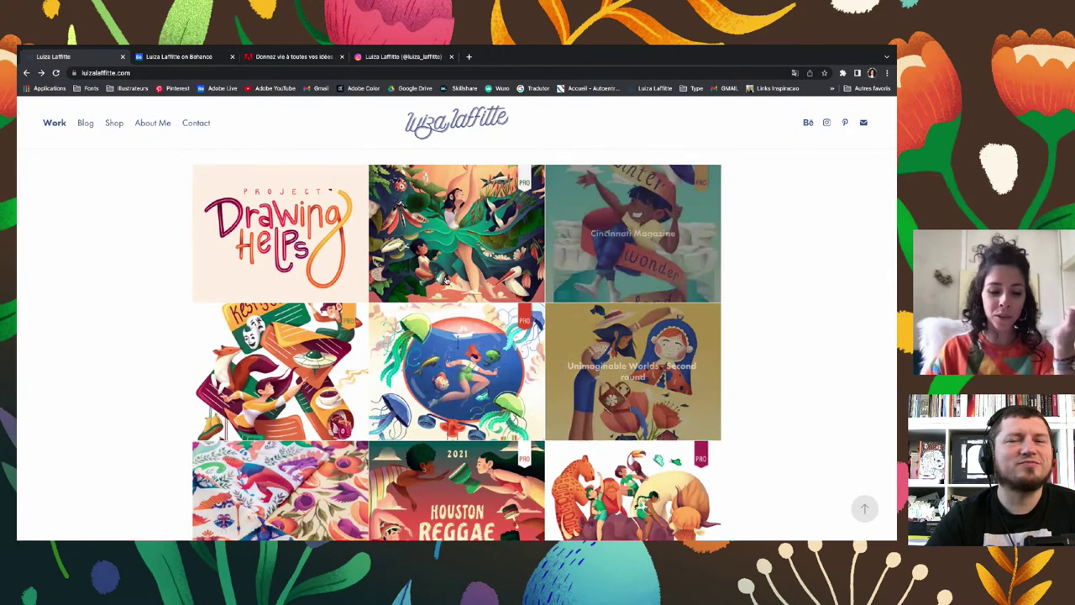
pyautogui.click(278, 231)
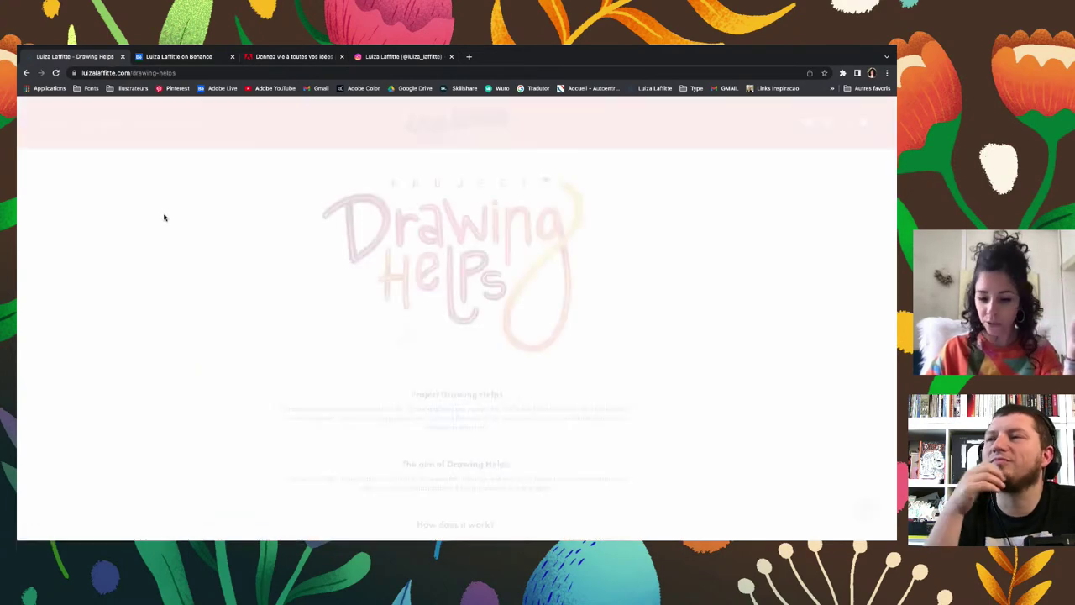
pyautogui.scroll(-2, 164, 217)
pyautogui.scroll(-2, 164, 218)
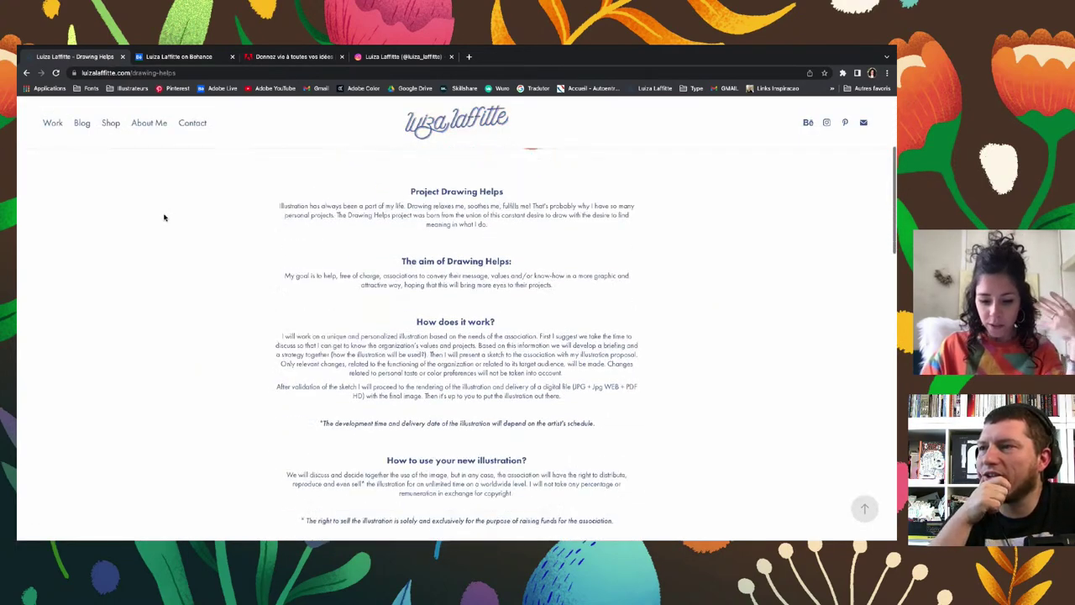
pyautogui.scroll(-2, 164, 218)
pyautogui.scroll(-1, 164, 217)
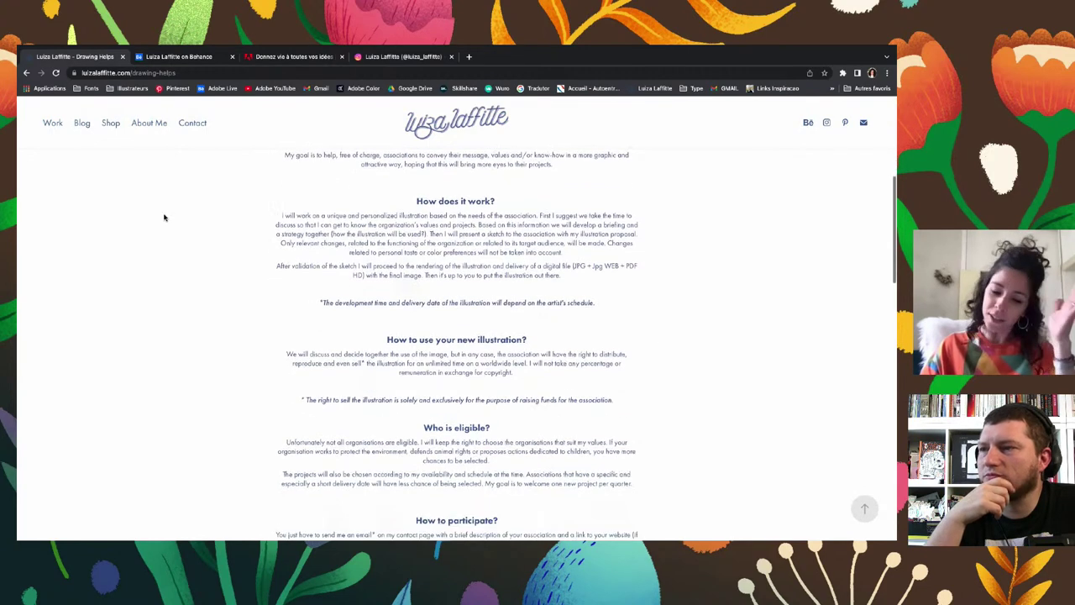
pyautogui.scroll(-2, 164, 218)
pyautogui.scroll(-2, 163, 217)
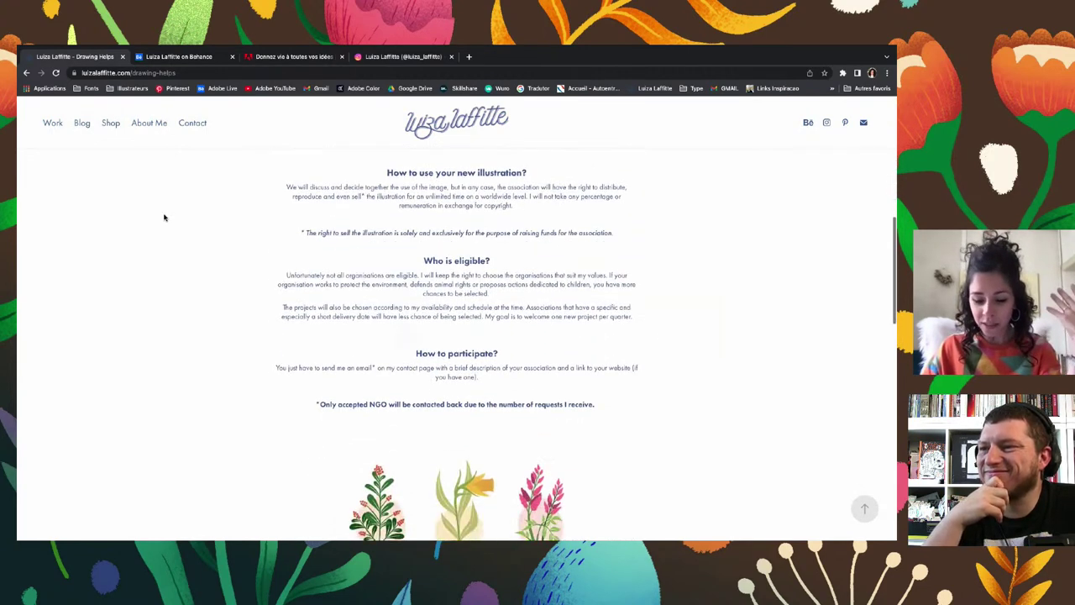
pyautogui.scroll(-2, 164, 217)
pyautogui.scroll(-1, 164, 218)
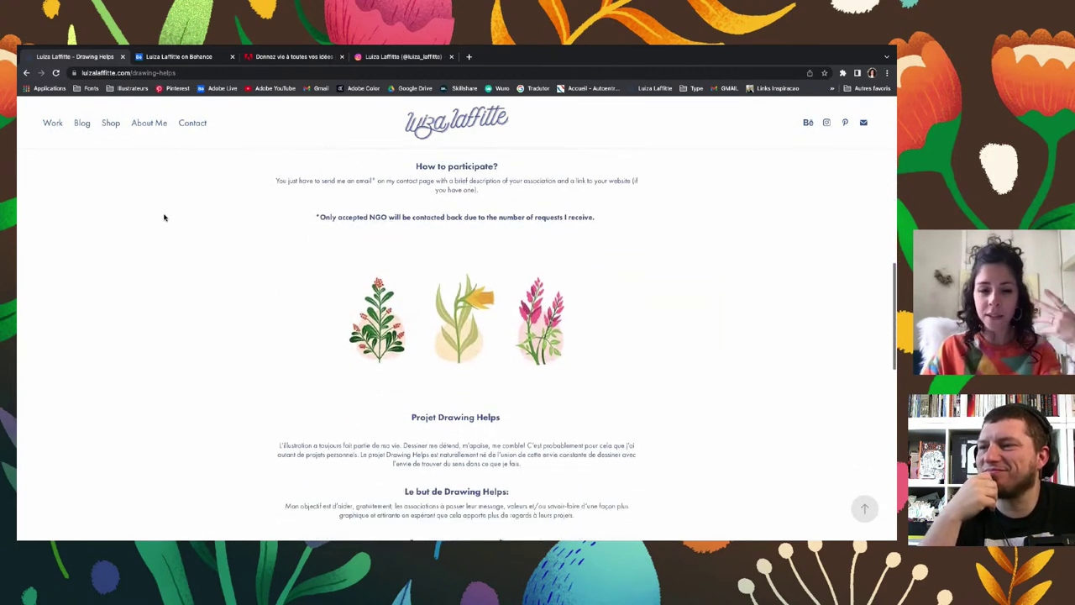
pyautogui.scroll(-1, 164, 217)
pyautogui.scroll(-1, 164, 218)
pyautogui.scroll(-1, 164, 218)
pyautogui.scroll(-1, 164, 217)
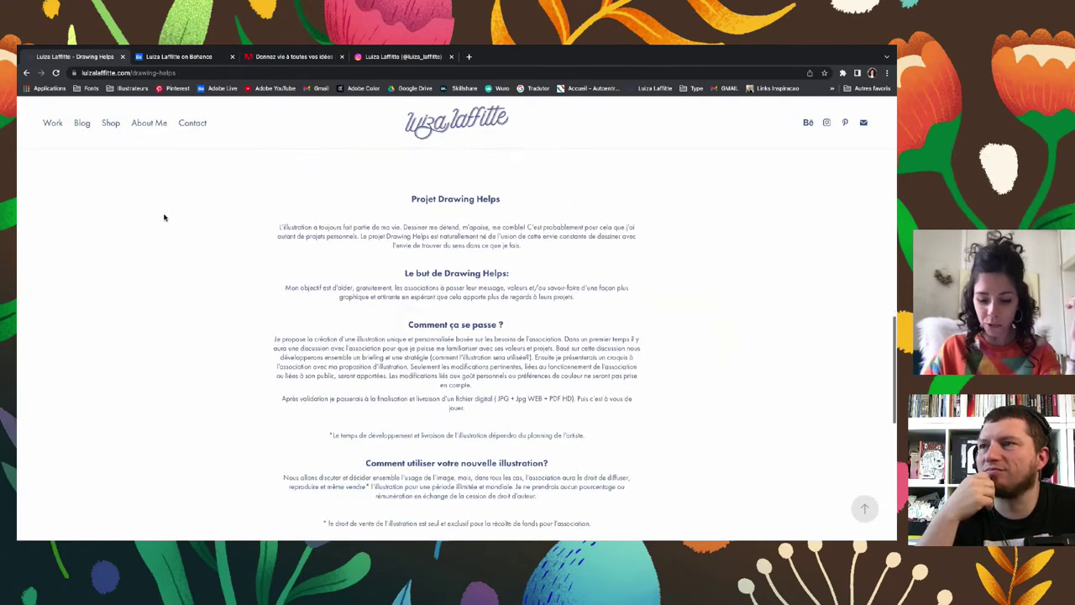
pyautogui.scroll(-2, 163, 218)
pyautogui.scroll(-4, 164, 218)
pyautogui.scroll(-2, 164, 218)
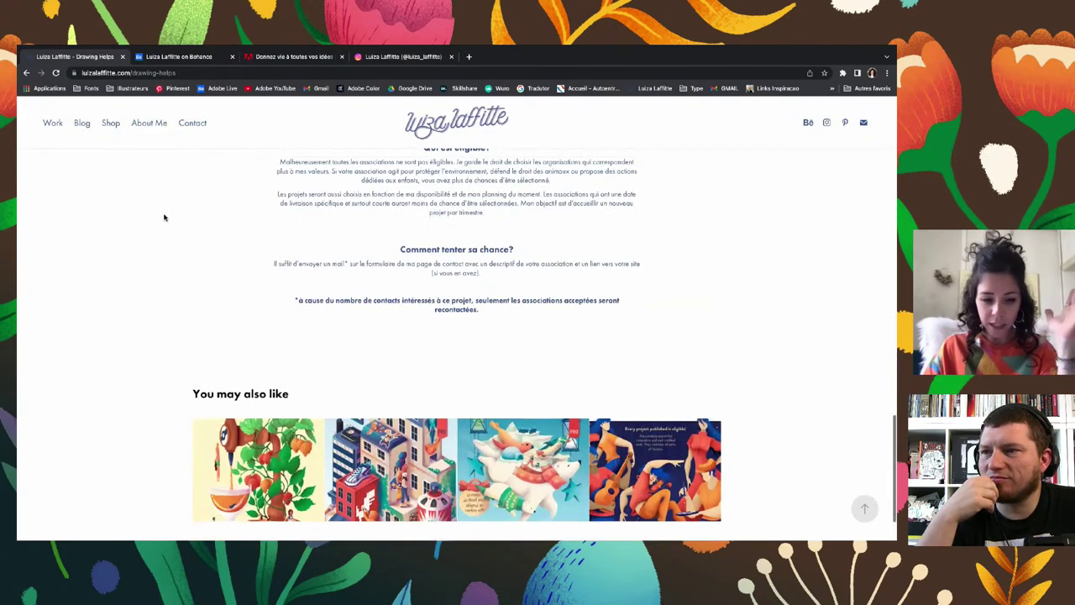
pyautogui.scroll(1, 164, 218)
pyautogui.click(27, 74)
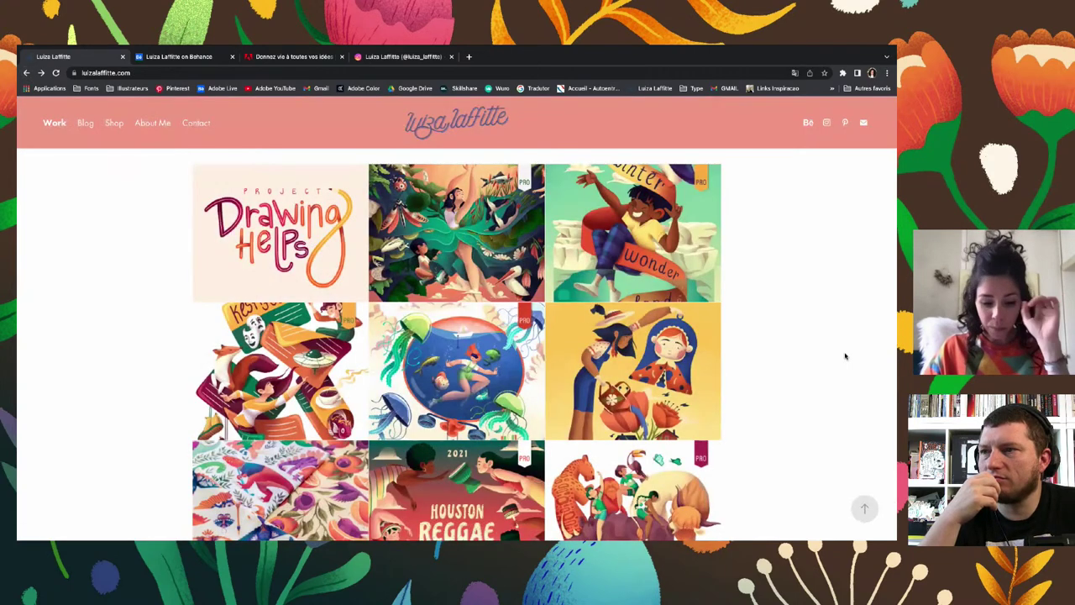
pyautogui.moveTo(456, 370)
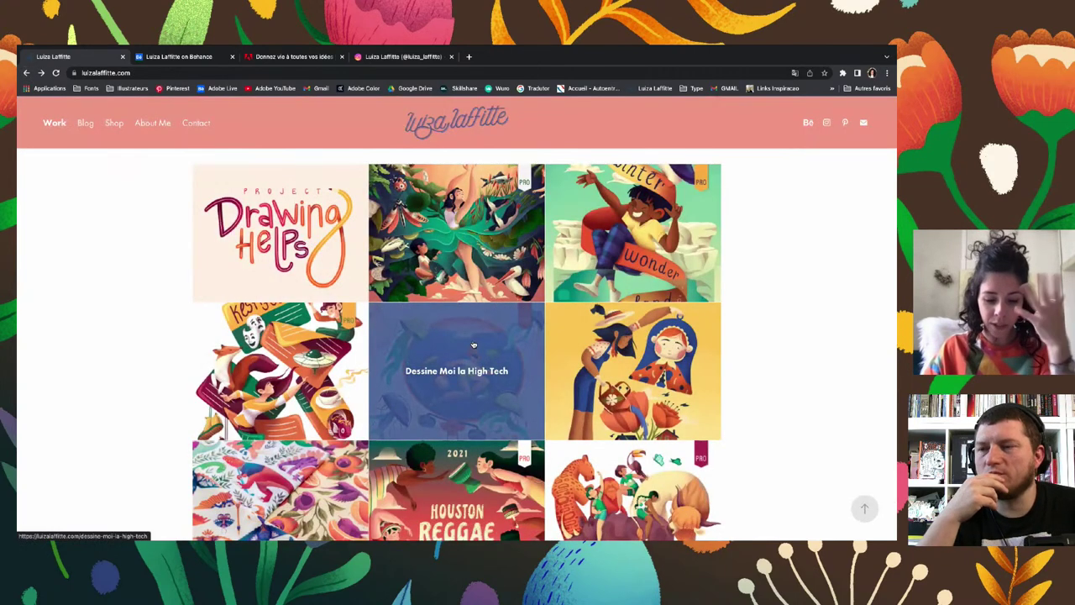
# Open the Dessine Moi la High Tech project and scroll to its jellyfish poster
pyautogui.click(473, 346)
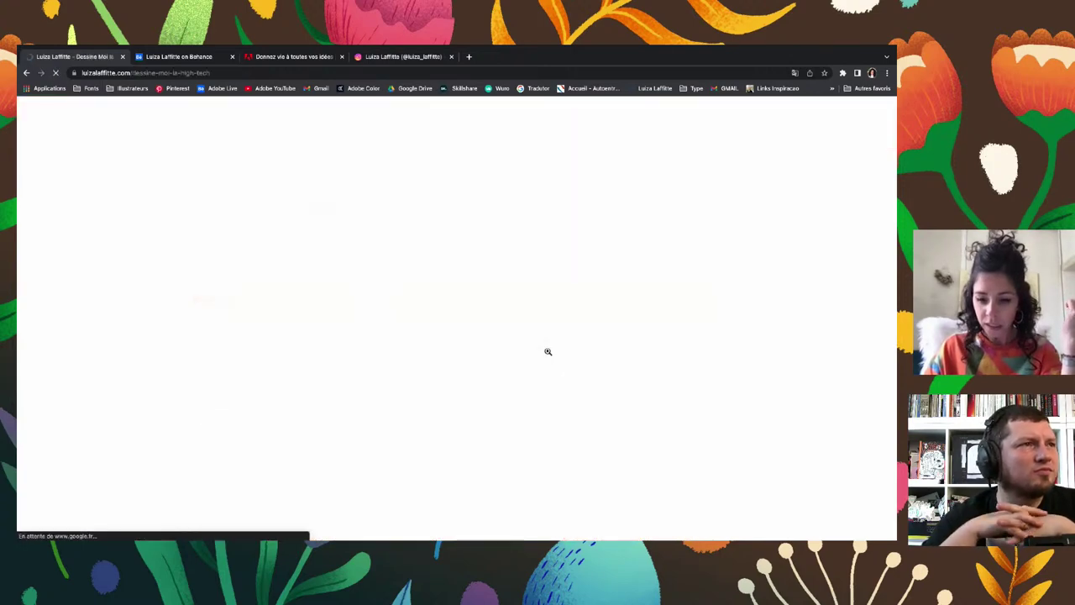
pyautogui.scroll(-1, 563, 342)
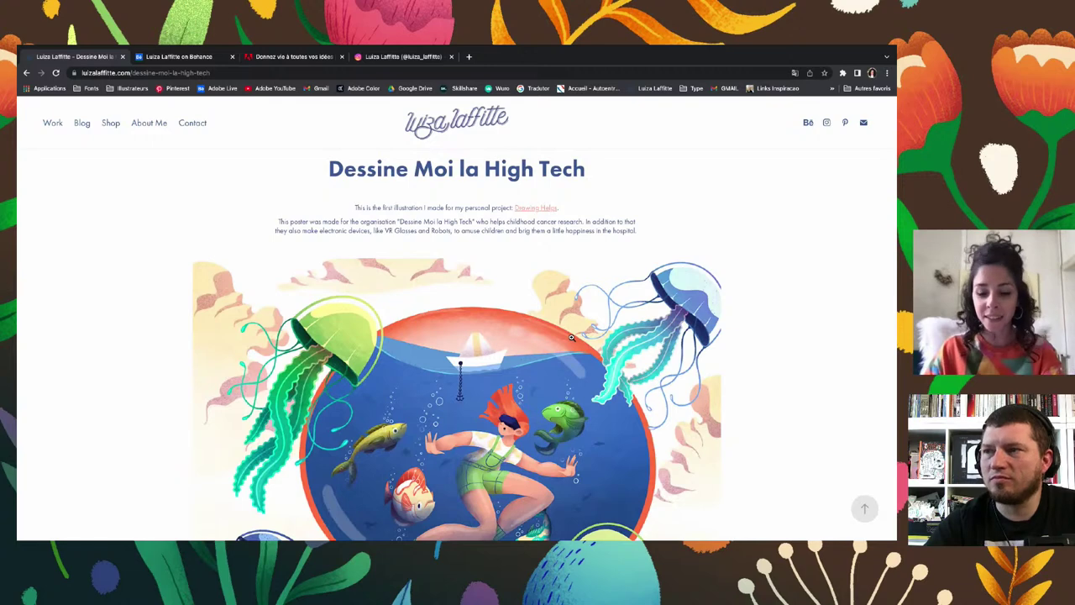
pyautogui.scroll(-1, 571, 337)
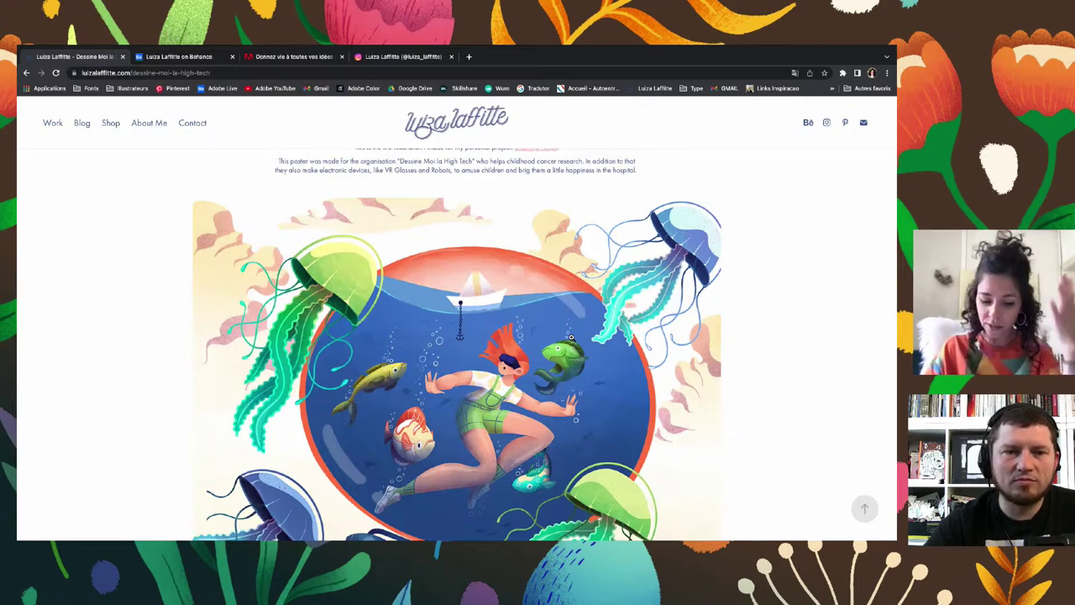
pyautogui.scroll(-1, 571, 337)
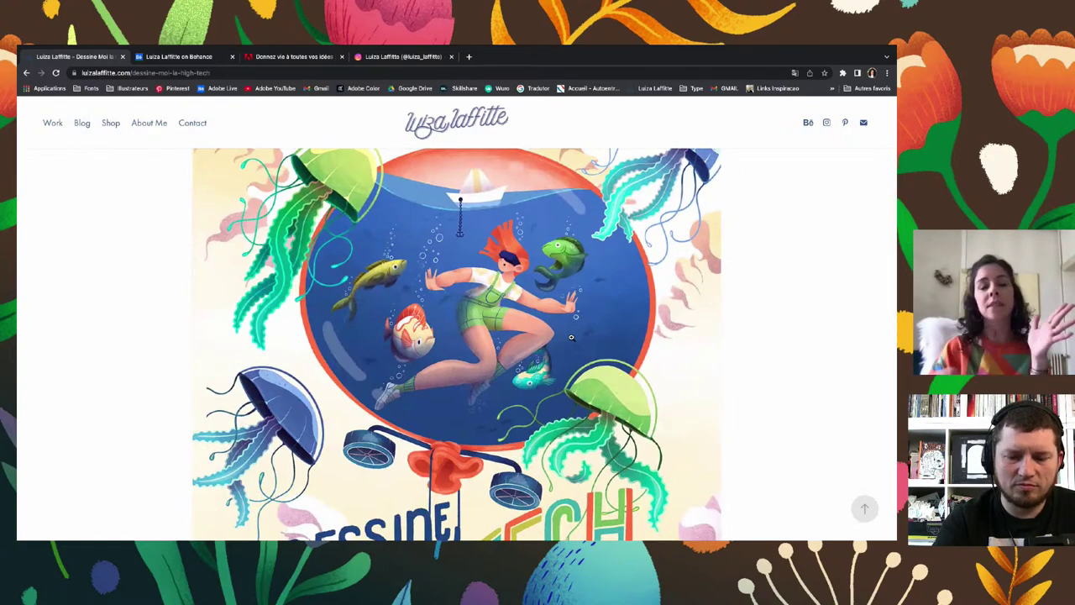
# View the jellyfish poster enlarged, close the lightbox, and return to the Work grid
pyautogui.click(569, 318)
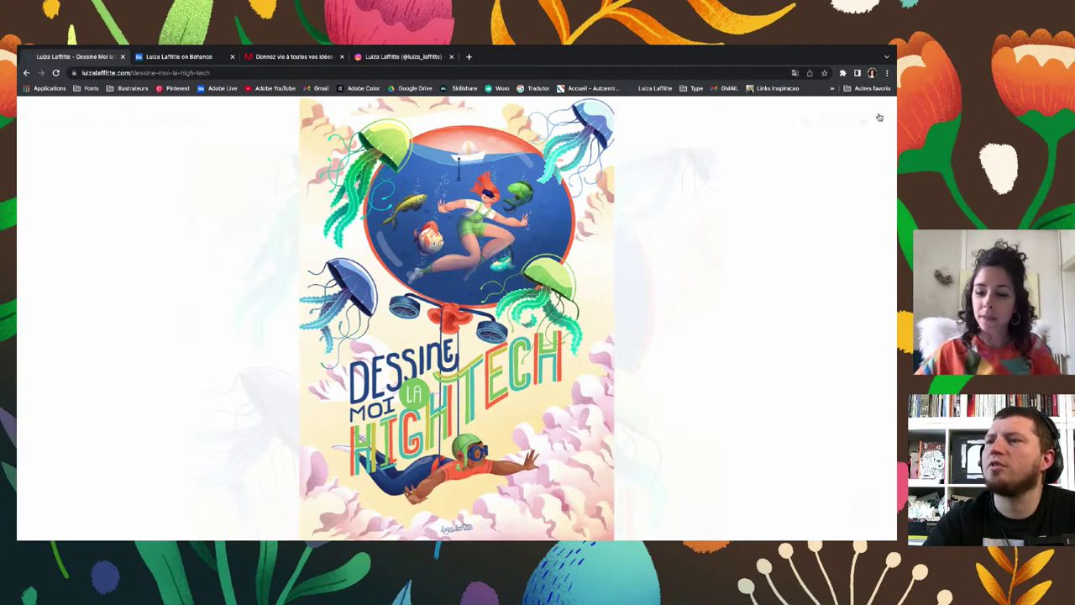
pyautogui.click(879, 117)
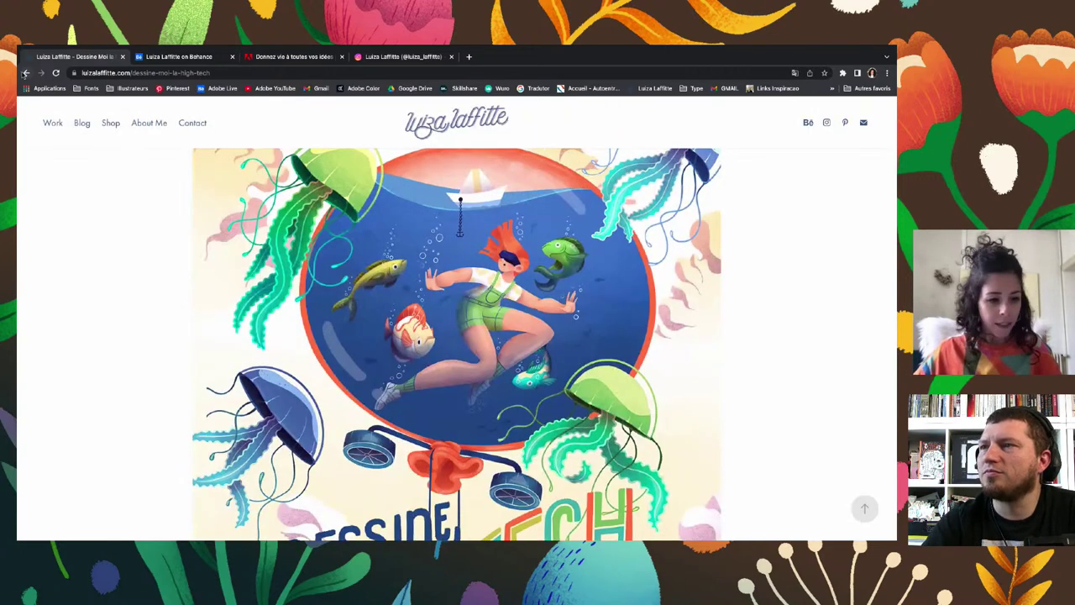
pyautogui.click(26, 72)
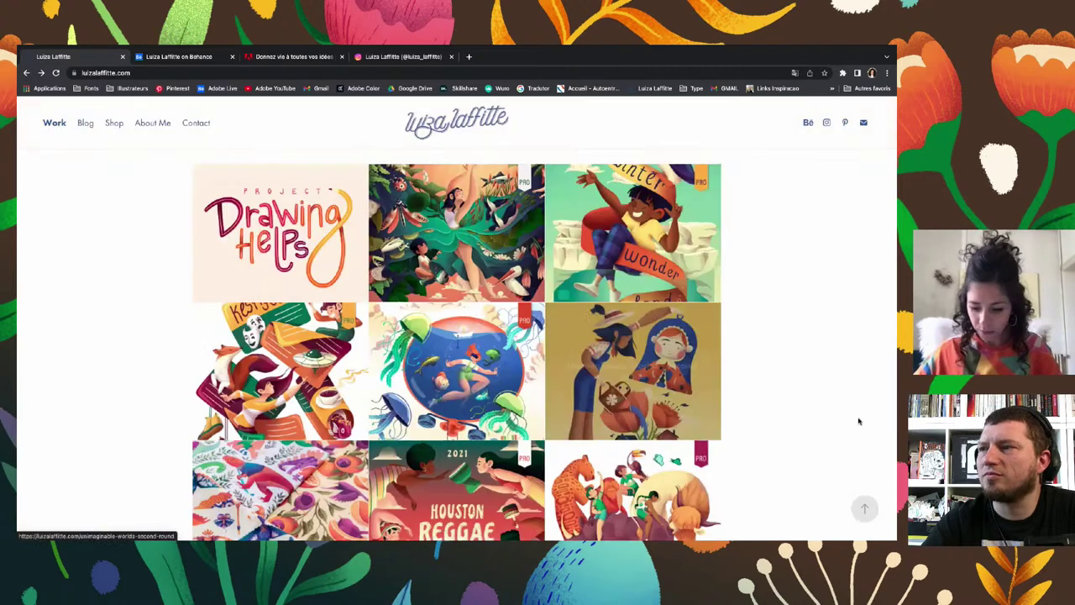
pyautogui.scroll(-1, 816, 408)
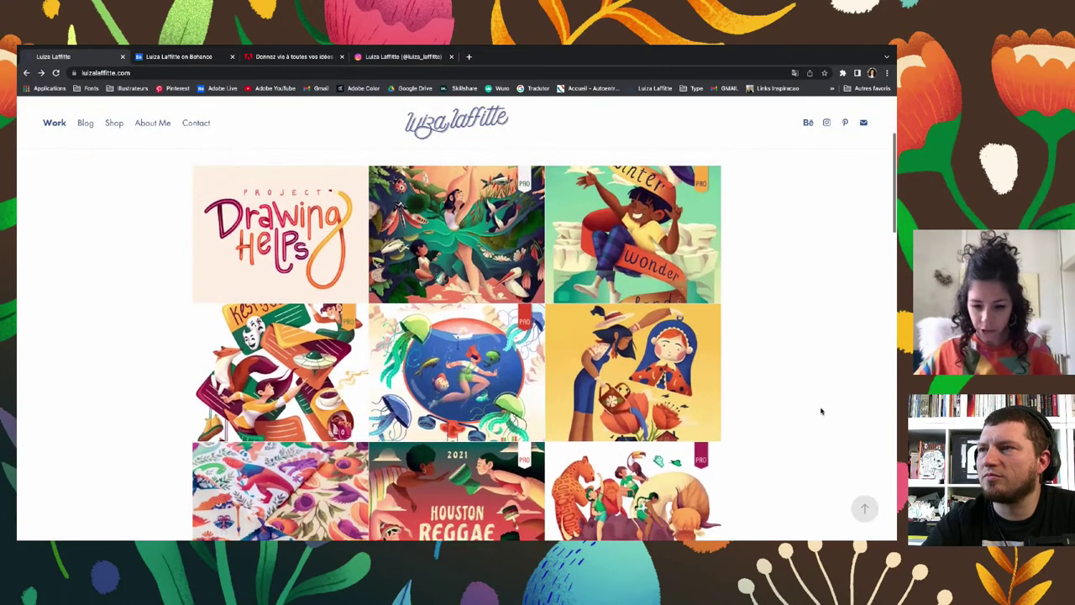
pyautogui.scroll(-1, 821, 410)
pyautogui.scroll(-3, 822, 411)
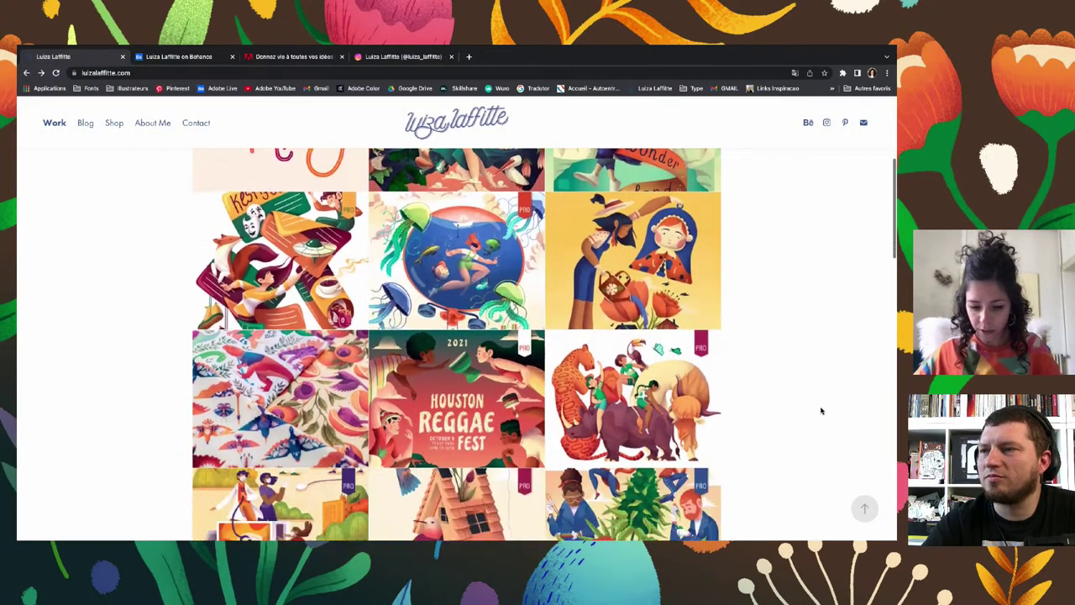
pyautogui.scroll(3, 822, 411)
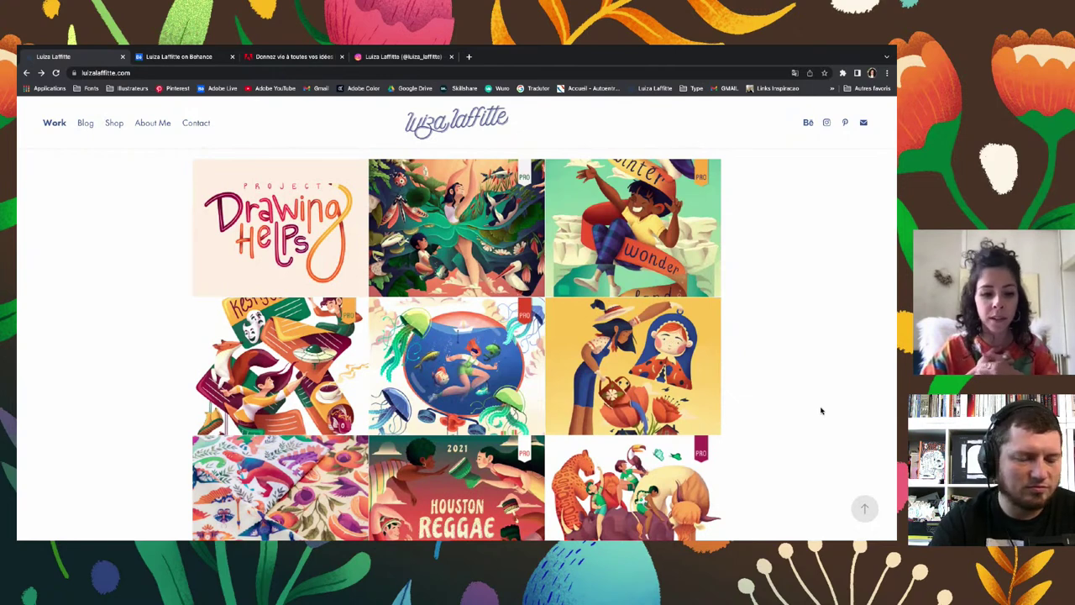
# On the artist's Instagram profile, view the Wild Spirit Foundation post, then go back
pyautogui.click(426, 59)
pyautogui.scroll(-3, 487, 220)
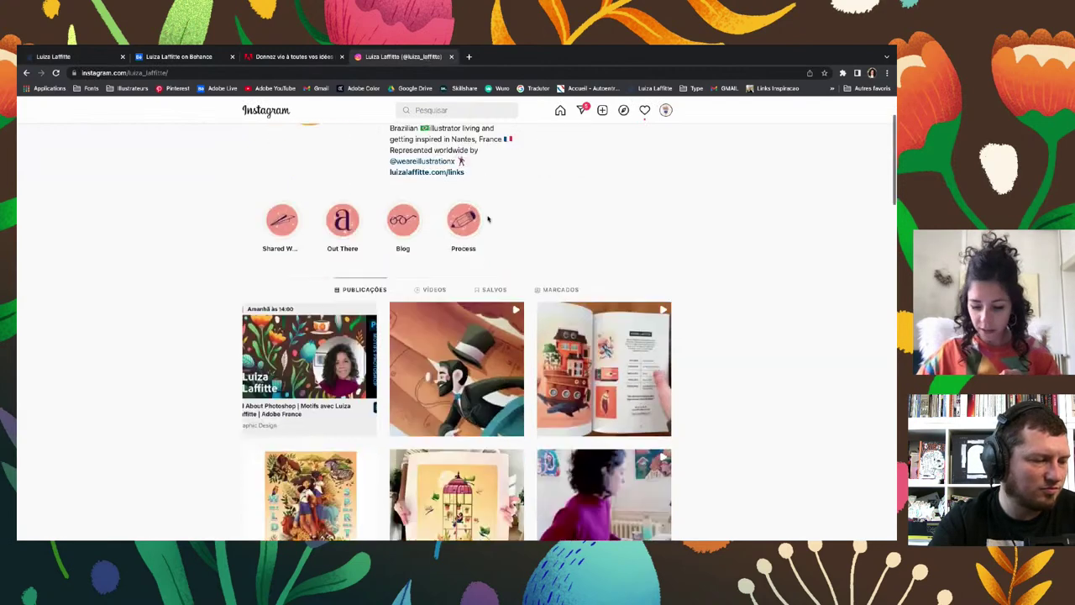
pyautogui.scroll(-2, 487, 220)
pyautogui.click(348, 290)
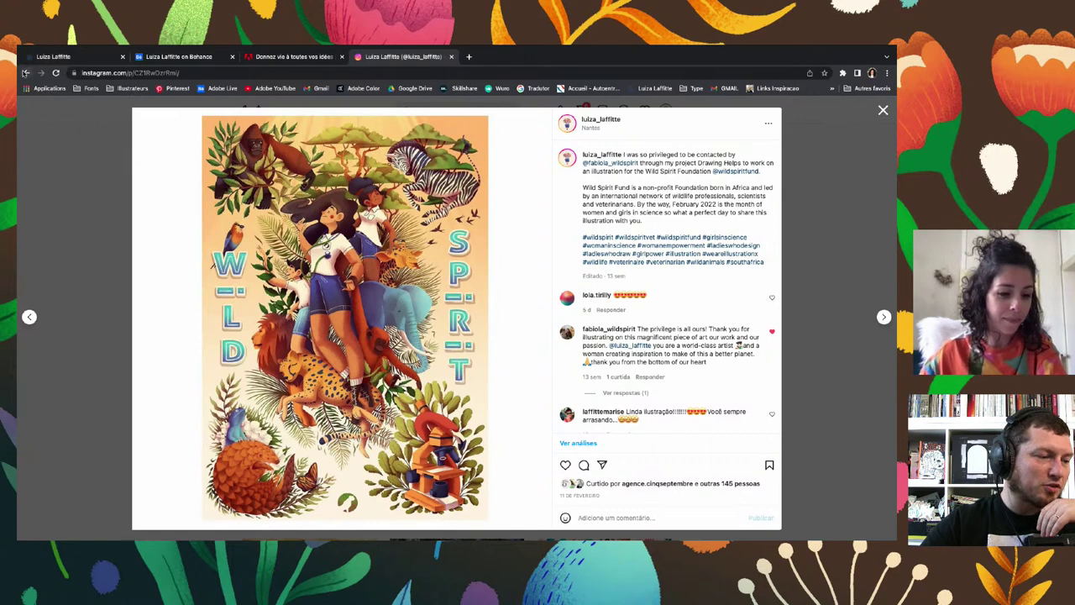
pyautogui.click(26, 73)
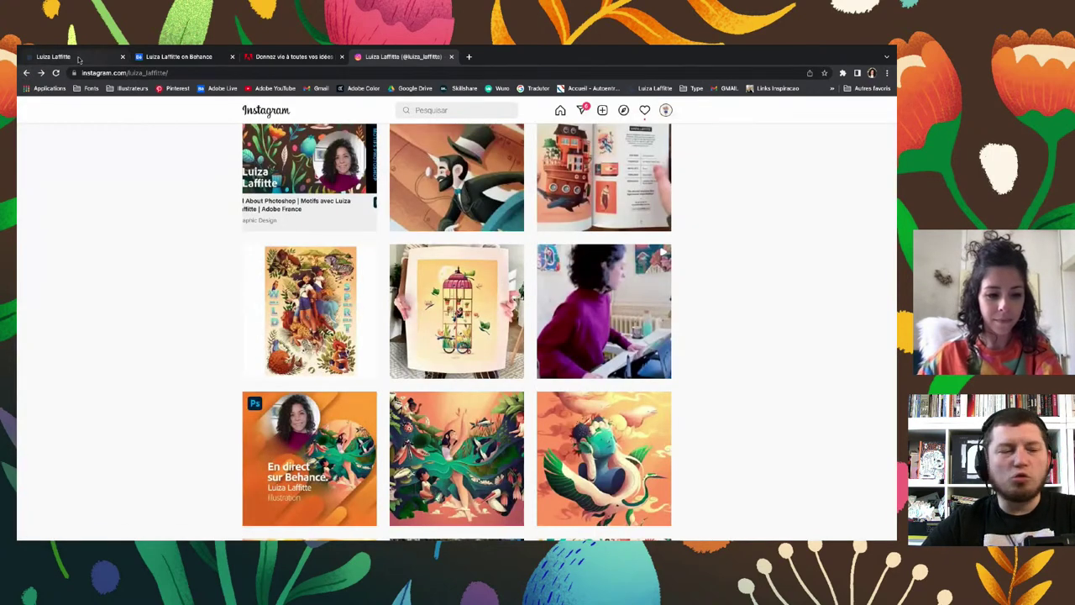
# Return to the portfolio tab and open the Drawing Helps project page
pyautogui.click(78, 58)
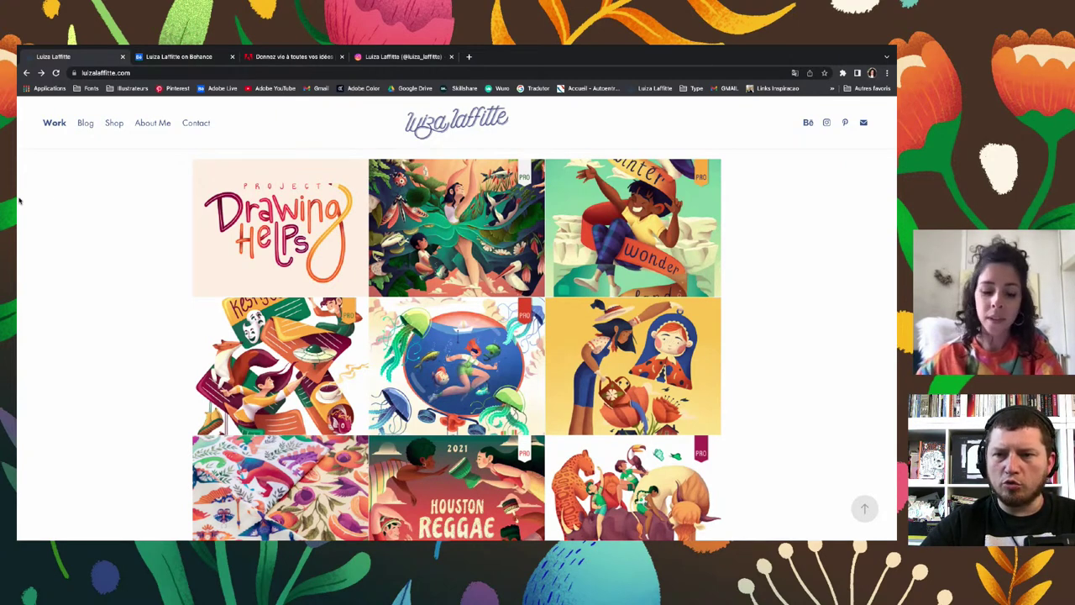
pyautogui.click(226, 206)
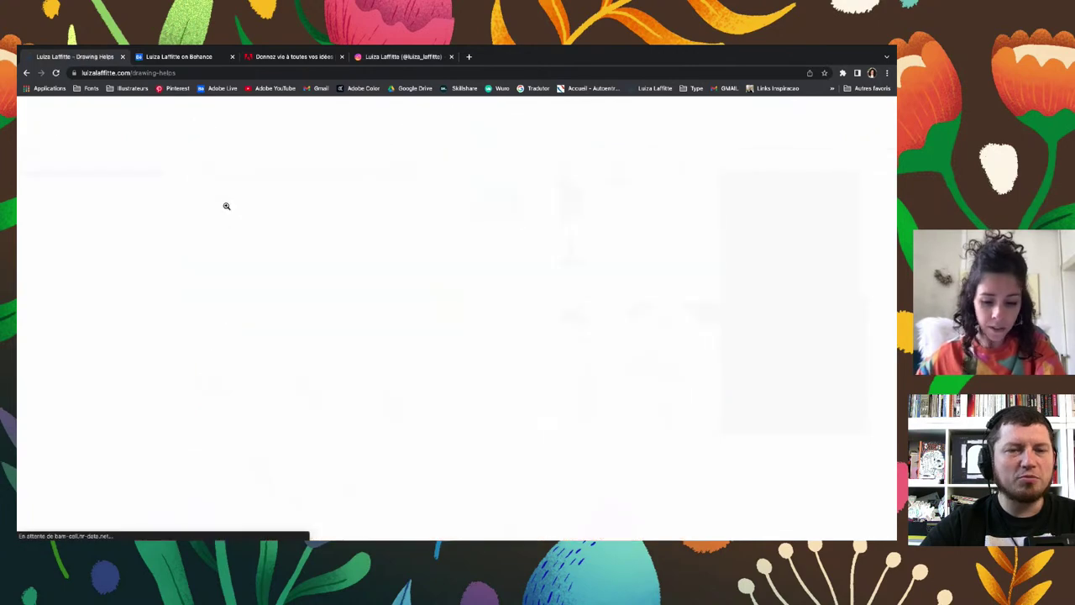
pyautogui.scroll(-1, 226, 207)
pyautogui.scroll(-2, 226, 208)
pyautogui.scroll(-2, 226, 209)
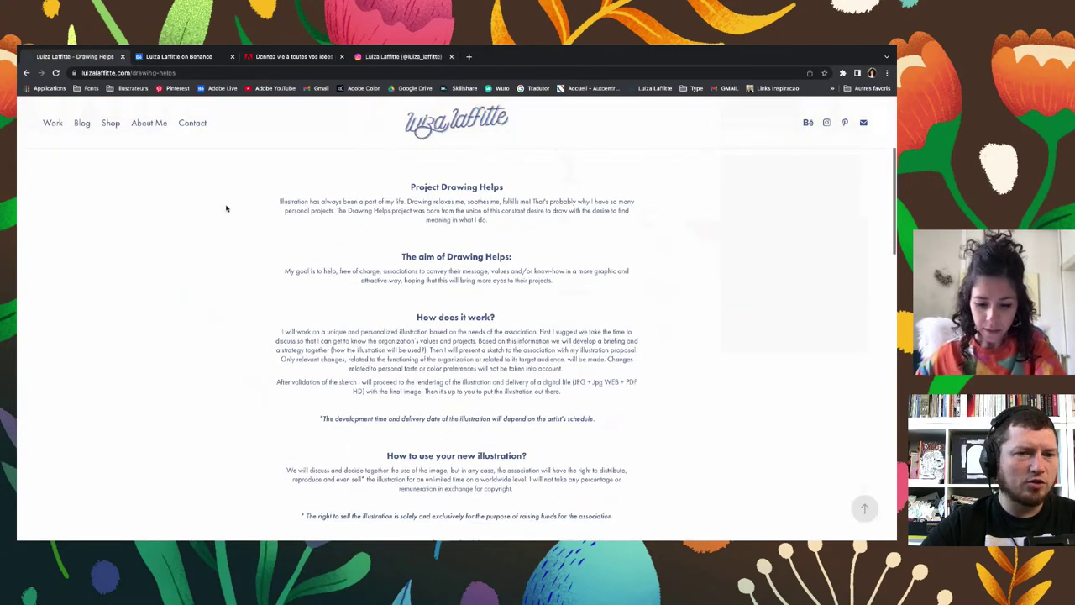
pyautogui.scroll(-1, 226, 209)
pyautogui.scroll(-1, 226, 208)
pyautogui.scroll(-1, 226, 208)
pyautogui.scroll(-1, 226, 208)
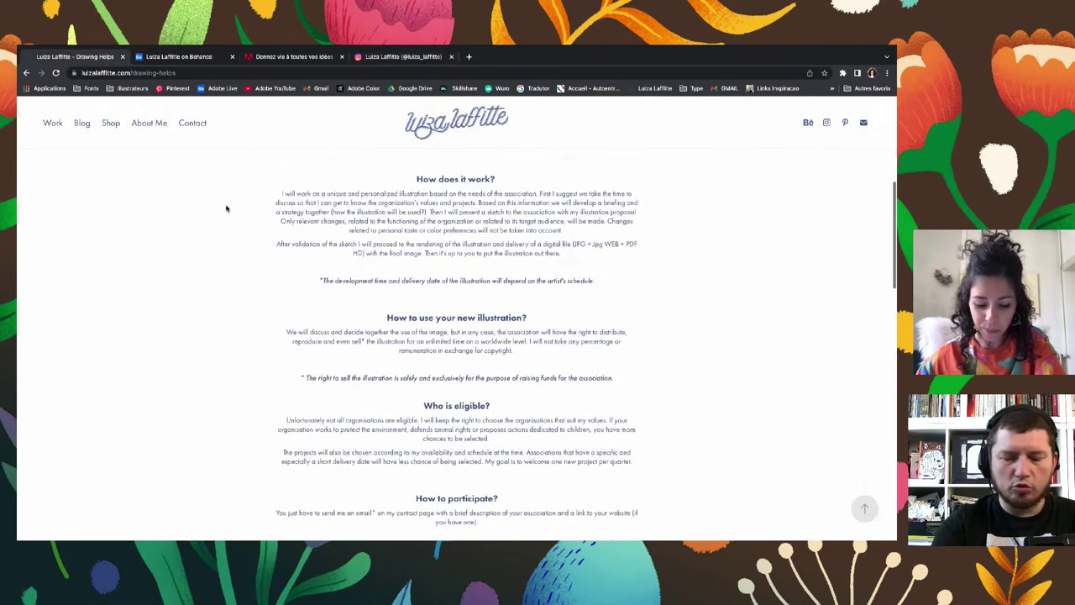
pyautogui.scroll(-2, 226, 209)
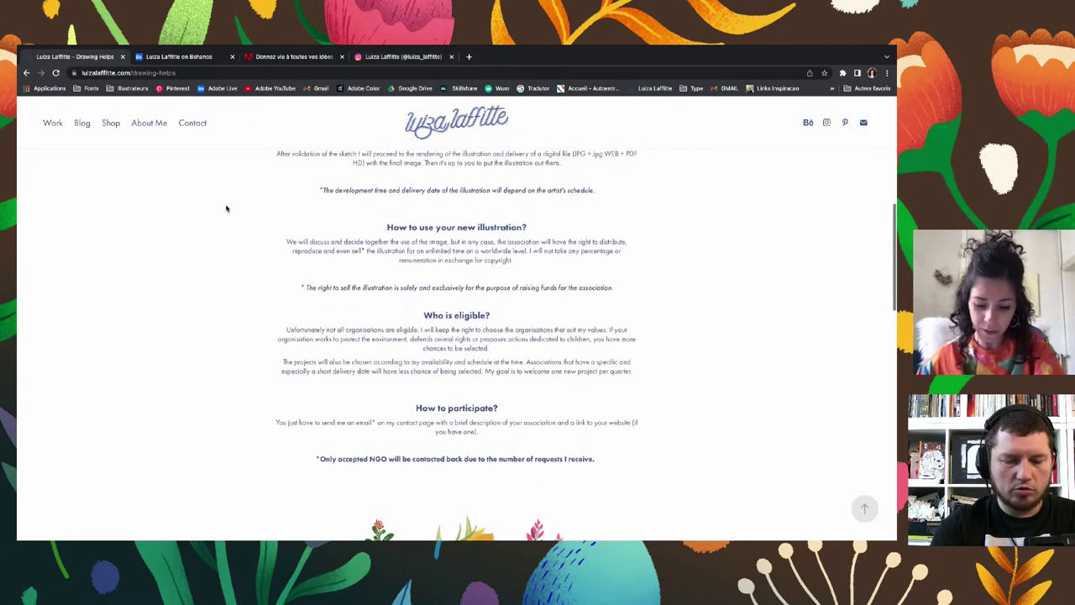
# Read the Drawing Helps eligibility and participation details, then return to the Work grid
pyautogui.scroll(-2, 226, 208)
pyautogui.scroll(-2, 226, 209)
pyautogui.scroll(-2, 226, 209)
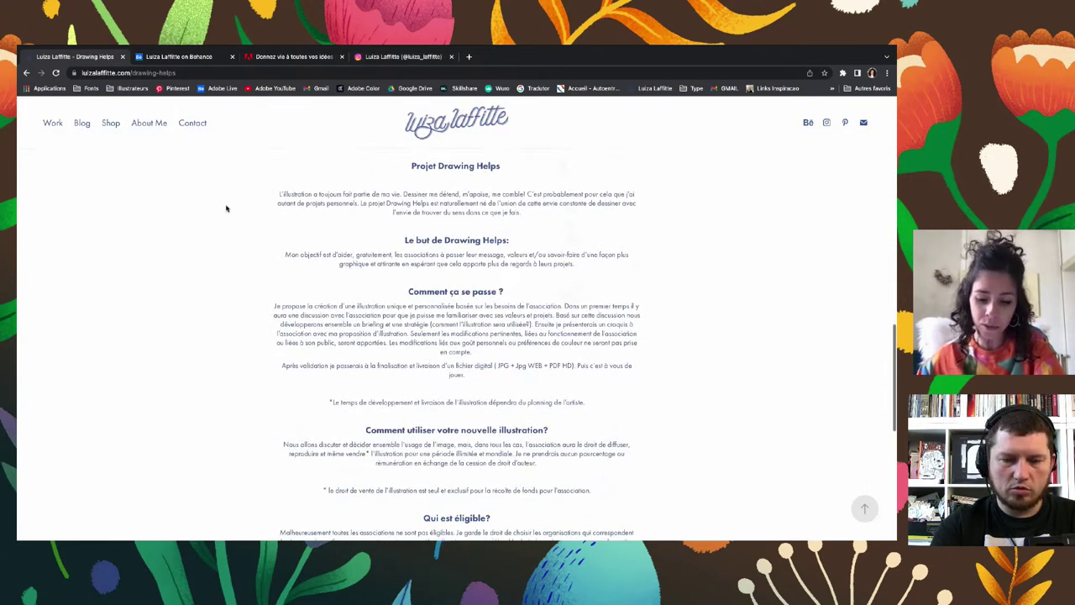
pyautogui.scroll(-1, 226, 209)
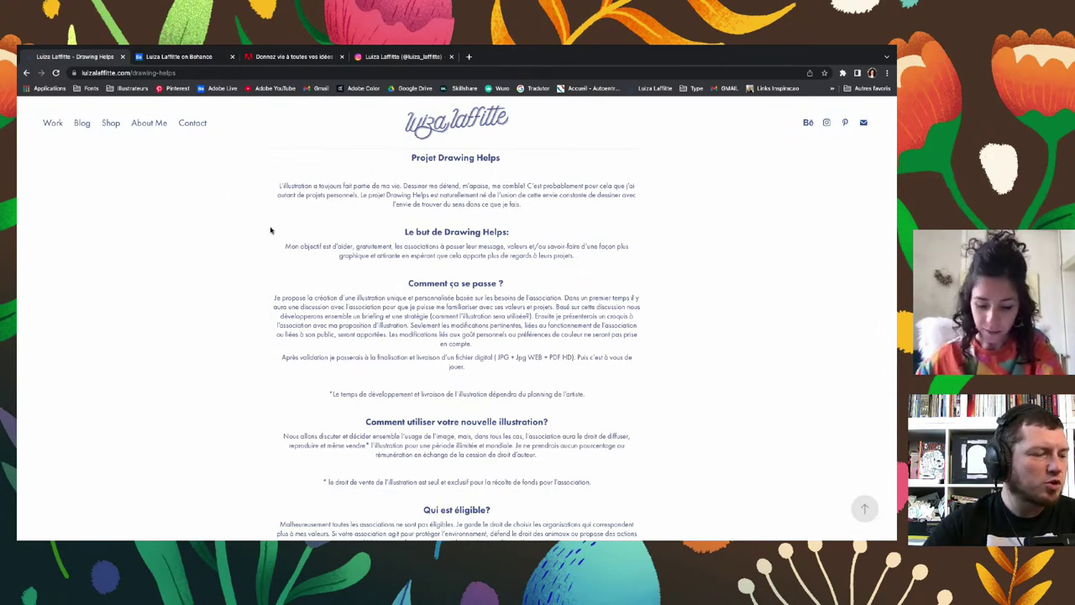
pyautogui.scroll(1, 270, 230)
pyautogui.scroll(1, 270, 230)
pyautogui.scroll(2, 270, 231)
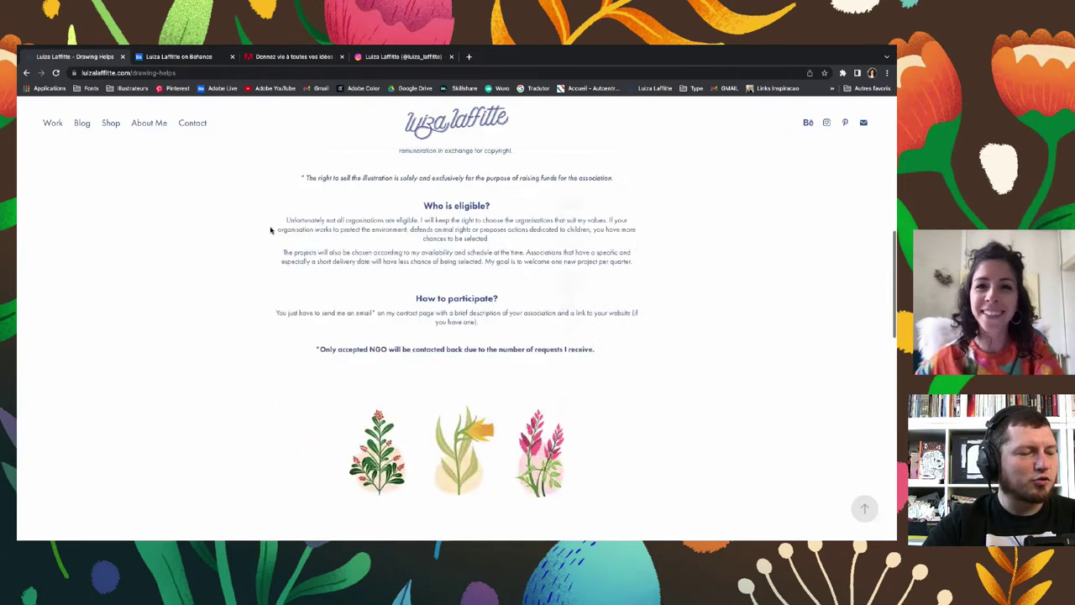
pyautogui.scroll(2, 270, 230)
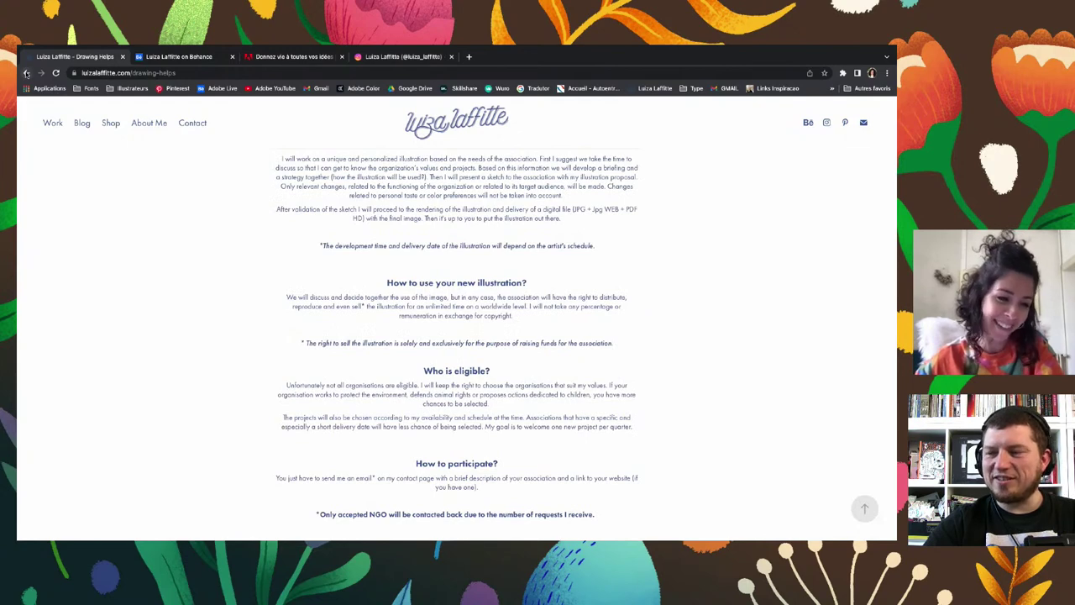
pyautogui.click(26, 73)
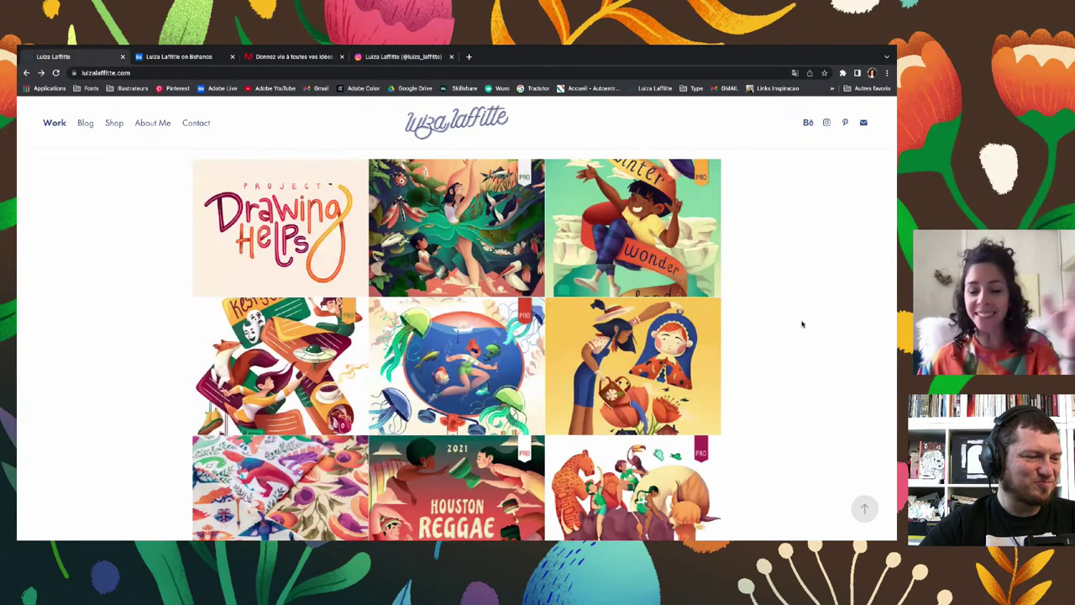
# Open the Cincinnati Magazine project and enlarge its winter wonderland penguin illustration
pyautogui.click(657, 202)
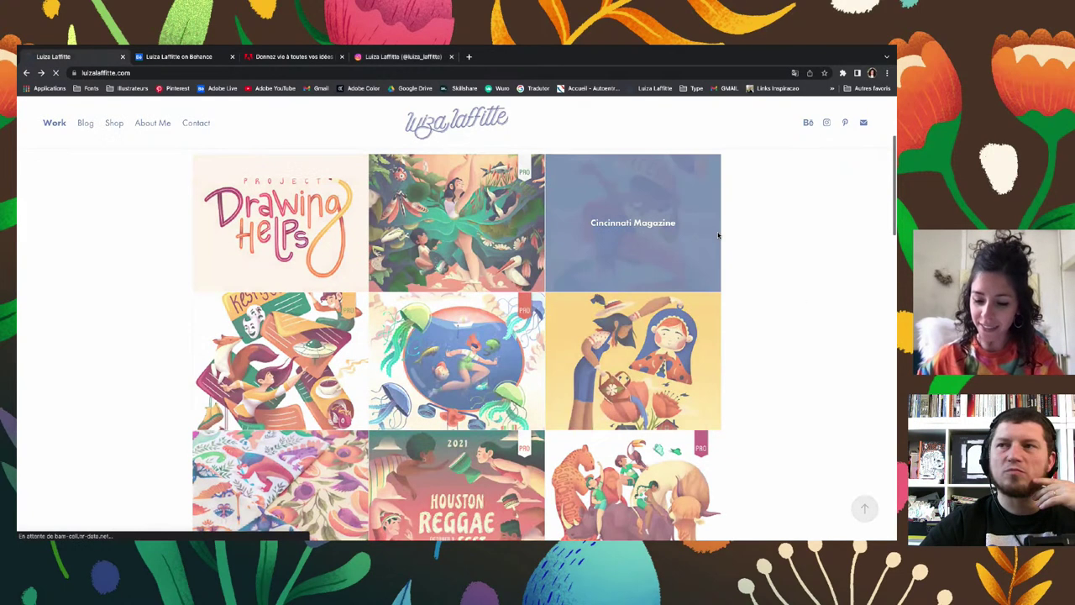
pyautogui.scroll(-1, 718, 235)
pyautogui.scroll(-1, 719, 235)
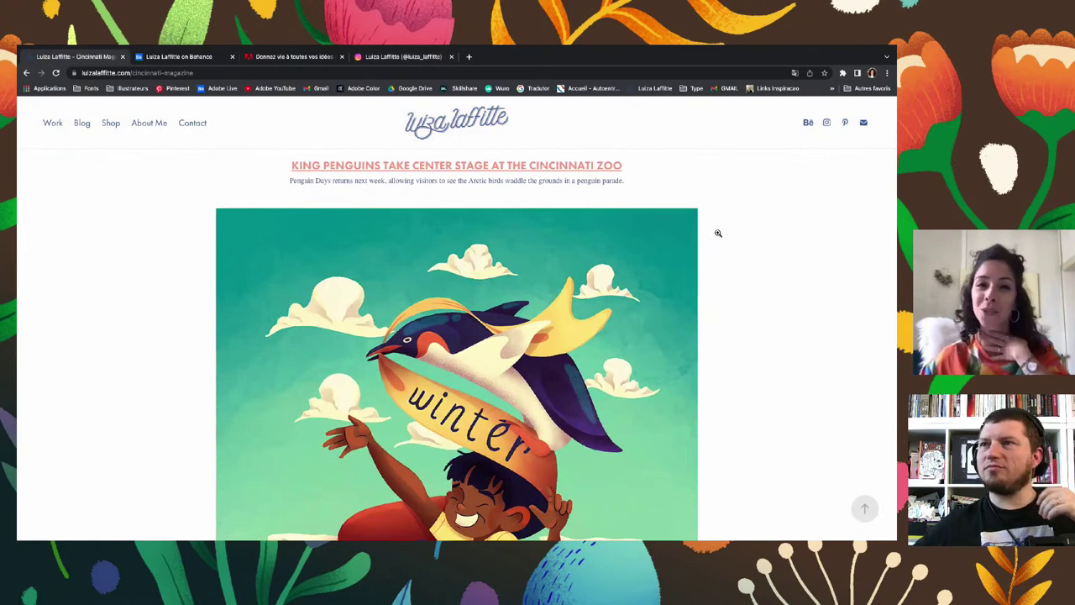
pyautogui.scroll(-1, 719, 233)
pyautogui.scroll(-1, 718, 233)
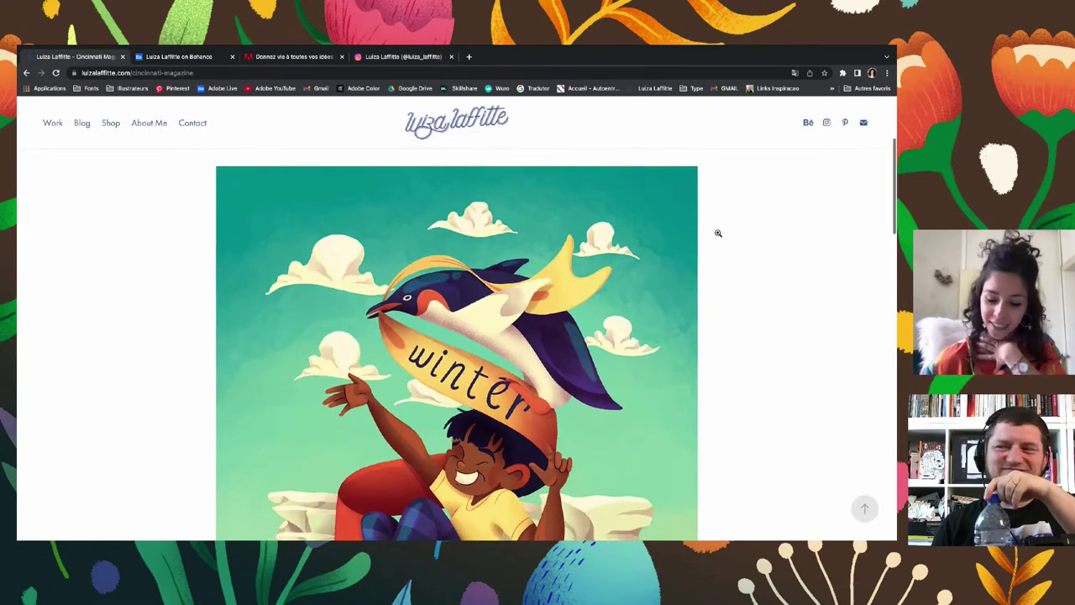
pyautogui.scroll(-2, 718, 233)
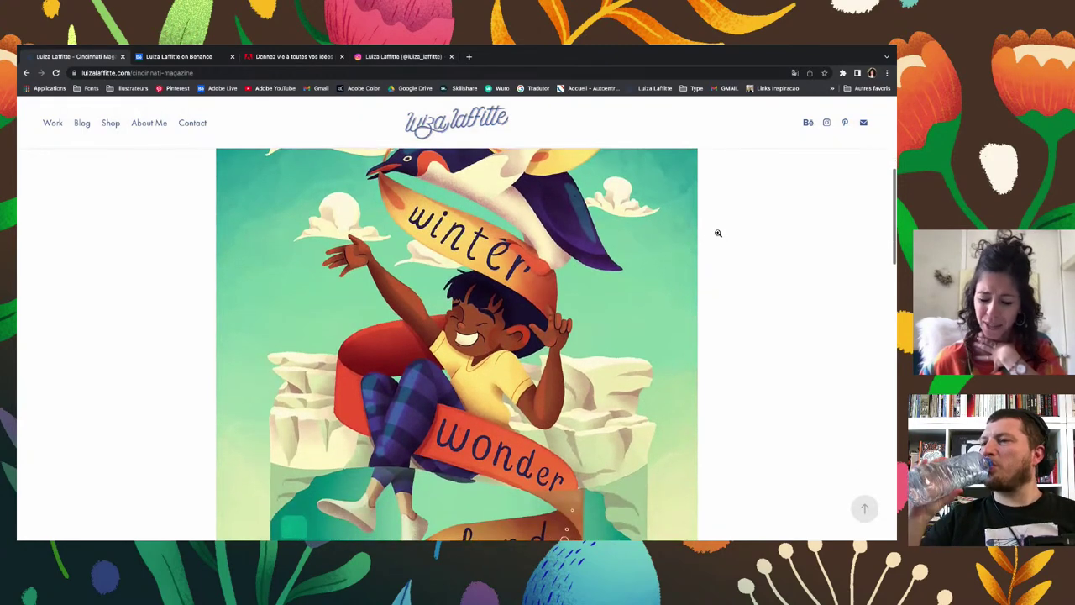
pyautogui.scroll(-2, 718, 232)
pyautogui.scroll(-2, 719, 233)
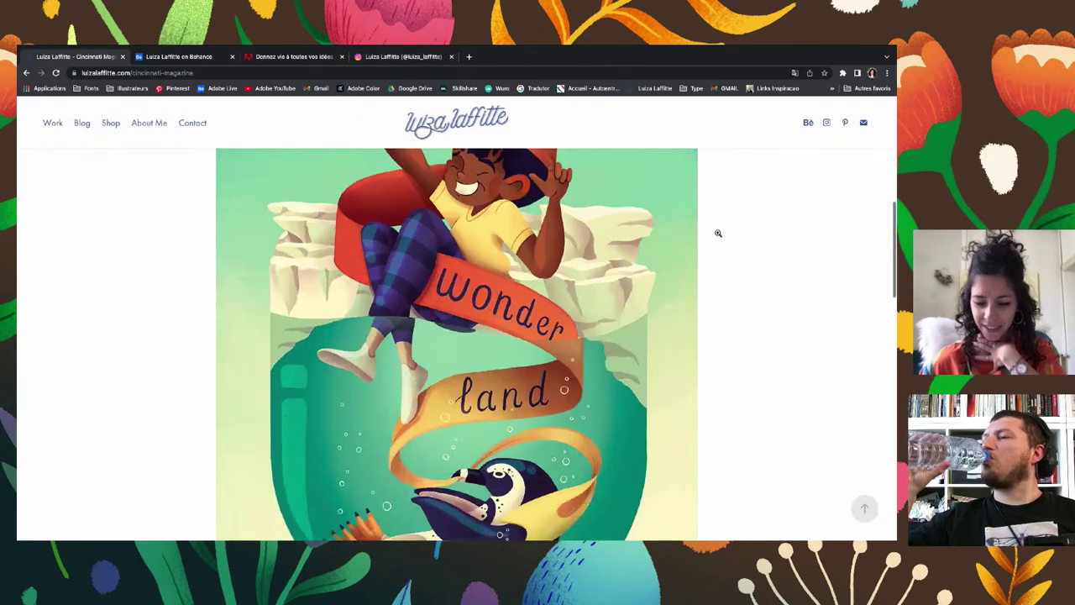
pyautogui.click(669, 232)
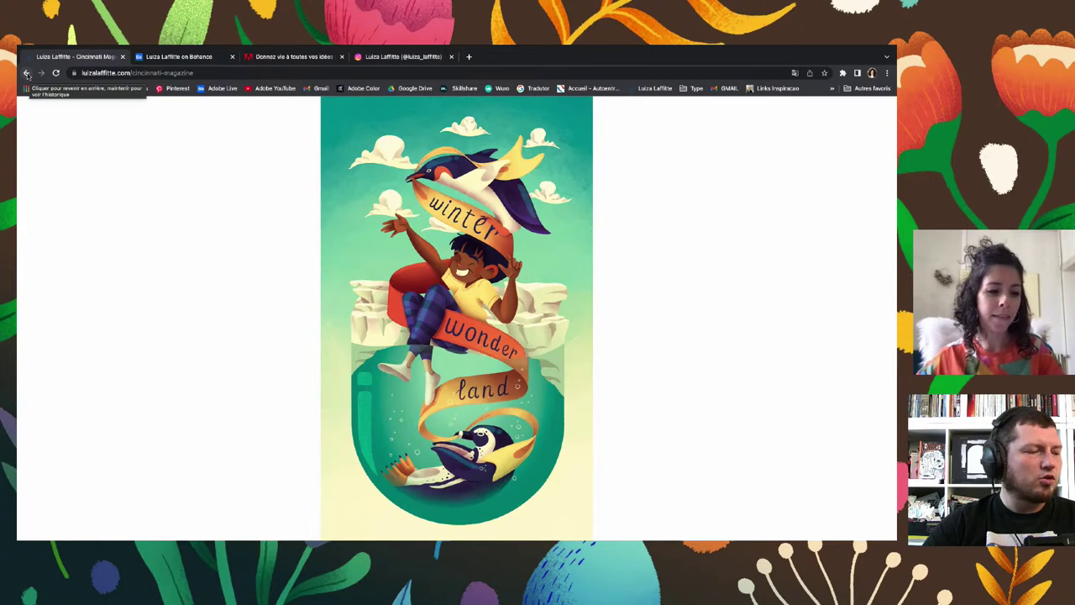
# Go back from the Cincinnati Magazine page to the portfolio's Work grid
pyautogui.click(27, 74)
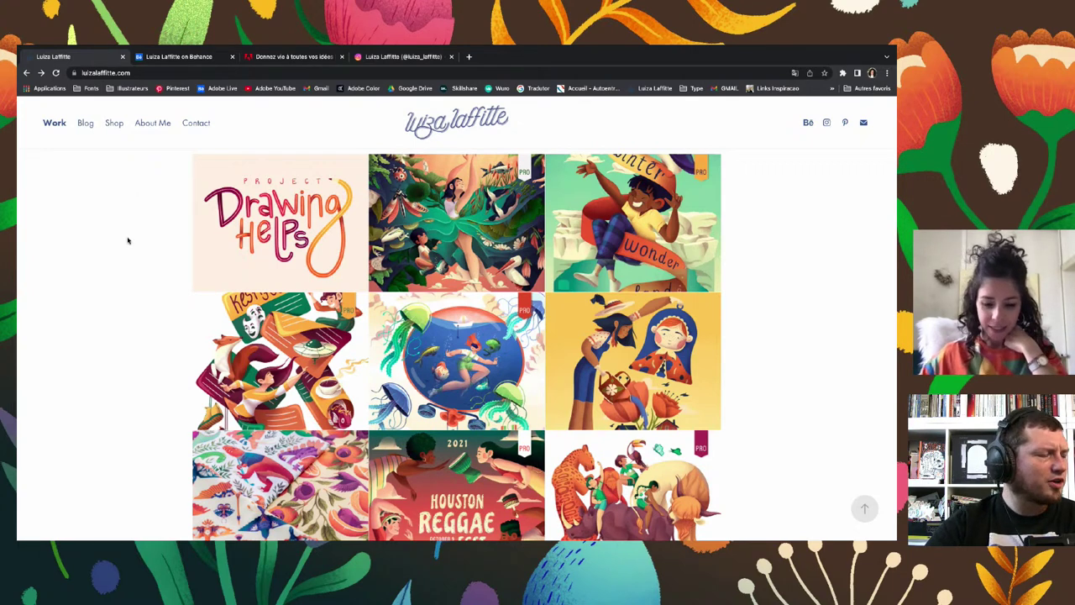
# Scroll the Work grid past the Drawing Helps, jellyfish poster and Houston Reggae Fest tiles
pyautogui.scroll(-1, 127, 241)
pyautogui.scroll(-1, 128, 241)
pyautogui.scroll(-1, 127, 241)
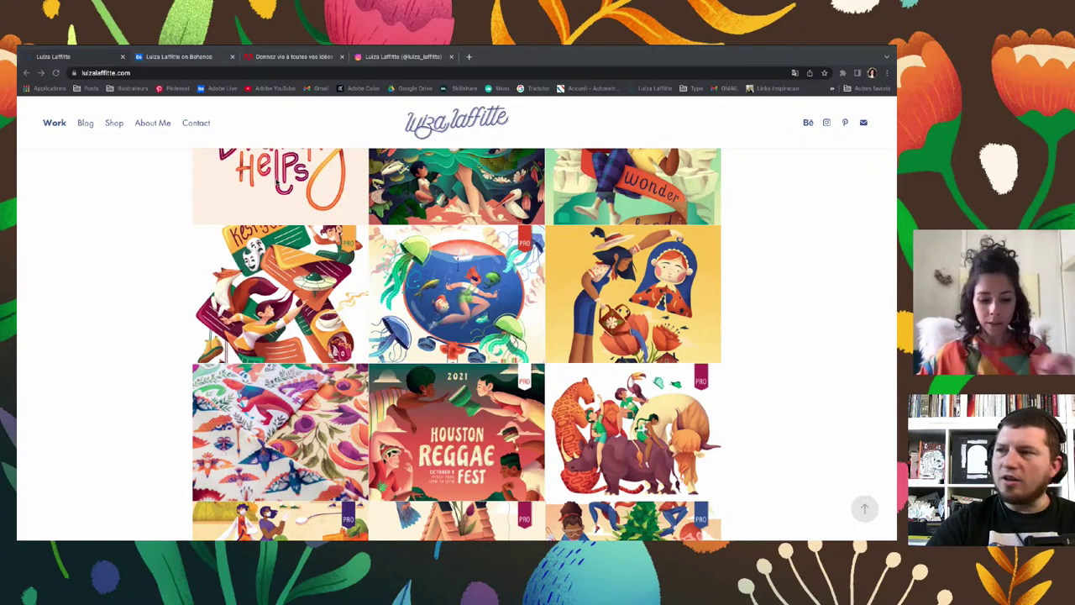
pyautogui.scroll(-2, 149, 254)
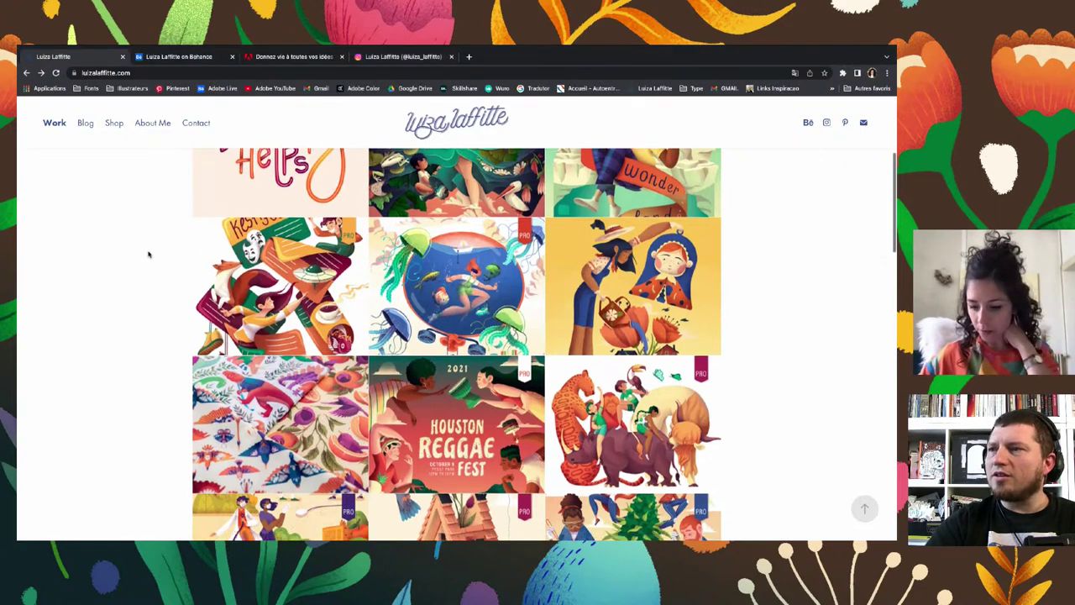
pyautogui.scroll(-2, 149, 254)
pyautogui.scroll(2, 149, 254)
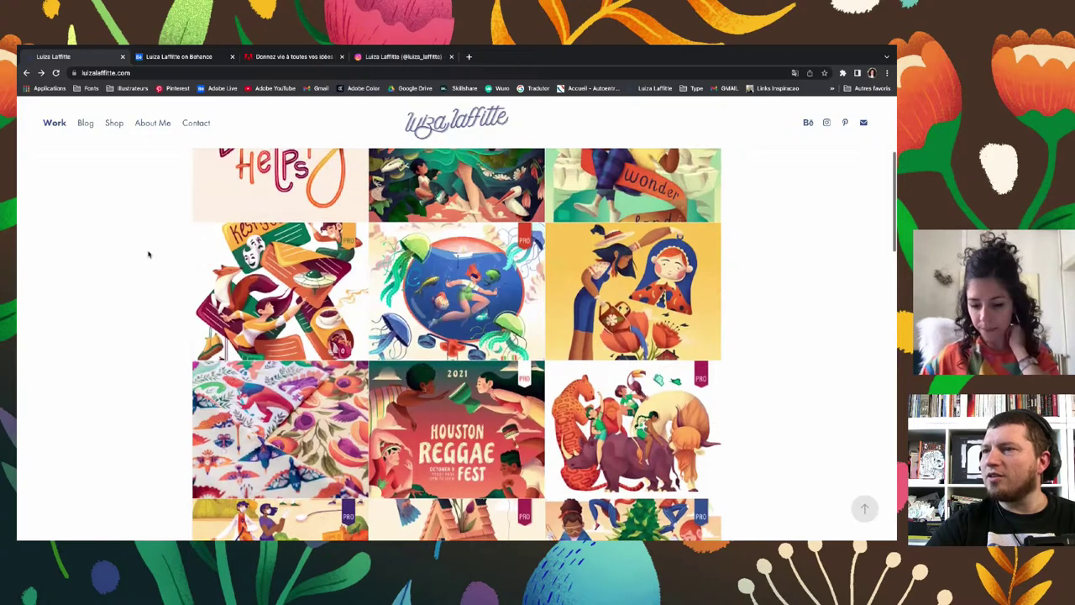
# Open Unimaginable Worlds – Second round and enlarge its woman-watering-flowers illustration
pyautogui.click(680, 290)
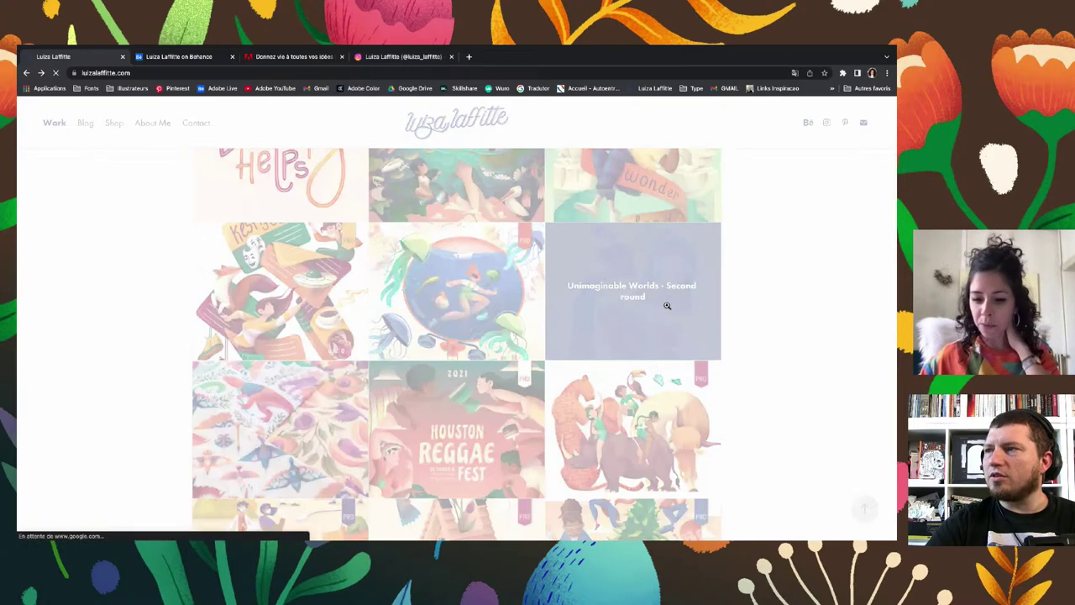
pyautogui.scroll(-2, 668, 304)
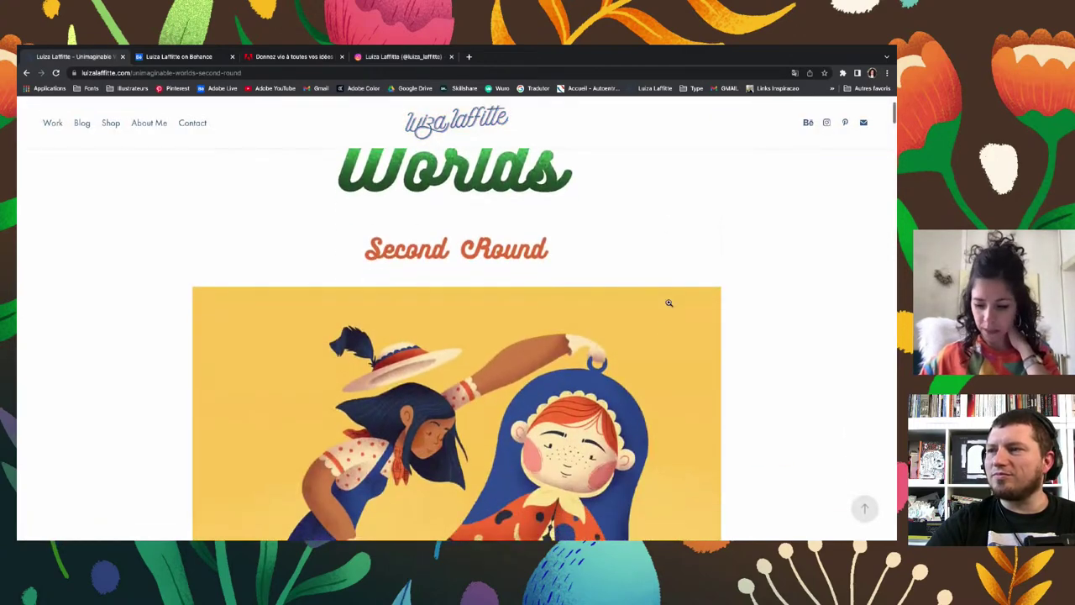
pyautogui.click(664, 332)
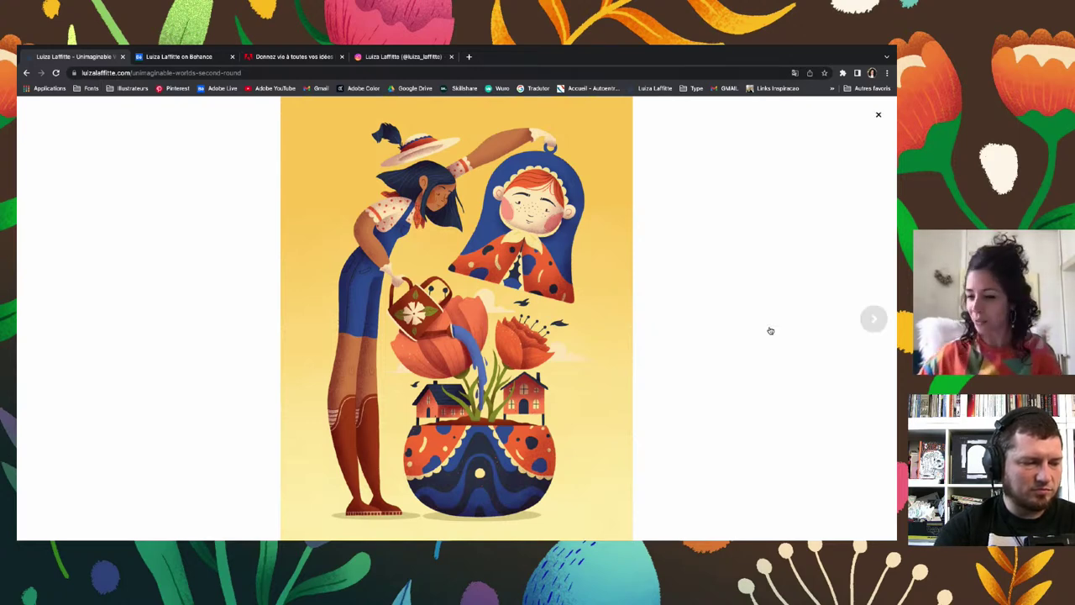
pyautogui.moveTo(872, 319)
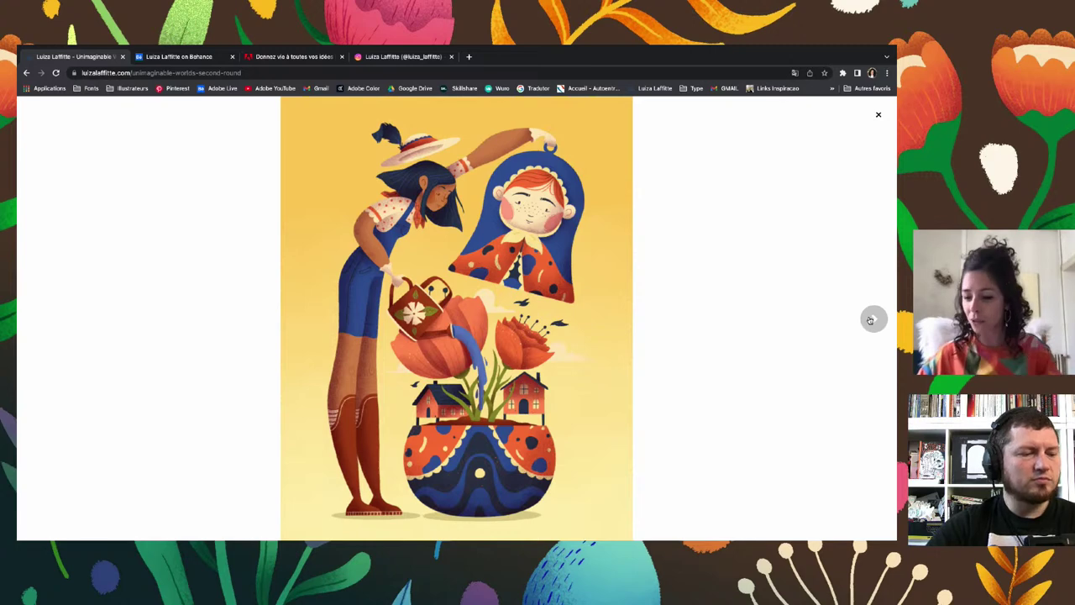
# Page the Unimaginable Worlds lightbox past the Candy Shop and igloo images to the popsicle illustration
pyautogui.click(870, 319)
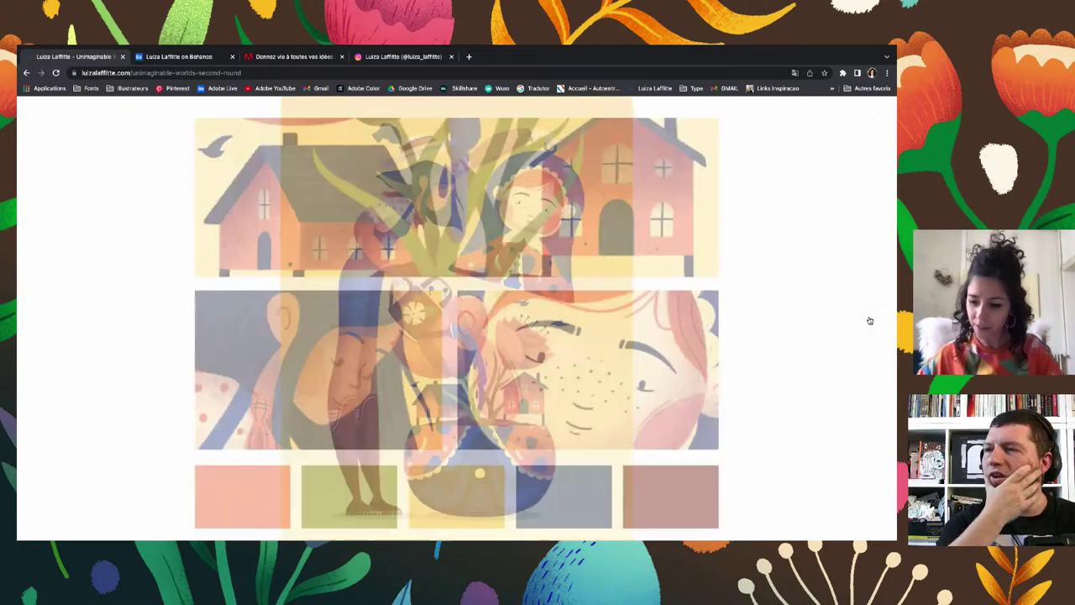
pyautogui.click(870, 320)
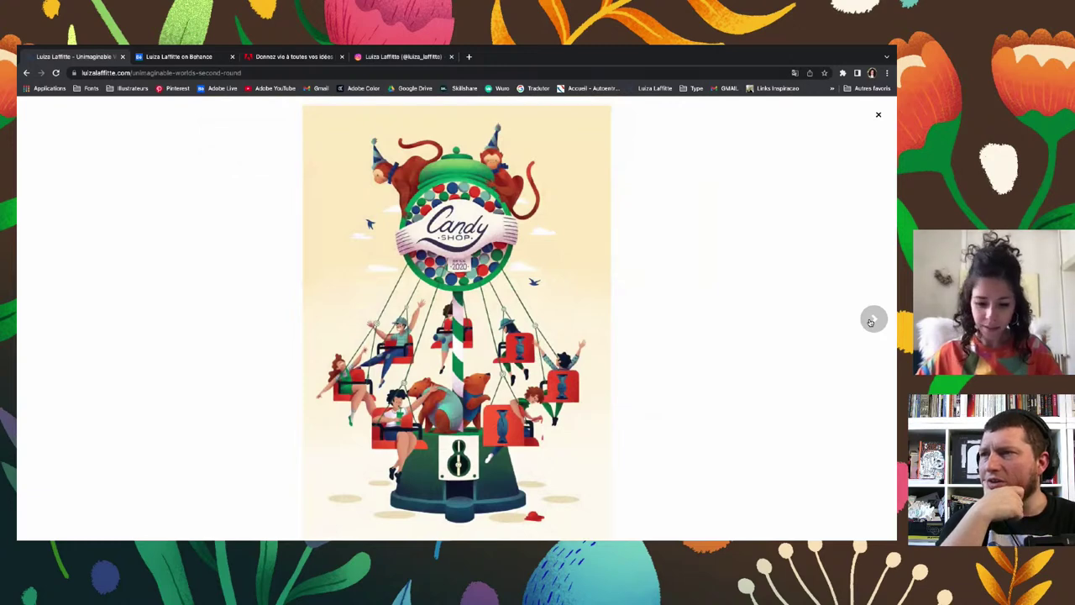
pyautogui.click(870, 320)
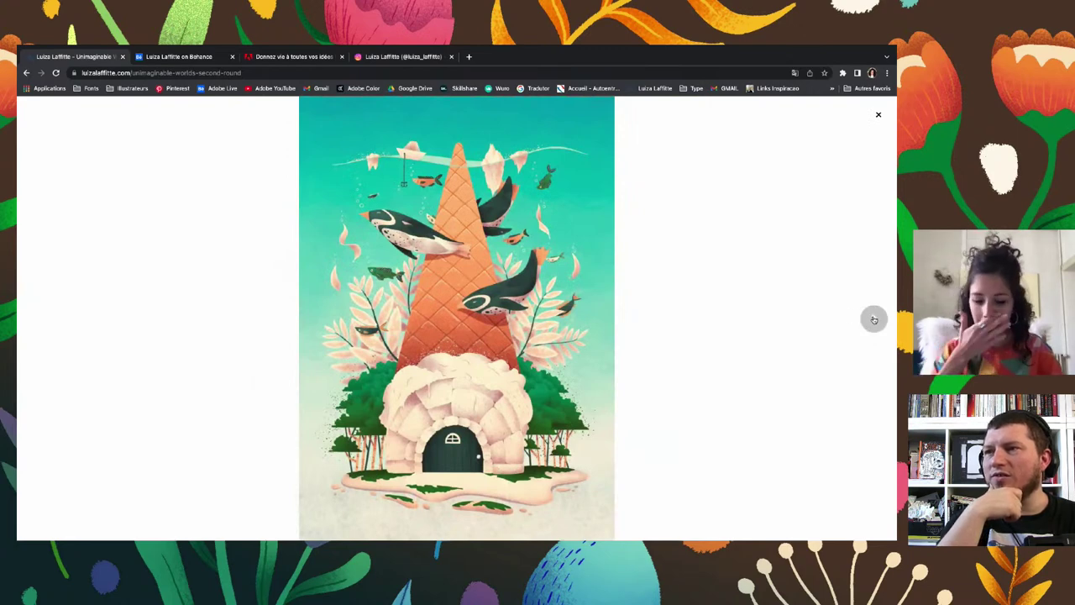
pyautogui.click(874, 320)
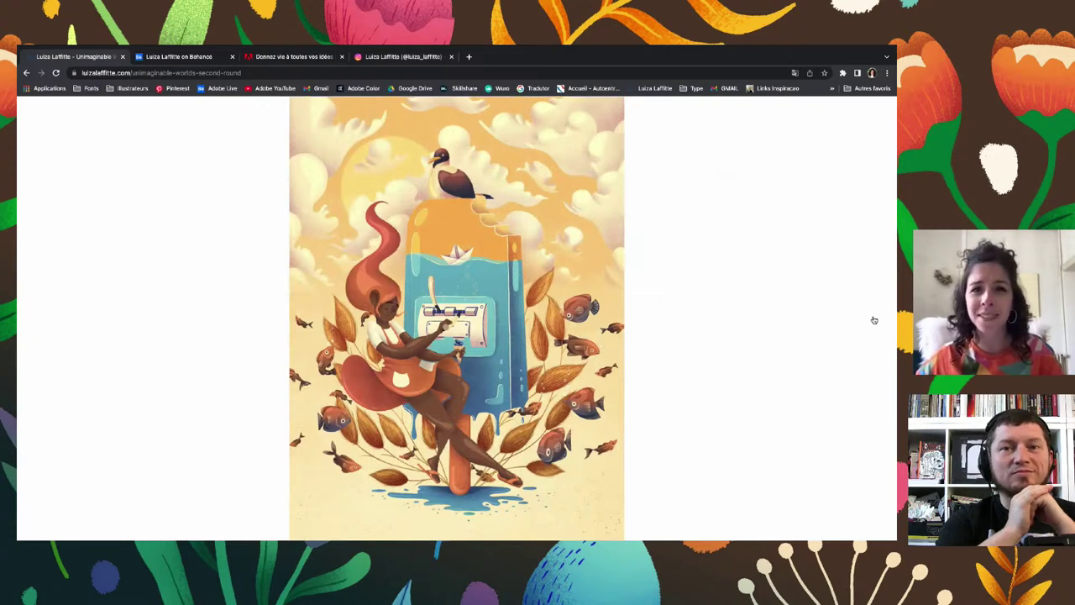
# Advance through the Ghibli and Harry Potter fan art to the Polyjuice Potion detail panels and swatches
pyautogui.click(875, 320)
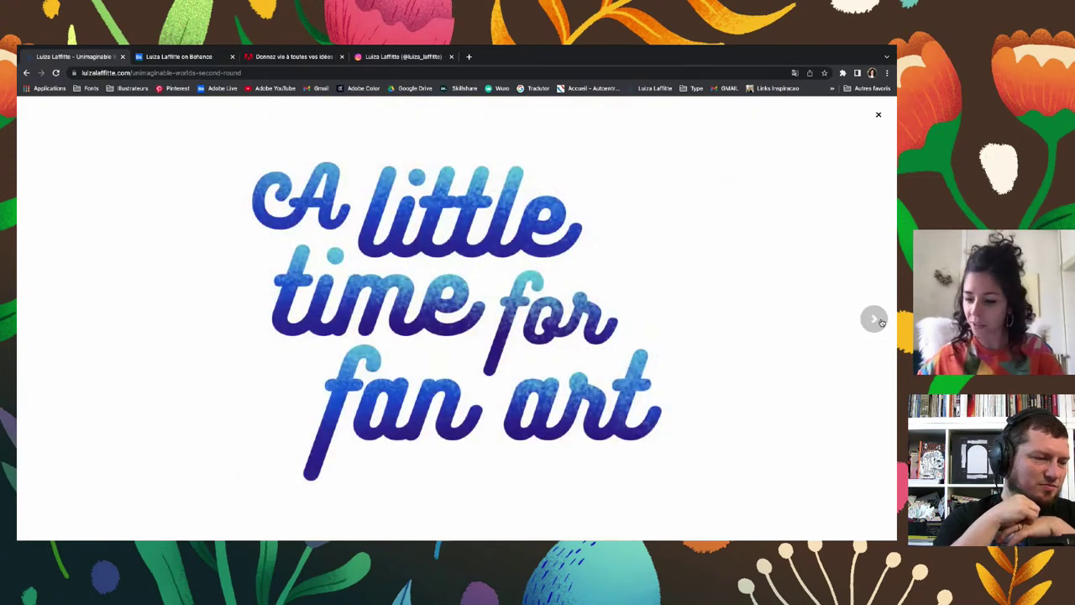
pyautogui.click(880, 323)
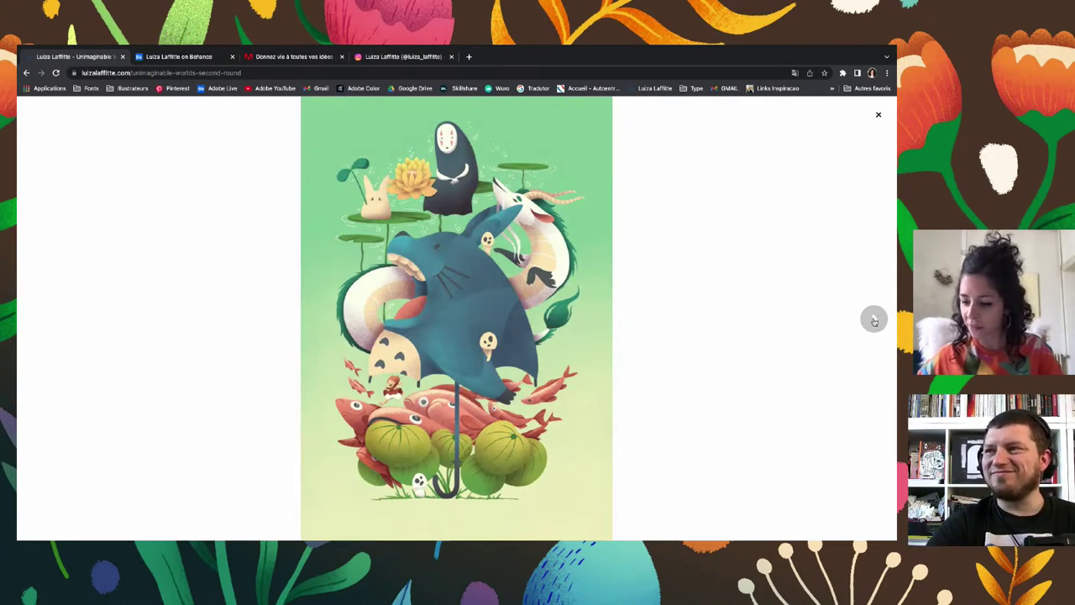
pyautogui.click(874, 321)
pyautogui.click(874, 321)
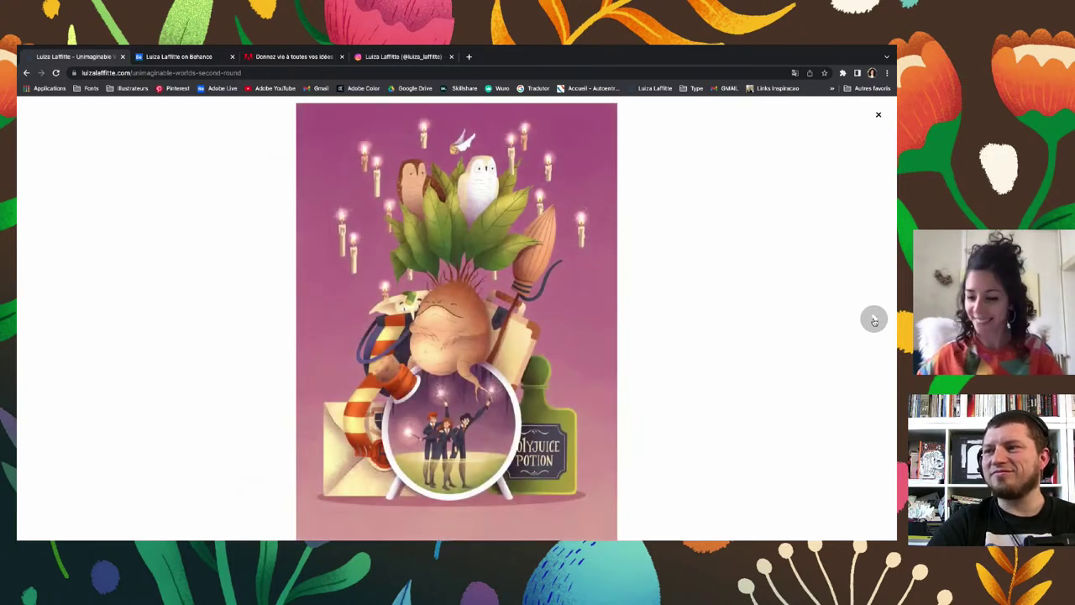
pyautogui.click(874, 320)
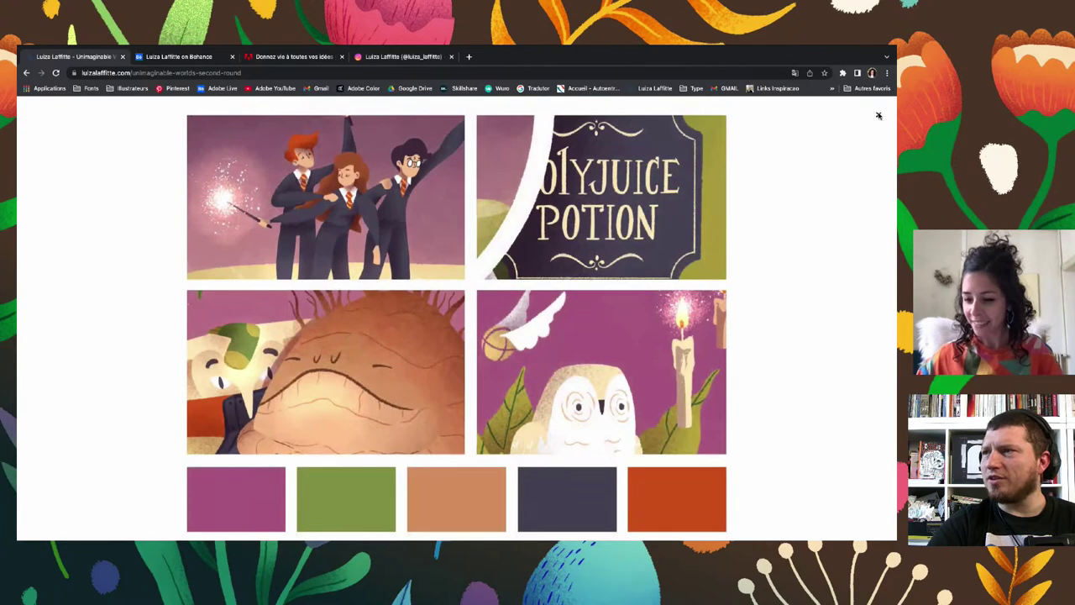
# Close the lightbox, return to the Work grid and open the Illustrada Festival project
pyautogui.click(878, 116)
pyautogui.click(26, 74)
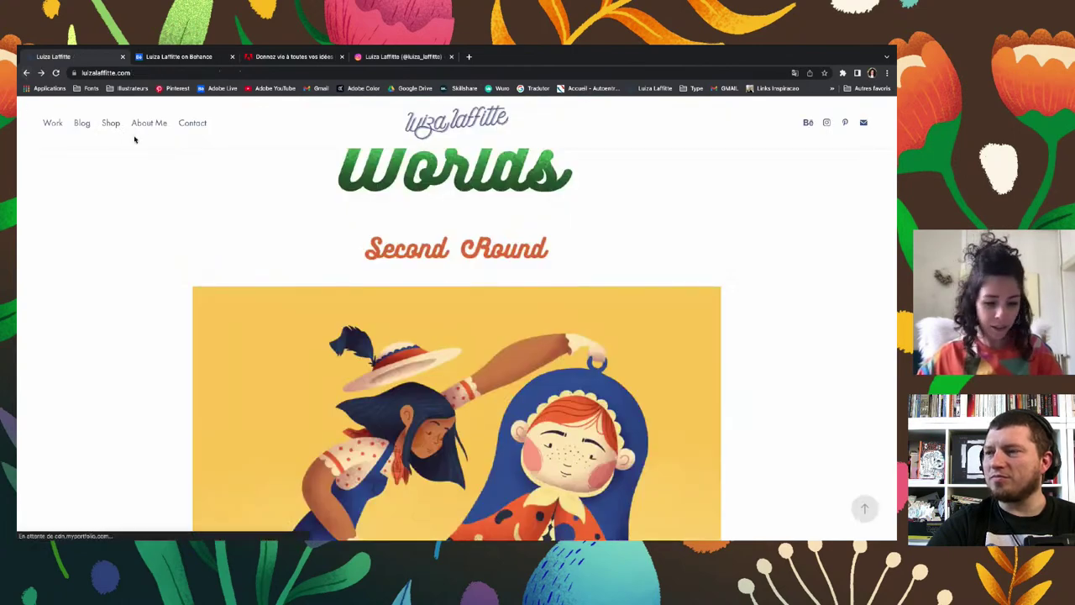
pyautogui.scroll(-1, 244, 269)
pyautogui.scroll(-1, 243, 269)
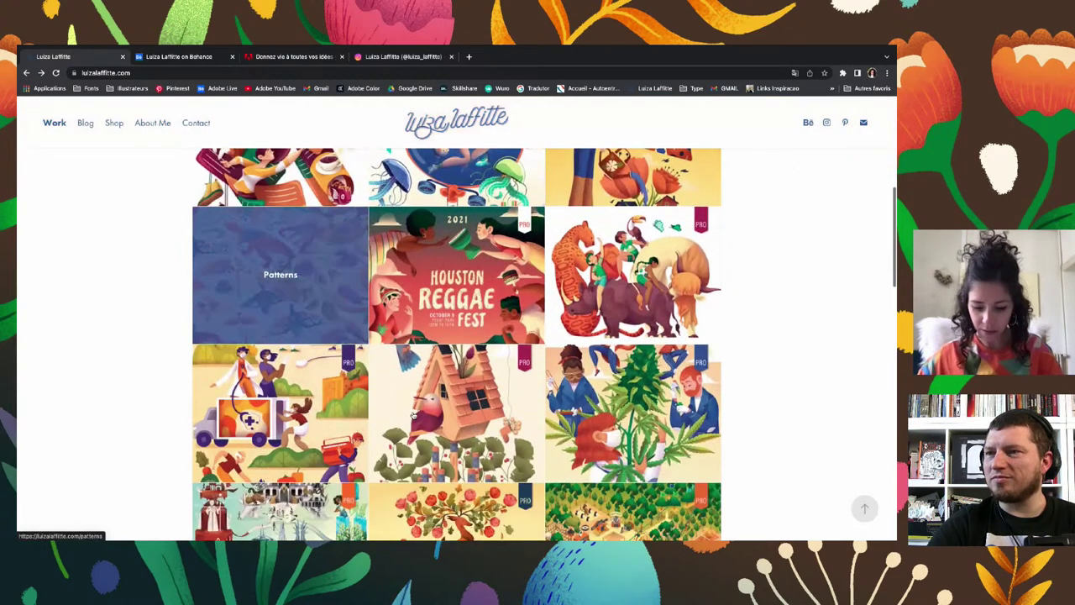
pyautogui.click(458, 403)
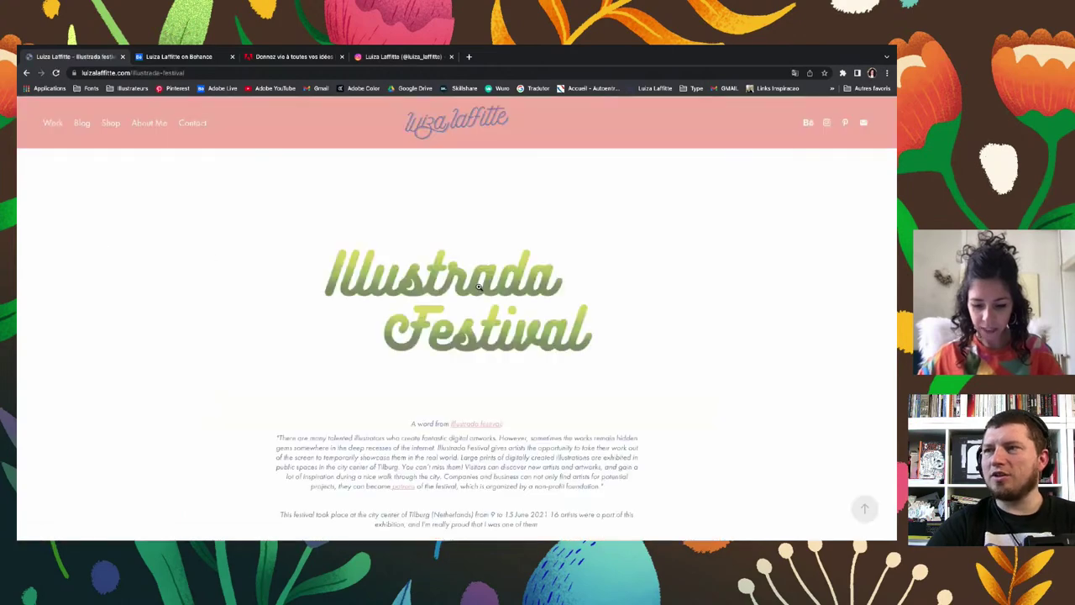
# Scroll into the Illustrada Festival page and view the birdcage illustration enlarged
pyautogui.scroll(-2, 479, 216)
pyautogui.scroll(-4, 482, 285)
pyautogui.scroll(-4, 482, 285)
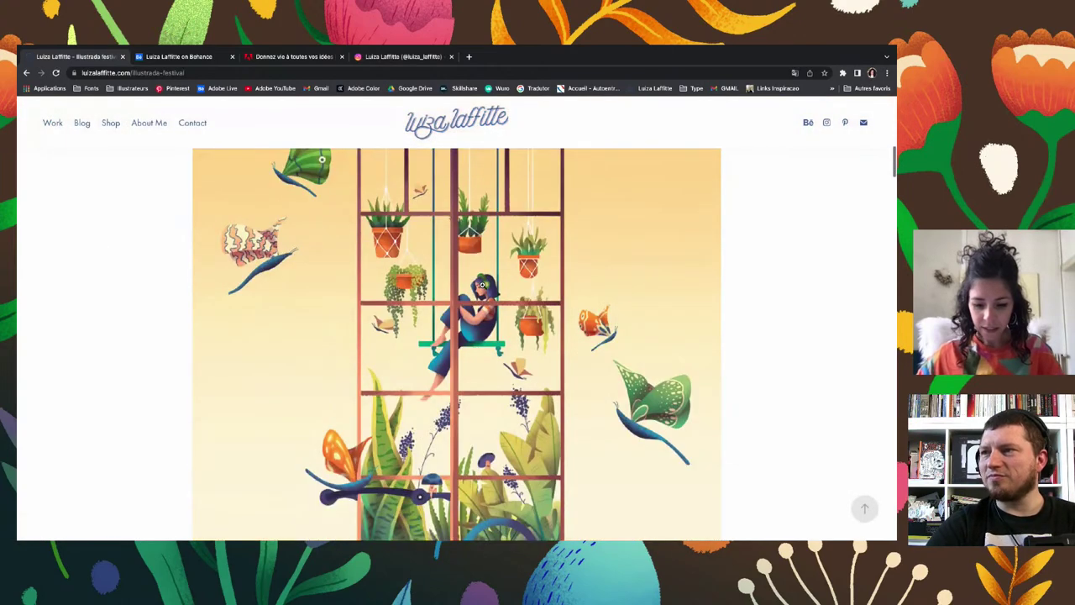
pyautogui.click(322, 159)
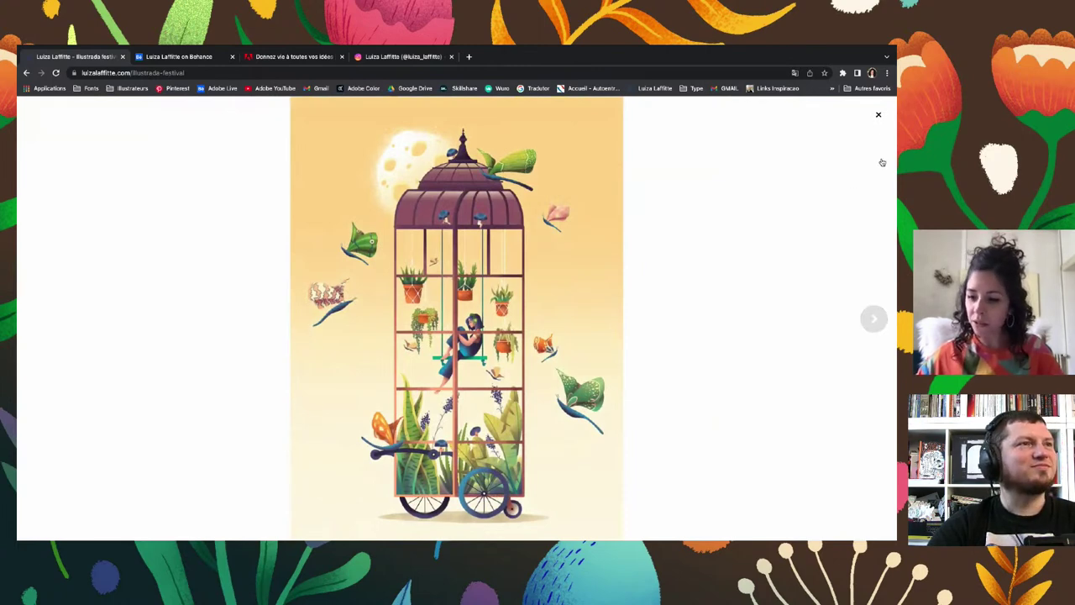
pyautogui.click(879, 115)
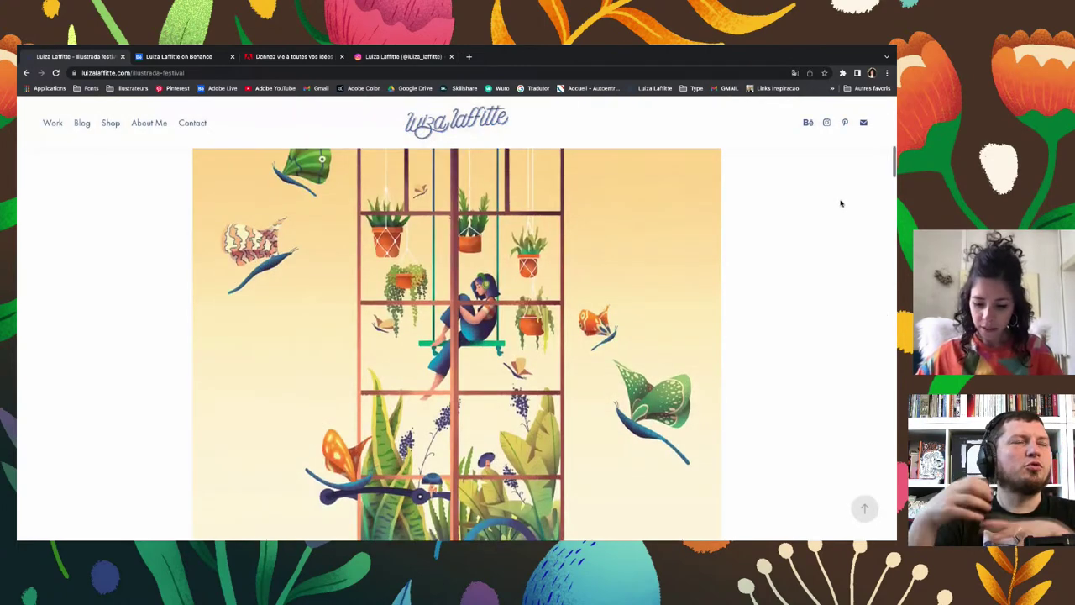
# Scroll down past the orca and teacup illustrations to the drawing-process video
pyautogui.scroll(-4, 841, 203)
pyautogui.scroll(-8, 841, 202)
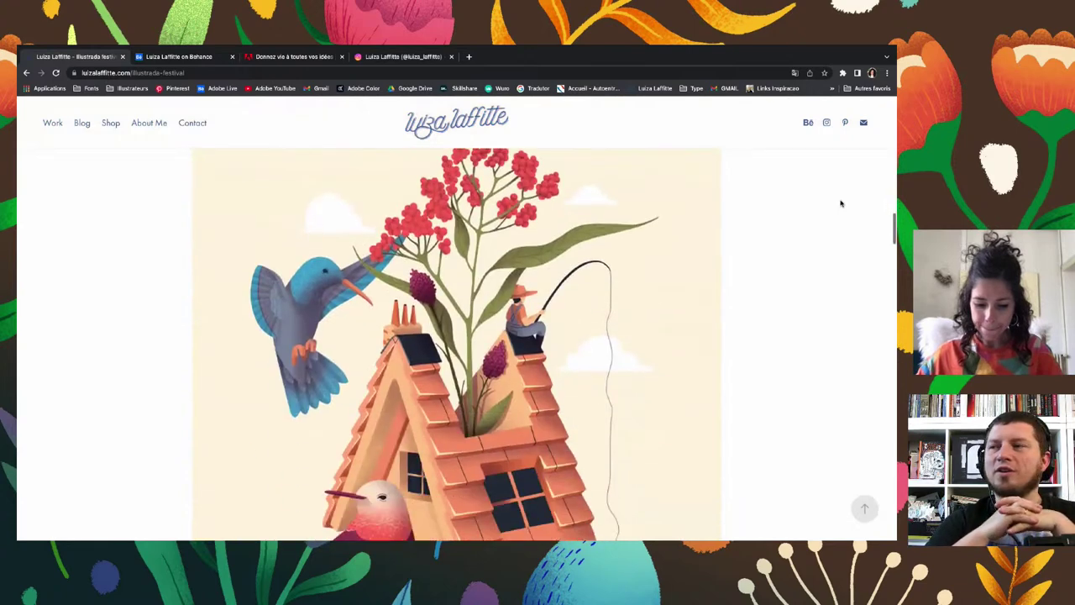
pyautogui.scroll(-2, 841, 203)
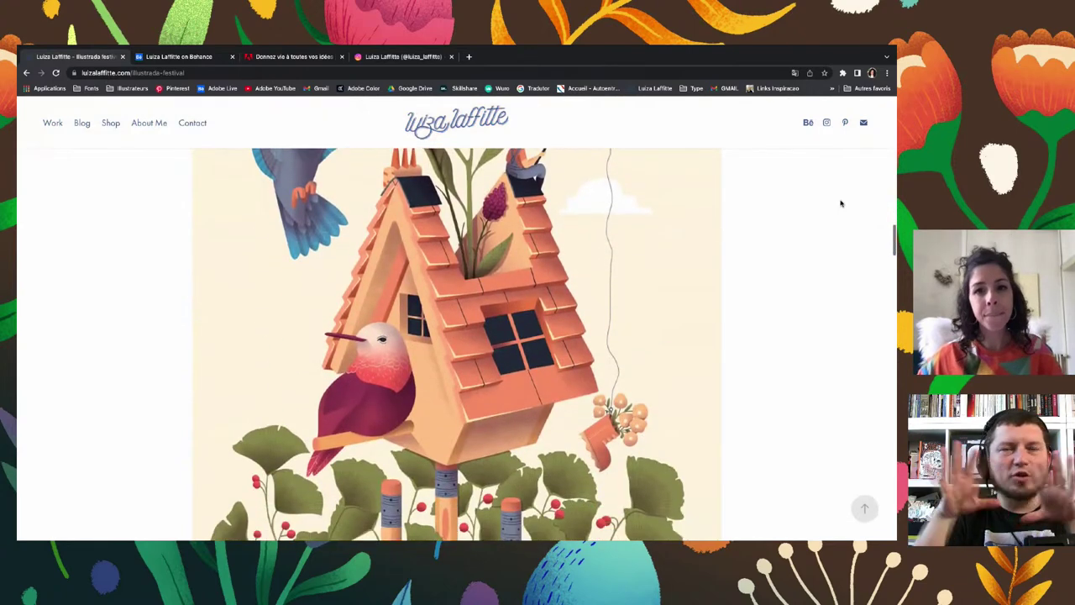
pyautogui.scroll(-1, 841, 202)
pyautogui.scroll(-2, 841, 203)
pyautogui.scroll(-1, 841, 202)
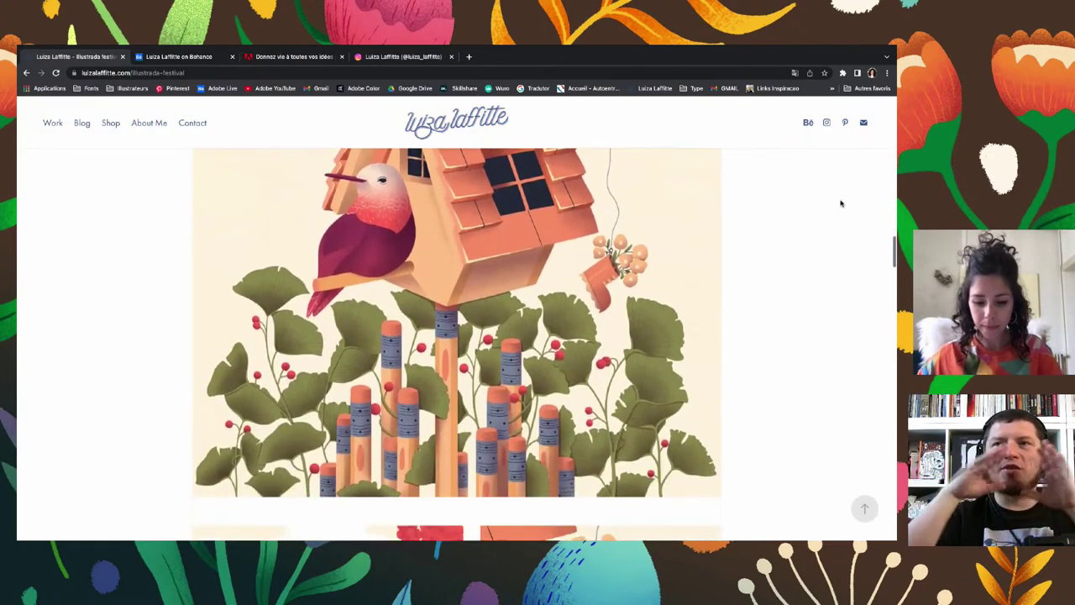
pyautogui.scroll(-2, 841, 203)
pyautogui.scroll(-2, 841, 202)
pyautogui.scroll(-1, 841, 202)
pyautogui.scroll(-2, 841, 202)
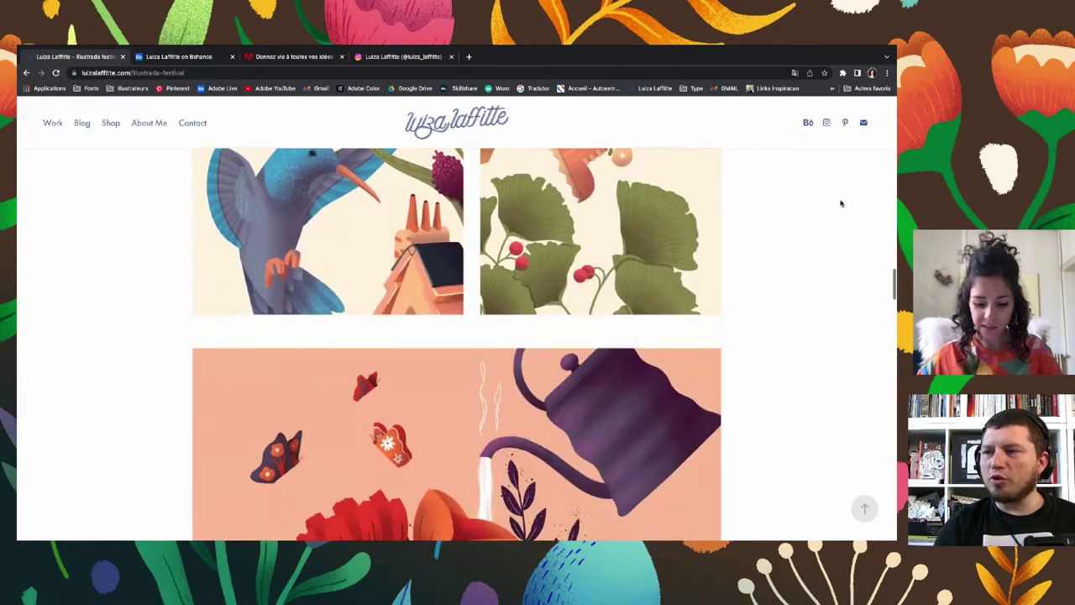
pyautogui.scroll(-1, 841, 202)
pyautogui.scroll(-2, 841, 202)
pyautogui.scroll(-1, 841, 203)
pyautogui.scroll(-1, 841, 202)
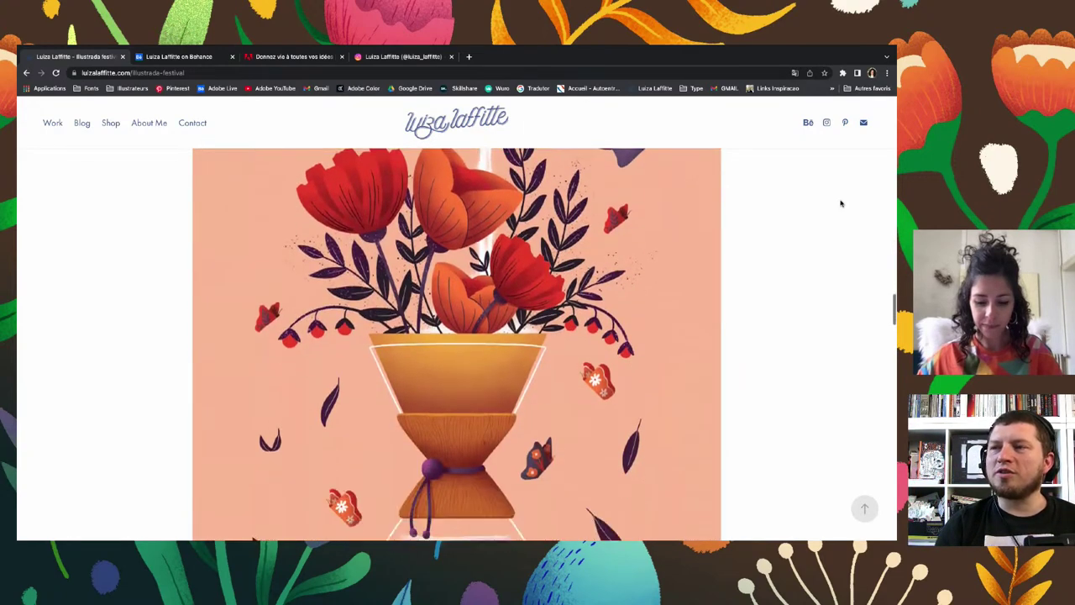
pyautogui.scroll(-1, 841, 203)
pyautogui.scroll(-1, 841, 202)
pyautogui.scroll(-1, 841, 203)
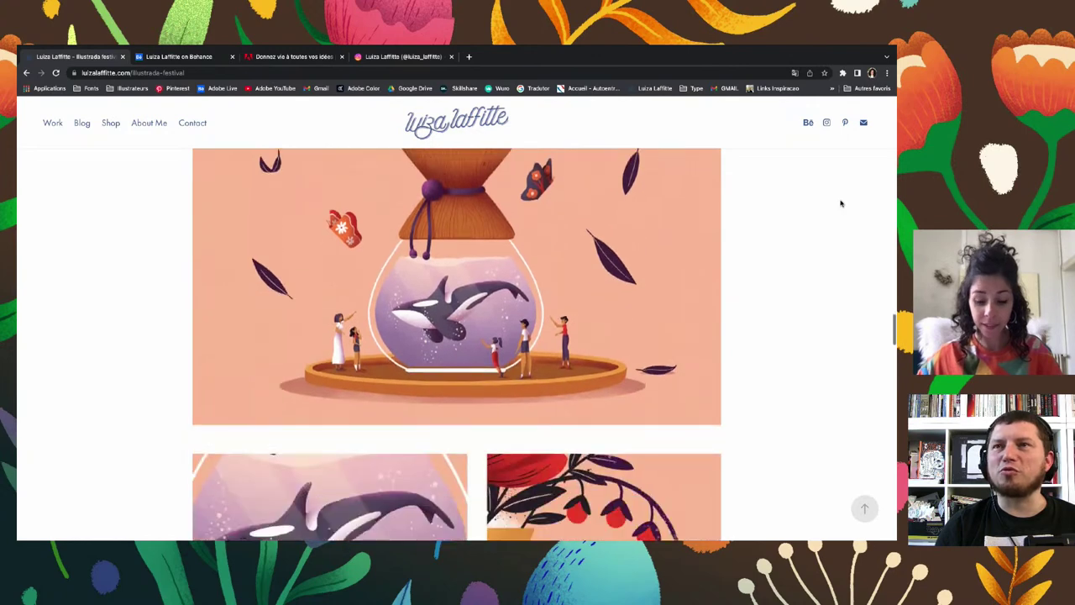
pyautogui.scroll(-2, 841, 203)
pyautogui.scroll(-1, 841, 202)
pyautogui.scroll(-1, 841, 203)
pyautogui.scroll(-1, 841, 202)
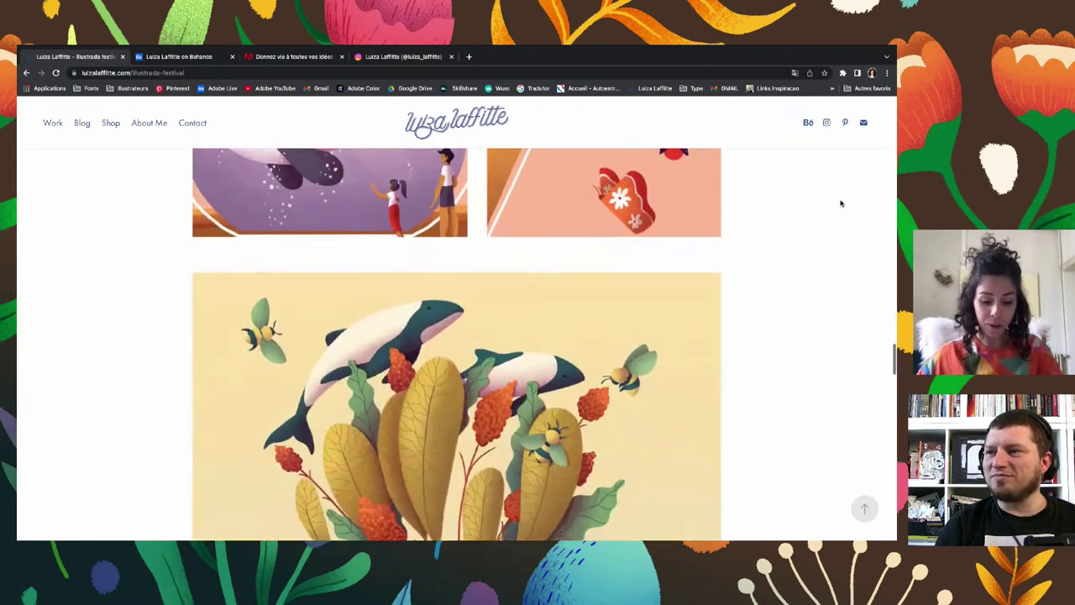
pyautogui.scroll(-1, 841, 202)
pyautogui.scroll(-1, 841, 202)
pyautogui.scroll(-2, 841, 202)
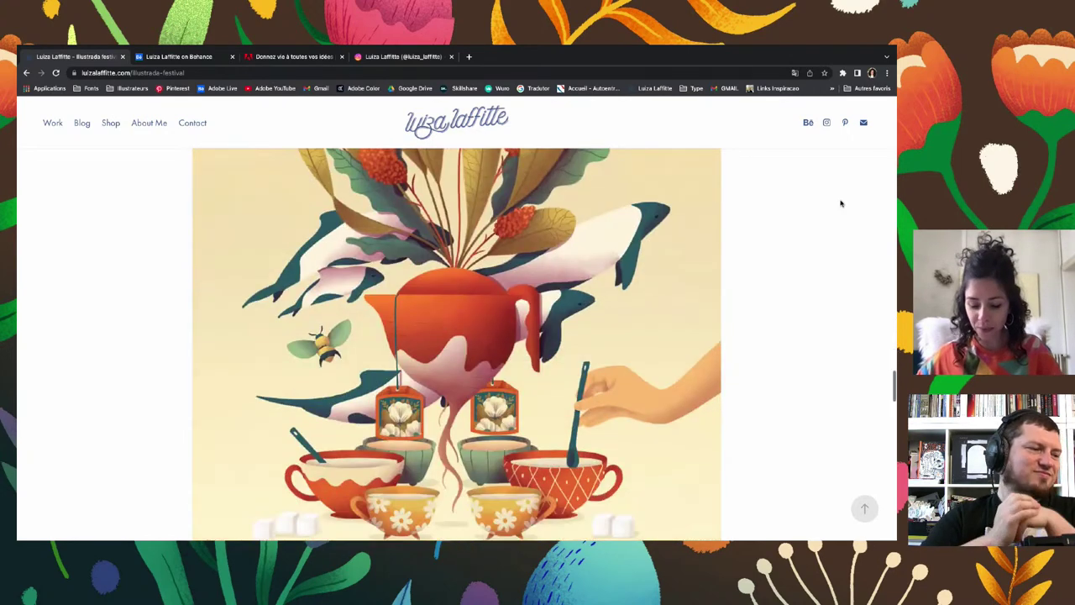
pyautogui.scroll(-1, 841, 202)
pyautogui.scroll(-1, 841, 202)
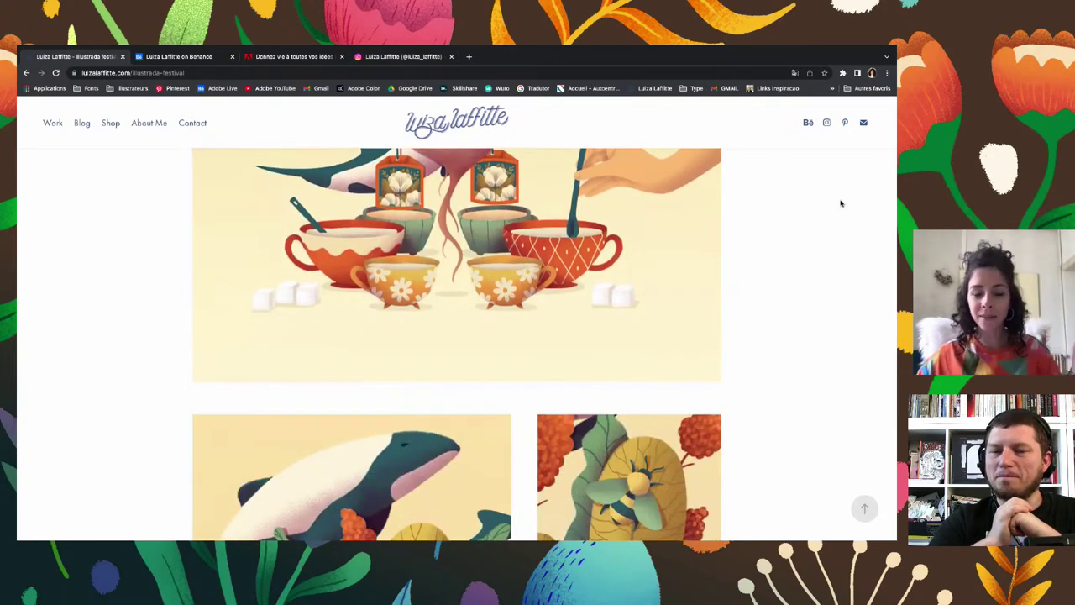
pyautogui.scroll(-1, 841, 202)
pyautogui.scroll(-1, 841, 203)
pyautogui.scroll(-2, 841, 202)
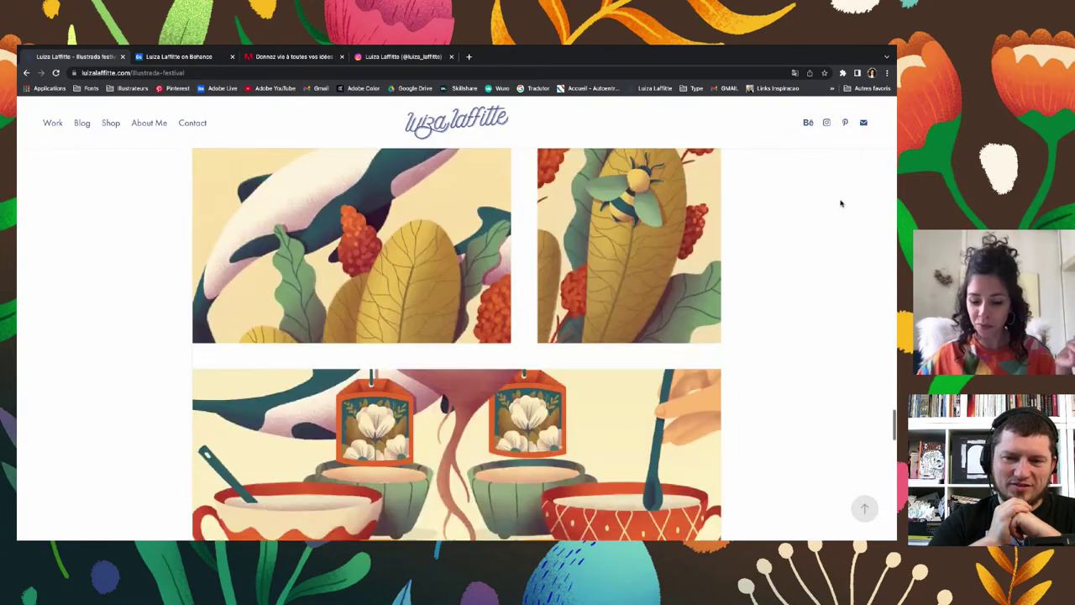
pyautogui.scroll(-2, 841, 203)
pyautogui.scroll(-2, 841, 202)
pyautogui.scroll(-1, 841, 203)
# Scroll through the Illustrada Festival page's installation photos
pyautogui.scroll(-1, 841, 203)
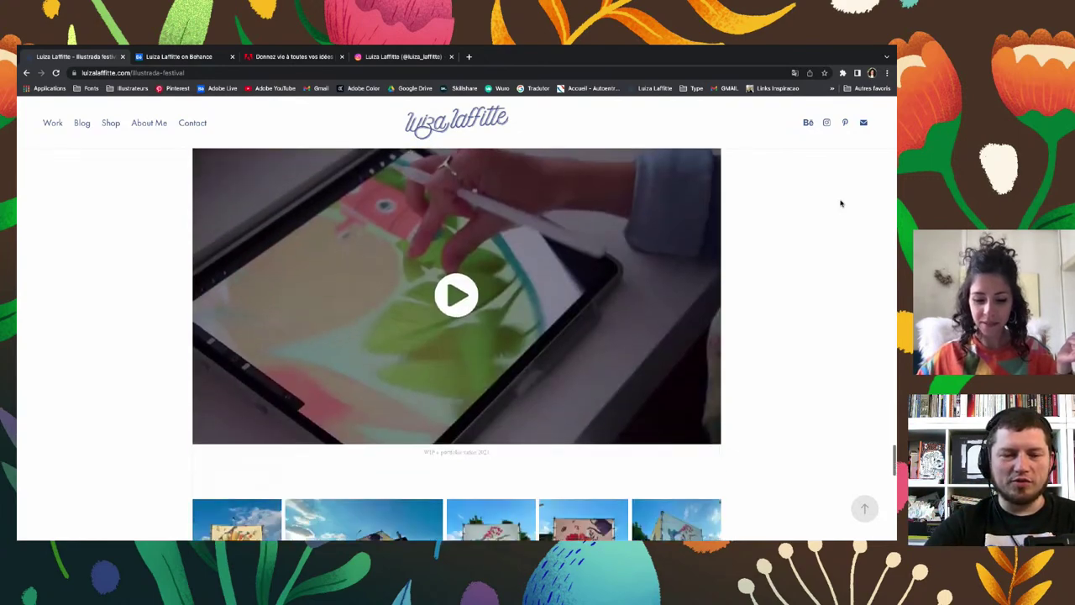
pyautogui.scroll(-1, 841, 202)
pyautogui.scroll(-1, 841, 203)
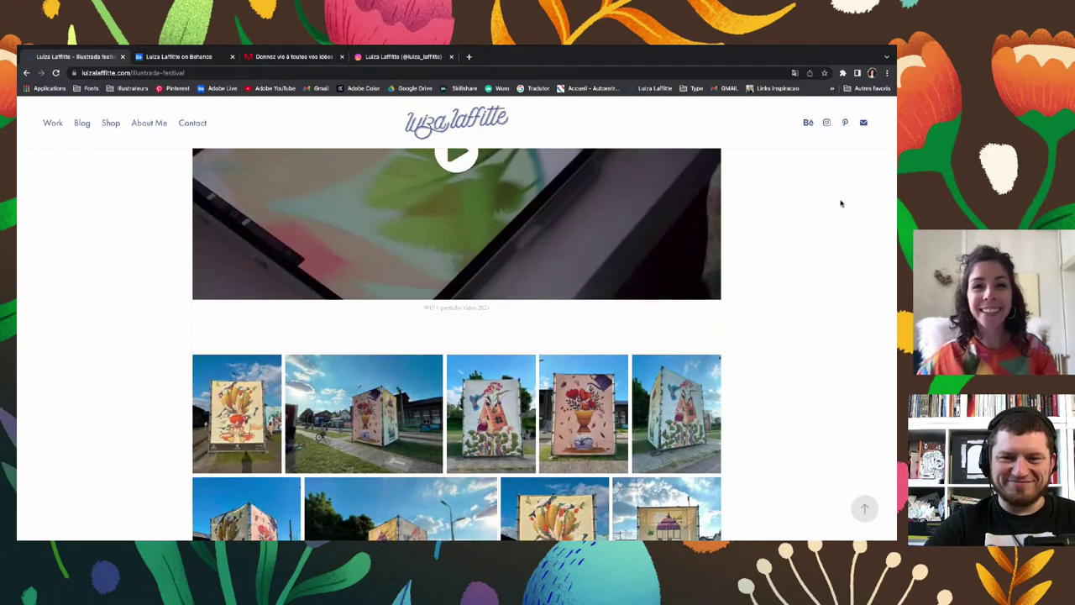
pyautogui.scroll(-1, 841, 203)
pyautogui.scroll(-1, 841, 203)
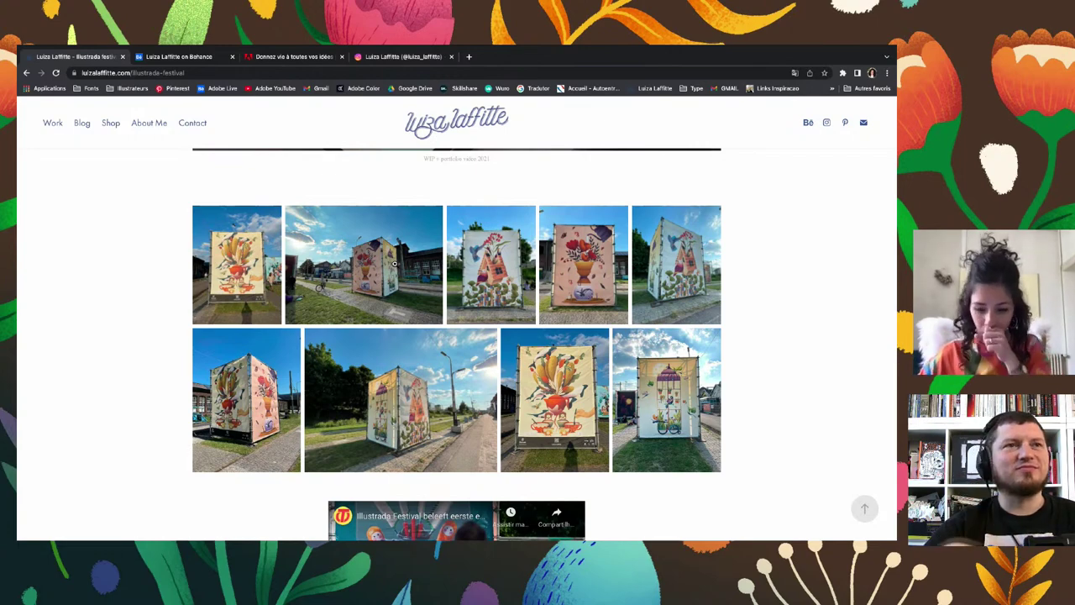
pyautogui.scroll(-3, 395, 263)
pyautogui.scroll(-2, 394, 263)
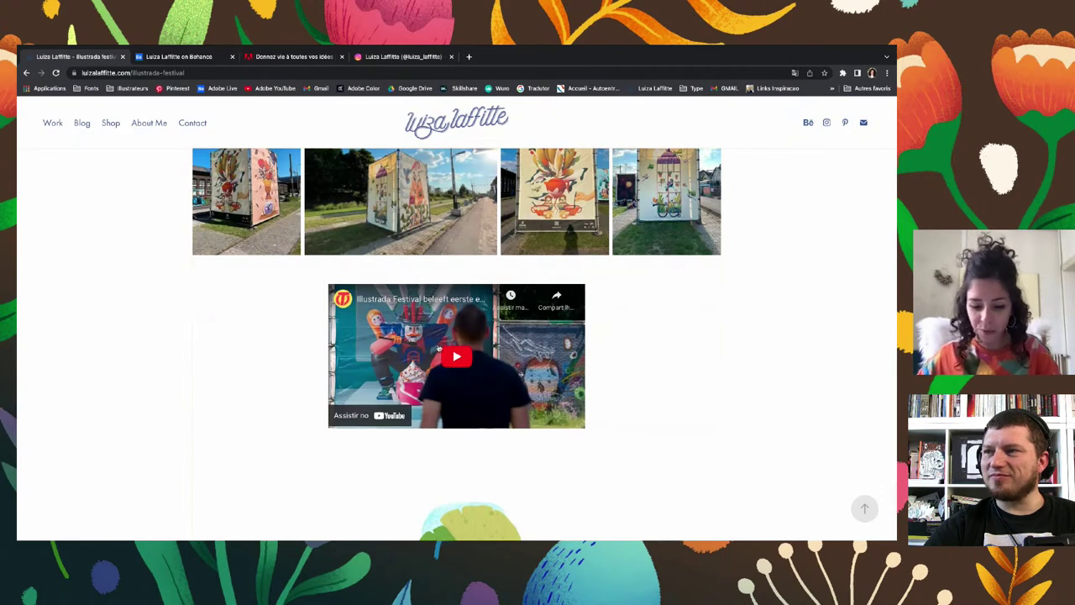
pyautogui.scroll(-3, 307, 338)
pyautogui.scroll(2, 306, 338)
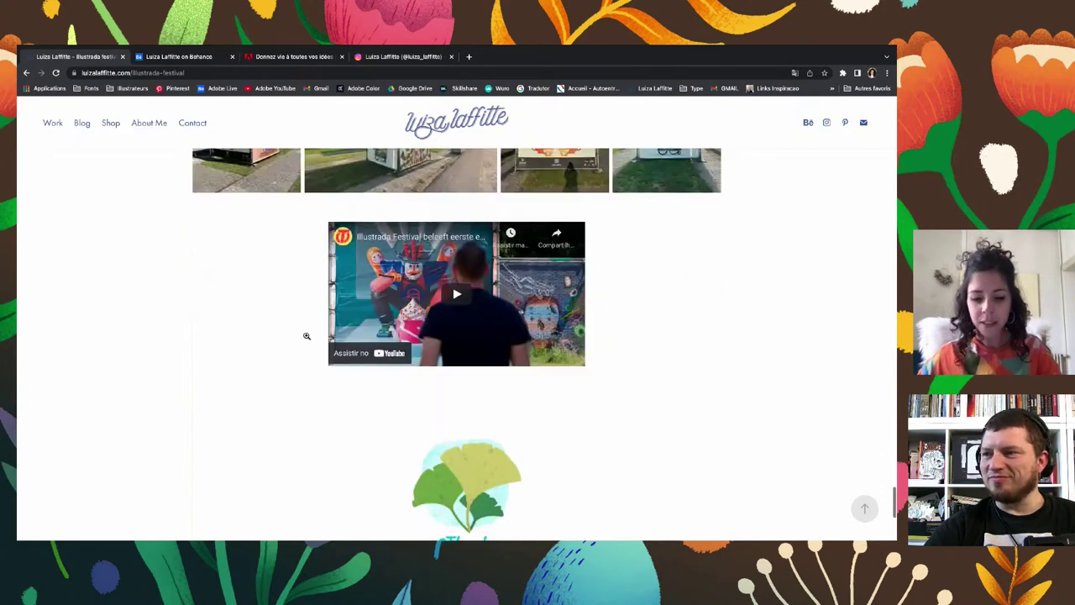
pyautogui.scroll(2, 306, 339)
pyautogui.scroll(3, 306, 335)
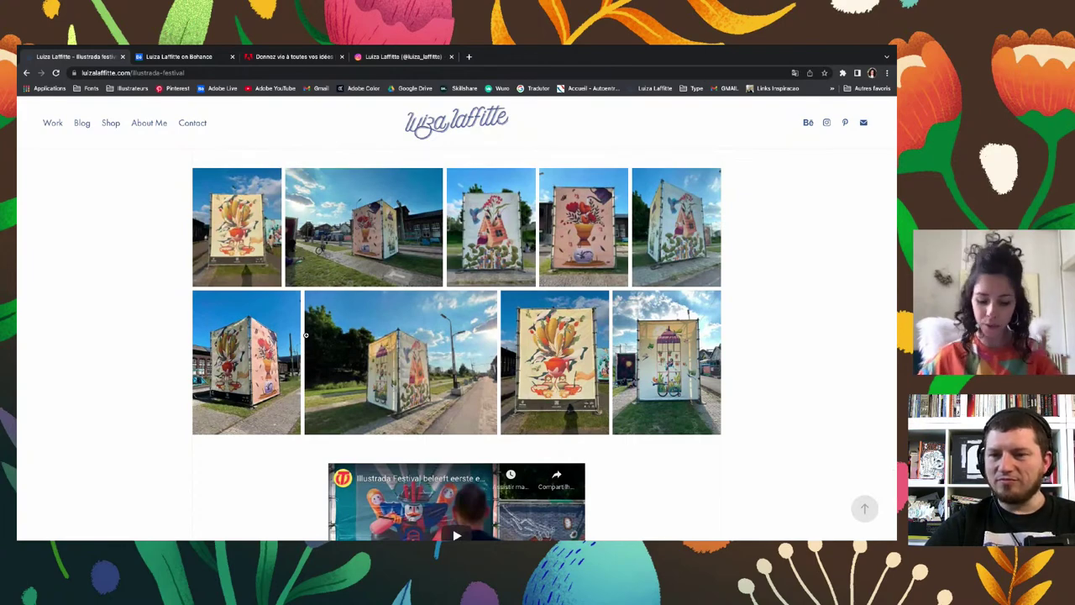
pyautogui.scroll(-1, 306, 336)
pyautogui.scroll(-1, 306, 336)
pyautogui.scroll(-1, 306, 338)
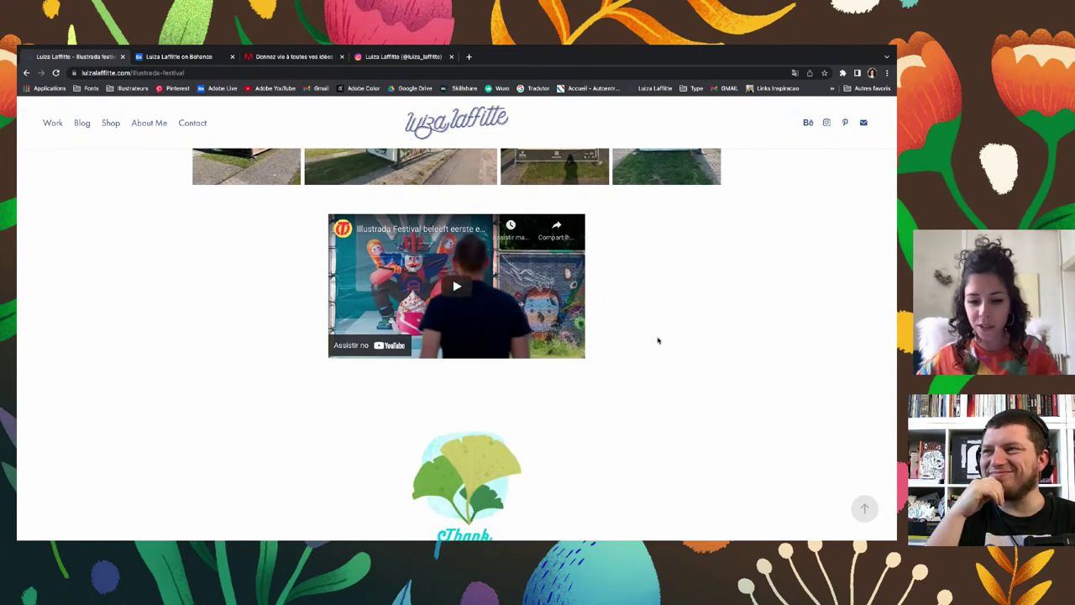
# Scroll back up and return to the portfolio's home Work grid
pyautogui.scroll(2, 657, 340)
pyautogui.scroll(1, 657, 341)
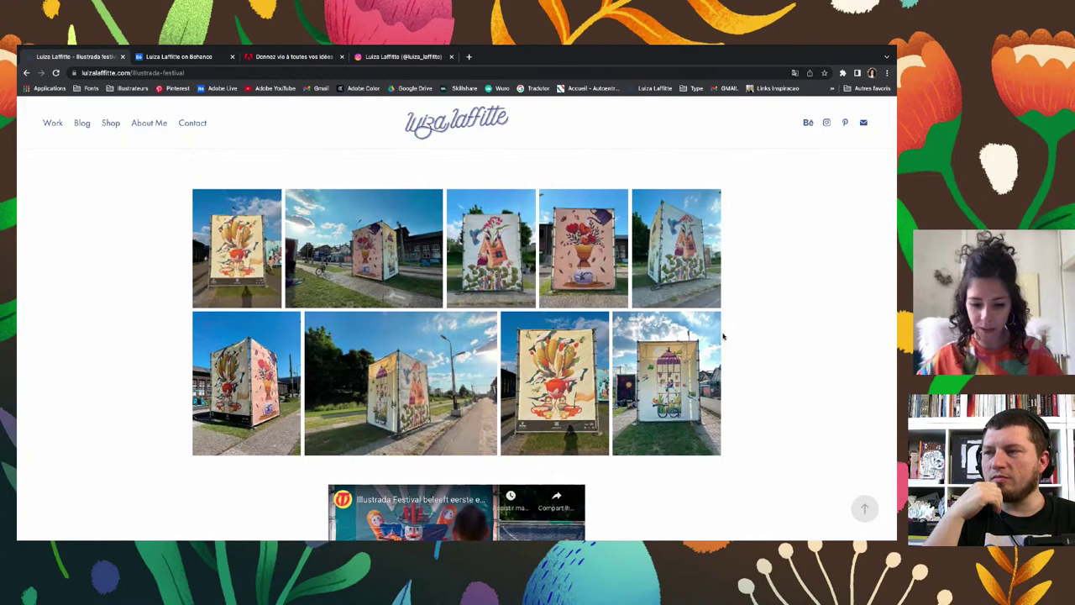
pyautogui.scroll(1, 722, 336)
pyautogui.scroll(1, 723, 336)
pyautogui.scroll(1, 723, 336)
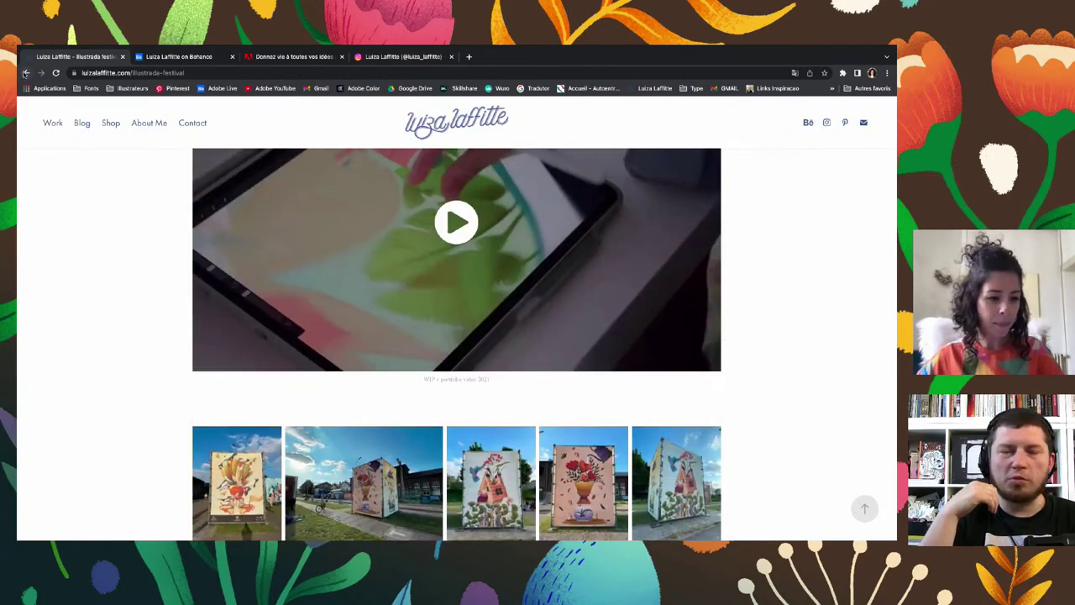
pyautogui.click(25, 73)
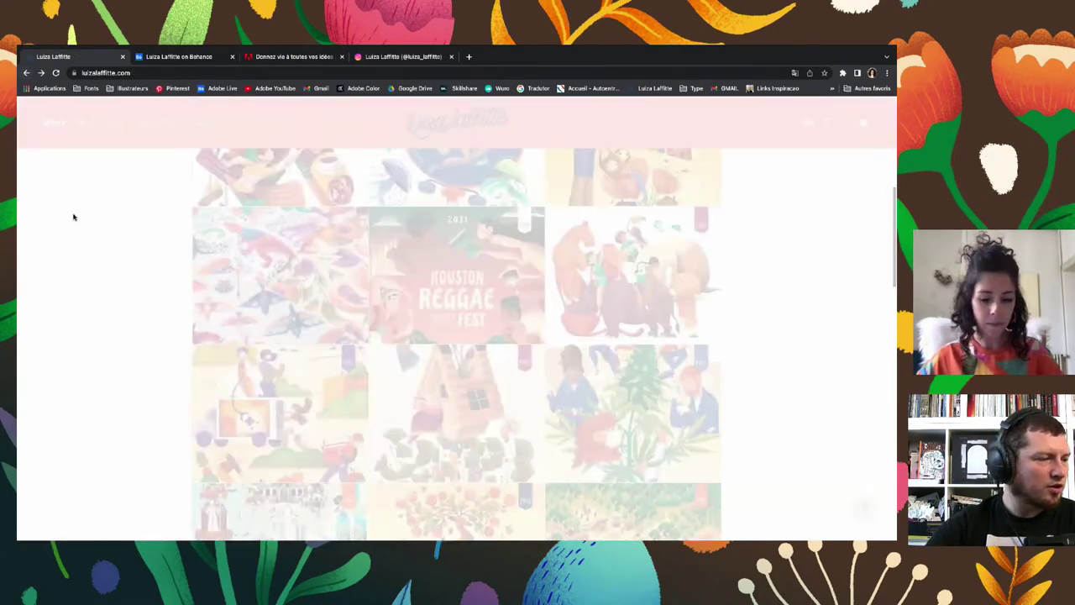
# Scroll the Work grid to show the Patterns, Houston Reggae Fest and jellyfish poster tiles
pyautogui.scroll(-1, 88, 218)
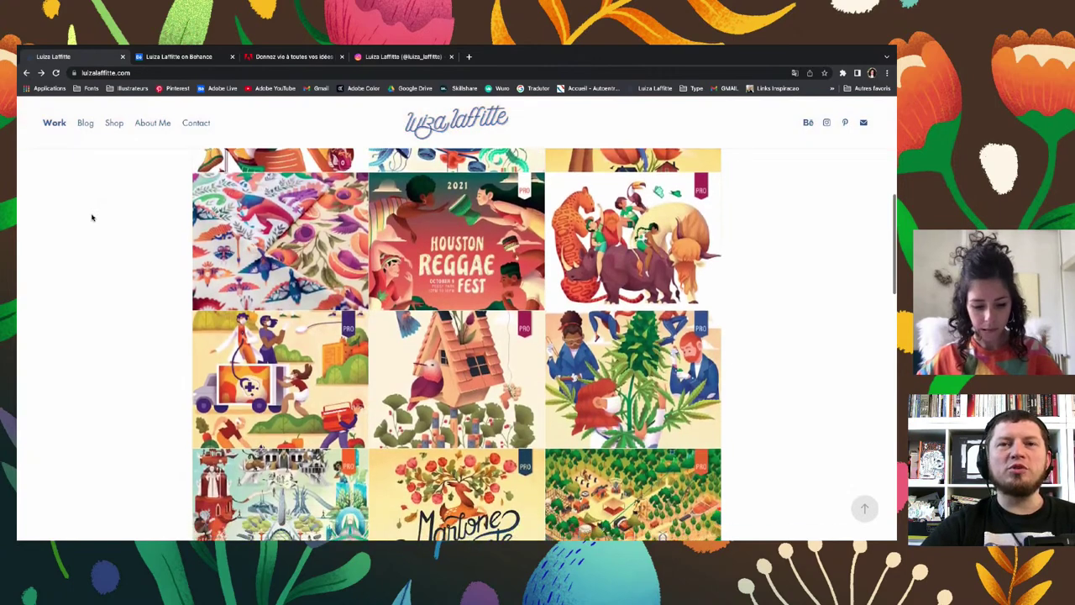
pyautogui.scroll(-1, 93, 218)
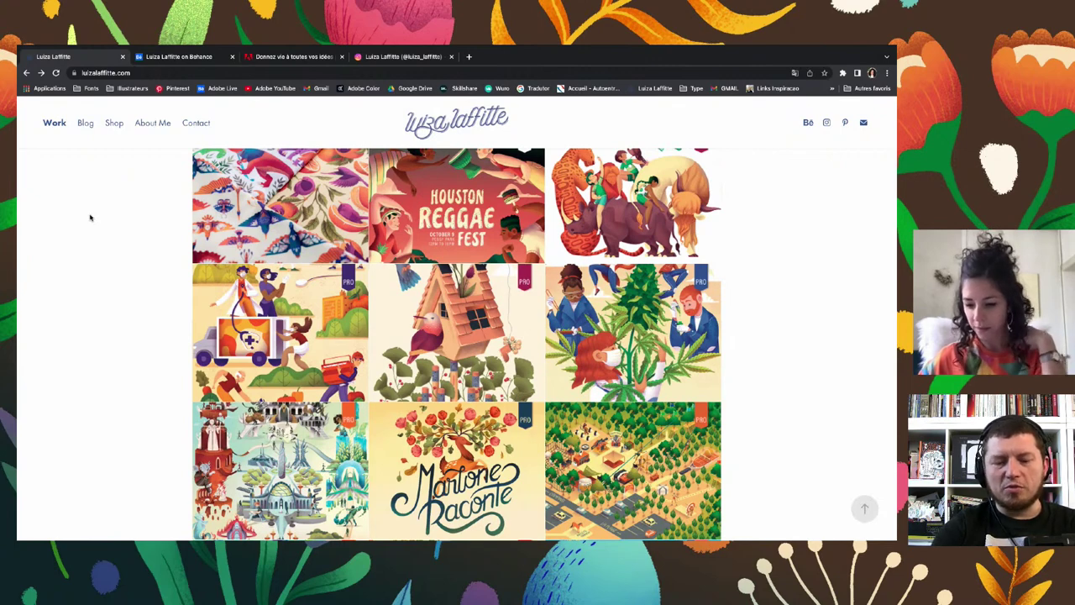
pyautogui.scroll(2, 90, 217)
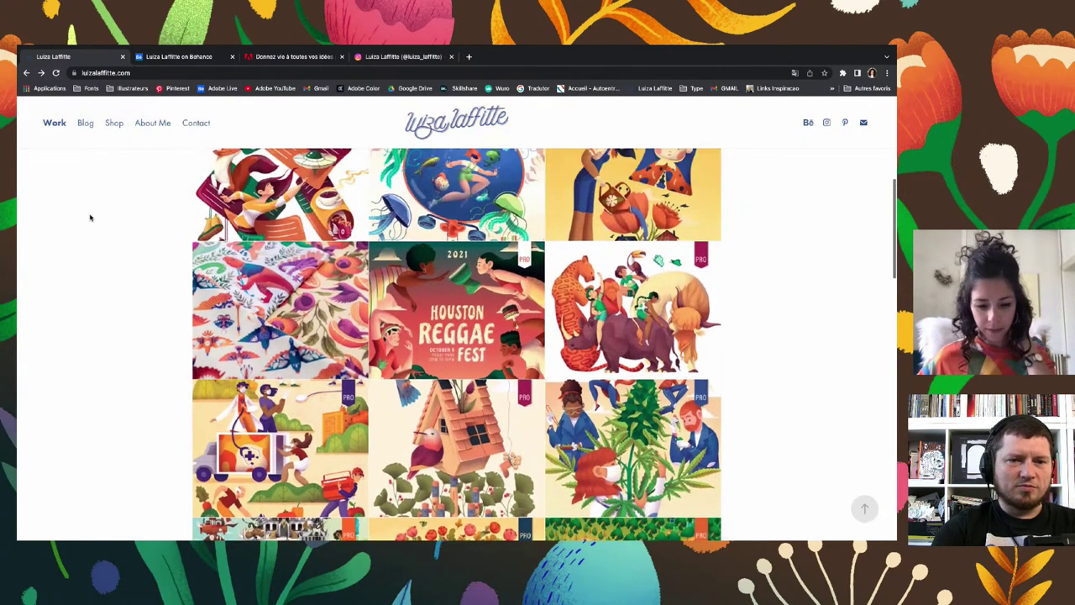
pyautogui.scroll(2, 90, 218)
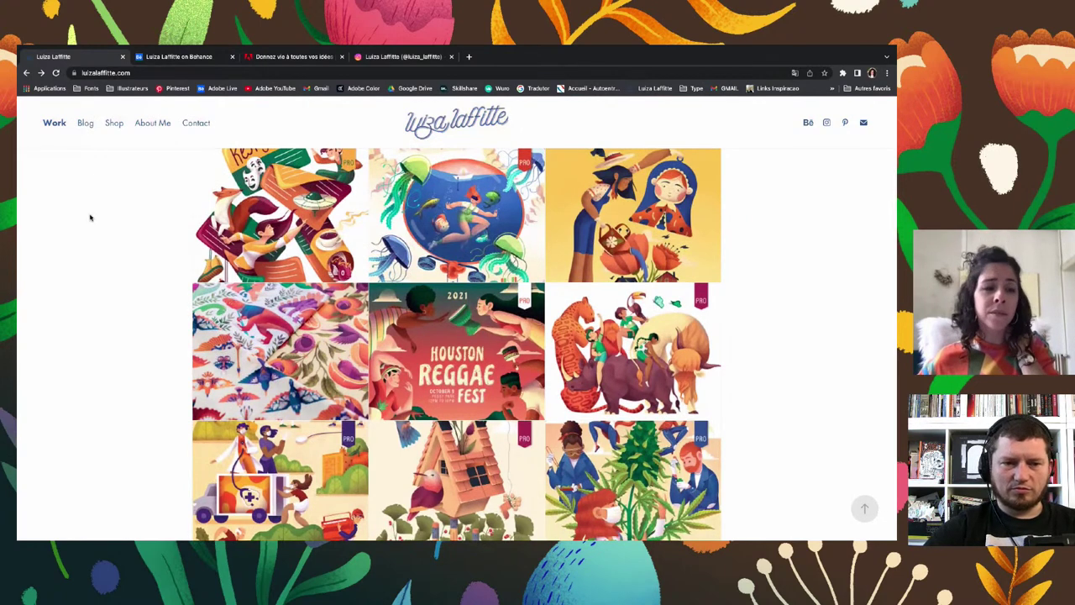
pyautogui.click(239, 319)
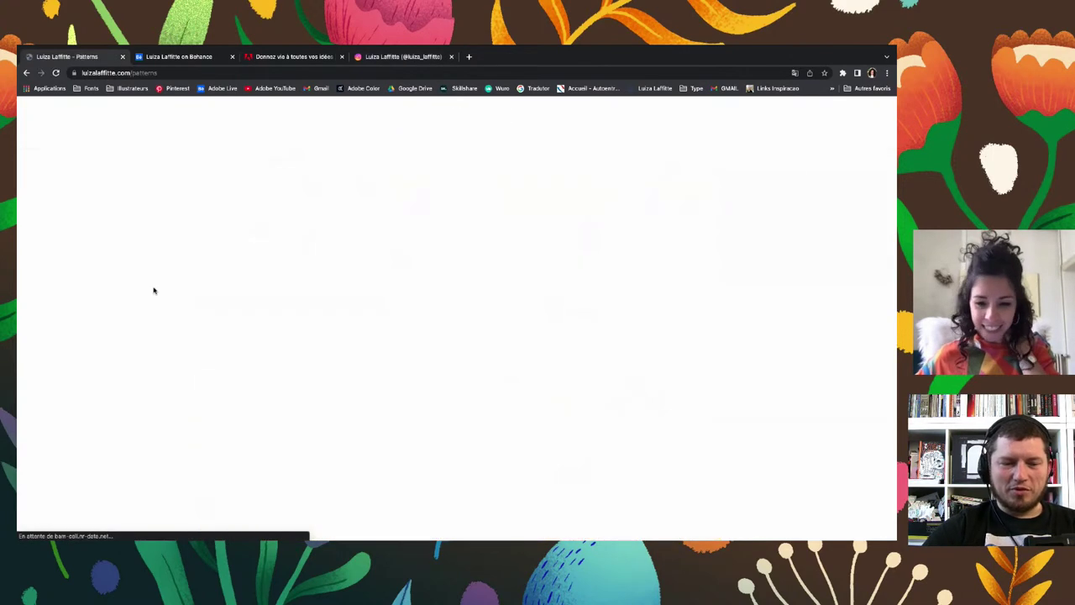
pyautogui.scroll(-1, 156, 290)
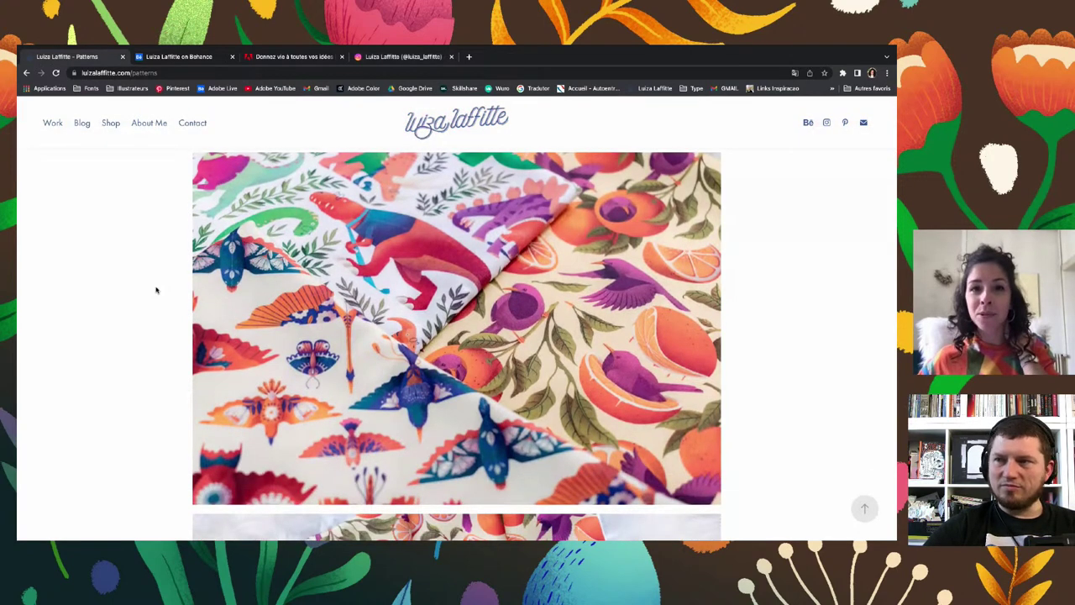
pyautogui.scroll(-1, 156, 289)
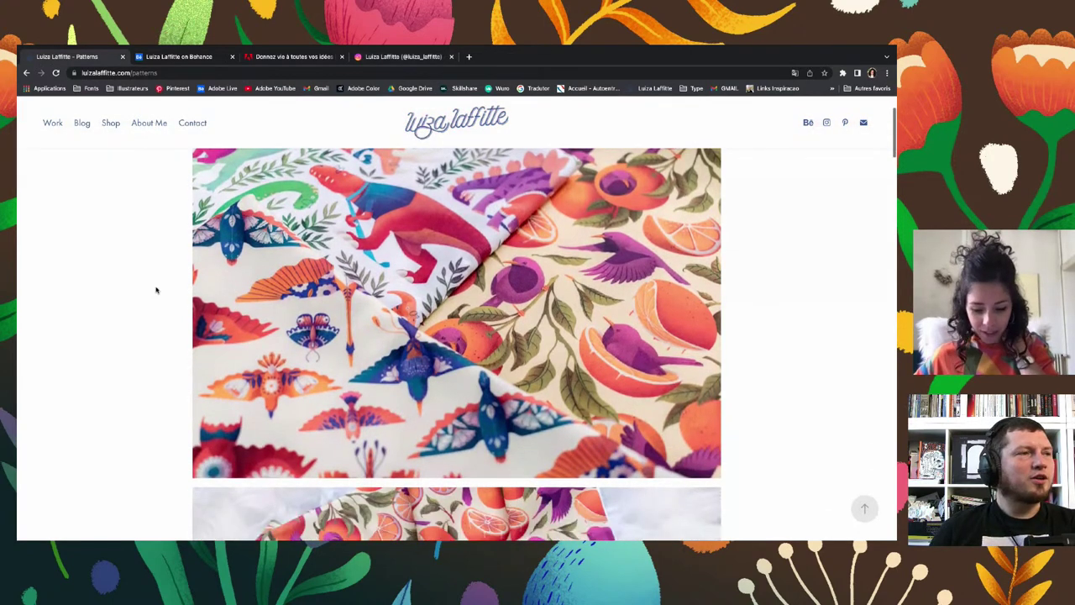
pyautogui.scroll(-1, 155, 290)
pyautogui.scroll(-1, 156, 290)
pyautogui.scroll(-1, 155, 290)
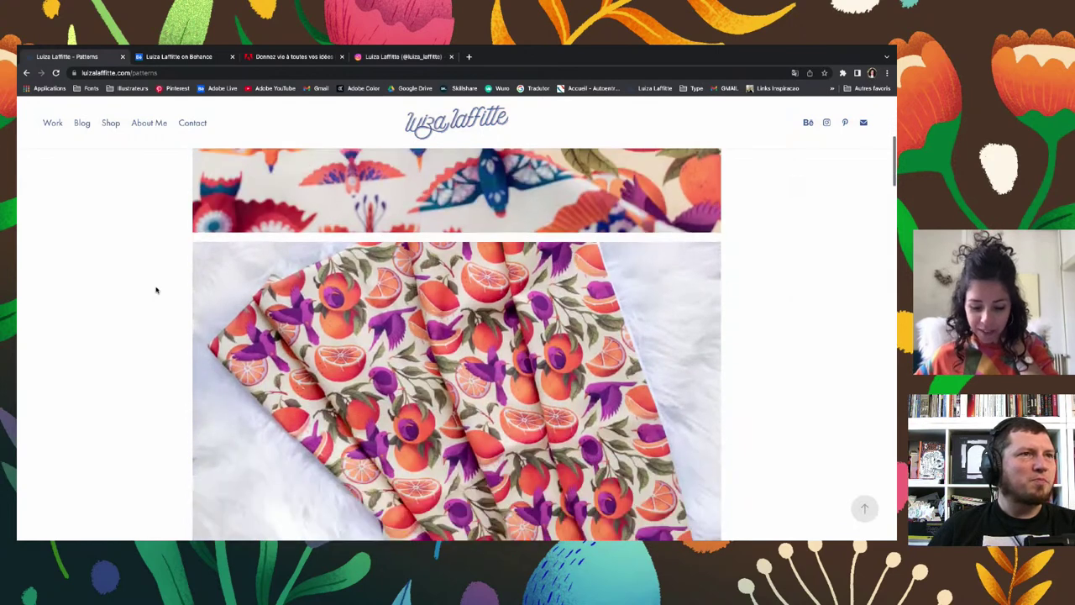
pyautogui.scroll(-1, 155, 290)
pyautogui.scroll(-1, 155, 290)
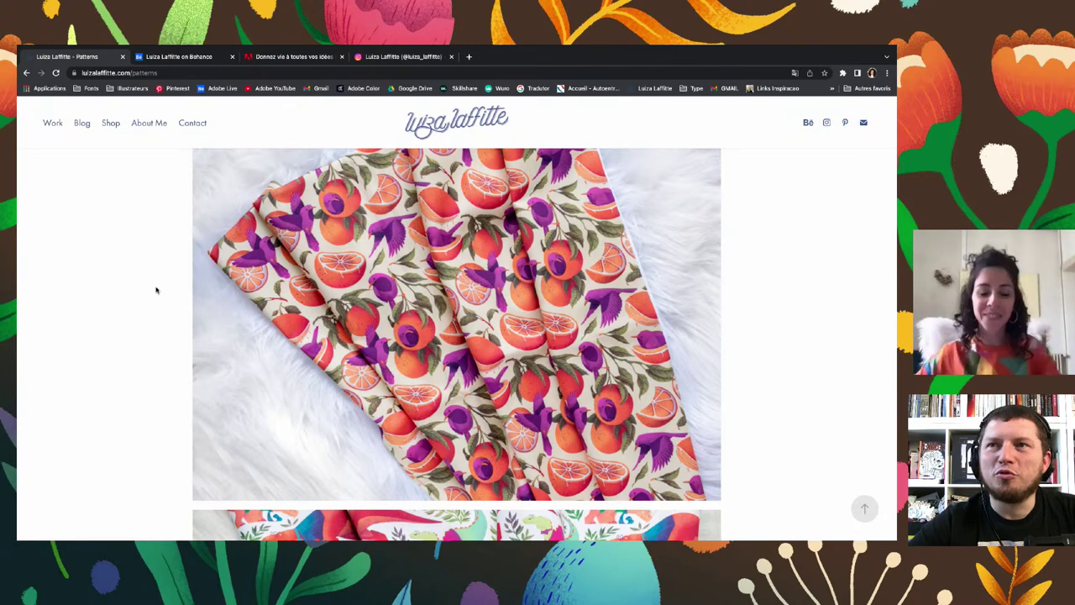
pyautogui.scroll(-2, 155, 290)
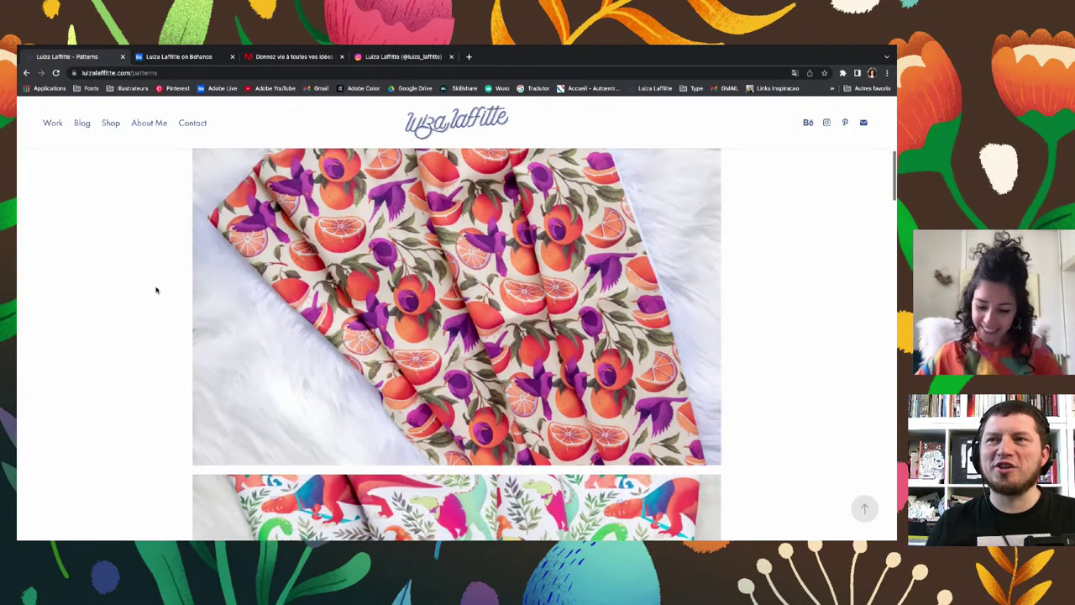
pyautogui.scroll(-2, 155, 290)
pyautogui.scroll(-1, 156, 290)
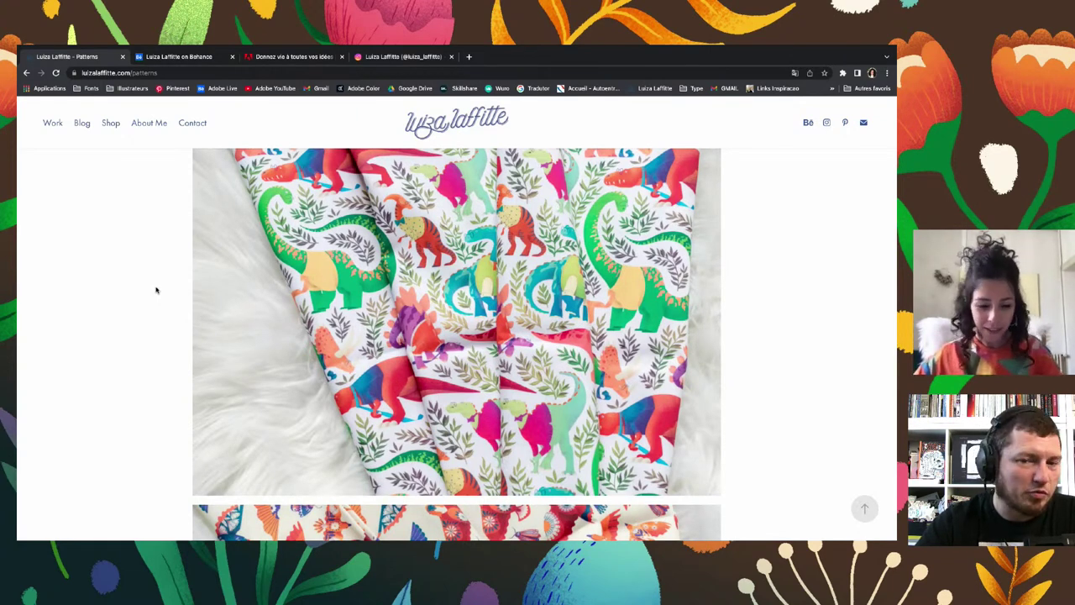
pyautogui.scroll(-1, 155, 290)
pyautogui.scroll(-2, 155, 290)
pyautogui.scroll(-1, 156, 290)
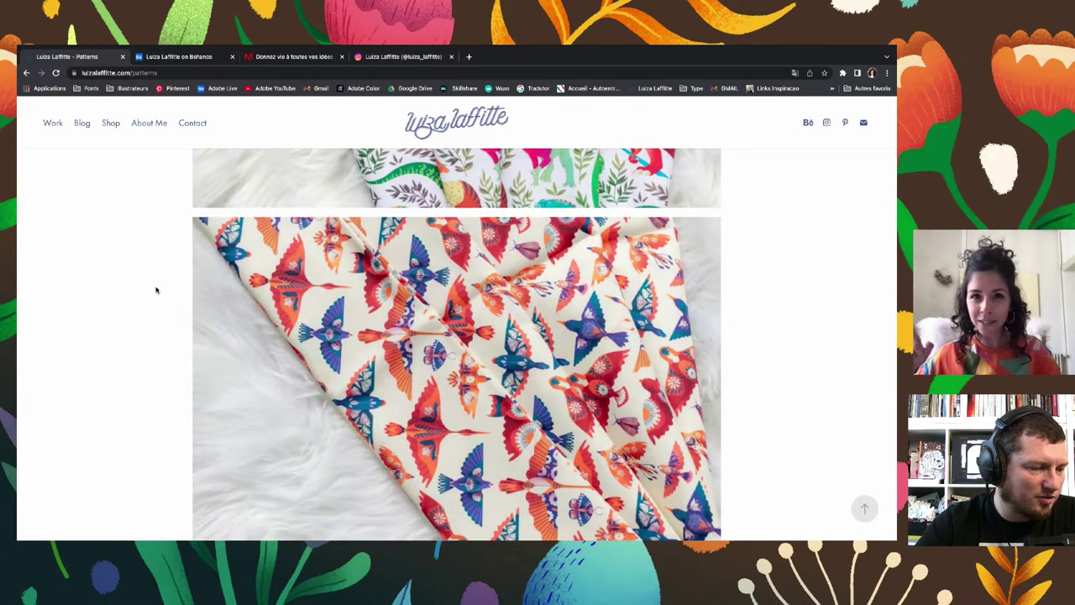
pyautogui.scroll(-3, 156, 290)
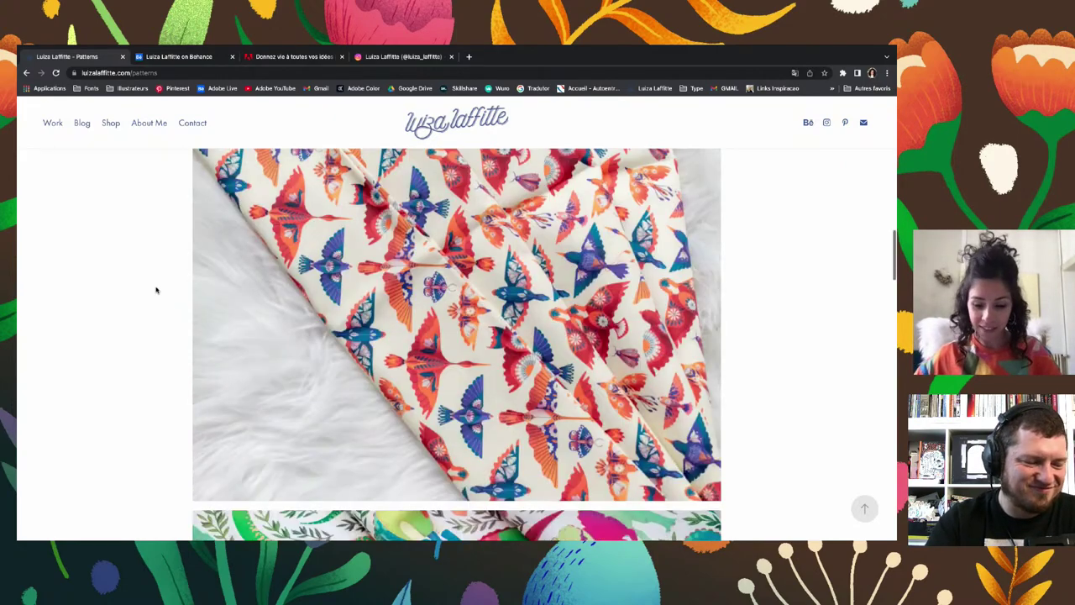
pyautogui.scroll(-2, 156, 290)
pyautogui.scroll(-3, 155, 290)
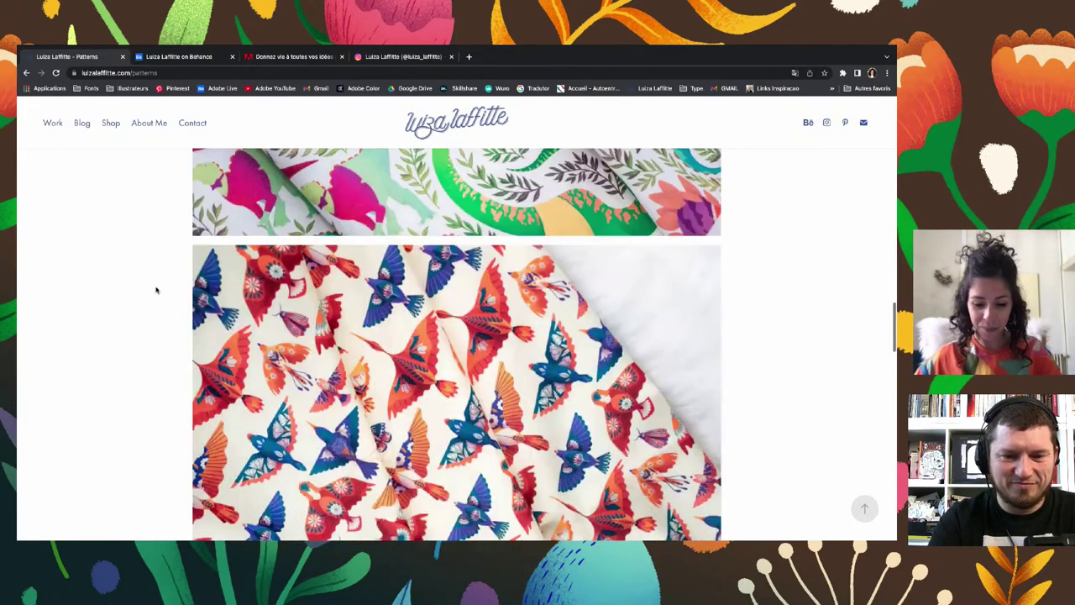
pyautogui.scroll(-2, 155, 290)
pyautogui.scroll(-2, 155, 290)
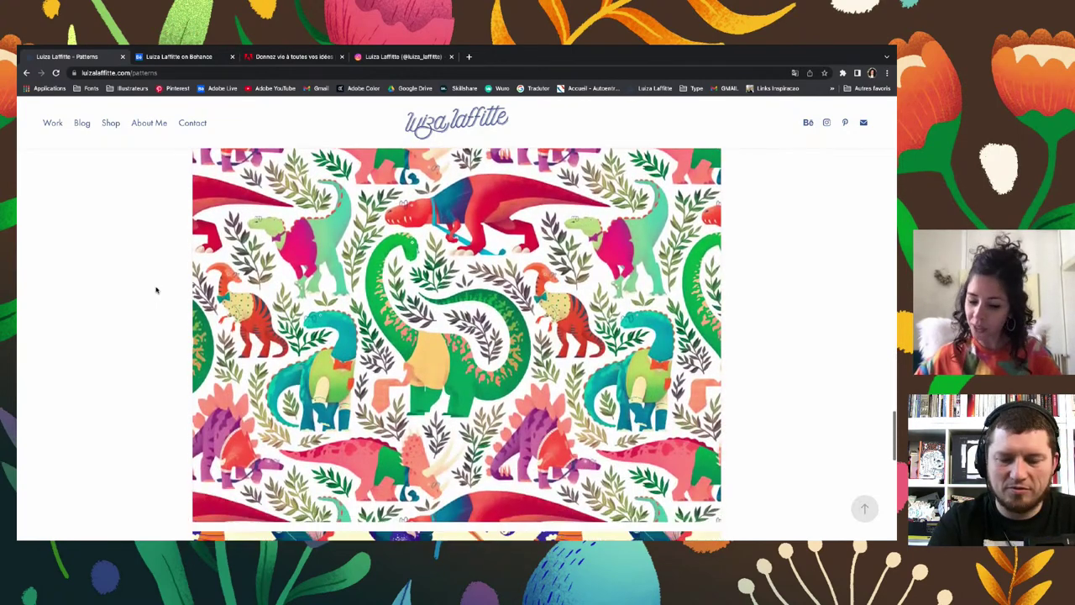
pyautogui.scroll(-1, 155, 290)
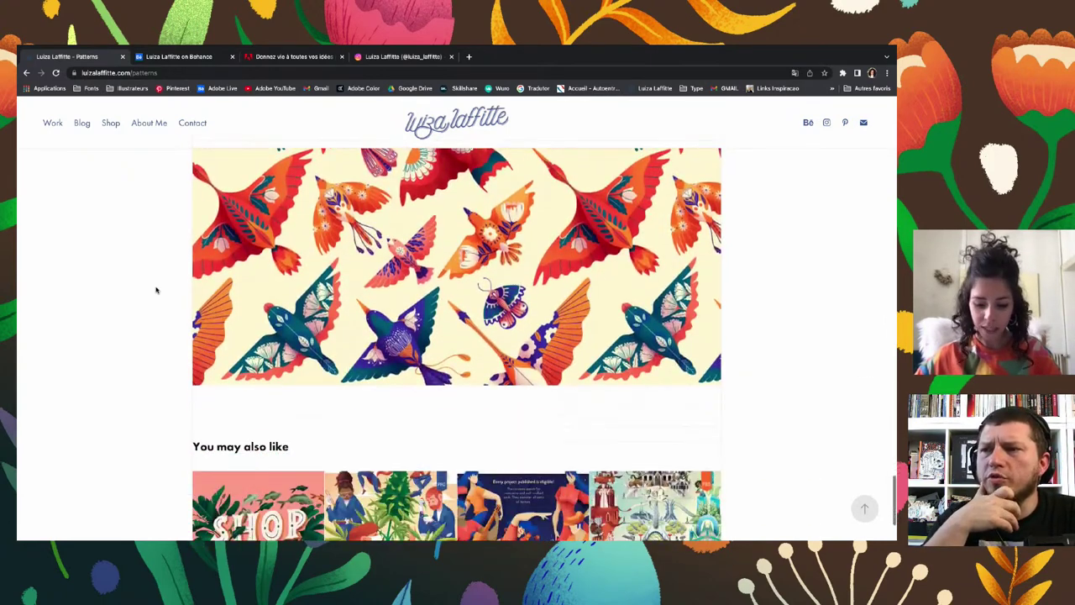
pyautogui.scroll(3, 156, 290)
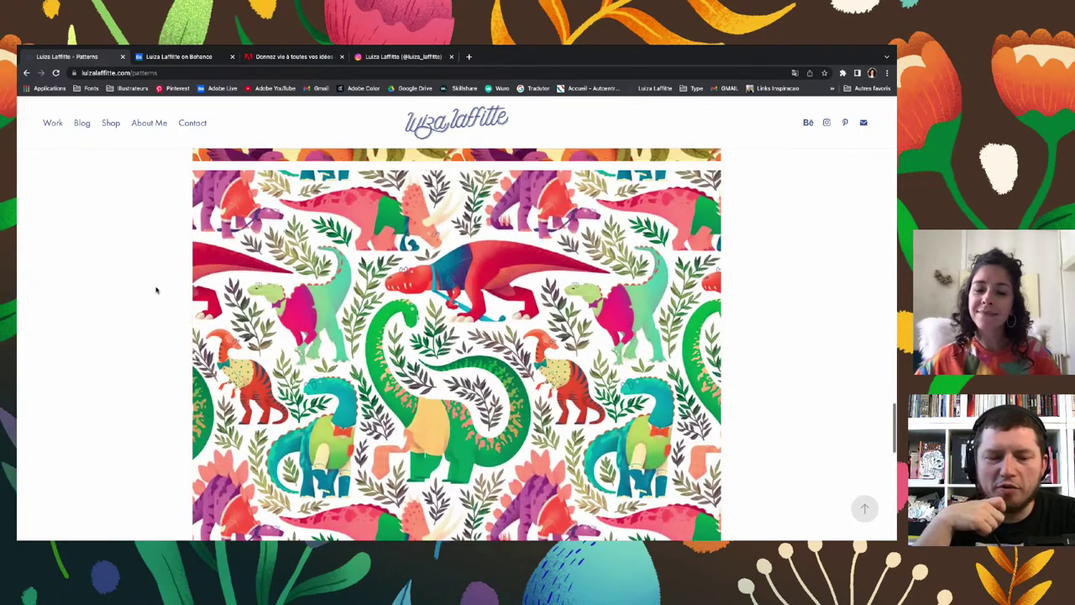
pyautogui.scroll(3, 156, 290)
pyautogui.scroll(4, 156, 290)
pyautogui.scroll(1, 156, 290)
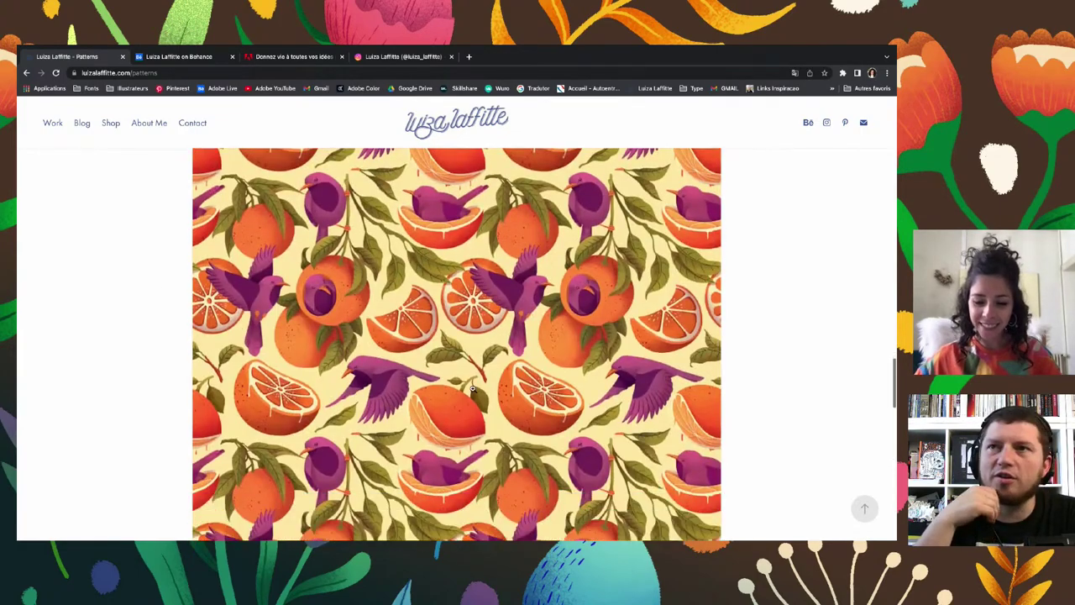
pyautogui.click(435, 363)
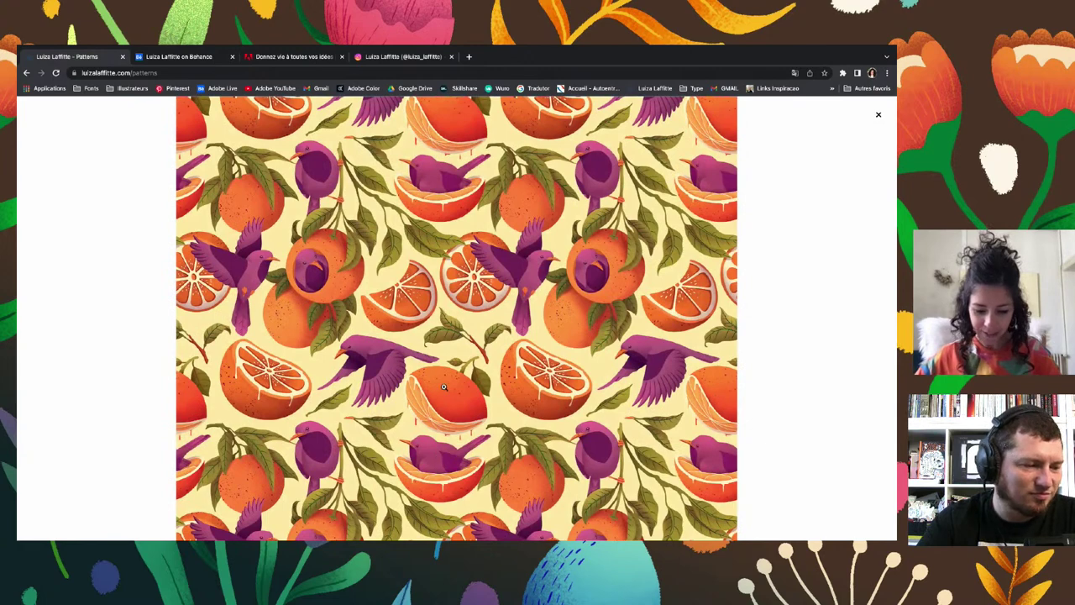
pyautogui.moveTo(881, 118)
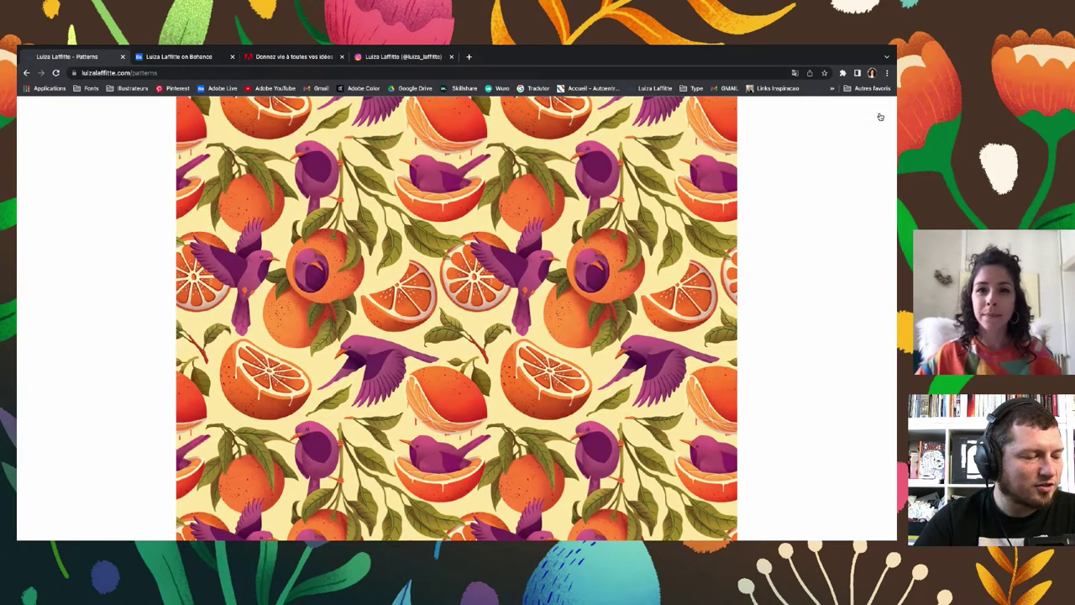
pyautogui.click(878, 117)
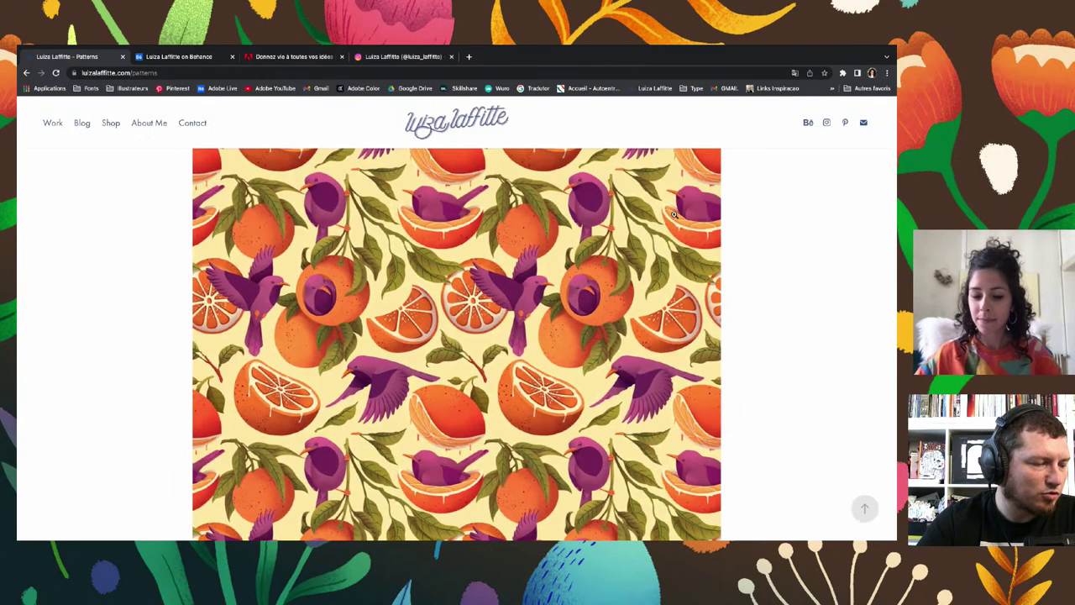
pyautogui.scroll(-5, 674, 215)
pyautogui.scroll(-5, 674, 215)
pyautogui.scroll(-5, 673, 215)
pyautogui.scroll(5, 673, 215)
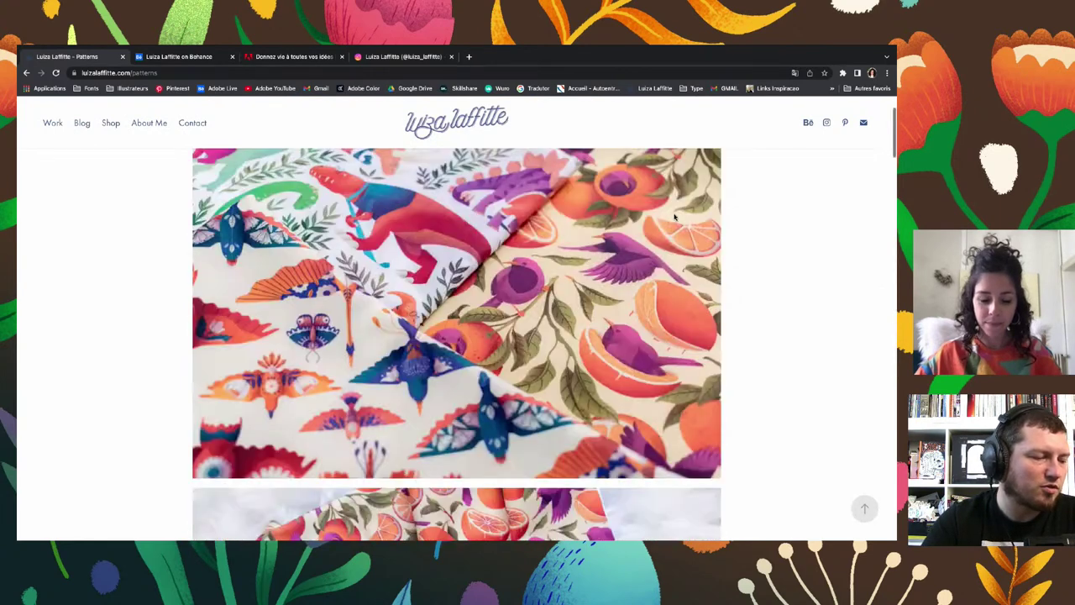
pyautogui.scroll(3, 674, 215)
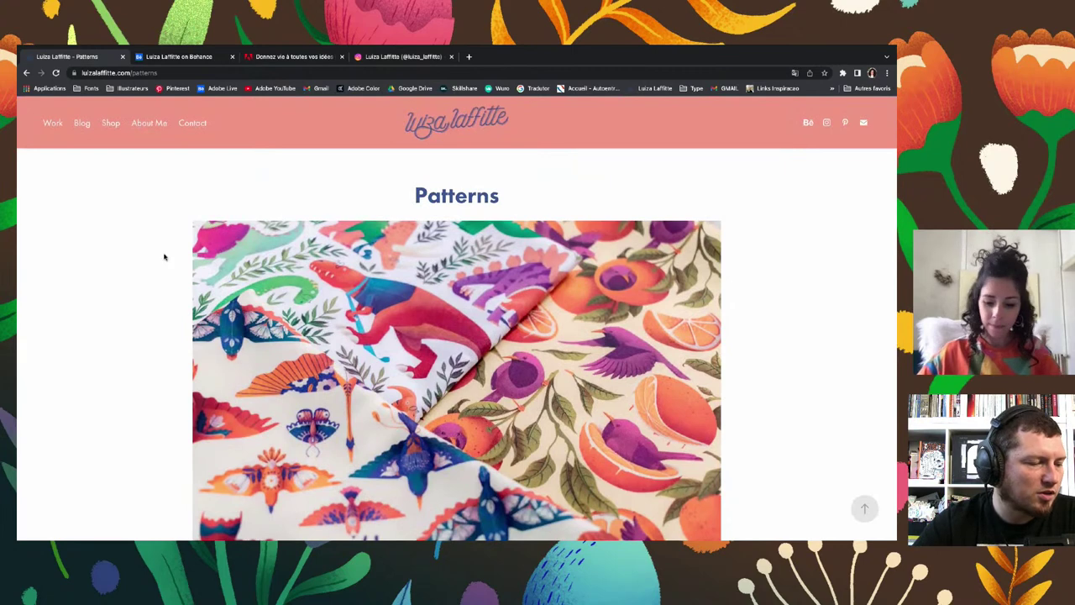
pyautogui.scroll(-1, 165, 254)
pyautogui.scroll(1, 165, 254)
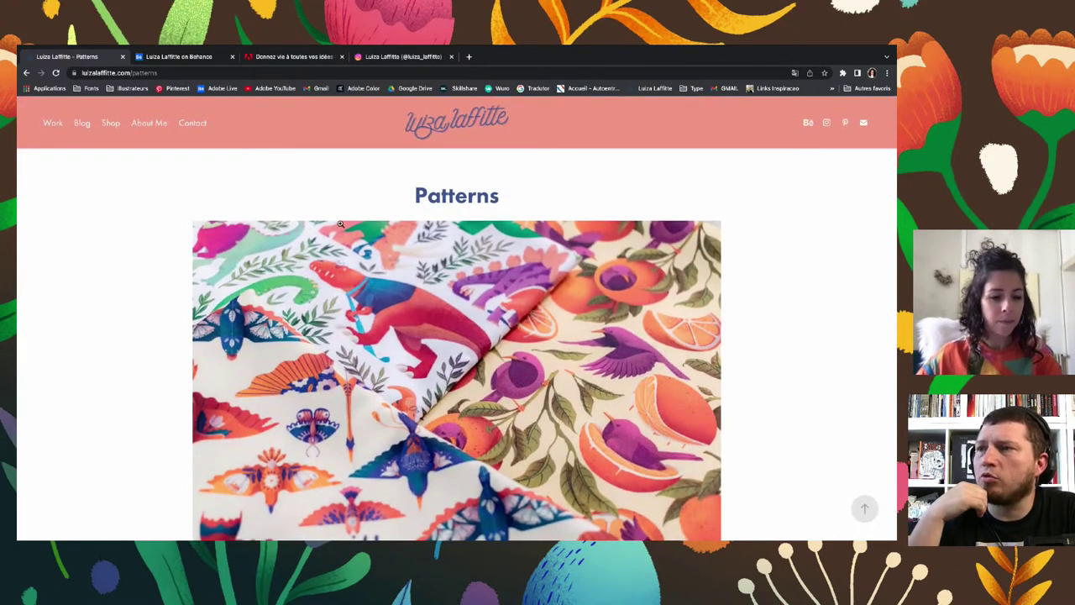
# Return to the luizalaffitte.com Work page with its Hello! banner and project grid
pyautogui.click(49, 122)
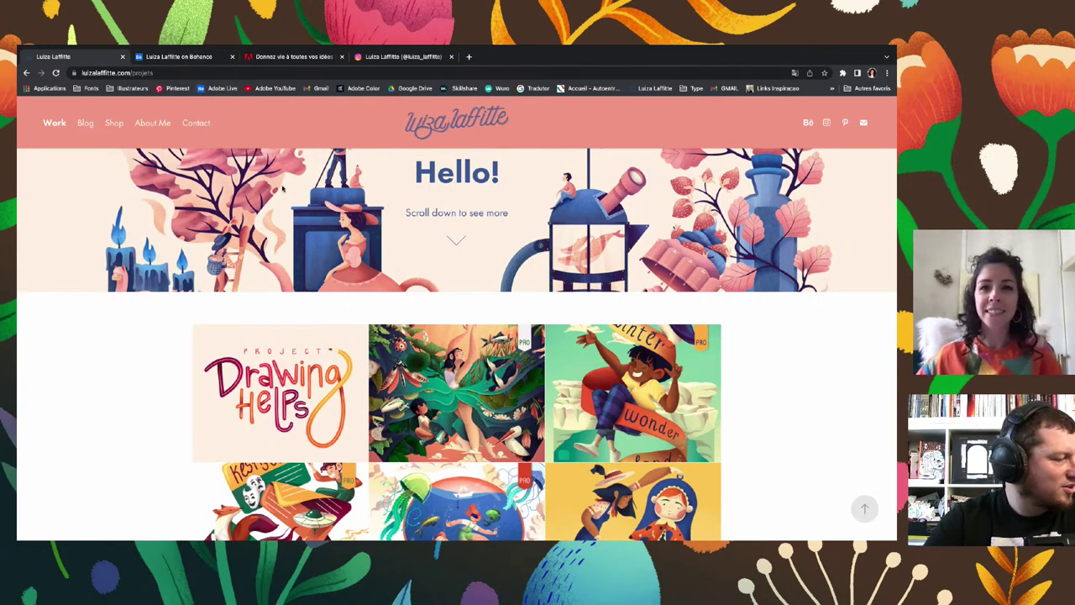
# Switch to the illustrator's Behance profile and open the About Me 2021 project
pyautogui.click(179, 57)
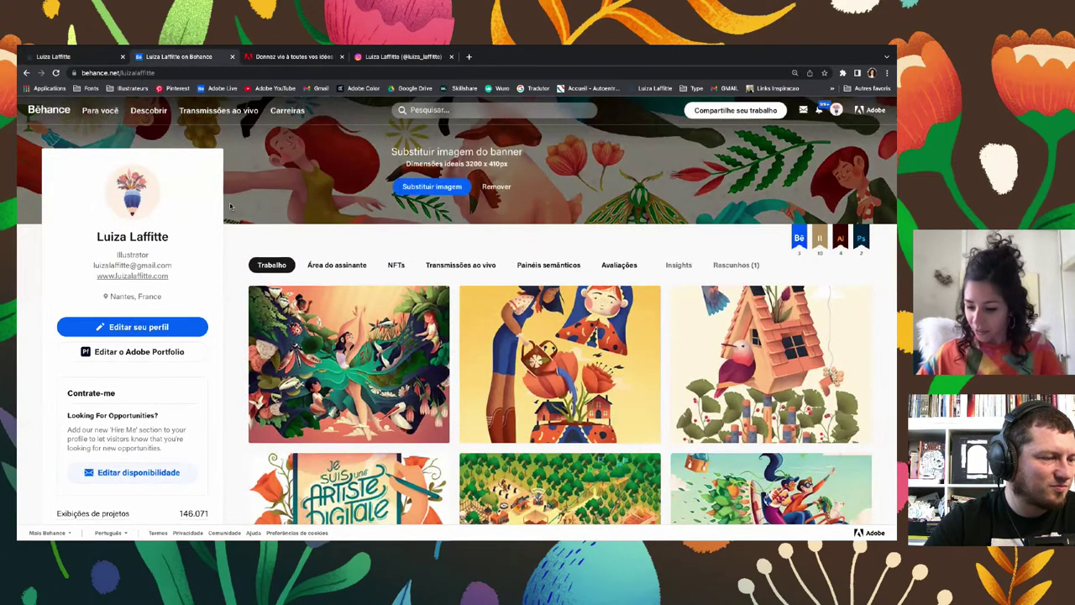
pyautogui.scroll(-2, 230, 206)
pyautogui.scroll(1, 236, 209)
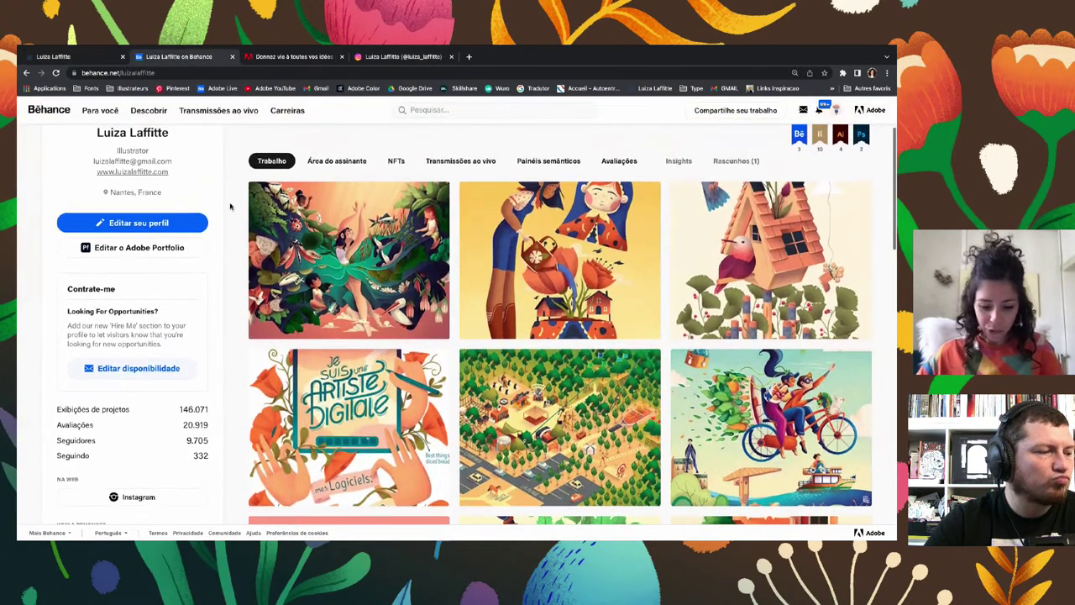
pyautogui.click(260, 395)
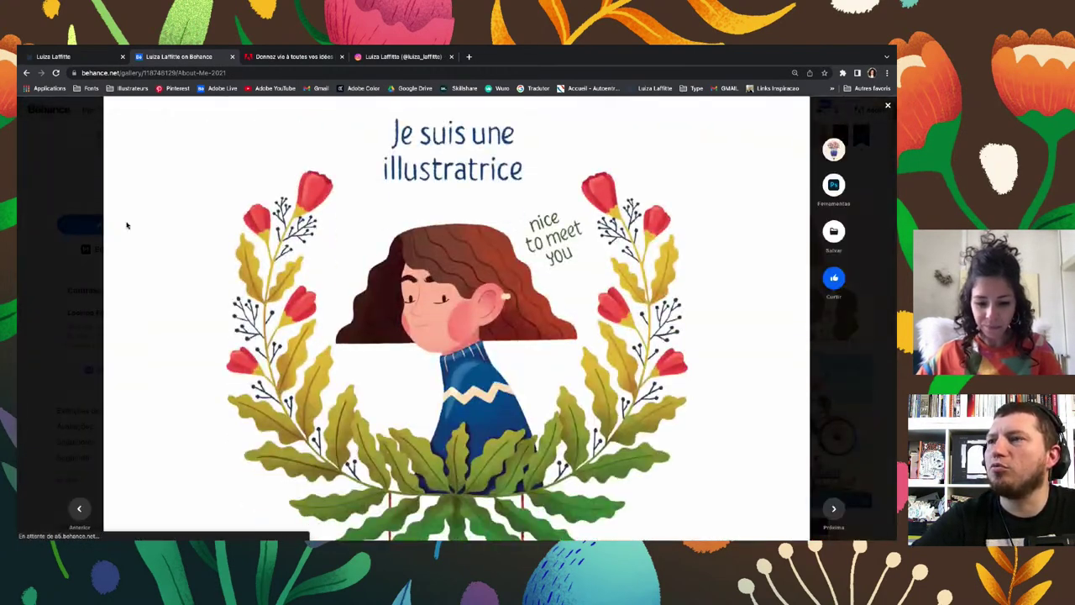
# Scroll through the About Me 2021 project to its end, then close it back to the profile
pyautogui.scroll(-2, 127, 225)
pyautogui.scroll(-2, 127, 225)
pyautogui.scroll(-2, 127, 225)
pyautogui.scroll(-1, 127, 226)
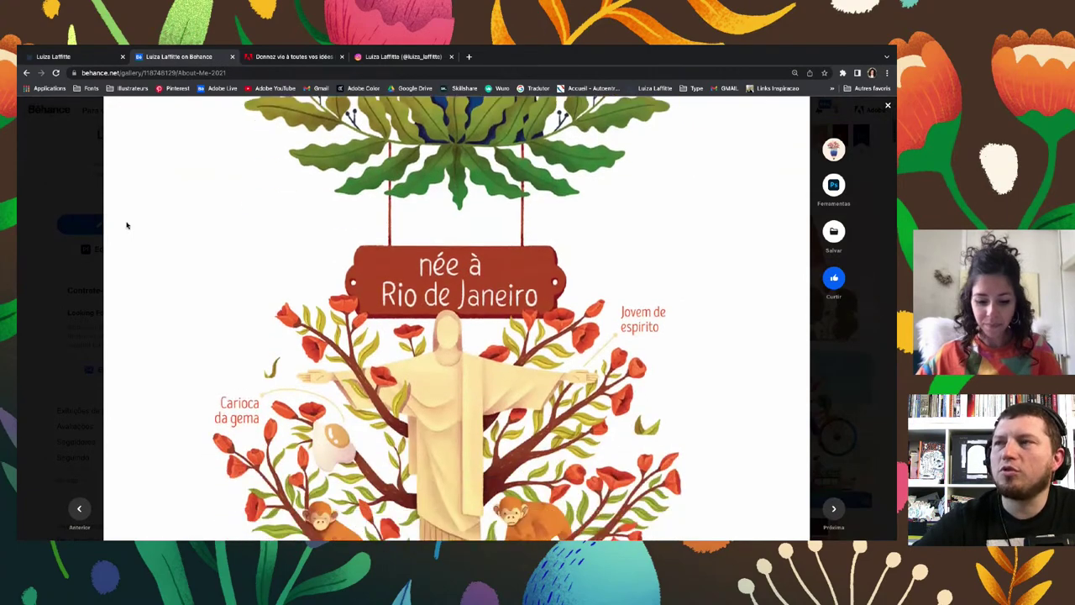
pyautogui.scroll(-1, 127, 225)
pyautogui.scroll(-1, 127, 225)
pyautogui.scroll(-1, 126, 225)
pyautogui.scroll(-2, 127, 225)
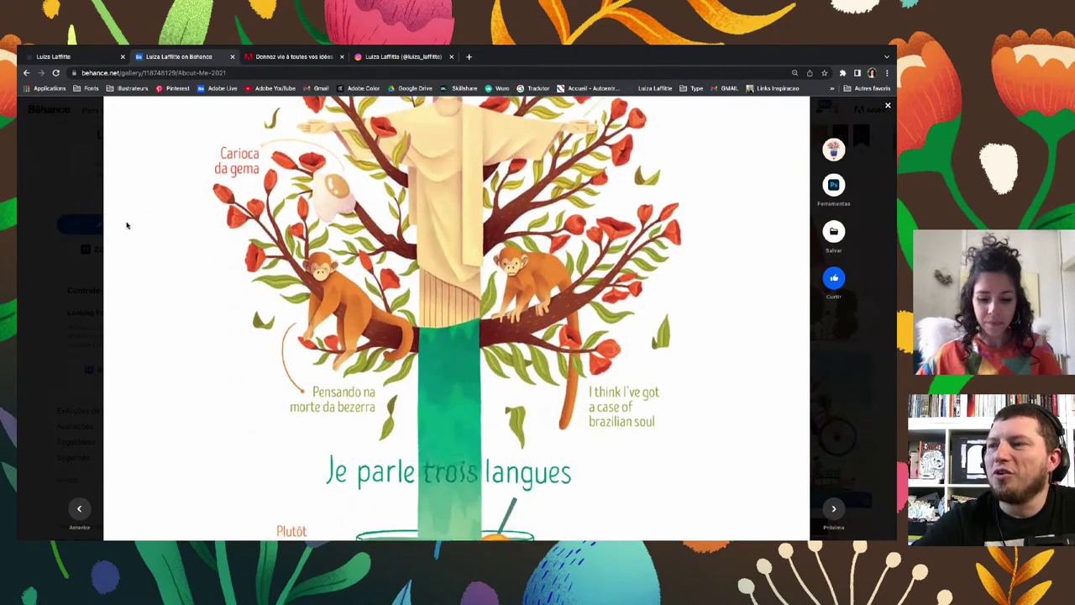
pyautogui.scroll(-2, 127, 225)
pyautogui.scroll(-1, 127, 225)
pyautogui.scroll(-1, 127, 225)
pyautogui.scroll(-2, 127, 225)
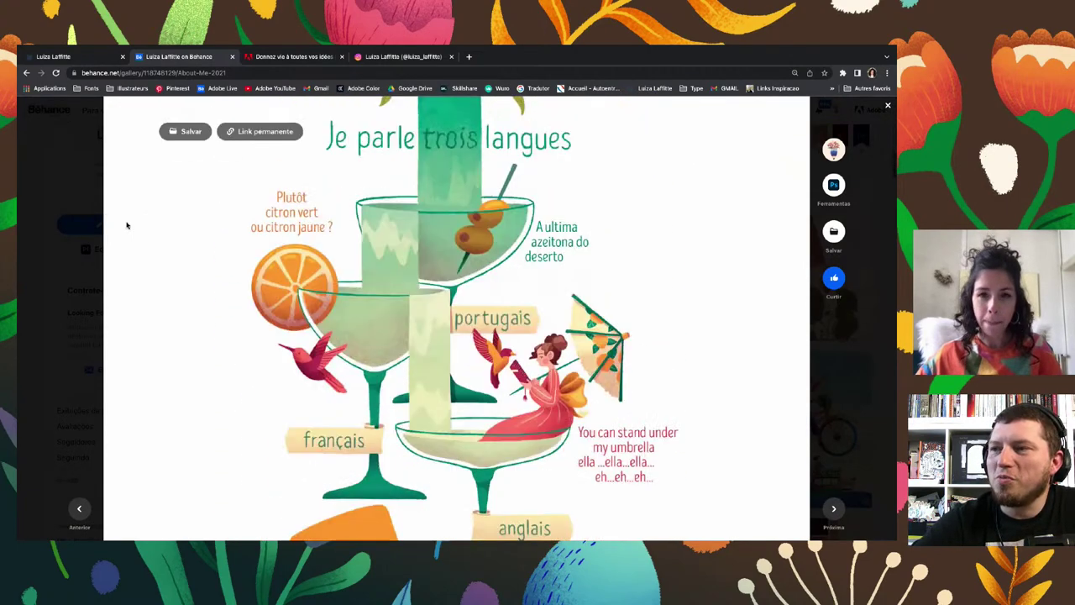
pyautogui.scroll(-2, 127, 225)
pyautogui.scroll(-1, 127, 225)
pyautogui.scroll(-1, 126, 225)
pyautogui.scroll(-1, 127, 225)
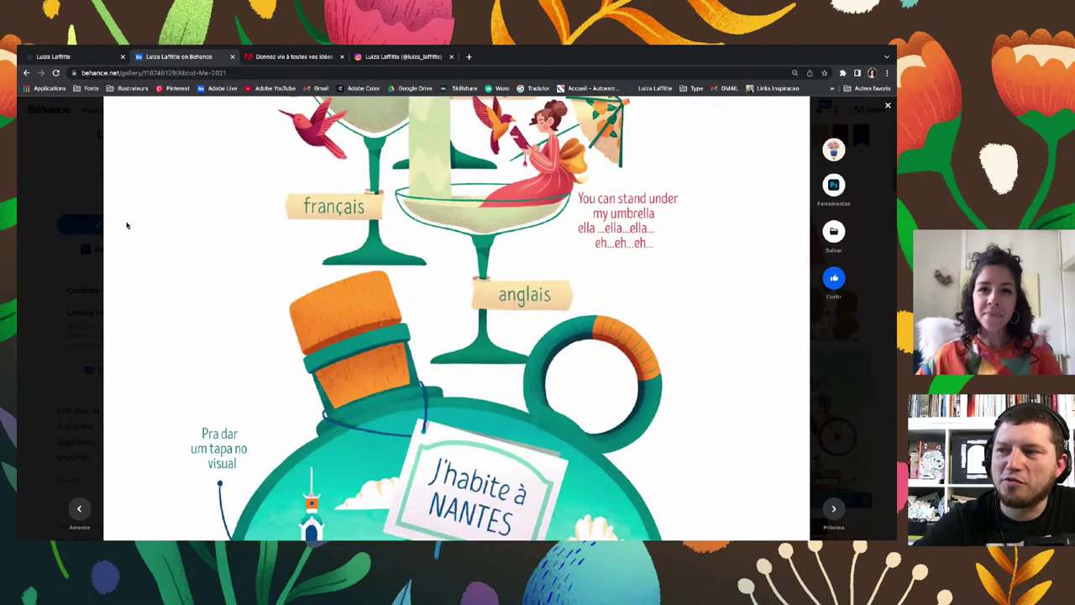
pyautogui.scroll(-1, 127, 225)
pyautogui.scroll(-1, 126, 225)
pyautogui.scroll(-1, 126, 225)
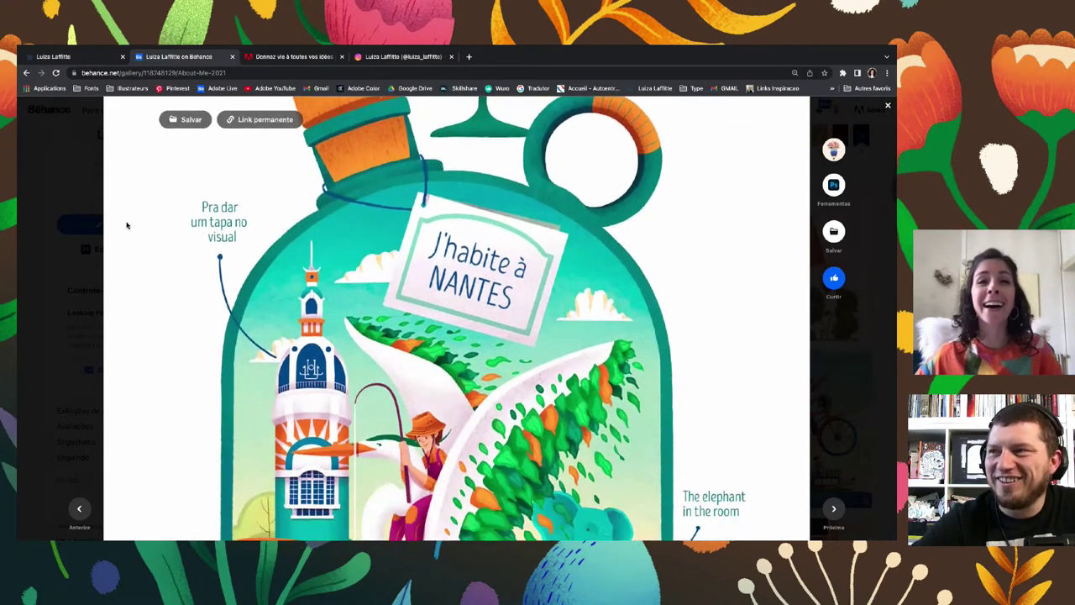
pyautogui.scroll(-1, 127, 225)
pyautogui.scroll(-1, 127, 225)
pyautogui.scroll(-2, 126, 225)
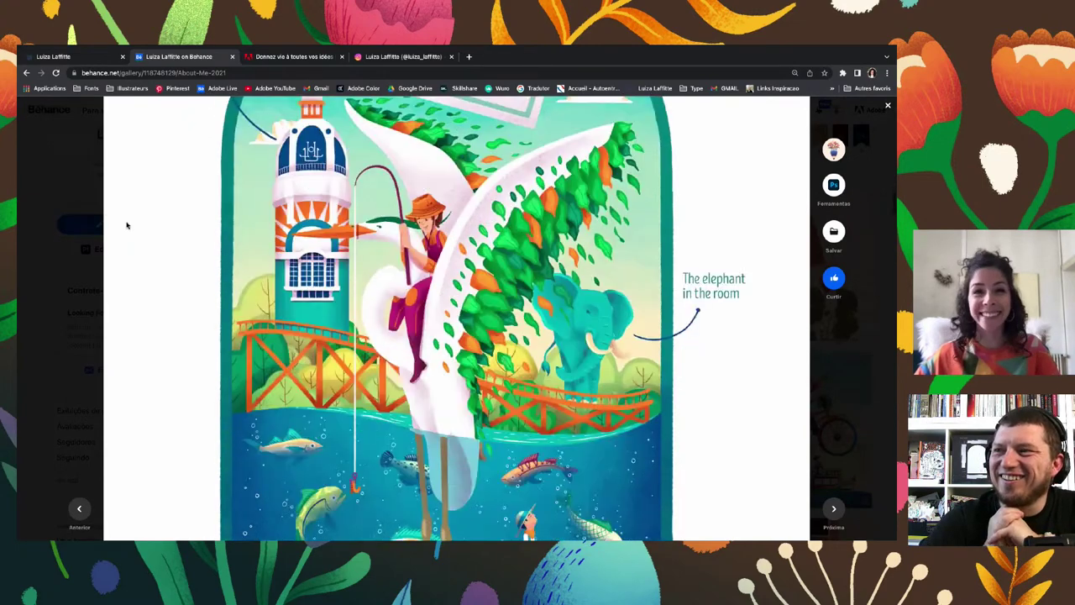
pyautogui.scroll(-1, 127, 225)
pyautogui.scroll(-1, 127, 225)
pyautogui.scroll(-2, 127, 225)
pyautogui.scroll(-1, 126, 225)
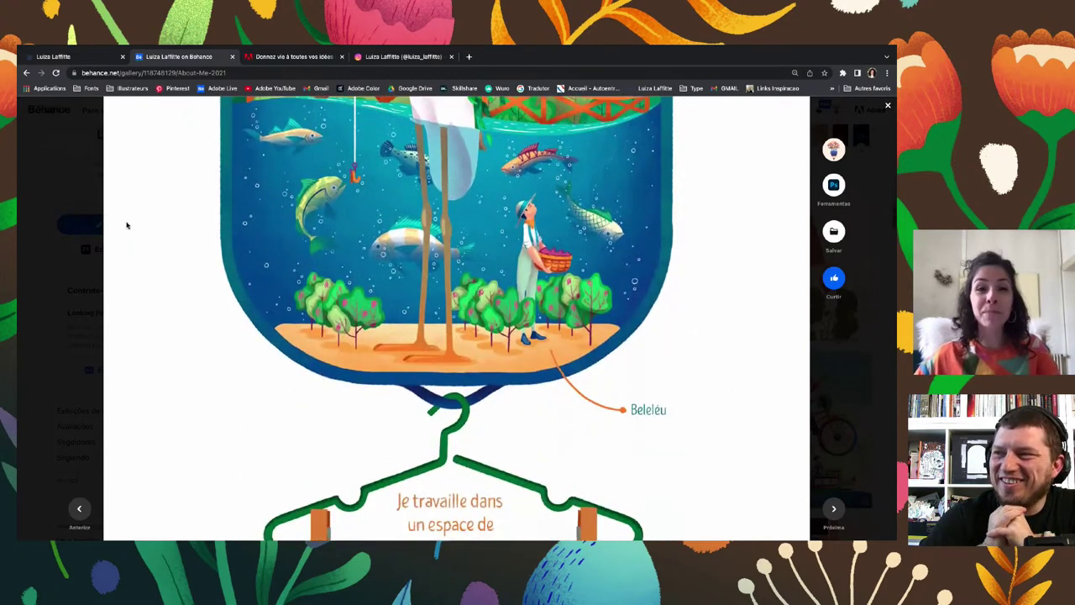
pyautogui.scroll(-1, 126, 225)
pyautogui.scroll(-1, 127, 225)
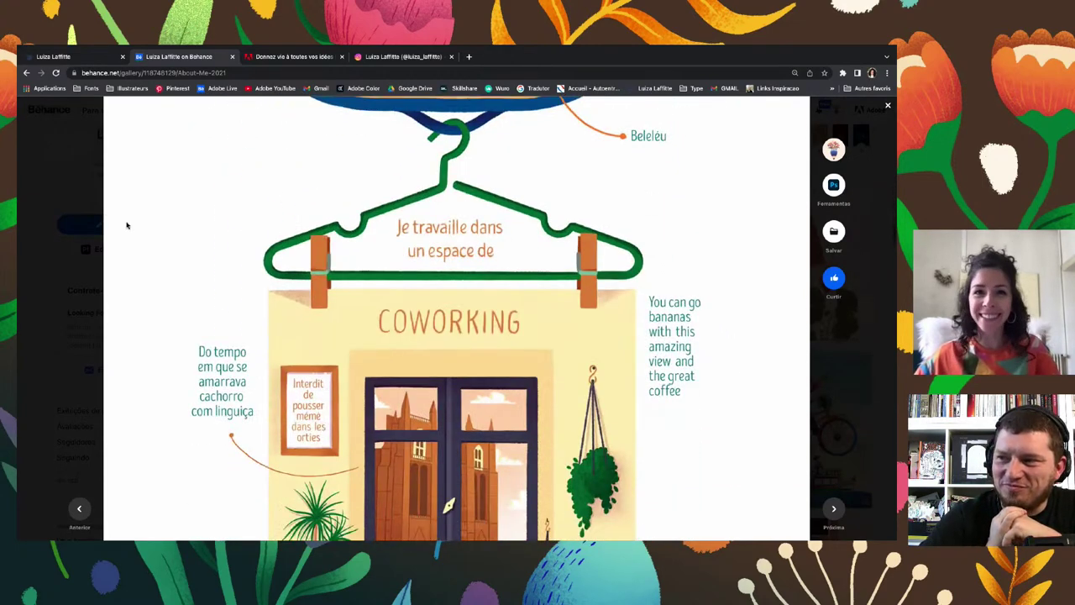
pyautogui.scroll(-1, 127, 225)
pyautogui.scroll(-1, 126, 225)
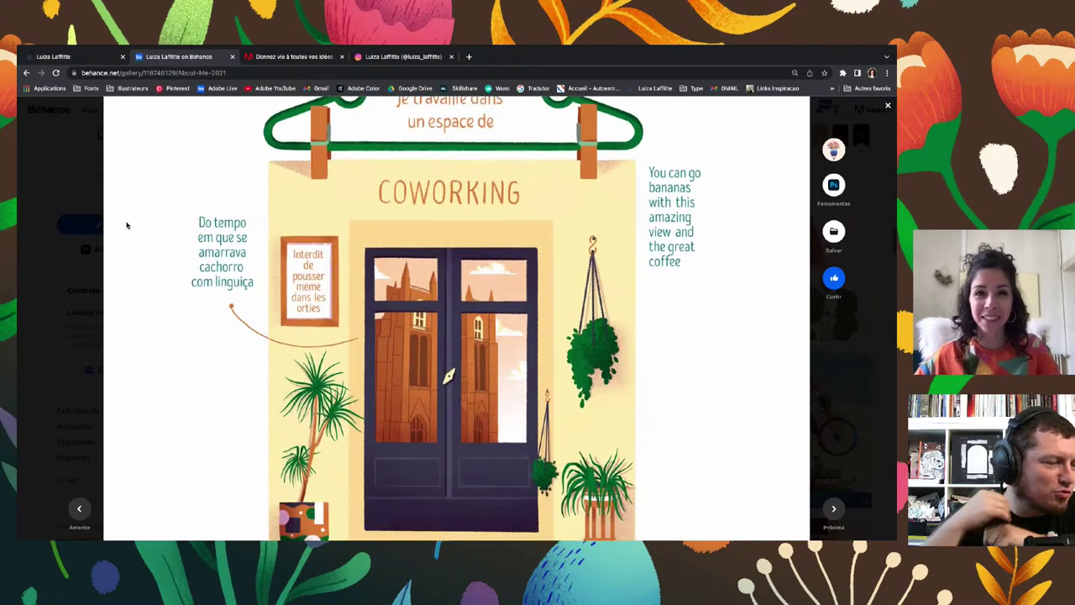
pyautogui.scroll(-1, 127, 225)
pyautogui.scroll(-1, 127, 225)
pyautogui.scroll(-1, 127, 225)
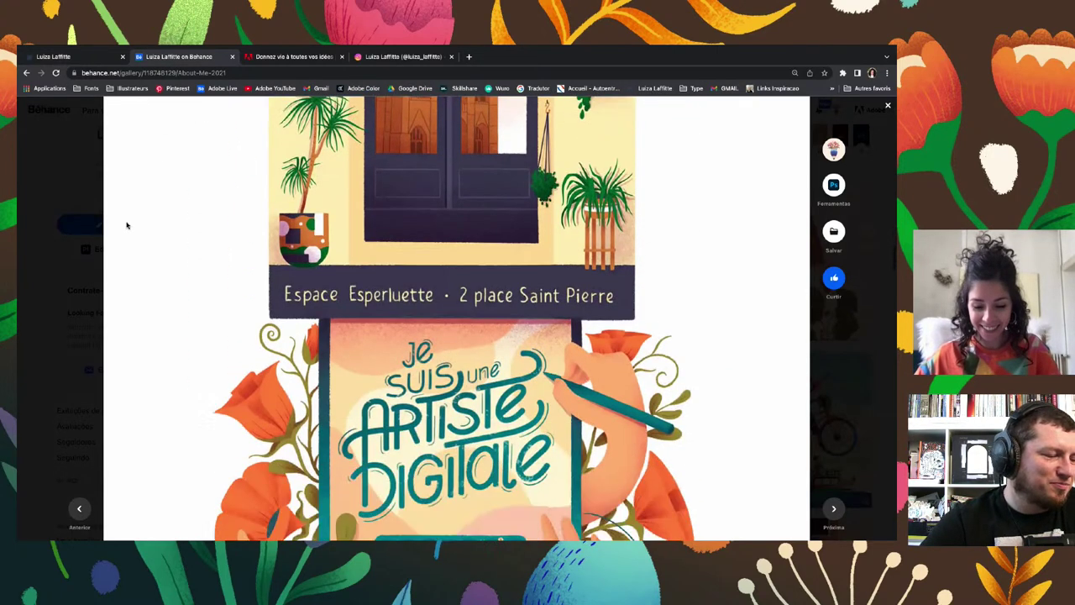
pyautogui.scroll(-1, 127, 225)
pyautogui.scroll(-1, 127, 225)
pyautogui.scroll(-1, 127, 225)
pyautogui.scroll(-1, 127, 225)
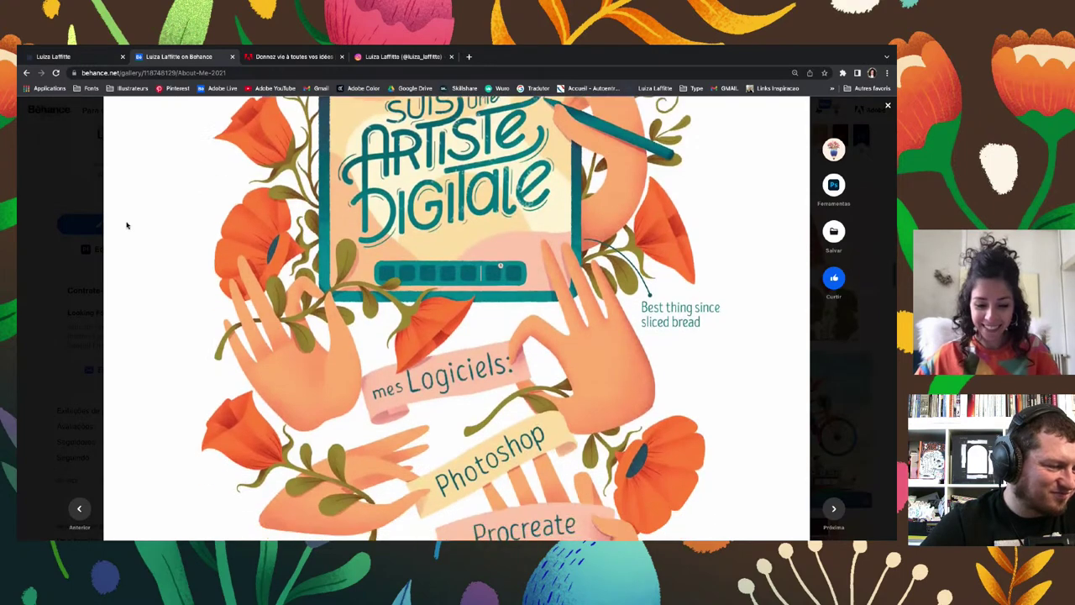
pyautogui.scroll(-1, 127, 225)
pyautogui.scroll(-1, 127, 226)
pyautogui.scroll(-1, 127, 225)
pyautogui.scroll(-3, 127, 225)
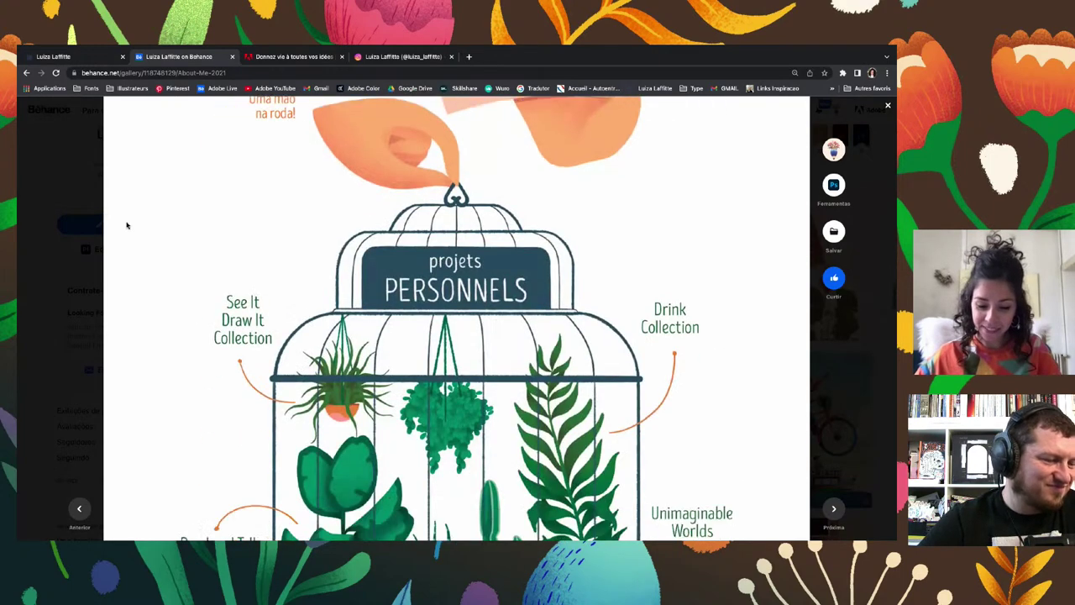
pyautogui.scroll(-1, 127, 225)
pyautogui.scroll(-2, 127, 225)
pyautogui.scroll(-1, 127, 225)
pyautogui.scroll(-1, 127, 226)
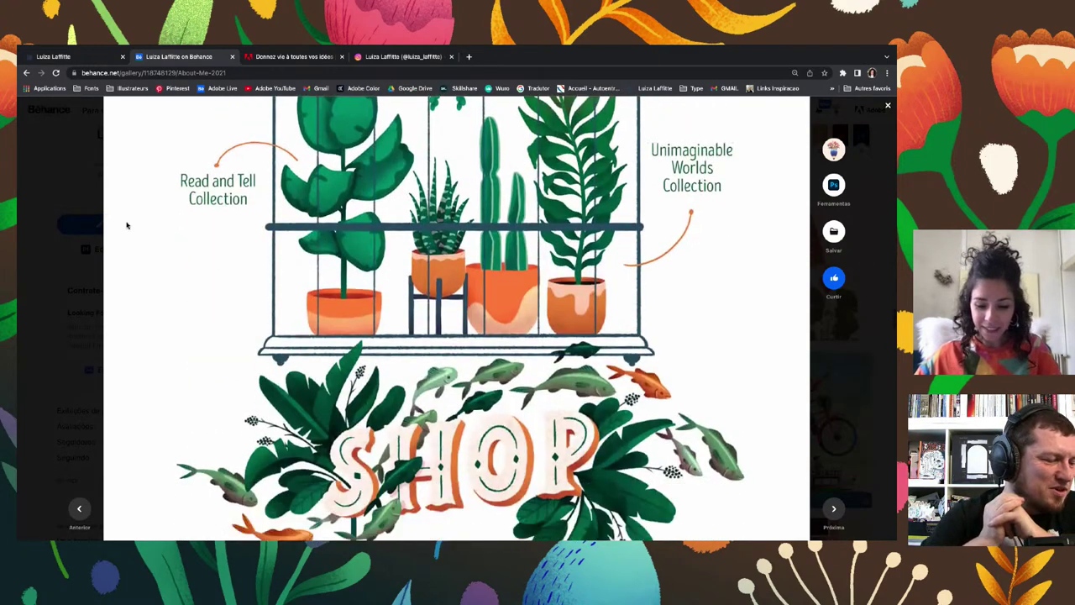
pyautogui.scroll(-2, 127, 225)
pyautogui.scroll(-1, 127, 226)
pyautogui.scroll(-1, 127, 225)
pyautogui.scroll(-1, 127, 225)
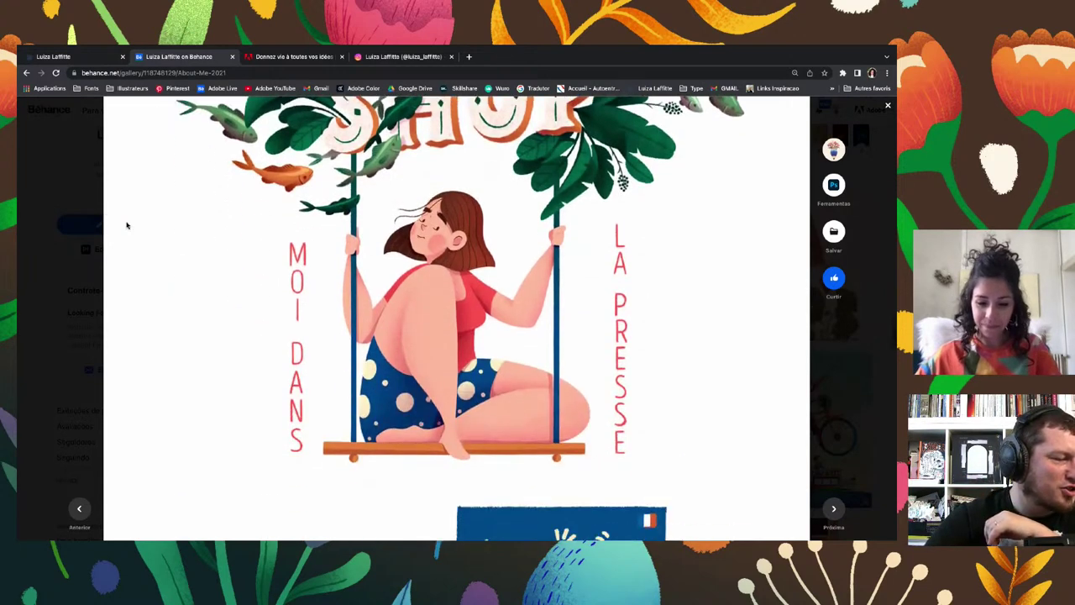
pyautogui.scroll(-1, 127, 225)
pyautogui.scroll(-2, 127, 225)
pyautogui.scroll(-2, 127, 225)
pyautogui.scroll(-1, 127, 226)
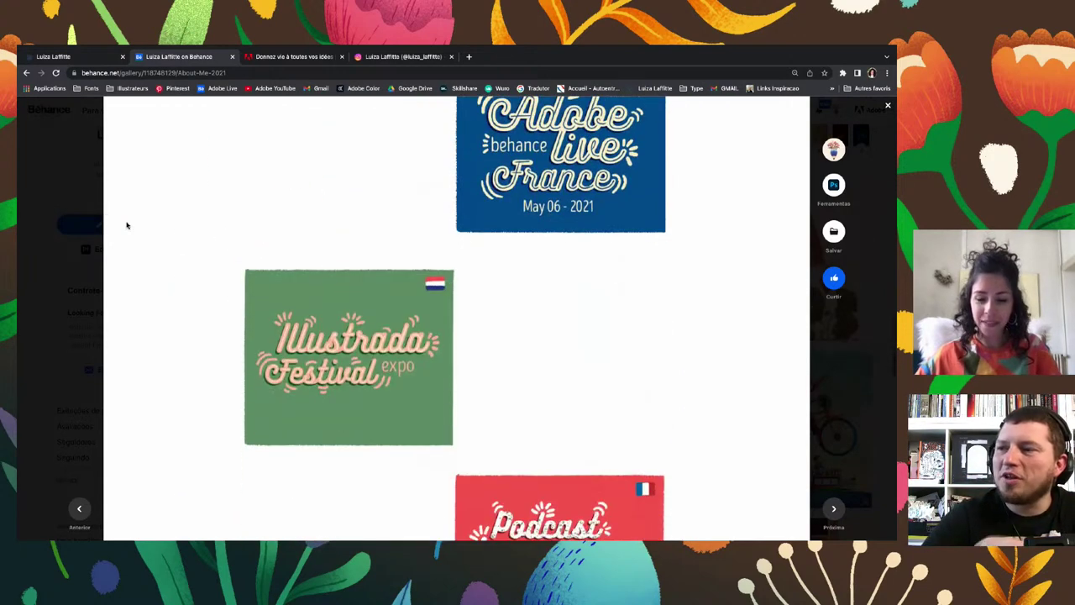
pyautogui.scroll(-1, 127, 226)
pyautogui.scroll(-1, 127, 225)
pyautogui.scroll(-1, 127, 225)
pyautogui.scroll(-1, 126, 225)
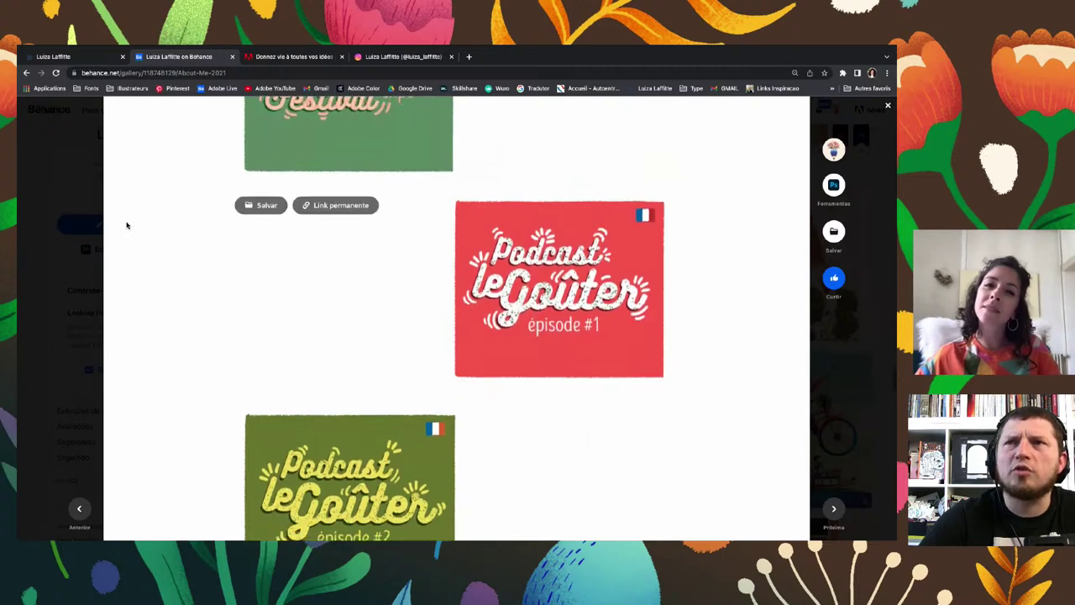
pyautogui.scroll(-2, 127, 225)
pyautogui.scroll(-1, 127, 225)
pyautogui.scroll(-2, 127, 225)
pyautogui.scroll(-1, 127, 226)
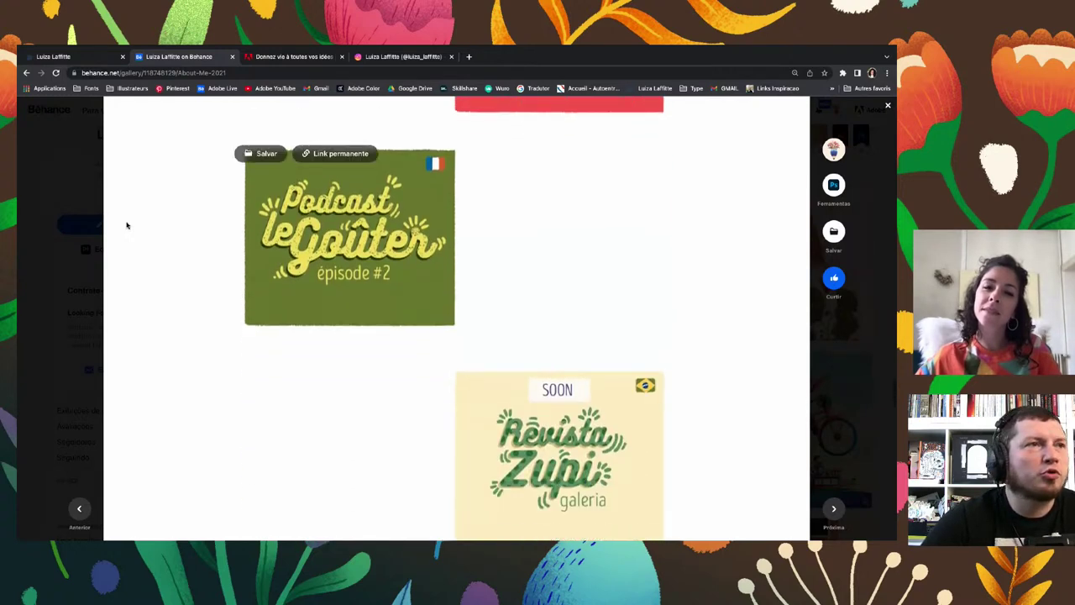
pyautogui.scroll(-2, 127, 225)
pyautogui.scroll(-2, 126, 226)
pyautogui.scroll(-1, 127, 225)
pyautogui.scroll(-2, 127, 225)
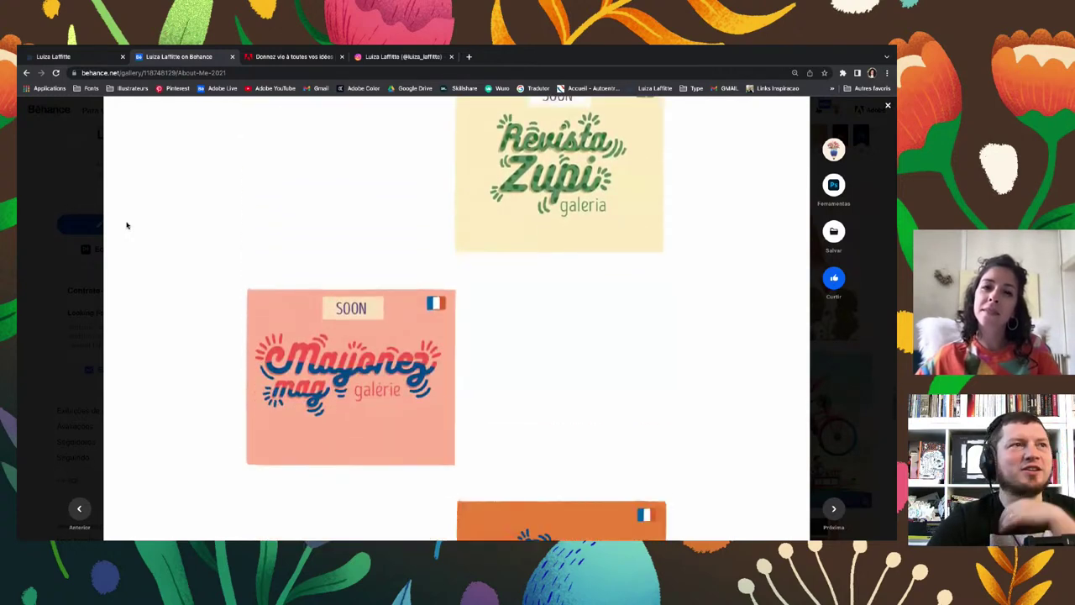
pyautogui.scroll(-1, 127, 226)
pyautogui.scroll(-4, 127, 225)
pyautogui.scroll(-1, 127, 225)
pyautogui.scroll(-4, 127, 225)
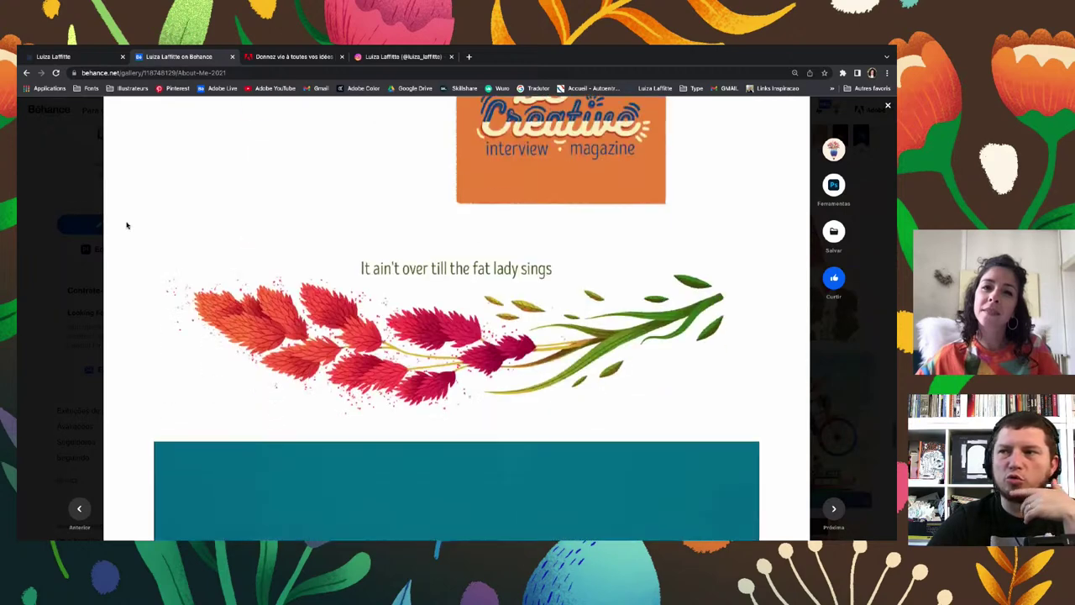
pyautogui.scroll(-2, 127, 225)
pyautogui.scroll(-2, 127, 225)
pyautogui.scroll(-2, 127, 225)
pyautogui.scroll(-2, 127, 225)
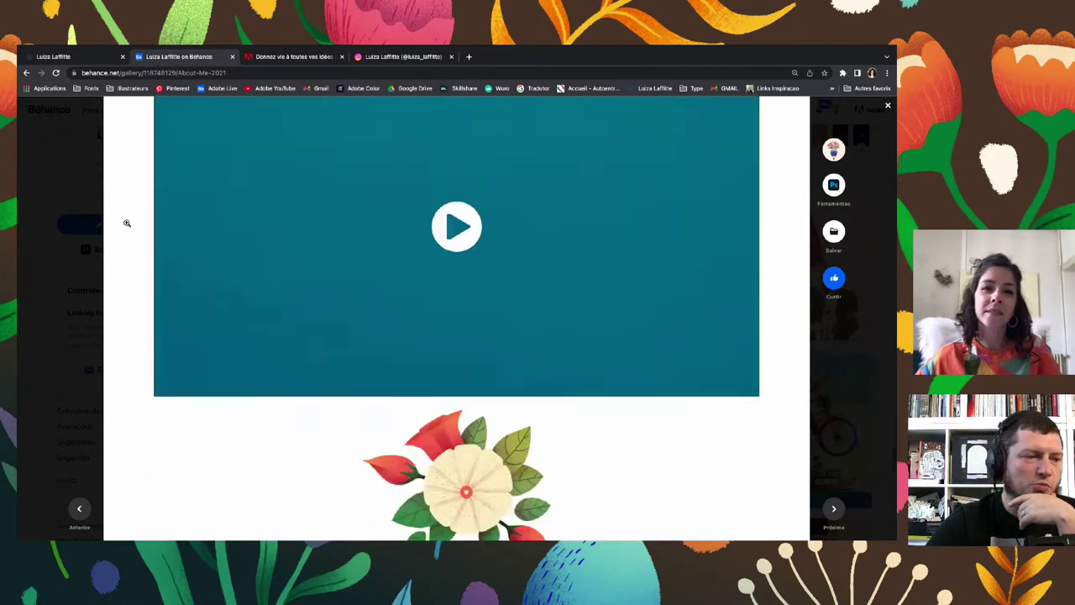
pyautogui.scroll(-1, 127, 225)
pyautogui.scroll(-2, 127, 225)
pyautogui.scroll(-1, 126, 223)
pyautogui.scroll(-2, 127, 223)
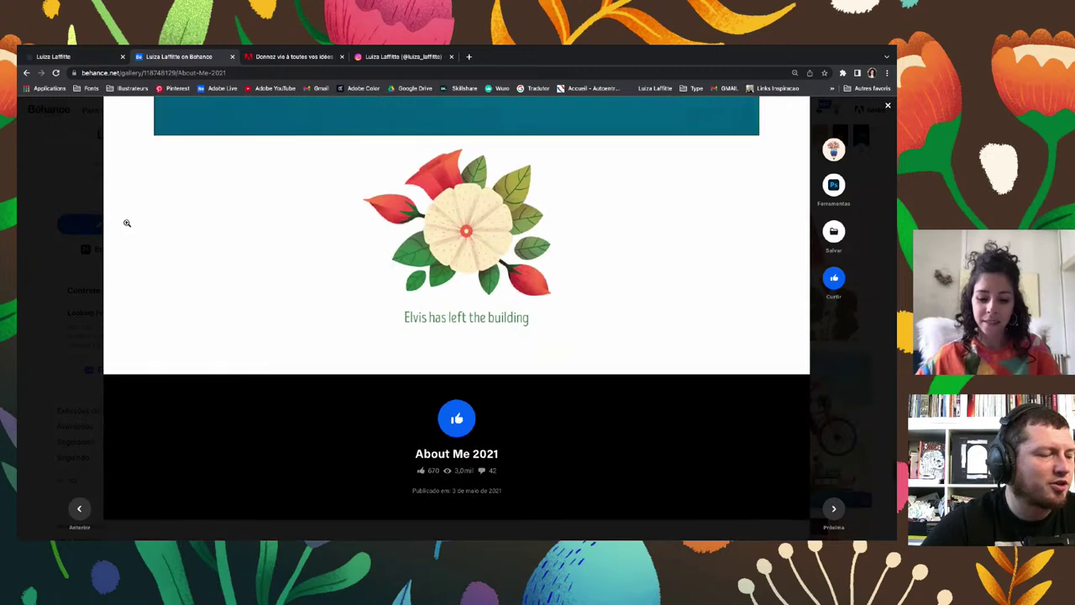
pyautogui.click(40, 183)
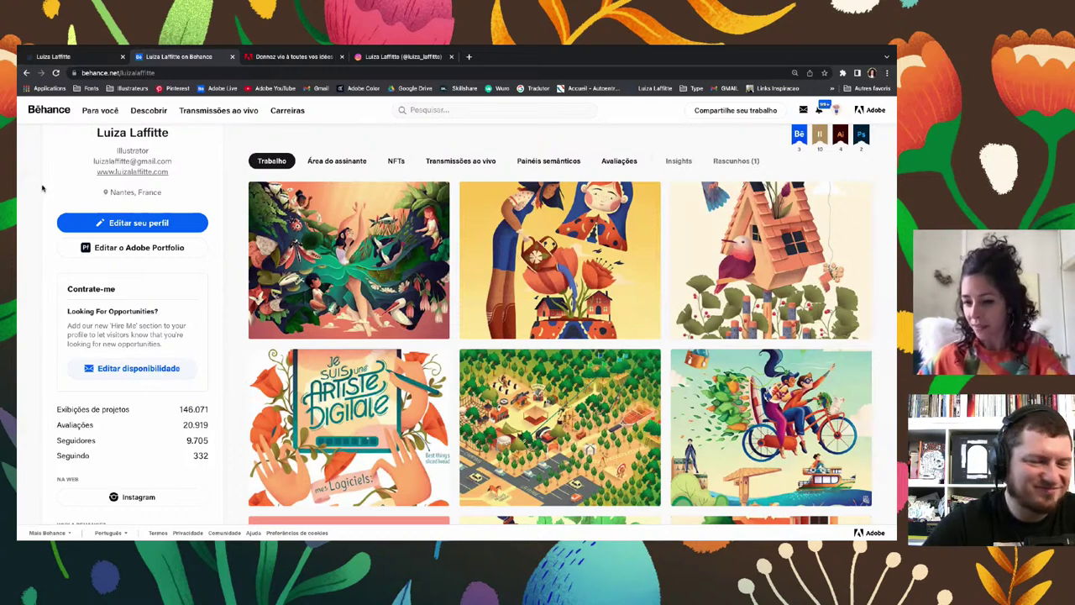
pyautogui.scroll(1, 27, 192)
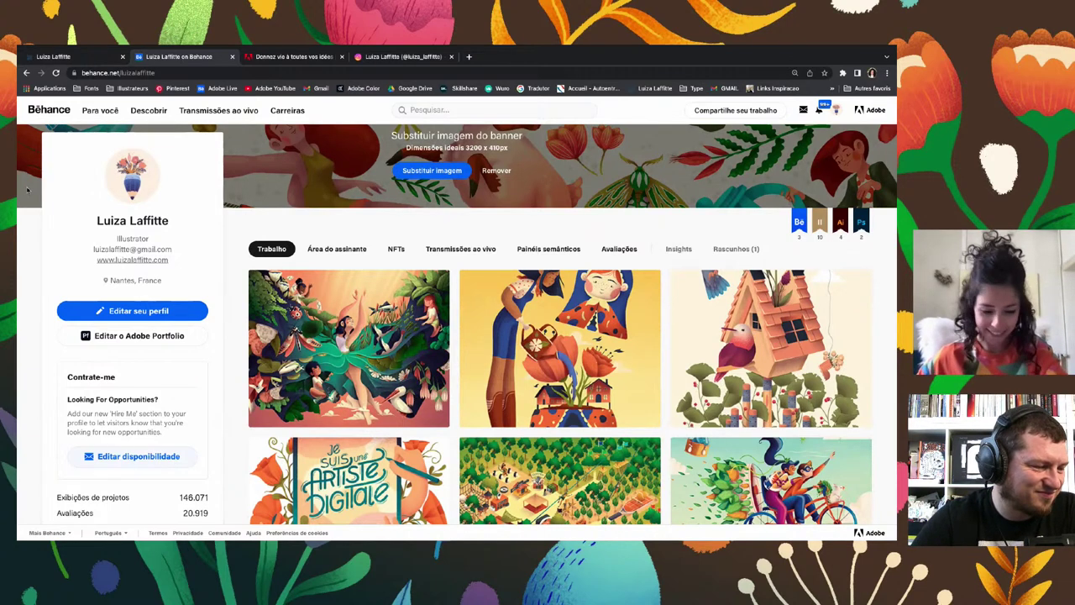
pyautogui.scroll(-1, 27, 192)
pyautogui.scroll(-1, 27, 191)
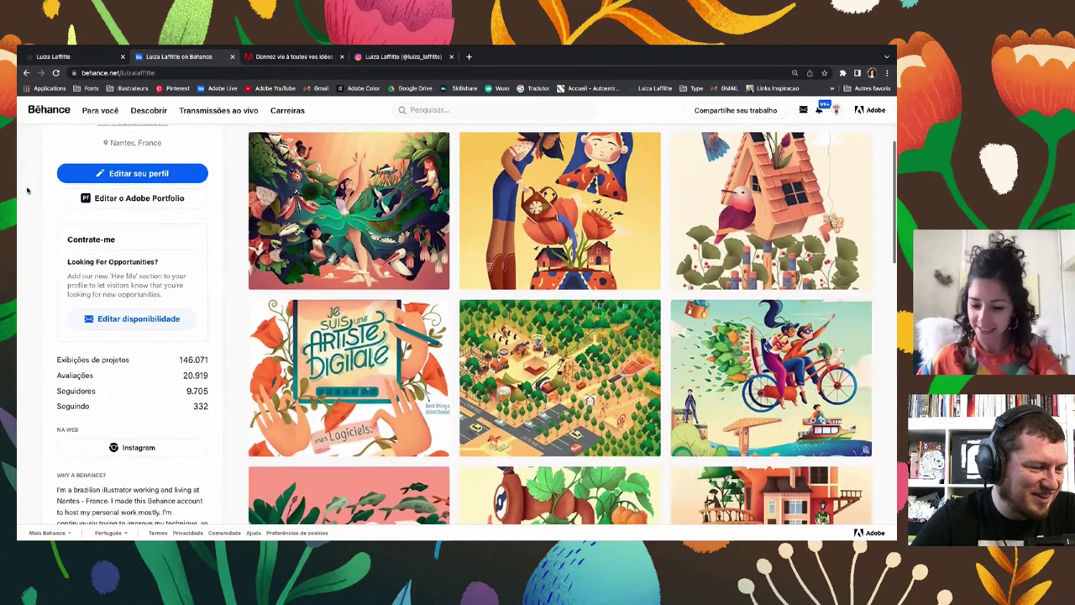
pyautogui.scroll(1, 27, 191)
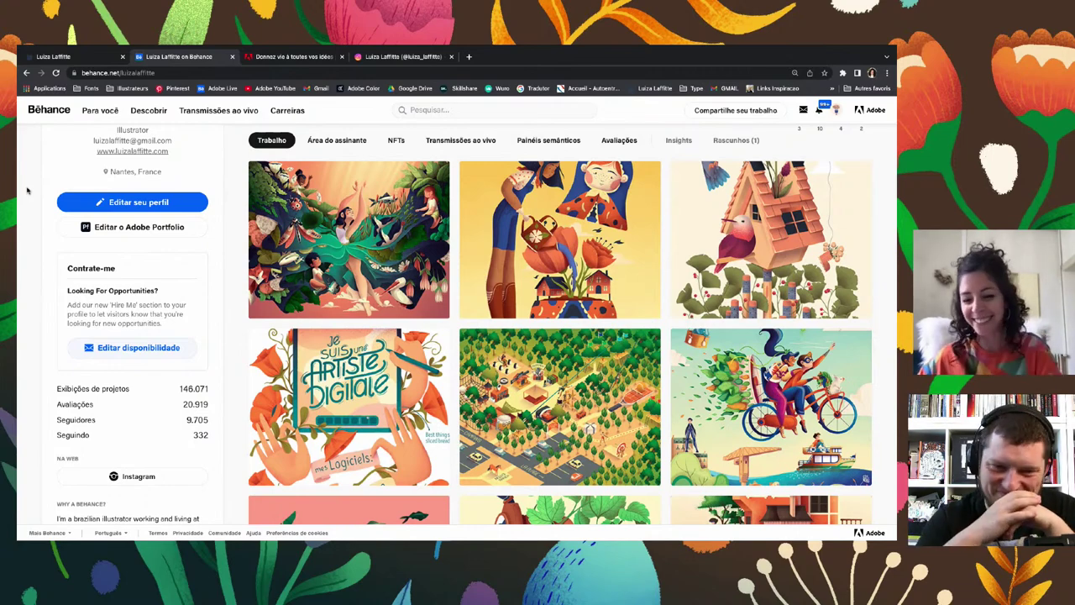
pyautogui.scroll(3, 27, 190)
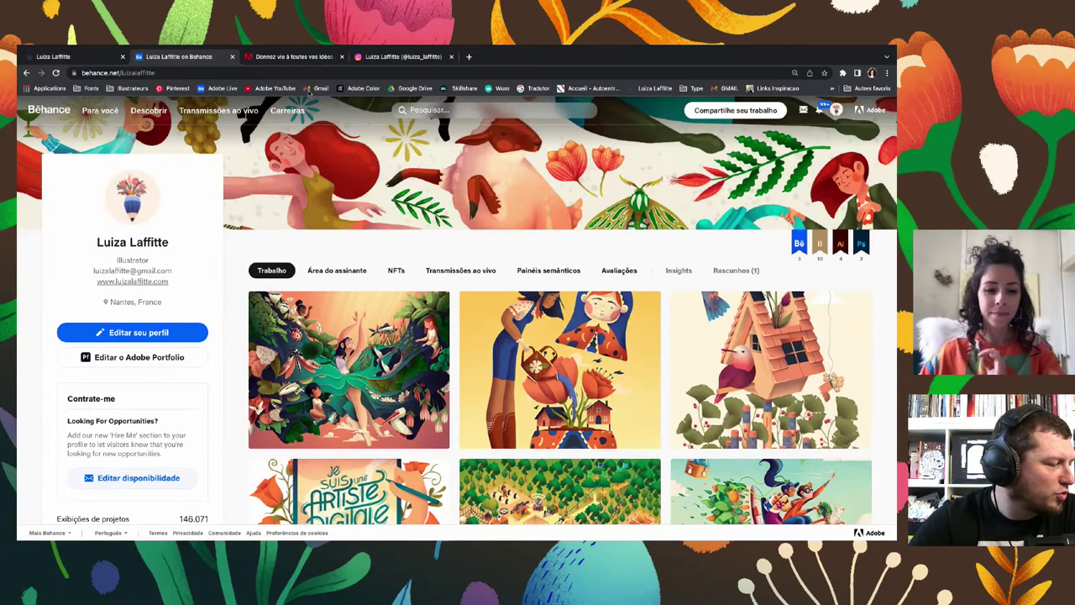
# Return to the French cafés campaign page and scroll to the 'Les esprits créatifs' artist tabs
pyautogui.click(271, 57)
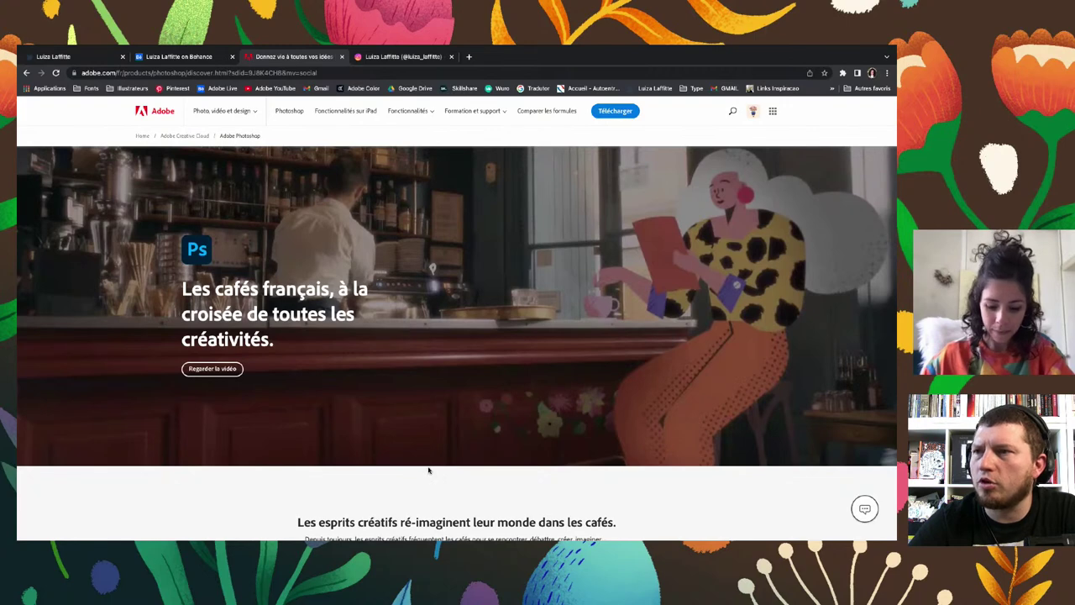
pyautogui.scroll(-2, 428, 470)
pyautogui.scroll(2, 429, 470)
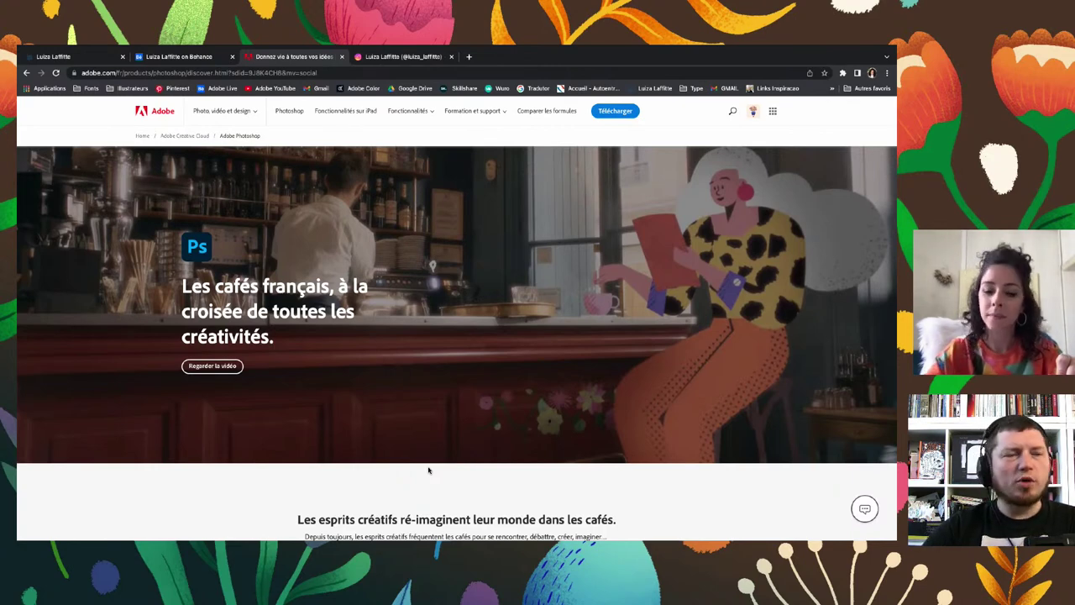
pyautogui.scroll(-3, 429, 471)
# Scroll down to the illustrator's 'Découvrez ses astuces Photoshop' tips cards
pyautogui.scroll(-3, 428, 468)
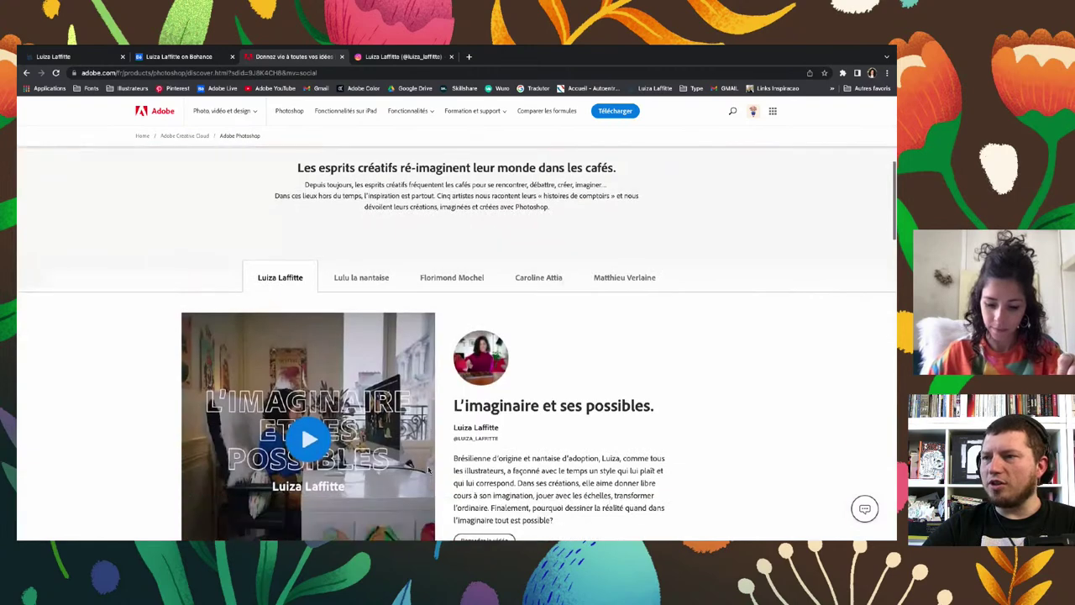
pyautogui.scroll(-1, 428, 469)
pyautogui.scroll(-3, 428, 470)
pyautogui.scroll(-1, 429, 471)
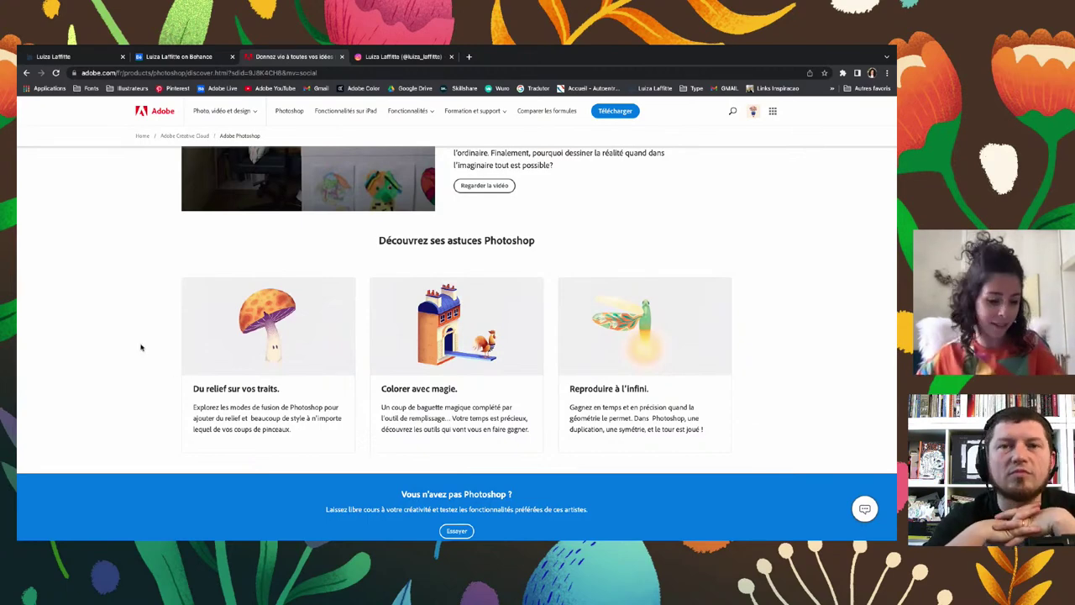
# Scroll back up to the 'Les cafés français' hero headline
pyautogui.scroll(3, 141, 347)
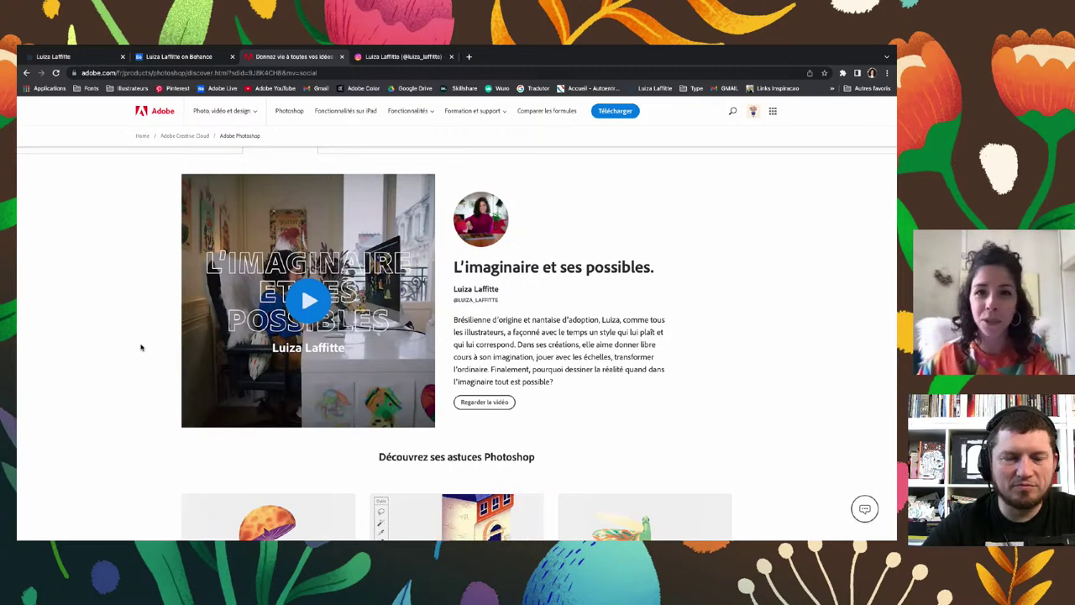
pyautogui.scroll(3, 141, 347)
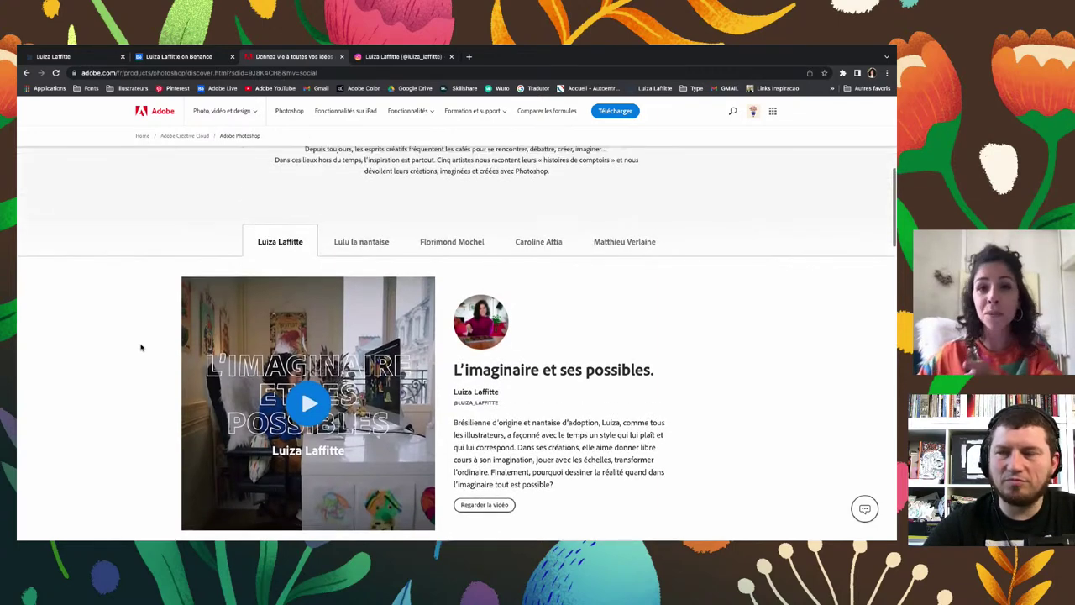
pyautogui.scroll(3, 141, 347)
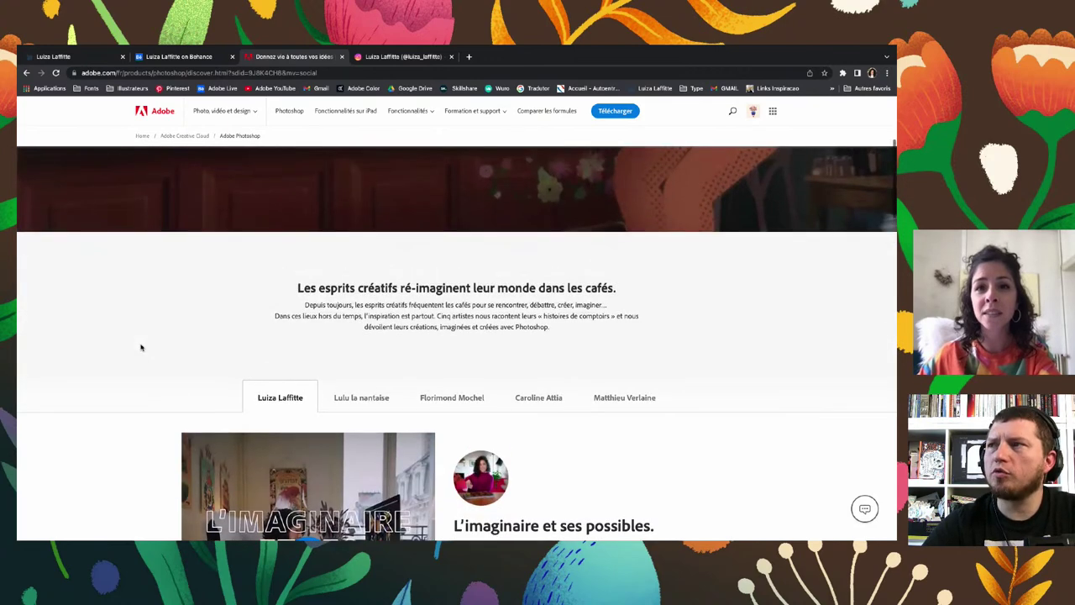
pyautogui.scroll(5, 141, 347)
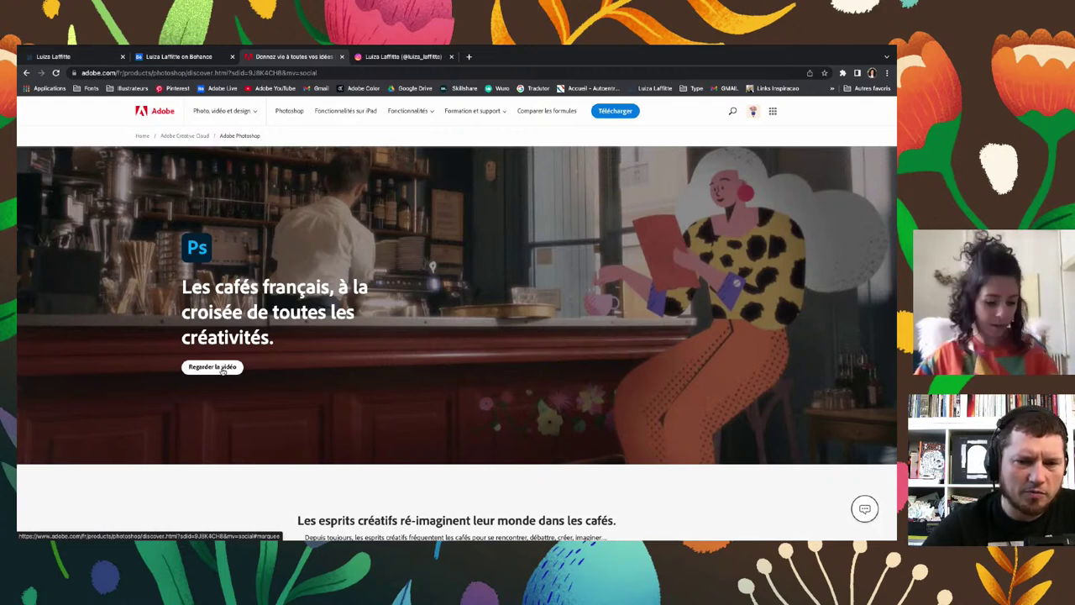
# Start the French cafés campaign video, pause it, mute its sound and make it fullscreen
pyautogui.click(223, 370)
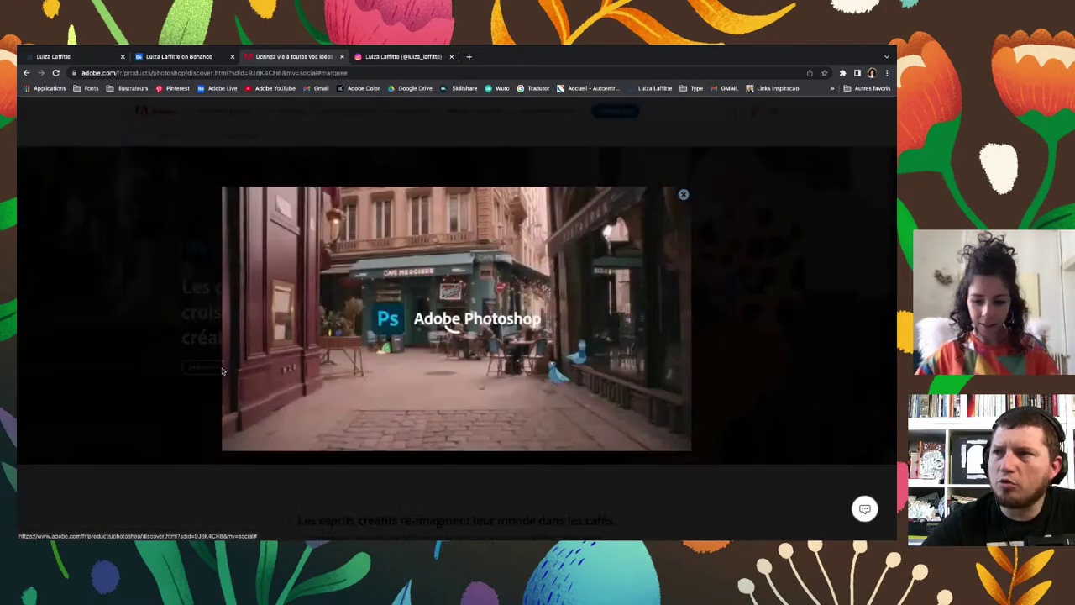
pyautogui.click(228, 439)
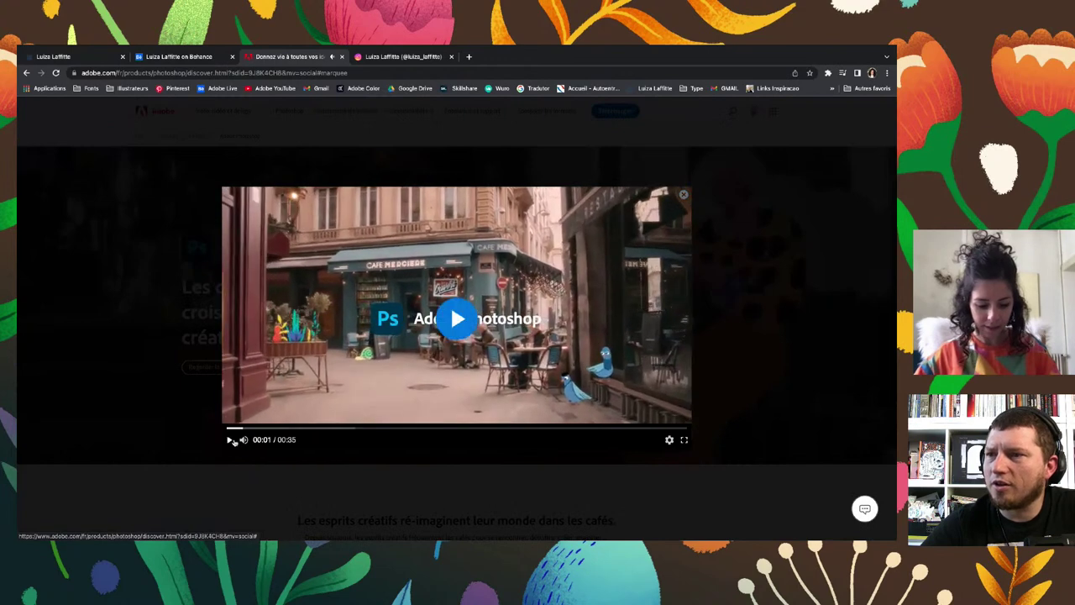
pyautogui.moveTo(271, 443); pyautogui.dragTo(249, 441)
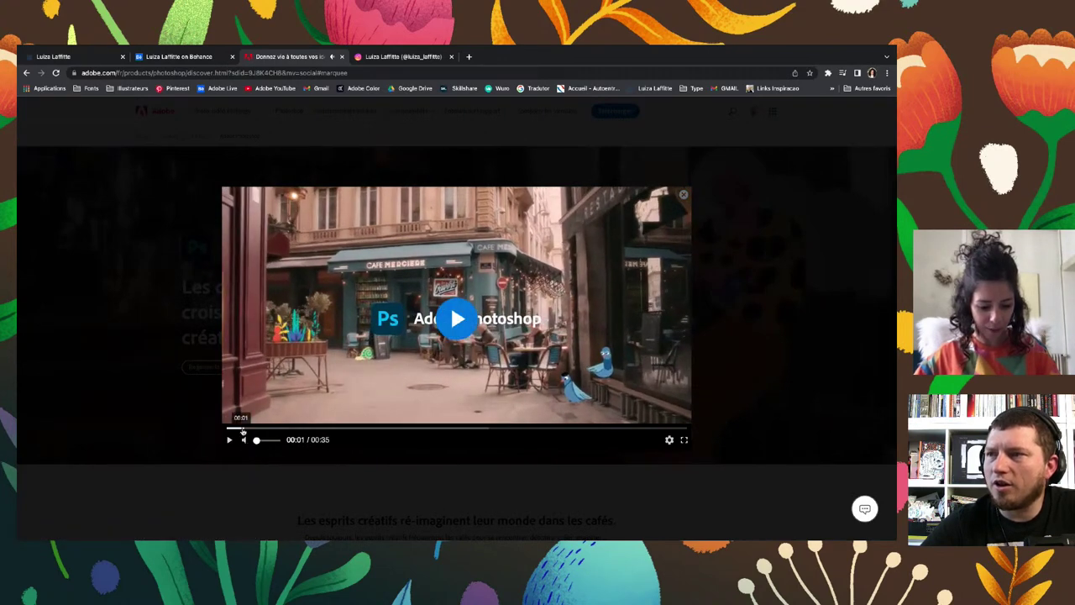
pyautogui.click(683, 439)
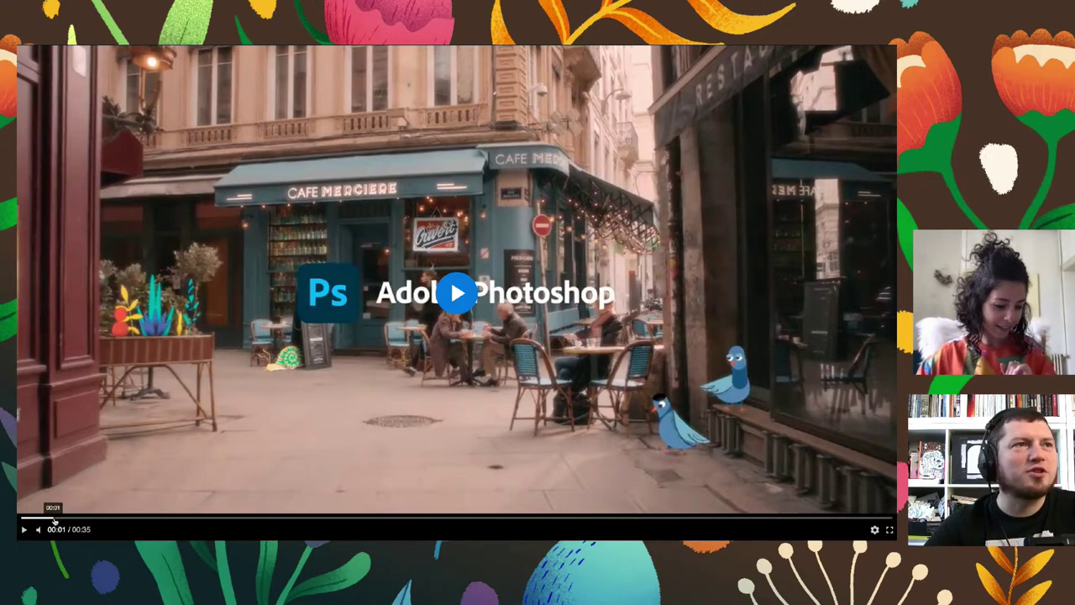
# Replay the 00:35 café video from its start to the end, then exit fullscreen
pyautogui.click(24, 517)
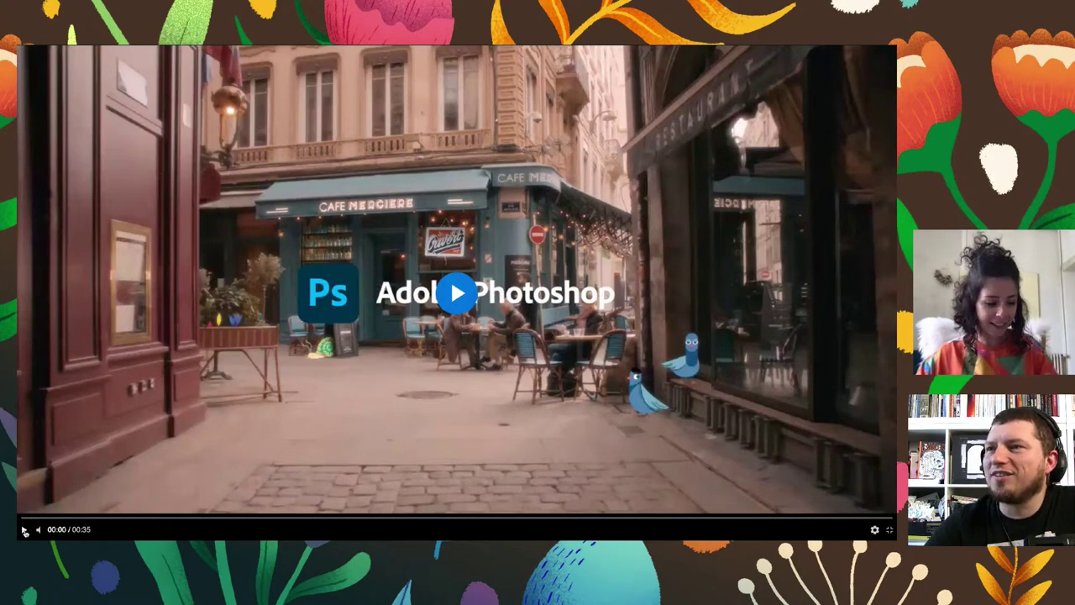
pyautogui.click(25, 530)
pyautogui.moveTo(347, 537)
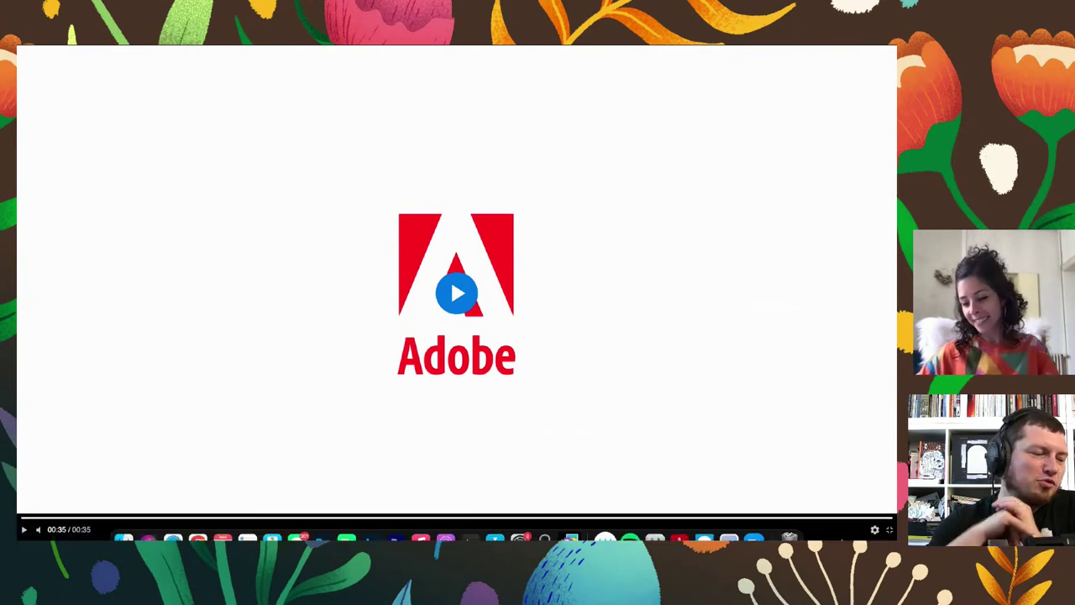
pyautogui.click(890, 528)
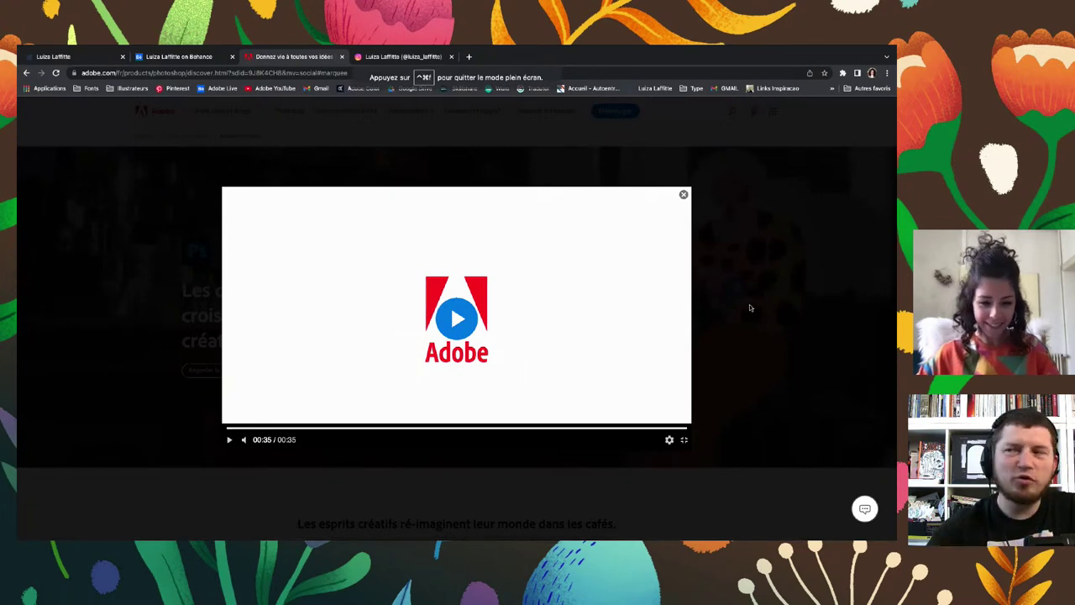
# Close the video modal and scroll to the featured-artists tabs with the illustrator's story
pyautogui.click(684, 196)
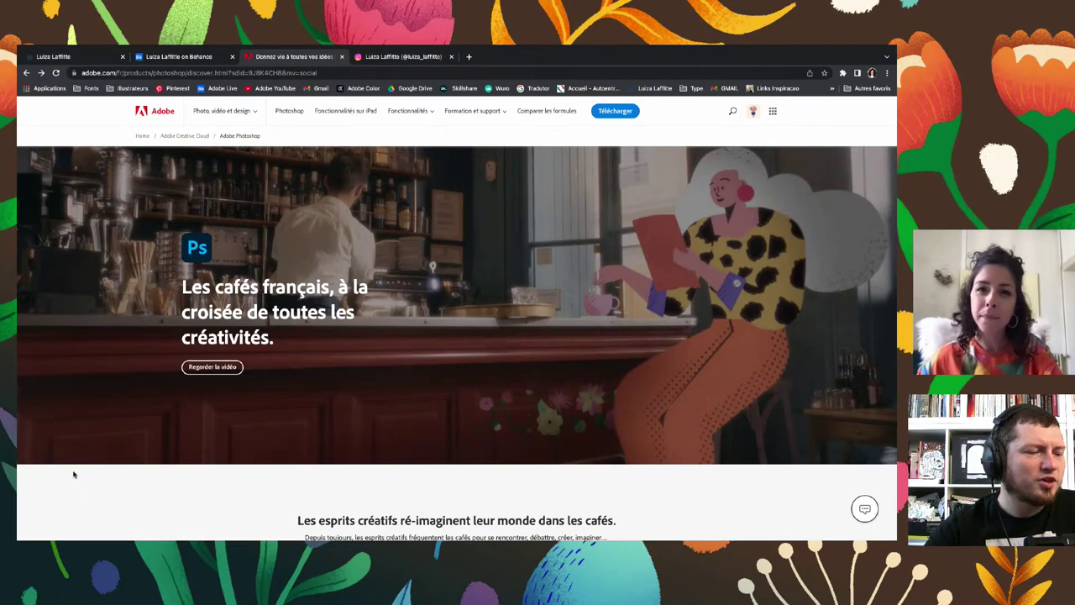
pyautogui.scroll(-2, 73, 475)
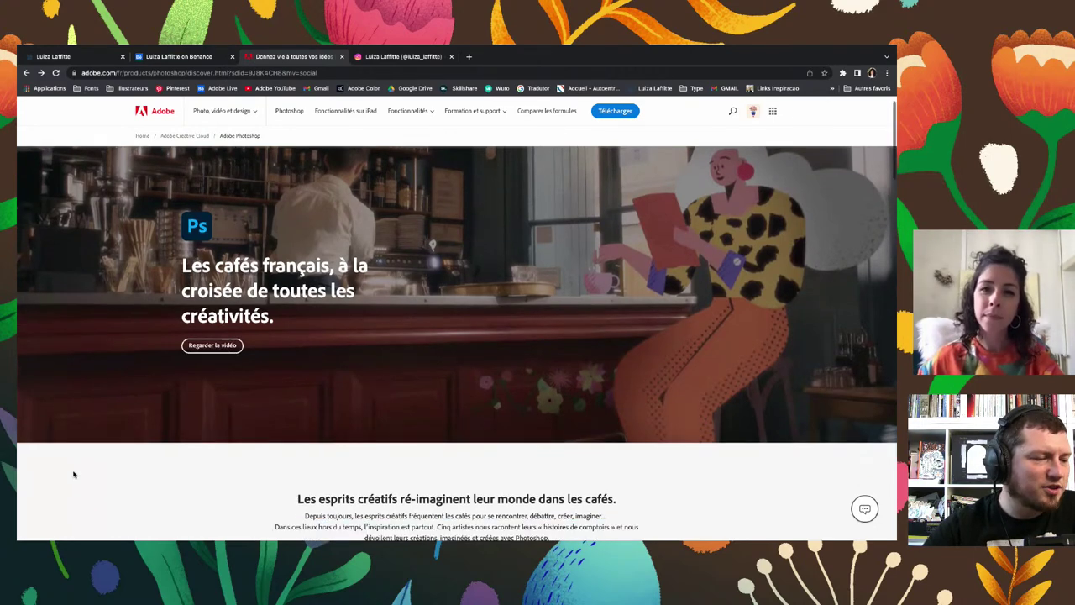
pyautogui.scroll(-1, 74, 475)
pyautogui.scroll(-2, 73, 475)
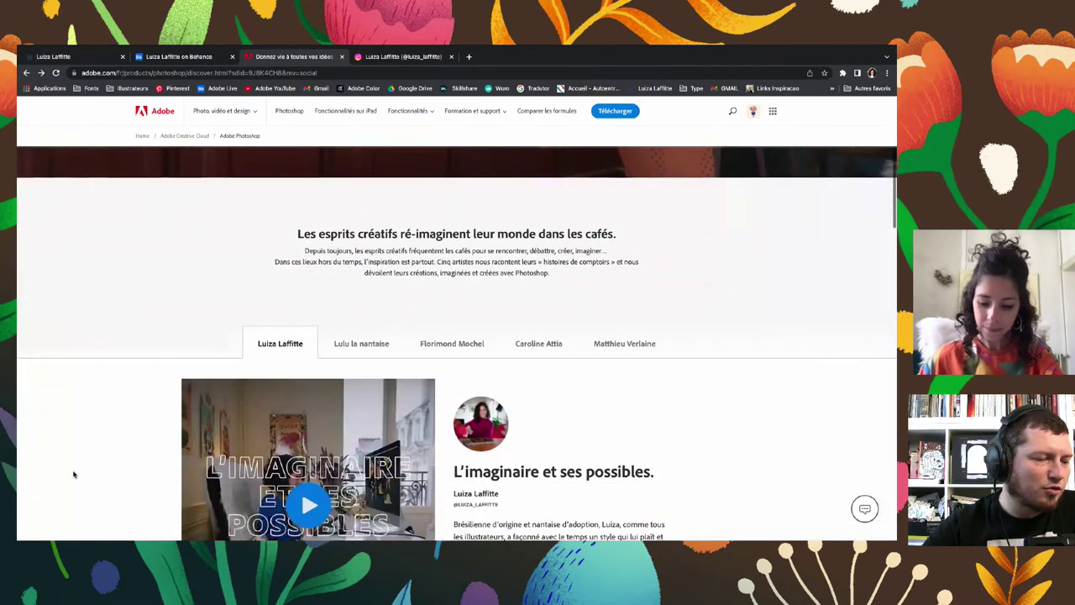
pyautogui.scroll(-1, 73, 475)
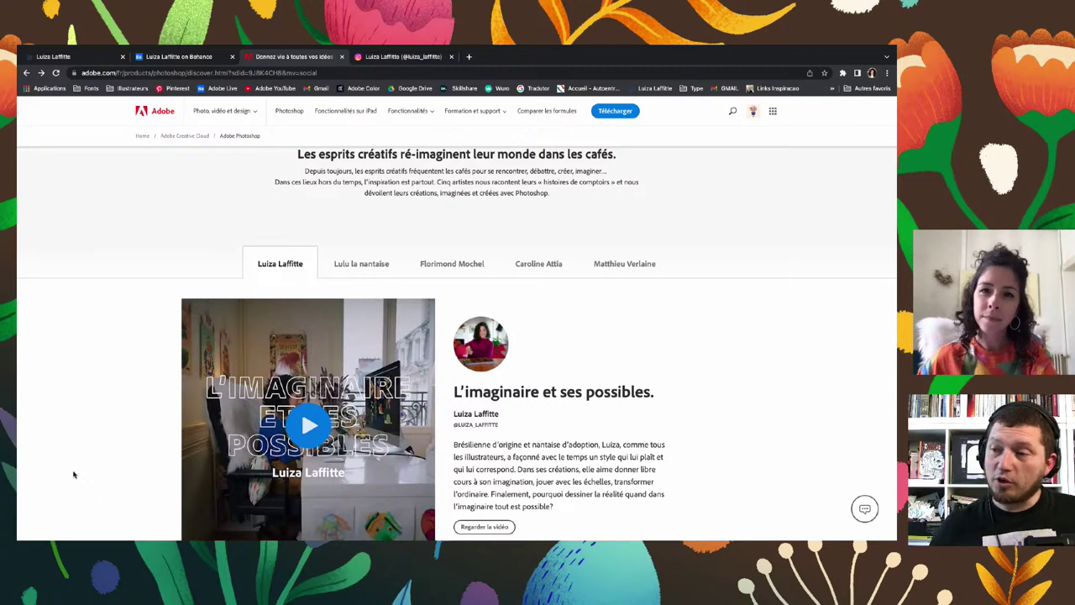
pyautogui.scroll(-1, 73, 474)
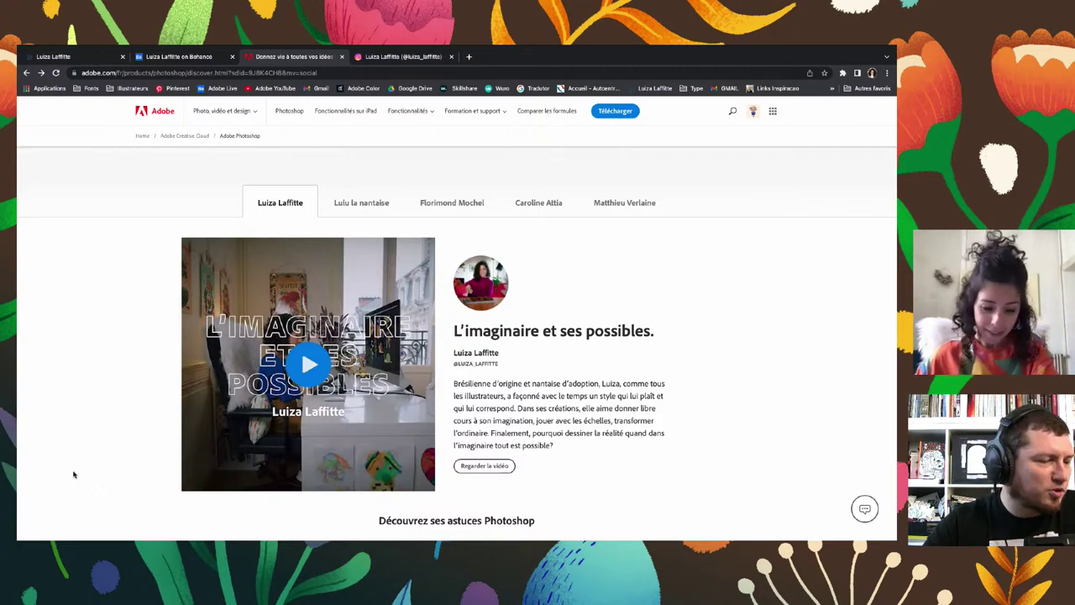
pyautogui.scroll(4, 74, 475)
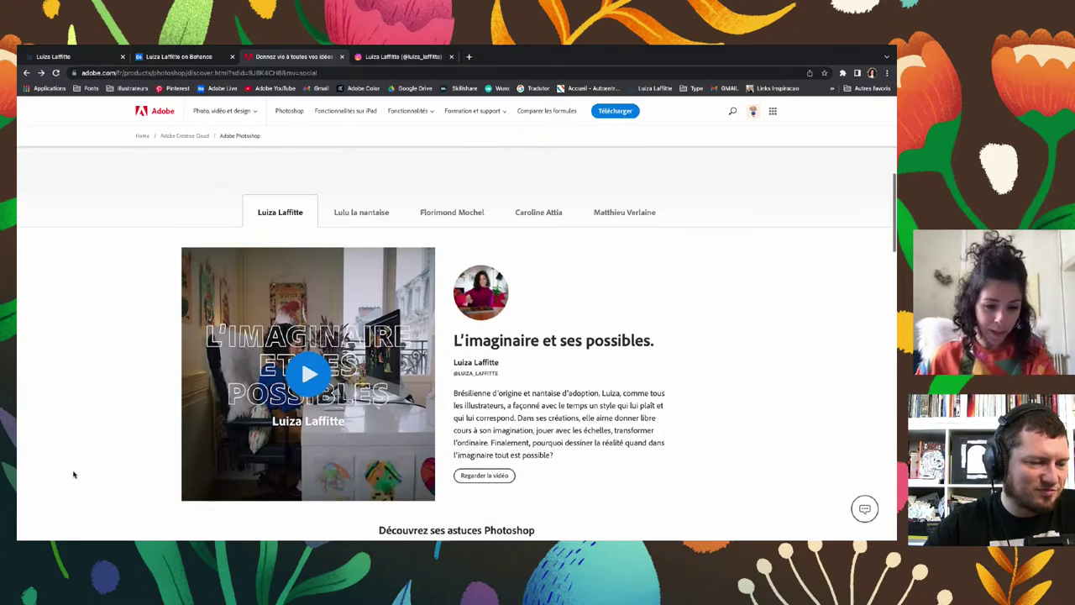
pyautogui.scroll(-4, 502, 318)
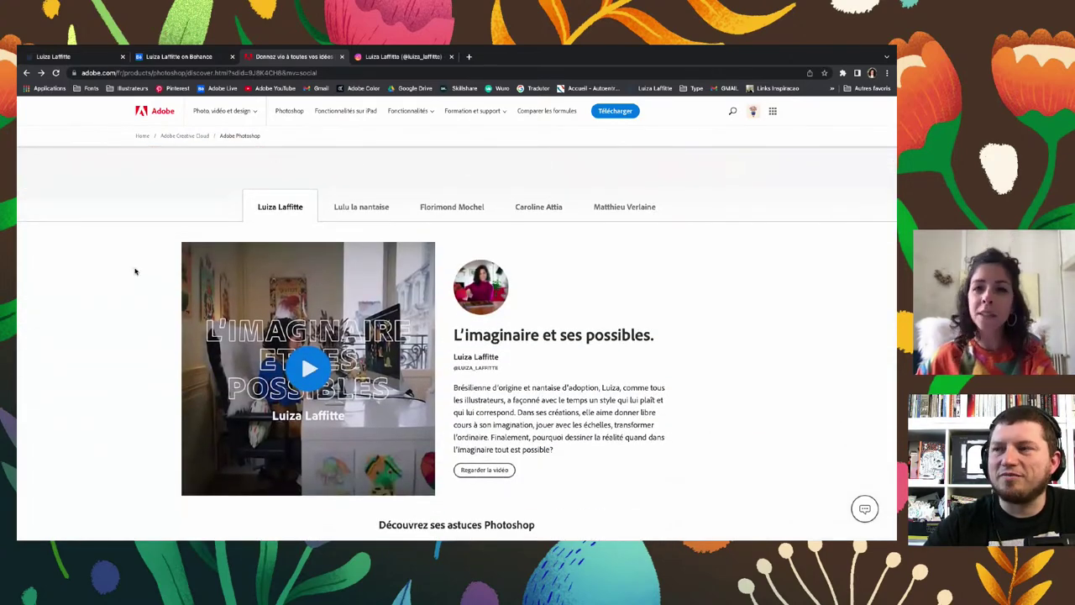
pyautogui.scroll(-1, 130, 270)
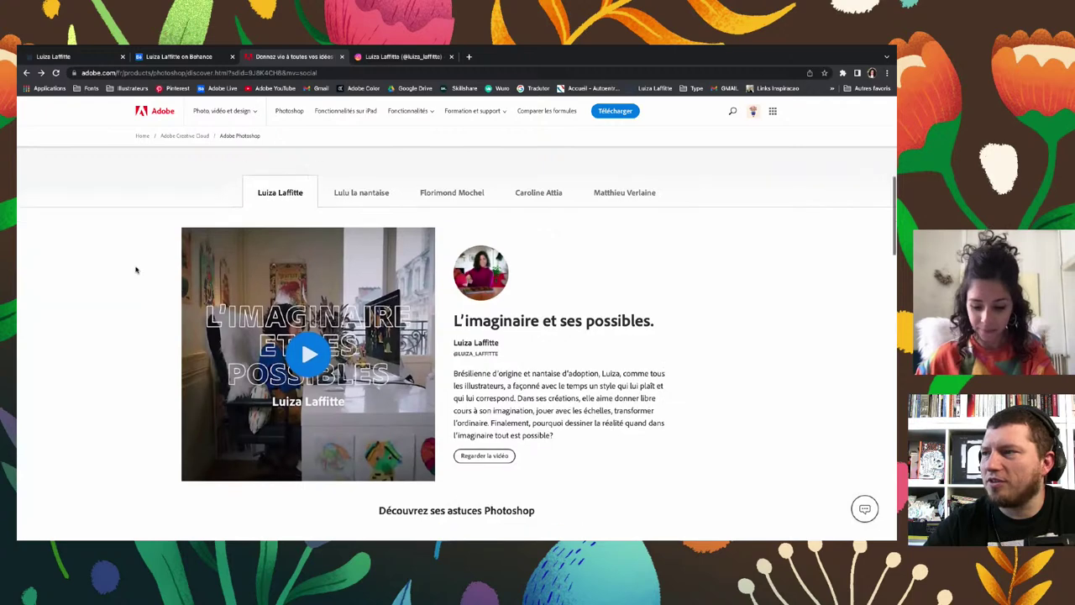
pyautogui.scroll(-1, 134, 270)
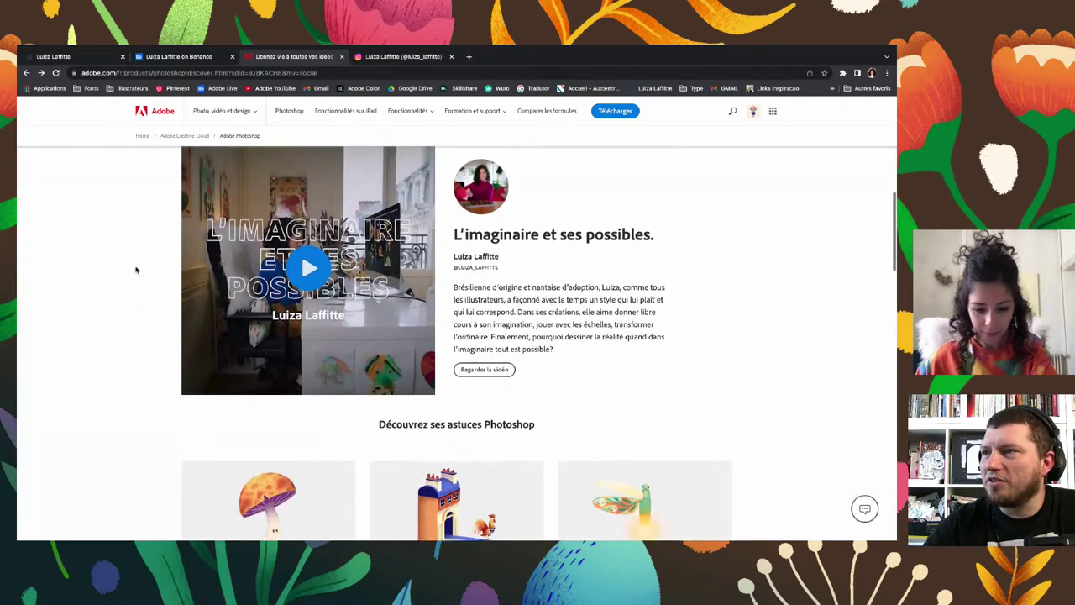
pyautogui.scroll(1, 160, 286)
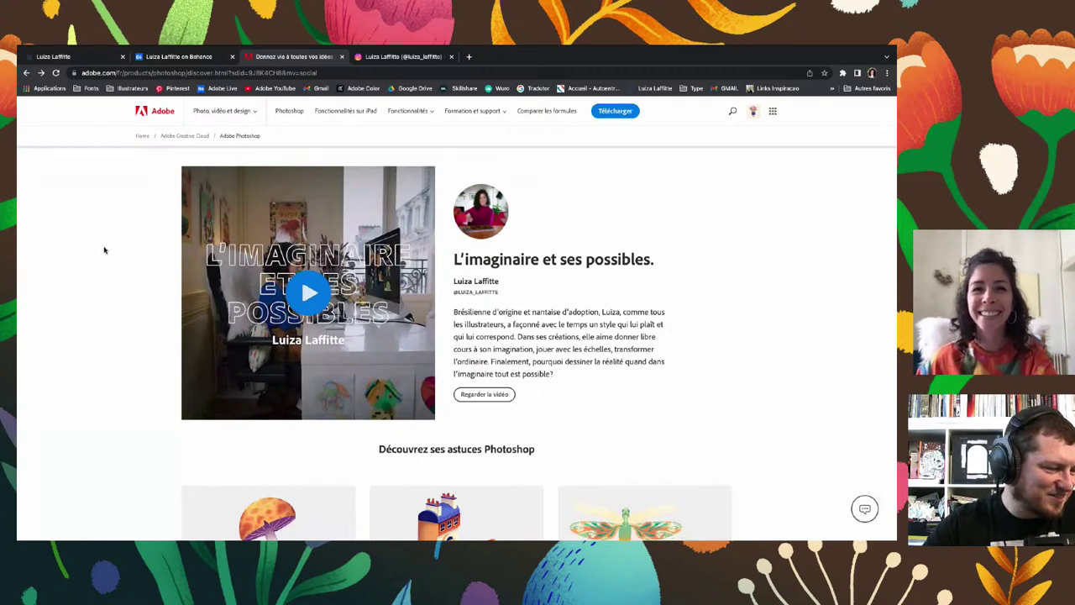
pyautogui.scroll(-2, 104, 249)
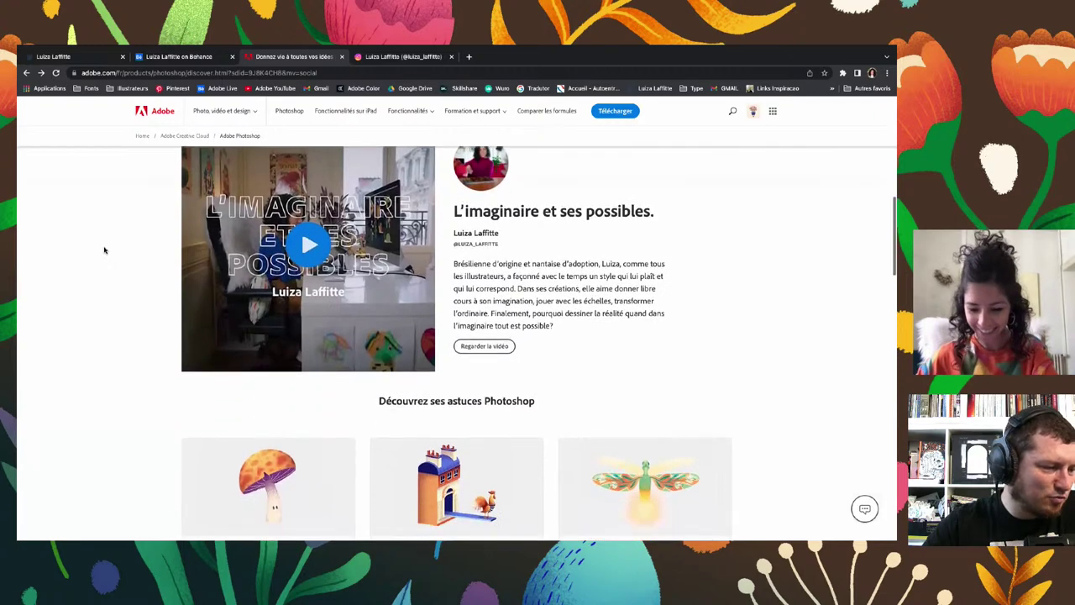
pyautogui.scroll(2, 105, 249)
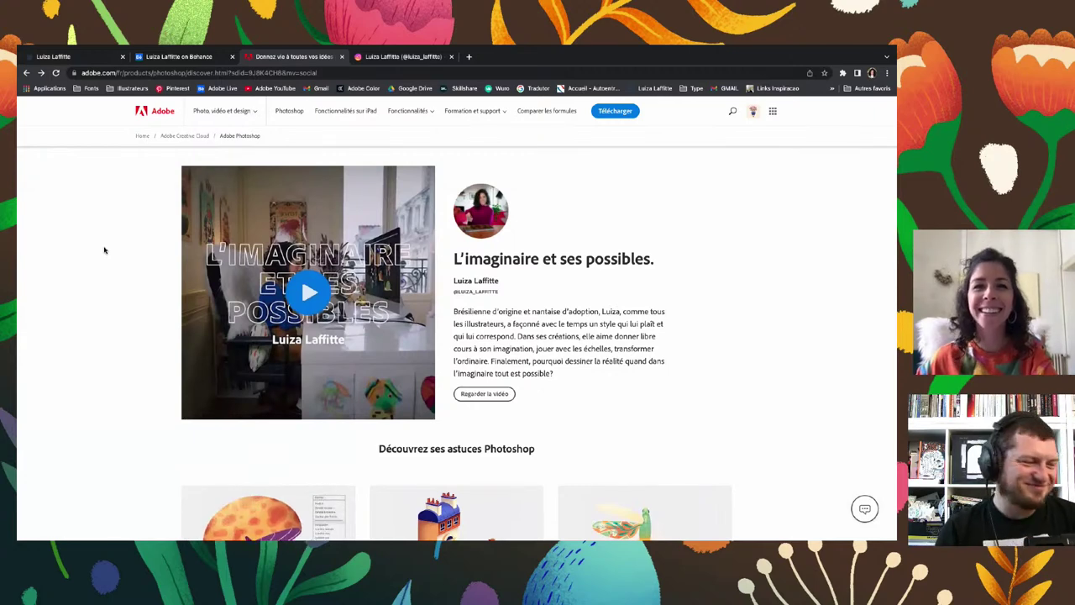
pyautogui.scroll(2, 104, 250)
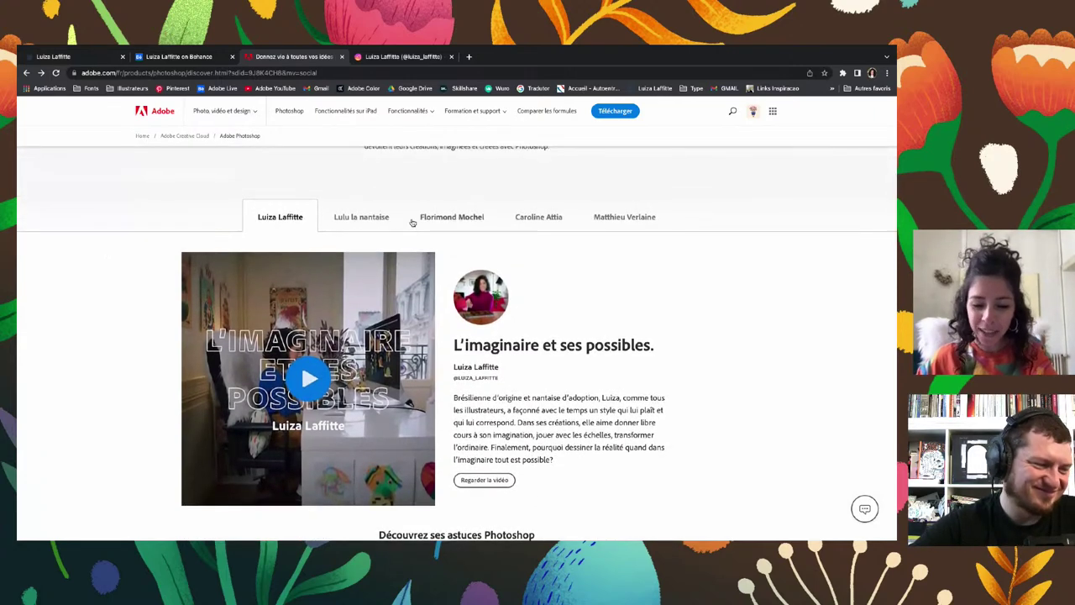
# View the other artist's 'De la joie et des couleurs.' story, then return to the illustrator's tab and page top
pyautogui.click(454, 219)
pyautogui.scroll(-1, 156, 263)
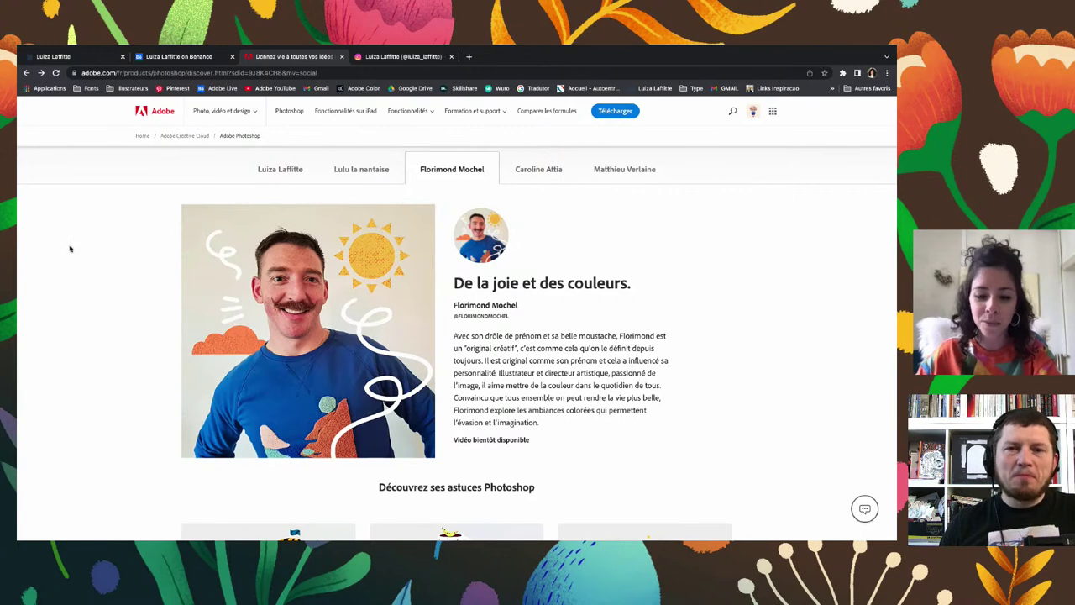
pyautogui.click(280, 170)
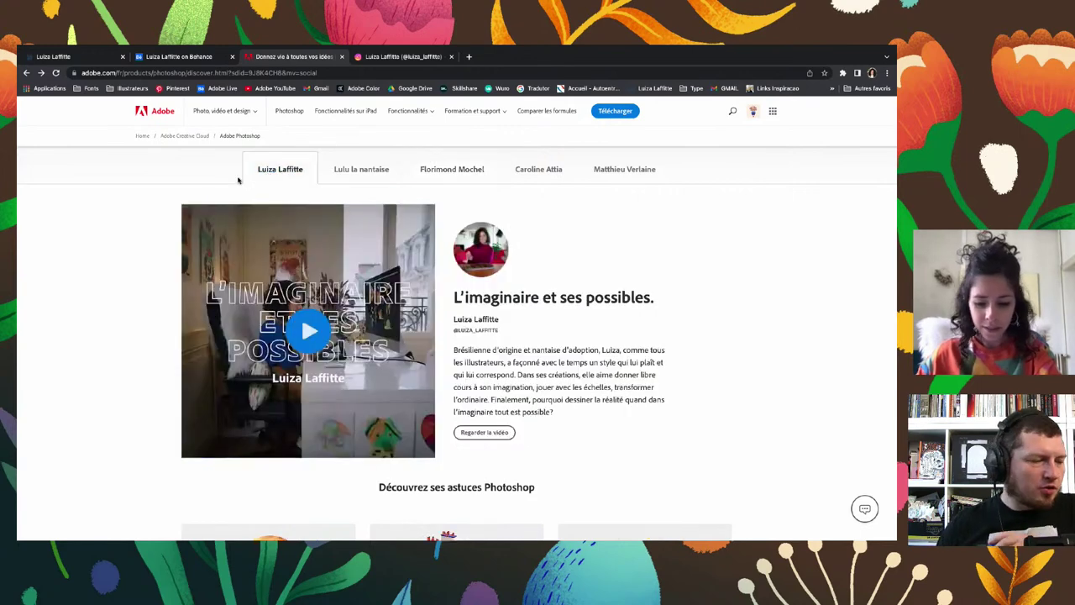
pyautogui.scroll(1, 238, 178)
pyautogui.scroll(3, 237, 177)
pyautogui.scroll(2, 239, 176)
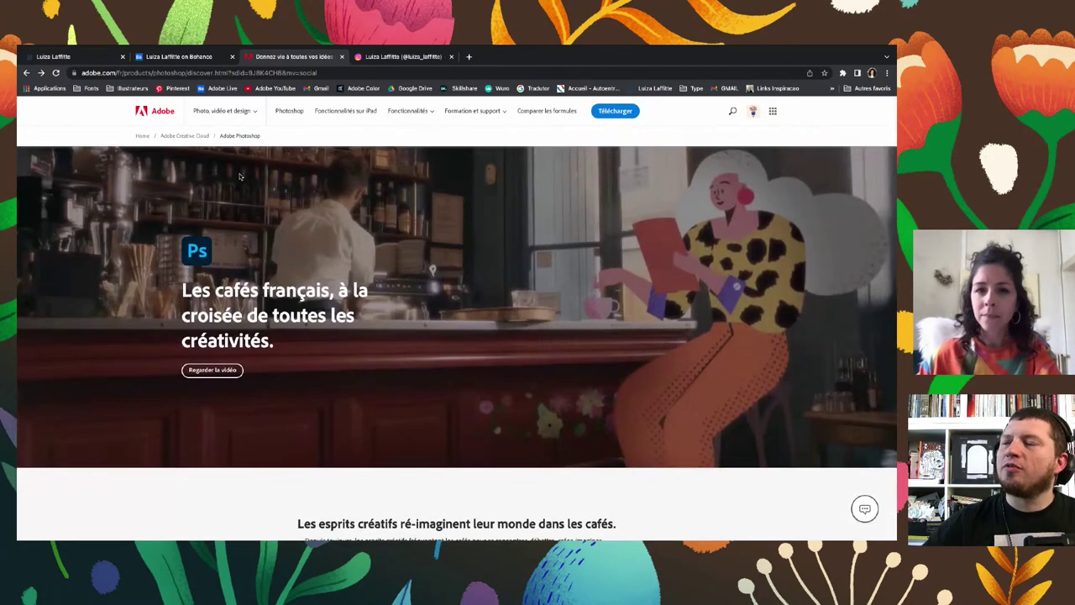
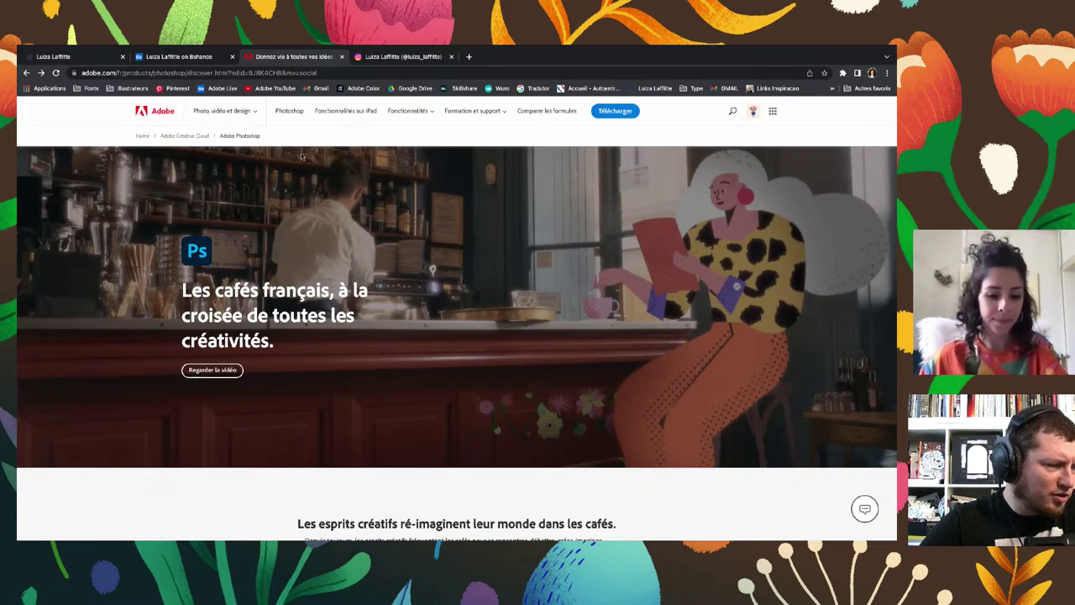
# Bring Photoshop forward and flip between the Adobe_cafe_Pattern and Adobe_cafe_elements tabs, ending on elements
pyautogui.hotkey('ctrl', 'Left')
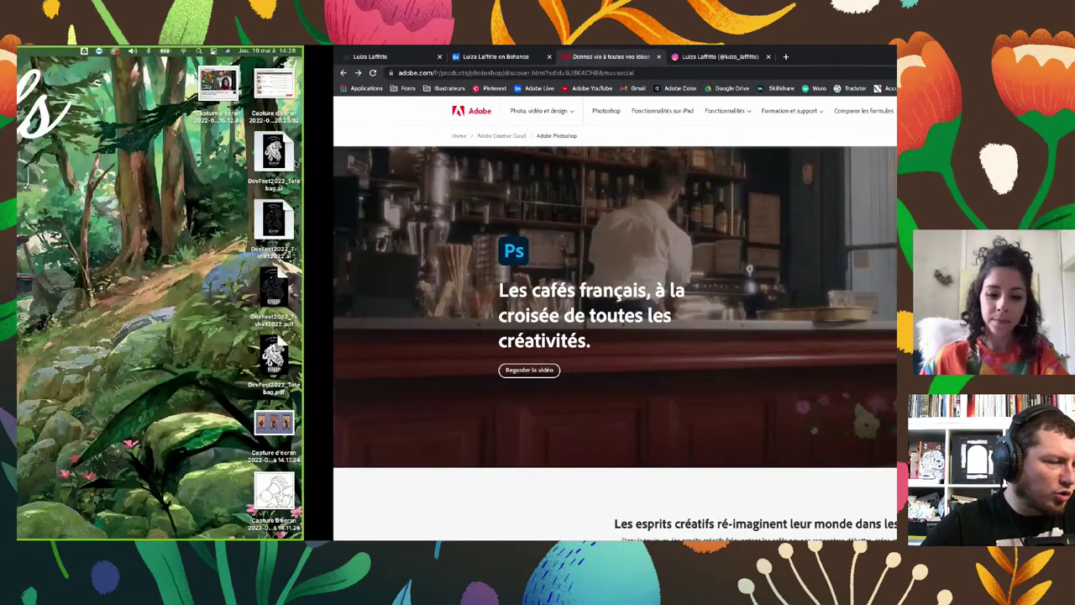
pyautogui.hotkey('ctrl', 'Right')
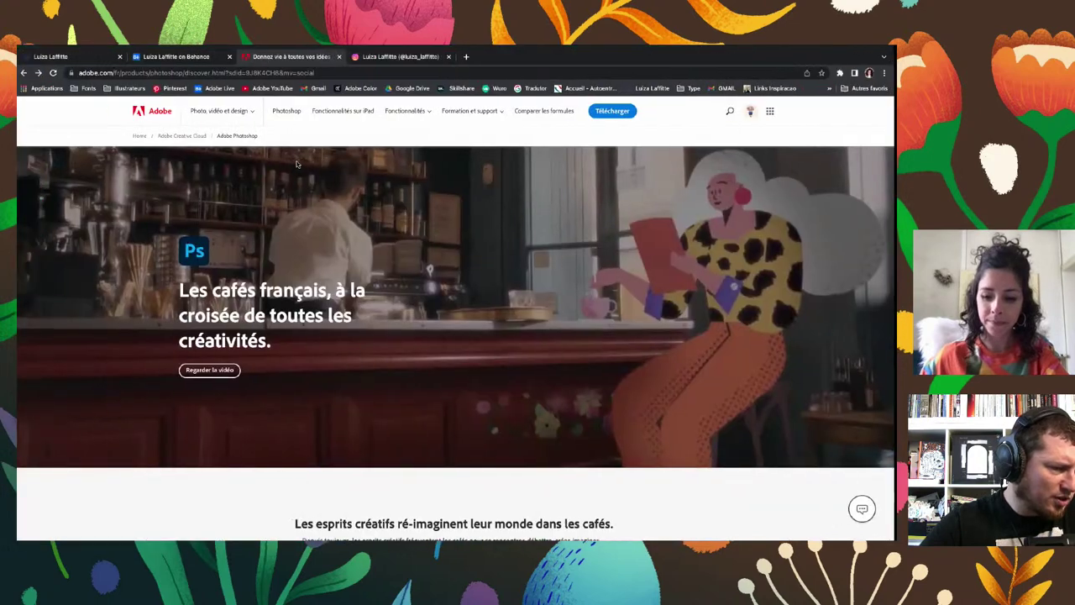
pyautogui.moveTo(347, 529)
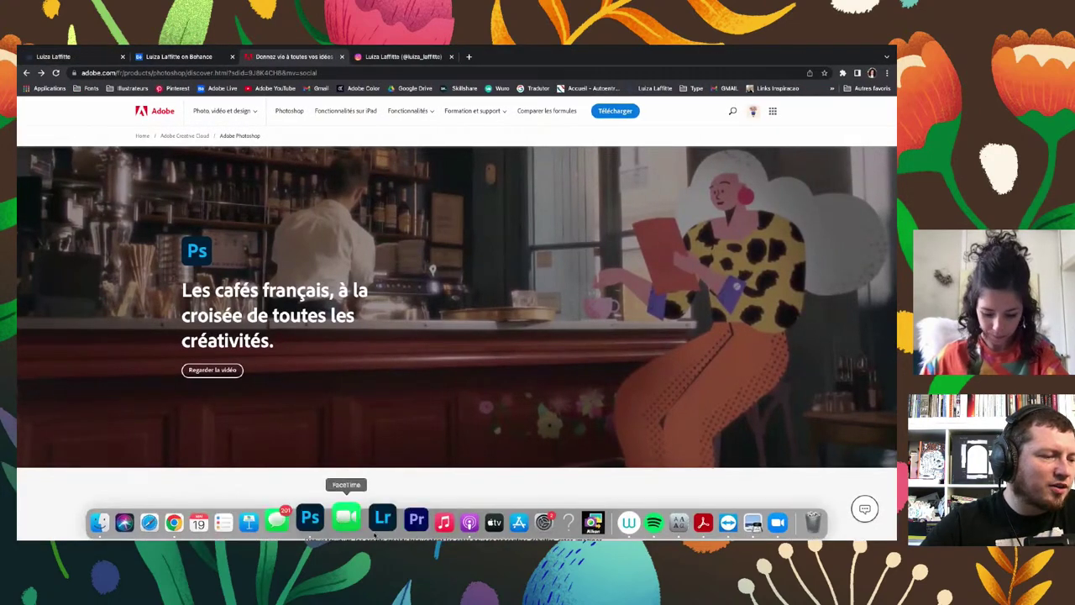
pyautogui.click(320, 517)
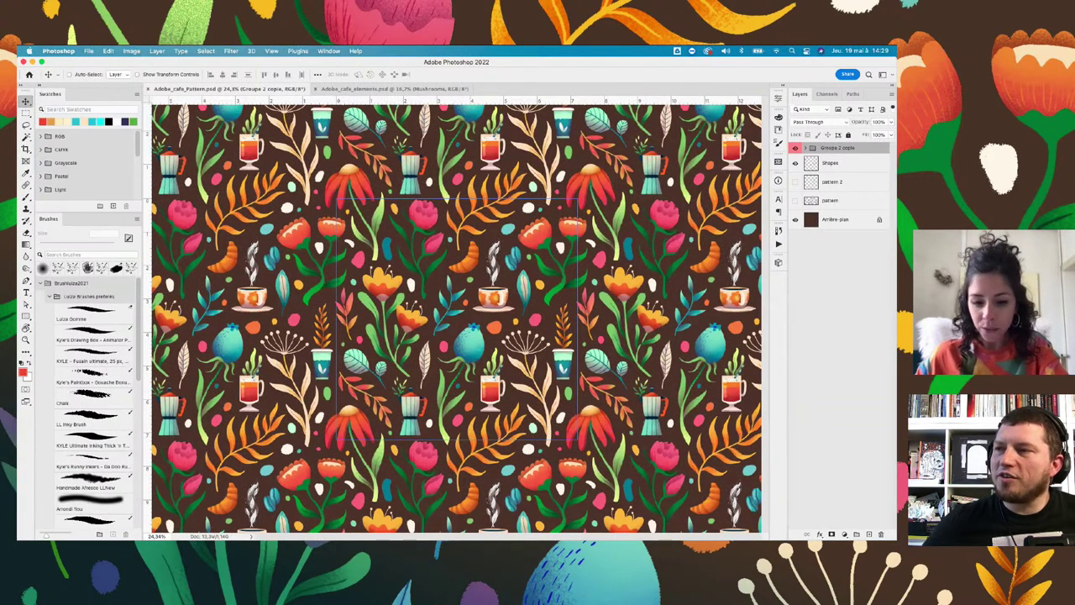
pyautogui.click(395, 89)
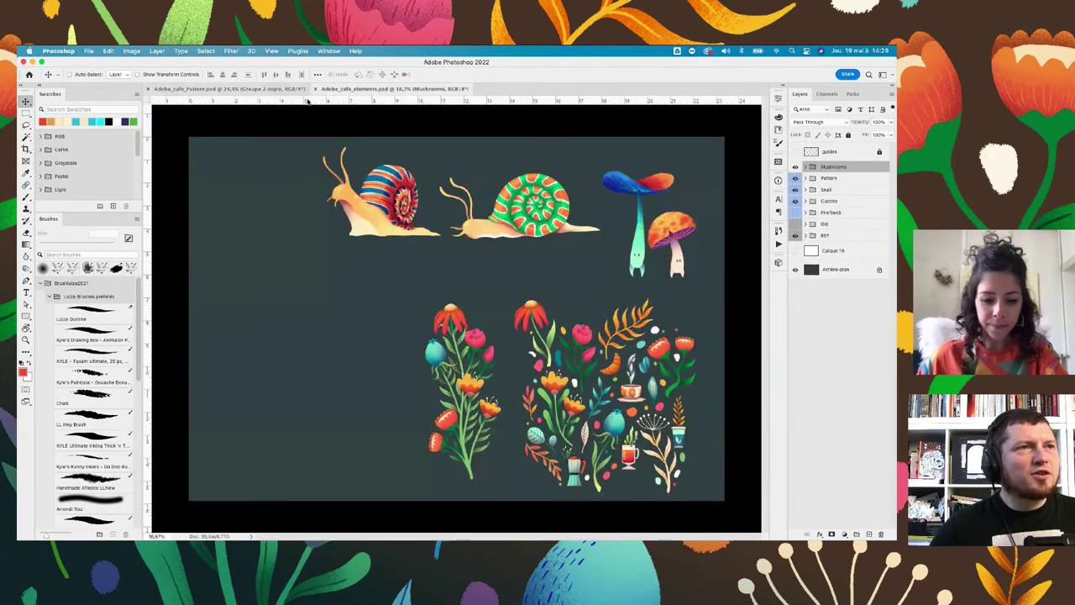
pyautogui.click(281, 89)
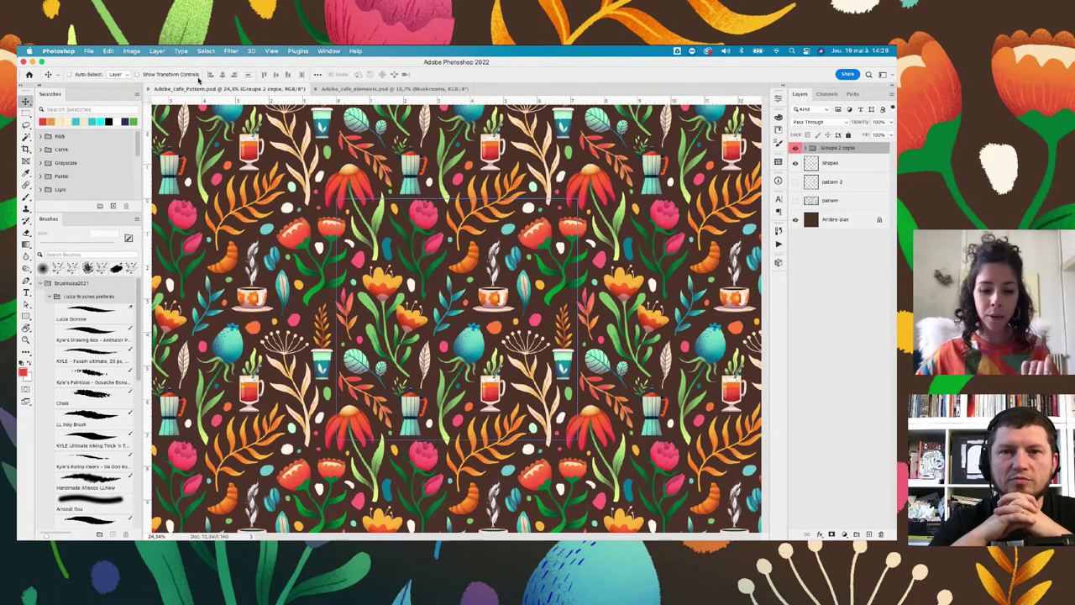
pyautogui.click(393, 88)
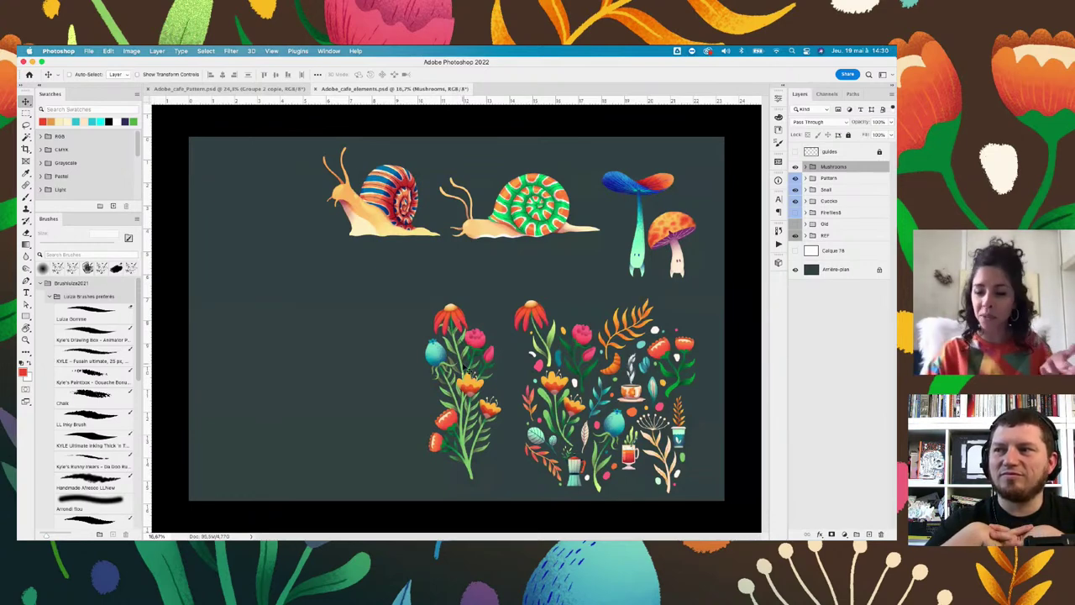
# Flash the Mushrooms group off and on, then zoom in on the mushrooms
pyautogui.click(797, 167)
pyautogui.click(797, 168)
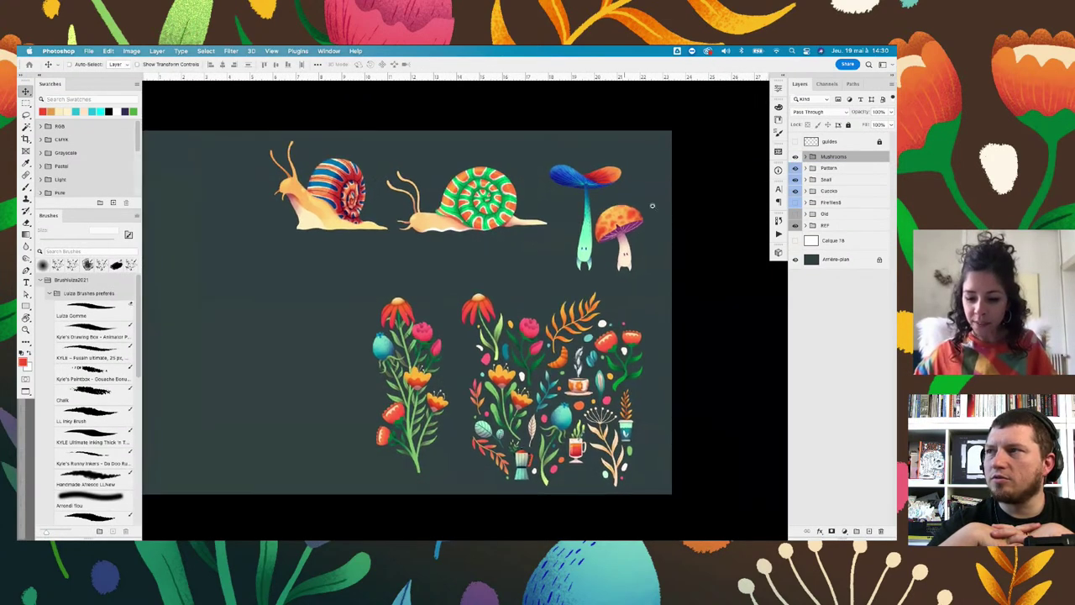
pyautogui.scroll(3, 685, 205)
pyautogui.scroll(3, 696, 203)
pyautogui.hscroll(3, 697, 203)
pyautogui.hscroll(3, 678, 235)
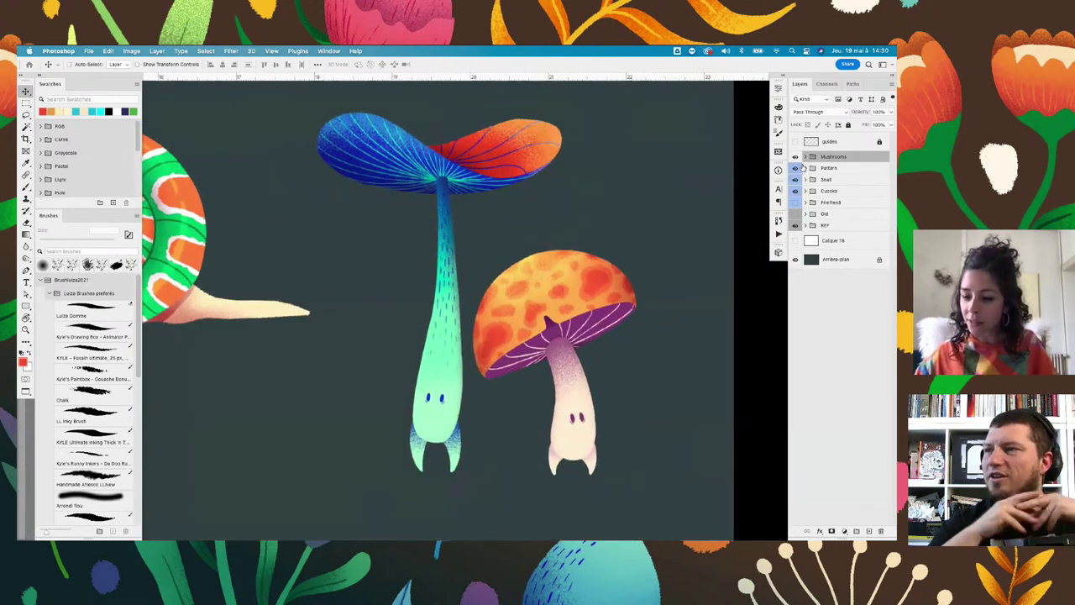
# Expand Mushrooms > Mushroom tall > Body, flashing the eyes, stem shading and body layers, then collapse
pyautogui.click(806, 157)
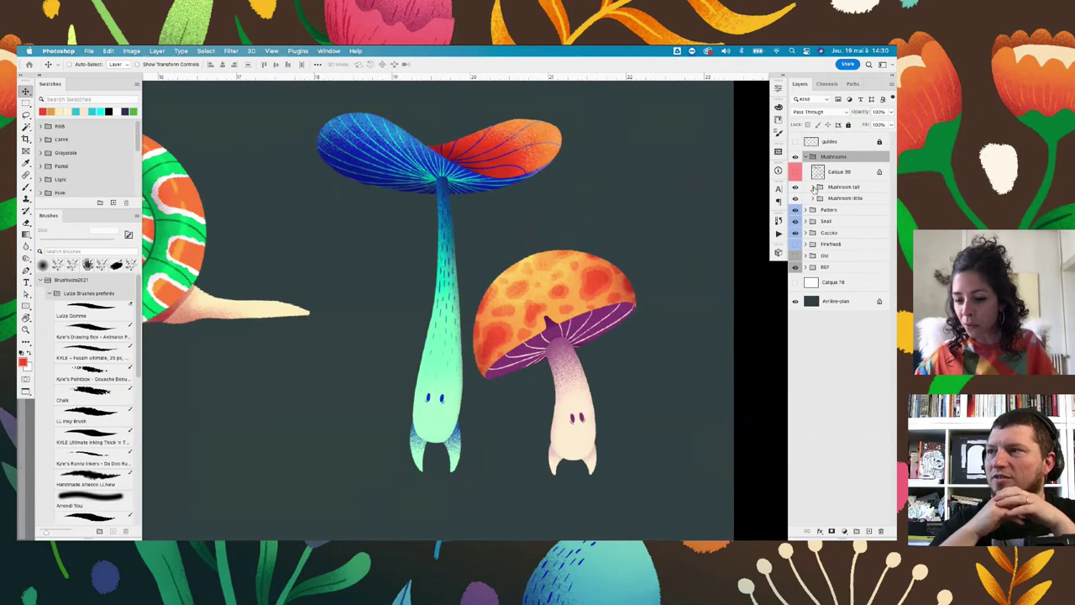
pyautogui.click(813, 187)
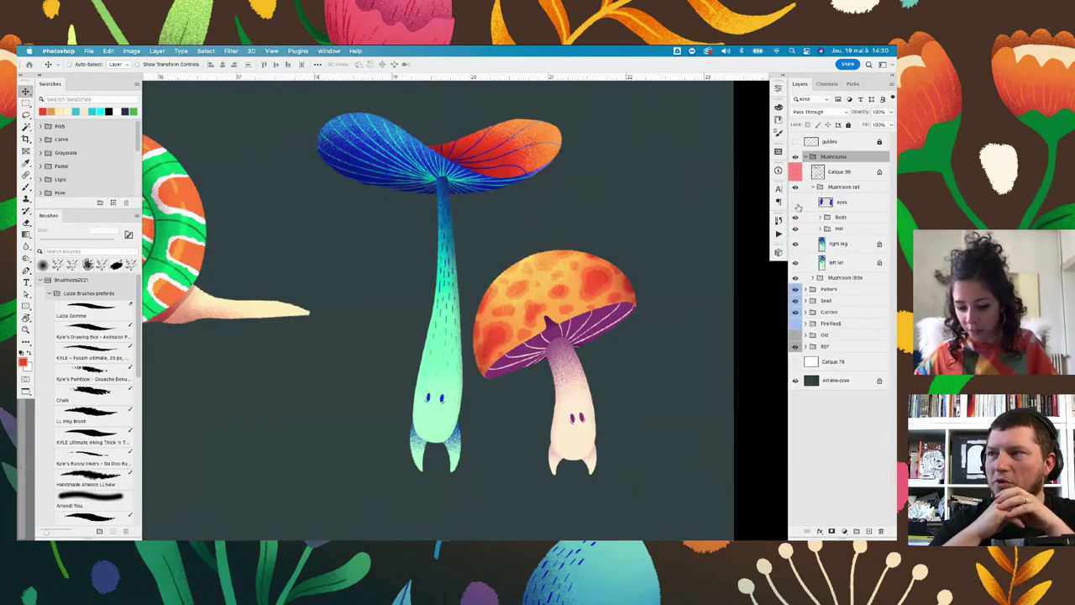
pyautogui.click(797, 202)
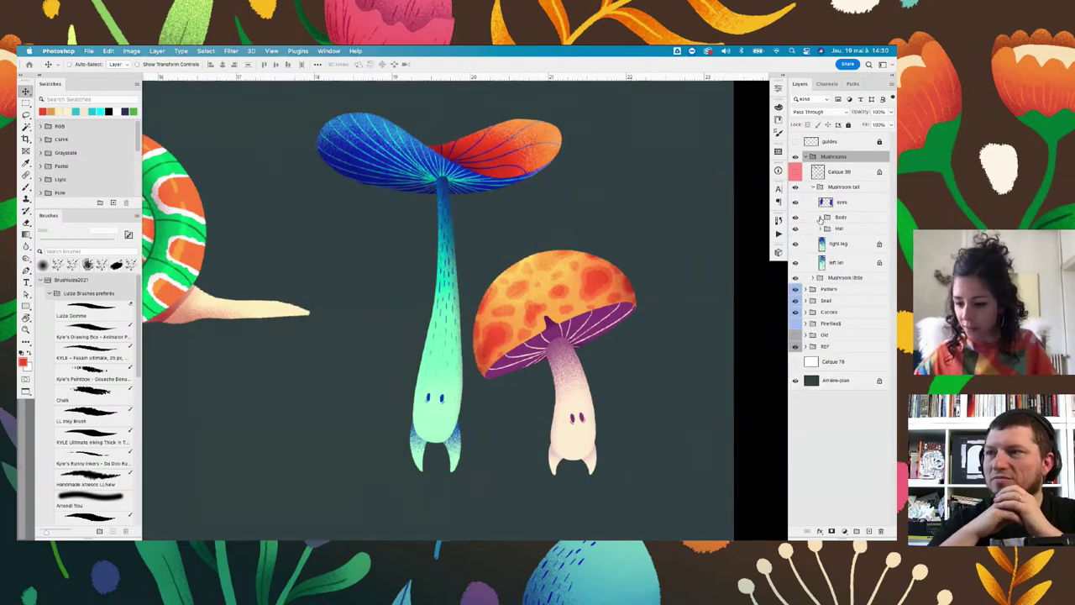
pyautogui.click(821, 218)
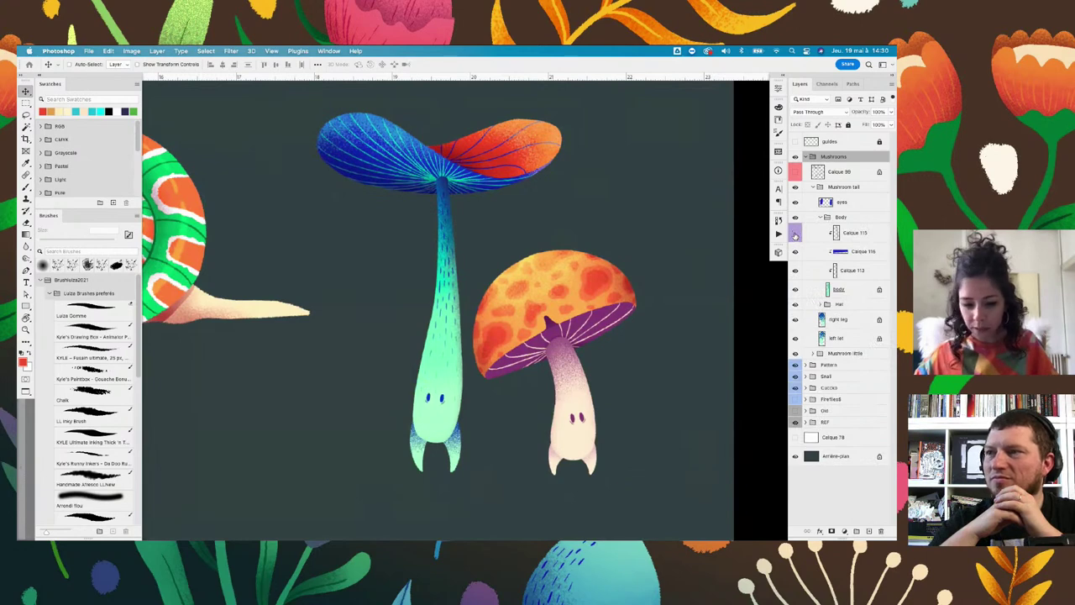
pyautogui.click(796, 236)
pyautogui.click(796, 271)
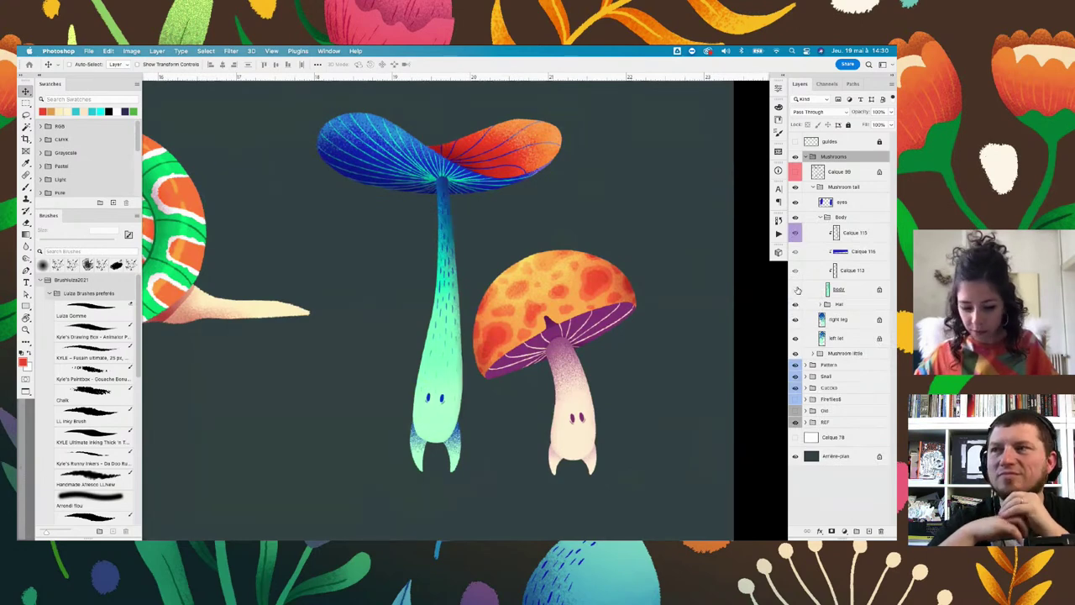
pyautogui.click(796, 289)
pyautogui.click(797, 289)
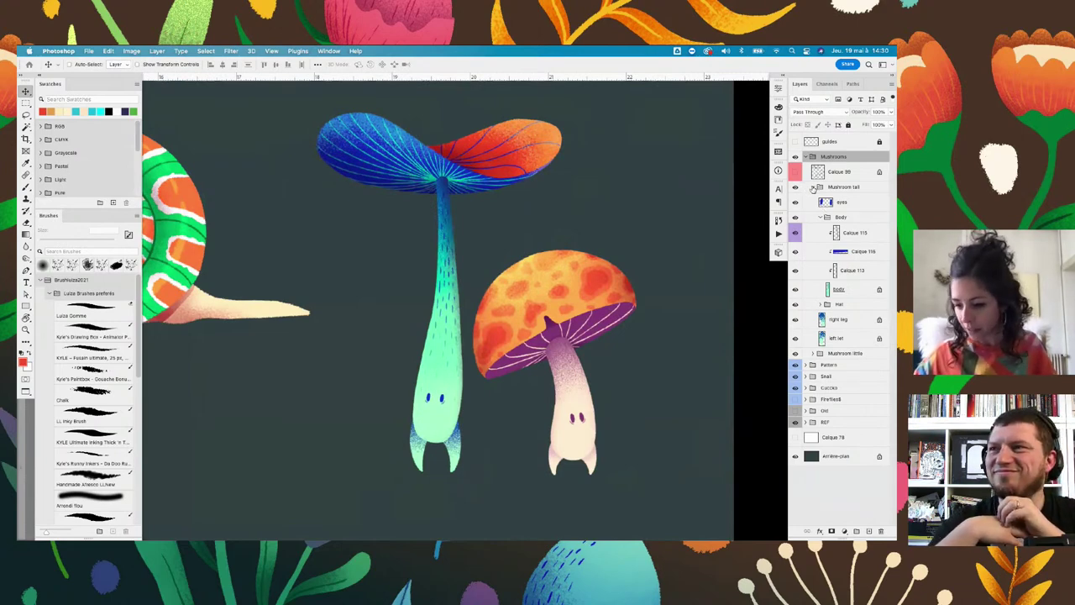
pyautogui.click(813, 188)
# Zoom out, turn on Cuccko House inside Cuccko, then hide the Snail and Cuccko groups
pyautogui.hotkey('ctrl', '0')
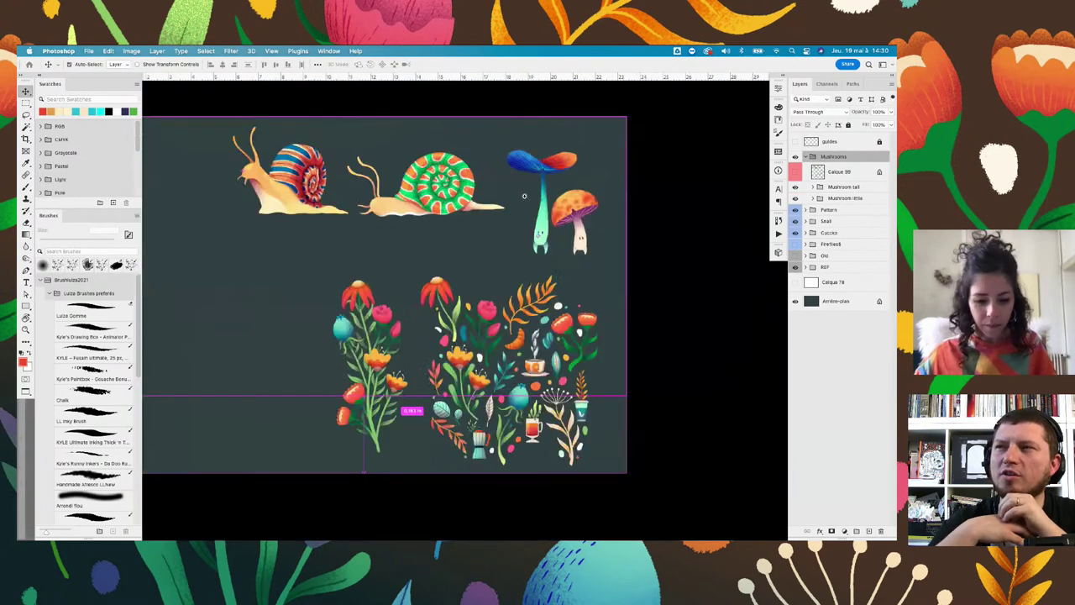
pyautogui.hotkey('ctrl', '-')
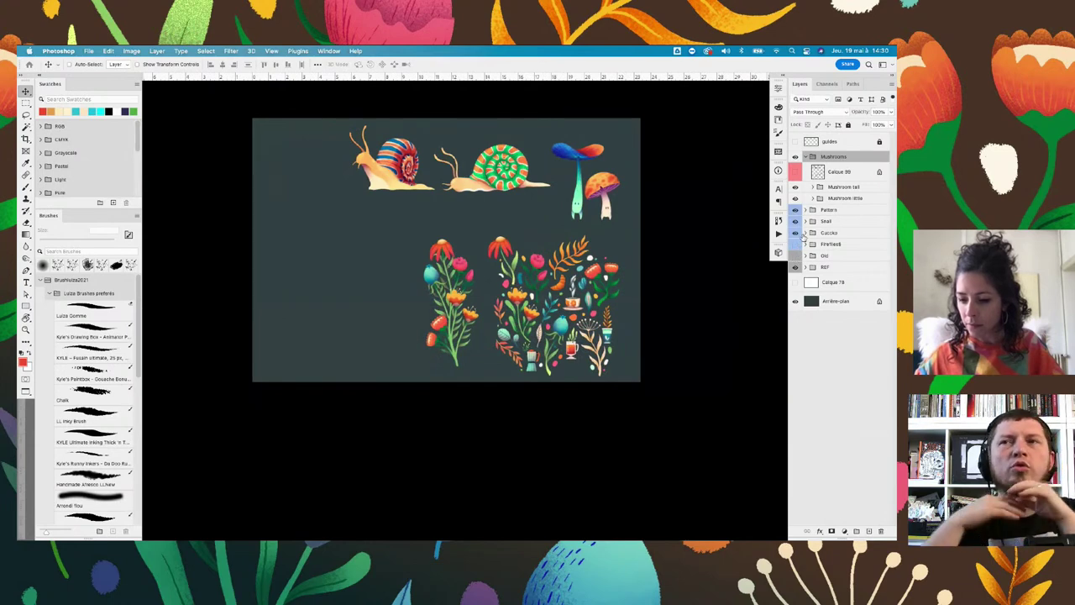
pyautogui.click(806, 157)
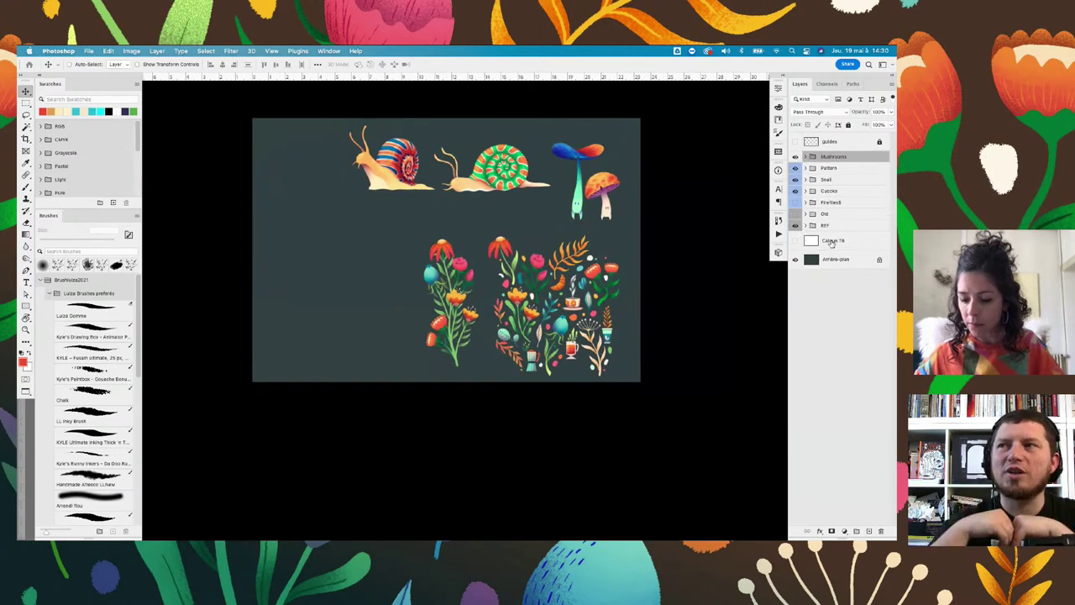
pyautogui.click(805, 190)
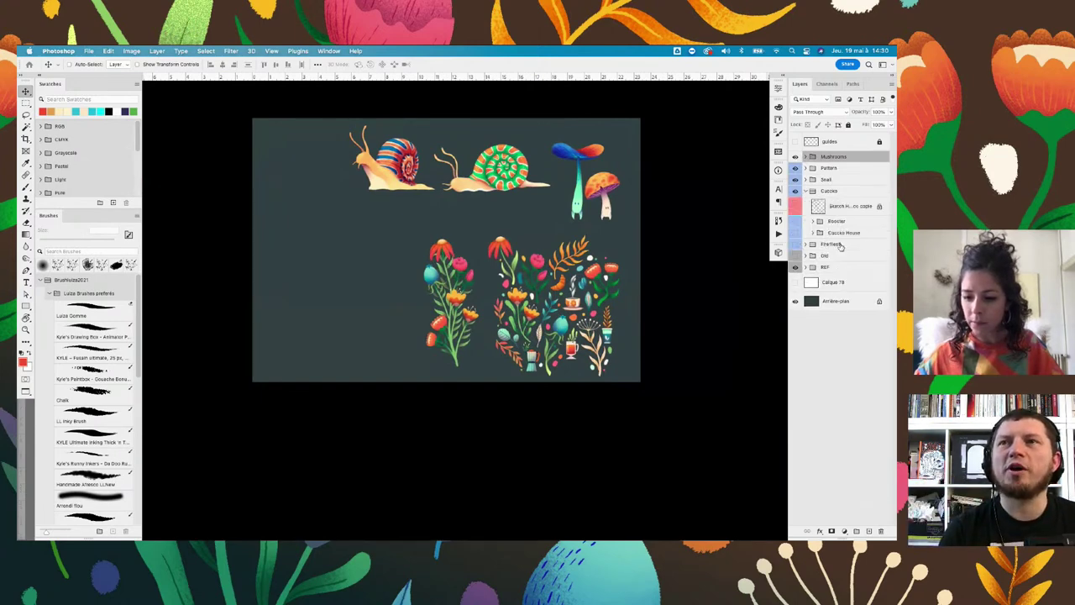
pyautogui.click(795, 234)
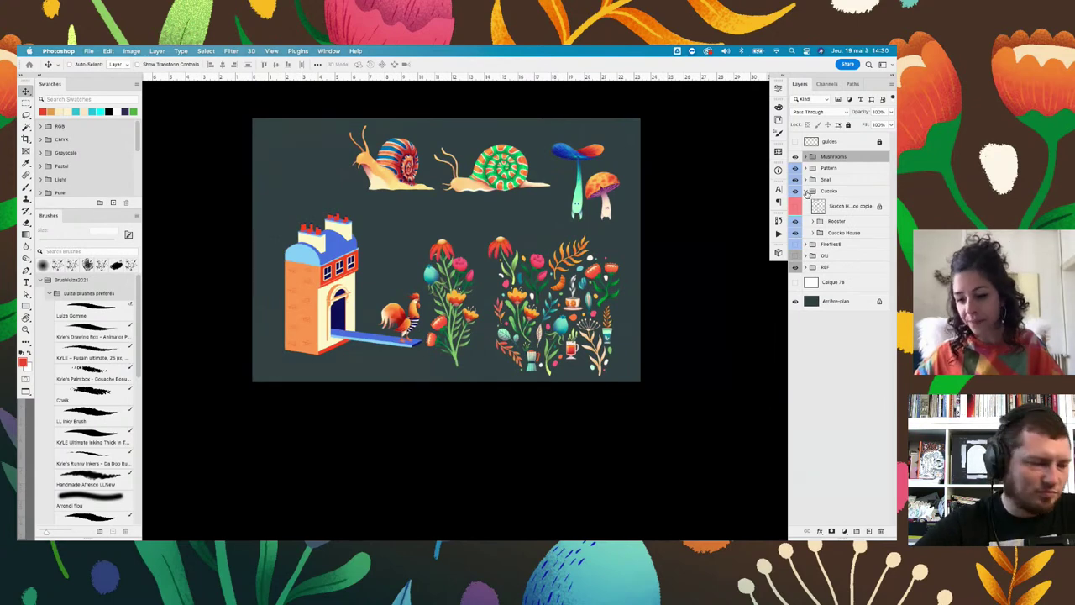
pyautogui.click(805, 191)
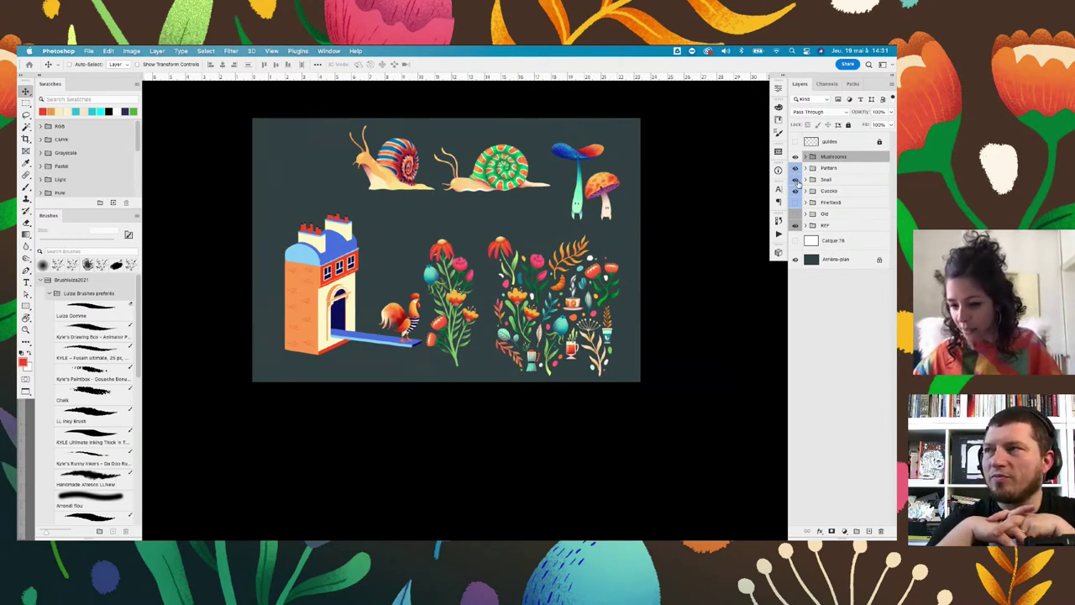
pyautogui.moveTo(808, 180); pyautogui.dragTo(810, 168)
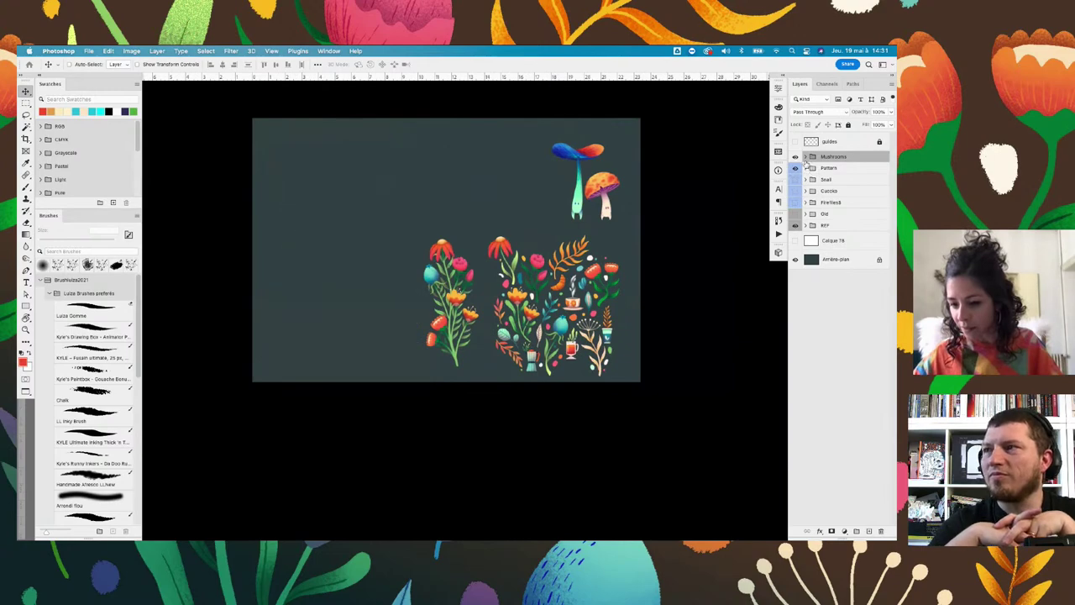
# Hide Mushrooms, expand Pattern and One stem flower, and flash the flower heads off and on
pyautogui.click(796, 157)
pyautogui.scroll(5, 454, 355)
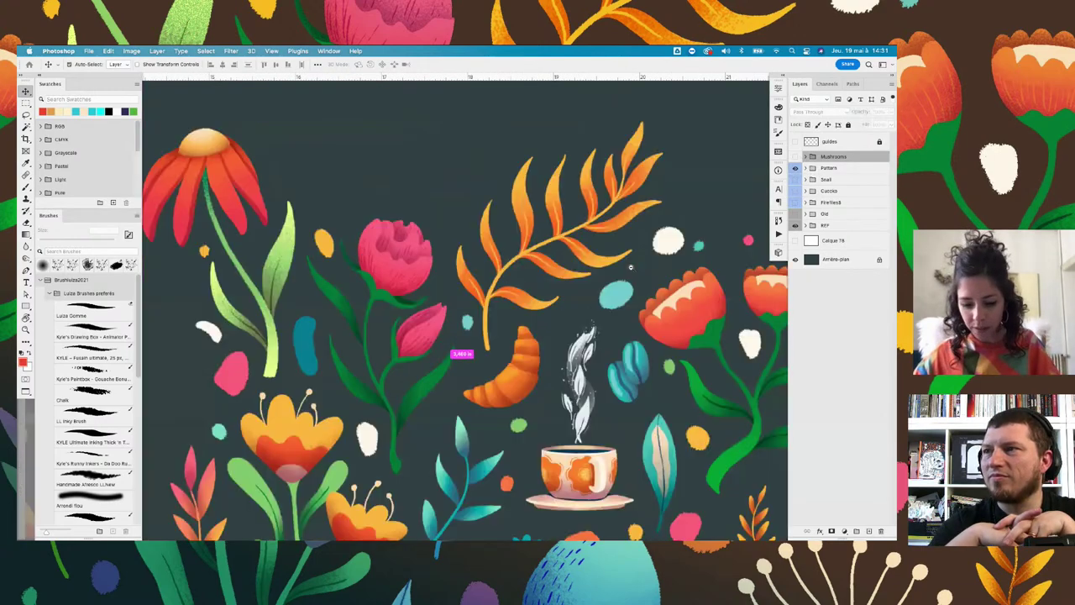
pyautogui.scroll(-3, 615, 225)
pyautogui.scroll(-2, 616, 225)
pyautogui.scroll(-2, 616, 226)
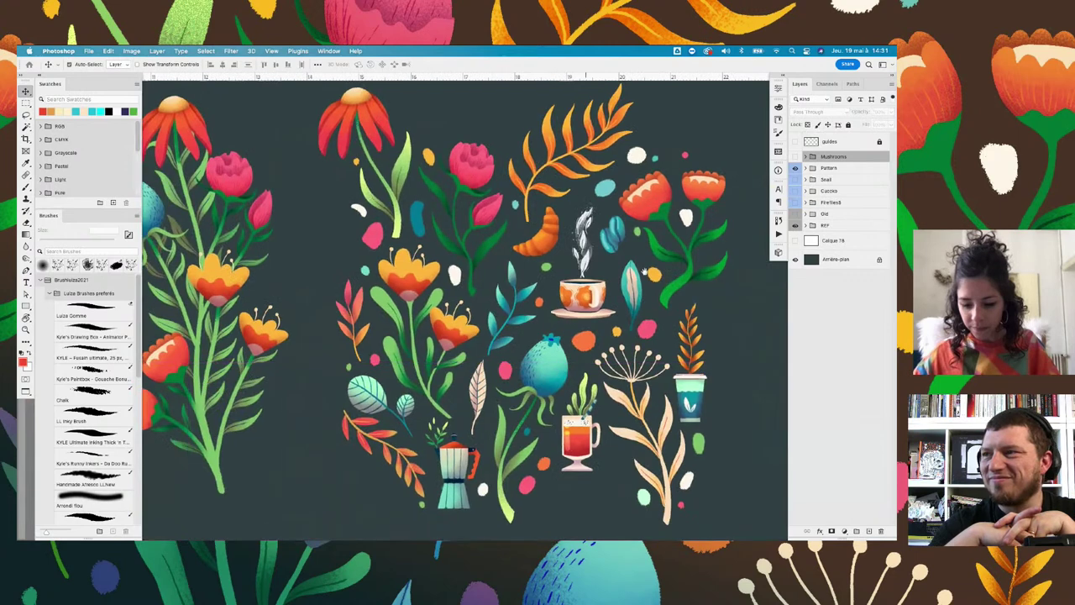
pyautogui.scroll(-1, 616, 225)
pyautogui.click(805, 169)
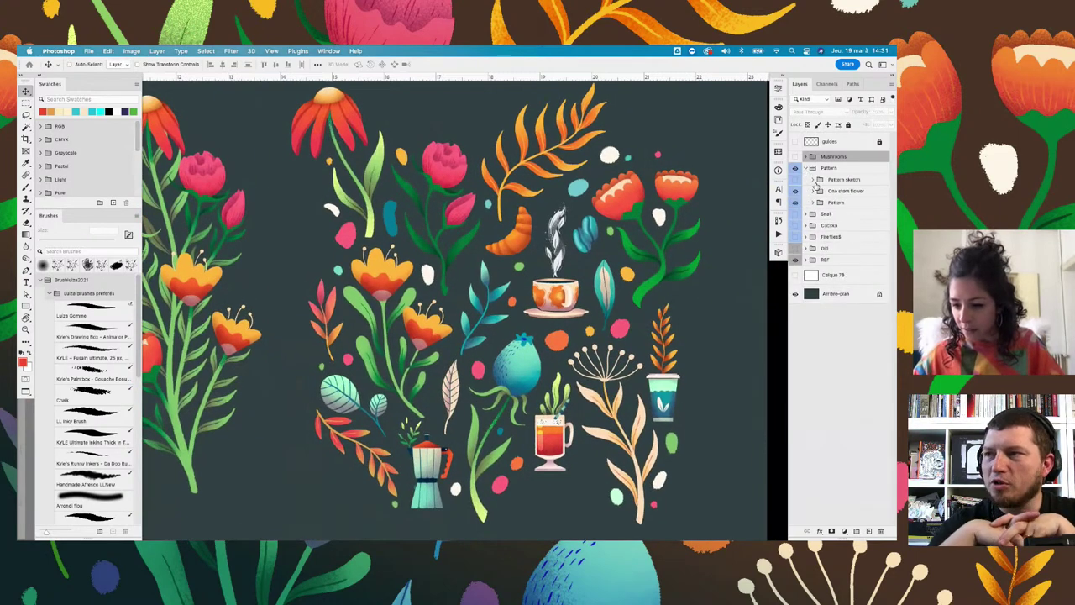
pyautogui.click(814, 193)
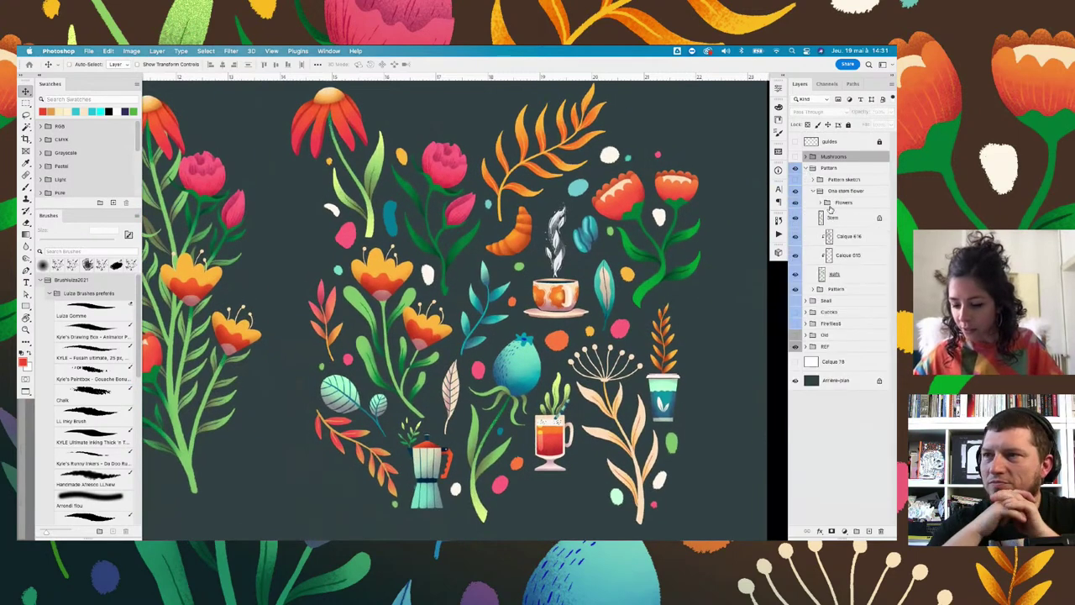
pyautogui.click(795, 204)
pyautogui.click(796, 203)
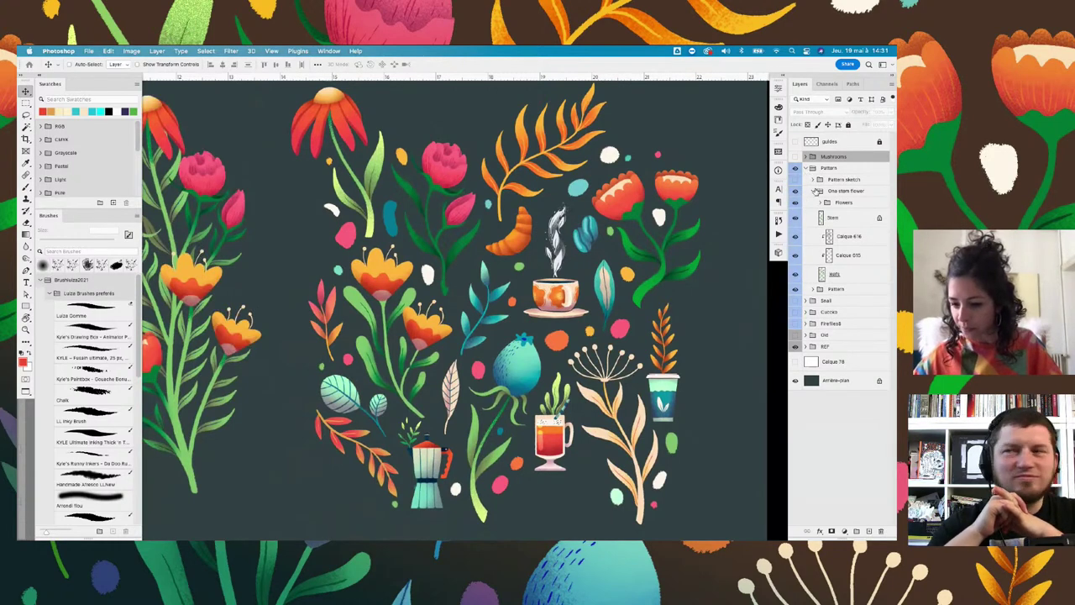
pyautogui.click(815, 191)
# Expand the inner Pattern group, flash Blue Leaf and Blue Flower, then select and expand Blue Flower
pyautogui.click(817, 202)
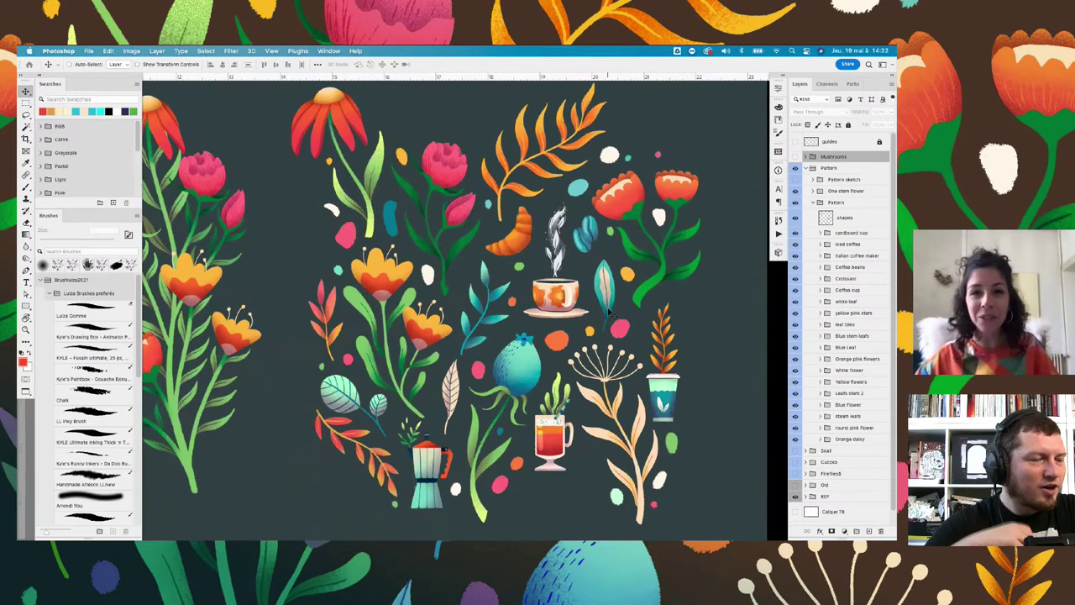
pyautogui.click(797, 348)
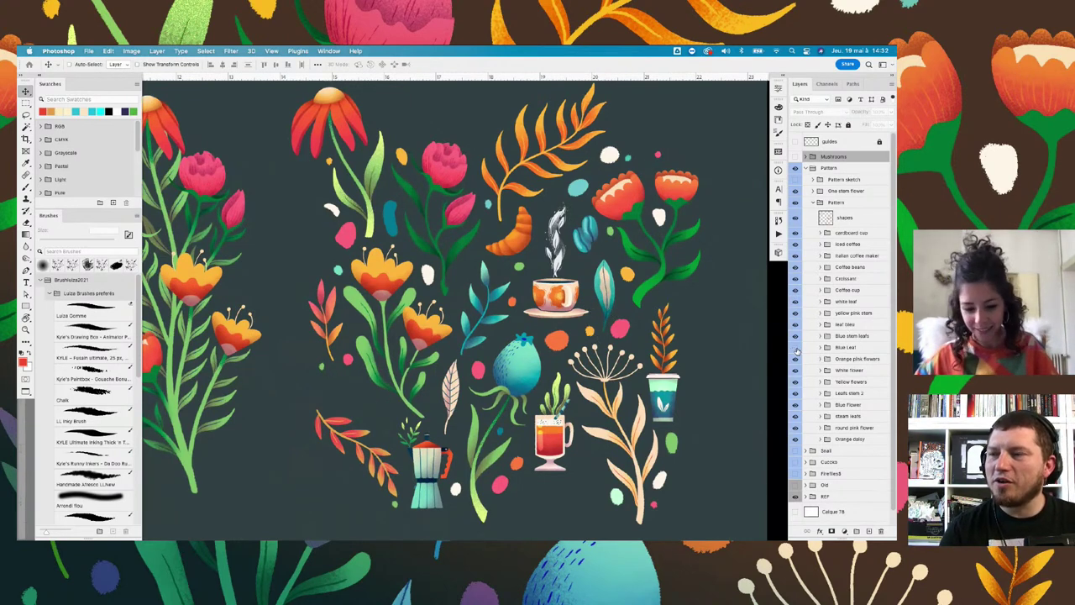
pyautogui.click(797, 347)
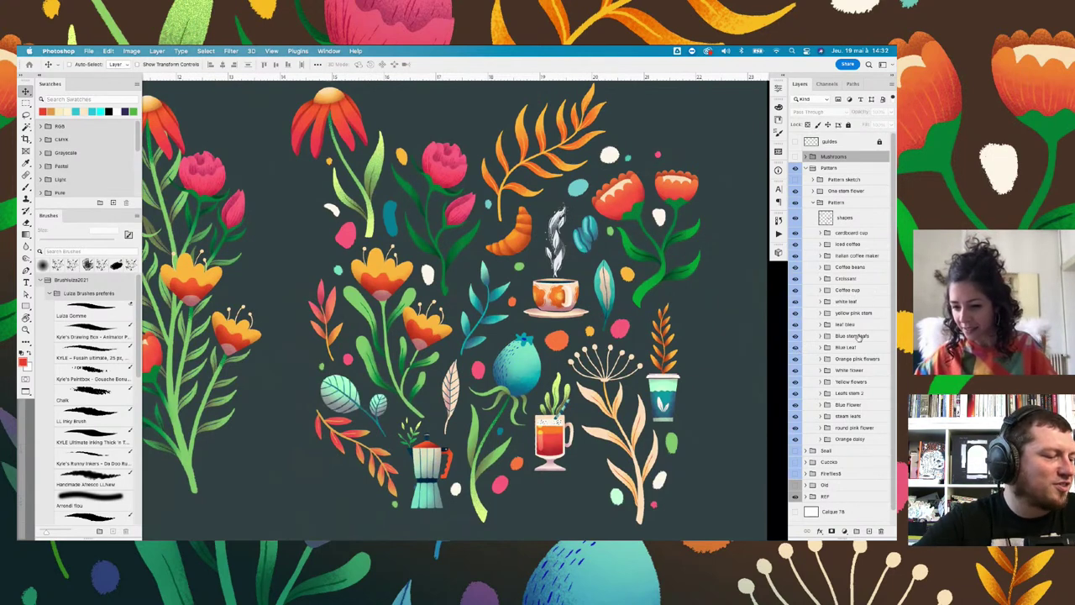
pyautogui.click(795, 405)
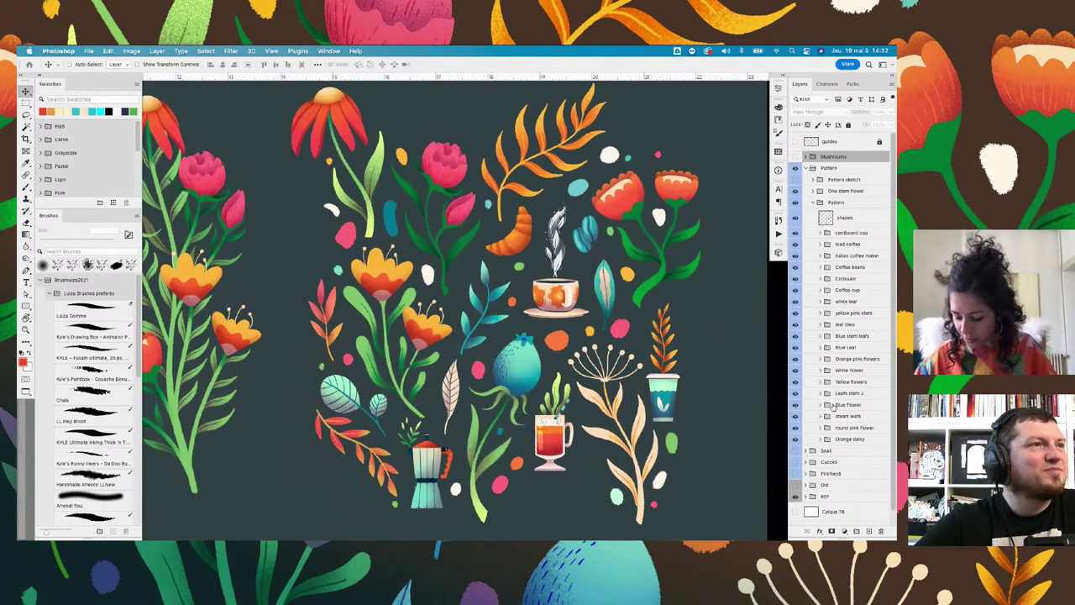
pyautogui.click(833, 405)
pyautogui.scroll(-1, 821, 400)
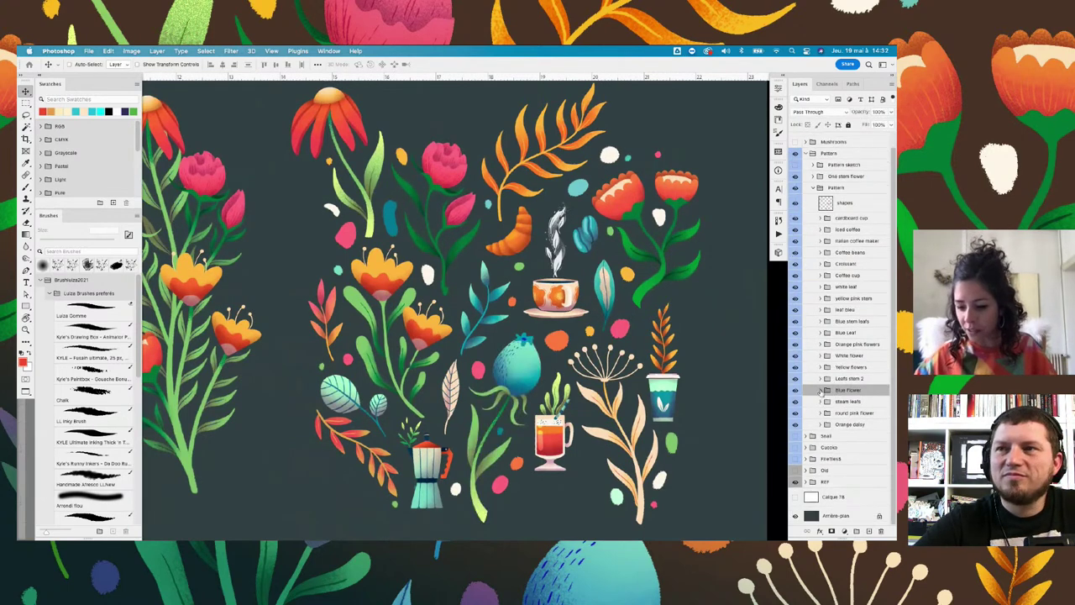
pyautogui.click(820, 391)
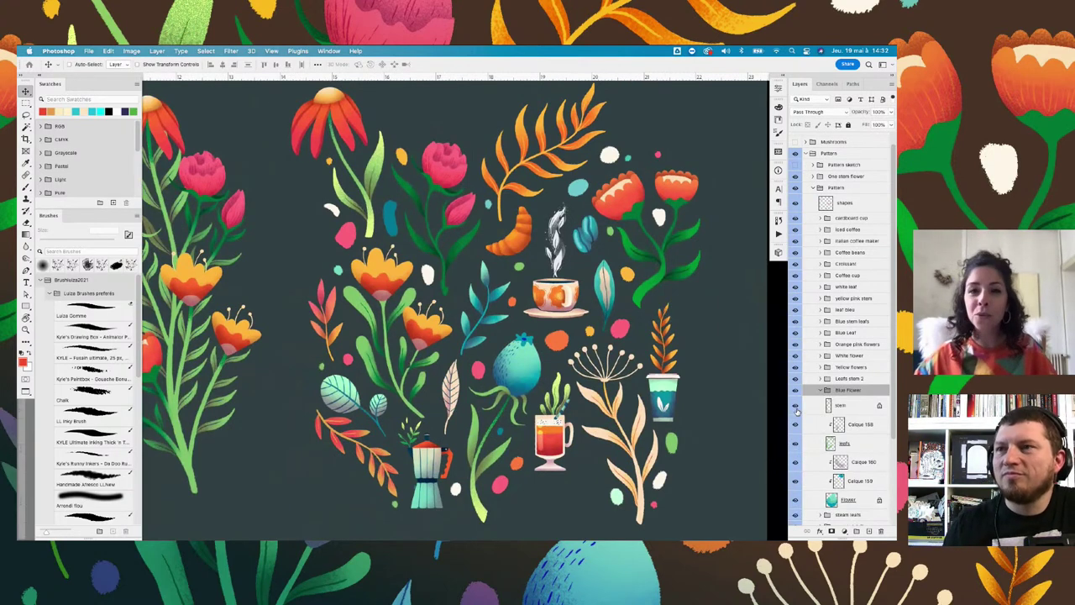
# Enlarge and reposition the black-line floral pattern screenshot in Preview, then close it
pyautogui.press('Tab')
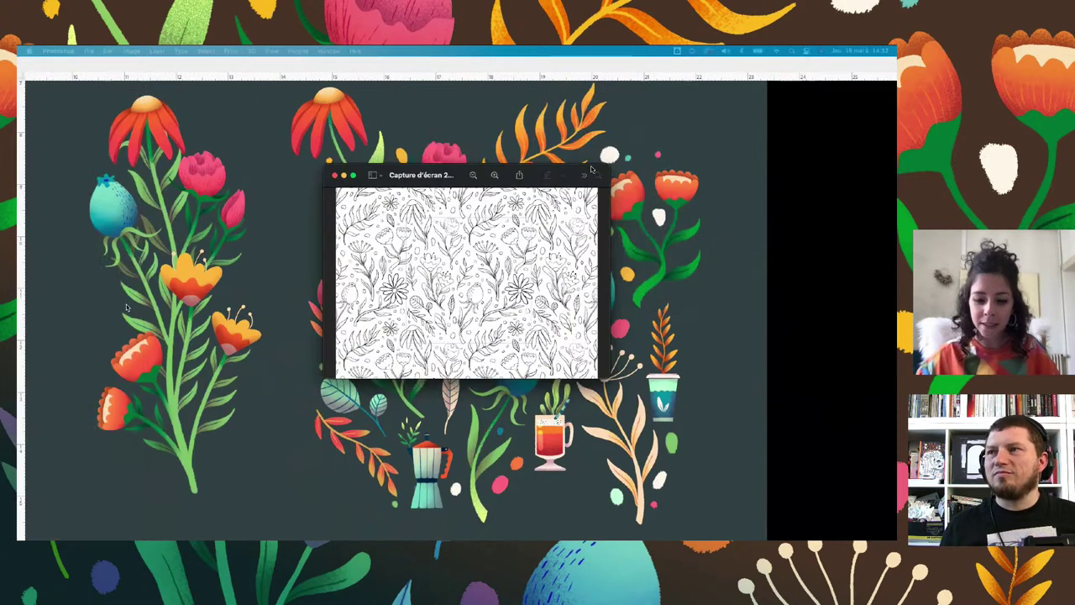
pyautogui.moveTo(583, 376); pyautogui.dragTo(857, 511)
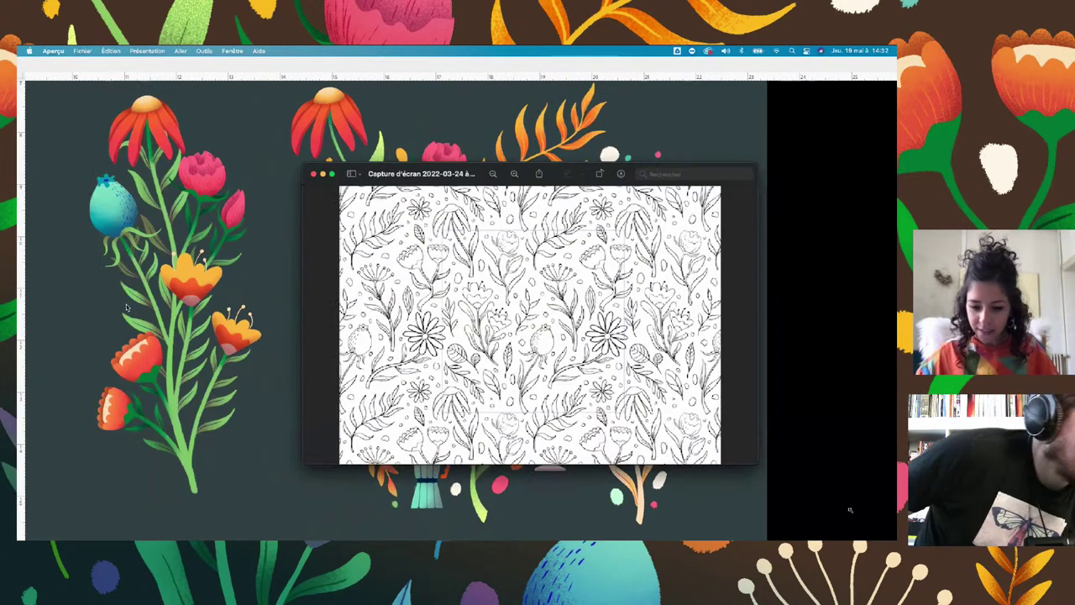
pyautogui.moveTo(333, 173); pyautogui.dragTo(240, 137)
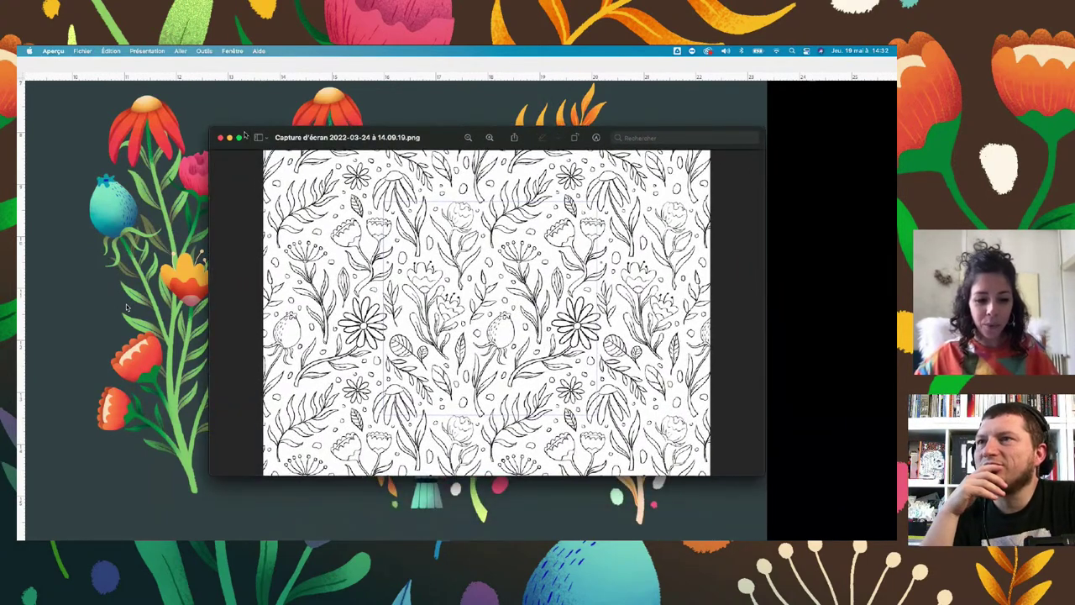
pyautogui.press('super+q')
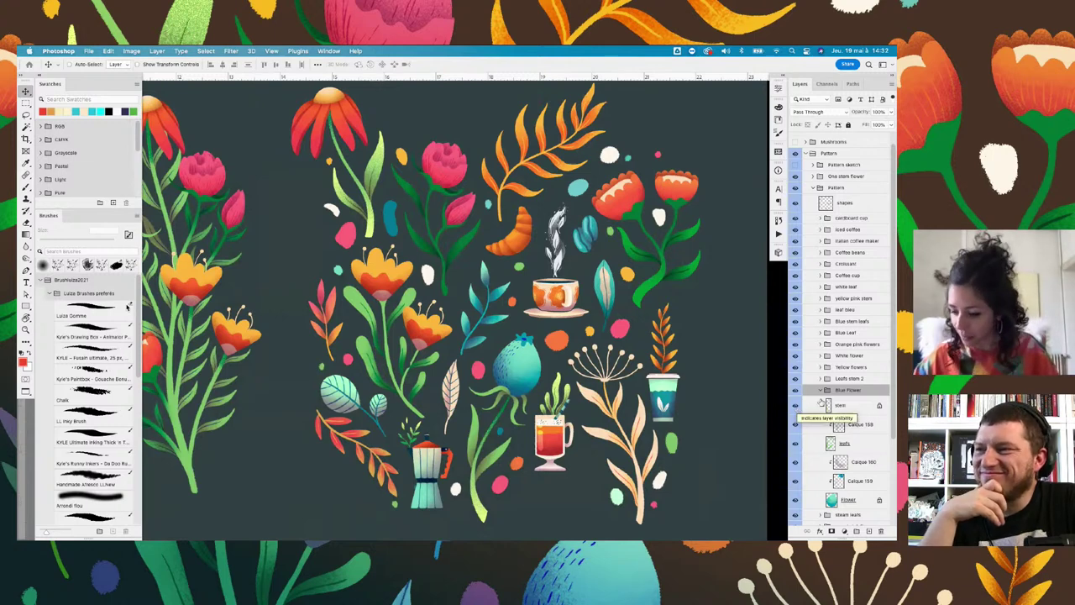
# Collapse Blue Flower, select the cardboard cup group, and toggle full-screen view on and off
pyautogui.click(821, 391)
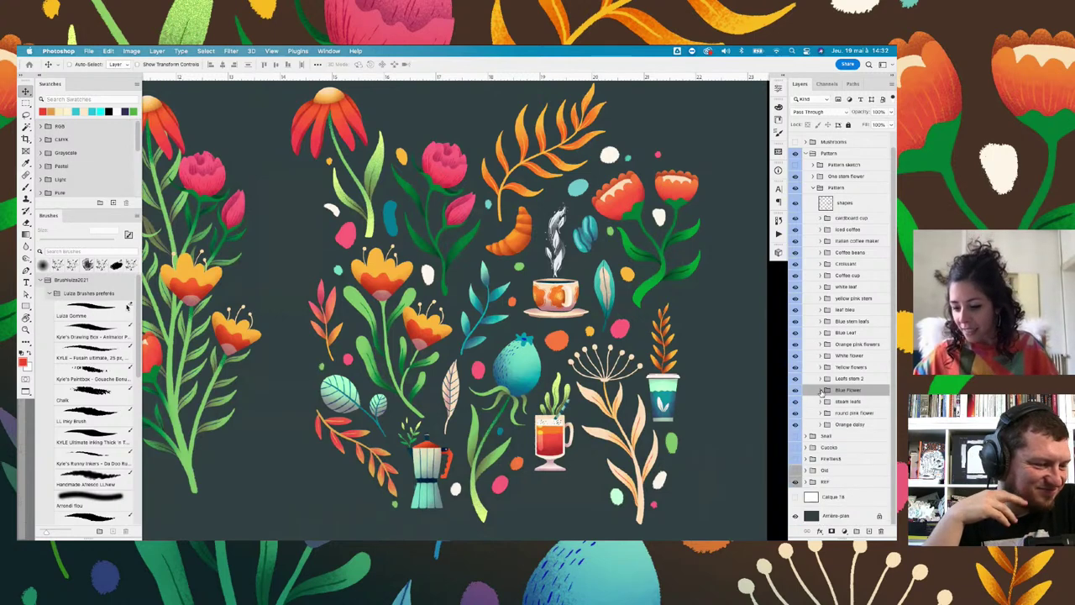
pyautogui.click(855, 218)
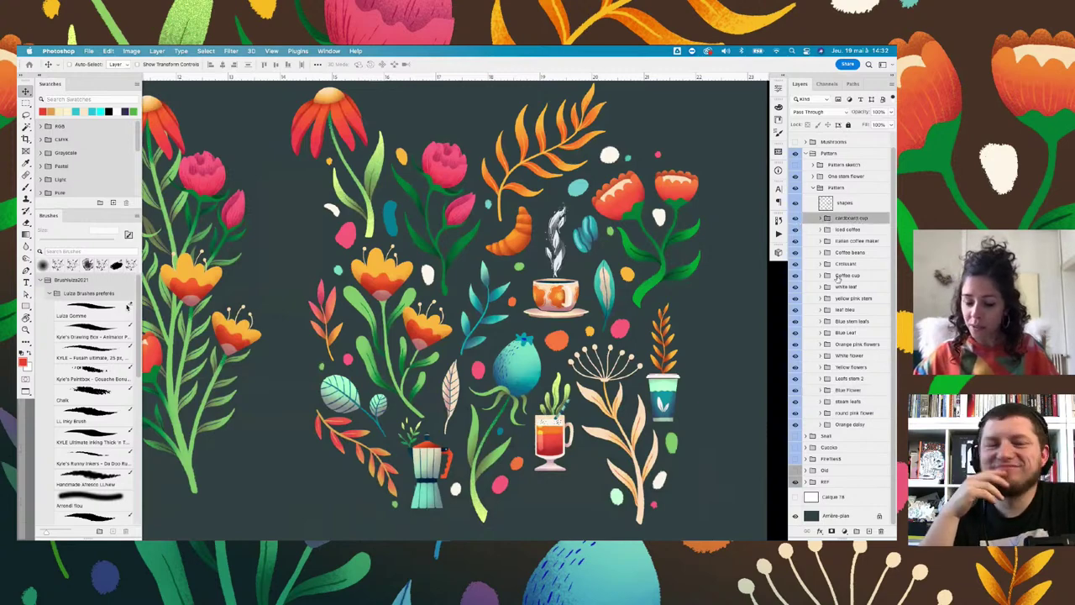
pyautogui.press('f')
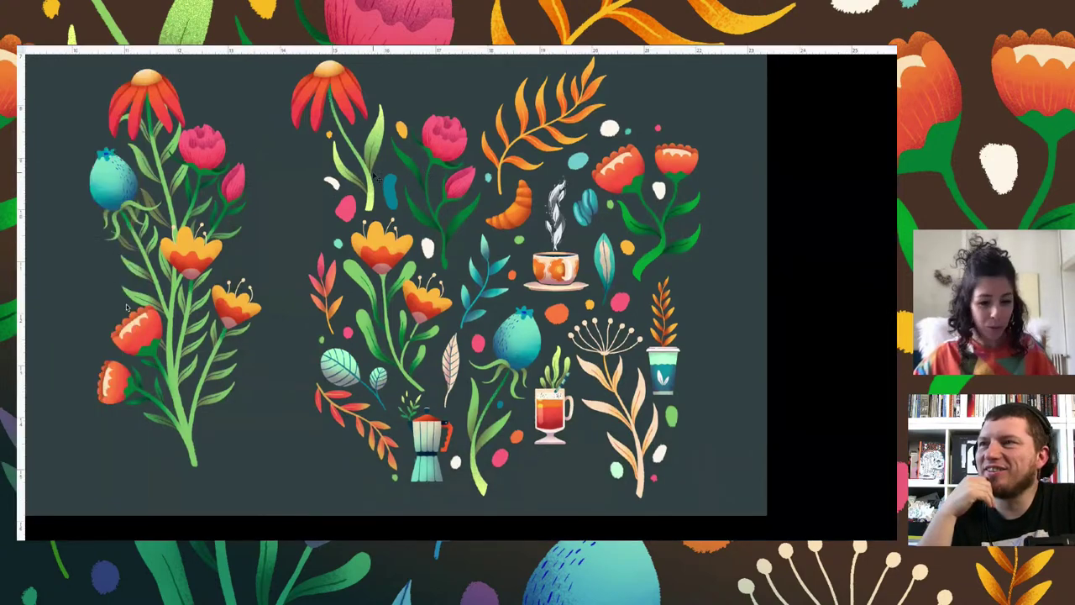
pyautogui.press('f')
# In Adobe_cafe_Pattern.psd, inspect the Coffee cup group inside Groupe 2 copie, then collapse it
pyautogui.click(273, 89)
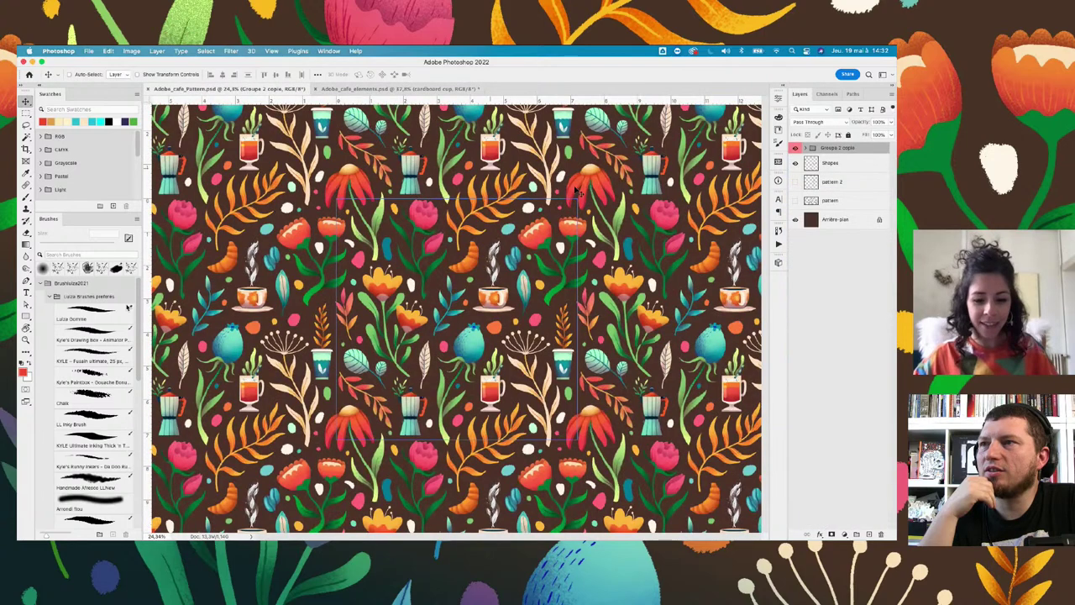
pyautogui.click(805, 149)
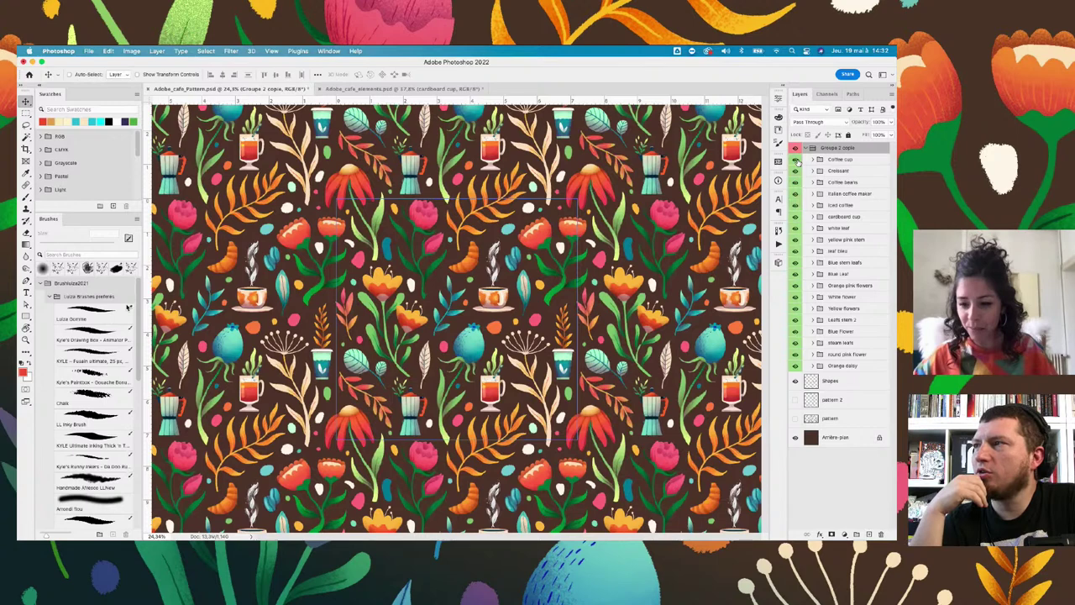
pyautogui.click(795, 158)
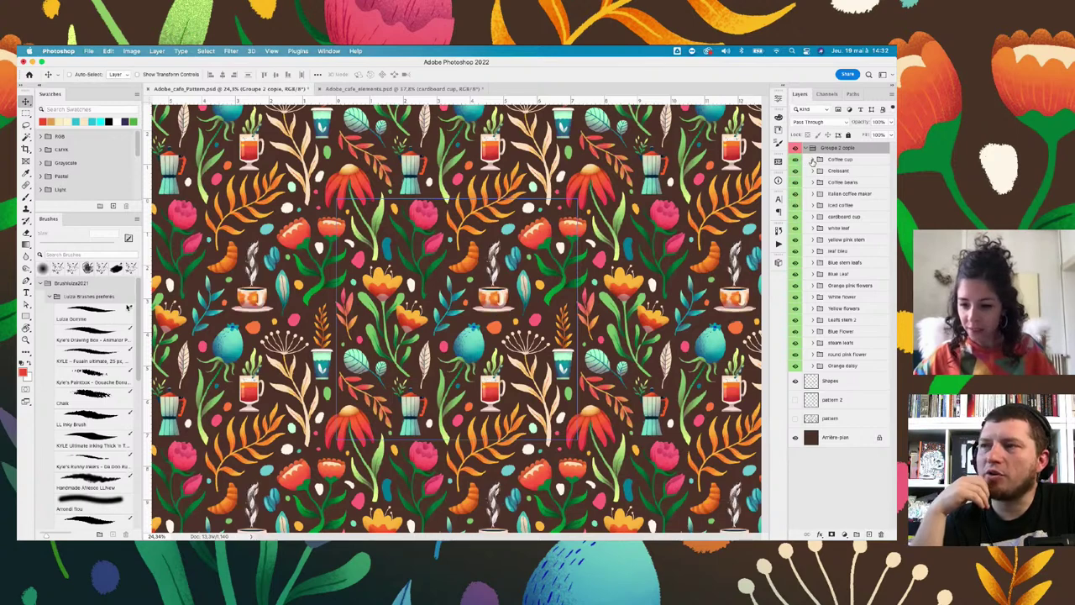
pyautogui.click(813, 160)
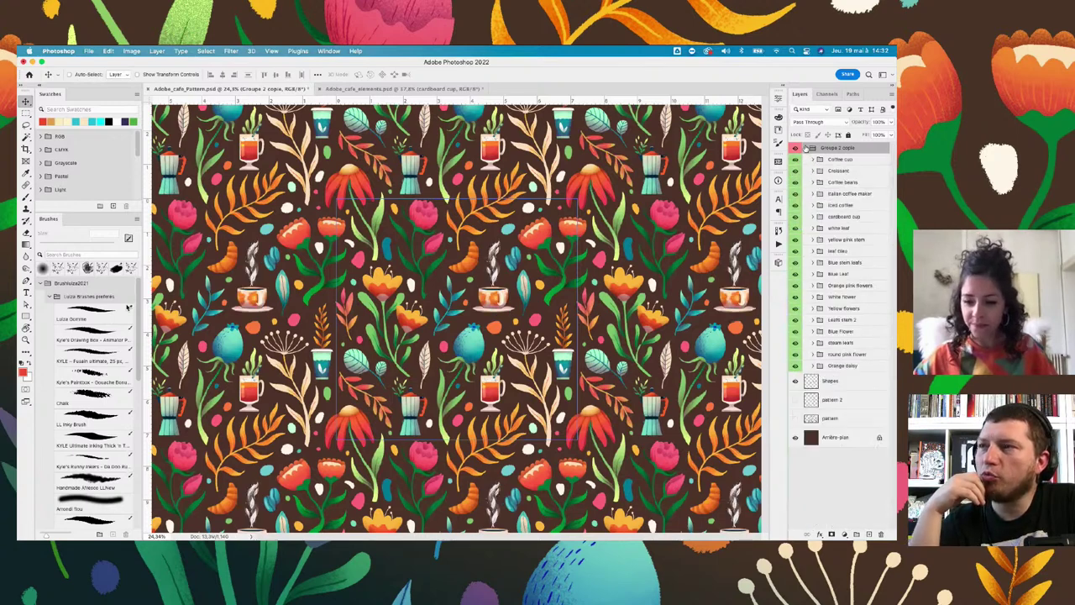
pyautogui.click(805, 148)
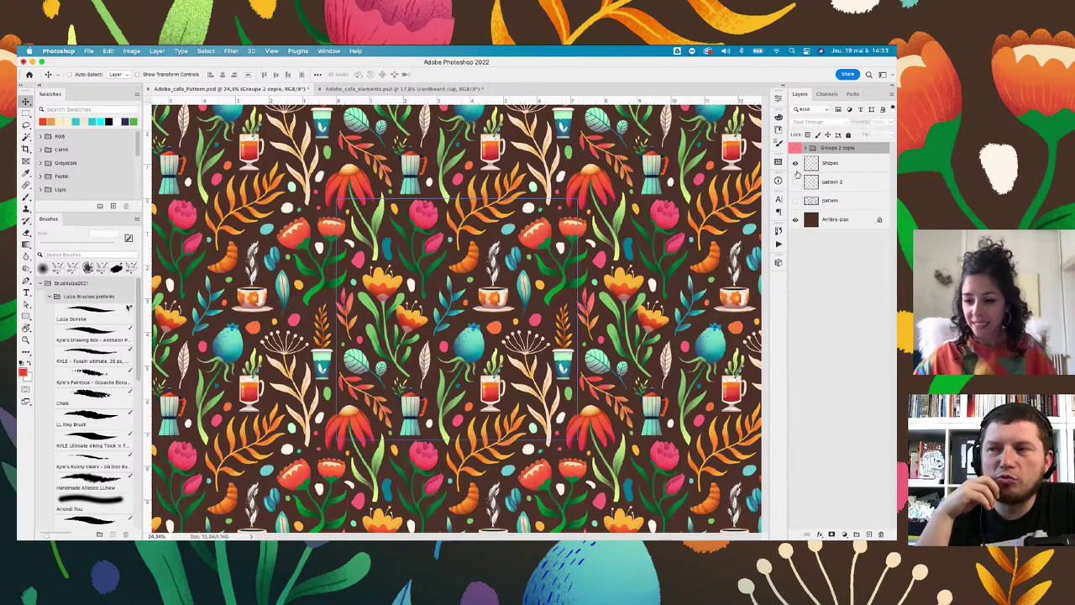
# Hide Groupe 2 copie, Shapes, pattern 2 and pattern, then turn the pattern layer back on
pyautogui.moveTo(796, 147); pyautogui.dragTo(797, 202)
pyautogui.click(797, 202)
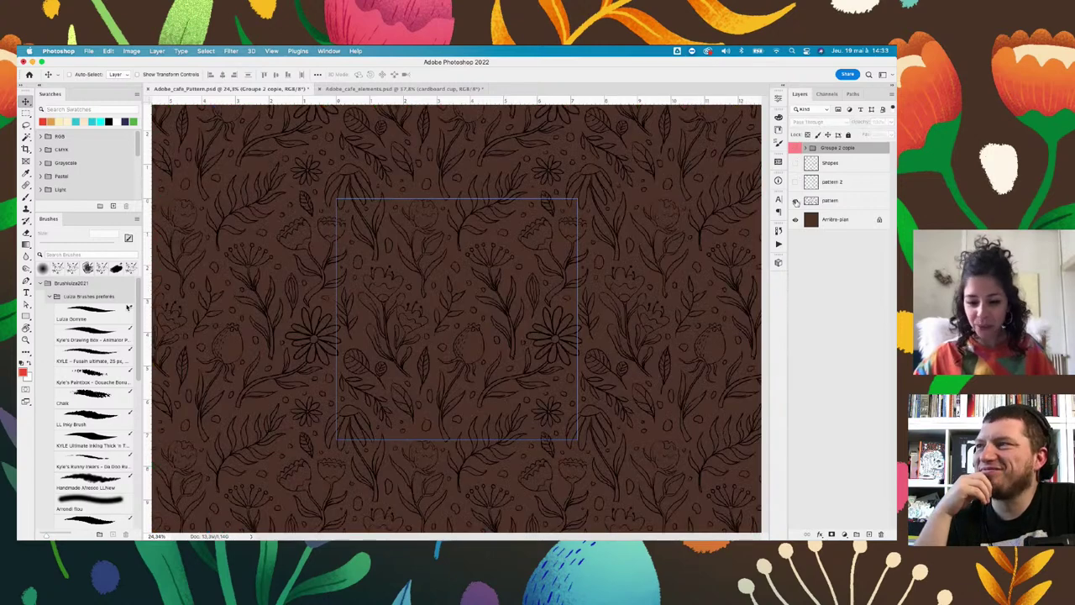
pyautogui.scroll(2, 479, 283)
pyautogui.scroll(2, 494, 283)
pyautogui.scroll(2, 496, 284)
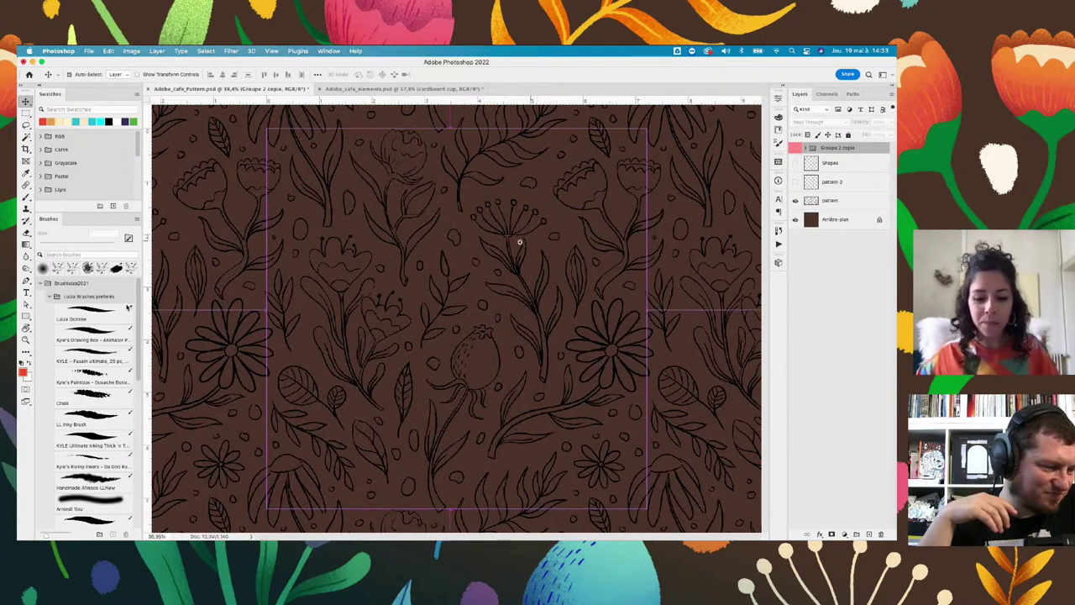
pyautogui.scroll(-1, 516, 242)
pyautogui.scroll(-1, 517, 243)
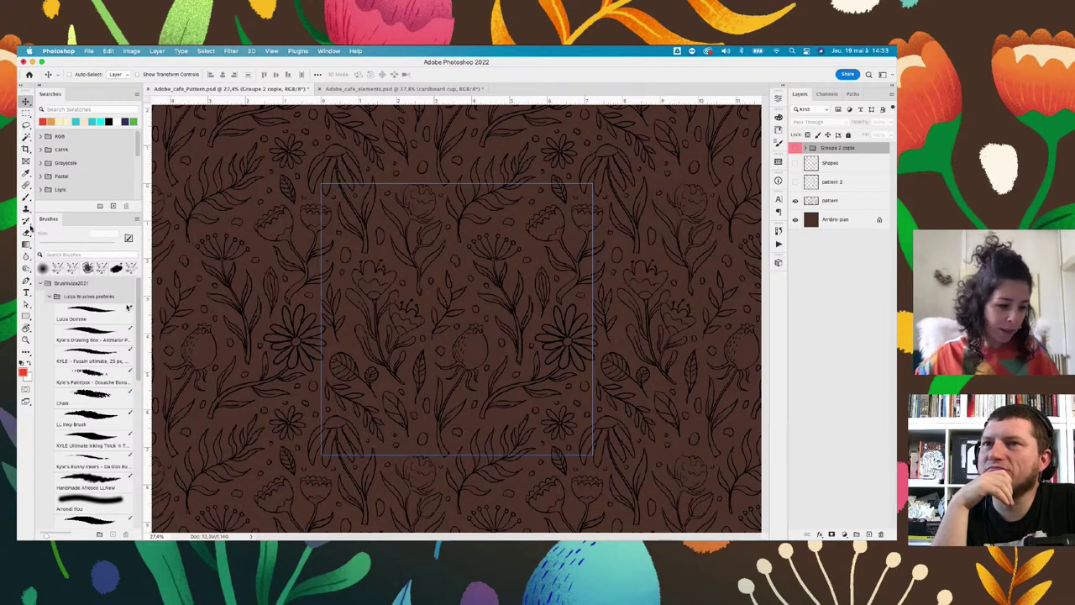
# With the Brush tool, add a new layer above 'pattern' and pick a ~260 px sketch brush preset
pyautogui.click(27, 196)
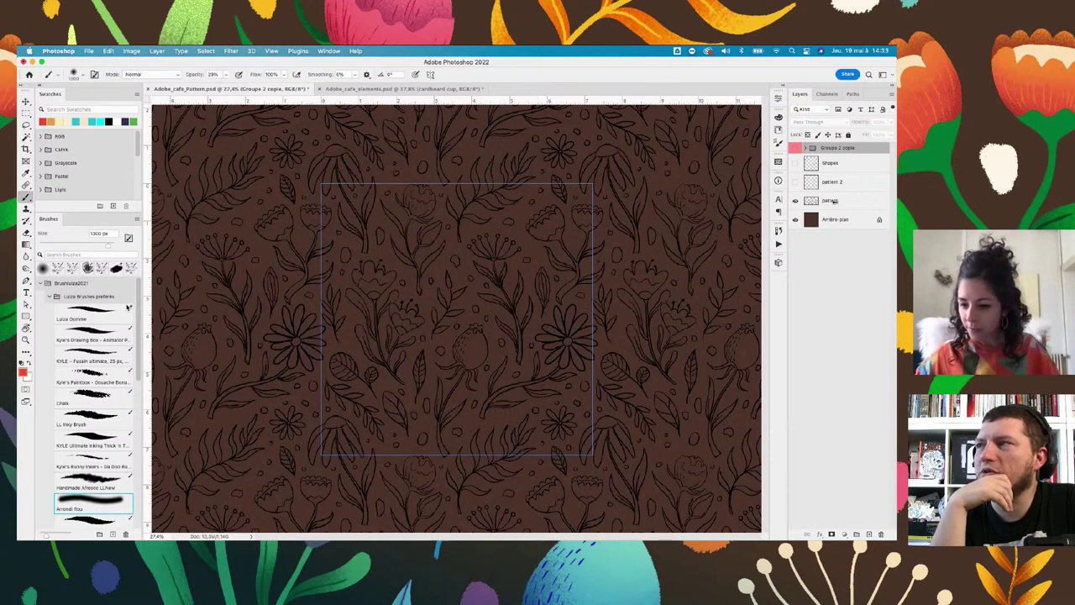
pyautogui.click(835, 201)
pyautogui.click(869, 534)
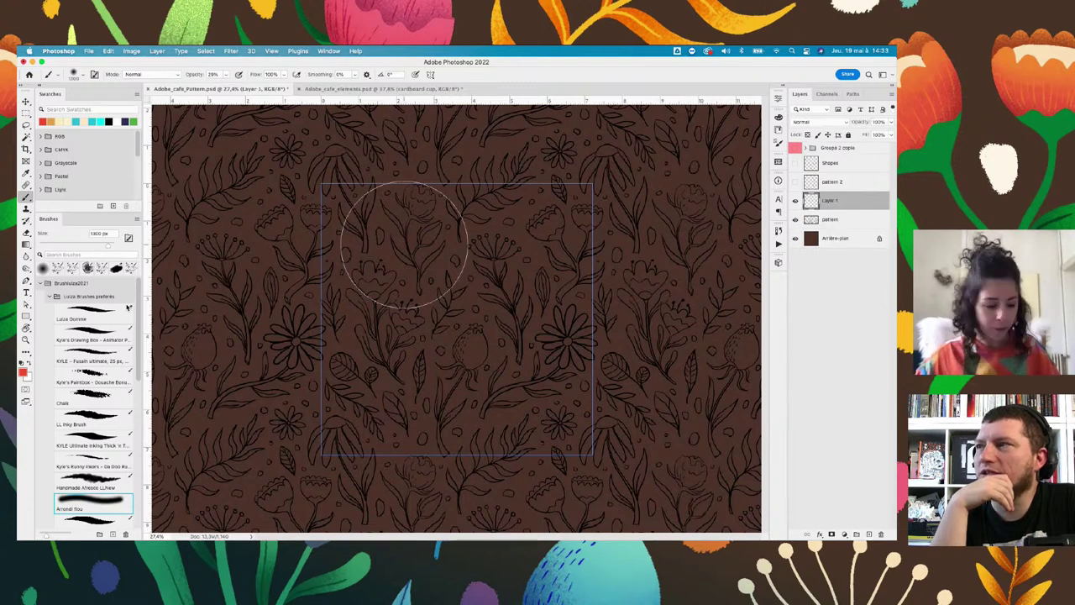
pyautogui.moveTo(404, 243); pyautogui.dragTo(351, 254)
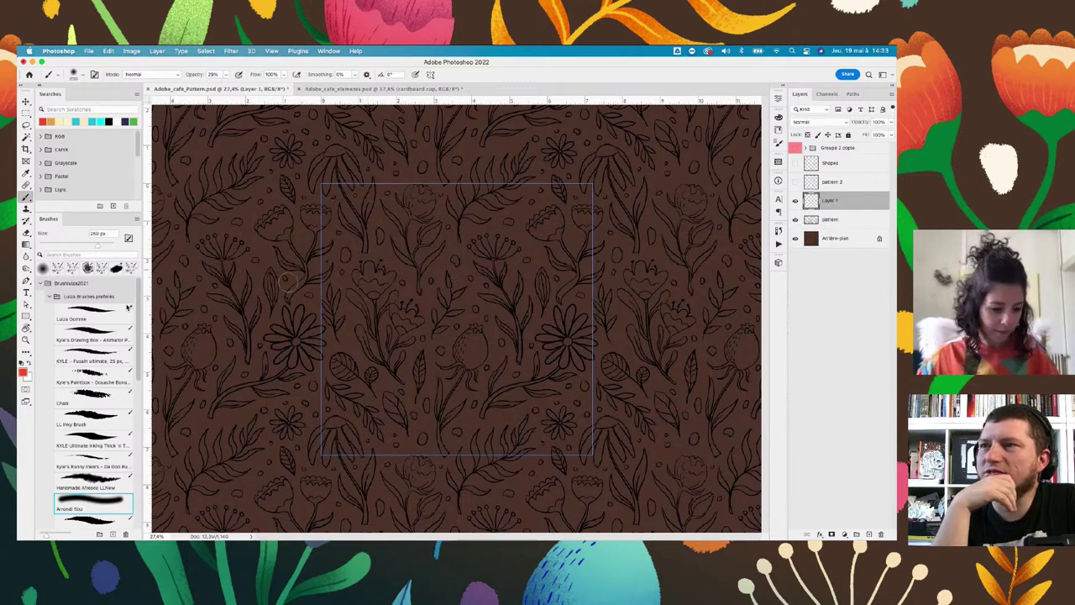
pyautogui.click(94, 339)
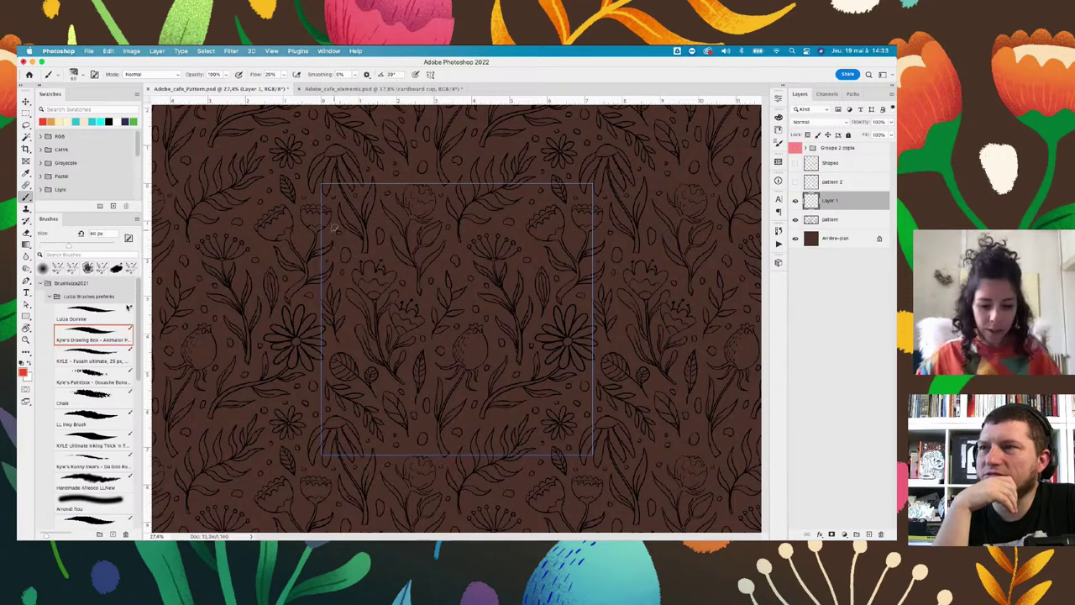
# Paint red diagonal and curved test strokes near the top of the tile
pyautogui.moveTo(334, 229); pyautogui.dragTo(370, 269)
pyautogui.click(389, 218)
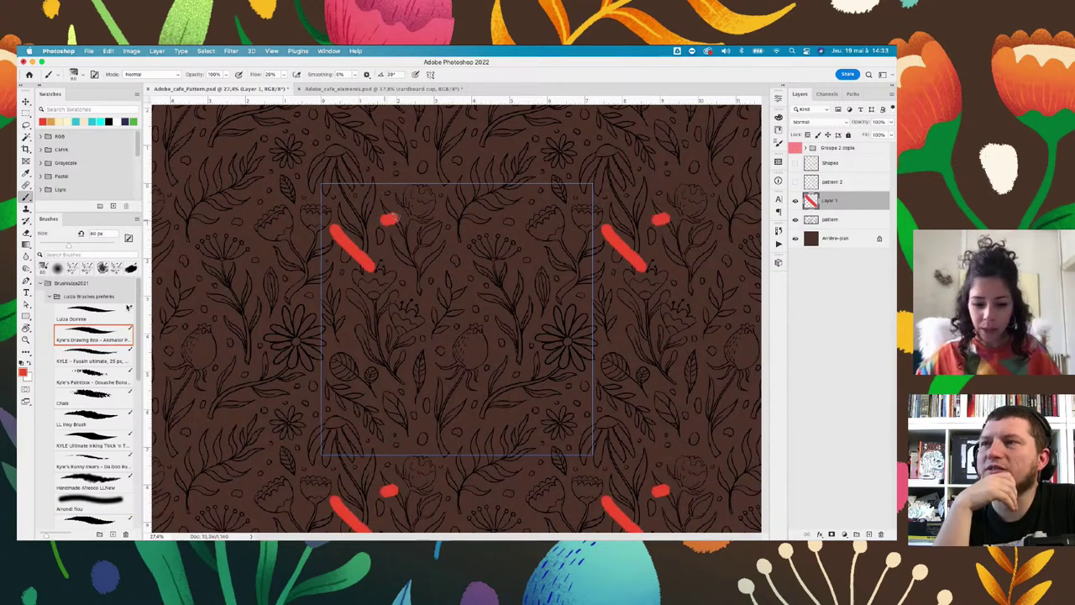
pyautogui.moveTo(391, 218)
pyautogui.mouseDown()
pyautogui.moveTo(442, 212)
pyautogui.moveTo(452, 262)
pyautogui.mouseUp()
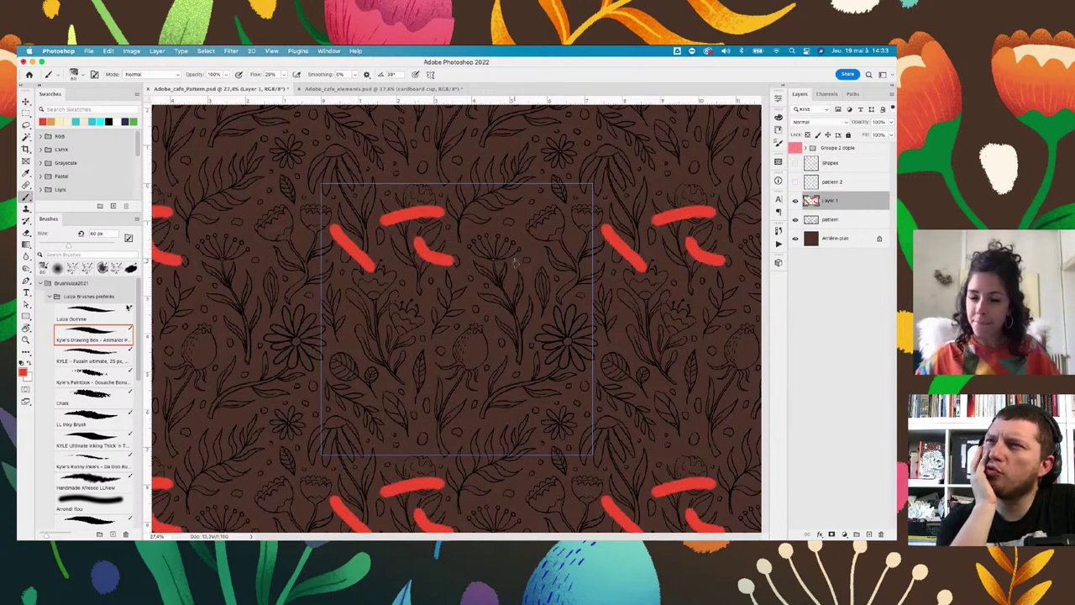
pyautogui.click(274, 51)
pyautogui.moveTo(283, 214)
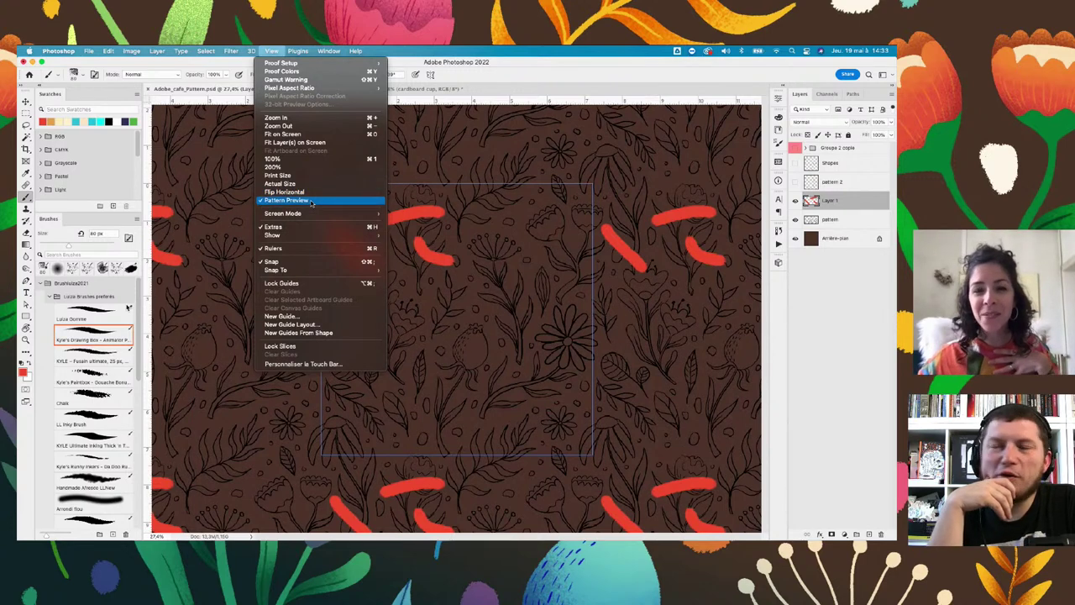
pyautogui.click(311, 201)
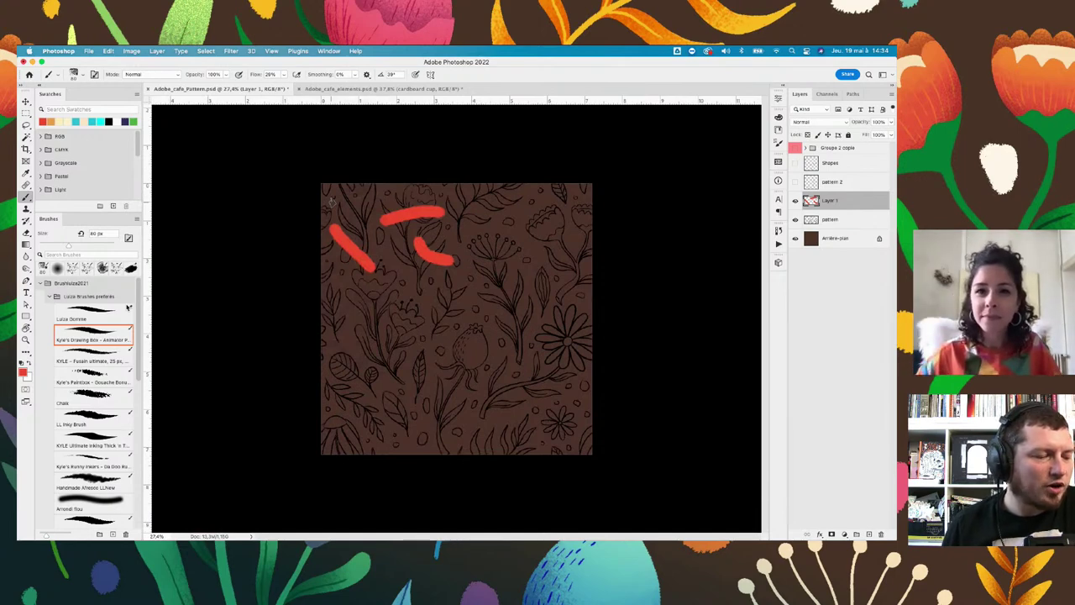
pyautogui.rightClick(351, 252)
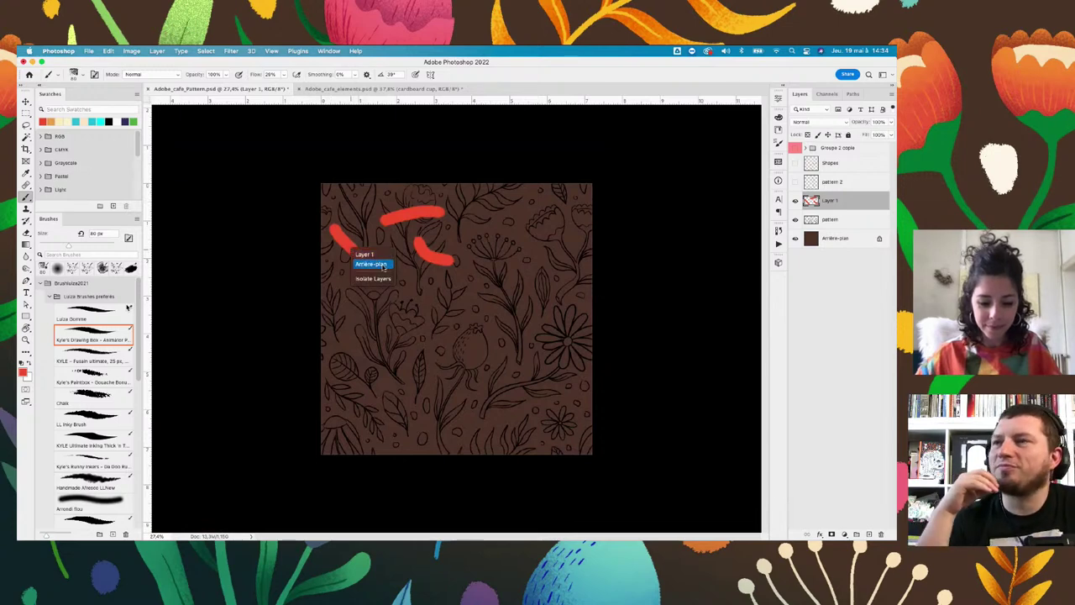
pyautogui.click(359, 208)
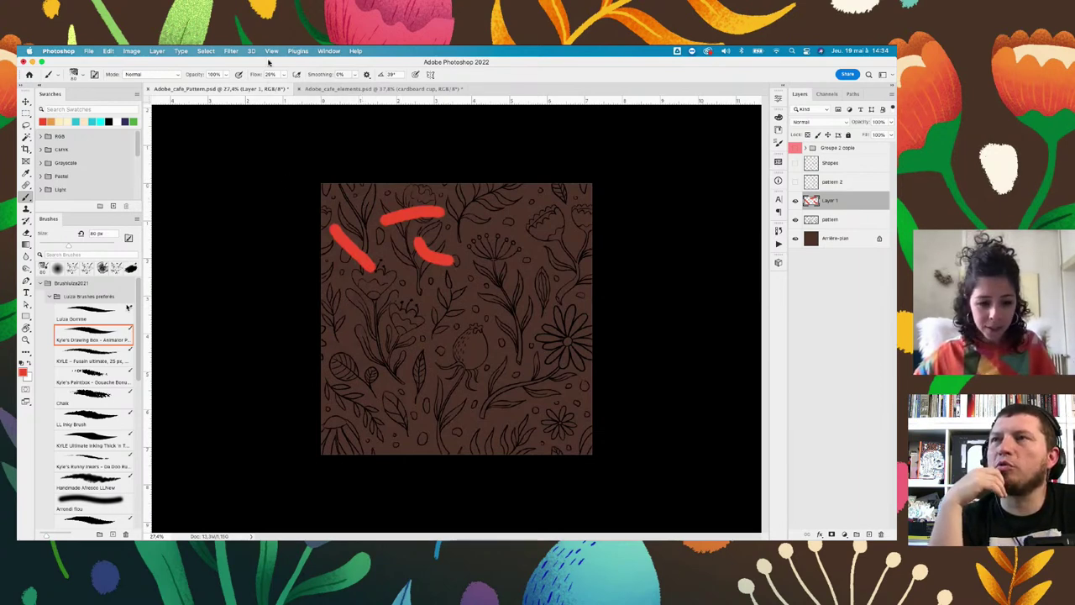
pyautogui.click(297, 51)
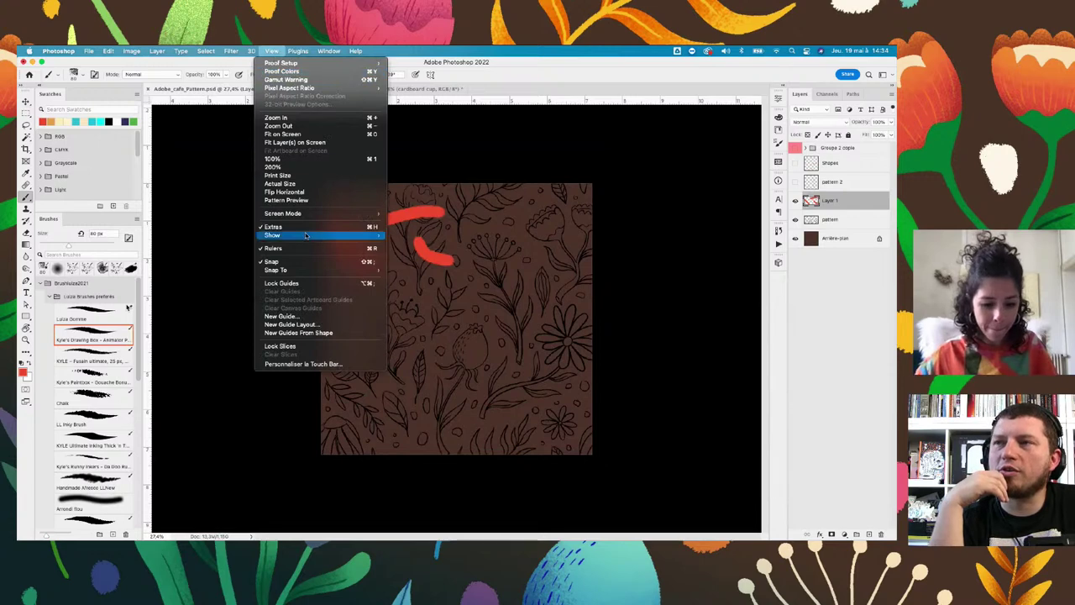
pyautogui.moveTo(271, 50)
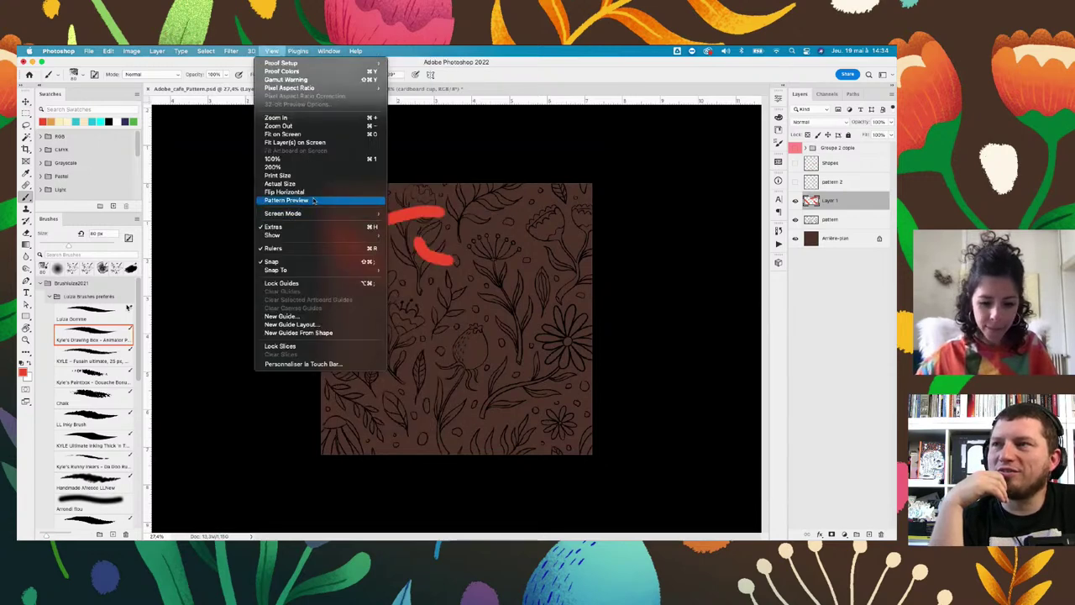
pyautogui.click(311, 199)
# Test the tiling by moving and adding red strokes, then delete Layer 1 via the trash icon
pyautogui.click(481, 235)
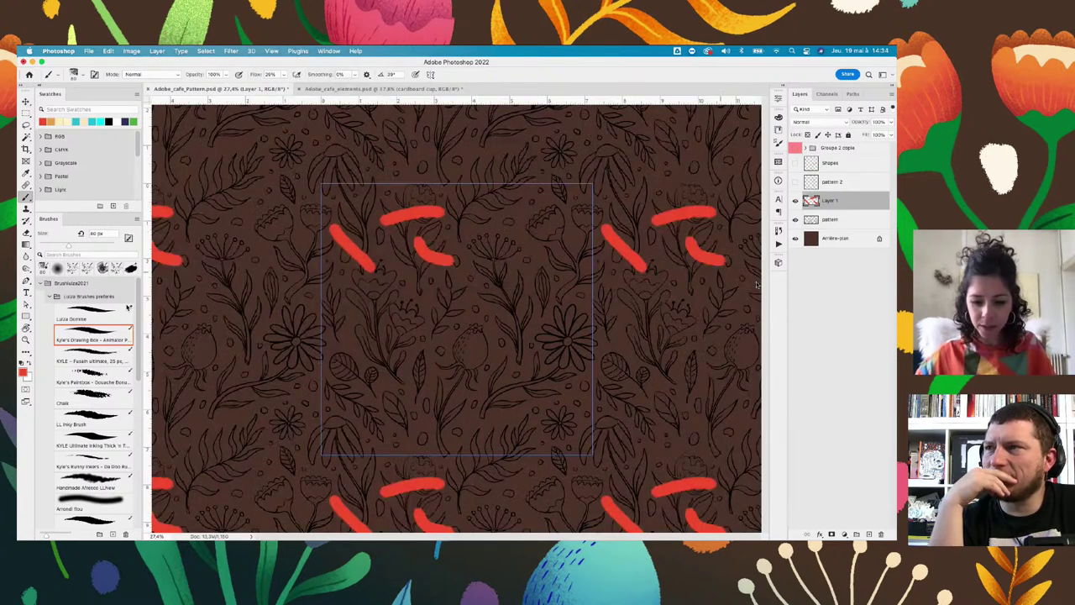
pyautogui.press('v')
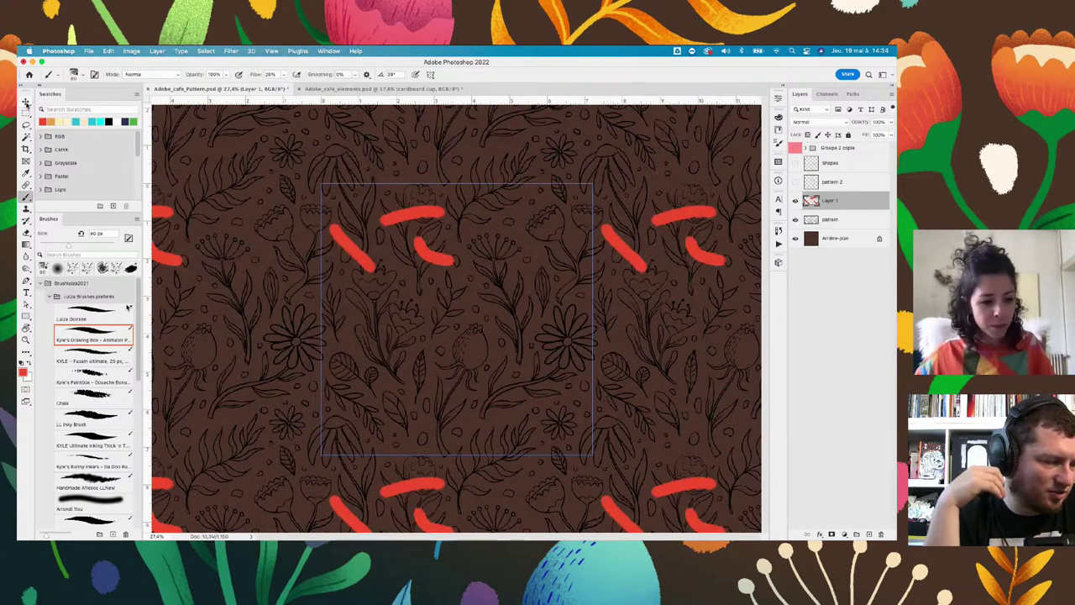
pyautogui.moveTo(478, 281)
pyautogui.mouseDown()
pyautogui.moveTo(514, 231)
pyautogui.moveTo(431, 252)
pyautogui.mouseUp()
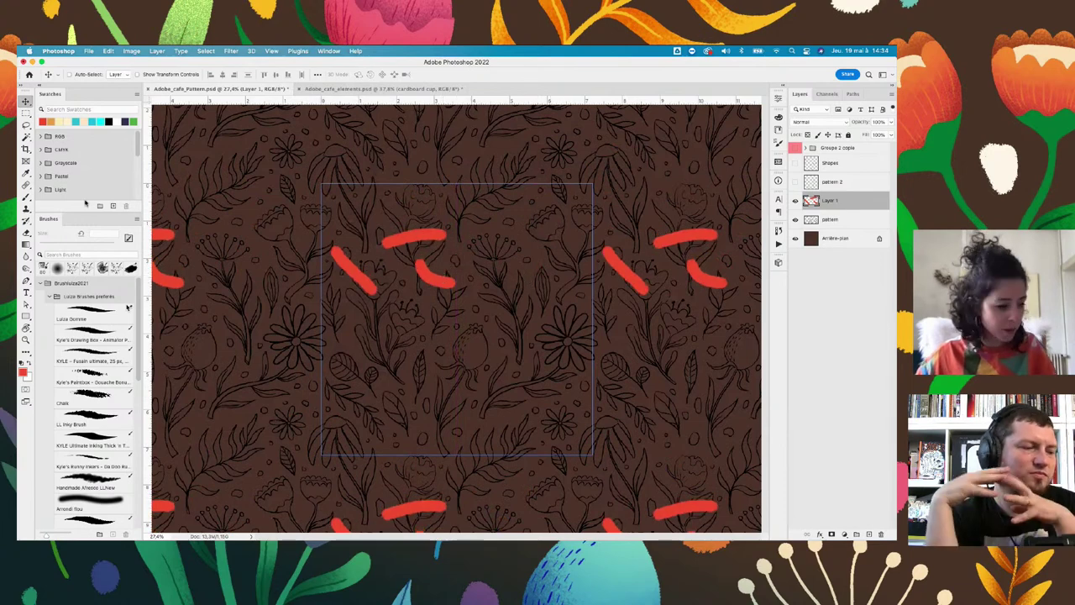
pyautogui.press('b')
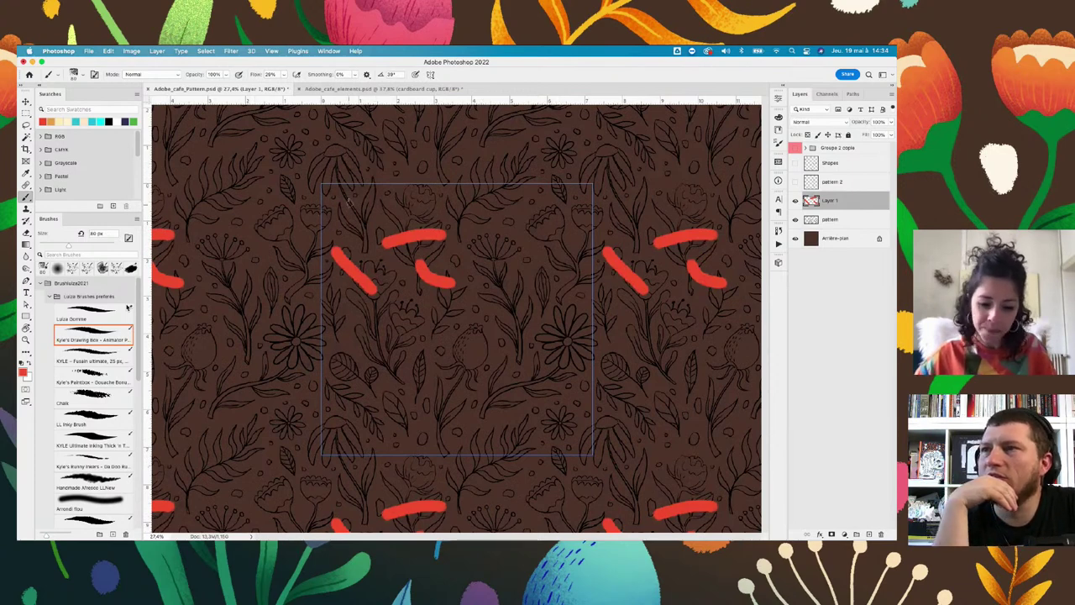
pyautogui.moveTo(349, 201)
pyautogui.mouseDown()
pyautogui.moveTo(377, 185)
pyautogui.moveTo(391, 141)
pyautogui.mouseUp()
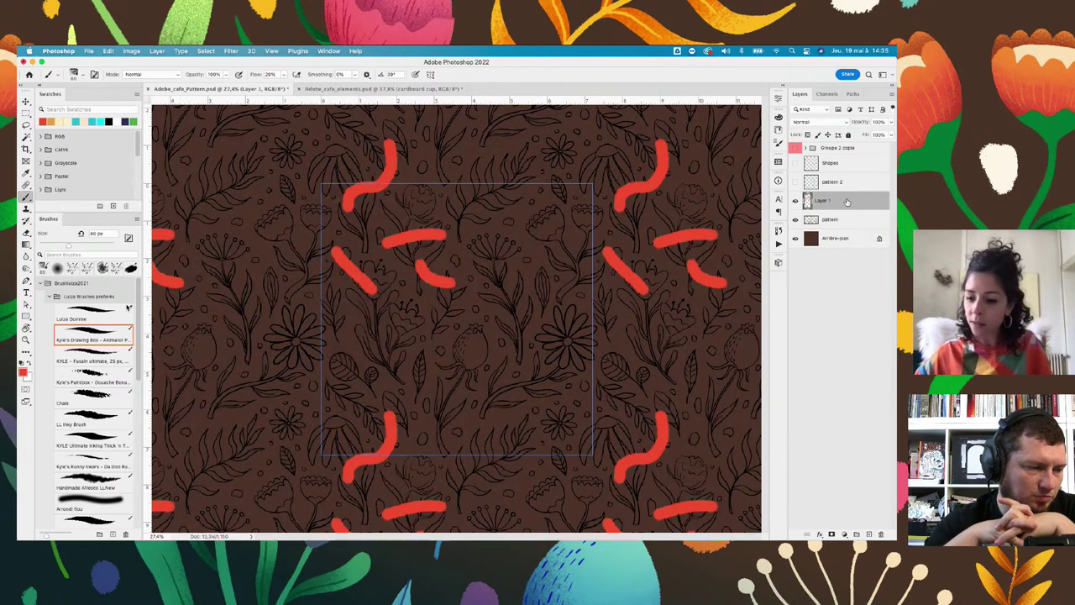
pyautogui.moveTo(828, 200)
pyautogui.mouseDown()
pyautogui.moveTo(866, 507)
pyautogui.moveTo(883, 533)
pyautogui.mouseUp()
pyautogui.click(26, 100)
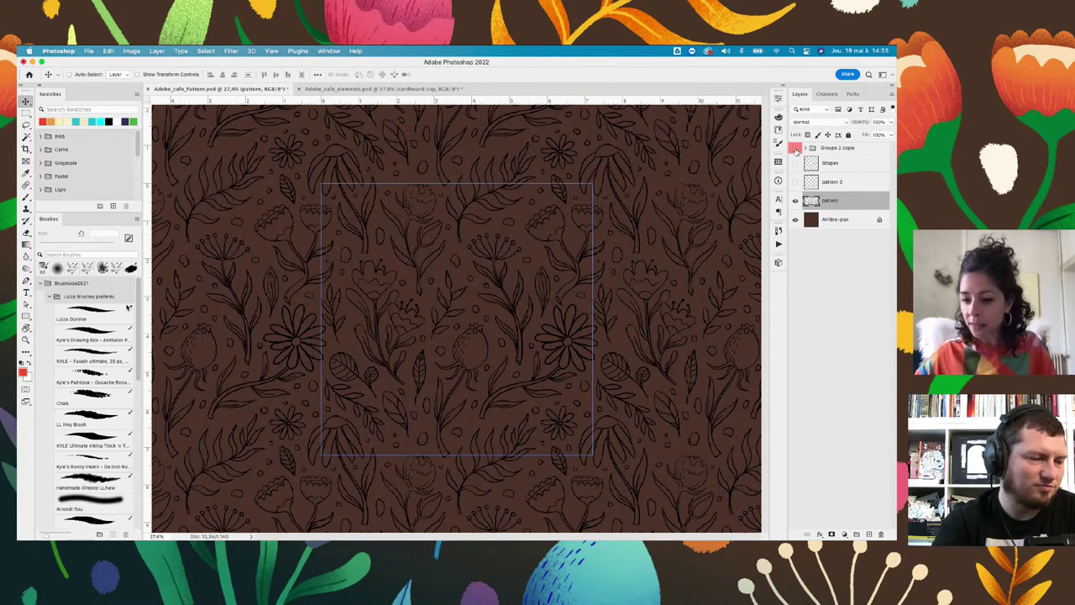
# Show Groupe 2 copie, hide the brown pattern layer, and select the Orange pink flowers group
pyautogui.click(795, 148)
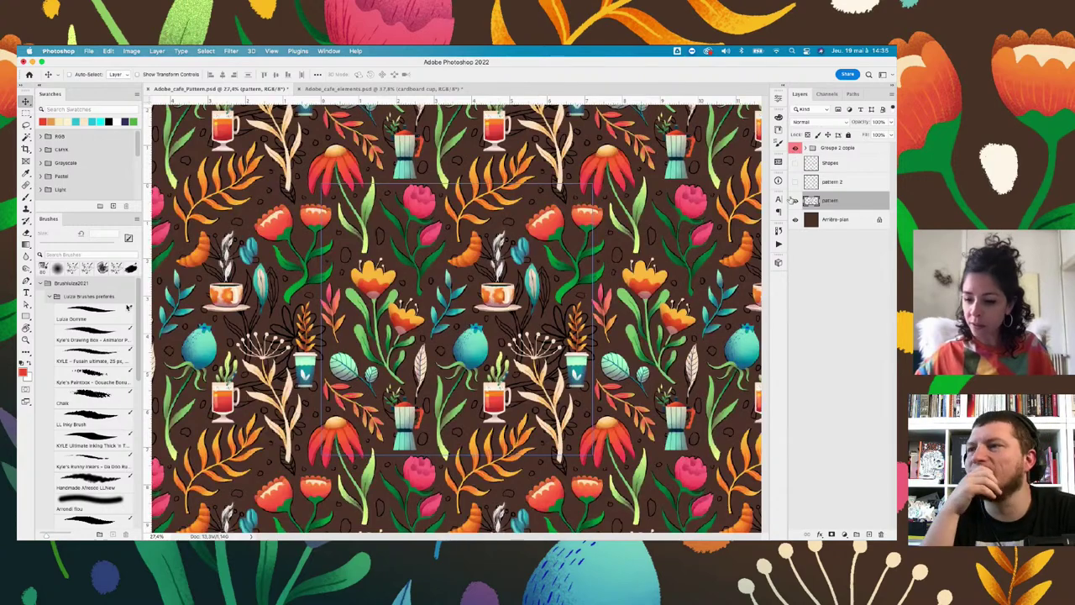
pyautogui.click(795, 199)
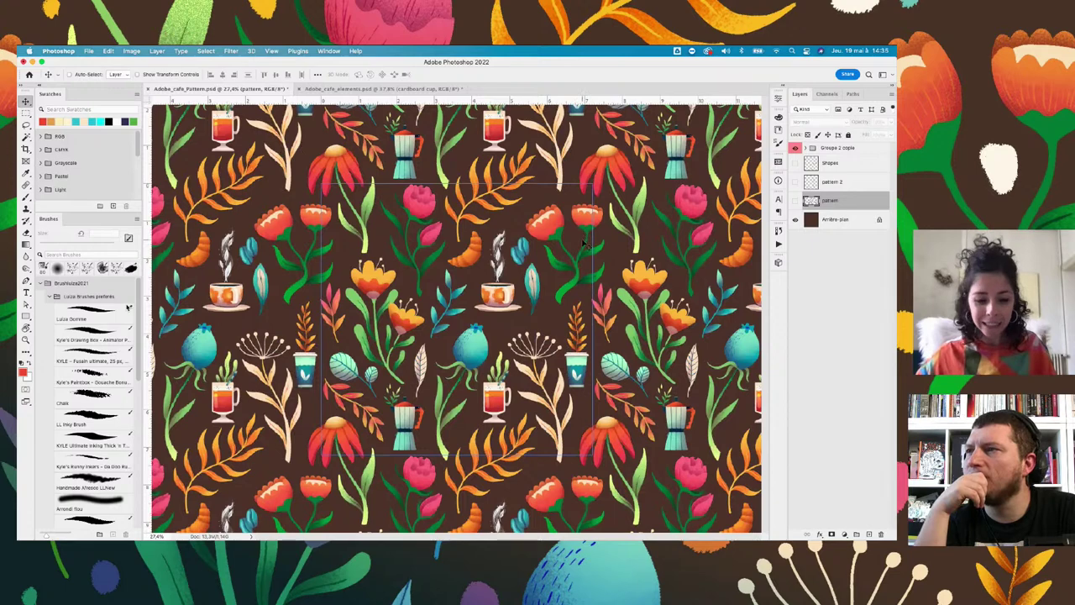
pyautogui.click(810, 148)
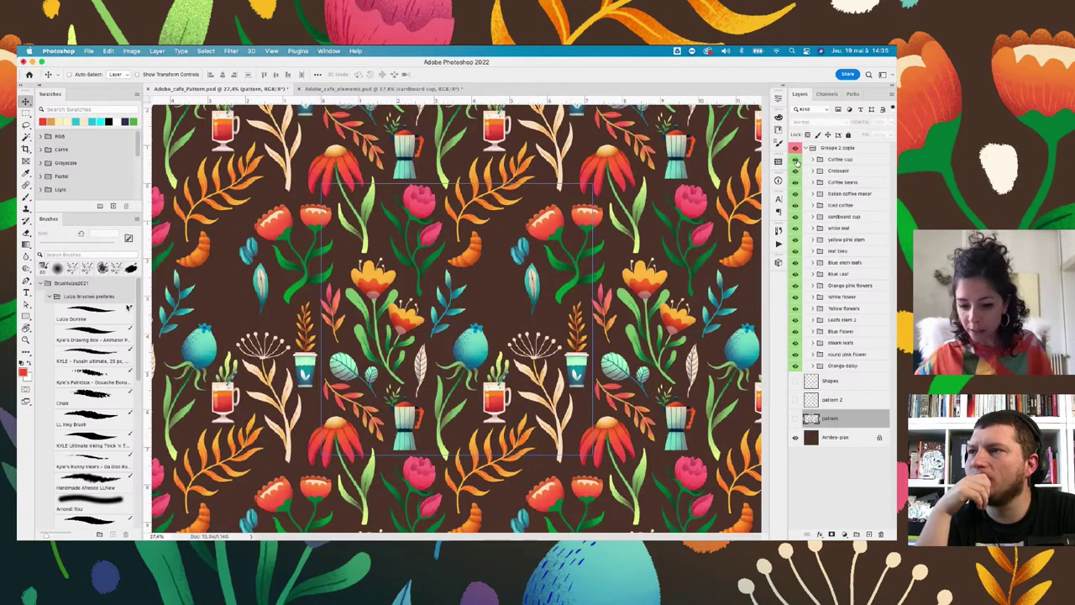
pyautogui.click(366, 277)
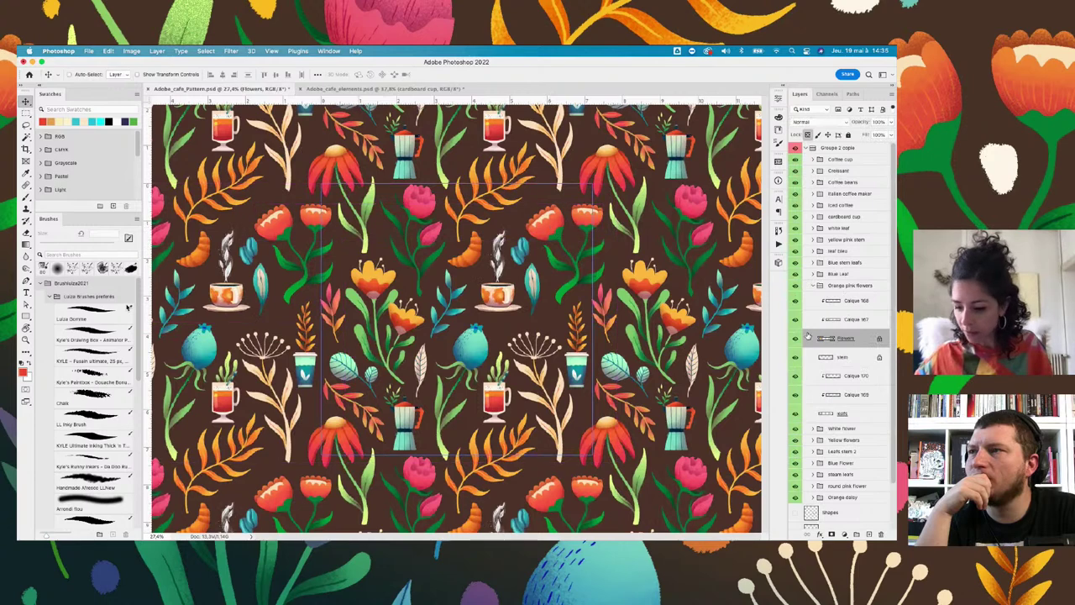
pyautogui.click(815, 286)
# Try nudging and shrinking the orange-pink flowers, then undo and cancel the transform
pyautogui.moveTo(548, 225)
pyautogui.mouseDown()
pyautogui.moveTo(571, 225)
pyautogui.moveTo(548, 225)
pyautogui.mouseUp()
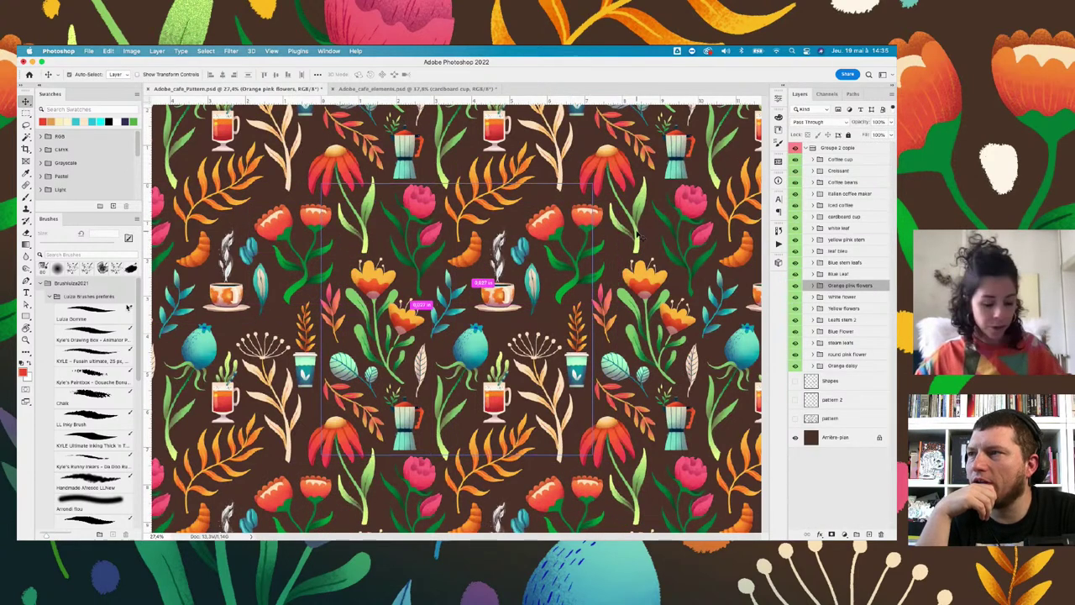
pyautogui.hotkey('ctrl', 't')
pyautogui.moveTo(616, 202); pyautogui.dragTo(573, 227)
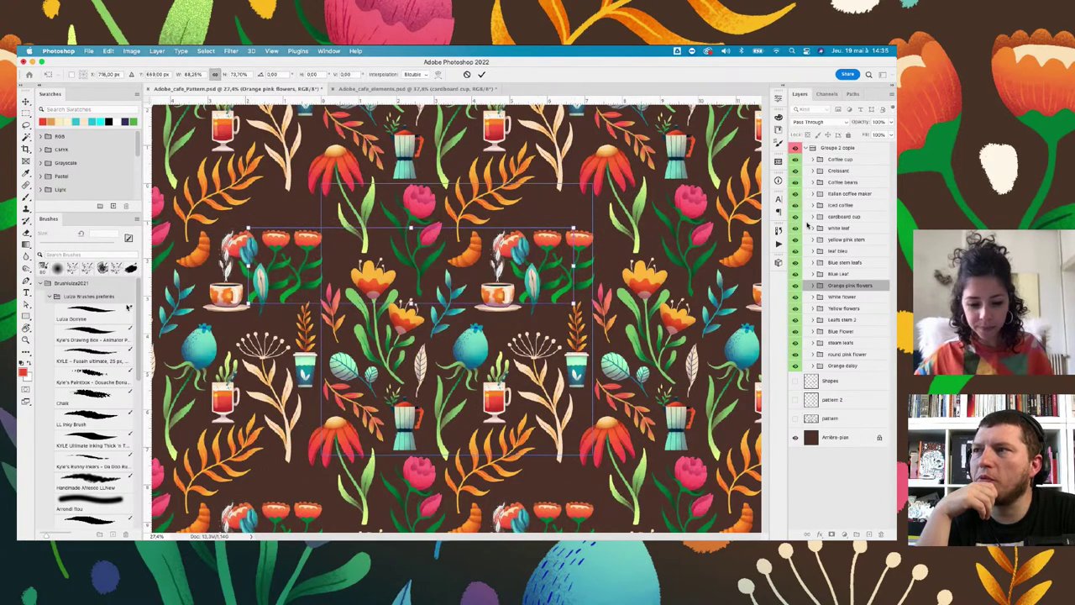
pyautogui.hotkey('ctrl', 'z')
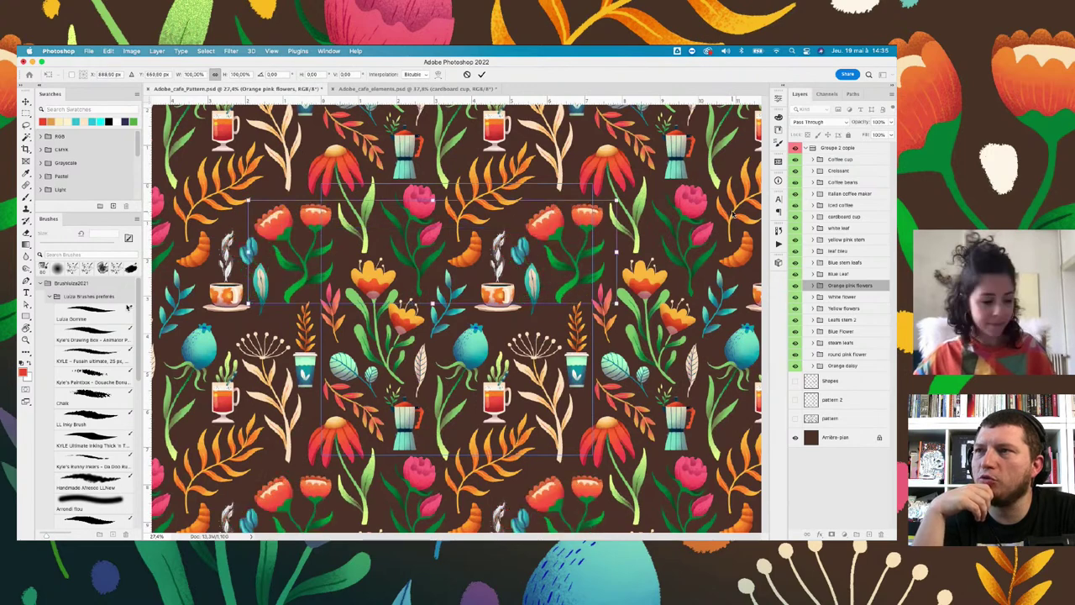
pyautogui.press('Escape')
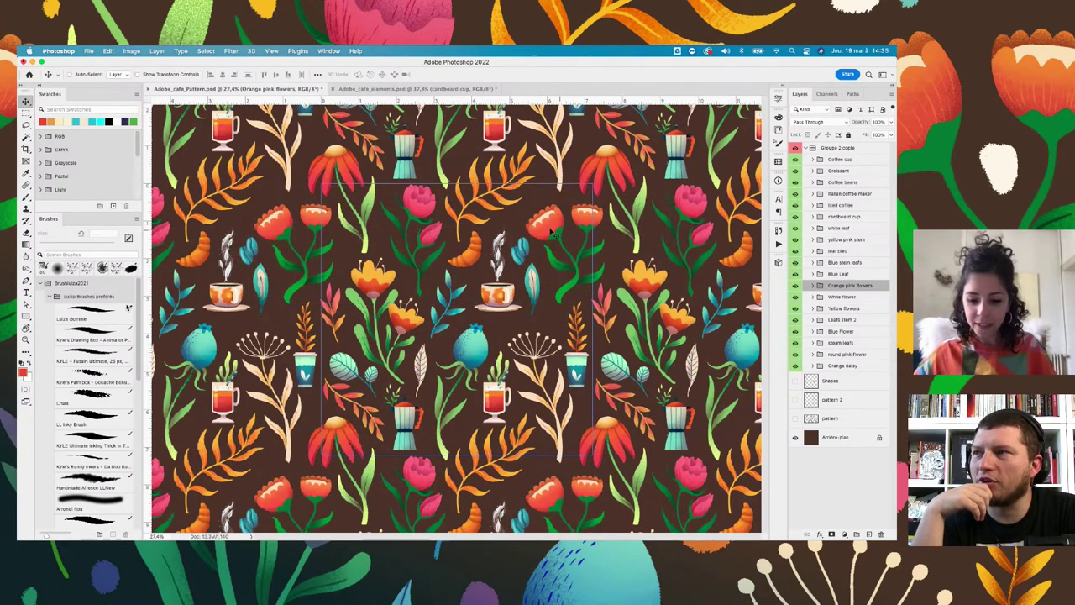
# Move the orange-pink flowers toward the centre and scale them to about 83%
pyautogui.moveTo(556, 233); pyautogui.dragTo(518, 239)
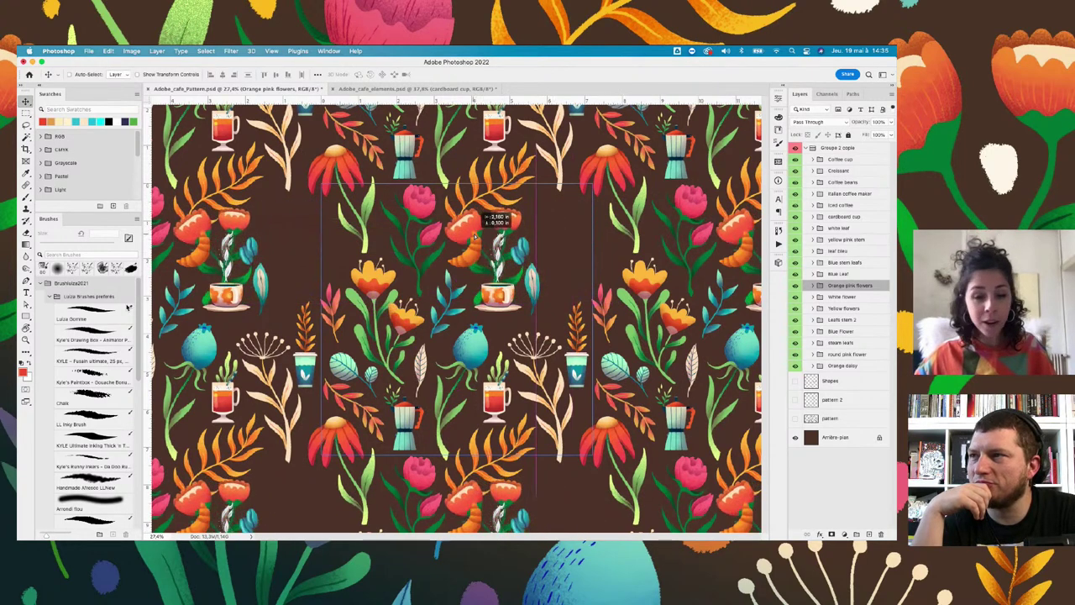
pyautogui.hotkey('ctrl', 't')
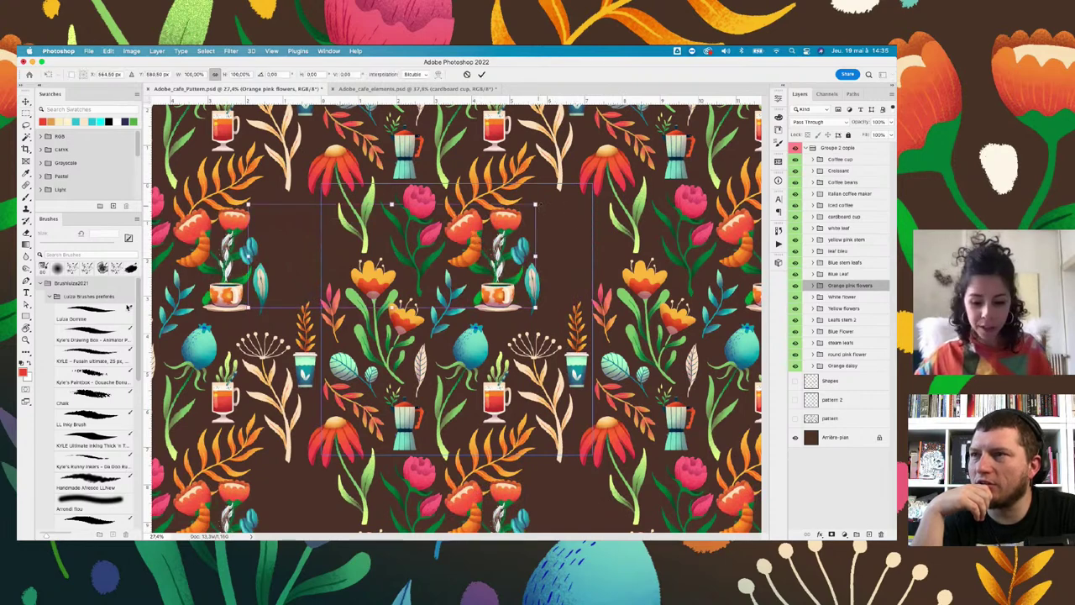
pyautogui.moveTo(530, 209); pyautogui.dragTo(512, 213)
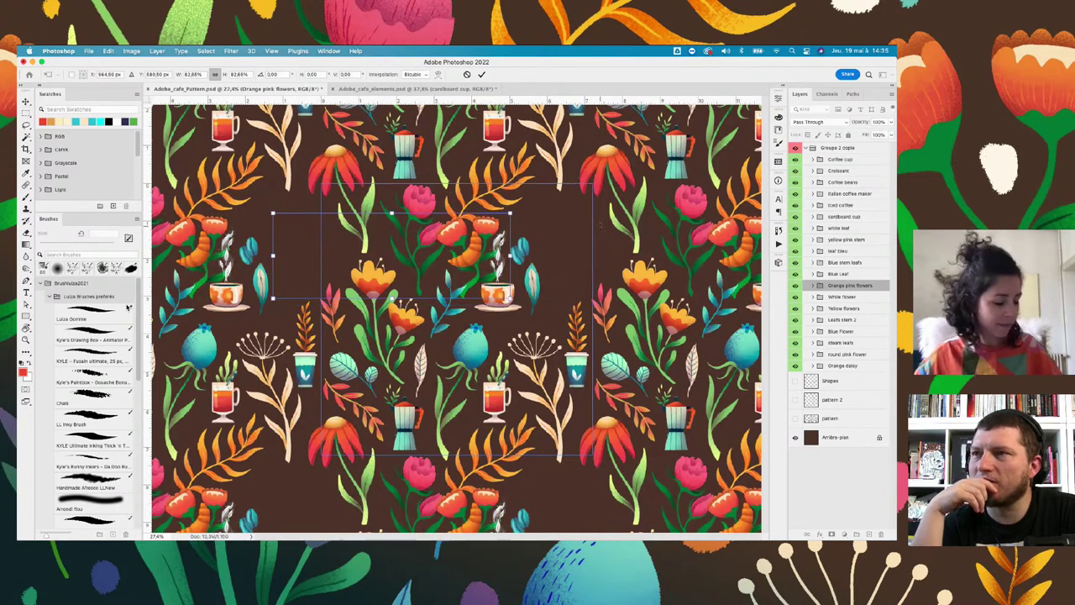
pyautogui.press('Return')
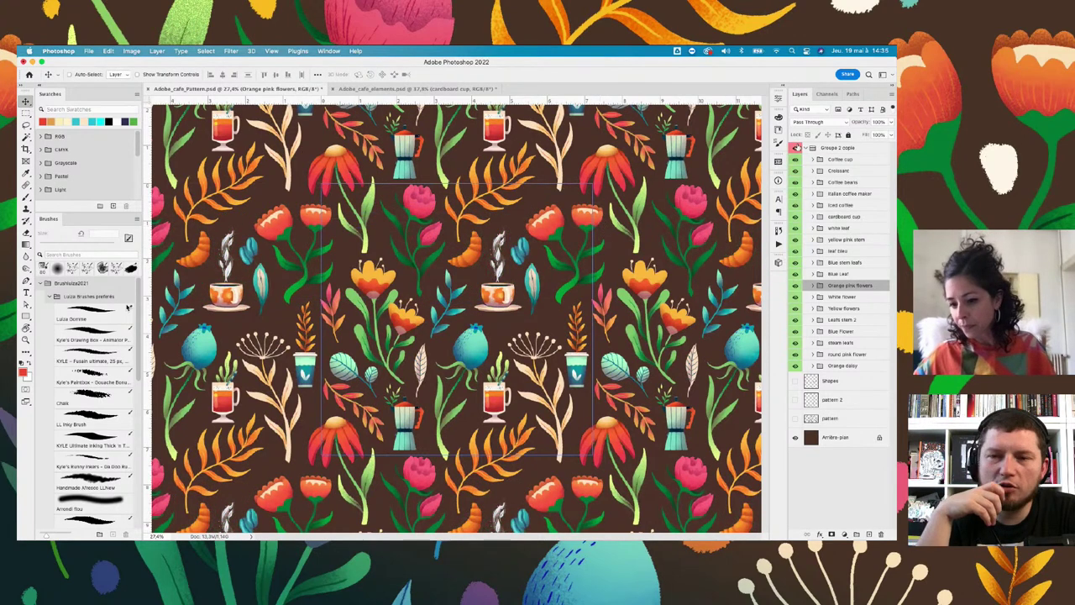
# Fold up Groupe 2 copie in the Layers panel
pyautogui.click(813, 148)
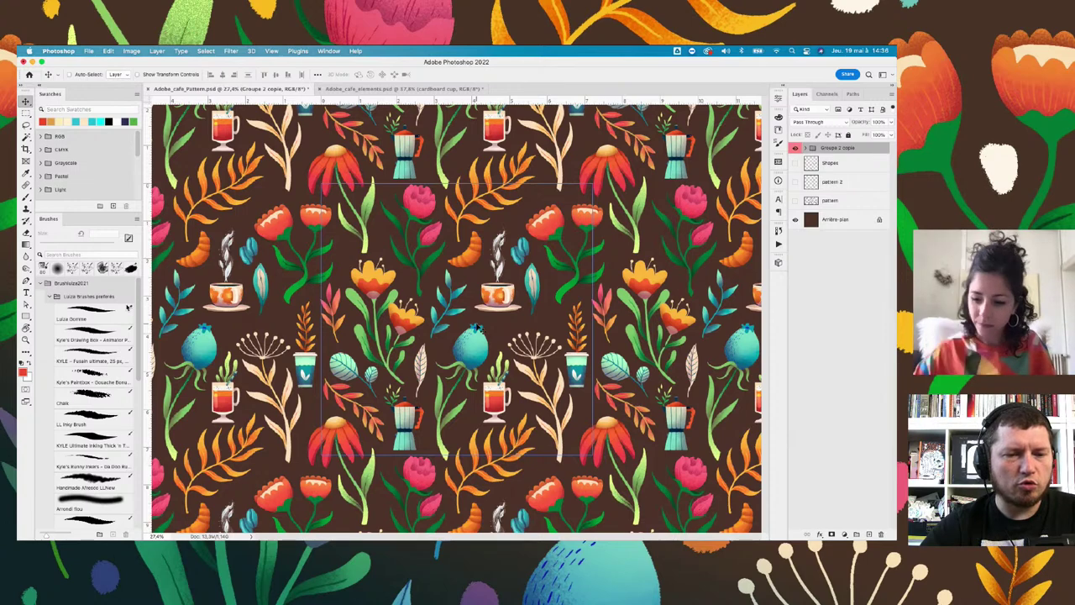
# Make the Shapes layer visible so its coloured dots fill the café pattern gaps
pyautogui.click(797, 164)
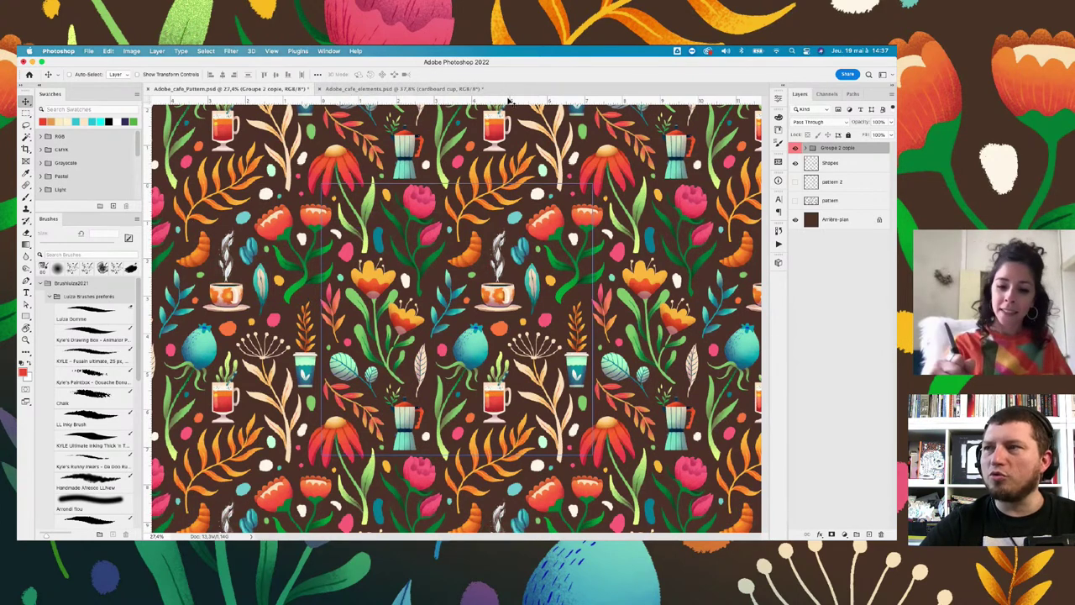
# Create a new blank 210 × 297 mm portrait document
pyautogui.click(87, 52)
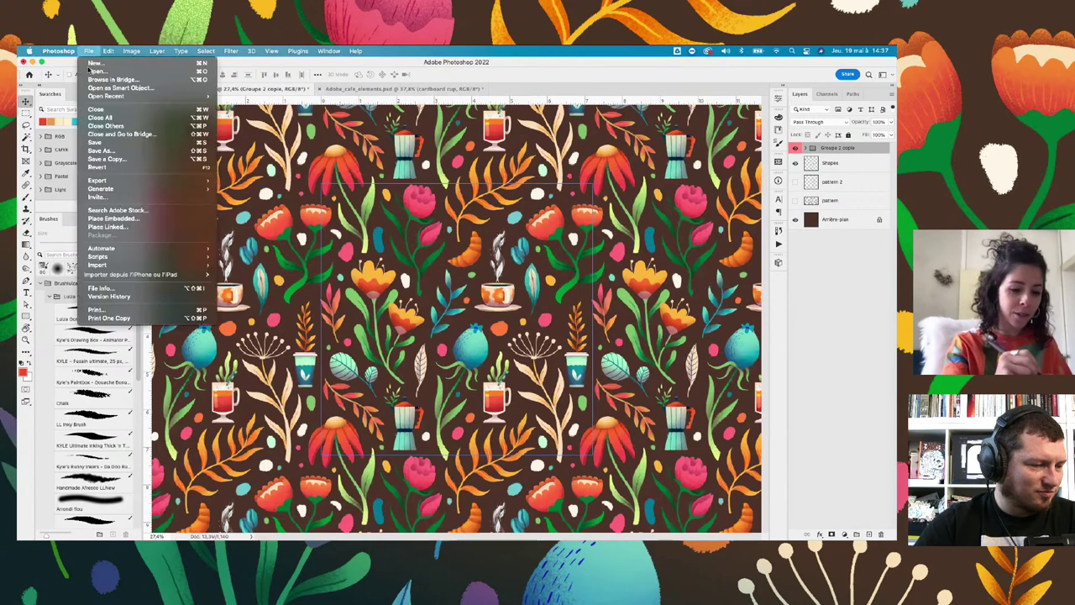
pyautogui.click(124, 71)
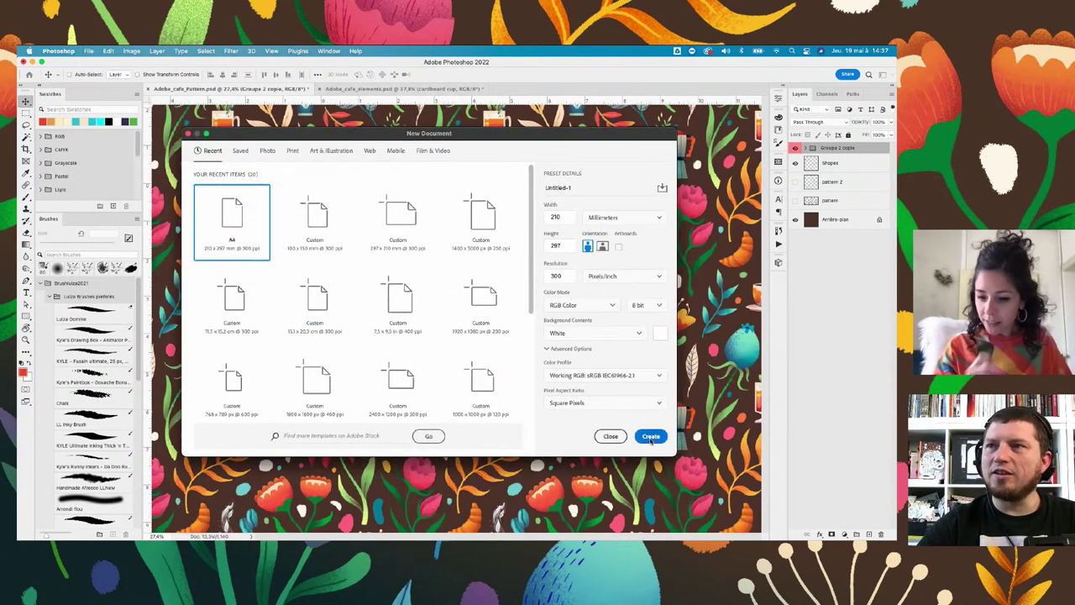
pyautogui.click(651, 437)
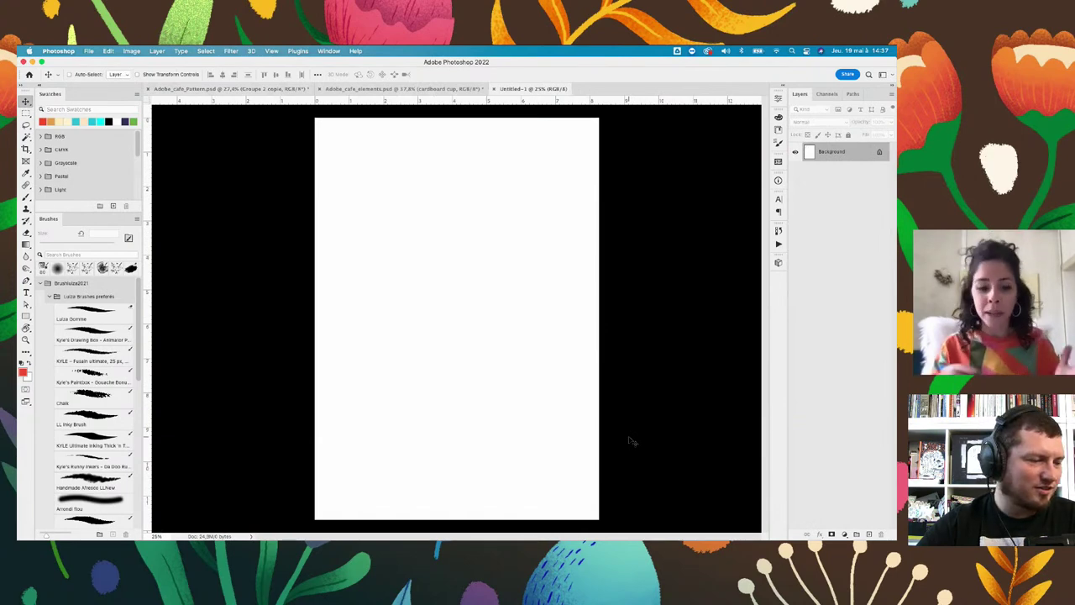
# Return to the new Untitled-1 document and show the Patterns panel beside it
pyautogui.click(228, 89)
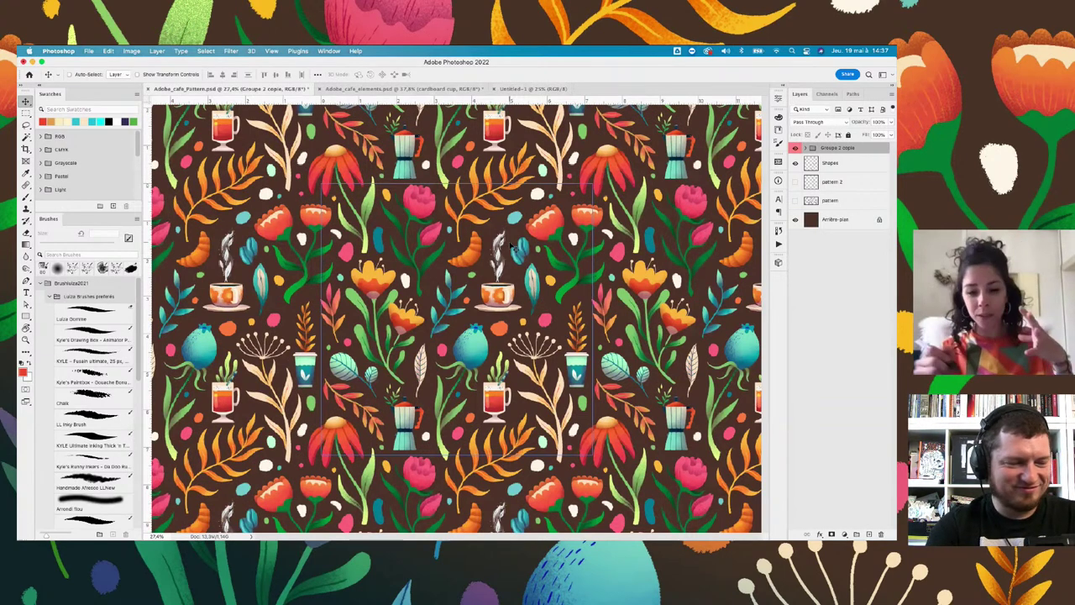
pyautogui.click(536, 88)
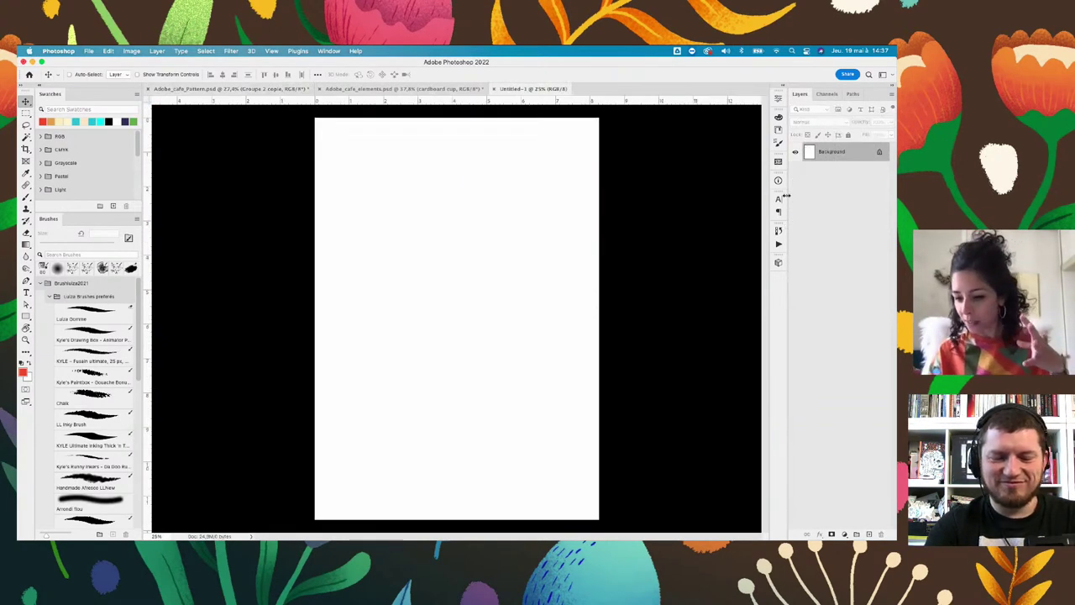
pyautogui.click(779, 162)
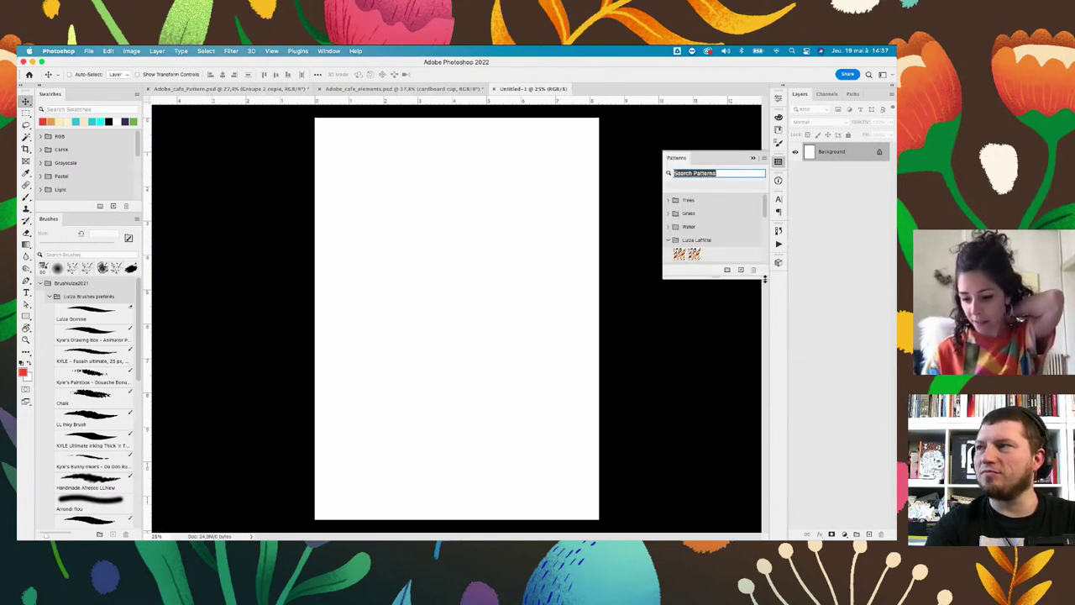
# Try bird, dinosaur and orange-bird pattern fills, then settle on the Bear Hat pattern
pyautogui.moveTo(765, 279); pyautogui.dragTo(743, 432)
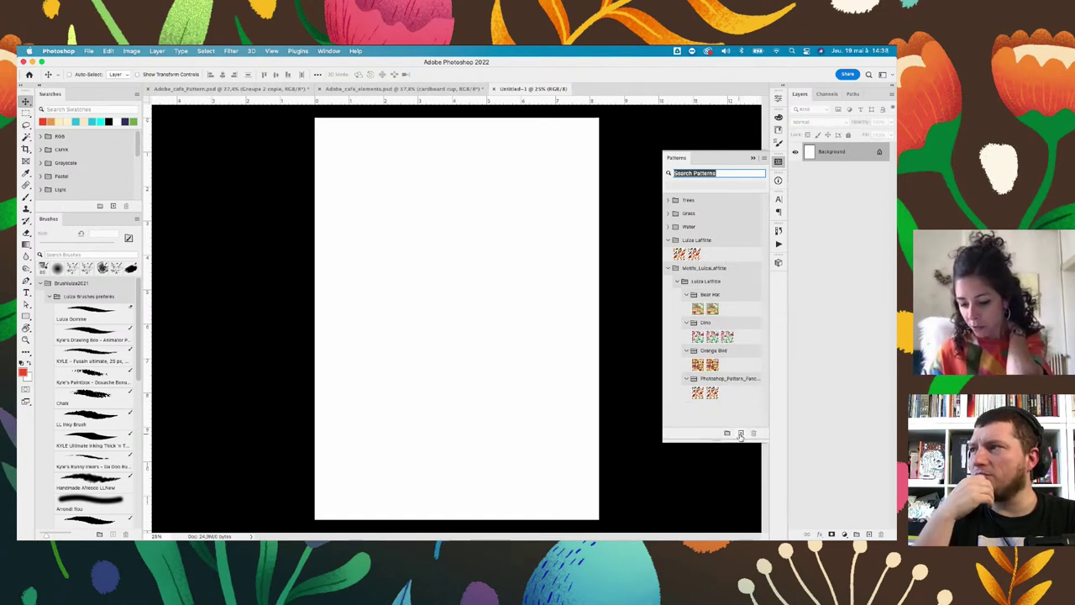
pyautogui.moveTo(679, 254); pyautogui.dragTo(501, 223)
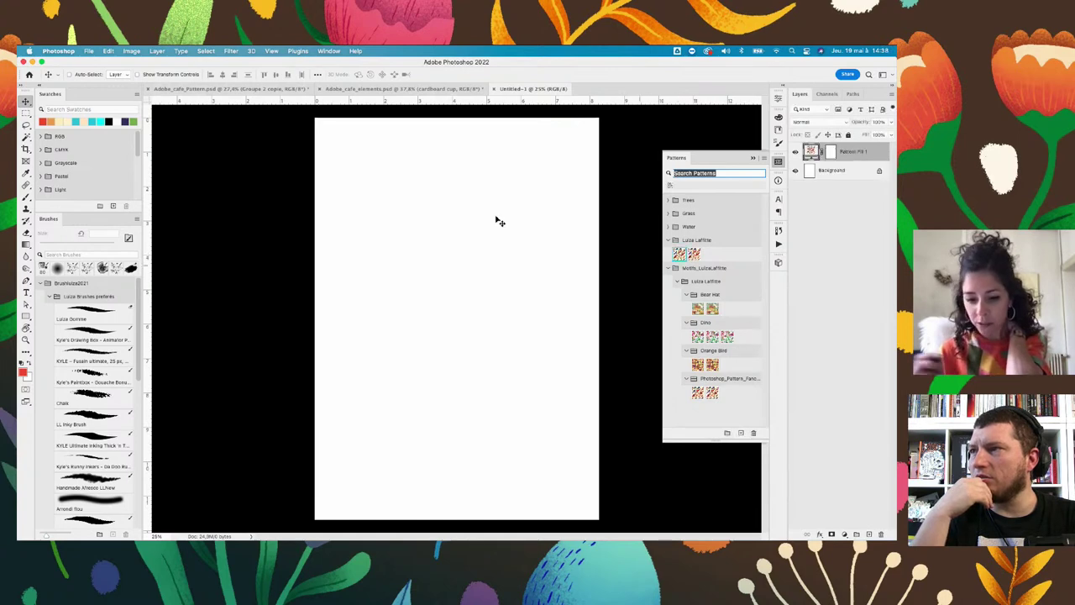
pyautogui.moveTo(694, 254); pyautogui.dragTo(521, 282)
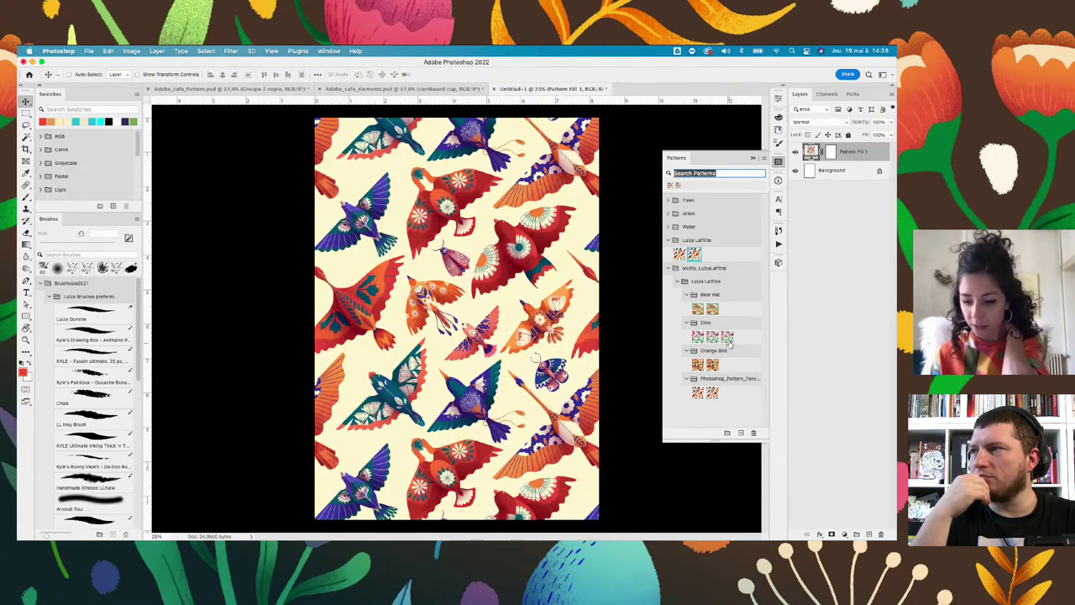
pyautogui.moveTo(727, 337); pyautogui.dragTo(492, 319)
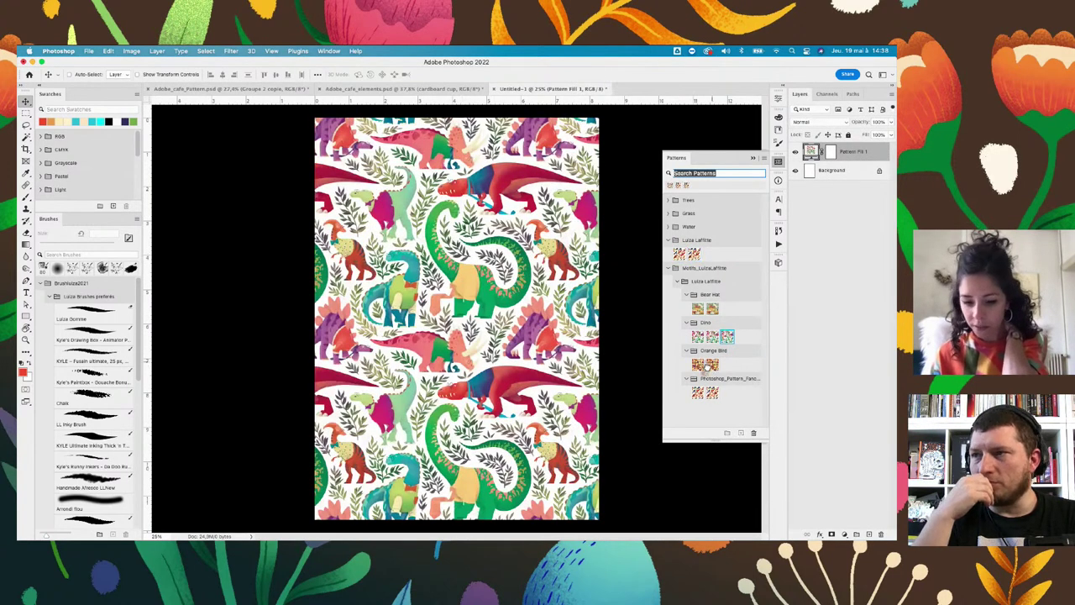
pyautogui.moveTo(710, 366); pyautogui.dragTo(473, 319)
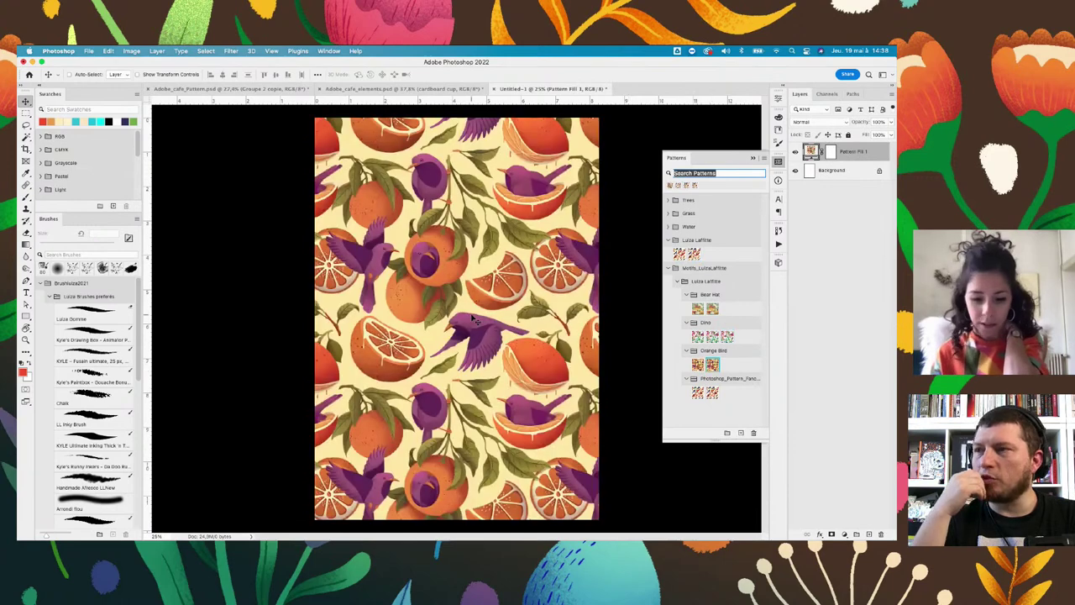
pyautogui.click(697, 365)
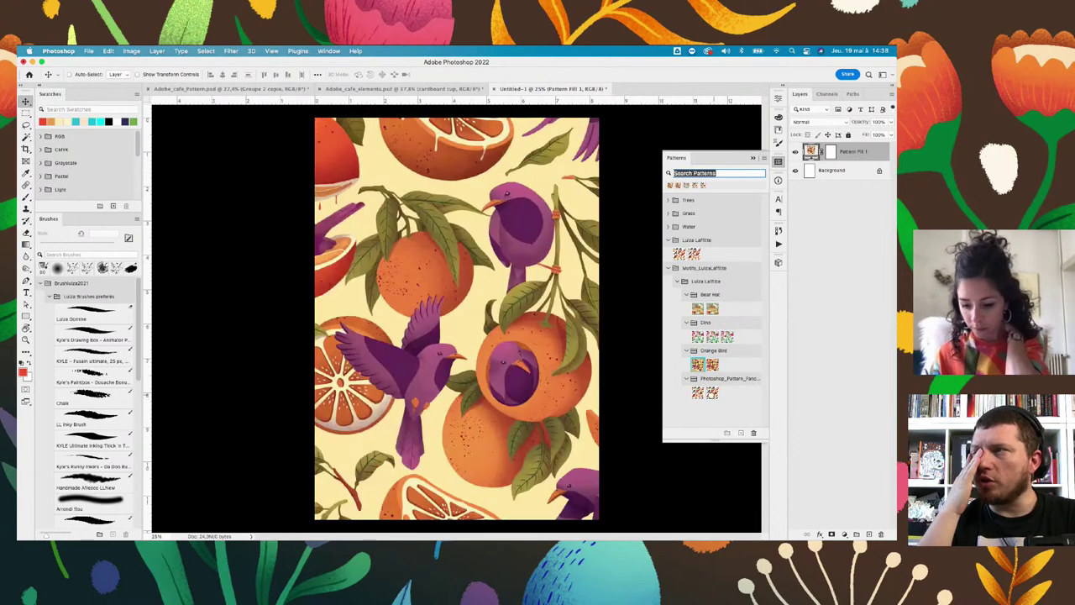
pyautogui.moveTo(712, 393); pyautogui.dragTo(555, 423)
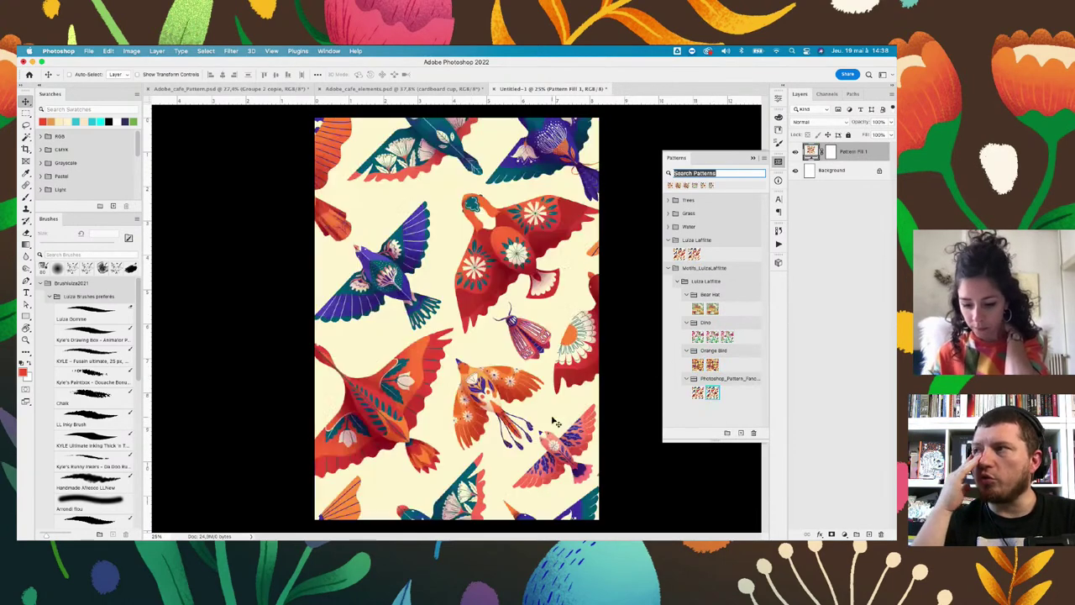
pyautogui.click(698, 308)
# Drag on the canvas to offset where the Bear Hat pattern's repeat falls
pyautogui.moveTo(517, 475); pyautogui.dragTo(402, 439)
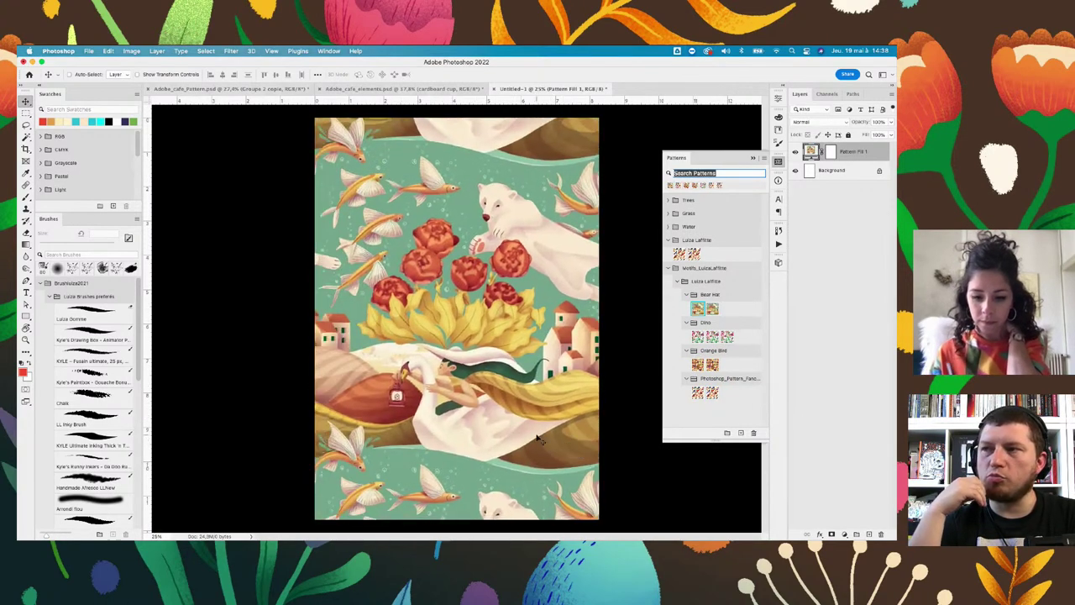
pyautogui.moveTo(401, 438); pyautogui.dragTo(561, 411)
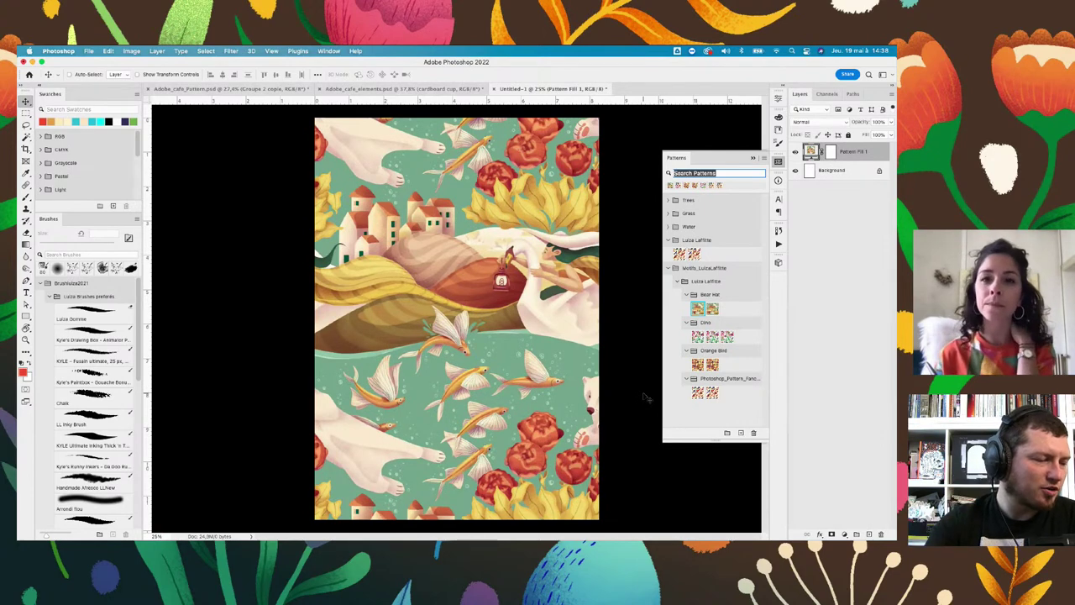
pyautogui.moveTo(533, 363); pyautogui.dragTo(426, 360)
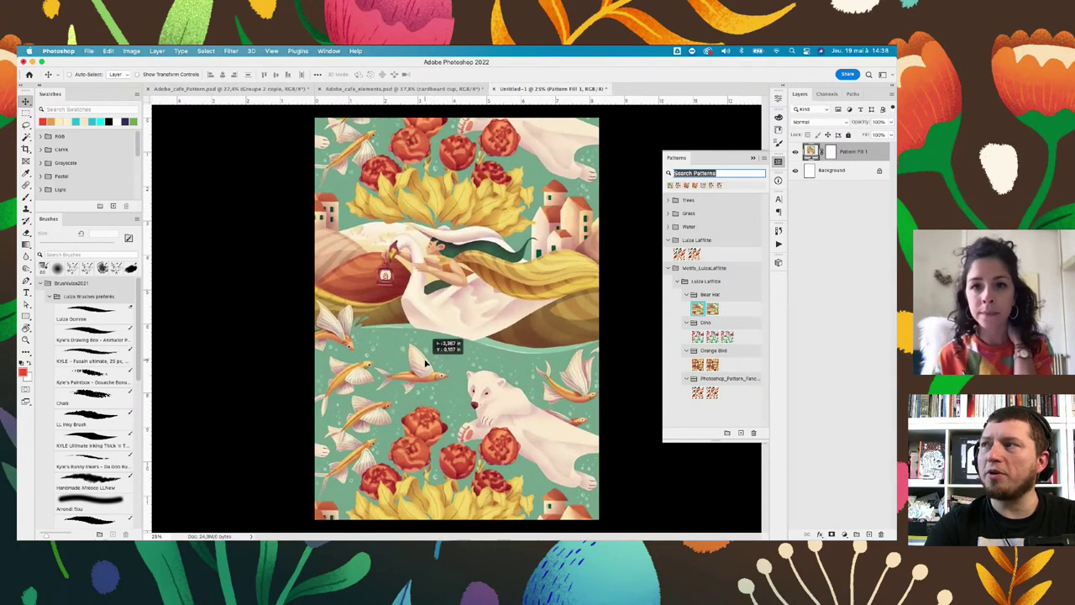
pyautogui.moveTo(426, 359); pyautogui.dragTo(430, 368)
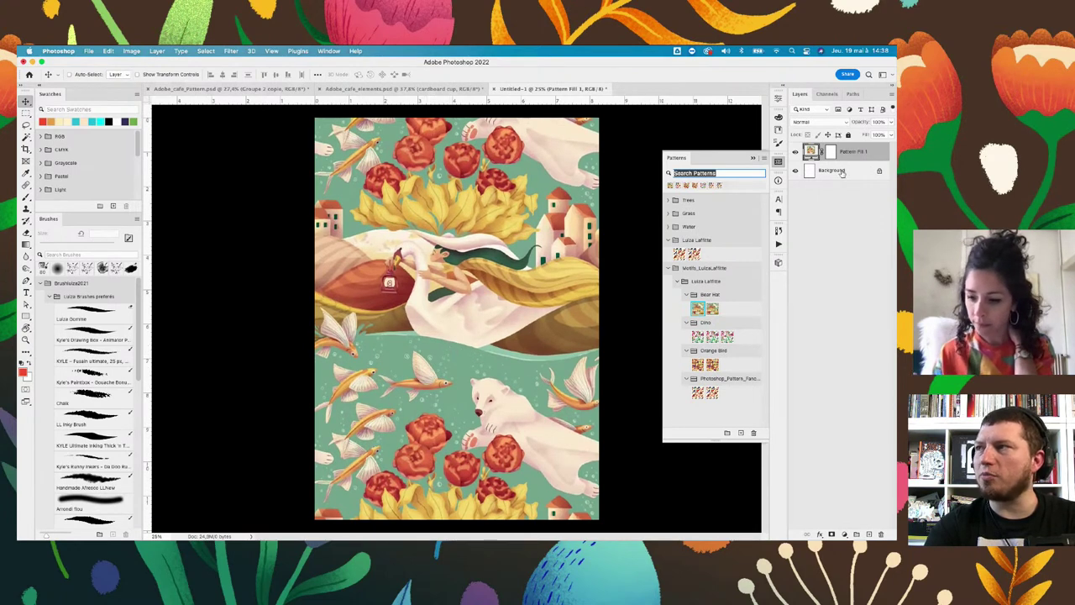
# Set the Pattern Fill 1 layer's scale to 34% for many small bear-and-roses tiles
pyautogui.doubleClick(811, 153)
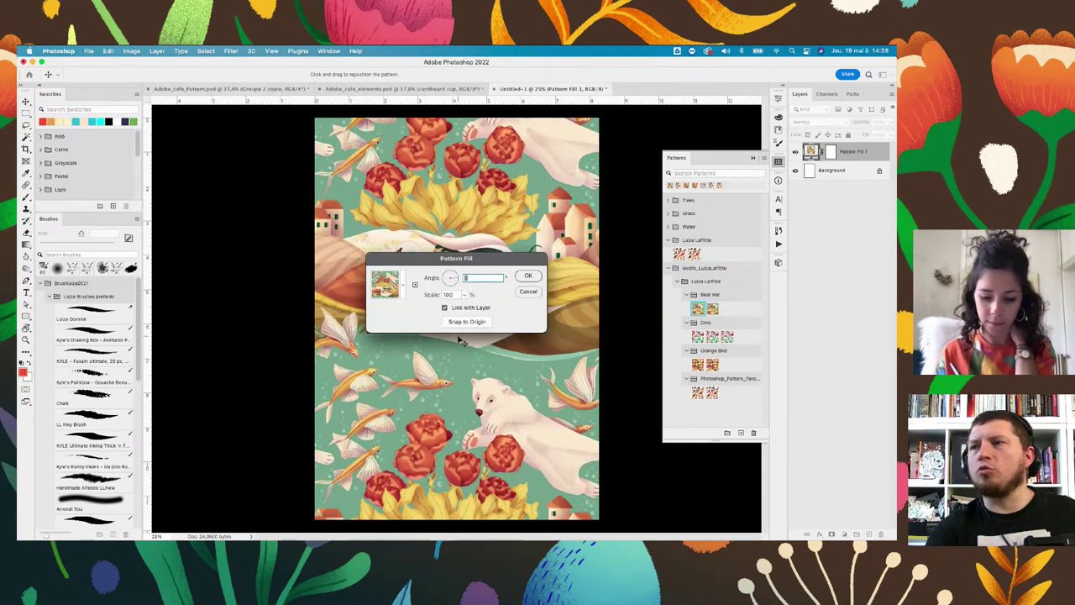
pyautogui.click(465, 295)
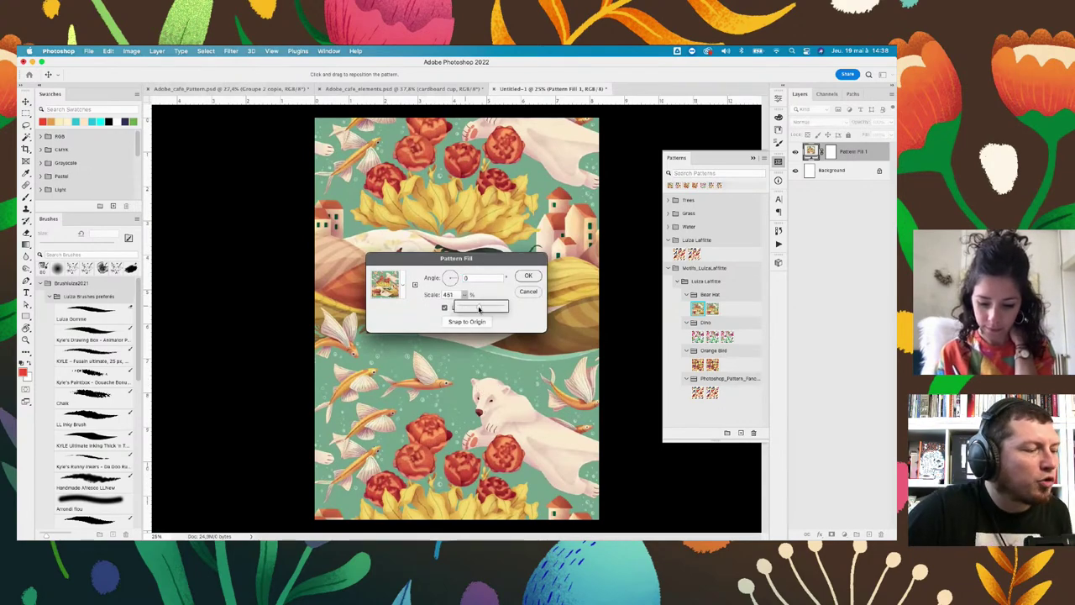
pyautogui.moveTo(471, 309); pyautogui.dragTo(462, 314)
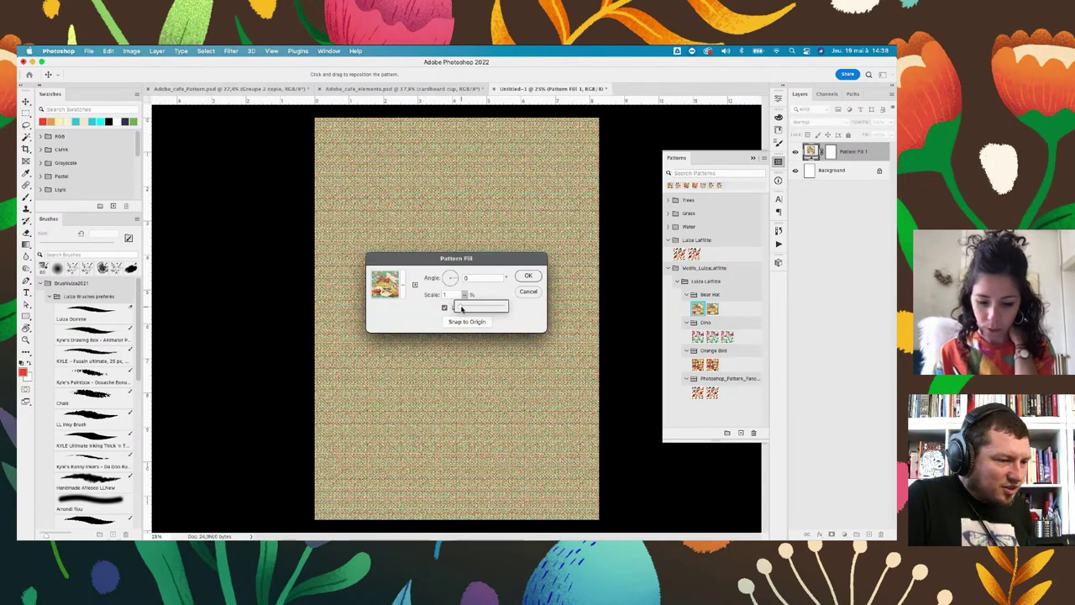
pyautogui.moveTo(462, 314); pyautogui.dragTo(462, 309)
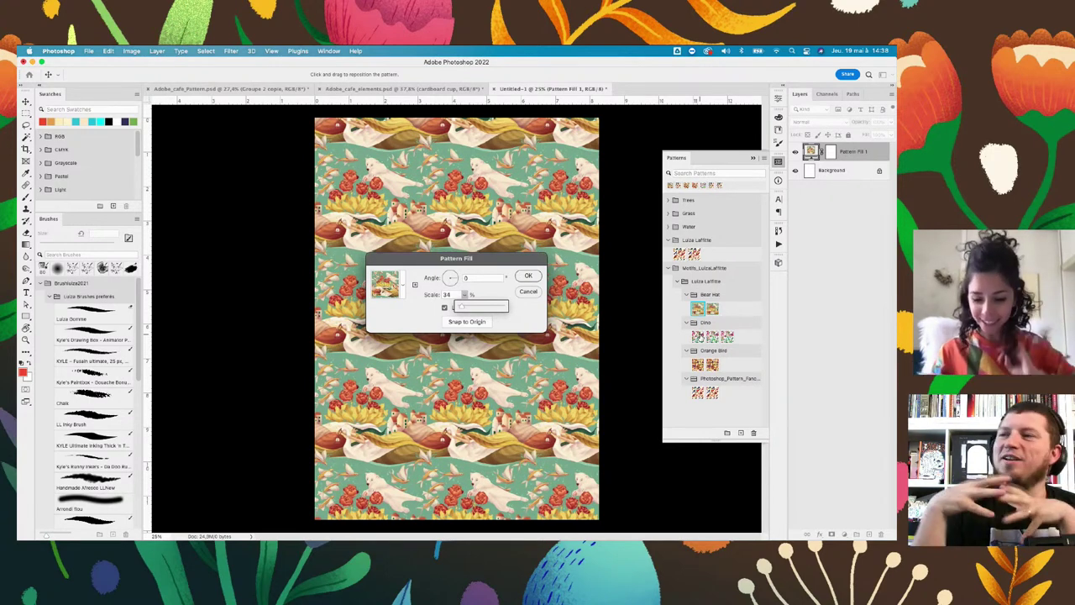
pyautogui.click(534, 277)
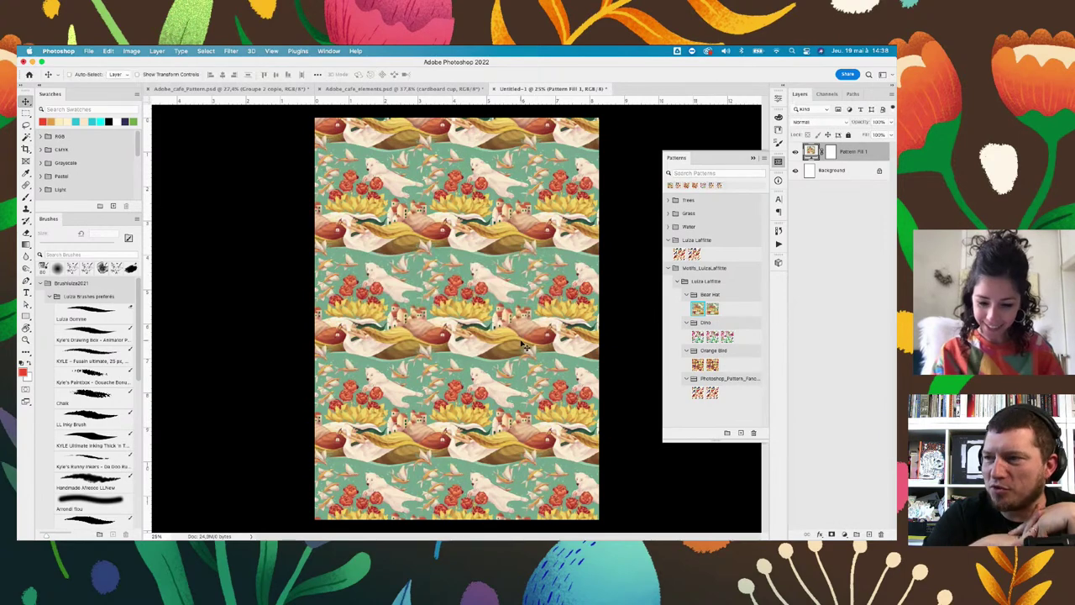
# Shift the small tiled bear pattern's offset slightly across the canvas
pyautogui.moveTo(542, 386)
pyautogui.mouseDown()
pyautogui.moveTo(475, 404)
pyautogui.moveTo(509, 395)
pyautogui.mouseUp()
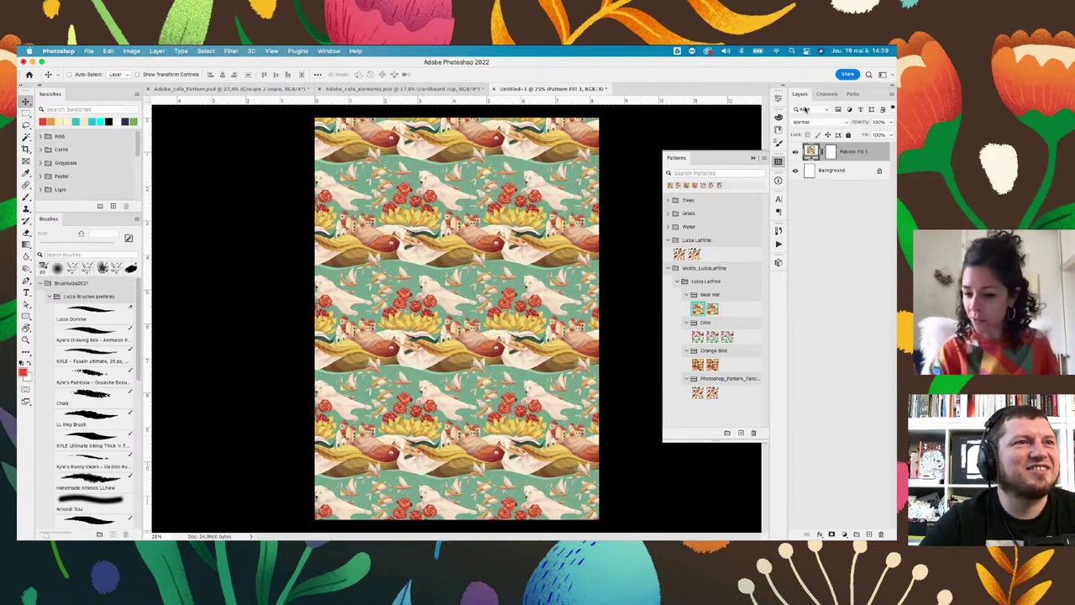
# Delete the pattern fill layer, change screen mode, and collapse the Patterns panel
pyautogui.moveTo(874, 433); pyautogui.dragTo(880, 534)
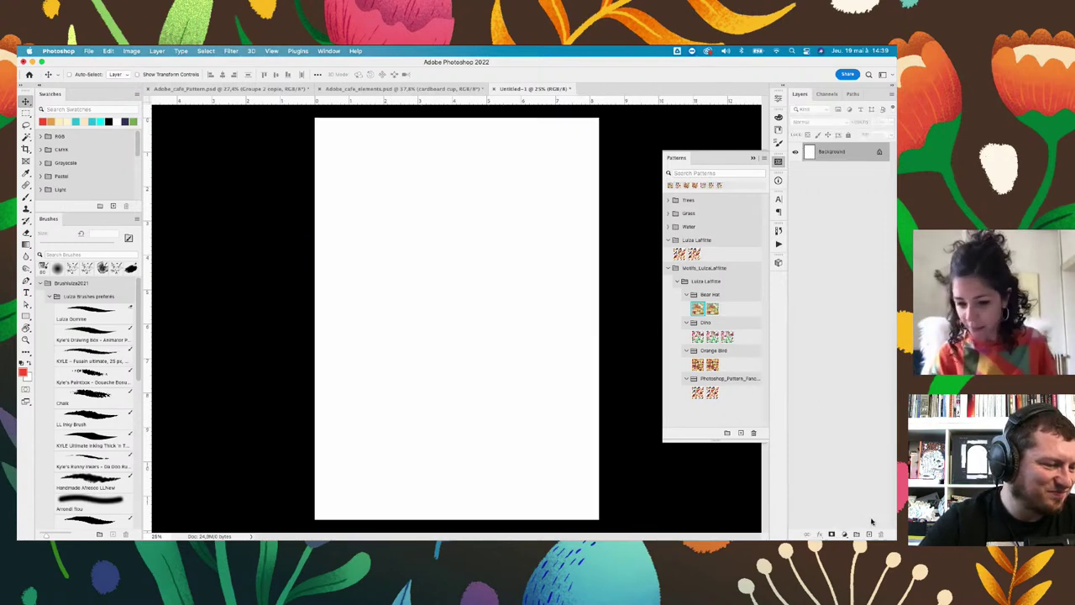
pyautogui.press('f')
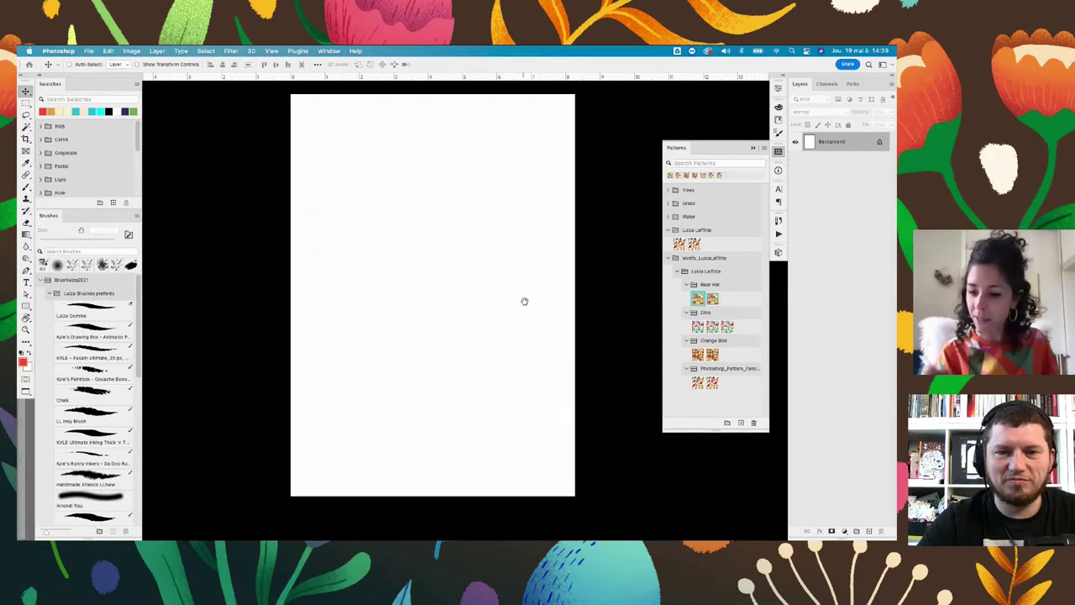
pyautogui.click(754, 149)
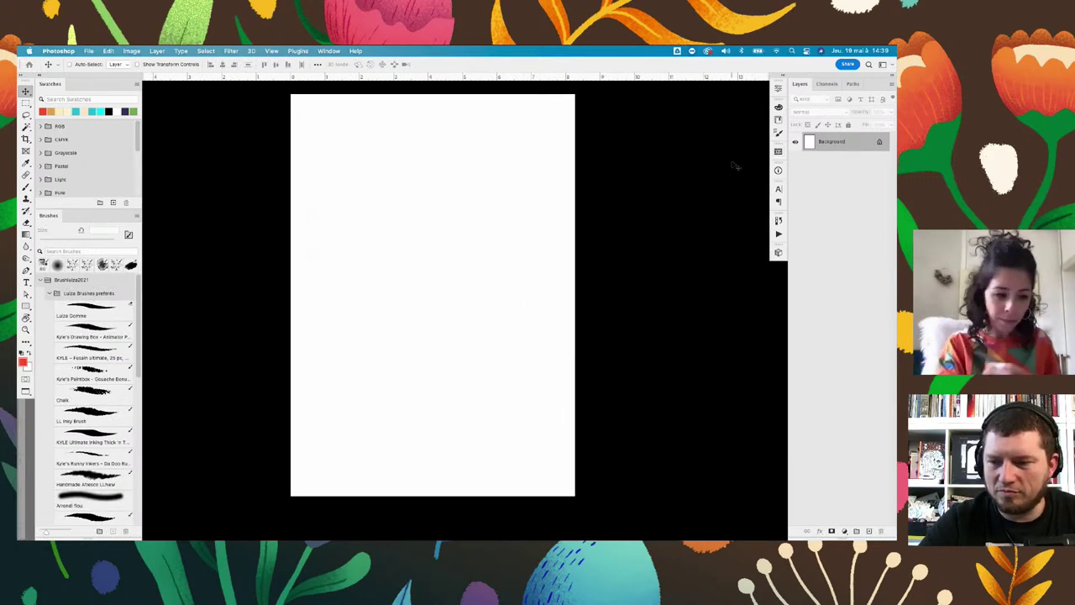
# Crop the blank document to a square from its top-left corner
pyautogui.click(26, 138)
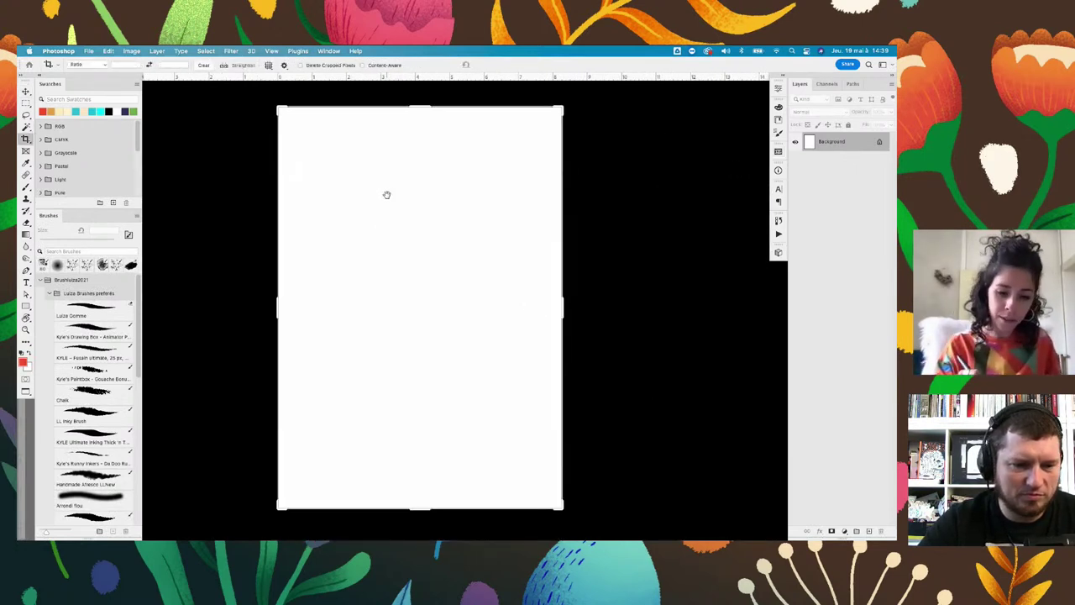
pyautogui.moveTo(274, 122); pyautogui.dragTo(601, 419)
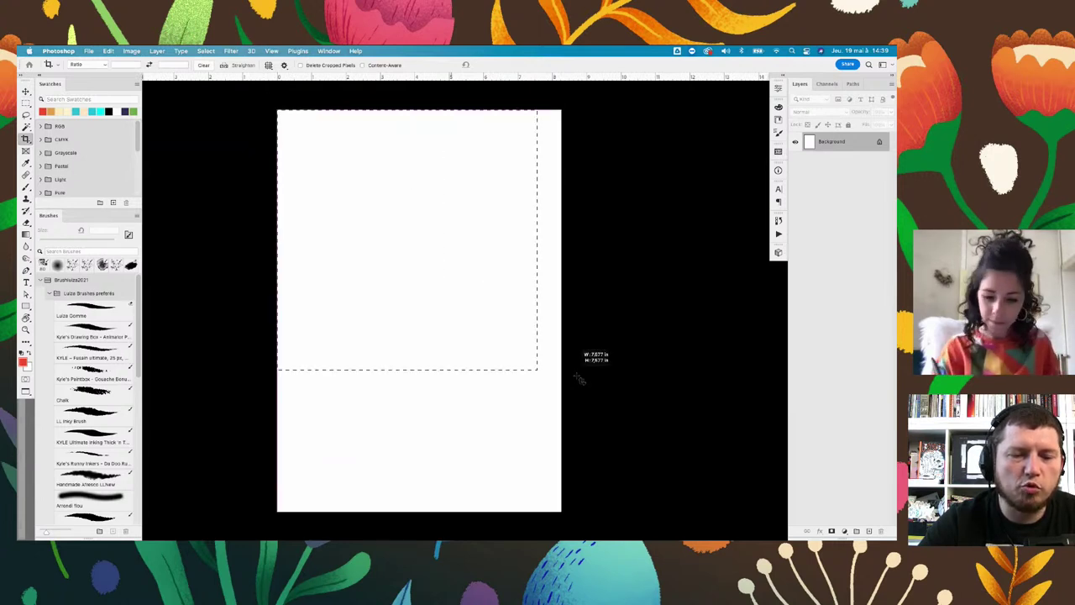
pyautogui.press('Return')
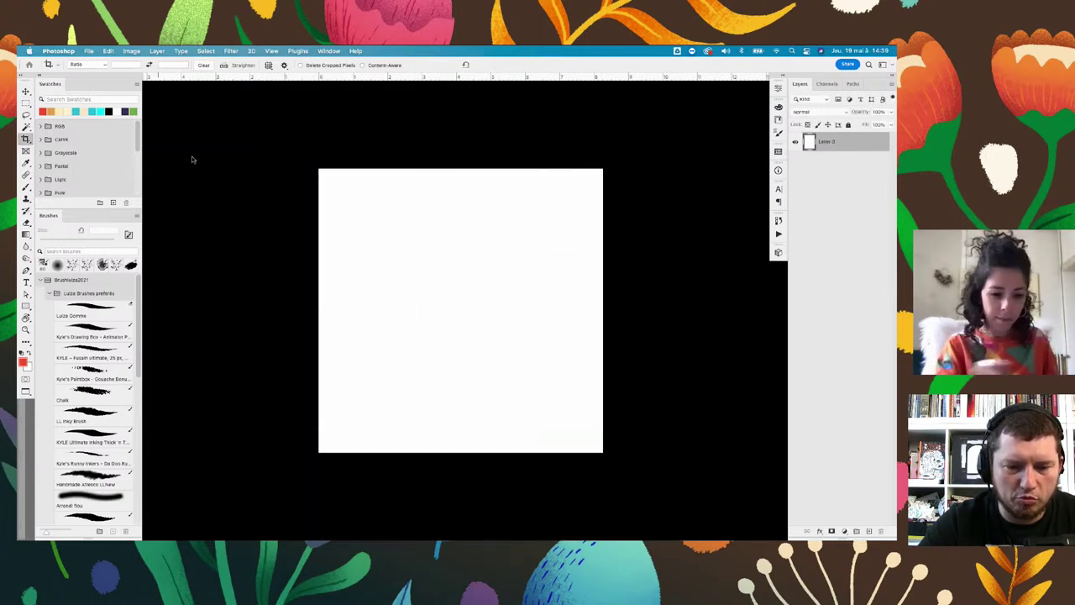
pyautogui.click(26, 92)
pyautogui.scroll(1, 567, 355)
pyautogui.scroll(1, 563, 310)
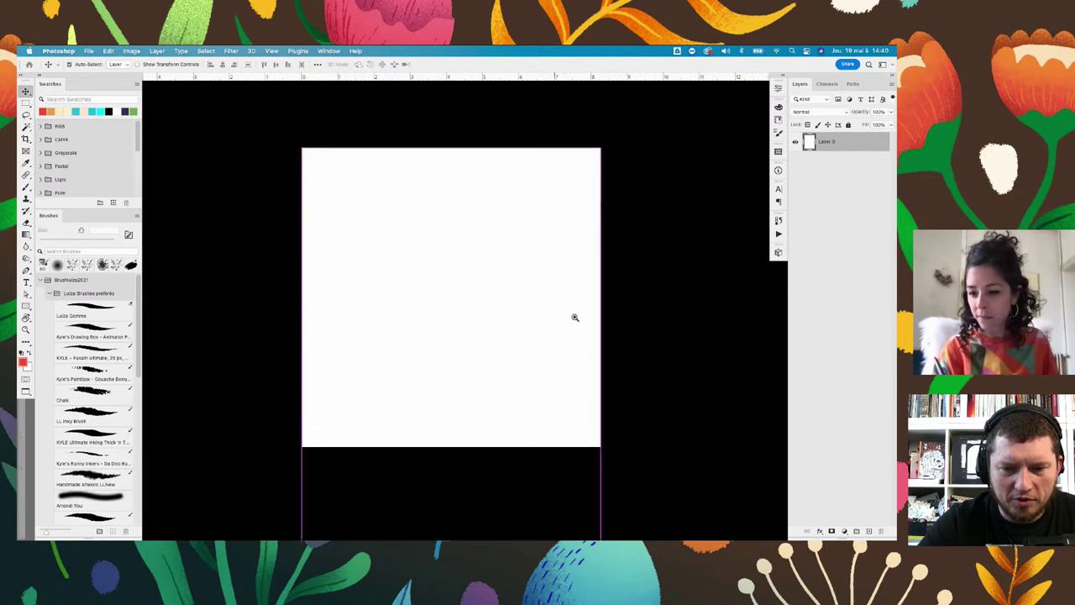
pyautogui.scroll(2, 573, 317)
pyautogui.hscroll(-2, 576, 328)
# Add a new layer and set the foreground colour to dark reddish-brown #3E1408
pyautogui.click(870, 532)
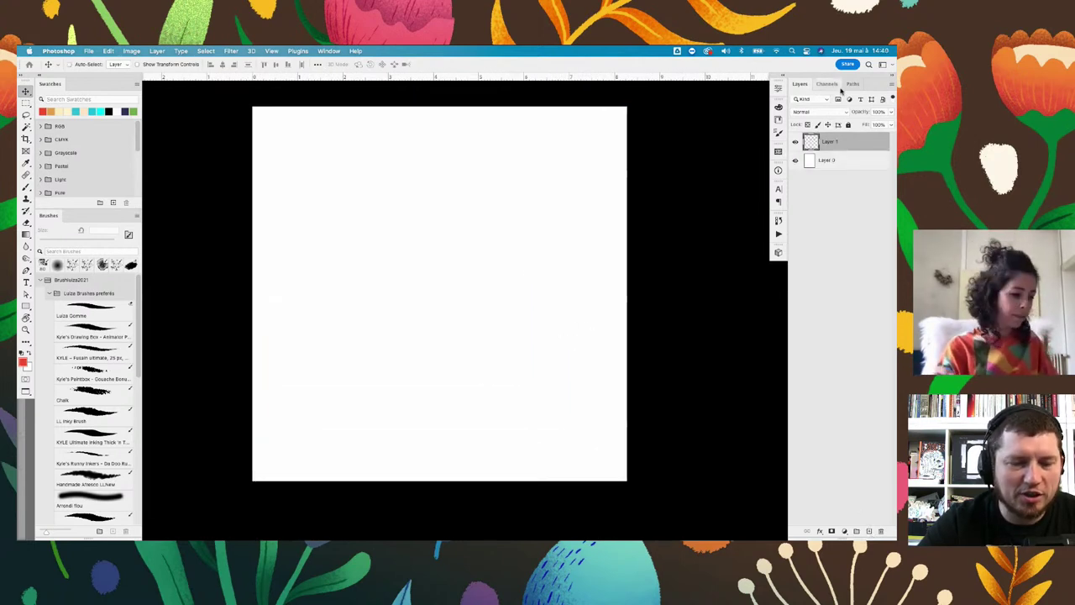
pyautogui.click(113, 326)
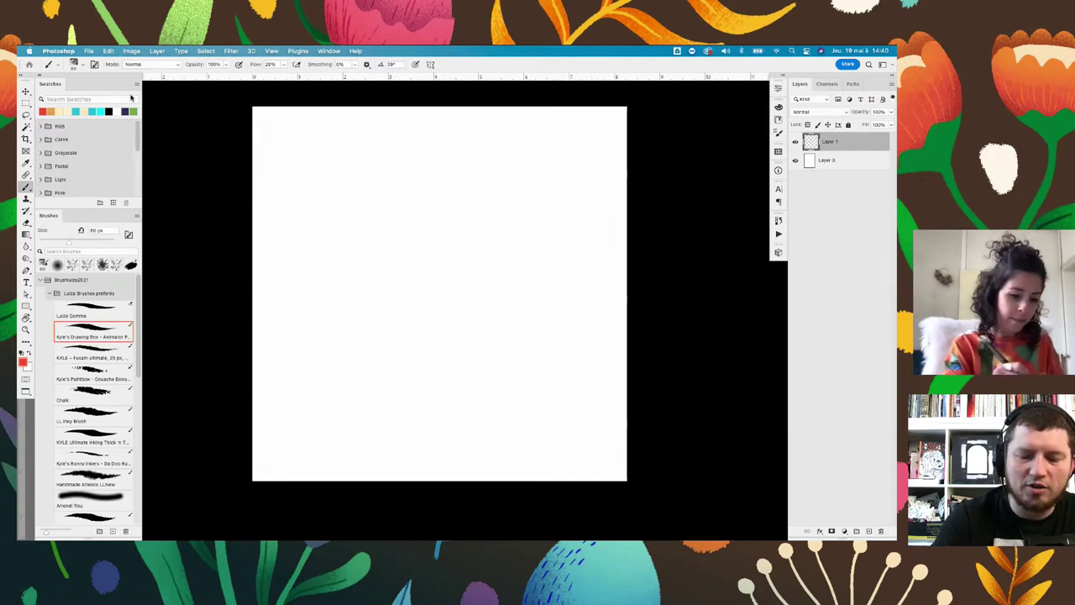
pyautogui.click(23, 361)
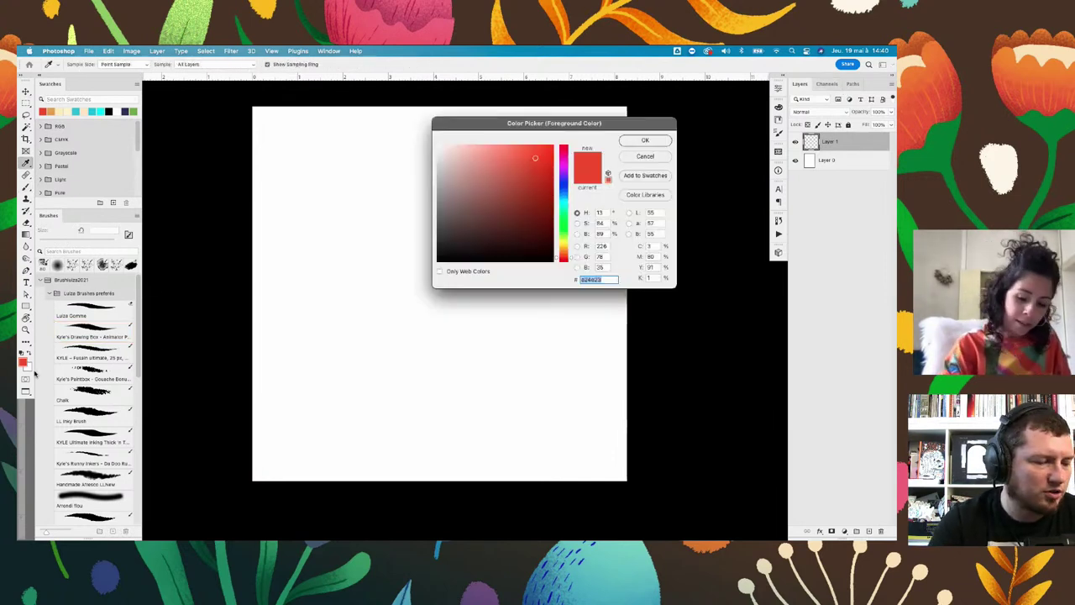
pyautogui.click(539, 232)
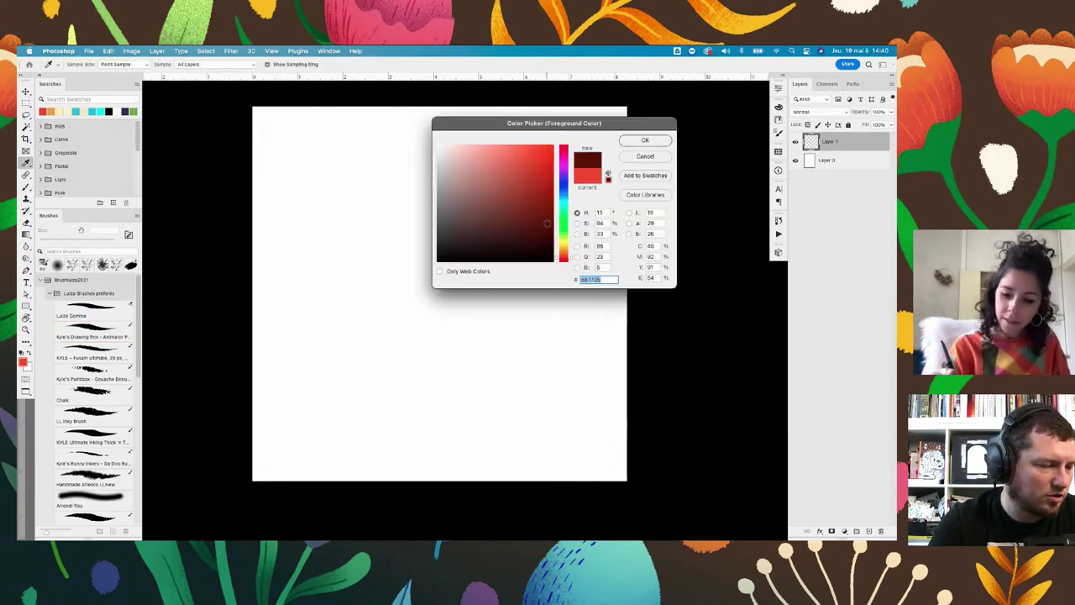
pyautogui.click(641, 139)
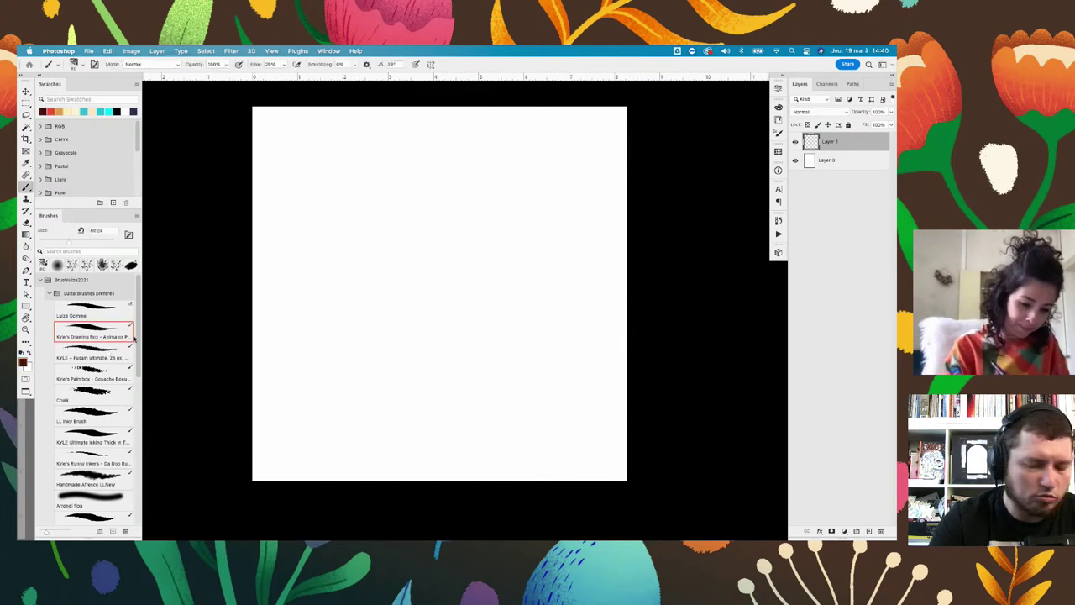
# Choose the KYLE Ultimate Charcoal Pencil brush at 25 px
pyautogui.scroll(-1, 126, 351)
pyautogui.scroll(-2, 135, 350)
pyautogui.scroll(-1, 118, 336)
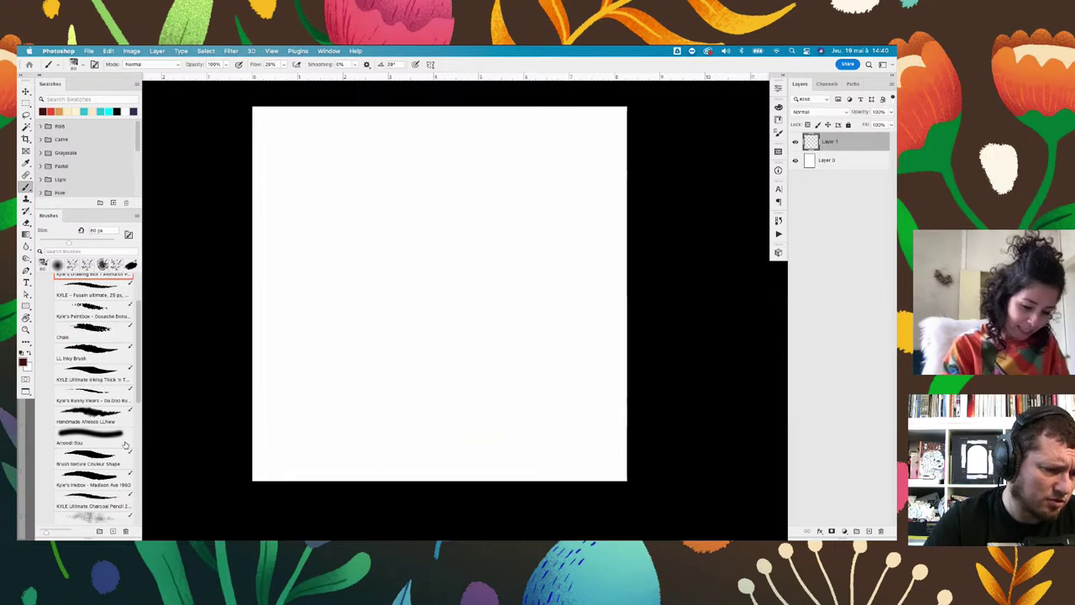
pyautogui.click(94, 504)
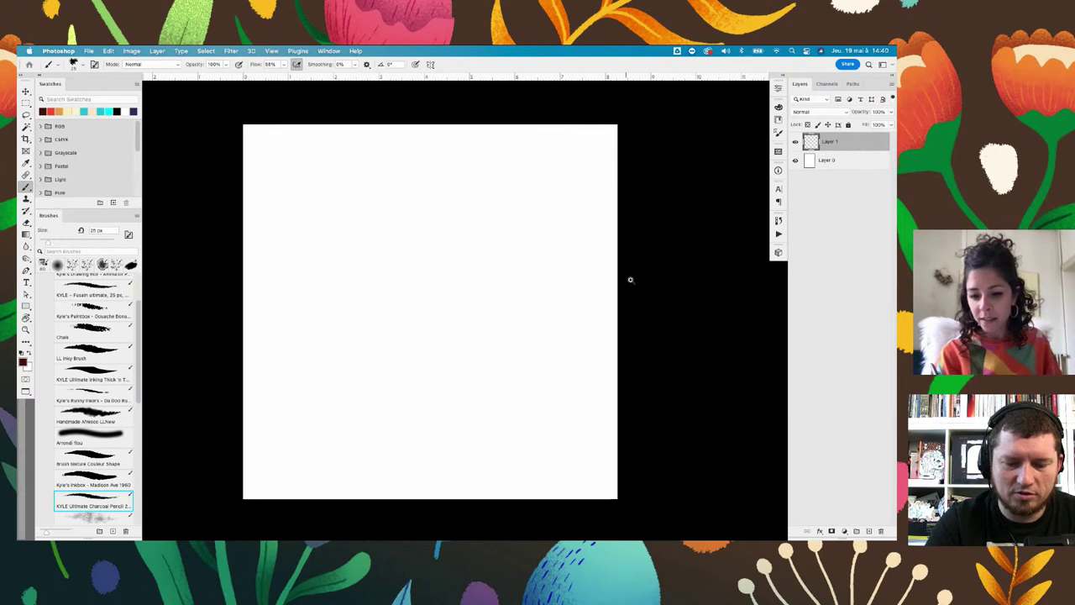
pyautogui.scroll(-2, 601, 286)
pyautogui.hscroll(2, 521, 299)
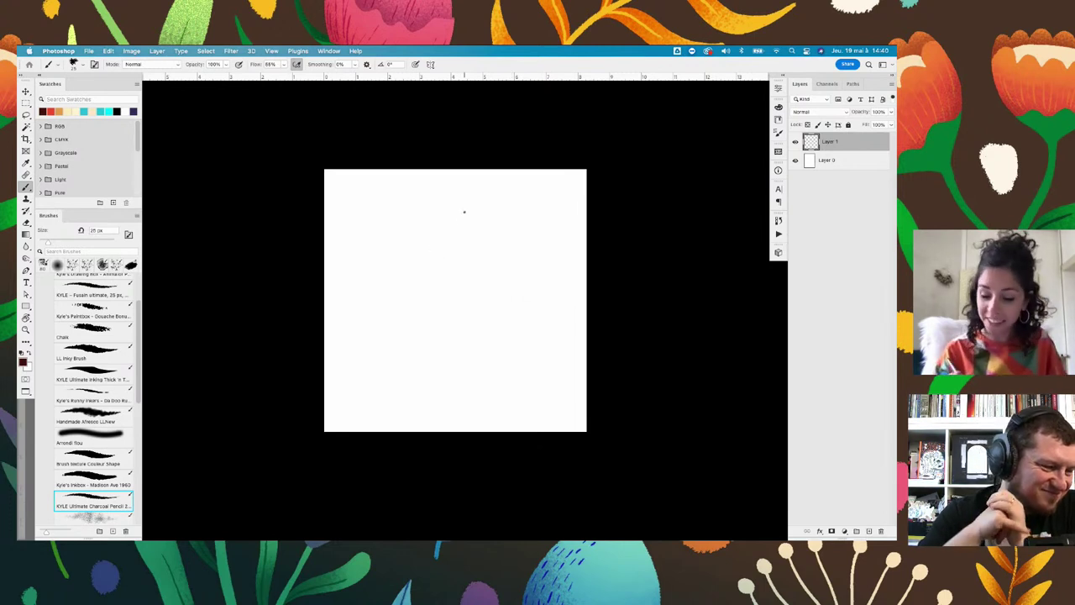
# Sketch a dark-red oval and slide its copies to test the wrap across the edges
pyautogui.moveTo(475, 200)
pyautogui.mouseDown()
pyautogui.moveTo(494, 346)
pyautogui.moveTo(504, 252)
pyautogui.moveTo(410, 340)
pyautogui.mouseUp()
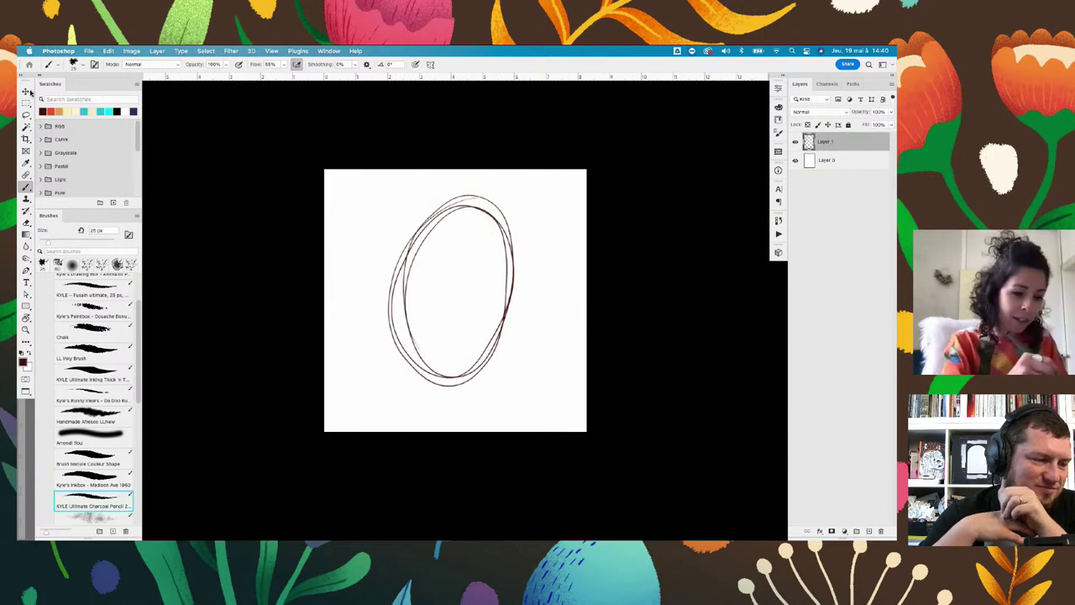
pyautogui.press('v')
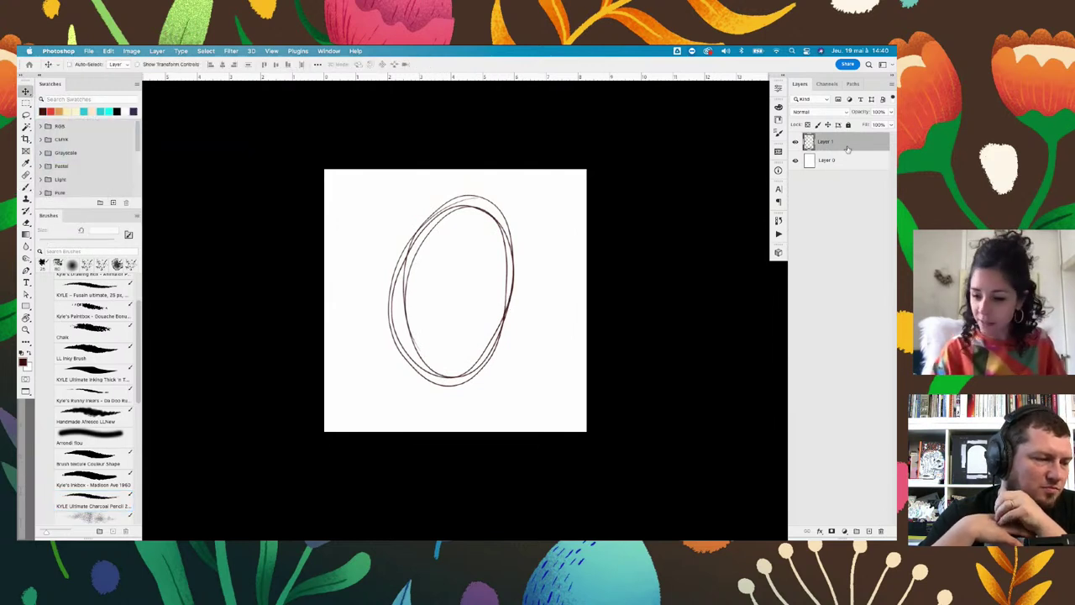
pyautogui.moveTo(498, 308); pyautogui.dragTo(626, 311)
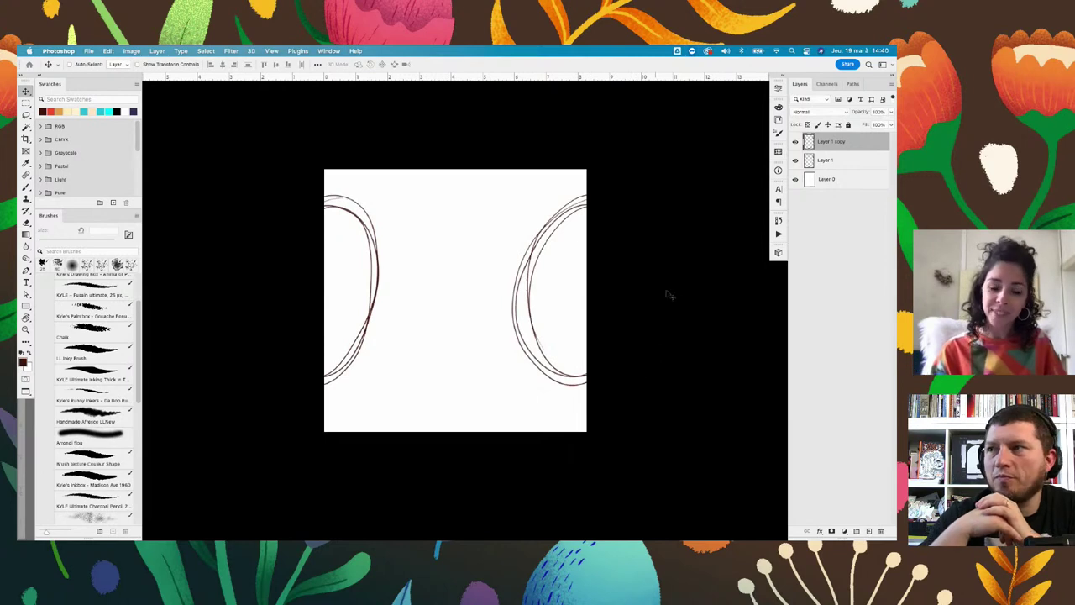
pyautogui.moveTo(579, 341)
pyautogui.mouseDown()
pyautogui.moveTo(446, 180)
pyautogui.moveTo(493, 479)
pyautogui.mouseUp()
# Sketch a loose four-armed figure in the centre, then delete all four sketch layers
pyautogui.press('b')
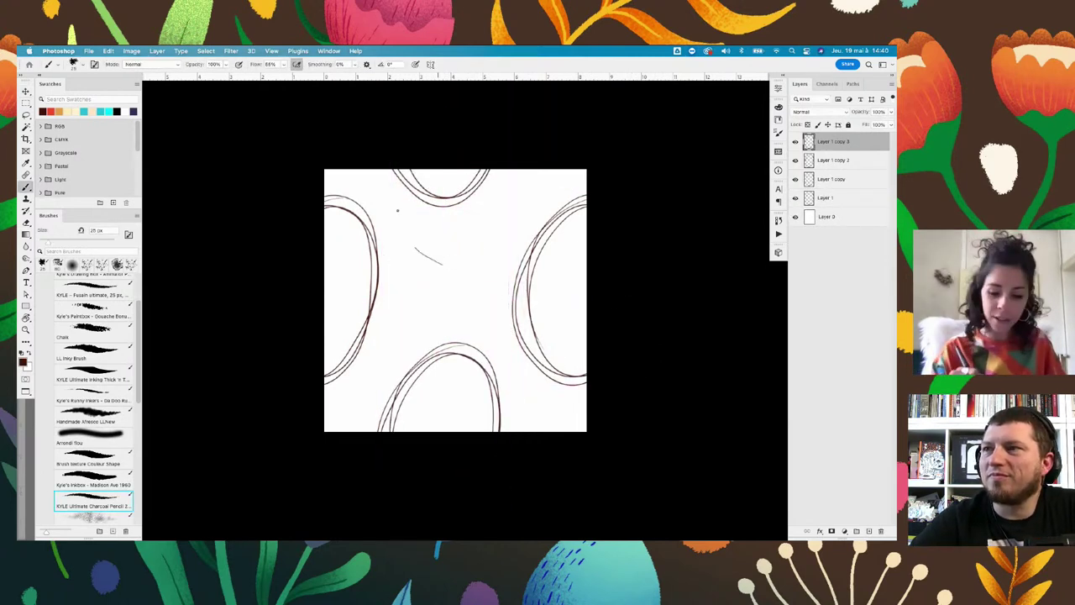
pyautogui.moveTo(399, 211); pyautogui.dragTo(512, 228)
pyautogui.moveTo(487, 283); pyautogui.dragTo(514, 368)
pyautogui.moveTo(475, 312)
pyautogui.mouseDown()
pyautogui.moveTo(412, 206)
pyautogui.moveTo(531, 388)
pyautogui.mouseUp()
pyautogui.keyDown('shift'); pyautogui.click(864, 198); pyautogui.keyUp('shift')
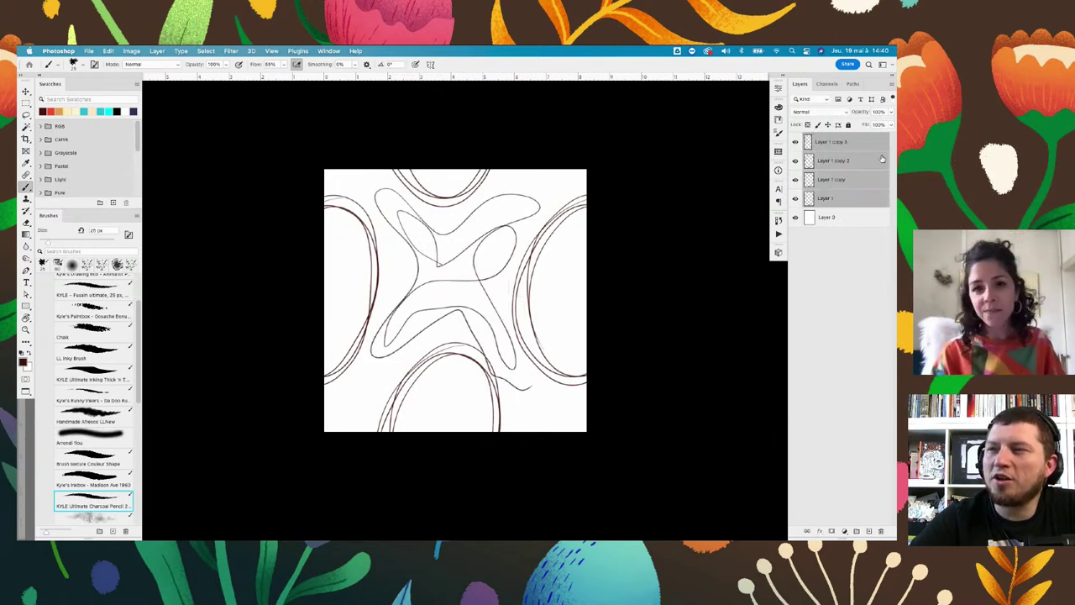
pyautogui.moveTo(861, 170); pyautogui.dragTo(880, 531)
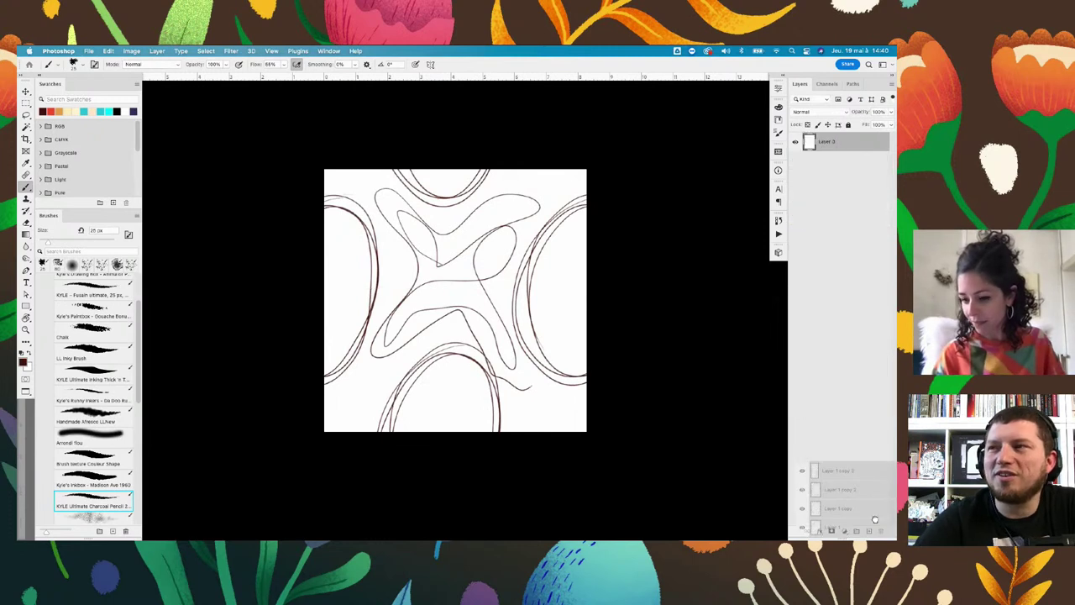
# Add Layer 2, link it with Layer 1 and merge them with Ctrl+E into one empty layer
pyautogui.click(869, 531)
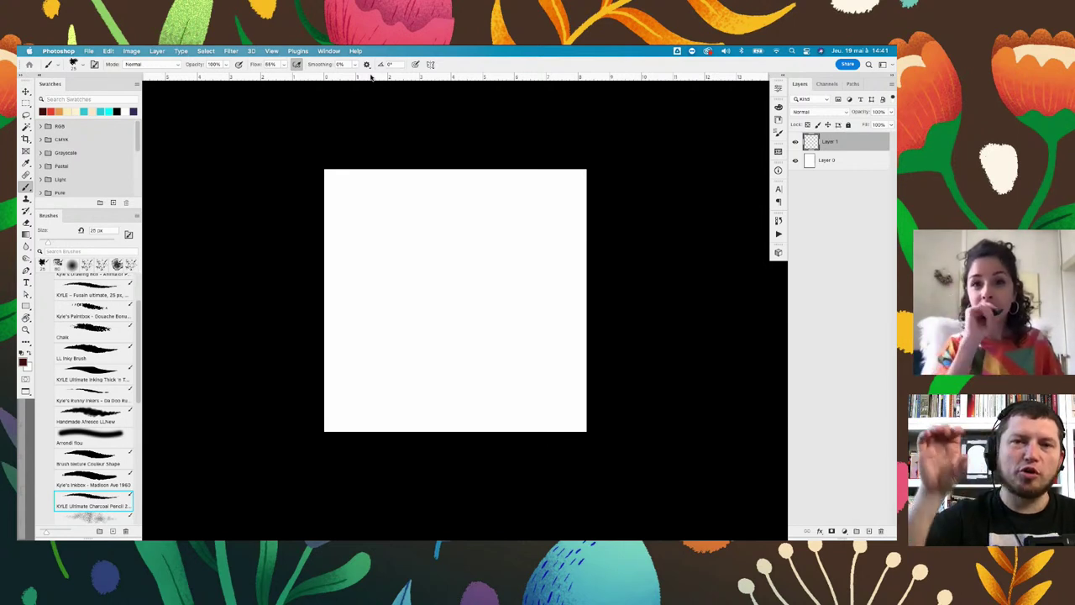
pyautogui.press('BackSpace')
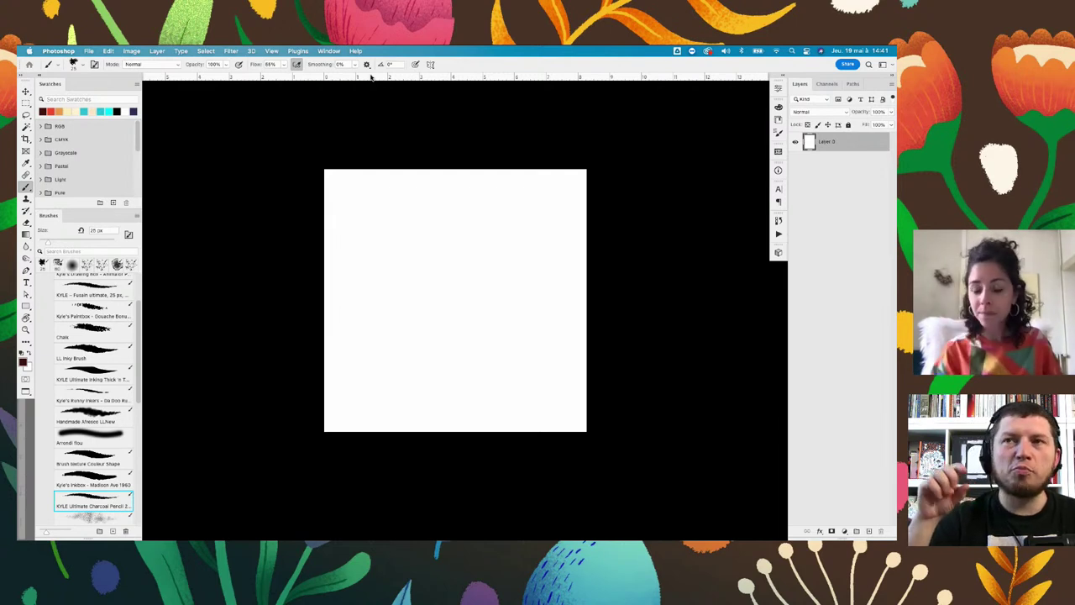
pyautogui.click(869, 531)
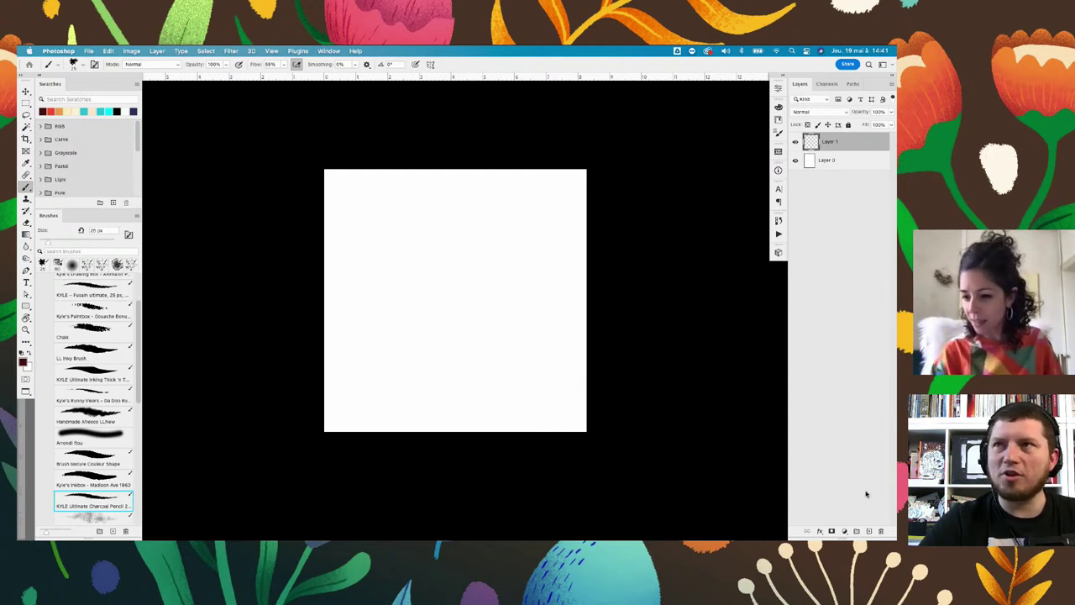
pyautogui.click(873, 530)
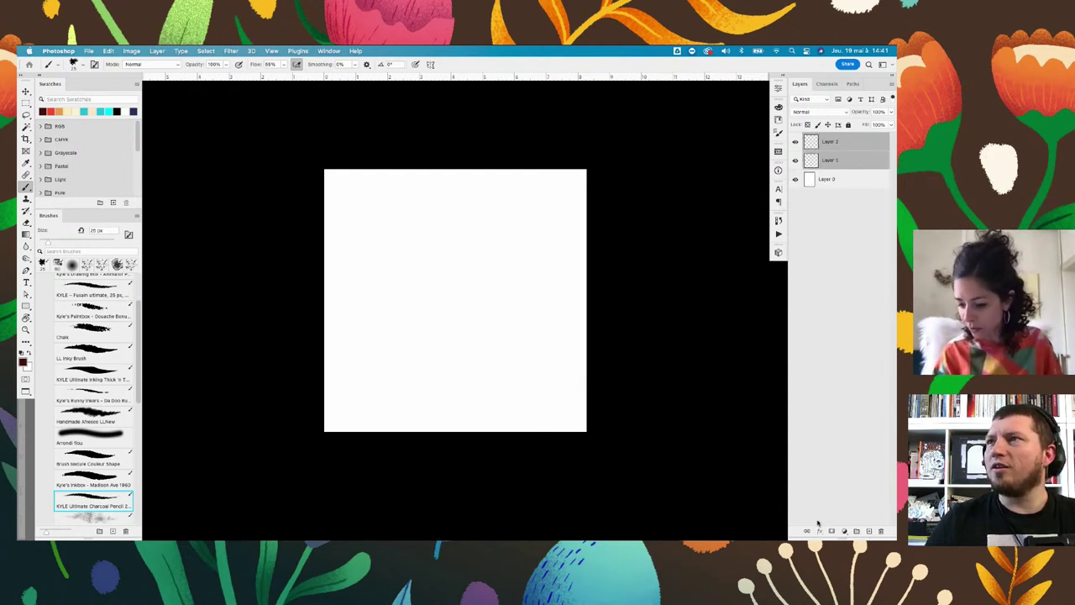
pyautogui.click(807, 532)
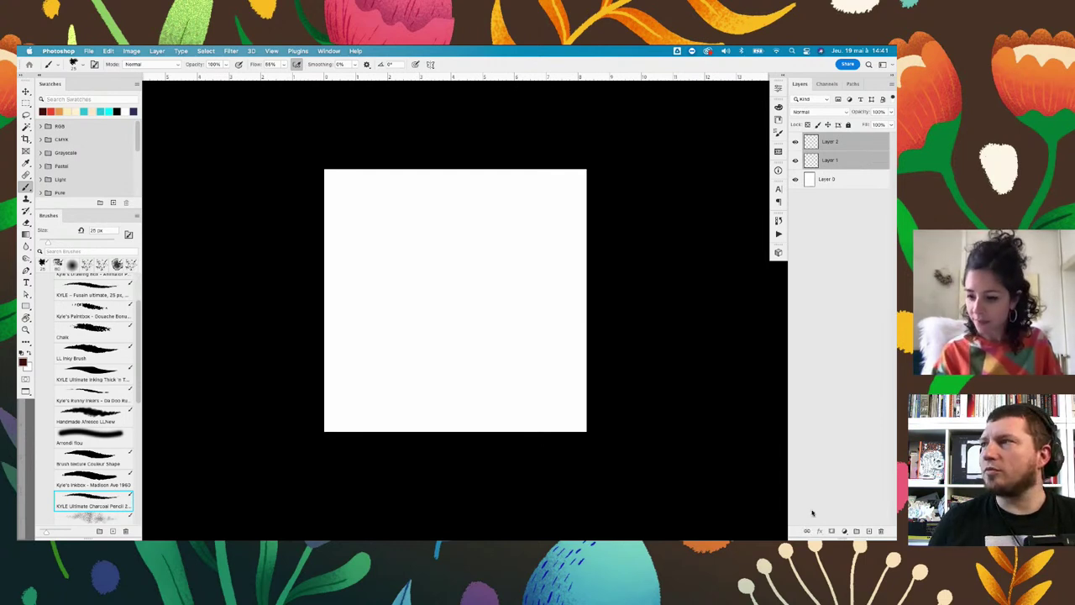
pyautogui.hotkey('ctrl', 'shift', 'z')
pyautogui.hotkey('ctrl', 'e')
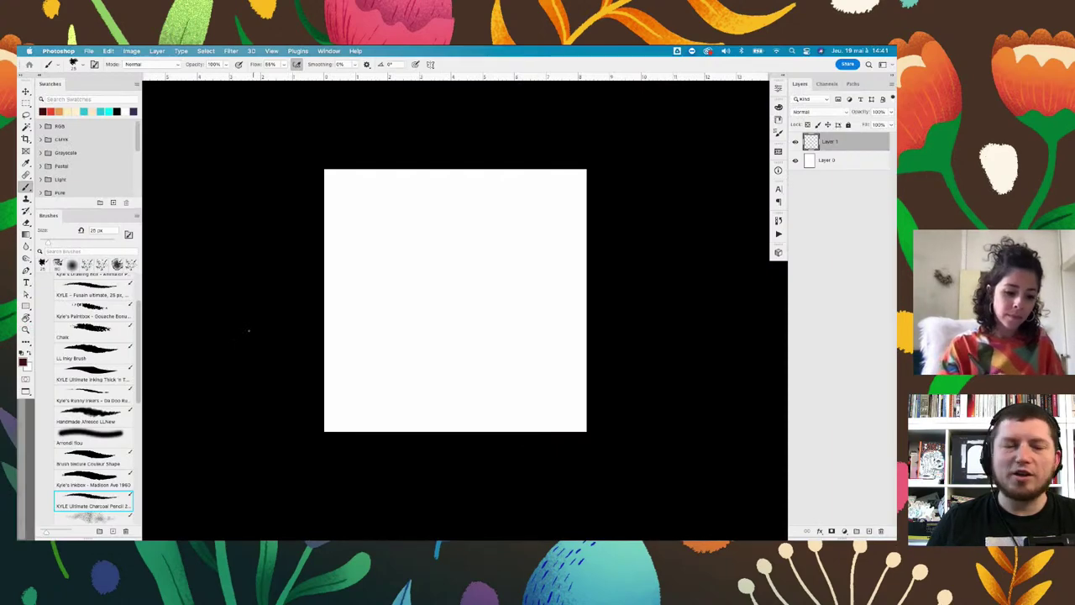
pyautogui.click(514, 263)
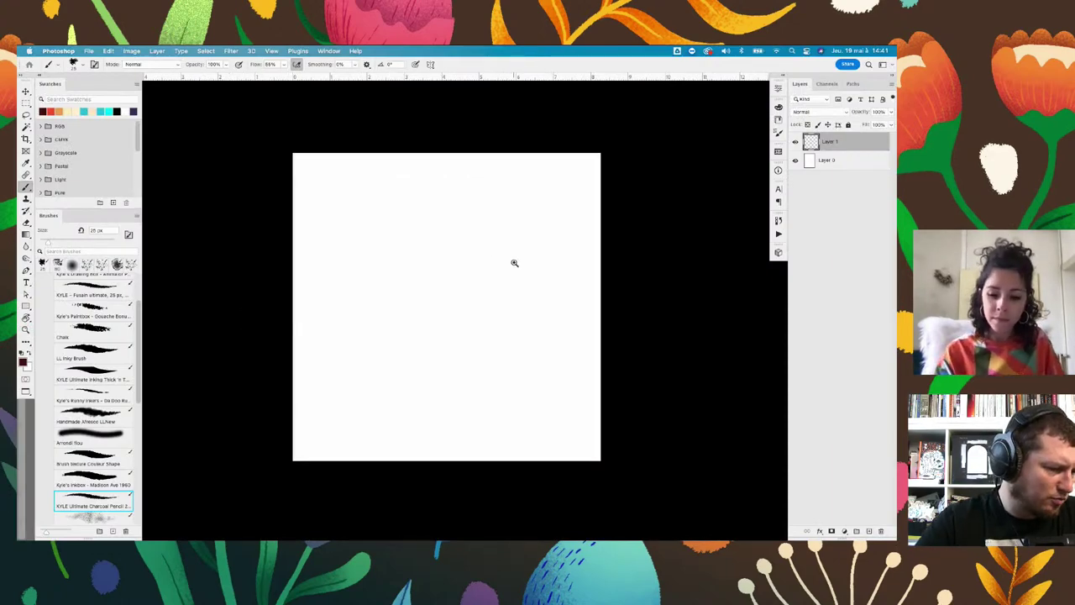
pyautogui.moveTo(514, 263); pyautogui.dragTo(505, 243)
# Turn on View > Pattern Preview and accept the smart-object warning
pyautogui.click(271, 50)
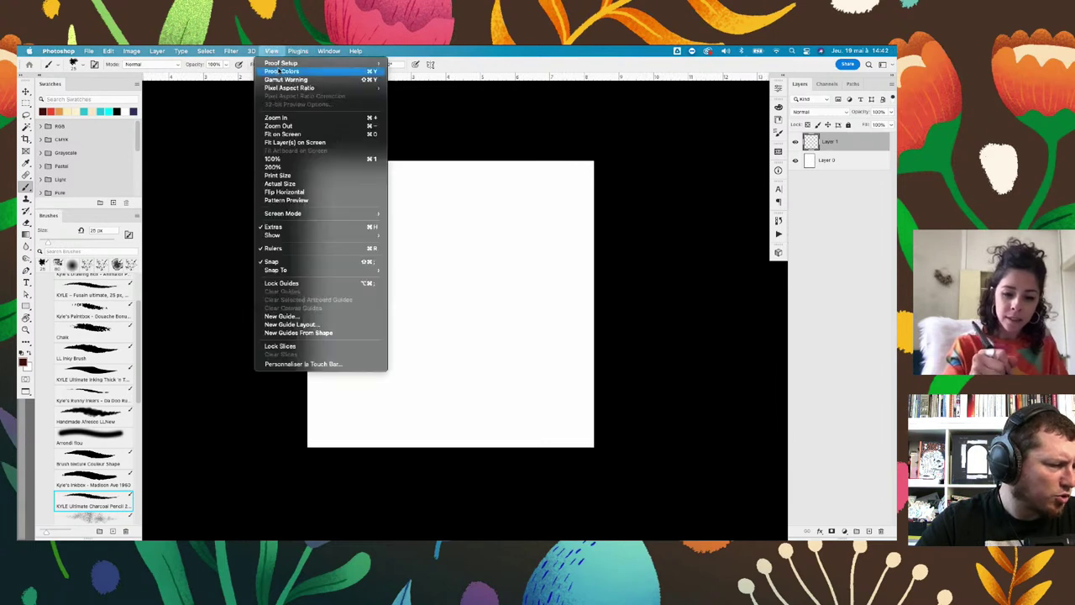
pyautogui.click(290, 200)
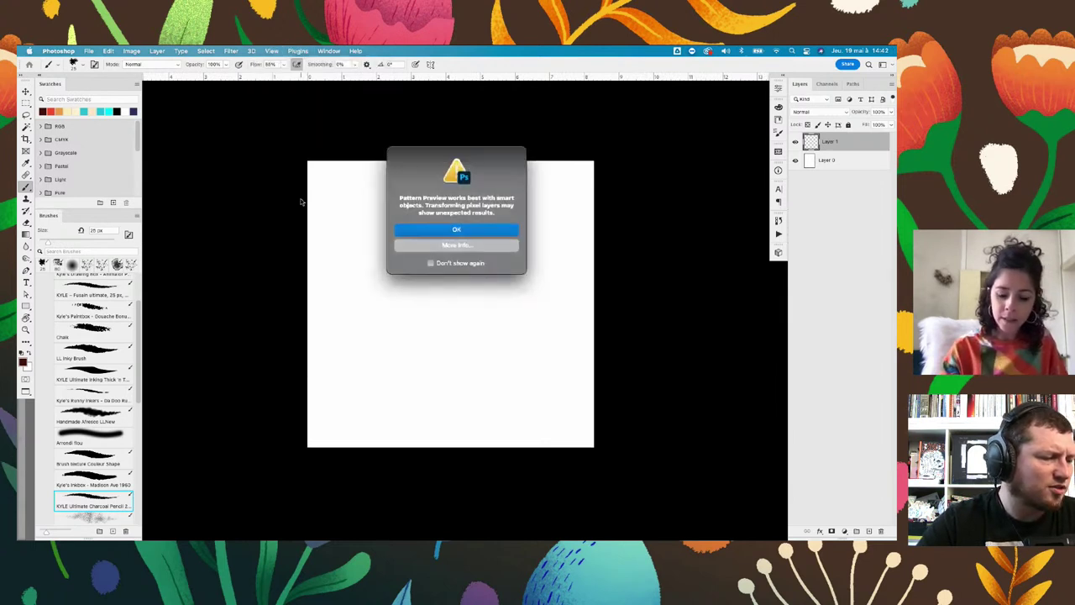
pyautogui.click(485, 232)
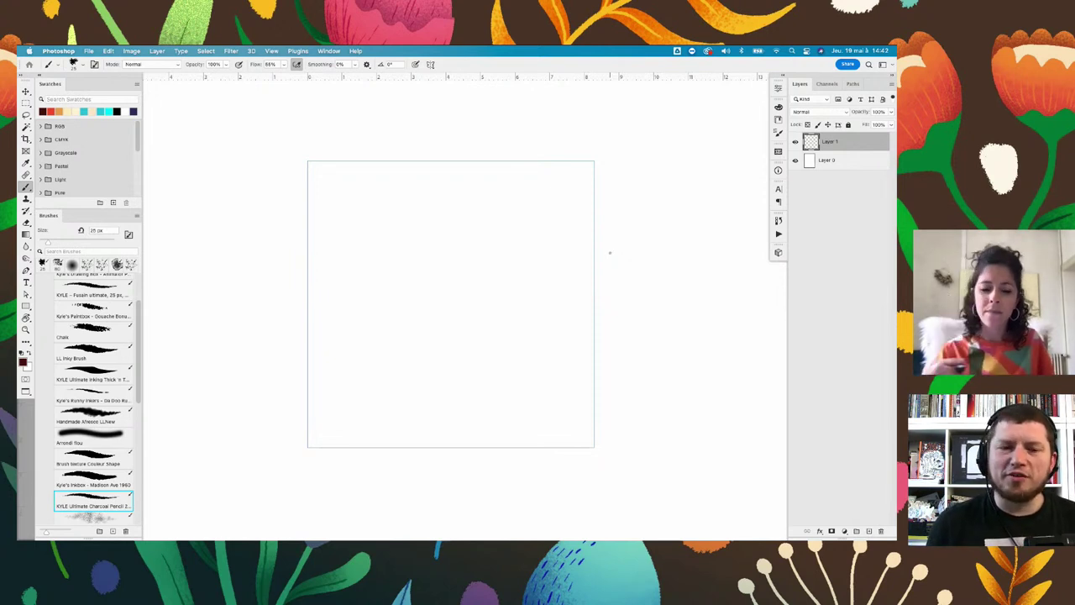
# Zoom in and sketch the two long slanting charcoal stem lines
pyautogui.moveTo(406, 250)
pyautogui.mouseDown()
pyautogui.moveTo(447, 254)
pyautogui.moveTo(451, 244)
pyautogui.mouseUp()
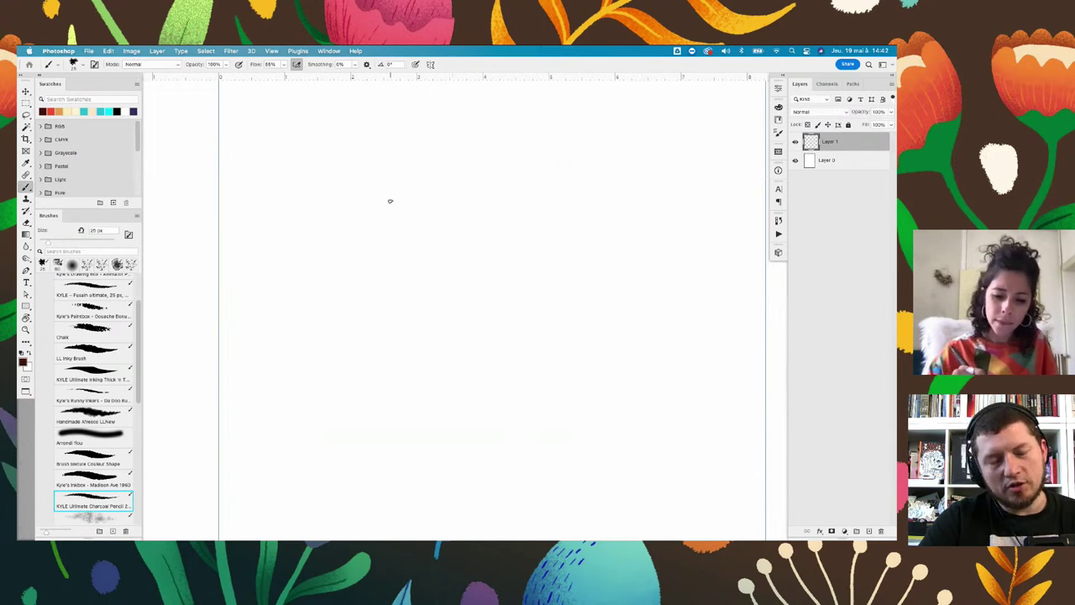
pyautogui.moveTo(390, 198)
pyautogui.mouseDown()
pyautogui.moveTo(403, 247)
pyautogui.moveTo(439, 308)
pyautogui.mouseUp()
pyautogui.moveTo(451, 354); pyautogui.dragTo(454, 386)
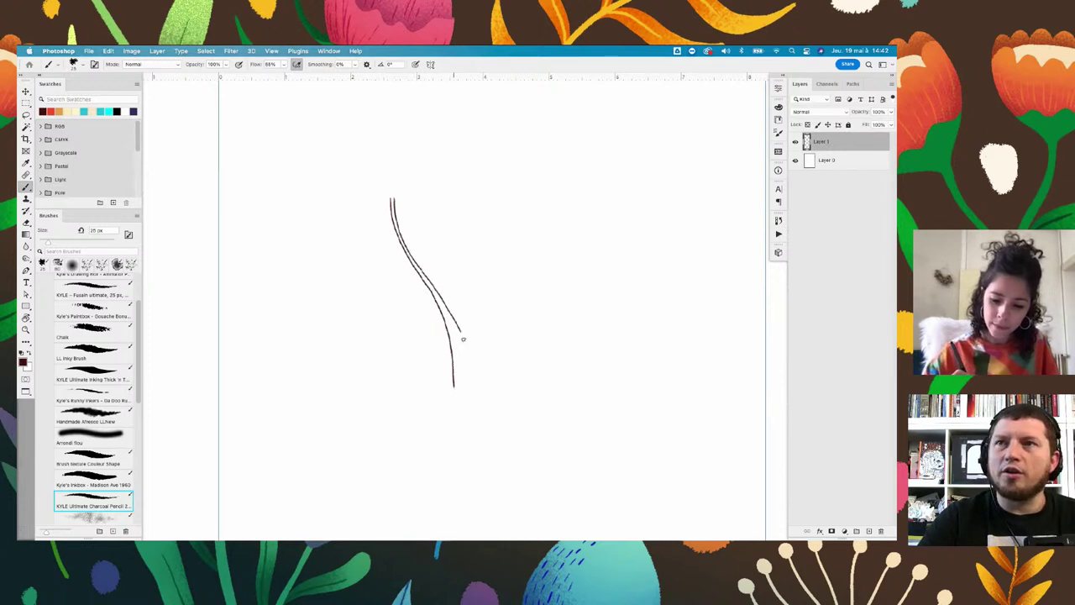
pyautogui.moveTo(463, 338)
pyautogui.mouseDown()
pyautogui.moveTo(466, 362)
pyautogui.moveTo(505, 343)
pyautogui.mouseUp()
# Erase and redraw the stem's right edge to taper it into a pointed base
pyautogui.press('e')
pyautogui.moveTo(451, 310); pyautogui.dragTo(476, 386)
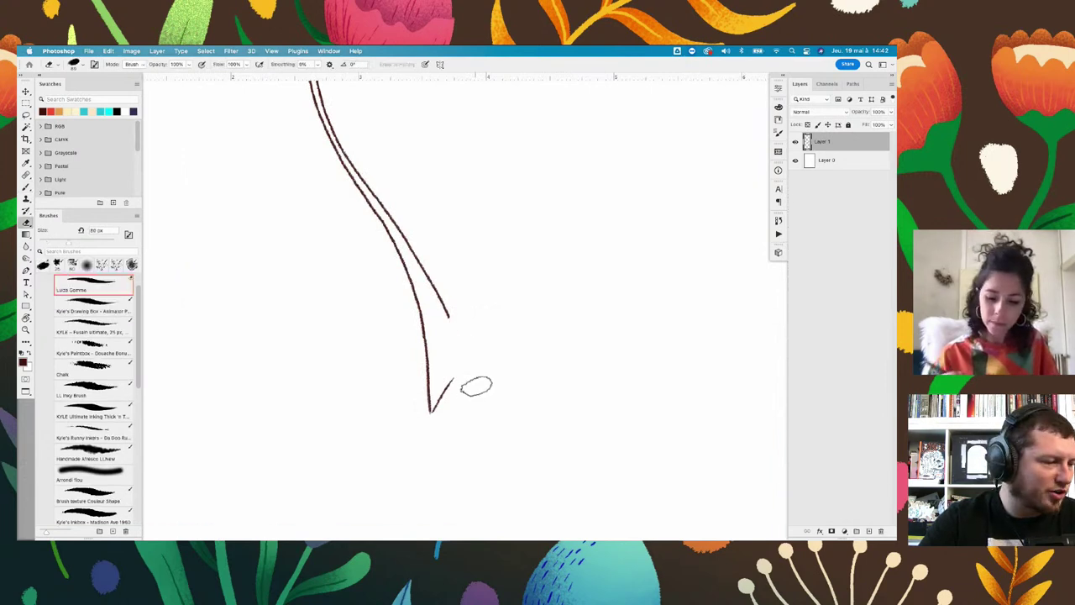
pyautogui.press('b')
pyautogui.moveTo(448, 312); pyautogui.dragTo(469, 363)
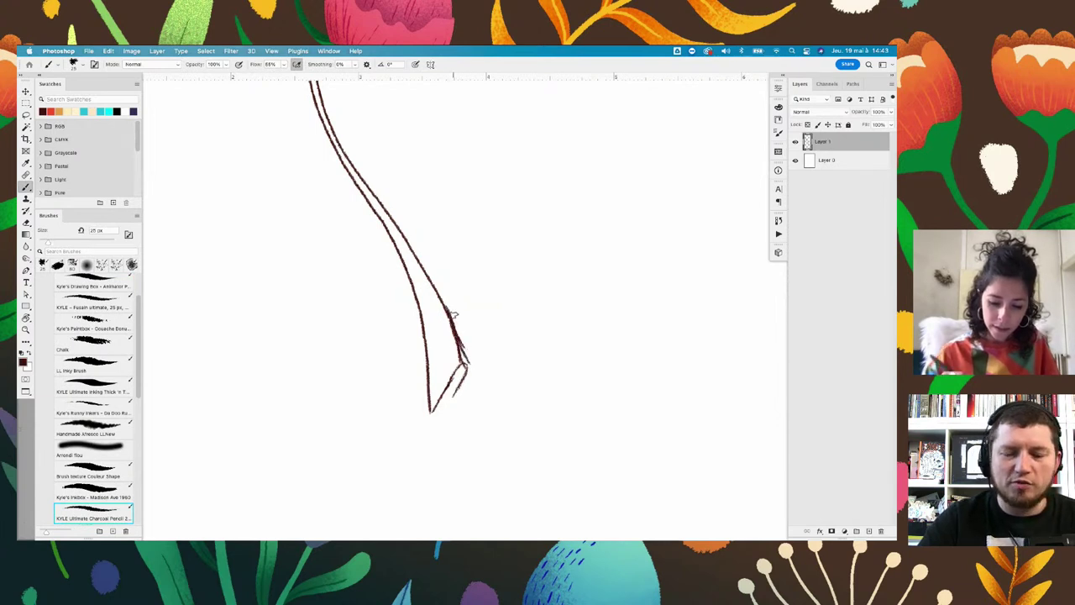
pyautogui.press('e')
pyautogui.moveTo(453, 310); pyautogui.dragTo(463, 355)
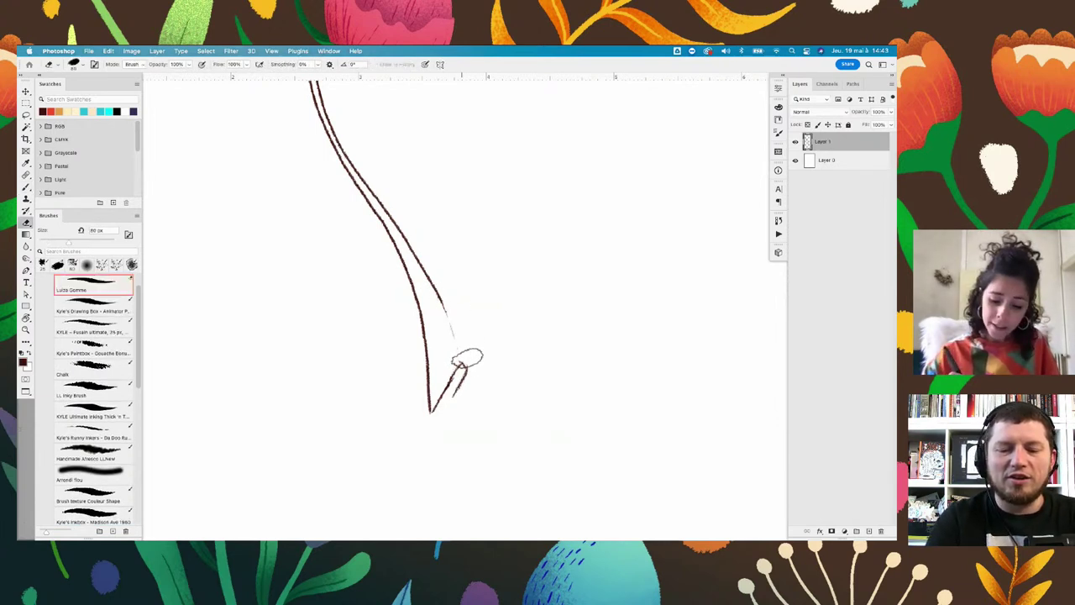
pyautogui.press('b')
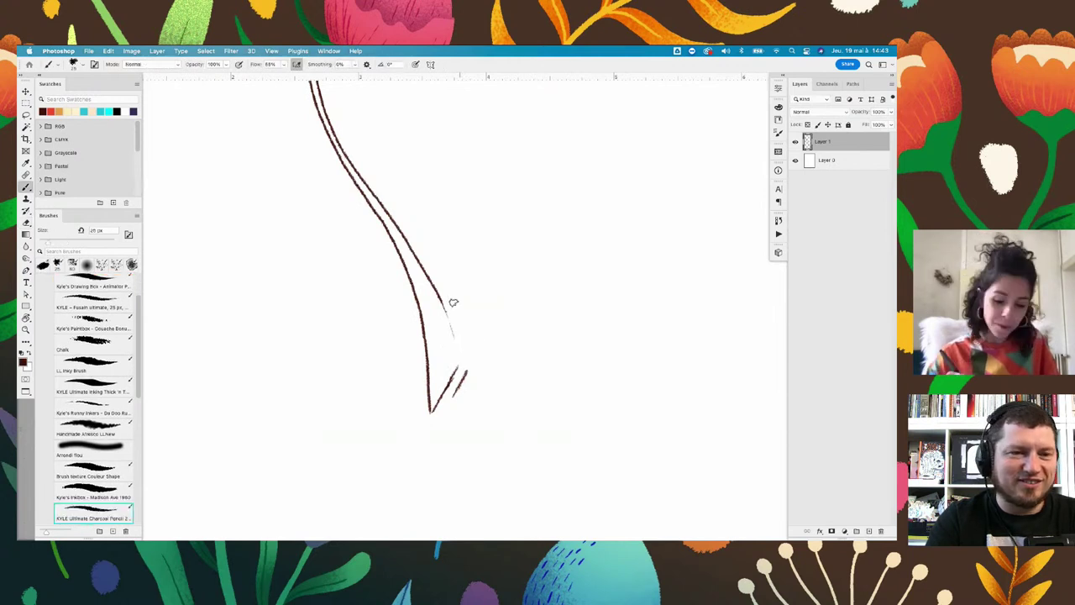
pyautogui.moveTo(445, 309)
pyautogui.mouseDown()
pyautogui.moveTo(465, 351)
pyautogui.moveTo(432, 411)
pyautogui.moveTo(457, 395)
pyautogui.moveTo(435, 413)
pyautogui.mouseUp()
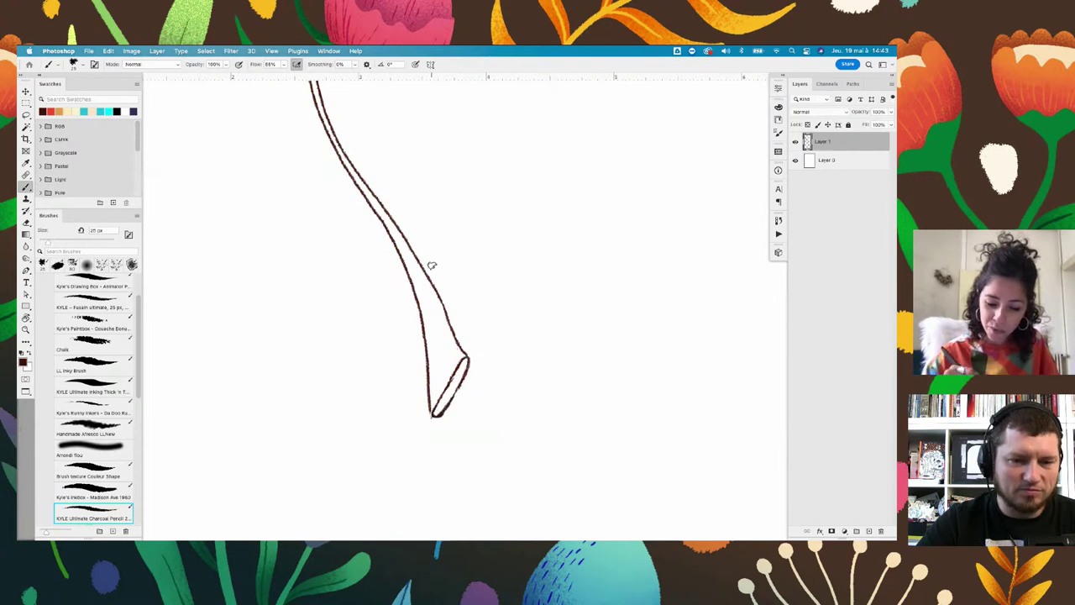
pyautogui.moveTo(425, 274); pyautogui.dragTo(468, 348)
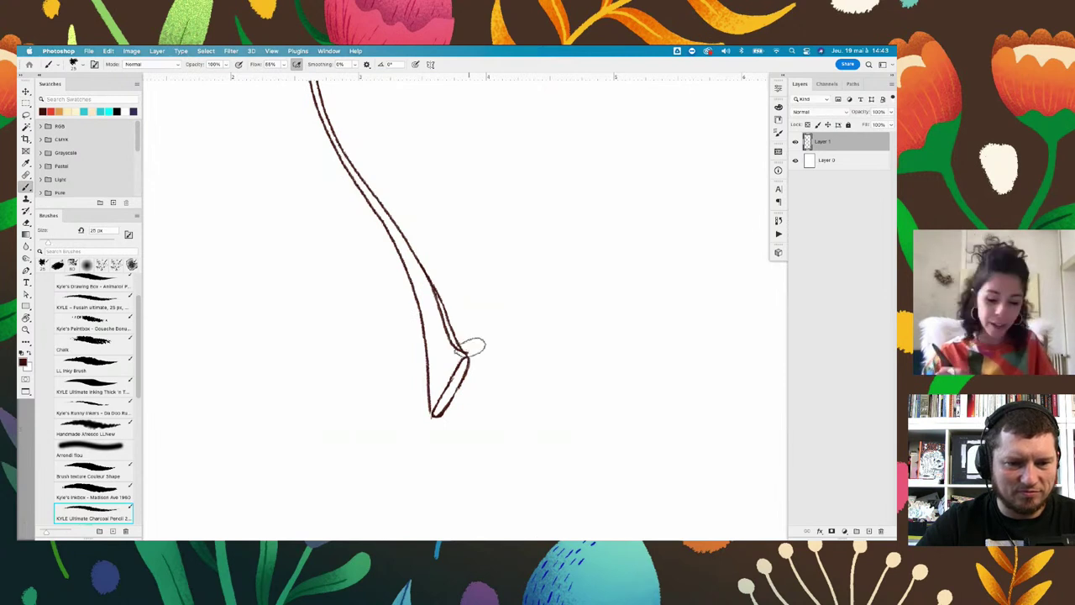
pyautogui.press('e')
pyautogui.moveTo(447, 301); pyautogui.dragTo(462, 336)
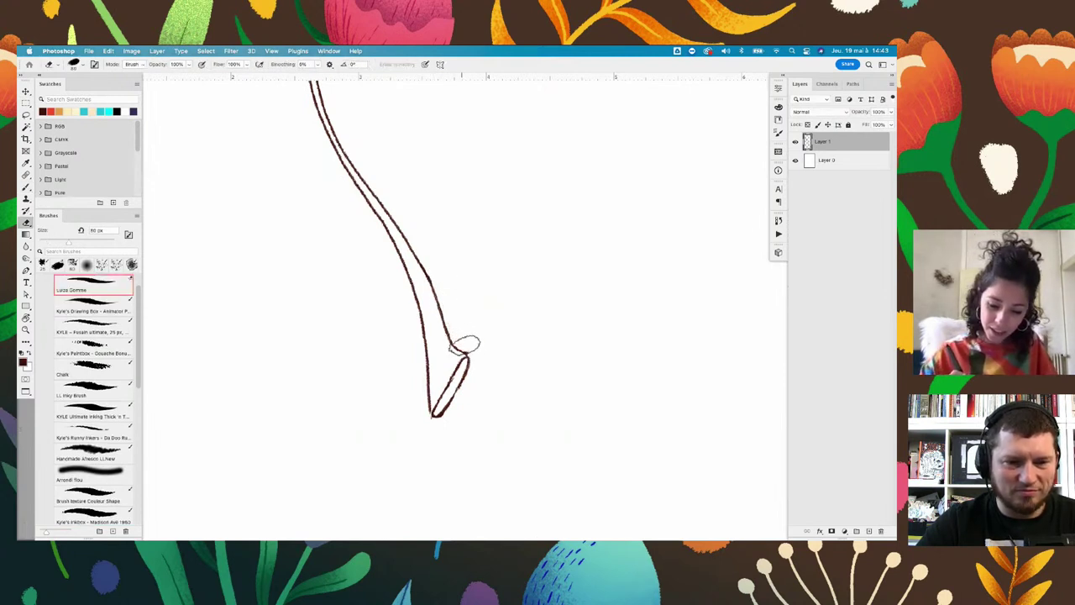
# Close the stem's right outline at the tip, then zoom out to check the repeated tiles
pyautogui.press('b')
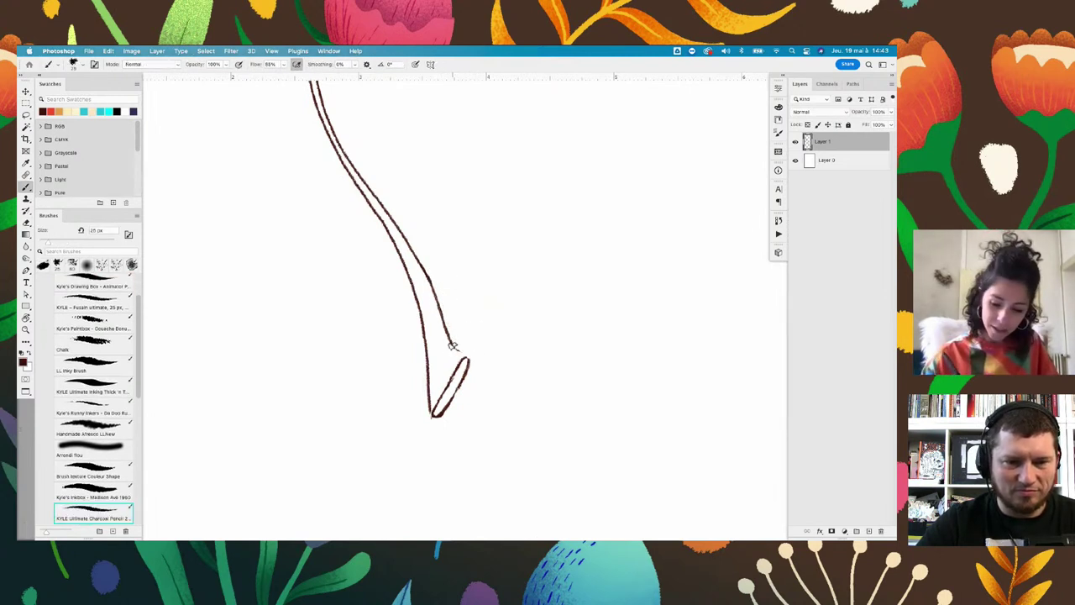
pyautogui.moveTo(454, 342); pyautogui.dragTo(471, 363)
pyautogui.scroll(-3, 530, 252)
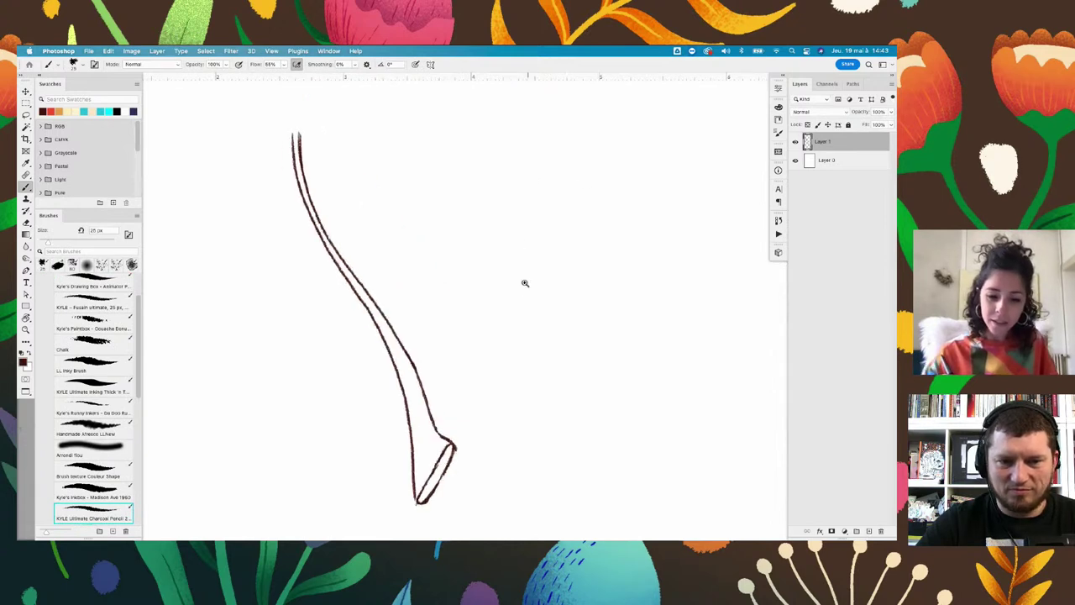
pyautogui.scroll(-3, 504, 306)
pyautogui.scroll(-3, 479, 345)
pyautogui.moveTo(472, 355); pyautogui.dragTo(631, 291)
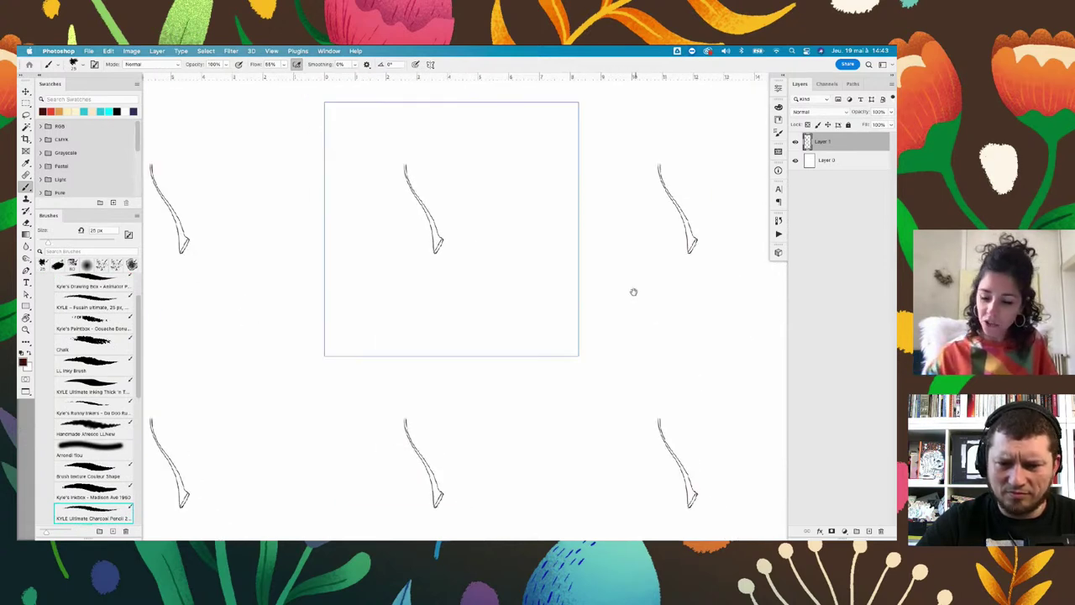
pyautogui.moveTo(564, 294); pyautogui.dragTo(664, 293)
pyautogui.scroll(-3, 665, 293)
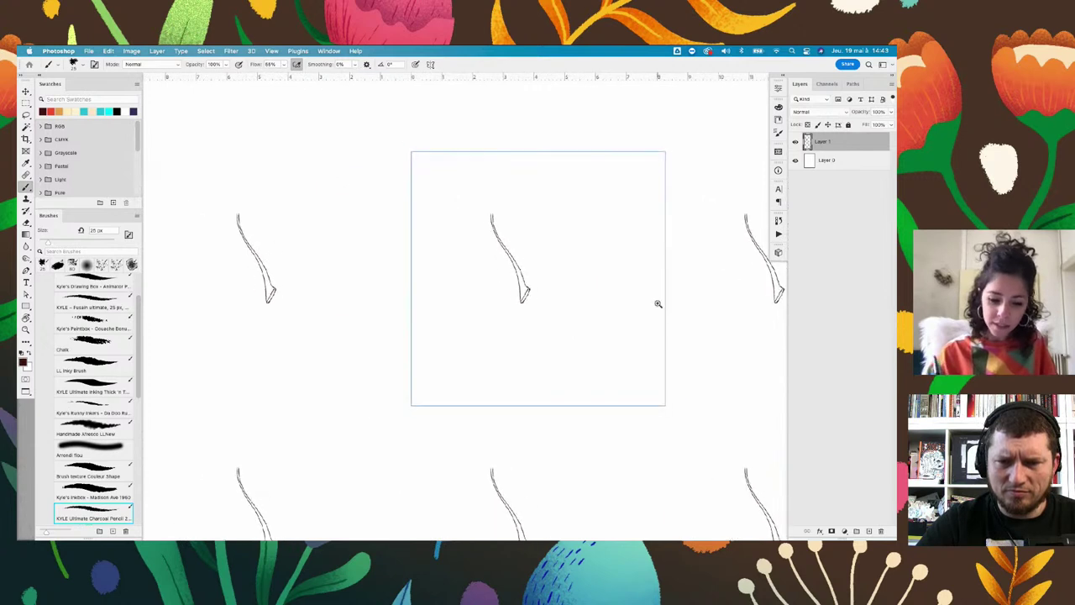
pyautogui.scroll(8, 626, 327)
pyautogui.scroll(3, 673, 294)
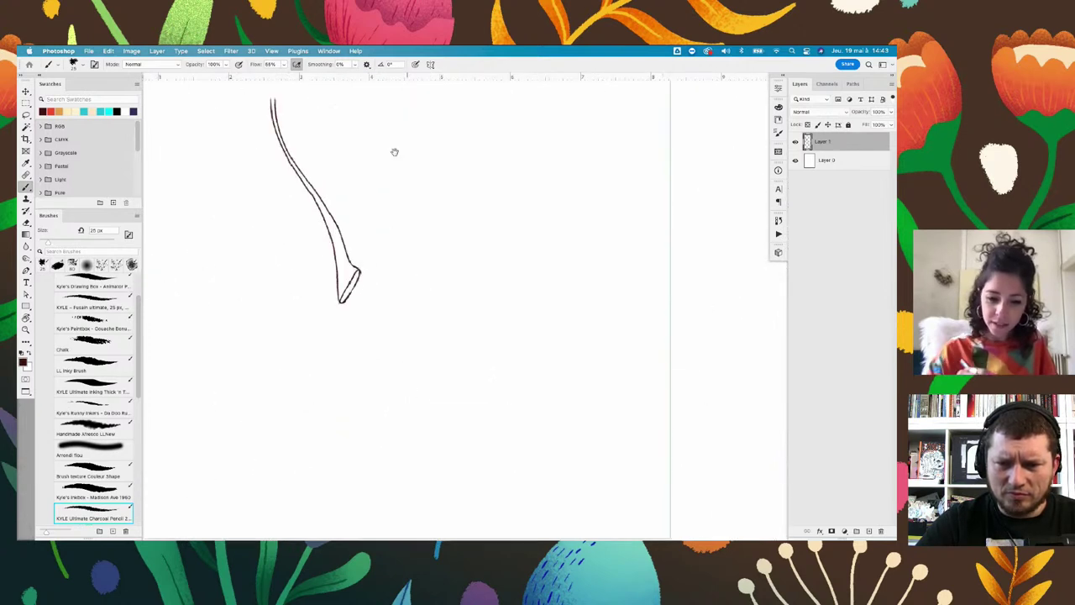
pyautogui.scroll(3, 394, 151)
pyautogui.scroll(3, 437, 257)
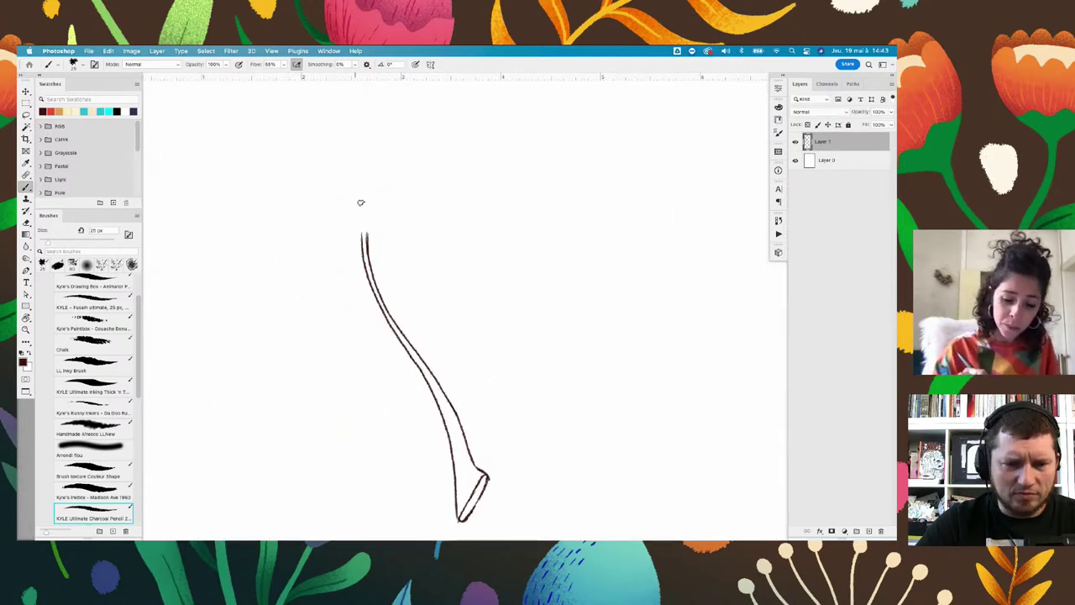
# Sketch the drooping flower head's left and right petals, rounded crown and inner petal lines
pyautogui.moveTo(363, 233); pyautogui.dragTo(337, 345)
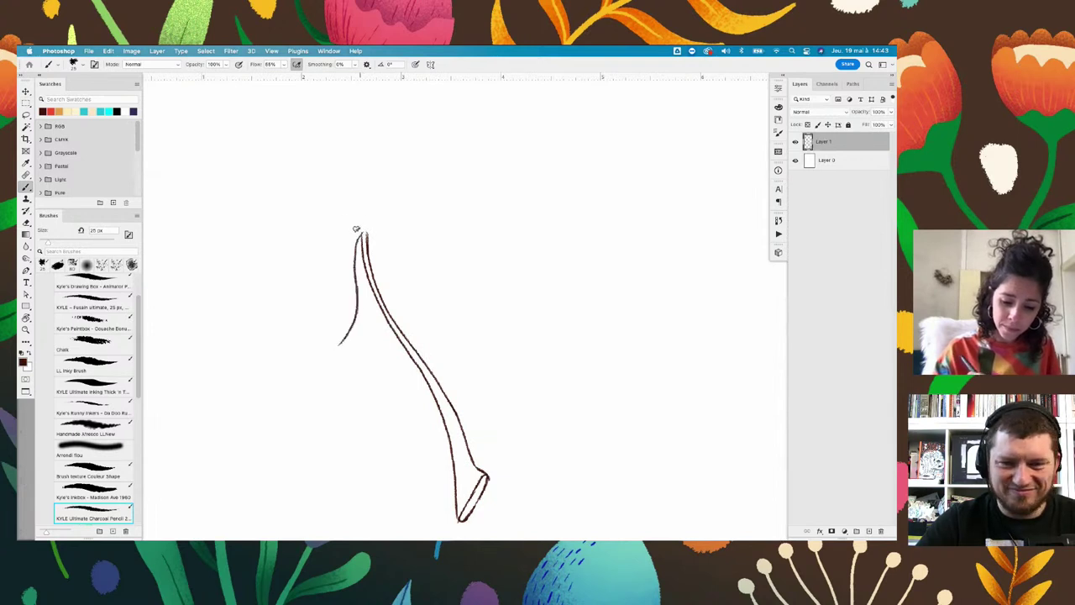
pyautogui.moveTo(361, 229)
pyautogui.mouseDown()
pyautogui.moveTo(307, 319)
pyautogui.moveTo(332, 352)
pyautogui.moveTo(309, 351)
pyautogui.mouseUp()
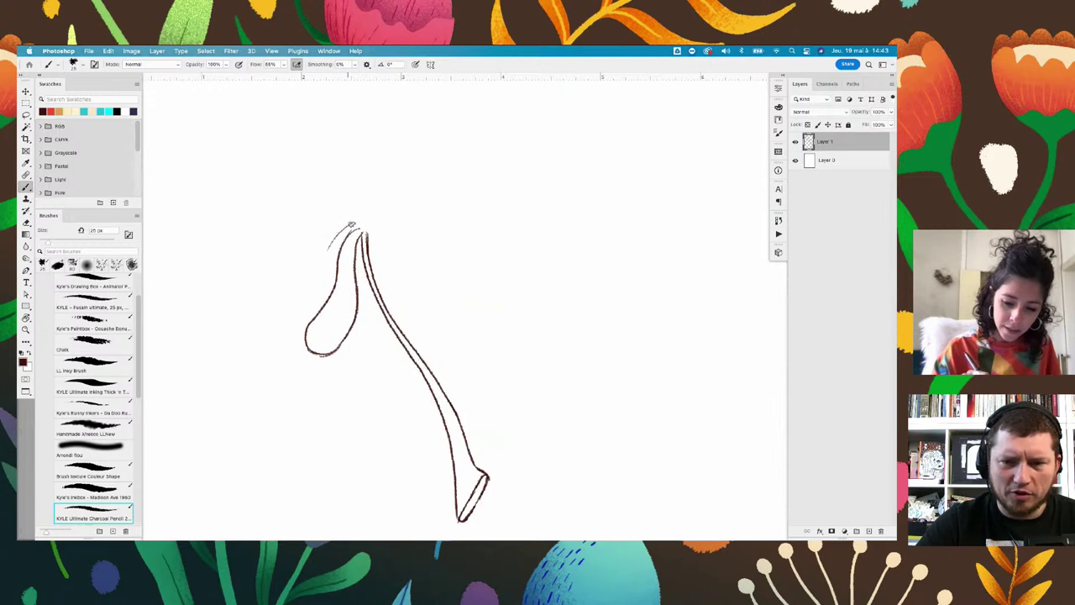
pyautogui.moveTo(351, 226)
pyautogui.mouseDown()
pyautogui.moveTo(318, 316)
pyautogui.moveTo(353, 323)
pyautogui.mouseUp()
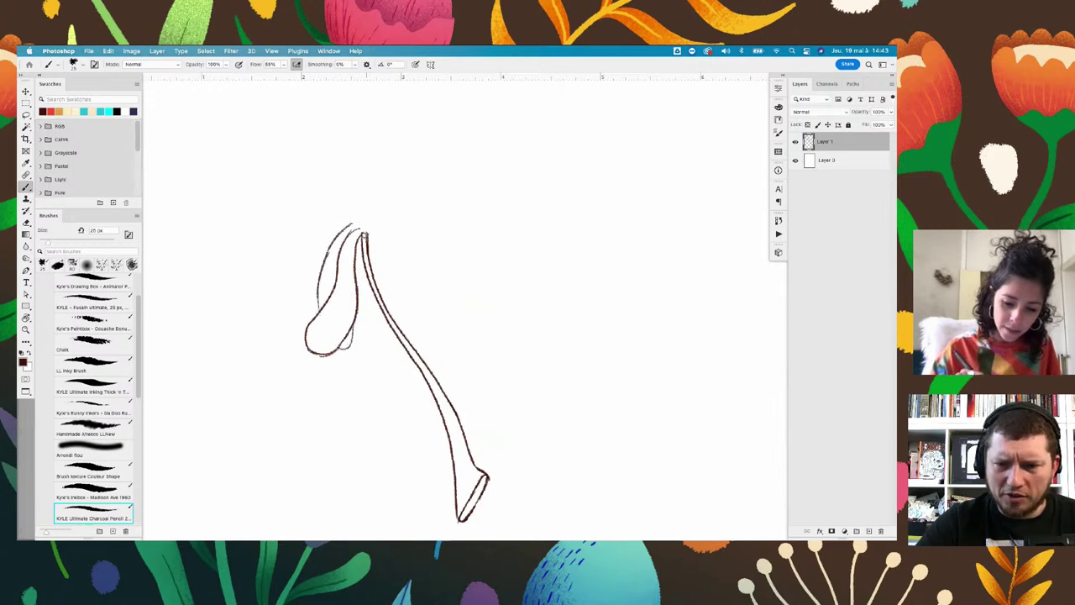
pyautogui.moveTo(351, 225)
pyautogui.mouseDown()
pyautogui.moveTo(356, 216)
pyautogui.moveTo(377, 225)
pyautogui.mouseUp()
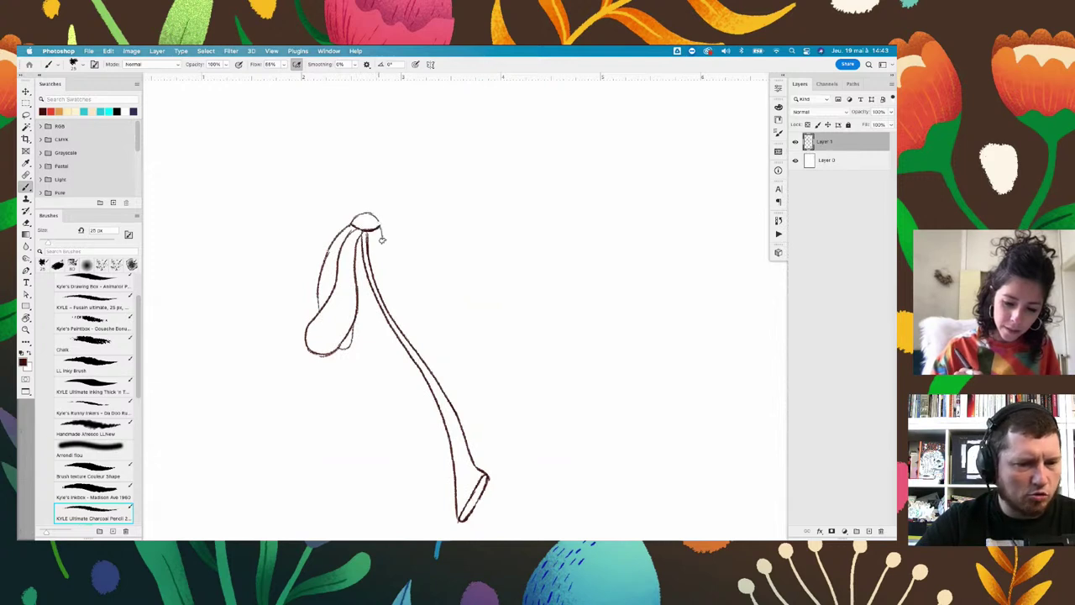
pyautogui.moveTo(387, 271)
pyautogui.mouseDown()
pyautogui.moveTo(397, 317)
pyautogui.moveTo(380, 346)
pyautogui.mouseUp()
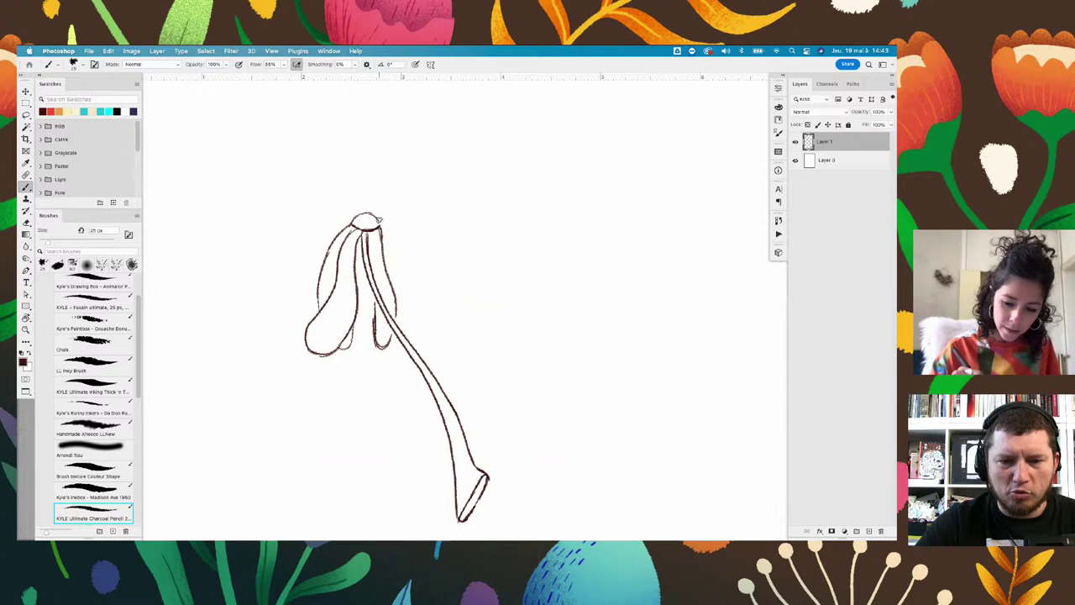
pyautogui.moveTo(389, 231); pyautogui.dragTo(423, 313)
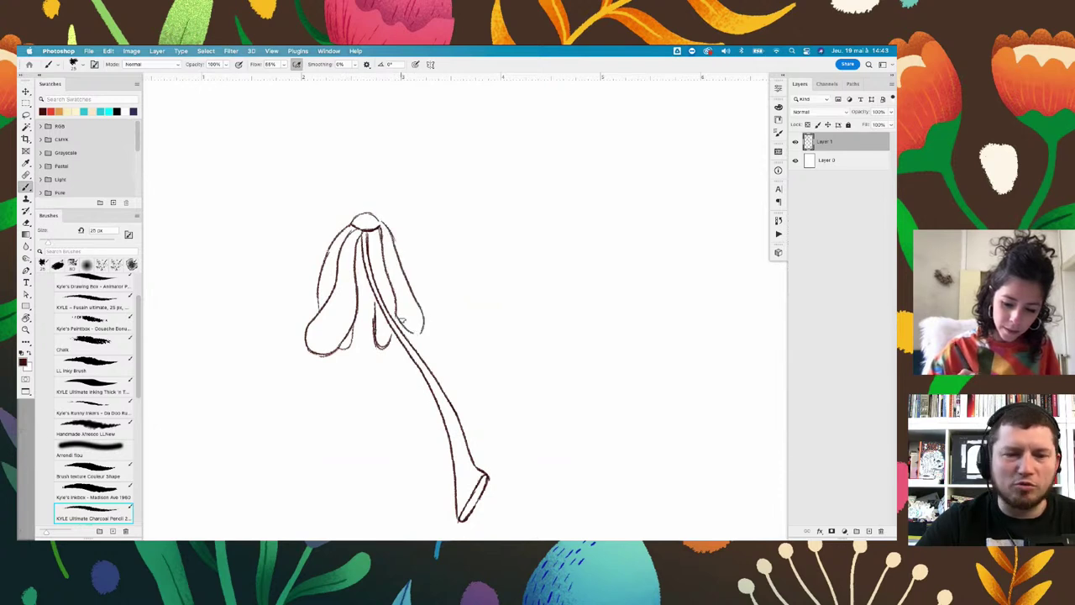
pyautogui.moveTo(384, 222)
pyautogui.mouseDown()
pyautogui.moveTo(430, 313)
pyautogui.moveTo(439, 299)
pyautogui.mouseUp()
pyautogui.moveTo(354, 219)
pyautogui.mouseDown()
pyautogui.moveTo(323, 247)
pyautogui.moveTo(310, 286)
pyautogui.mouseUp()
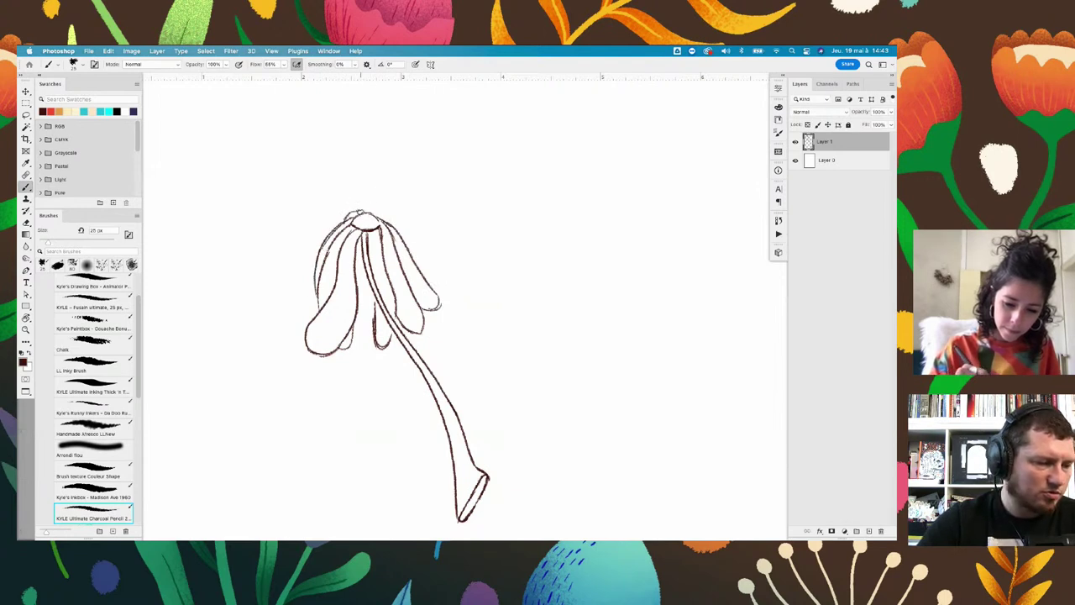
pyautogui.moveTo(358, 210)
pyautogui.mouseDown()
pyautogui.moveTo(387, 220)
pyautogui.moveTo(358, 221)
pyautogui.moveTo(370, 224)
pyautogui.mouseUp()
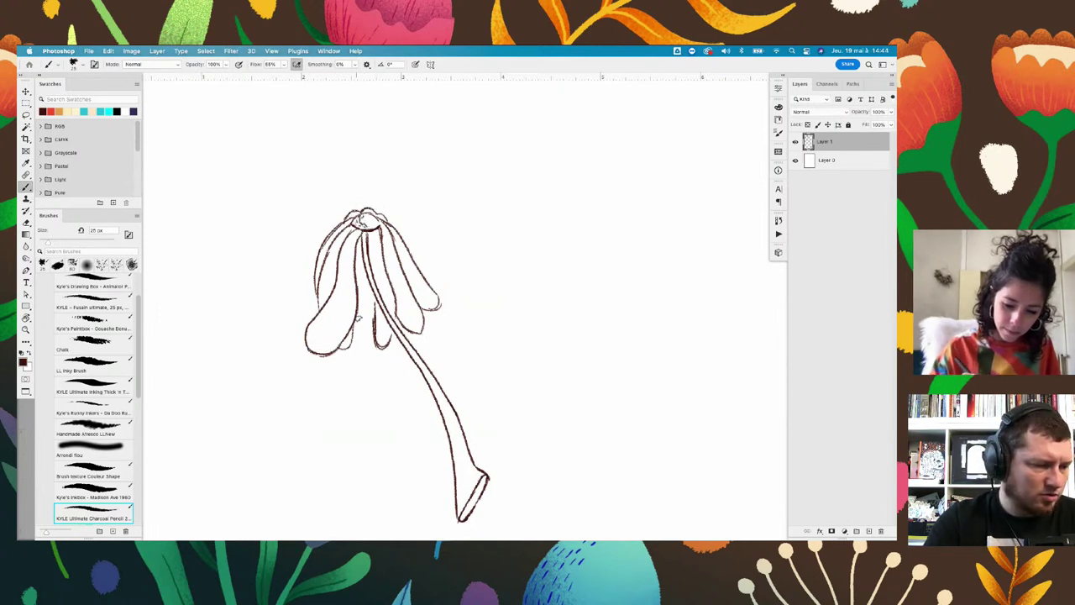
pyautogui.moveTo(368, 300)
pyautogui.mouseDown()
pyautogui.moveTo(371, 345)
pyautogui.moveTo(360, 347)
pyautogui.moveTo(424, 308)
pyautogui.moveTo(446, 264)
pyautogui.moveTo(445, 206)
pyautogui.mouseUp()
# Draw a pointed leaf with a vein curving up from the stem's right side
pyautogui.scroll(-3, 378, 336)
pyautogui.moveTo(428, 326)
pyautogui.mouseDown()
pyautogui.moveTo(468, 260)
pyautogui.moveTo(446, 206)
pyautogui.moveTo(470, 273)
pyautogui.moveTo(424, 344)
pyautogui.mouseUp()
pyautogui.hotkey('ctrl', 'z')
pyautogui.hotkey('ctrl', 'z')
pyautogui.moveTo(448, 220)
pyautogui.mouseDown()
pyautogui.moveTo(462, 310)
pyautogui.moveTo(424, 348)
pyautogui.moveTo(443, 303)
pyautogui.mouseUp()
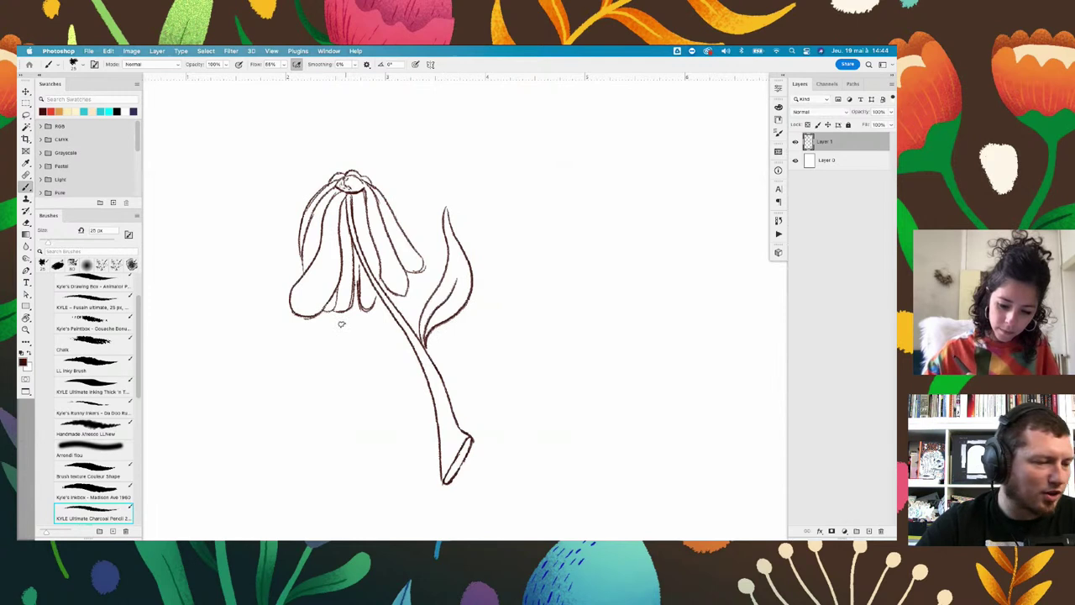
# Draw a long slender leaf sweeping down the left side of the stem
pyautogui.moveTo(341, 325)
pyautogui.mouseDown()
pyautogui.moveTo(421, 394)
pyautogui.moveTo(441, 450)
pyautogui.mouseUp()
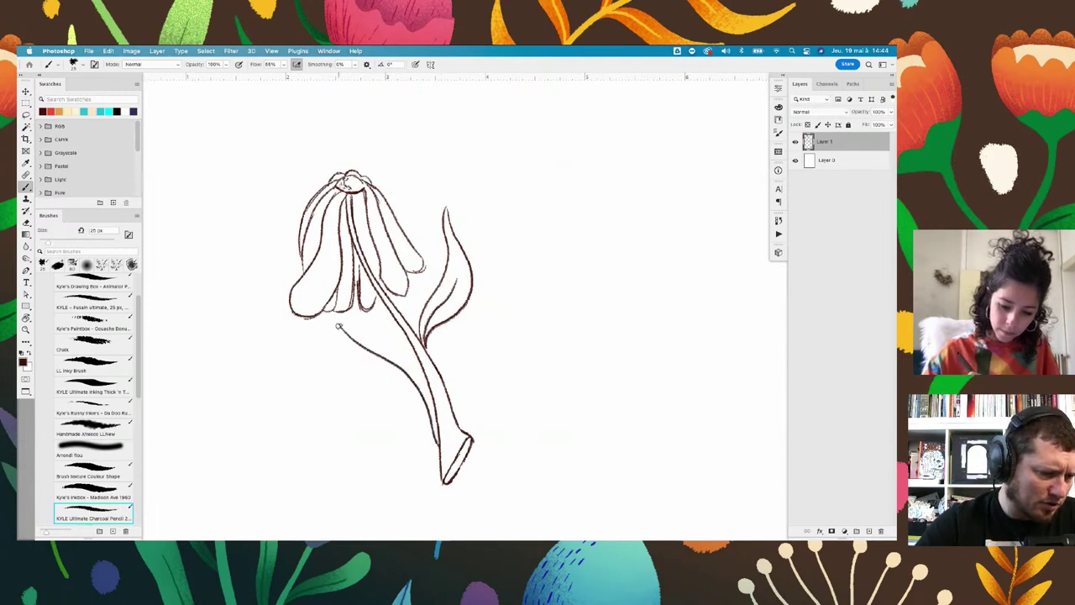
pyautogui.moveTo(338, 326)
pyautogui.mouseDown()
pyautogui.moveTo(367, 386)
pyautogui.moveTo(443, 452)
pyautogui.mouseUp()
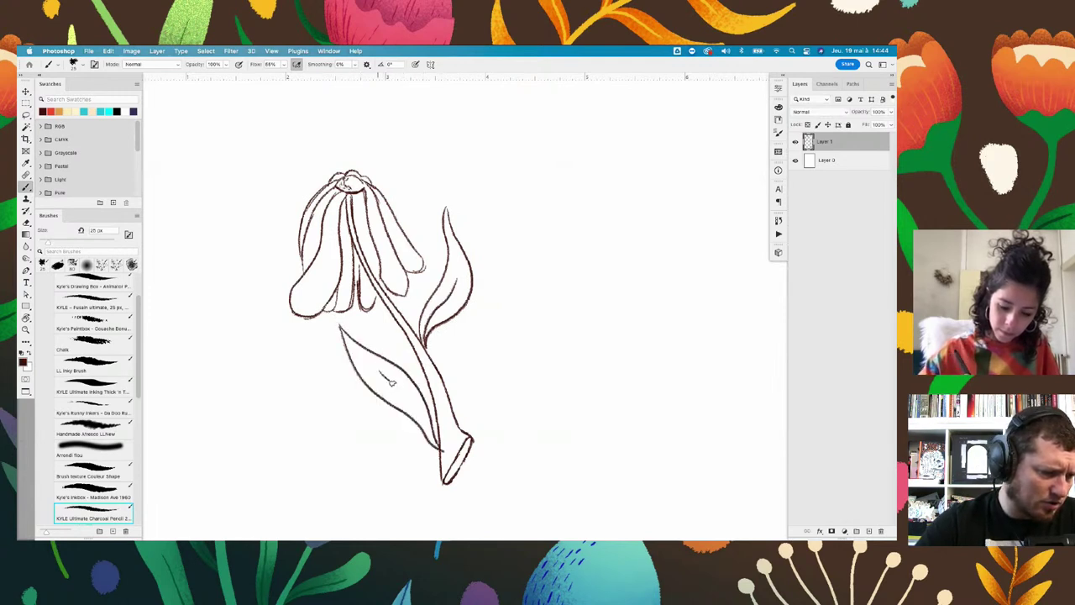
pyautogui.moveTo(391, 382); pyautogui.dragTo(439, 443)
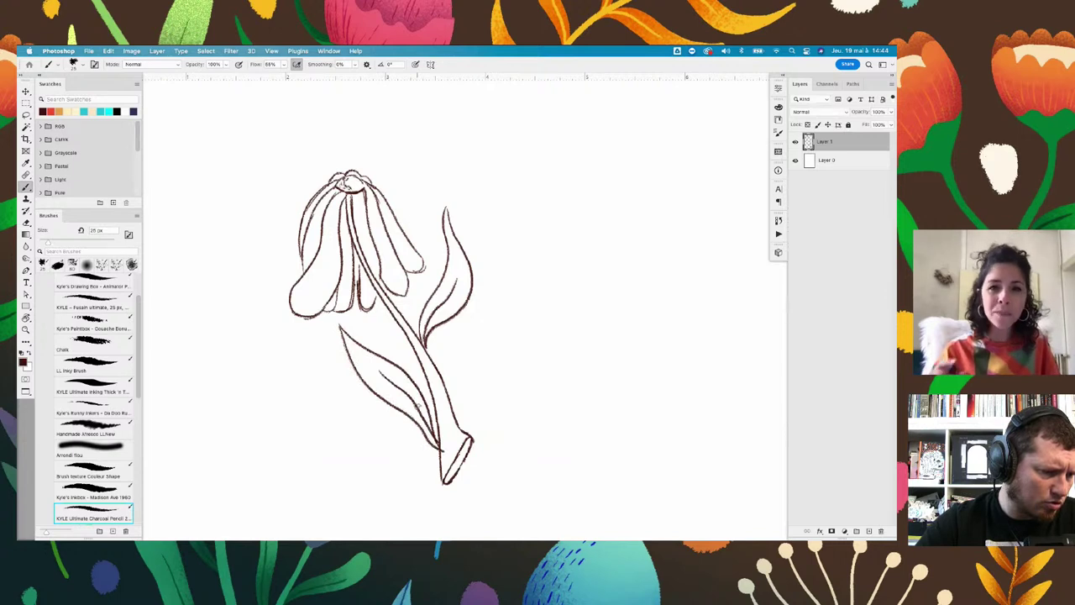
pyautogui.scroll(-2, 499, 314)
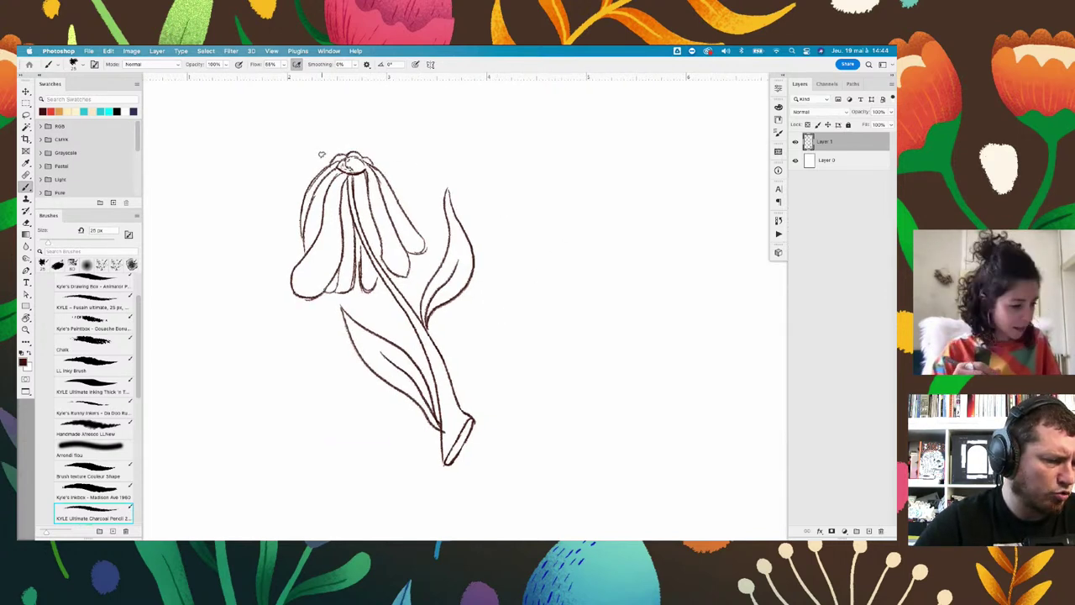
# Erase faint inner petal lines and redraw a cleaner line down the centre petal
pyautogui.press('e')
pyautogui.moveTo(358, 202); pyautogui.dragTo(374, 261)
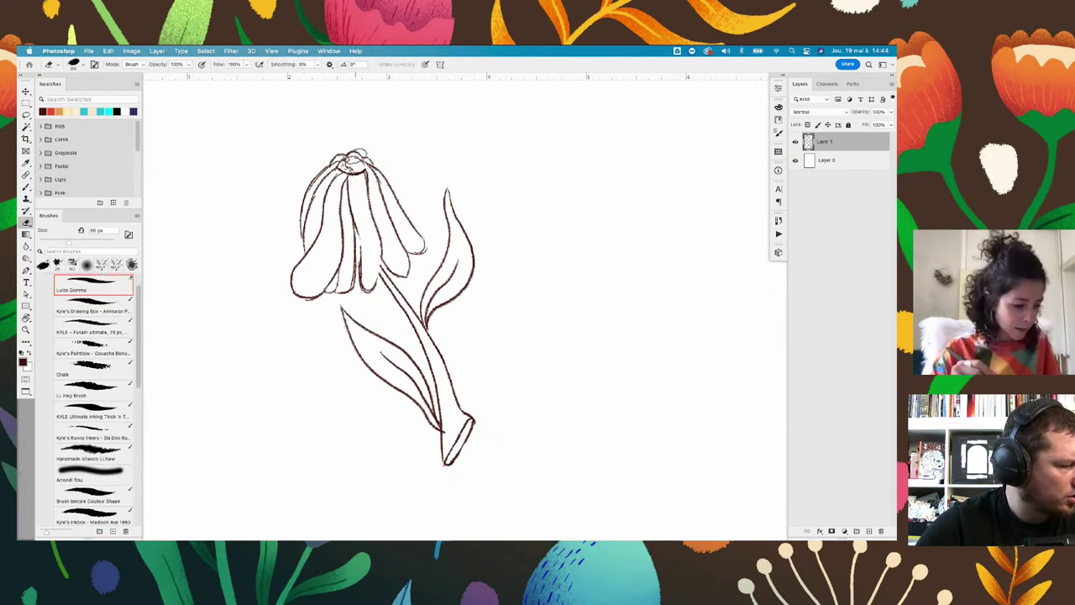
pyautogui.press('b')
pyautogui.moveTo(350, 171); pyautogui.dragTo(359, 223)
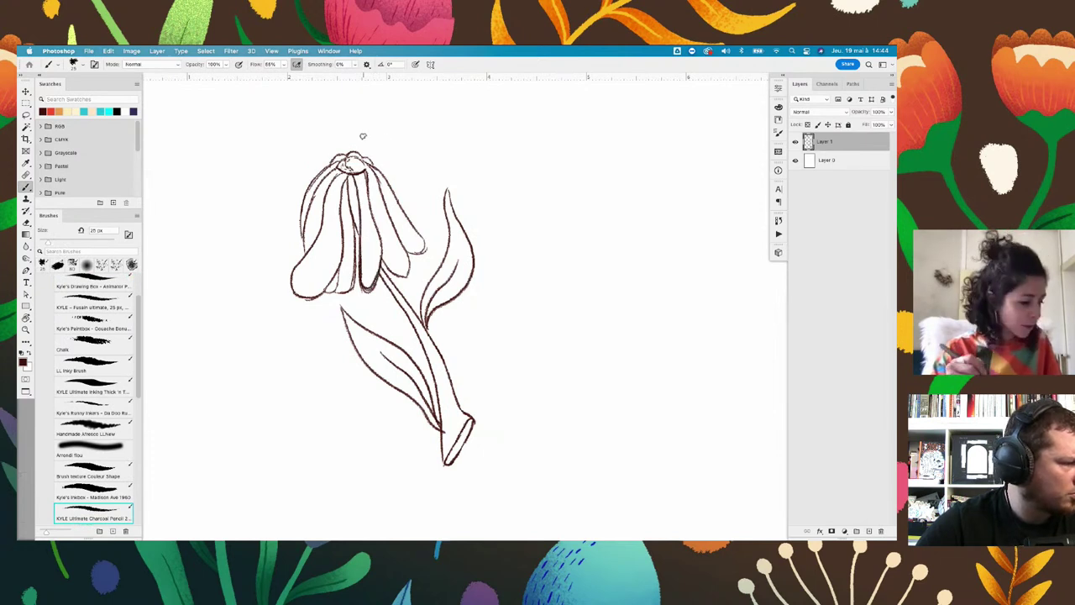
pyautogui.press('e')
pyautogui.moveTo(370, 176); pyautogui.dragTo(378, 243)
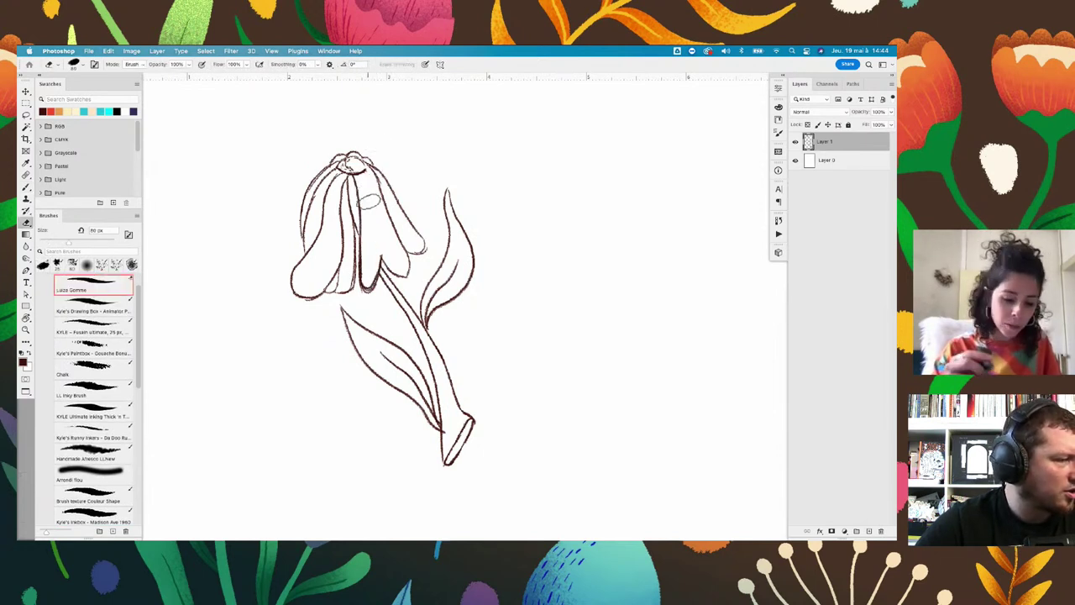
pyautogui.press('b')
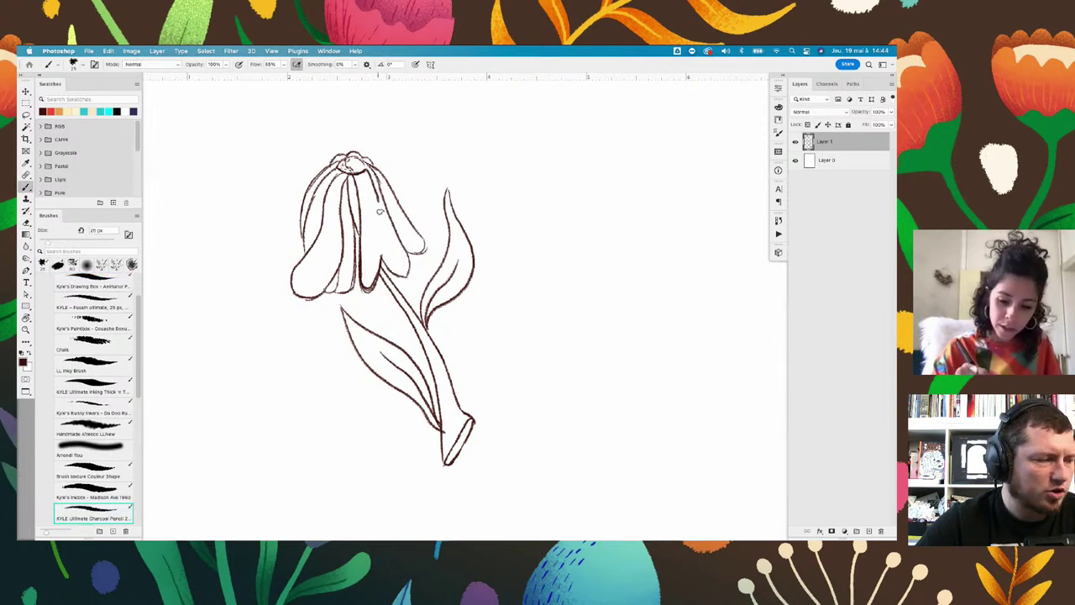
pyautogui.moveTo(380, 206); pyautogui.dragTo(382, 269)
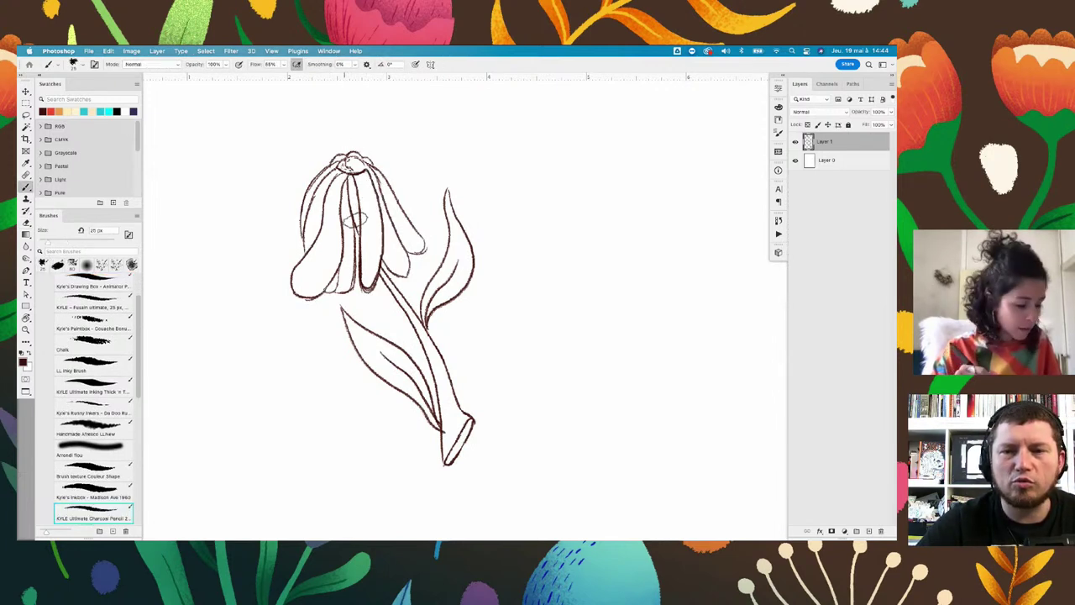
# Redraw the central petal line and darken the left petal's outline
pyautogui.press('e')
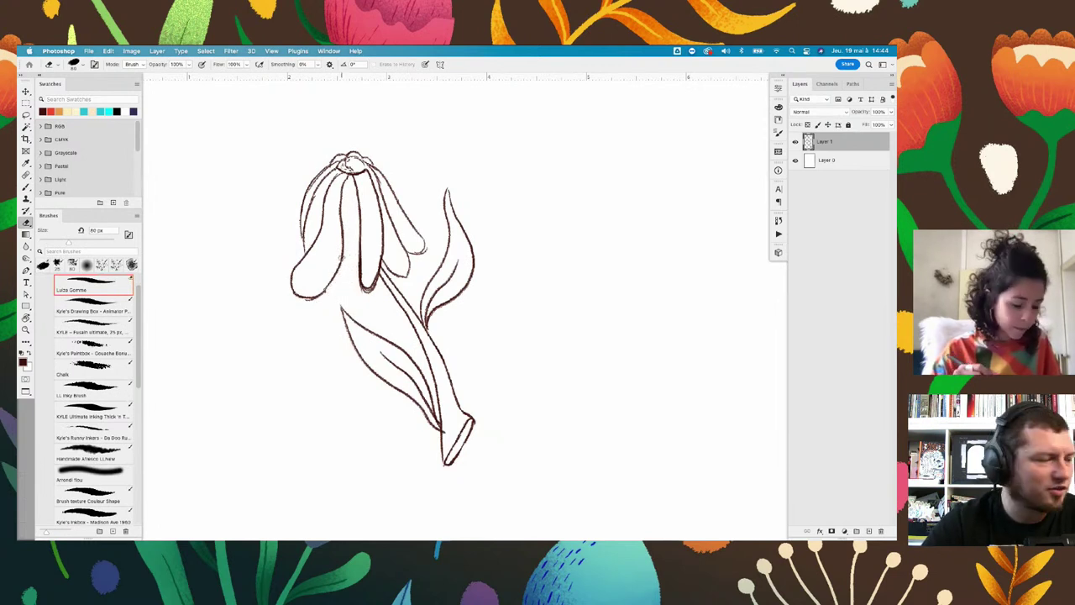
pyautogui.press('b')
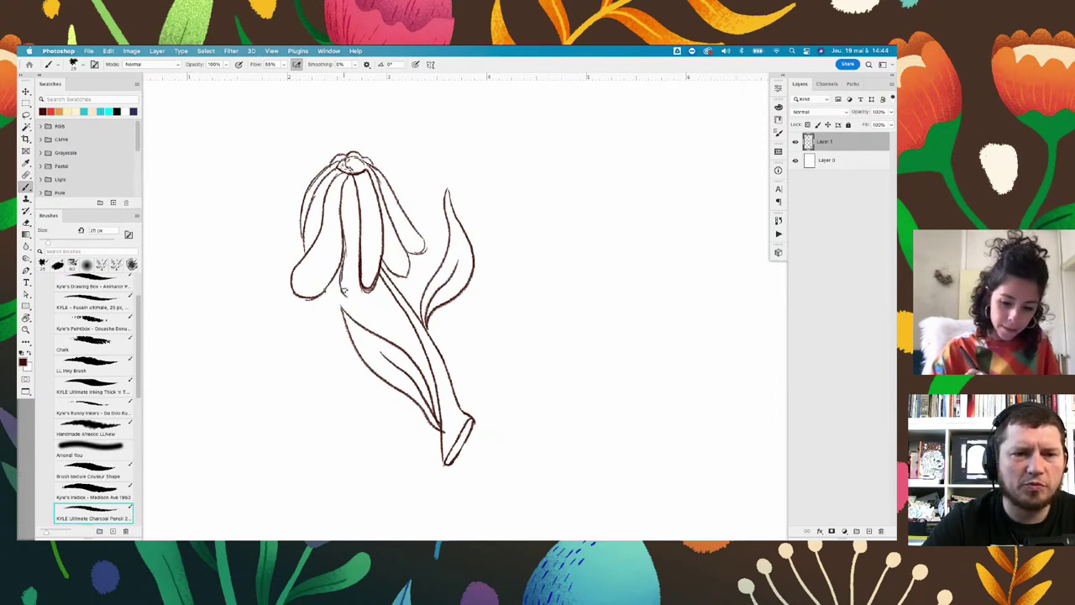
pyautogui.moveTo(343, 290); pyautogui.dragTo(347, 246)
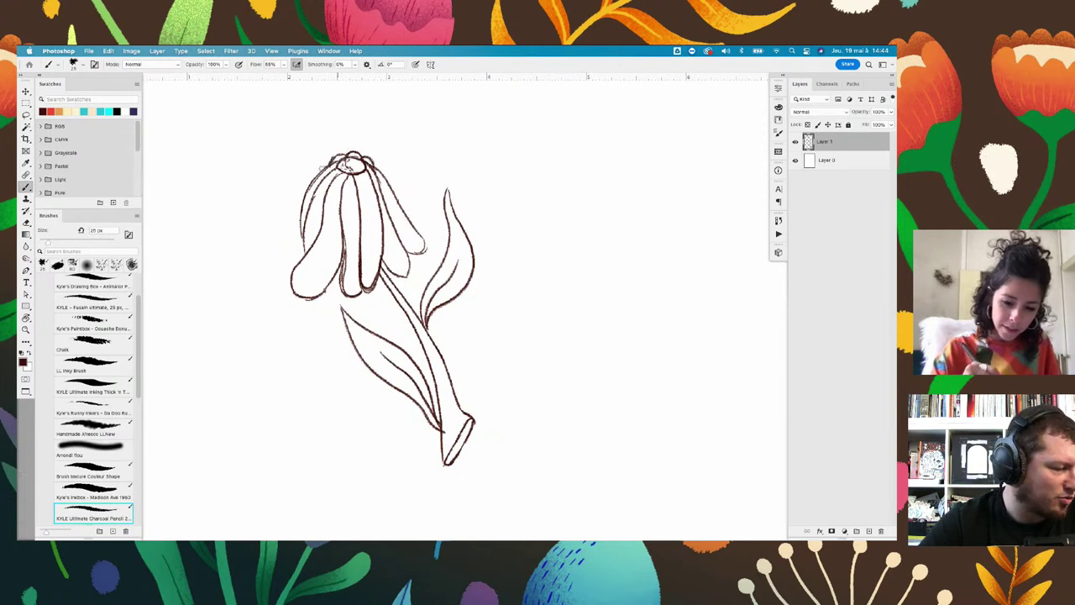
pyautogui.moveTo(317, 167); pyautogui.dragTo(301, 228)
pyautogui.moveTo(599, 168)
pyautogui.mouseDown()
pyautogui.moveTo(555, 266)
pyautogui.moveTo(595, 233)
pyautogui.moveTo(536, 273)
pyautogui.mouseUp()
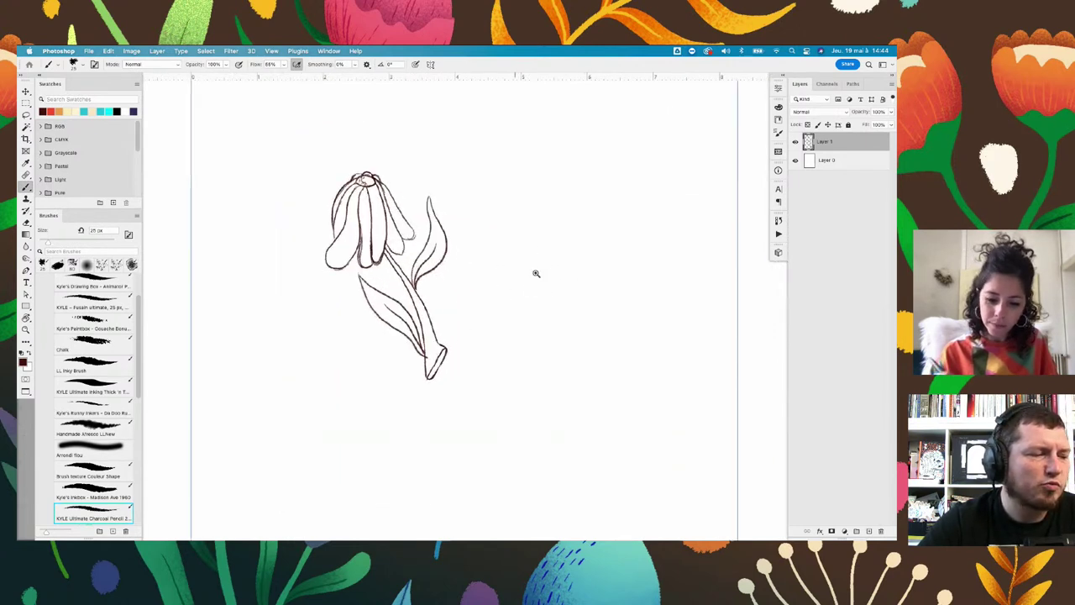
# Erase stray petal lines and redraw the right side of the flower head
pyautogui.moveTo(406, 175); pyautogui.dragTo(413, 161)
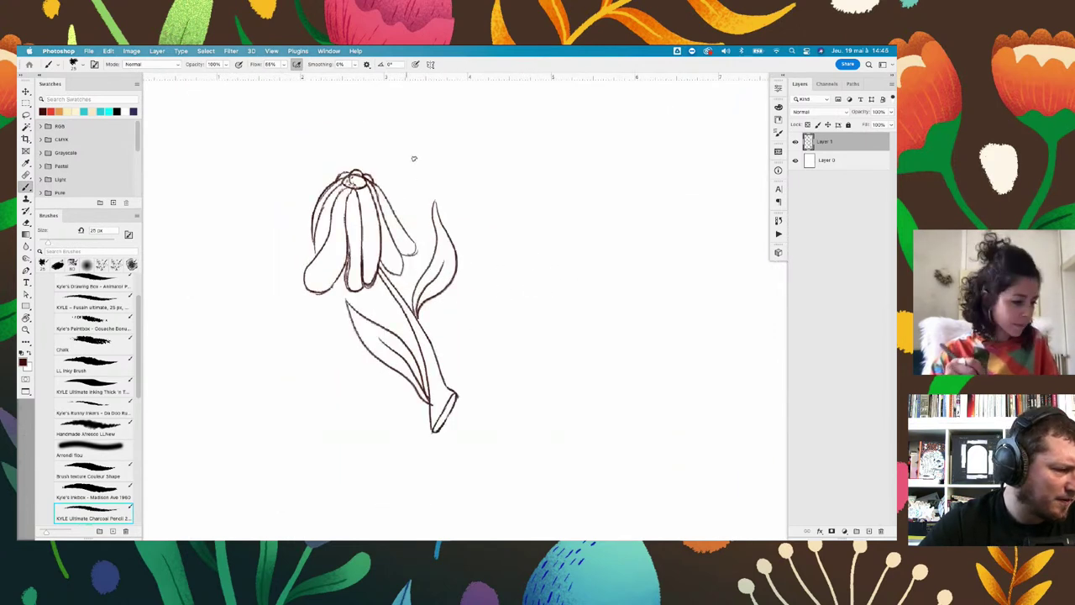
pyautogui.press('e')
pyautogui.moveTo(408, 220); pyautogui.dragTo(401, 234)
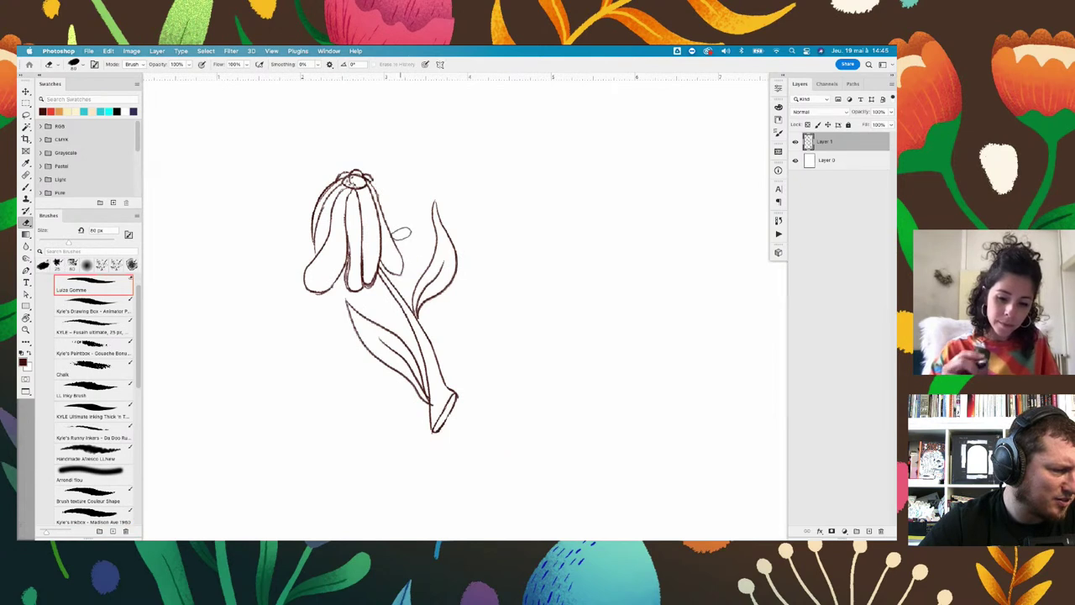
pyautogui.press('b')
pyautogui.moveTo(370, 178); pyautogui.dragTo(382, 192)
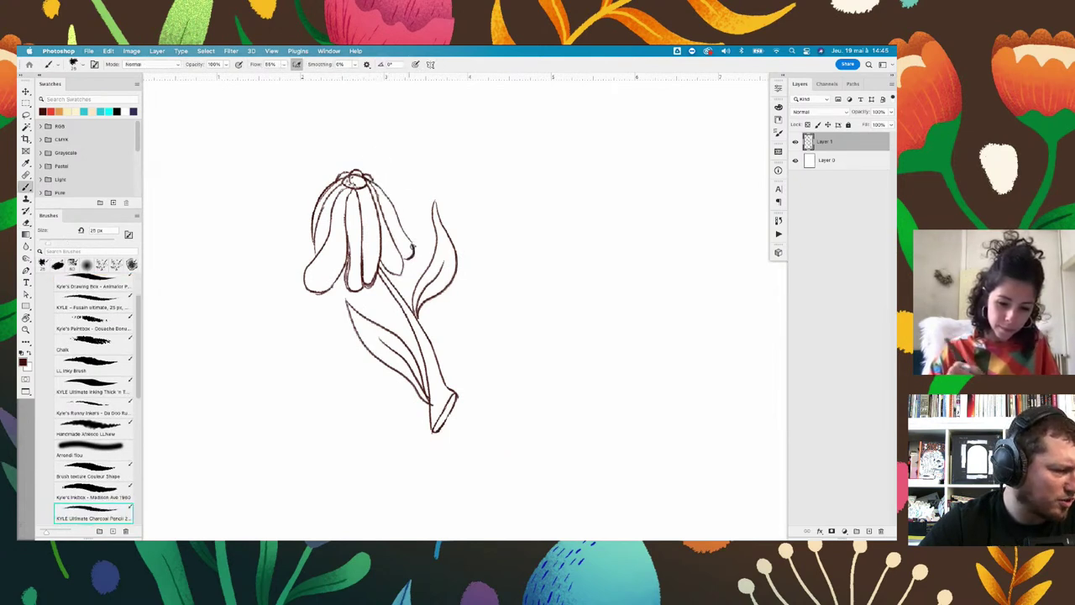
pyautogui.press('e')
pyautogui.moveTo(313, 277)
pyautogui.mouseDown()
pyautogui.moveTo(334, 269)
pyautogui.moveTo(320, 275)
pyautogui.mouseUp()
pyautogui.press('b')
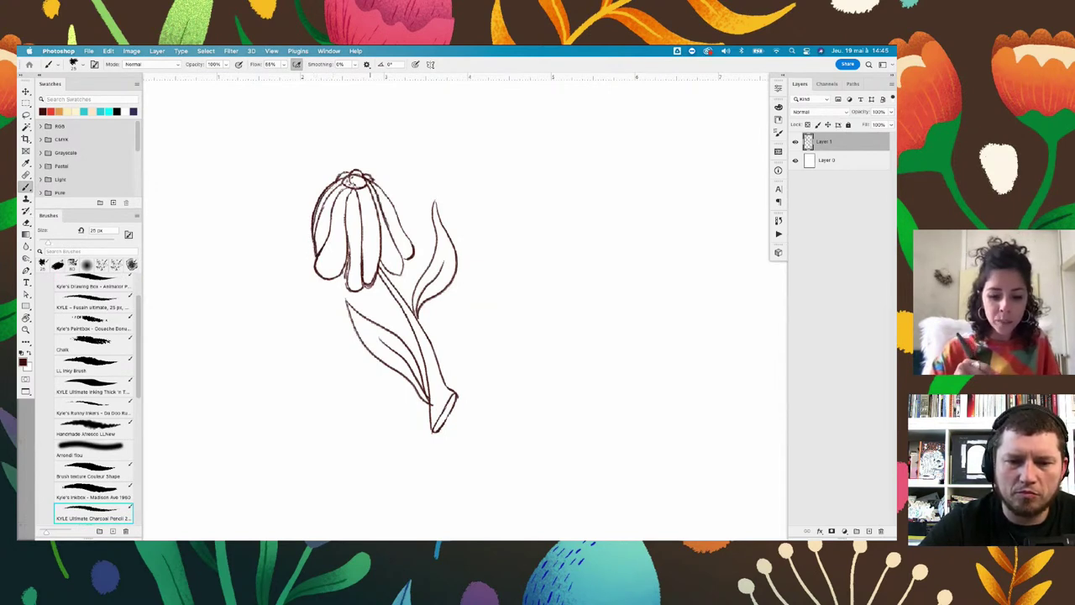
pyautogui.moveTo(369, 176); pyautogui.dragTo(407, 237)
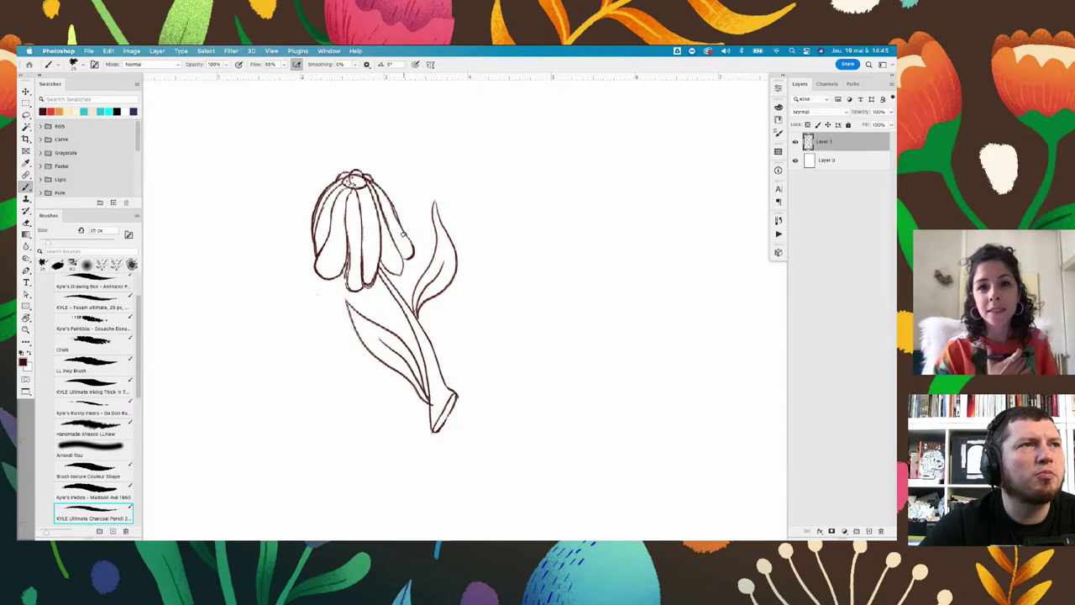
# Rework the leaf lines at the stem's base with a new stroke, then zoom out and back in
pyautogui.scroll(-2, 545, 213)
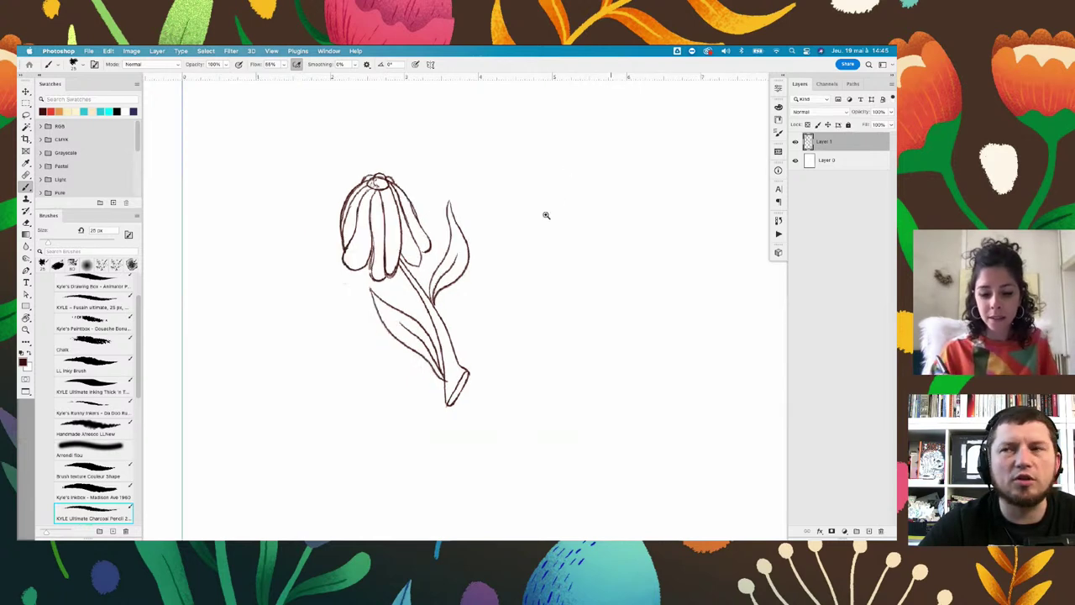
pyautogui.scroll(-2, 538, 227)
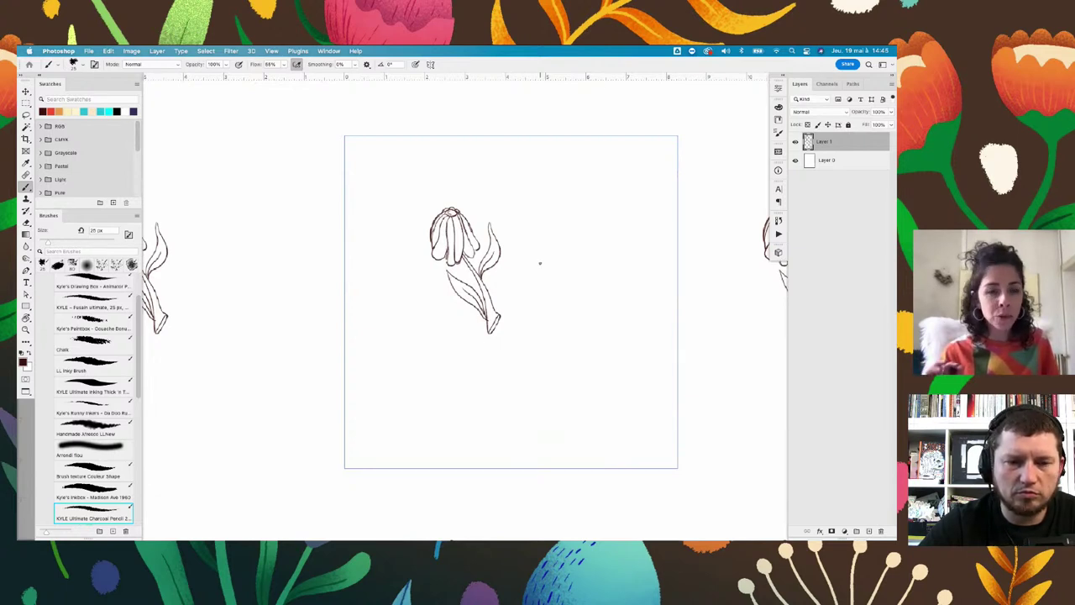
pyautogui.scroll(2, 497, 250)
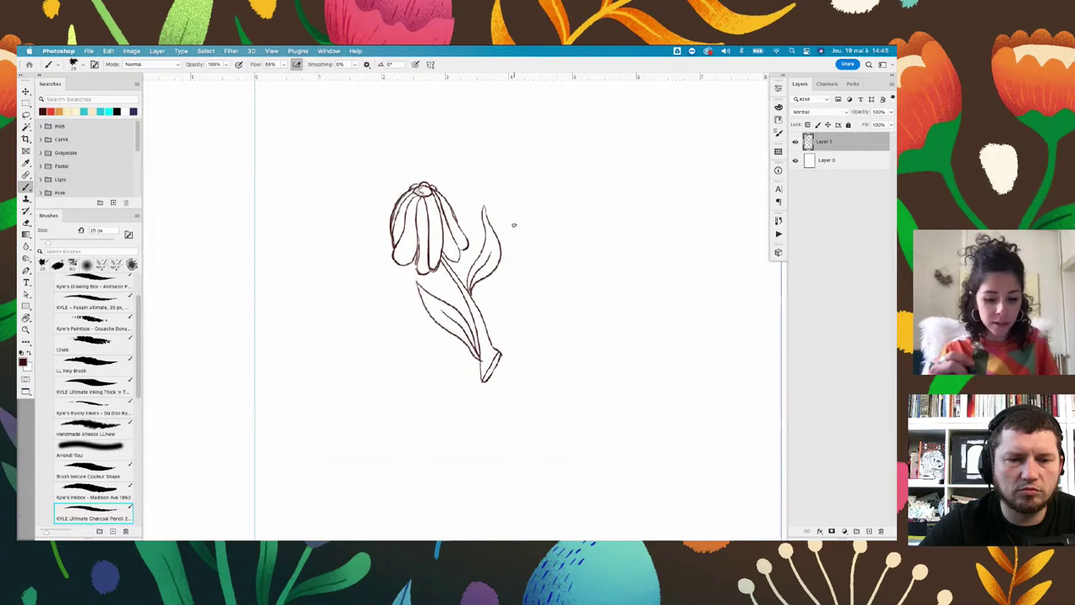
pyautogui.press('e')
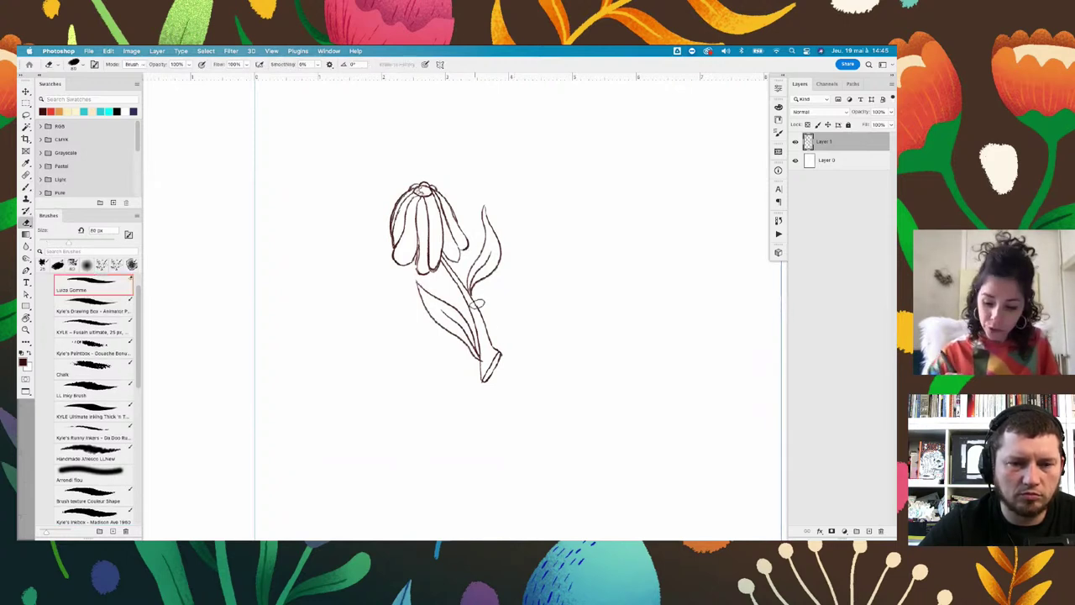
pyautogui.moveTo(477, 303); pyautogui.dragTo(492, 363)
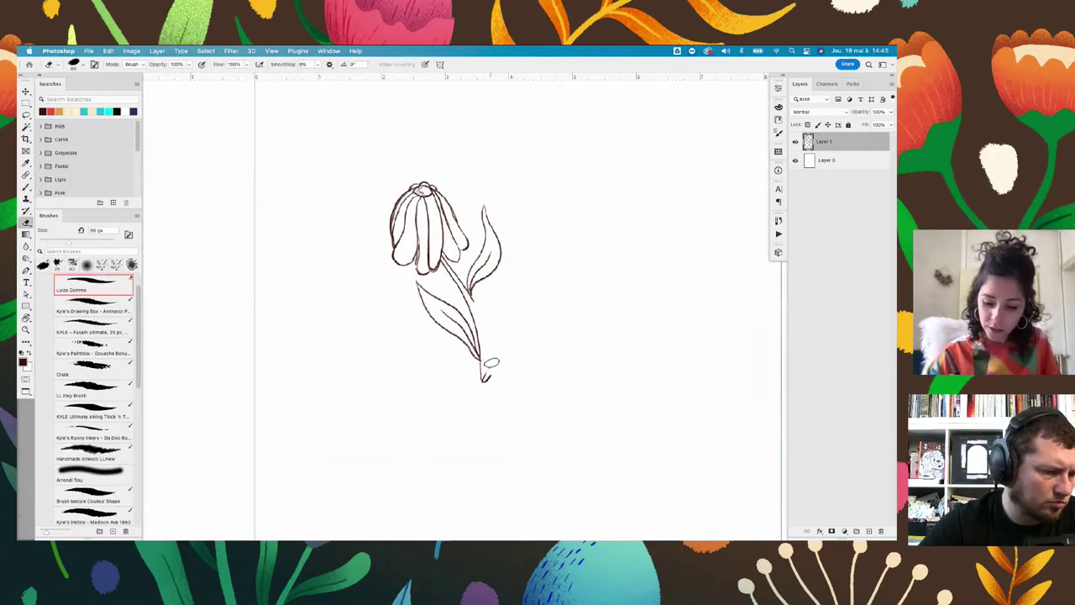
pyautogui.press('b')
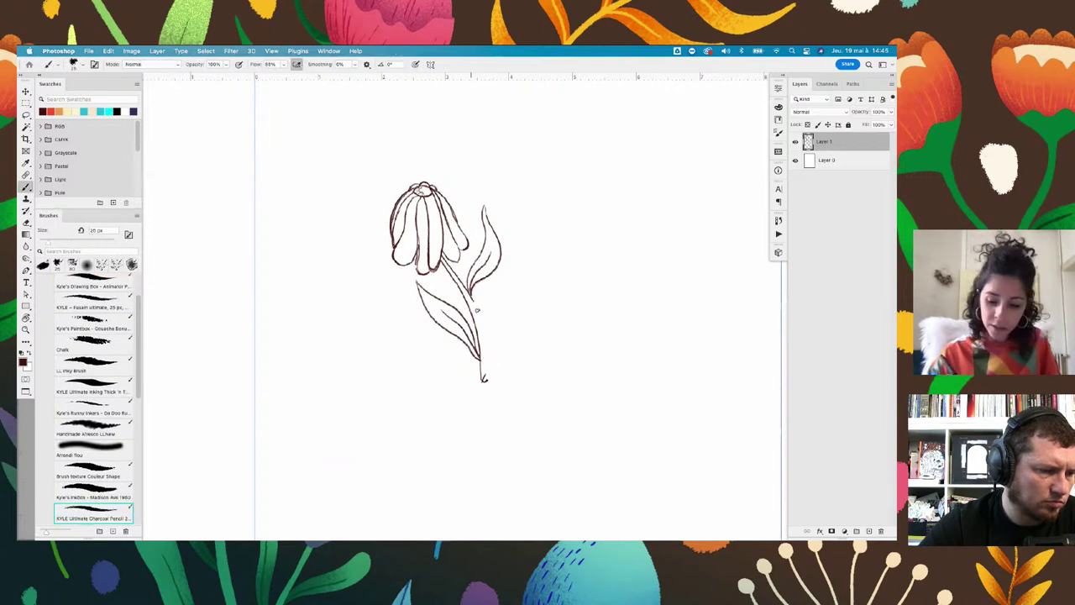
pyautogui.moveTo(476, 310)
pyautogui.mouseDown()
pyautogui.moveTo(472, 301)
pyautogui.moveTo(485, 352)
pyautogui.mouseUp()
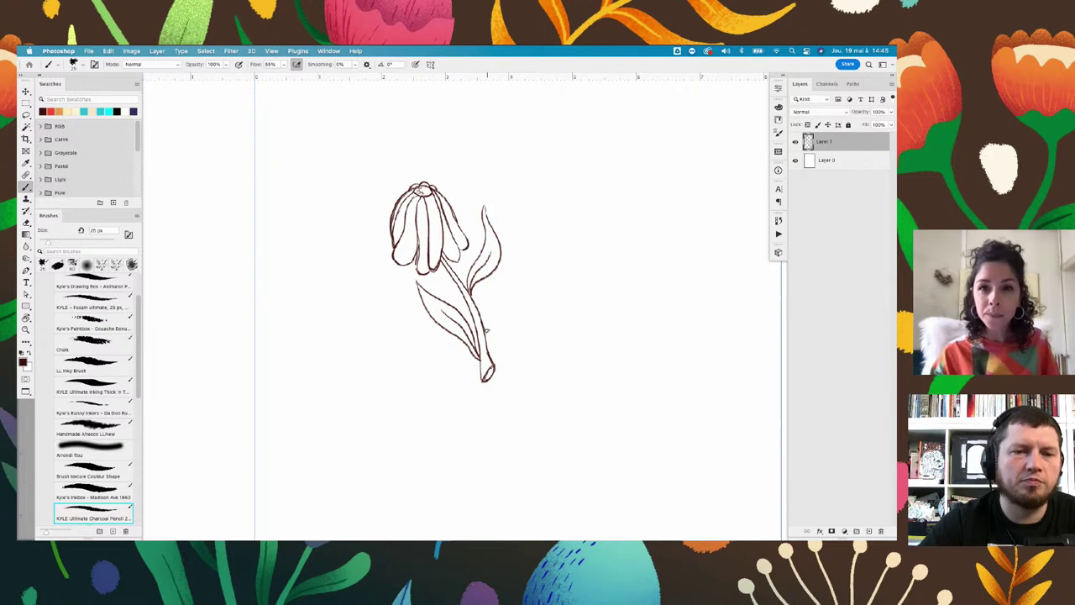
pyautogui.scroll(-2, 540, 264)
pyautogui.scroll(-2, 526, 290)
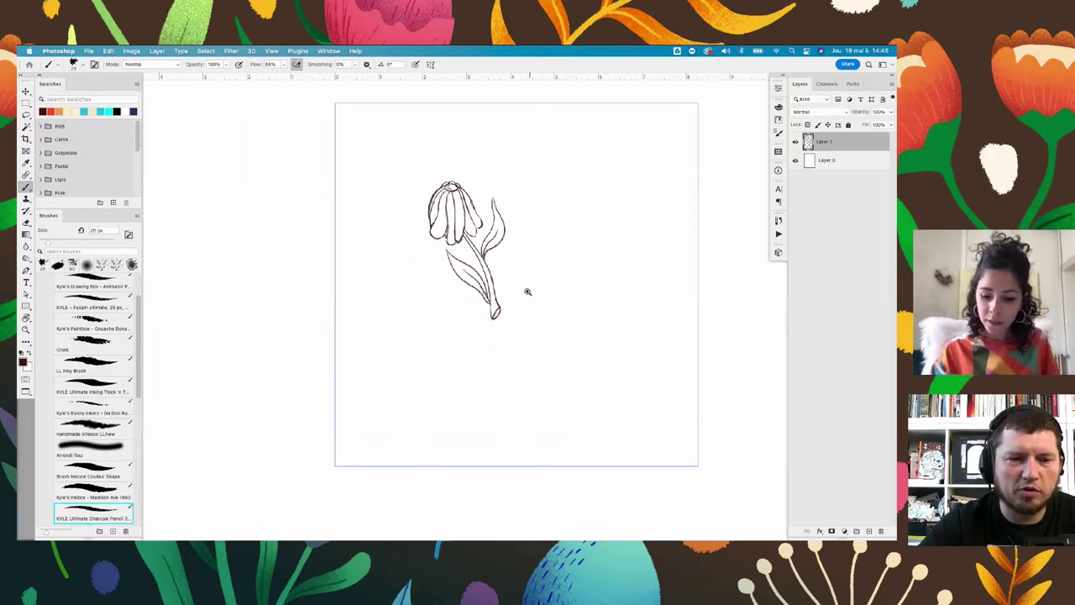
pyautogui.scroll(-1, 538, 266)
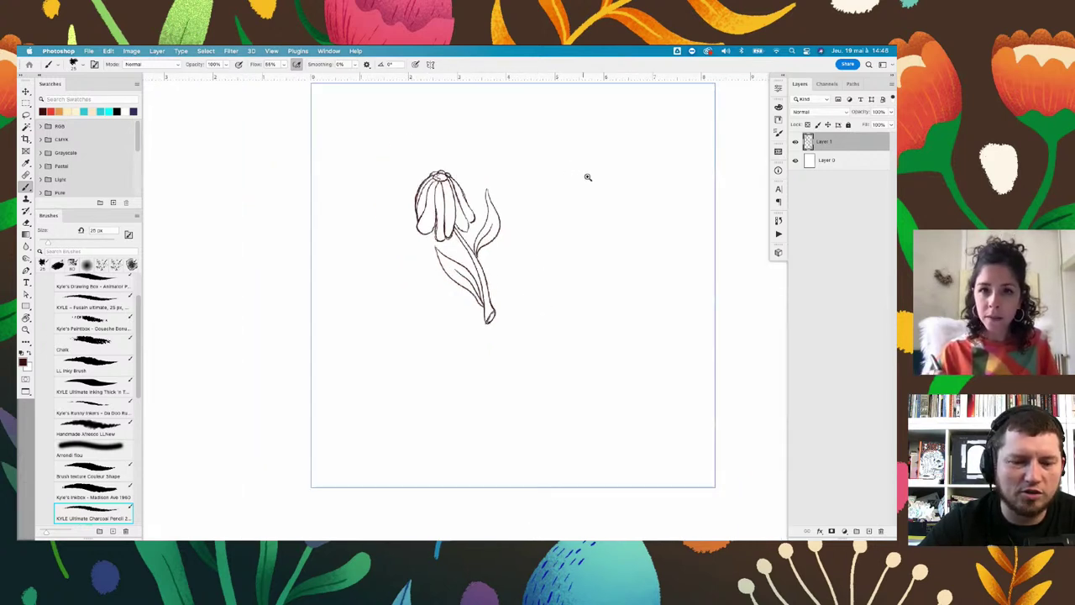
pyautogui.scroll(2, 588, 177)
pyautogui.moveTo(602, 168); pyautogui.dragTo(547, 210)
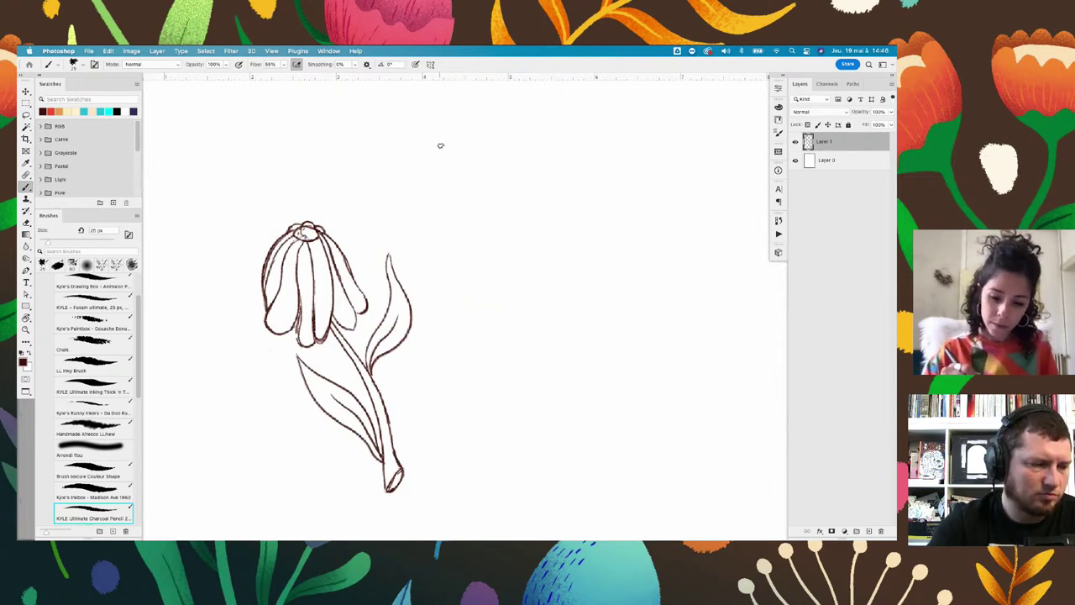
# Outline a cup-shaped tulip head with a long curving stem beside the first flower
pyautogui.moveTo(438, 139)
pyautogui.mouseDown()
pyautogui.moveTo(434, 188)
pyautogui.moveTo(450, 210)
pyautogui.mouseUp()
pyautogui.moveTo(435, 159)
pyautogui.mouseDown()
pyautogui.moveTo(466, 214)
pyautogui.moveTo(485, 219)
pyautogui.moveTo(519, 202)
pyautogui.mouseUp()
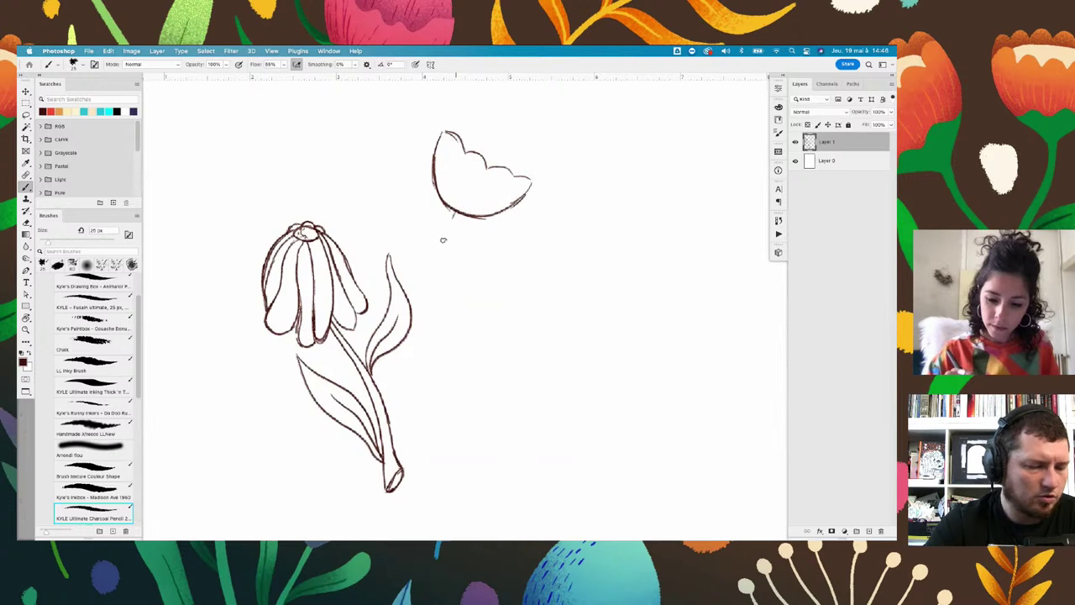
pyautogui.moveTo(453, 214)
pyautogui.mouseDown()
pyautogui.moveTo(440, 245)
pyautogui.moveTo(479, 321)
pyautogui.moveTo(476, 384)
pyautogui.mouseUp()
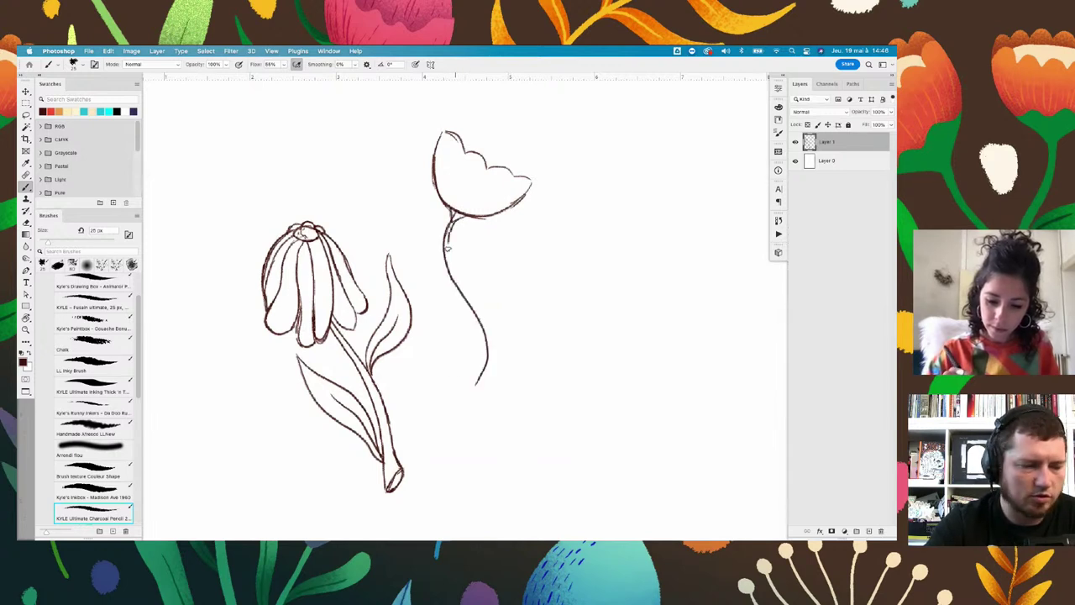
pyautogui.moveTo(451, 230)
pyautogui.mouseDown()
pyautogui.moveTo(449, 267)
pyautogui.moveTo(496, 340)
pyautogui.moveTo(484, 384)
pyautogui.mouseUp()
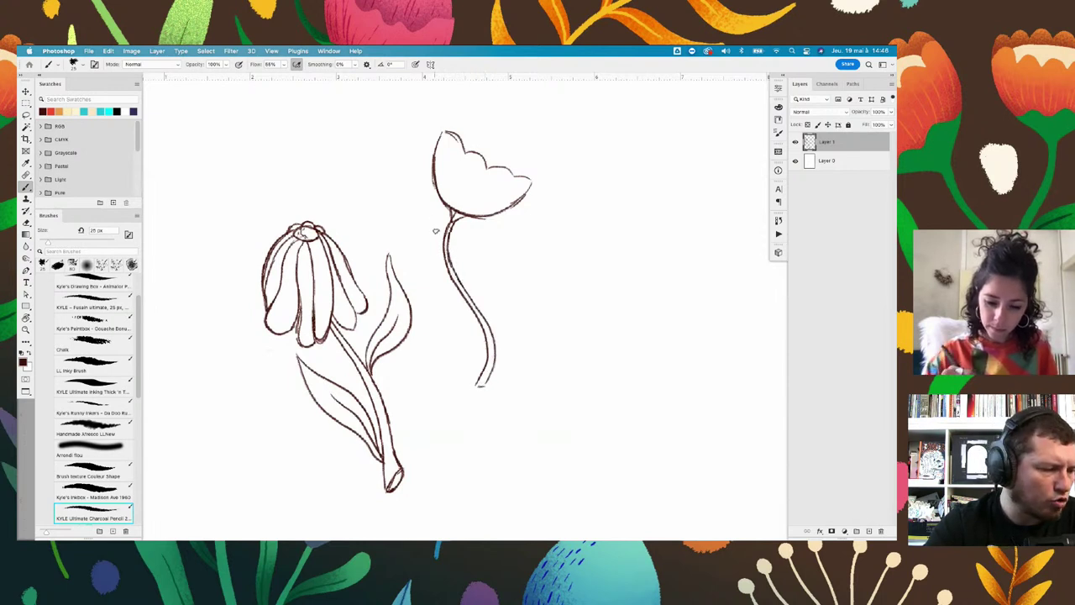
# Add sepals and curved strokes at the tulip's base, undoing one stray stroke
pyautogui.moveTo(444, 223)
pyautogui.mouseDown()
pyautogui.moveTo(413, 188)
pyautogui.moveTo(452, 220)
pyautogui.moveTo(517, 217)
pyautogui.mouseUp()
pyautogui.moveTo(451, 230)
pyautogui.mouseDown()
pyautogui.moveTo(518, 215)
pyautogui.moveTo(504, 227)
pyautogui.mouseUp()
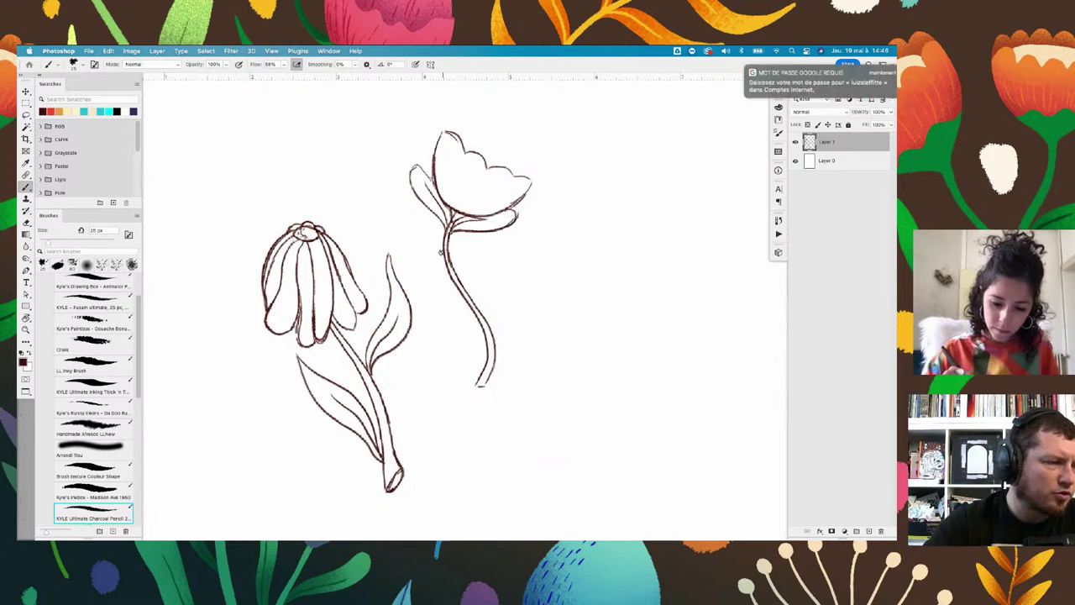
pyautogui.click(734, 67)
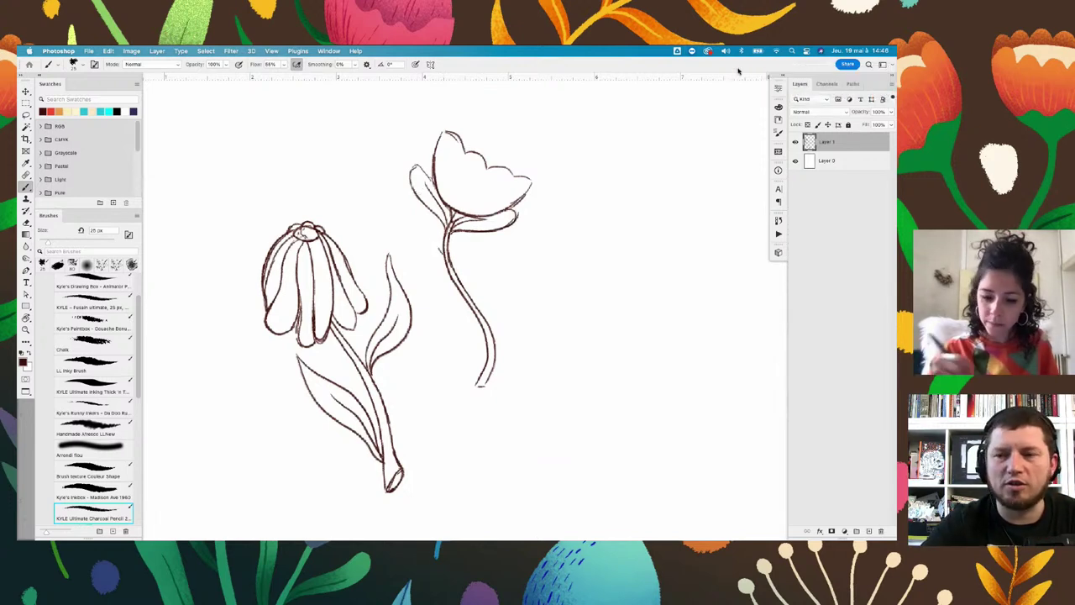
pyautogui.moveTo(395, 188); pyautogui.dragTo(407, 210)
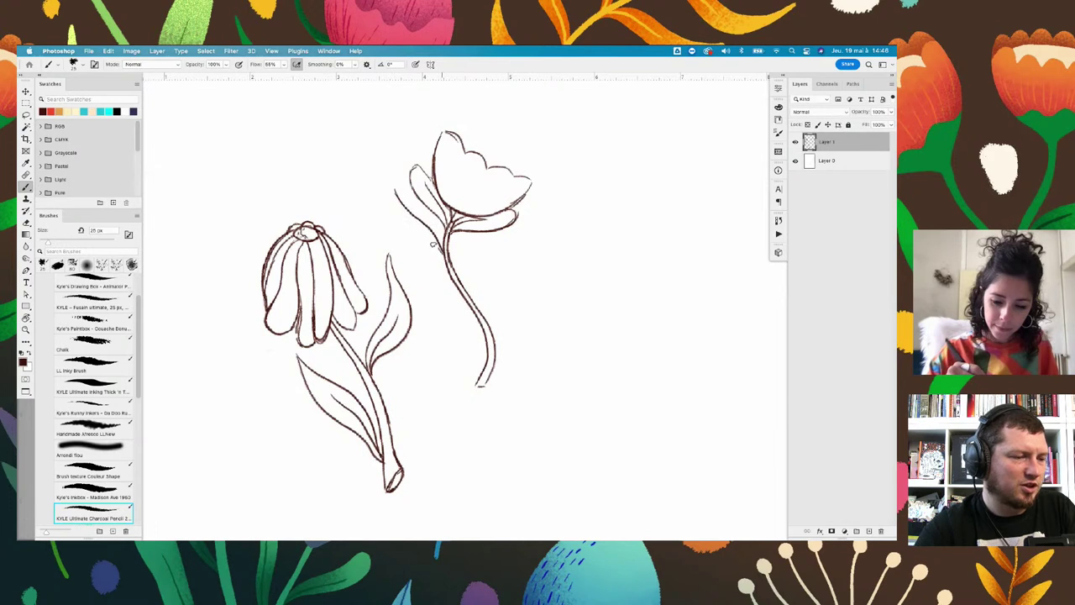
pyautogui.hotkey('ctrl', 'z')
pyautogui.hotkey('ctrl', 'z')
pyautogui.moveTo(410, 168); pyautogui.dragTo(447, 220)
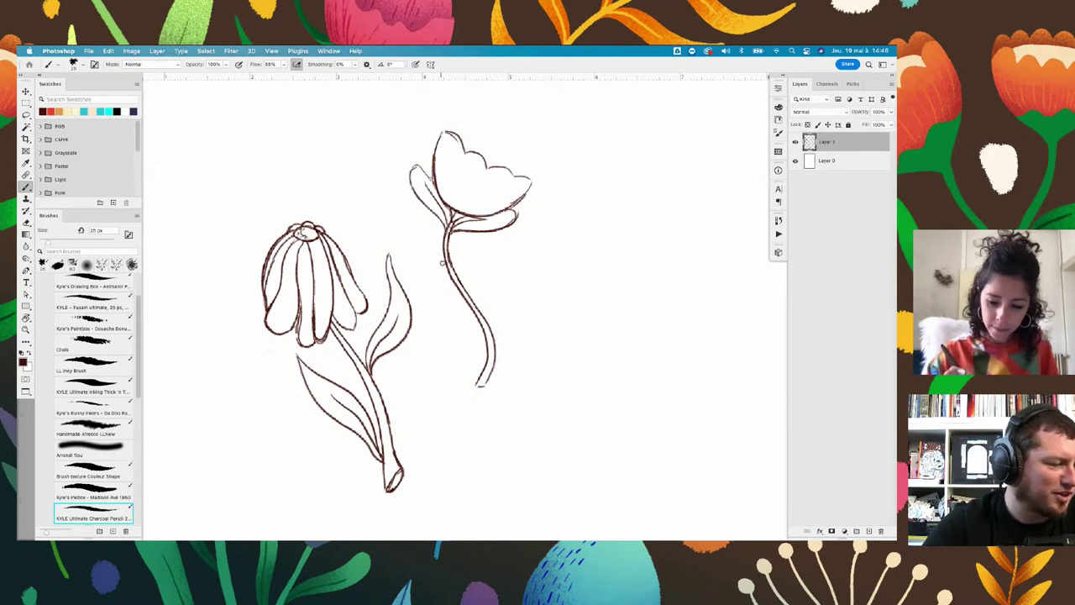
pyautogui.moveTo(446, 270); pyautogui.dragTo(423, 257)
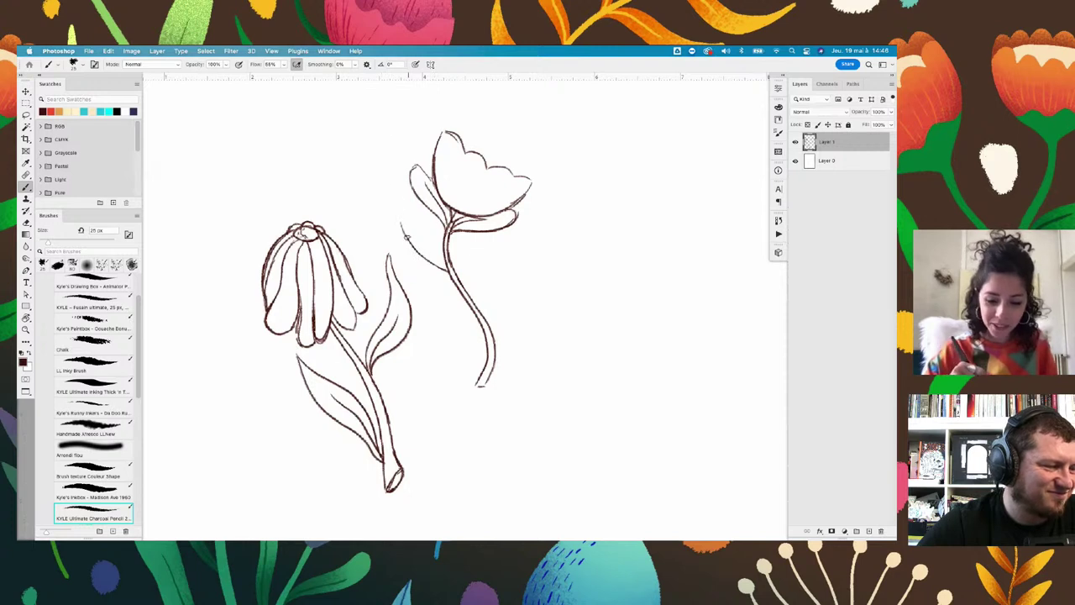
pyautogui.moveTo(402, 229); pyautogui.dragTo(396, 195)
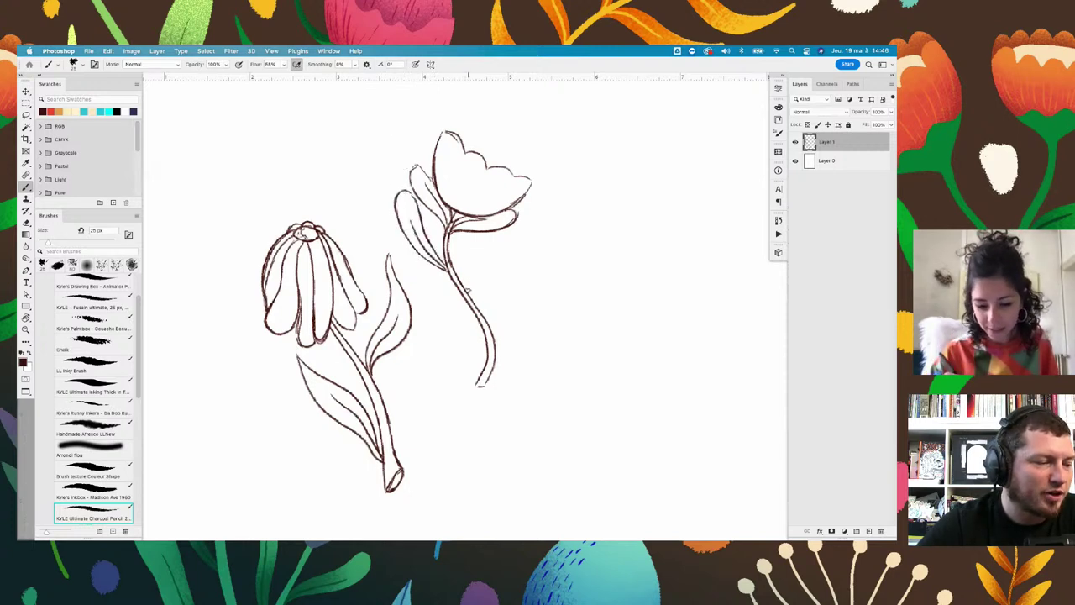
# Reinforce the tulip stem and draw veined leaves on its left and right
pyautogui.moveTo(466, 288); pyautogui.dragTo(470, 236)
pyautogui.moveTo(473, 296)
pyautogui.mouseDown()
pyautogui.moveTo(504, 233)
pyautogui.moveTo(477, 229)
pyautogui.moveTo(471, 249)
pyautogui.moveTo(507, 225)
pyautogui.mouseUp()
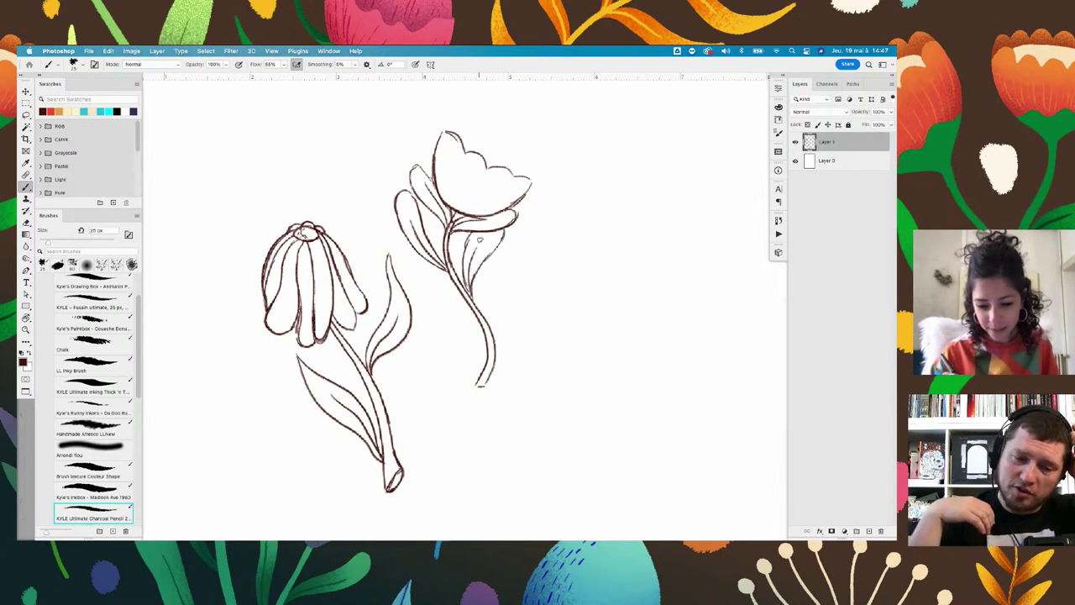
pyautogui.moveTo(469, 262); pyautogui.dragTo(482, 239)
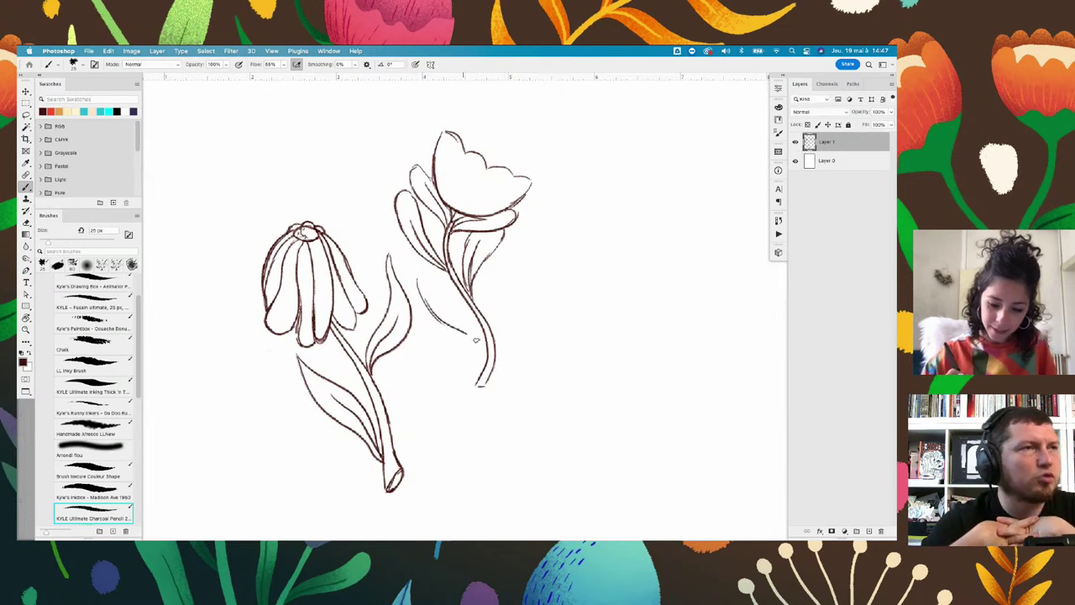
pyautogui.moveTo(422, 286)
pyautogui.mouseDown()
pyautogui.moveTo(486, 349)
pyautogui.moveTo(451, 301)
pyautogui.moveTo(488, 353)
pyautogui.mouseUp()
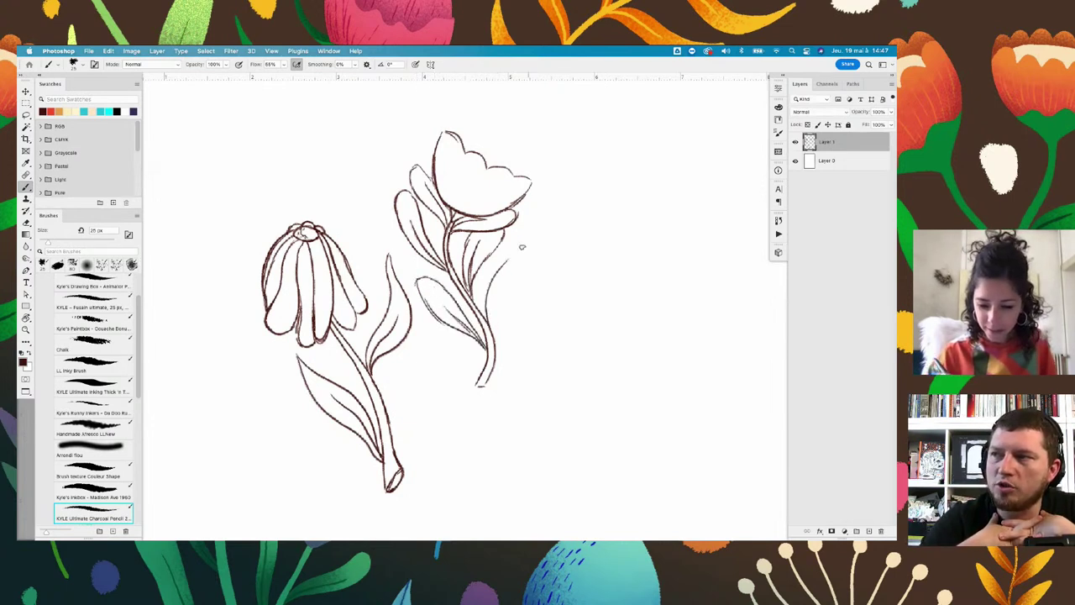
pyautogui.moveTo(523, 281); pyautogui.dragTo(491, 338)
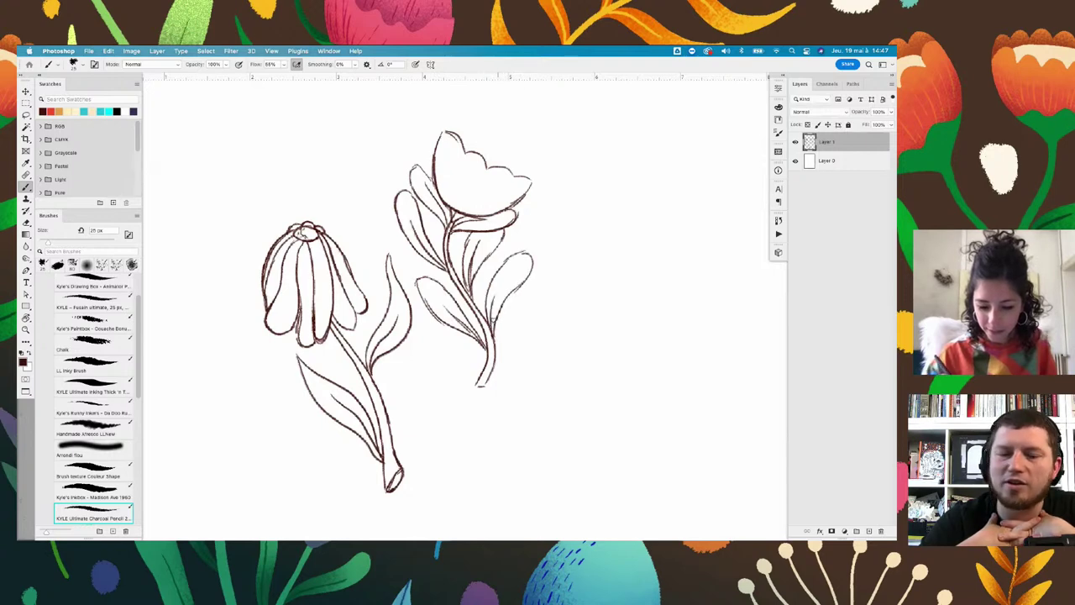
pyautogui.moveTo(498, 296); pyautogui.dragTo(491, 333)
# Add inner petal strokes to the tulip's head, then pan the view up and left
pyautogui.scroll(-3, 599, 305)
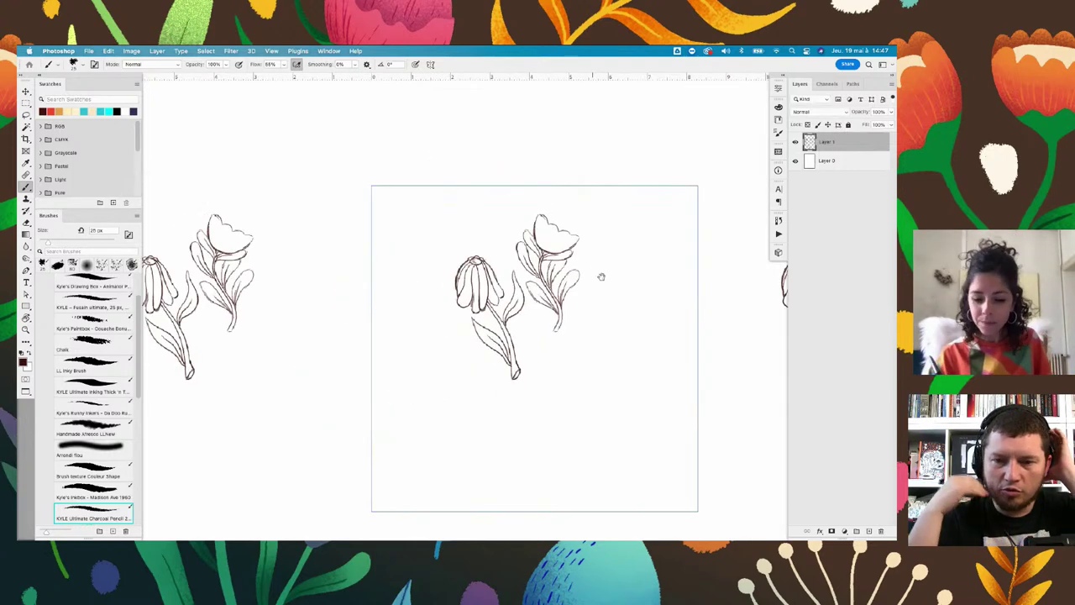
pyautogui.scroll(2, 627, 252)
pyautogui.moveTo(529, 205); pyautogui.dragTo(551, 192)
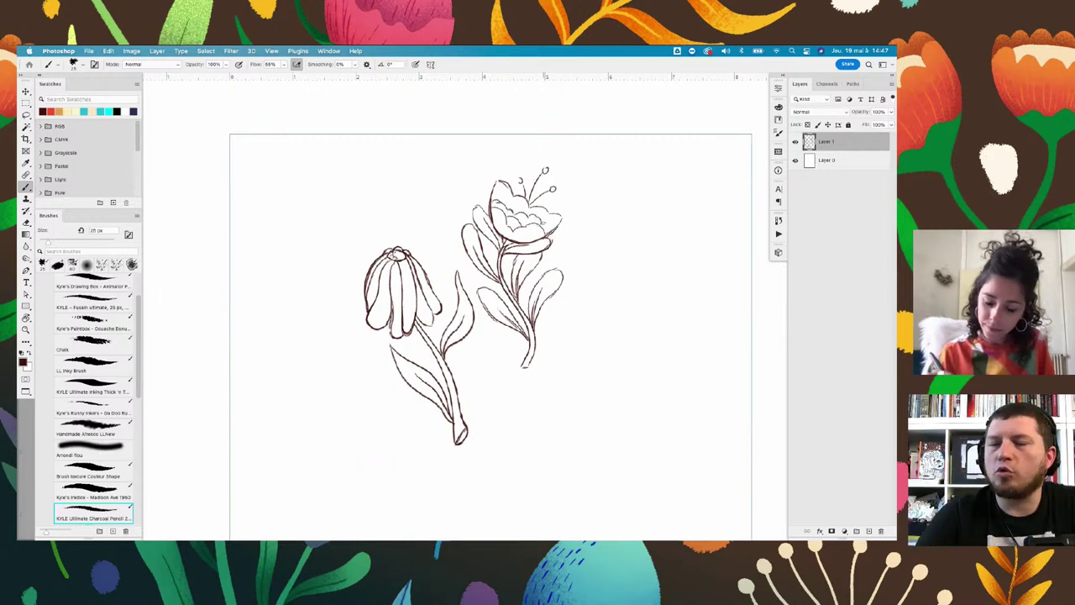
pyautogui.moveTo(579, 283); pyautogui.dragTo(552, 263)
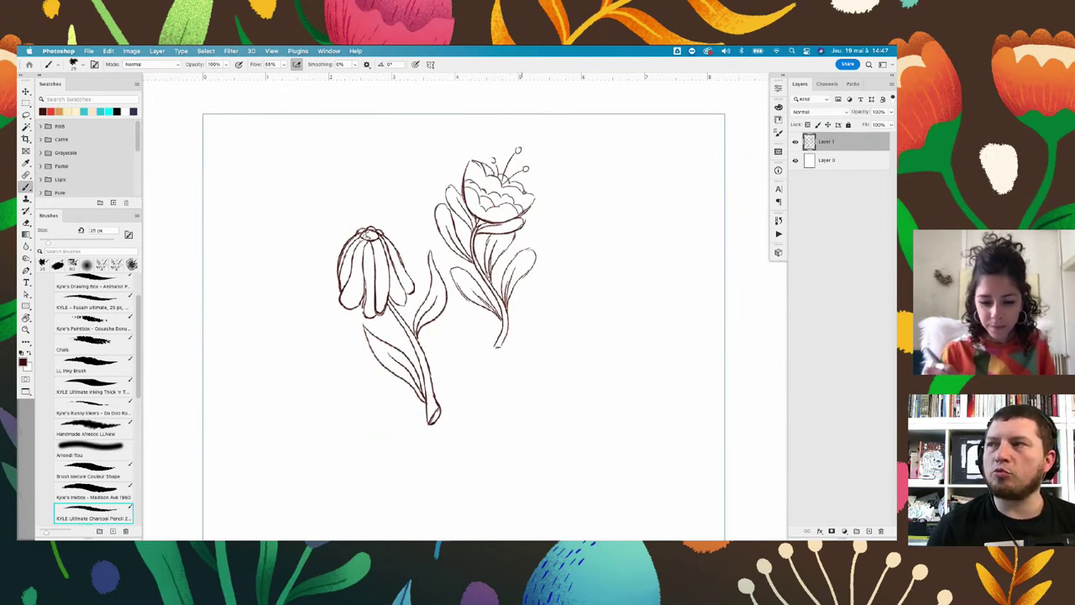
pyautogui.moveTo(602, 293); pyautogui.dragTo(562, 269)
# Lasso-select the drooping flower and its stem and delete them
pyautogui.press('l')
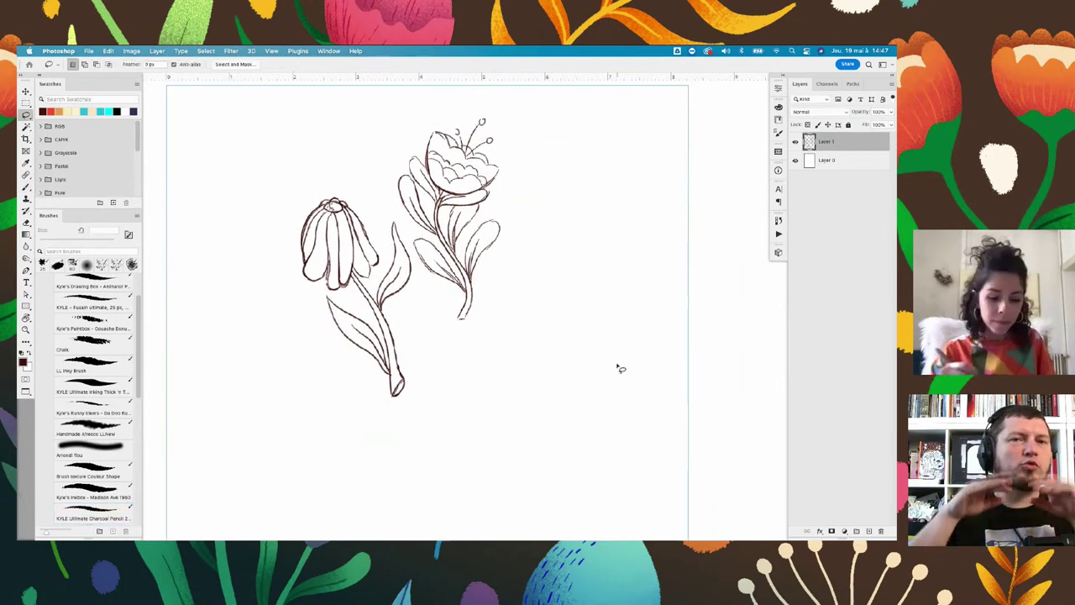
pyautogui.moveTo(399, 205); pyautogui.dragTo(294, 179)
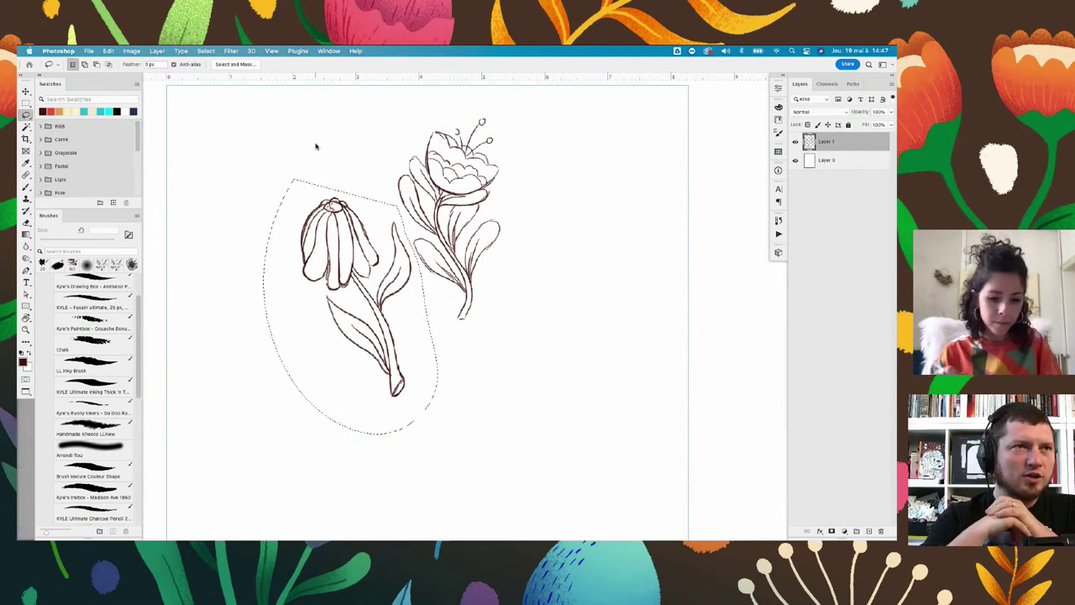
pyautogui.press('Delete')
pyautogui.hotkey('ctrl', 'd')
# Sketch a round bud with one long upward petal, then shrink it with Free Transform
pyautogui.press('b')
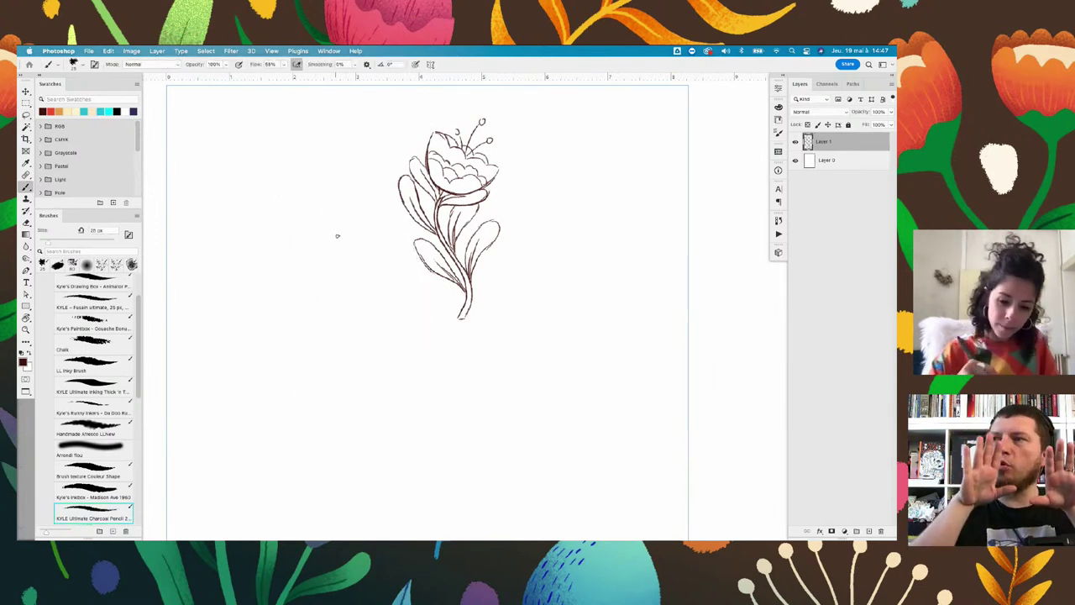
pyautogui.moveTo(335, 248)
pyautogui.mouseDown()
pyautogui.moveTo(341, 219)
pyautogui.moveTo(353, 228)
pyautogui.mouseUp()
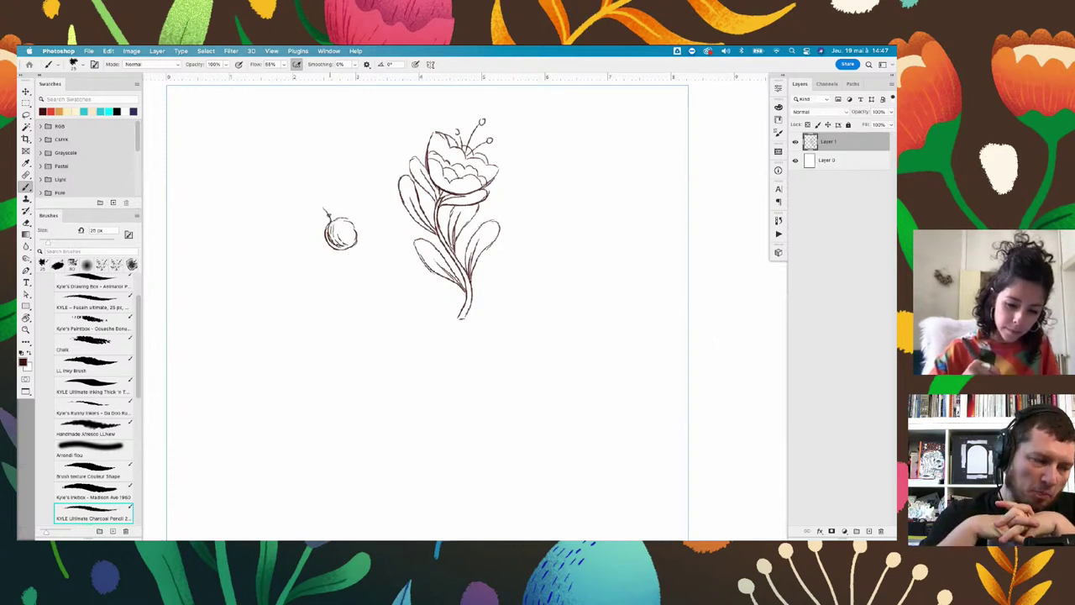
pyautogui.moveTo(308, 171); pyautogui.dragTo(323, 160)
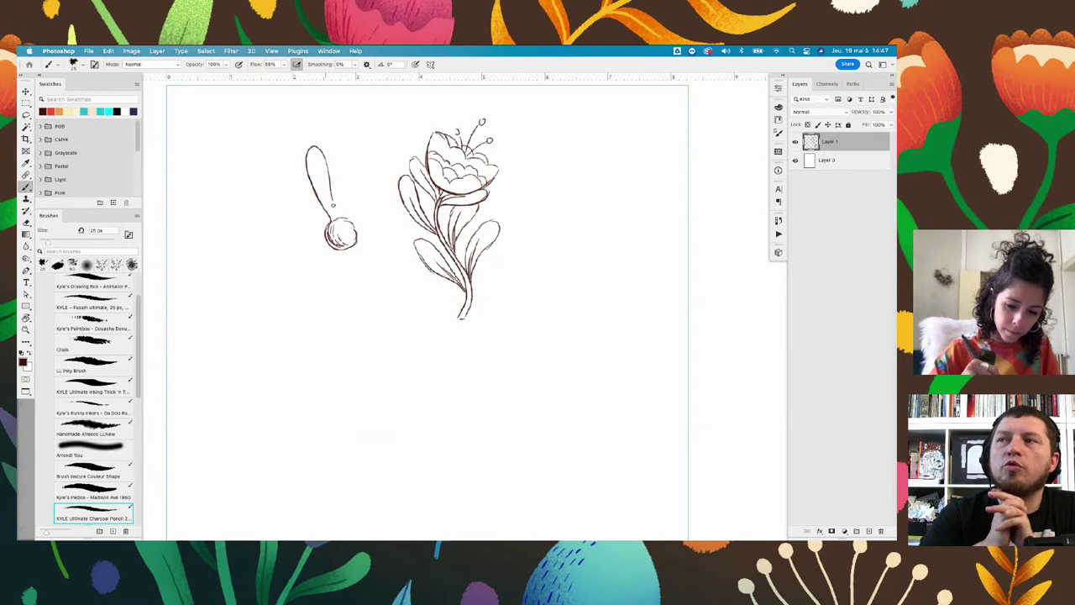
pyautogui.press('l')
pyautogui.moveTo(365, 201)
pyautogui.mouseDown()
pyautogui.moveTo(331, 115)
pyautogui.moveTo(362, 141)
pyautogui.mouseUp()
pyautogui.hotkey('ctrl', 't')
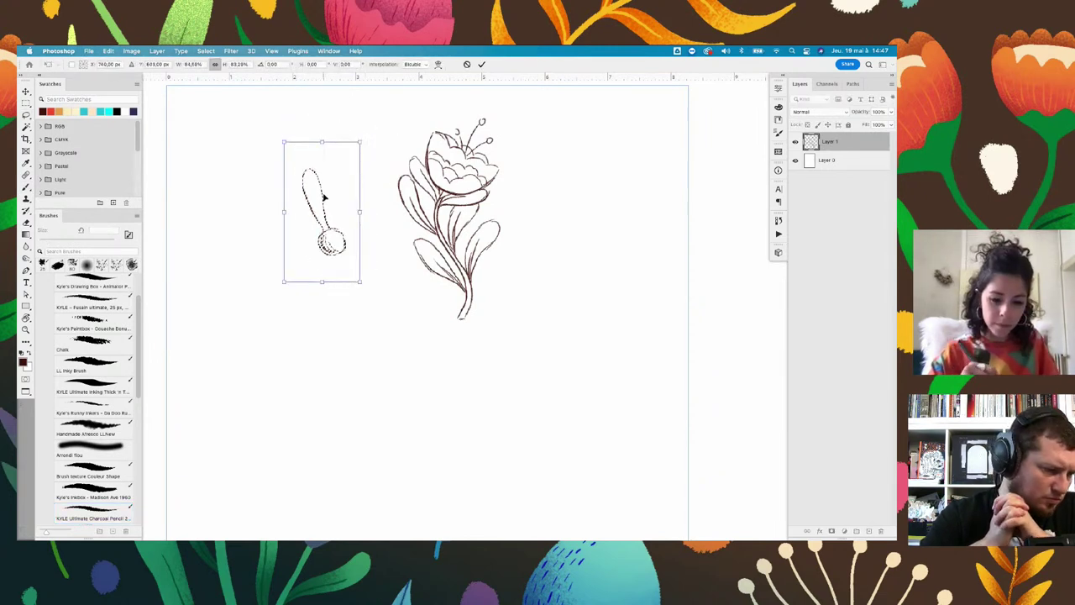
pyautogui.press('Return')
pyautogui.press('b')
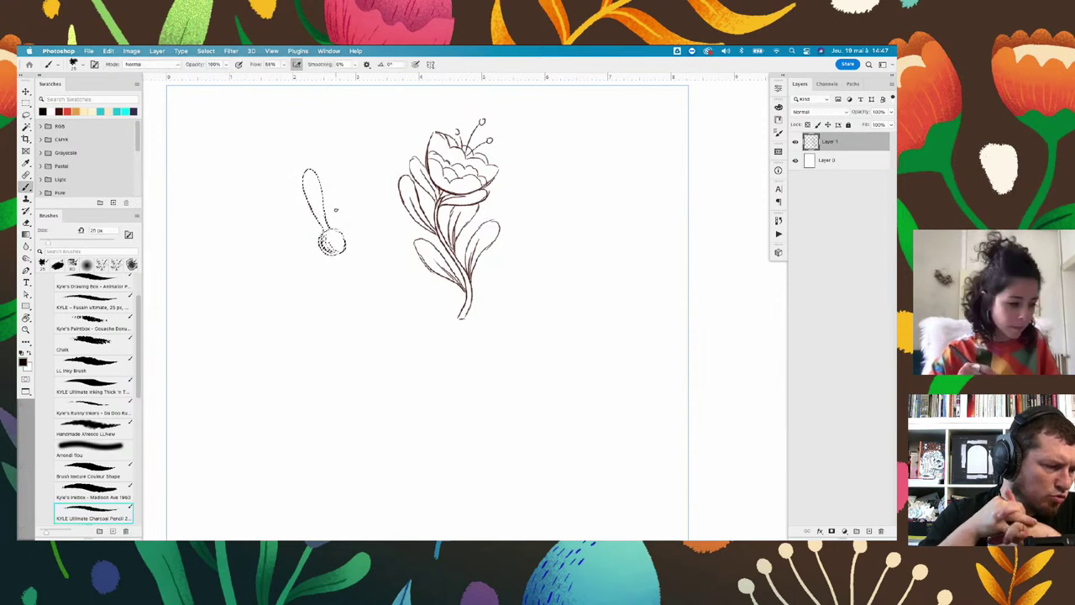
pyautogui.hotkey('ctrl', 'd')
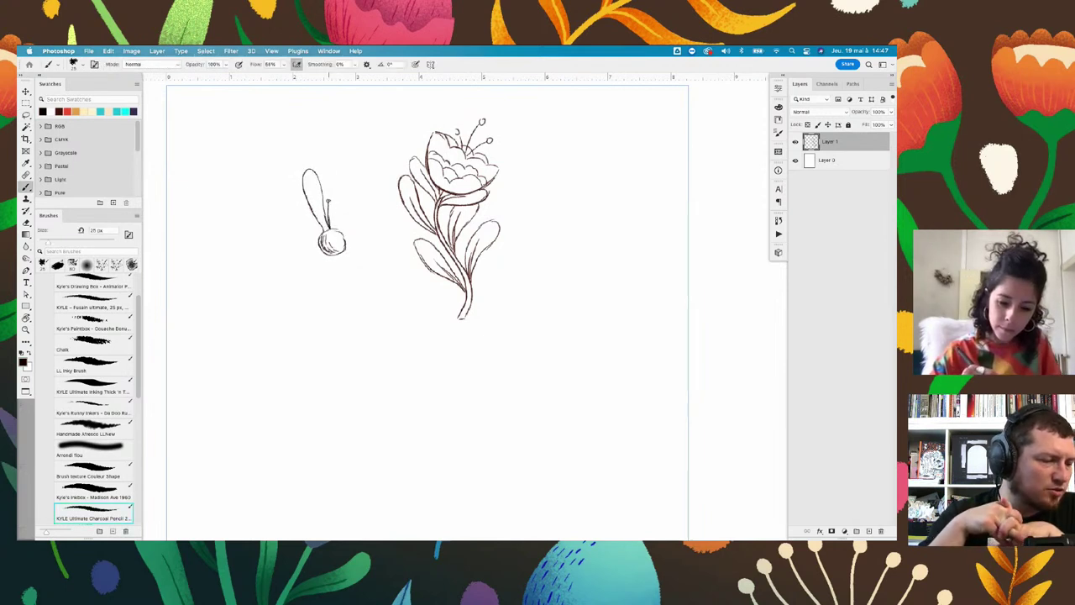
# Try a second petal on the small flower, then undo the recent strokes
pyautogui.moveTo(342, 164); pyautogui.dragTo(340, 217)
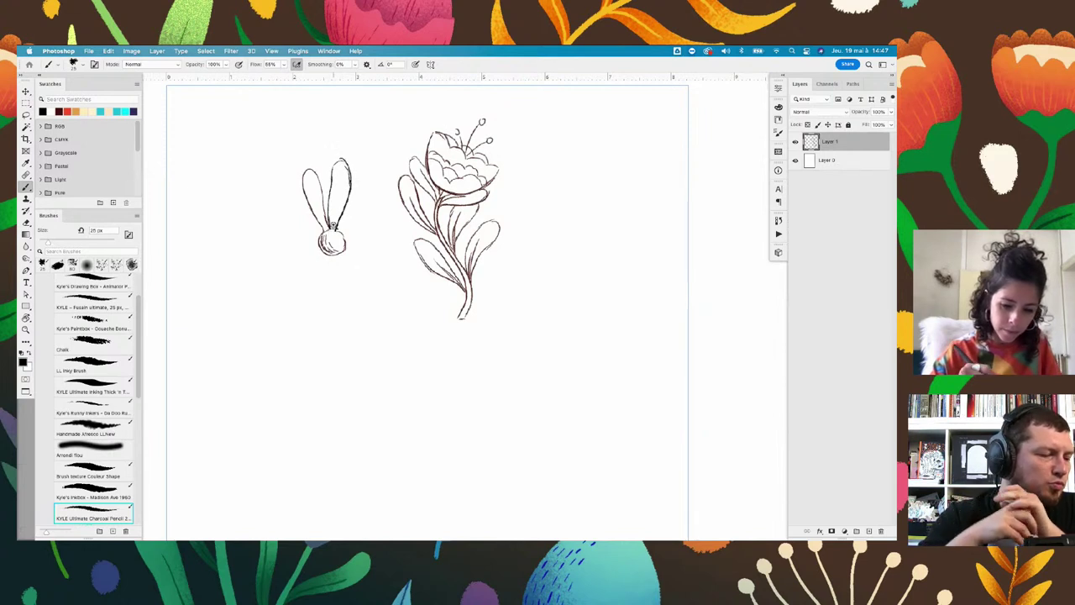
pyautogui.hotkey('ctrl', 'z')
pyautogui.hotkey('ctrl', 'z')
pyautogui.hotkey('ctrl', 'z')
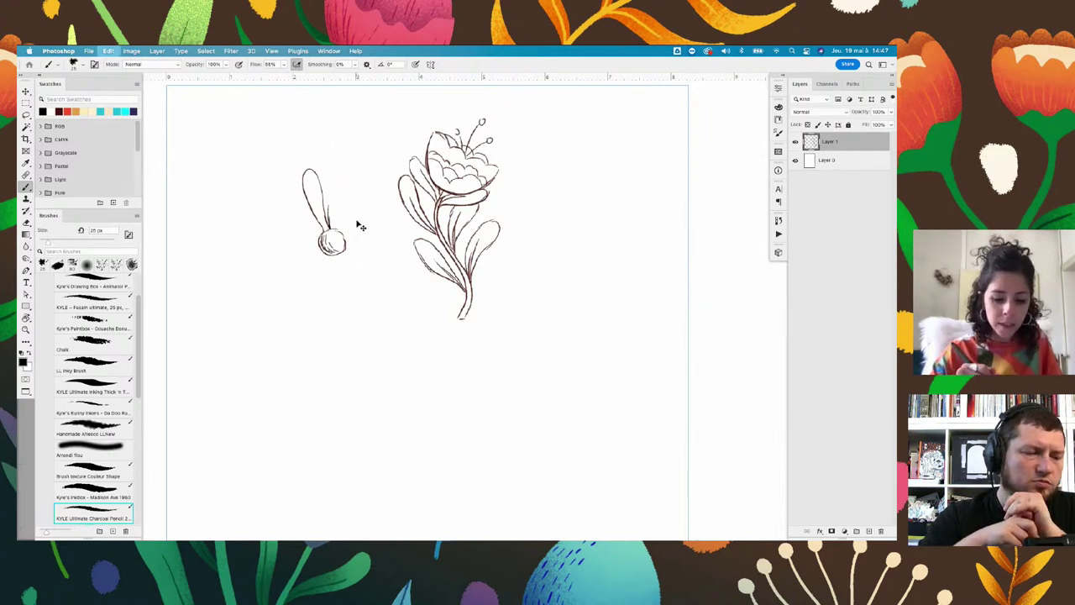
pyautogui.scroll(3, 329, 223)
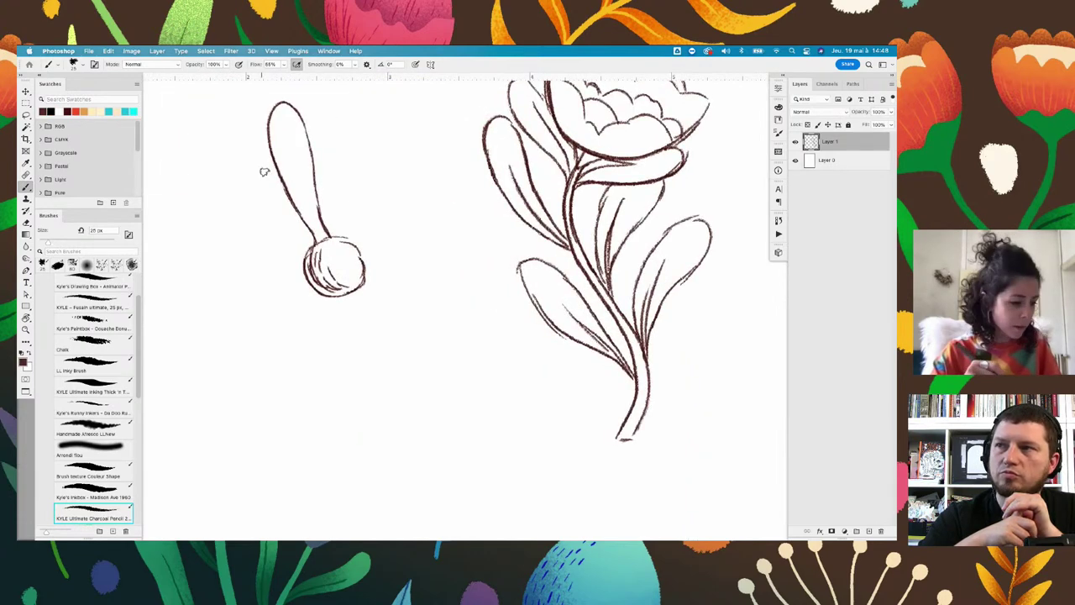
# Erase the rough overlapping lines at the petal base and redraw its narrow join
pyautogui.press('e')
pyautogui.moveTo(311, 220); pyautogui.dragTo(294, 201)
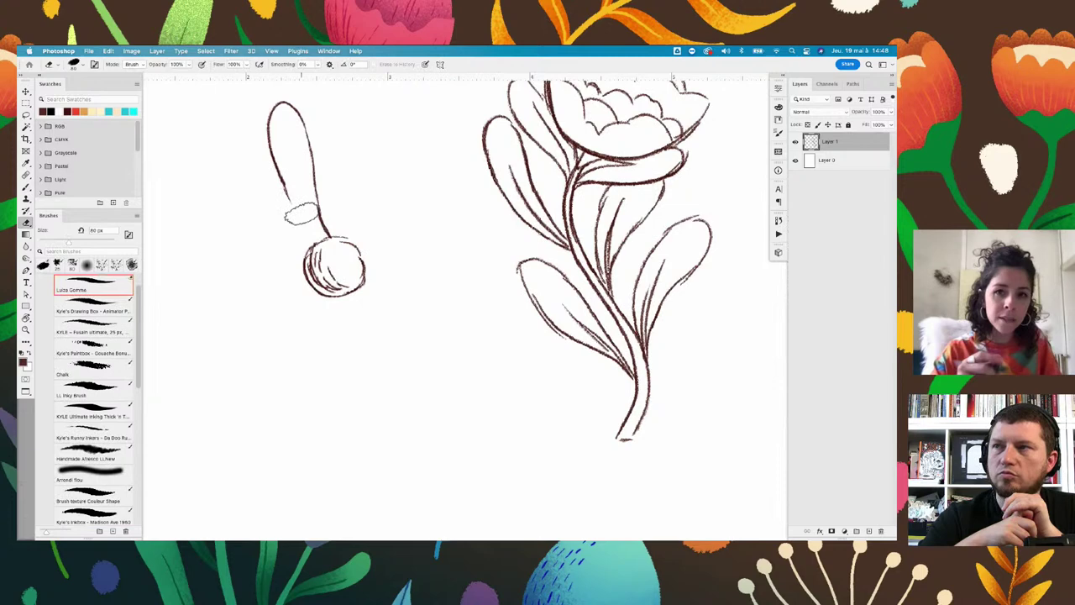
pyautogui.moveTo(328, 235); pyautogui.dragTo(294, 220)
pyautogui.press('b')
pyautogui.moveTo(279, 177)
pyautogui.mouseDown()
pyautogui.moveTo(309, 241)
pyautogui.moveTo(270, 131)
pyautogui.mouseUp()
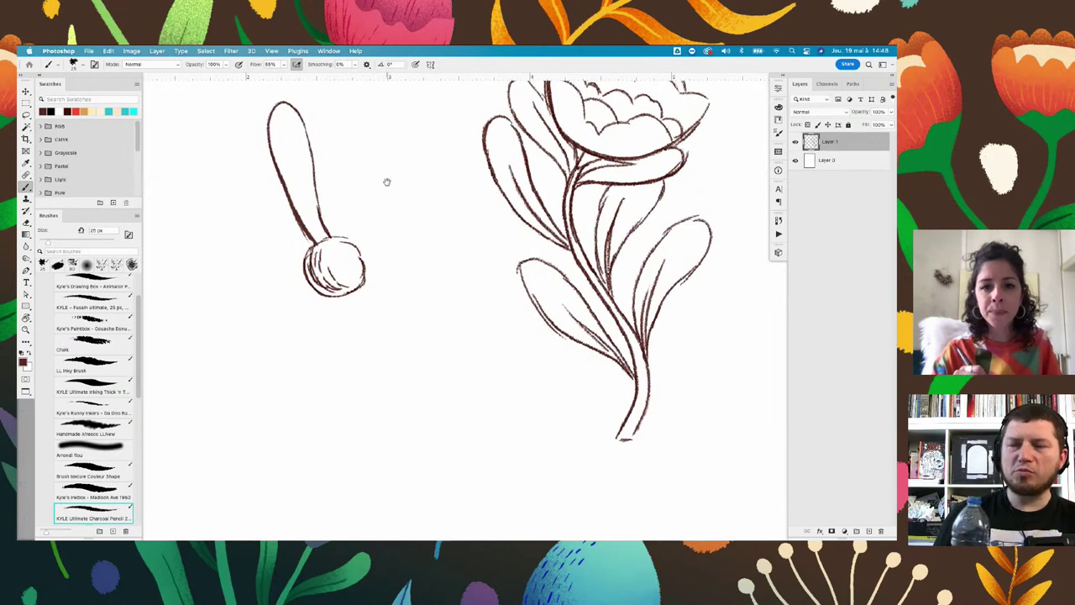
# Fan more long oval petals out around the centre, then rotate the canvas view sideways
pyautogui.scroll(2, 383, 189)
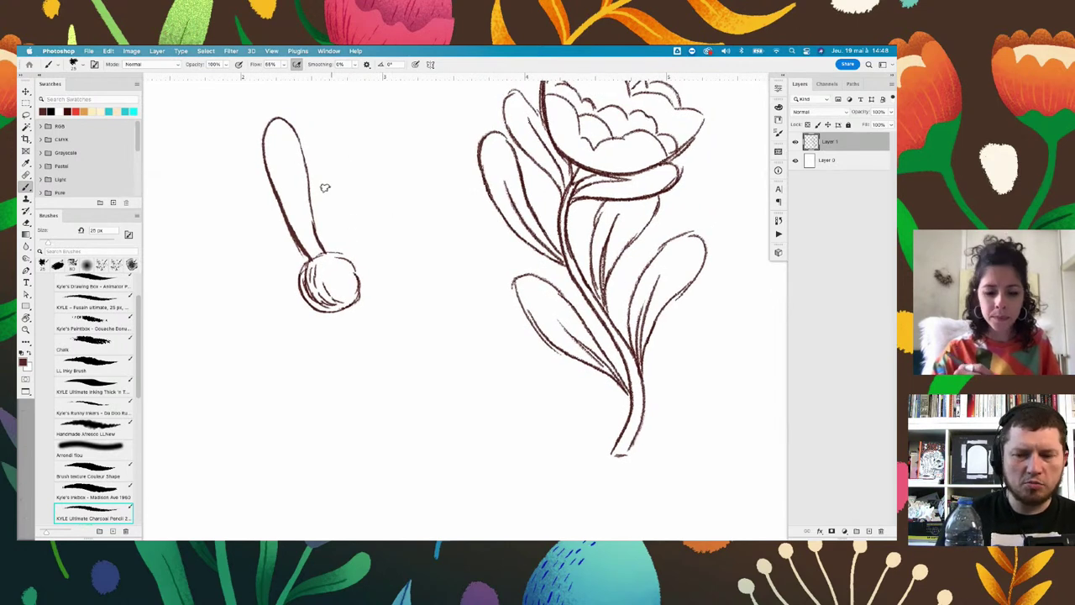
pyautogui.moveTo(318, 229)
pyautogui.mouseDown()
pyautogui.moveTo(329, 142)
pyautogui.moveTo(355, 113)
pyautogui.moveTo(369, 127)
pyautogui.moveTo(336, 248)
pyautogui.mouseUp()
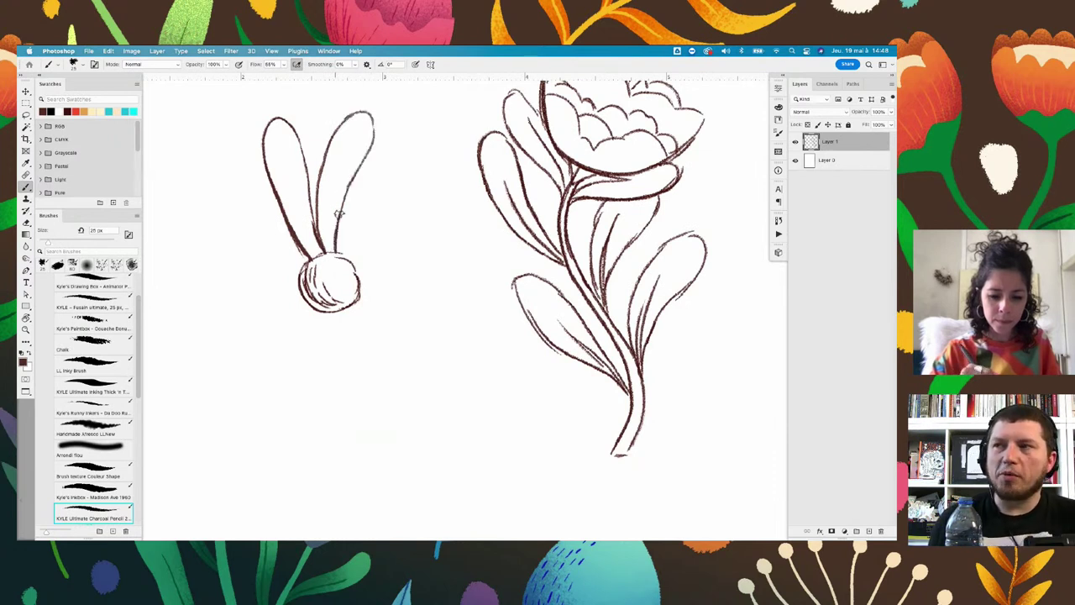
pyautogui.moveTo(358, 168)
pyautogui.mouseDown()
pyautogui.moveTo(336, 227)
pyautogui.moveTo(320, 166)
pyautogui.moveTo(334, 127)
pyautogui.mouseUp()
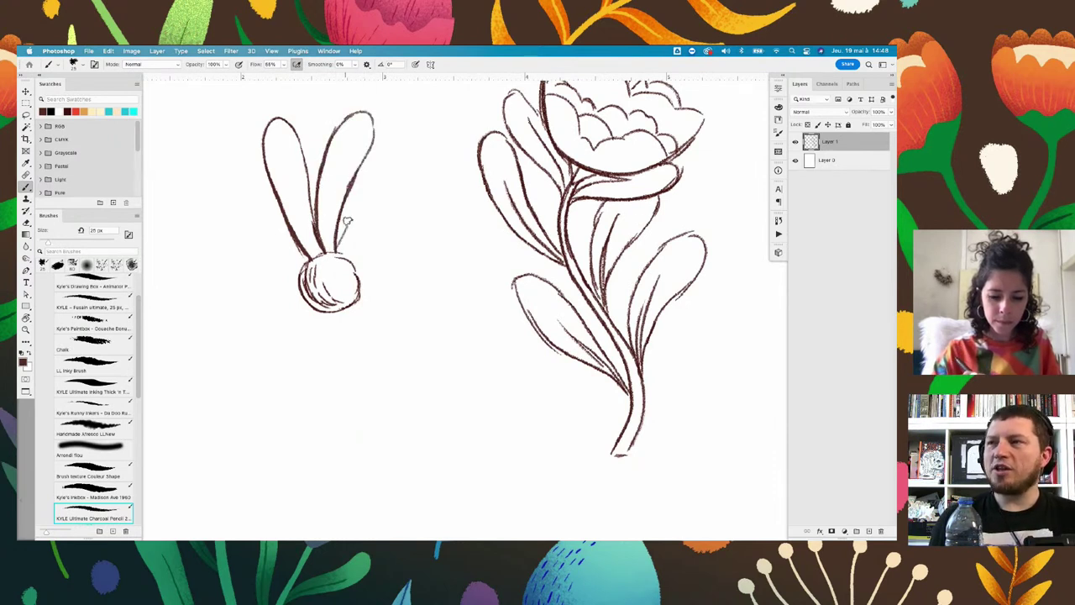
pyautogui.moveTo(338, 247)
pyautogui.mouseDown()
pyautogui.moveTo(361, 182)
pyautogui.moveTo(331, 257)
pyautogui.moveTo(397, 141)
pyautogui.moveTo(424, 172)
pyautogui.moveTo(351, 262)
pyautogui.moveTo(412, 190)
pyautogui.mouseUp()
pyautogui.moveTo(344, 235); pyautogui.dragTo(366, 190)
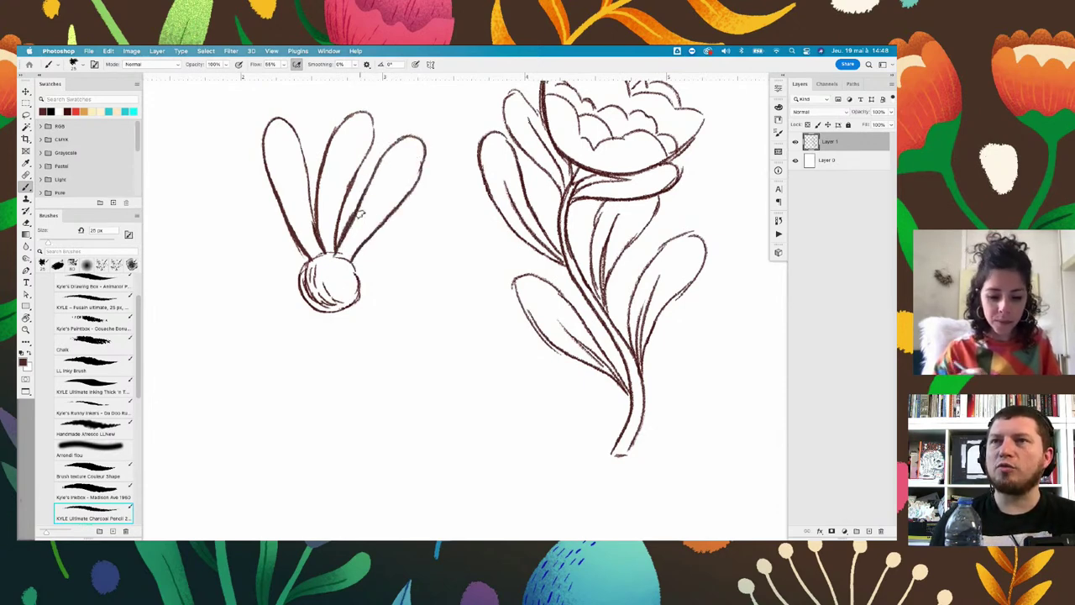
pyautogui.moveTo(246, 160); pyautogui.dragTo(294, 242)
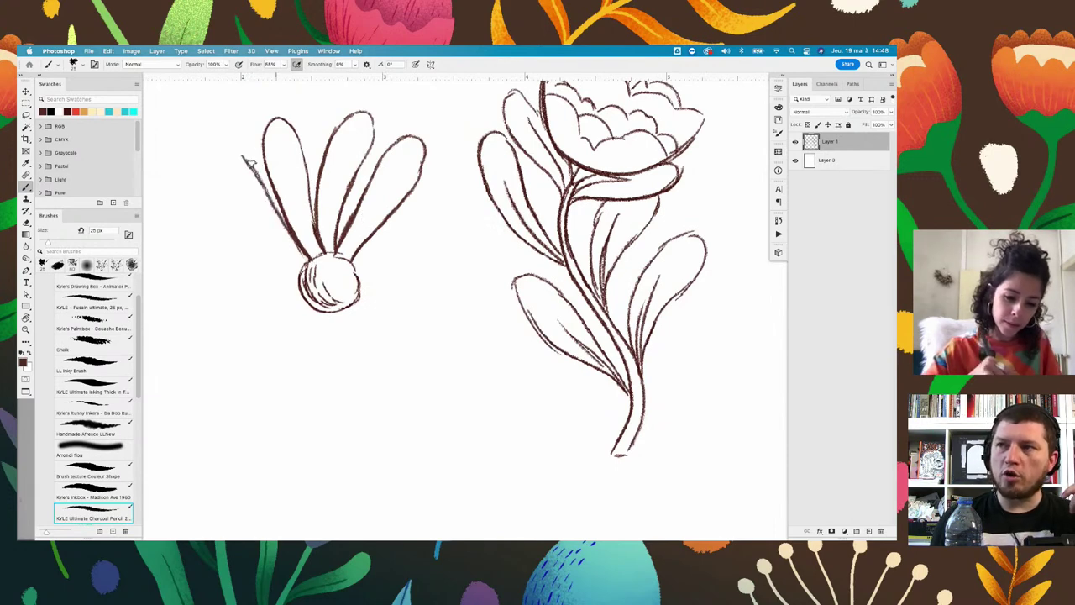
pyautogui.moveTo(245, 159)
pyautogui.mouseDown()
pyautogui.moveTo(212, 178)
pyautogui.moveTo(300, 270)
pyautogui.mouseUp()
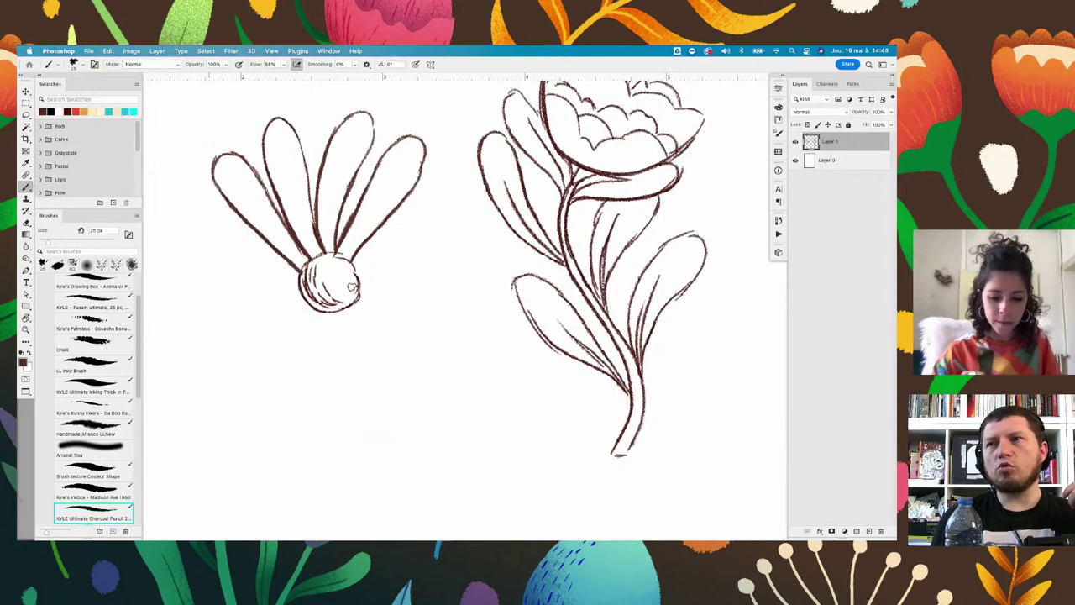
pyautogui.press('r')
pyautogui.moveTo(444, 284)
pyautogui.mouseDown()
pyautogui.moveTo(493, 396)
pyautogui.moveTo(552, 212)
pyautogui.mouseUp()
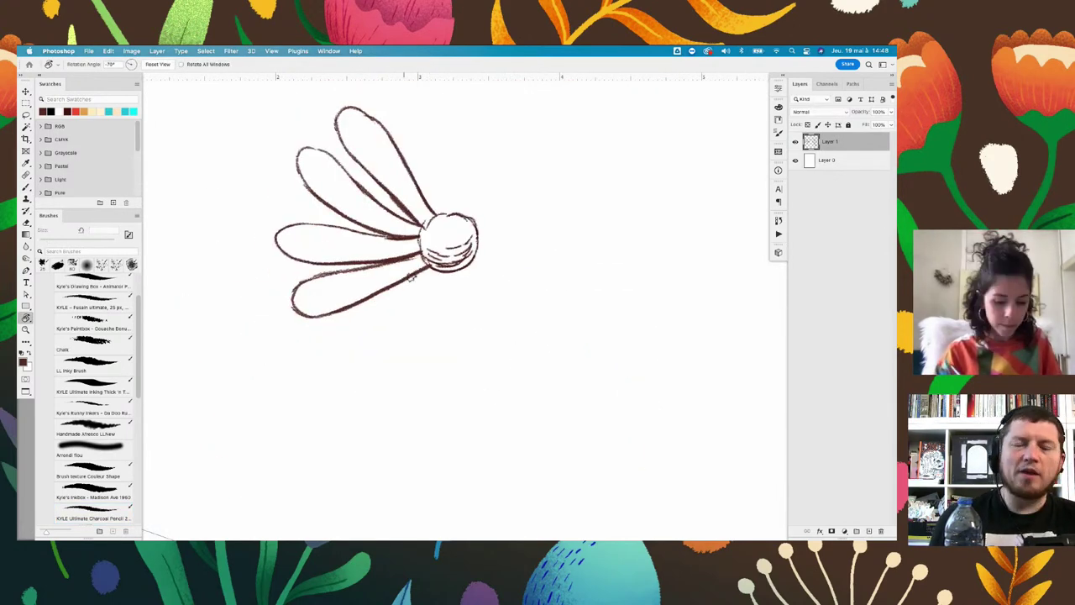
# Draw several new charcoal petals fanning down and down-right below the daisy's centre
pyautogui.press('b')
pyautogui.moveTo(424, 266)
pyautogui.mouseDown()
pyautogui.moveTo(382, 322)
pyautogui.moveTo(372, 360)
pyautogui.moveTo(433, 278)
pyautogui.moveTo(382, 380)
pyautogui.mouseUp()
pyautogui.moveTo(437, 270); pyautogui.dragTo(426, 396)
pyautogui.moveTo(447, 281)
pyautogui.mouseDown()
pyautogui.moveTo(461, 335)
pyautogui.moveTo(427, 389)
pyautogui.moveTo(470, 395)
pyautogui.moveTo(448, 277)
pyautogui.moveTo(433, 290)
pyautogui.moveTo(435, 391)
pyautogui.mouseUp()
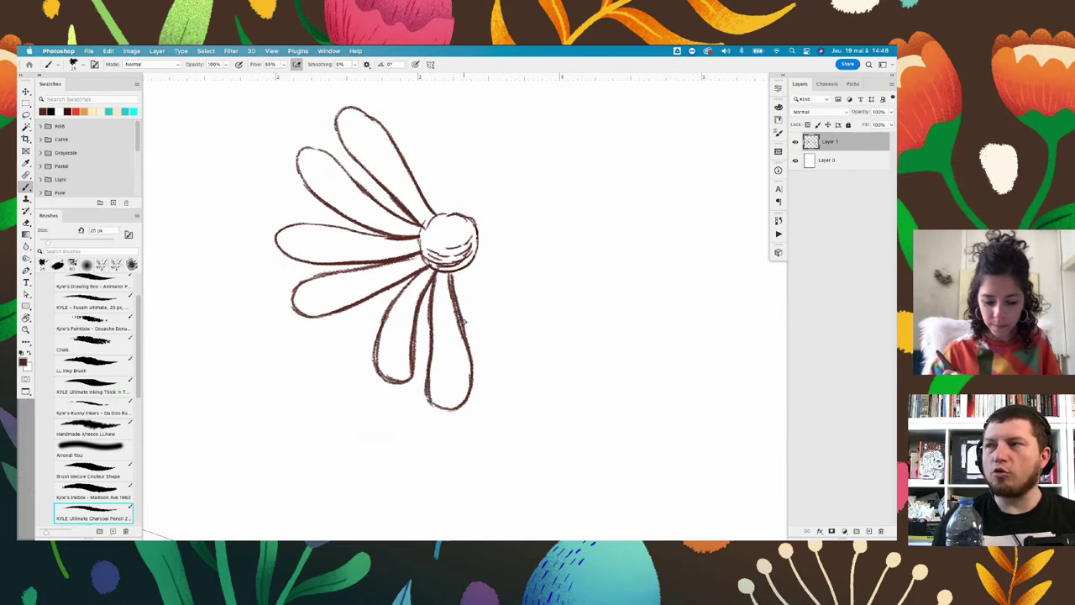
pyautogui.moveTo(458, 301); pyautogui.dragTo(479, 344)
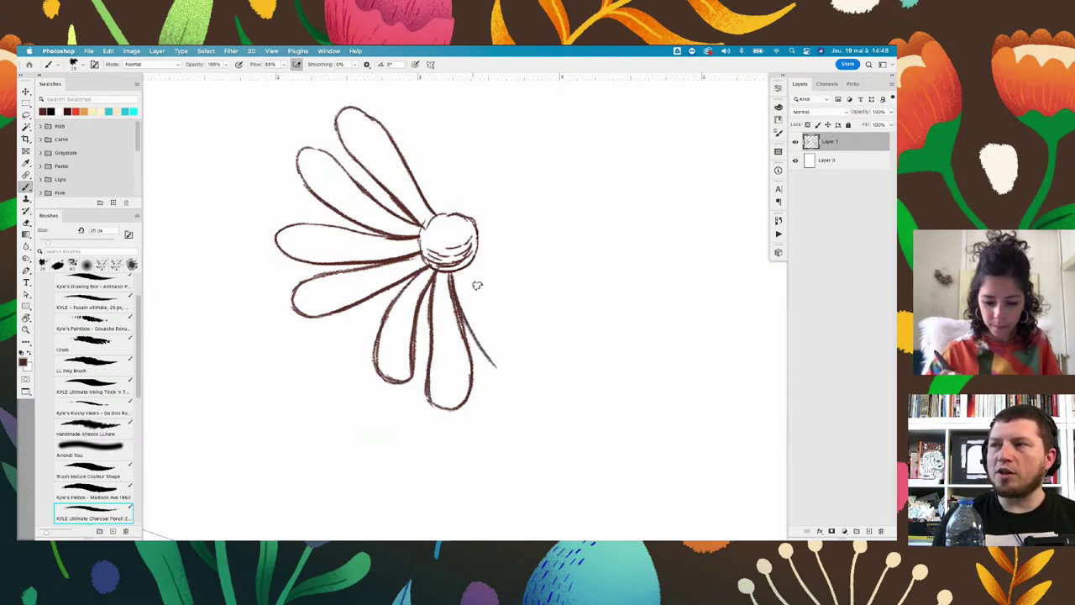
pyautogui.moveTo(464, 268)
pyautogui.mouseDown()
pyautogui.moveTo(530, 343)
pyautogui.moveTo(513, 382)
pyautogui.moveTo(541, 387)
pyautogui.moveTo(524, 333)
pyautogui.mouseUp()
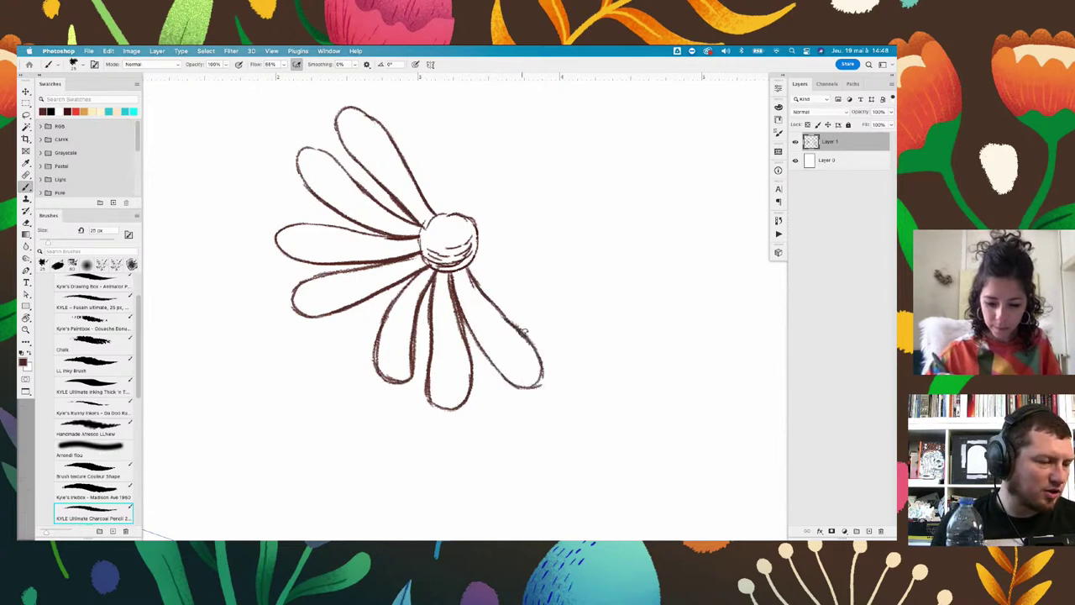
# Retrace the top petal's edge and tip, then rotate the canvas view back upright
pyautogui.moveTo(350, 156)
pyautogui.mouseDown()
pyautogui.moveTo(338, 126)
pyautogui.moveTo(383, 131)
pyautogui.mouseUp()
pyautogui.press('e')
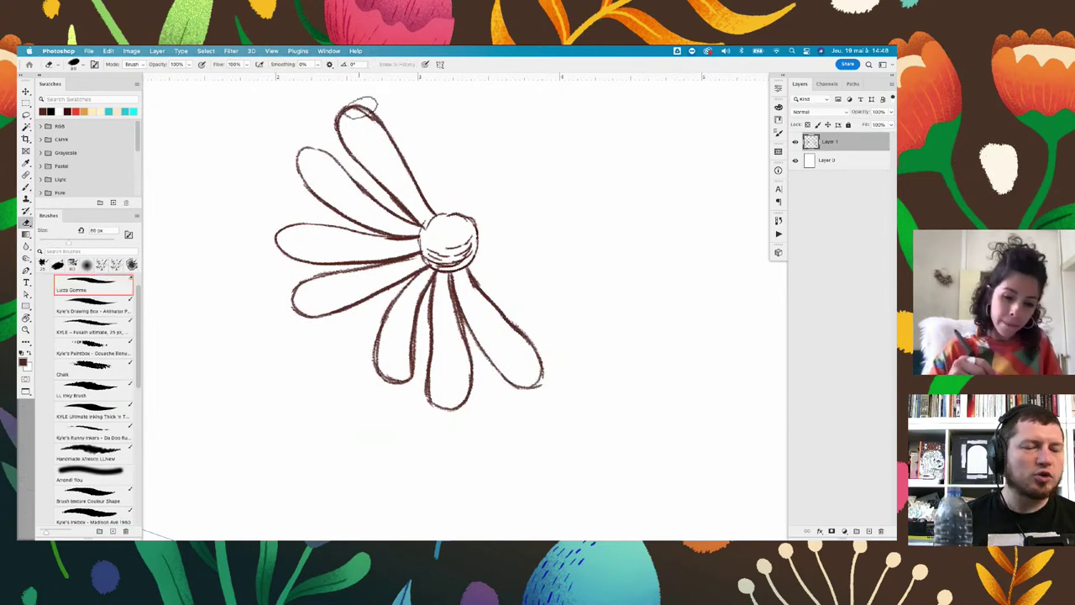
pyautogui.press('r')
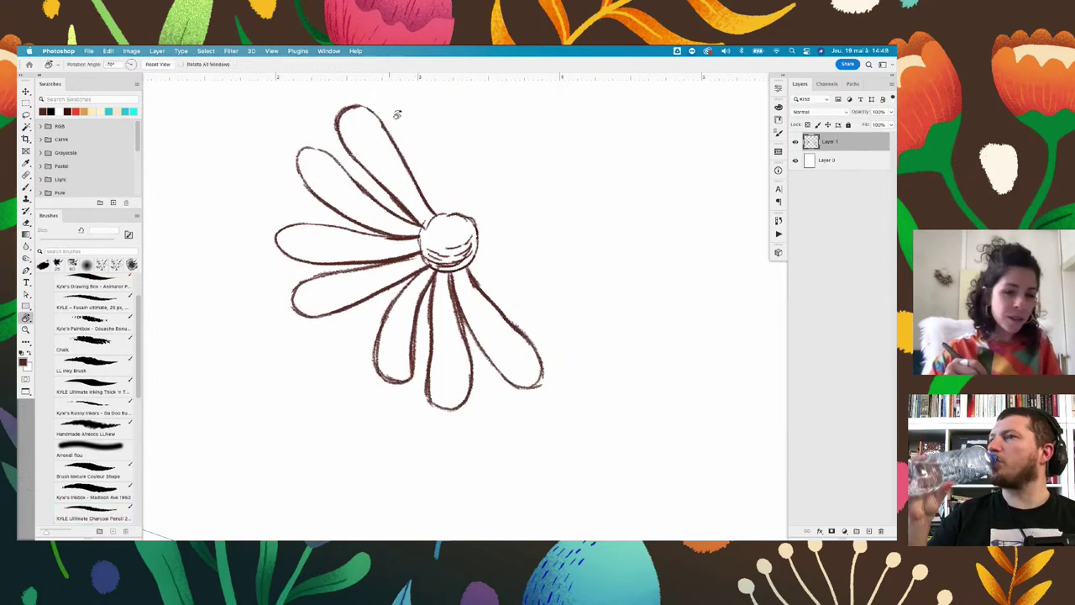
pyautogui.moveTo(399, 110)
pyautogui.mouseDown()
pyautogui.moveTo(501, 122)
pyautogui.moveTo(572, 233)
pyautogui.mouseUp()
pyautogui.press('b')
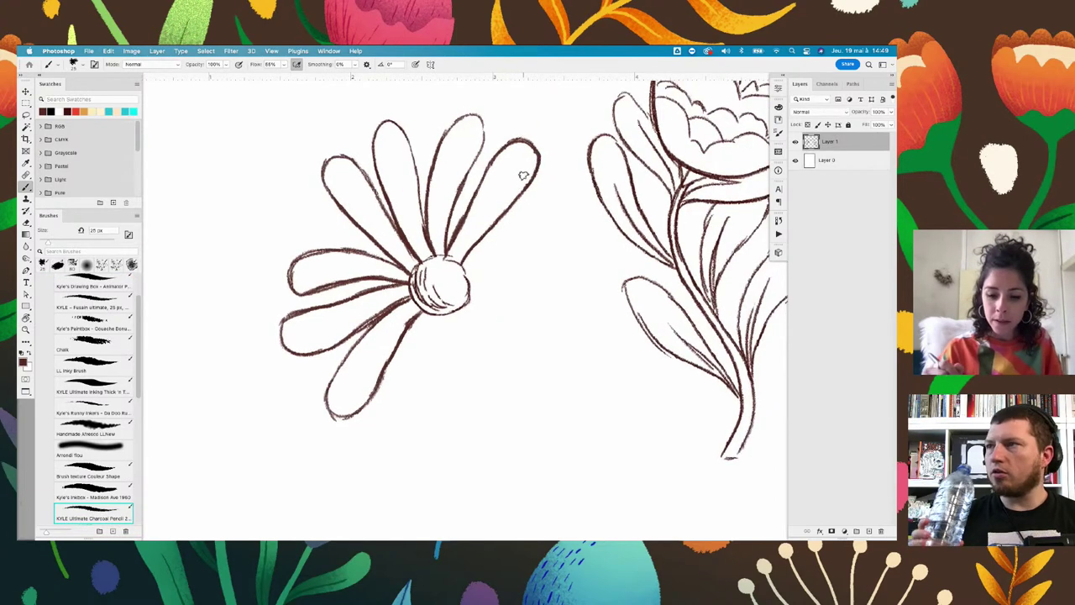
# Pan to the daisy's lower side and draw one more long petal hanging below its centre
pyautogui.scroll(-2, 499, 259)
pyautogui.scroll(-1, 499, 259)
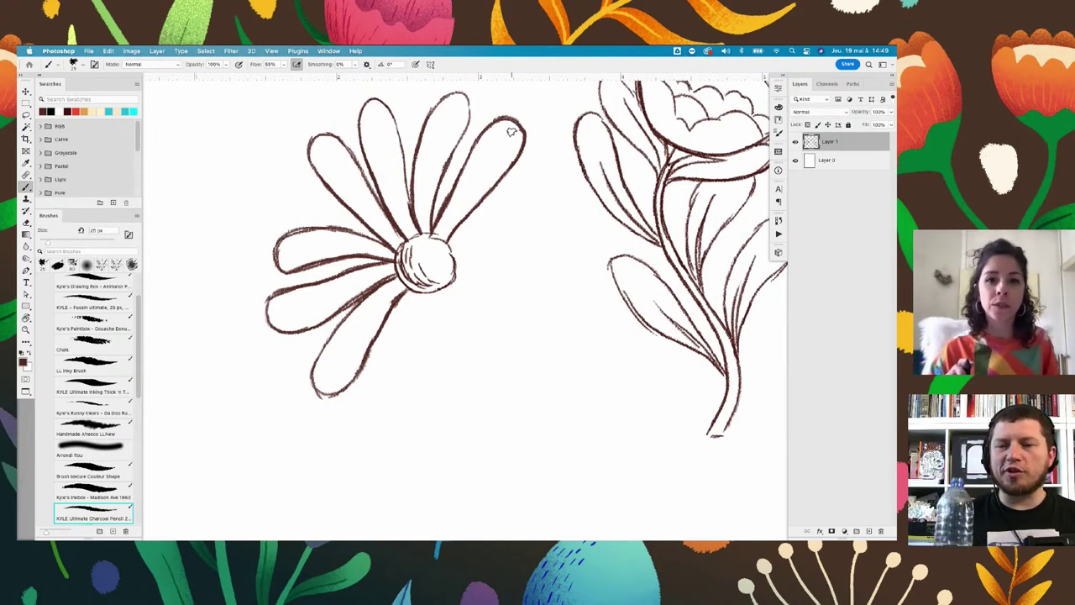
pyautogui.moveTo(453, 322); pyautogui.dragTo(433, 309)
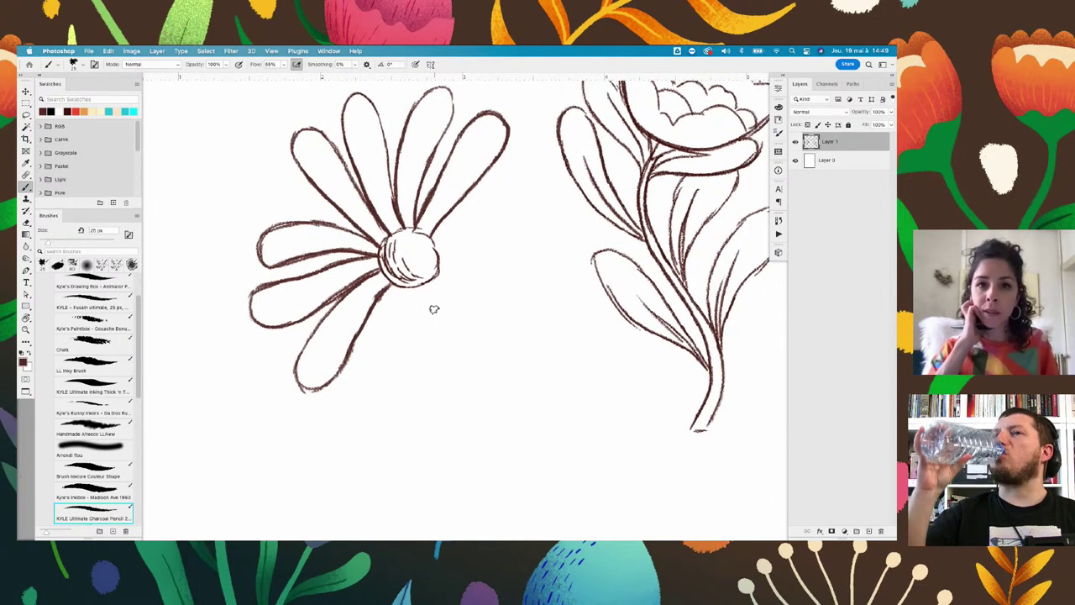
pyautogui.moveTo(399, 320); pyautogui.dragTo(380, 328)
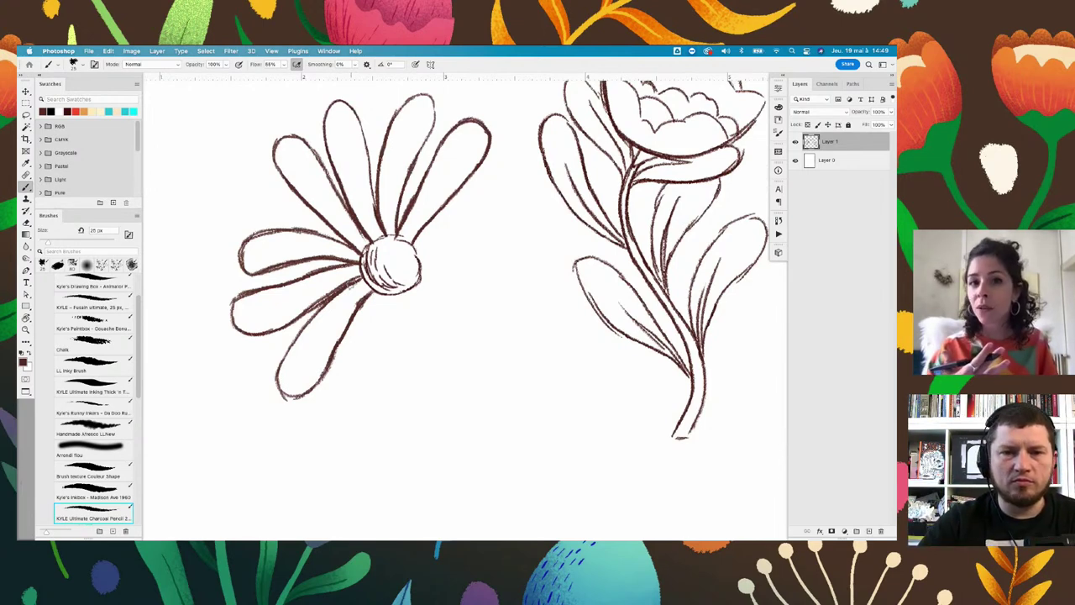
pyautogui.moveTo(481, 284); pyautogui.dragTo(457, 242)
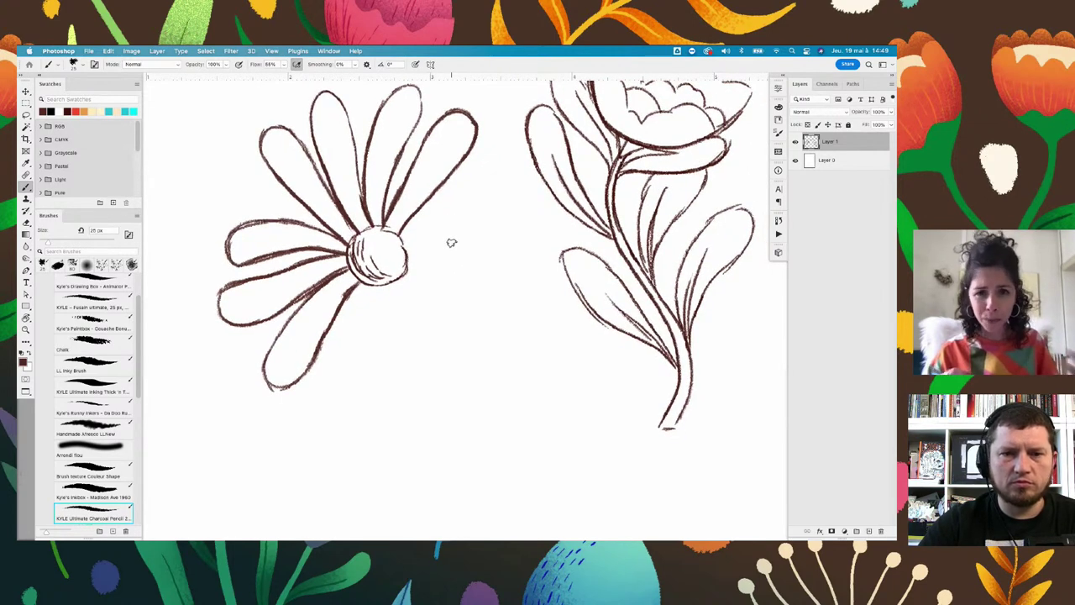
pyautogui.moveTo(346, 303)
pyautogui.mouseDown()
pyautogui.moveTo(325, 353)
pyautogui.moveTo(325, 396)
pyautogui.mouseUp()
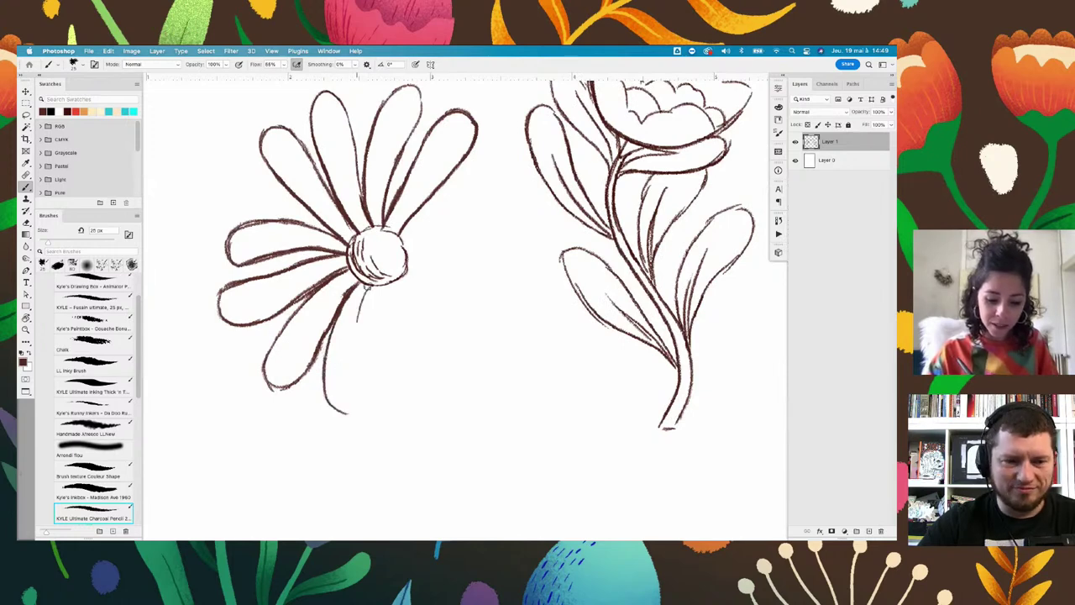
pyautogui.moveTo(366, 288)
pyautogui.mouseDown()
pyautogui.moveTo(357, 357)
pyautogui.moveTo(331, 410)
pyautogui.mouseUp()
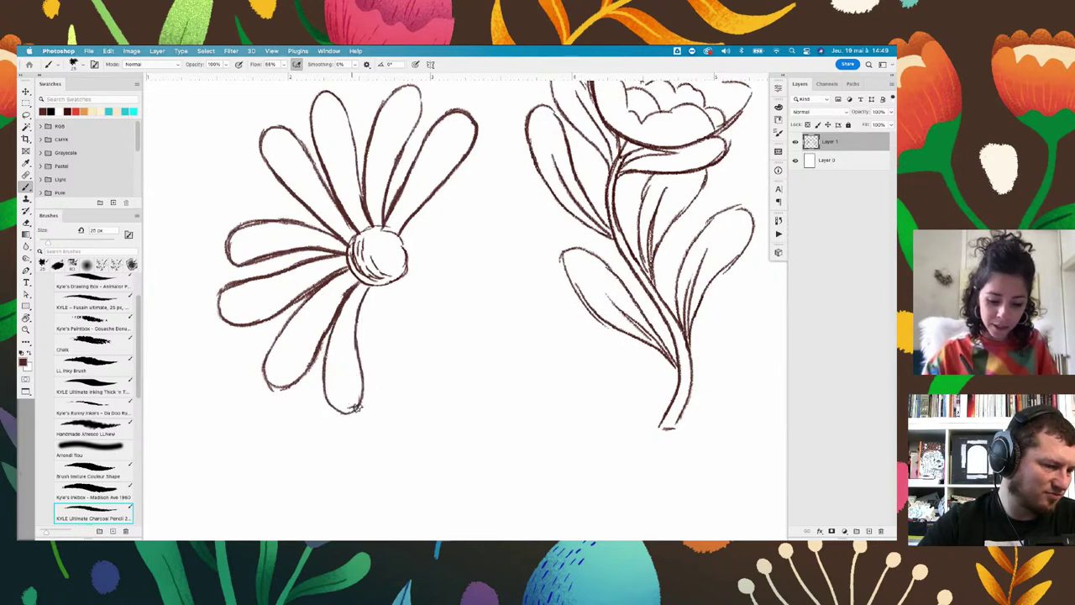
pyautogui.moveTo(398, 336); pyautogui.dragTo(385, 317)
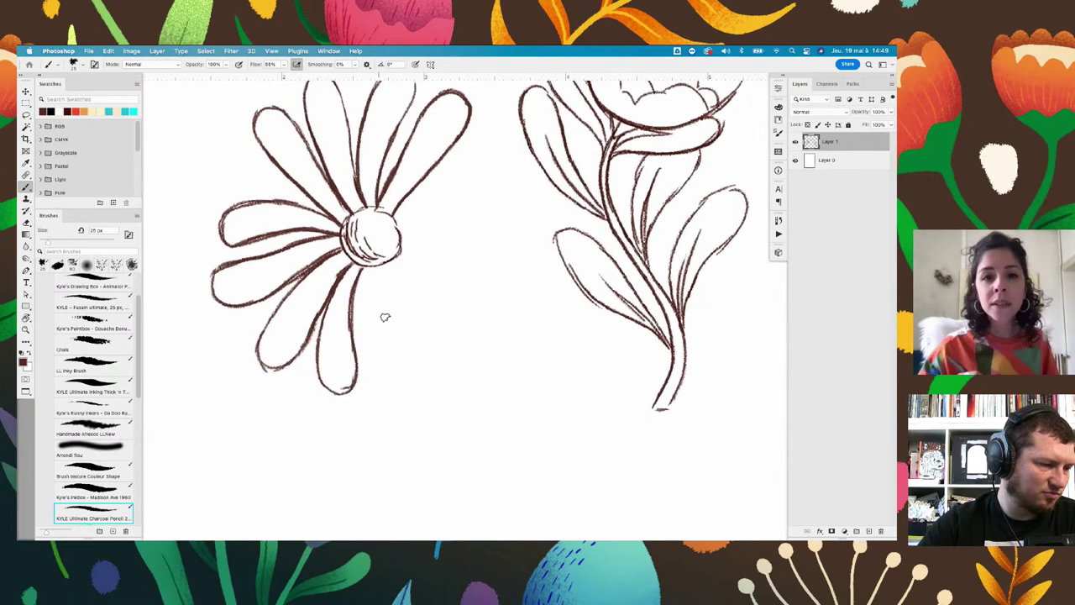
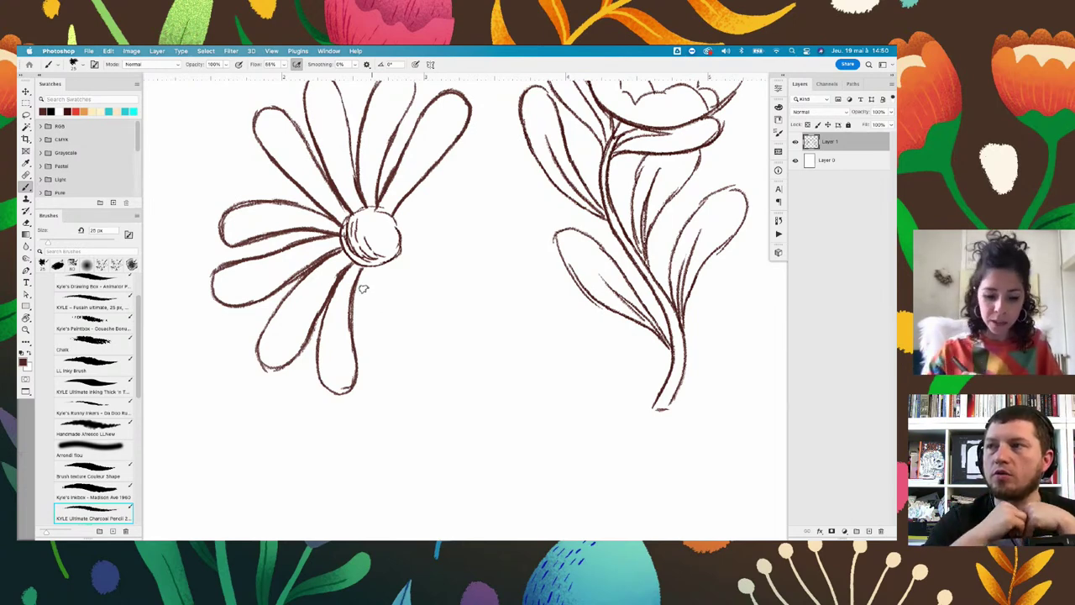
# Draw and darken the daisy's lower and lower-right petal outlines in brown pencil
pyautogui.moveTo(355, 264); pyautogui.dragTo(372, 368)
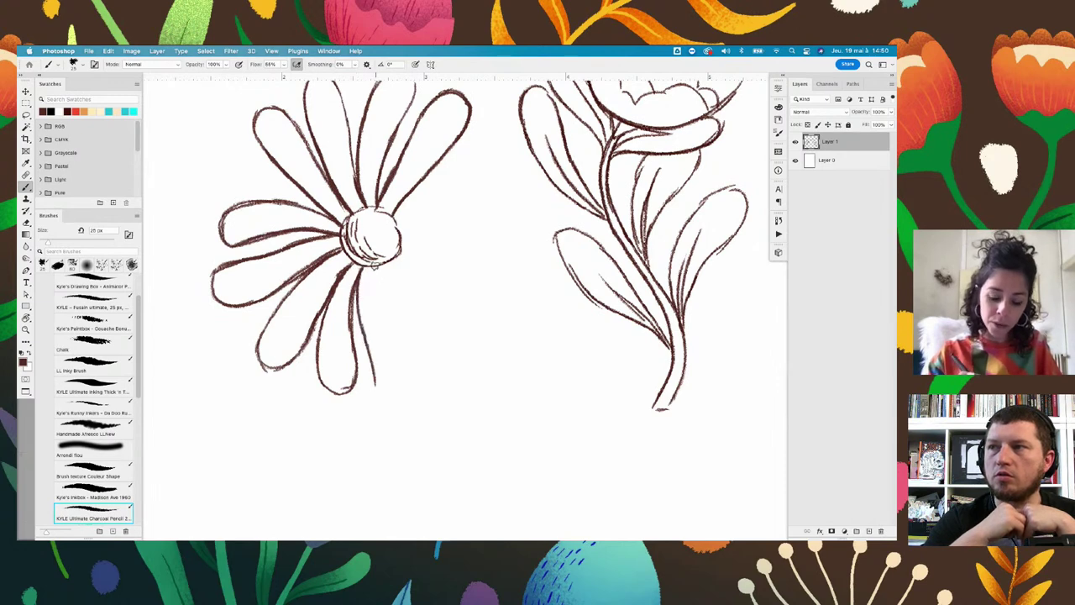
pyautogui.moveTo(375, 266); pyautogui.dragTo(376, 290)
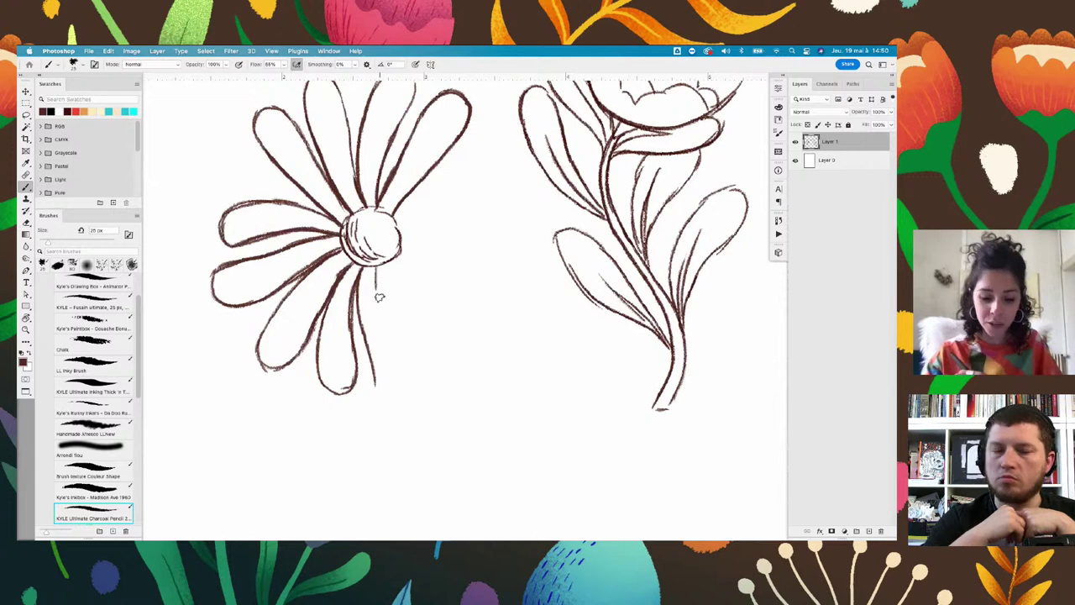
pyautogui.moveTo(375, 271); pyautogui.dragTo(408, 397)
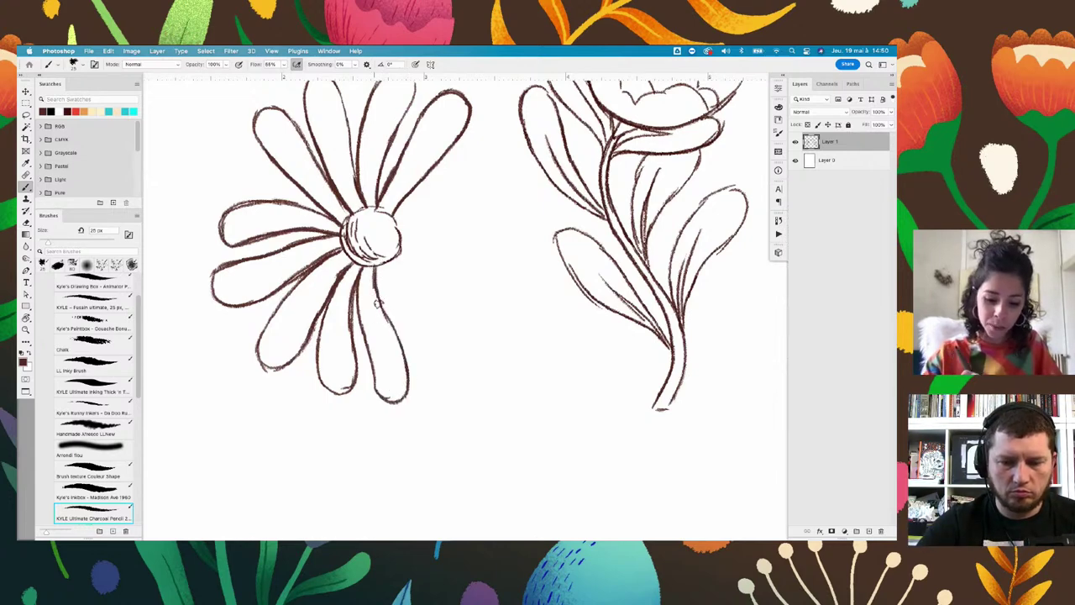
pyautogui.moveTo(375, 287); pyautogui.dragTo(407, 366)
pyautogui.moveTo(354, 272); pyautogui.dragTo(383, 402)
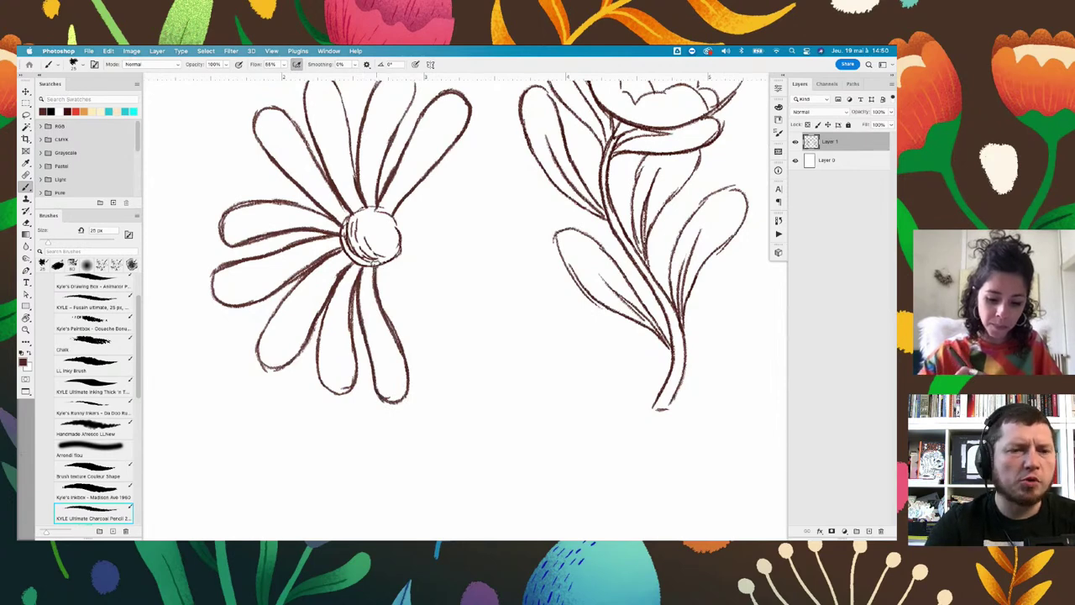
pyautogui.moveTo(375, 262)
pyautogui.mouseDown()
pyautogui.moveTo(435, 373)
pyautogui.moveTo(415, 297)
pyautogui.moveTo(437, 319)
pyautogui.mouseUp()
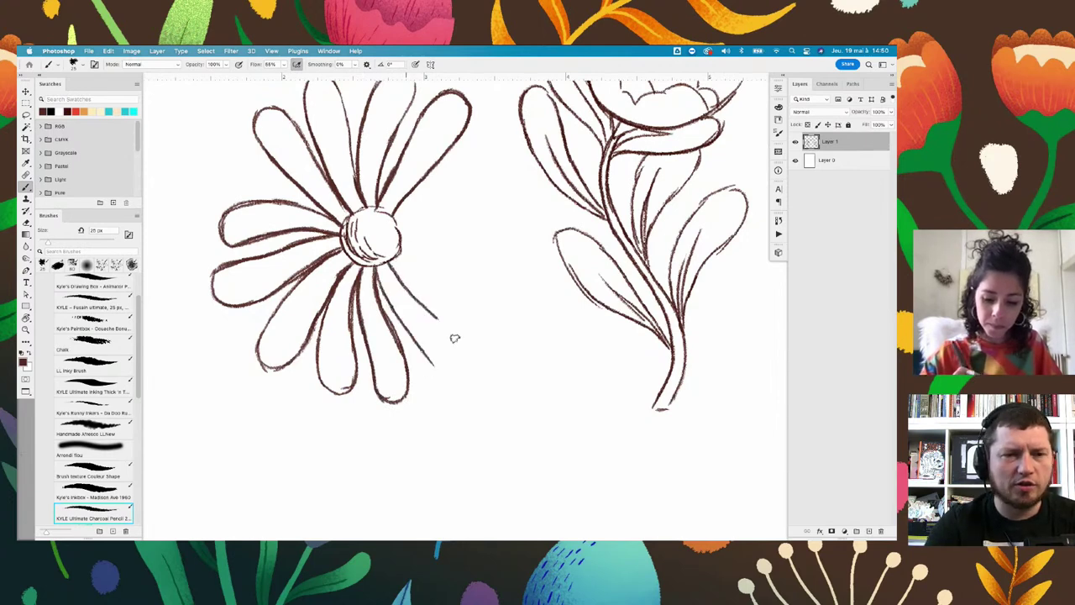
pyautogui.moveTo(434, 365)
pyautogui.mouseDown()
pyautogui.moveTo(428, 356)
pyautogui.moveTo(463, 358)
pyautogui.moveTo(443, 326)
pyautogui.mouseUp()
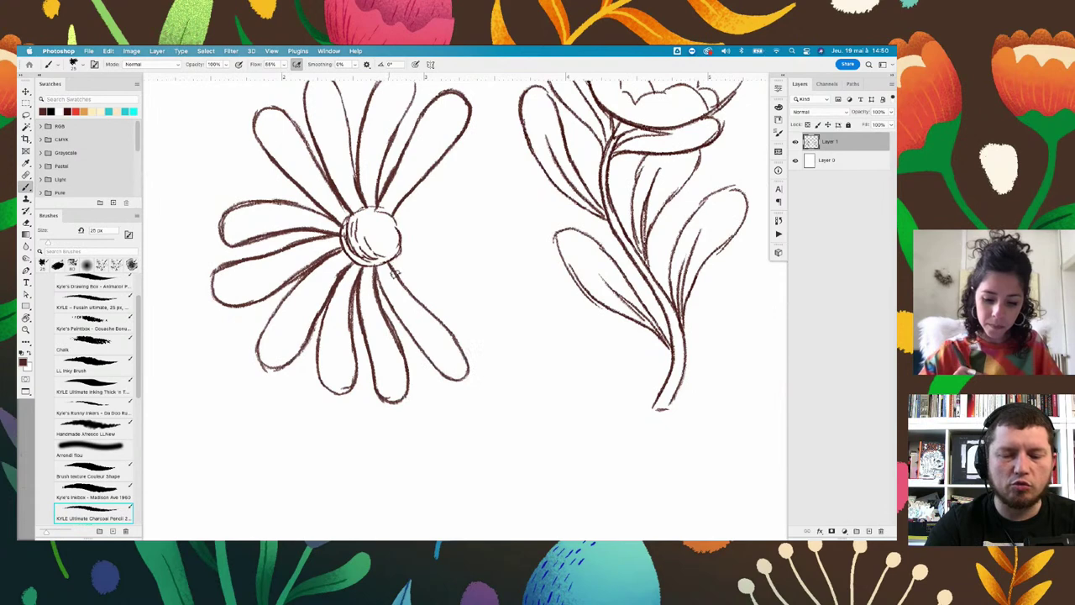
pyautogui.moveTo(395, 275)
pyautogui.mouseDown()
pyautogui.moveTo(426, 308)
pyautogui.moveTo(418, 343)
pyautogui.moveTo(446, 244)
pyautogui.mouseUp()
# Rotate the view and outline more petals hanging down from the daisy centre
pyautogui.press('r')
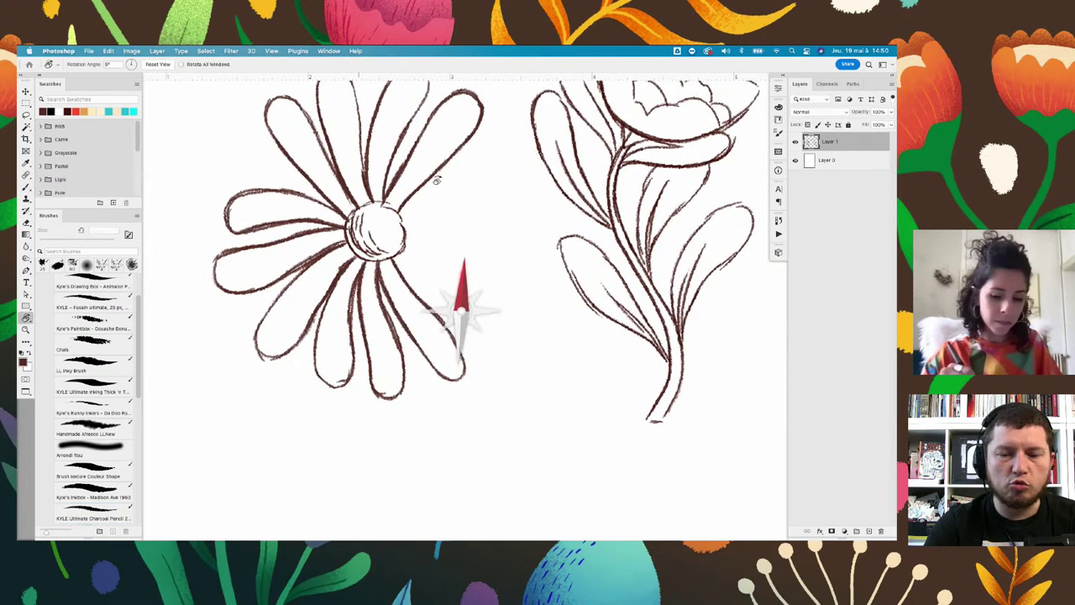
pyautogui.press('b')
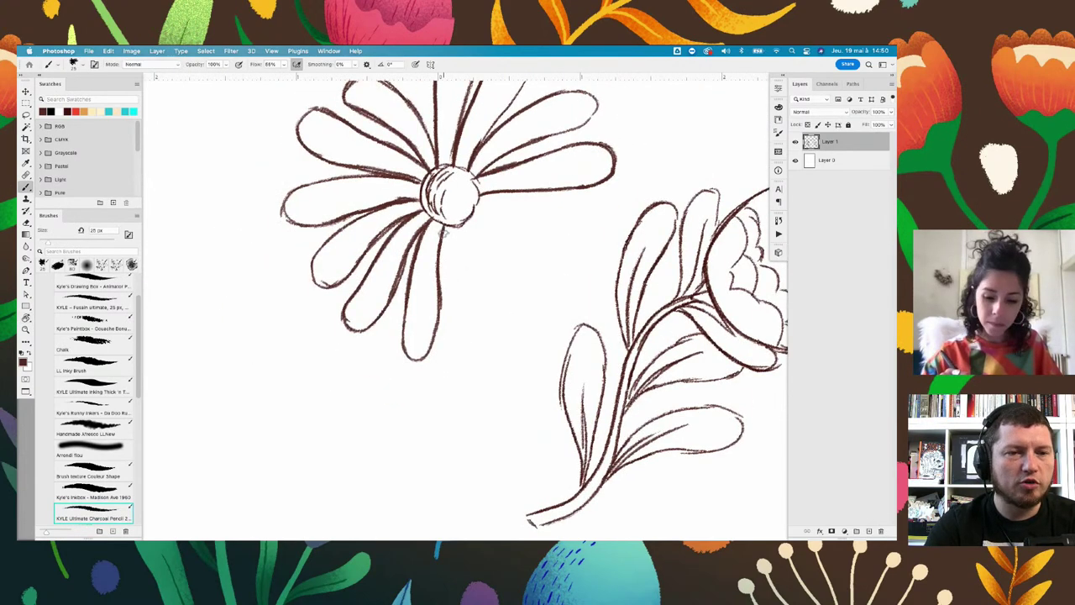
pyautogui.moveTo(444, 229); pyautogui.dragTo(456, 340)
pyautogui.moveTo(460, 225); pyautogui.dragTo(496, 326)
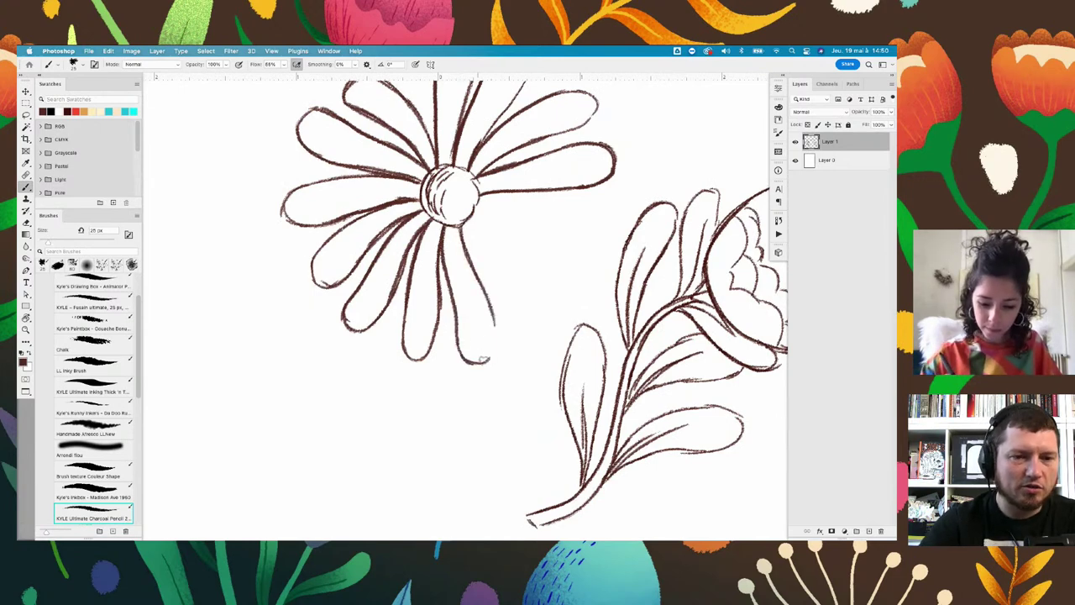
pyautogui.moveTo(464, 359); pyautogui.dragTo(496, 326)
pyautogui.press('r')
pyautogui.moveTo(469, 273); pyautogui.dragTo(402, 204)
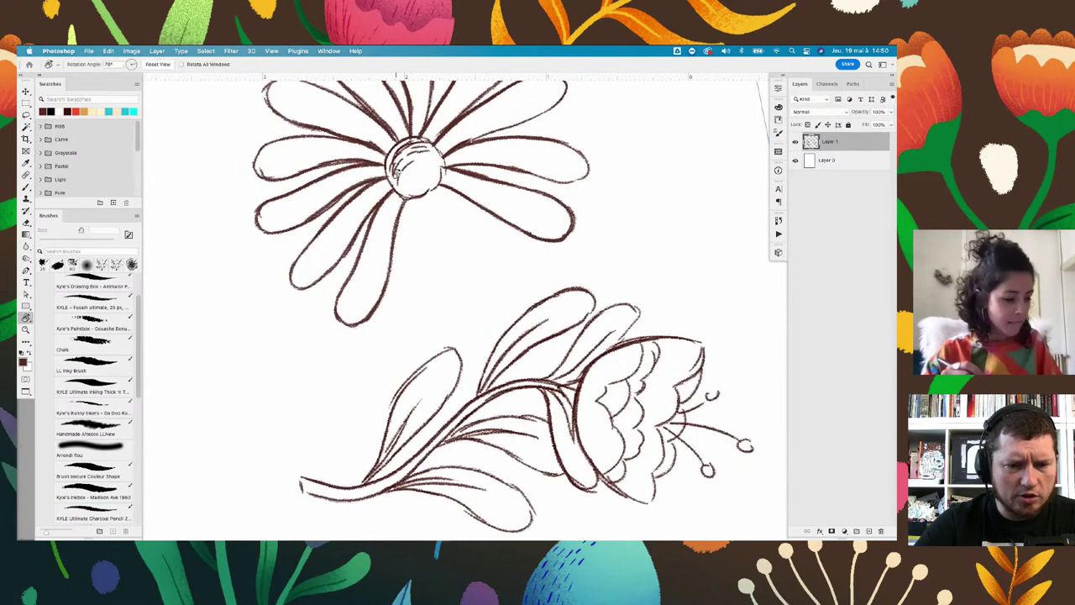
pyautogui.press('b')
pyautogui.moveTo(403, 200); pyautogui.dragTo(404, 306)
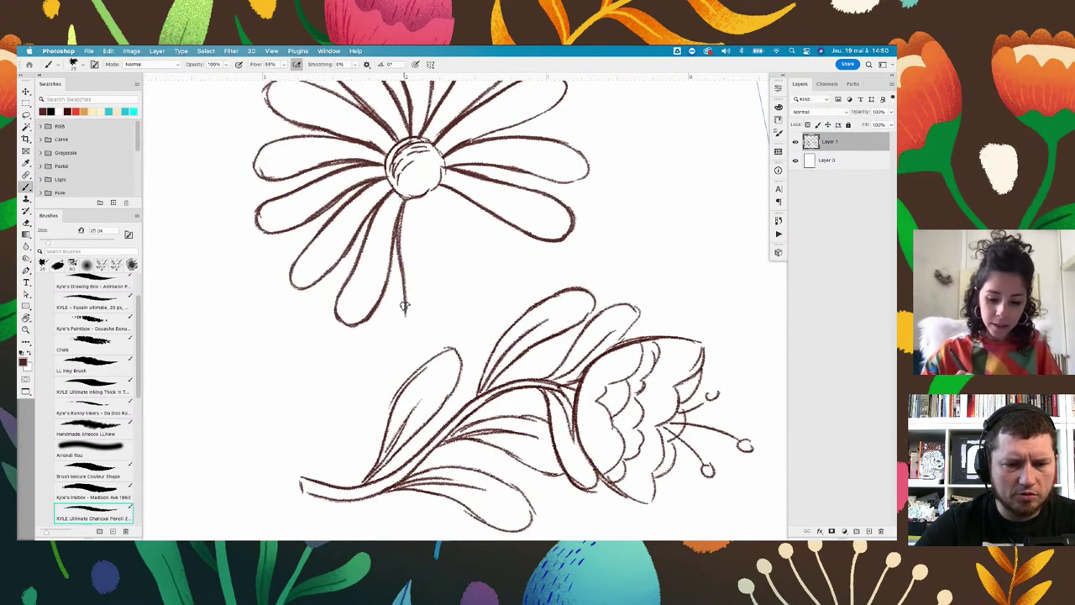
pyautogui.moveTo(417, 226)
pyautogui.mouseDown()
pyautogui.moveTo(441, 332)
pyautogui.moveTo(429, 348)
pyautogui.moveTo(399, 318)
pyautogui.mouseUp()
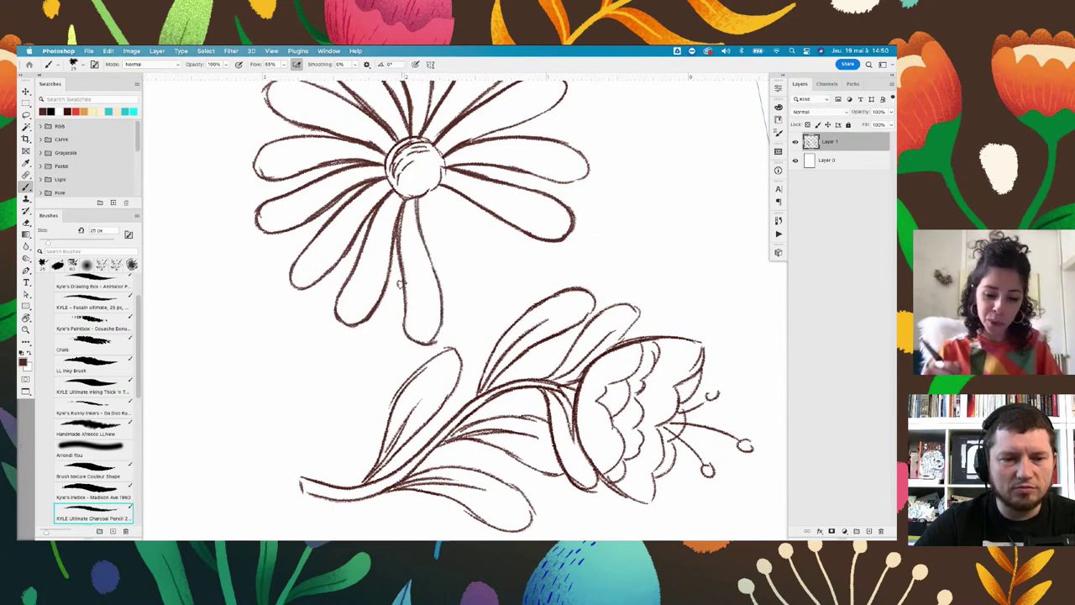
# Draw the last lower petals at a new angle and hatch the daisy's centre
pyautogui.press('r')
pyautogui.moveTo(487, 154)
pyautogui.mouseDown()
pyautogui.moveTo(534, 223)
pyautogui.moveTo(506, 237)
pyautogui.mouseUp()
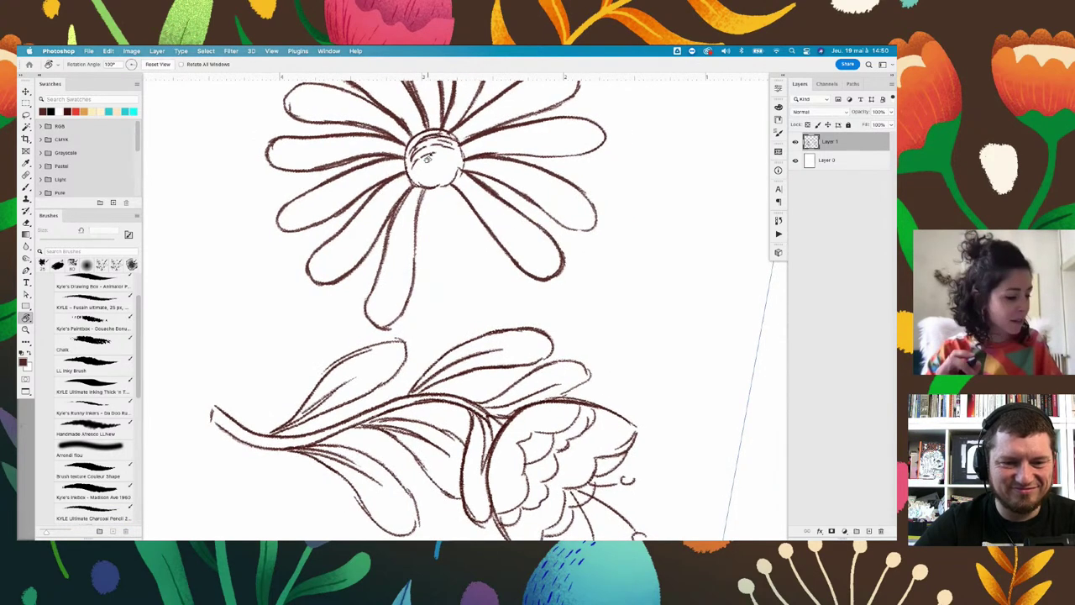
pyautogui.press('b')
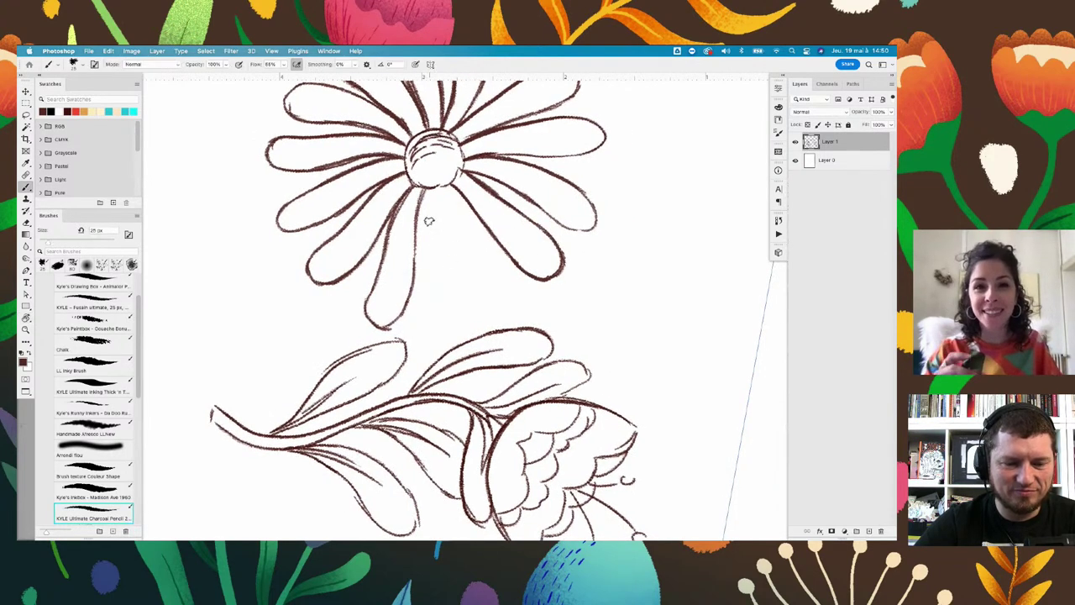
pyautogui.moveTo(436, 184); pyautogui.dragTo(448, 270)
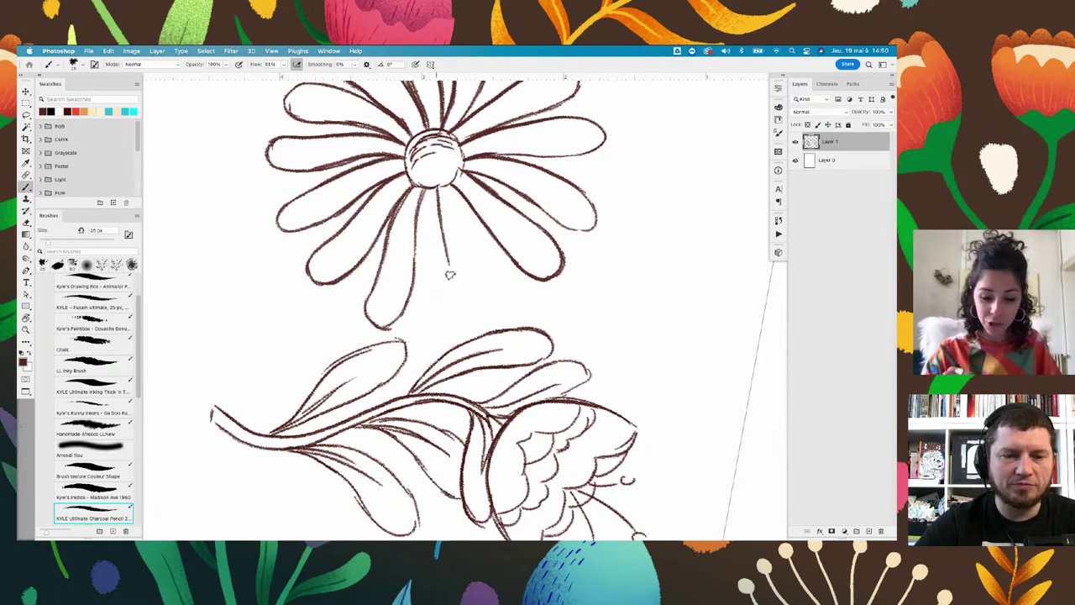
pyautogui.moveTo(420, 191)
pyautogui.mouseDown()
pyautogui.moveTo(418, 262)
pyautogui.moveTo(439, 319)
pyautogui.moveTo(454, 307)
pyautogui.moveTo(436, 183)
pyautogui.moveTo(448, 328)
pyautogui.mouseUp()
pyautogui.moveTo(439, 203)
pyautogui.mouseDown()
pyautogui.moveTo(462, 284)
pyautogui.moveTo(493, 313)
pyautogui.mouseUp()
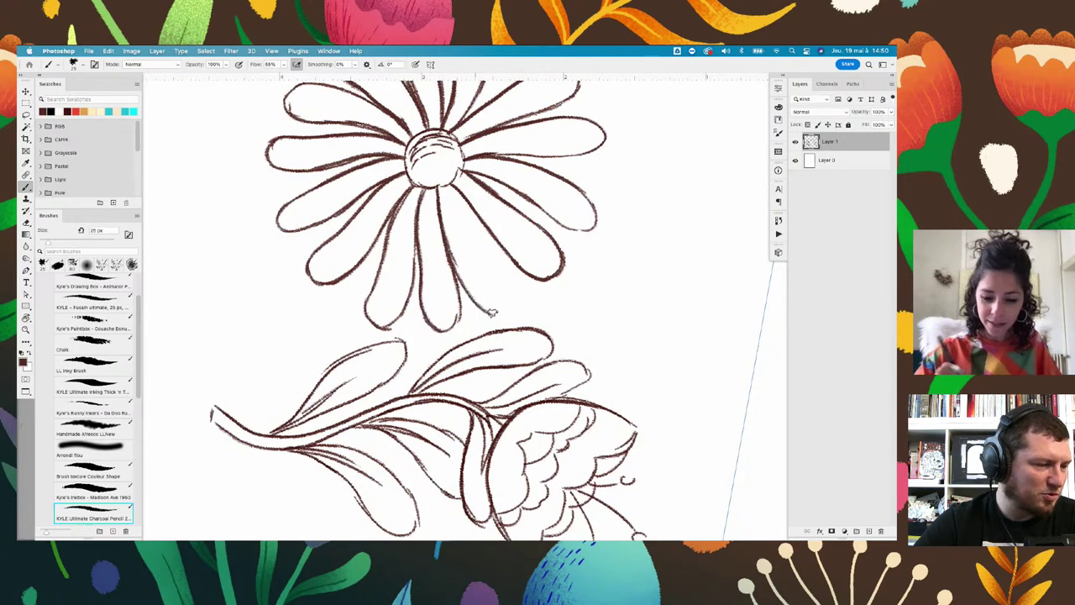
pyautogui.moveTo(454, 185)
pyautogui.mouseDown()
pyautogui.moveTo(518, 298)
pyautogui.moveTo(476, 304)
pyautogui.mouseUp()
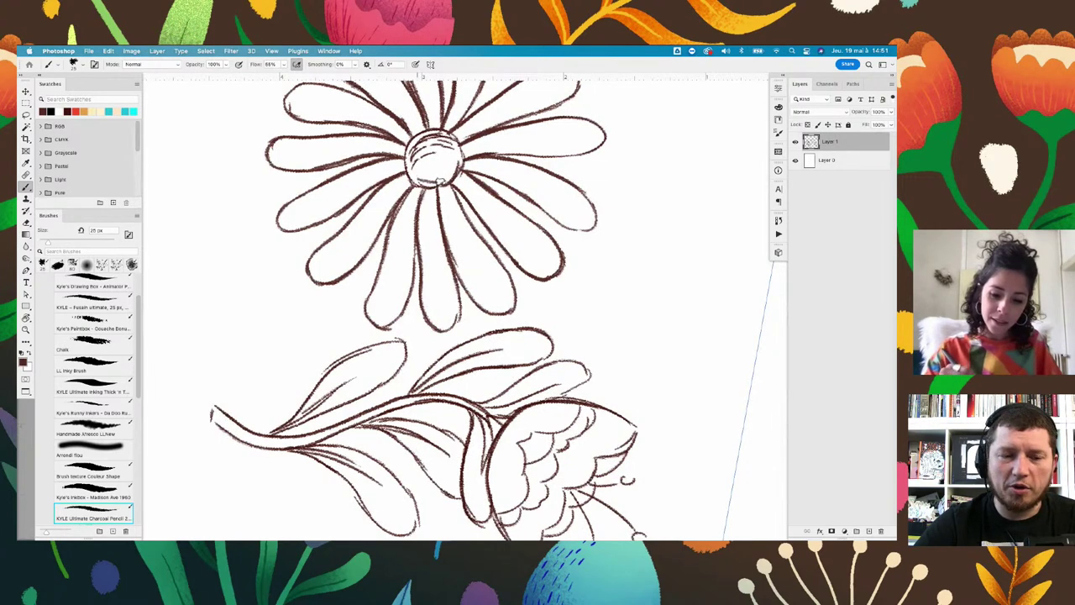
pyautogui.moveTo(416, 155); pyautogui.dragTo(449, 185)
# Reset the canvas rotation to upright and adjust the zoom on the drawings
pyautogui.press('e')
pyautogui.press('r')
pyautogui.moveTo(665, 247); pyautogui.dragTo(403, 216)
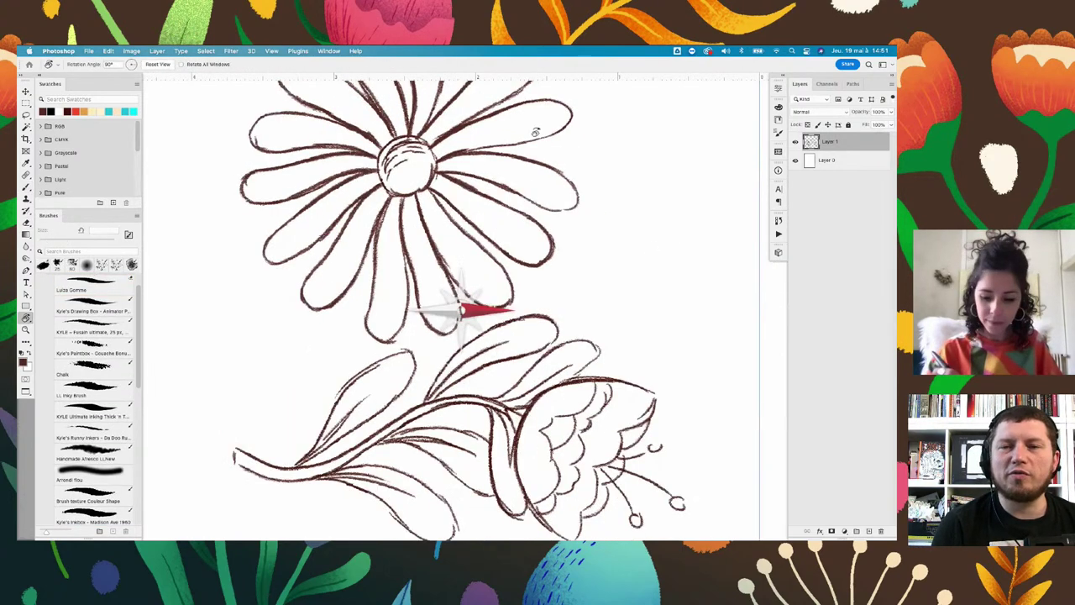
pyautogui.press('Escape')
pyautogui.press('e')
pyautogui.hotkey('ctrl', '-')
pyautogui.hotkey('ctrl', '-')
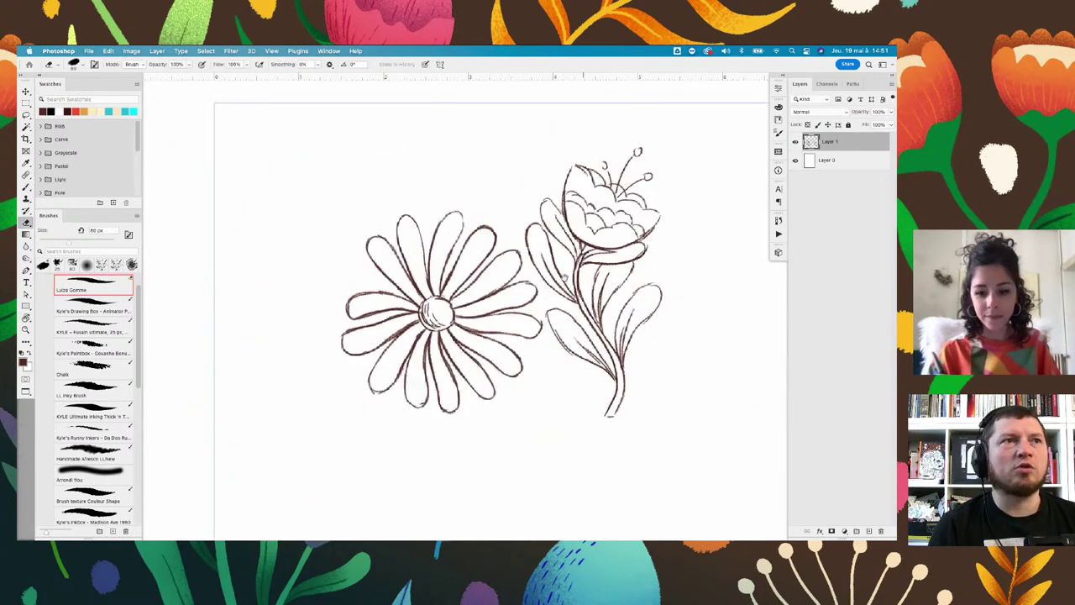
pyautogui.hotkey('ctrl', '+')
# Lasso the daisy, nudge it up and left, then deselect and zoom in
pyautogui.press('l')
pyautogui.moveTo(491, 192); pyautogui.dragTo(527, 263)
pyautogui.moveTo(525, 342); pyautogui.dragTo(392, 117)
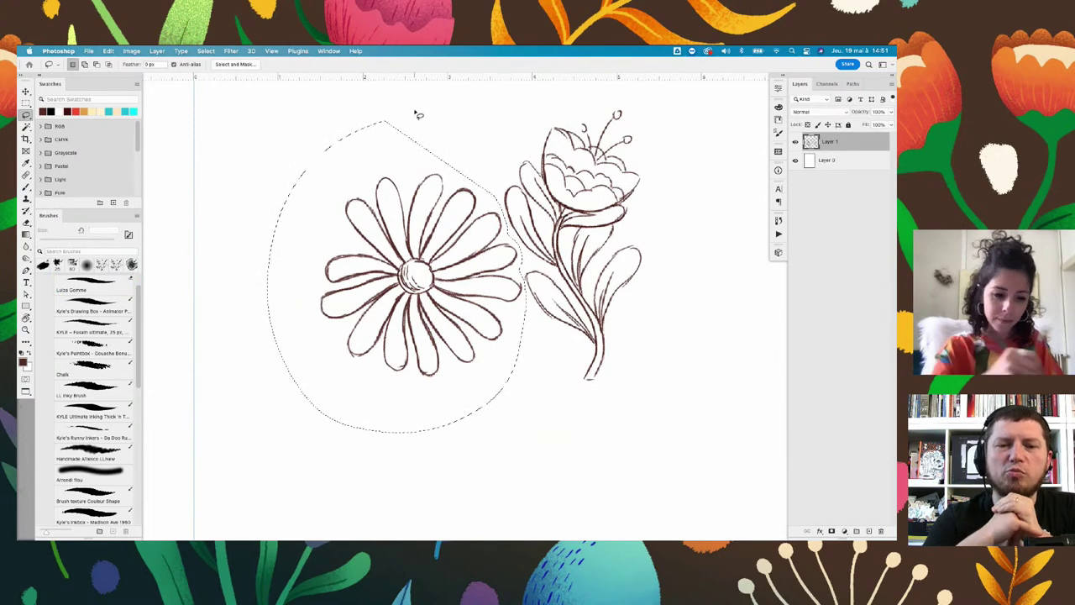
pyautogui.press('v')
pyautogui.moveTo(479, 332); pyautogui.dragTo(465, 317)
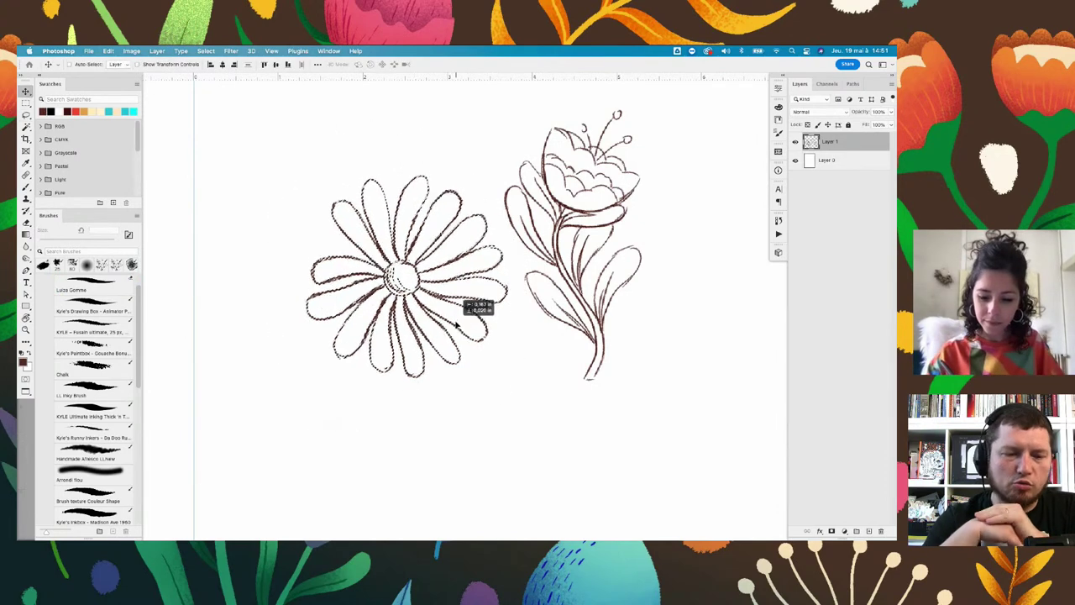
pyautogui.scroll(-3, 571, 285)
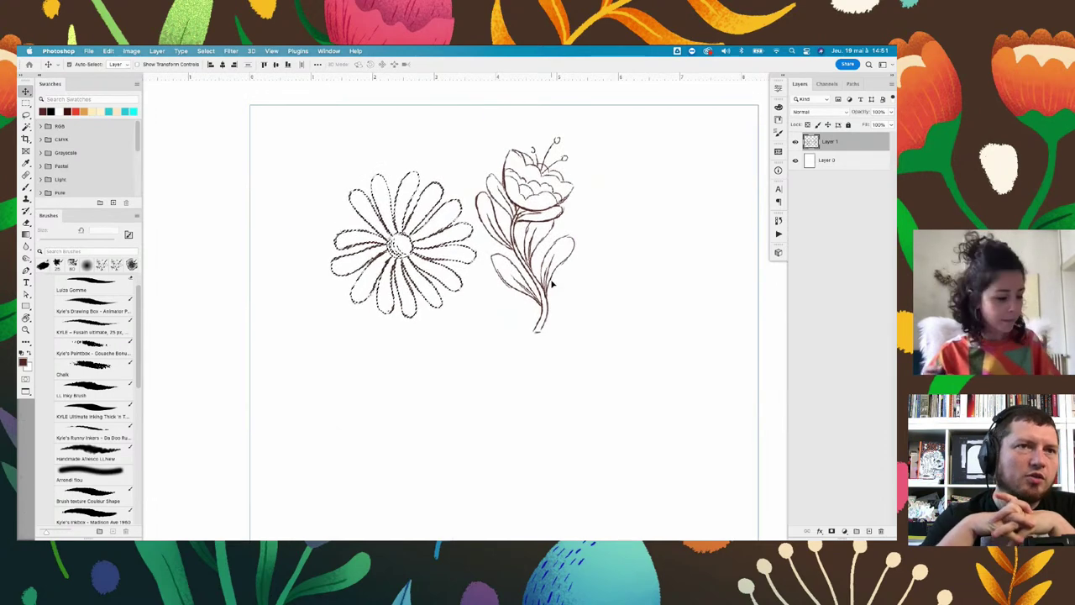
pyautogui.hotkey('ctrl', 'd')
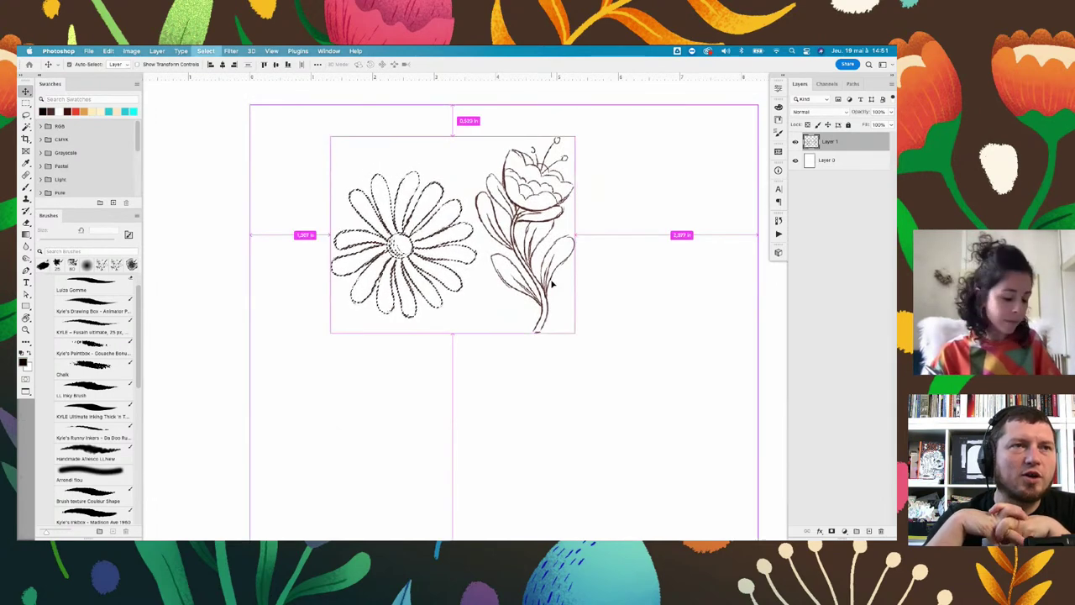
pyautogui.moveTo(513, 356)
pyautogui.mouseDown()
pyautogui.moveTo(496, 387)
pyautogui.moveTo(475, 345)
pyautogui.mouseUp()
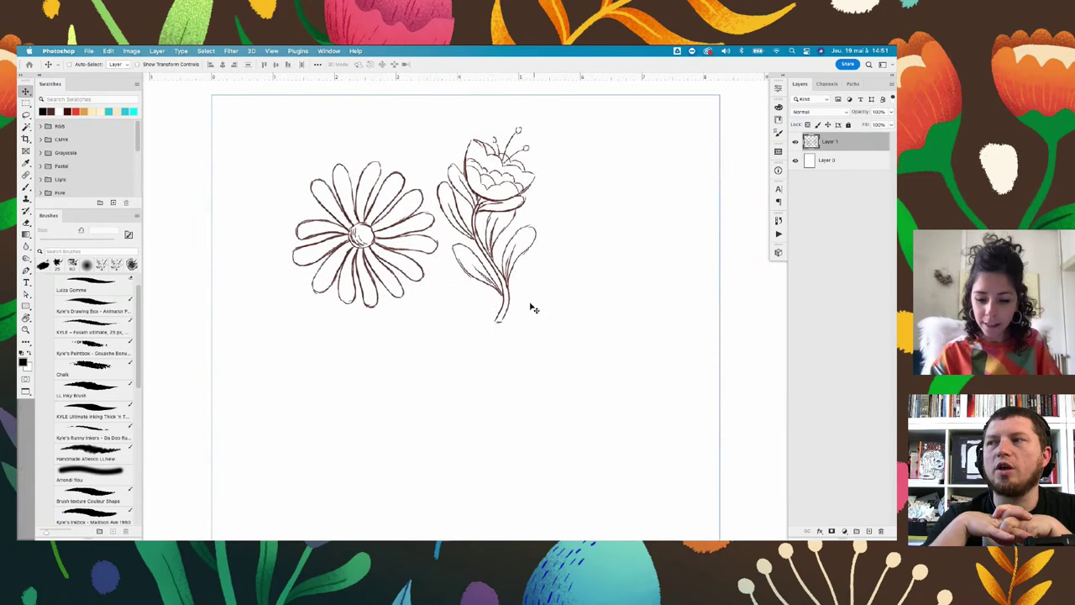
pyautogui.click(488, 336)
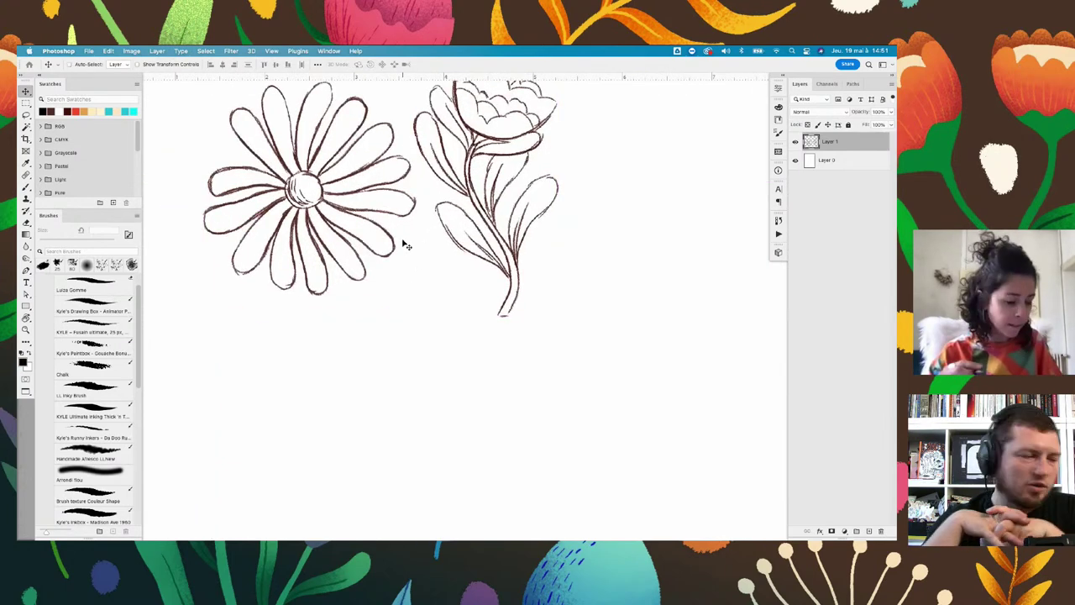
# Draw a long pointed leaf outline left of the stem, down to its tip
pyautogui.press('b')
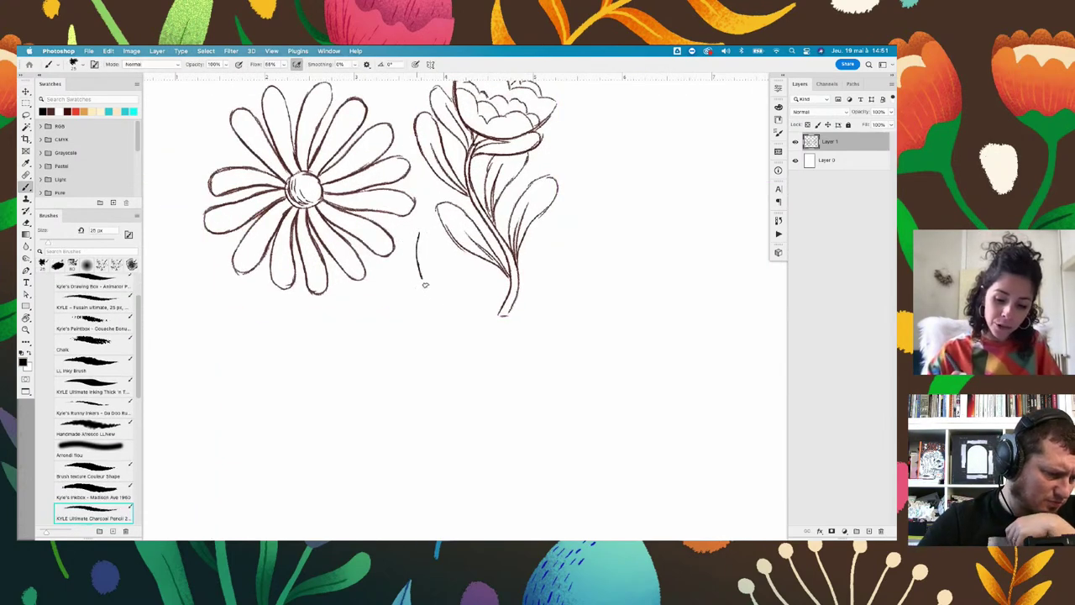
pyautogui.hotkey('ctrl', 'z')
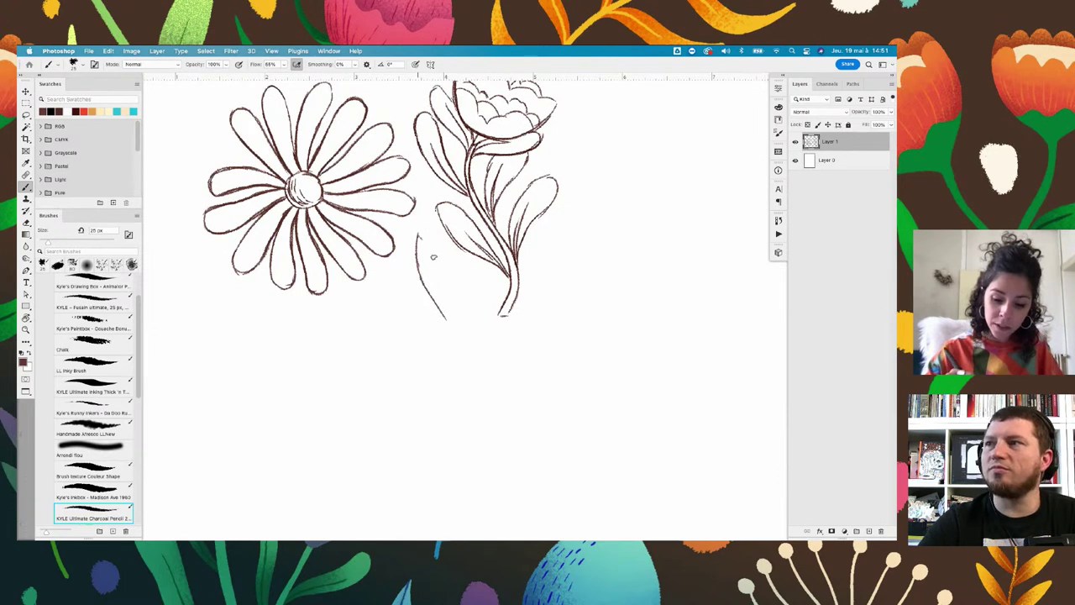
pyautogui.moveTo(418, 236)
pyautogui.mouseDown()
pyautogui.moveTo(464, 294)
pyautogui.moveTo(472, 361)
pyautogui.mouseUp()
pyautogui.moveTo(443, 311); pyautogui.dragTo(452, 346)
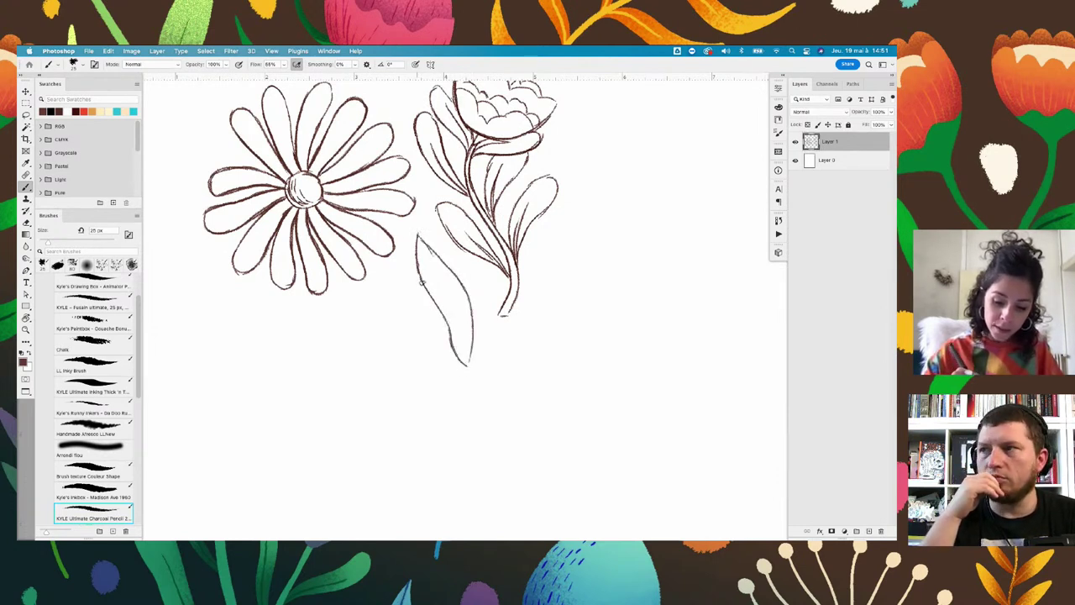
pyautogui.moveTo(423, 282); pyautogui.dragTo(458, 360)
pyautogui.moveTo(417, 237)
pyautogui.mouseDown()
pyautogui.moveTo(454, 273)
pyautogui.moveTo(468, 367)
pyautogui.mouseUp()
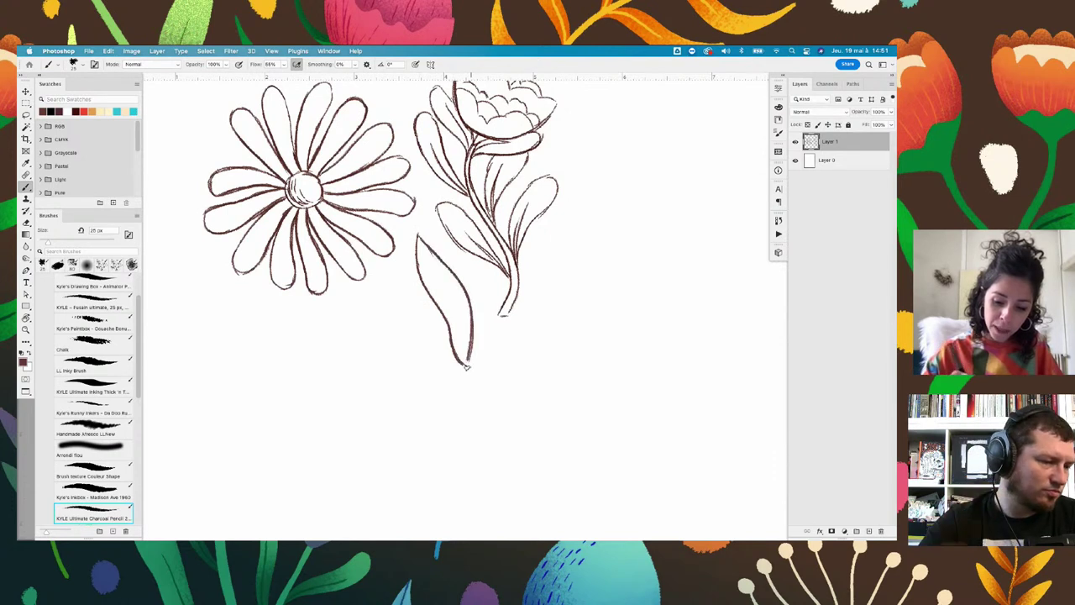
pyautogui.moveTo(437, 275); pyautogui.dragTo(467, 365)
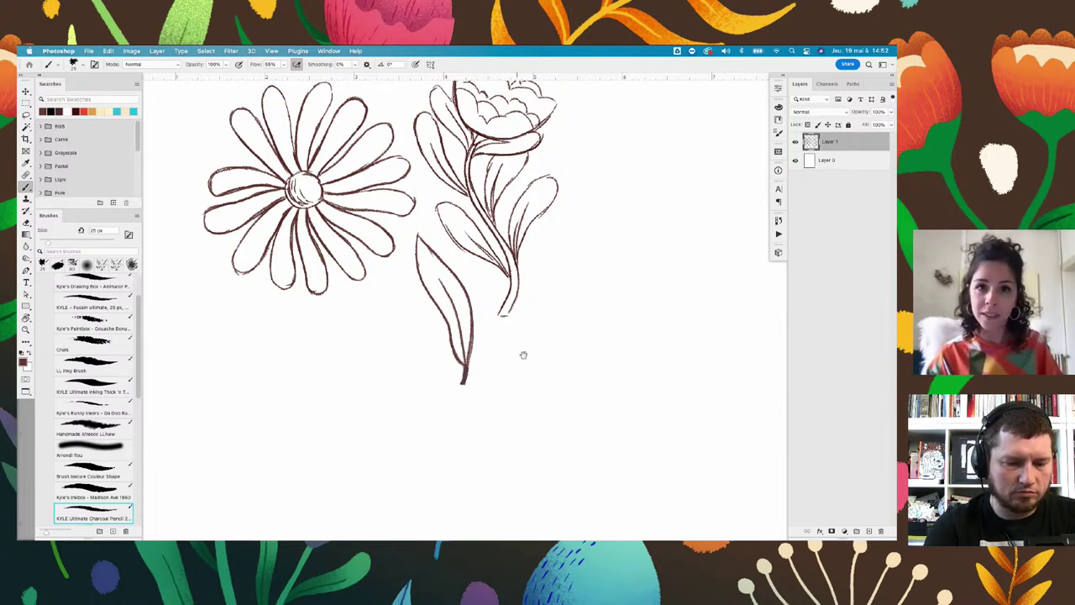
# Sketch a second leaf beside it and erase the stray mark above the tip
pyautogui.moveTo(524, 355); pyautogui.dragTo(548, 281)
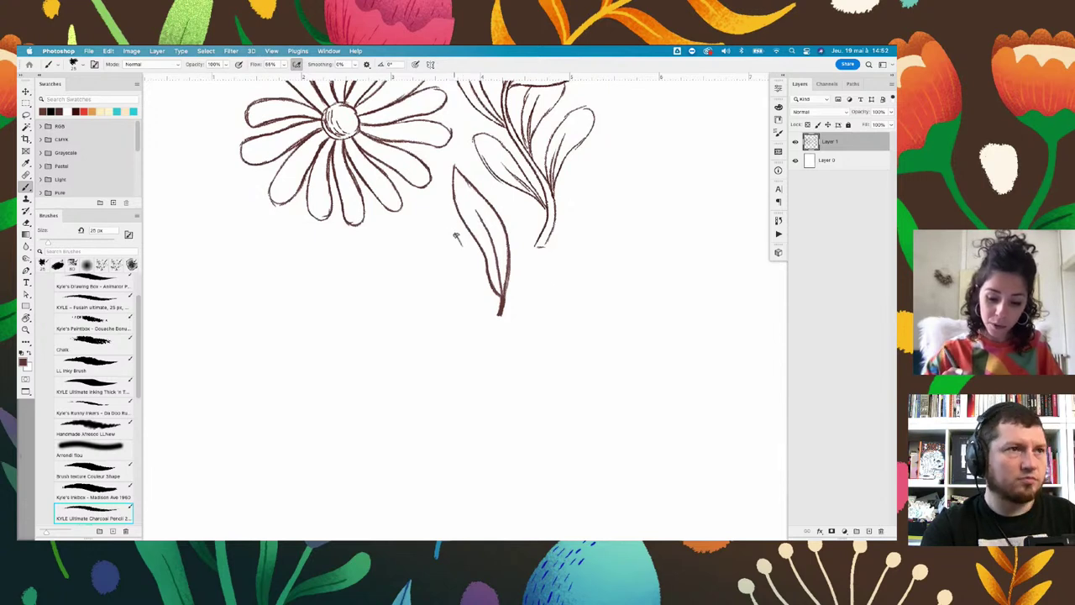
pyautogui.moveTo(456, 238)
pyautogui.mouseDown()
pyautogui.moveTo(483, 318)
pyautogui.moveTo(441, 215)
pyautogui.moveTo(442, 289)
pyautogui.moveTo(481, 318)
pyautogui.moveTo(438, 274)
pyautogui.moveTo(491, 334)
pyautogui.moveTo(484, 328)
pyautogui.mouseUp()
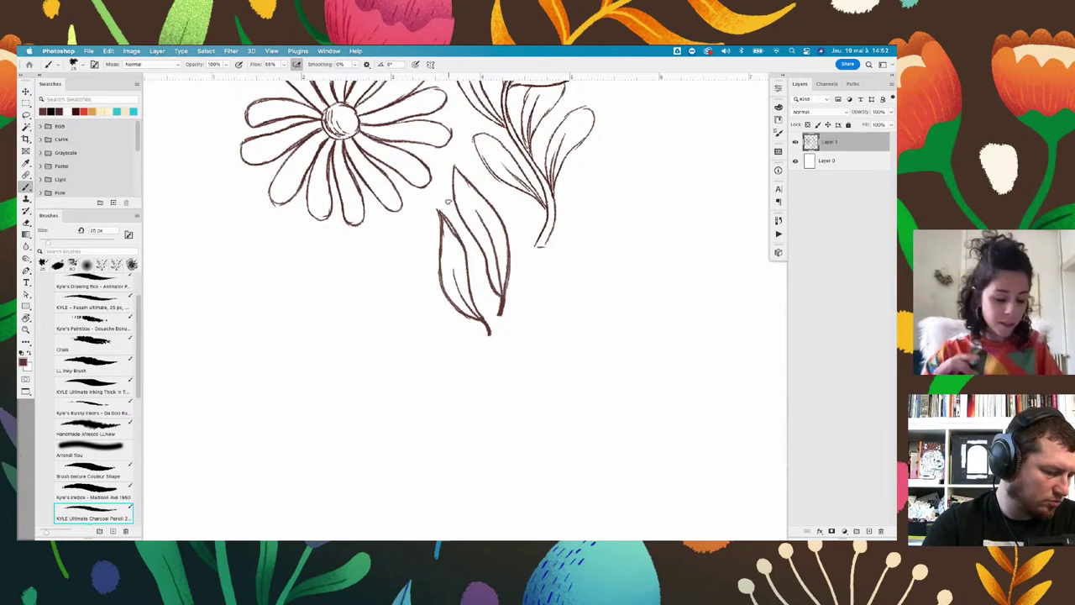
pyautogui.press('e')
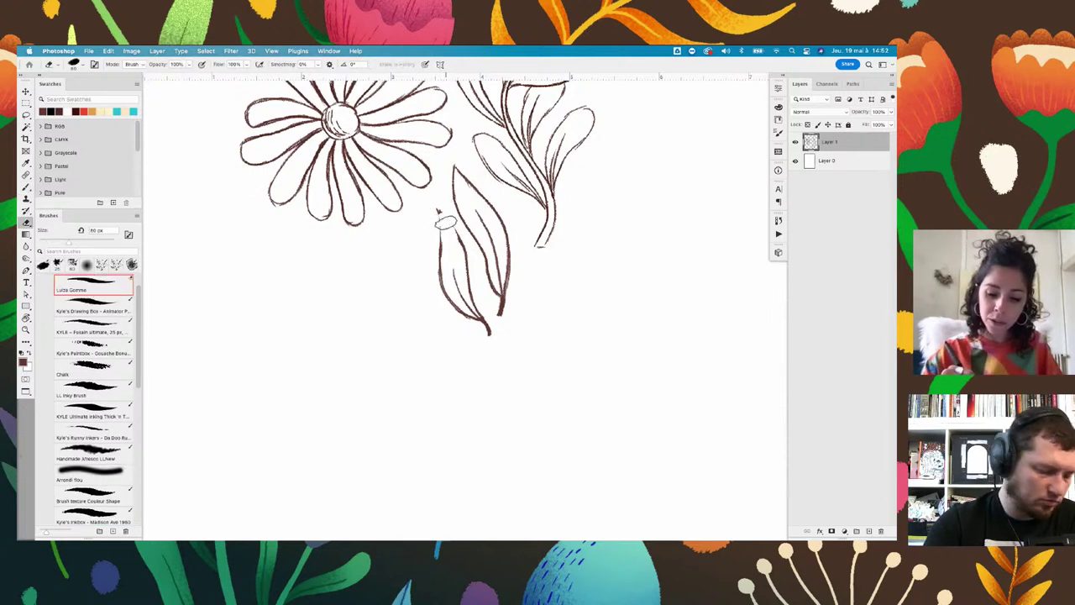
pyautogui.moveTo(446, 222); pyautogui.dragTo(440, 209)
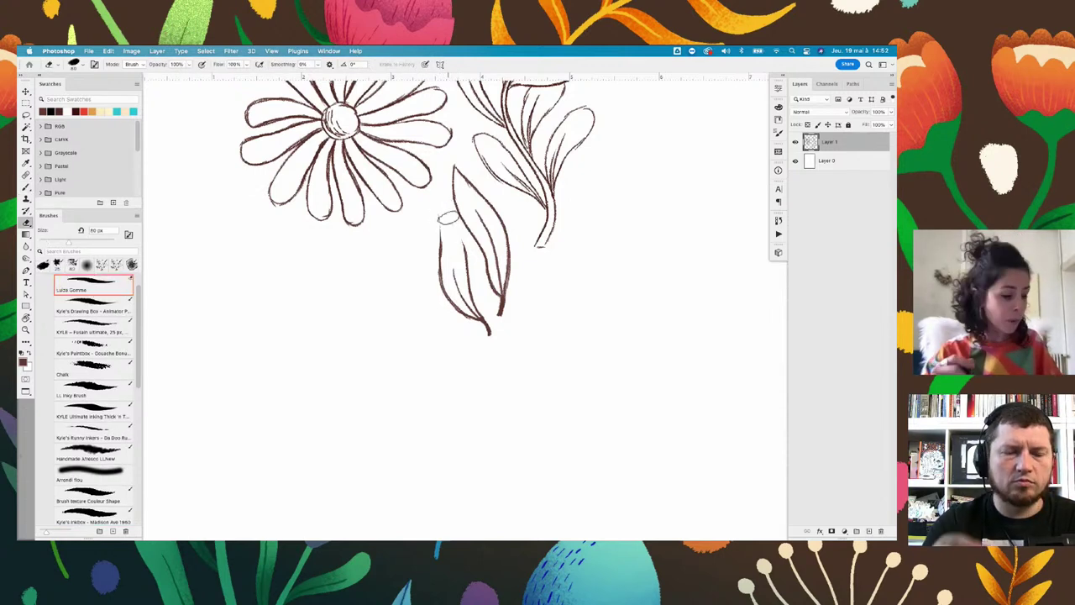
pyautogui.press('b')
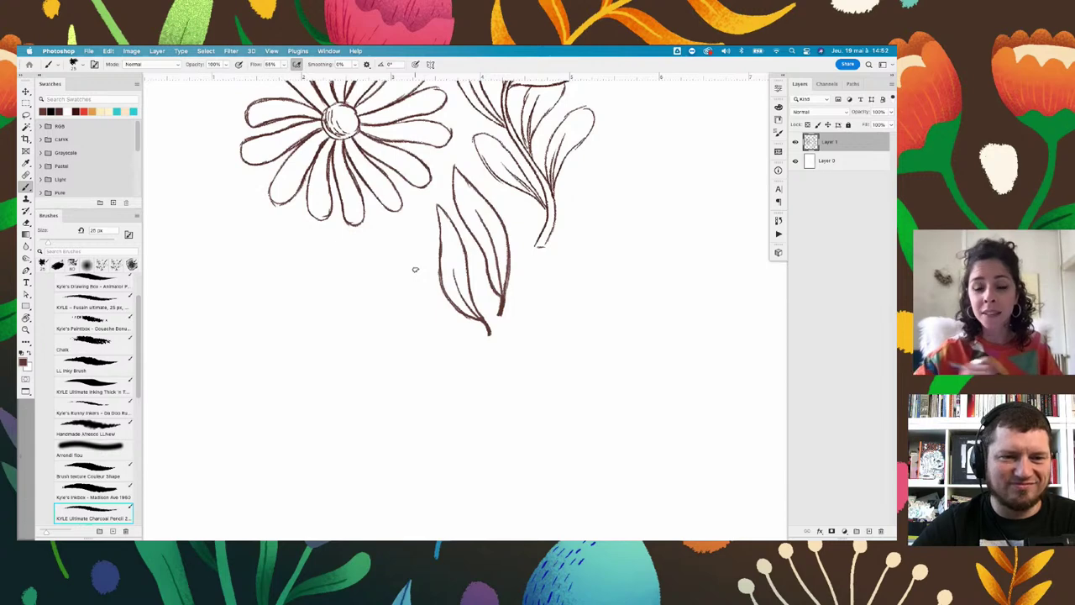
# Sketch the tulip bud's outer petals above the daisy, undoing a too-dark stroke
pyautogui.scroll(3, 567, 119)
pyautogui.scroll(3, 572, 210)
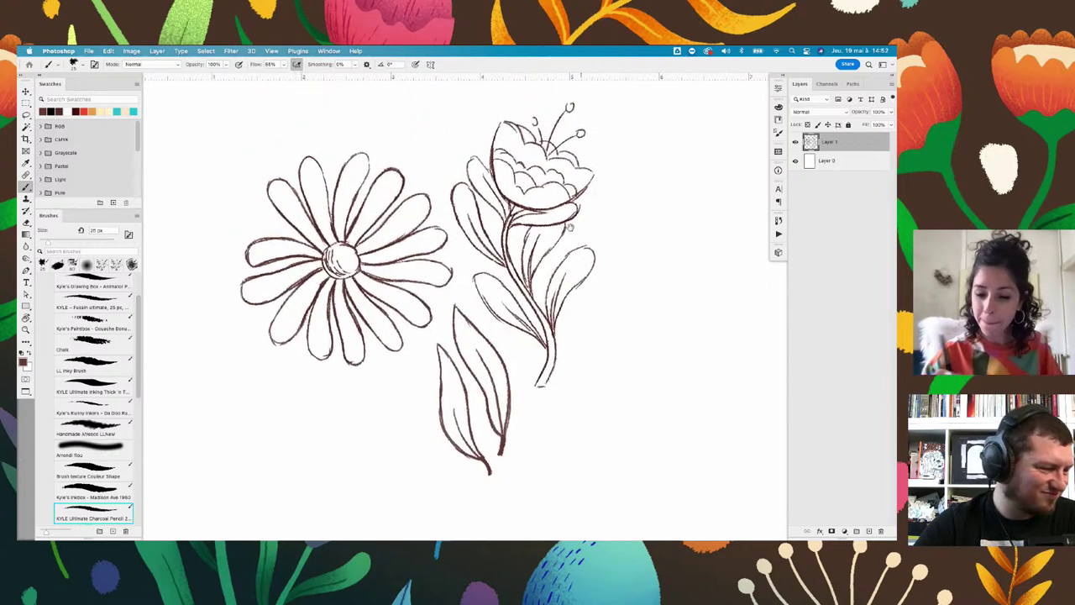
pyautogui.scroll(3, 571, 252)
pyautogui.scroll(1, 555, 260)
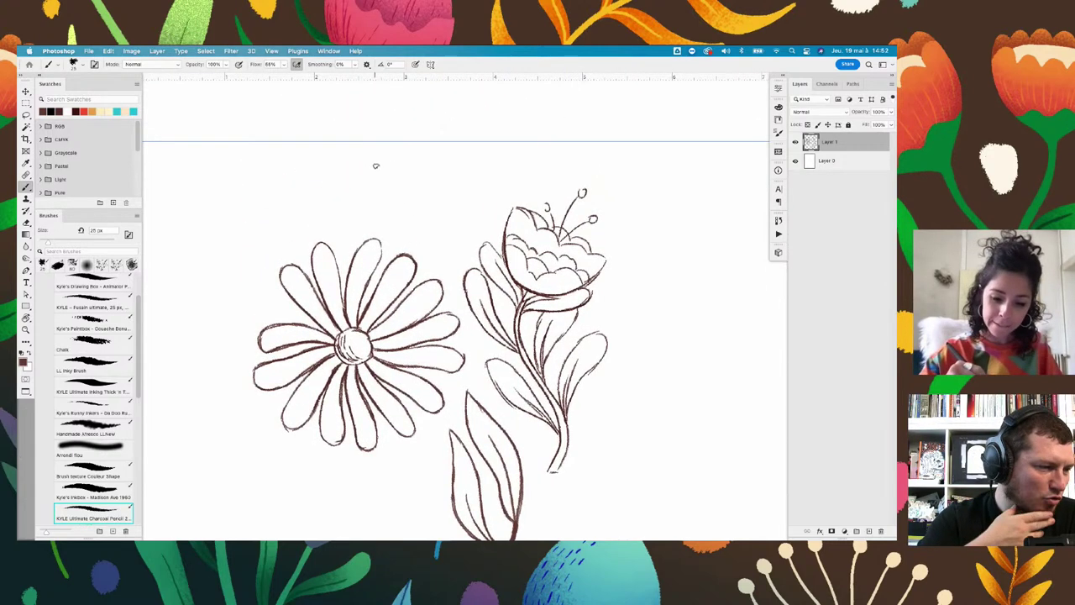
pyautogui.moveTo(376, 164); pyautogui.dragTo(422, 228)
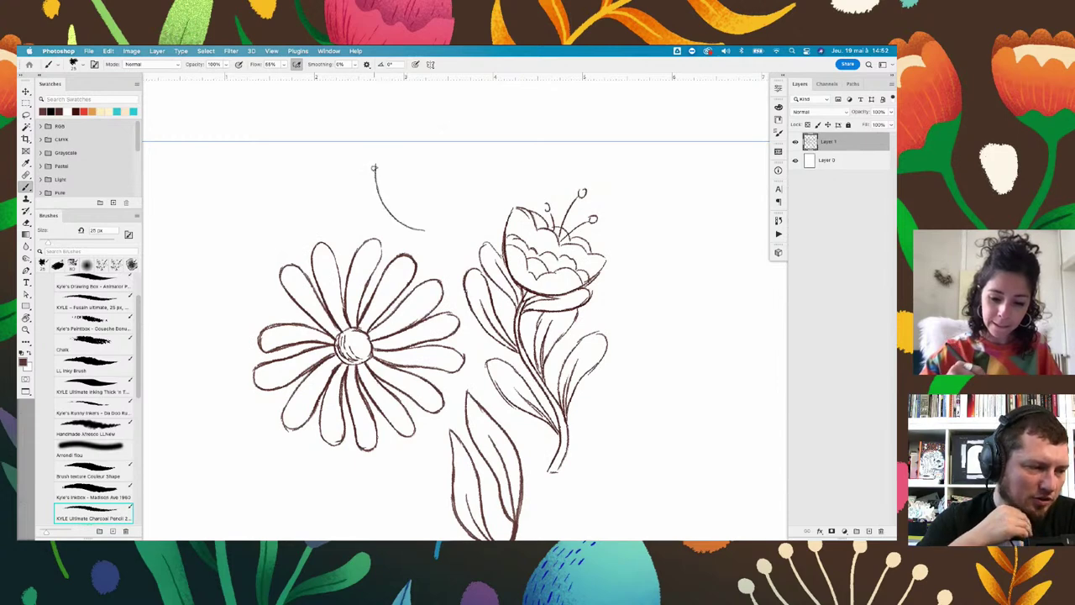
pyautogui.moveTo(378, 165); pyautogui.dragTo(400, 200)
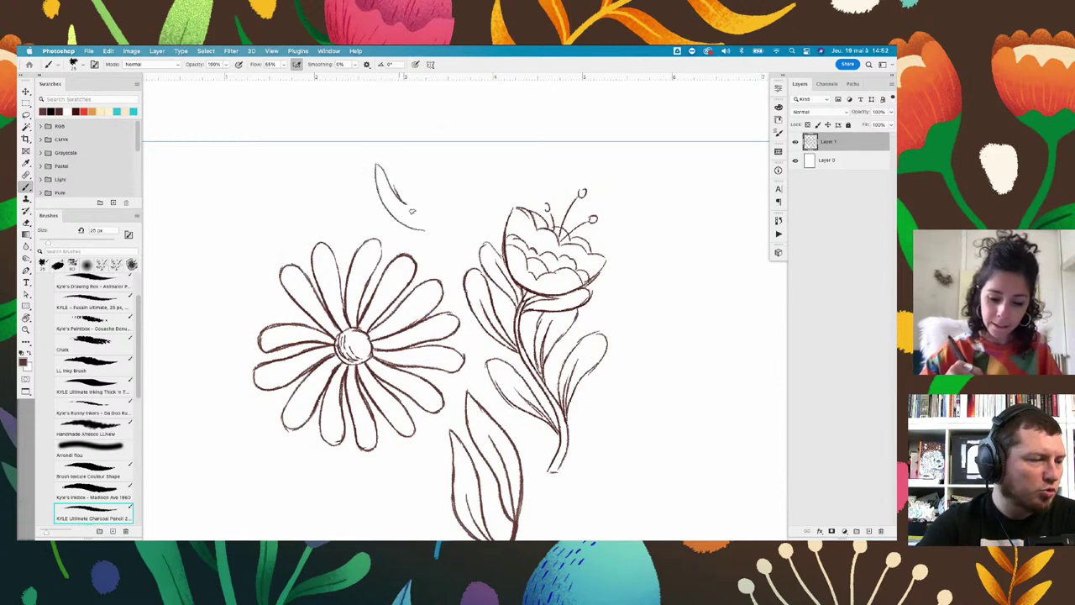
pyautogui.moveTo(390, 161)
pyautogui.mouseDown()
pyautogui.moveTo(412, 183)
pyautogui.moveTo(424, 225)
pyautogui.mouseUp()
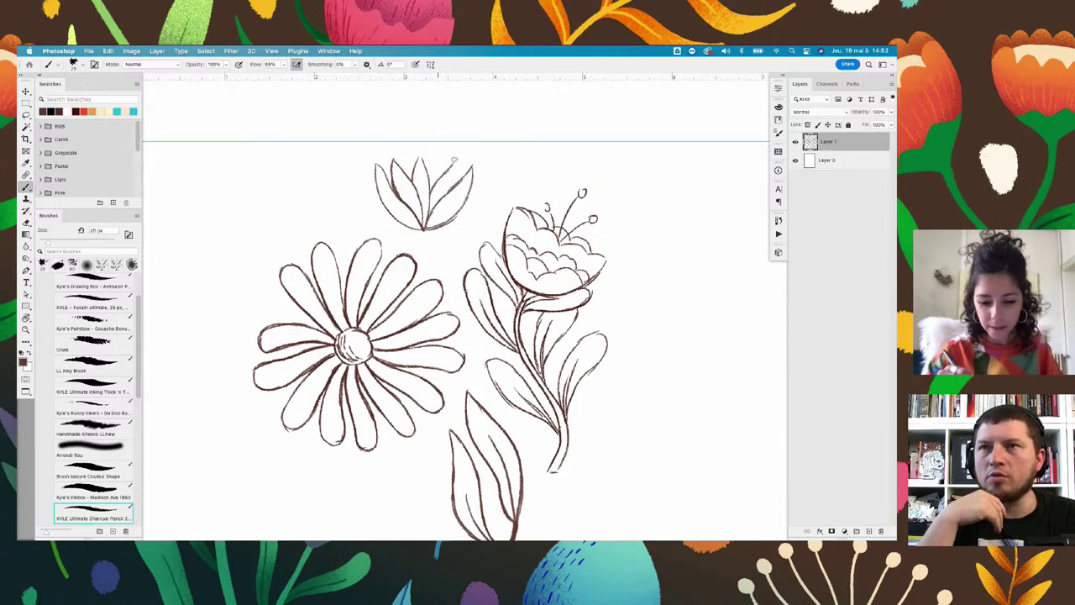
pyautogui.moveTo(467, 168); pyautogui.dragTo(428, 228)
pyautogui.hotkey('ctrl', 'z')
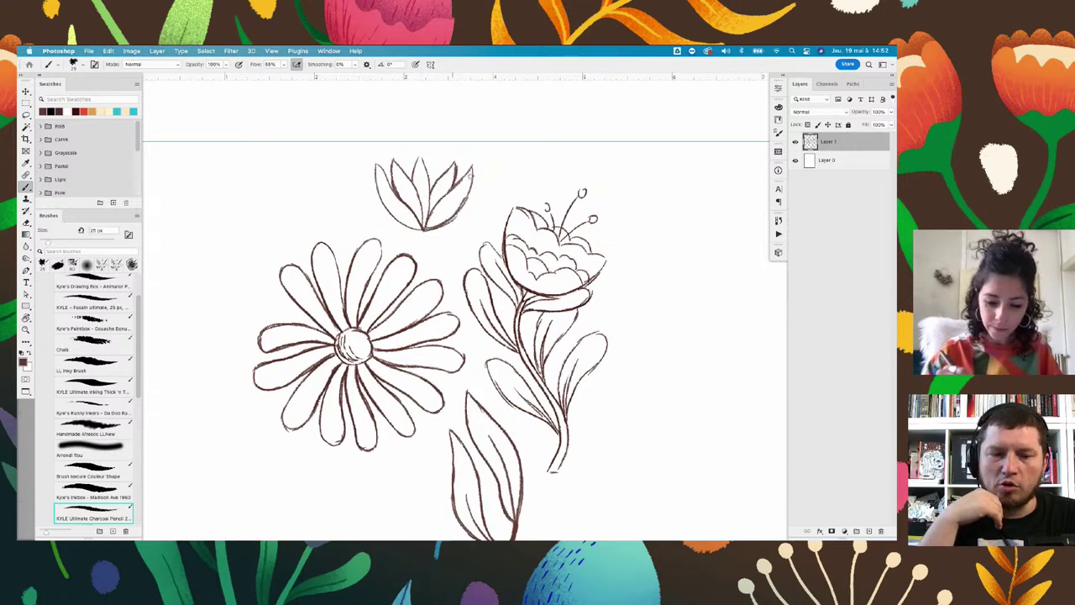
# Add the bud's middle petals and draw the rounded underside of its base
pyautogui.moveTo(432, 158); pyautogui.dragTo(418, 207)
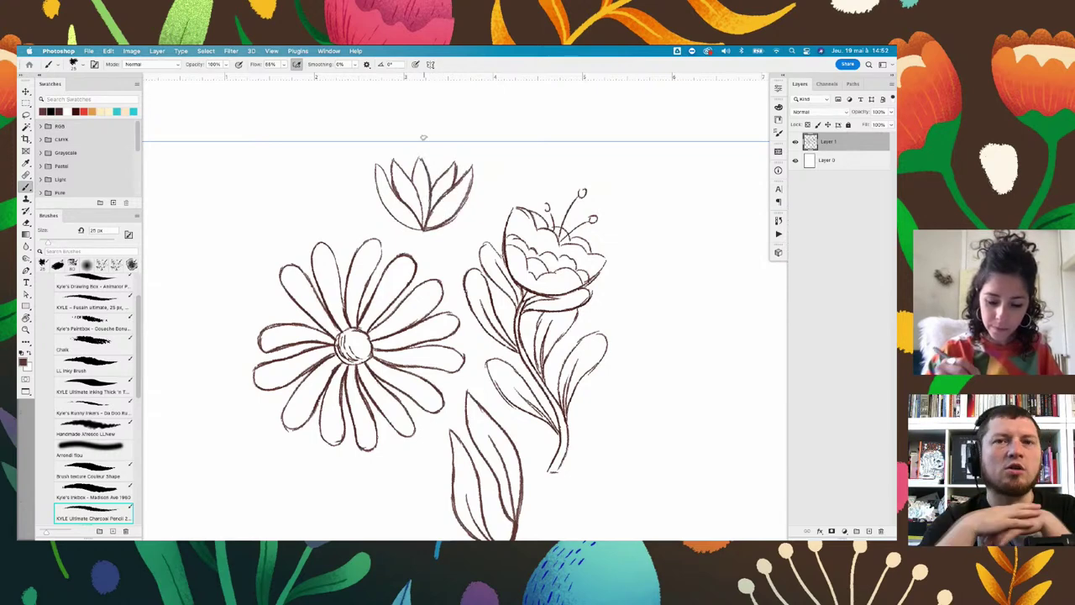
pyautogui.moveTo(417, 158); pyautogui.dragTo(400, 187)
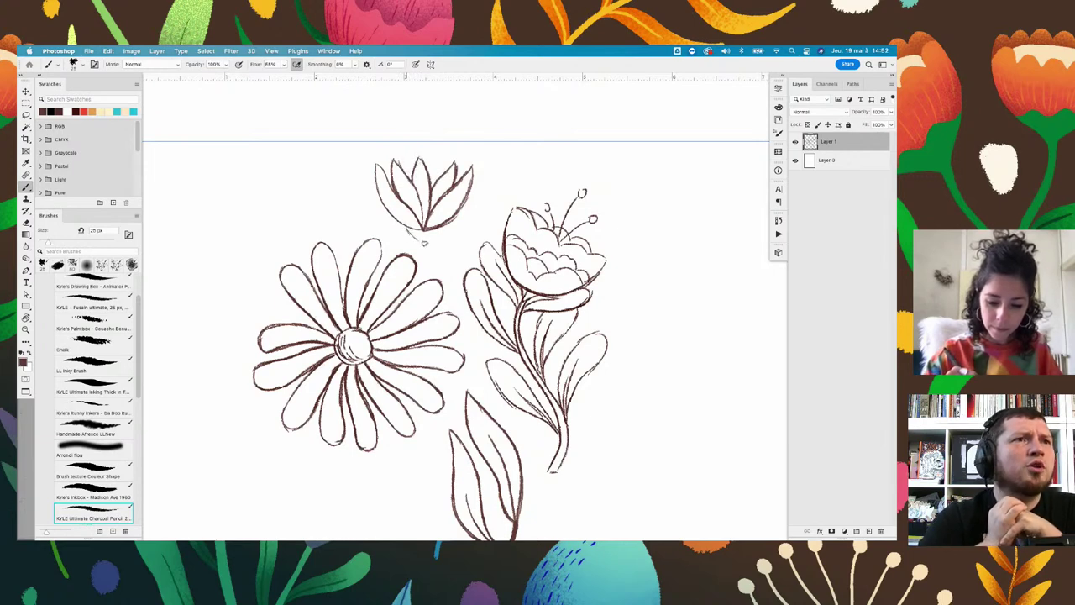
pyautogui.moveTo(418, 238); pyautogui.dragTo(434, 231)
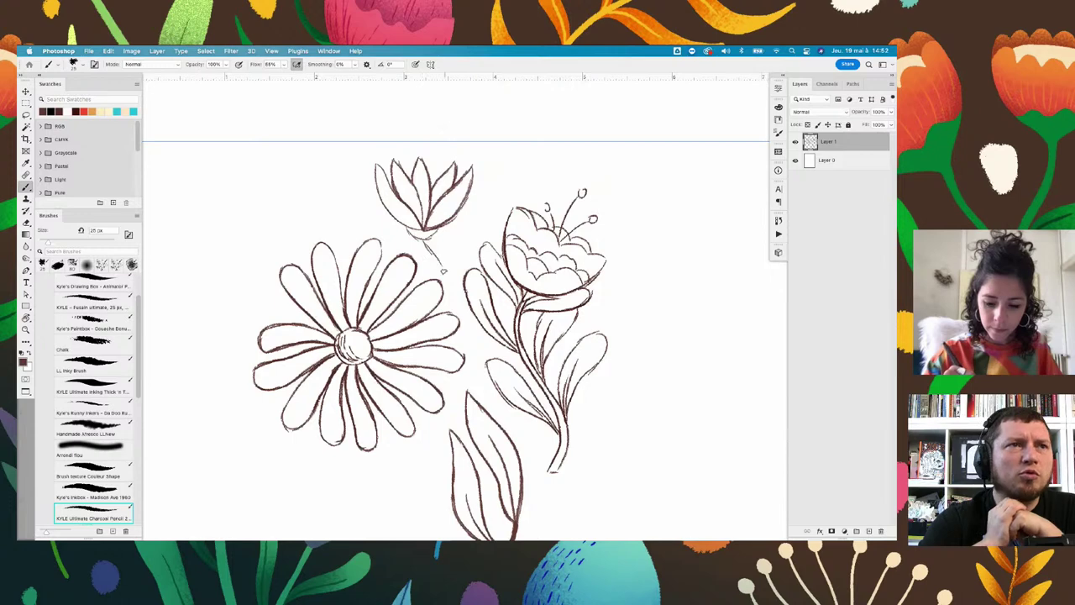
pyautogui.hotkey('ctrl', 'z')
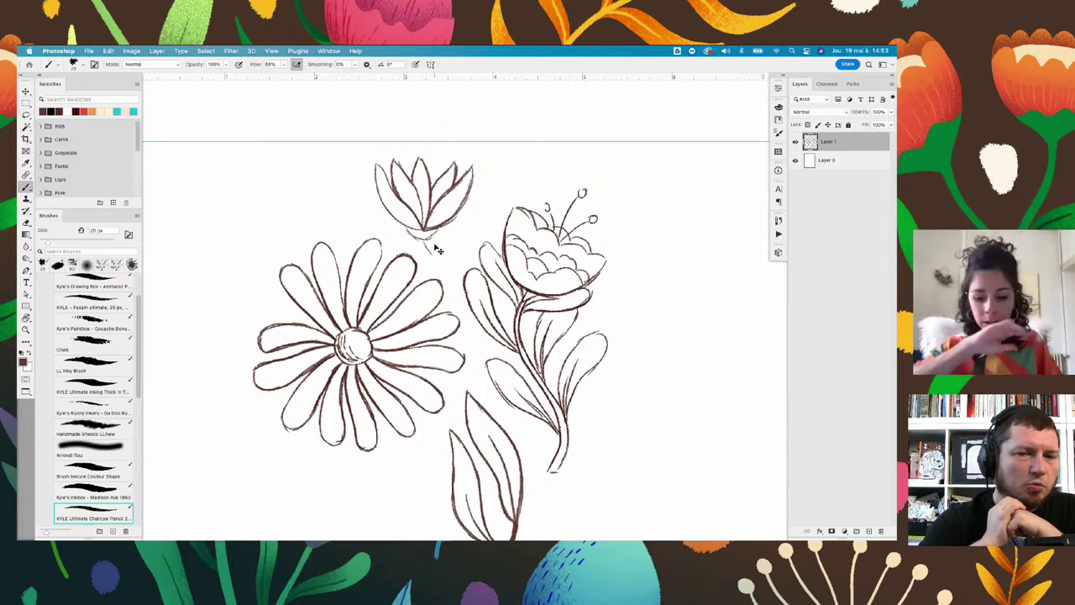
pyautogui.moveTo(405, 226); pyautogui.dragTo(435, 235)
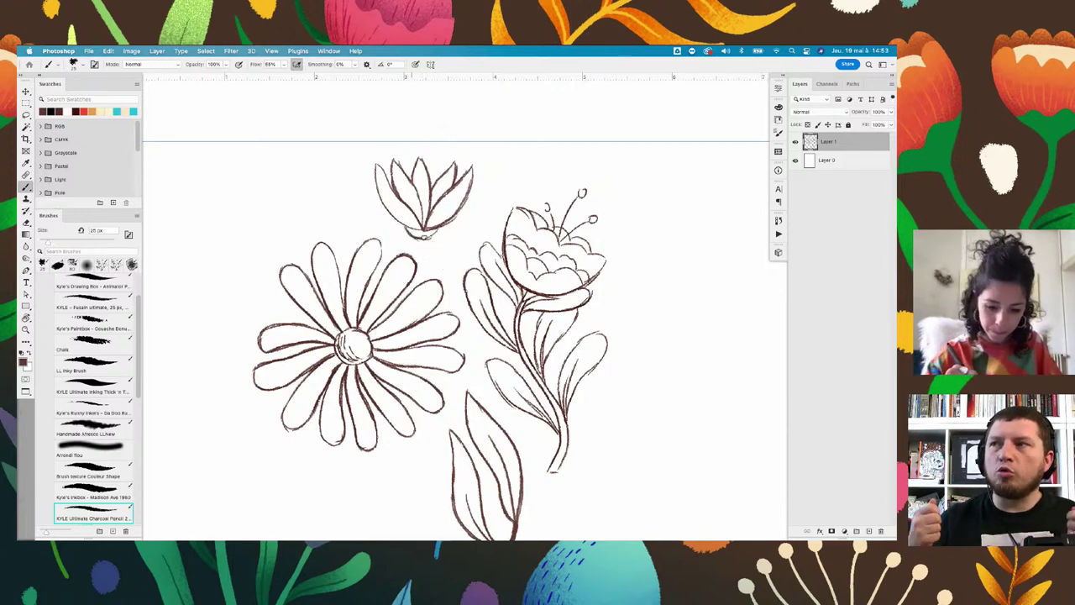
# Lasso the tulip bud, tilt it, and place it below the daisy beside the leaves
pyautogui.press('l')
pyautogui.moveTo(478, 134); pyautogui.dragTo(461, 126)
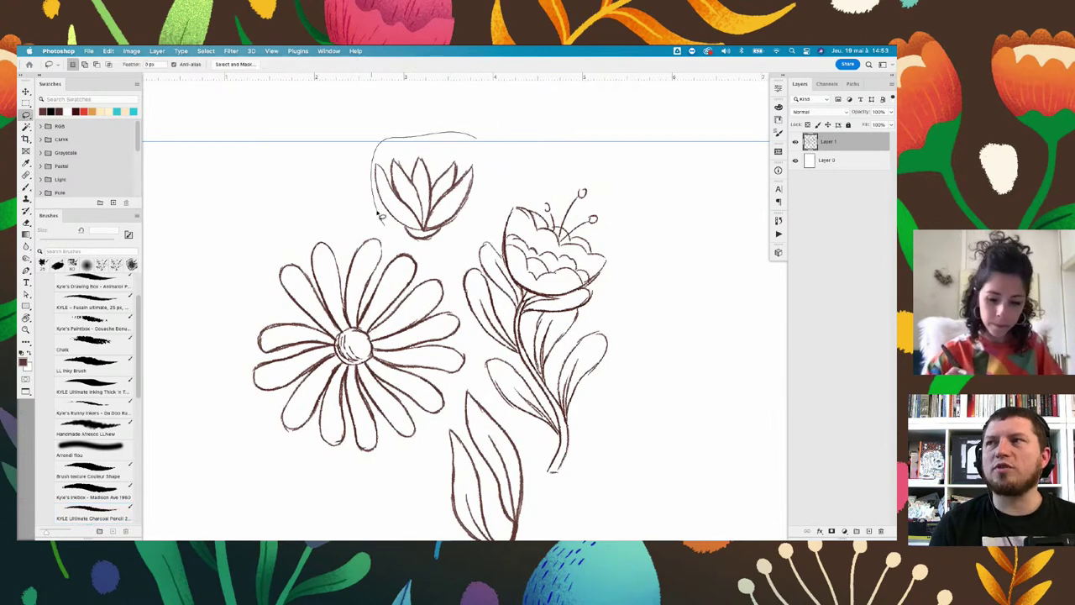
pyautogui.press('v')
pyautogui.moveTo(446, 197)
pyautogui.mouseDown()
pyautogui.moveTo(685, 313)
pyautogui.moveTo(685, 303)
pyautogui.mouseUp()
pyautogui.hotkey('ctrl', 't')
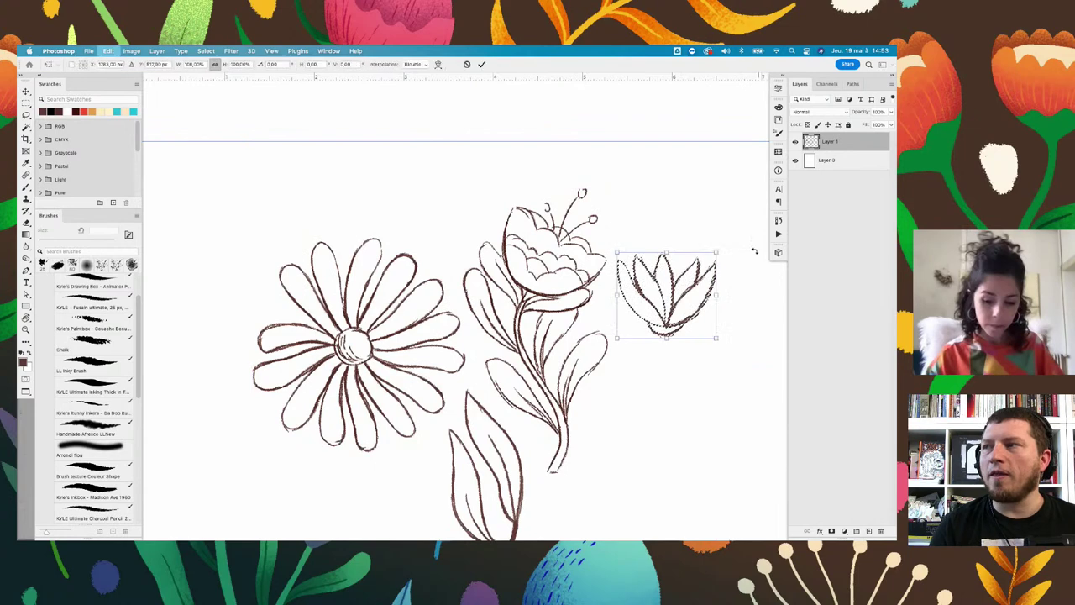
pyautogui.moveTo(731, 252)
pyautogui.mouseDown()
pyautogui.moveTo(724, 239)
pyautogui.moveTo(696, 340)
pyautogui.mouseUp()
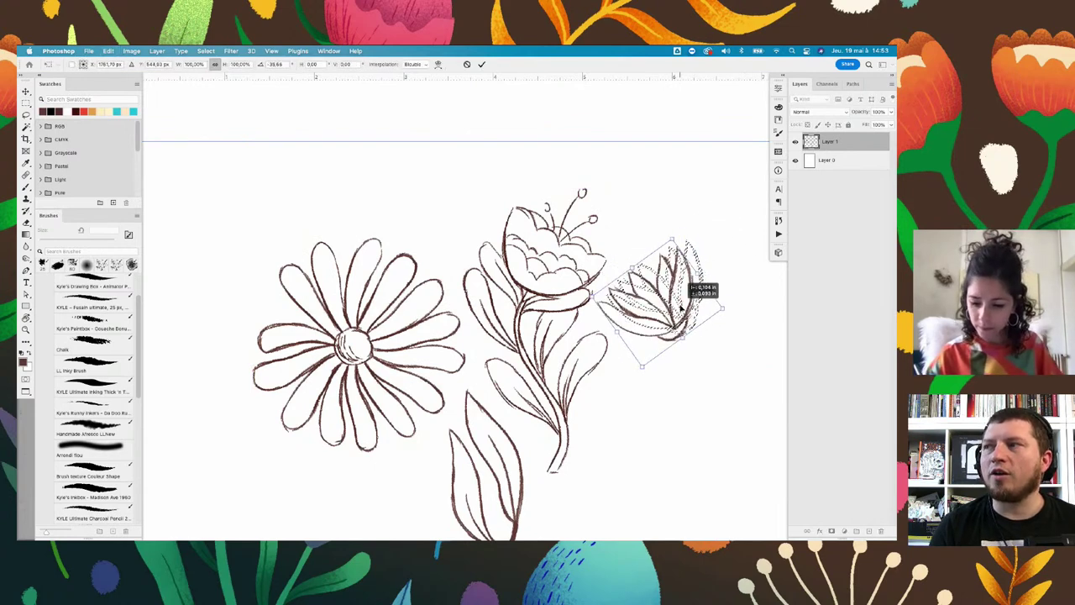
pyautogui.scroll(-5, 695, 340)
pyautogui.moveTo(695, 178)
pyautogui.mouseDown()
pyautogui.moveTo(606, 253)
pyautogui.moveTo(422, 371)
pyautogui.mouseUp()
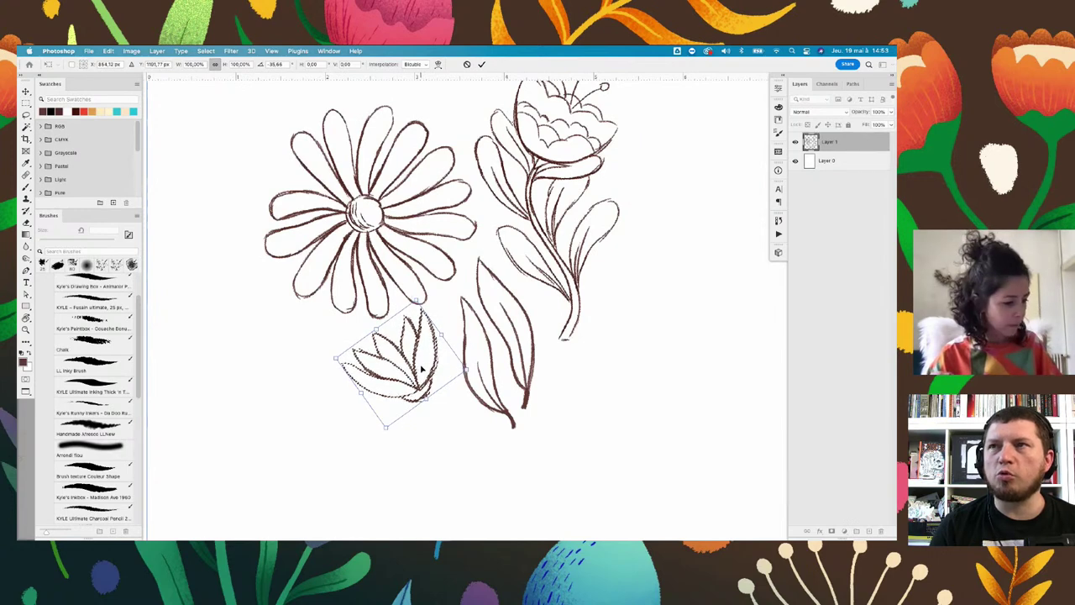
pyautogui.press('Return')
pyautogui.scroll(-4, 509, 300)
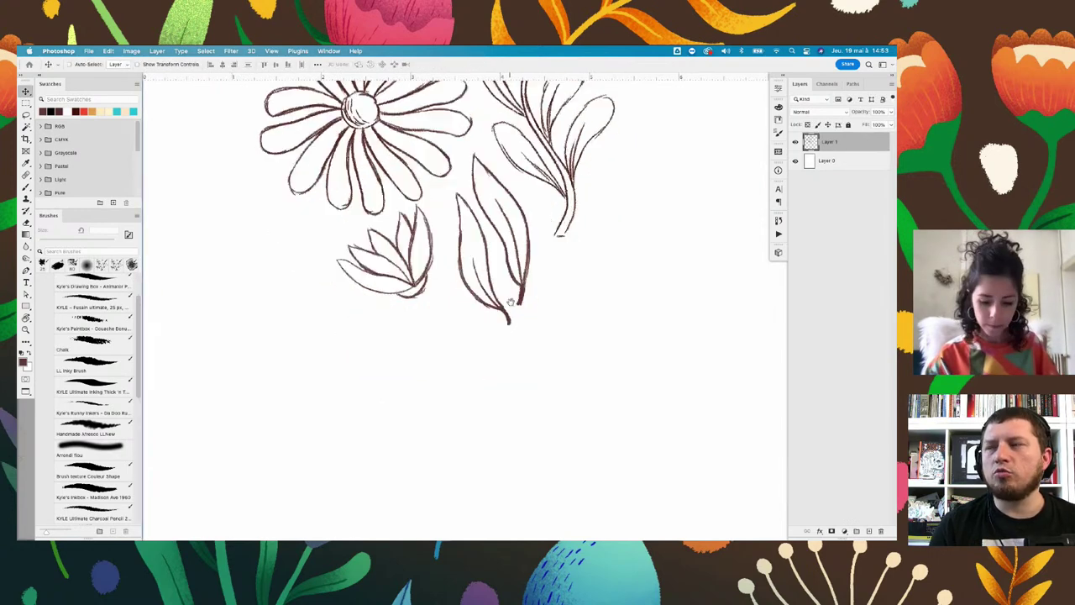
# Draw a straight, darkened stem down from the bud and erase stray stem marks
pyautogui.press('b')
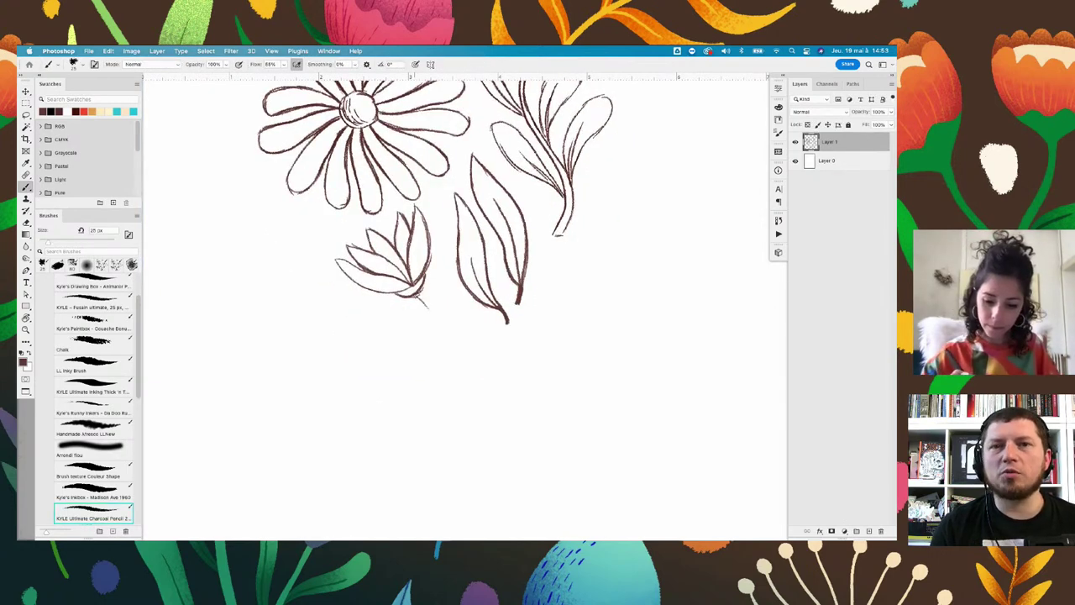
pyautogui.moveTo(436, 351); pyautogui.dragTo(467, 387)
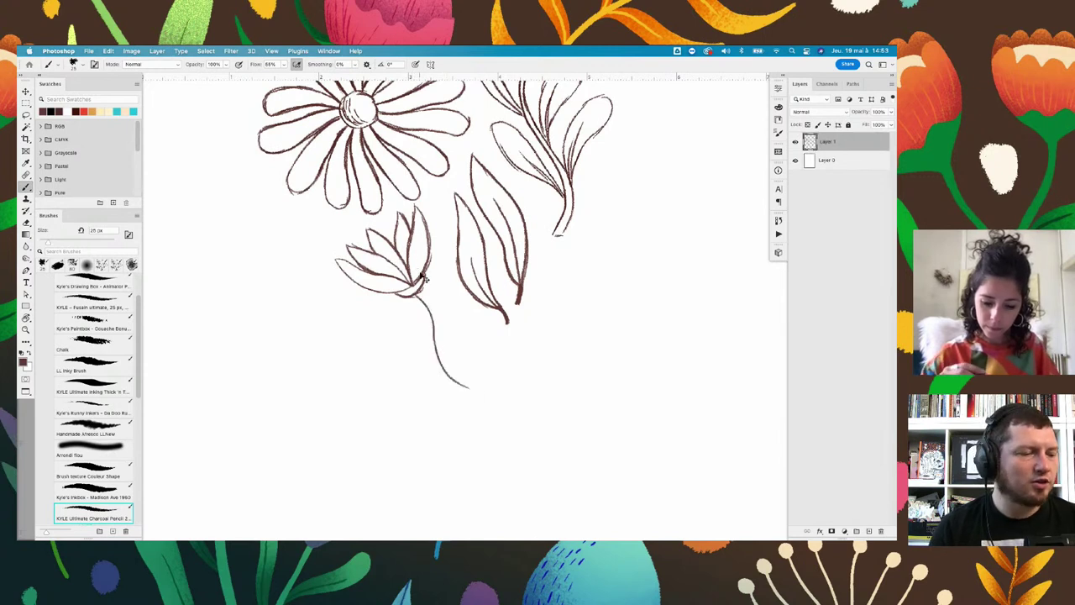
pyautogui.hotkey('ctrl', 'z')
pyautogui.hotkey('ctrl', 'z')
pyautogui.moveTo(420, 296); pyautogui.dragTo(448, 372)
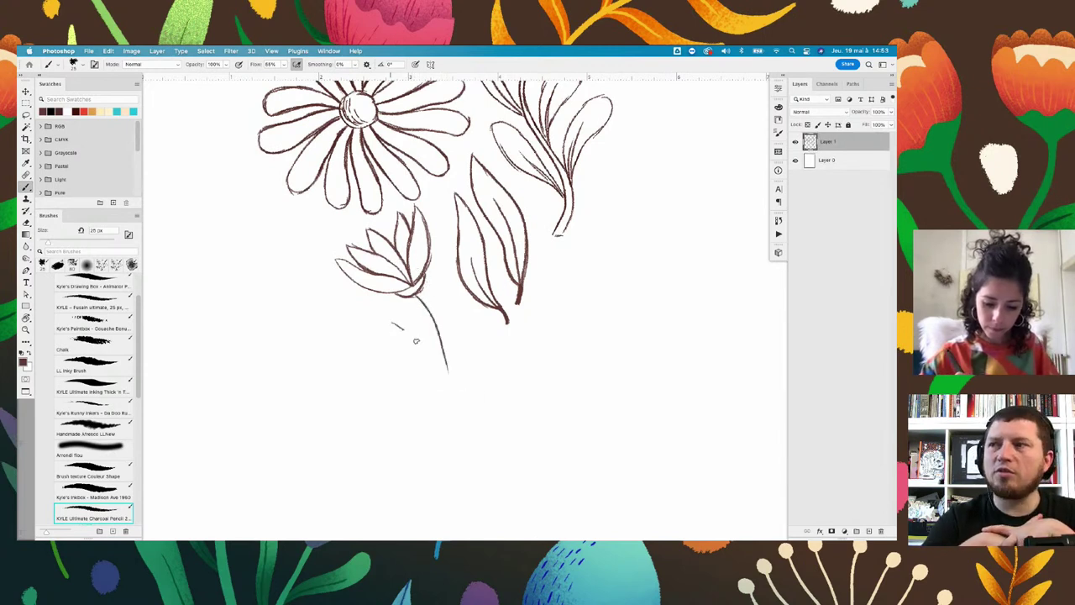
pyautogui.hotkey('ctrl', 'z')
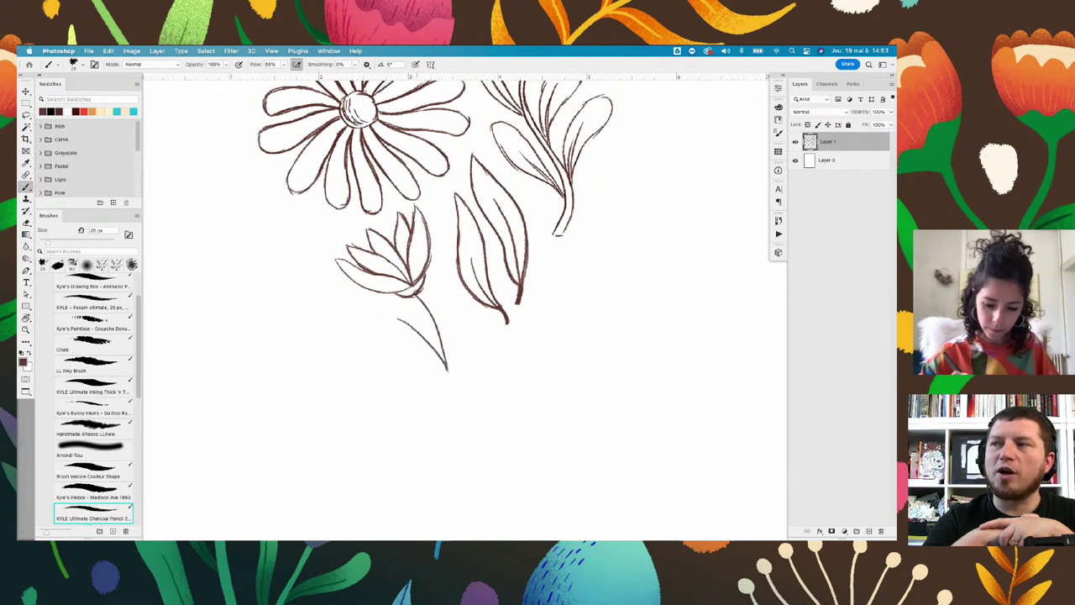
pyautogui.moveTo(415, 291); pyautogui.dragTo(448, 371)
pyautogui.moveTo(418, 291); pyautogui.dragTo(430, 311)
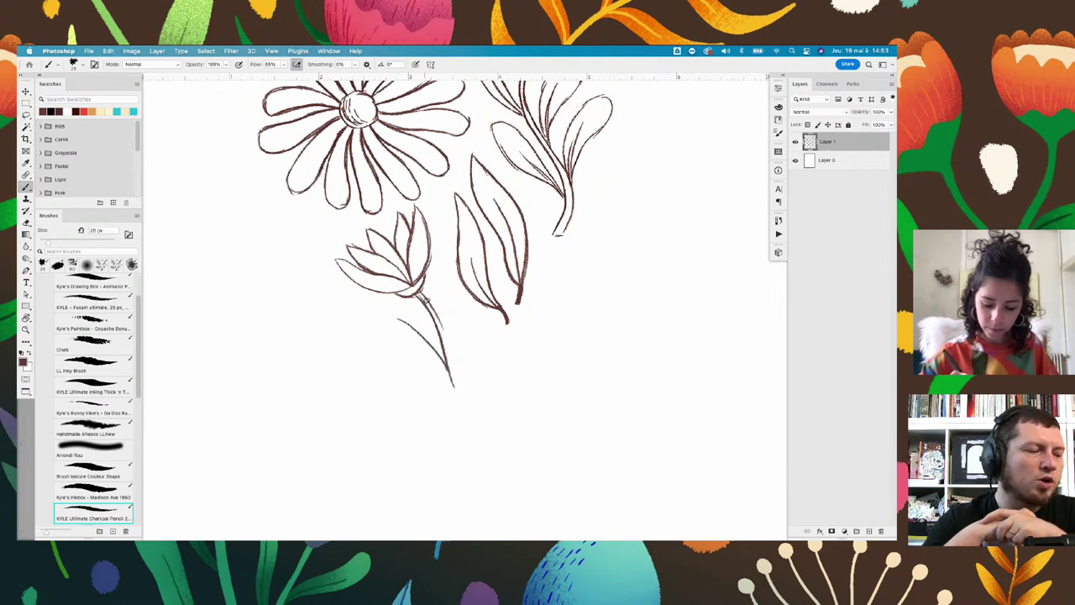
pyautogui.moveTo(449, 357)
pyautogui.mouseDown()
pyautogui.moveTo(459, 388)
pyautogui.moveTo(507, 443)
pyautogui.mouseUp()
pyautogui.press('e')
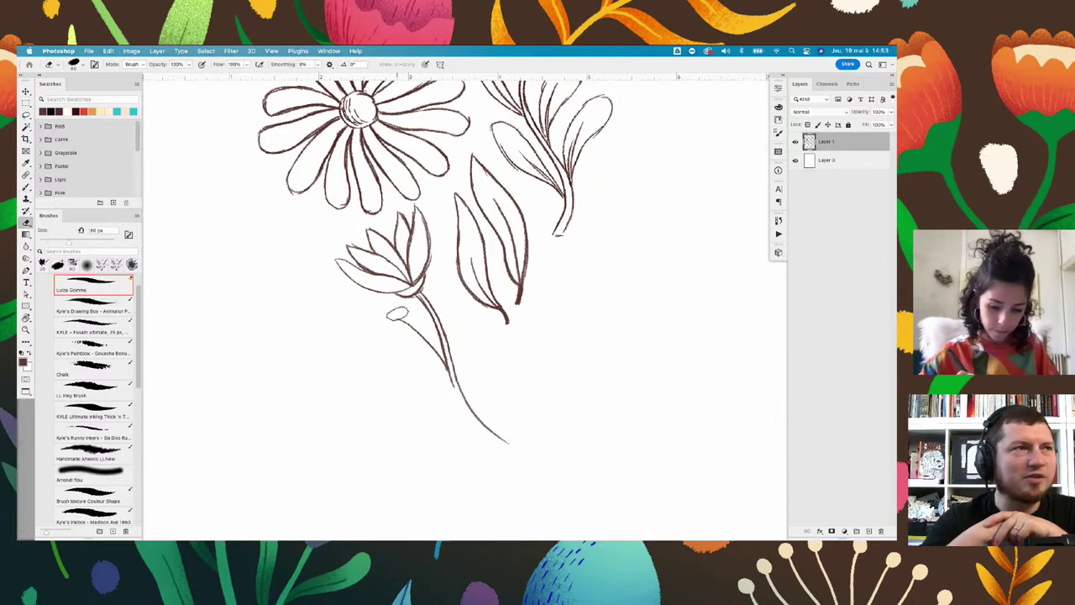
pyautogui.moveTo(442, 360)
pyautogui.mouseDown()
pyautogui.moveTo(446, 379)
pyautogui.moveTo(440, 362)
pyautogui.mouseUp()
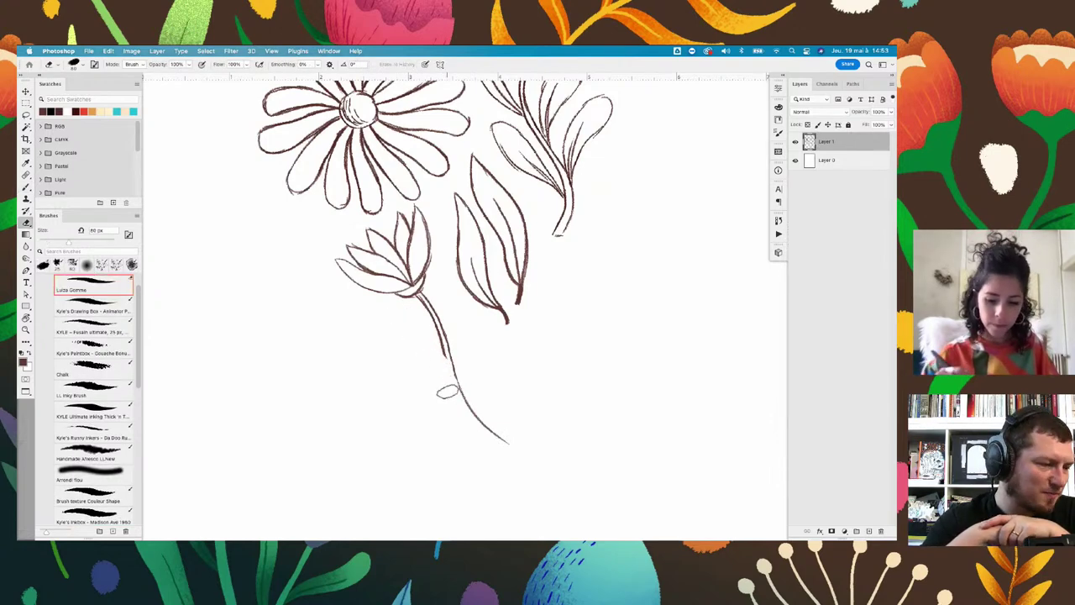
pyautogui.moveTo(446, 292)
pyautogui.mouseDown()
pyautogui.moveTo(463, 243)
pyautogui.moveTo(447, 235)
pyautogui.mouseUp()
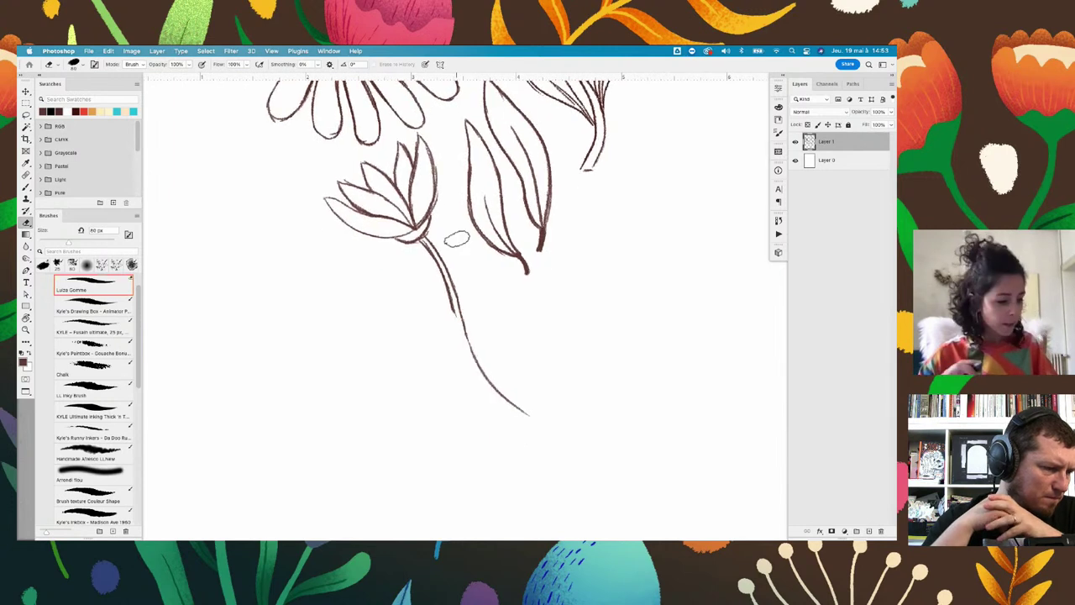
pyautogui.press('b')
# Draw a side branch off the stem and erase its upper part
pyautogui.moveTo(379, 288); pyautogui.dragTo(453, 345)
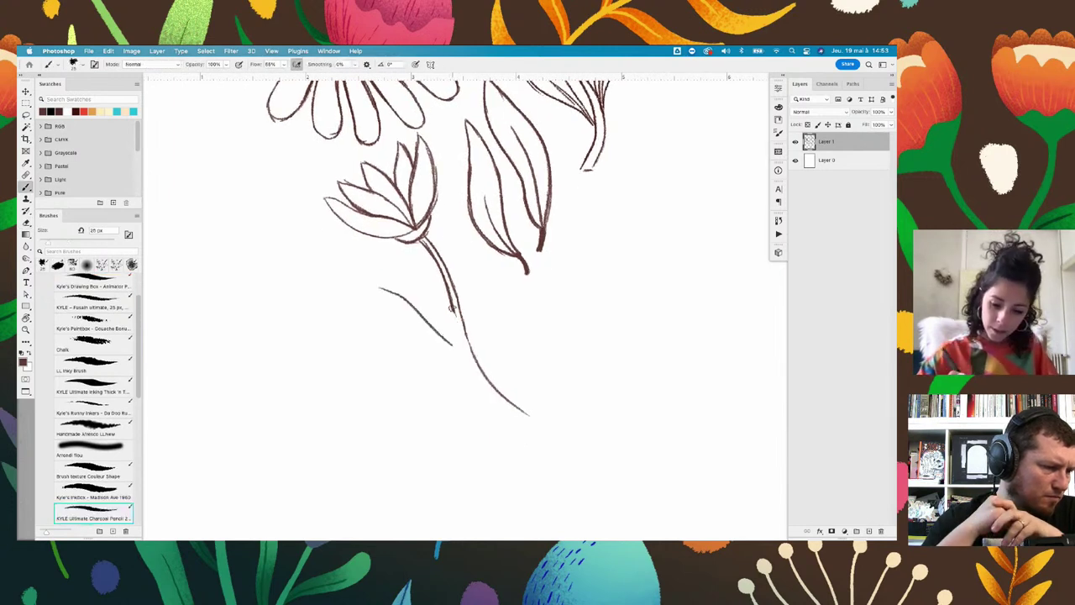
pyautogui.moveTo(454, 306); pyautogui.dragTo(464, 349)
pyautogui.moveTo(379, 288); pyautogui.dragTo(463, 349)
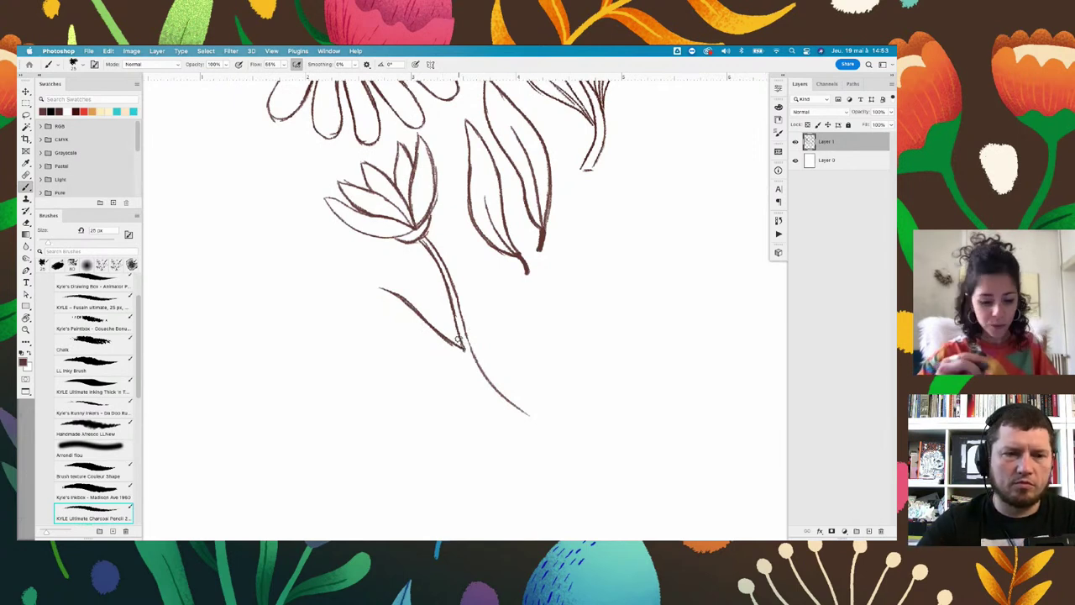
pyautogui.press('e')
pyautogui.moveTo(424, 317)
pyautogui.mouseDown()
pyautogui.moveTo(384, 287)
pyautogui.moveTo(475, 361)
pyautogui.mouseUp()
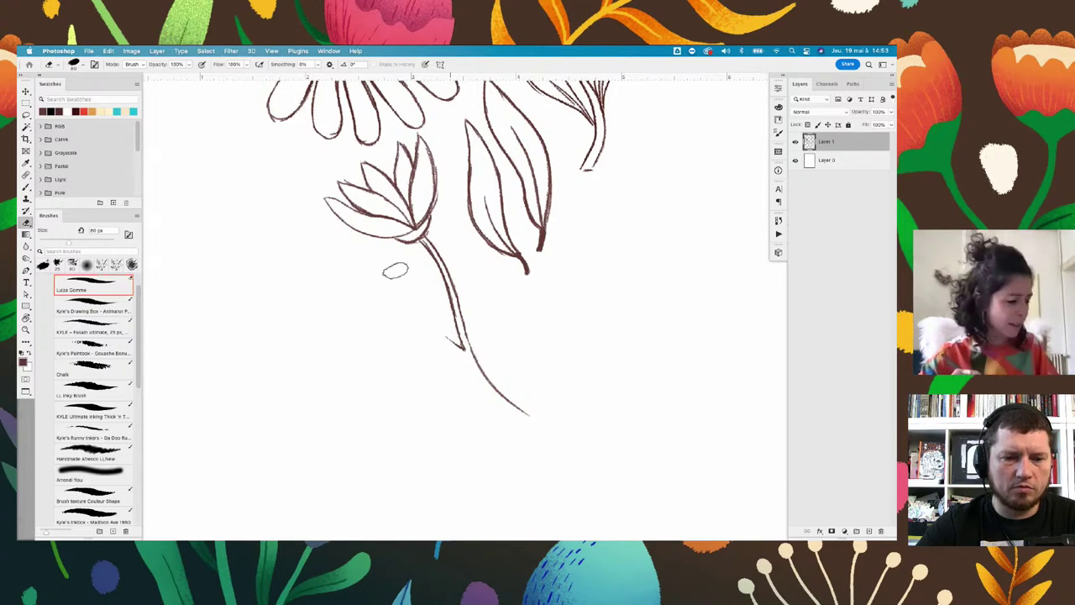
pyautogui.press('r')
pyautogui.moveTo(470, 252)
pyautogui.mouseDown()
pyautogui.moveTo(434, 223)
pyautogui.moveTo(470, 252)
pyautogui.mouseUp()
pyautogui.press('b')
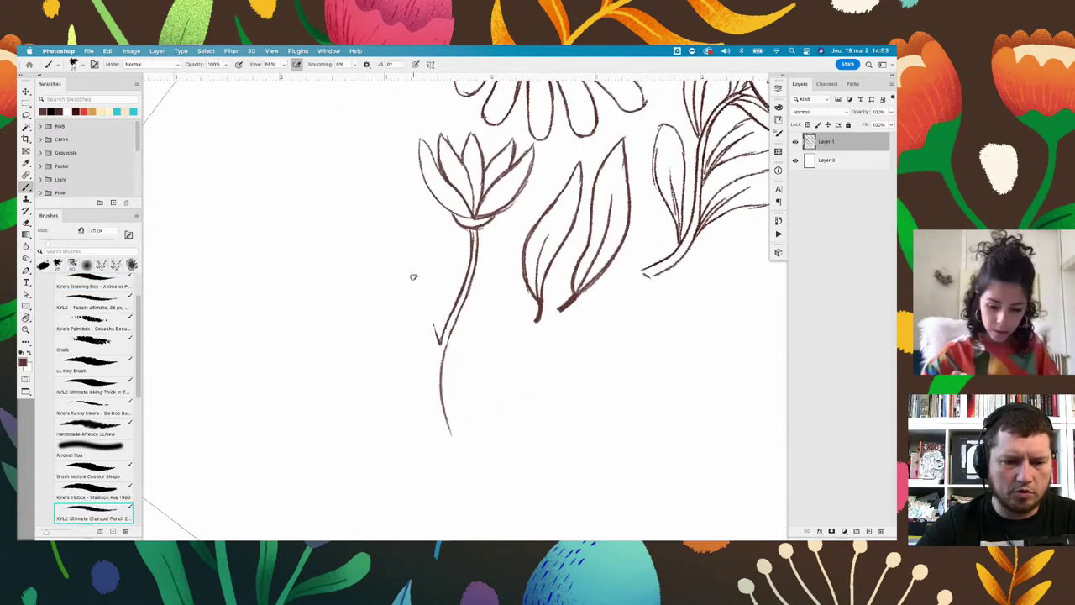
# Draw the slender closed bud with an inner line and sepals on the side stem
pyautogui.moveTo(415, 280); pyautogui.dragTo(437, 342)
pyautogui.hotkey('ctrl', 'z')
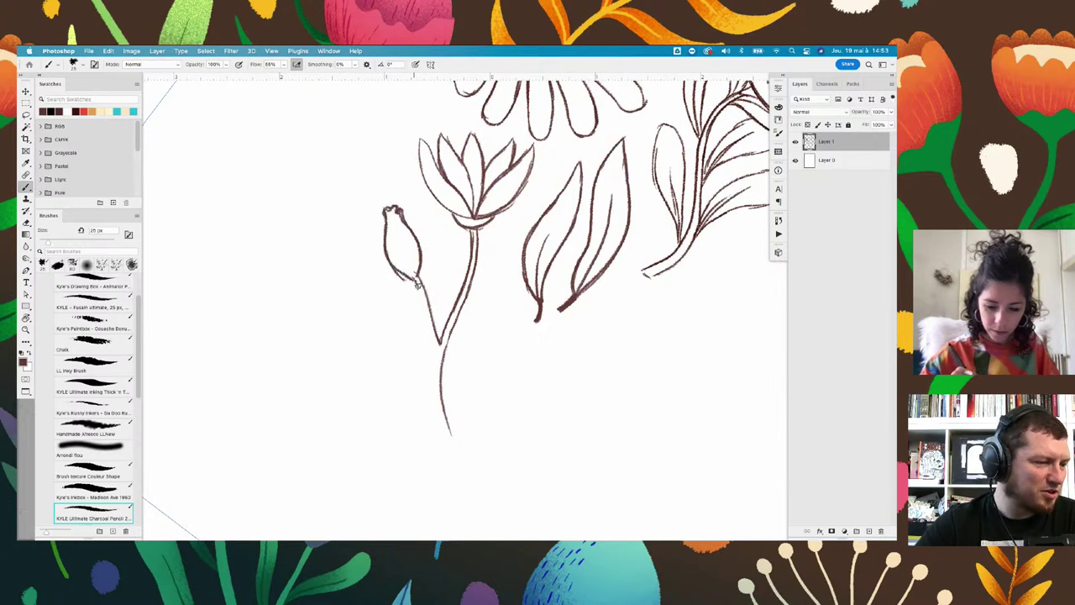
pyautogui.moveTo(436, 358); pyautogui.dragTo(448, 444)
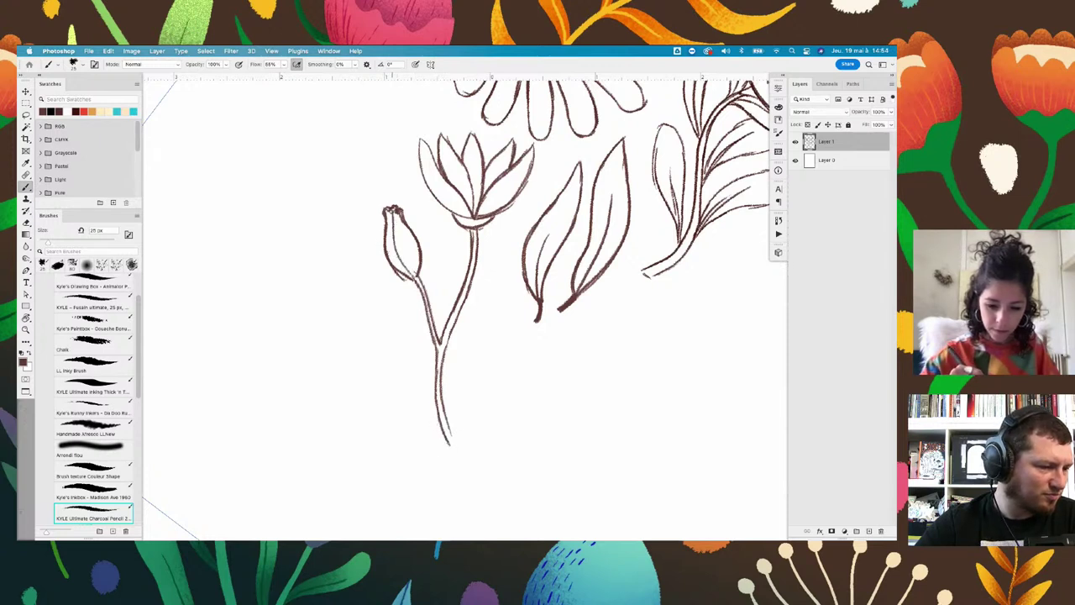
pyautogui.moveTo(395, 222); pyautogui.dragTo(416, 277)
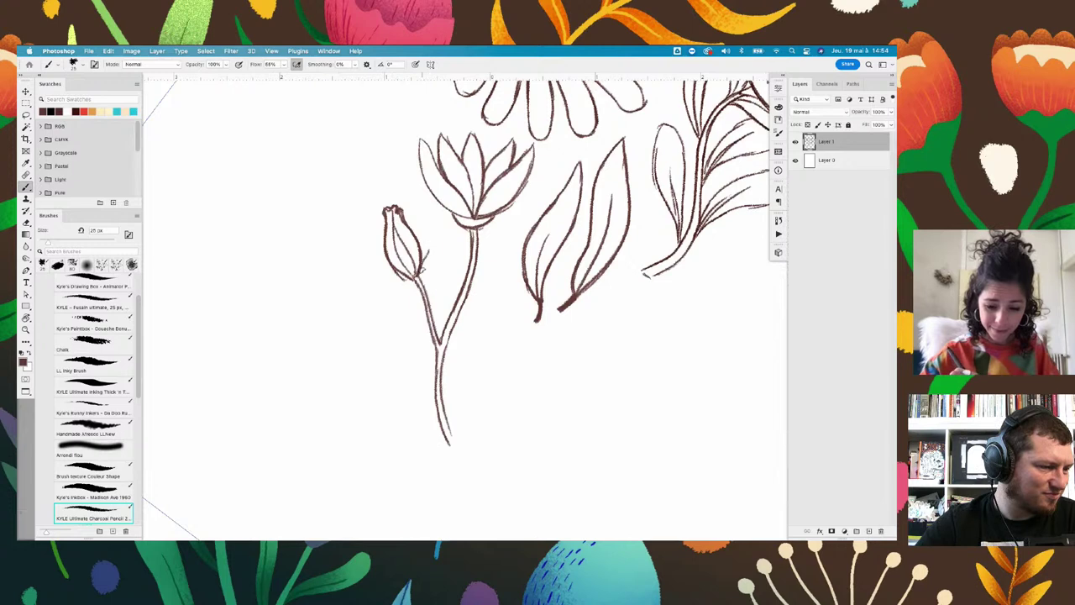
pyautogui.moveTo(427, 229); pyautogui.dragTo(420, 285)
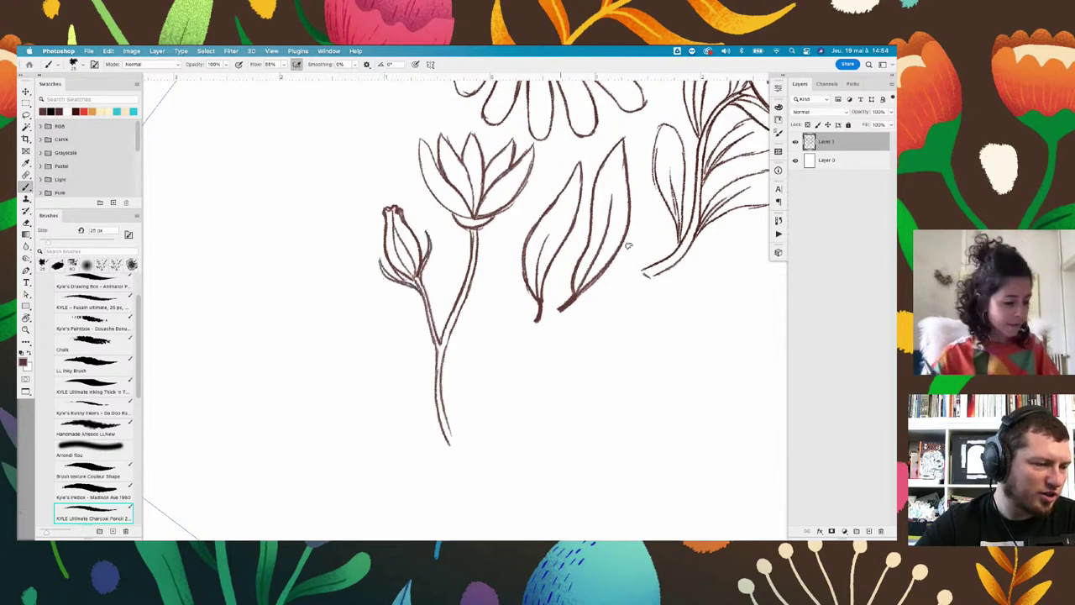
pyautogui.press('r')
pyautogui.moveTo(630, 242); pyautogui.dragTo(547, 146)
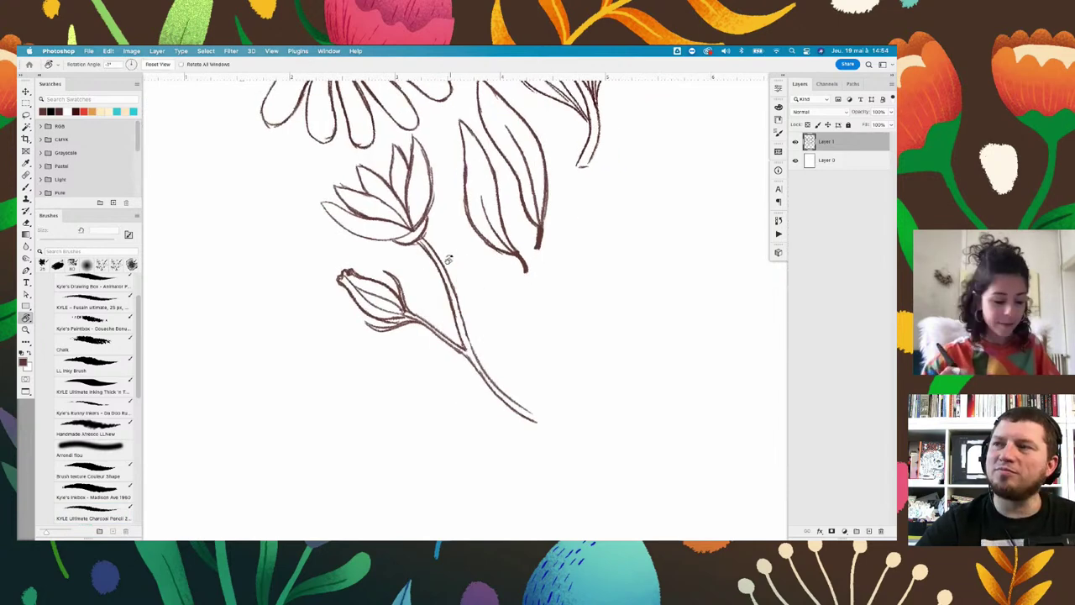
# Draw two narrow leaves beside the stem under the bud
pyautogui.press('b')
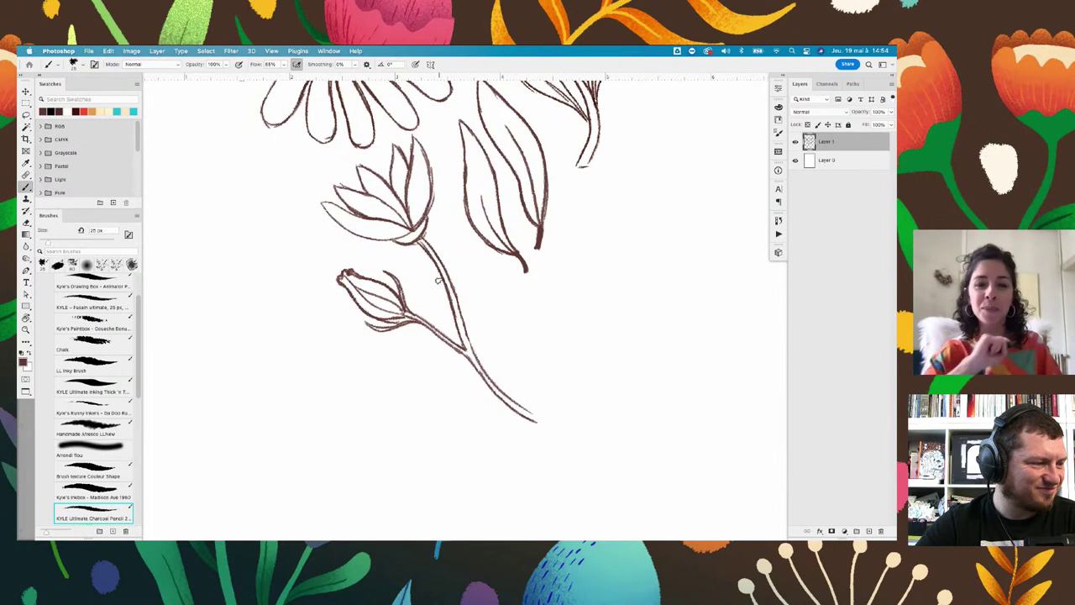
pyautogui.moveTo(446, 194); pyautogui.dragTo(454, 291)
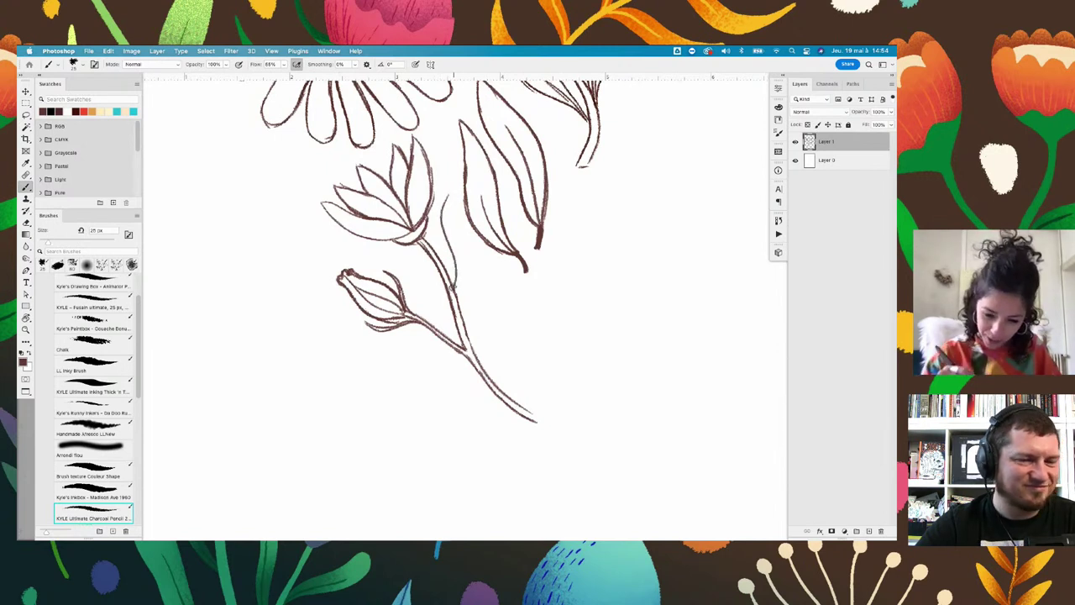
pyautogui.moveTo(447, 202); pyautogui.dragTo(464, 266)
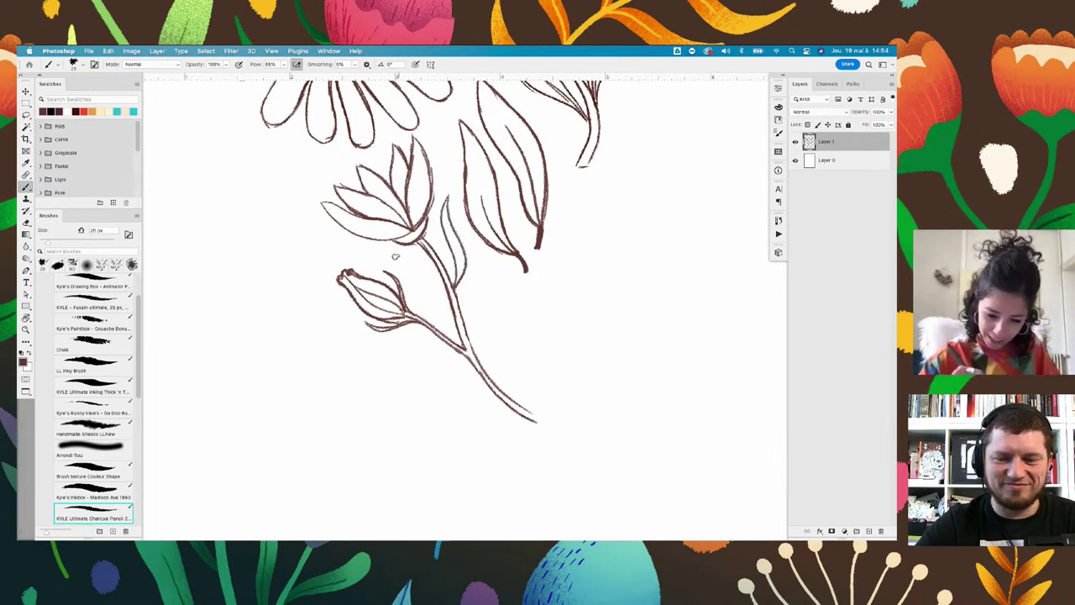
pyautogui.moveTo(396, 255); pyautogui.dragTo(437, 312)
pyautogui.moveTo(402, 257); pyautogui.dragTo(447, 314)
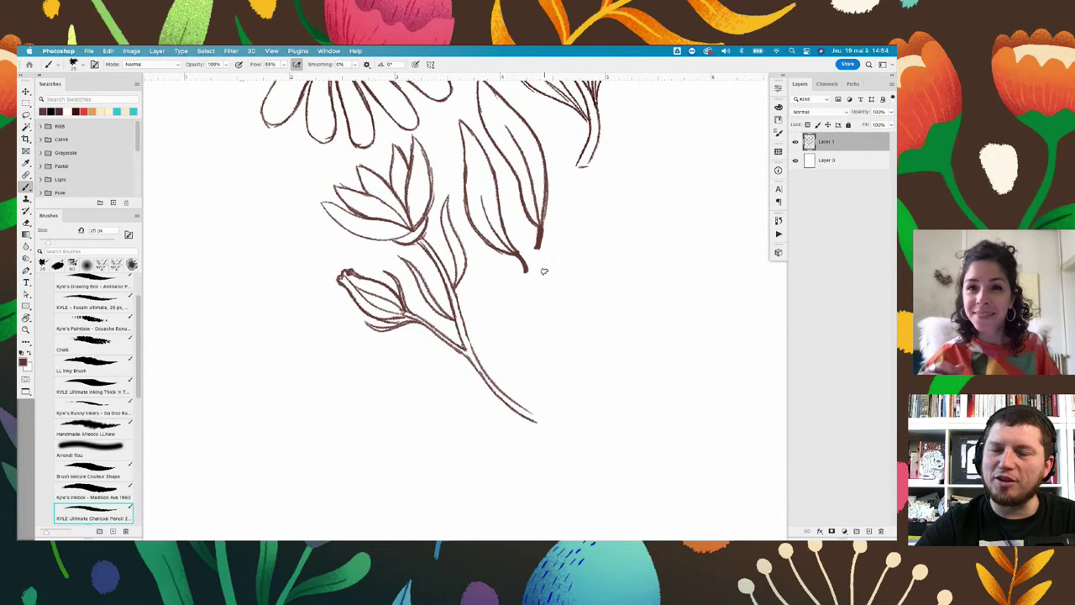
# Add a curved leaf down the stem and a lower leaf near its base
pyautogui.scroll(-2, 543, 269)
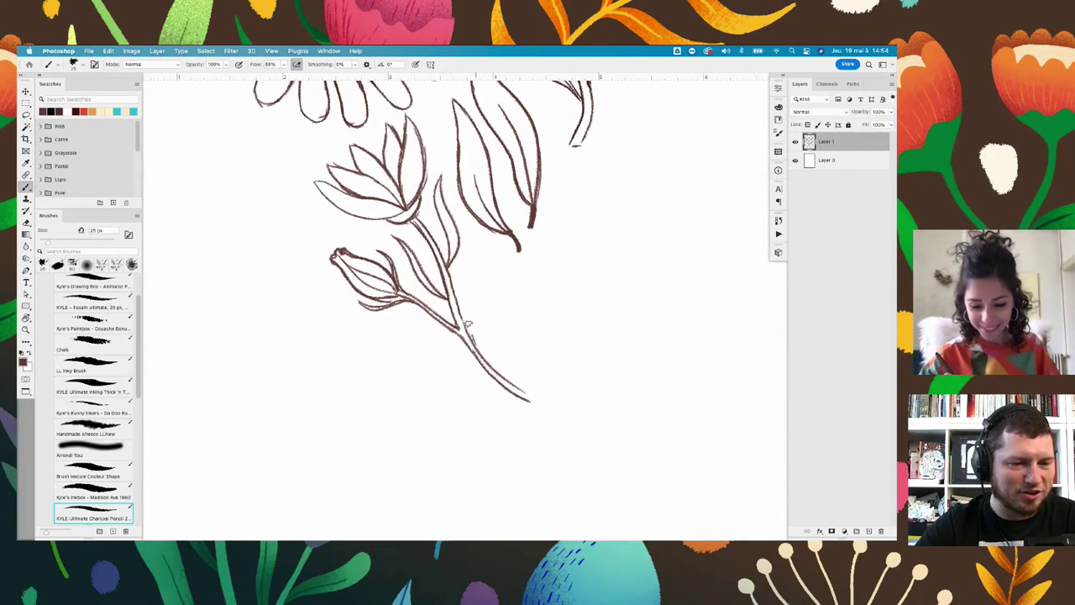
pyautogui.moveTo(473, 339)
pyautogui.mouseDown()
pyautogui.moveTo(485, 256)
pyautogui.moveTo(475, 355)
pyautogui.mouseUp()
pyautogui.press('super+z')
pyautogui.moveTo(492, 257); pyautogui.dragTo(475, 358)
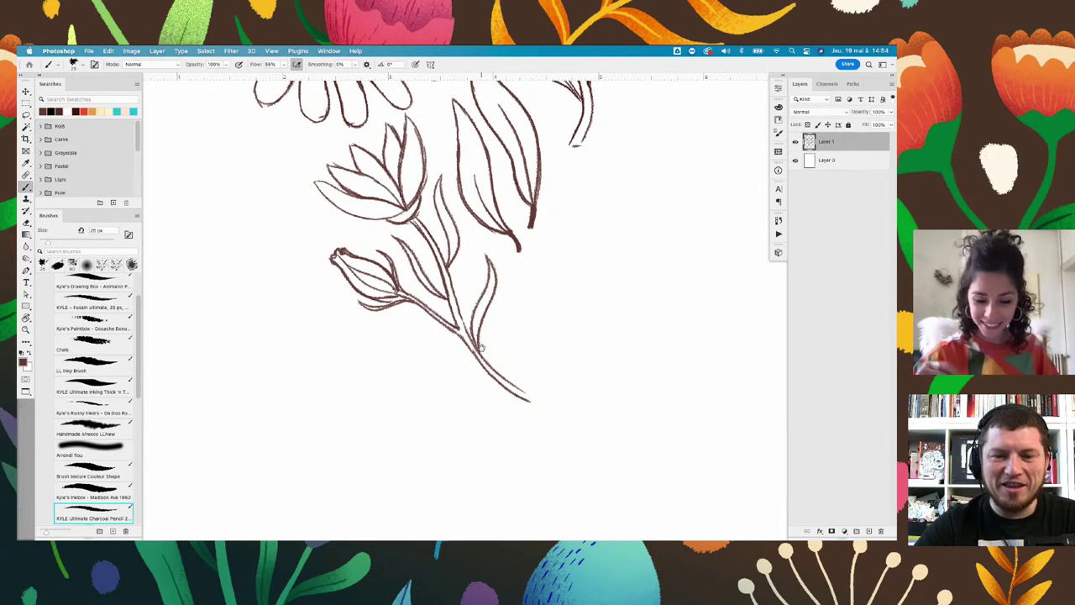
pyautogui.scroll(-1, 530, 243)
pyautogui.scroll(-1, 509, 211)
pyautogui.moveTo(367, 278); pyautogui.dragTo(454, 322)
pyautogui.moveTo(369, 279); pyautogui.dragTo(496, 340)
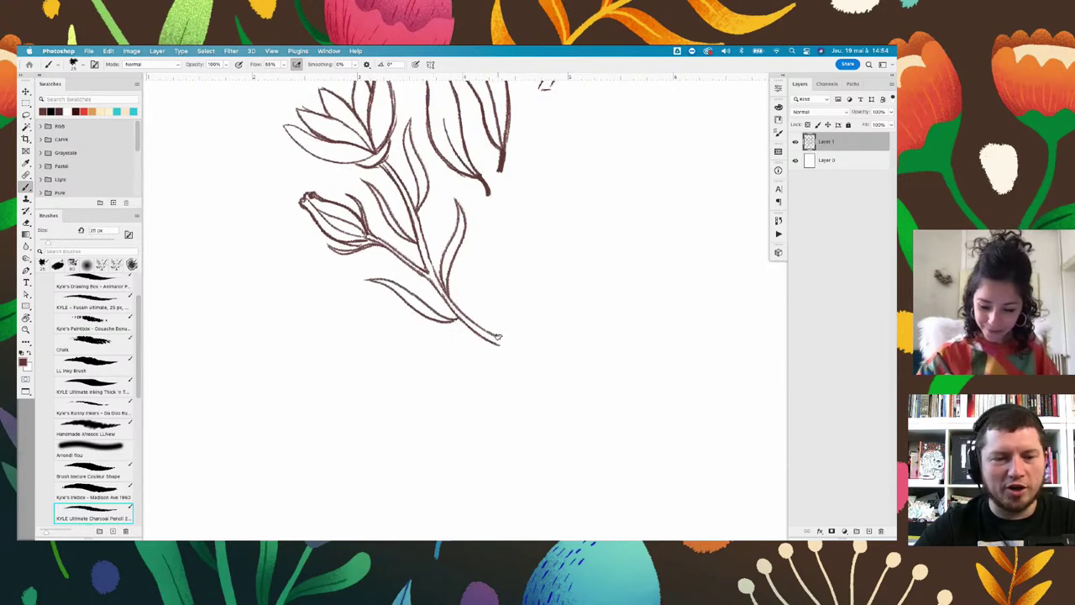
pyautogui.moveTo(576, 186)
pyautogui.mouseDown()
pyautogui.moveTo(526, 290)
pyautogui.moveTo(511, 279)
pyautogui.mouseUp()
# Lasso the lower flower sprig and shift it slightly right and down
pyautogui.press('l')
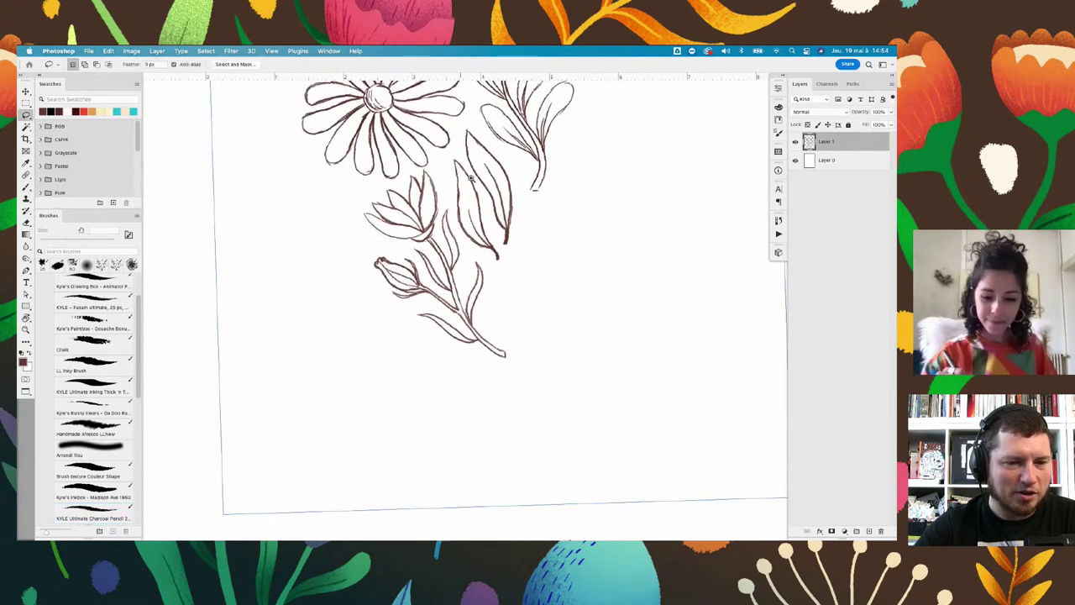
pyautogui.scroll(2, 471, 178)
pyautogui.moveTo(392, 172); pyautogui.dragTo(415, 168)
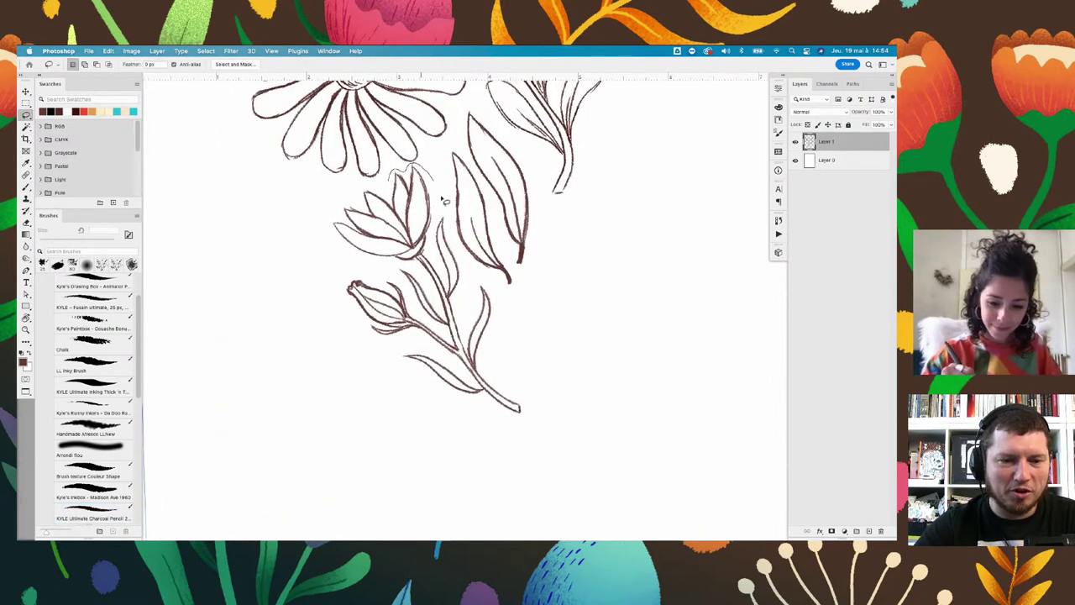
pyautogui.moveTo(445, 202); pyautogui.dragTo(454, 238)
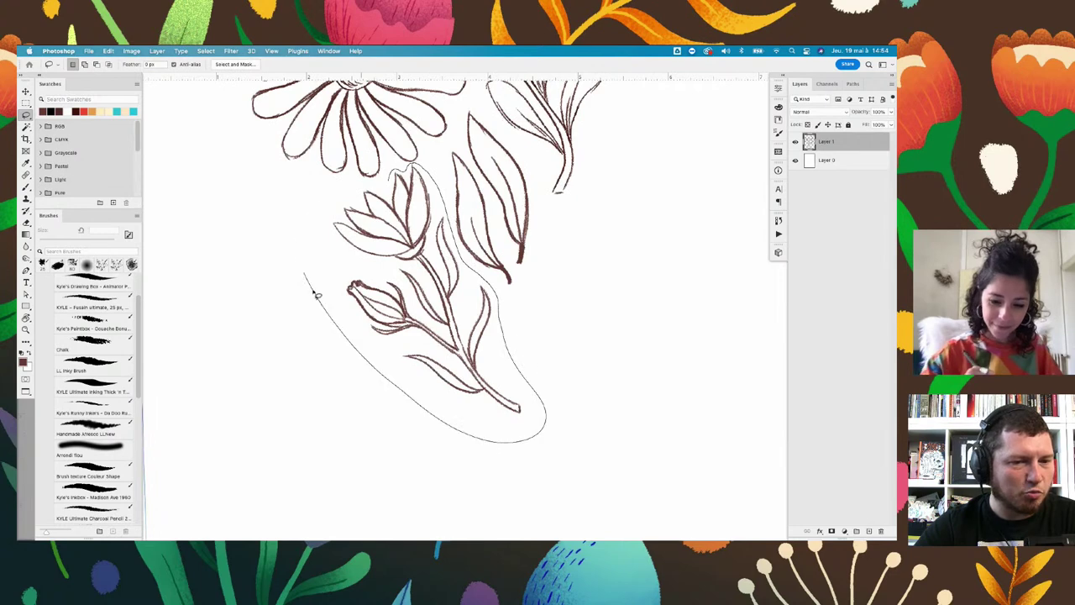
pyautogui.moveTo(500, 300); pyautogui.dragTo(380, 176)
pyautogui.press('r')
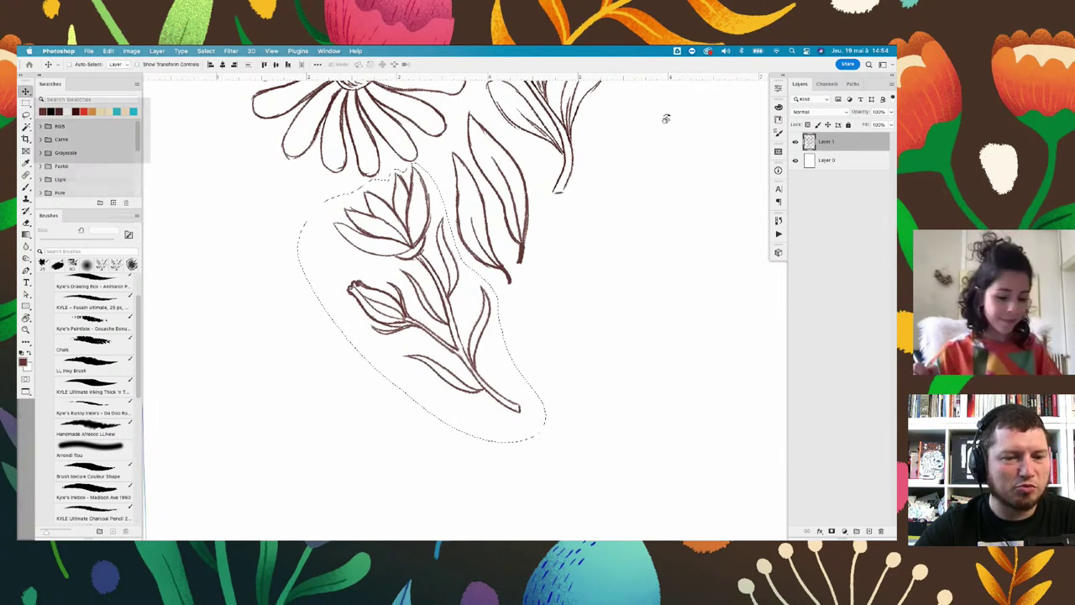
pyautogui.moveTo(667, 115); pyautogui.dragTo(671, 182)
pyautogui.scroll(-5, 643, 211)
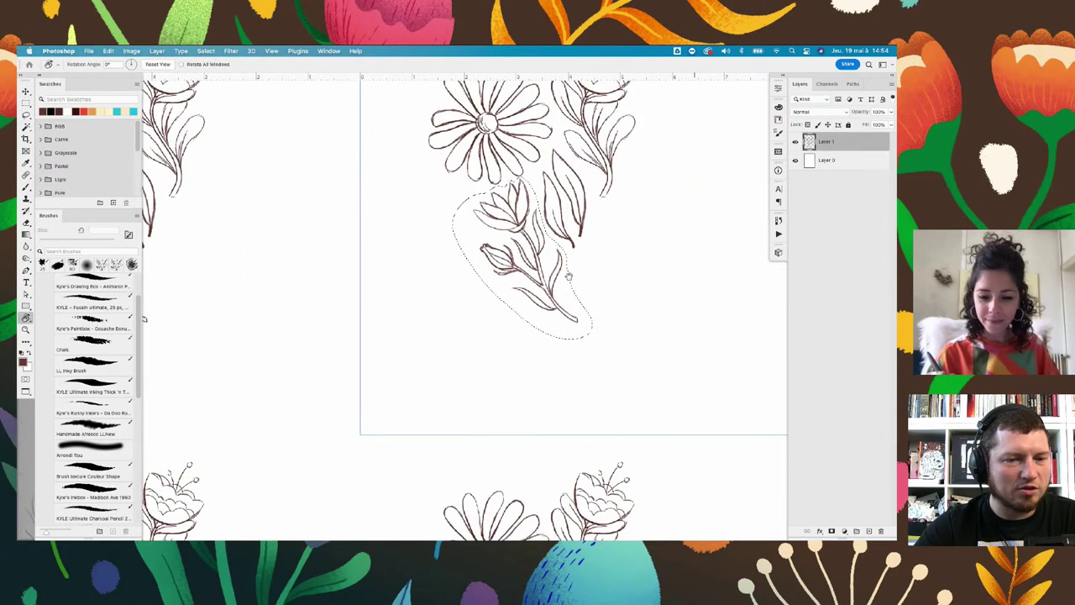
pyautogui.press('b')
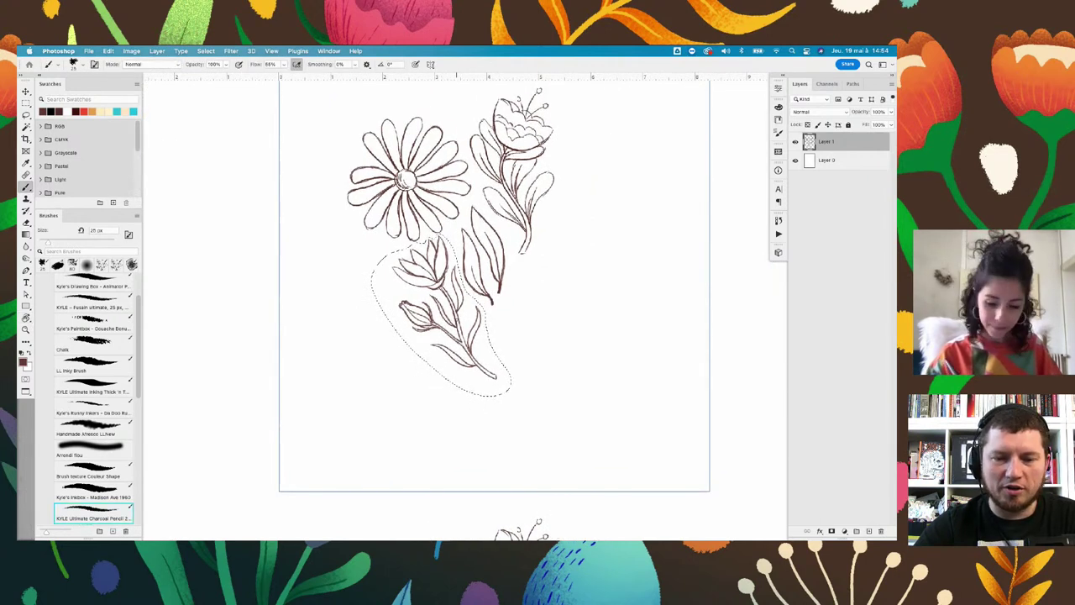
pyautogui.press('v')
pyautogui.moveTo(445, 319); pyautogui.dragTo(451, 330)
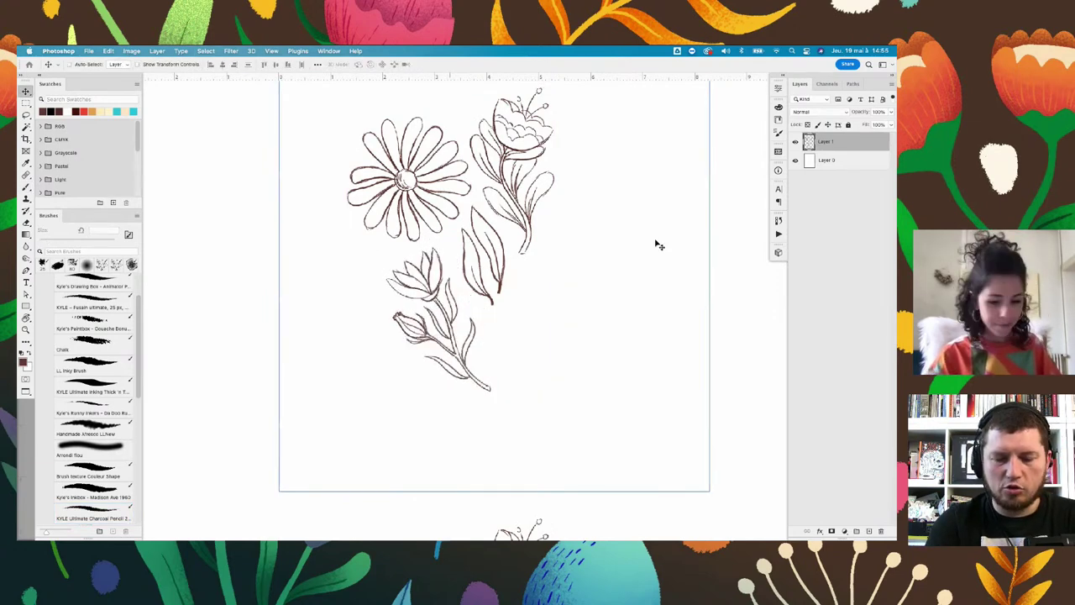
# Lasso the daisy, nudge it slightly left, and deselect it
pyautogui.scroll(-3, 636, 259)
pyautogui.scroll(2, 559, 334)
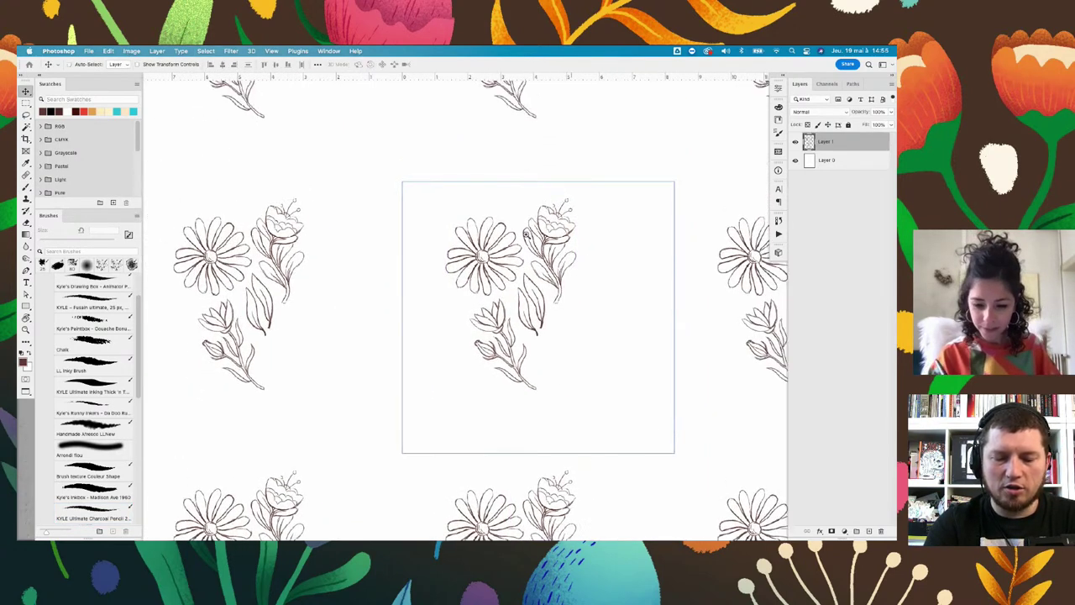
pyautogui.scroll(2, 550, 229)
pyautogui.press('l')
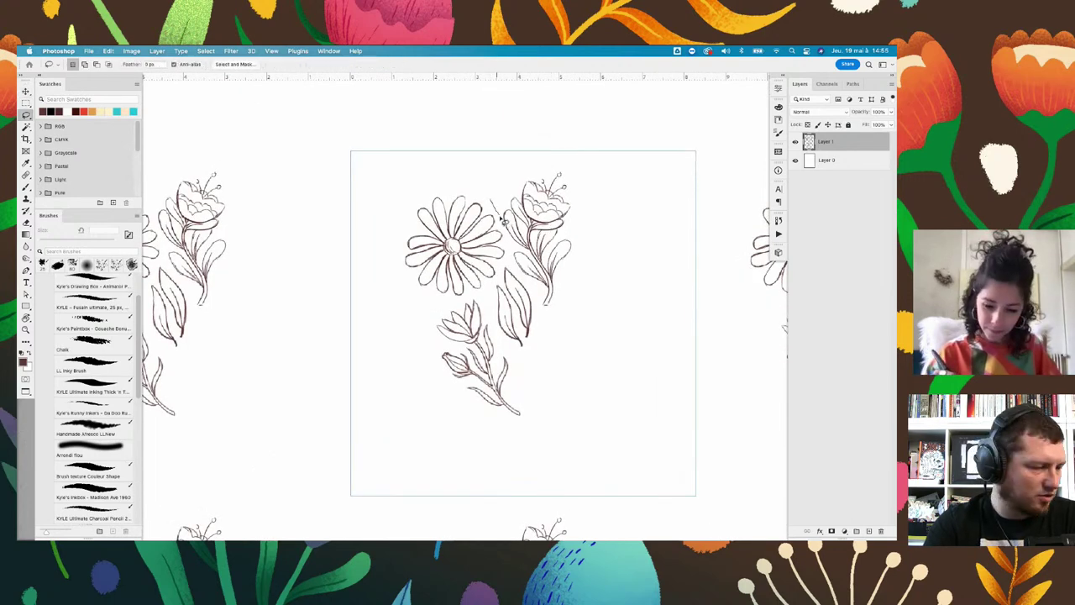
pyautogui.moveTo(477, 298); pyautogui.dragTo(494, 290)
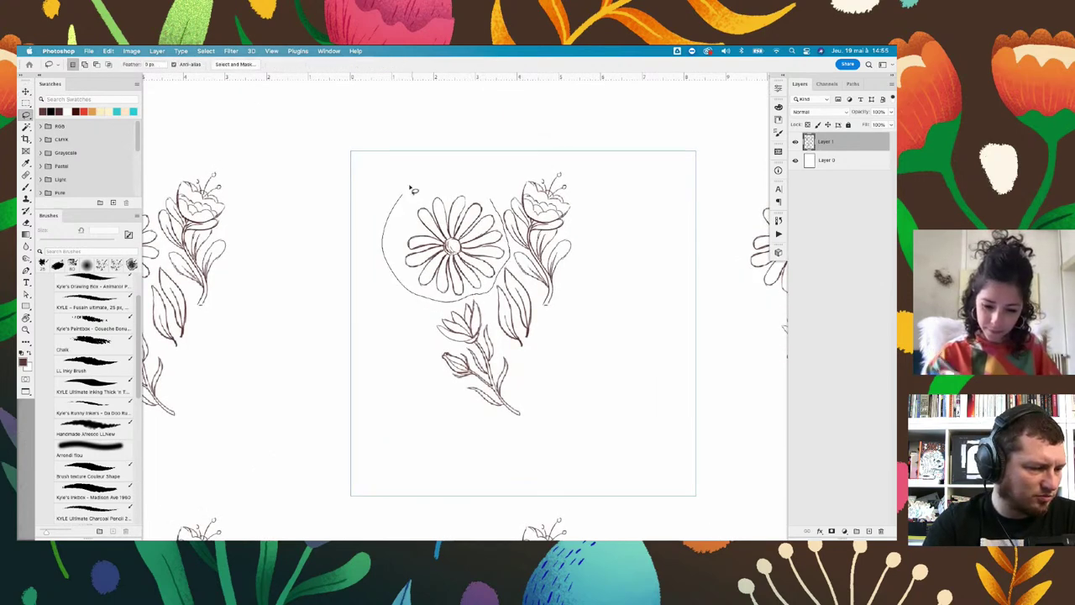
pyautogui.press('v')
pyautogui.moveTo(463, 236); pyautogui.dragTo(454, 227)
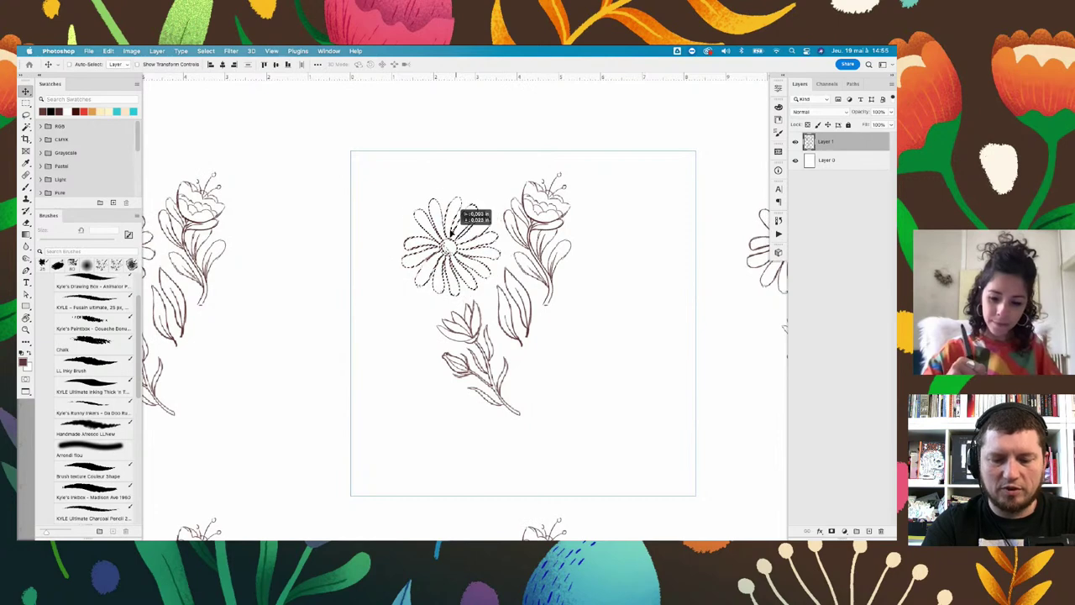
pyautogui.hotkey('ctrl', 'd')
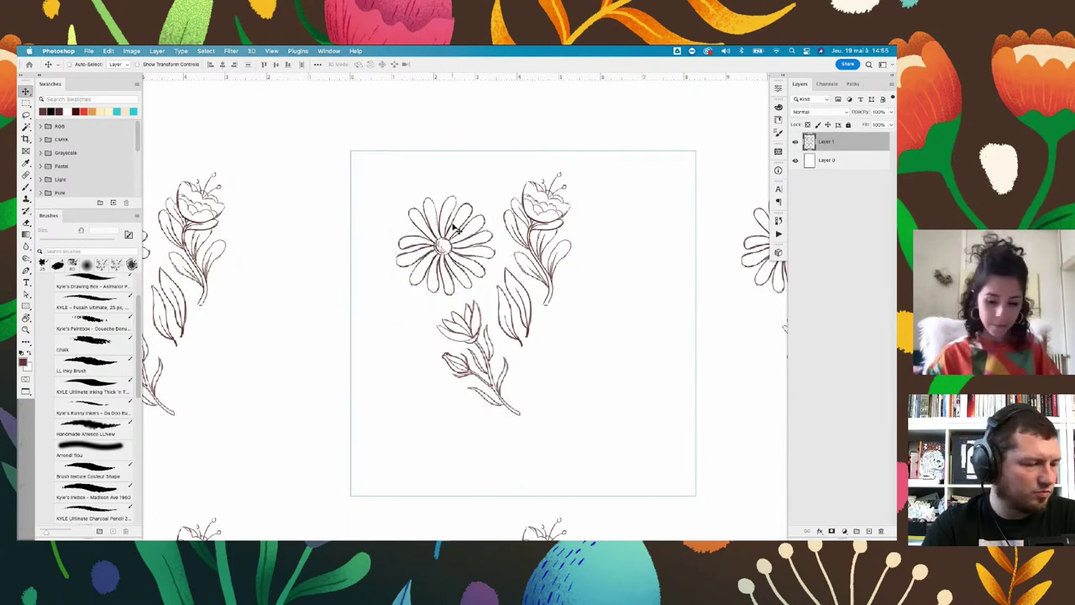
# Lasso the middle flower, move it up and slightly right, then deselect and recentre
pyautogui.scroll(-2, 578, 299)
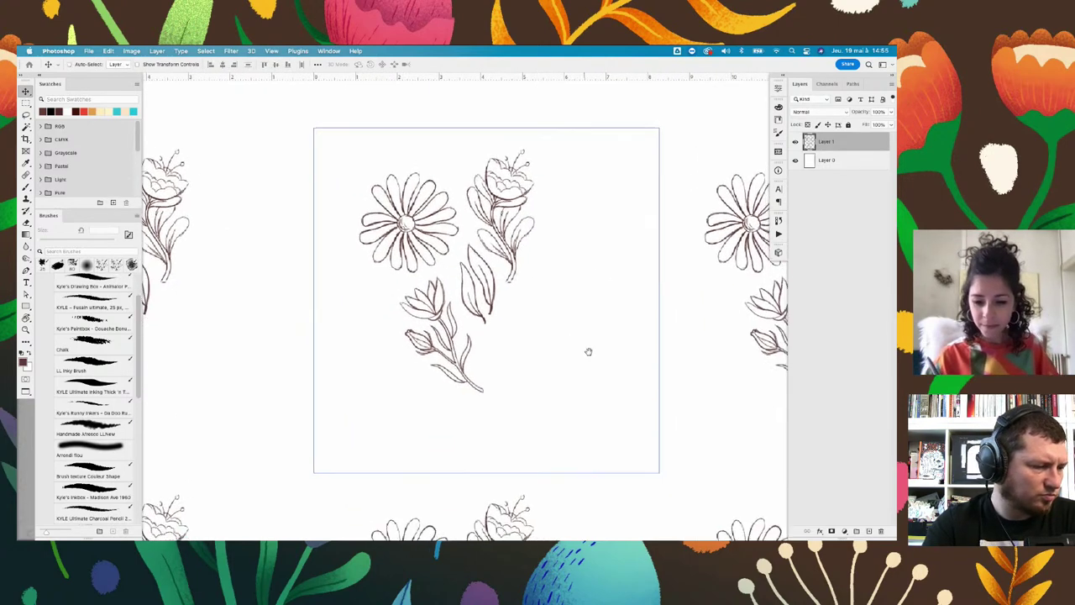
pyautogui.scroll(-3, 588, 351)
pyautogui.scroll(-2, 562, 381)
pyautogui.scroll(-3, 550, 400)
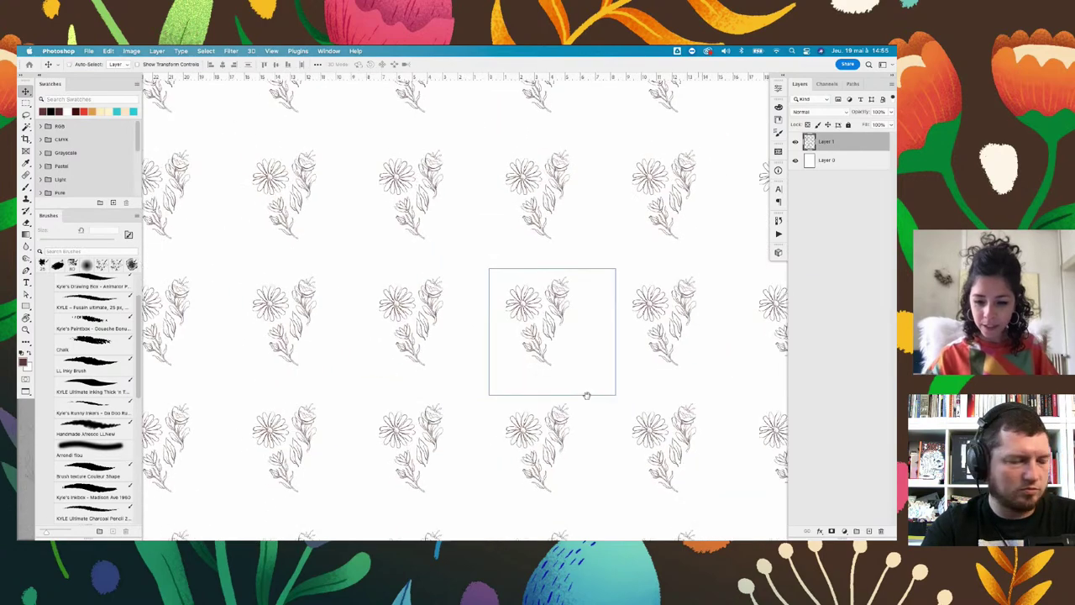
pyautogui.hscroll(2, 583, 394)
pyautogui.hscroll(3, 586, 395)
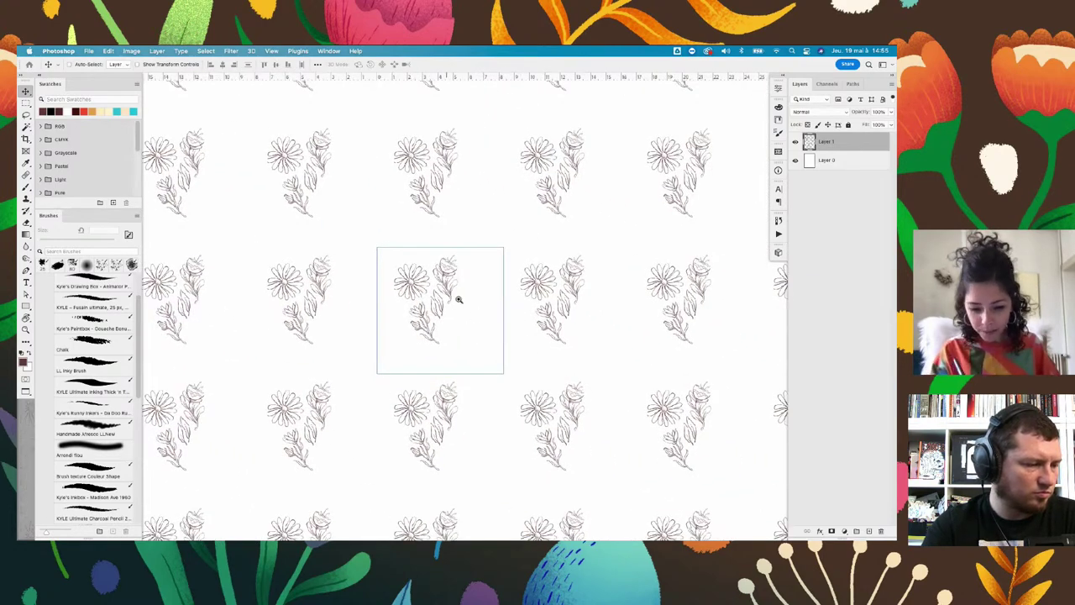
pyautogui.scroll(3, 487, 293)
pyautogui.scroll(3, 504, 281)
pyautogui.scroll(2, 507, 286)
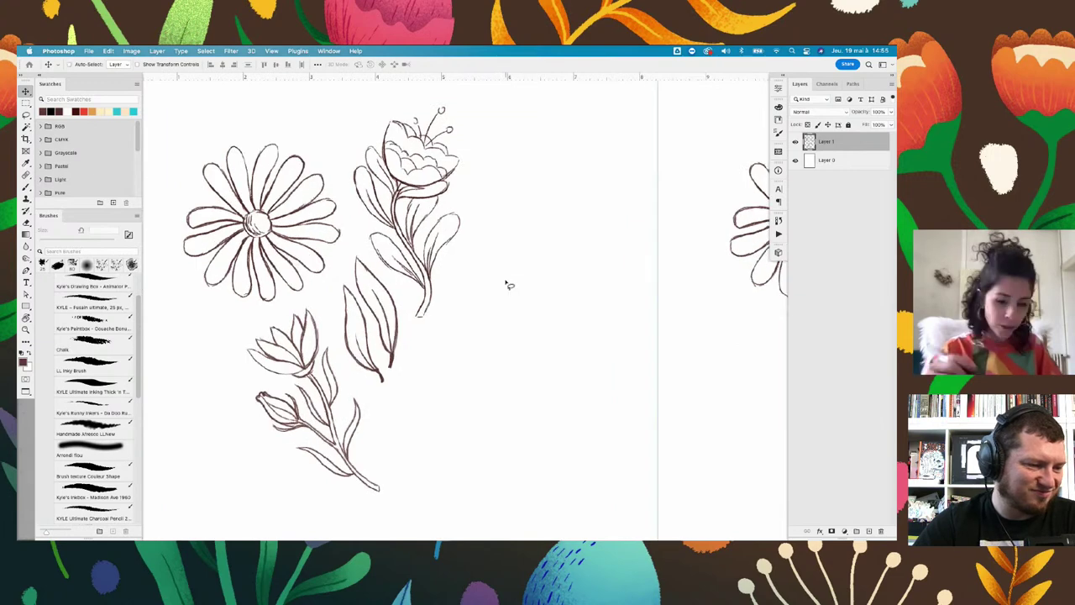
pyautogui.press('l')
pyautogui.moveTo(379, 116); pyautogui.dragTo(433, 95)
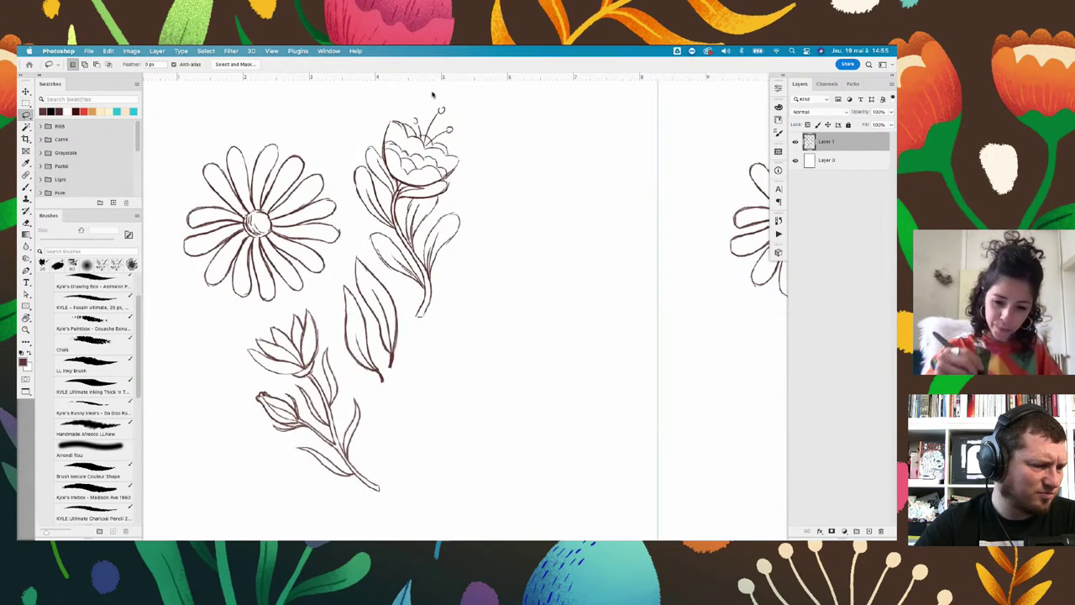
pyautogui.press('v')
pyautogui.moveTo(431, 173)
pyautogui.mouseDown()
pyautogui.moveTo(436, 158)
pyautogui.moveTo(475, 174)
pyautogui.mouseUp()
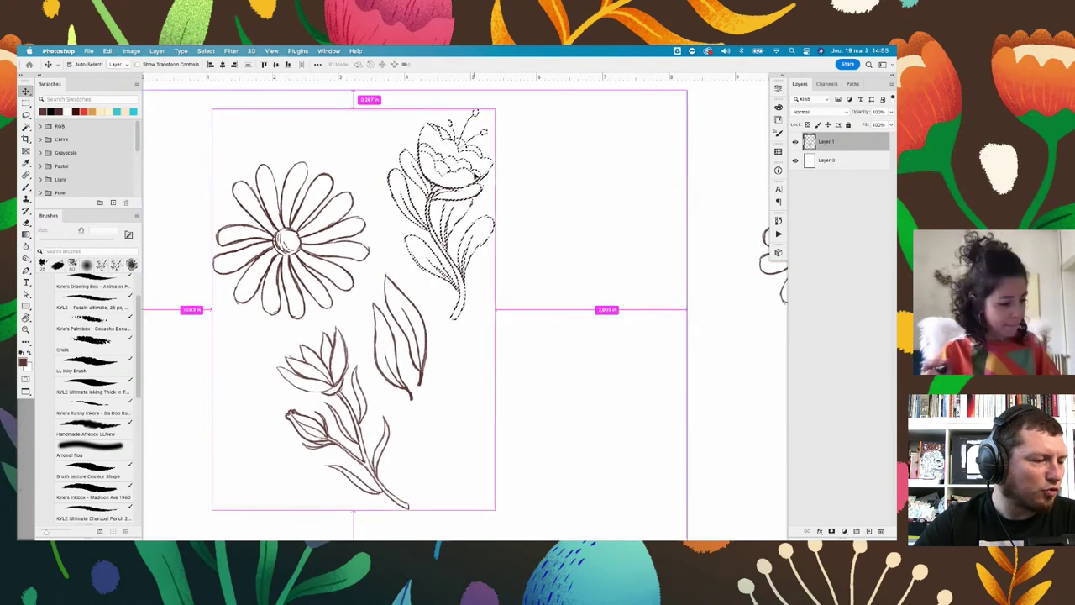
pyautogui.hotkey('ctrl', 'd')
pyautogui.press('b')
pyautogui.moveTo(396, 149); pyautogui.dragTo(450, 193)
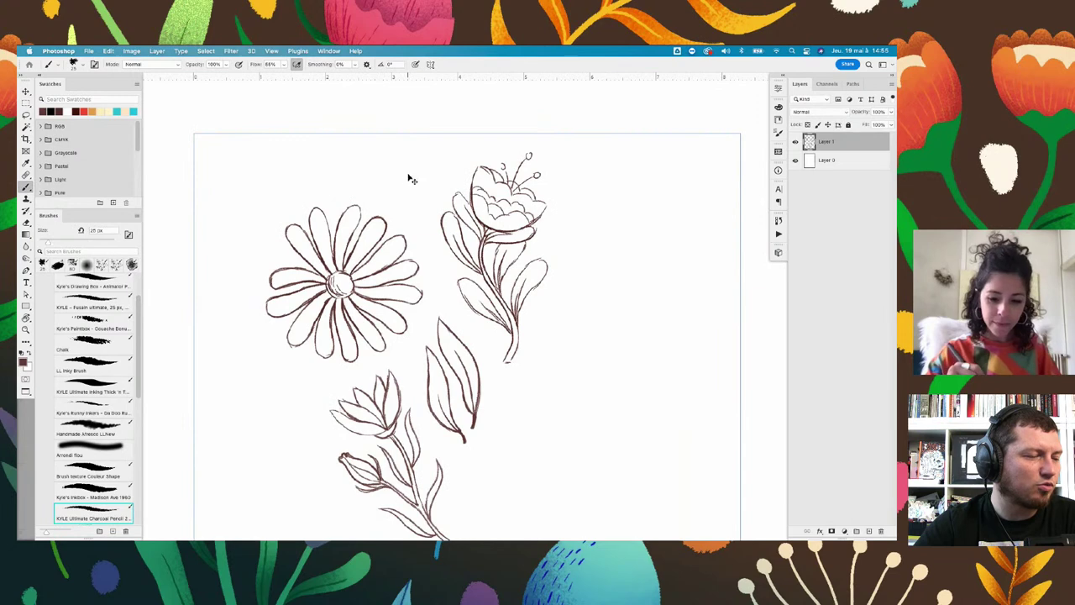
# Pencil a new leaf sprig between the daisy and the leafy flower
pyautogui.scroll(3, 416, 173)
pyautogui.scroll(3, 418, 159)
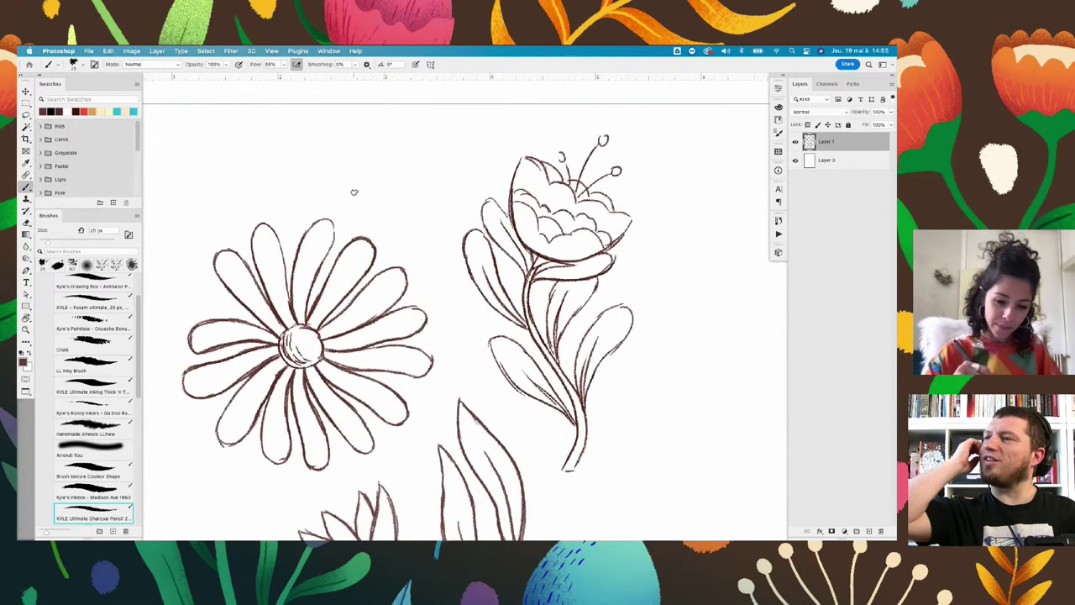
pyautogui.moveTo(354, 193); pyautogui.dragTo(420, 245)
pyautogui.moveTo(353, 183)
pyautogui.mouseDown()
pyautogui.moveTo(420, 243)
pyautogui.moveTo(398, 132)
pyautogui.moveTo(427, 210)
pyautogui.moveTo(425, 236)
pyautogui.moveTo(461, 162)
pyautogui.moveTo(437, 257)
pyautogui.mouseUp()
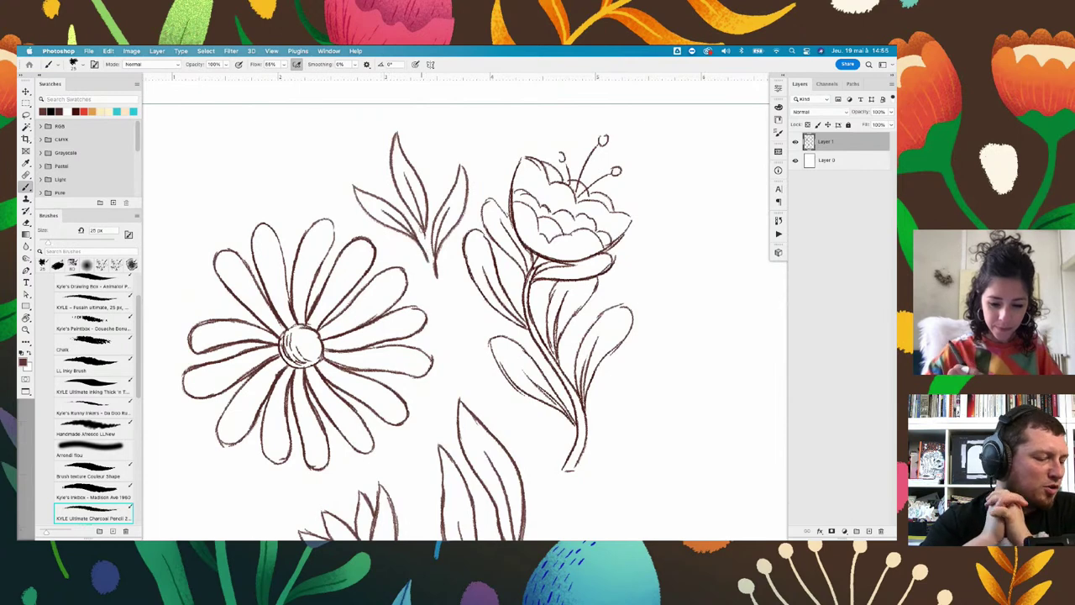
pyautogui.moveTo(678, 286)
pyautogui.mouseDown()
pyautogui.moveTo(668, 176)
pyautogui.moveTo(538, 194)
pyautogui.moveTo(486, 252)
pyautogui.moveTo(438, 128)
pyautogui.mouseUp()
# Lasso the leaf sprig, nudge it slightly up and left, and deselect it
pyautogui.press('l')
pyautogui.press('v')
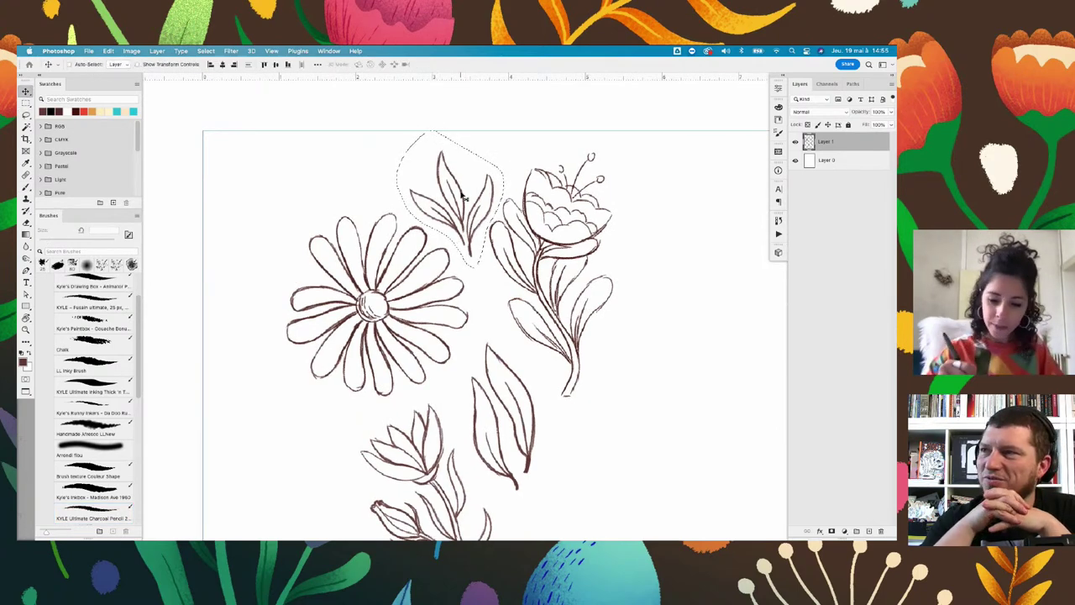
pyautogui.moveTo(461, 195); pyautogui.dragTo(452, 184)
pyautogui.hotkey('ctrl', 'd')
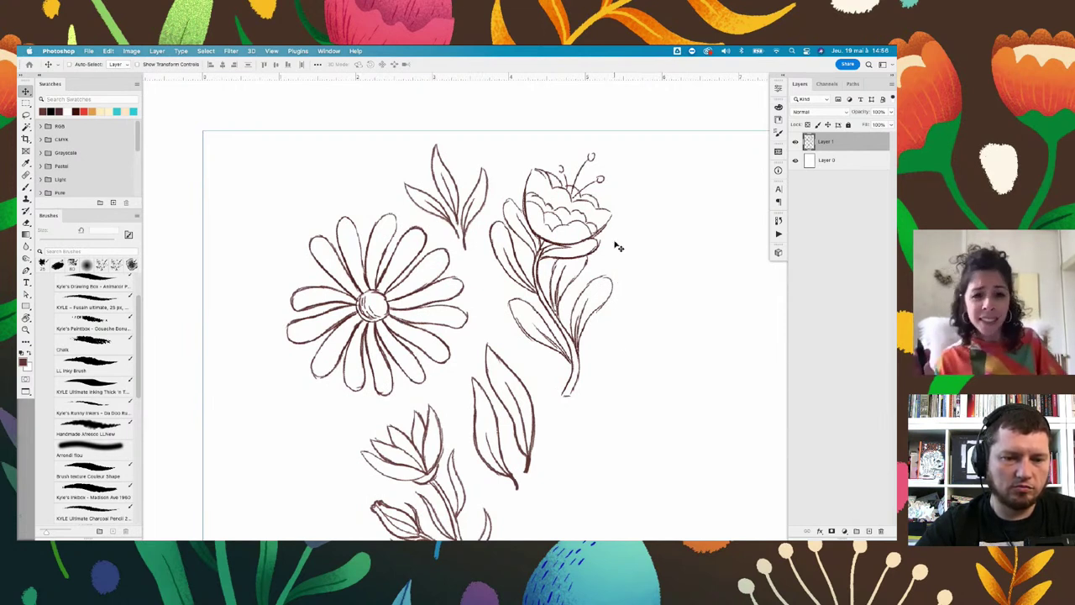
pyautogui.scroll(-3, 587, 286)
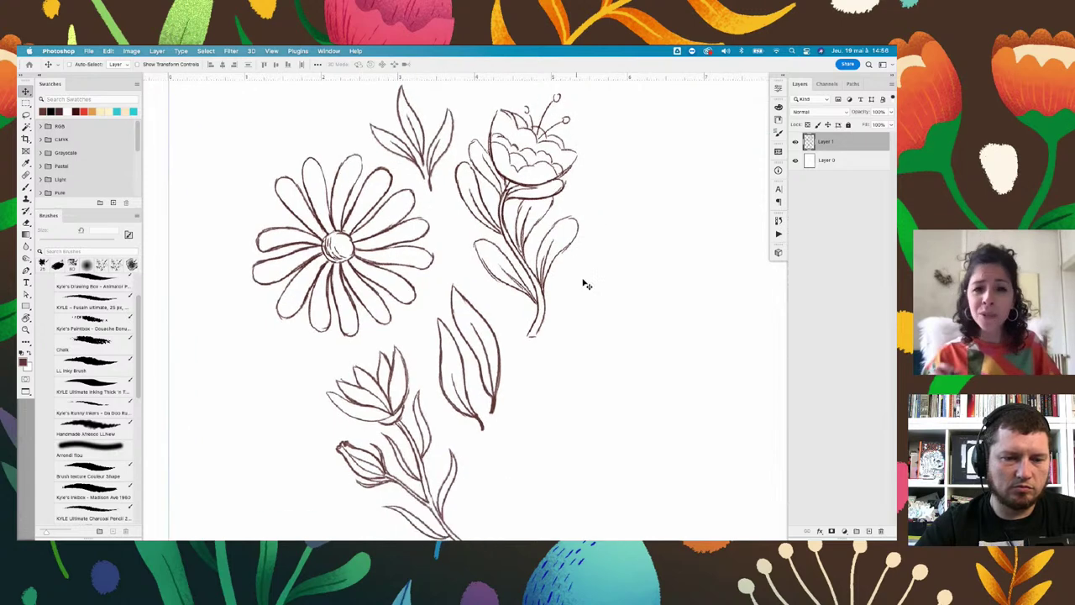
pyautogui.hscroll(2, 535, 348)
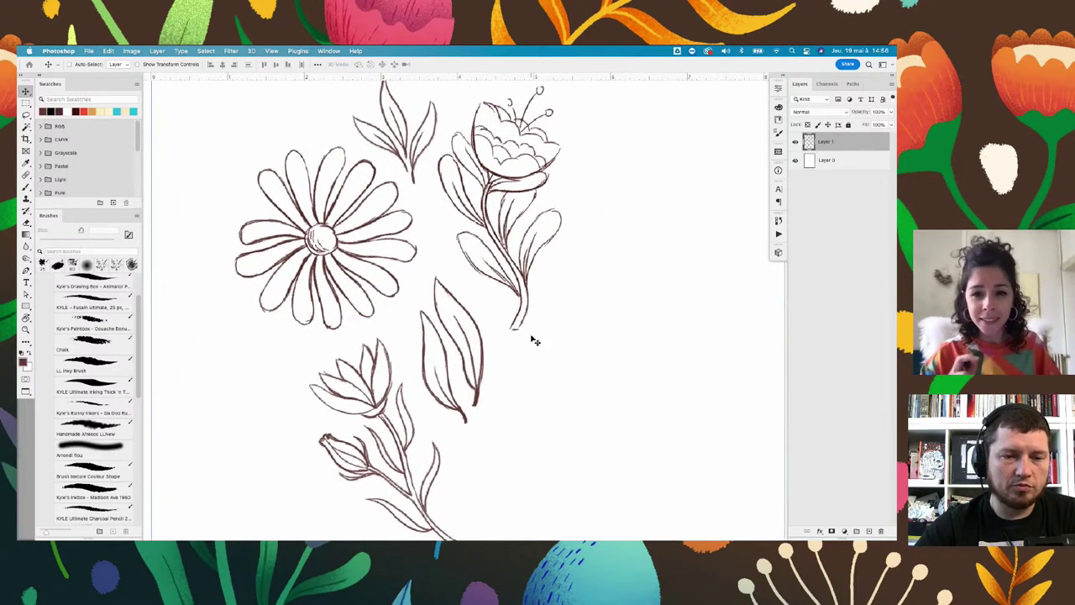
# Draw the rosehip's egg-shaped body with a small crown on top
pyautogui.press('b')
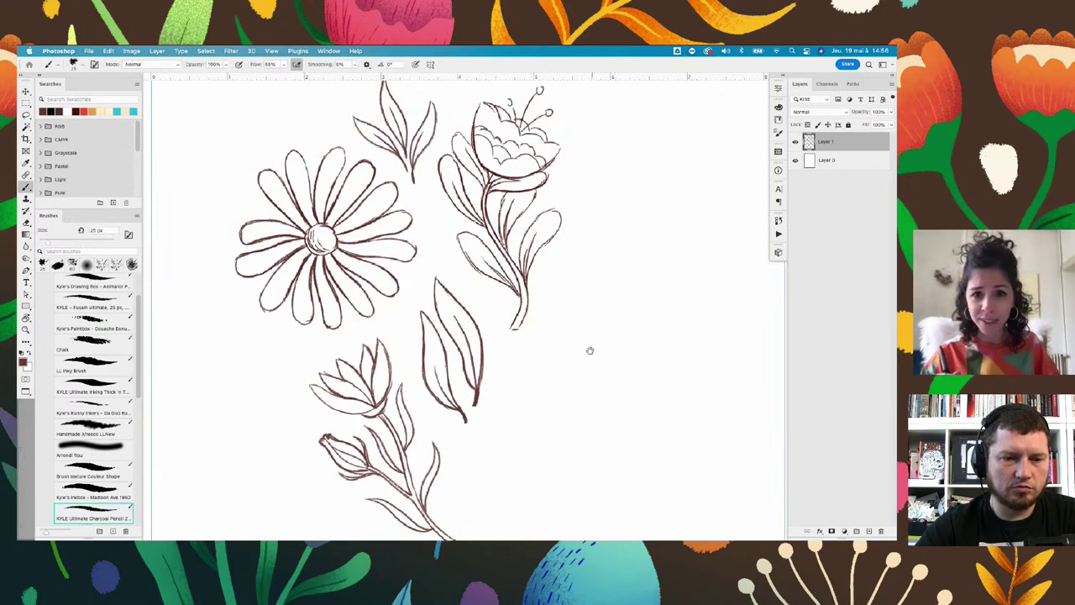
pyautogui.moveTo(590, 351)
pyautogui.mouseDown()
pyautogui.moveTo(569, 278)
pyautogui.moveTo(553, 266)
pyautogui.mouseUp()
pyautogui.moveTo(506, 385); pyautogui.dragTo(450, 333)
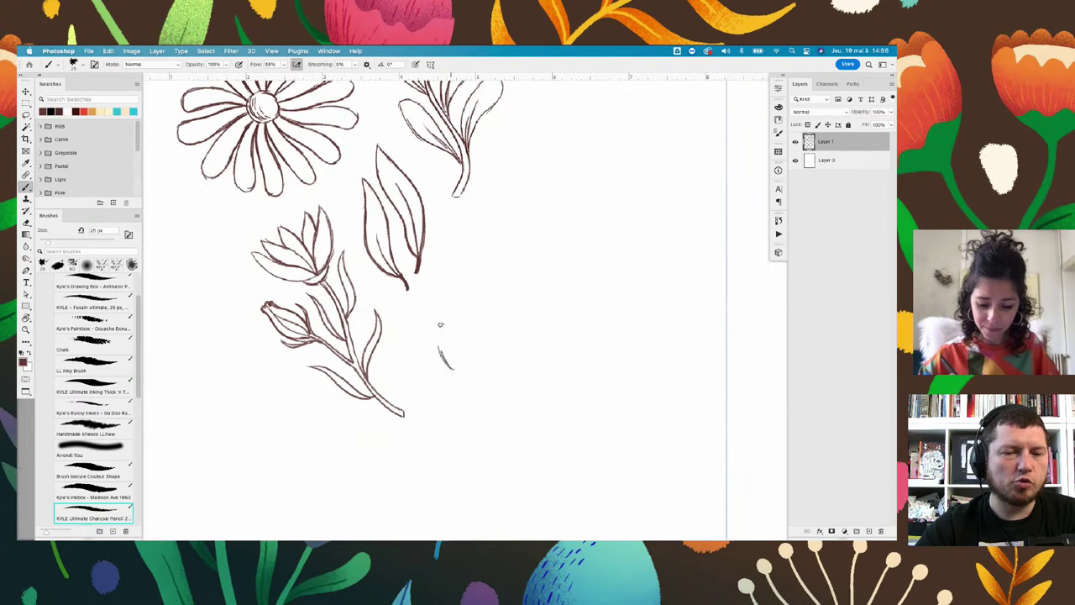
pyautogui.moveTo(439, 333)
pyautogui.mouseDown()
pyautogui.moveTo(464, 284)
pyautogui.moveTo(509, 344)
pyautogui.moveTo(484, 378)
pyautogui.mouseUp()
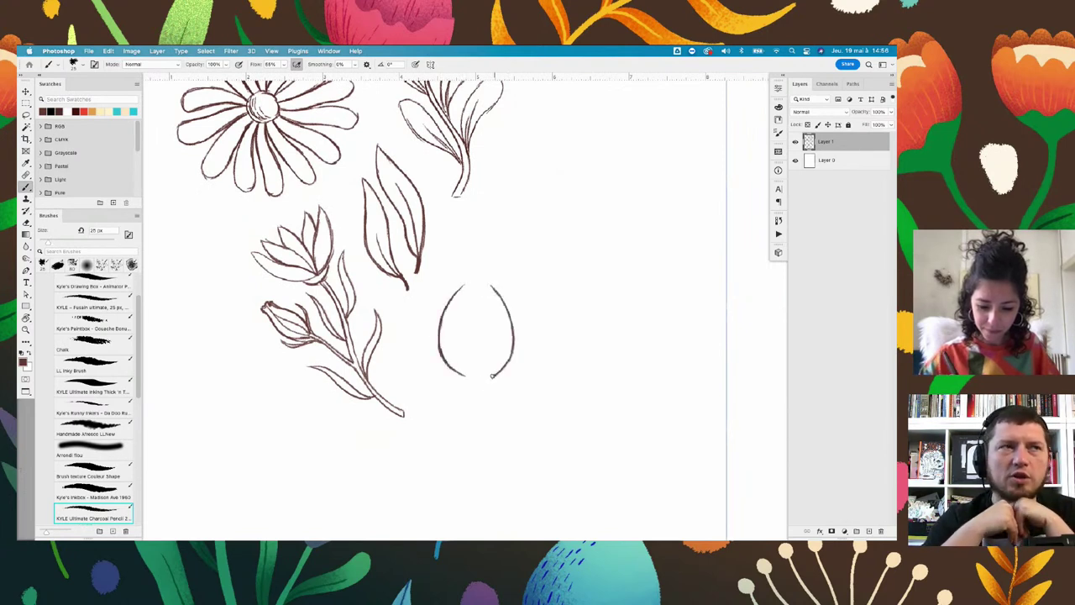
pyautogui.moveTo(463, 285); pyautogui.dragTo(464, 280)
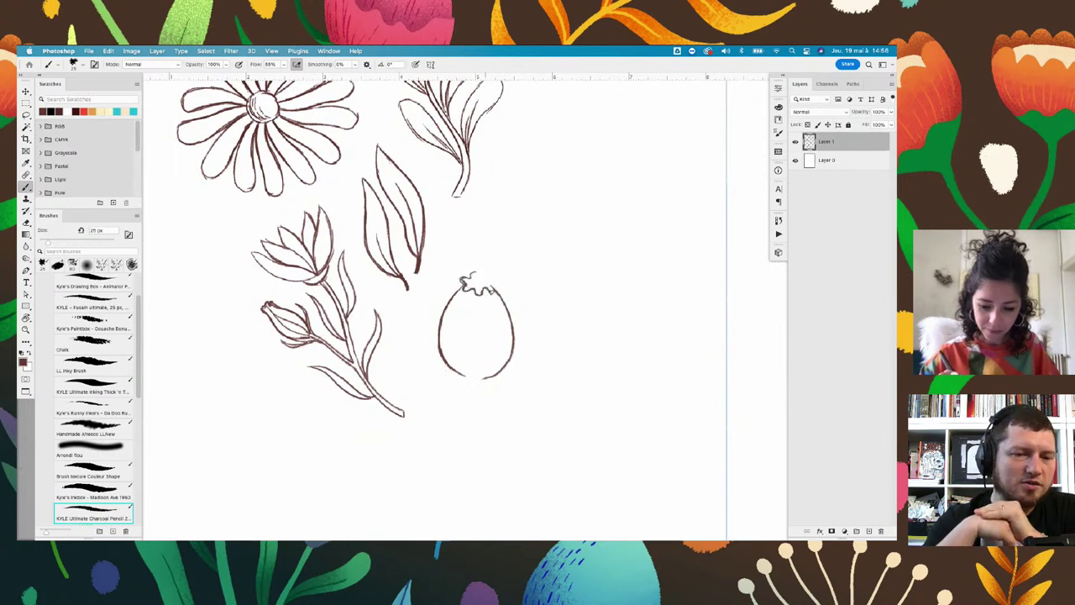
pyautogui.moveTo(472, 273); pyautogui.dragTo(496, 292)
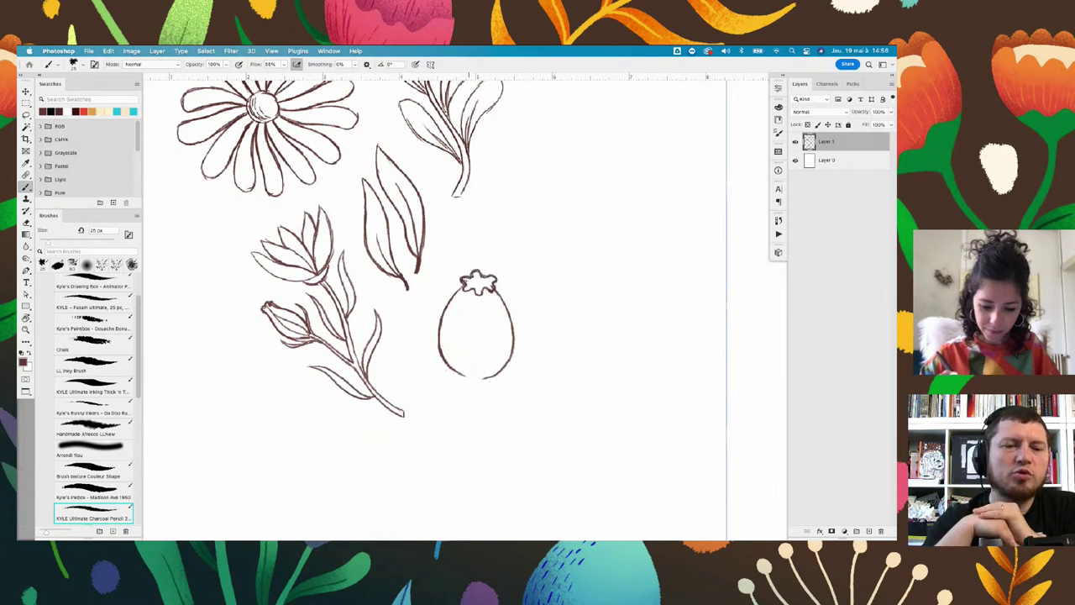
# Draw curling sepals at the rosehip base, undoing the misdrawn strokes
pyautogui.moveTo(529, 372); pyautogui.dragTo(528, 300)
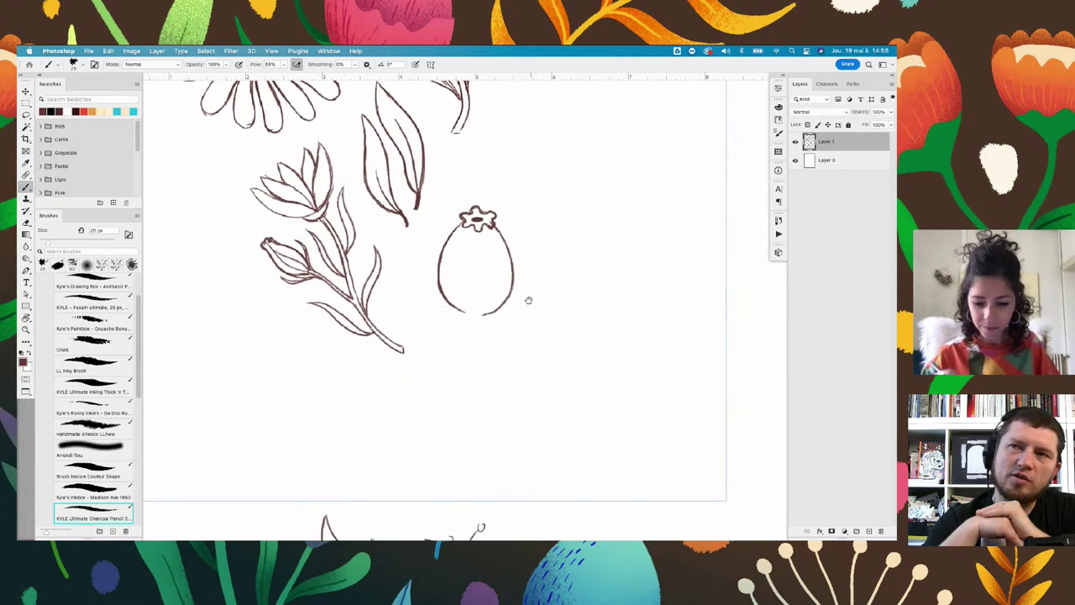
pyautogui.scroll(-3, 520, 305)
pyautogui.scroll(3, 538, 300)
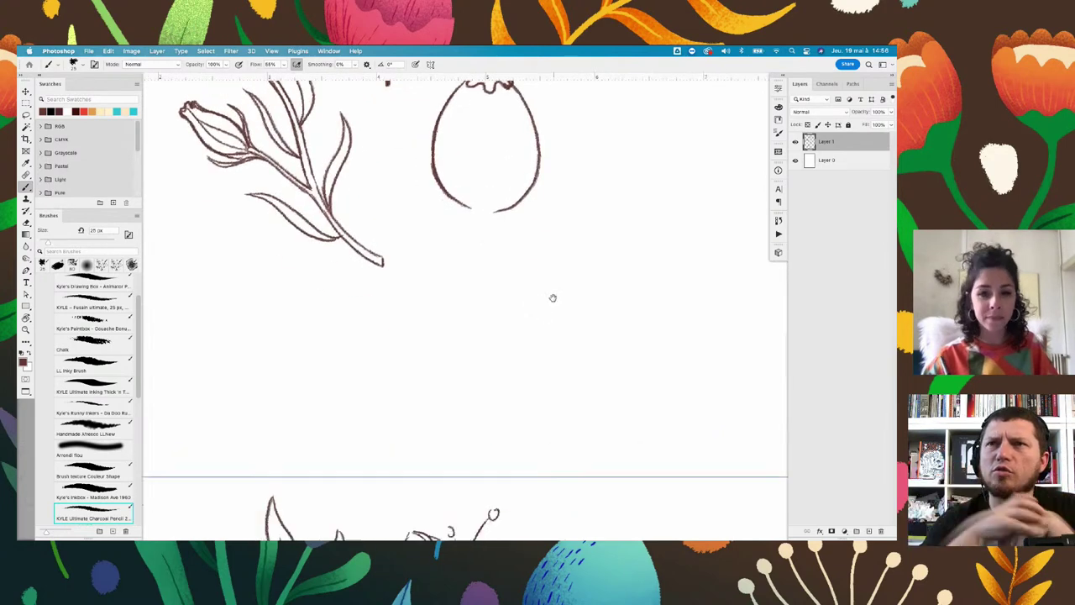
pyautogui.moveTo(479, 208)
pyautogui.mouseDown()
pyautogui.moveTo(462, 217)
pyautogui.moveTo(417, 301)
pyautogui.moveTo(468, 218)
pyautogui.moveTo(392, 202)
pyautogui.moveTo(384, 220)
pyautogui.moveTo(412, 230)
pyautogui.mouseUp()
pyautogui.hotkey('ctrl', 'z')
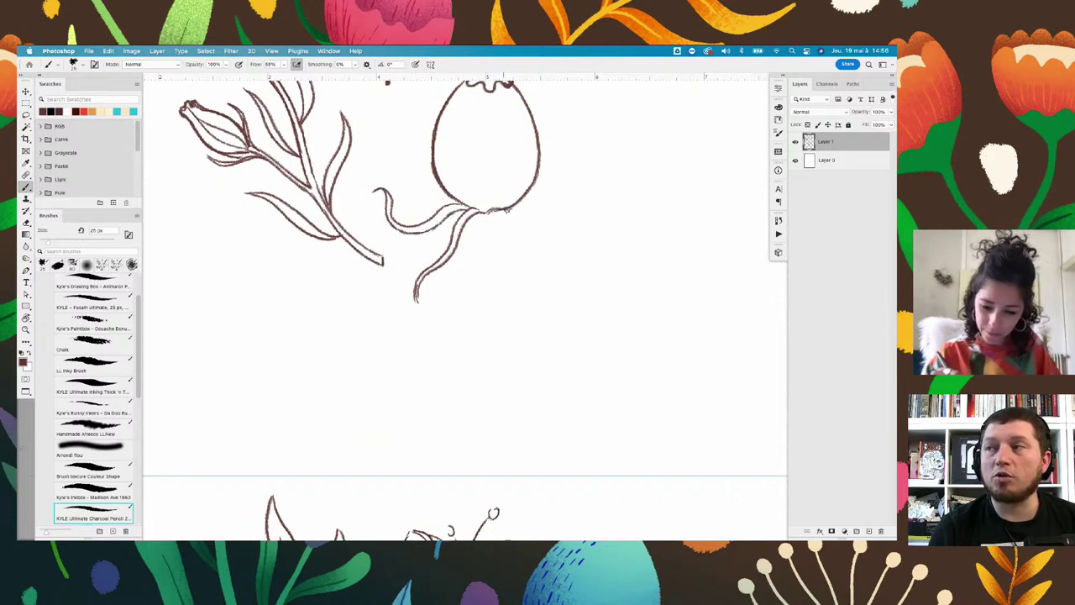
pyautogui.moveTo(507, 210)
pyautogui.mouseDown()
pyautogui.moveTo(538, 240)
pyautogui.moveTo(553, 278)
pyautogui.mouseUp()
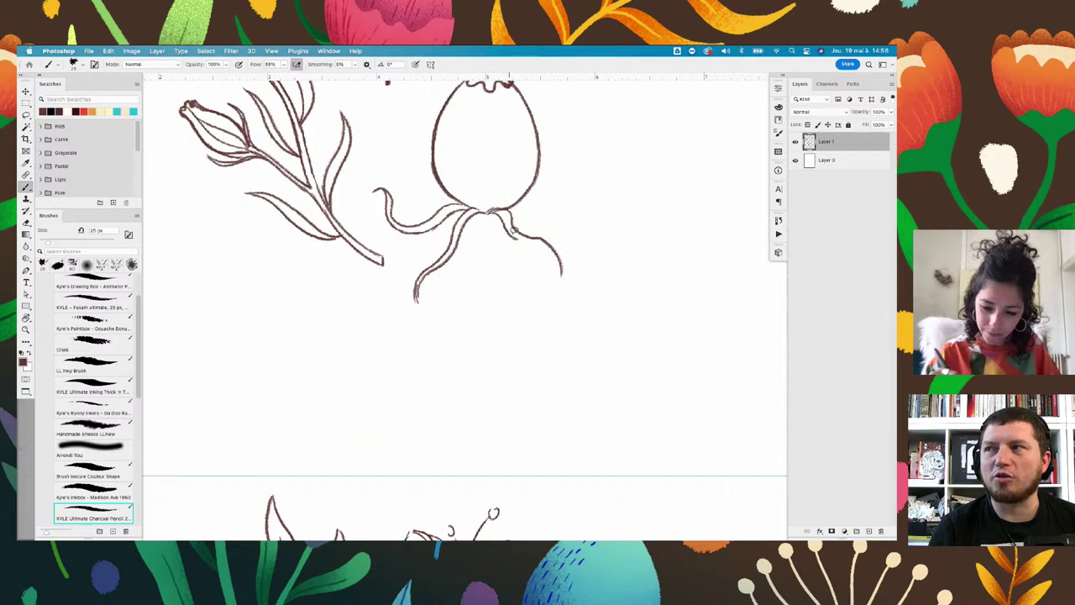
pyautogui.hotkey('ctrl', 'z')
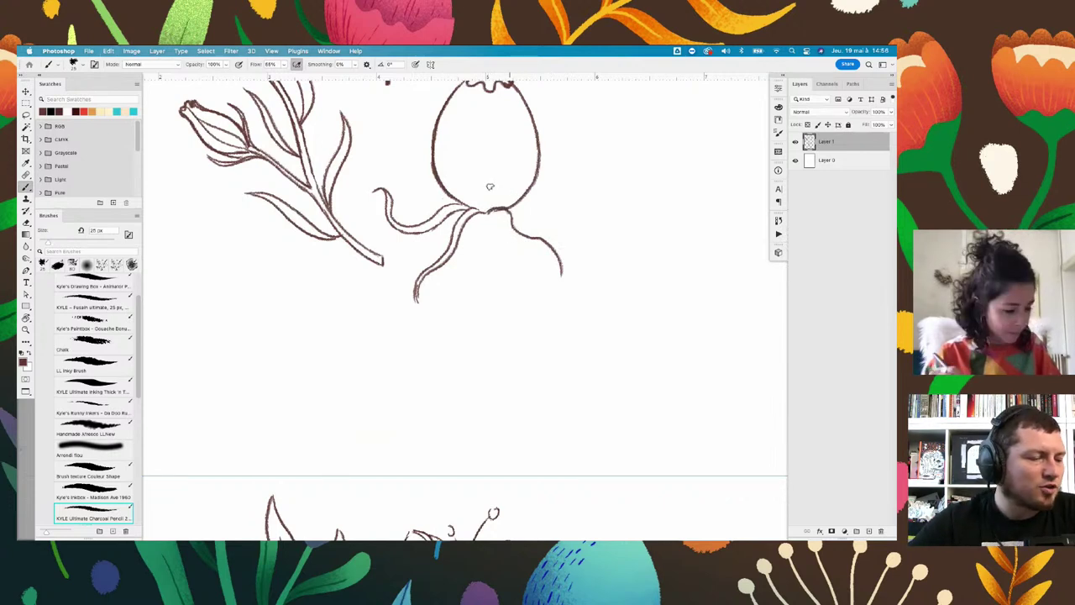
pyautogui.press('e')
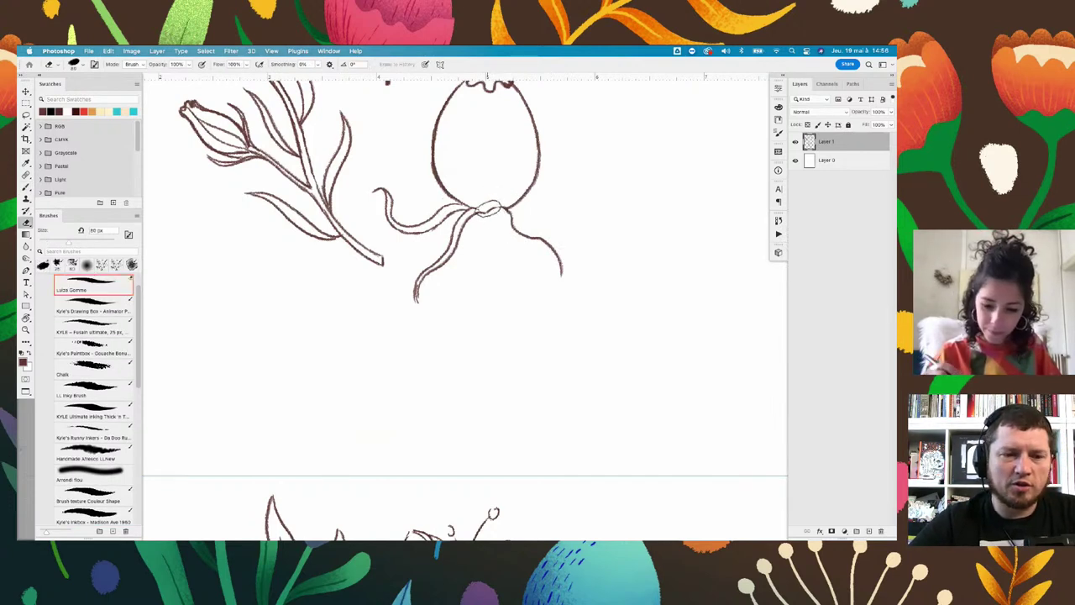
pyautogui.press('b')
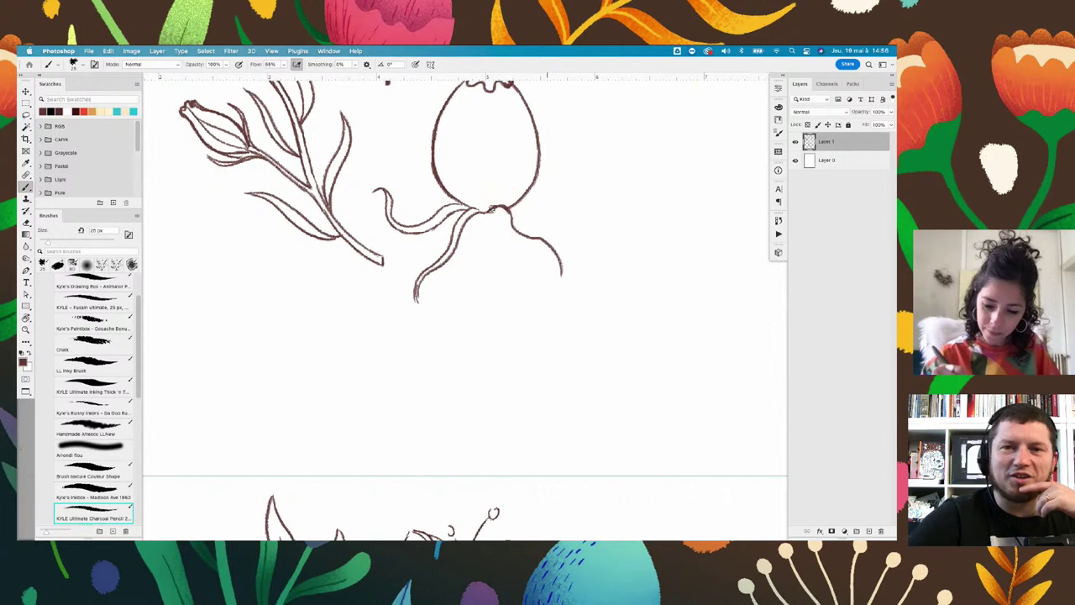
pyautogui.moveTo(494, 213); pyautogui.dragTo(566, 292)
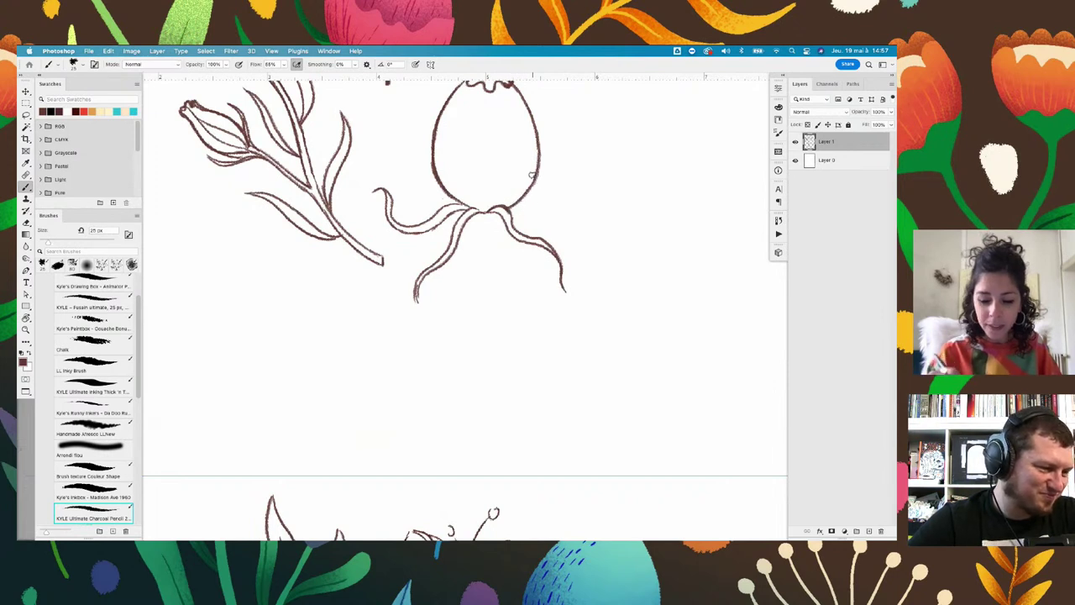
pyautogui.moveTo(521, 212); pyautogui.dragTo(581, 249)
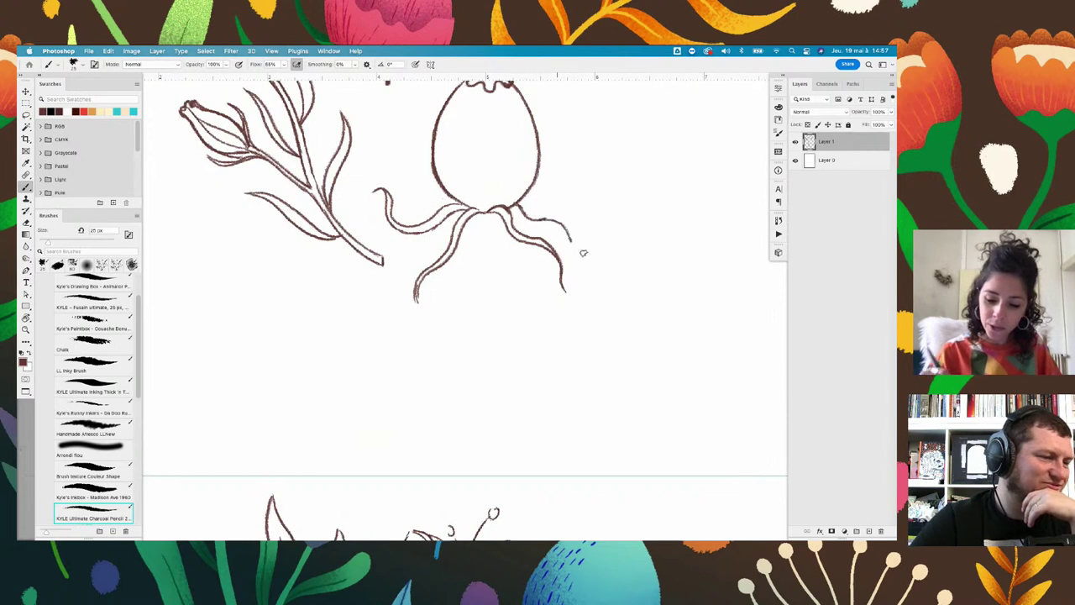
# Add another curling sepal on the right side of the rosehip base
pyautogui.moveTo(516, 214); pyautogui.dragTo(537, 225)
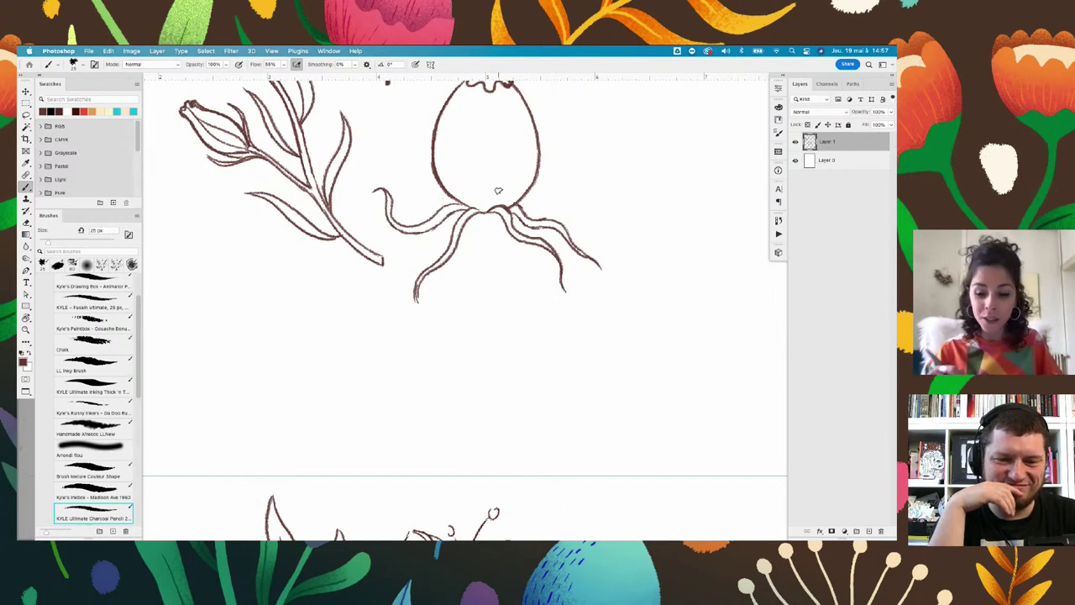
pyautogui.scroll(-2, 519, 295)
pyautogui.scroll(-1, 508, 277)
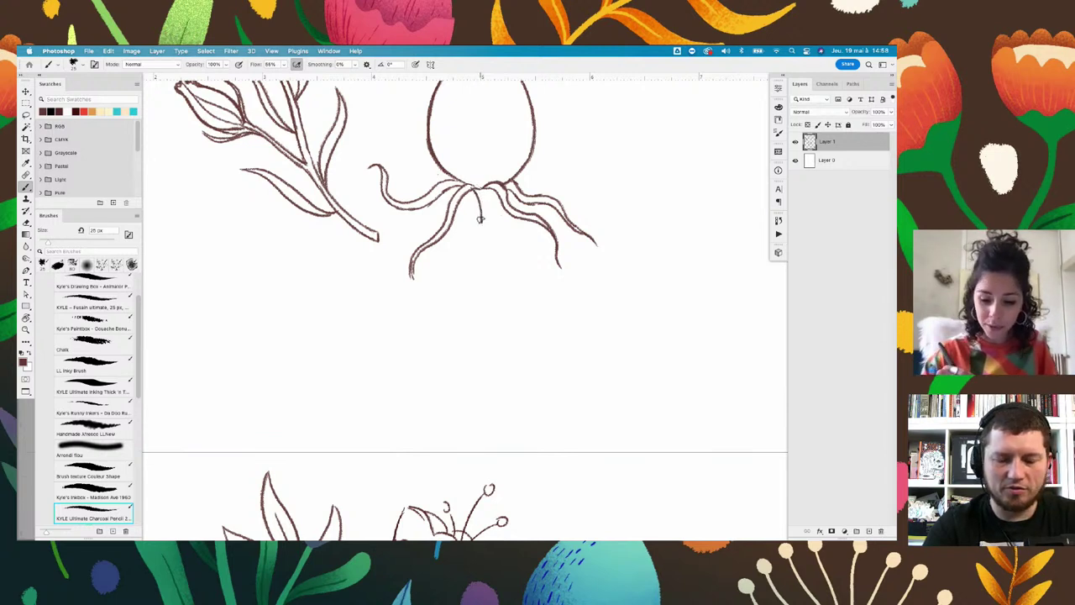
# Draw the rosehip's stem downward, redrawing it after an undo
pyautogui.moveTo(480, 220)
pyautogui.mouseDown()
pyautogui.moveTo(496, 360)
pyautogui.moveTo(511, 380)
pyautogui.mouseUp()
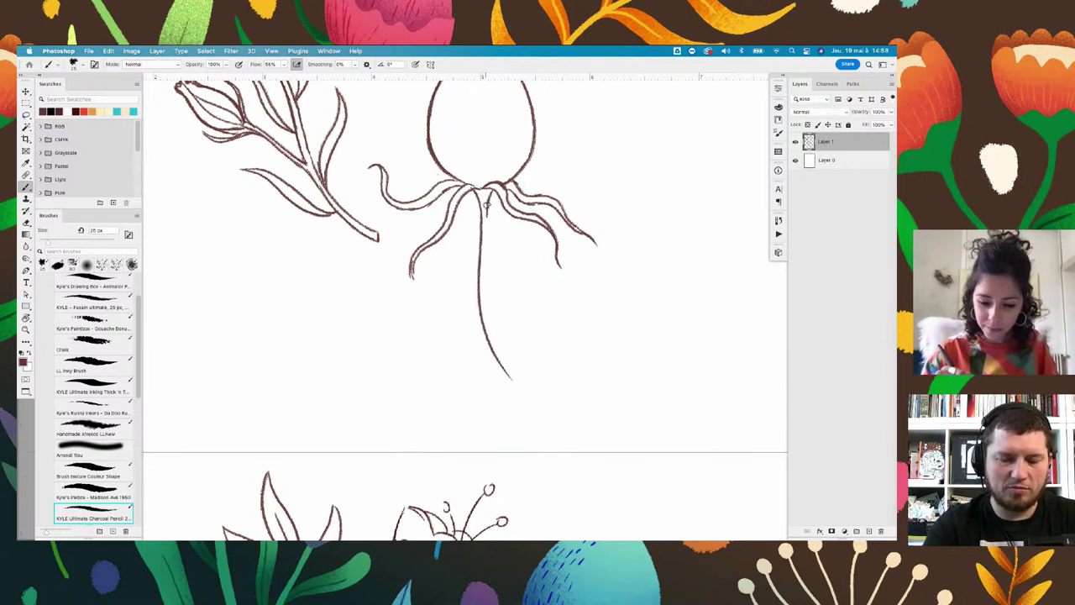
pyautogui.moveTo(485, 203)
pyautogui.mouseDown()
pyautogui.moveTo(485, 257)
pyautogui.moveTo(514, 376)
pyautogui.mouseUp()
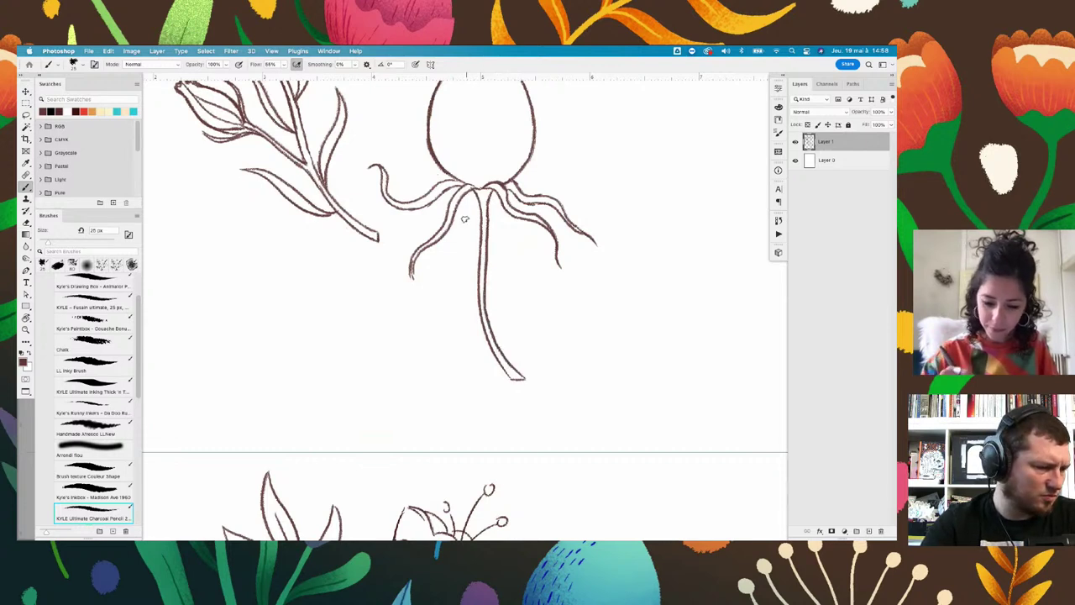
pyautogui.hotkey('ctrl', 'z')
pyautogui.hotkey('ctrl', 'z')
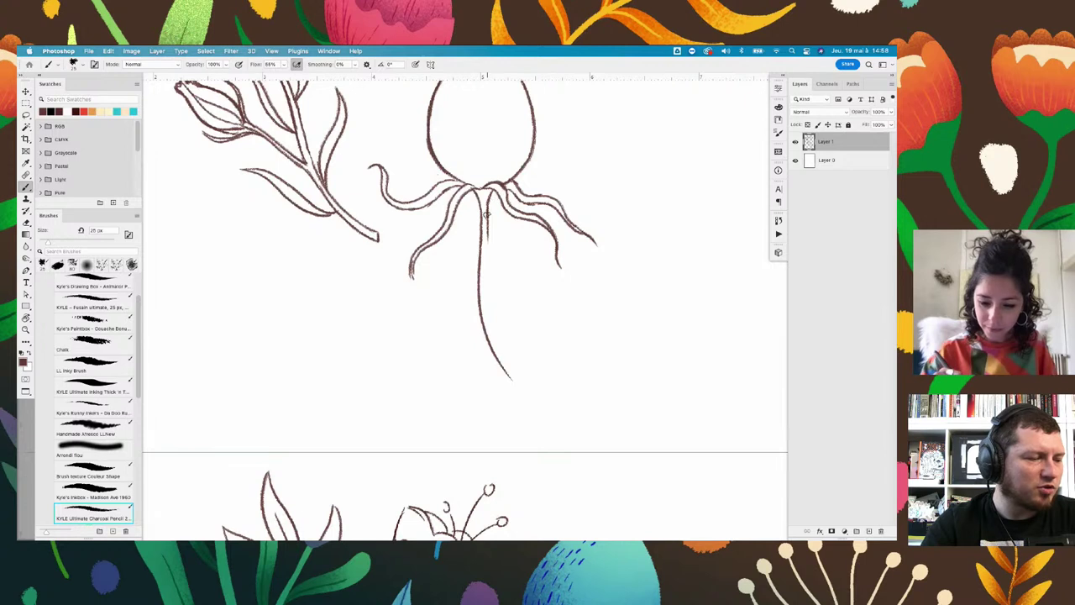
pyautogui.moveTo(486, 299); pyautogui.dragTo(521, 382)
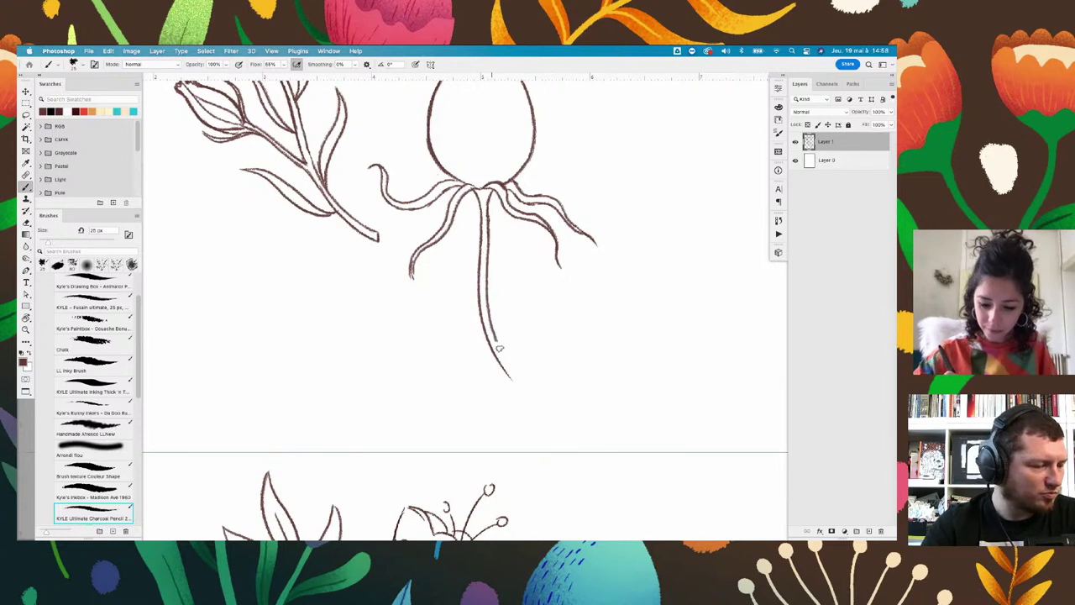
pyautogui.scroll(-3, 579, 351)
pyautogui.moveTo(483, 307); pyautogui.dragTo(506, 343)
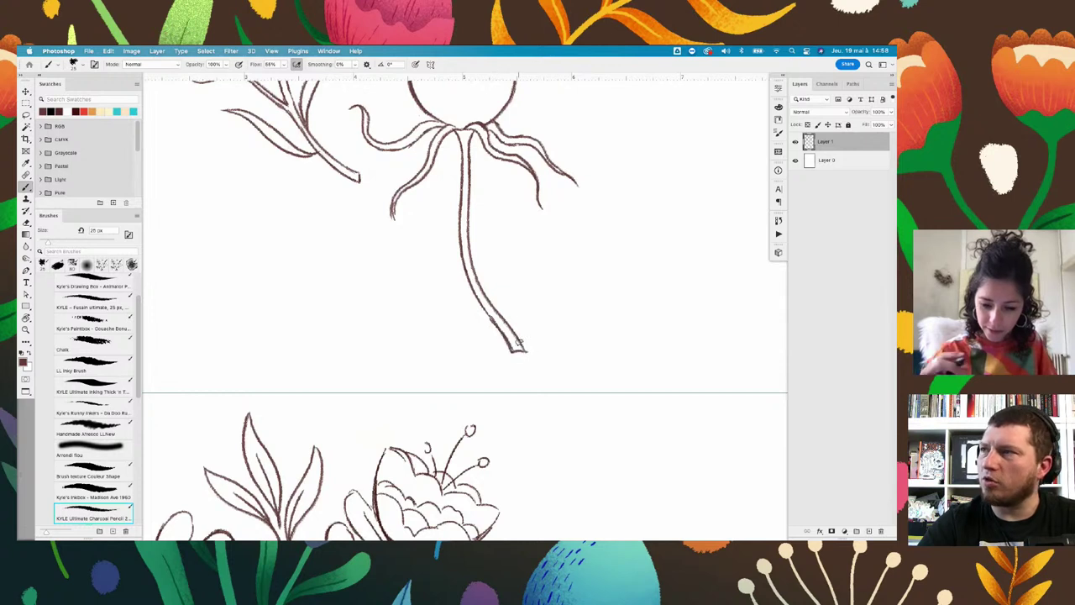
pyautogui.scroll(1, 493, 216)
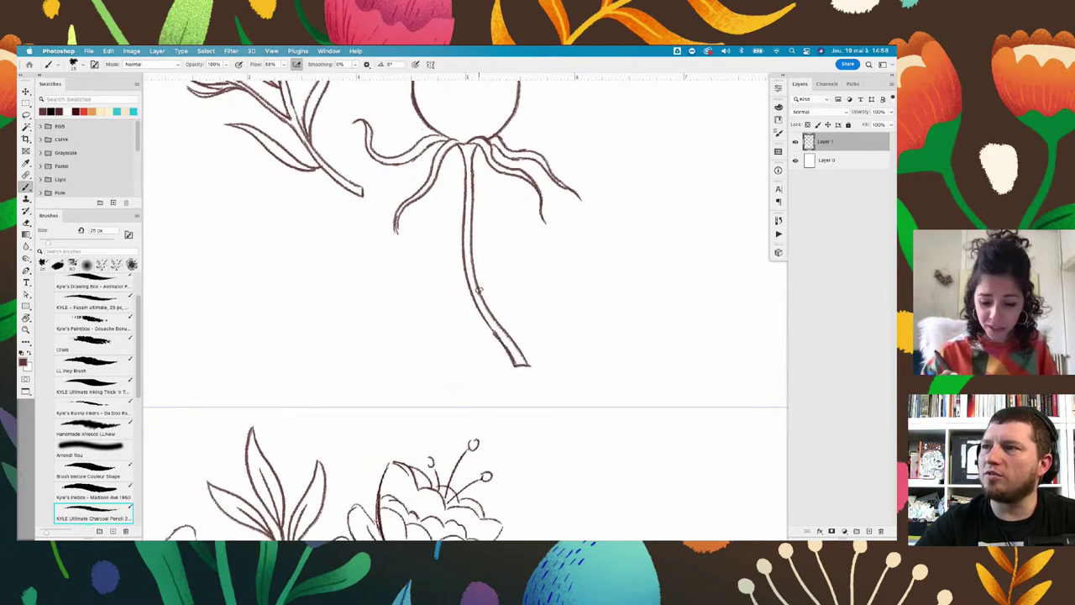
# Outline leaves on both sides of the stem, tilting the canvas about 16 degrees
pyautogui.moveTo(476, 270)
pyautogui.mouseDown()
pyautogui.moveTo(511, 178)
pyautogui.moveTo(504, 250)
pyautogui.moveTo(480, 291)
pyautogui.moveTo(511, 210)
pyautogui.mouseUp()
pyautogui.moveTo(438, 187)
pyautogui.mouseDown()
pyautogui.moveTo(444, 244)
pyautogui.moveTo(465, 280)
pyautogui.moveTo(458, 265)
pyautogui.mouseUp()
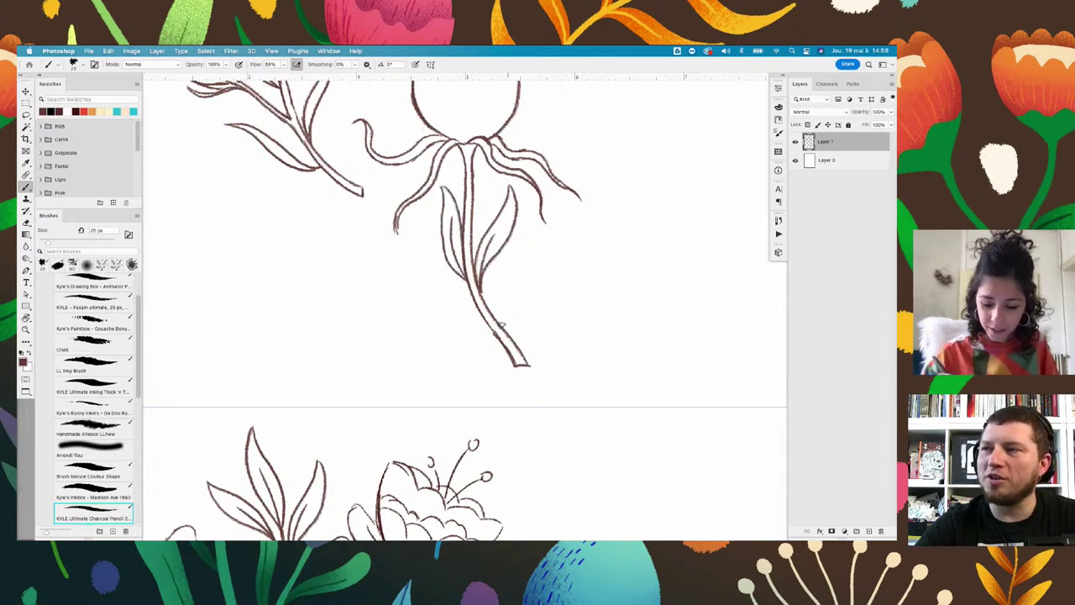
pyautogui.moveTo(508, 326)
pyautogui.mouseDown()
pyautogui.moveTo(533, 232)
pyautogui.moveTo(509, 338)
pyautogui.mouseUp()
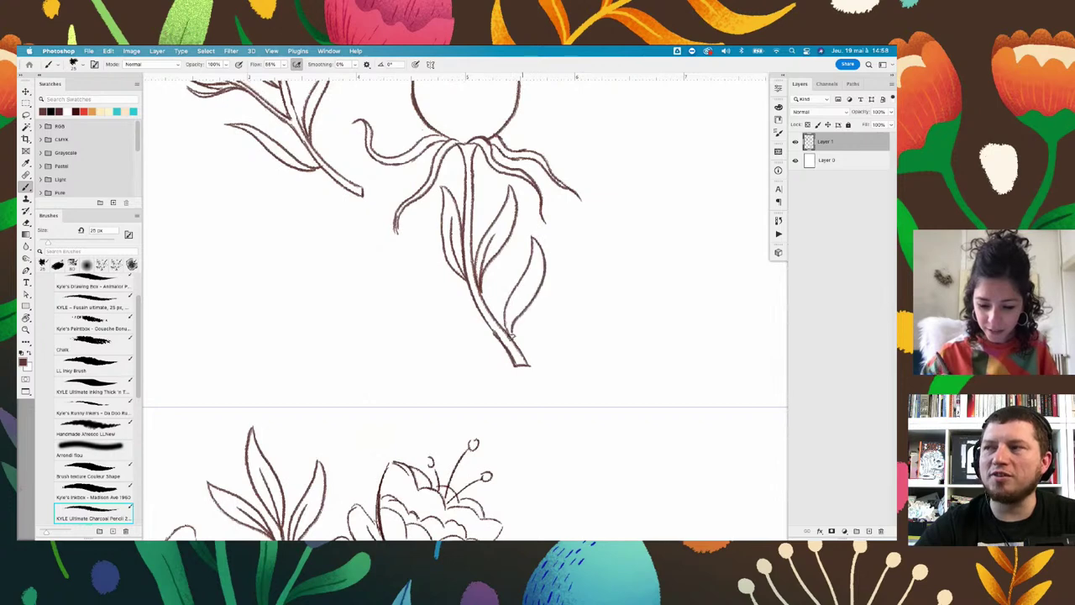
pyautogui.moveTo(521, 291); pyautogui.dragTo(509, 333)
pyautogui.press('r')
pyautogui.moveTo(420, 272); pyautogui.dragTo(446, 252)
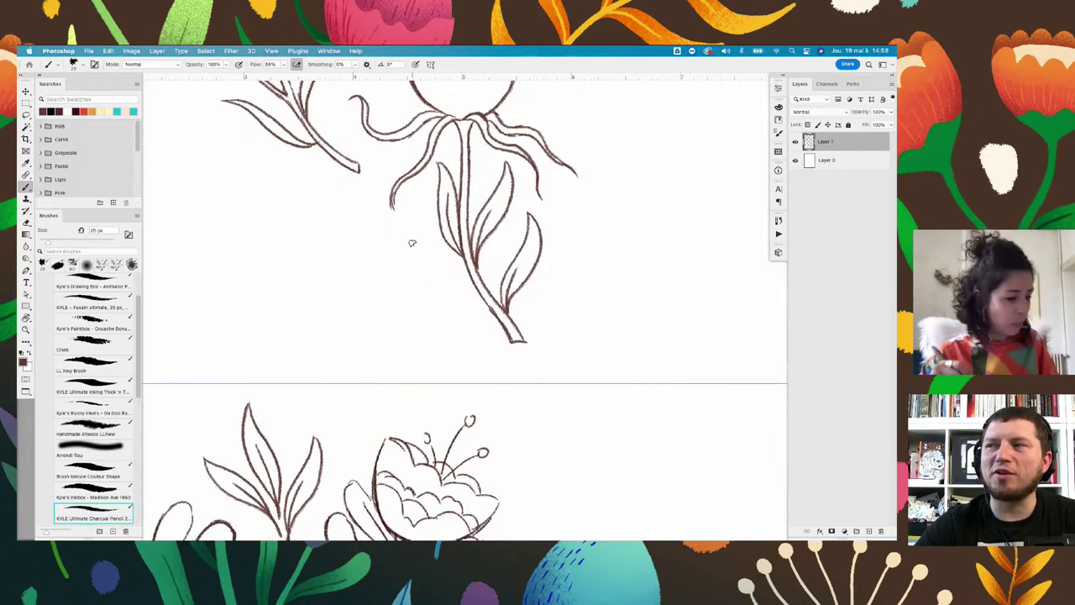
pyautogui.moveTo(458, 306)
pyautogui.mouseDown()
pyautogui.moveTo(441, 243)
pyautogui.moveTo(477, 323)
pyautogui.mouseUp()
pyautogui.press('b')
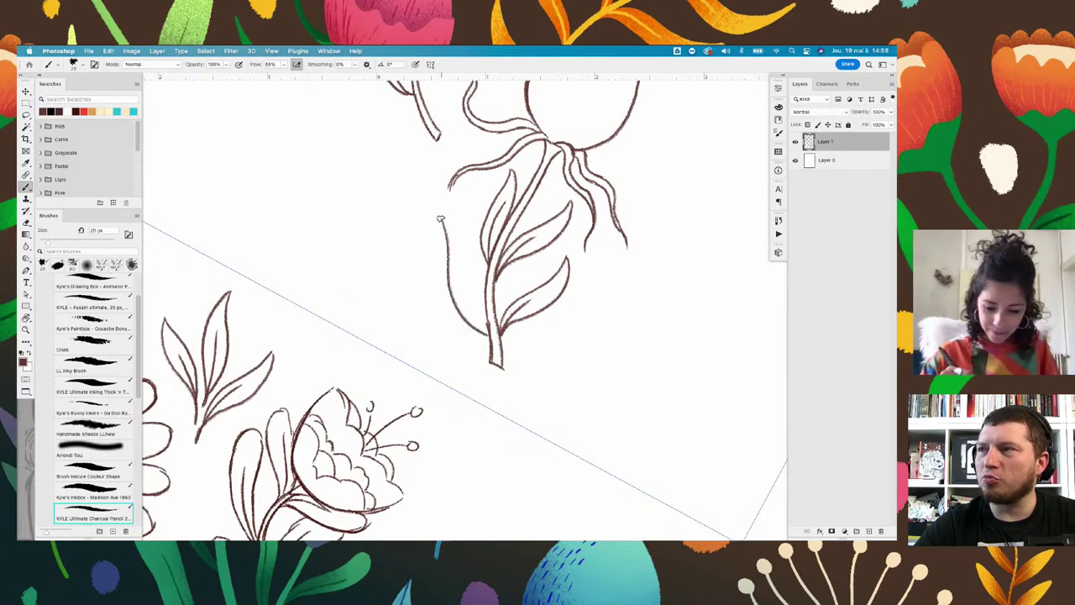
# Draw a new leaf on the stem's left and rotate the canvas back
pyautogui.moveTo(440, 220); pyautogui.dragTo(472, 284)
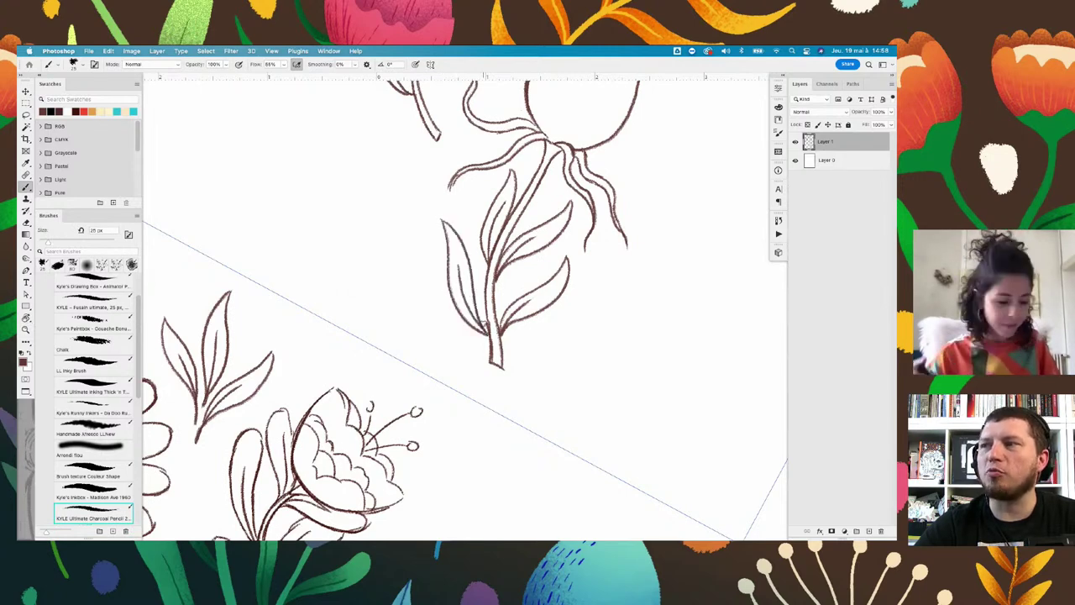
pyautogui.press('r')
pyautogui.moveTo(708, 220)
pyautogui.mouseDown()
pyautogui.moveTo(635, 92)
pyautogui.moveTo(614, 100)
pyautogui.mouseUp()
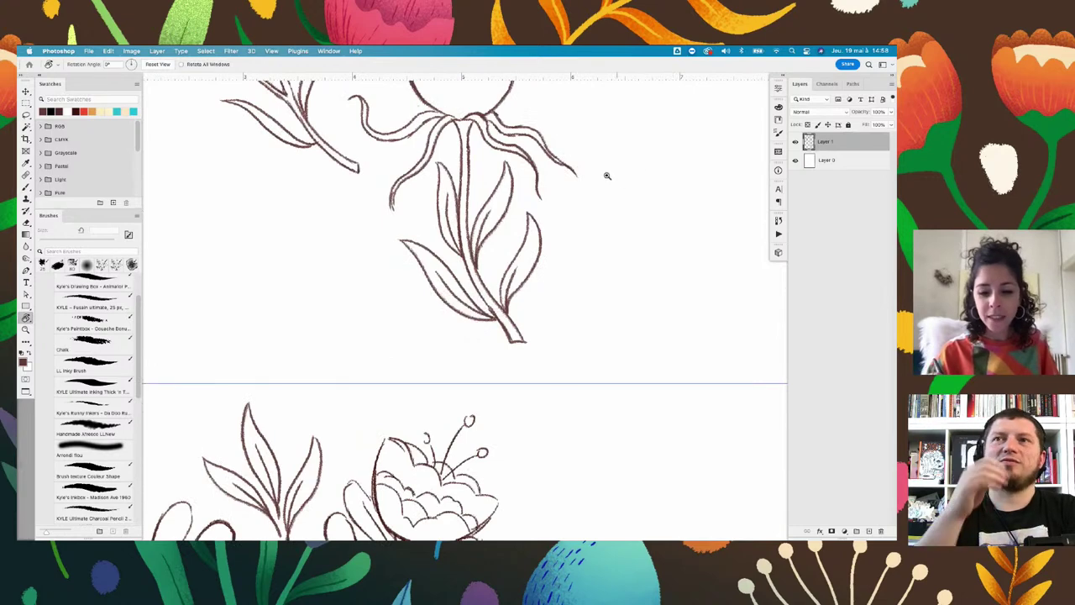
pyautogui.scroll(-3, 605, 173)
pyautogui.scroll(2, 576, 193)
pyautogui.scroll(3, 576, 195)
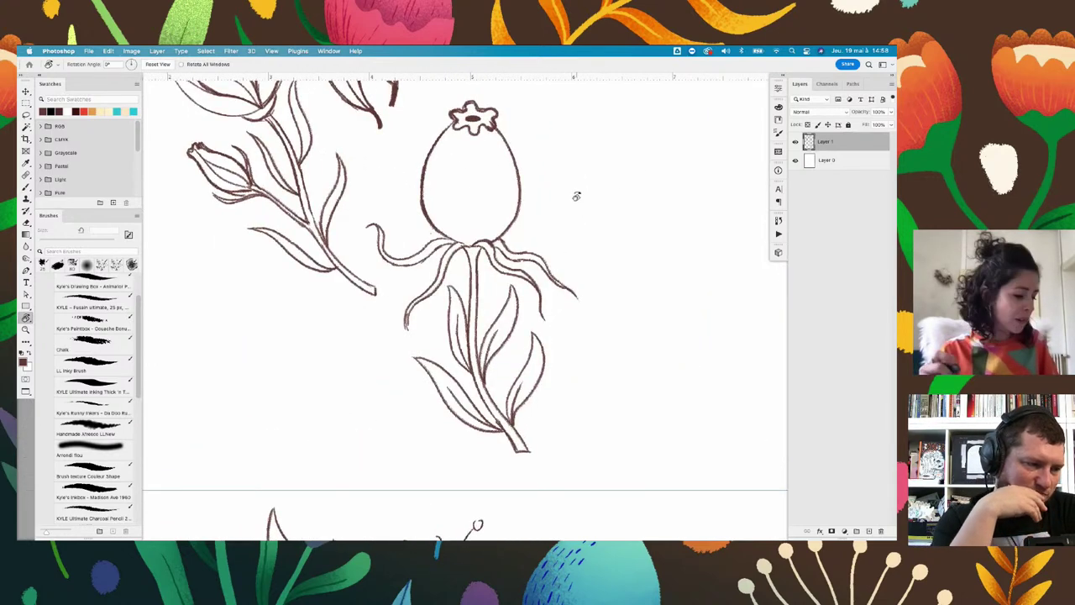
pyautogui.press('b')
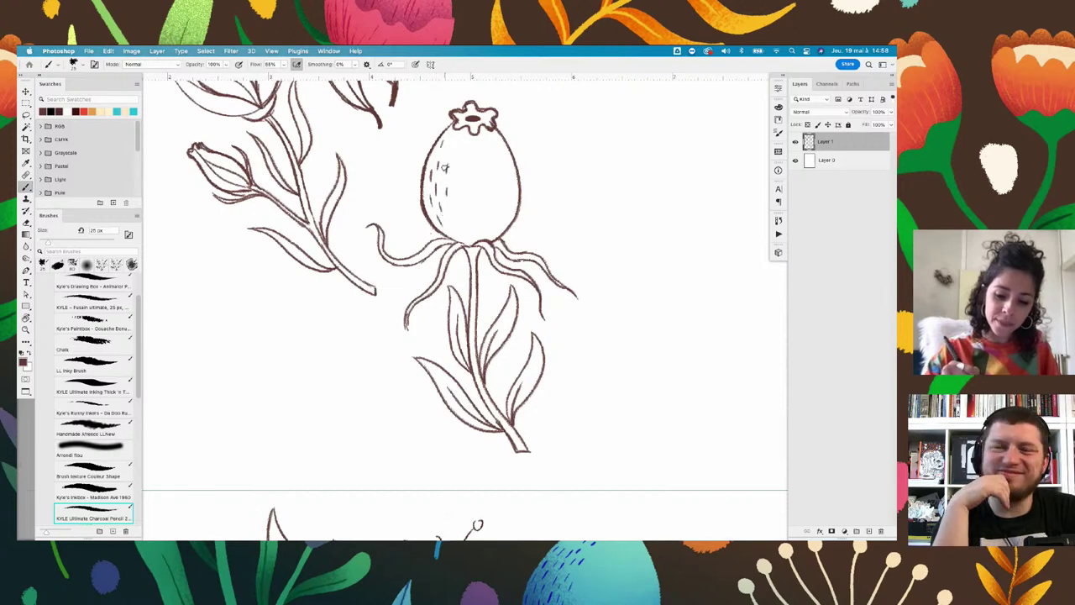
# Shade the rosehip body with short vertical hatch marks
pyautogui.moveTo(442, 165); pyautogui.dragTo(443, 211)
pyautogui.moveTo(454, 166); pyautogui.dragTo(457, 217)
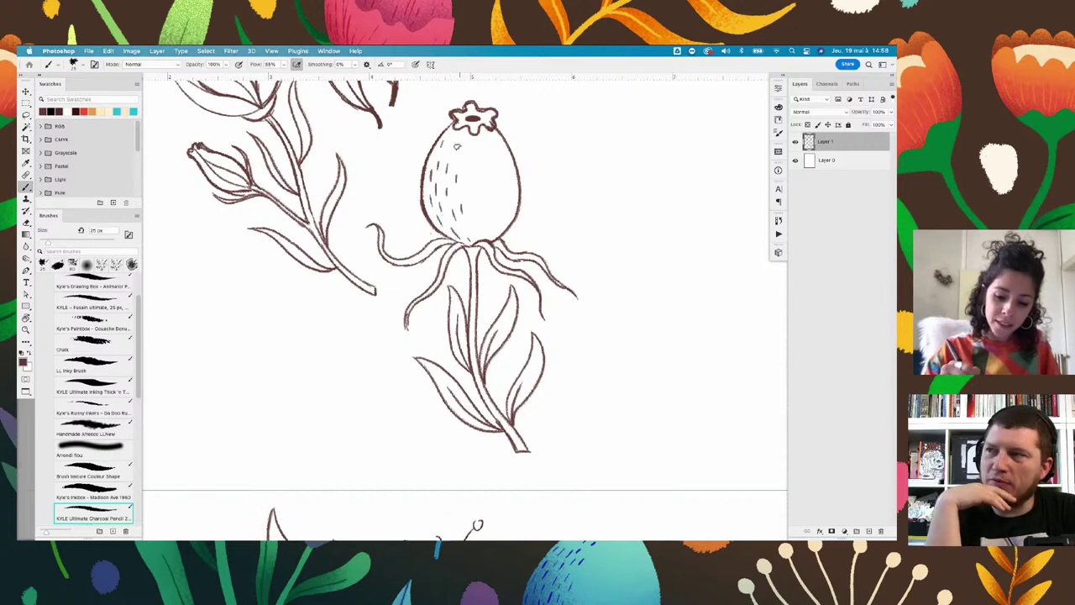
pyautogui.moveTo(559, 199); pyautogui.dragTo(555, 218)
pyautogui.scroll(-2, 554, 219)
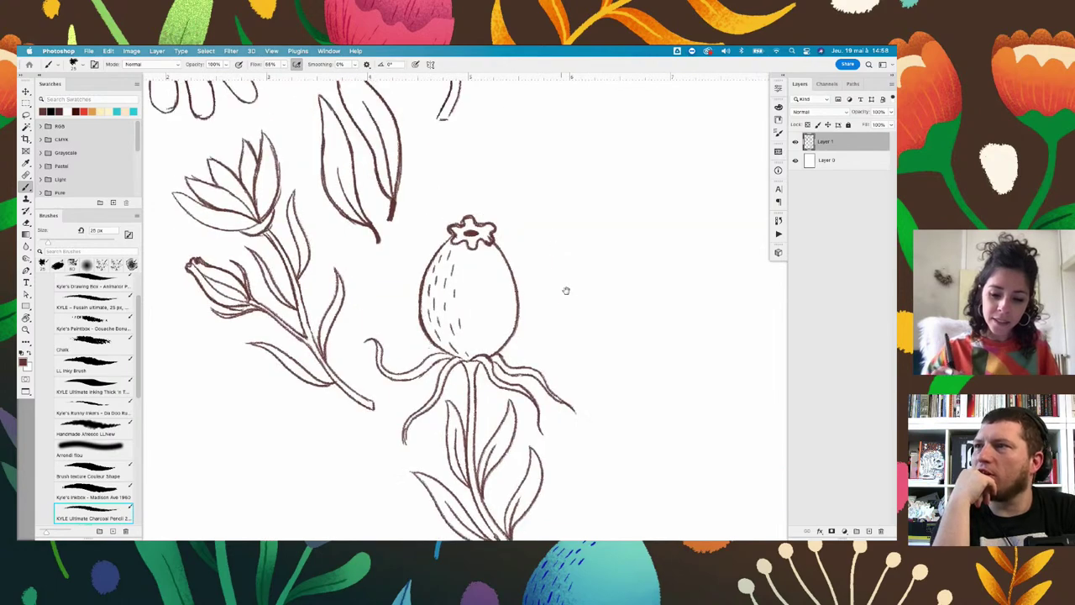
pyautogui.scroll(-1, 559, 218)
pyautogui.scroll(-2, 556, 180)
pyautogui.scroll(-1, 556, 180)
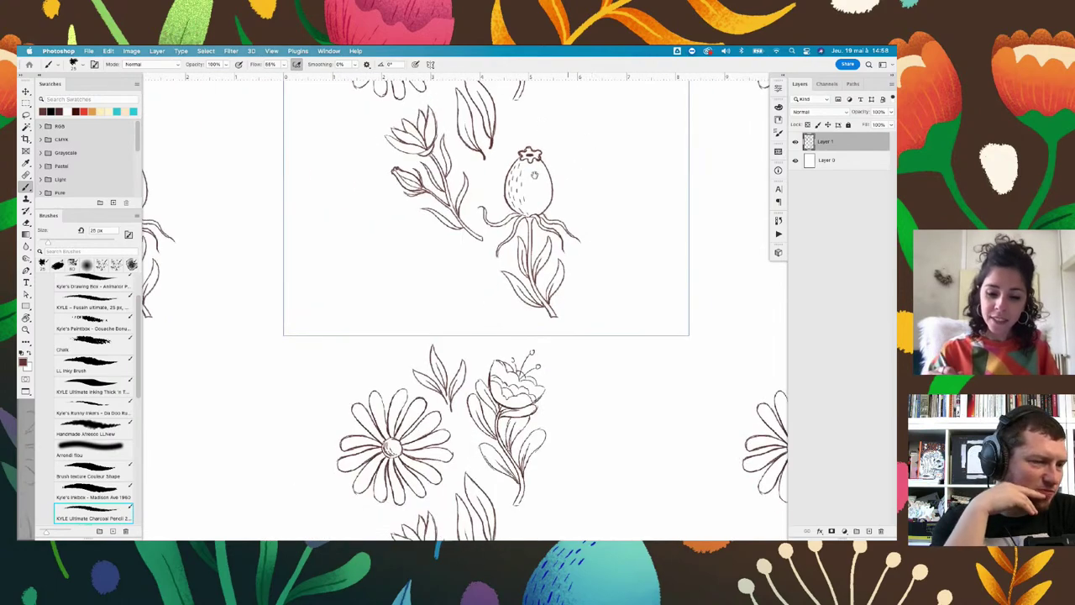
pyautogui.scroll(3, 488, 241)
pyautogui.scroll(1, 522, 223)
pyautogui.scroll(2, 522, 223)
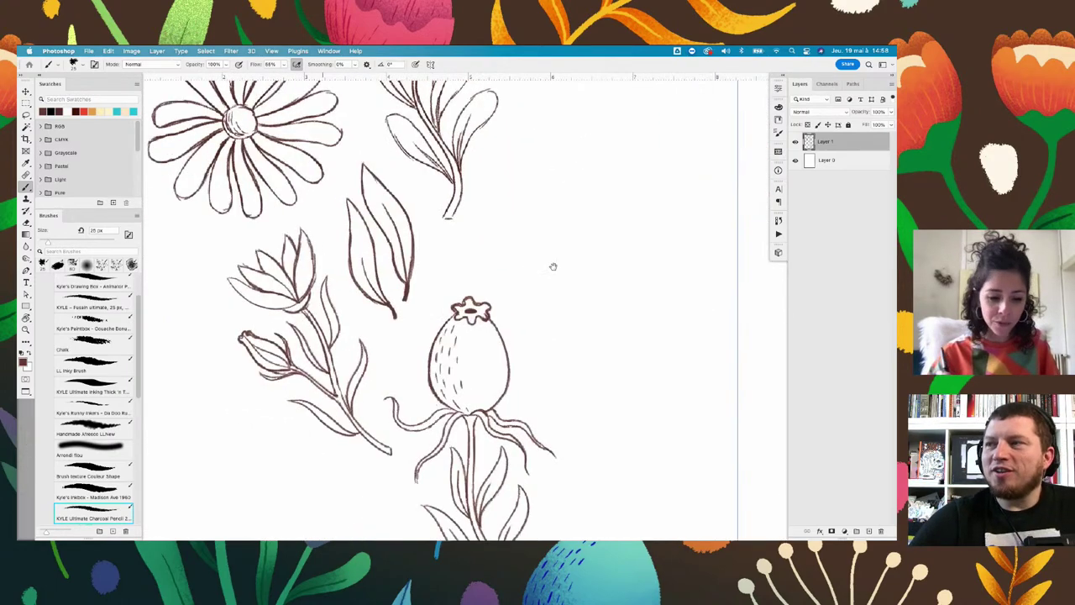
pyautogui.scroll(1, 552, 267)
pyautogui.scroll(1, 574, 228)
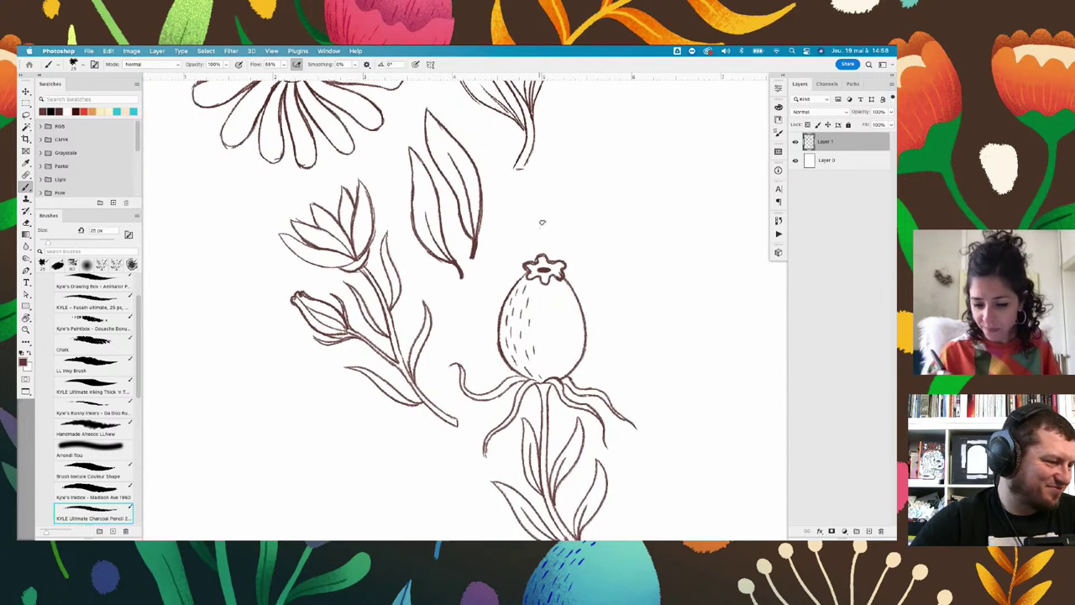
# Sketch a small oak leaf above right of the rosehip, then zoom out to check the tile
pyautogui.moveTo(550, 206); pyautogui.dragTo(545, 165)
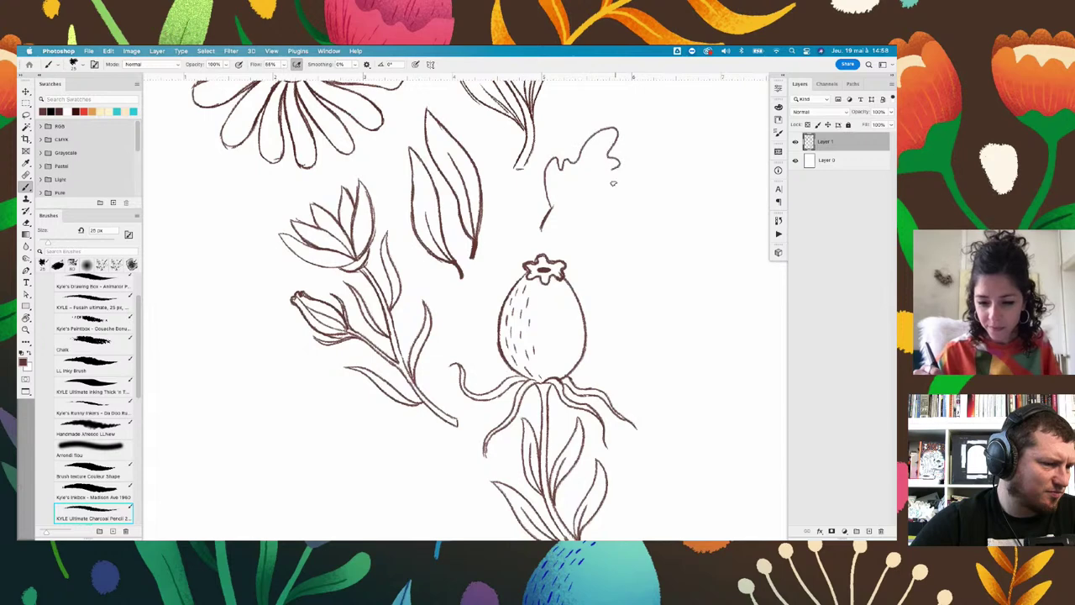
pyautogui.moveTo(606, 200); pyautogui.dragTo(571, 207)
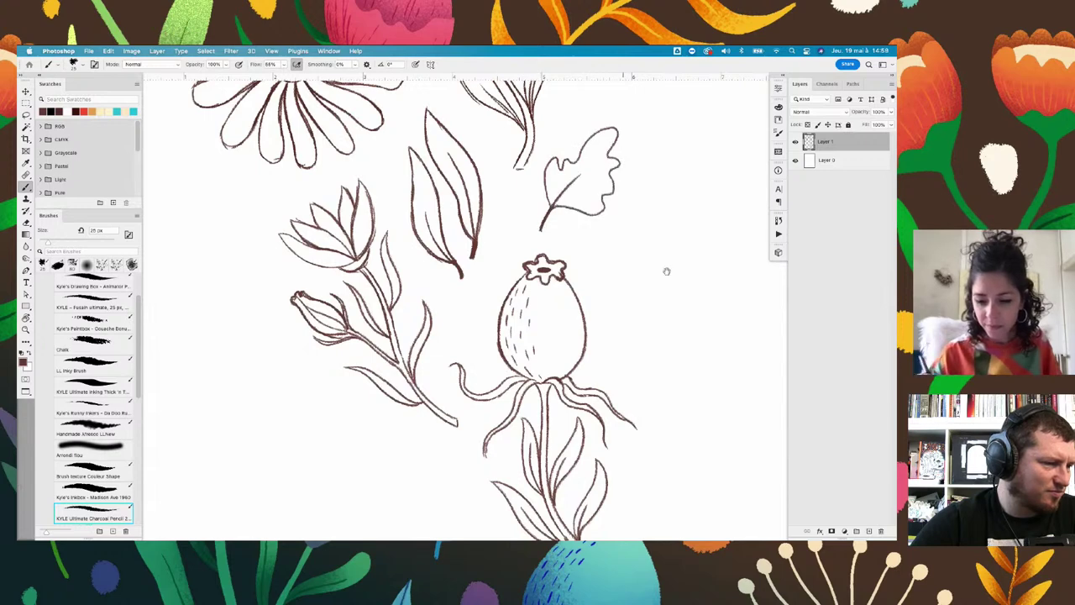
pyautogui.scroll(1, 656, 336)
pyautogui.scroll(2, 644, 394)
pyautogui.scroll(3, 639, 378)
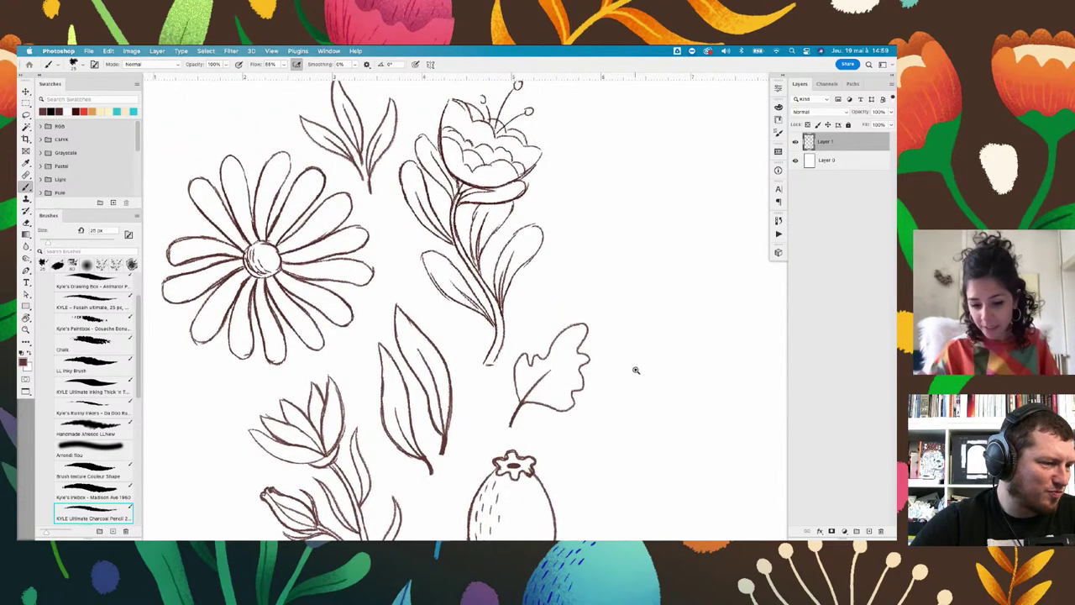
pyautogui.scroll(-3, 660, 311)
pyautogui.scroll(-5, 546, 327)
pyautogui.hscroll(5, 586, 362)
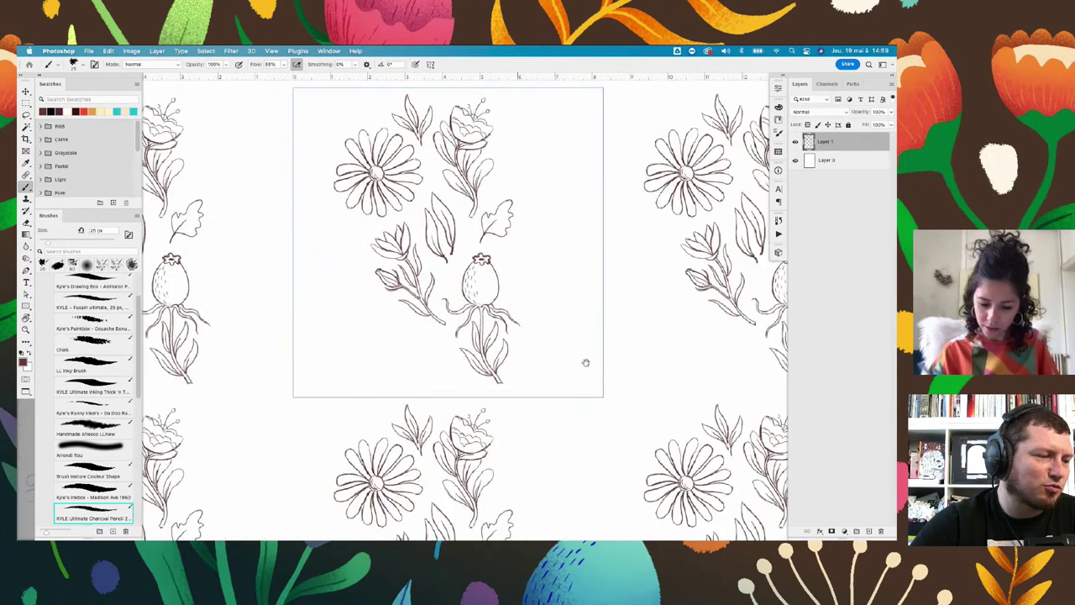
pyautogui.scroll(1, 586, 362)
pyautogui.scroll(1, 586, 373)
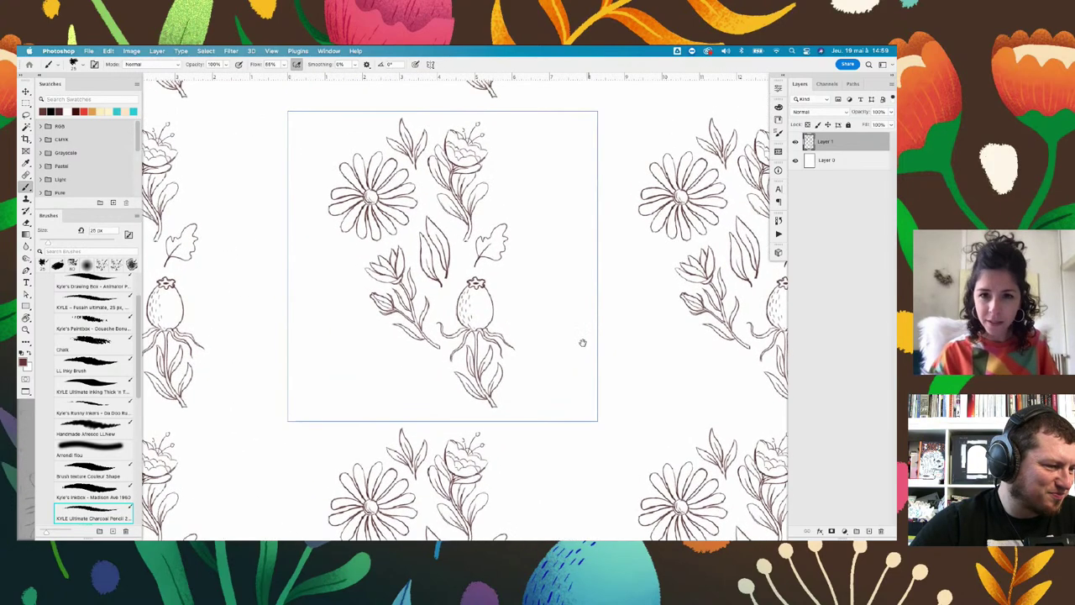
pyautogui.scroll(-1, 542, 302)
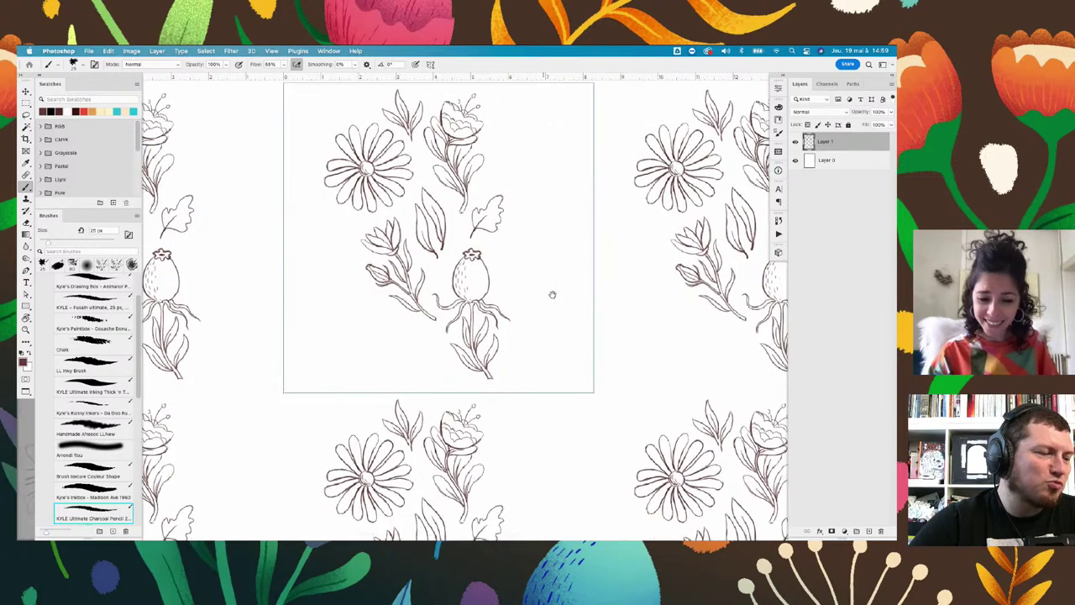
pyautogui.scroll(2, 530, 327)
pyautogui.scroll(1, 537, 325)
pyautogui.scroll(1, 543, 319)
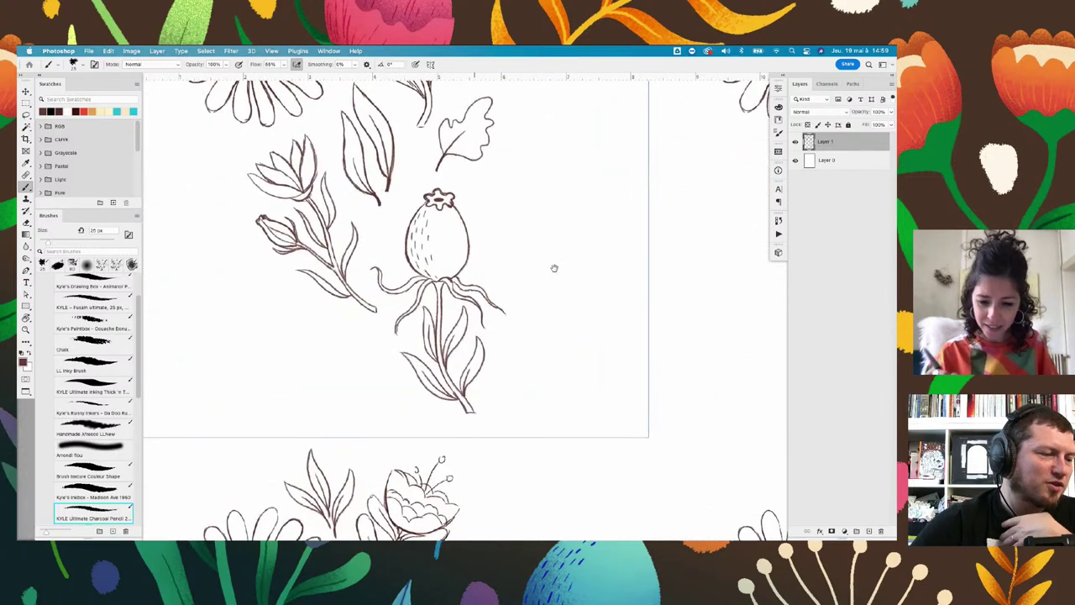
pyautogui.scroll(1, 555, 266)
pyautogui.scroll(1, 516, 252)
pyautogui.scroll(1, 534, 248)
pyautogui.scroll(2, 535, 240)
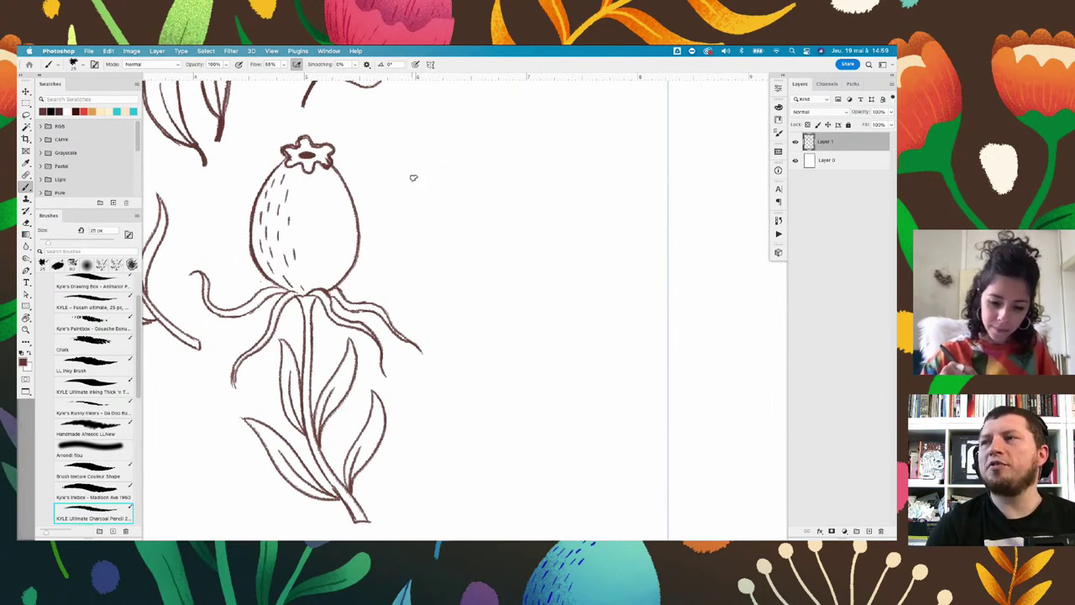
# Draw the round nut outline with a jagged, broken shell edge across it
pyautogui.moveTo(412, 179)
pyautogui.mouseDown()
pyautogui.moveTo(432, 237)
pyautogui.moveTo(484, 246)
pyautogui.mouseUp()
pyautogui.moveTo(473, 133)
pyautogui.mouseDown()
pyautogui.moveTo(511, 153)
pyautogui.moveTo(505, 225)
pyautogui.mouseUp()
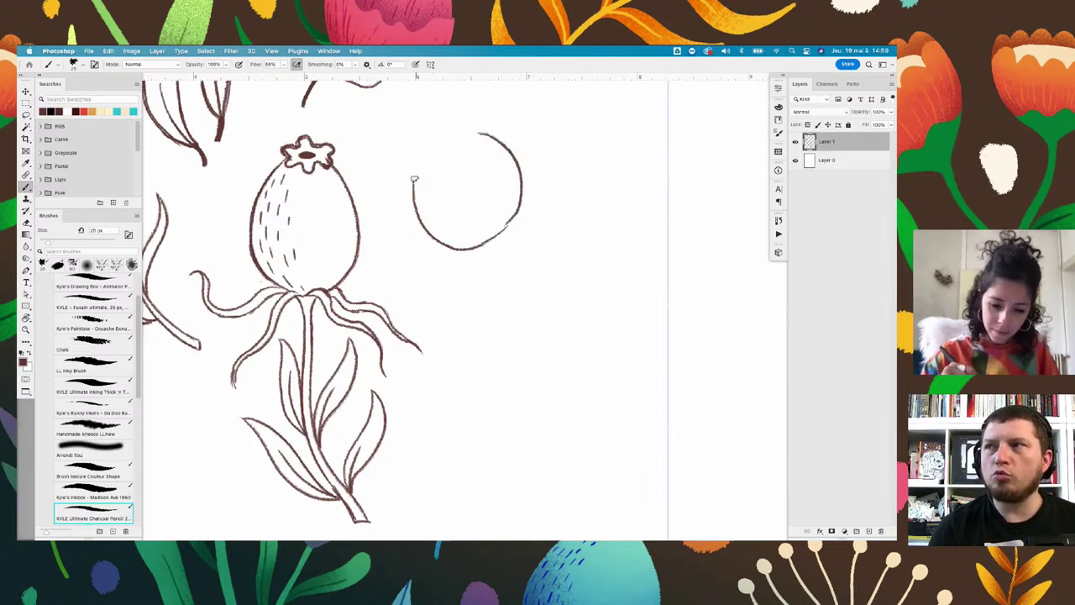
pyautogui.moveTo(422, 182)
pyautogui.mouseDown()
pyautogui.moveTo(450, 206)
pyautogui.moveTo(508, 212)
pyautogui.moveTo(483, 178)
pyautogui.moveTo(476, 133)
pyautogui.mouseUp()
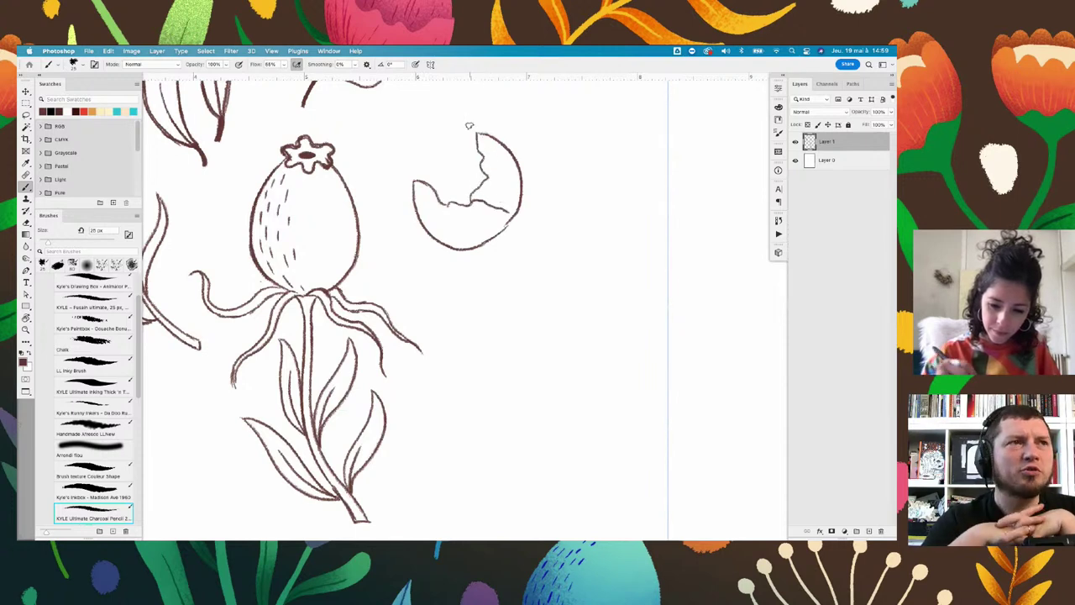
pyautogui.moveTo(431, 172)
pyautogui.mouseDown()
pyautogui.moveTo(483, 164)
pyautogui.moveTo(460, 137)
pyautogui.mouseUp()
pyautogui.moveTo(420, 180)
pyautogui.mouseDown()
pyautogui.moveTo(445, 152)
pyautogui.moveTo(440, 139)
pyautogui.mouseUp()
# Hatch the nut's lower edge, right side and cracked upper part
pyautogui.scroll(2, 524, 211)
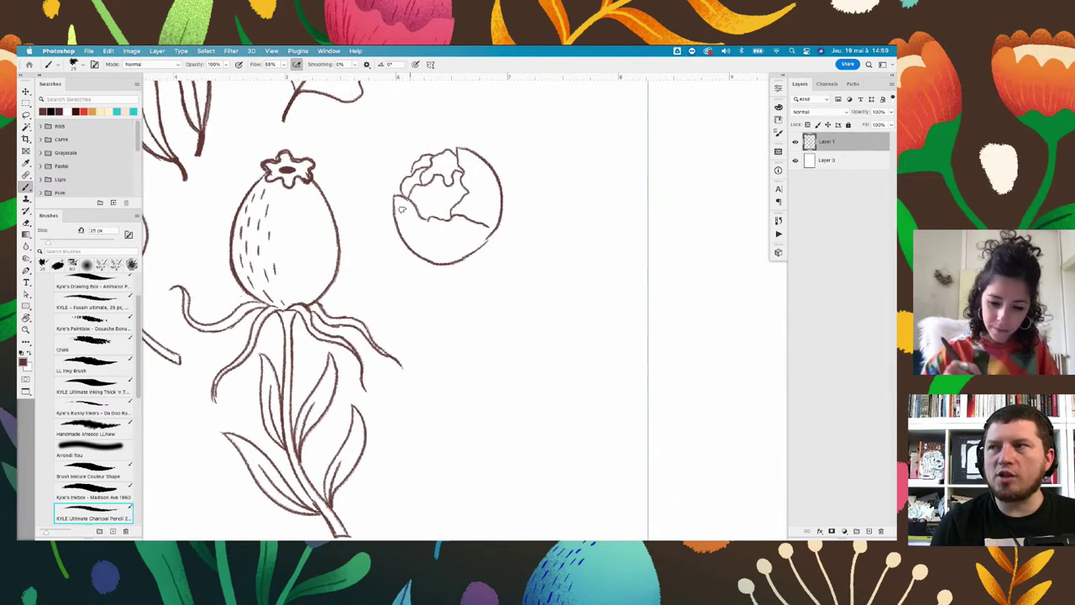
pyautogui.moveTo(397, 210)
pyautogui.mouseDown()
pyautogui.moveTo(434, 263)
pyautogui.moveTo(434, 253)
pyautogui.mouseUp()
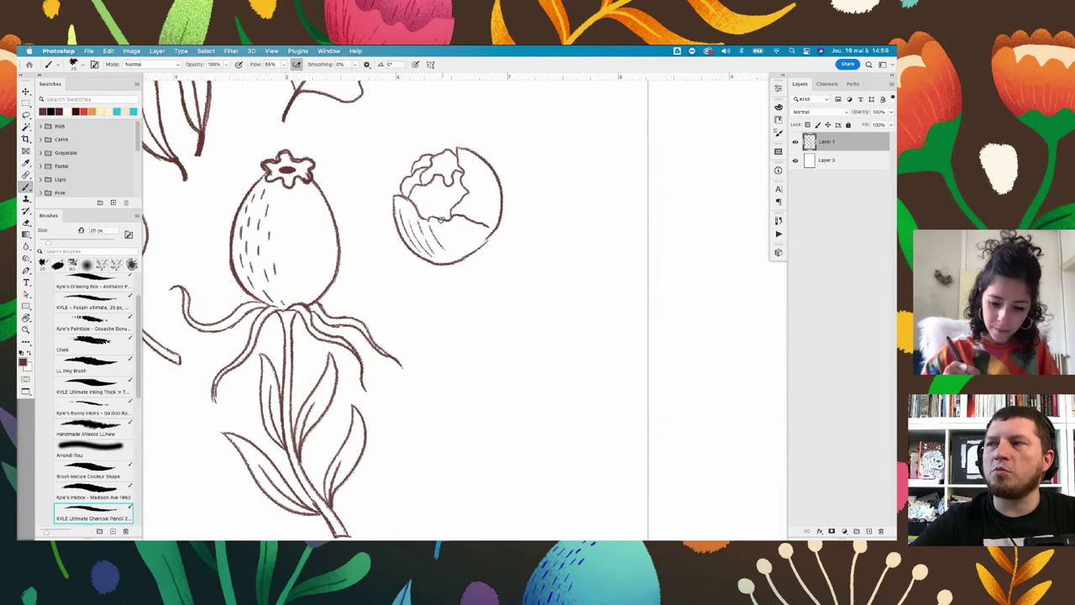
pyautogui.moveTo(481, 195)
pyautogui.mouseDown()
pyautogui.moveTo(491, 219)
pyautogui.moveTo(490, 199)
pyautogui.mouseUp()
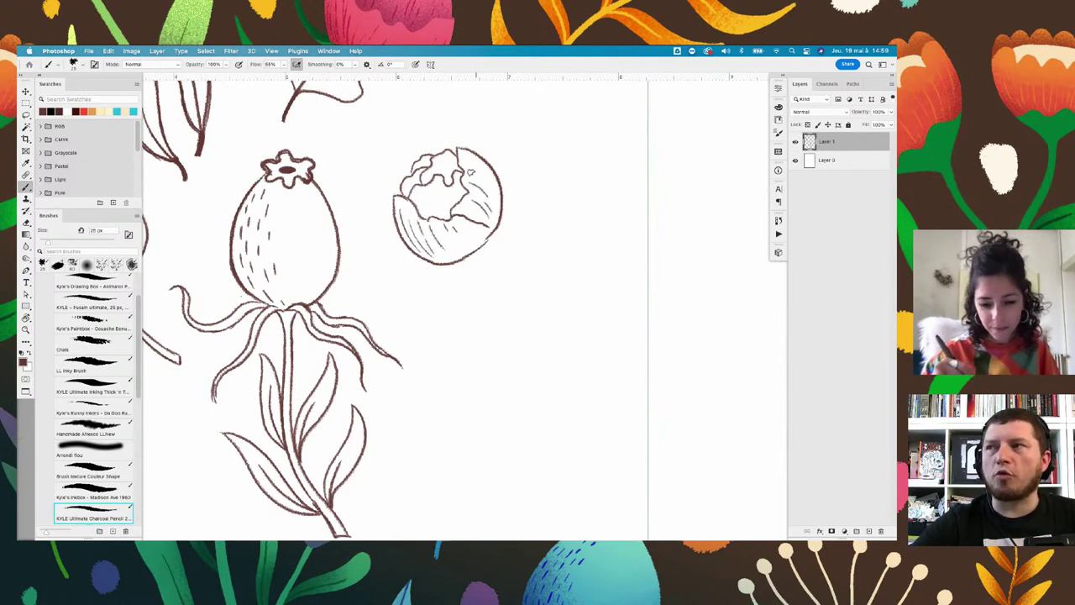
pyautogui.moveTo(475, 159); pyautogui.dragTo(498, 183)
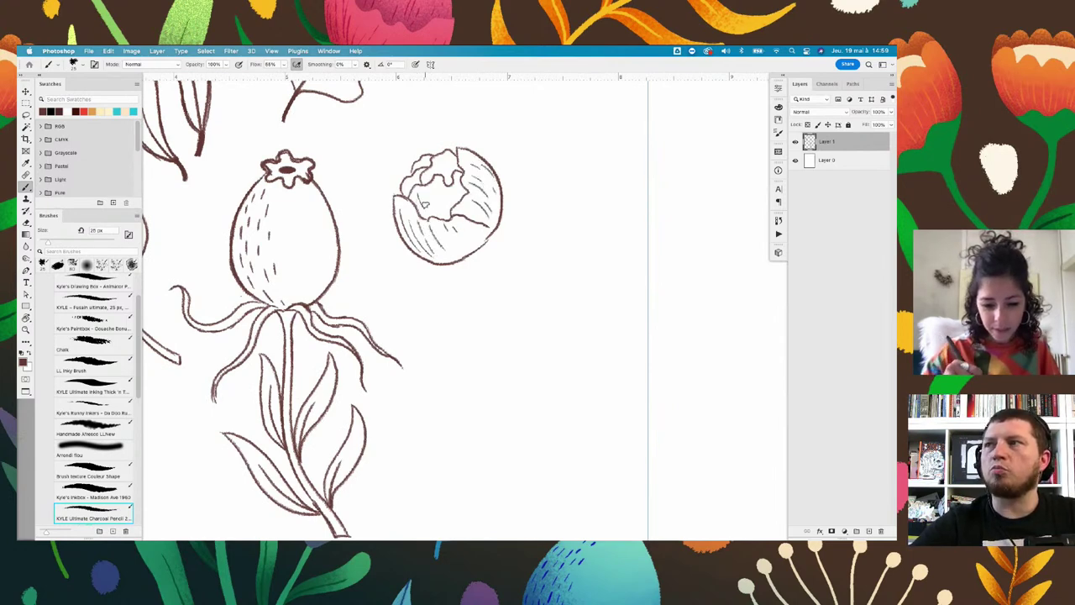
pyautogui.moveTo(430, 187); pyautogui.dragTo(450, 208)
pyautogui.moveTo(434, 156)
pyautogui.mouseDown()
pyautogui.moveTo(456, 179)
pyautogui.moveTo(411, 189)
pyautogui.mouseUp()
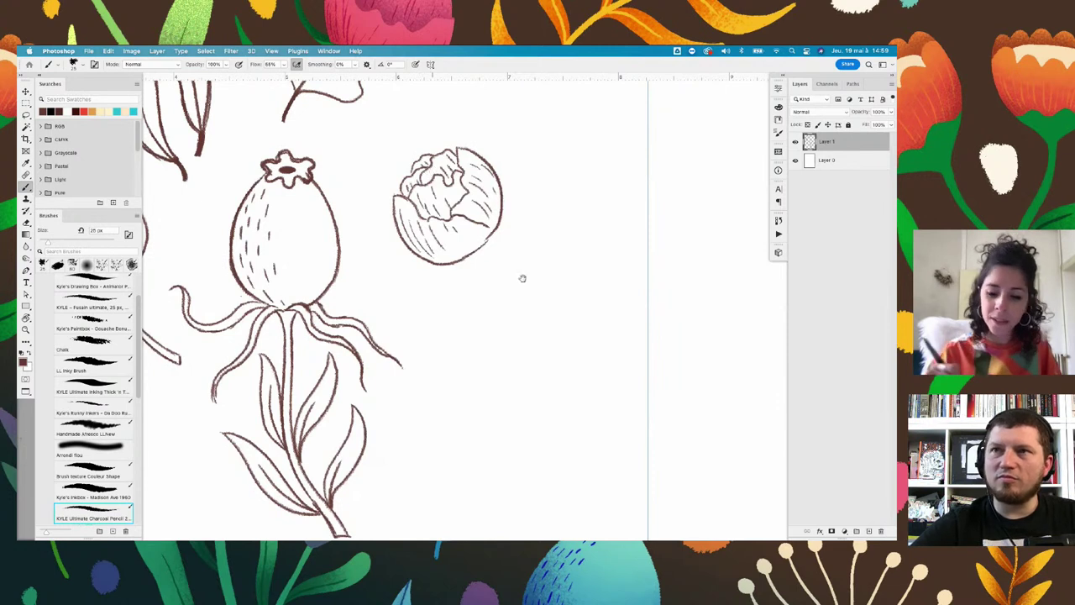
# Try stem strokes on the bud's right side, then undo them all
pyautogui.scroll(-2, 517, 271)
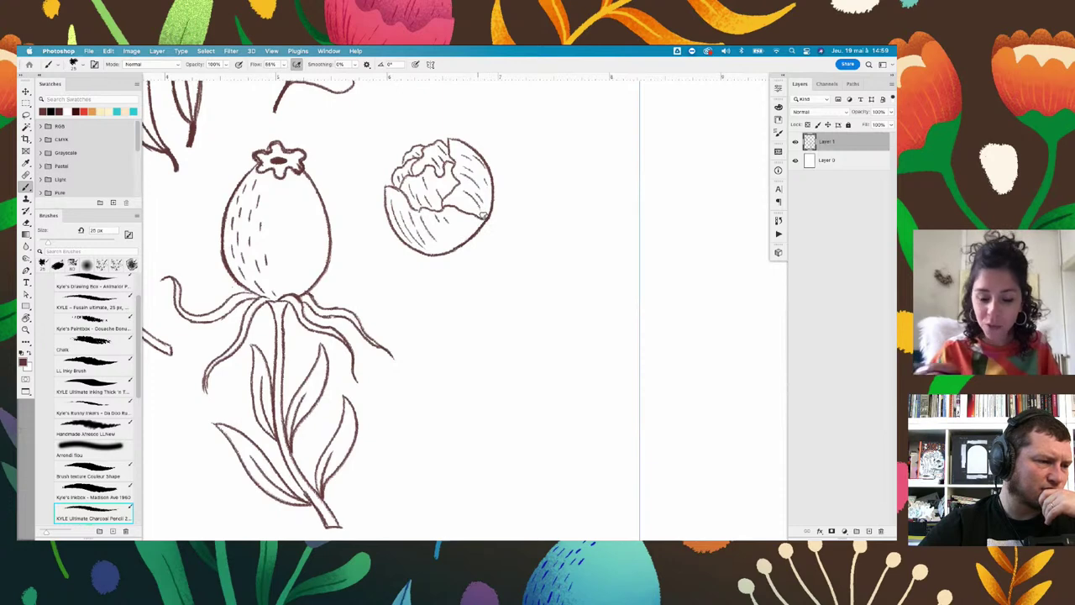
pyautogui.moveTo(530, 168); pyautogui.dragTo(510, 171)
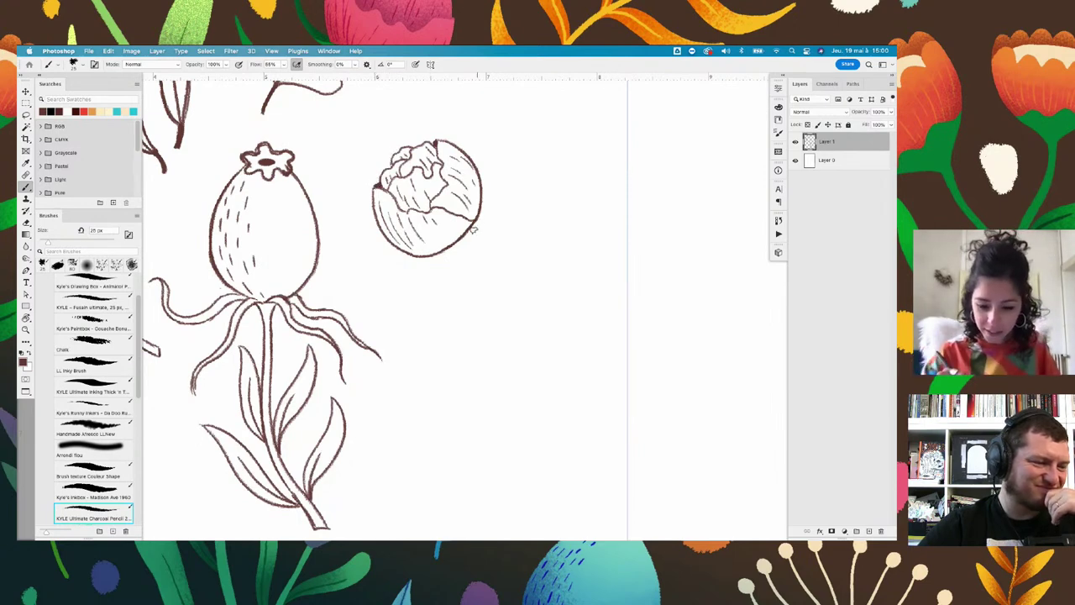
pyautogui.moveTo(484, 213); pyautogui.dragTo(508, 143)
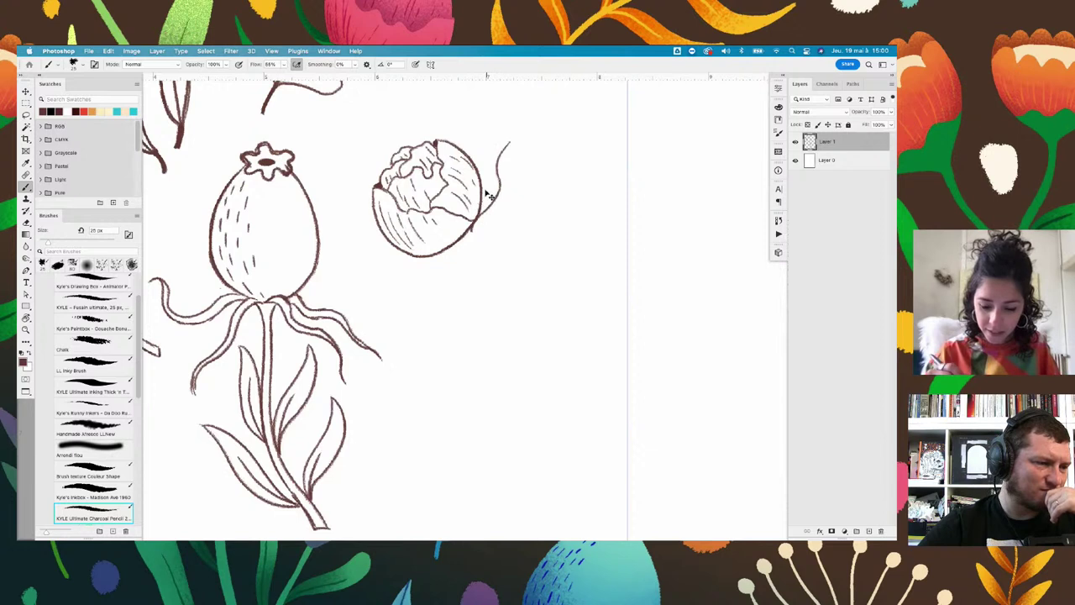
pyautogui.hotkey('ctrl', 'z')
pyautogui.moveTo(474, 222); pyautogui.dragTo(494, 149)
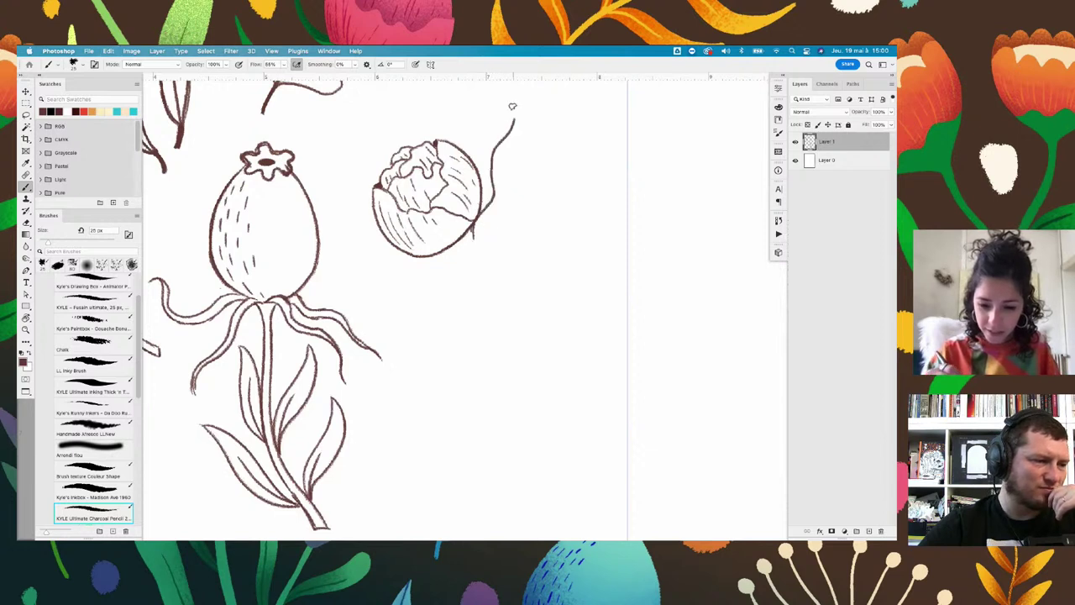
pyautogui.moveTo(513, 106); pyautogui.dragTo(516, 130)
pyautogui.hotkey('ctrl', 'z')
pyautogui.hotkey('ctrl', 'z')
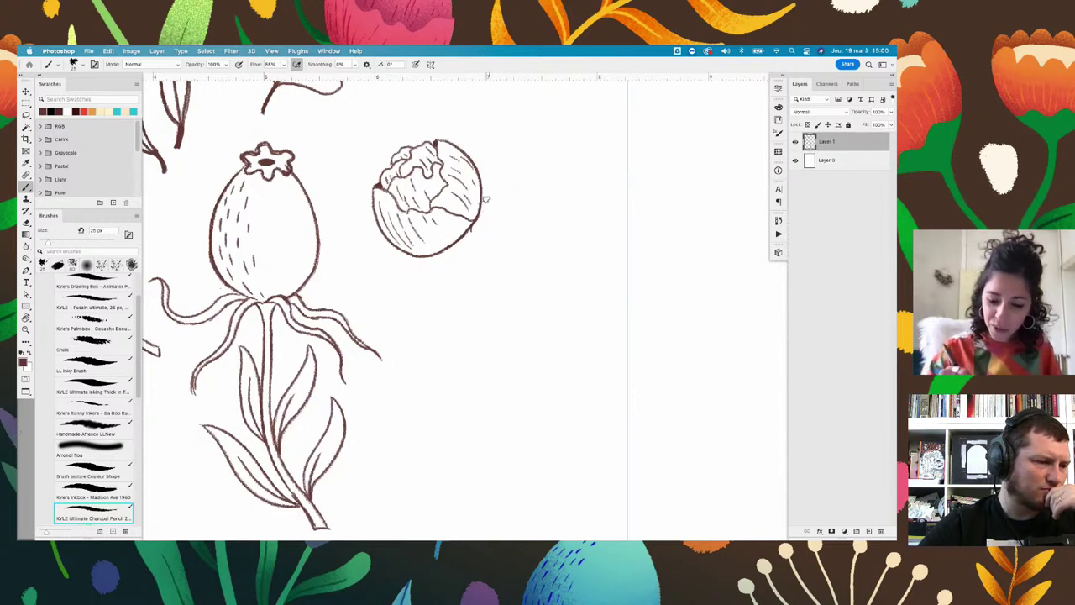
pyautogui.moveTo(473, 220)
pyautogui.mouseDown()
pyautogui.moveTo(506, 126)
pyautogui.moveTo(474, 245)
pyautogui.mouseUp()
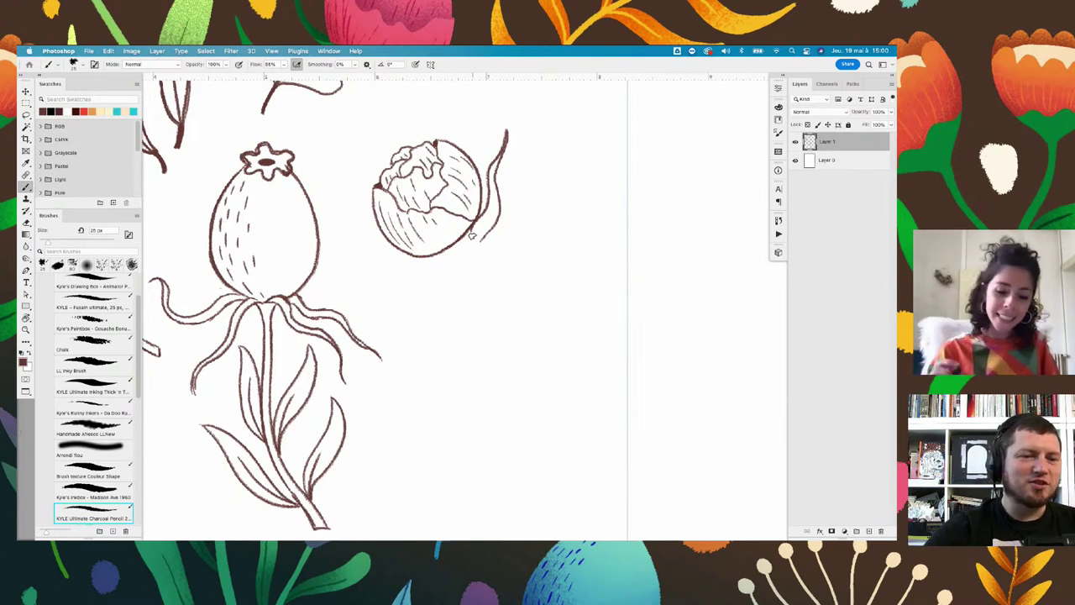
pyautogui.hotkey('ctrl', 'z')
pyautogui.hotkey('ctrl', 'z')
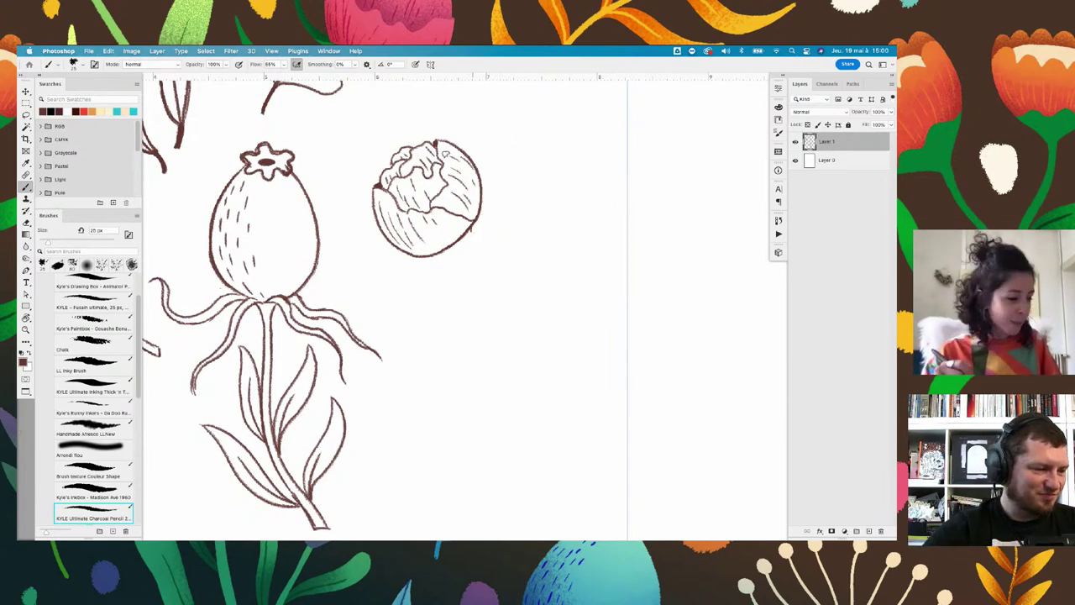
# Select the bud with an oval selection and warp it into a rounder shape
pyautogui.press('r')
pyautogui.moveTo(462, 181)
pyautogui.mouseDown()
pyautogui.moveTo(507, 172)
pyautogui.moveTo(552, 298)
pyautogui.moveTo(521, 220)
pyautogui.mouseUp()
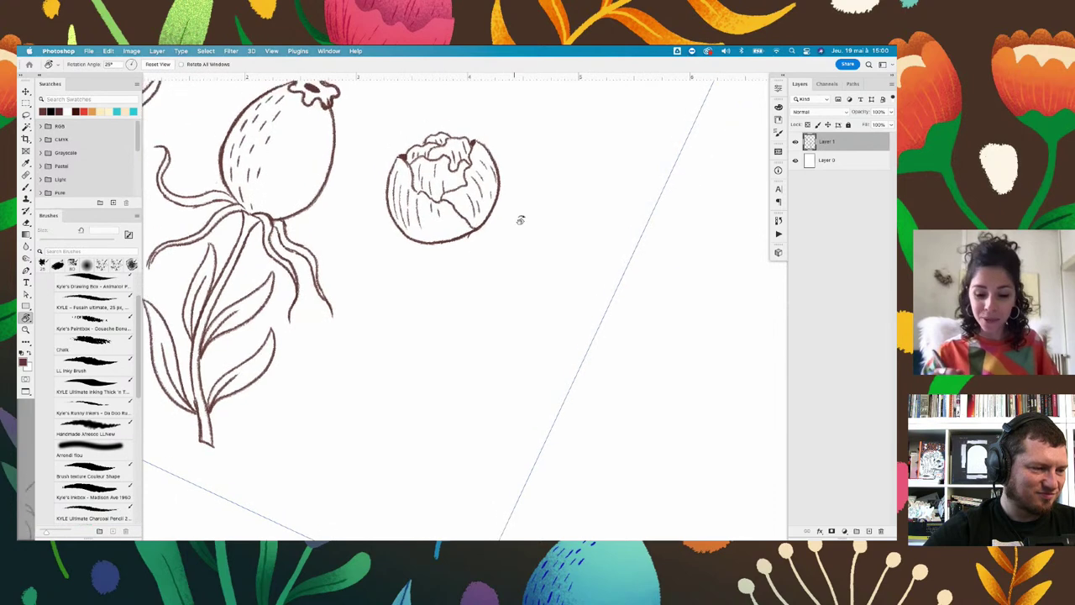
pyautogui.press('m')
pyautogui.moveTo(392, 113); pyautogui.dragTo(487, 100)
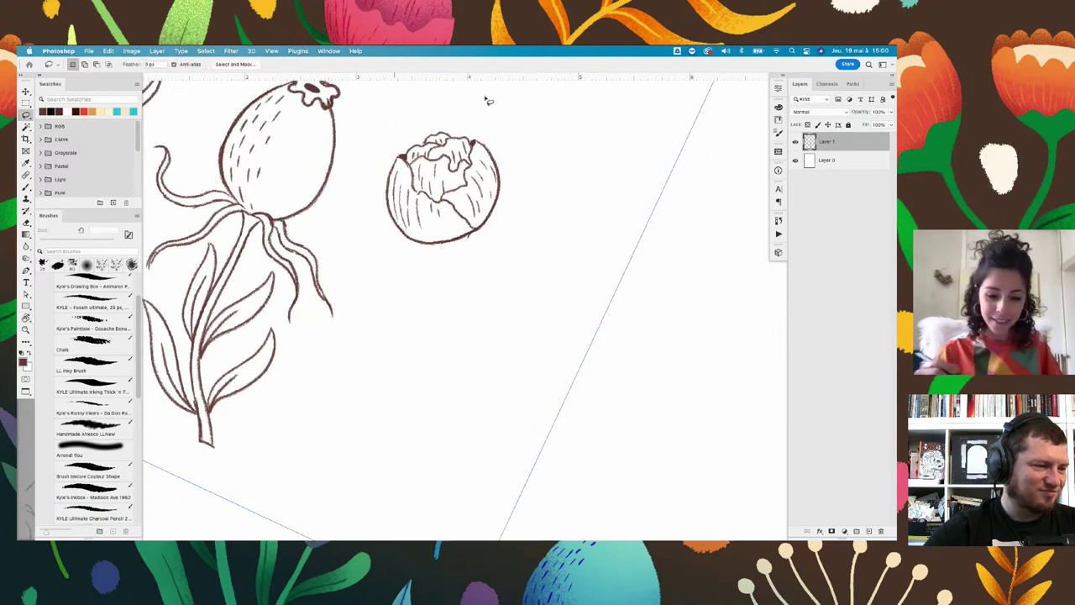
pyautogui.hotkey('ctrl', 't')
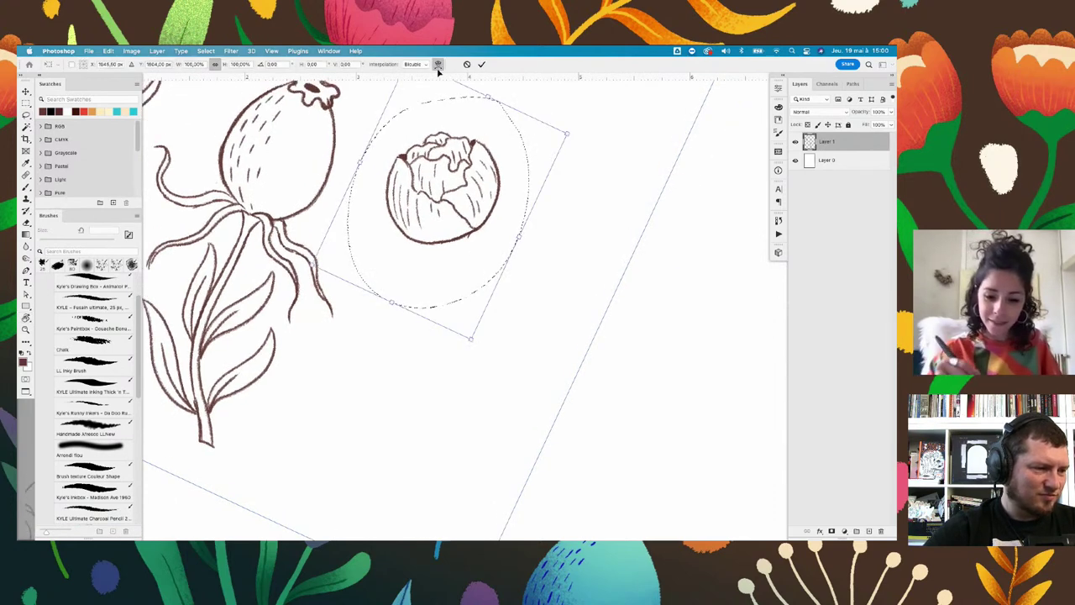
pyautogui.click(438, 64)
pyautogui.moveTo(476, 185)
pyautogui.mouseDown()
pyautogui.moveTo(448, 156)
pyautogui.moveTo(485, 246)
pyautogui.mouseUp()
pyautogui.press('Return')
pyautogui.press('l')
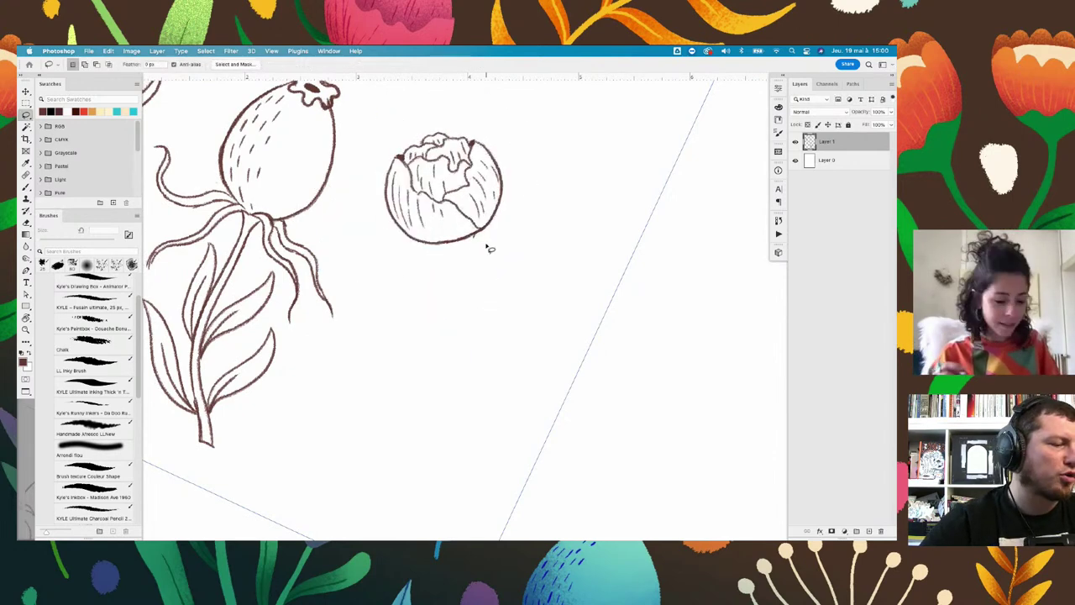
# Draw a long stem curving down from the bud with a leaf, then turn the canvas upright
pyautogui.press('b')
pyautogui.scroll(-2, 508, 286)
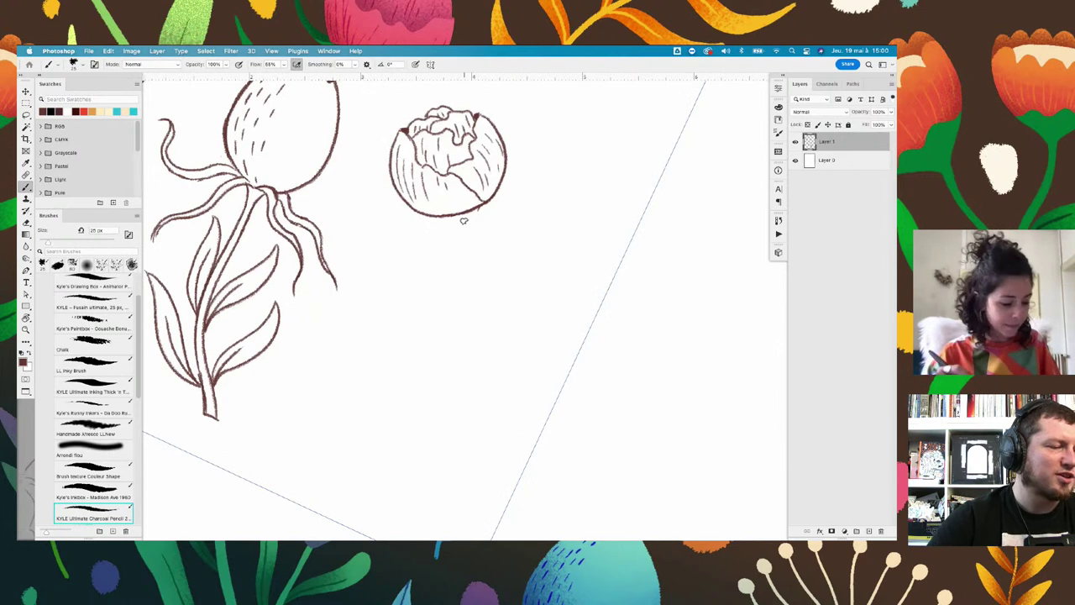
pyautogui.moveTo(464, 220); pyautogui.dragTo(517, 397)
pyautogui.moveTo(474, 207); pyautogui.dragTo(476, 243)
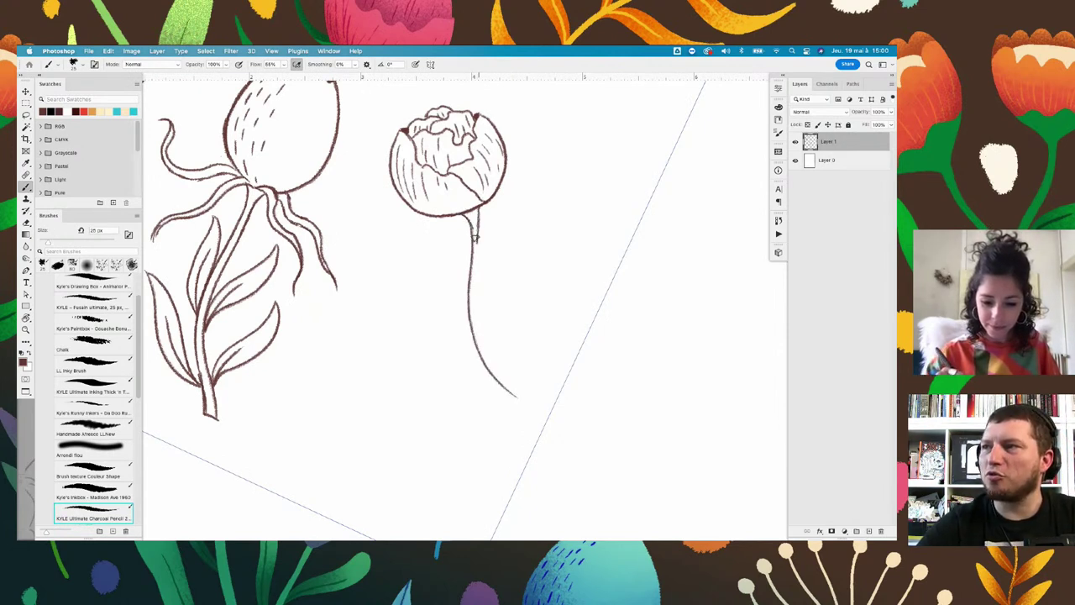
pyautogui.moveTo(473, 283)
pyautogui.mouseDown()
pyautogui.moveTo(480, 340)
pyautogui.moveTo(521, 395)
pyautogui.mouseUp()
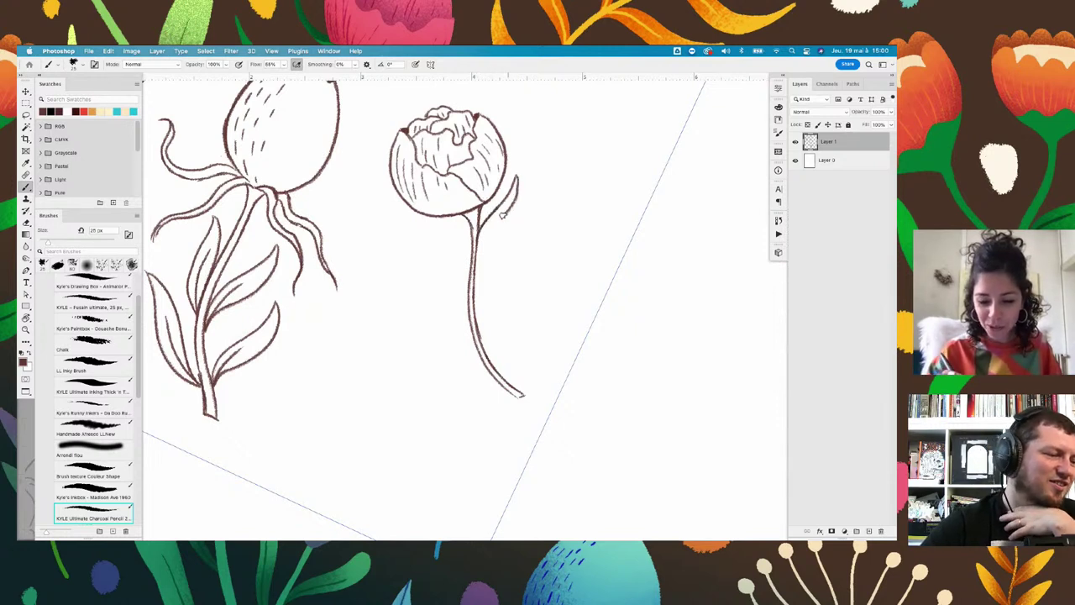
pyautogui.moveTo(508, 275); pyautogui.dragTo(502, 248)
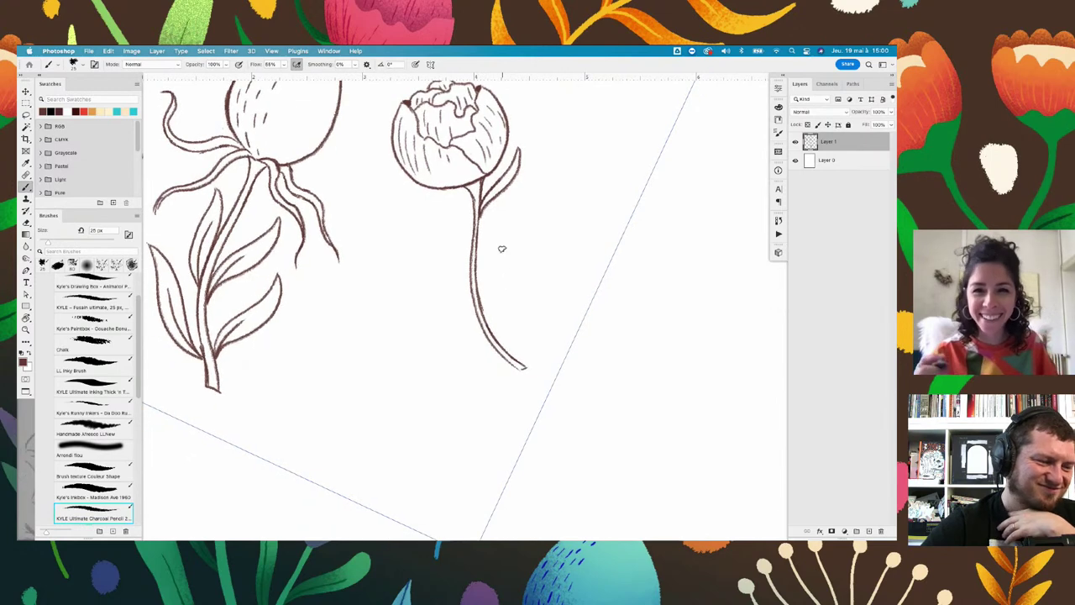
pyautogui.moveTo(407, 192); pyautogui.dragTo(468, 250)
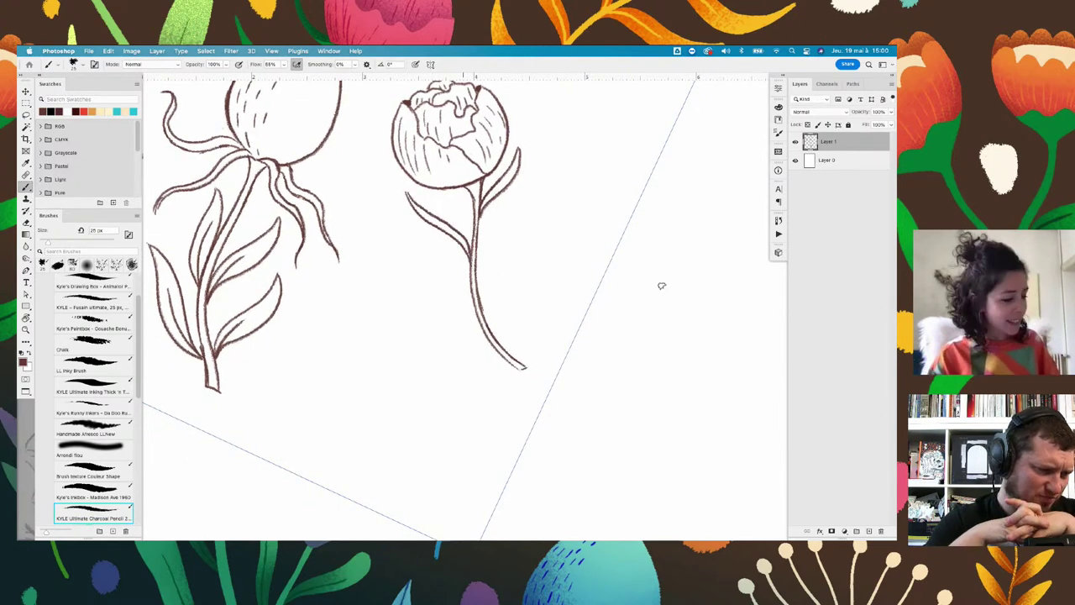
pyautogui.press('r')
pyautogui.moveTo(704, 244); pyautogui.dragTo(662, 179)
pyautogui.scroll(-5, 600, 279)
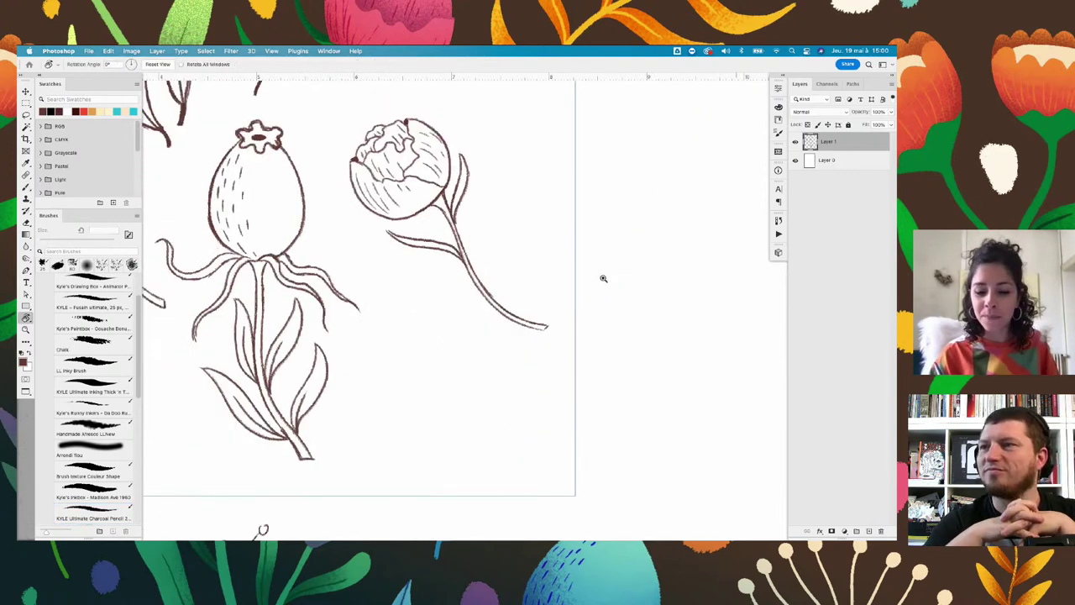
pyautogui.scroll(2, 575, 393)
pyautogui.scroll(3, 576, 393)
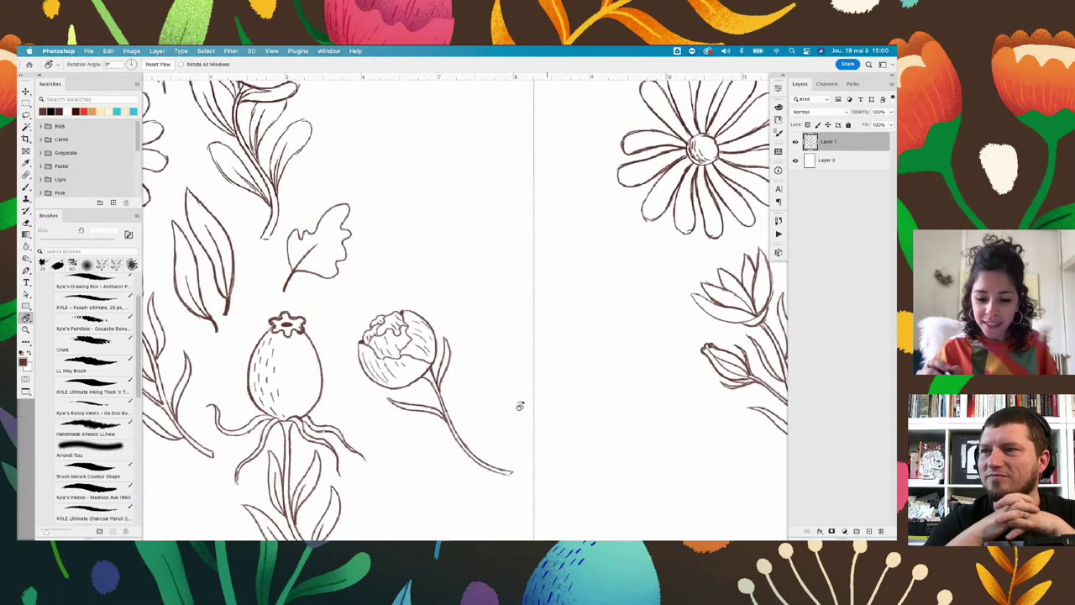
pyautogui.press('b')
pyautogui.moveTo(484, 153); pyautogui.dragTo(559, 279)
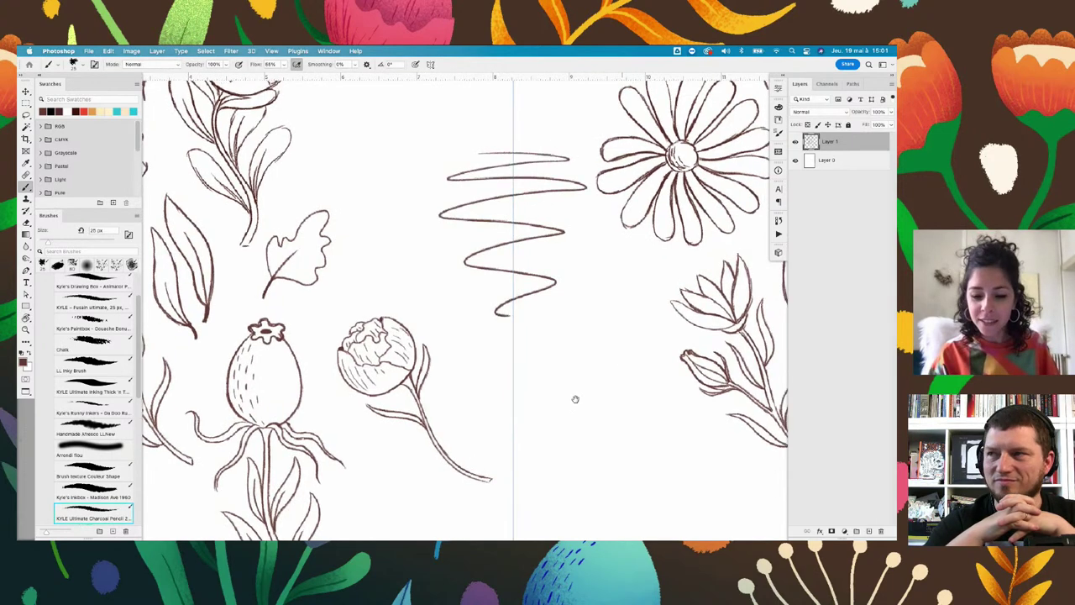
pyautogui.scroll(3, 574, 393)
pyautogui.scroll(2, 574, 392)
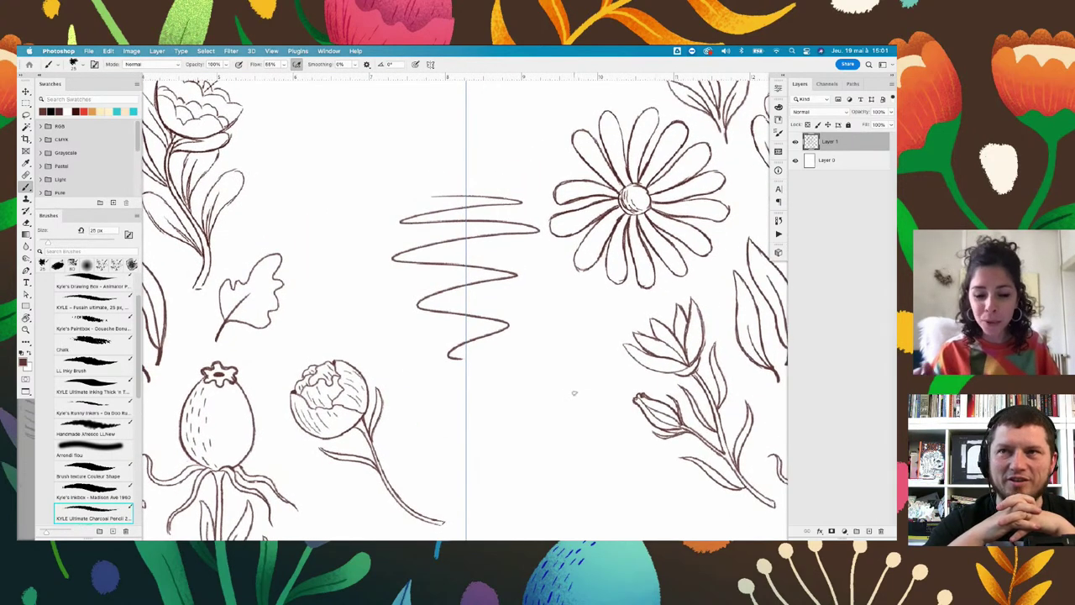
pyautogui.press('super+z')
pyautogui.moveTo(574, 330); pyautogui.dragTo(369, 177)
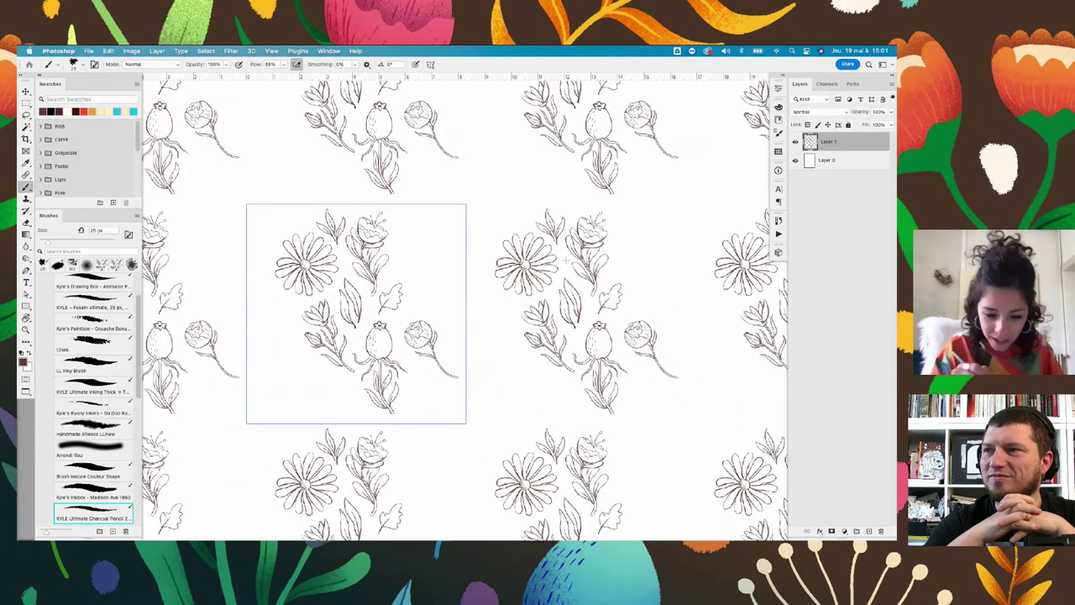
pyautogui.press('super+a')
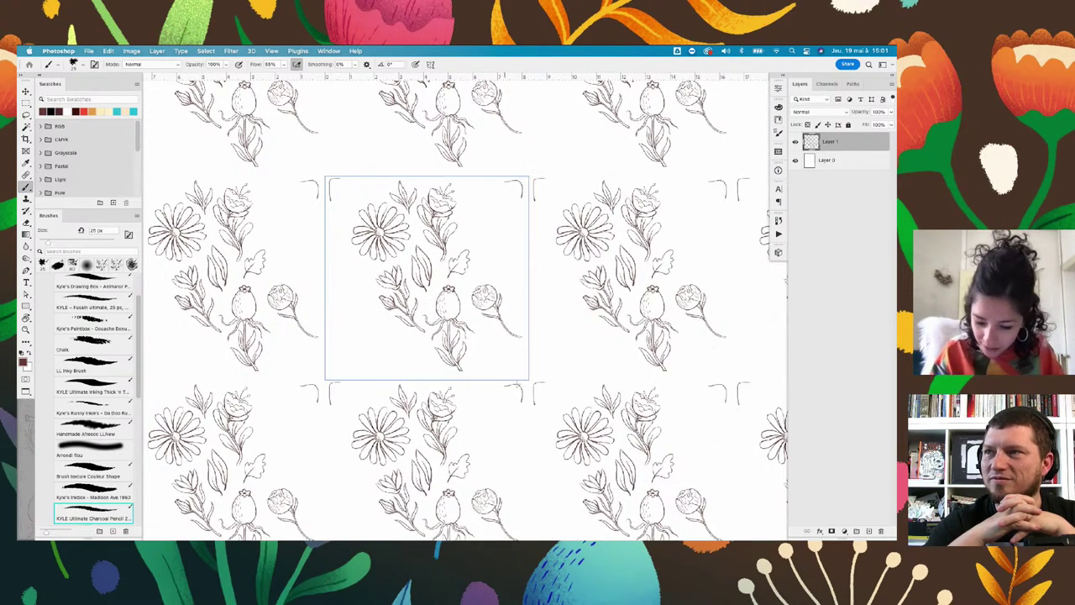
pyautogui.moveTo(332, 360); pyautogui.dragTo(346, 372)
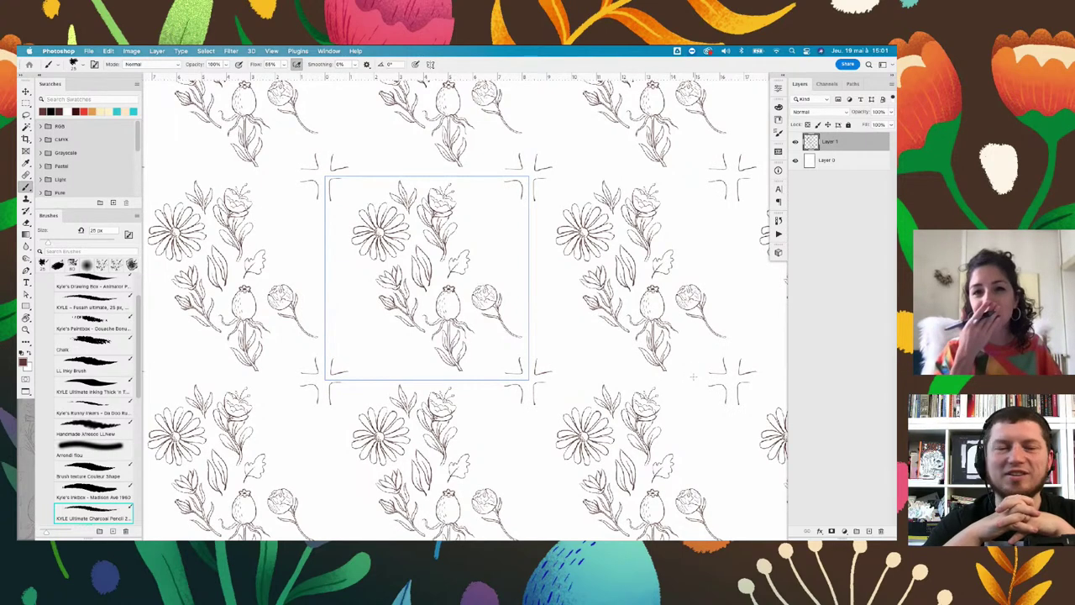
pyautogui.press('super+z')
pyautogui.press('super+z')
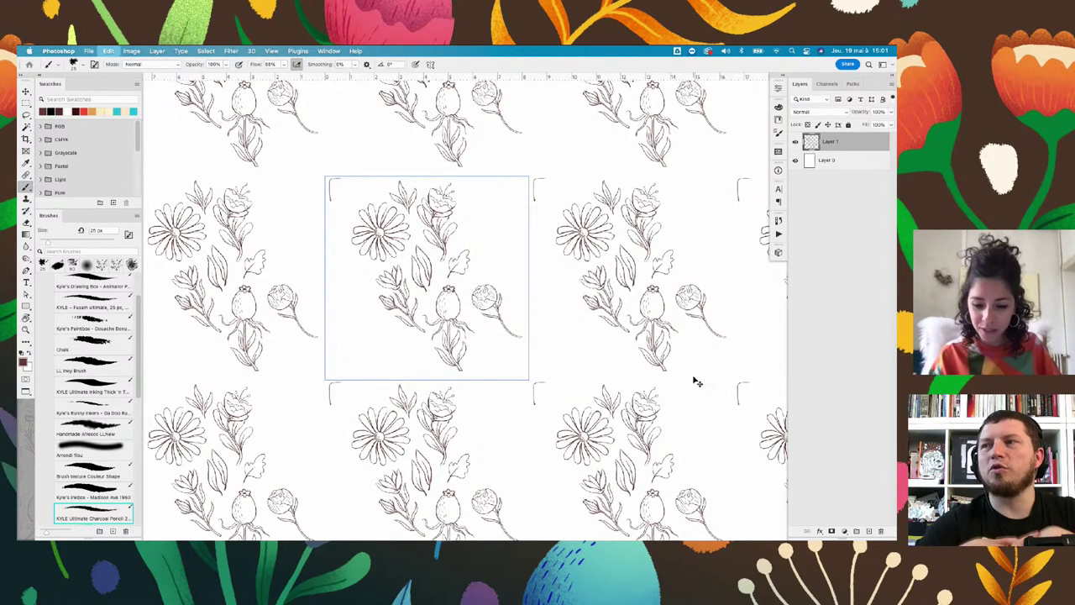
pyautogui.press('super+z')
pyautogui.press('super+z')
pyautogui.moveTo(541, 289)
pyautogui.mouseDown()
pyautogui.moveTo(576, 271)
pyautogui.moveTo(581, 353)
pyautogui.moveTo(479, 307)
pyautogui.moveTo(498, 308)
pyautogui.moveTo(494, 299)
pyautogui.mouseUp()
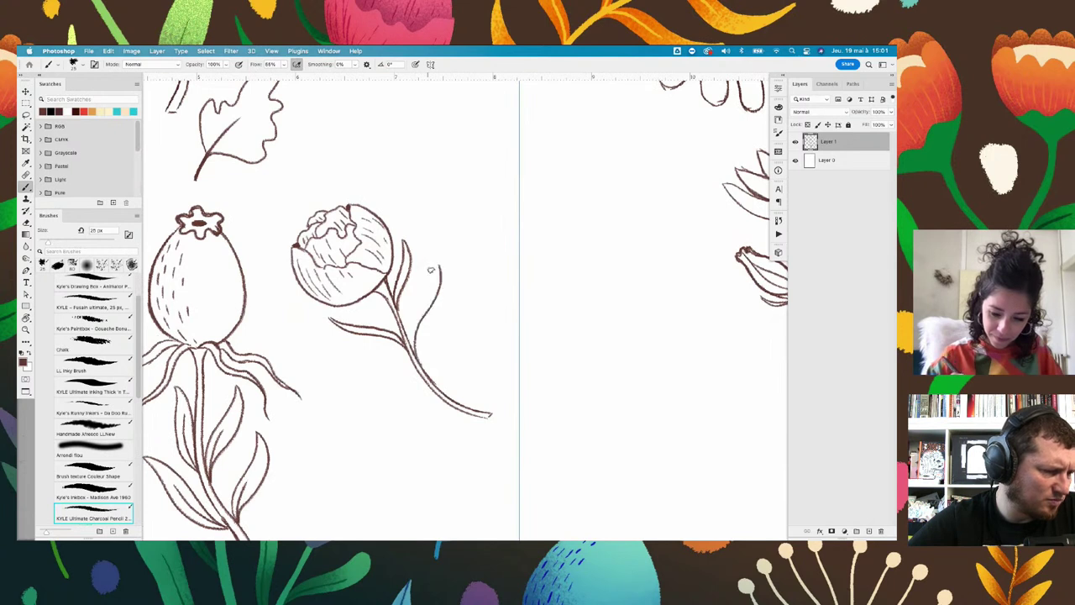
# Draw three more slender leaves along the bud's stem, tilting the canvas between strokes
pyautogui.moveTo(421, 359); pyautogui.dragTo(443, 294)
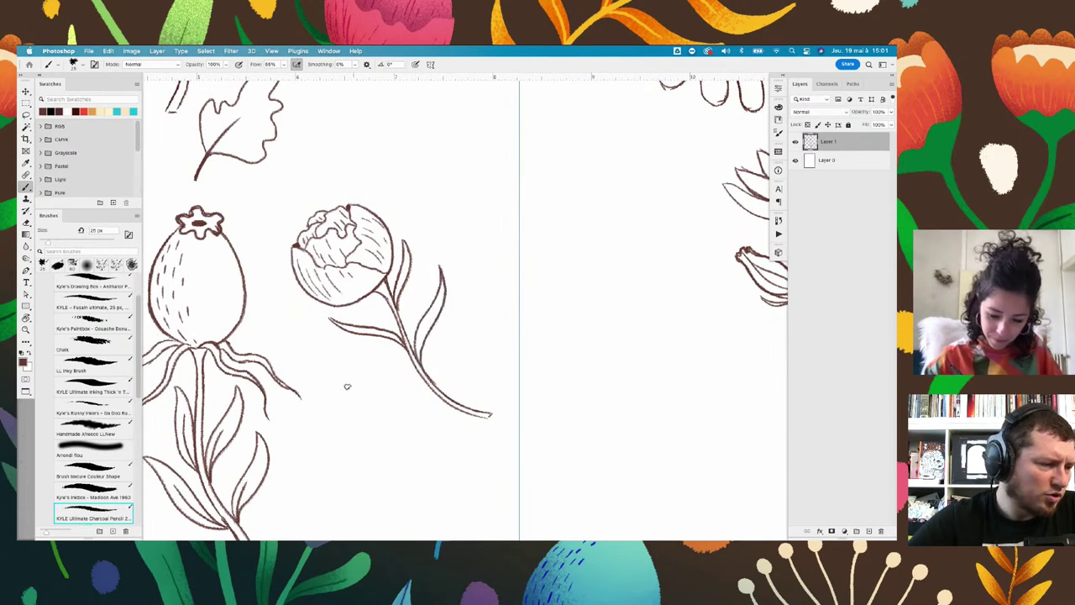
pyautogui.moveTo(347, 386); pyautogui.dragTo(415, 404)
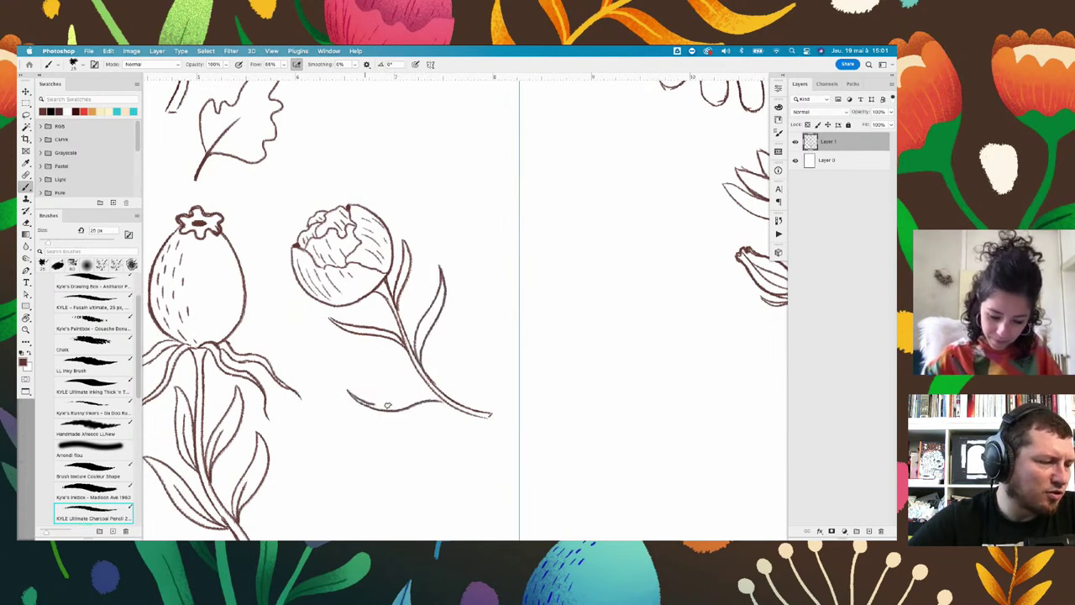
pyautogui.press('r')
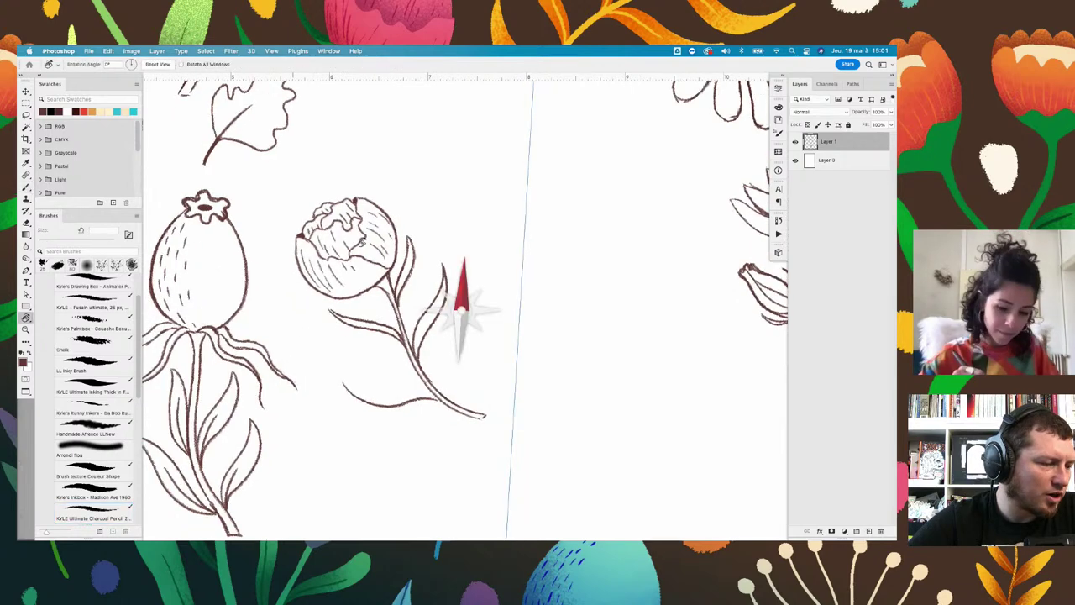
pyautogui.moveTo(331, 345); pyautogui.dragTo(335, 264)
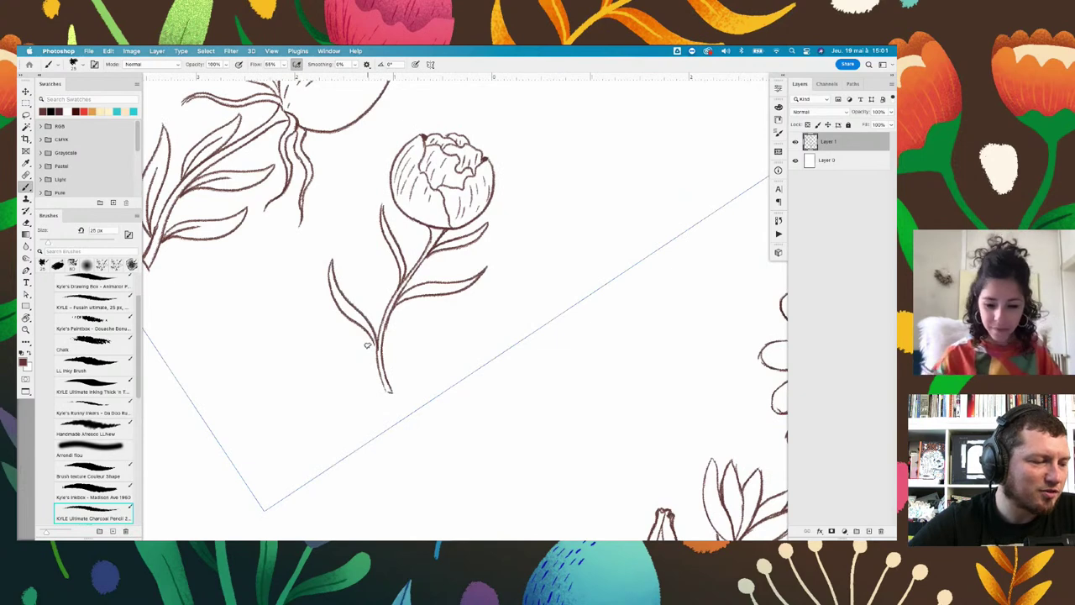
pyautogui.moveTo(391, 353); pyautogui.dragTo(452, 316)
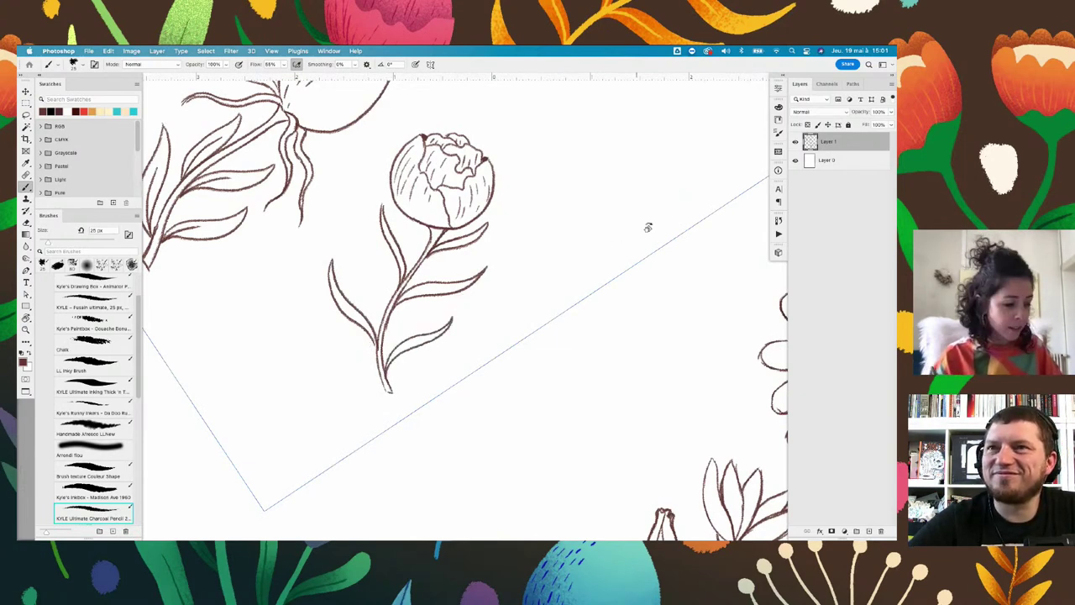
pyautogui.moveTo(647, 226); pyautogui.dragTo(477, 118)
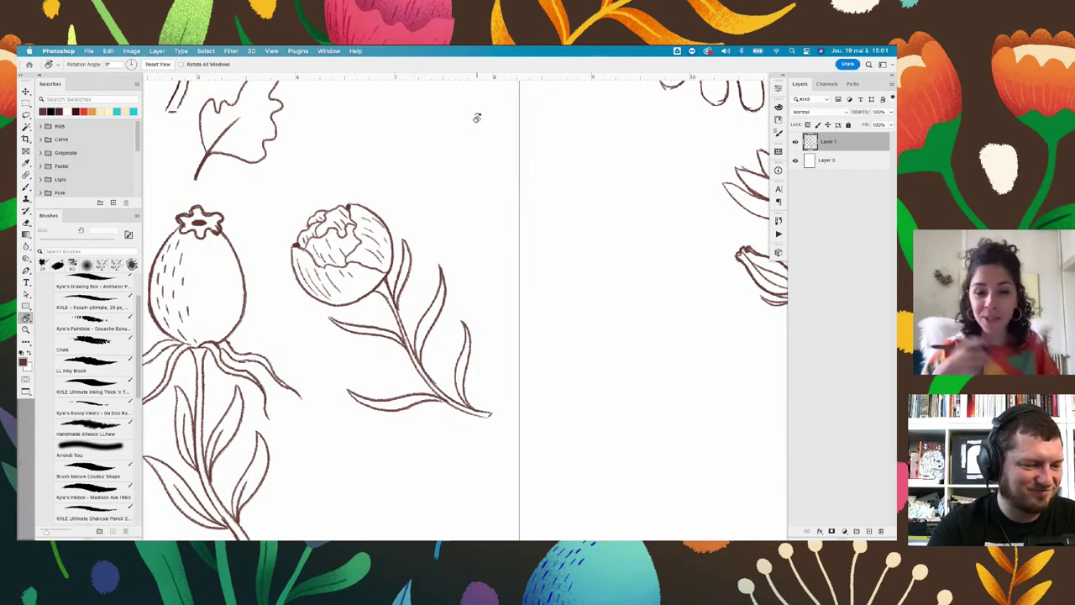
# Draw a long curving stem near the tile seam, undoing the doubled stroke at its top
pyautogui.scroll(2, 521, 175)
pyautogui.scroll(3, 521, 283)
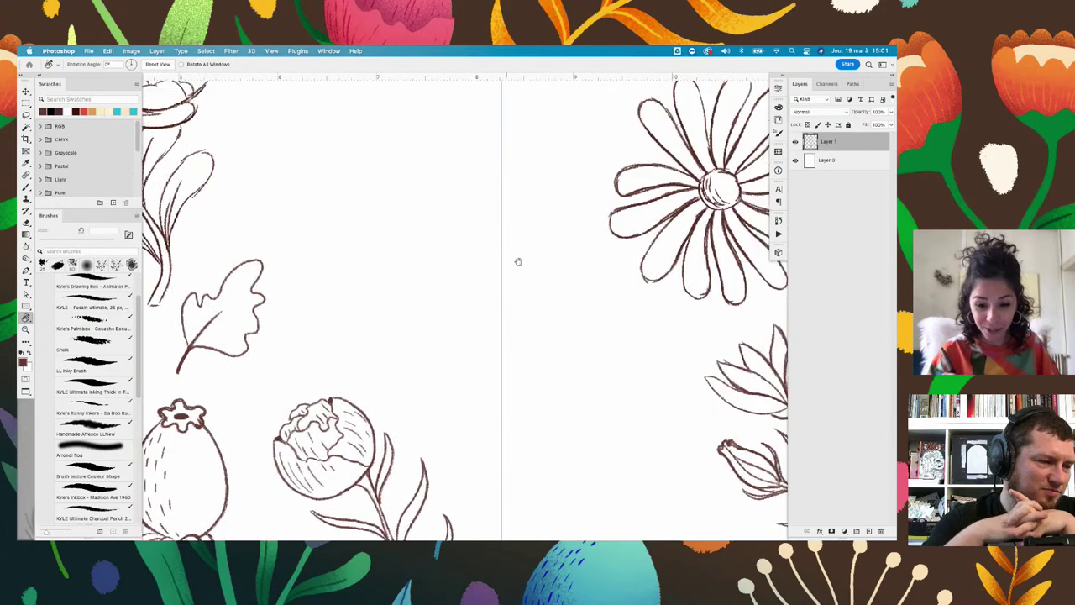
pyautogui.scroll(2, 516, 260)
pyautogui.press('b')
pyautogui.scroll(-3, 546, 327)
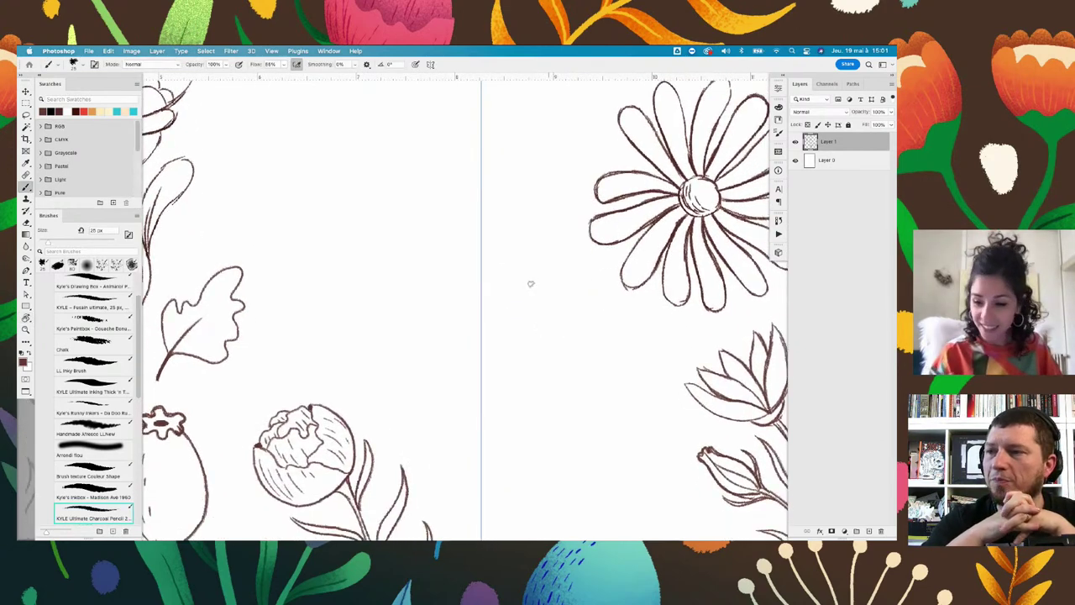
pyautogui.scroll(1, 504, 268)
pyautogui.scroll(-1, 492, 311)
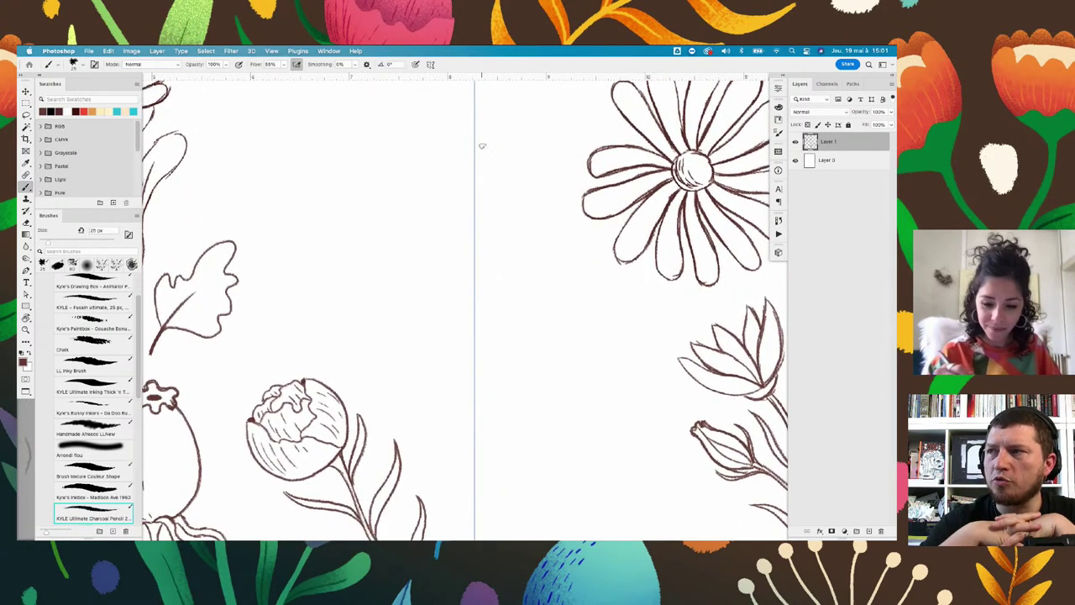
pyautogui.moveTo(527, 185)
pyautogui.mouseDown()
pyautogui.moveTo(438, 316)
pyautogui.moveTo(444, 421)
pyautogui.moveTo(488, 481)
pyautogui.mouseUp()
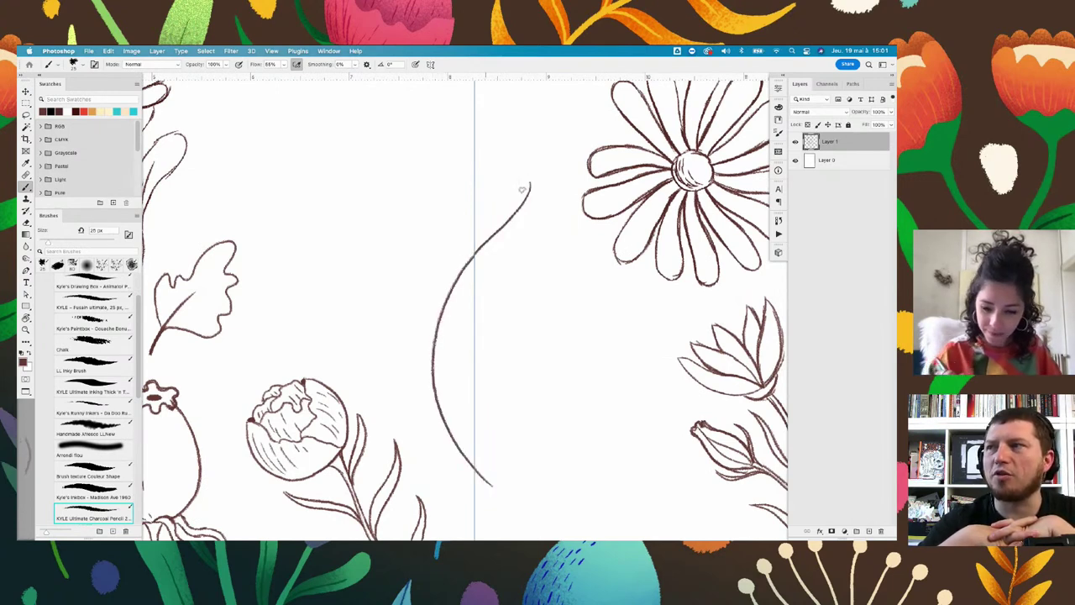
pyautogui.hotkey('ctrl', 'z')
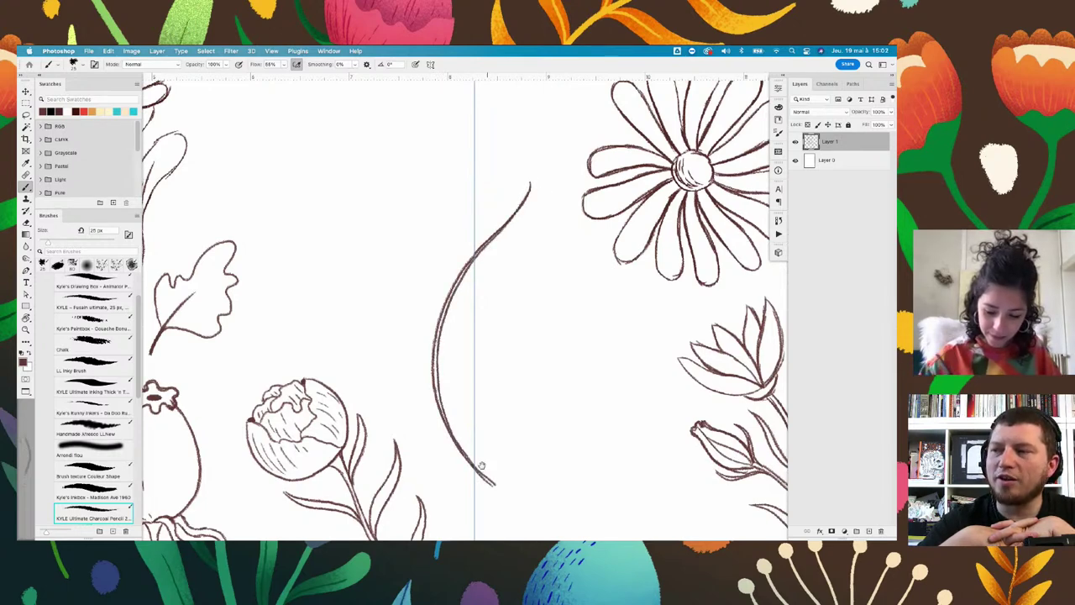
# Add a rounded cut tip to the stem's lower end with the pencil brush
pyautogui.scroll(-3, 481, 464)
pyautogui.scroll(-3, 463, 278)
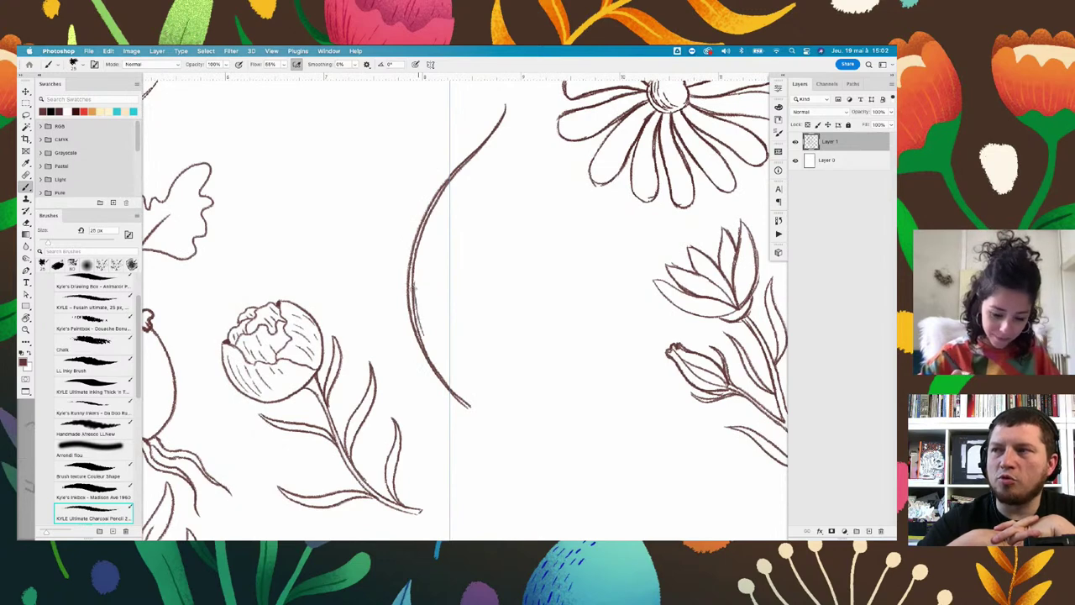
pyautogui.press('e')
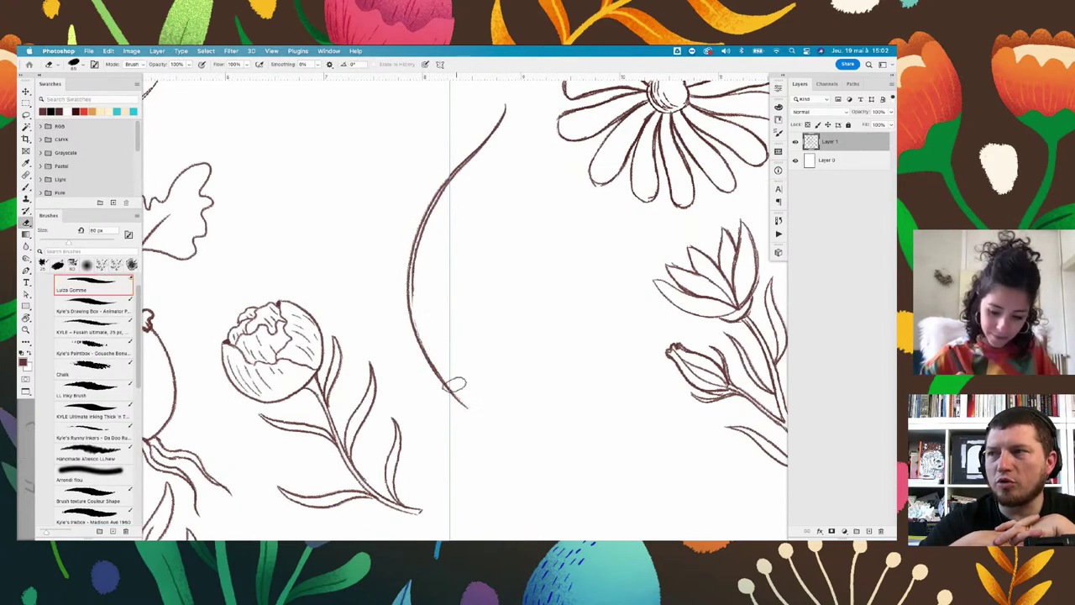
pyautogui.press('b')
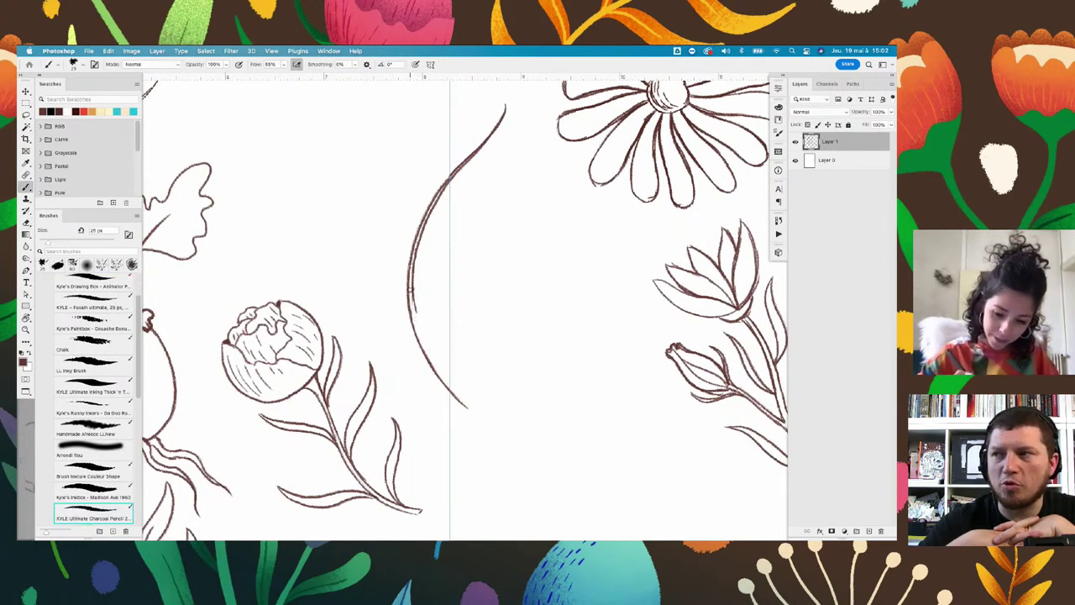
pyautogui.moveTo(424, 336); pyautogui.dragTo(471, 403)
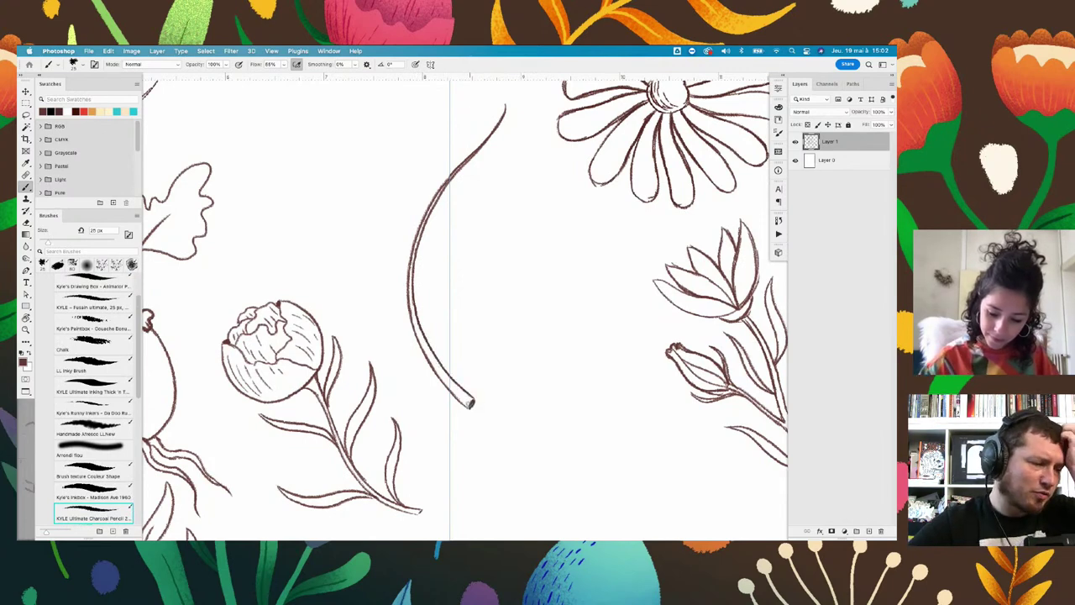
# Shift the whole sketch layer to the left to make room around the stem
pyautogui.press('l')
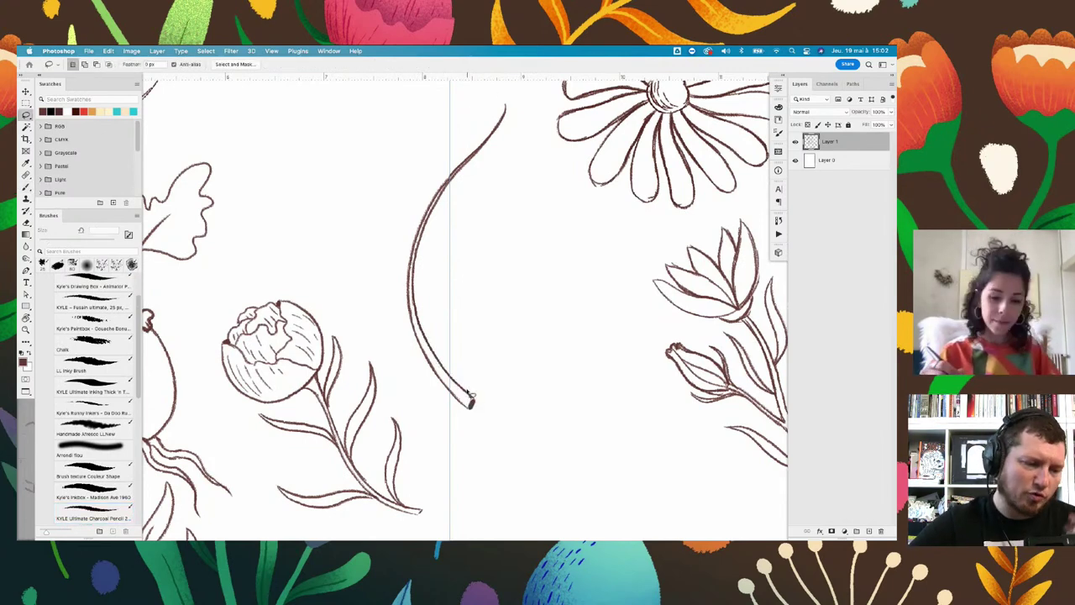
pyautogui.moveTo(491, 86); pyautogui.dragTo(371, 277)
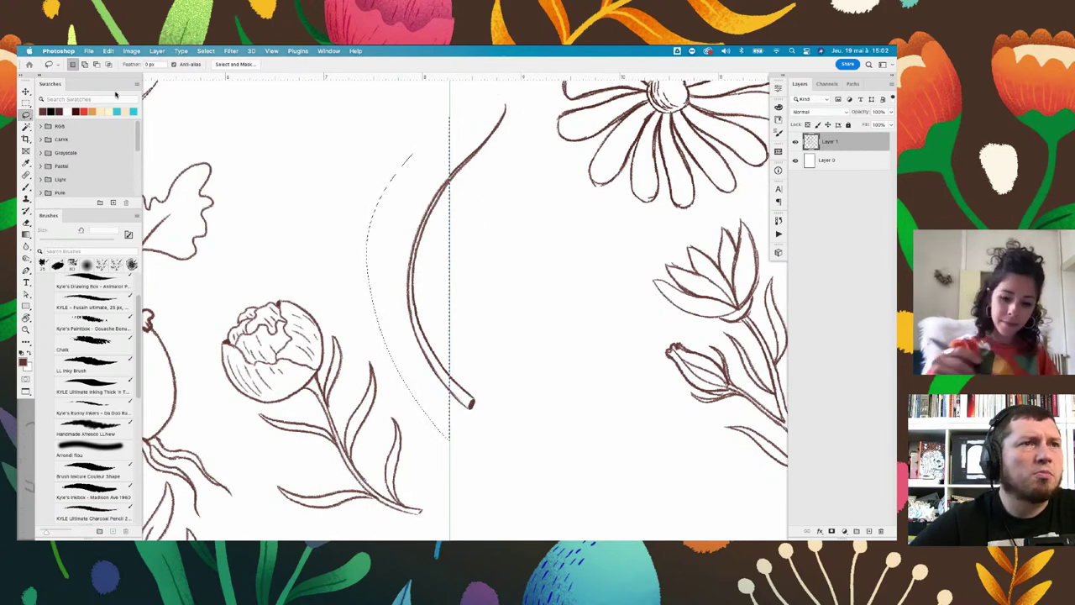
pyautogui.click(542, 255)
pyautogui.moveTo(538, 238); pyautogui.dragTo(592, 263)
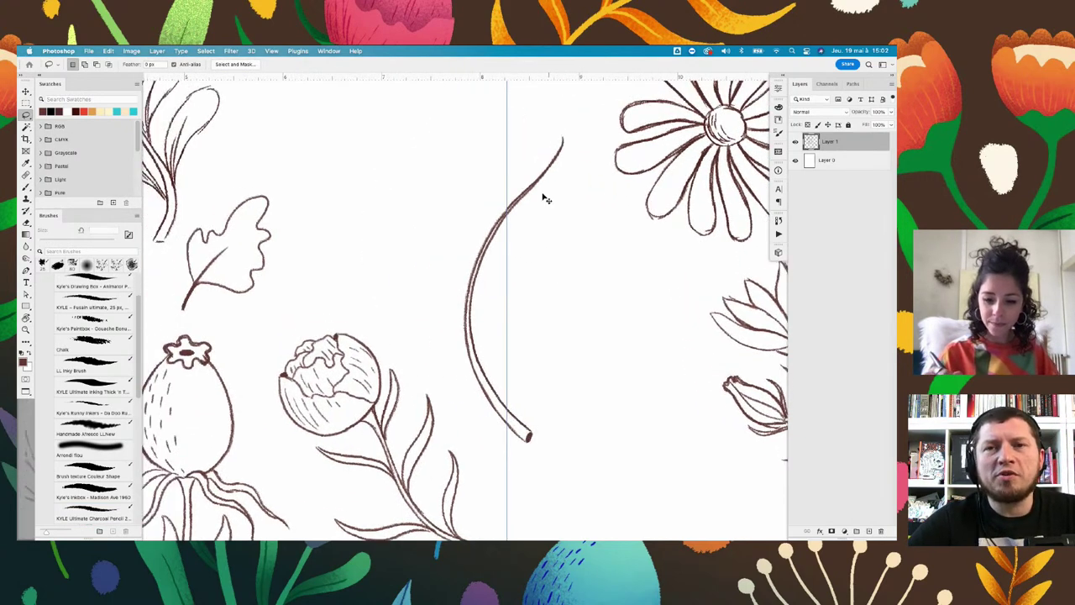
pyautogui.click(28, 91)
pyautogui.click(542, 183)
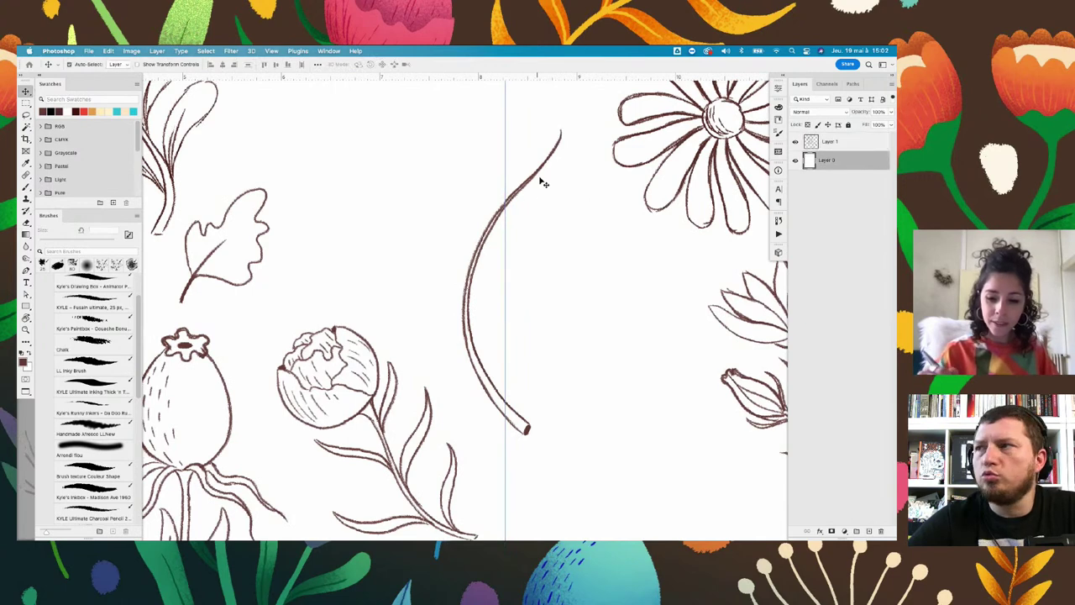
pyautogui.click(829, 143)
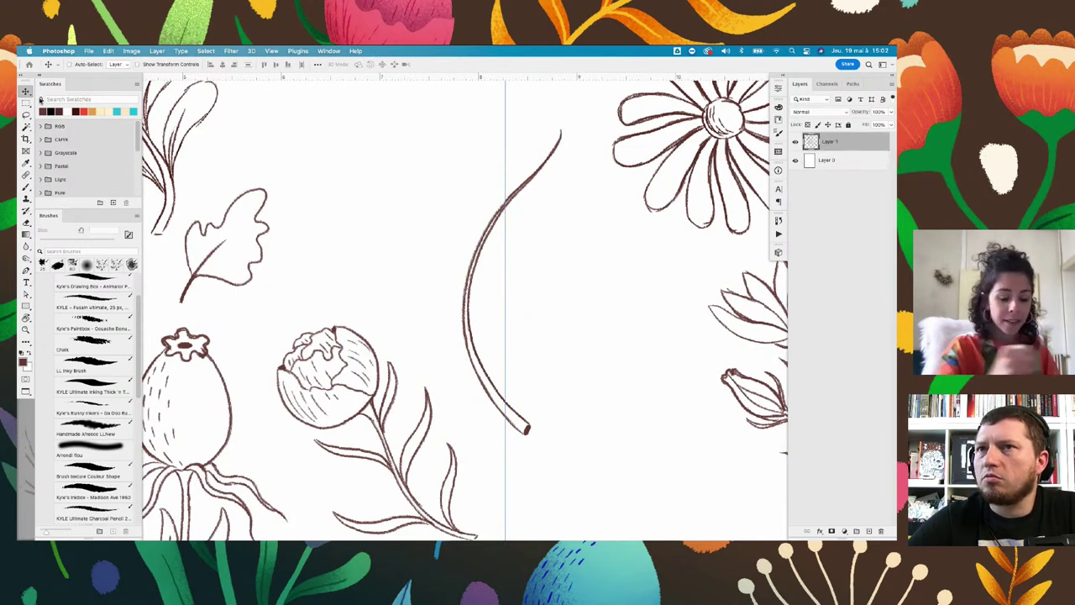
pyautogui.moveTo(555, 158); pyautogui.dragTo(406, 168)
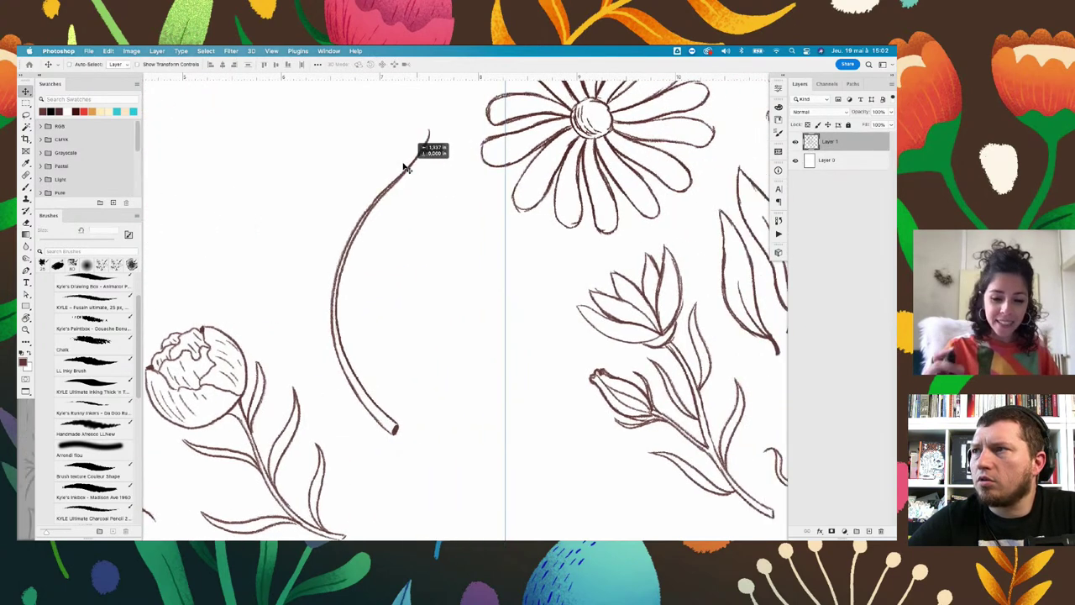
# Lasso the curved stem and rotate it so it stands more upright
pyautogui.press('l')
pyautogui.moveTo(445, 137); pyautogui.dragTo(323, 149)
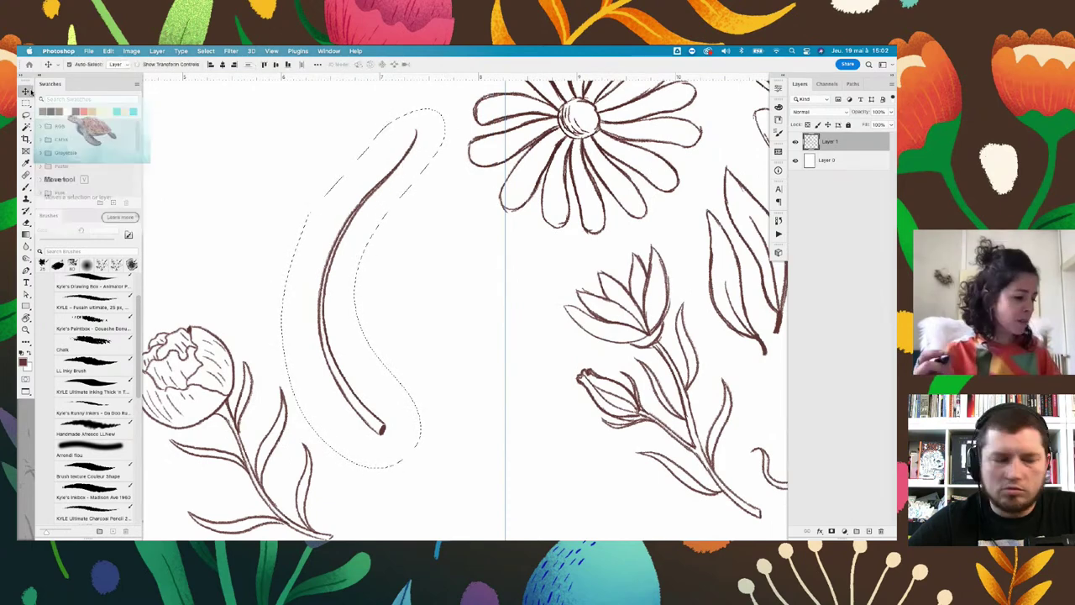
pyautogui.hotkey('ctrl', 't')
pyautogui.moveTo(416, 91); pyautogui.dragTo(402, 372)
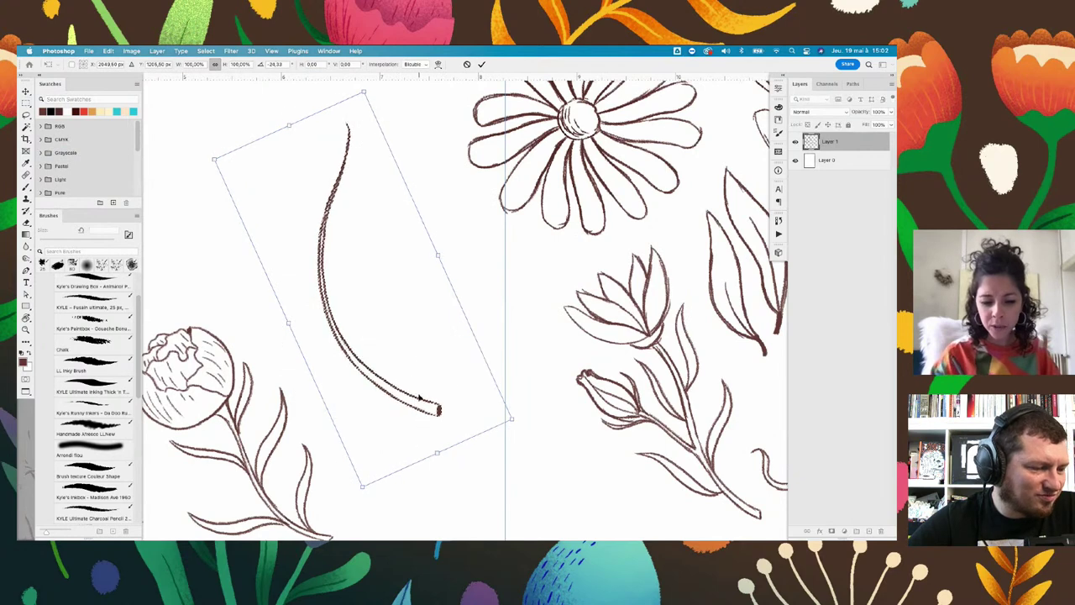
pyautogui.press('Return')
pyautogui.press('v')
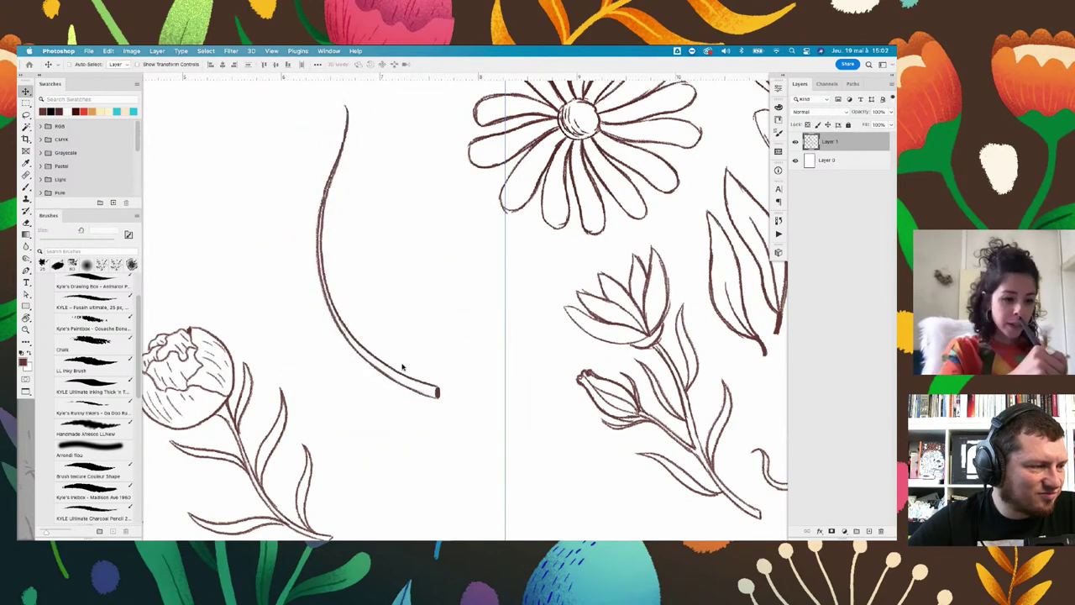
# Move the sketch layer about 120 px right and zoom in on the stem
pyautogui.click(528, 318)
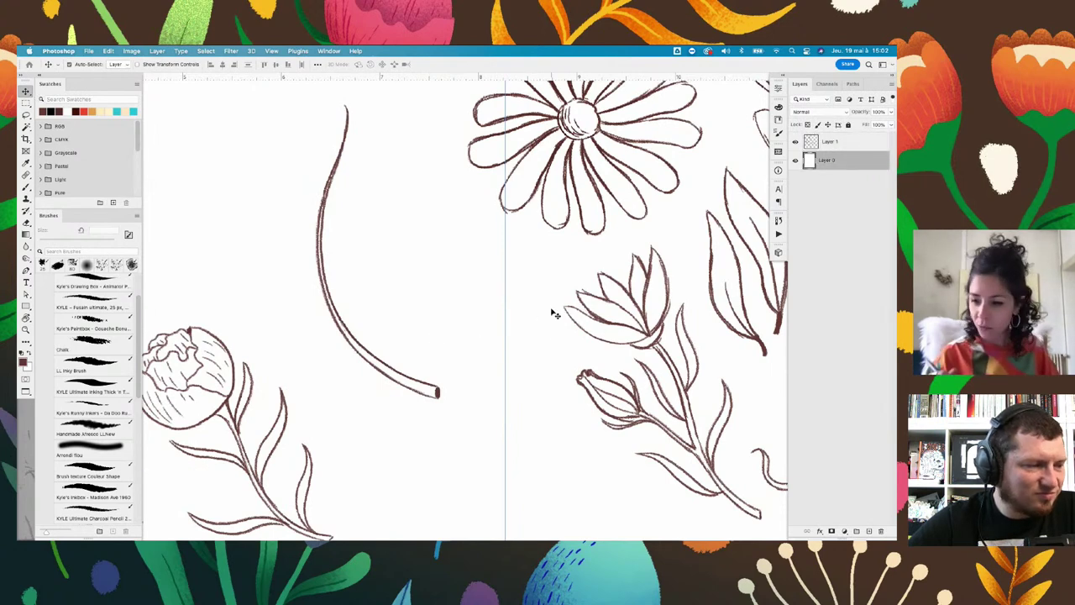
pyautogui.click(431, 385)
pyautogui.moveTo(419, 375); pyautogui.dragTo(545, 370)
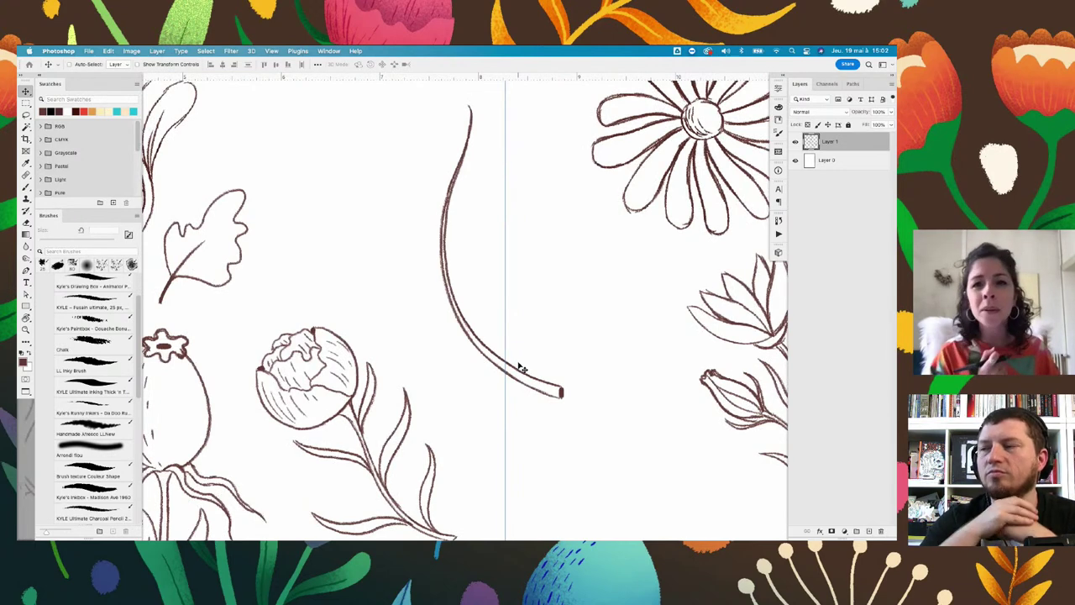
pyautogui.scroll(2, 518, 363)
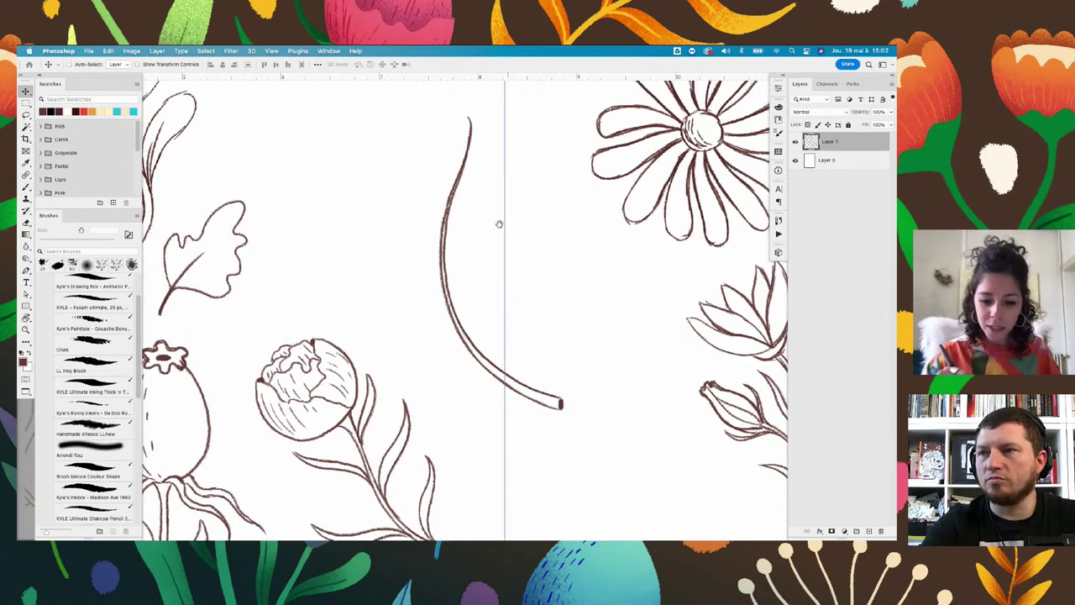
pyautogui.scroll(2, 499, 224)
pyautogui.scroll(2, 478, 173)
pyautogui.scroll(2, 488, 175)
pyautogui.scroll(1, 500, 181)
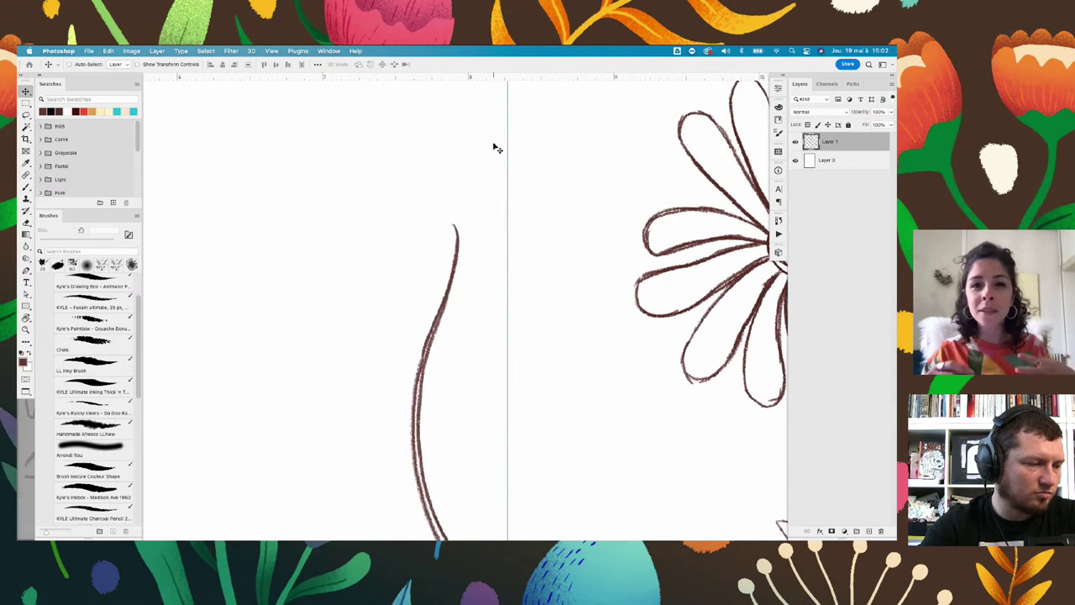
pyautogui.press('b')
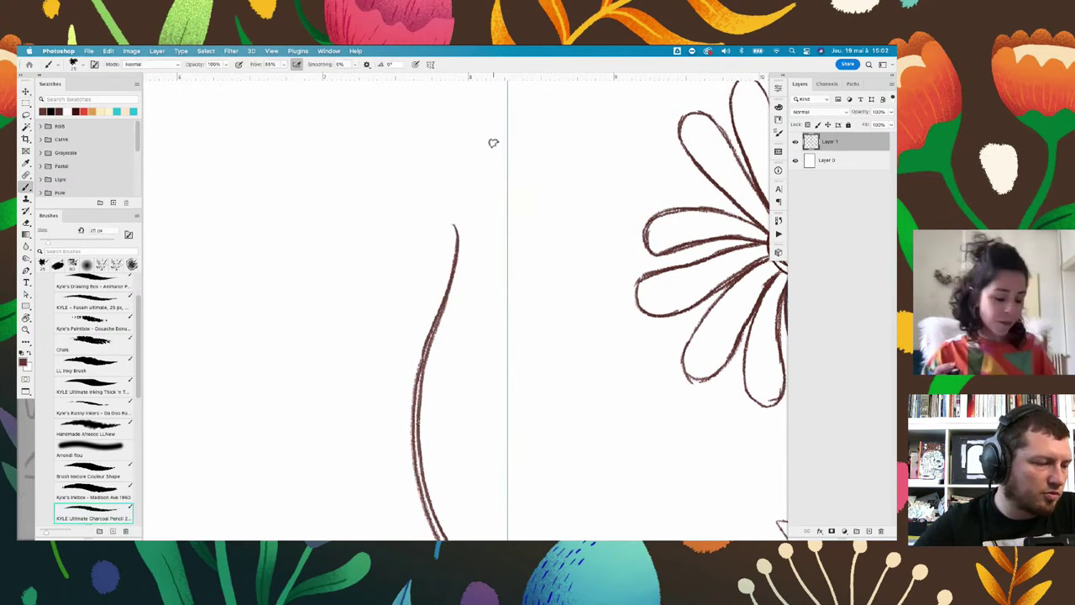
pyautogui.scroll(1, 459, 178)
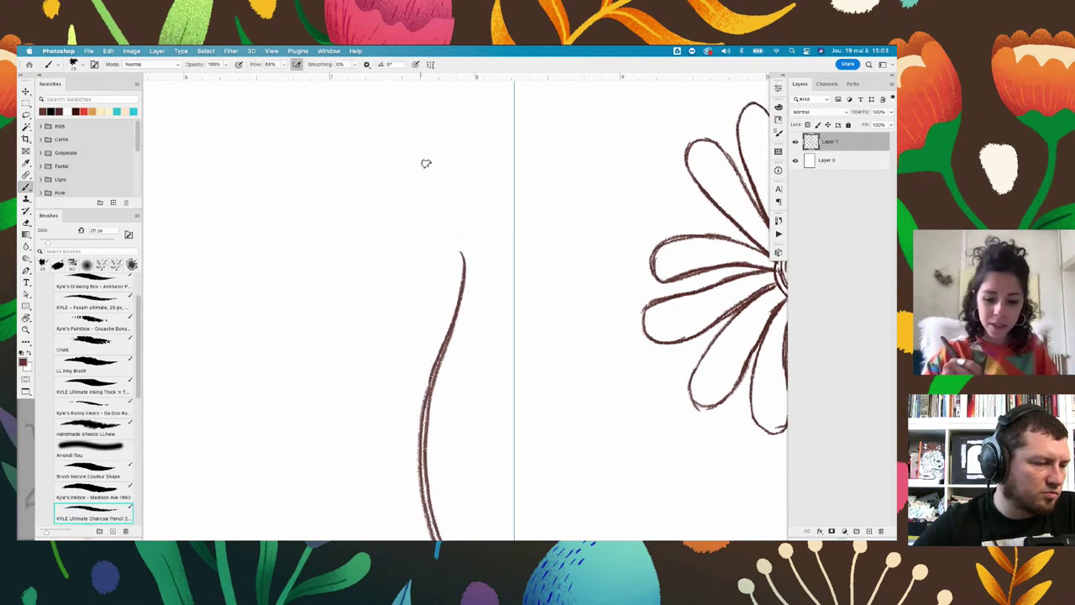
# Draw the first narrow leaflet from the stem's top, undoing two trial strokes
pyautogui.moveTo(430, 194); pyautogui.dragTo(455, 249)
pyautogui.moveTo(427, 160); pyautogui.dragTo(452, 248)
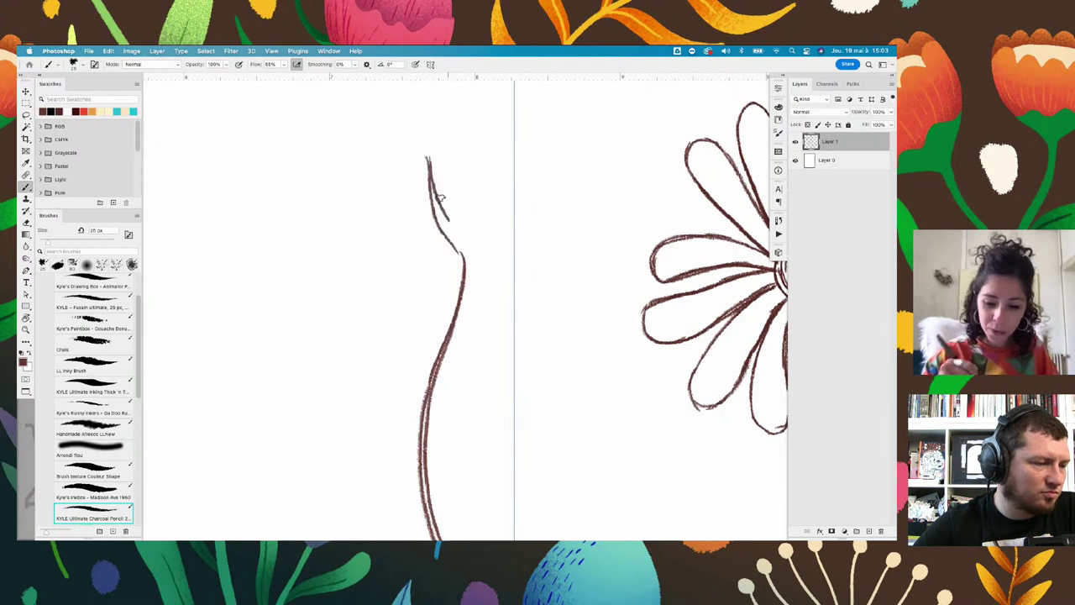
pyautogui.hotkey('ctrl', 'z')
pyautogui.moveTo(427, 158); pyautogui.dragTo(454, 244)
pyautogui.hotkey('ctrl', 'z')
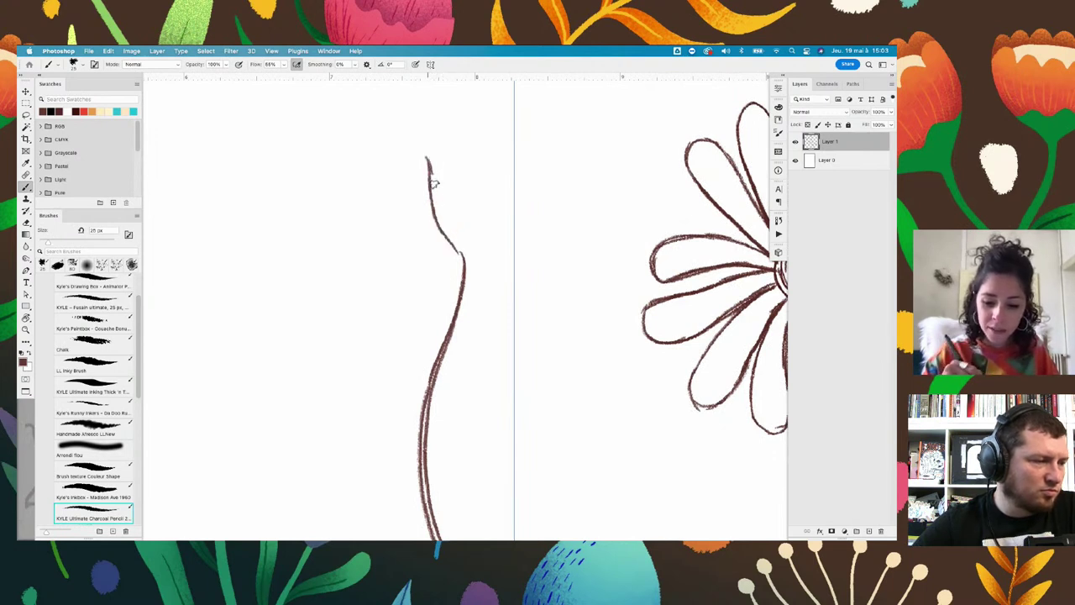
pyautogui.moveTo(434, 183); pyautogui.dragTo(460, 250)
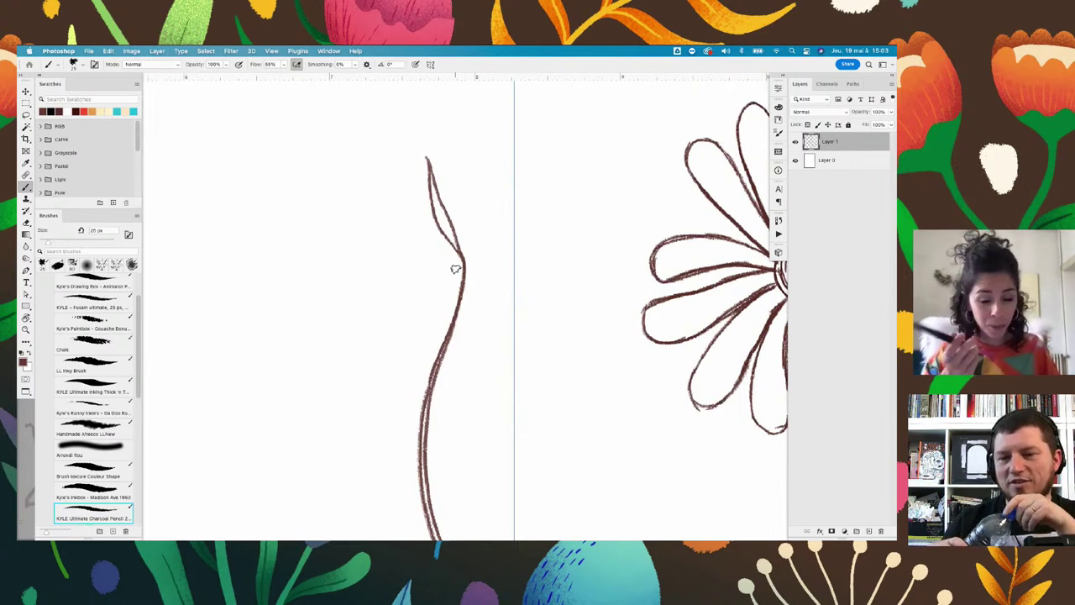
# Add more leaflets fanning right from the stem tip and join their bases to the stem
pyautogui.moveTo(503, 249)
pyautogui.mouseDown()
pyautogui.moveTo(490, 115)
pyautogui.moveTo(473, 233)
pyautogui.mouseUp()
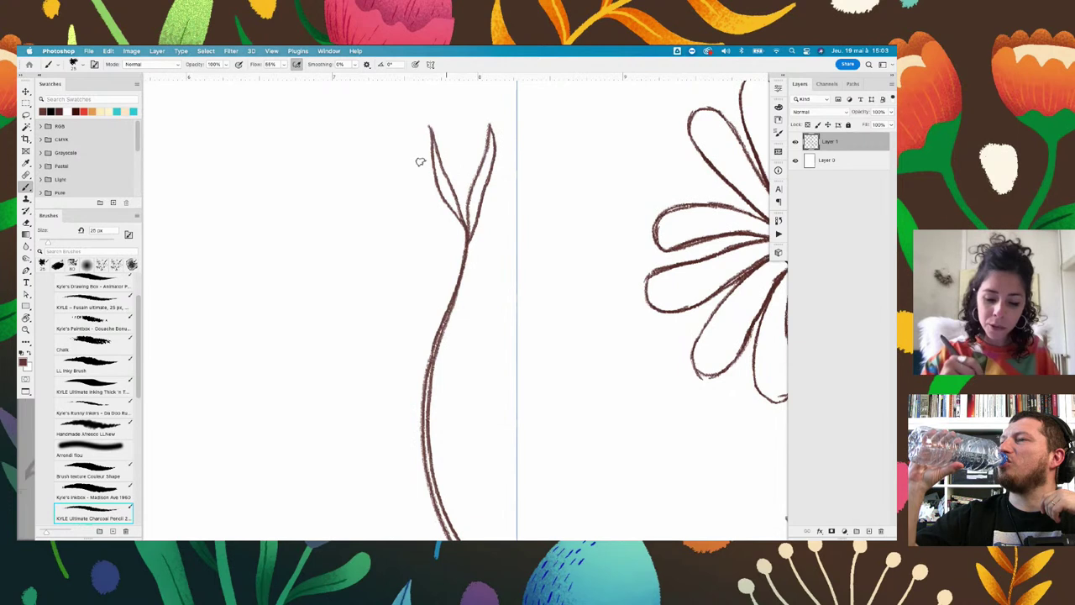
pyautogui.moveTo(404, 151)
pyautogui.mouseDown()
pyautogui.moveTo(465, 252)
pyautogui.moveTo(423, 210)
pyautogui.moveTo(461, 268)
pyautogui.moveTo(485, 233)
pyautogui.mouseUp()
pyautogui.hotkey('ctrl', 'z')
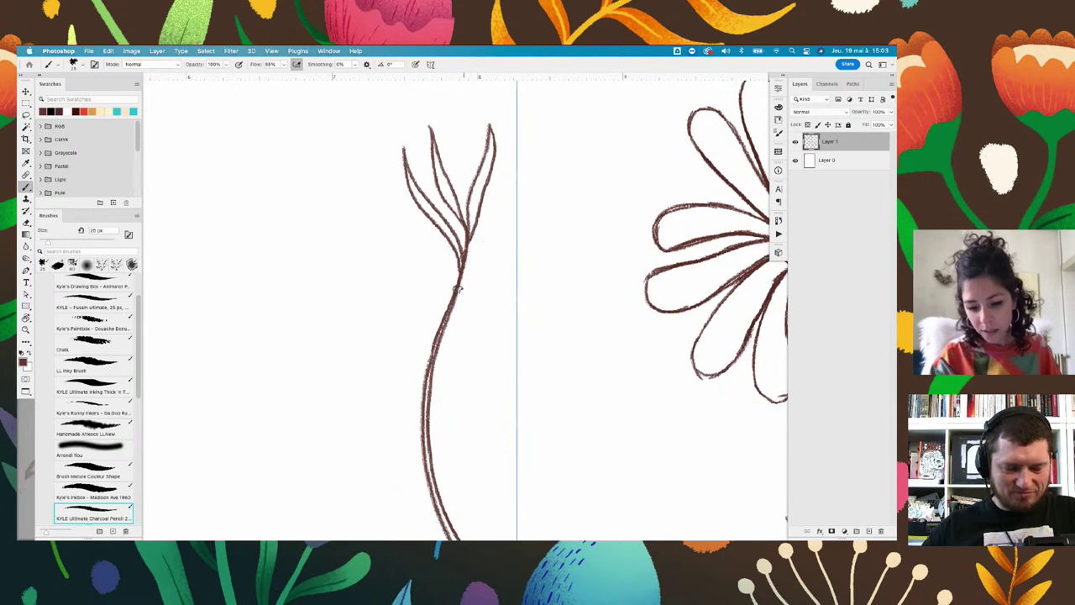
pyautogui.moveTo(460, 268); pyautogui.dragTo(533, 201)
pyautogui.moveTo(462, 278); pyautogui.dragTo(542, 181)
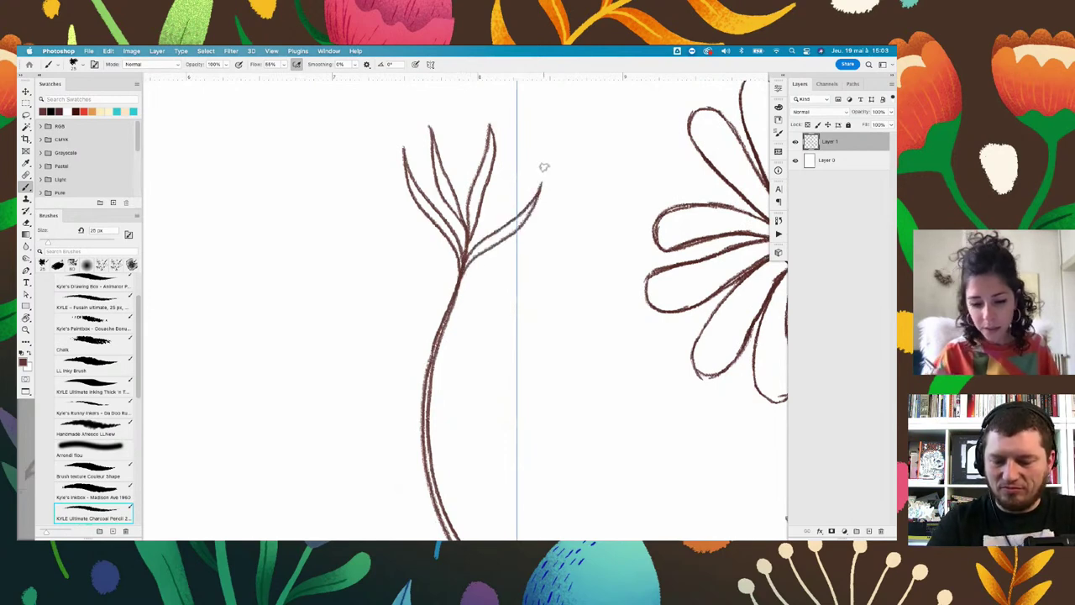
pyautogui.moveTo(563, 258)
pyautogui.mouseDown()
pyautogui.moveTo(444, 229)
pyautogui.moveTo(443, 245)
pyautogui.mouseUp()
pyautogui.moveTo(403, 141)
pyautogui.mouseDown()
pyautogui.moveTo(442, 225)
pyautogui.moveTo(504, 200)
pyautogui.mouseUp()
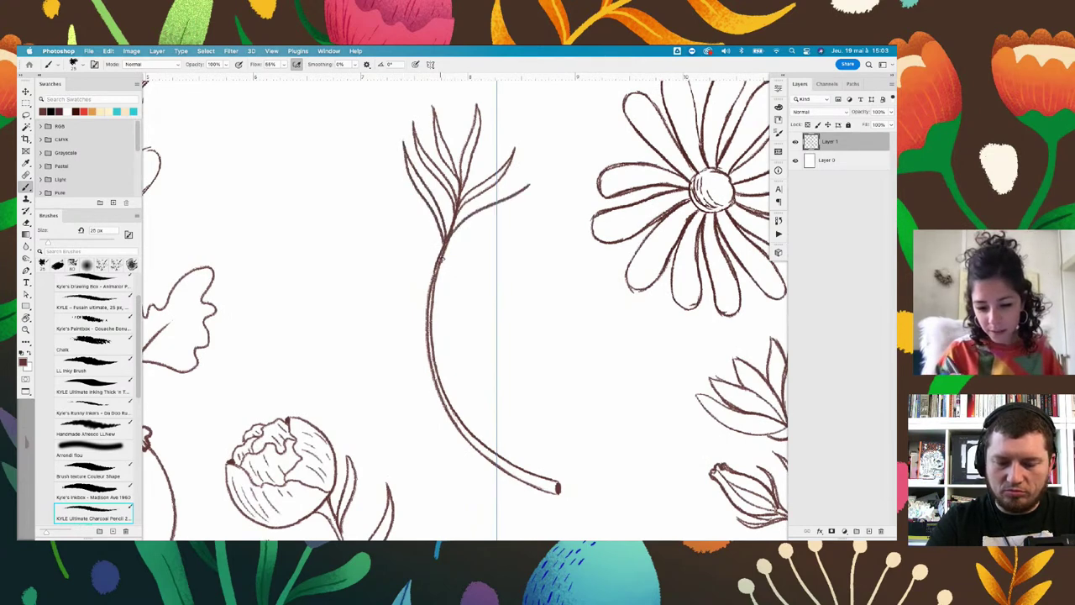
# Add leaflets on both sides of the upper fern stem, redrawing the broken left one
pyautogui.moveTo(438, 260); pyautogui.dragTo(509, 204)
pyautogui.press('super+z')
pyautogui.moveTo(444, 252); pyautogui.dragTo(529, 187)
pyautogui.moveTo(390, 165); pyautogui.dragTo(424, 273)
pyautogui.moveTo(399, 207)
pyautogui.mouseDown()
pyautogui.moveTo(431, 282)
pyautogui.moveTo(522, 226)
pyautogui.mouseUp()
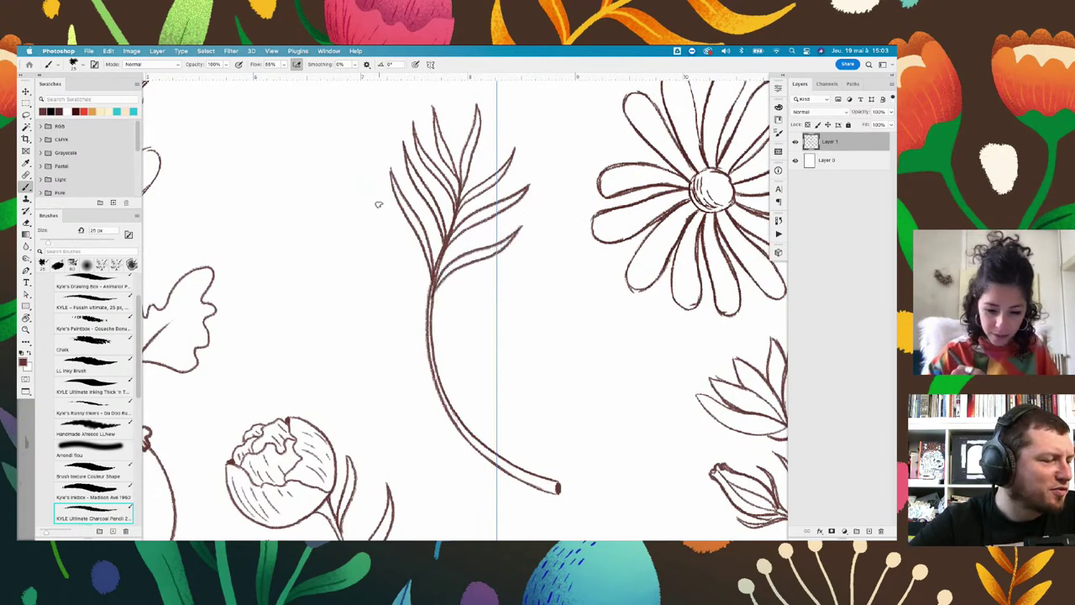
pyautogui.moveTo(382, 208); pyautogui.dragTo(414, 279)
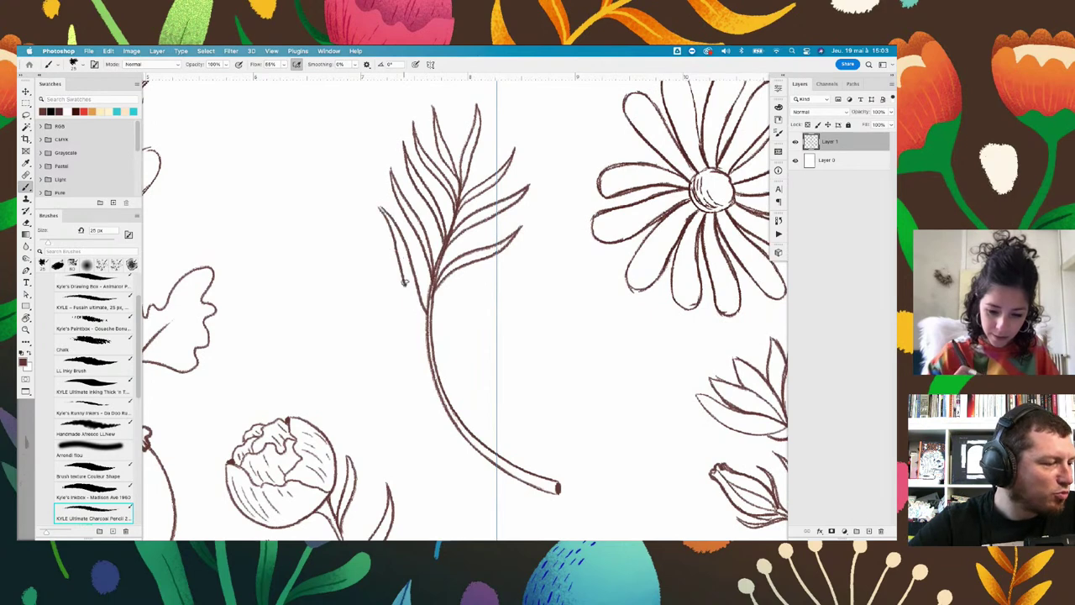
pyautogui.hotkey('ctrl', 'z')
pyautogui.moveTo(383, 206)
pyautogui.mouseDown()
pyautogui.moveTo(428, 317)
pyautogui.moveTo(522, 267)
pyautogui.mouseUp()
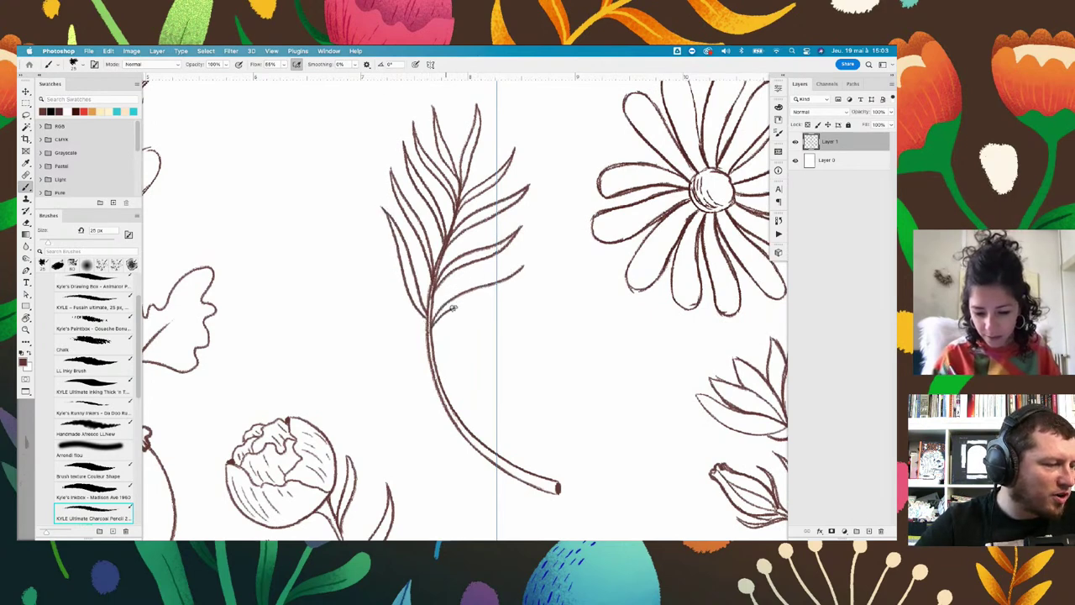
pyautogui.moveTo(434, 323); pyautogui.dragTo(523, 267)
# Add paired leaflets further down both sides of the fern stem, redrawing a misplaced left leaflet
pyautogui.scroll(-3, 320, 190)
pyautogui.hscroll(3, 320, 190)
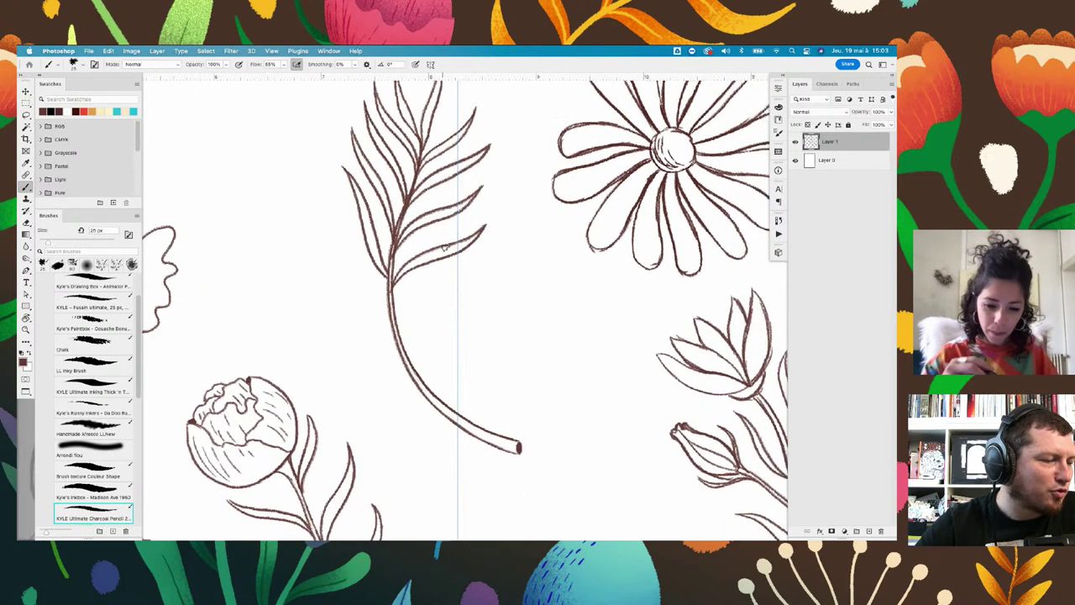
pyautogui.moveTo(344, 230); pyautogui.dragTo(380, 295)
pyautogui.moveTo(319, 192)
pyautogui.mouseDown()
pyautogui.moveTo(372, 296)
pyautogui.moveTo(489, 250)
pyautogui.mouseUp()
pyautogui.moveTo(385, 311); pyautogui.dragTo(488, 250)
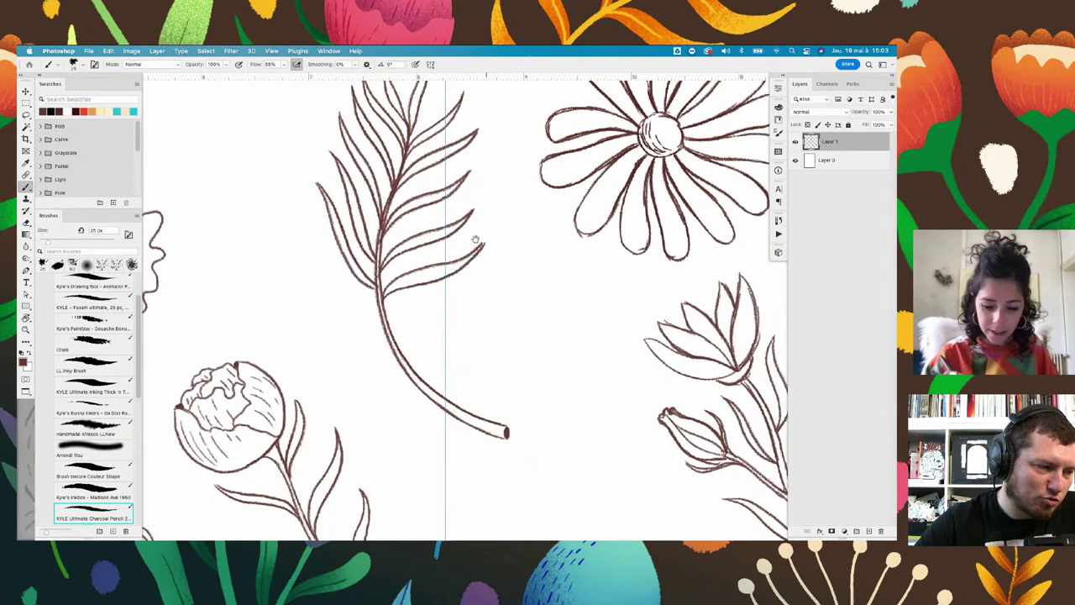
pyautogui.scroll(-3, 312, 211)
pyautogui.hscroll(1, 312, 210)
pyautogui.moveTo(284, 175)
pyautogui.mouseDown()
pyautogui.moveTo(319, 237)
pyautogui.moveTo(367, 286)
pyautogui.moveTo(308, 232)
pyautogui.moveTo(358, 287)
pyautogui.mouseUp()
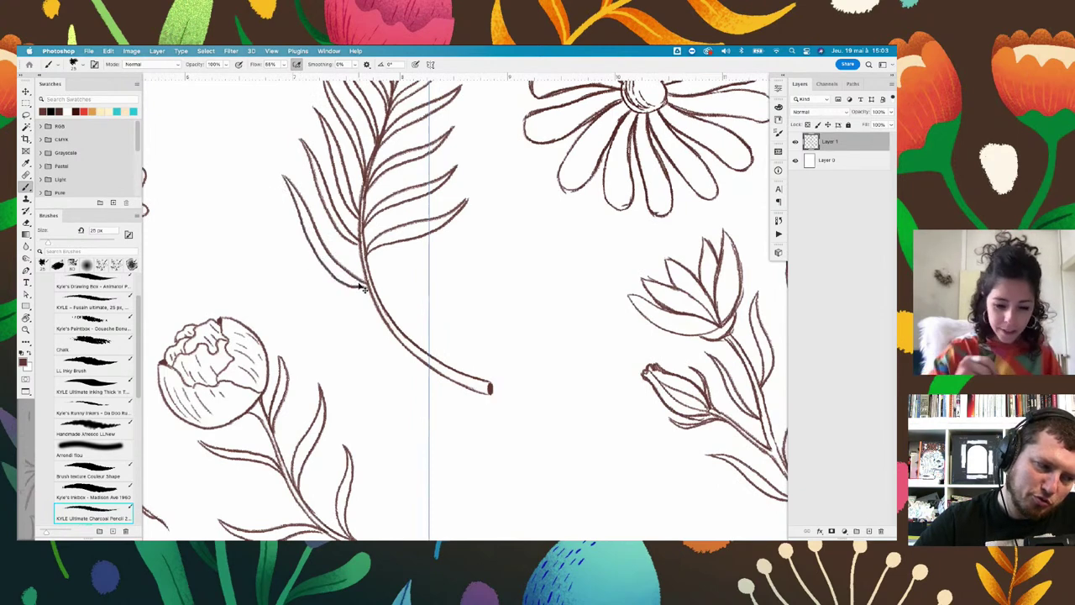
pyautogui.hotkey('ctrl', 'z')
pyautogui.moveTo(306, 229); pyautogui.dragTo(359, 284)
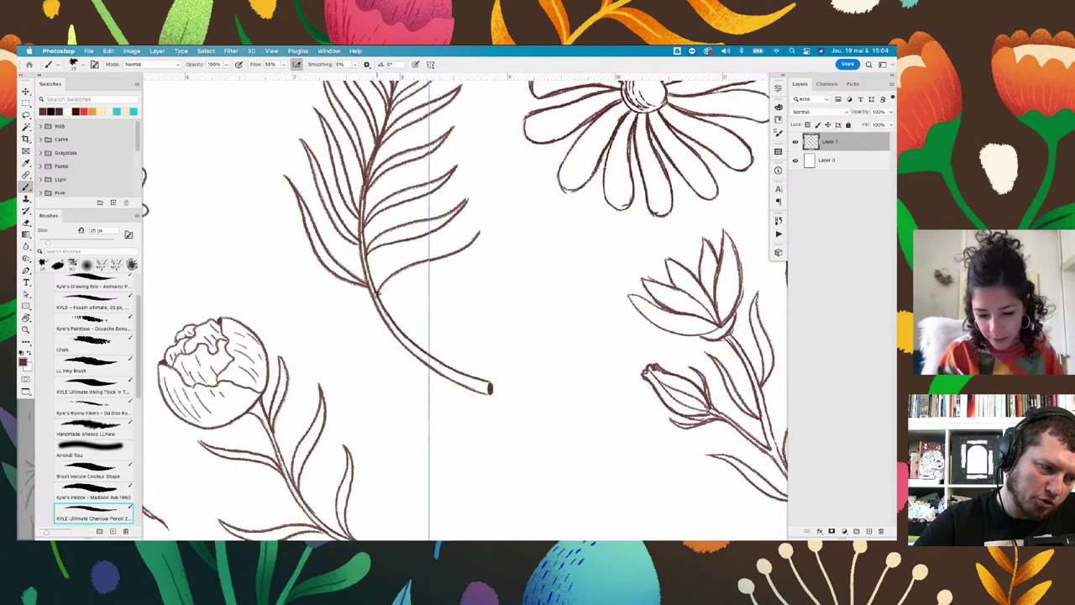
pyautogui.moveTo(375, 294); pyautogui.dragTo(482, 227)
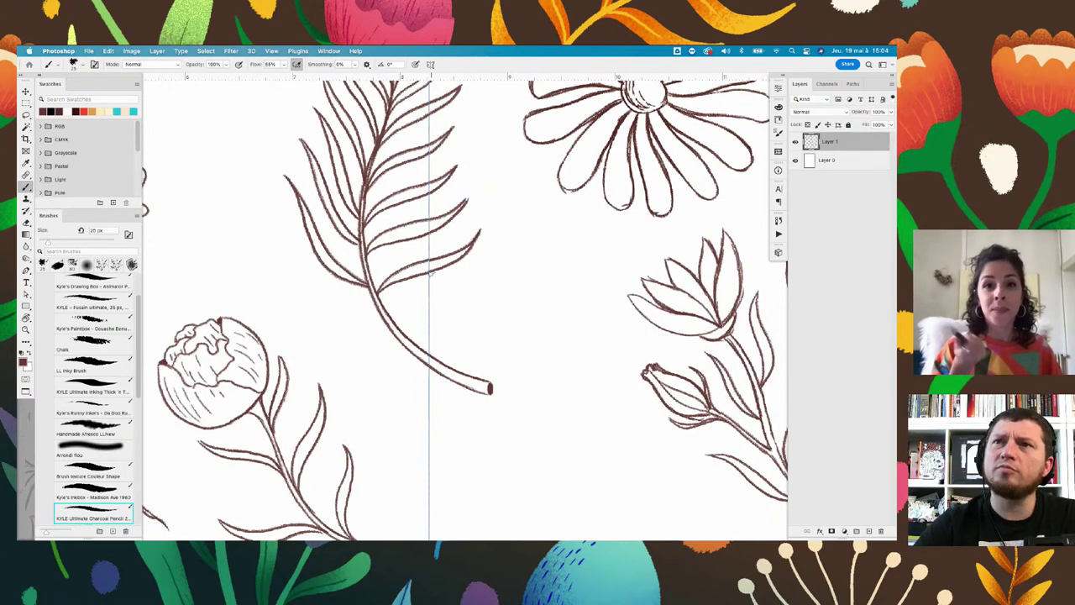
# Draw long leaflets on the left of the fern stem, redrawing one bad stroke
pyautogui.press('r')
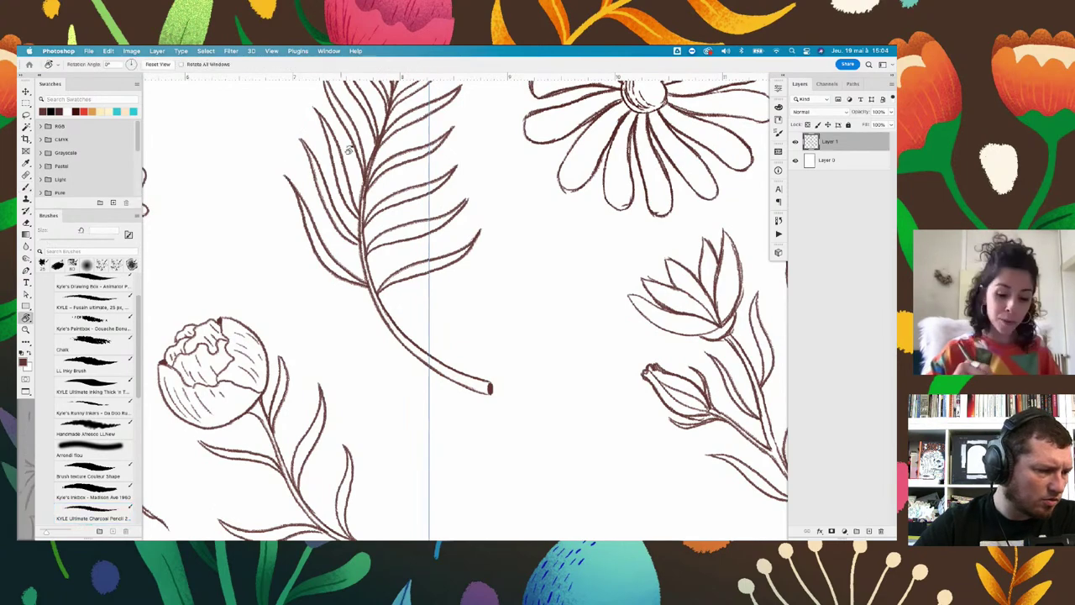
pyautogui.moveTo(515, 141)
pyautogui.mouseDown()
pyautogui.moveTo(527, 146)
pyautogui.moveTo(406, 128)
pyautogui.mouseUp()
pyautogui.press('b')
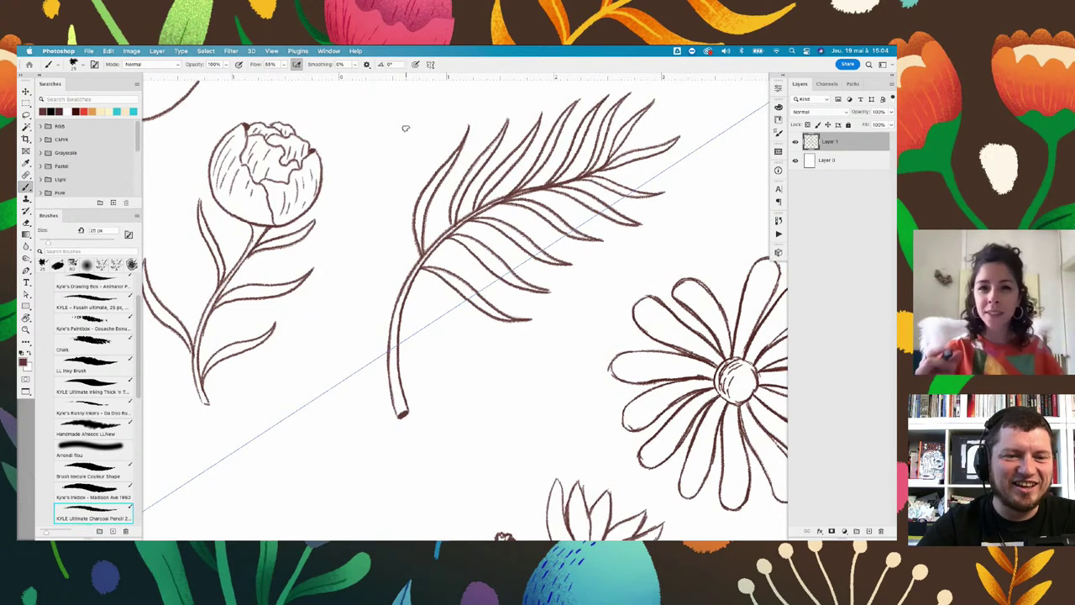
pyautogui.moveTo(396, 151); pyautogui.dragTo(394, 250)
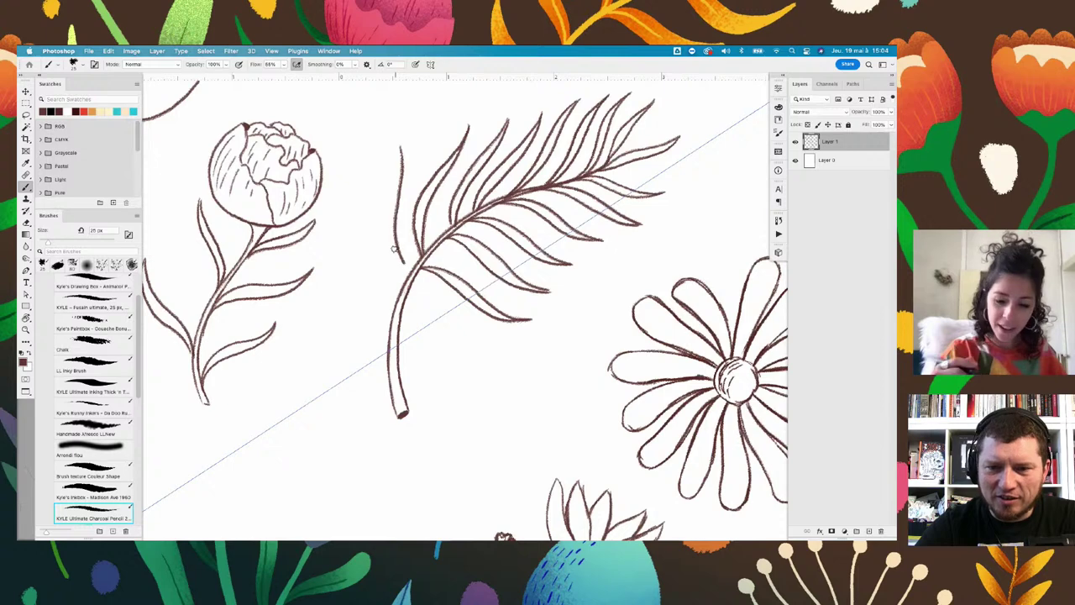
pyautogui.moveTo(399, 156); pyautogui.dragTo(393, 263)
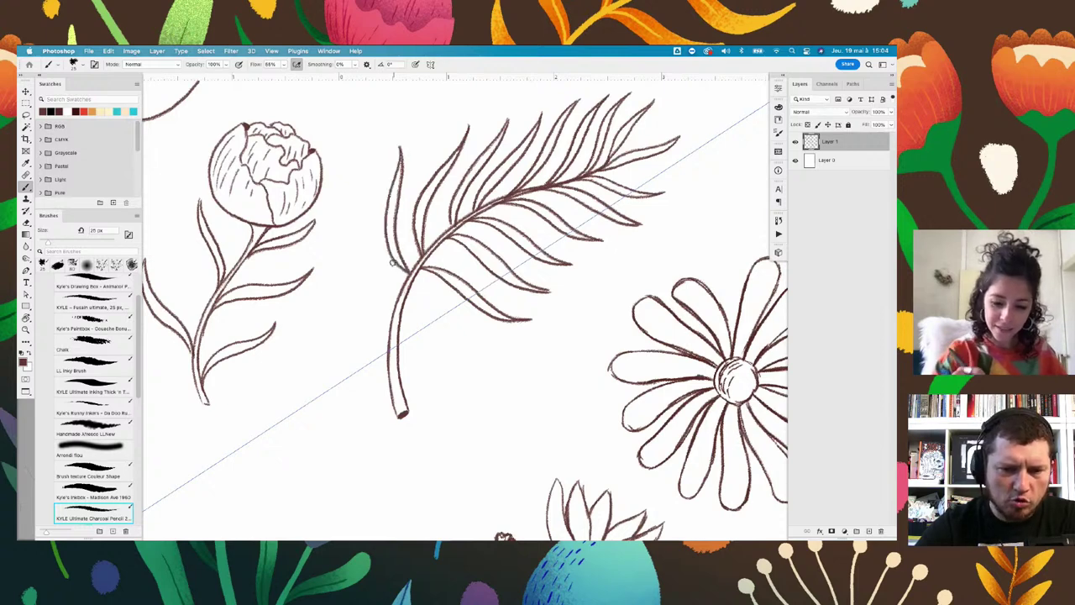
pyautogui.moveTo(362, 228); pyautogui.dragTo(378, 290)
pyautogui.hotkey('ctrl', 'z')
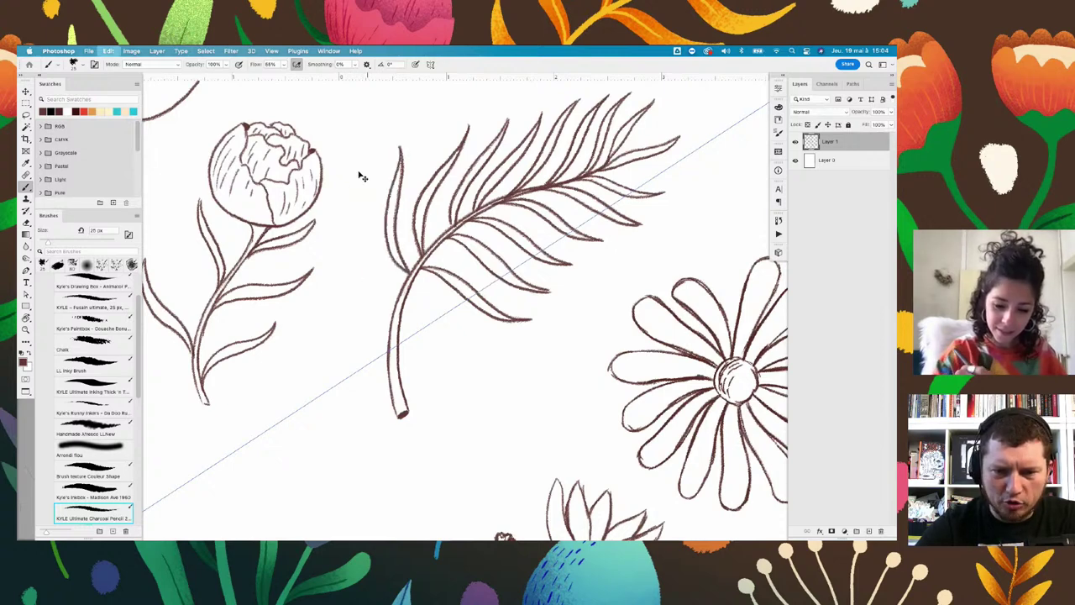
pyautogui.moveTo(361, 173); pyautogui.dragTo(389, 309)
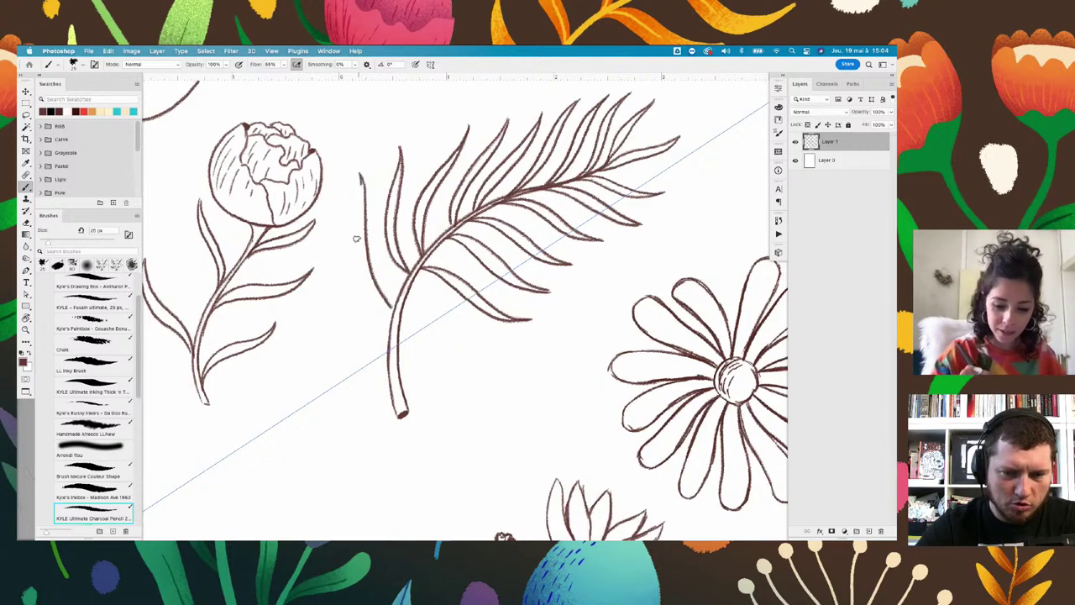
pyautogui.moveTo(357, 238); pyautogui.dragTo(430, 375)
# Add curved leaflets on the lower right of the stem just above the cut end
pyautogui.press('r')
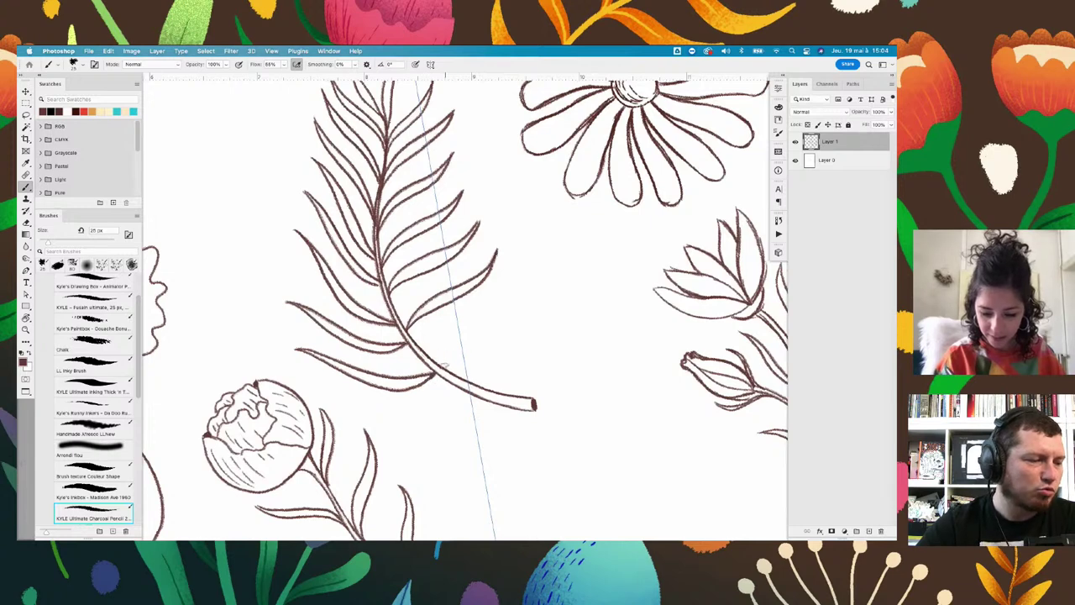
pyautogui.moveTo(444, 366); pyautogui.dragTo(521, 262)
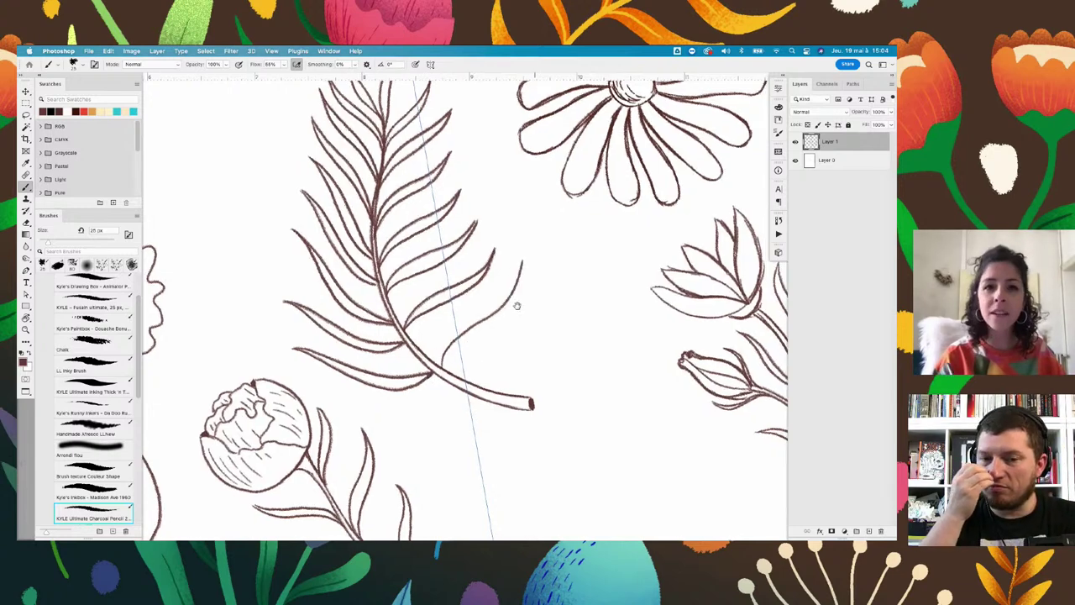
pyautogui.scroll(-5, 517, 306)
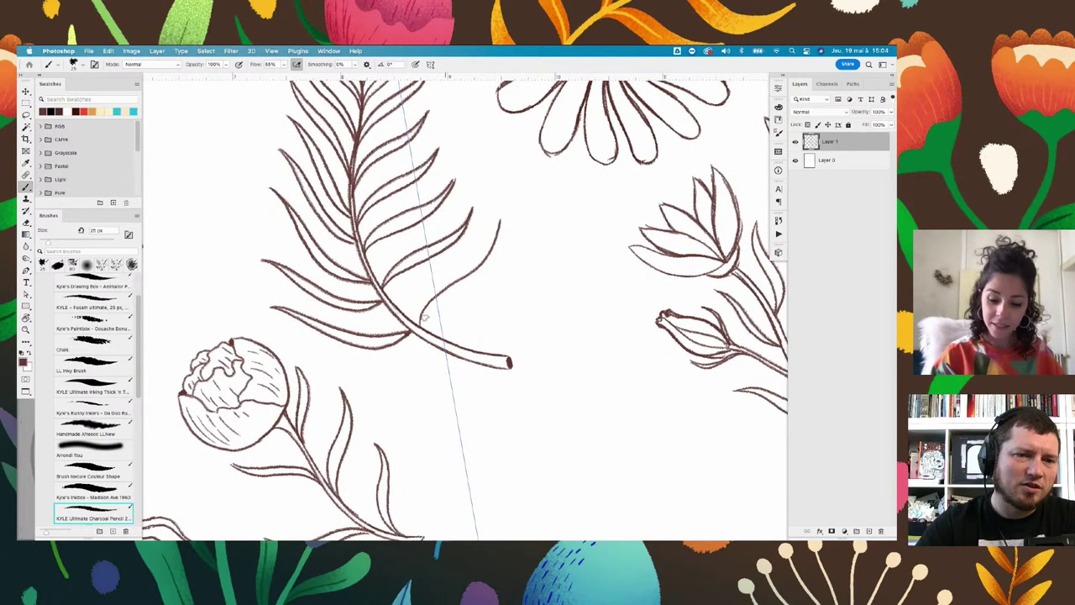
pyautogui.moveTo(441, 303); pyautogui.dragTo(497, 245)
pyautogui.hotkey('ctrl', 'z')
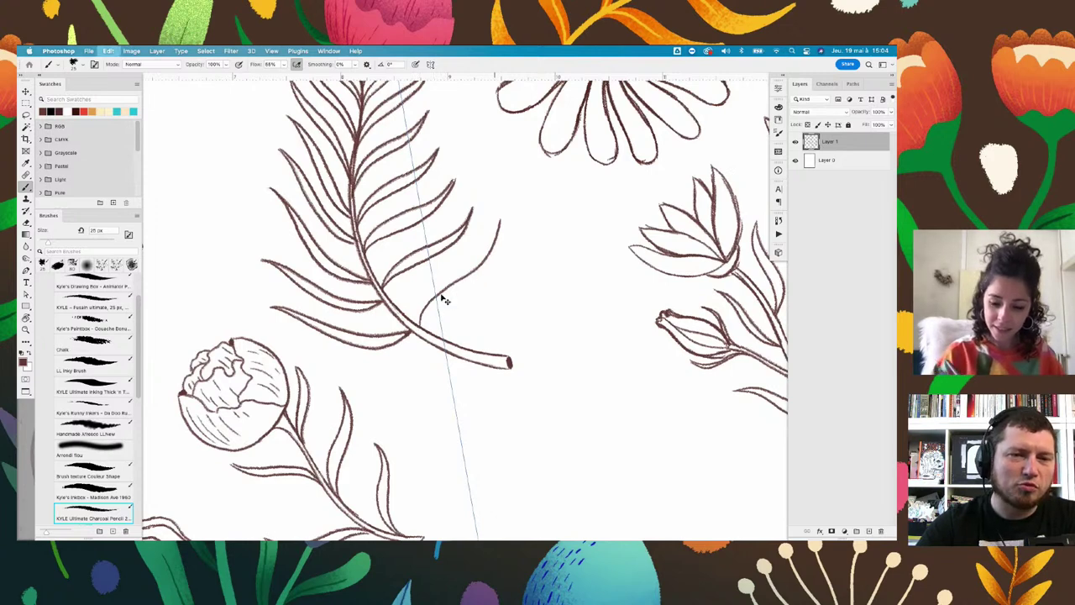
pyautogui.moveTo(422, 324)
pyautogui.mouseDown()
pyautogui.moveTo(486, 277)
pyautogui.moveTo(497, 214)
pyautogui.mouseUp()
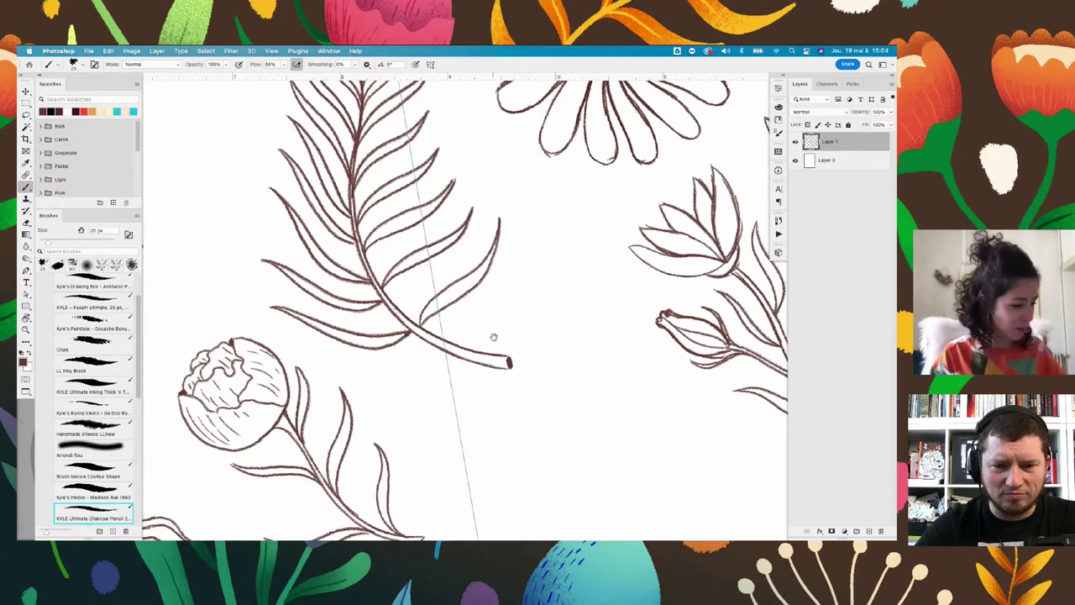
pyautogui.press('r')
pyautogui.moveTo(489, 161)
pyautogui.mouseDown()
pyautogui.moveTo(569, 190)
pyautogui.moveTo(415, 161)
pyautogui.mouseUp()
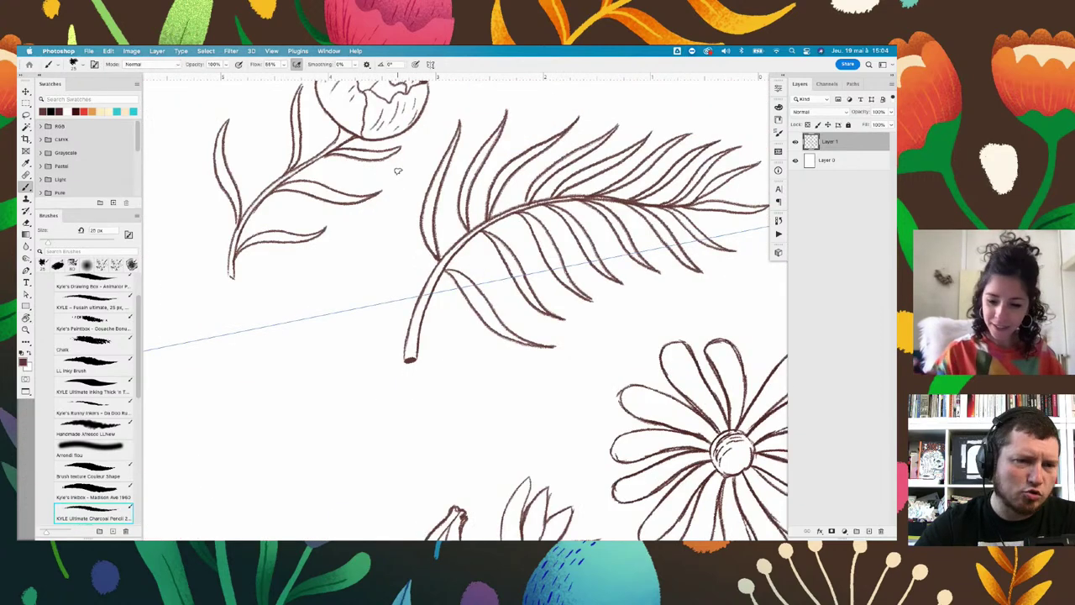
pyautogui.press('r')
pyautogui.moveTo(689, 319); pyautogui.dragTo(494, 134)
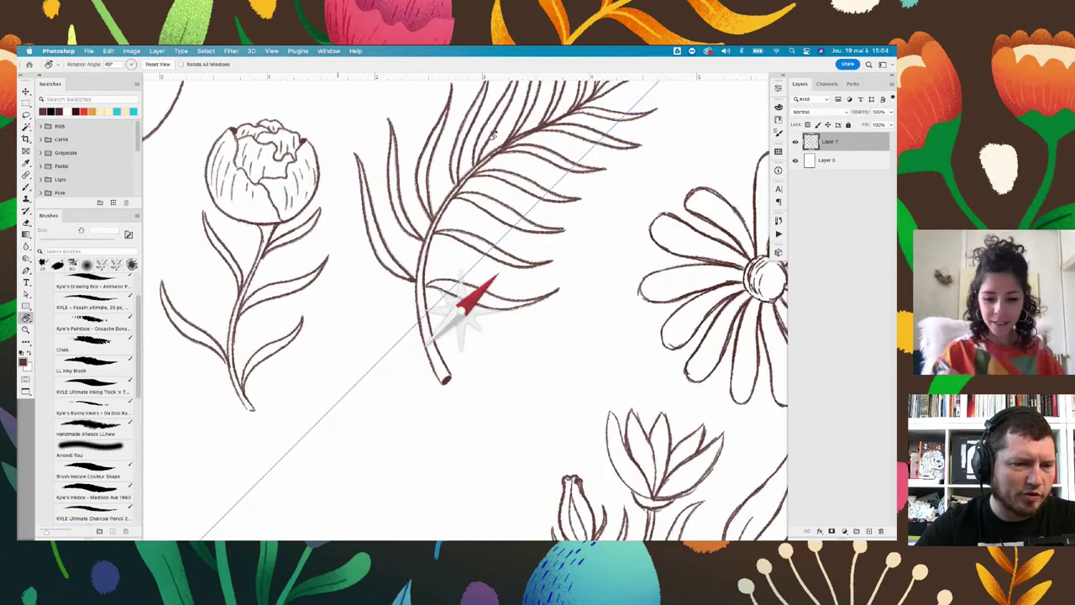
pyautogui.press('Escape')
pyautogui.scroll(-5, 488, 239)
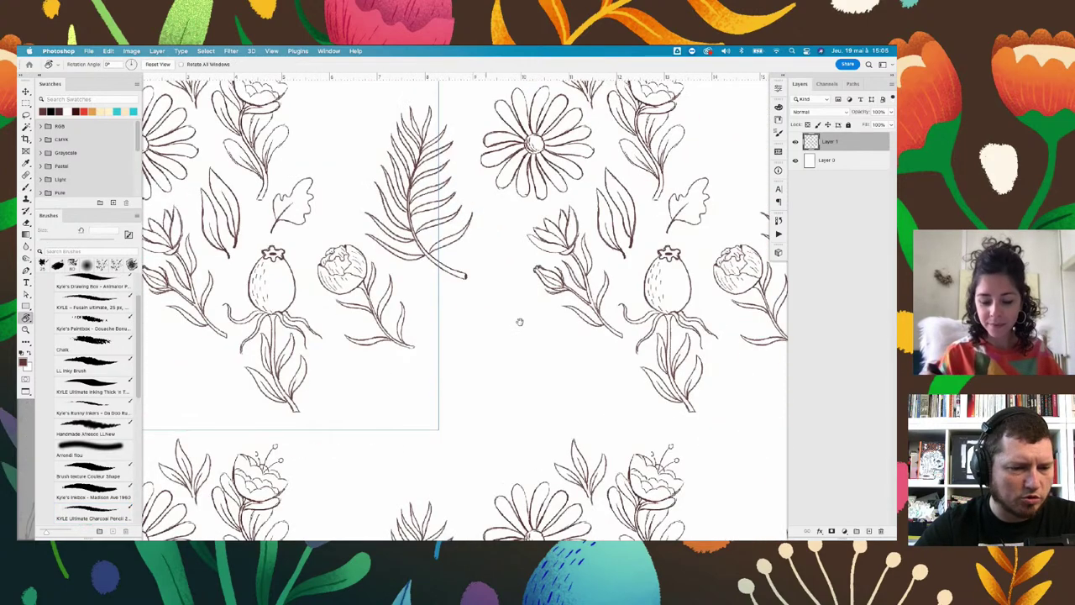
pyautogui.scroll(5, 520, 322)
pyautogui.hscroll(-5, 530, 344)
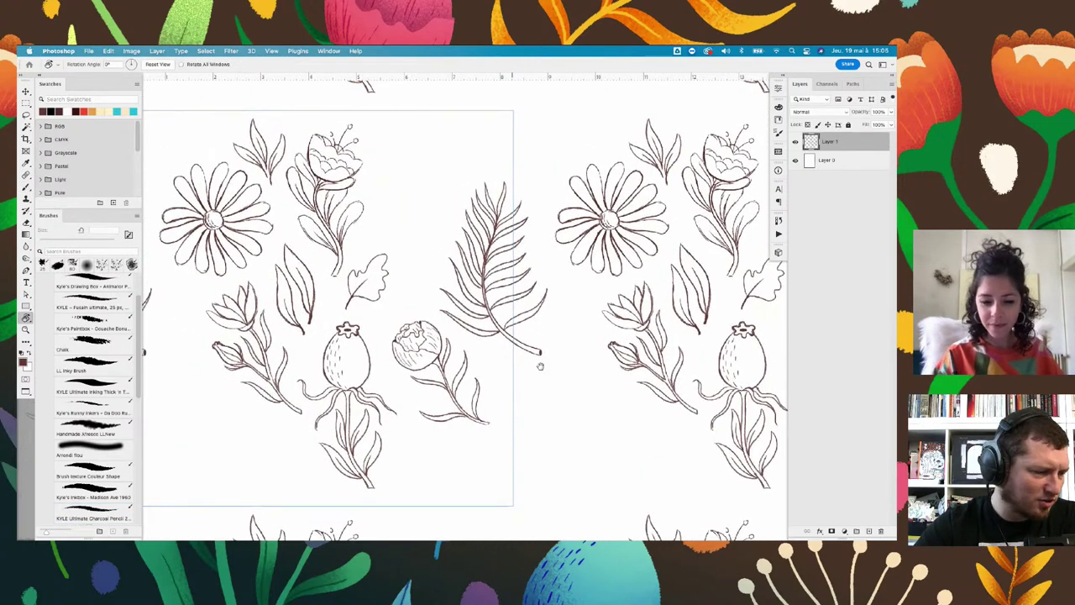
pyautogui.hscroll(-3, 540, 366)
pyautogui.scroll(-4, 546, 365)
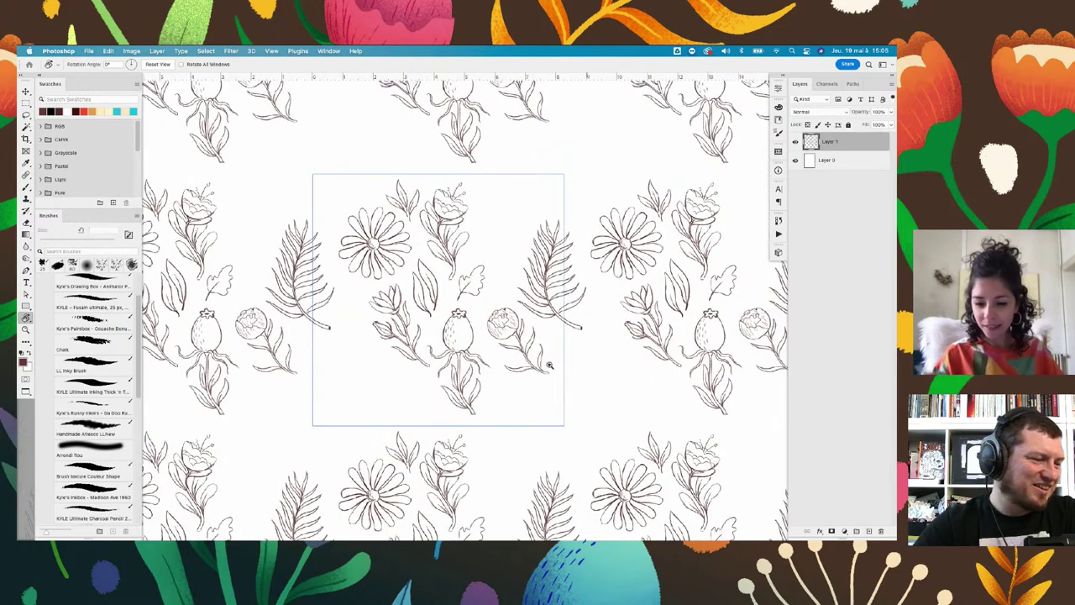
pyautogui.scroll(-2, 550, 365)
pyautogui.scroll(2, 563, 267)
pyautogui.scroll(4, 565, 264)
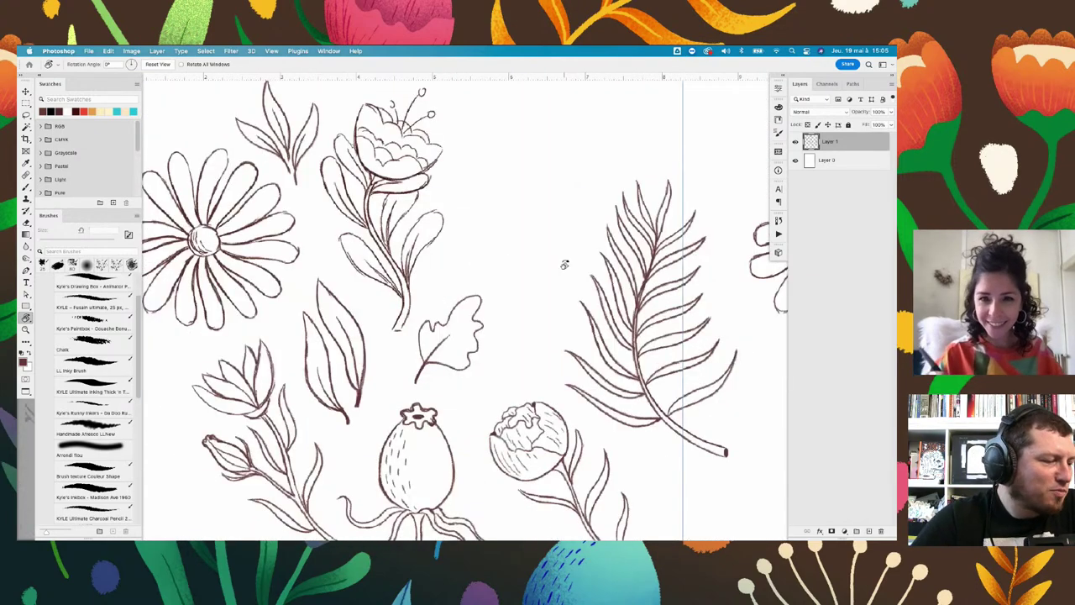
pyautogui.press('b')
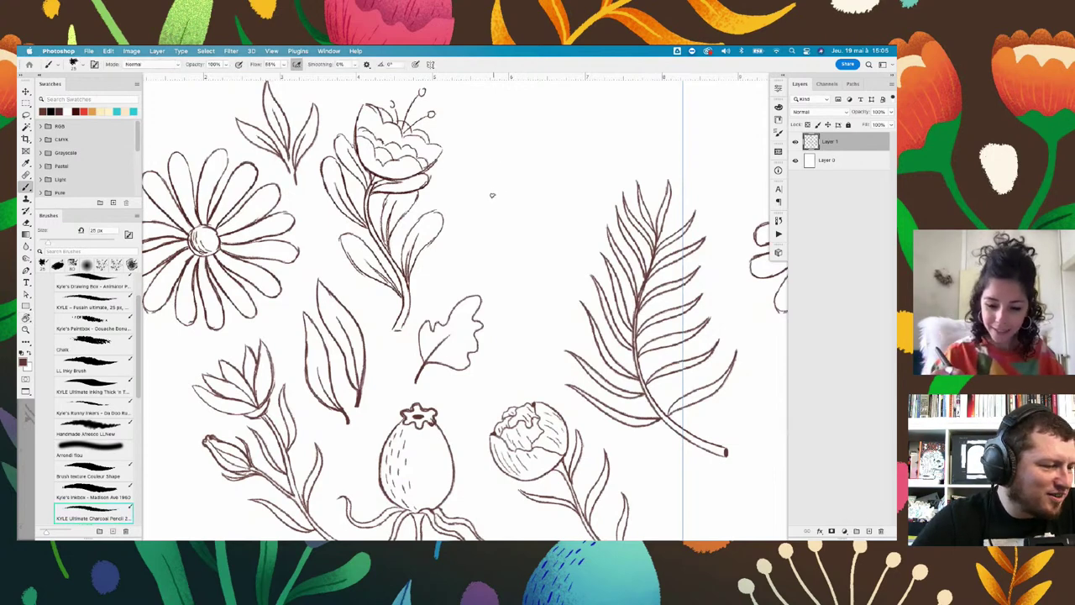
# Draw a long straight stem beside the fern and undo two diagonal branch attempts
pyautogui.moveTo(512, 290); pyautogui.dragTo(521, 371)
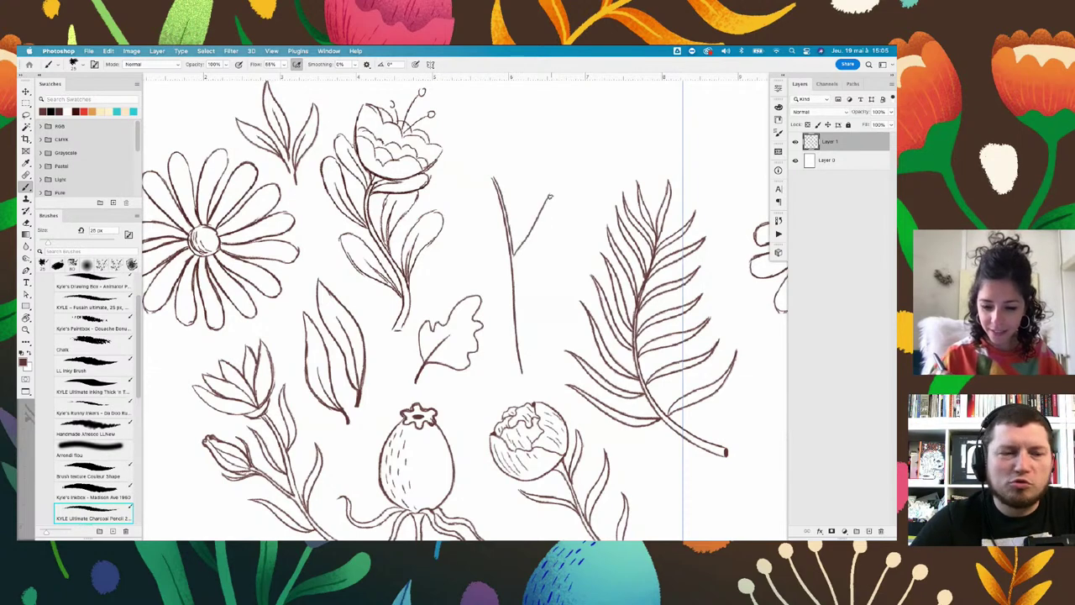
pyautogui.hotkey('ctrl', 'z')
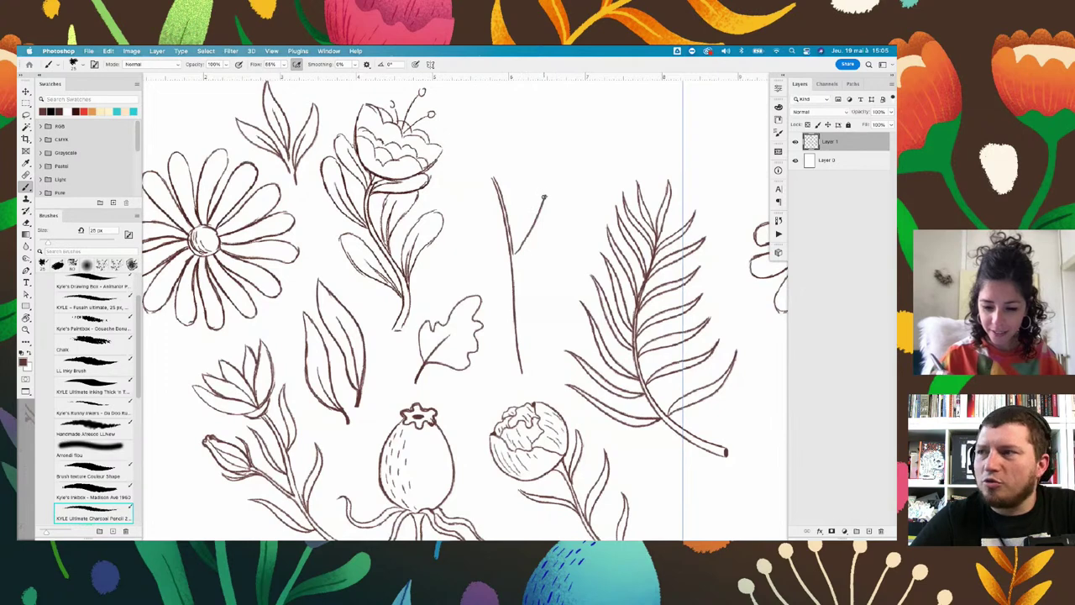
pyautogui.hotkey('ctrl', 'z')
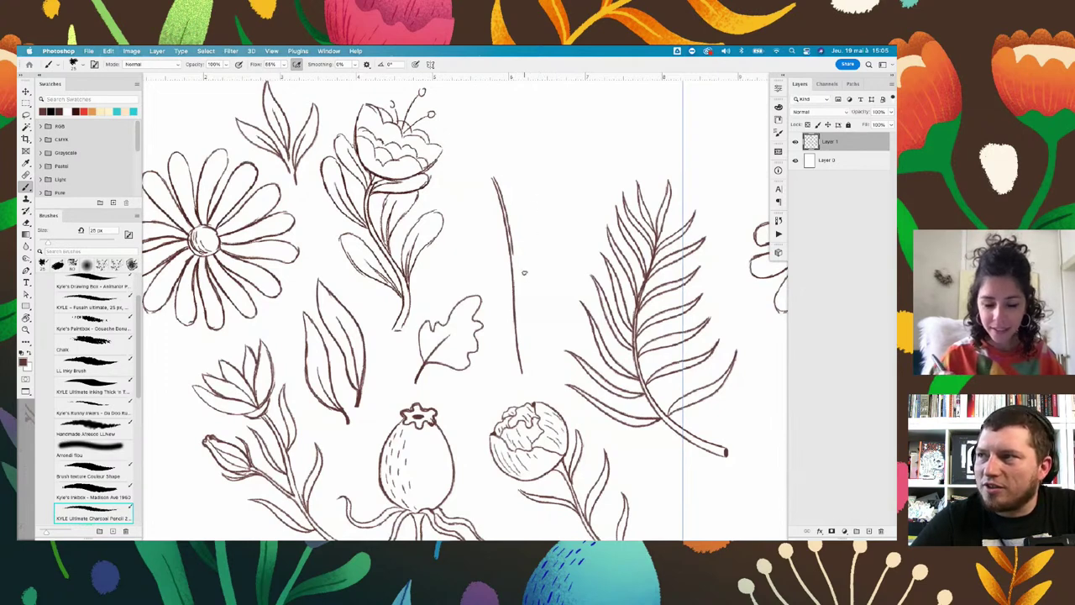
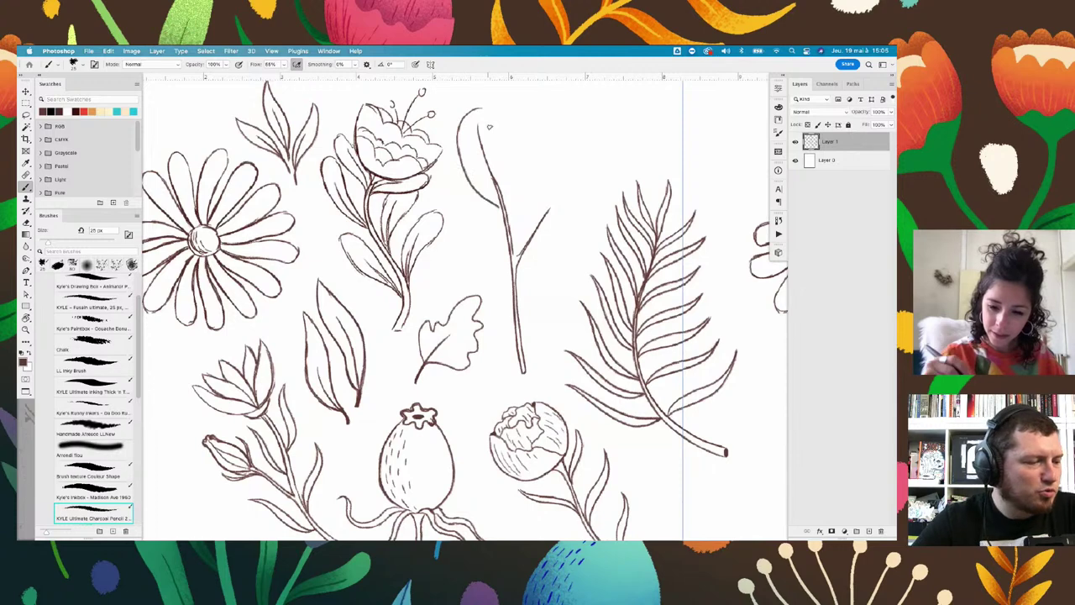
# Draw the rounded leaf outlines on the new stem, redrawing the right-side leaf
pyautogui.hotkey('ctrl', 'z')
pyautogui.moveTo(457, 136); pyautogui.dragTo(498, 216)
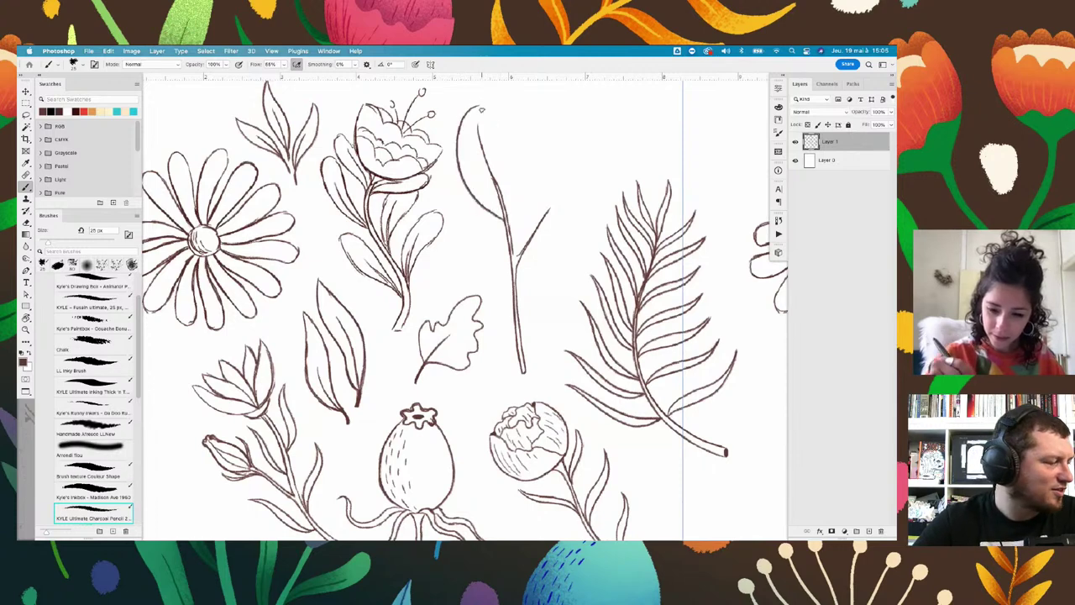
pyautogui.moveTo(502, 114)
pyautogui.mouseDown()
pyautogui.moveTo(517, 188)
pyautogui.moveTo(576, 159)
pyautogui.mouseUp()
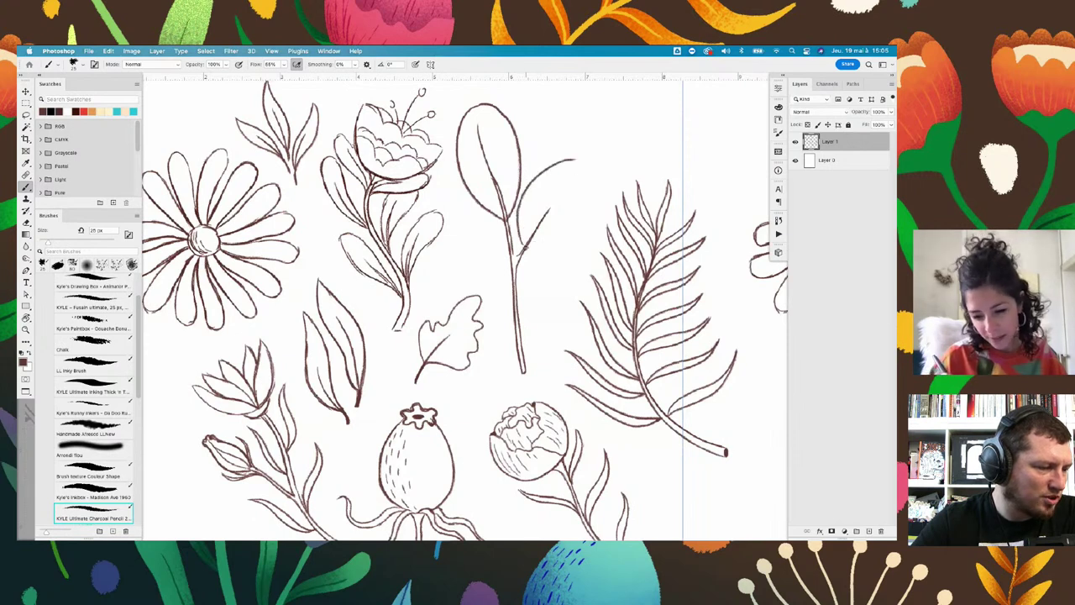
pyautogui.moveTo(528, 251); pyautogui.dragTo(578, 225)
pyautogui.hotkey('ctrl', 'z')
pyautogui.hotkey('ctrl', 'z')
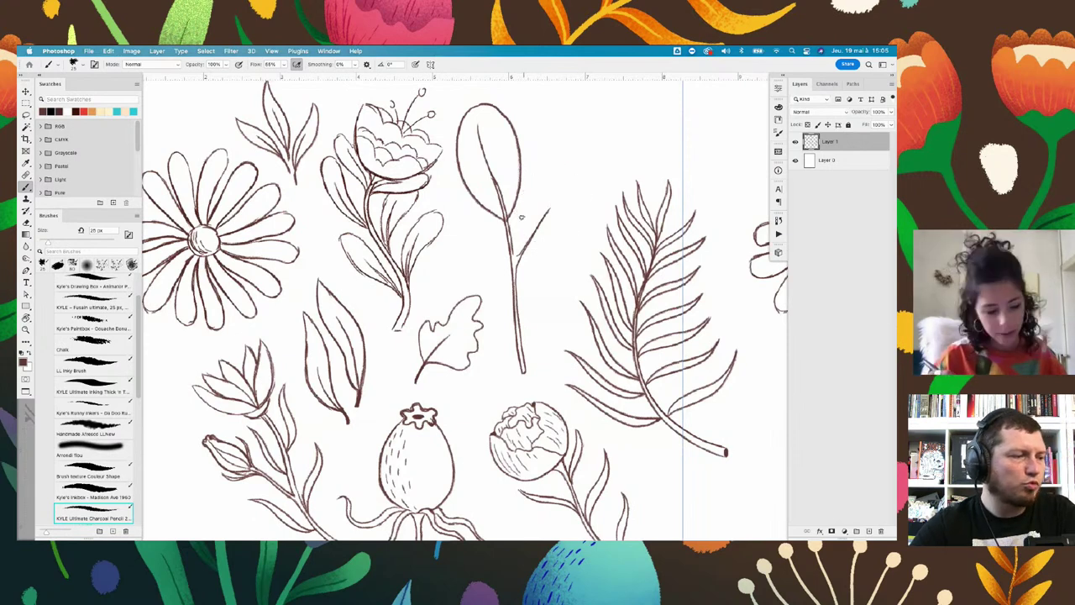
pyautogui.moveTo(521, 246); pyautogui.dragTo(576, 175)
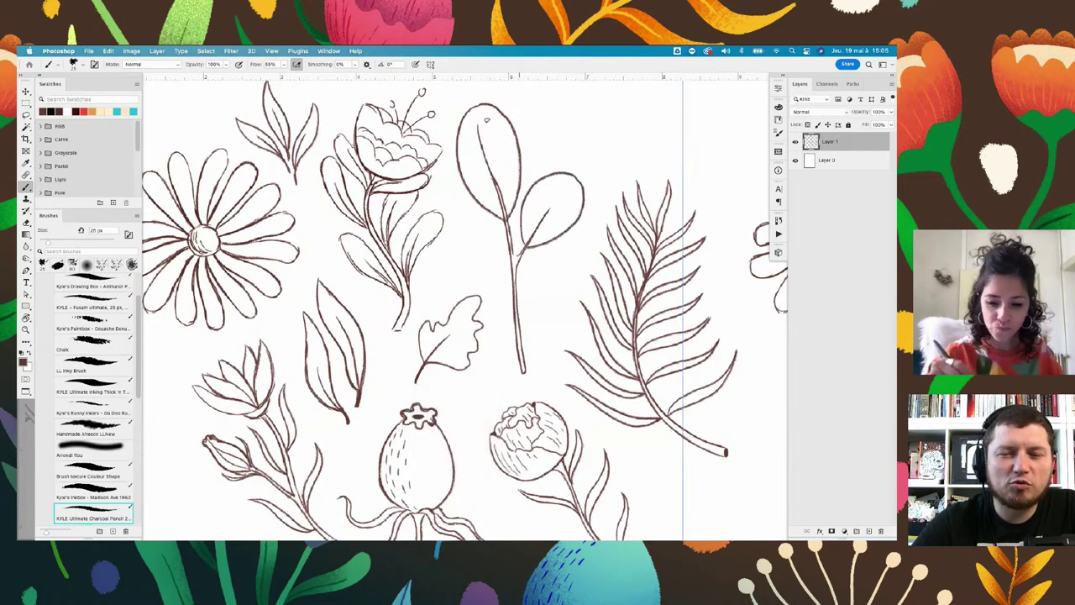
# Add veins inside the upper-left leaf and a midrib in the right leaf
pyautogui.moveTo(499, 157); pyautogui.dragTo(514, 126)
pyautogui.moveTo(497, 182); pyautogui.dragTo(516, 154)
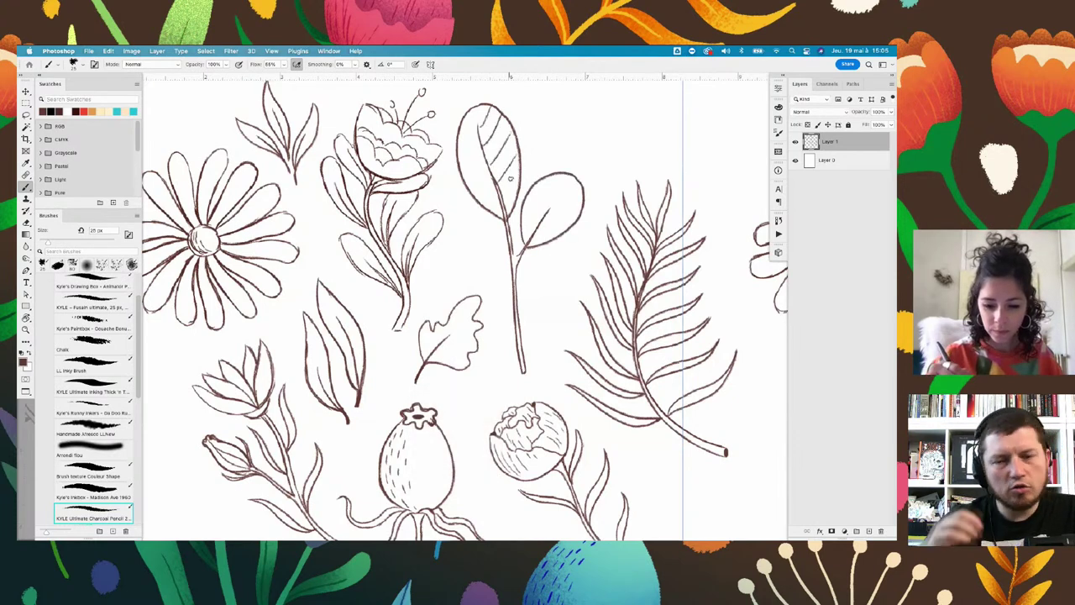
pyautogui.moveTo(504, 203); pyautogui.dragTo(515, 190)
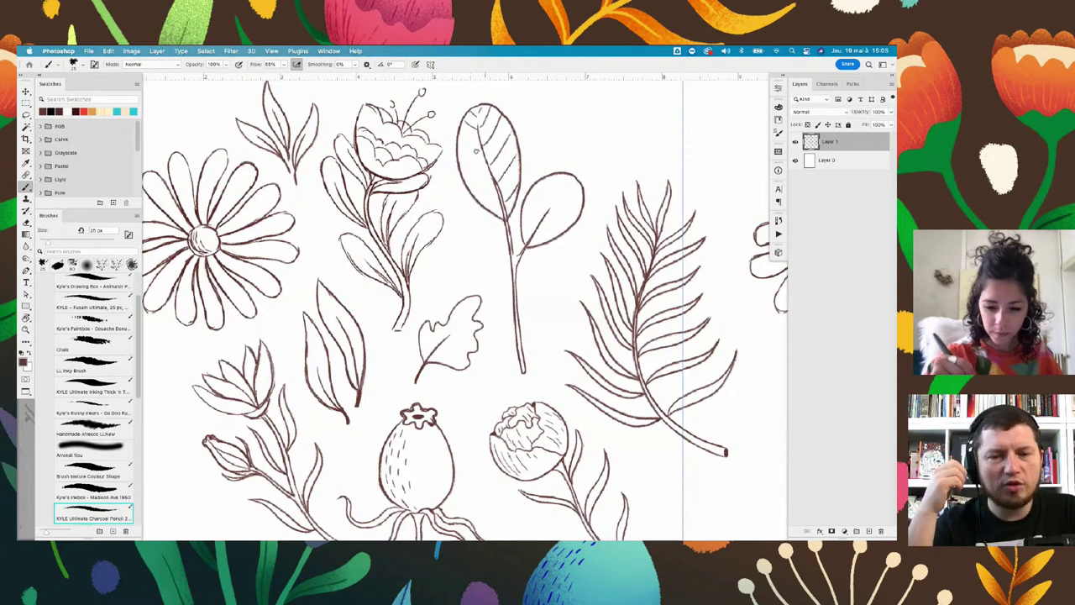
pyautogui.moveTo(493, 190); pyautogui.dragTo(464, 174)
pyautogui.moveTo(501, 208); pyautogui.dragTo(472, 195)
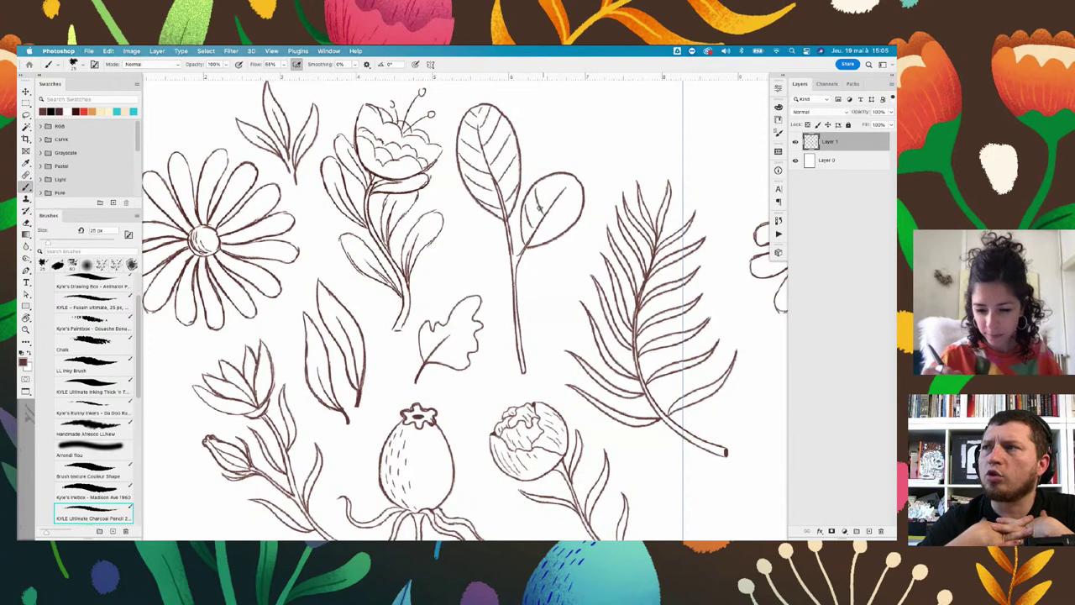
pyautogui.moveTo(526, 241)
pyautogui.mouseDown()
pyautogui.moveTo(568, 187)
pyautogui.moveTo(578, 202)
pyautogui.moveTo(555, 230)
pyautogui.mouseUp()
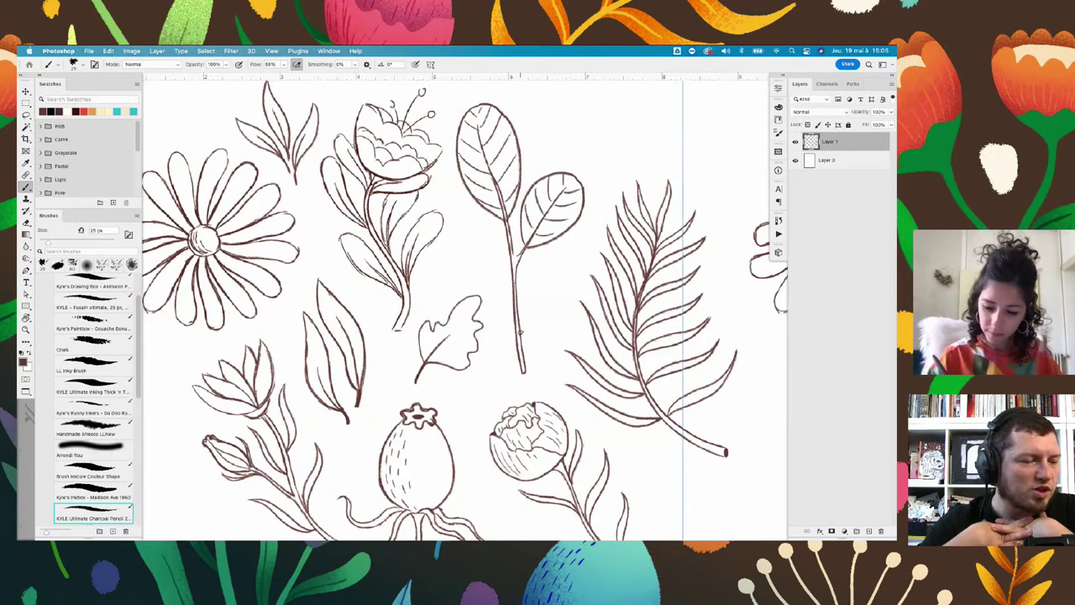
# Add a side branch, extend the lower stem, and vein the lower right leaf
pyautogui.moveTo(511, 313); pyautogui.dragTo(492, 238)
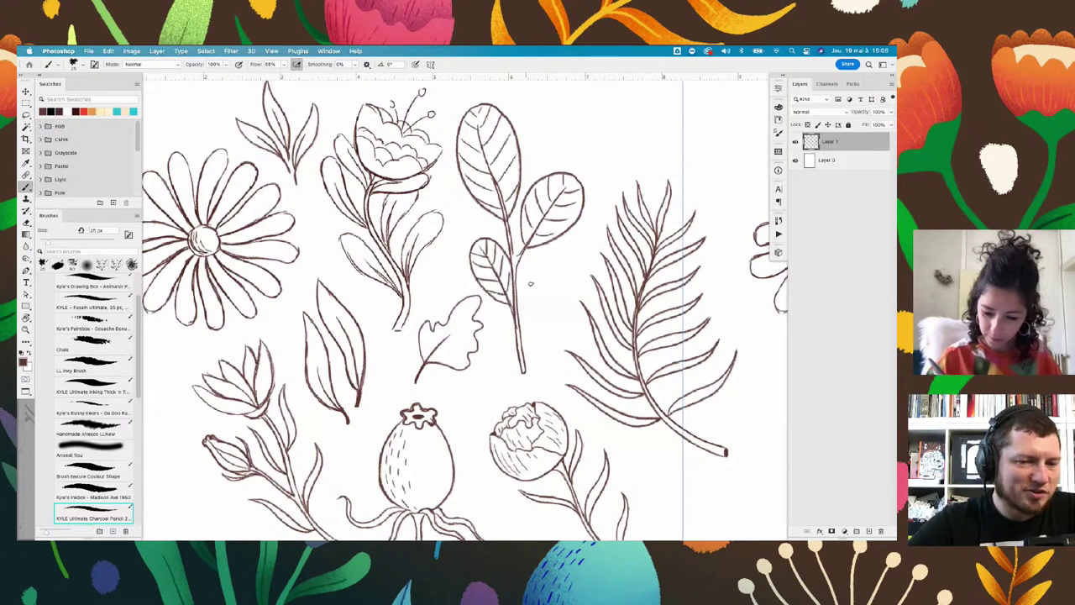
pyautogui.moveTo(524, 363)
pyautogui.mouseDown()
pyautogui.moveTo(556, 279)
pyautogui.moveTo(571, 308)
pyautogui.moveTo(529, 344)
pyautogui.moveTo(557, 282)
pyautogui.moveTo(565, 308)
pyautogui.mouseUp()
pyautogui.moveTo(537, 328); pyautogui.dragTo(558, 319)
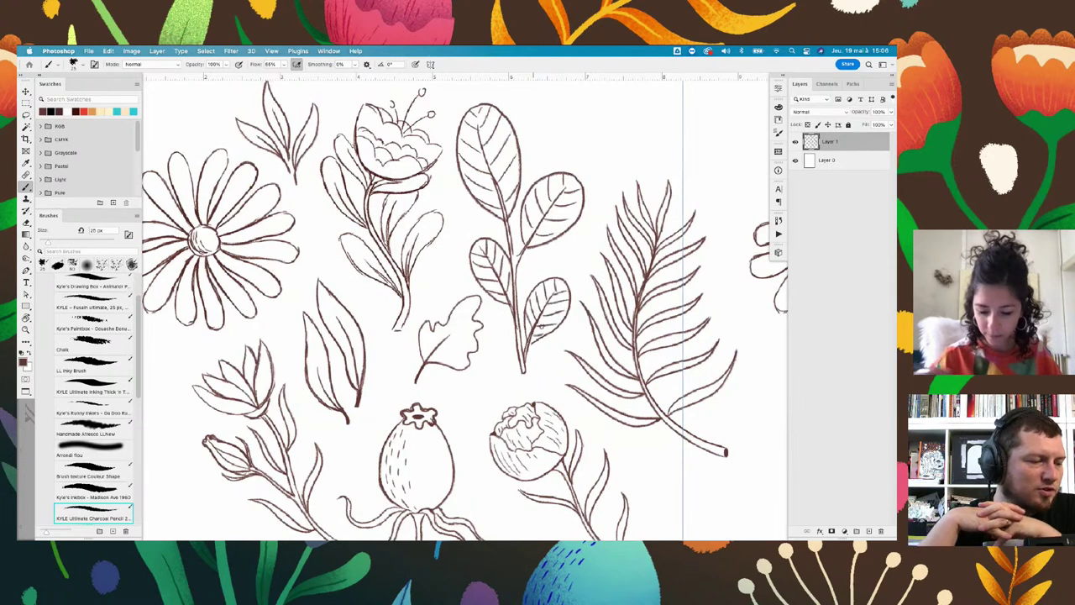
pyautogui.scroll(-2, 572, 294)
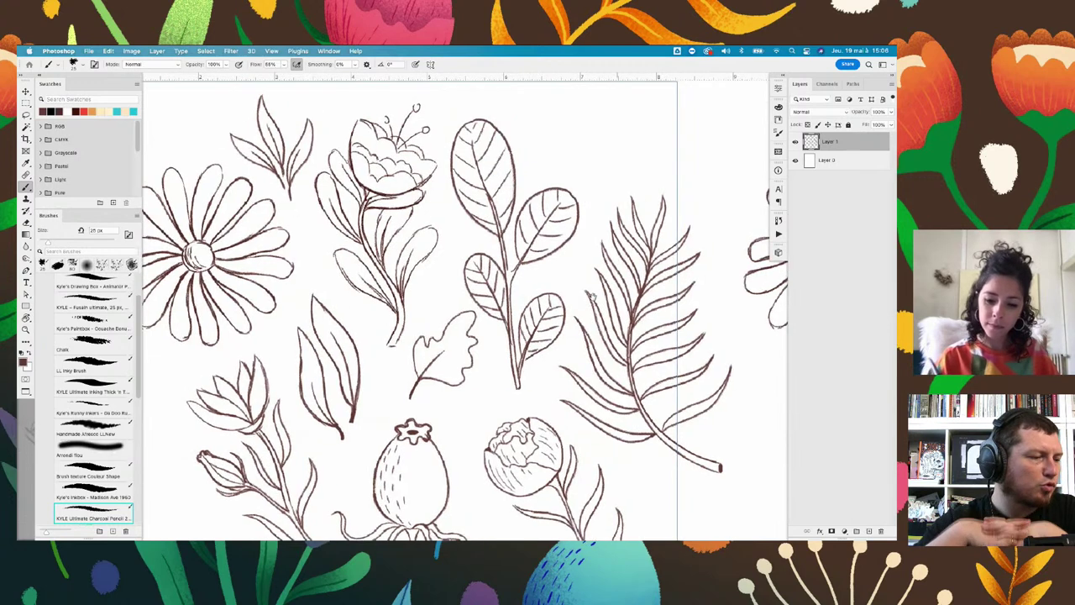
pyautogui.scroll(-2, 580, 286)
# Lasso the leafy stem, scale it down slightly, nudge it up and rotate about 3°
pyautogui.scroll(-2, 588, 277)
pyautogui.press('l')
pyautogui.moveTo(437, 134); pyautogui.dragTo(441, 325)
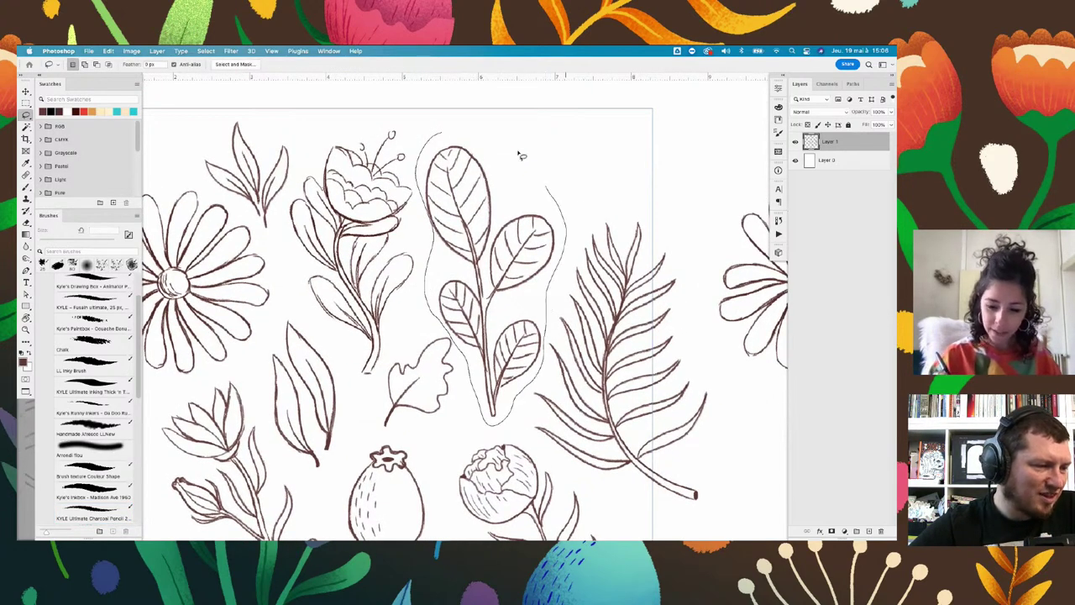
pyautogui.moveTo(549, 311); pyautogui.dragTo(446, 134)
pyautogui.hotkey('ctrl', 't')
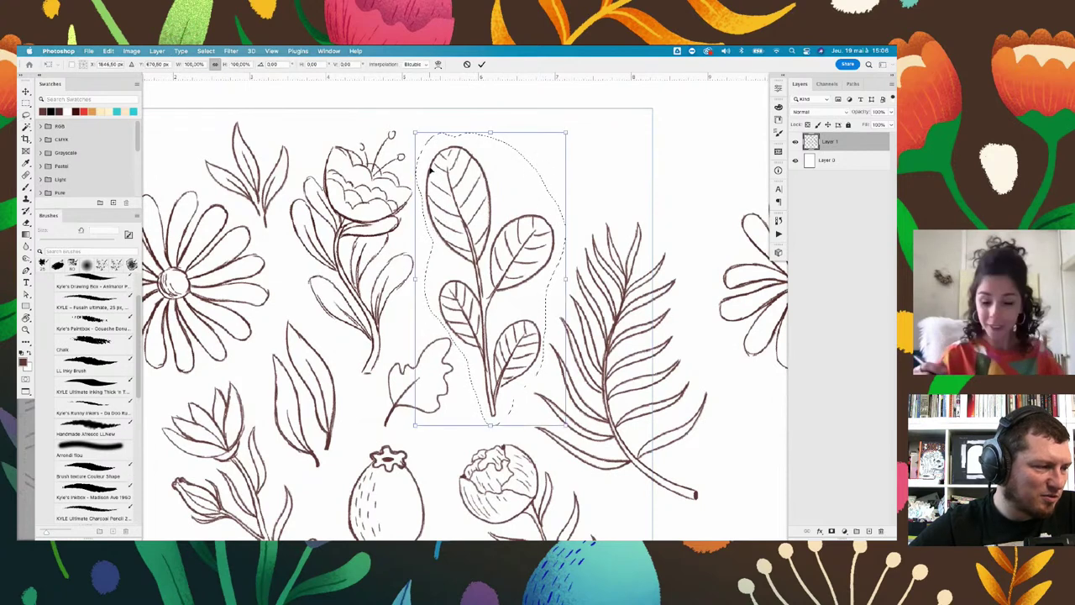
pyautogui.moveTo(566, 130); pyautogui.dragTo(559, 144)
pyautogui.moveTo(506, 238); pyautogui.dragTo(522, 218)
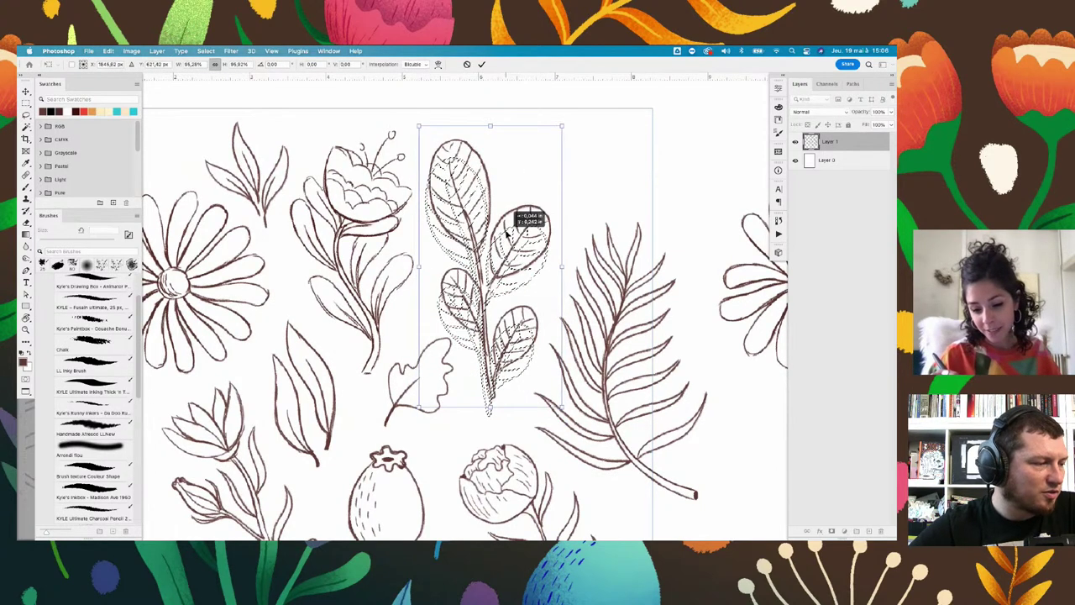
pyautogui.moveTo(584, 131); pyautogui.dragTo(591, 136)
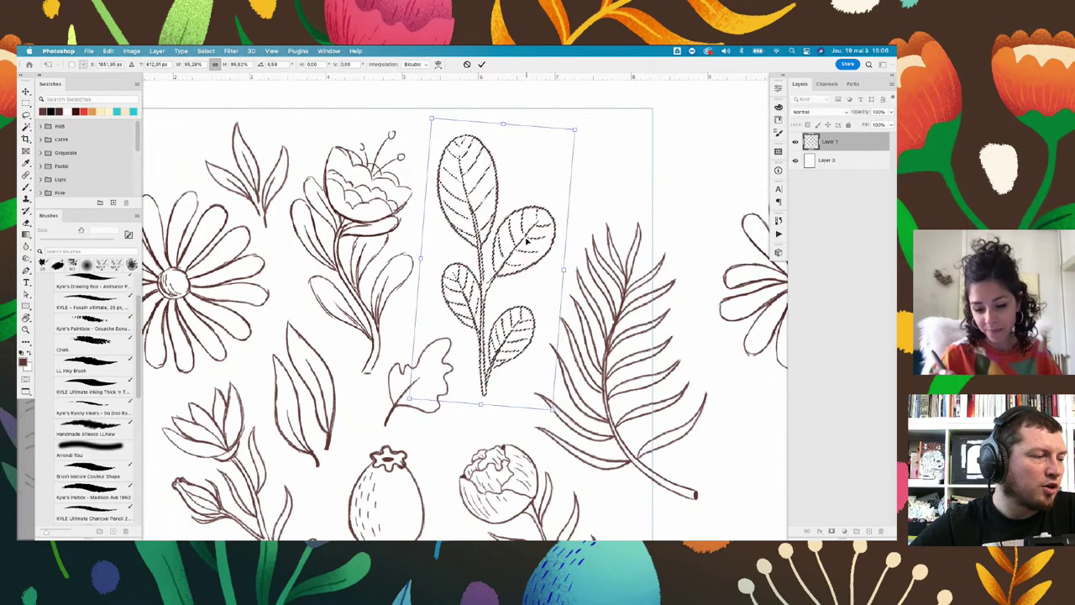
pyautogui.press('Return')
pyautogui.hotkey('ctrl', 'd')
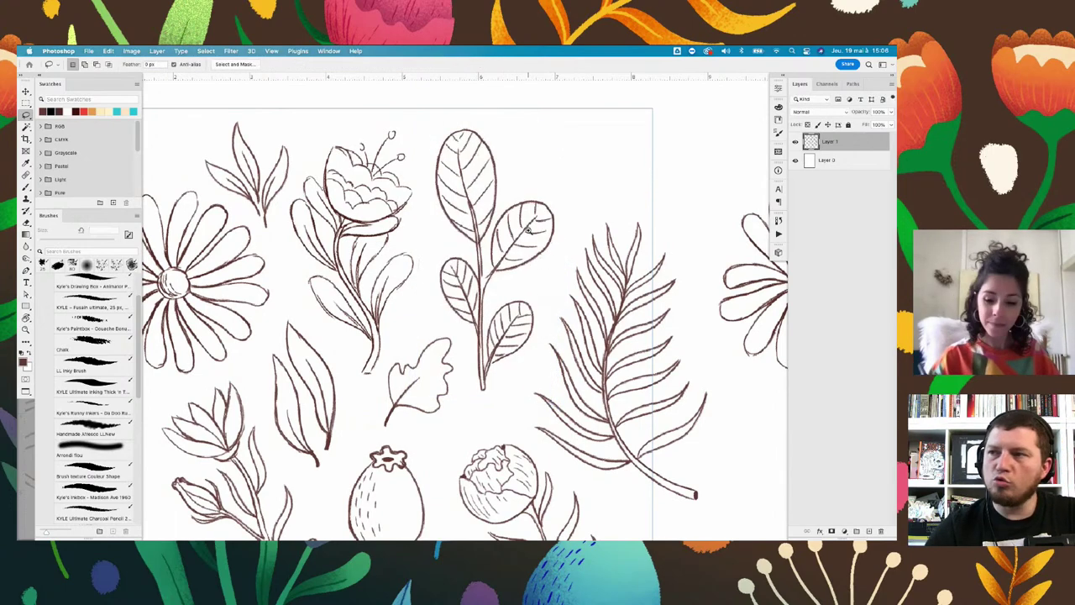
# Scroll and pan around the repeating pattern to check the transformed stem
pyautogui.scroll(-1, 660, 275)
pyautogui.scroll(-1, 660, 275)
pyautogui.scroll(-2, 660, 275)
pyautogui.scroll(-1, 594, 370)
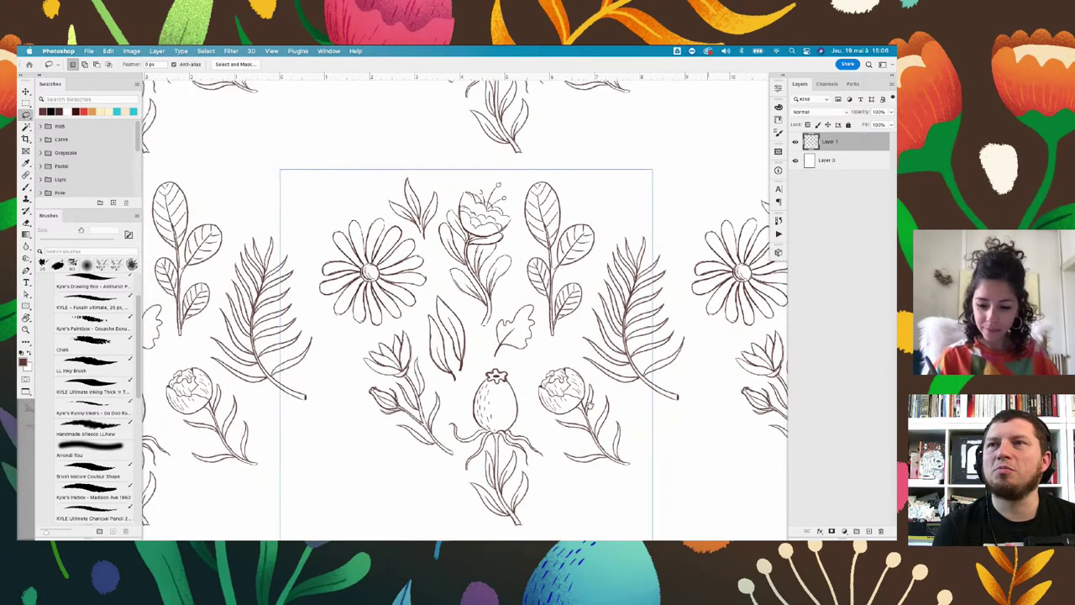
pyautogui.scroll(-1, 594, 370)
pyautogui.scroll(1, 554, 217)
pyautogui.moveTo(554, 217)
pyautogui.mouseDown()
pyautogui.moveTo(566, 288)
pyautogui.moveTo(615, 202)
pyautogui.mouseUp()
pyautogui.scroll(2, 362, 376)
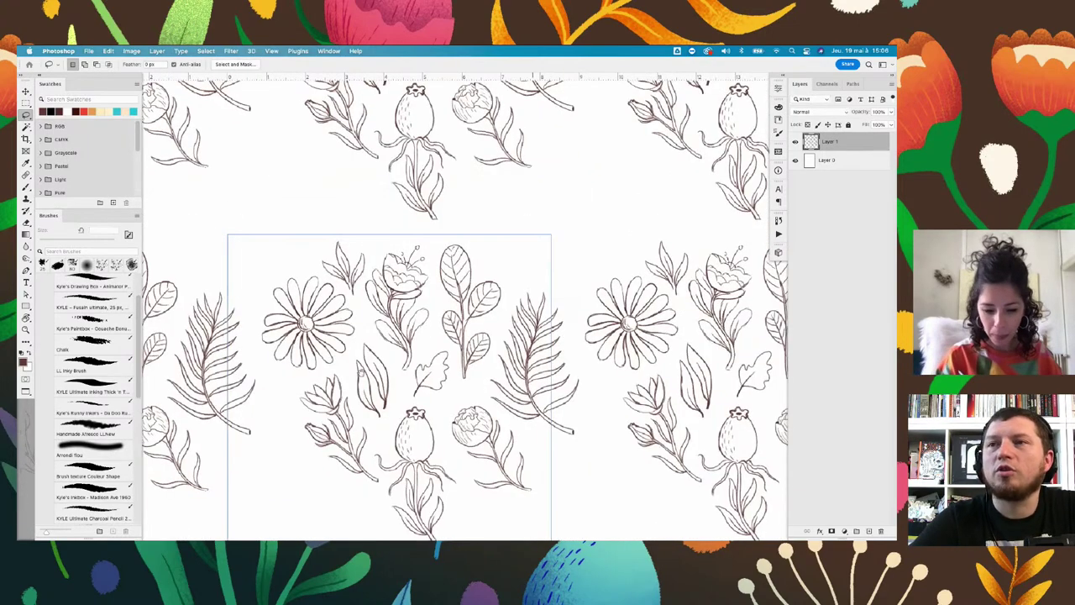
pyautogui.scroll(-4, 377, 377)
pyautogui.scroll(1, 460, 287)
pyautogui.scroll(2, 460, 287)
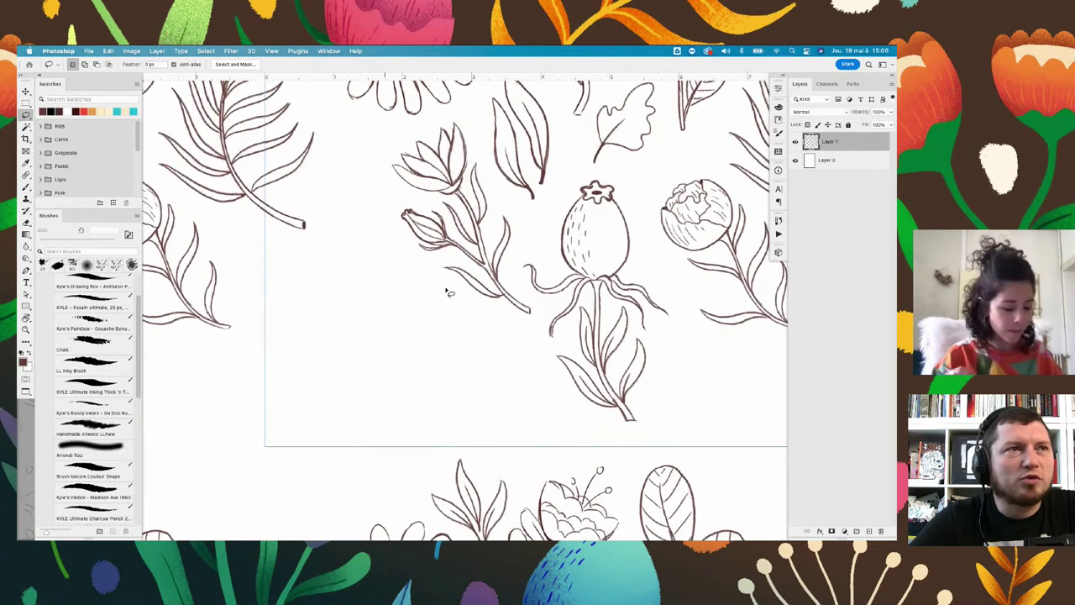
pyautogui.scroll(1, 443, 286)
# Brush a pointed leaf outline beside the fern frond, removing the stray stroke
pyautogui.press('b')
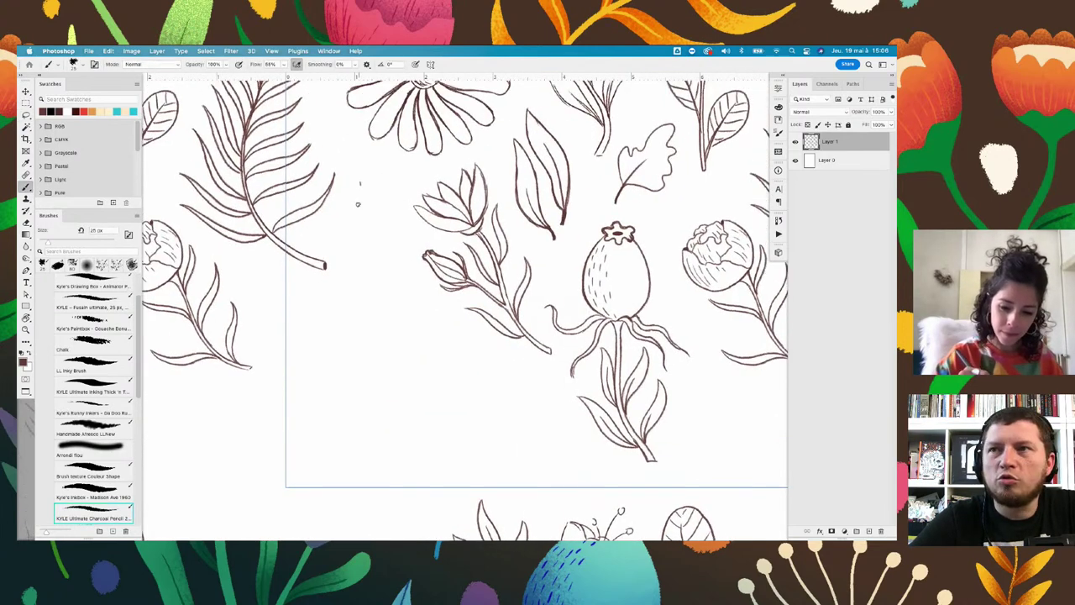
pyautogui.moveTo(361, 180); pyautogui.dragTo(386, 280)
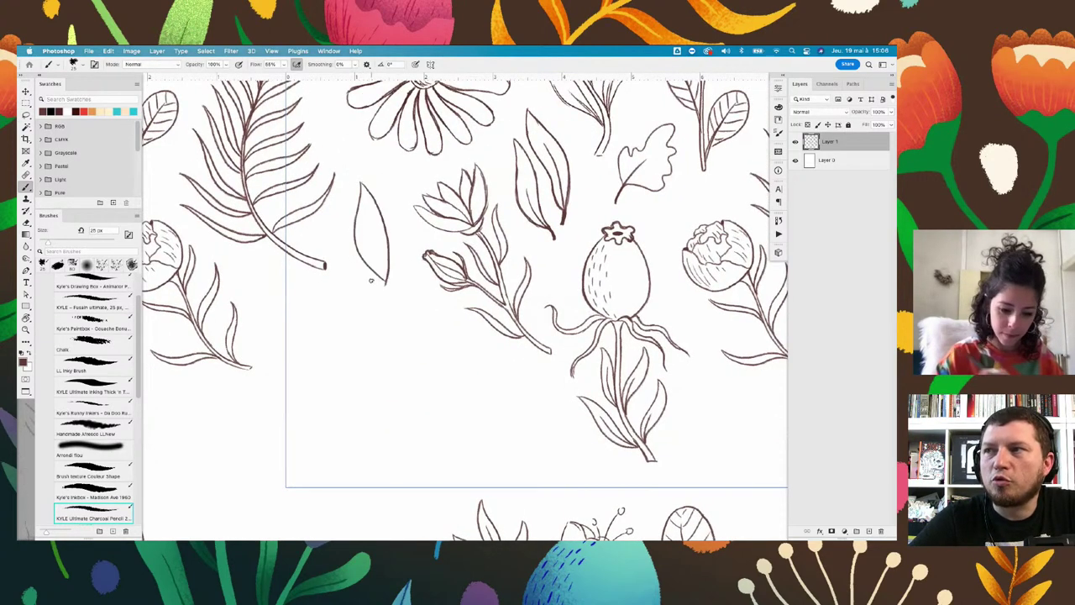
pyautogui.moveTo(139, 343)
pyautogui.mouseDown()
pyautogui.moveTo(136, 475)
pyautogui.moveTo(148, 313)
pyautogui.moveTo(134, 347)
pyautogui.mouseUp()
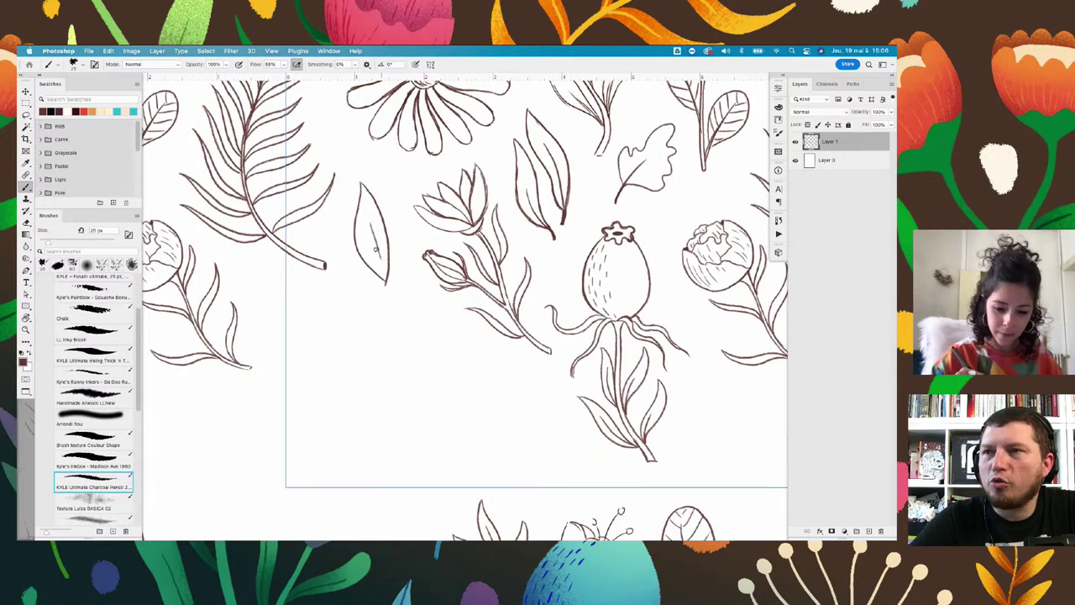
pyautogui.hotkey('ctrl', 'z')
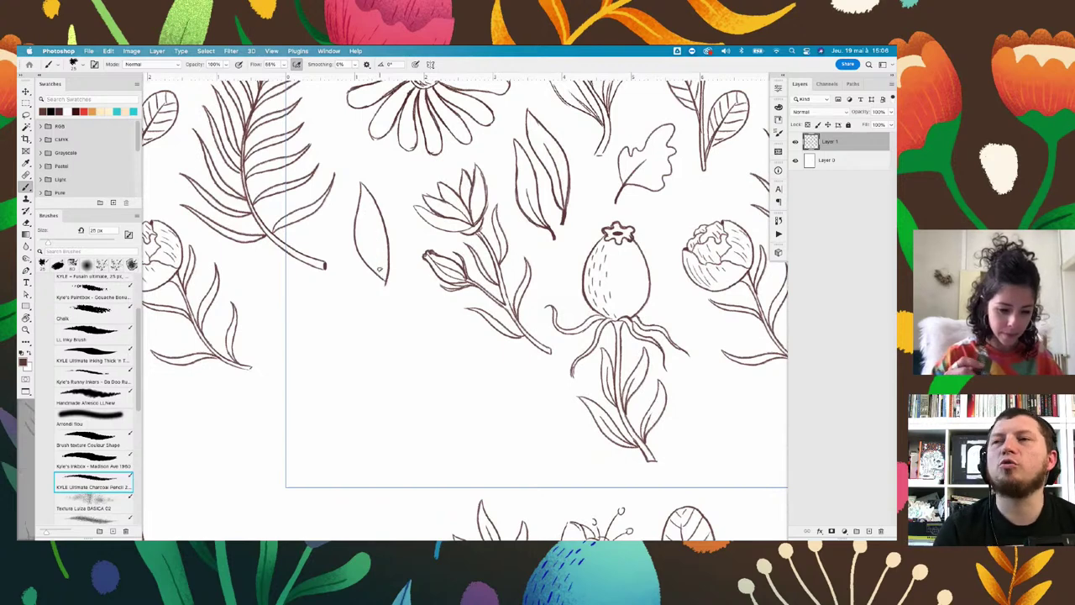
# From the Brushes panel menu, cancel Import Brushes and choose Get More Brushes…
pyautogui.click(138, 220)
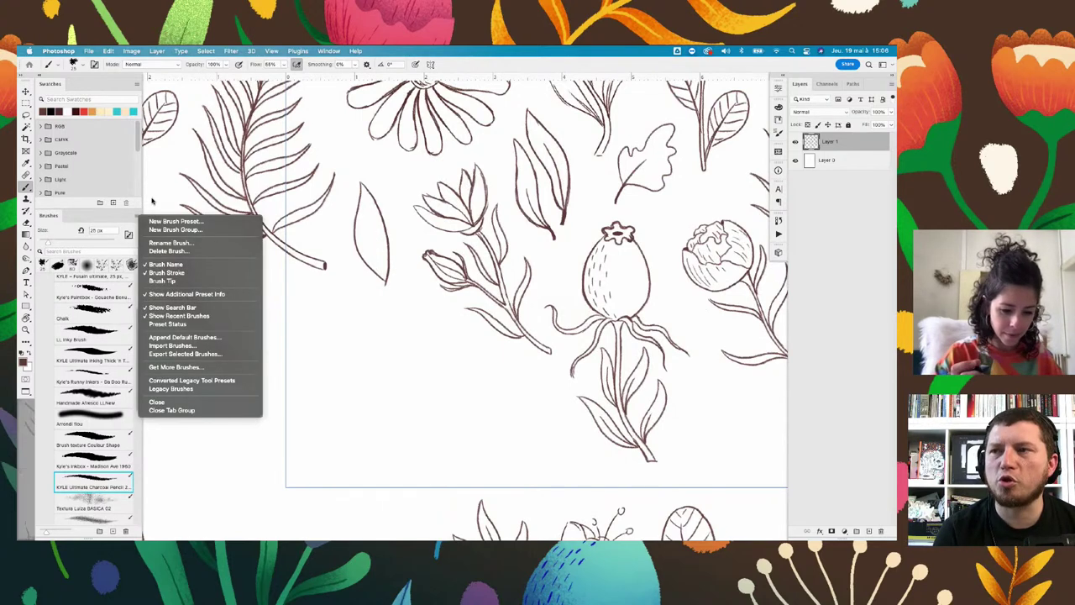
pyautogui.click(234, 354)
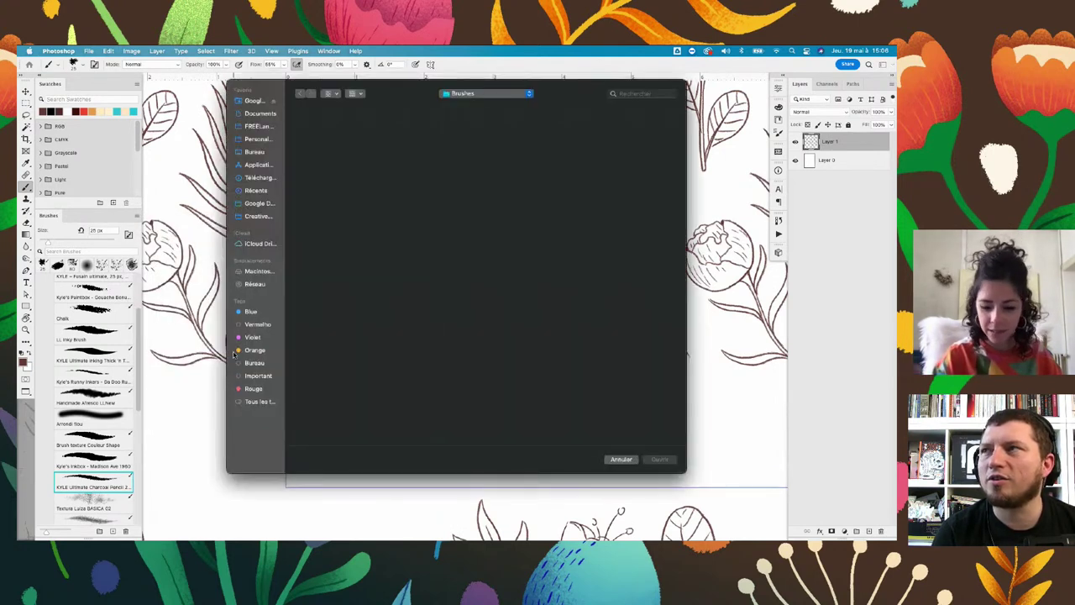
pyautogui.press('Escape')
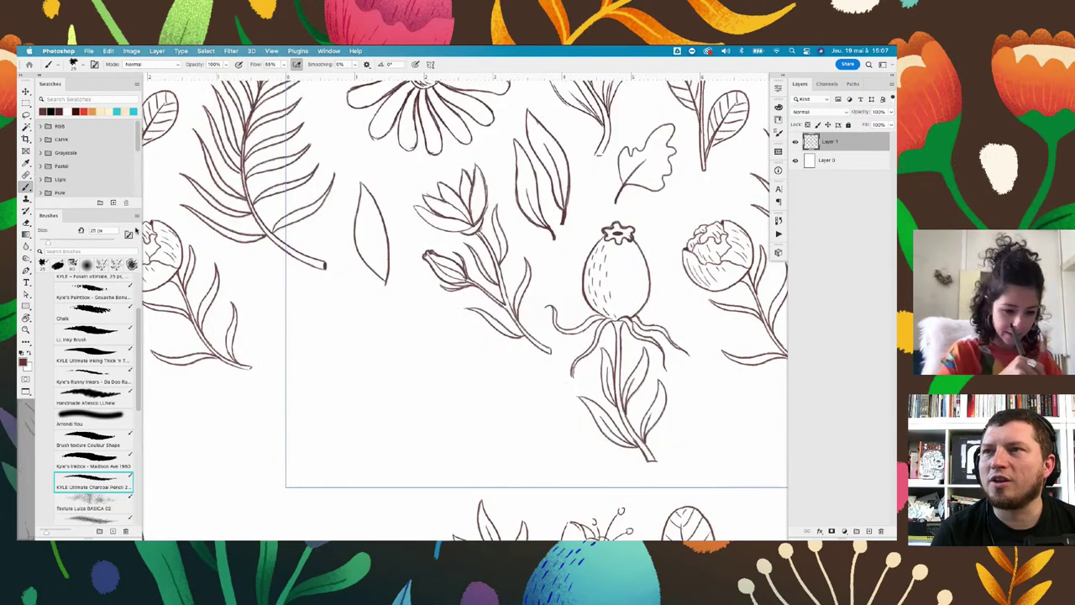
pyautogui.click(138, 216)
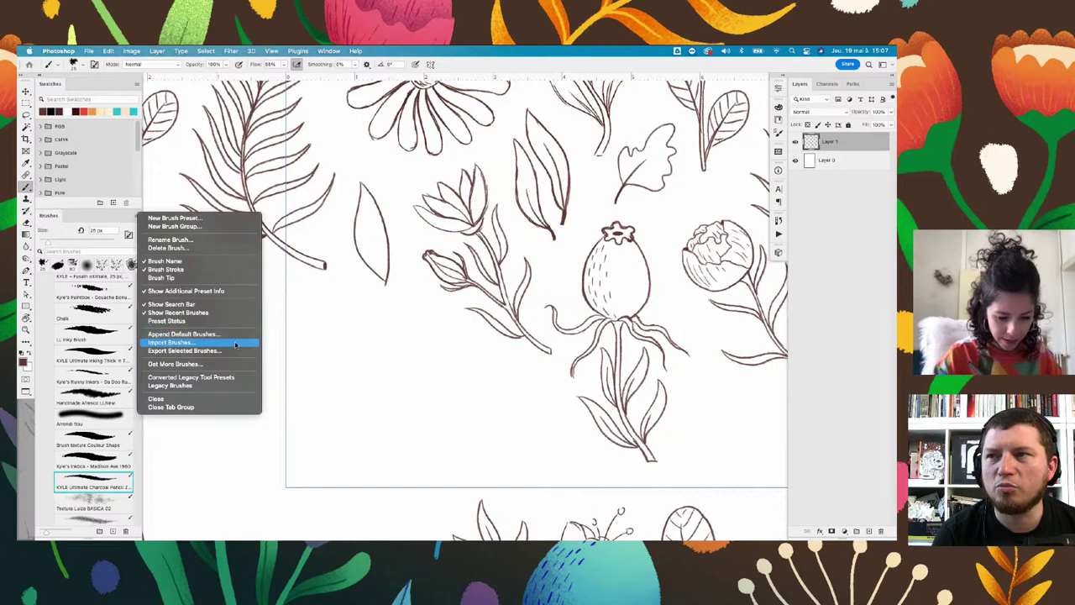
pyautogui.click(236, 364)
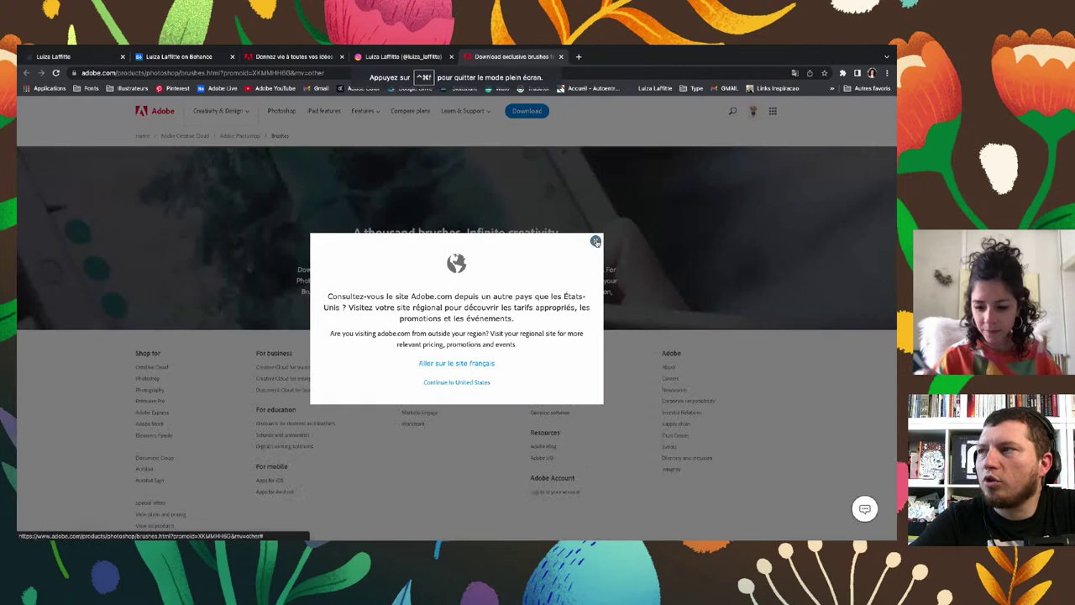
# Dismiss the region prompt and scroll through the free brush packs
pyautogui.click(596, 242)
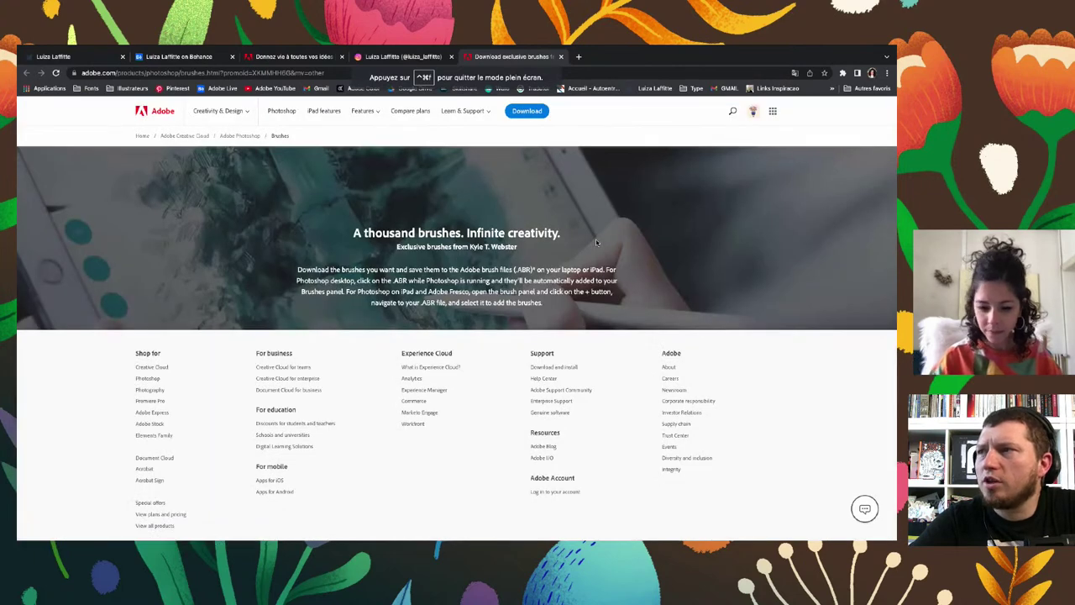
pyautogui.scroll(-4, 666, 244)
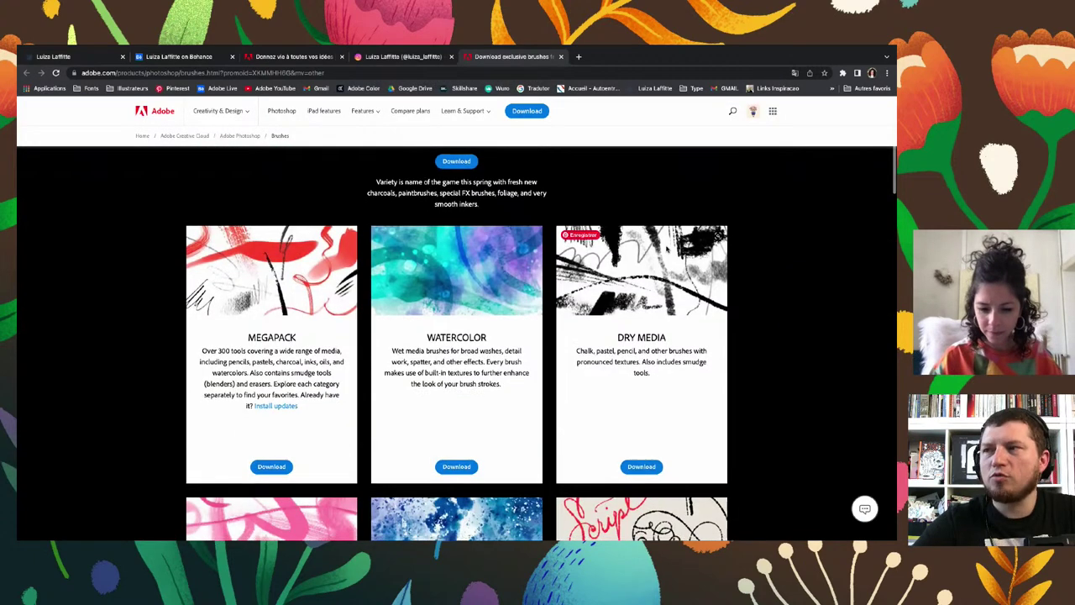
pyautogui.scroll(-2, 666, 245)
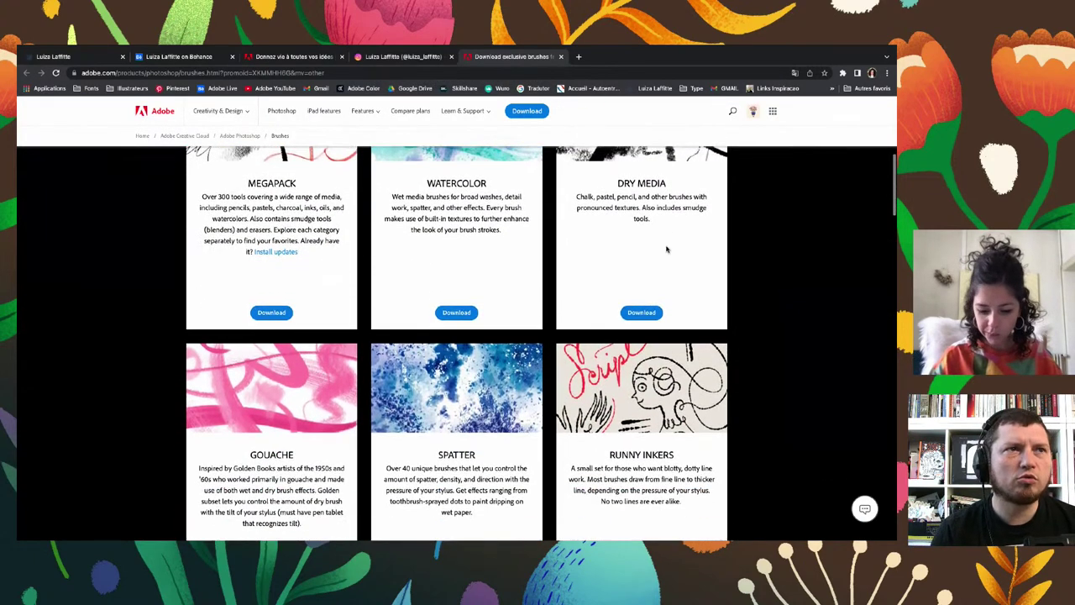
pyautogui.scroll(-1, 666, 248)
pyautogui.scroll(-1, 666, 249)
pyautogui.scroll(-1, 666, 249)
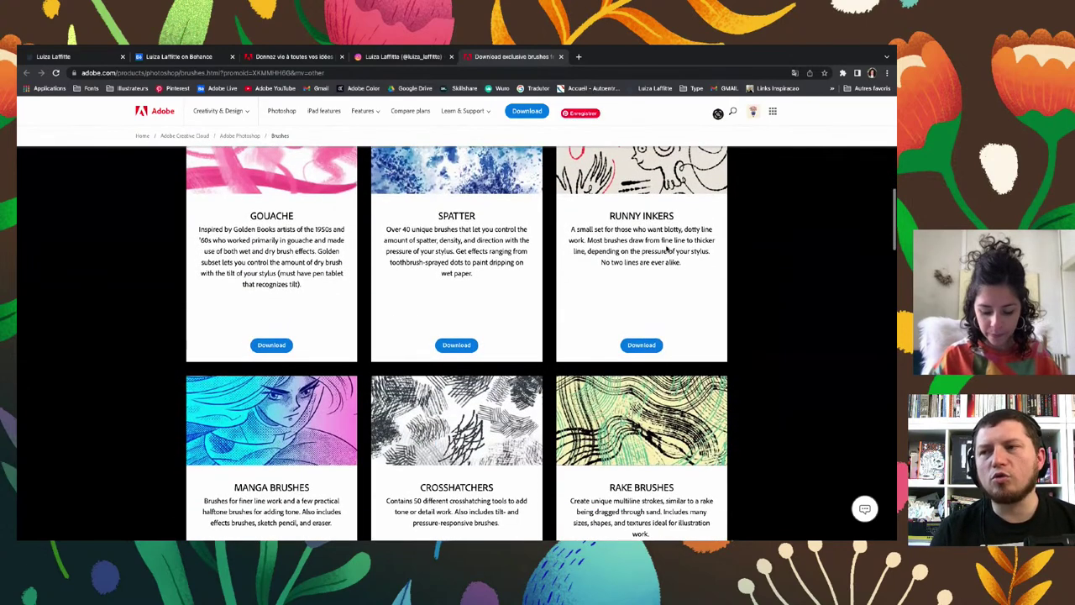
pyautogui.scroll(-1, 668, 249)
pyautogui.scroll(-1, 667, 249)
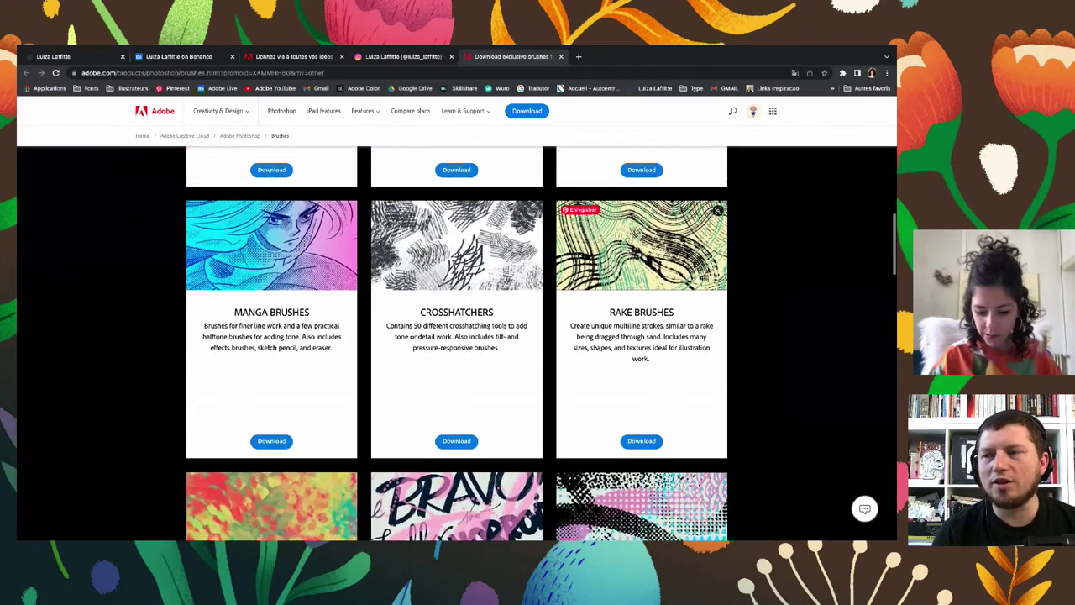
pyautogui.scroll(-2, 667, 249)
pyautogui.scroll(-1, 667, 247)
pyautogui.scroll(-1, 666, 246)
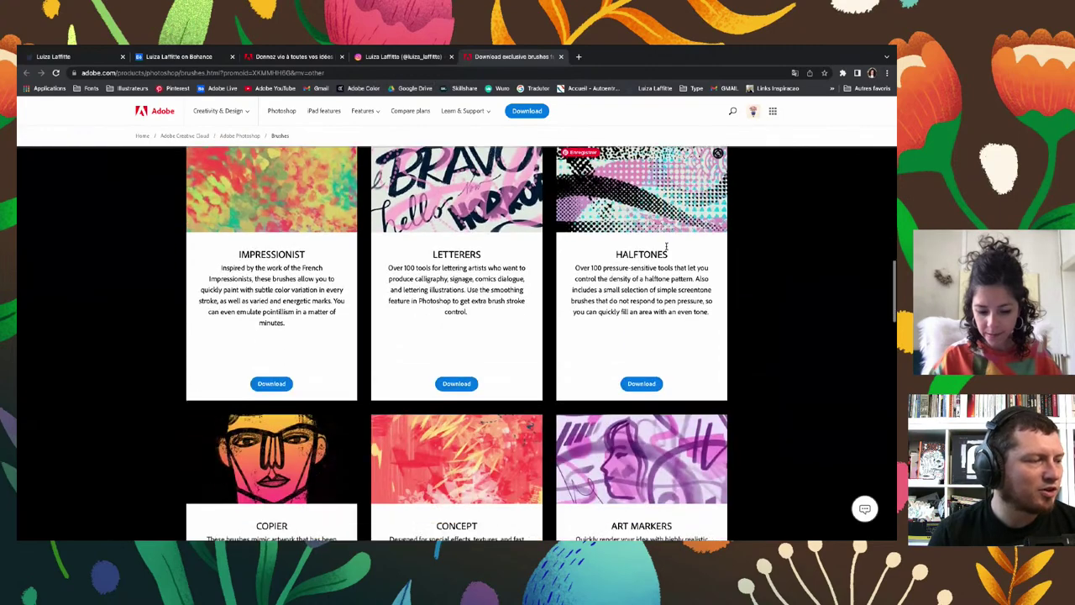
pyautogui.scroll(-1, 666, 245)
pyautogui.scroll(-1, 666, 245)
pyautogui.scroll(-2, 667, 249)
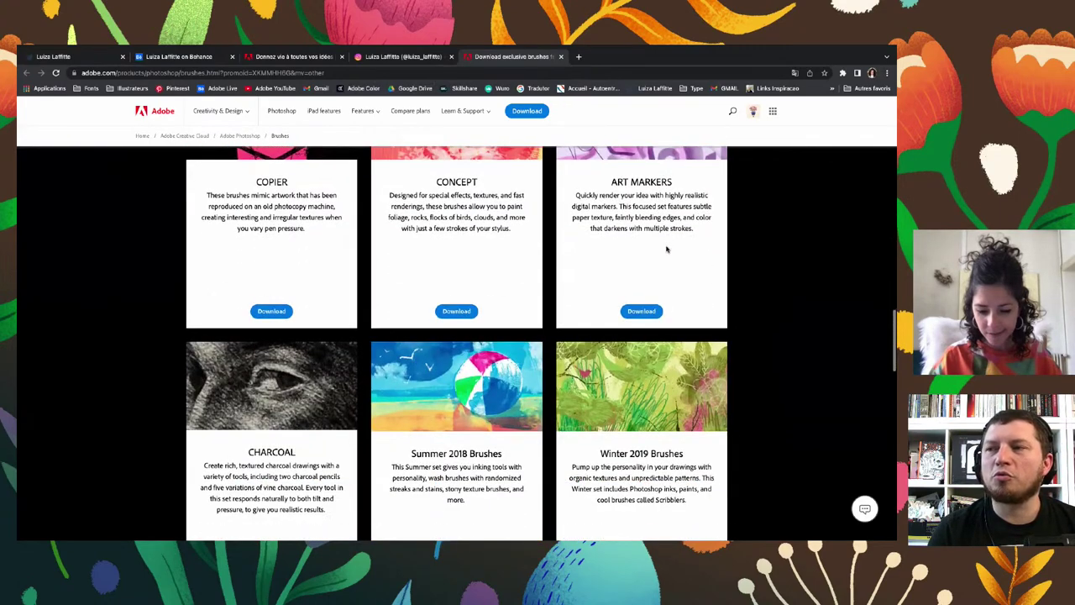
pyautogui.scroll(-1, 668, 249)
pyautogui.scroll(-1, 667, 248)
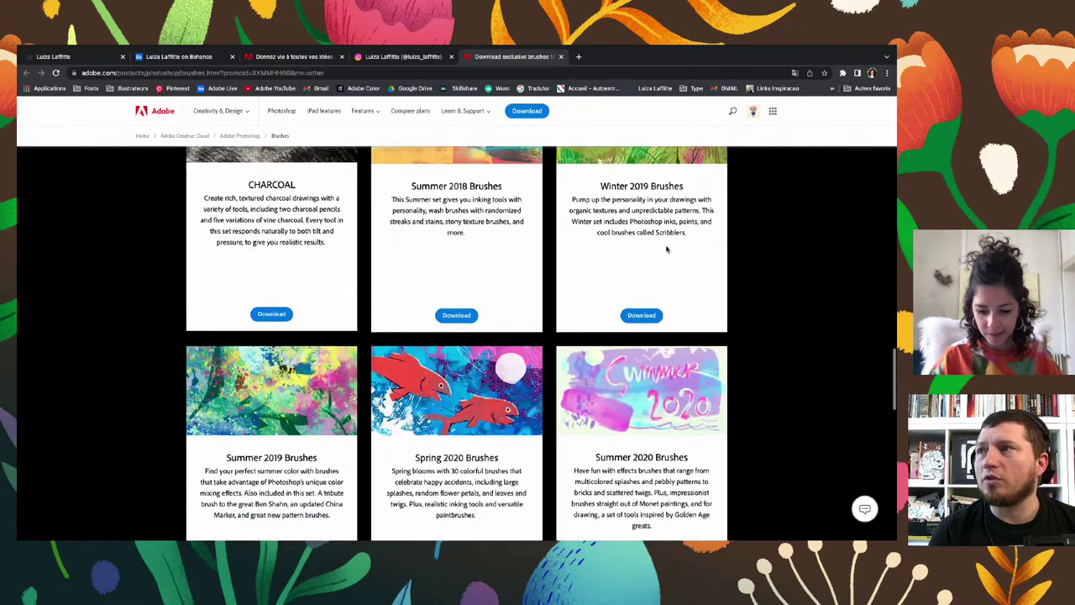
pyautogui.scroll(-1, 667, 249)
# Reach the Winter 2022 set at the bottom, then return to the Photoshop window
pyautogui.scroll(-2, 667, 249)
pyautogui.scroll(-1, 667, 249)
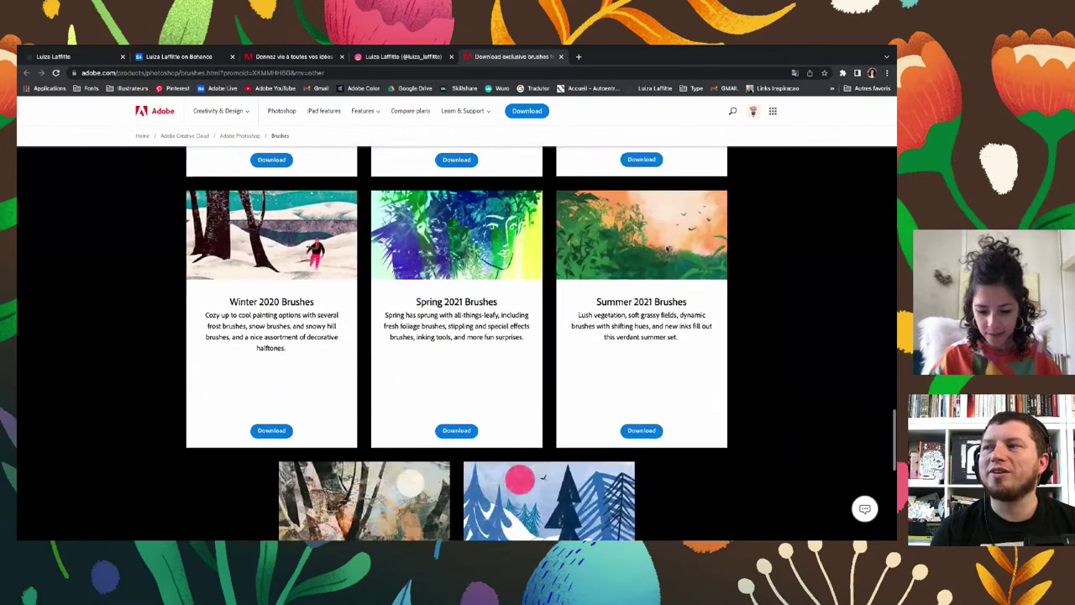
pyautogui.scroll(-2, 667, 248)
pyautogui.scroll(-1, 667, 249)
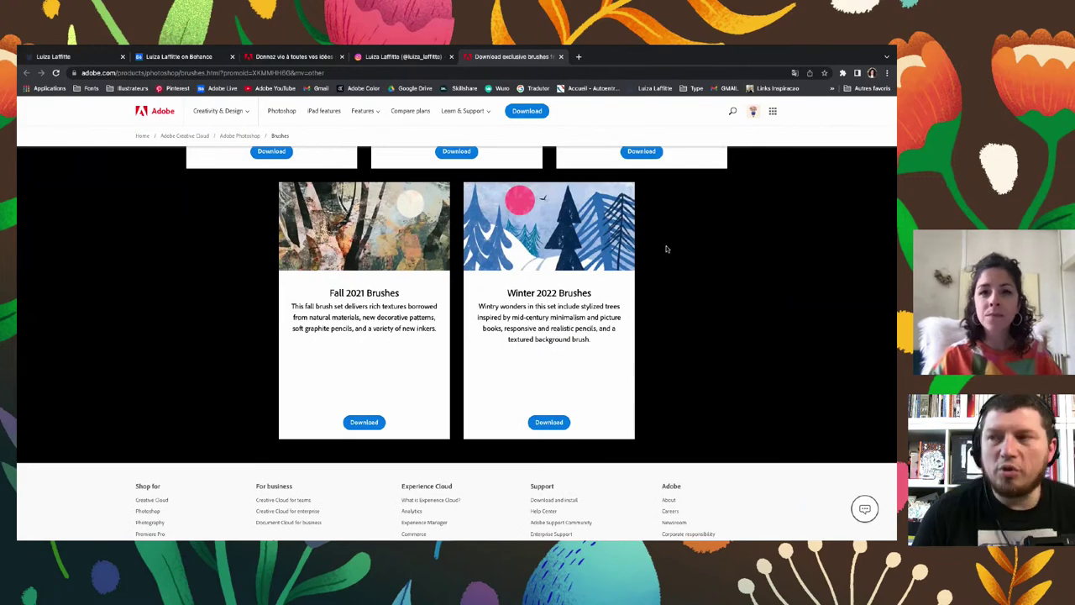
pyautogui.hotkey('ctrl', 'Up')
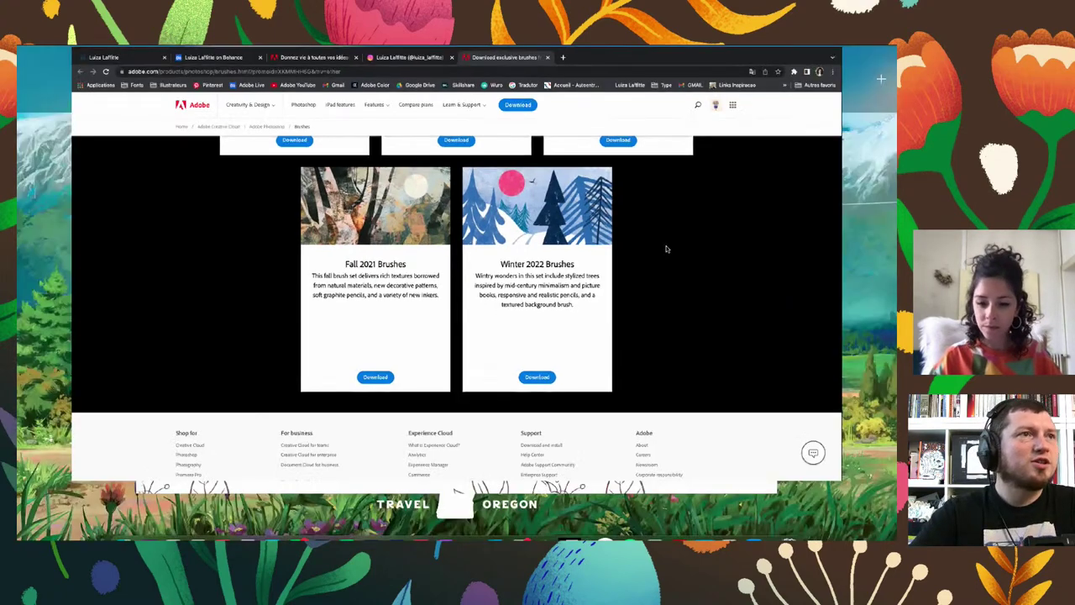
pyautogui.click(613, 288)
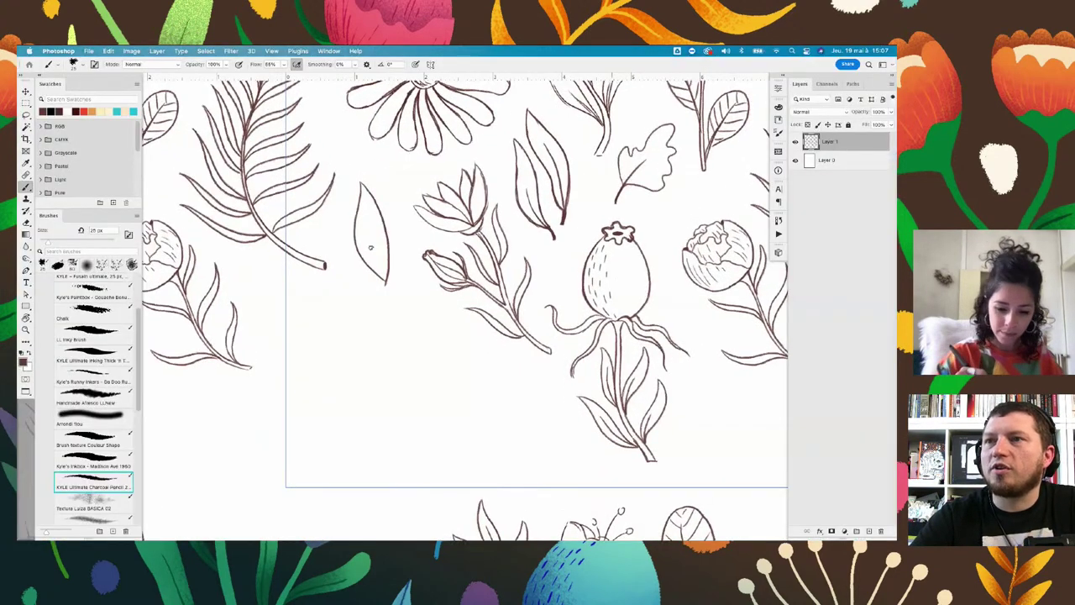
# Lengthen the leaf's stem downward and add a small pointed side leaf with a midrib
pyautogui.moveTo(374, 243); pyautogui.dragTo(380, 278)
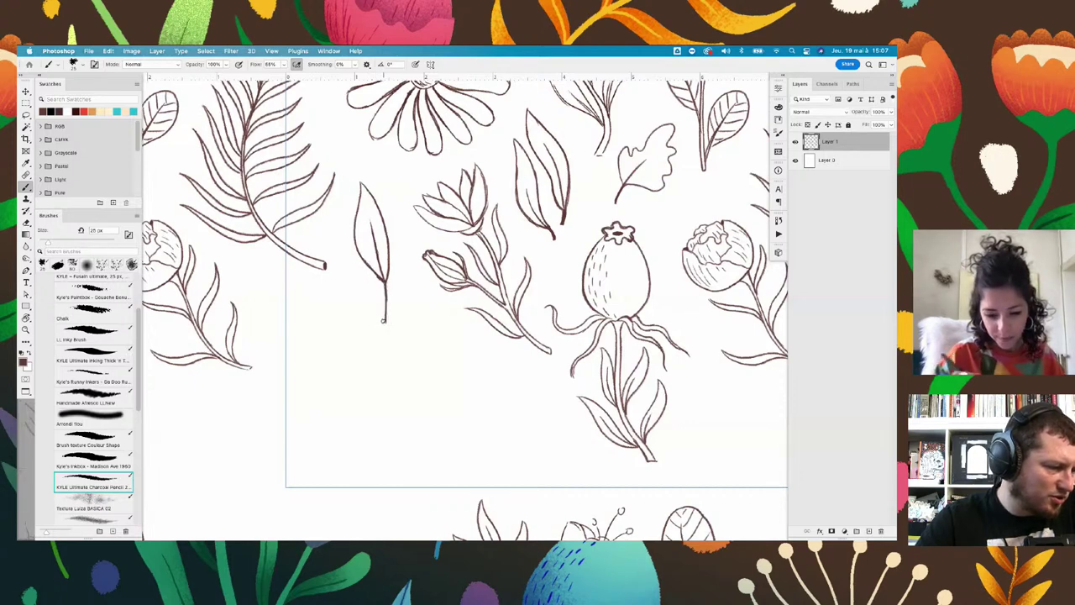
pyautogui.moveTo(350, 296); pyautogui.dragTo(386, 325)
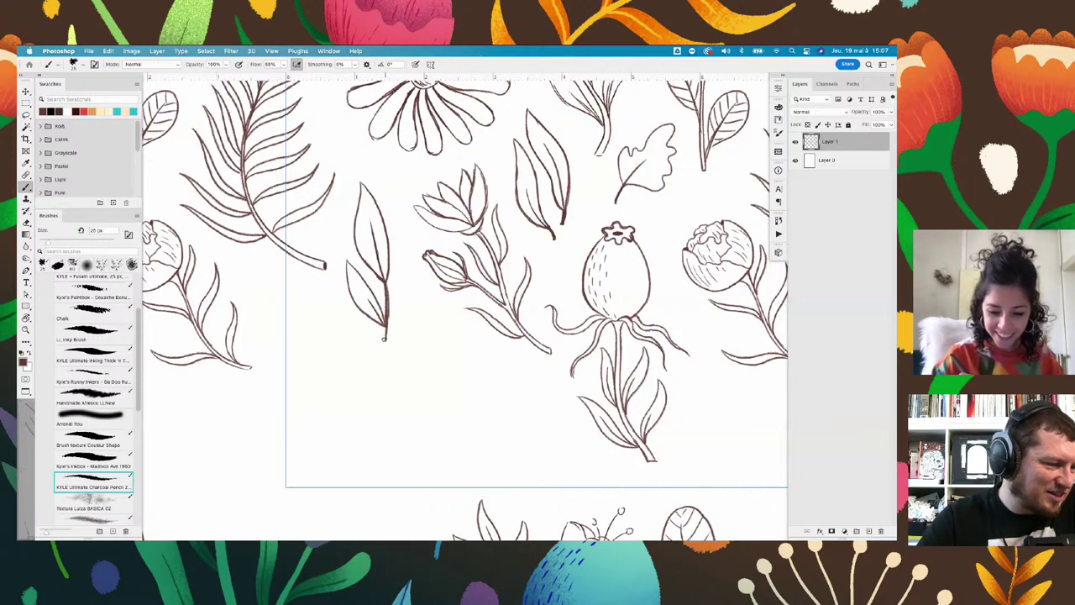
pyautogui.moveTo(391, 319); pyautogui.dragTo(418, 289)
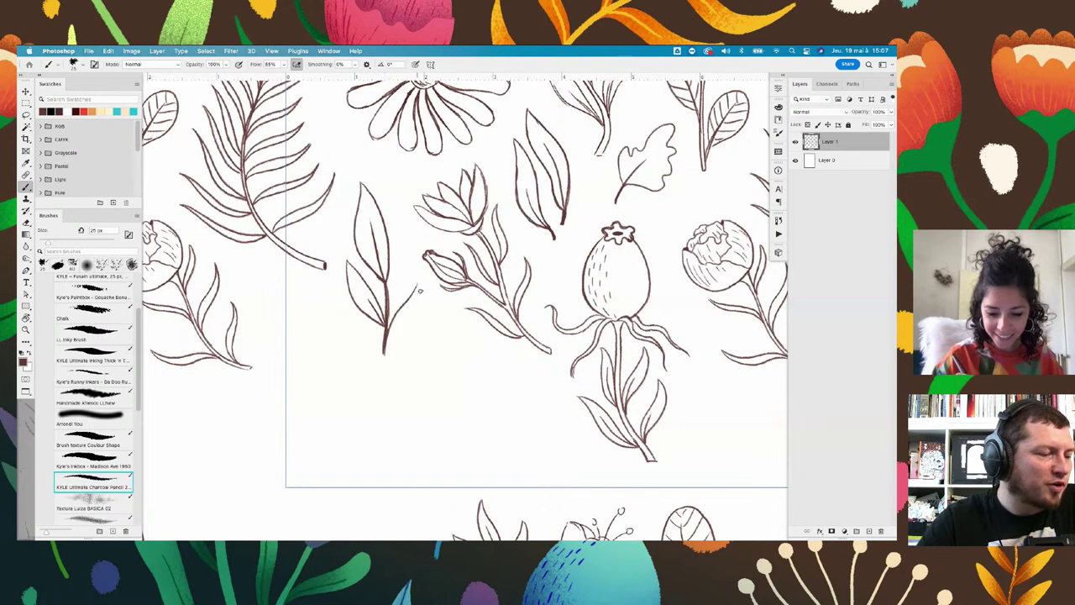
pyautogui.hotkey('ctrl', 'z')
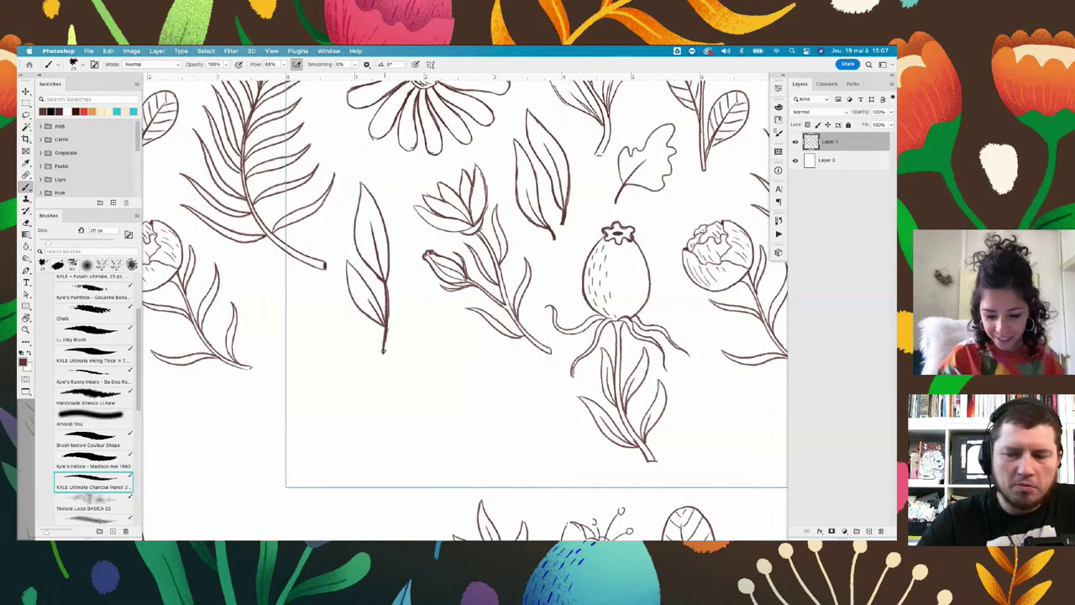
pyautogui.moveTo(388, 329); pyautogui.dragTo(422, 289)
pyautogui.hotkey('ctrl', 'z')
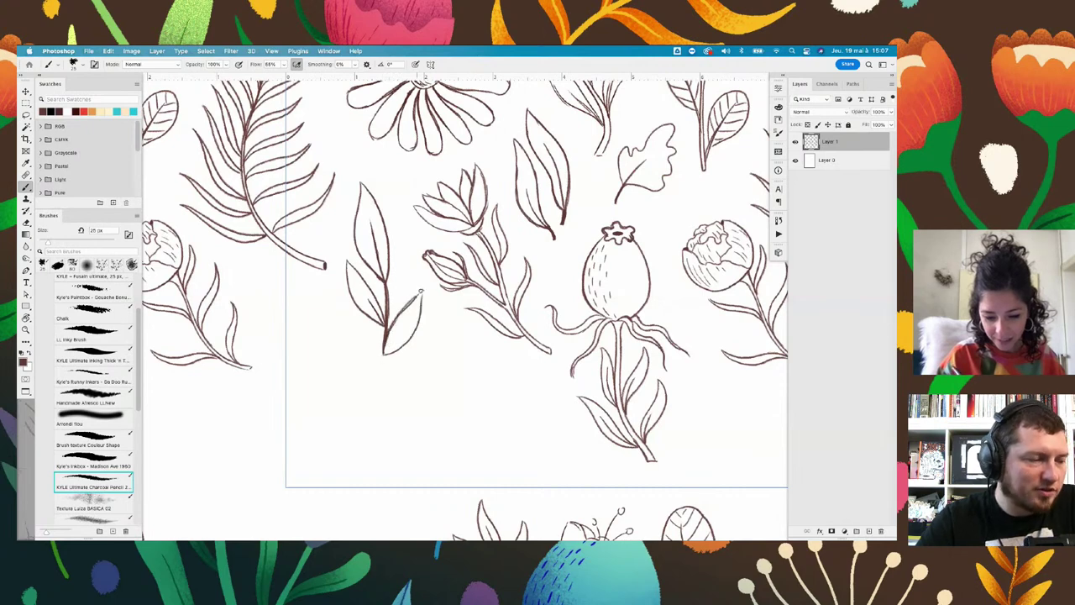
pyautogui.moveTo(386, 351); pyautogui.dragTo(424, 294)
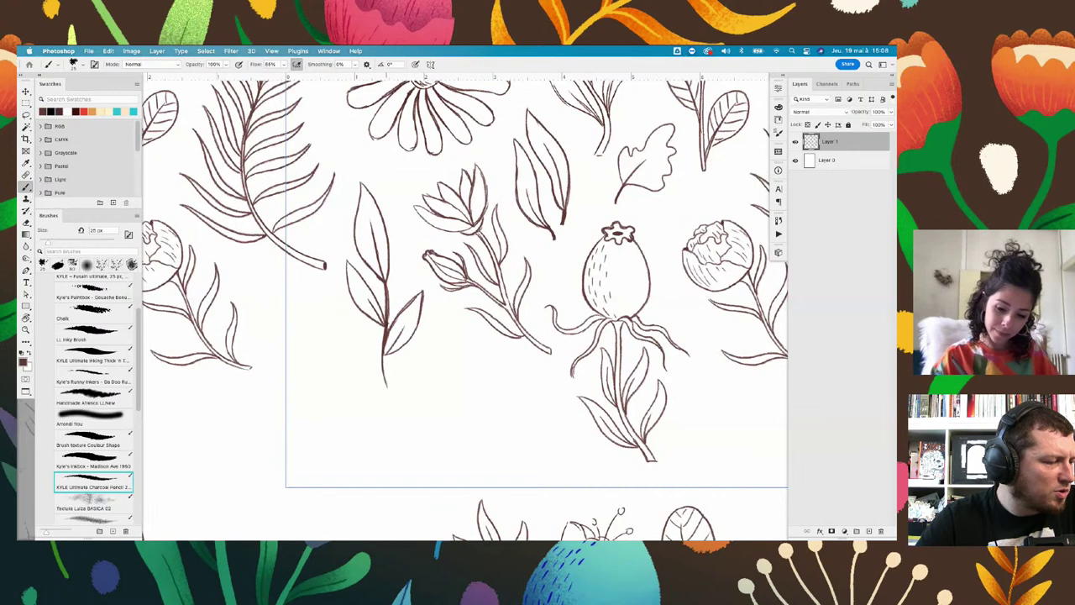
pyautogui.moveTo(389, 329); pyautogui.dragTo(385, 299)
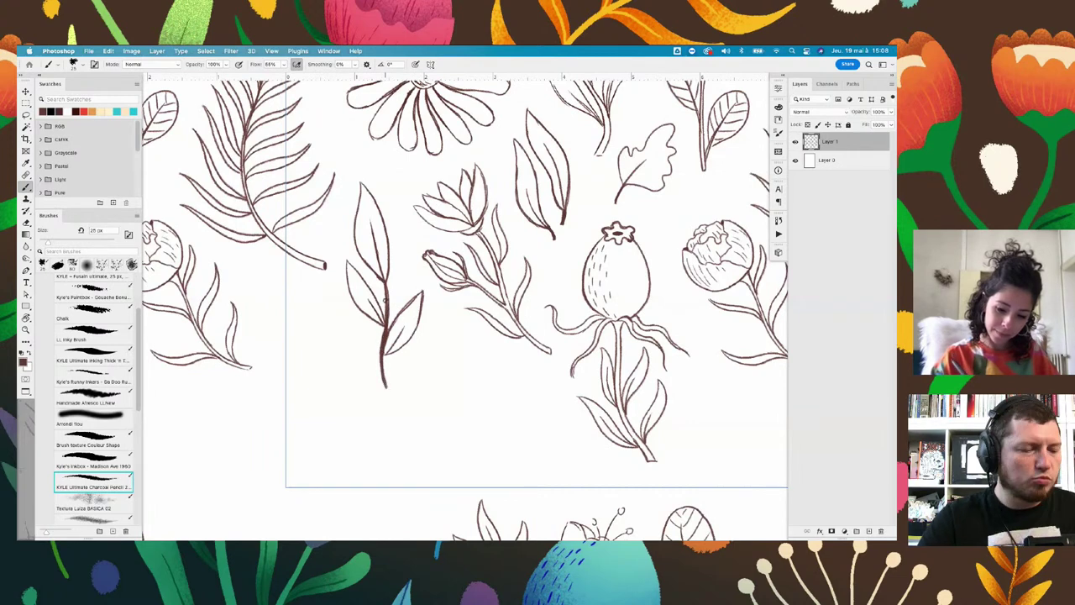
pyautogui.hotkey('ctrl', '-')
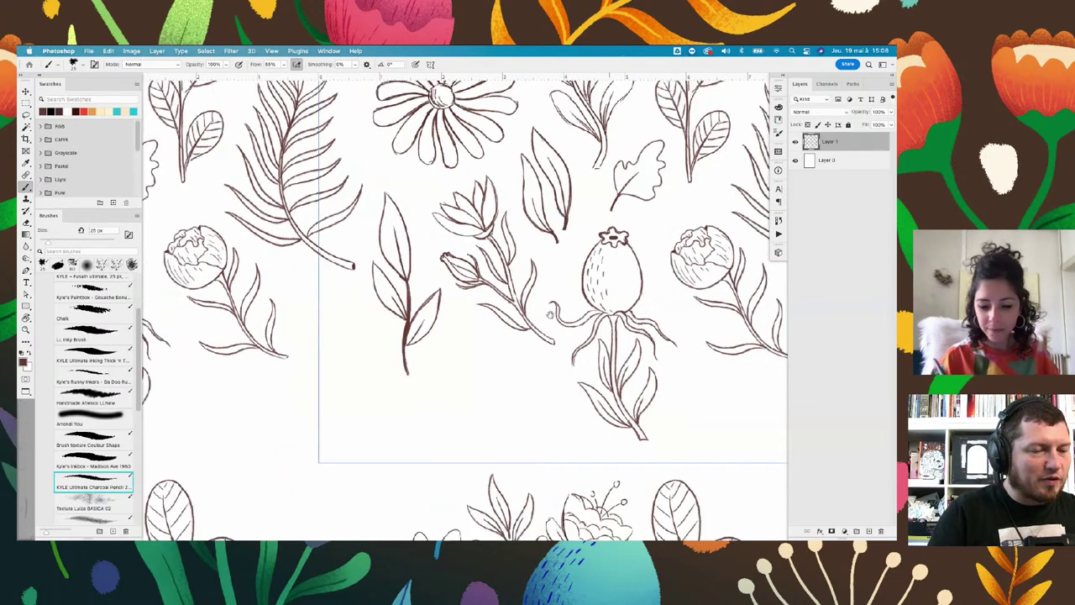
pyautogui.hotkey('ctrl', '-')
# Zoom in on the gap below the rosehip and draw the first curves of a fan leaf
pyautogui.scroll(-2, 492, 336)
pyautogui.scroll(-1, 492, 336)
pyautogui.scroll(-2, 493, 336)
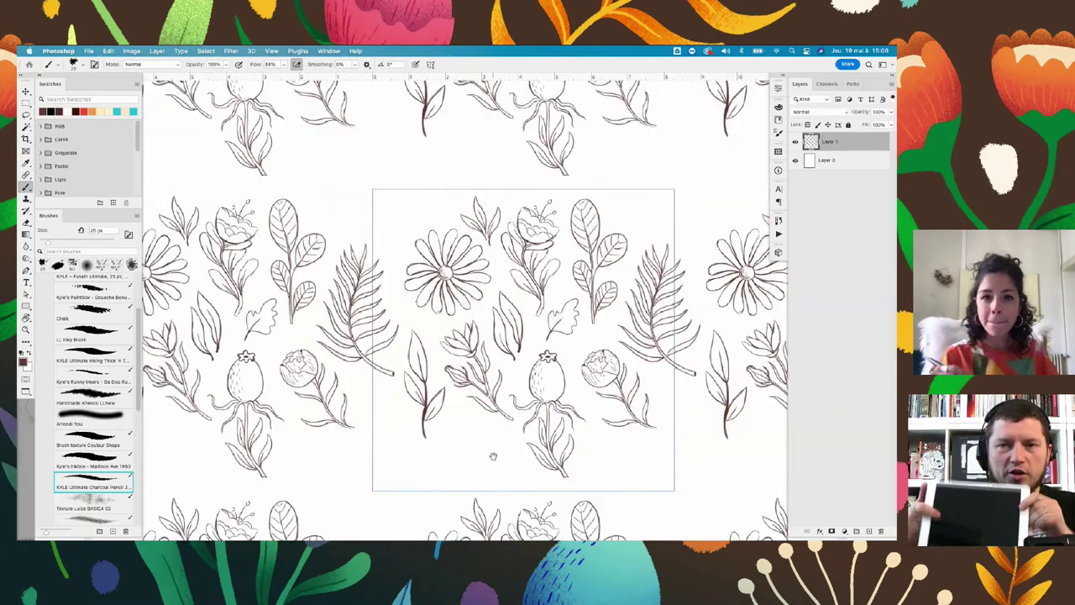
pyautogui.scroll(2, 479, 193)
pyautogui.scroll(-2, 487, 218)
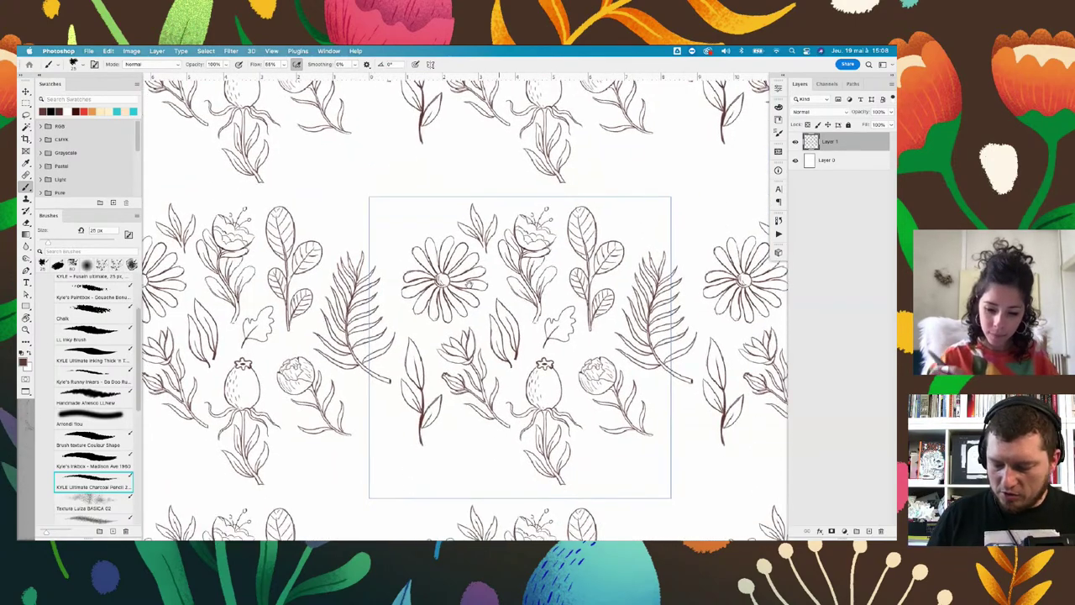
pyautogui.scroll(-5, 500, 274)
pyautogui.scroll(-2, 504, 252)
pyautogui.hotkey('ctrl', '+')
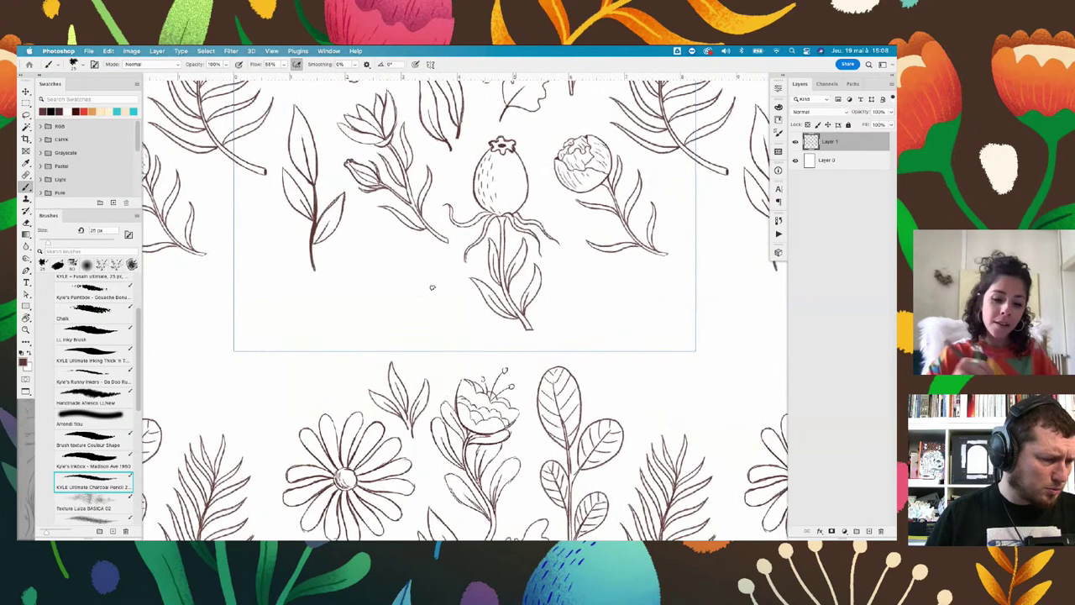
pyautogui.hotkey('ctrl', '+')
pyautogui.moveTo(312, 240); pyautogui.dragTo(387, 277)
pyautogui.hotkey('ctrl', 'z')
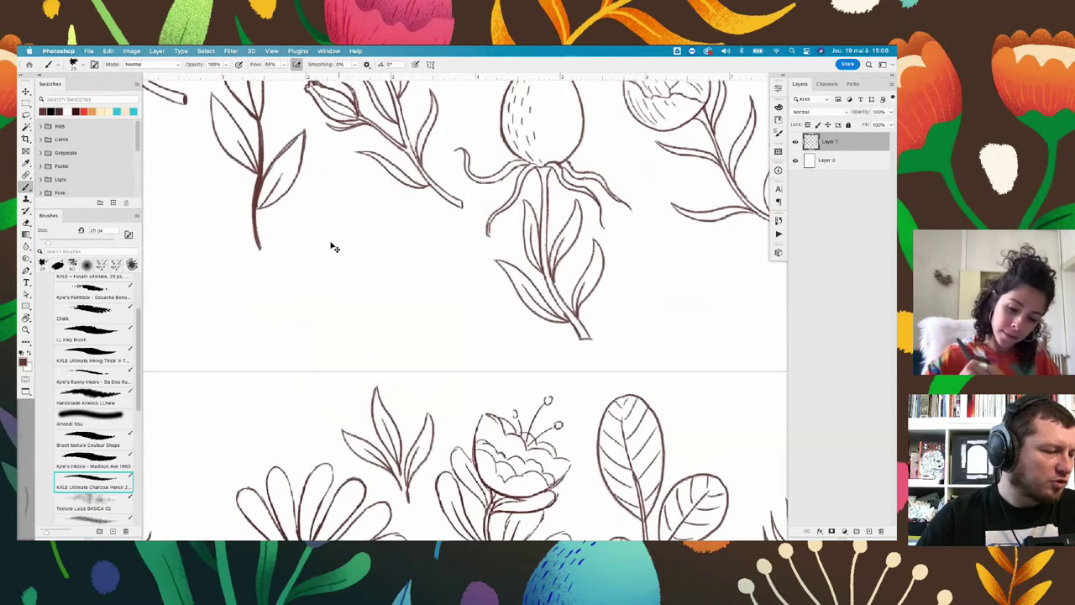
pyautogui.moveTo(316, 239); pyautogui.dragTo(378, 270)
pyautogui.moveTo(330, 226); pyautogui.dragTo(377, 270)
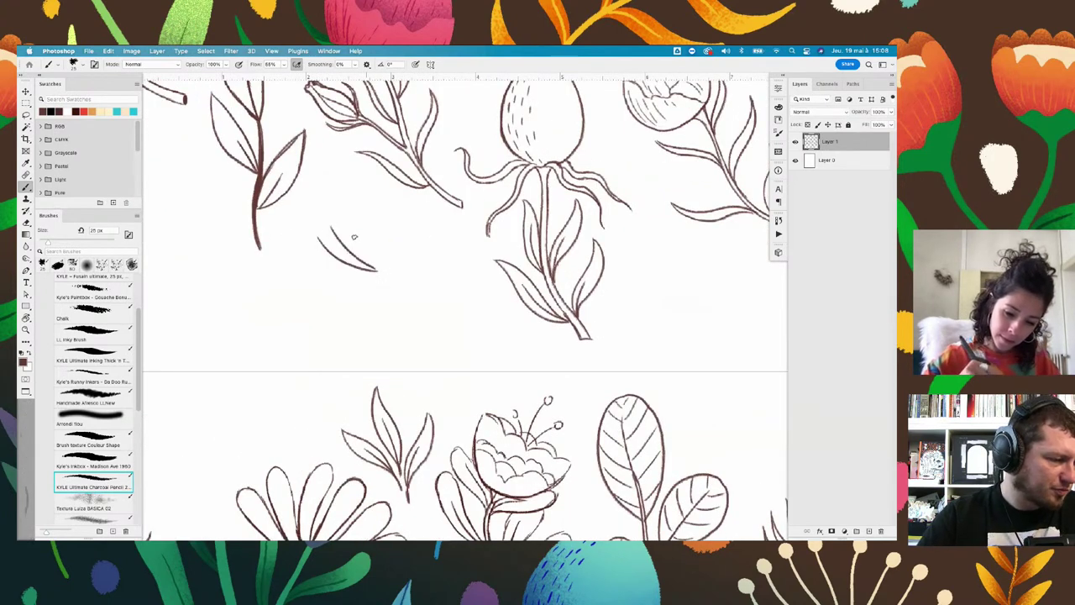
pyautogui.moveTo(343, 214); pyautogui.dragTo(378, 269)
# Complete the fan leaf with strokes meeting at its base and a small round bud
pyautogui.moveTo(361, 216); pyautogui.dragTo(378, 268)
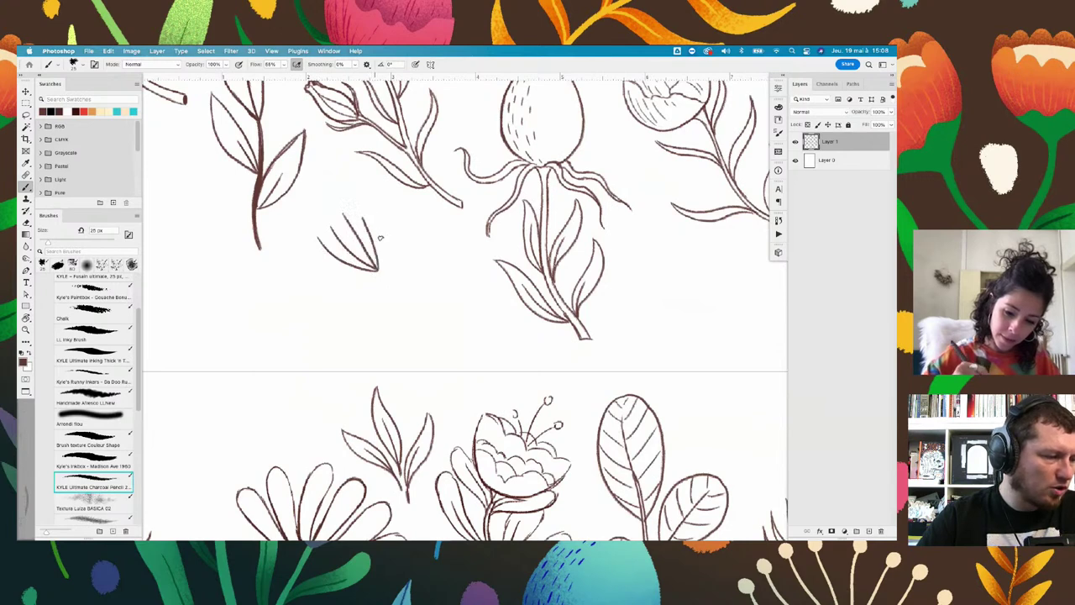
pyautogui.moveTo(384, 204); pyautogui.dragTo(378, 267)
pyautogui.moveTo(401, 222); pyautogui.dragTo(380, 270)
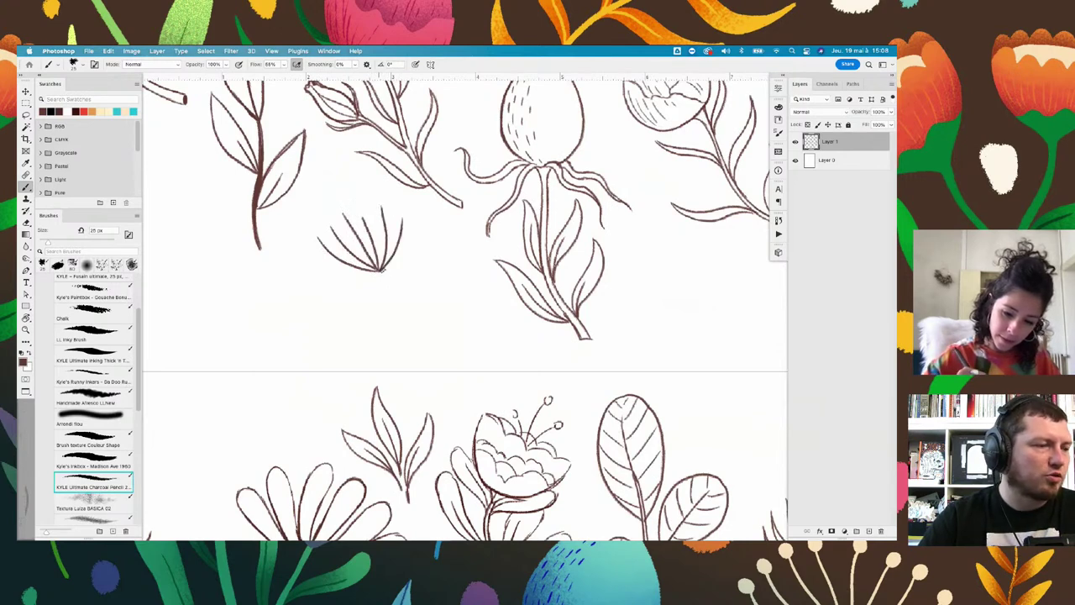
pyautogui.moveTo(424, 222); pyautogui.dragTo(379, 272)
pyautogui.moveTo(428, 243)
pyautogui.mouseDown()
pyautogui.moveTo(380, 271)
pyautogui.moveTo(434, 248)
pyautogui.mouseUp()
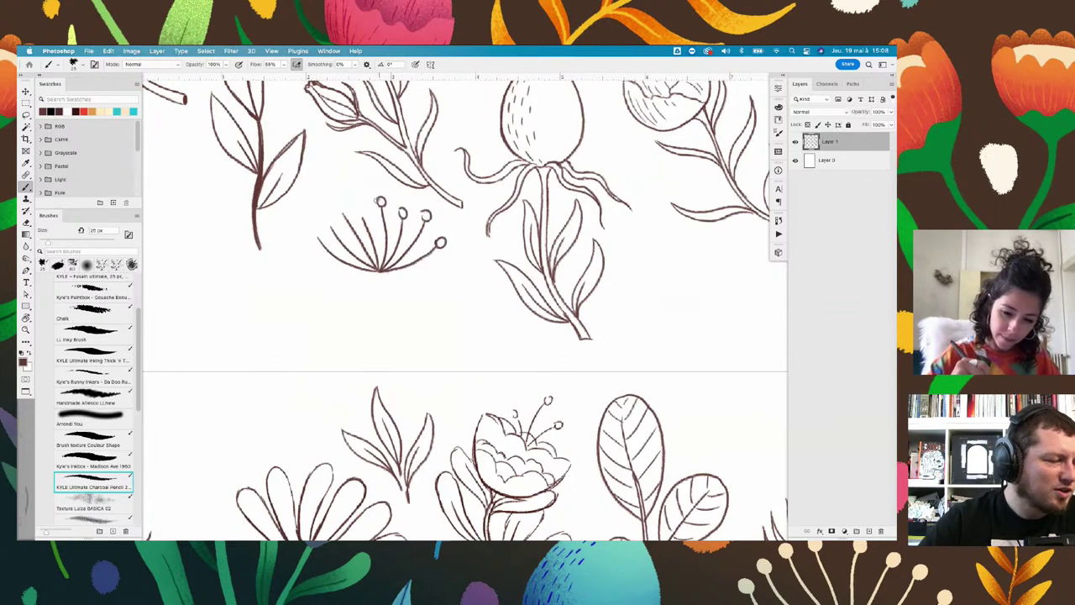
pyautogui.moveTo(342, 204); pyautogui.dragTo(314, 227)
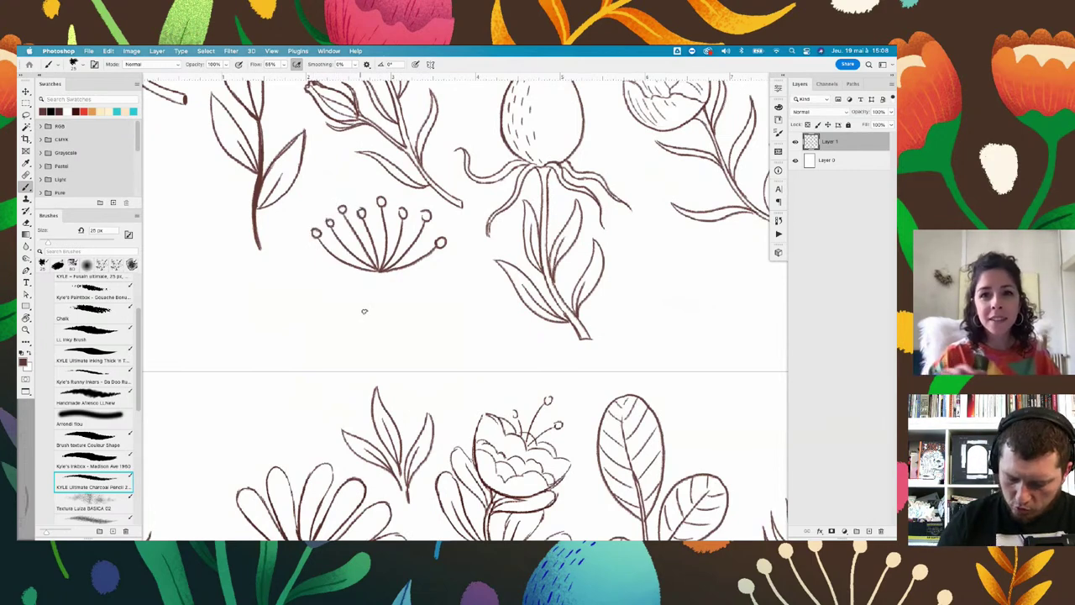
# Draw a stem down from the fan's base and add curved branches off the umbel stem
pyautogui.scroll(-1, 432, 276)
pyautogui.scroll(-2, 429, 269)
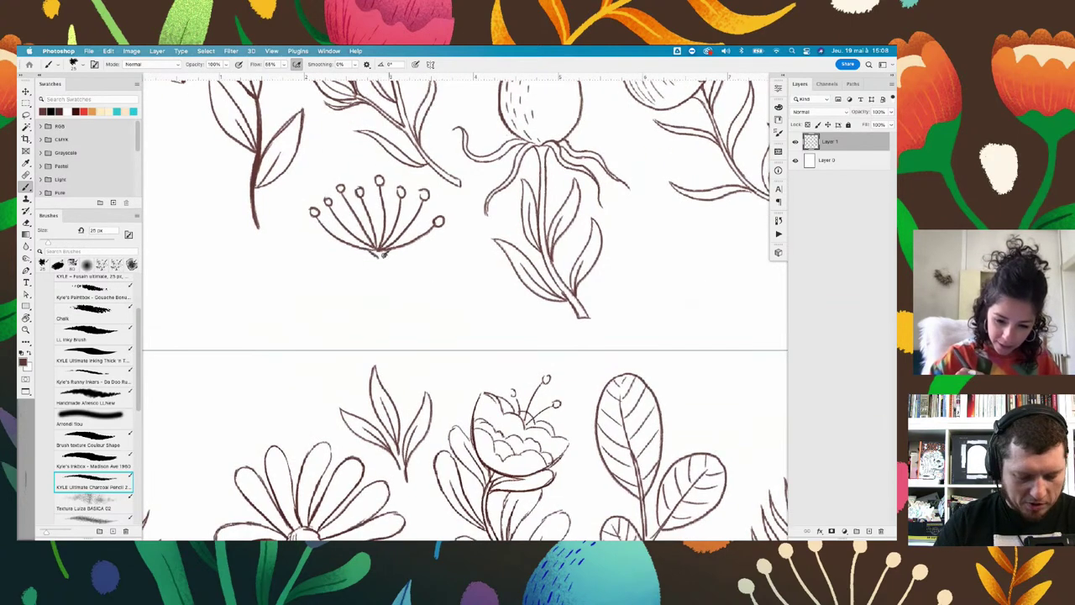
pyautogui.moveTo(385, 284); pyautogui.dragTo(452, 376)
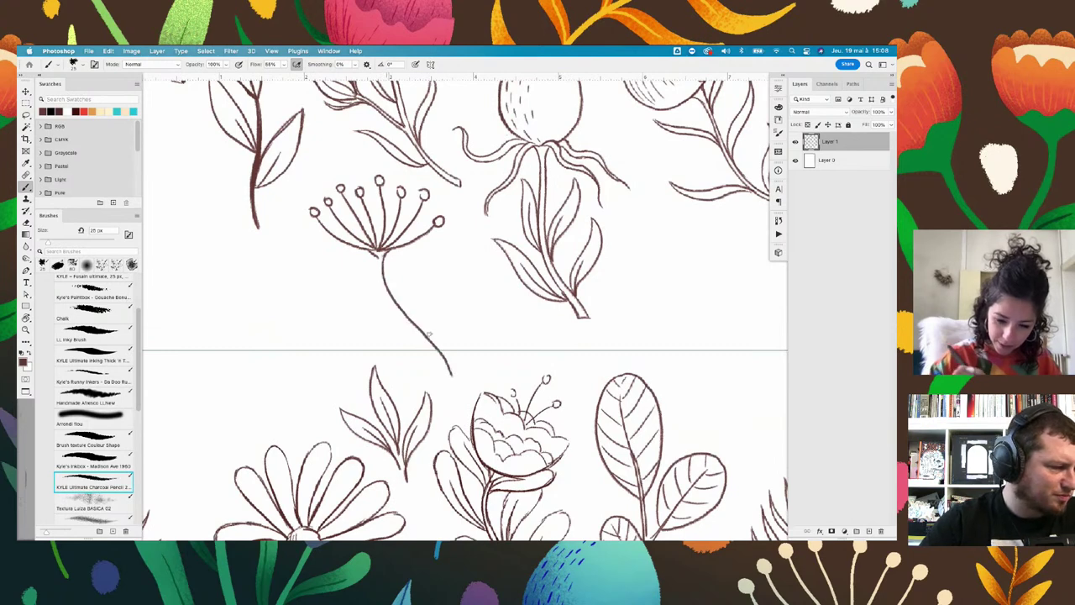
pyautogui.moveTo(383, 292); pyautogui.dragTo(451, 395)
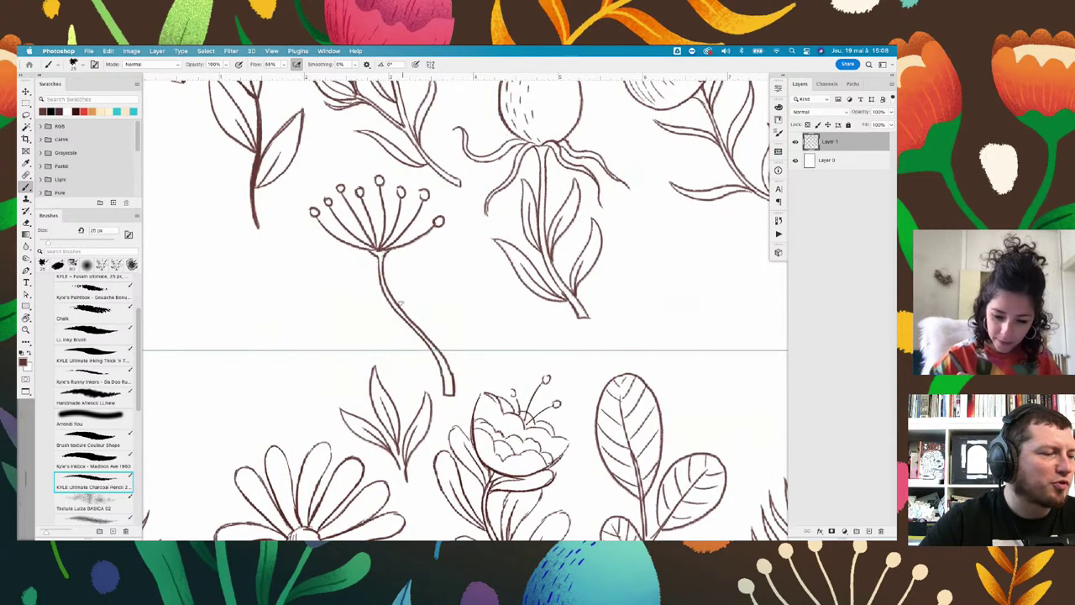
pyautogui.moveTo(393, 271); pyautogui.dragTo(437, 250)
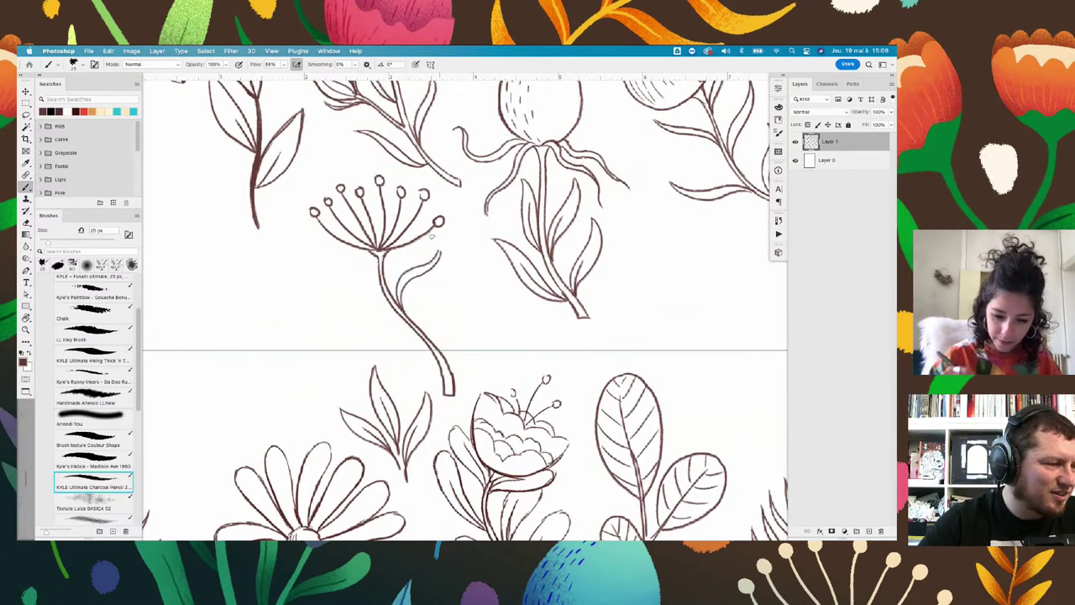
pyautogui.moveTo(323, 248)
pyautogui.mouseDown()
pyautogui.moveTo(359, 282)
pyautogui.moveTo(376, 283)
pyautogui.mouseUp()
pyautogui.moveTo(424, 330); pyautogui.dragTo(472, 262)
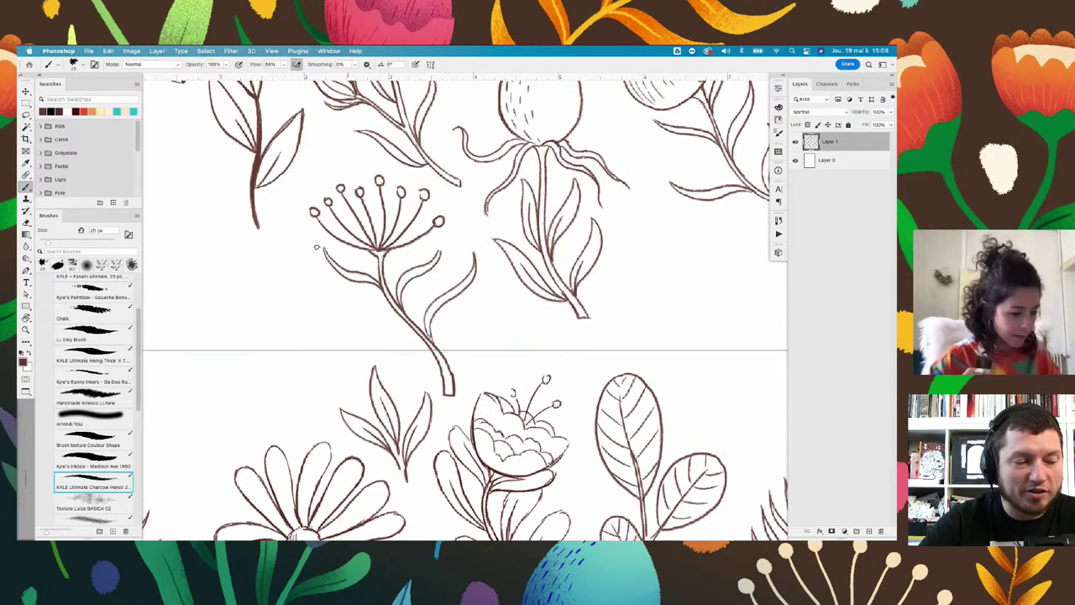
# Tilt the canvas about 20° and draw a short leaf stroke beside the branch
pyautogui.press('r')
pyautogui.moveTo(459, 293)
pyautogui.mouseDown()
pyautogui.moveTo(425, 153)
pyautogui.moveTo(508, 153)
pyautogui.mouseUp()
pyautogui.press('b')
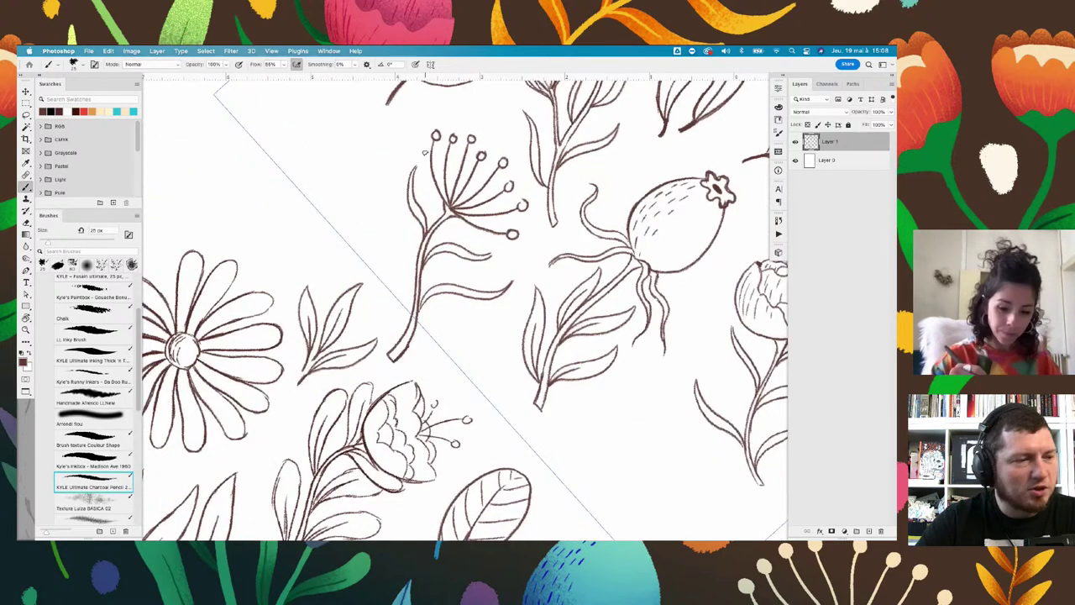
pyautogui.moveTo(387, 177); pyautogui.dragTo(392, 220)
pyautogui.moveTo(388, 174)
pyautogui.mouseDown()
pyautogui.moveTo(384, 217)
pyautogui.moveTo(412, 286)
pyautogui.mouseUp()
pyautogui.hotkey('ctrl', 'z')
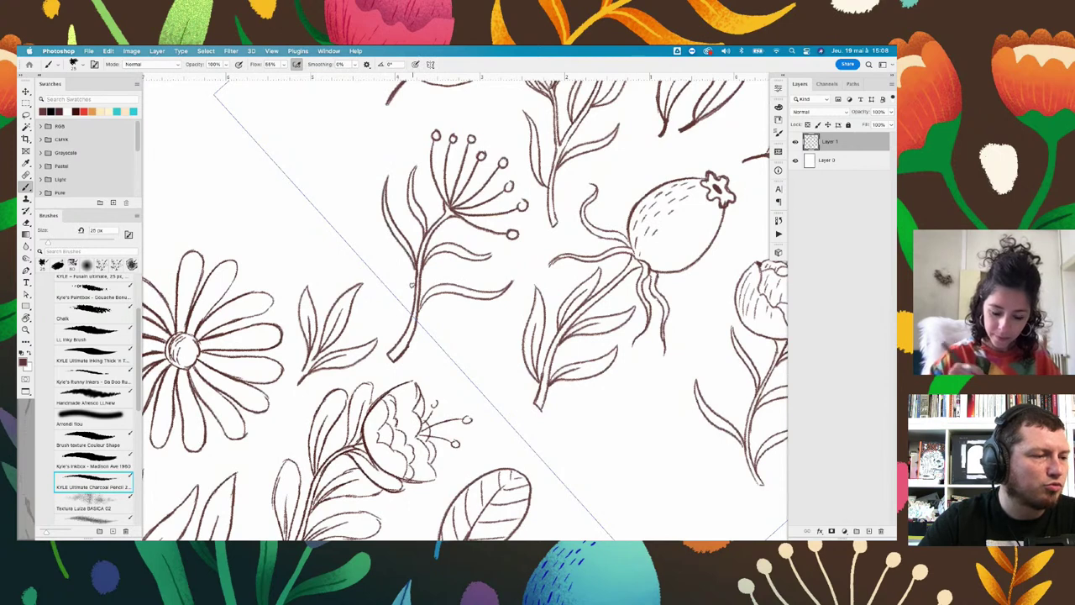
# Draw the leaf line left of the central stem and a curved leaf line, then level the canvas
pyautogui.moveTo(370, 220); pyautogui.dragTo(410, 317)
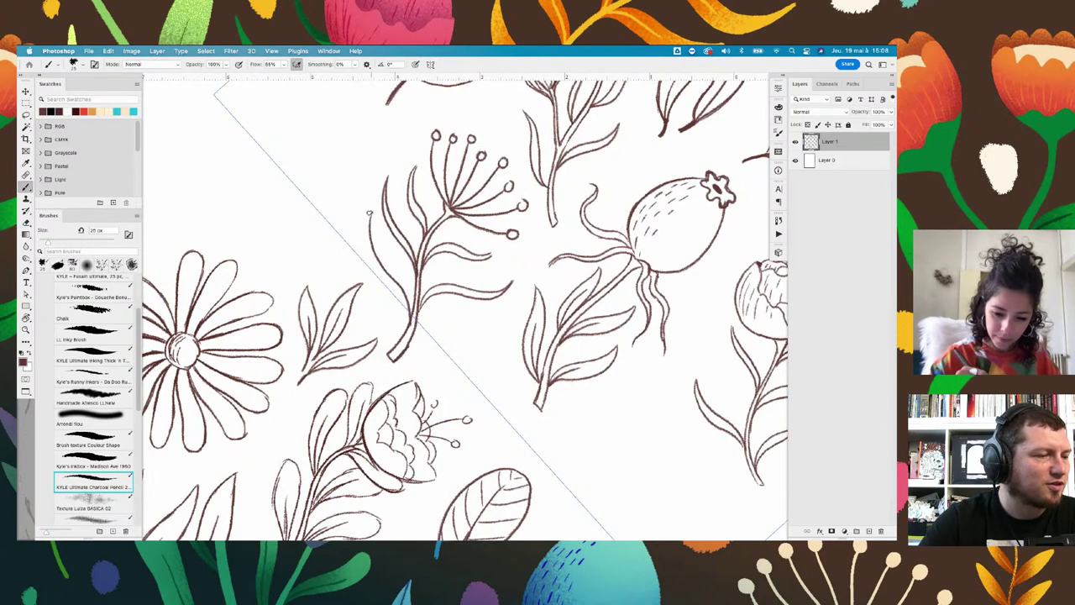
pyautogui.moveTo(369, 213); pyautogui.dragTo(407, 321)
pyautogui.hotkey('ctrl', 'z')
pyautogui.moveTo(367, 225); pyautogui.dragTo(410, 324)
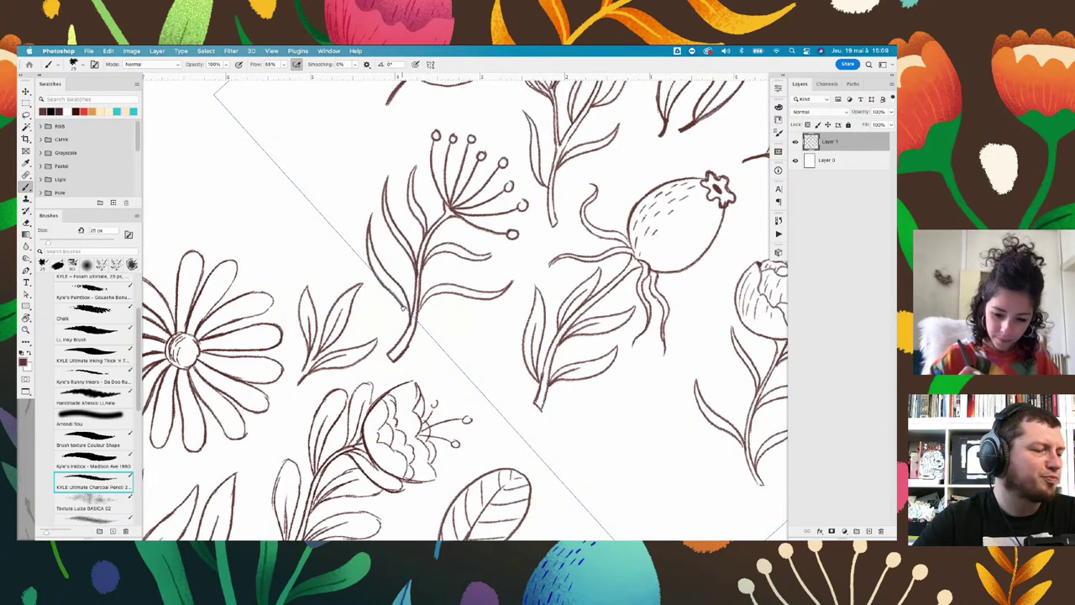
pyautogui.moveTo(645, 313); pyautogui.dragTo(468, 347)
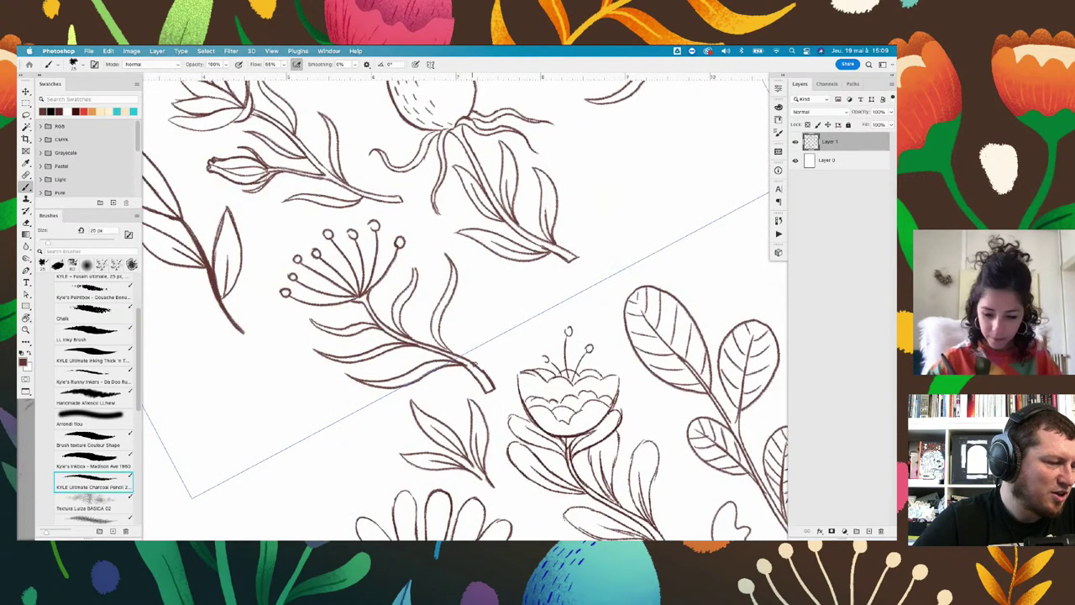
pyautogui.moveTo(486, 277)
pyautogui.mouseDown()
pyautogui.moveTo(474, 347)
pyautogui.moveTo(598, 295)
pyautogui.moveTo(401, 245)
pyautogui.mouseUp()
pyautogui.press('r')
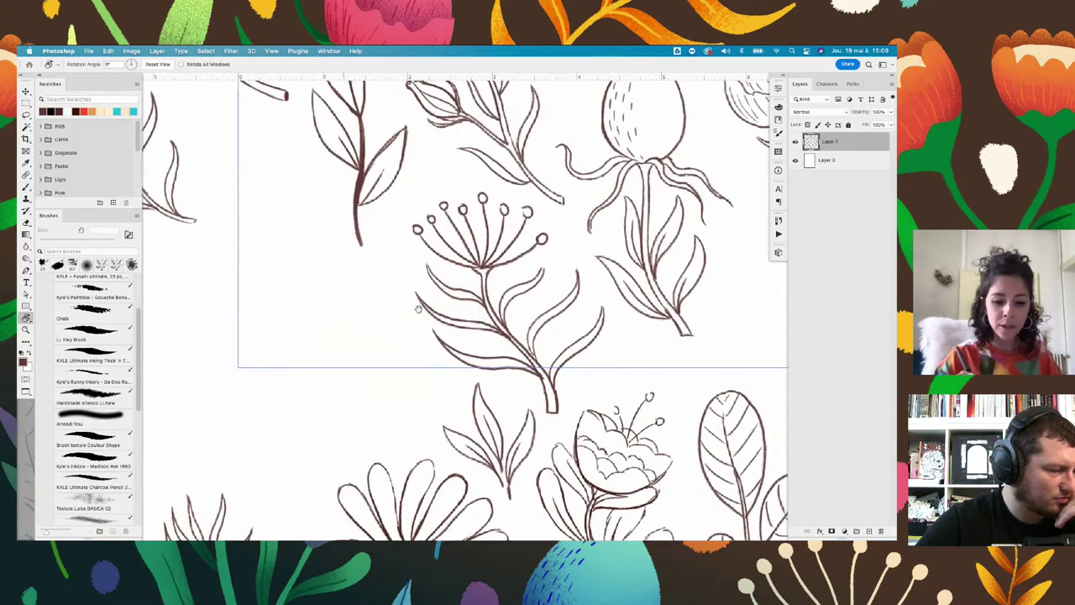
pyautogui.scroll(5, 404, 277)
pyautogui.hscroll(-4, 403, 277)
# Draw the tulip outline with a hooked curve and closed bottom tip, then recentre the tile
pyautogui.press('b')
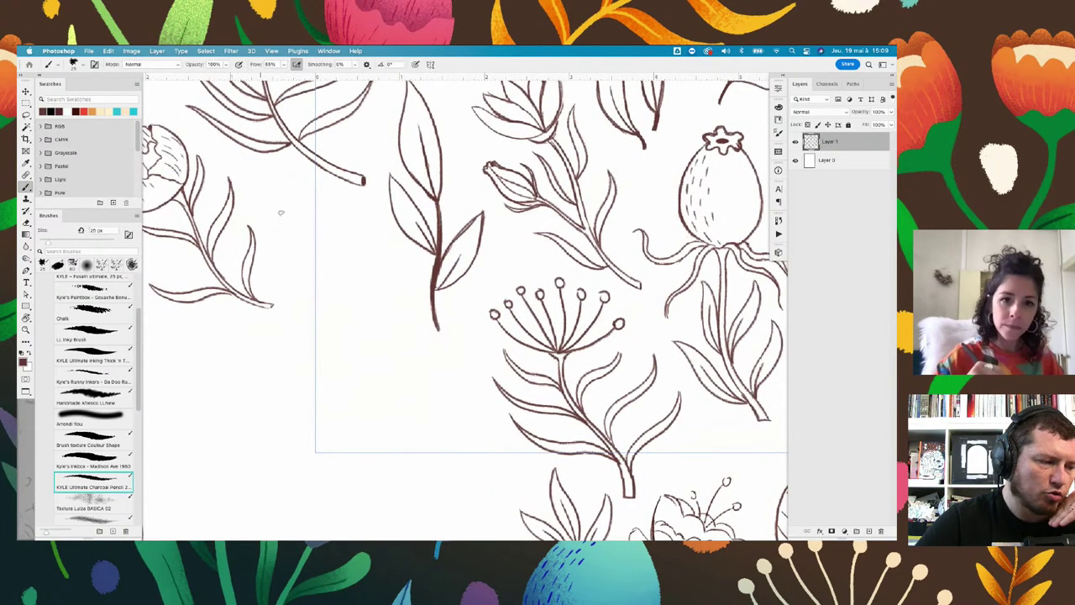
pyautogui.moveTo(284, 250)
pyautogui.mouseDown()
pyautogui.moveTo(323, 298)
pyautogui.moveTo(352, 294)
pyautogui.mouseUp()
pyautogui.hotkey('ctrl', 'z')
pyautogui.moveTo(281, 250)
pyautogui.mouseDown()
pyautogui.moveTo(295, 271)
pyautogui.moveTo(353, 287)
pyautogui.mouseUp()
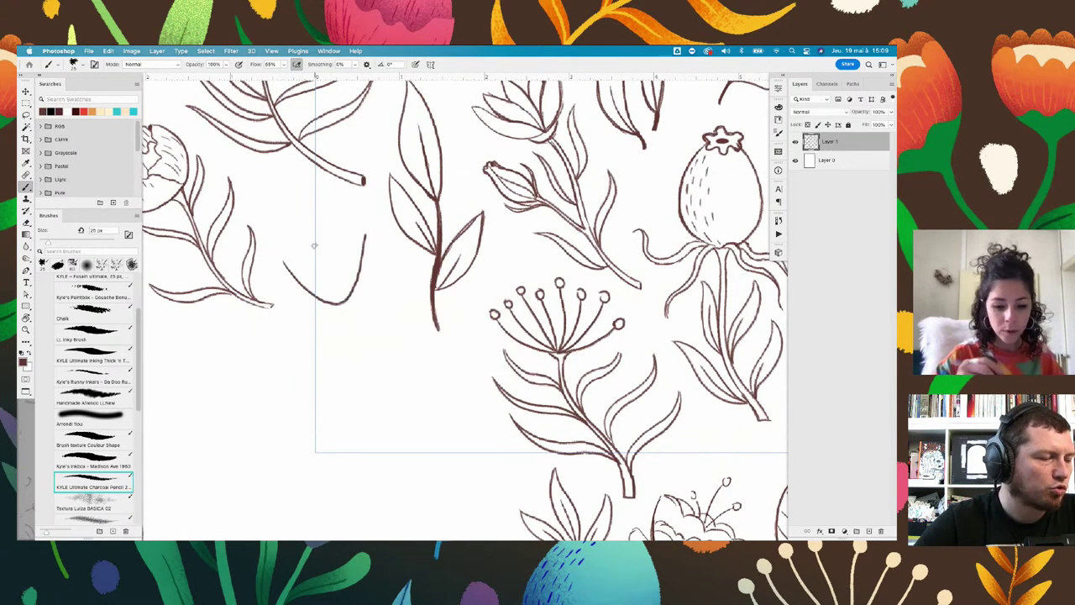
pyautogui.moveTo(285, 262); pyautogui.dragTo(300, 254)
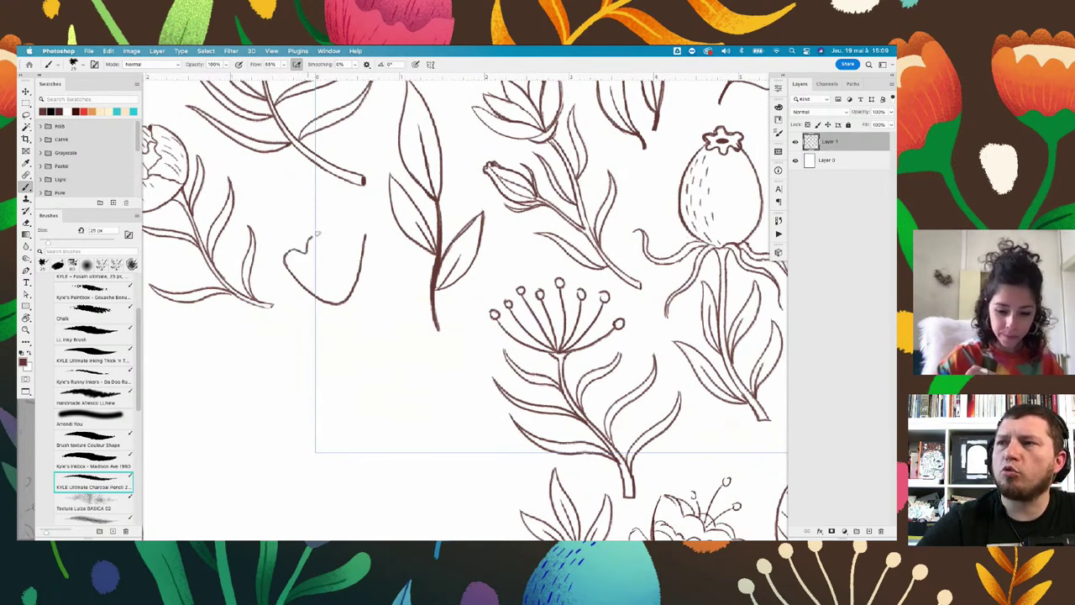
pyautogui.hotkey('ctrl', 'z')
pyautogui.hotkey('ctrl', 'z')
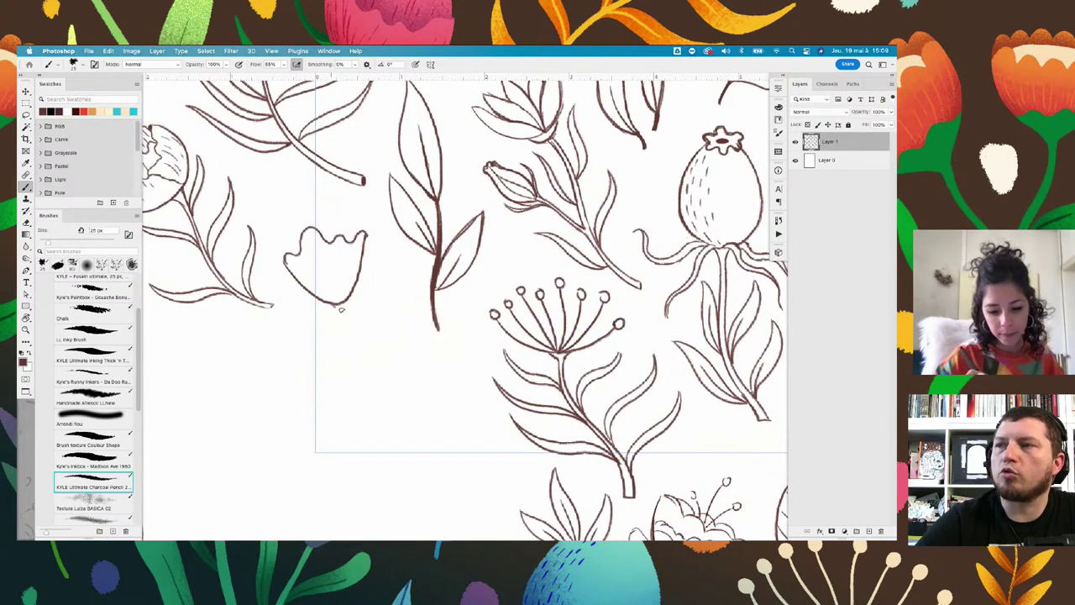
pyautogui.moveTo(348, 298); pyautogui.dragTo(346, 313)
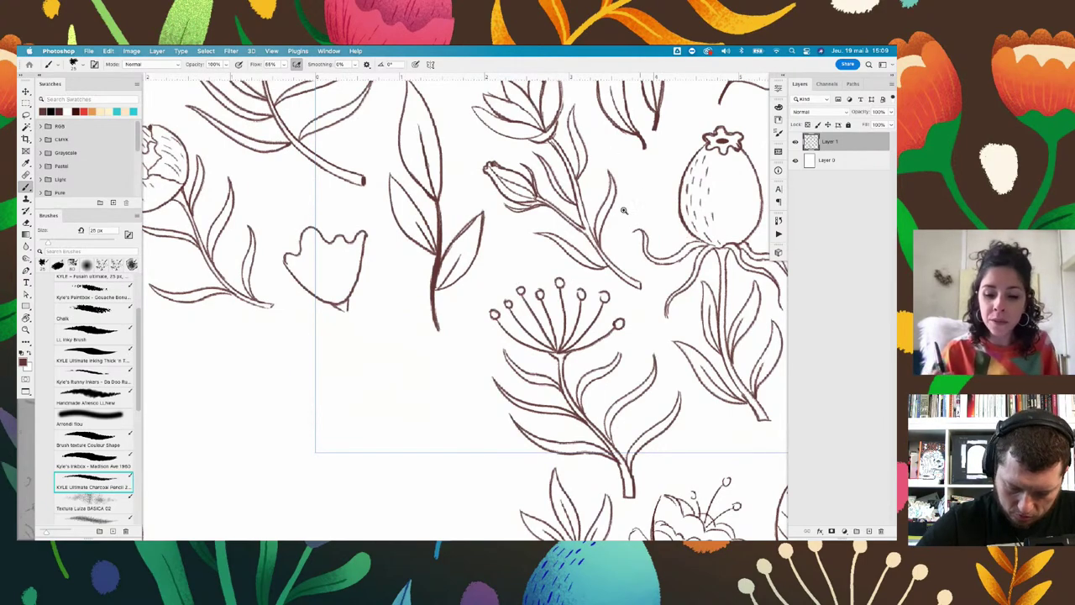
pyautogui.scroll(-2, 521, 243)
pyautogui.scroll(-2, 411, 280)
pyautogui.scroll(-2, 404, 294)
pyautogui.moveTo(411, 308); pyautogui.dragTo(216, 366)
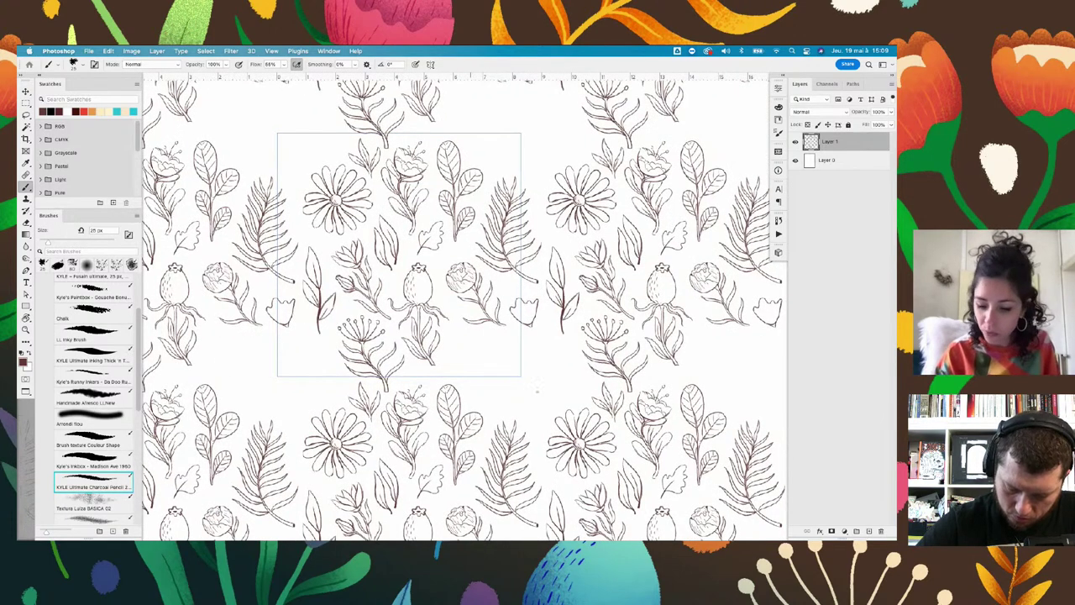
pyautogui.moveTo(482, 364); pyautogui.dragTo(487, 359)
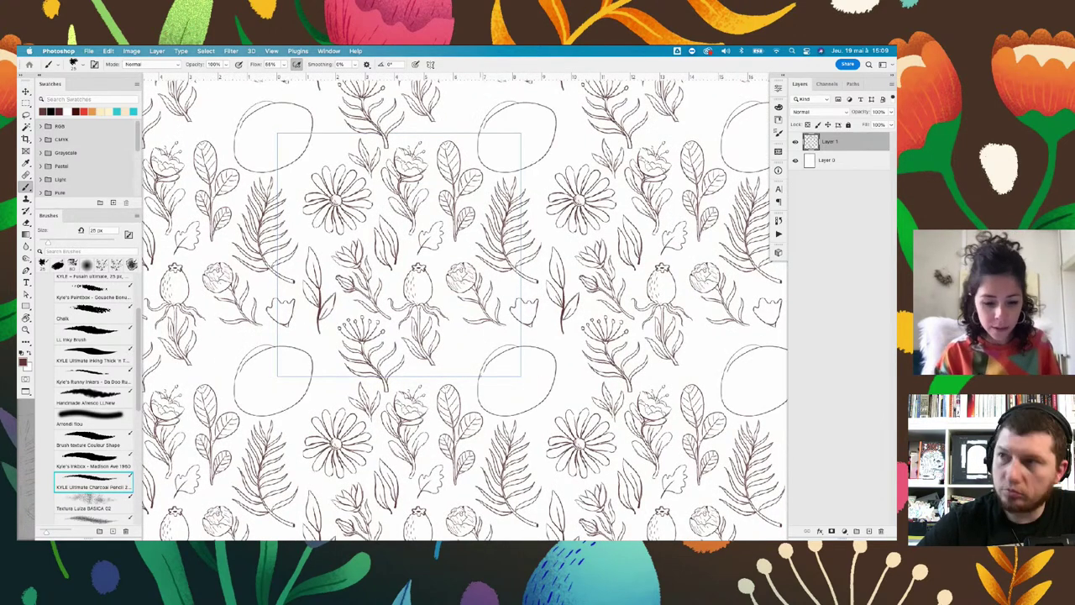
pyautogui.hotkey('ctrl', 'z')
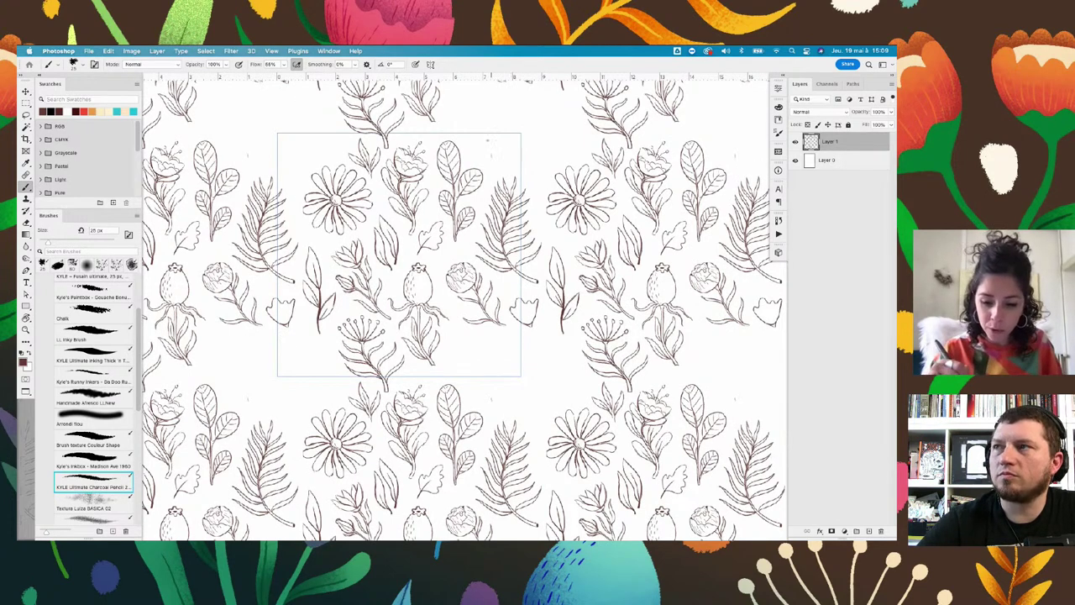
pyautogui.moveTo(487, 140); pyautogui.dragTo(486, 156)
pyautogui.moveTo(477, 362); pyautogui.dragTo(499, 363)
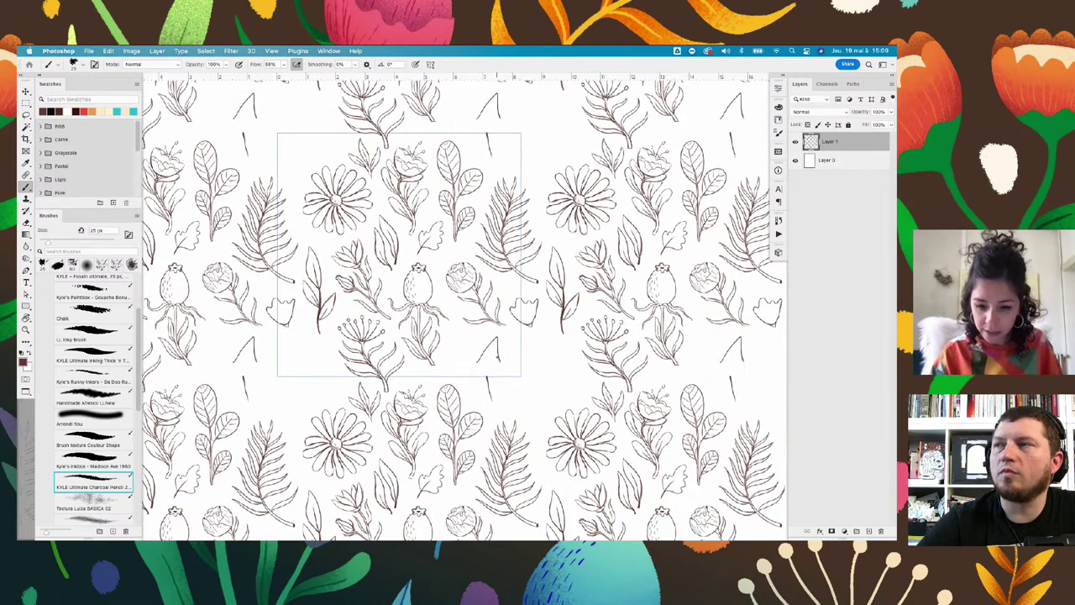
pyautogui.hotkey('ctrl', 'z')
pyautogui.hotkey('ctrl', 'z')
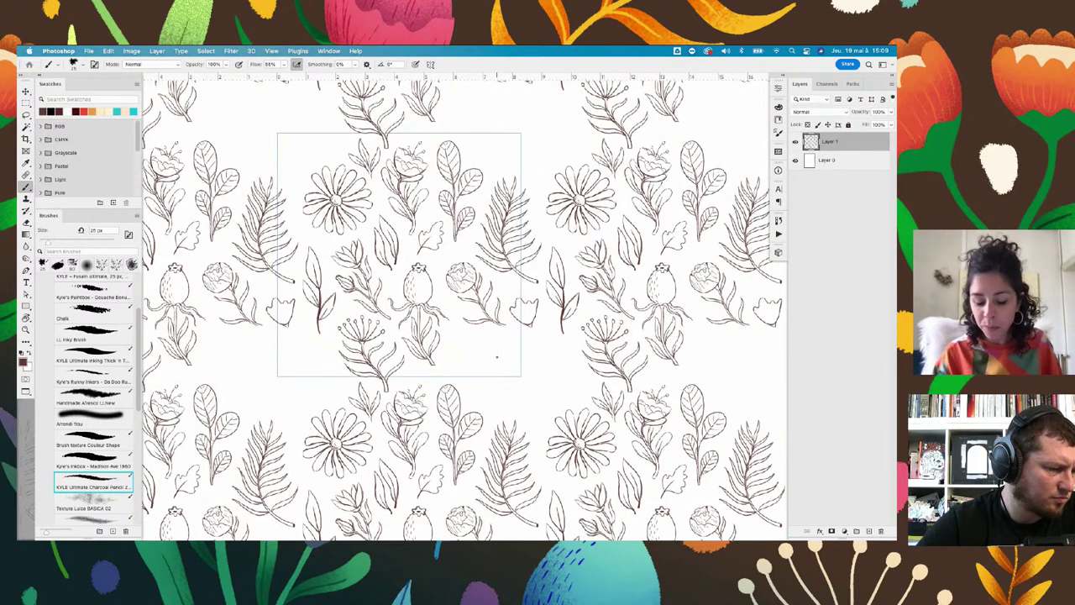
pyautogui.moveTo(437, 136)
pyautogui.mouseDown()
pyautogui.moveTo(462, 246)
pyautogui.moveTo(446, 132)
pyautogui.mouseUp()
pyautogui.hotkey('ctrl', 'z')
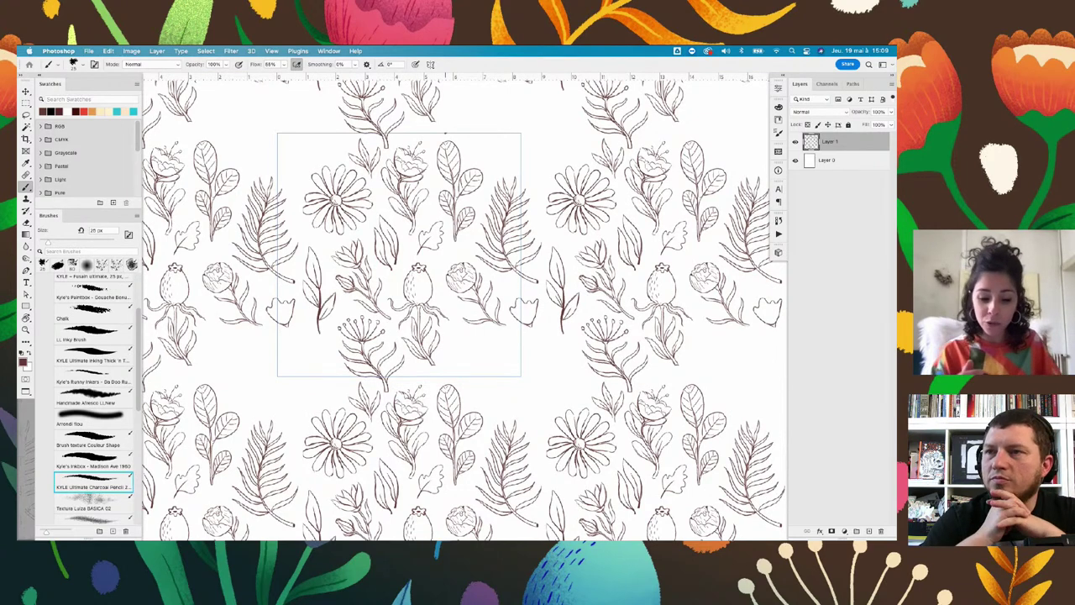
pyautogui.hscroll(-2, 401, 274)
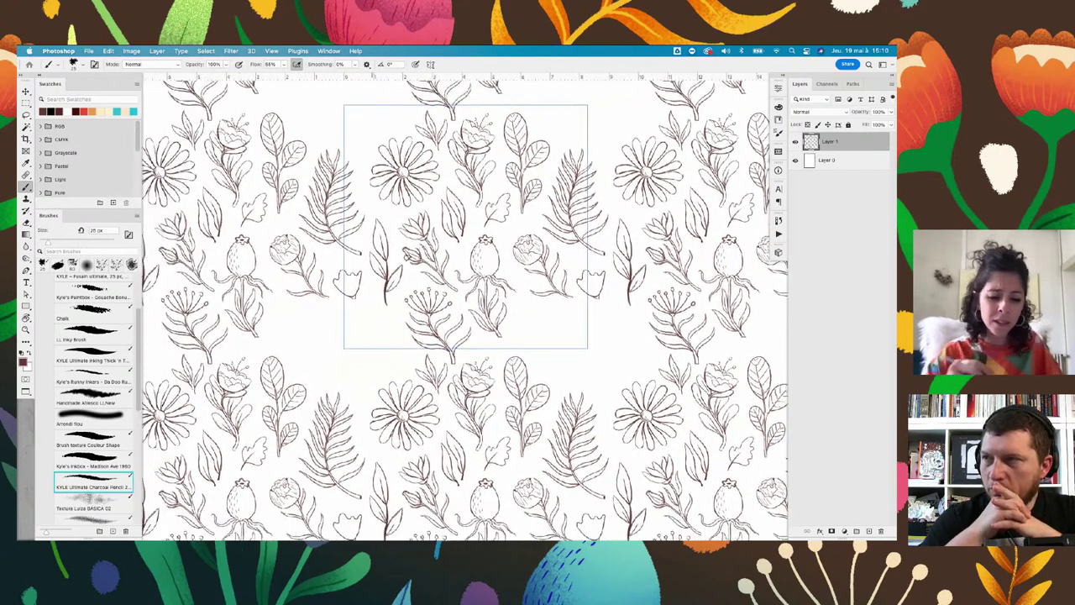
pyautogui.scroll(5, 305, 321)
# Add scalloped petal lines inside the tulip and a stem down from its base
pyautogui.moveTo(322, 250); pyautogui.dragTo(363, 246)
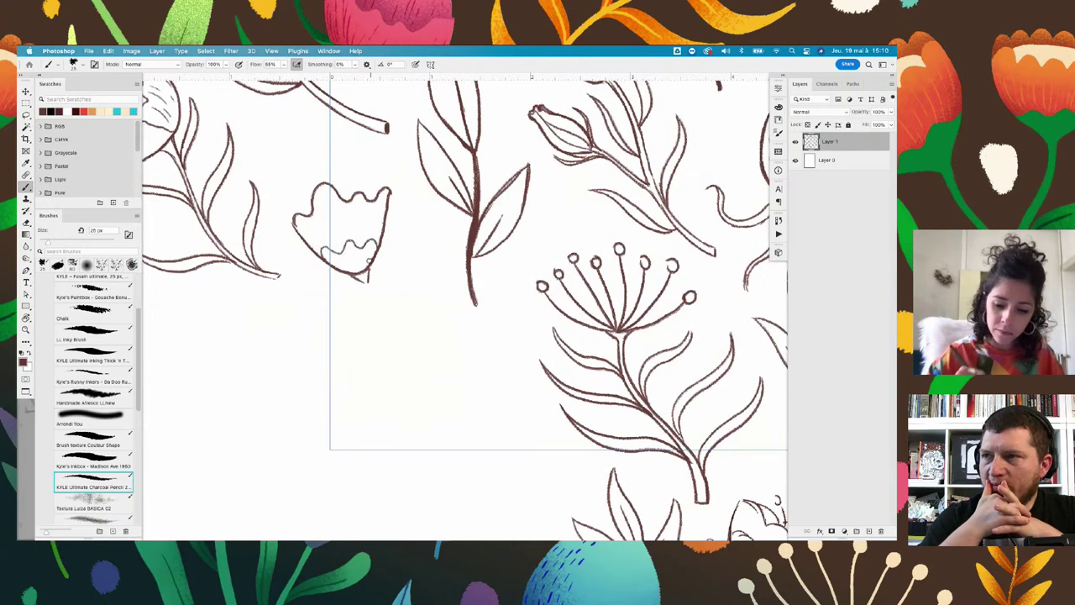
pyautogui.moveTo(367, 284); pyautogui.dragTo(425, 395)
pyautogui.hotkey('ctrl', 'z')
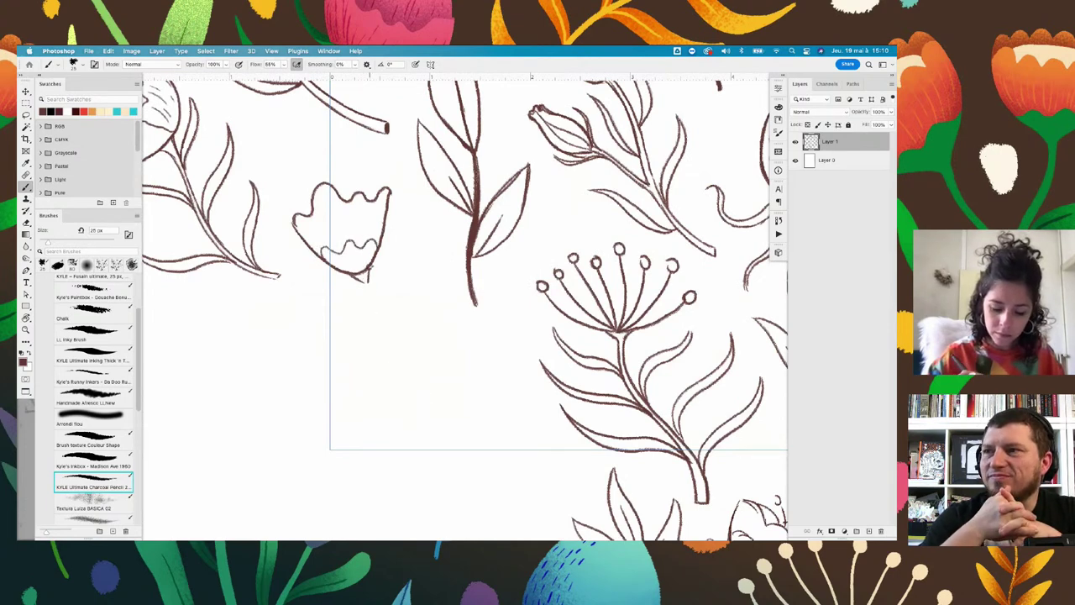
pyautogui.moveTo(368, 267); pyautogui.dragTo(427, 404)
pyautogui.moveTo(361, 275); pyautogui.dragTo(426, 403)
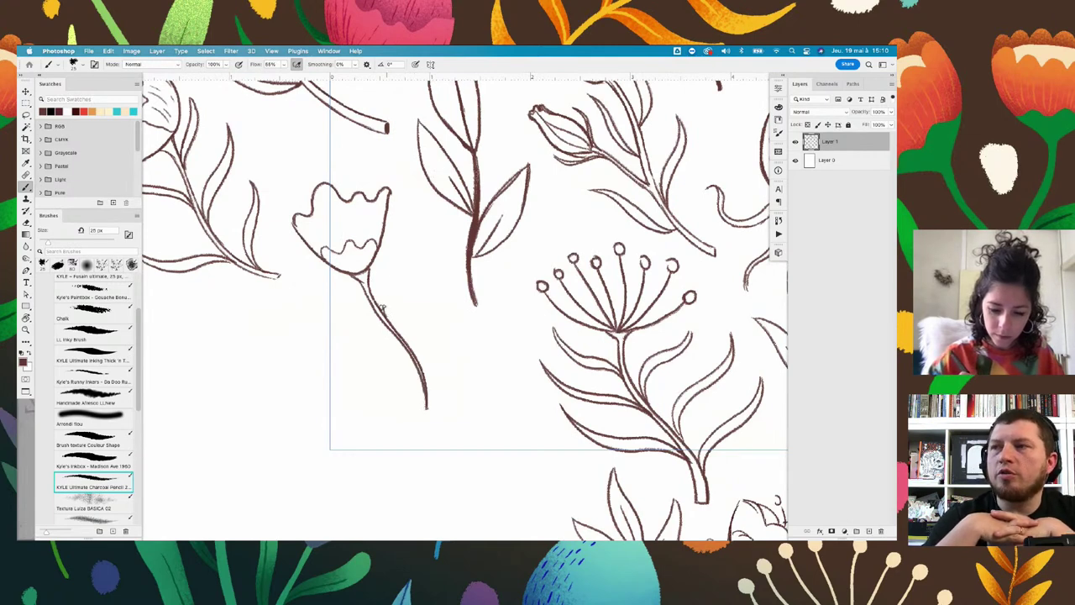
# Draw pointed leaves on both sides of the tulip stem
pyautogui.moveTo(387, 275); pyautogui.dragTo(406, 234)
pyautogui.moveTo(387, 313)
pyautogui.mouseDown()
pyautogui.moveTo(406, 237)
pyautogui.moveTo(394, 271)
pyautogui.mouseUp()
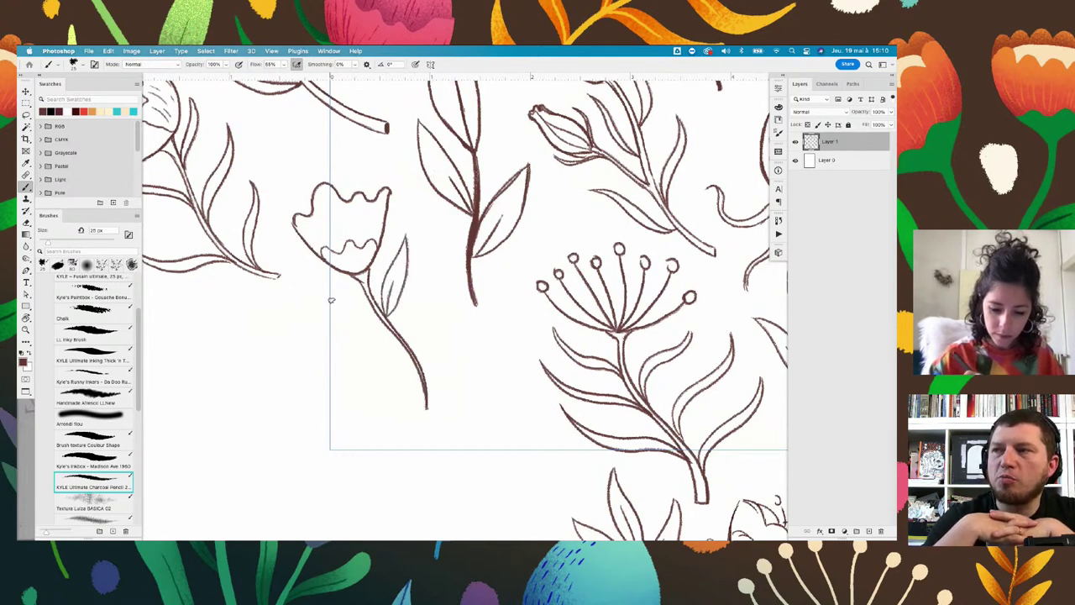
pyautogui.moveTo(342, 324)
pyautogui.mouseDown()
pyautogui.moveTo(394, 340)
pyautogui.moveTo(440, 281)
pyautogui.mouseUp()
pyautogui.moveTo(418, 358)
pyautogui.mouseDown()
pyautogui.moveTo(440, 283)
pyautogui.moveTo(423, 328)
pyautogui.mouseUp()
pyautogui.moveTo(354, 358); pyautogui.dragTo(399, 385)
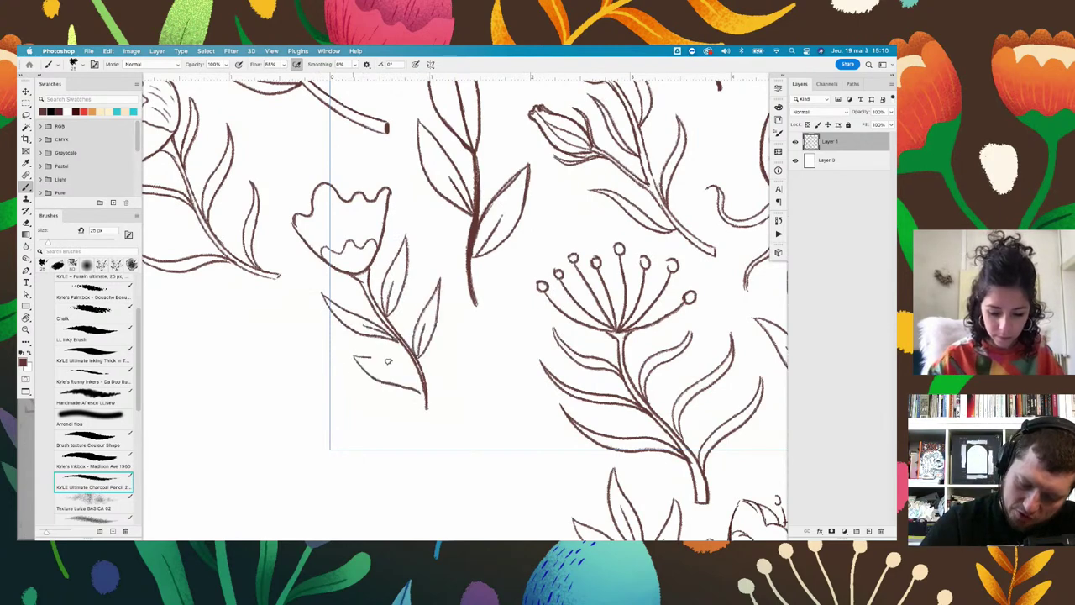
pyautogui.moveTo(355, 358); pyautogui.dragTo(421, 385)
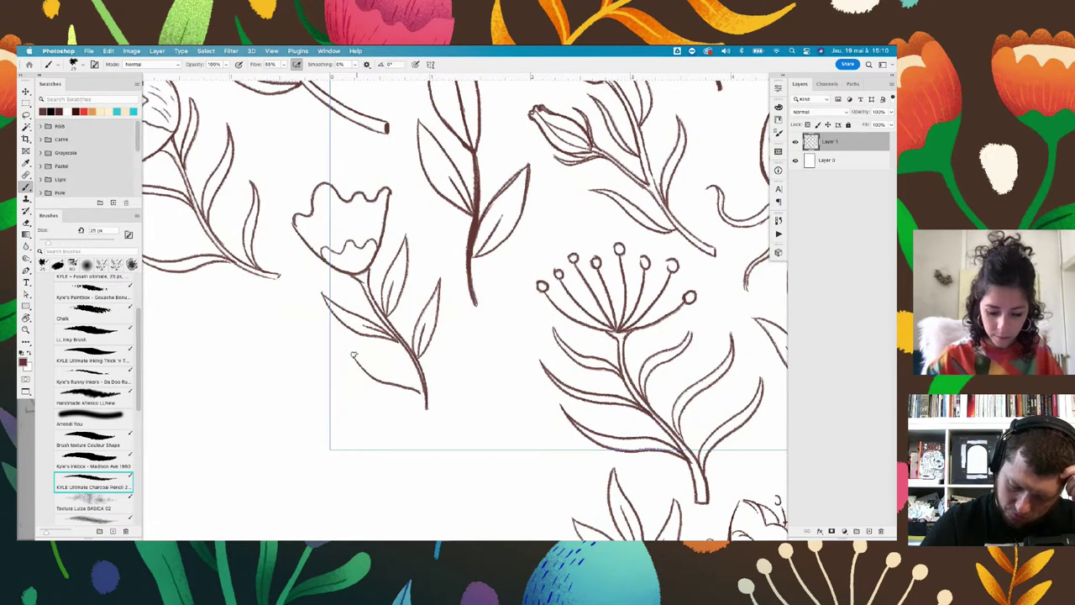
pyautogui.moveTo(352, 356); pyautogui.dragTo(427, 395)
# Add a wavy back petal and circle-tipped stamen stems rising above the tulip
pyautogui.moveTo(514, 314)
pyautogui.mouseDown()
pyautogui.moveTo(582, 347)
pyautogui.moveTo(602, 271)
pyautogui.mouseUp()
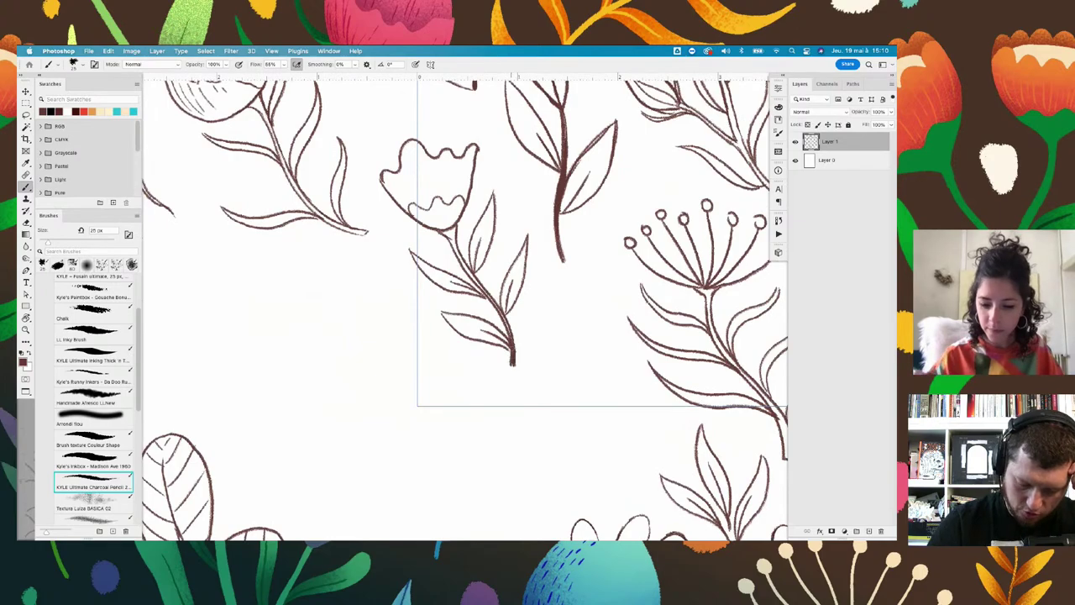
pyautogui.scroll(-10, 570, 391)
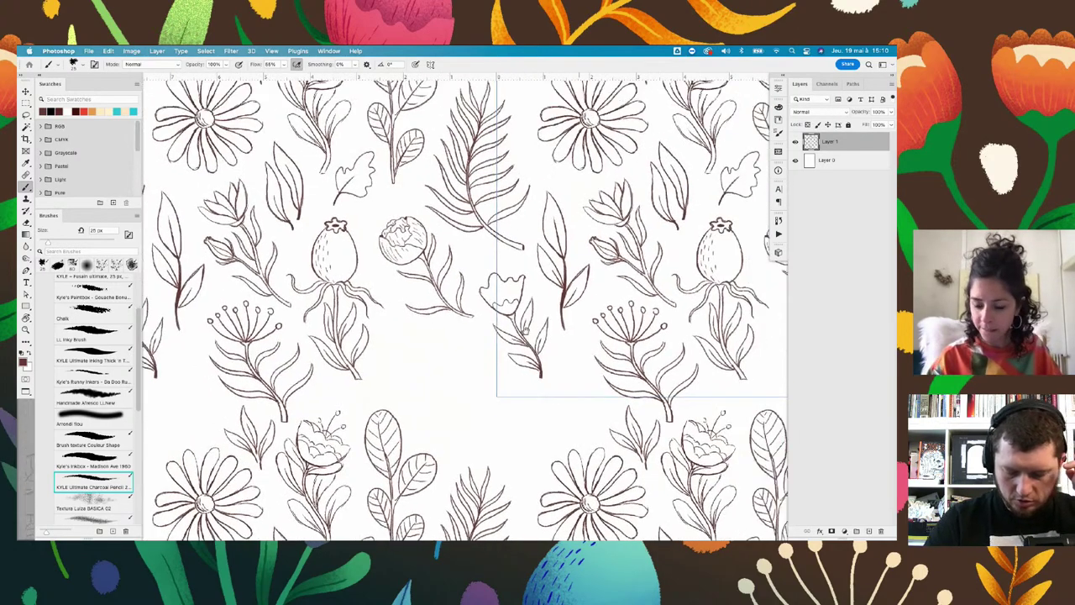
pyautogui.scroll(3, 524, 331)
pyautogui.scroll(3, 524, 330)
pyautogui.scroll(3, 524, 330)
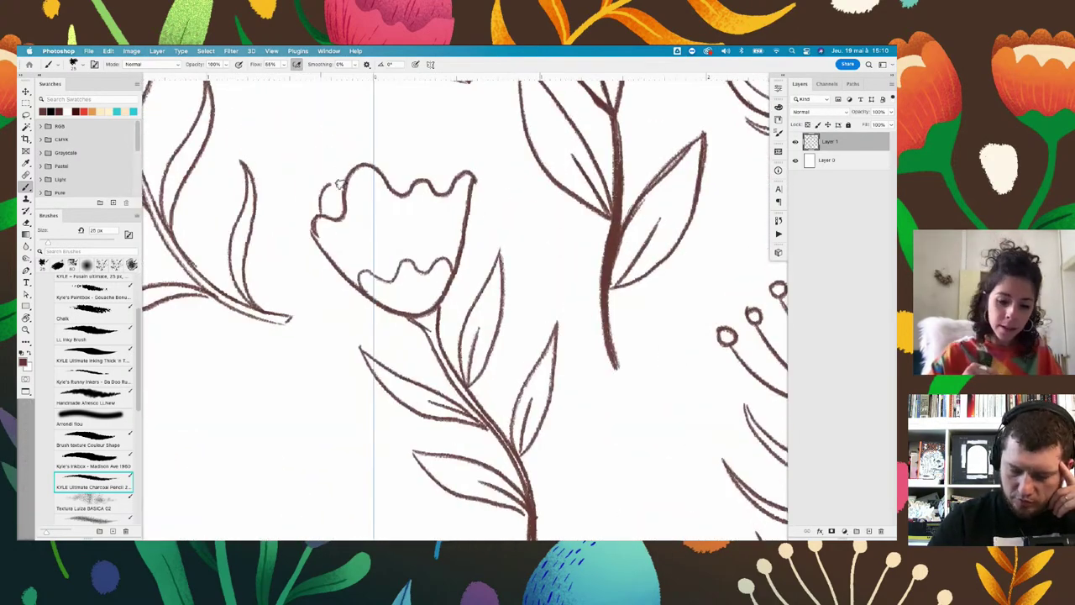
pyautogui.moveTo(380, 174)
pyautogui.mouseDown()
pyautogui.moveTo(417, 160)
pyautogui.moveTo(449, 168)
pyautogui.moveTo(443, 178)
pyautogui.mouseUp()
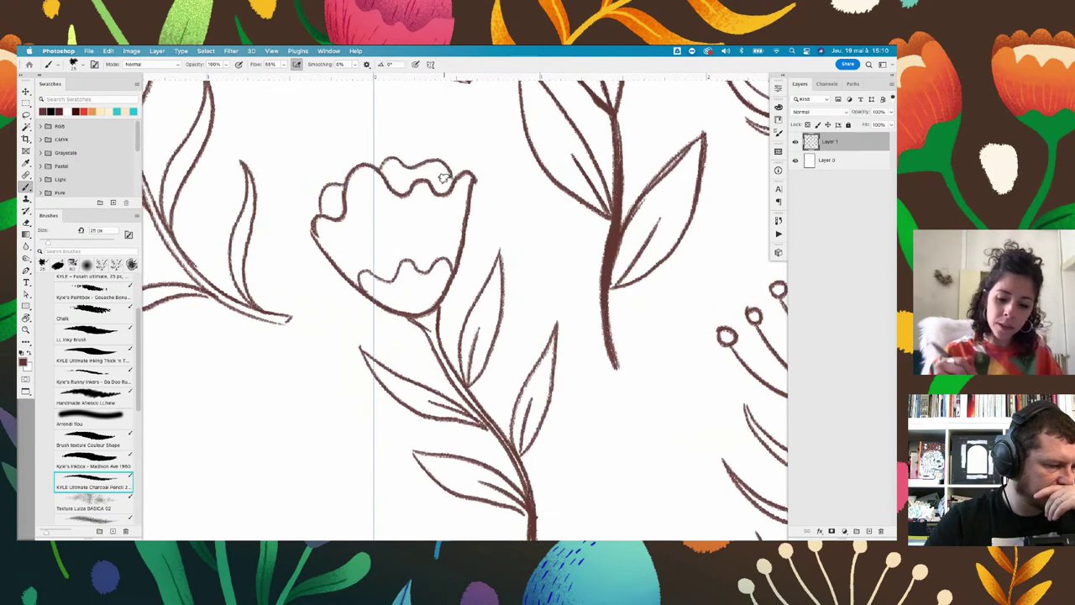
pyautogui.scroll(3, 444, 178)
pyautogui.moveTo(401, 245); pyautogui.dragTo(400, 189)
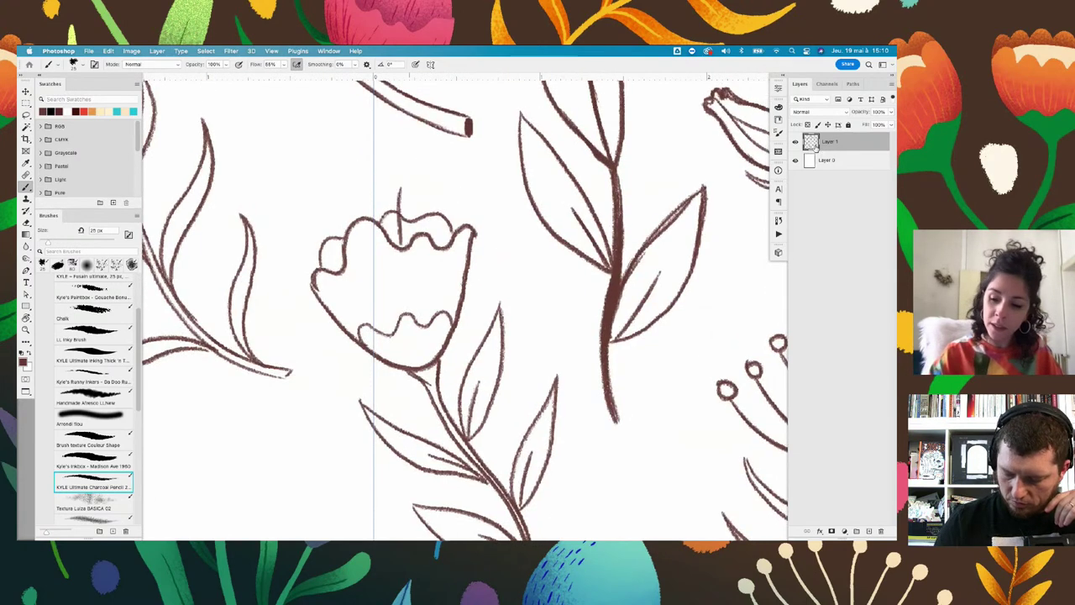
pyautogui.moveTo(343, 252)
pyautogui.mouseDown()
pyautogui.moveTo(322, 210)
pyautogui.moveTo(362, 189)
pyautogui.moveTo(361, 167)
pyautogui.mouseUp()
pyautogui.moveTo(437, 240)
pyautogui.mouseDown()
pyautogui.moveTo(435, 193)
pyautogui.moveTo(404, 178)
pyautogui.mouseUp()
# Sketch a lobed, oak-like leaf in the empty gap between flowers
pyautogui.scroll(-5, 499, 257)
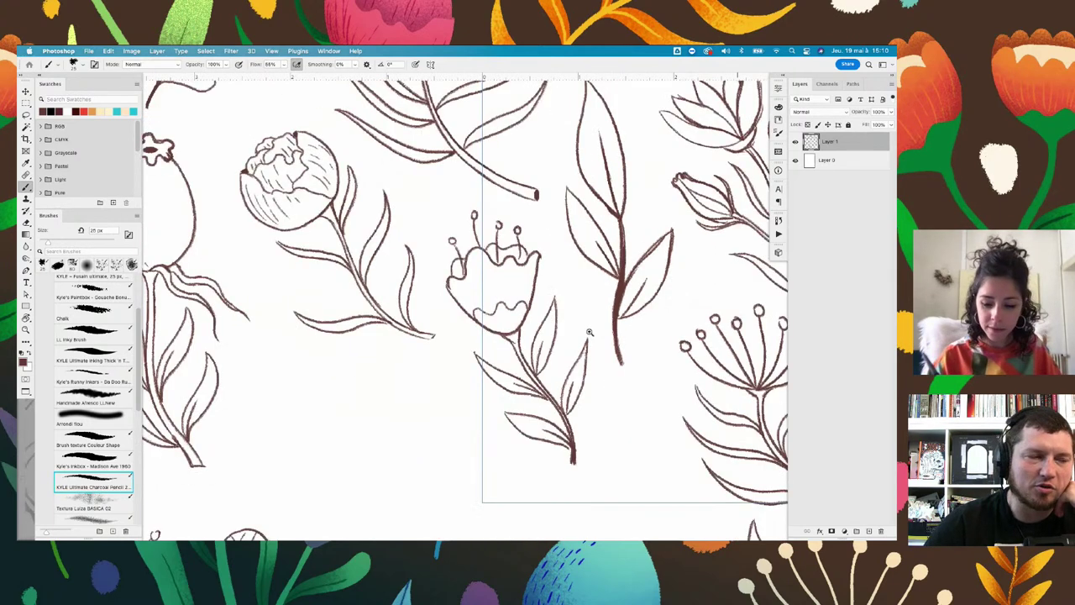
pyautogui.scroll(-3, 499, 257)
pyautogui.hscroll(2, 560, 360)
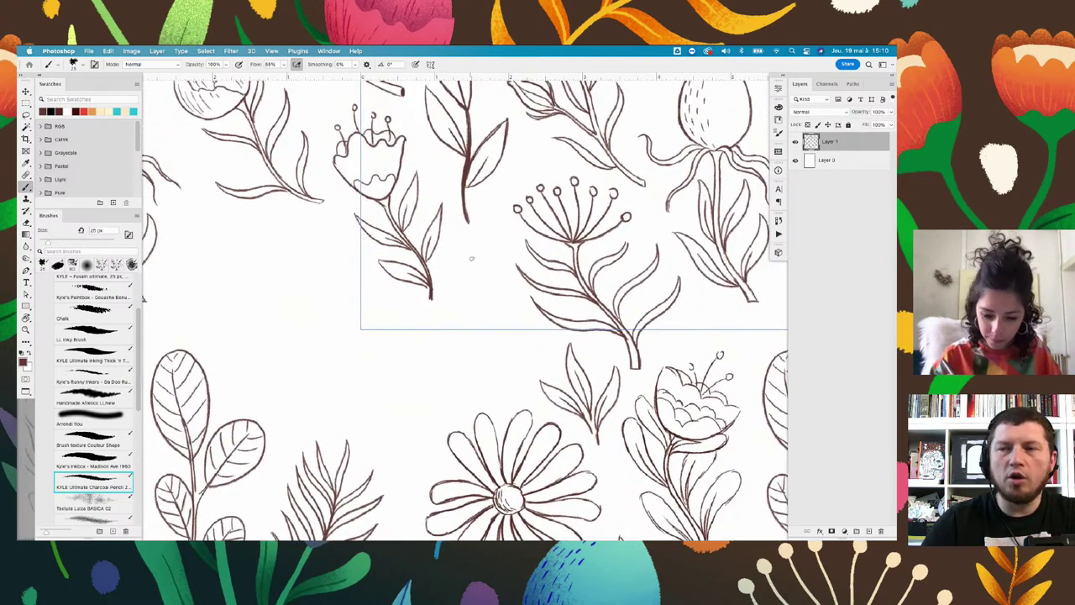
pyautogui.moveTo(475, 247)
pyautogui.mouseDown()
pyautogui.moveTo(467, 289)
pyautogui.moveTo(486, 311)
pyautogui.mouseUp()
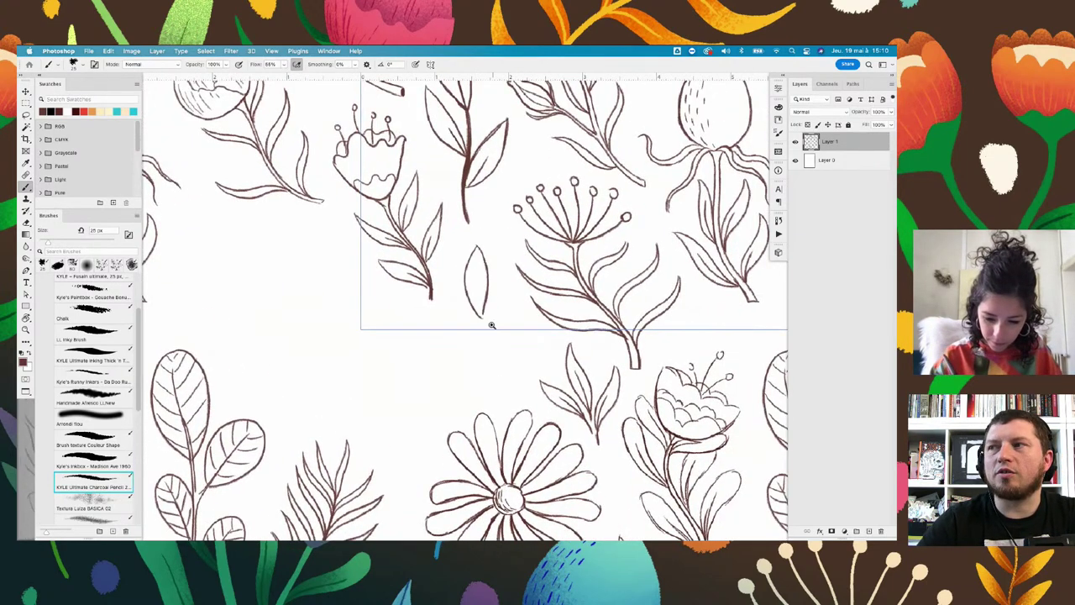
pyautogui.scroll(1, 492, 304)
pyautogui.scroll(2, 492, 304)
pyautogui.hotkey('ctrl', 'z')
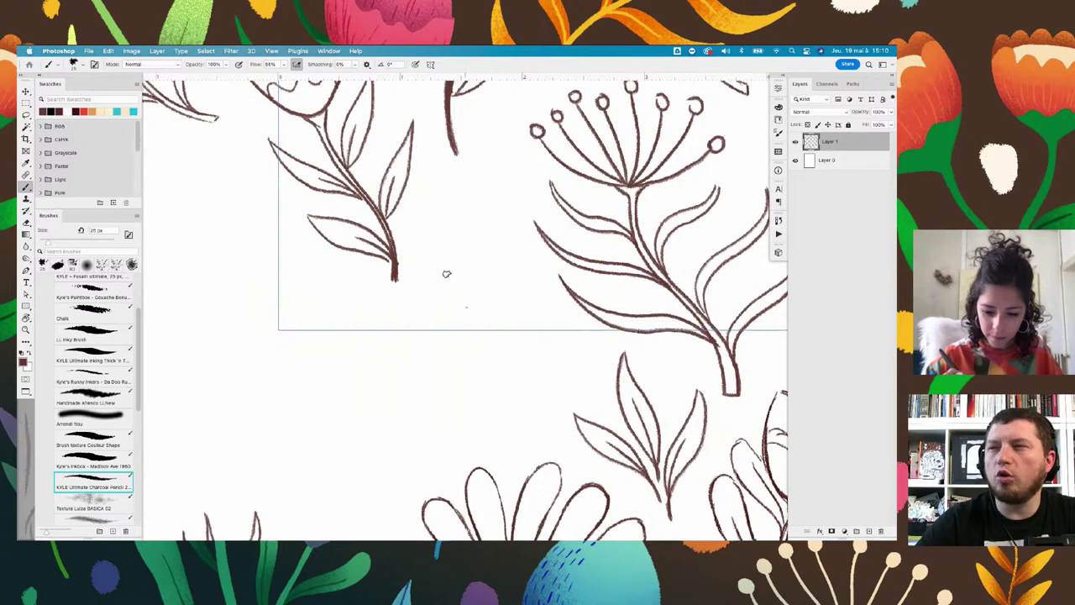
pyautogui.moveTo(467, 307)
pyautogui.mouseDown()
pyautogui.moveTo(486, 289)
pyautogui.moveTo(492, 196)
pyautogui.mouseUp()
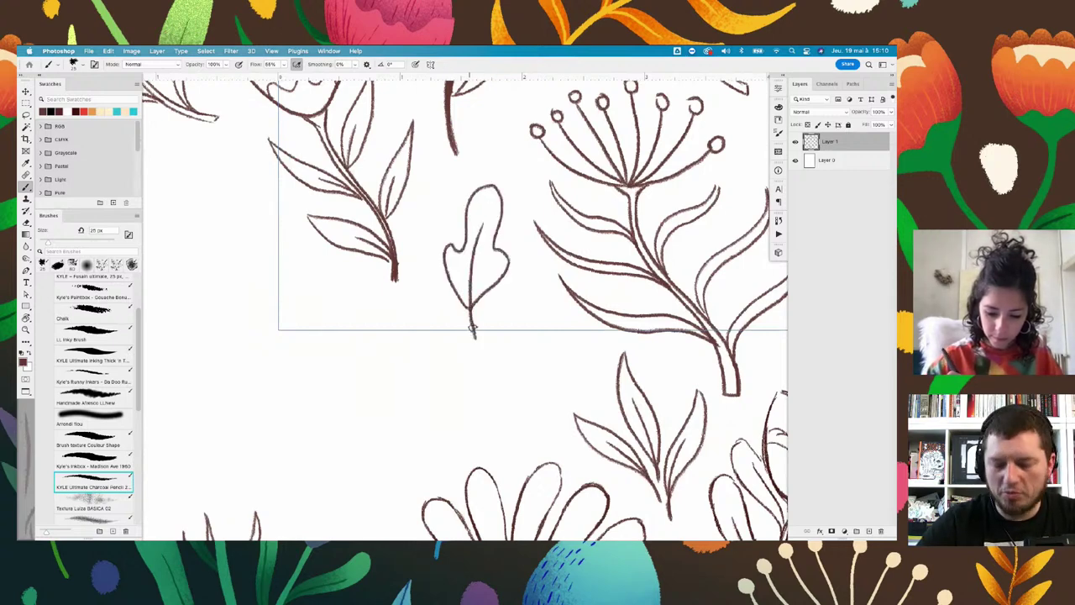
# Draw the sprig's stem down from the leaf and add a second lobed leaf
pyautogui.moveTo(472, 329); pyautogui.dragTo(499, 420)
pyautogui.moveTo(473, 317); pyautogui.dragTo(524, 307)
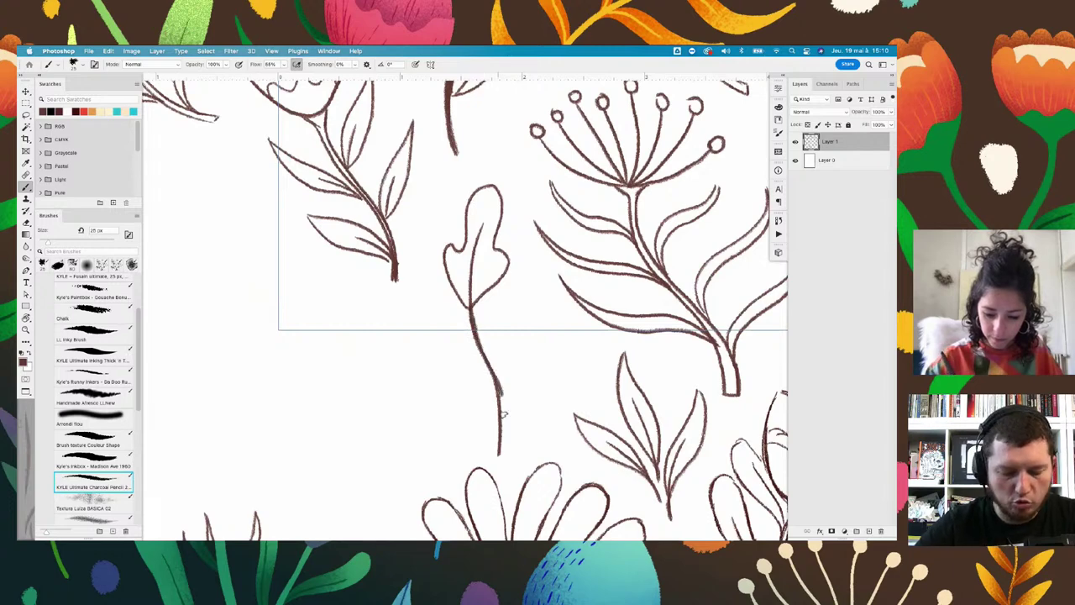
pyautogui.press('super+z')
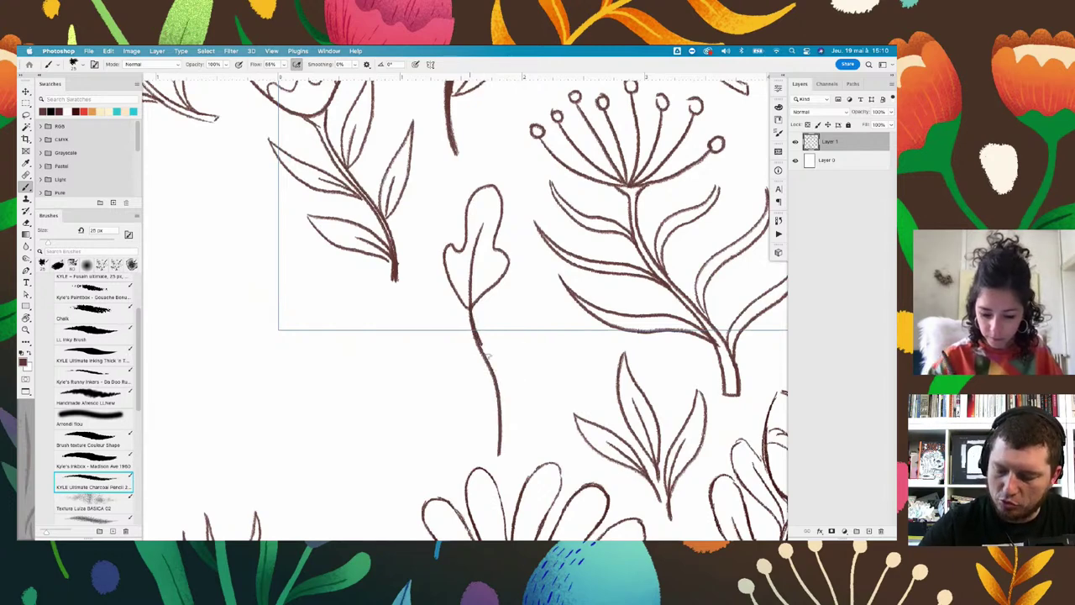
pyautogui.moveTo(486, 356)
pyautogui.mouseDown()
pyautogui.moveTo(499, 444)
pyautogui.moveTo(507, 335)
pyautogui.mouseUp()
pyautogui.press('super+z')
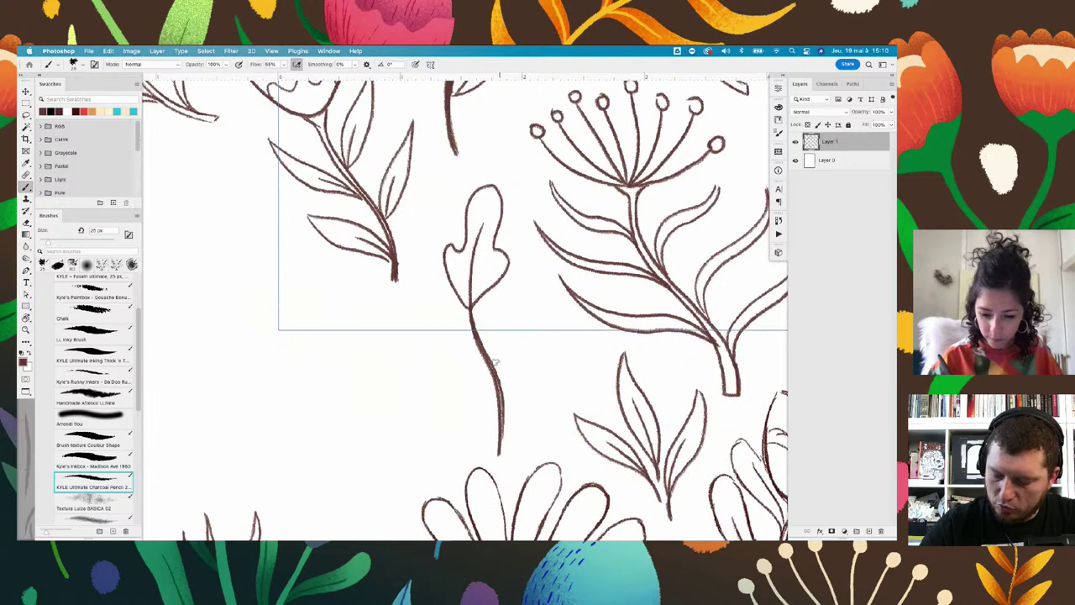
pyautogui.moveTo(494, 378); pyautogui.dragTo(535, 294)
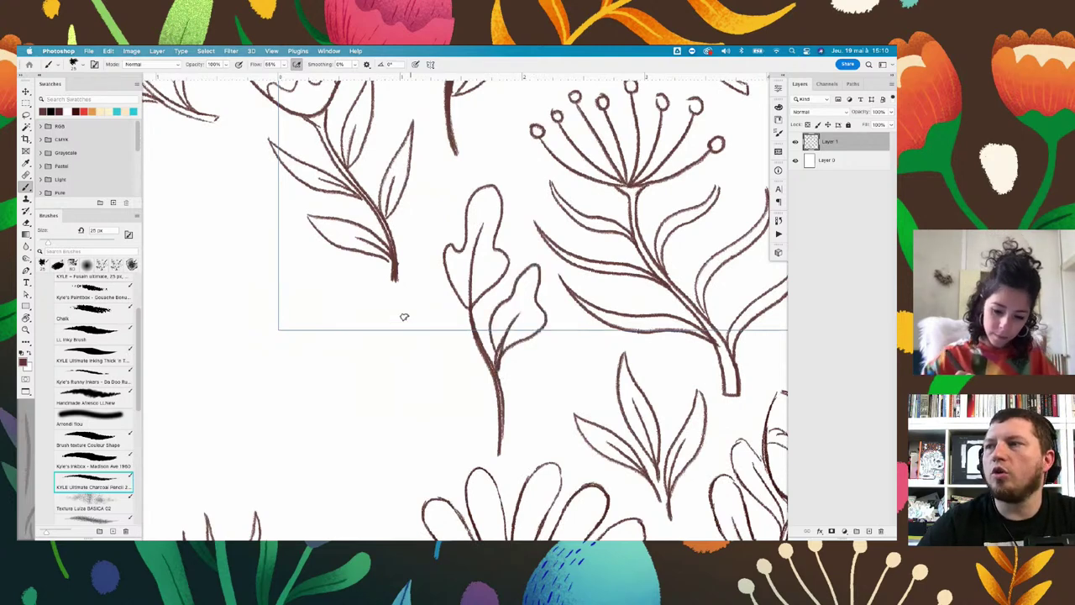
pyautogui.moveTo(409, 354)
pyautogui.mouseDown()
pyautogui.moveTo(420, 298)
pyautogui.moveTo(464, 335)
pyautogui.moveTo(490, 423)
pyautogui.mouseUp()
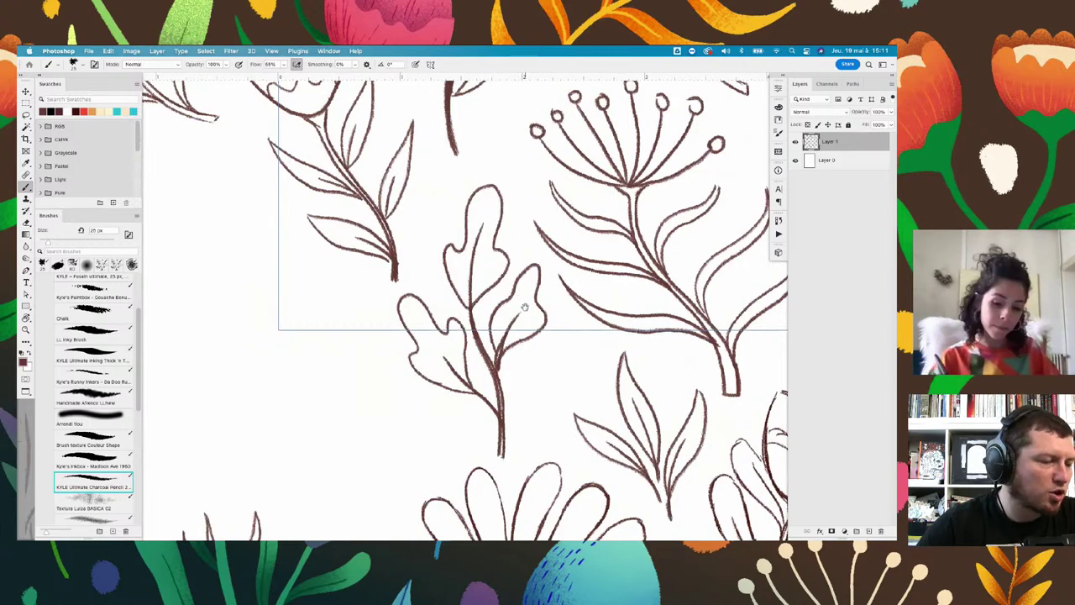
pyautogui.moveTo(524, 307); pyautogui.dragTo(378, 292)
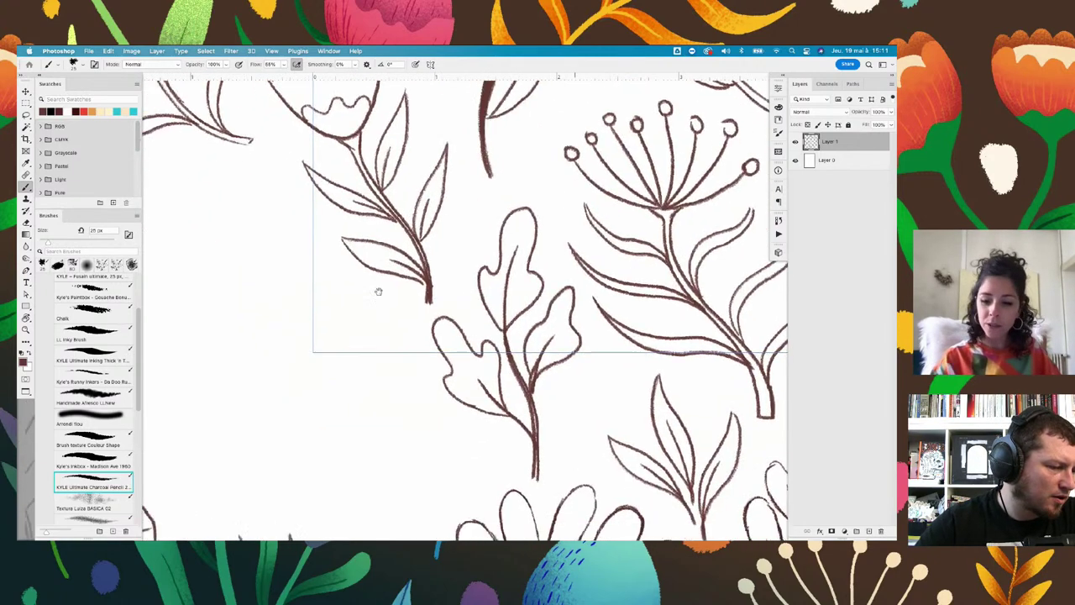
# Brush a U-shaped curve for the new bud in the empty space beside the sprig
pyautogui.hscroll(5, 378, 291)
pyautogui.hscroll(5, 420, 336)
pyautogui.hscroll(5, 487, 435)
pyautogui.scroll(2, 459, 395)
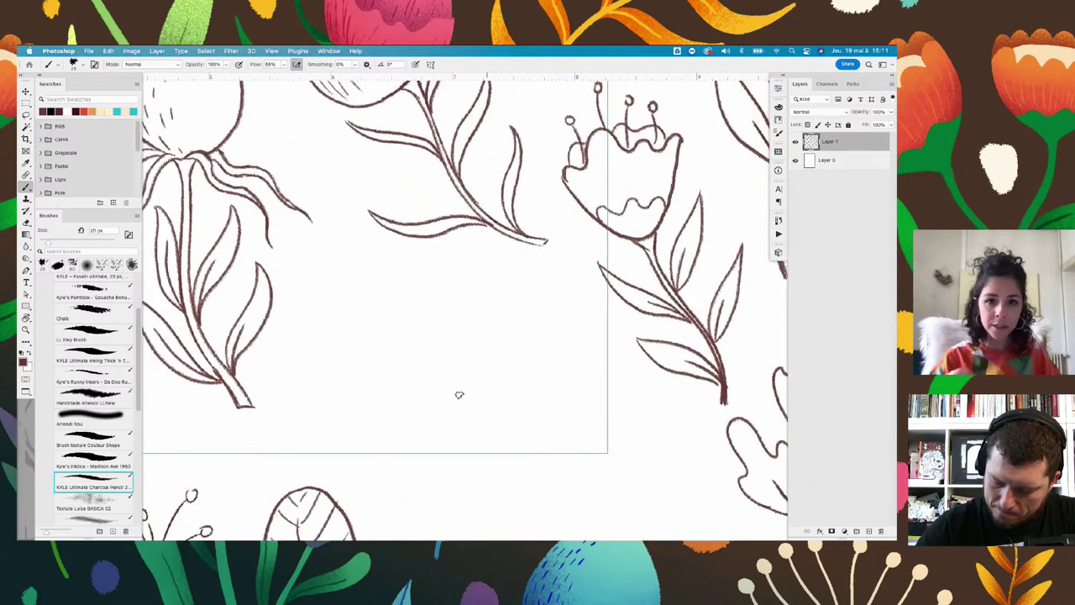
pyautogui.scroll(-2, 459, 395)
pyautogui.scroll(-1, 404, 310)
pyautogui.scroll(-2, 435, 286)
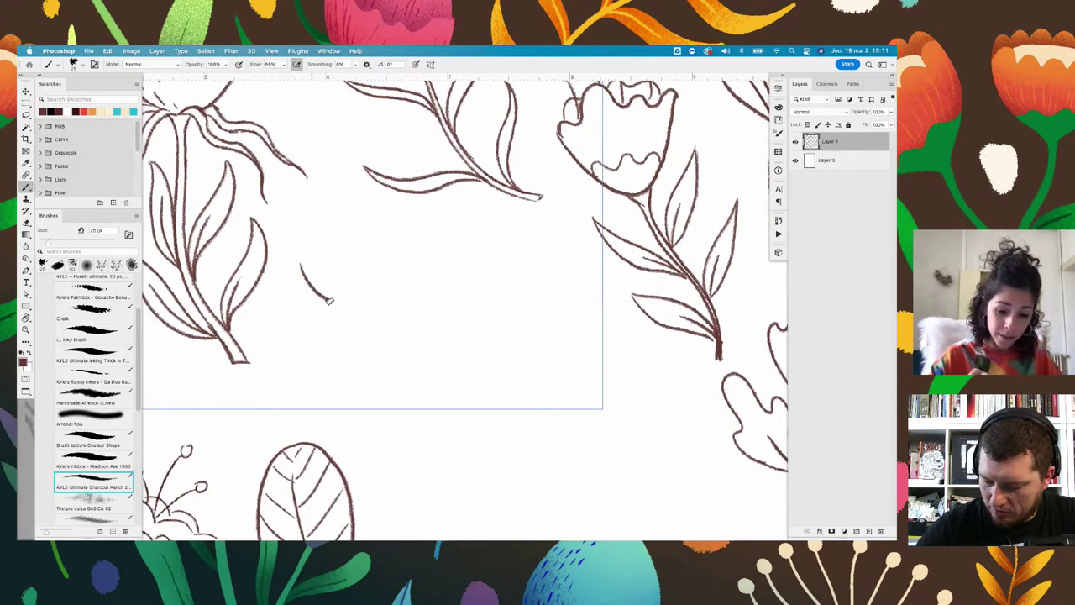
pyautogui.moveTo(372, 303); pyautogui.dragTo(396, 230)
pyautogui.hotkey('ctrl', 'z')
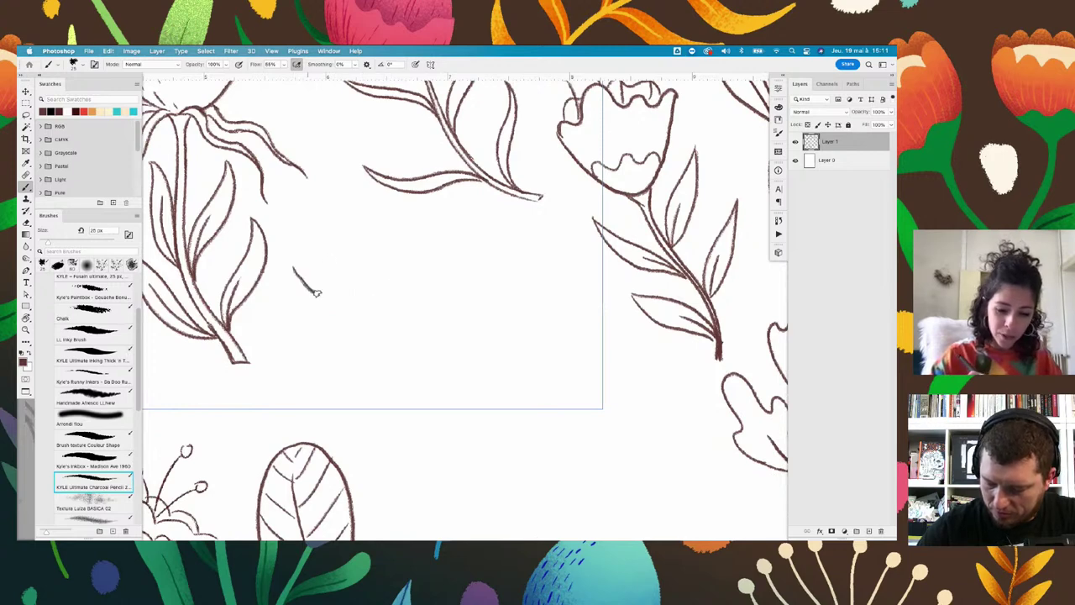
pyautogui.hotkey('ctrl', 'z')
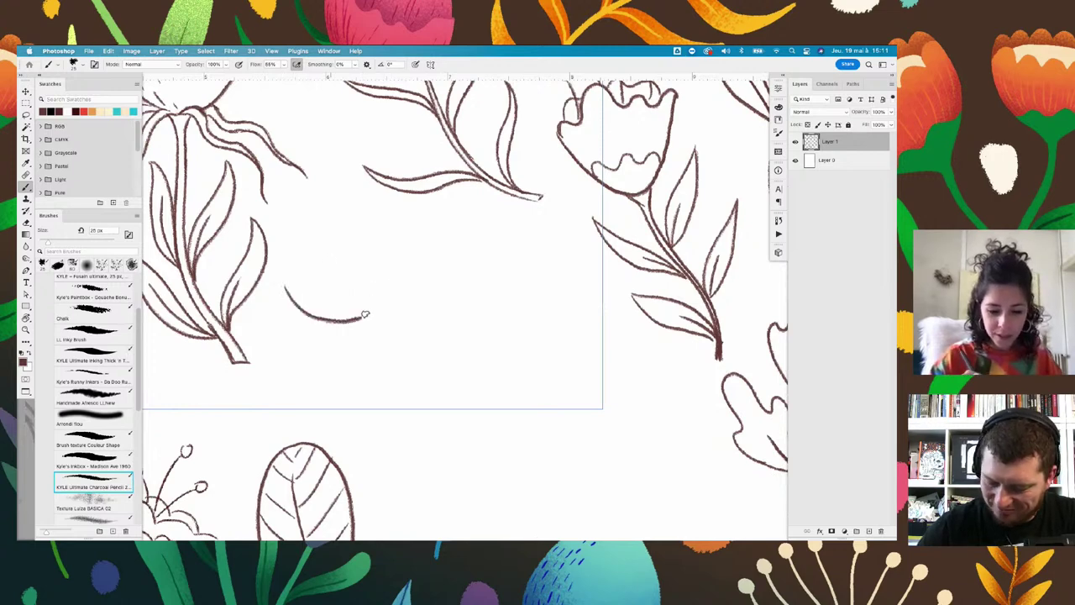
pyautogui.moveTo(297, 306); pyautogui.dragTo(384, 232)
pyautogui.hotkey('ctrl', 'z')
pyautogui.moveTo(301, 268)
pyautogui.mouseDown()
pyautogui.moveTo(307, 286)
pyautogui.moveTo(360, 312)
pyautogui.moveTo(406, 225)
pyautogui.mouseUp()
# Lasso the U-shaped curve and warp its right arm up and outward, then deselect
pyautogui.press('l')
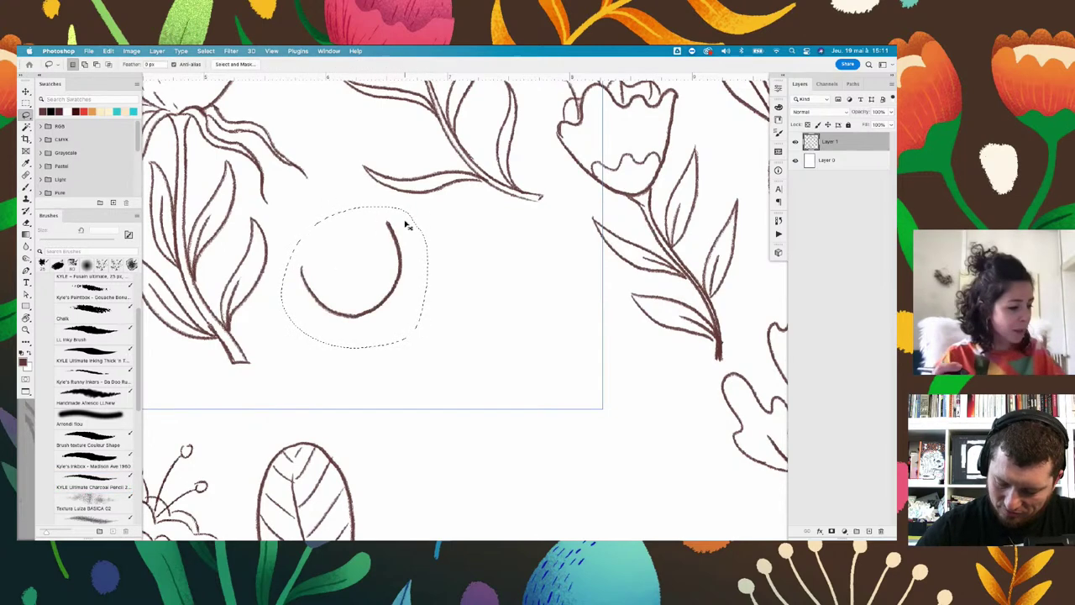
pyautogui.hotkey('ctrl', 't')
pyautogui.click(438, 64)
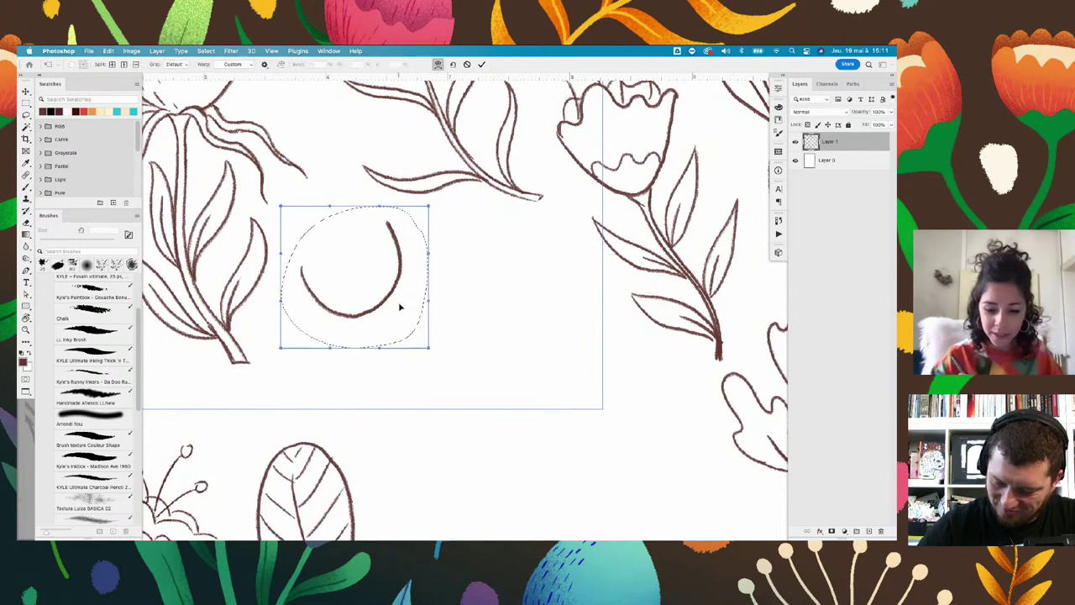
pyautogui.moveTo(400, 308); pyautogui.dragTo(411, 227)
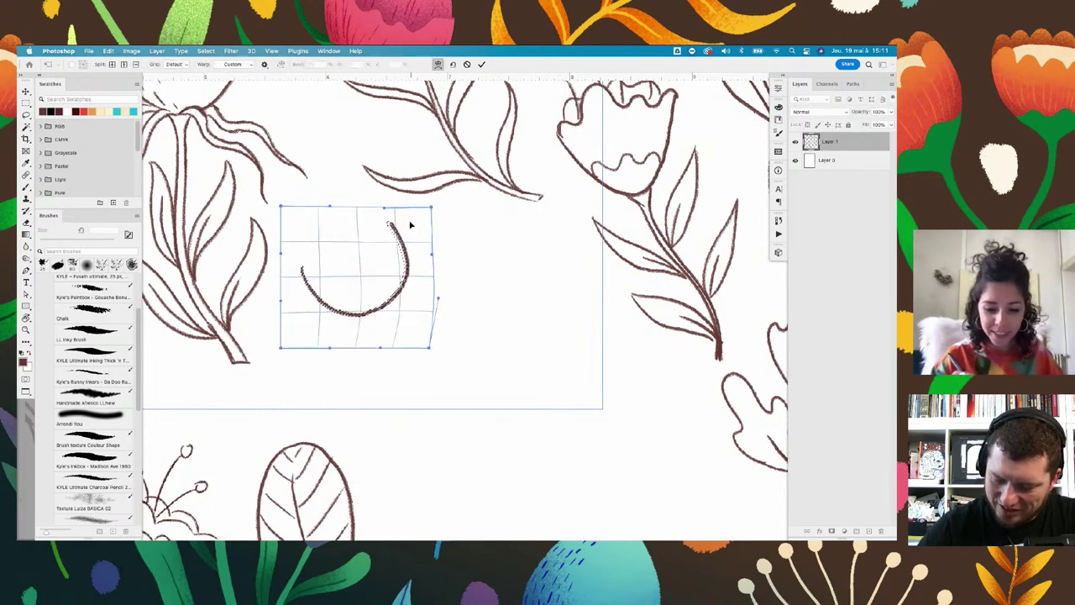
pyautogui.press('Return')
pyautogui.hotkey('ctrl', 'd')
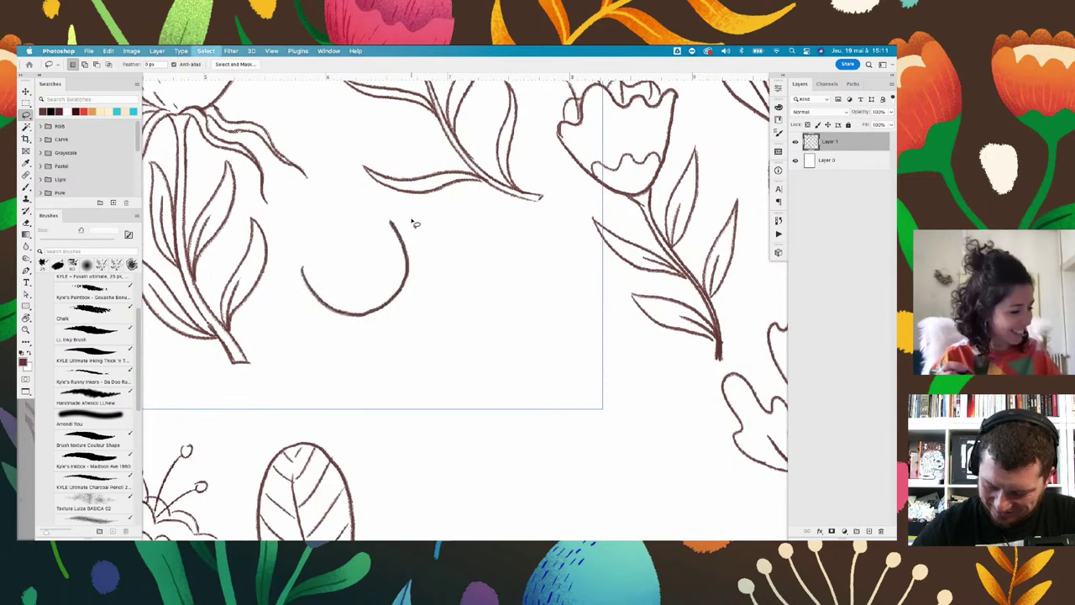
# Draw a scalloped petal top across the bud with the charcoal pencil brush
pyautogui.press('b')
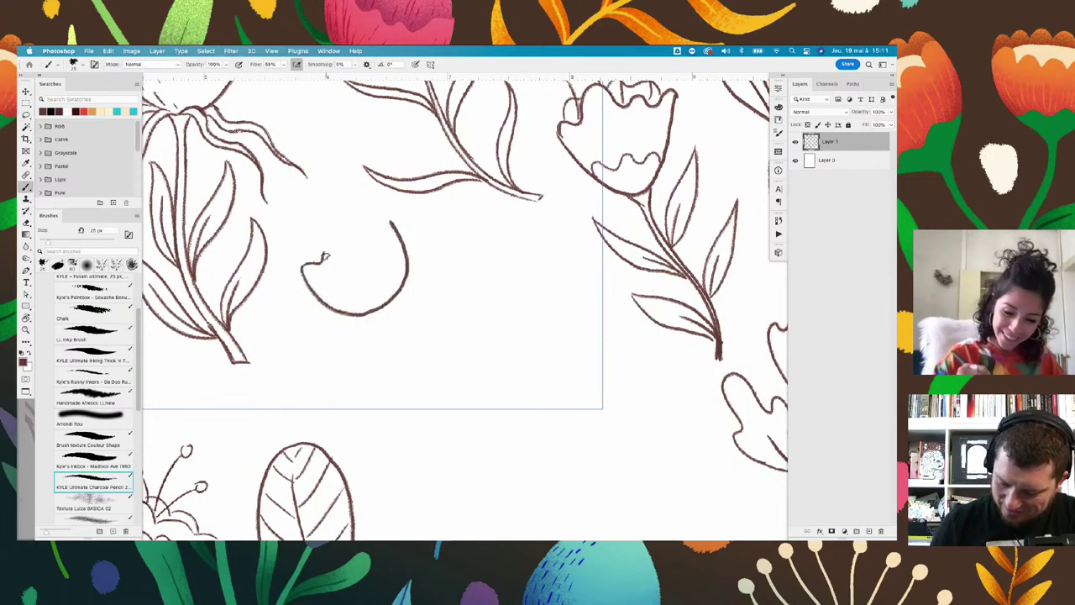
pyautogui.moveTo(324, 255); pyautogui.dragTo(378, 225)
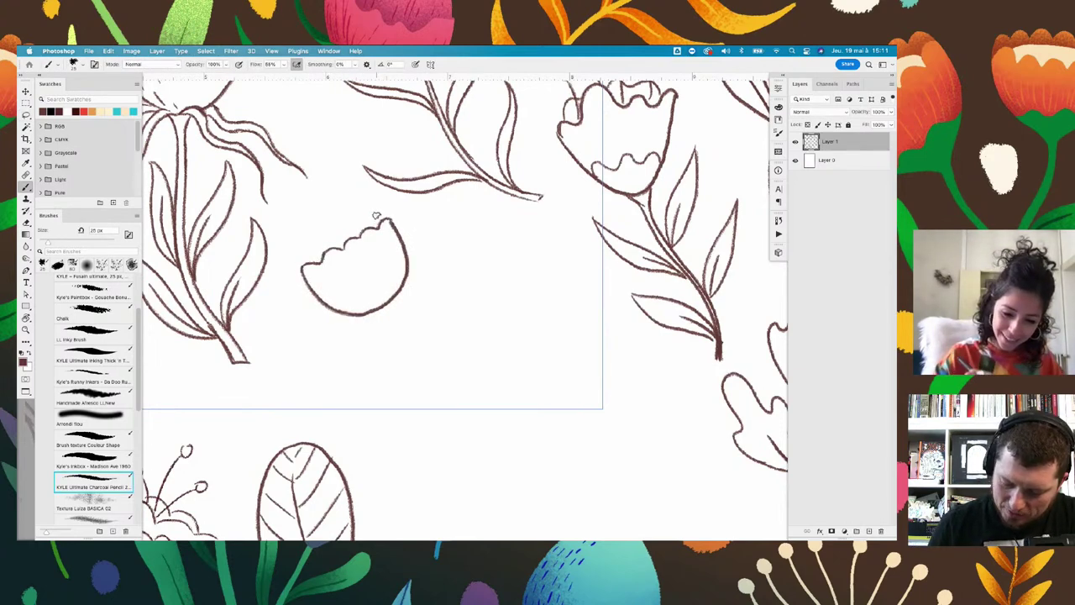
pyautogui.moveTo(318, 250); pyautogui.dragTo(378, 220)
pyautogui.hotkey('ctrl', 'z')
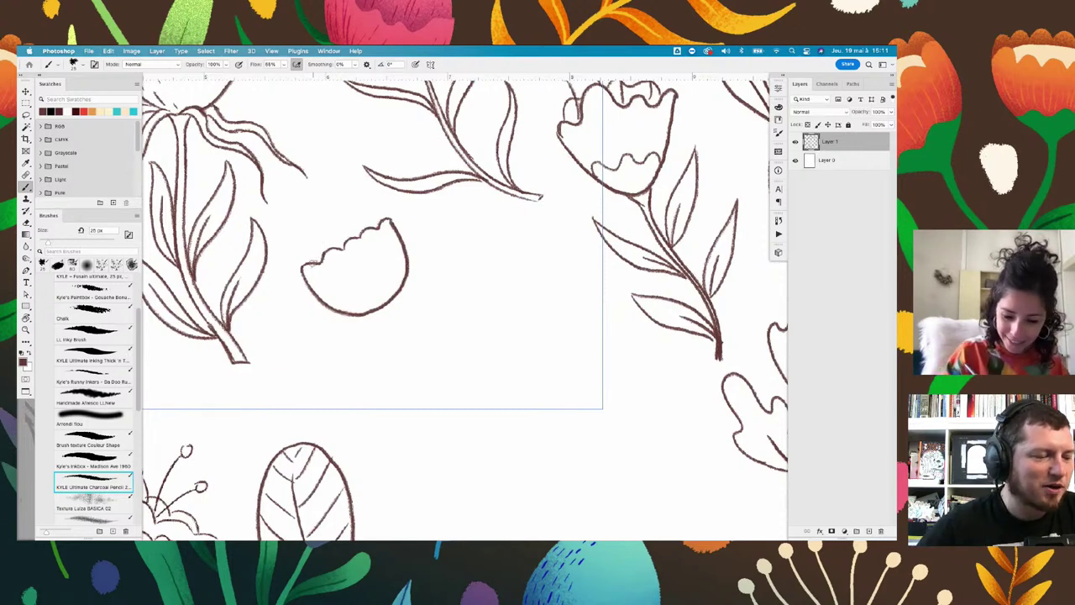
pyautogui.moveTo(304, 266)
pyautogui.mouseDown()
pyautogui.moveTo(354, 223)
pyautogui.moveTo(335, 229)
pyautogui.mouseUp()
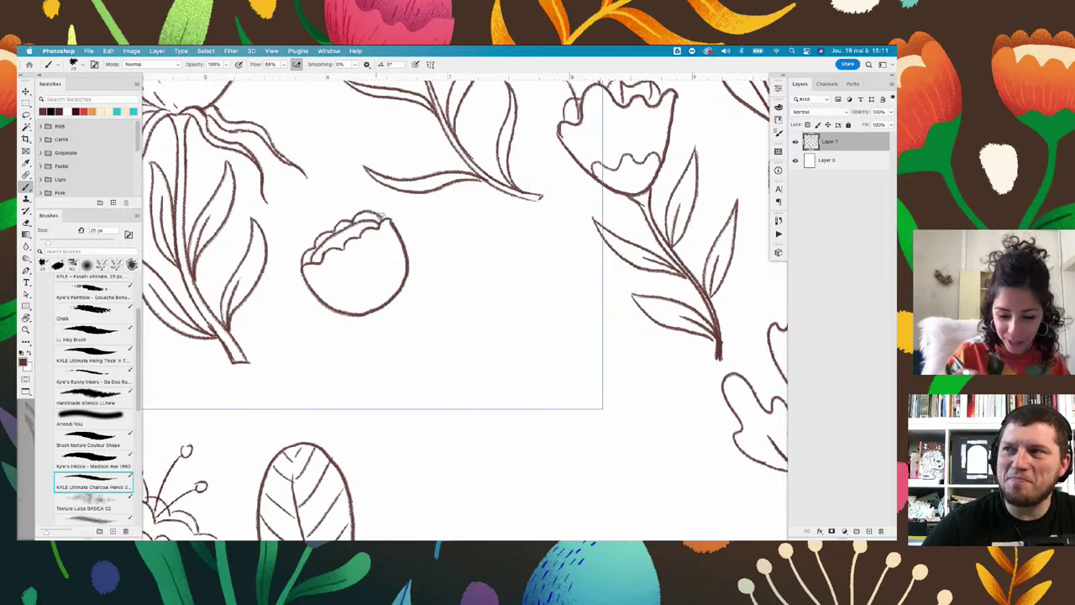
pyautogui.hotkey('ctrl', 'z')
pyautogui.moveTo(333, 230); pyautogui.dragTo(376, 215)
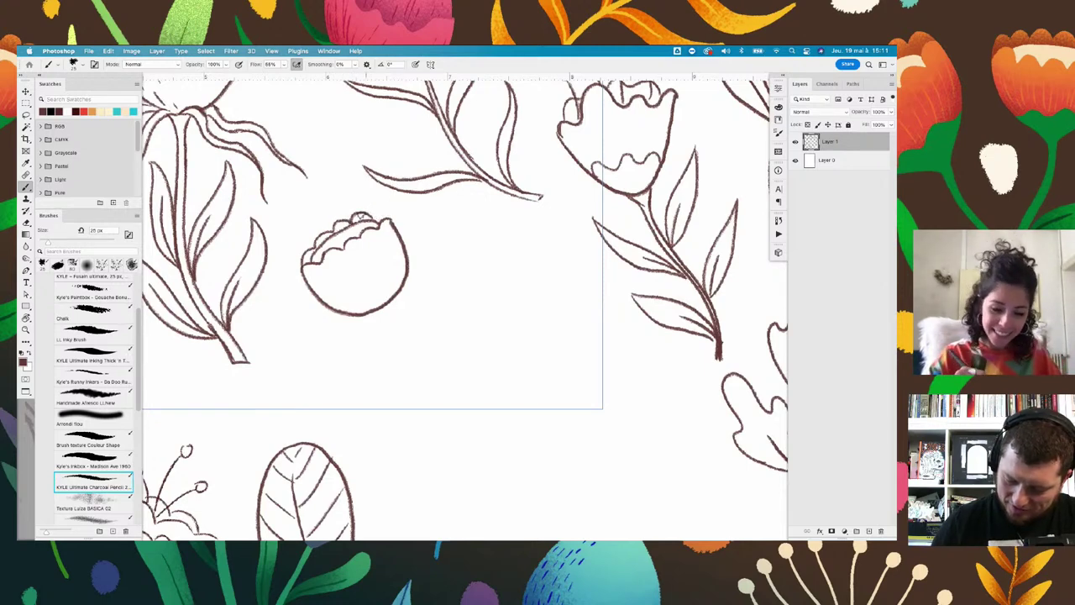
# Add short hatching lines along the inside of the bud
pyautogui.moveTo(421, 264); pyautogui.dragTo(404, 243)
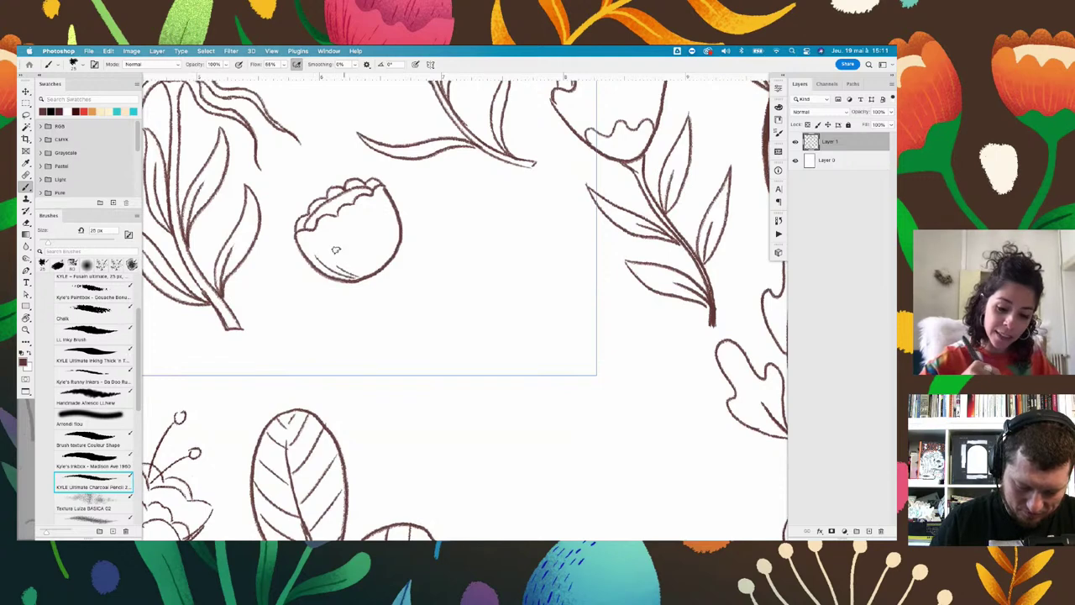
pyautogui.moveTo(335, 250); pyautogui.dragTo(352, 265)
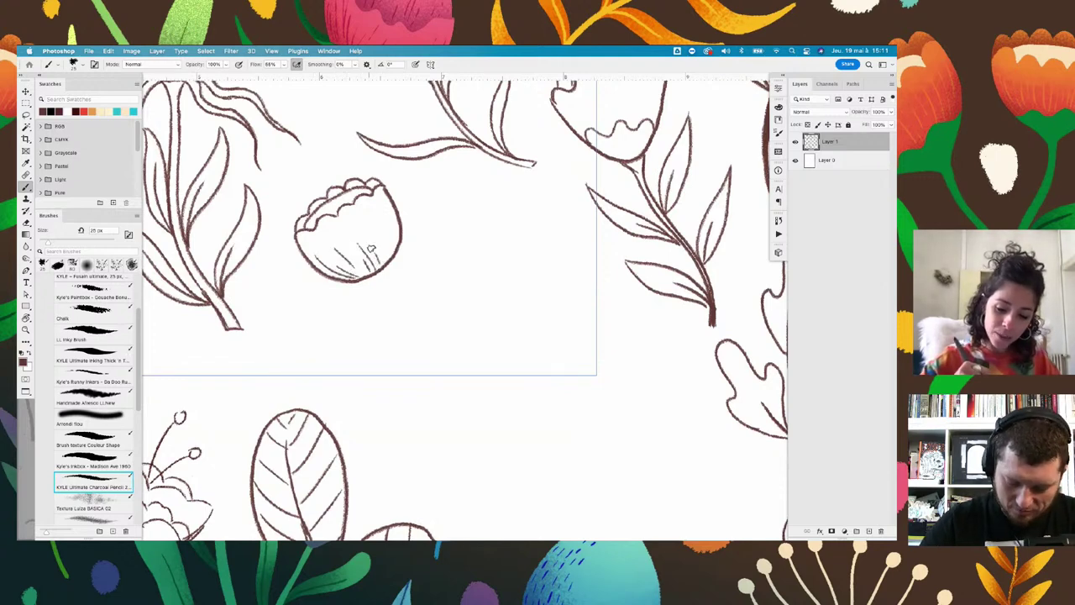
pyautogui.moveTo(374, 225); pyautogui.dragTo(385, 257)
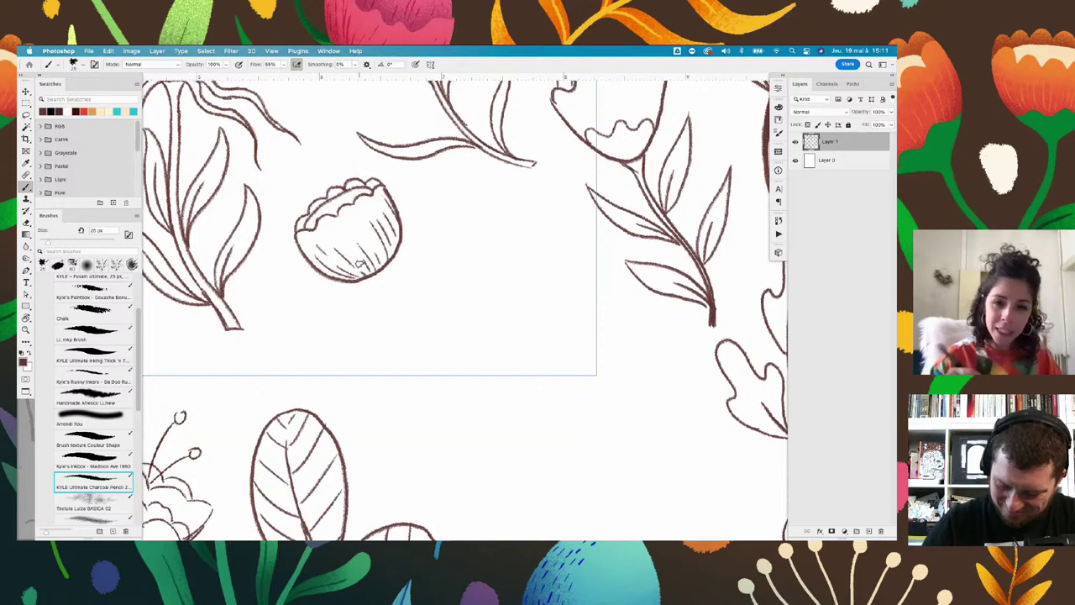
pyautogui.scroll(-1, 401, 298)
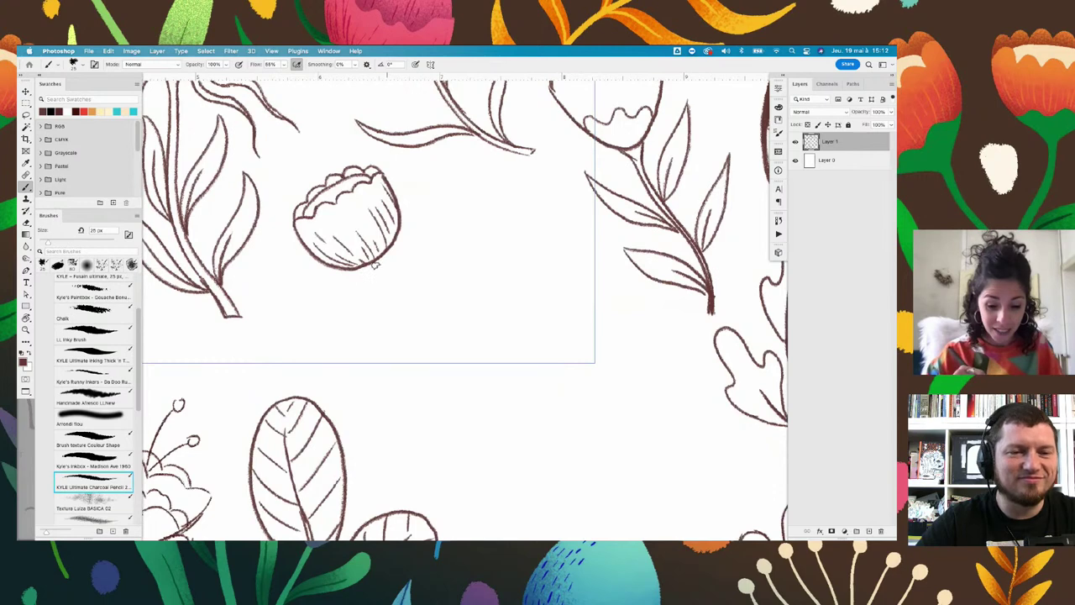
pyautogui.scroll(-3, 420, 269)
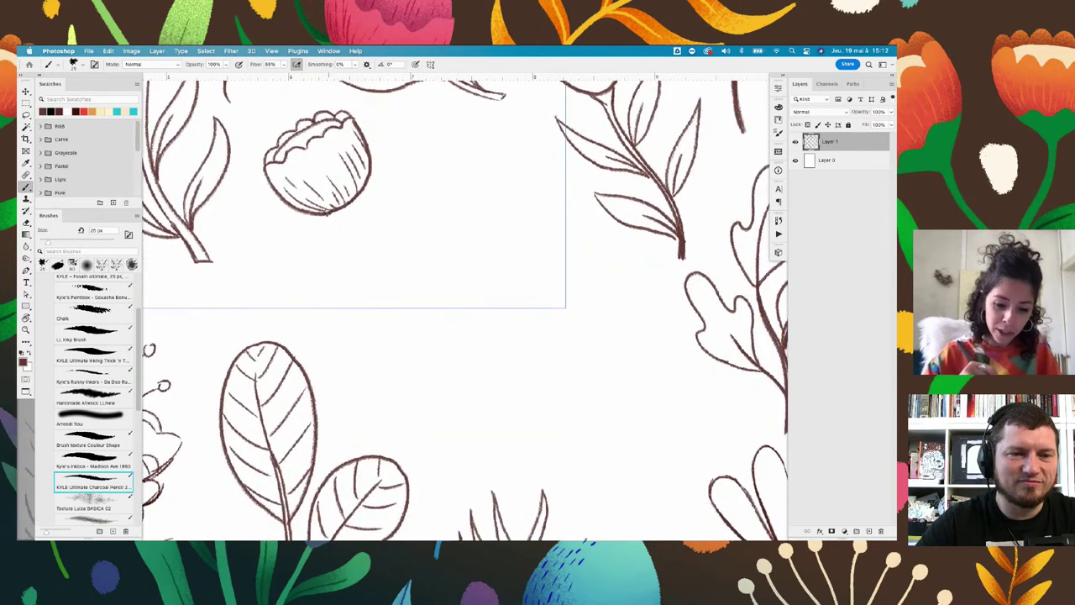
# Draw the bud's long curving stem and its first slender leaves on both sides
pyautogui.moveTo(363, 210)
pyautogui.mouseDown()
pyautogui.moveTo(406, 307)
pyautogui.moveTo(435, 460)
pyautogui.mouseUp()
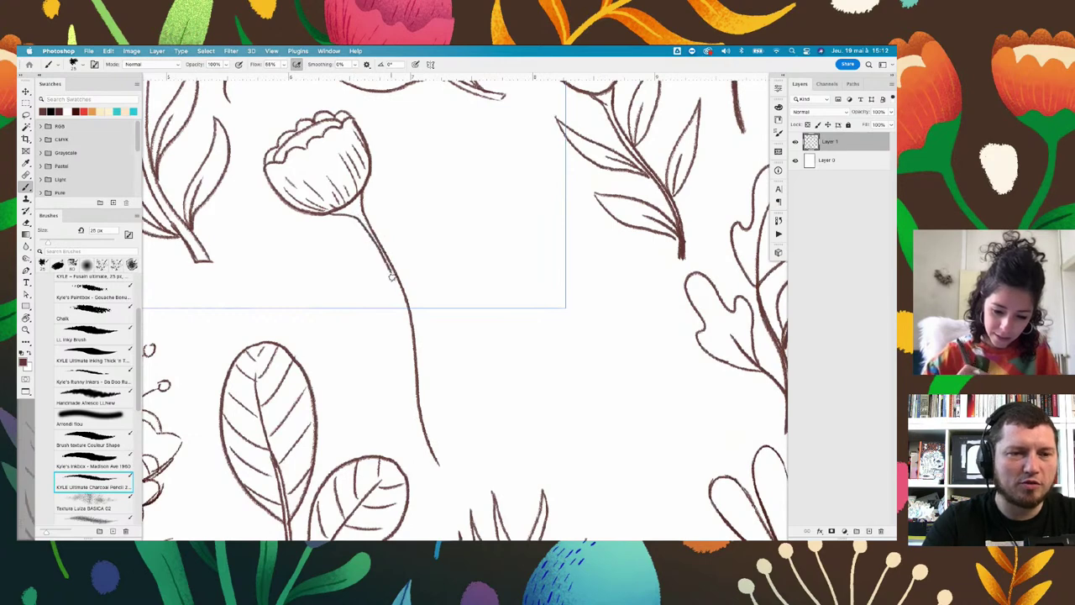
pyautogui.moveTo(392, 277); pyautogui.dragTo(427, 464)
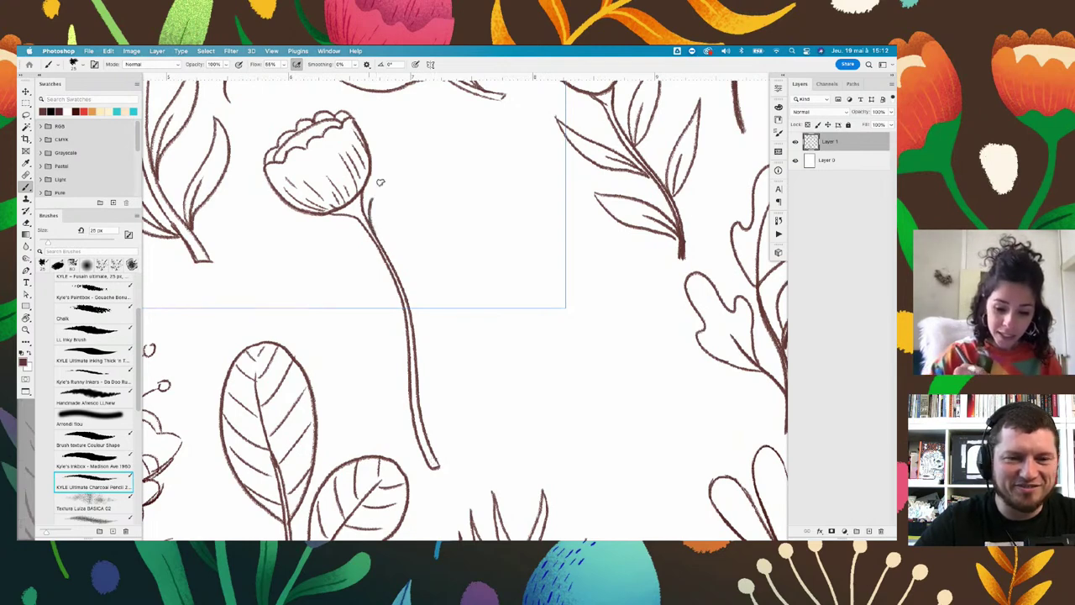
pyautogui.moveTo(373, 202)
pyautogui.mouseDown()
pyautogui.moveTo(390, 149)
pyautogui.moveTo(378, 220)
pyautogui.mouseUp()
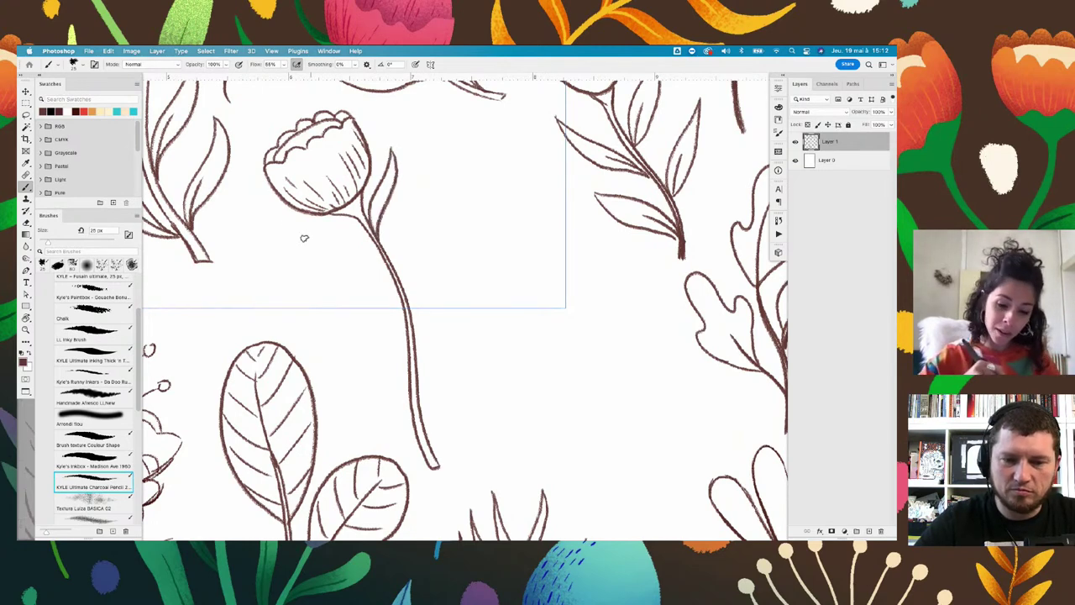
pyautogui.moveTo(289, 225); pyautogui.dragTo(386, 265)
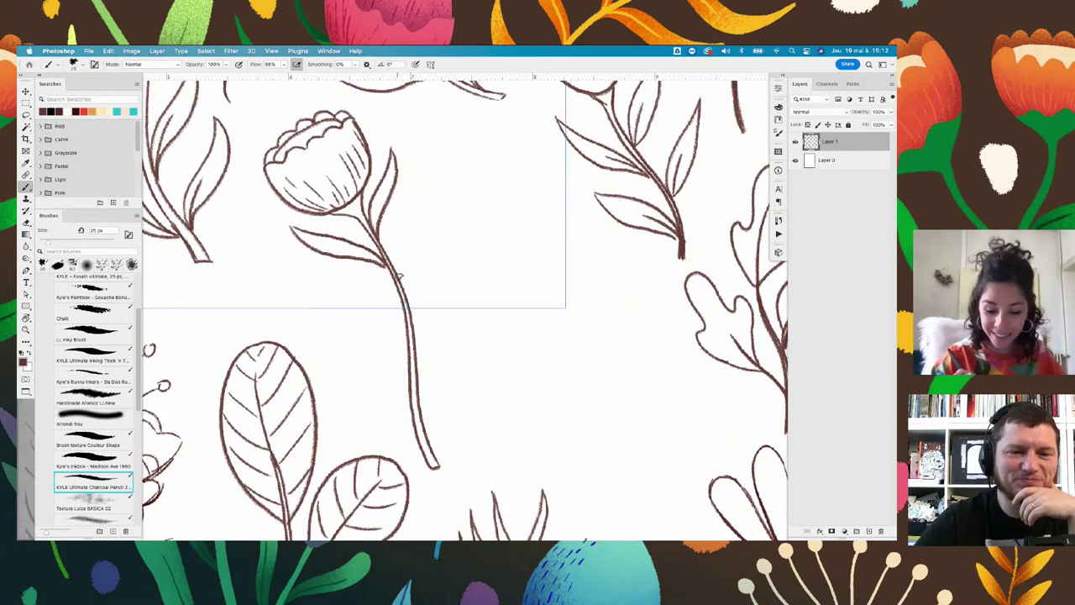
pyautogui.moveTo(396, 237)
pyautogui.mouseDown()
pyautogui.moveTo(430, 168)
pyautogui.moveTo(403, 290)
pyautogui.mouseUp()
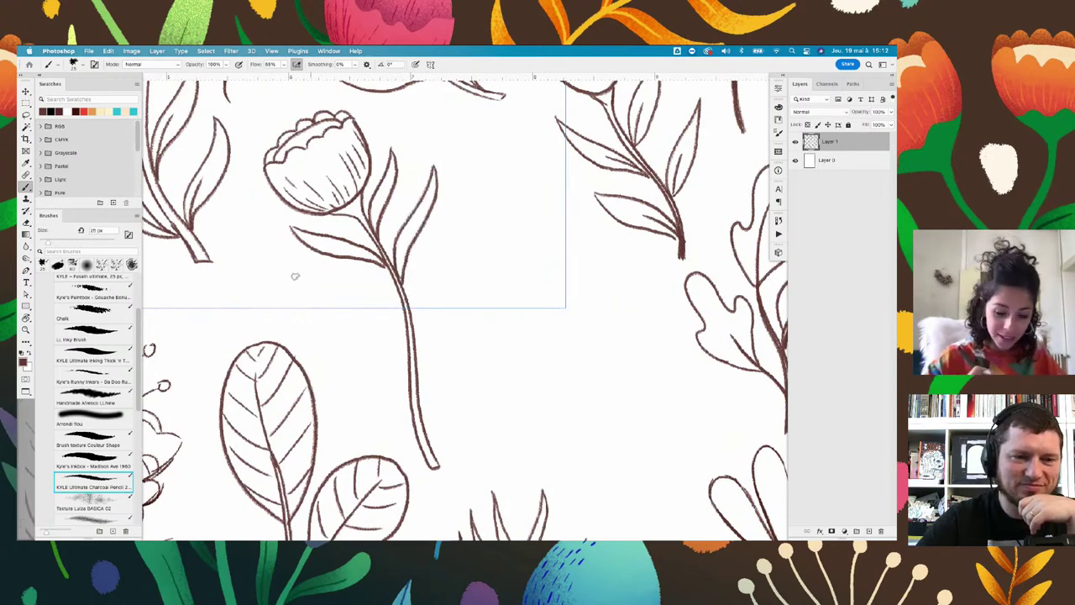
pyautogui.moveTo(297, 280); pyautogui.dragTo(402, 330)
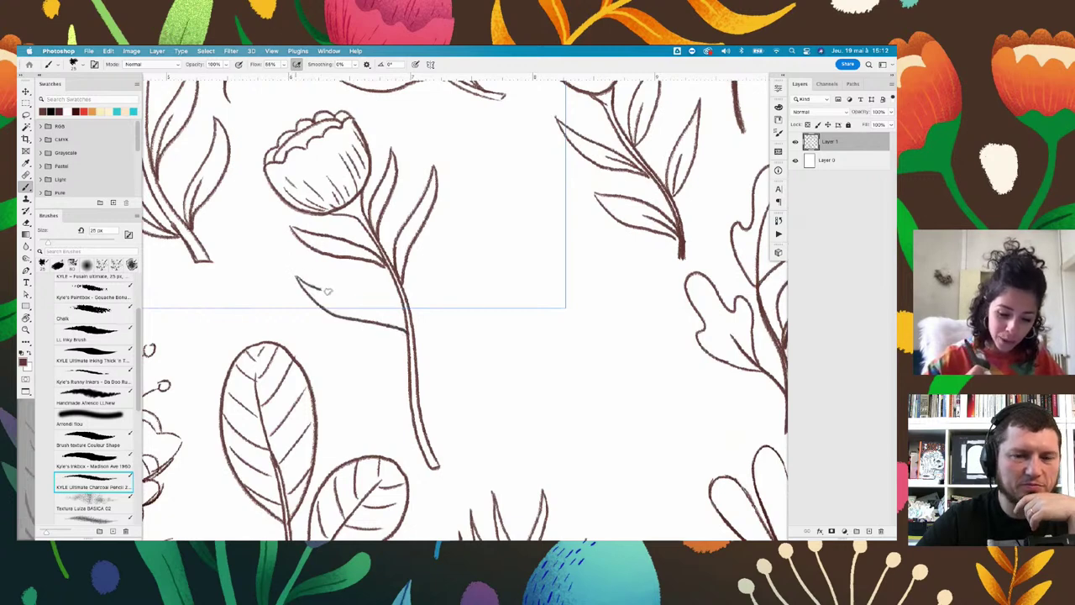
pyautogui.moveTo(328, 292); pyautogui.dragTo(401, 326)
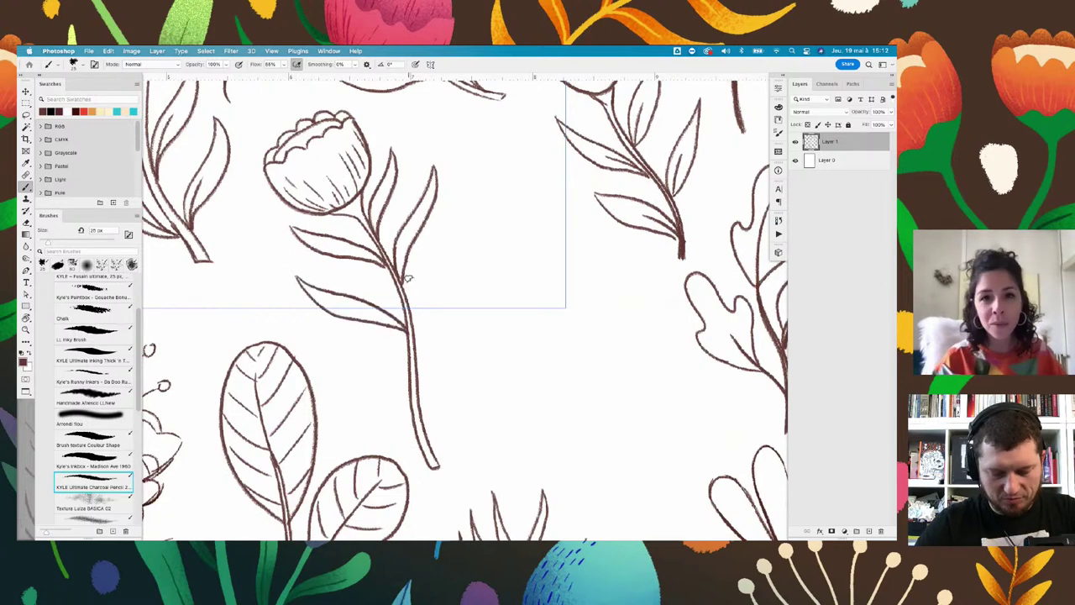
# Add more slender pointed leaves along the lower stem on both sides
pyautogui.scroll(-2, 409, 294)
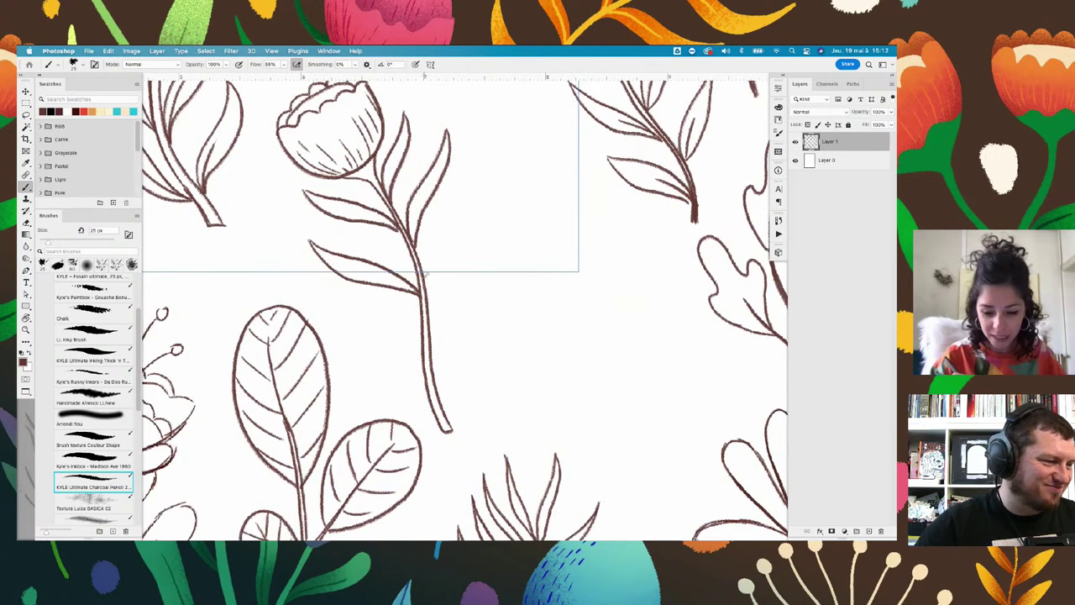
pyautogui.moveTo(424, 267); pyautogui.dragTo(495, 190)
pyautogui.moveTo(426, 277); pyautogui.dragTo(469, 245)
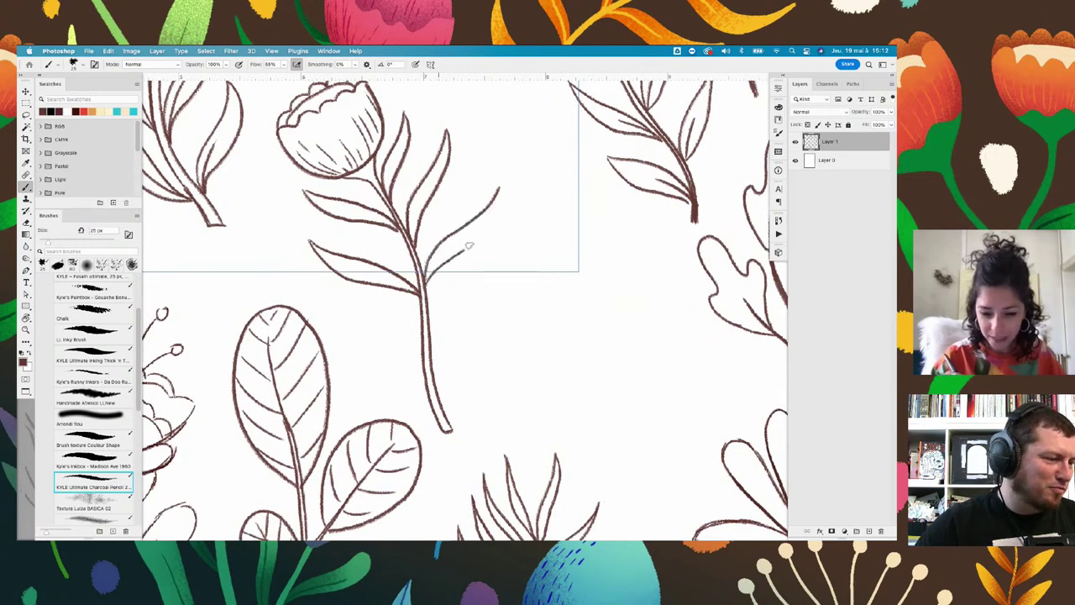
pyautogui.moveTo(329, 301)
pyautogui.mouseDown()
pyautogui.moveTo(427, 382)
pyautogui.moveTo(515, 265)
pyautogui.mouseUp()
pyautogui.moveTo(432, 361); pyautogui.dragTo(516, 265)
pyautogui.moveTo(441, 405); pyautogui.dragTo(544, 317)
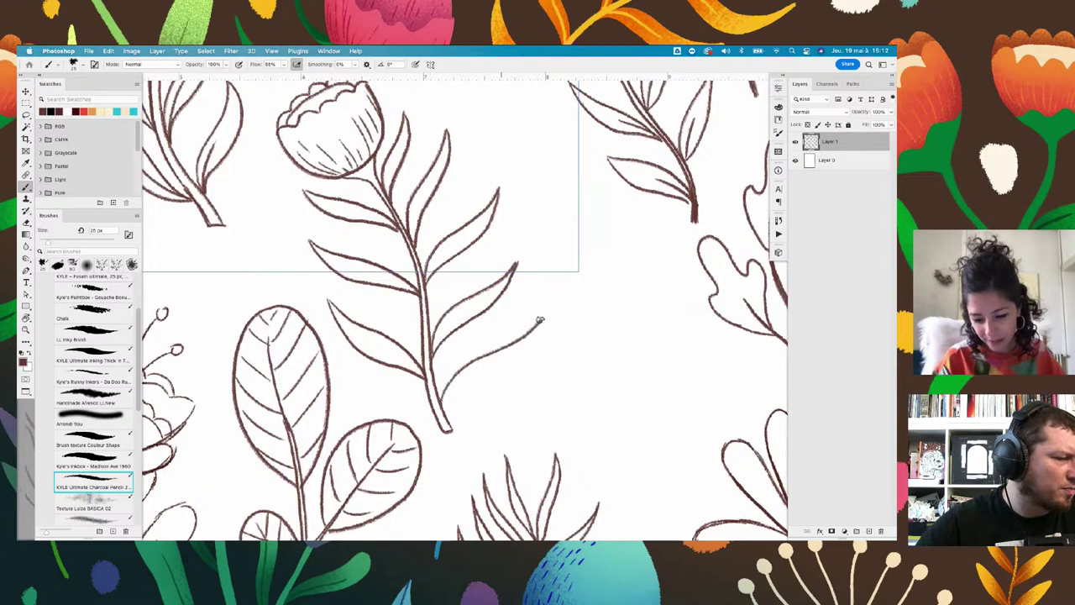
pyautogui.moveTo(440, 408)
pyautogui.mouseDown()
pyautogui.moveTo(497, 371)
pyautogui.moveTo(546, 317)
pyautogui.mouseUp()
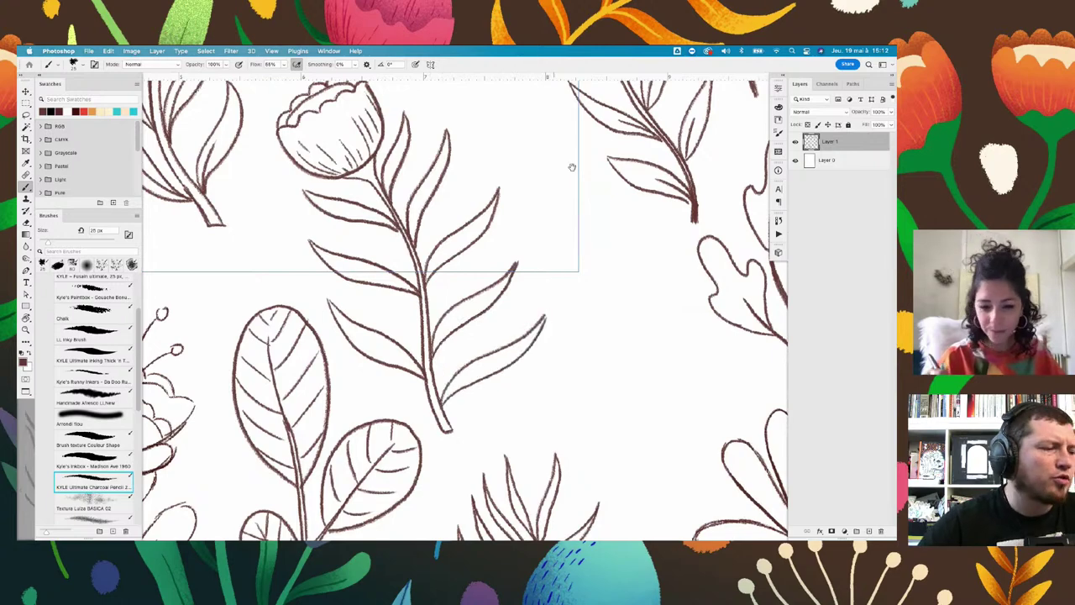
# Zoom out to view the full repeating pattern, then zoom back in near the large daisy
pyautogui.scroll(-2, 554, 277)
pyautogui.scroll(-2, 559, 261)
pyautogui.scroll(-2, 556, 235)
pyautogui.scroll(-1, 555, 230)
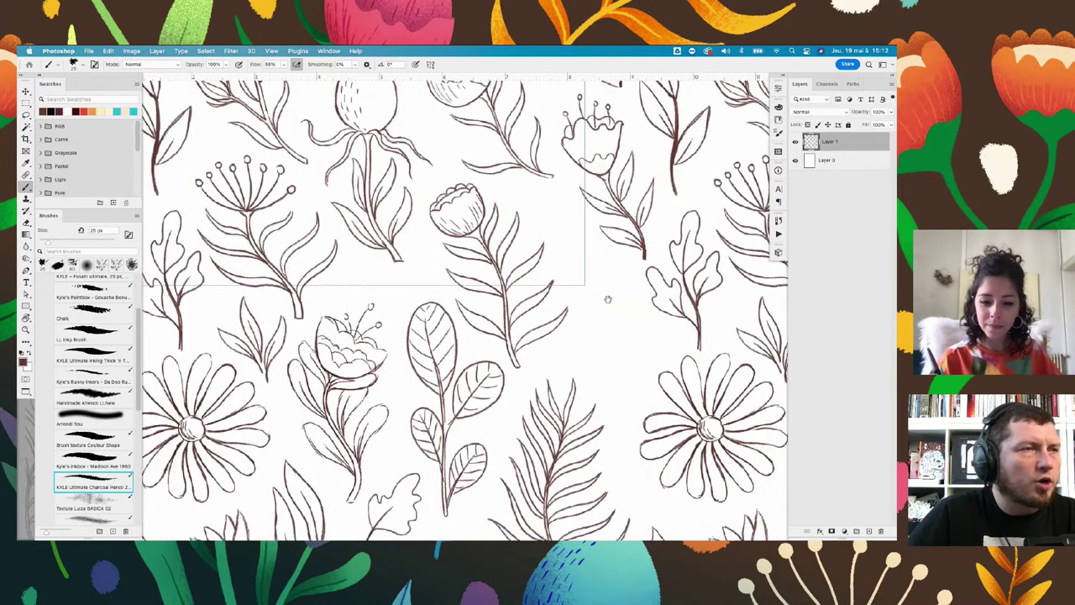
pyautogui.scroll(-1, 553, 252)
pyautogui.scroll(-1, 551, 278)
pyautogui.scroll(-1, 547, 310)
pyautogui.scroll(-3, 547, 309)
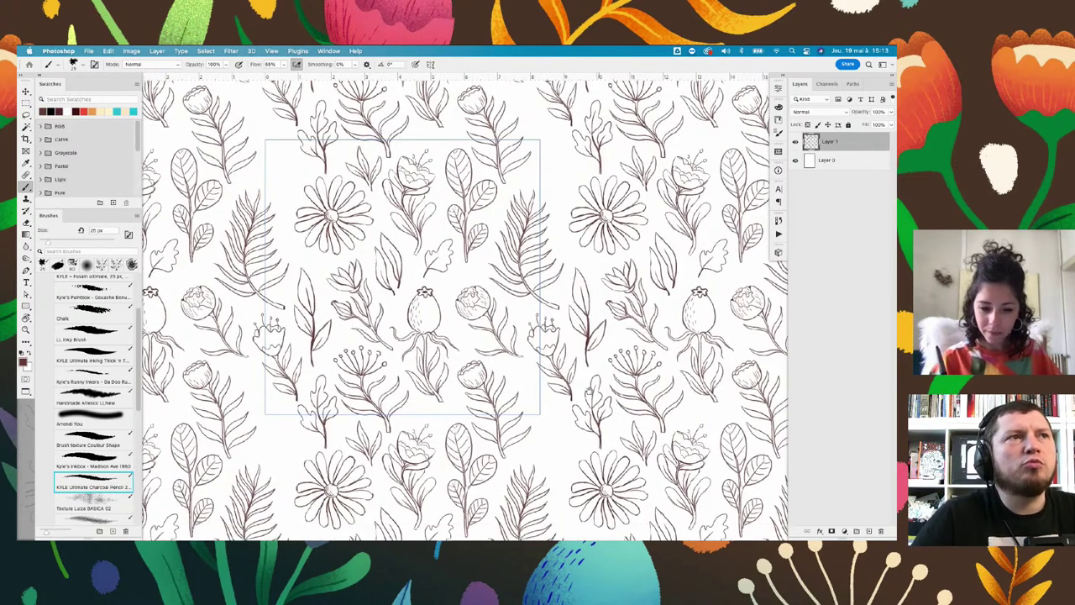
pyautogui.scroll(-3, 504, 269)
pyautogui.scroll(3, 346, 158)
pyautogui.scroll(2, 346, 158)
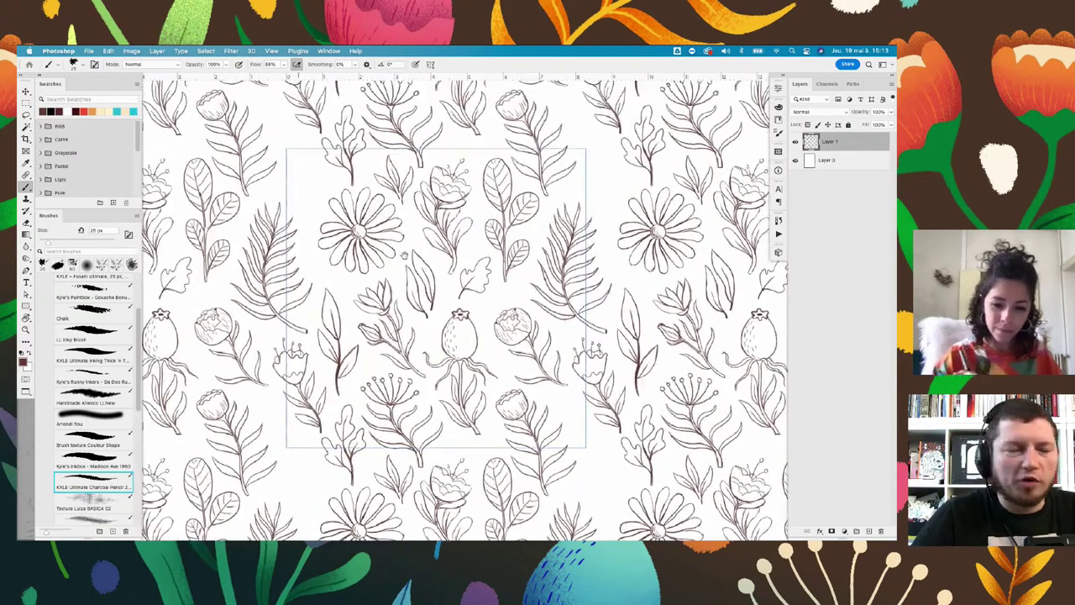
pyautogui.scroll(3, 395, 202)
pyautogui.scroll(3, 453, 244)
pyautogui.scroll(2, 490, 274)
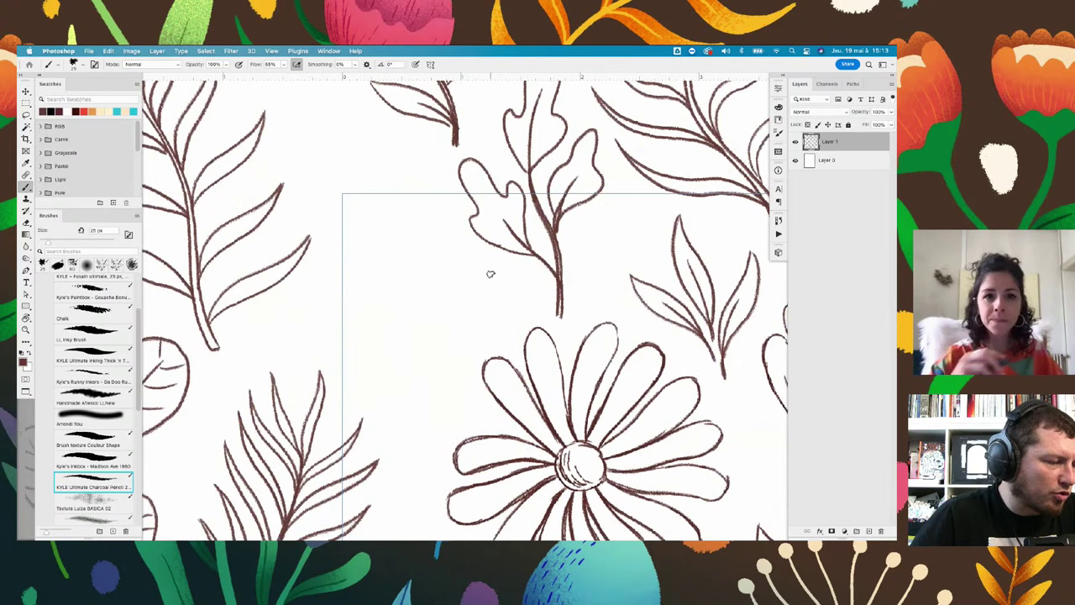
# Draw a narrow pointed leaf with a midrib in the empty tile corner
pyautogui.scroll(-3, 401, 233)
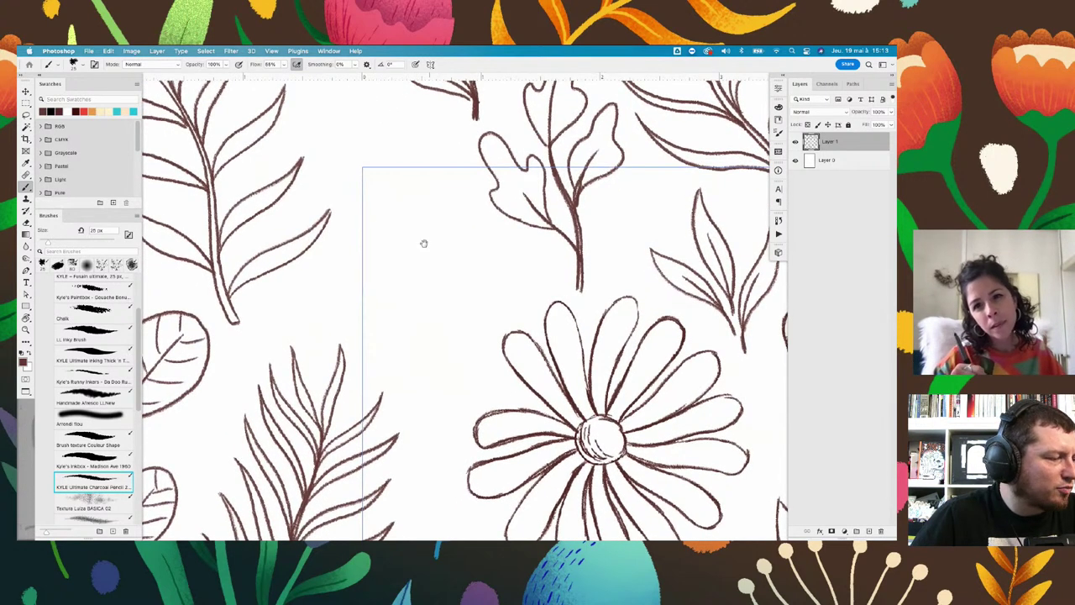
pyautogui.hscroll(-3, 439, 252)
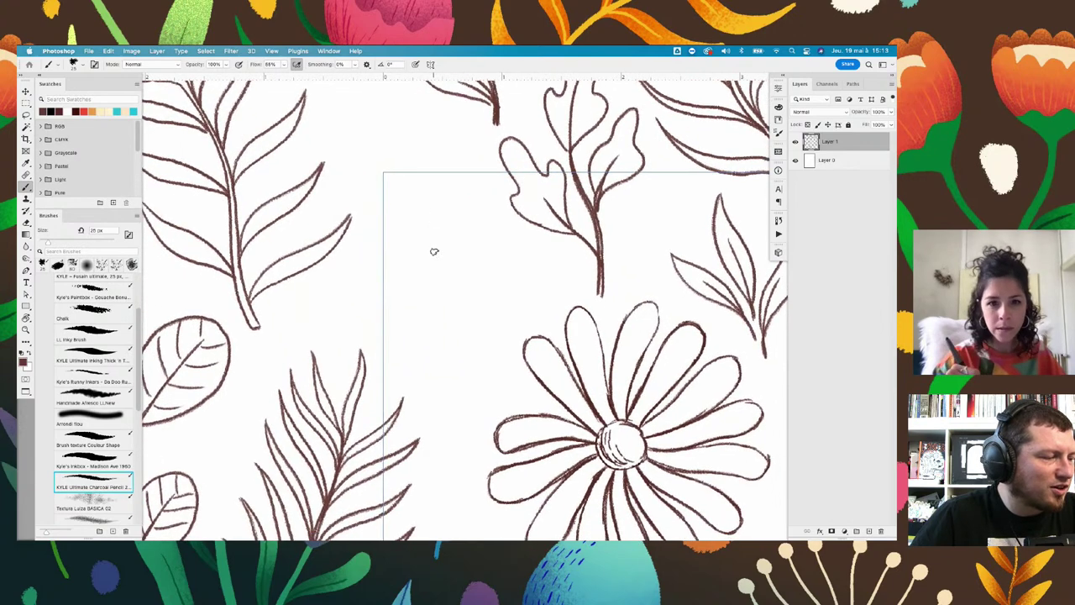
pyautogui.scroll(-2, 435, 251)
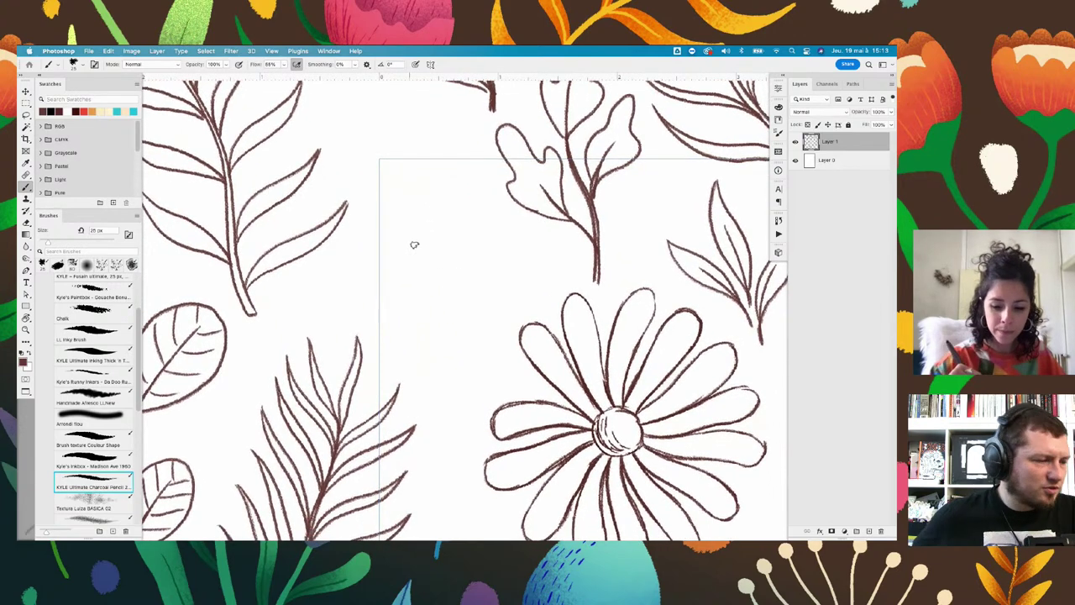
pyautogui.hscroll(2, 423, 286)
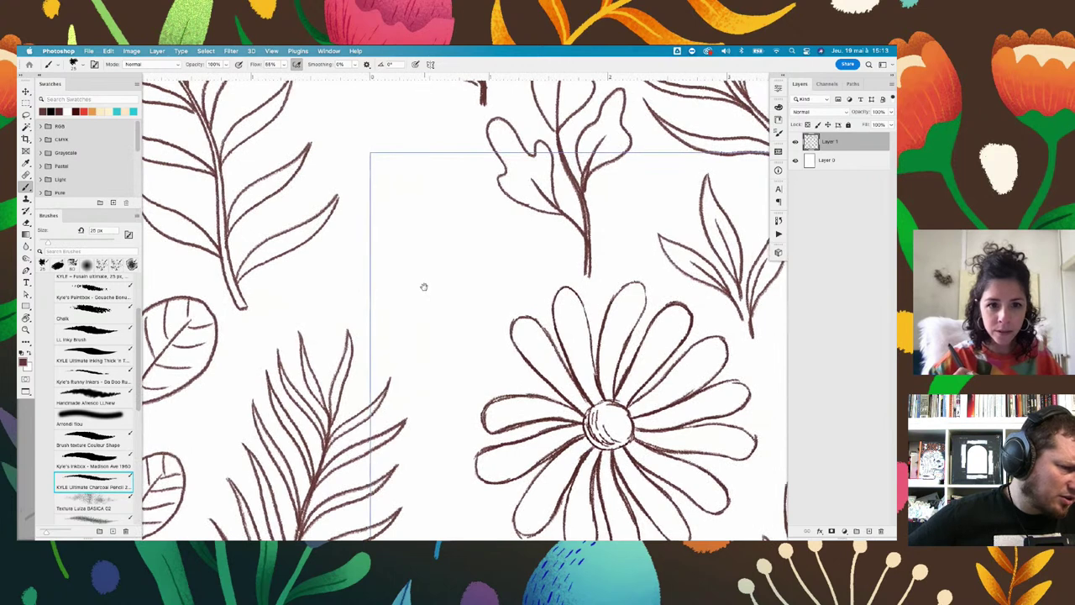
pyautogui.hscroll(1, 423, 287)
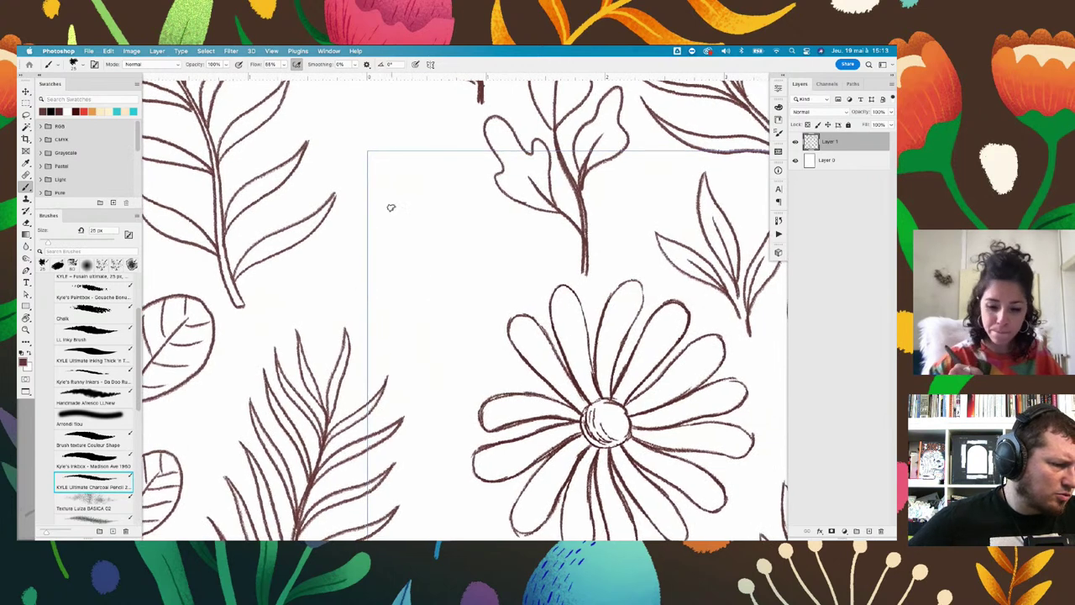
pyautogui.scroll(-3, 396, 165)
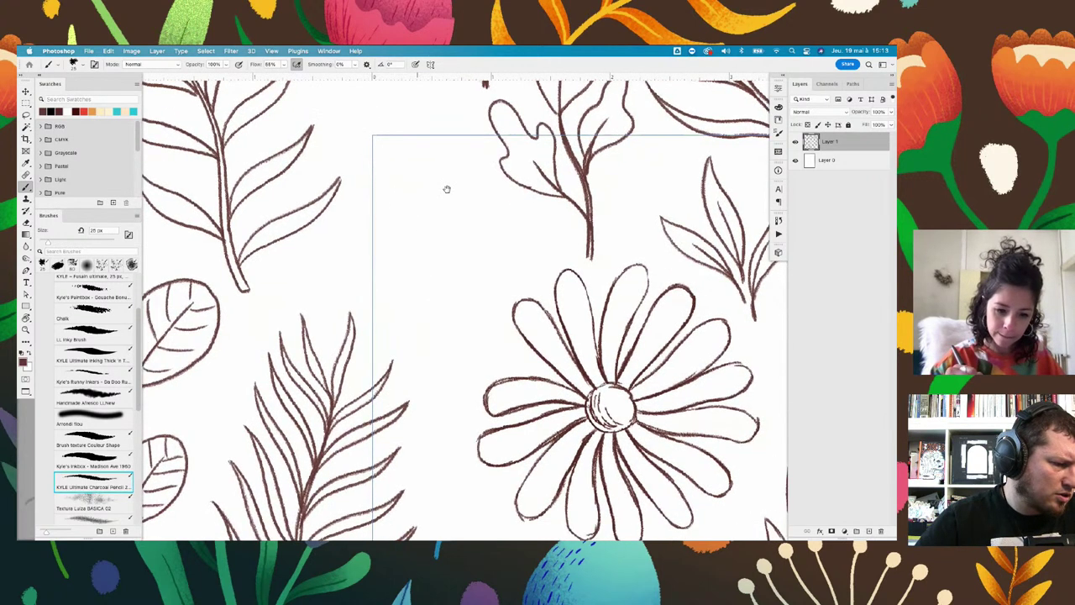
pyautogui.moveTo(413, 136); pyautogui.dragTo(412, 159)
pyautogui.moveTo(426, 225); pyautogui.dragTo(463, 269)
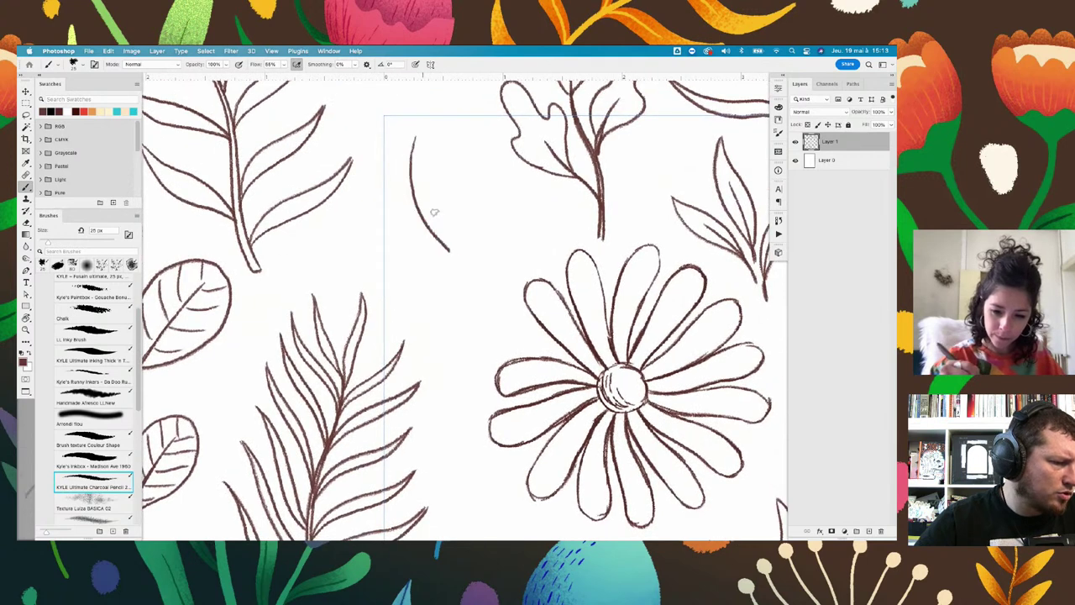
pyautogui.moveTo(415, 135); pyautogui.dragTo(465, 252)
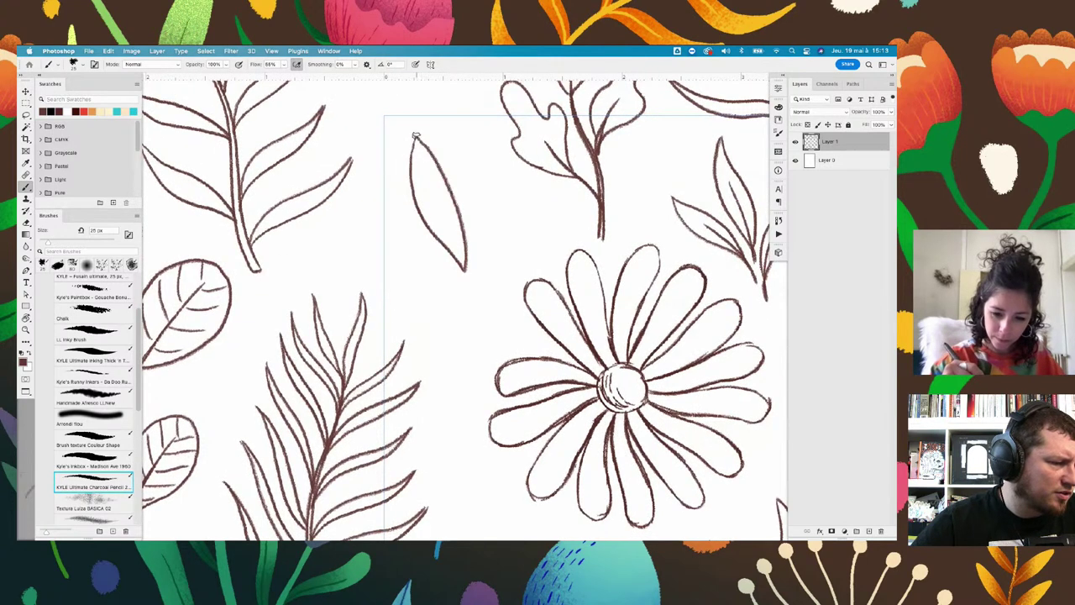
pyautogui.moveTo(415, 135); pyautogui.dragTo(446, 220)
pyautogui.hotkey('ctrl', 'z')
pyautogui.moveTo(413, 138); pyautogui.dragTo(464, 268)
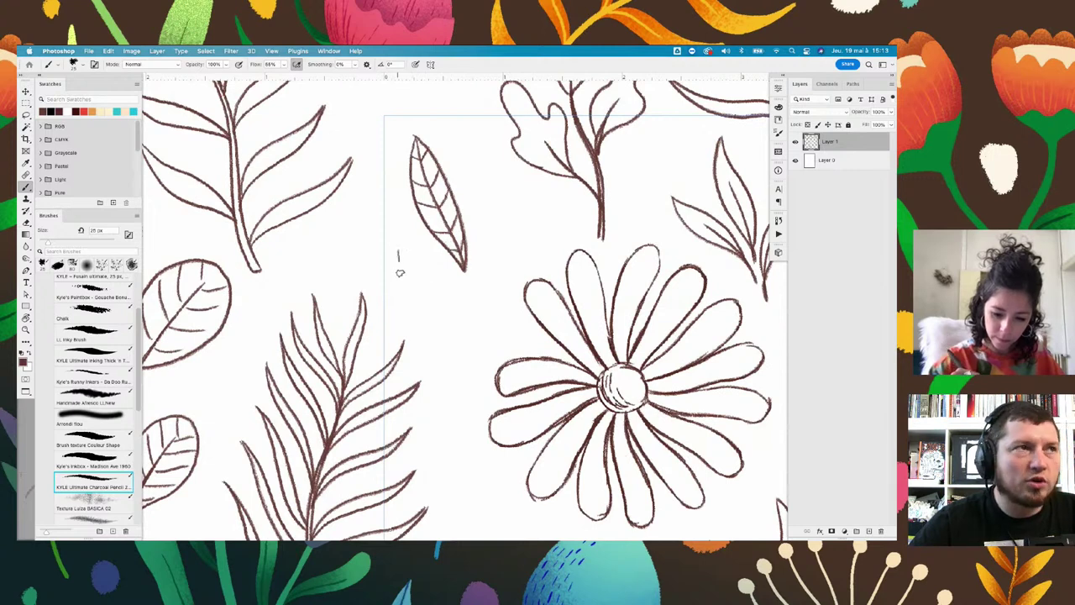
# Add a second veined leaf below the first and outline a third left of the daisy
pyautogui.moveTo(399, 259)
pyautogui.mouseDown()
pyautogui.moveTo(429, 333)
pyautogui.moveTo(457, 361)
pyautogui.moveTo(420, 267)
pyautogui.moveTo(453, 357)
pyautogui.mouseUp()
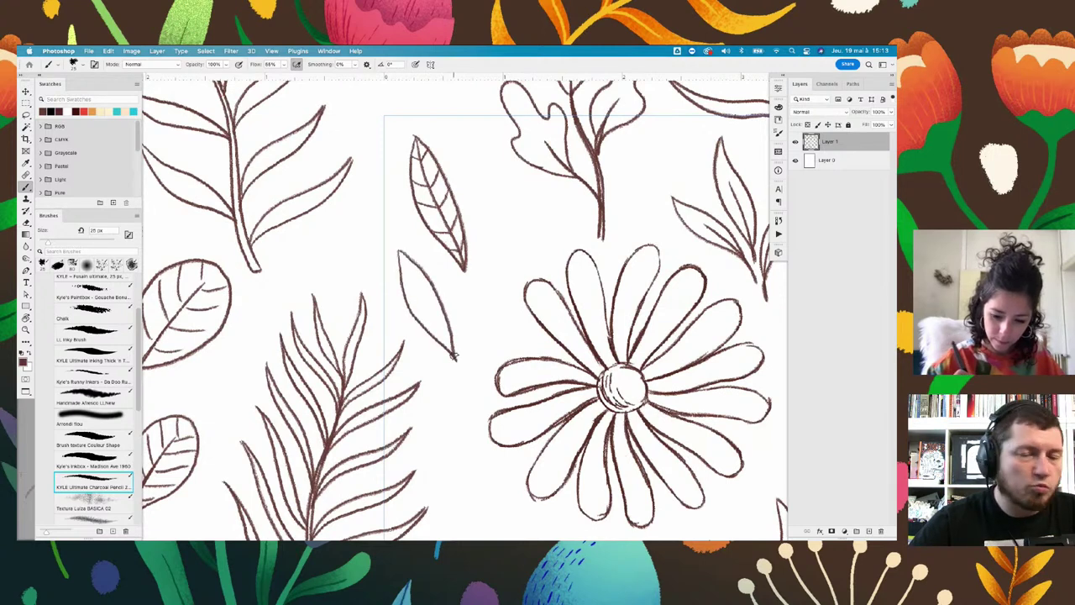
pyautogui.moveTo(398, 252); pyautogui.dragTo(455, 359)
pyautogui.moveTo(423, 326); pyautogui.dragTo(434, 330)
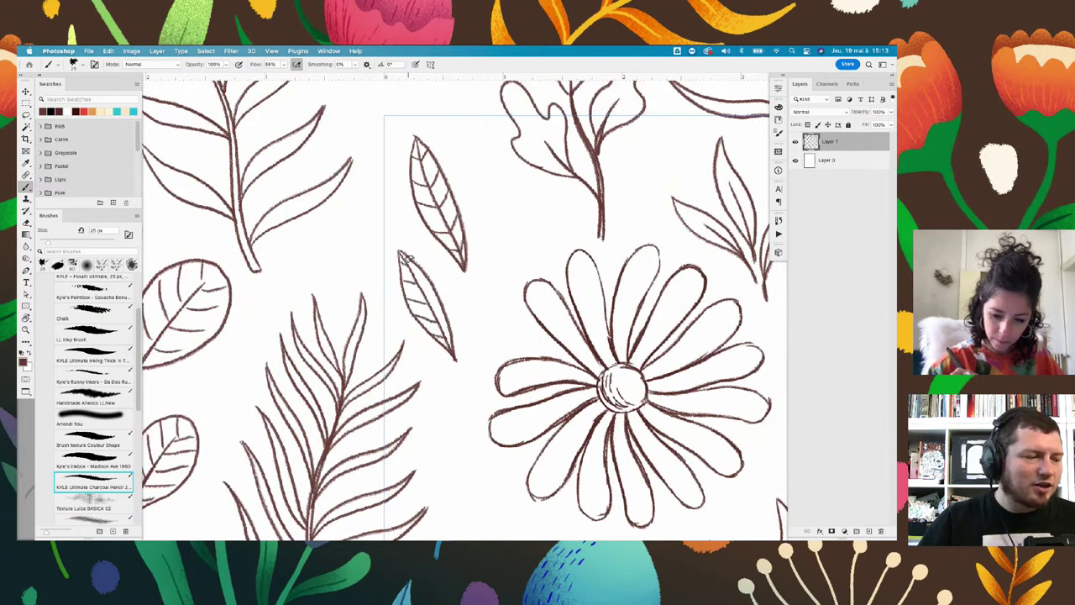
pyautogui.moveTo(418, 269); pyautogui.dragTo(427, 284)
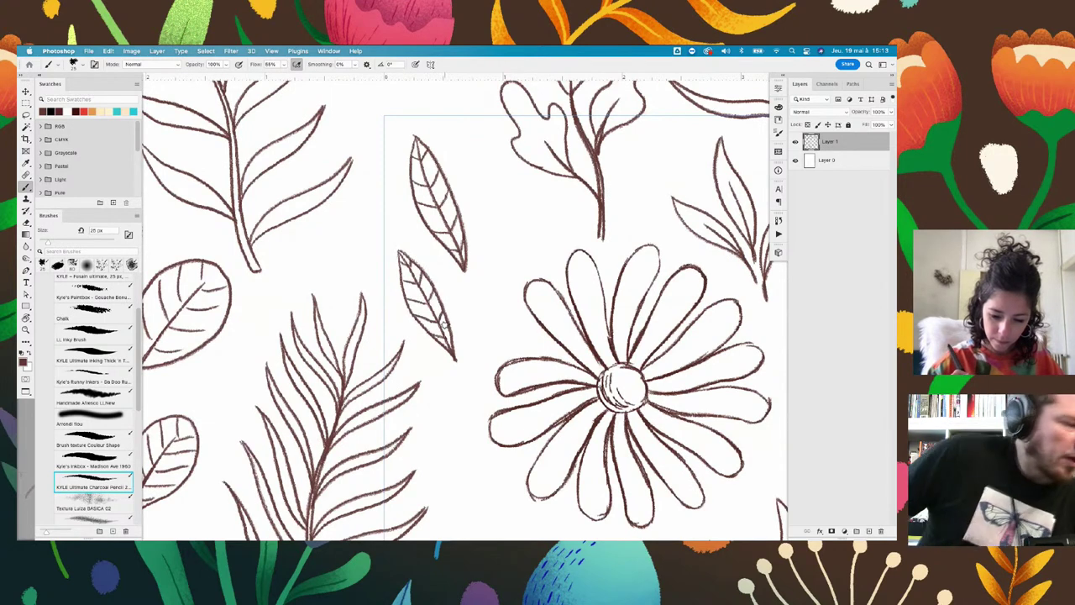
pyautogui.moveTo(483, 339)
pyautogui.mouseDown()
pyautogui.moveTo(495, 259)
pyautogui.moveTo(513, 269)
pyautogui.moveTo(485, 338)
pyautogui.moveTo(508, 237)
pyautogui.moveTo(493, 285)
pyautogui.mouseUp()
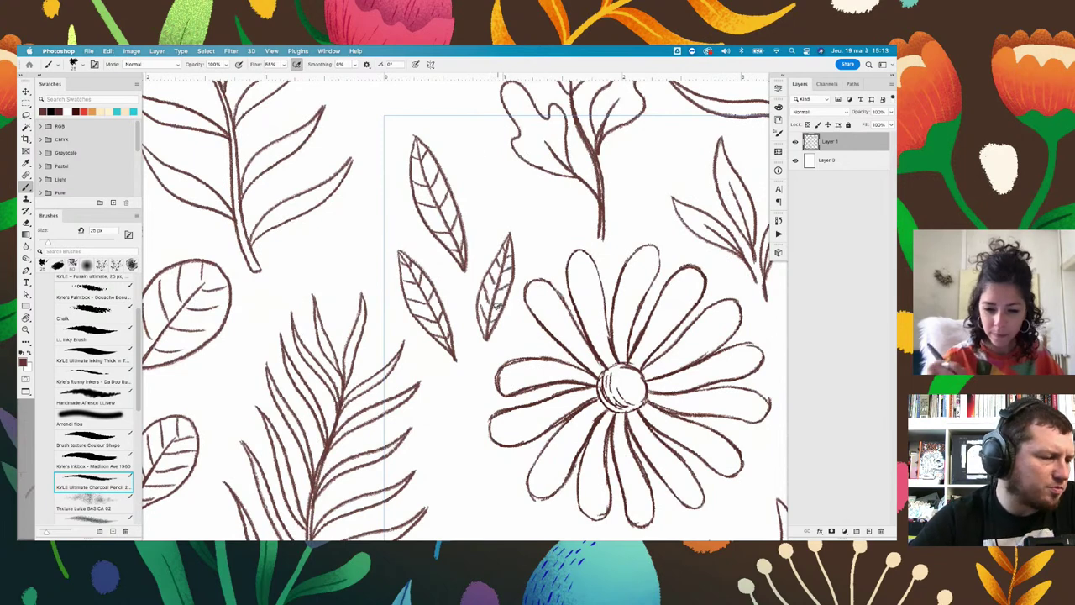
# Draw a fourth leaf near the top with its central vein
pyautogui.moveTo(469, 135); pyautogui.dragTo(484, 227)
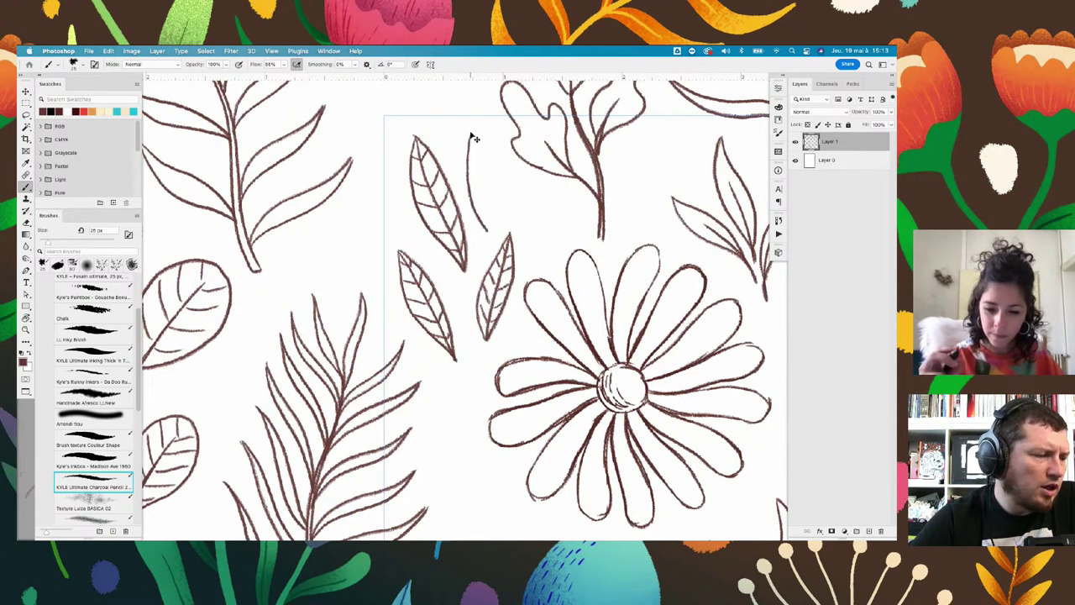
pyautogui.hotkey('ctrl', 'z')
pyautogui.moveTo(470, 146); pyautogui.dragTo(487, 242)
pyautogui.hotkey('ctrl', 'z')
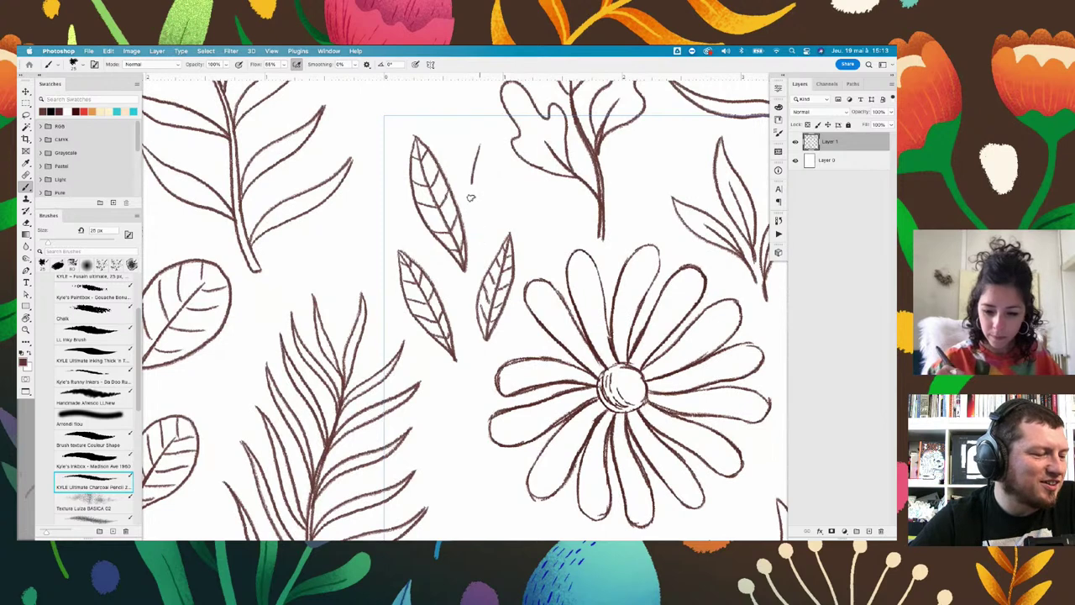
pyautogui.moveTo(470, 196); pyautogui.dragTo(483, 239)
pyautogui.moveTo(493, 195)
pyautogui.mouseDown()
pyautogui.moveTo(480, 202)
pyautogui.moveTo(479, 150)
pyautogui.mouseUp()
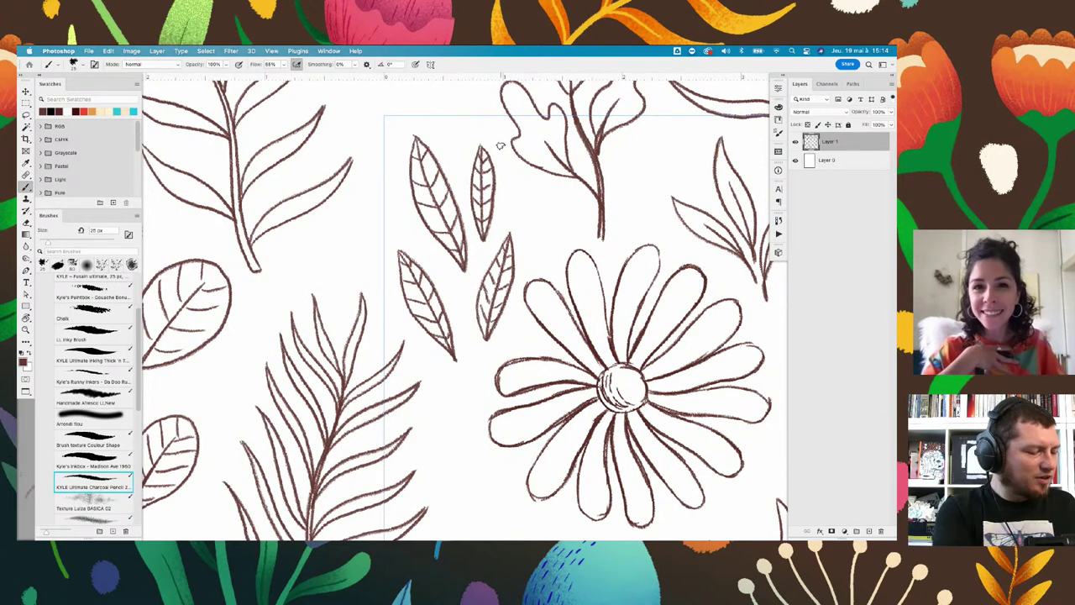
pyautogui.scroll(3, 487, 142)
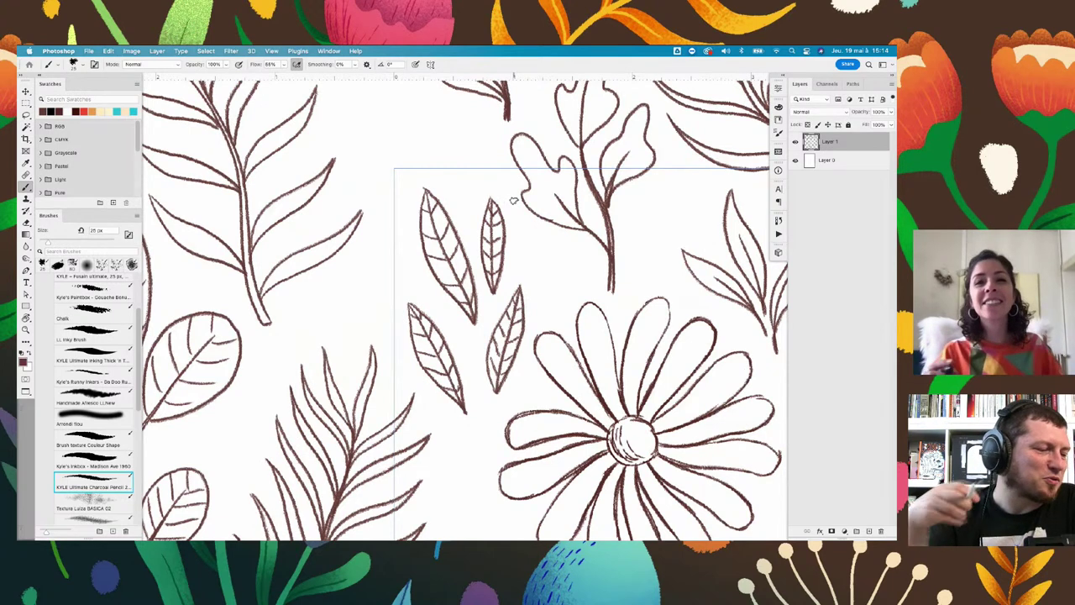
# Draw a small veined leaf above the small leaves, redrawing its first stray edge
pyautogui.moveTo(455, 133); pyautogui.dragTo(458, 193)
pyautogui.hotkey('ctrl', 'z')
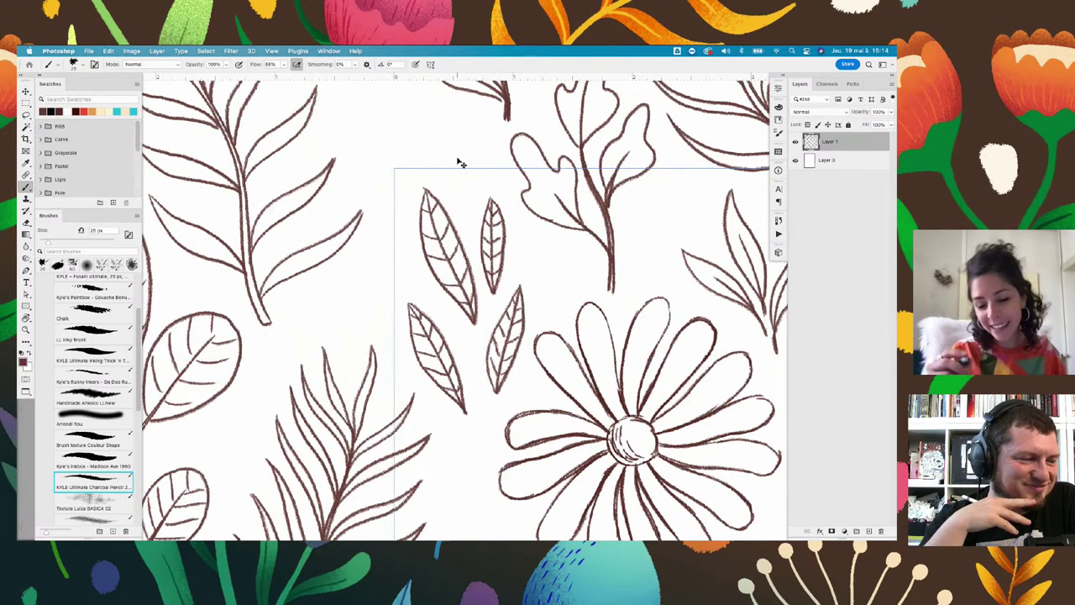
pyautogui.moveTo(456, 123); pyautogui.dragTo(458, 202)
pyautogui.moveTo(459, 122)
pyautogui.mouseDown()
pyautogui.moveTo(465, 200)
pyautogui.moveTo(458, 177)
pyautogui.moveTo(454, 198)
pyautogui.mouseUp()
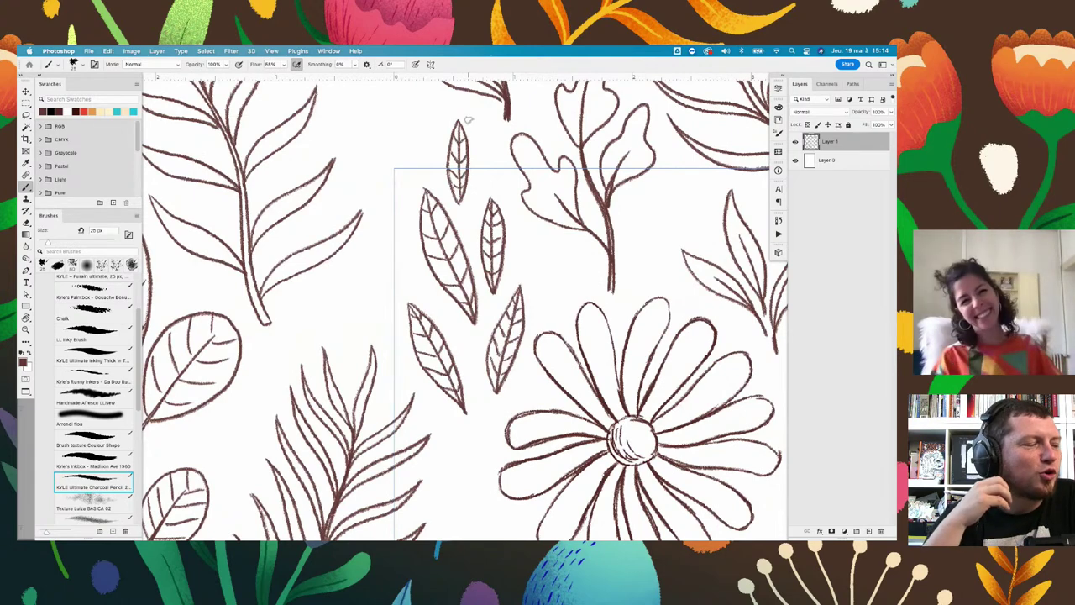
pyautogui.scroll(2, 527, 294)
pyautogui.scroll(2, 521, 292)
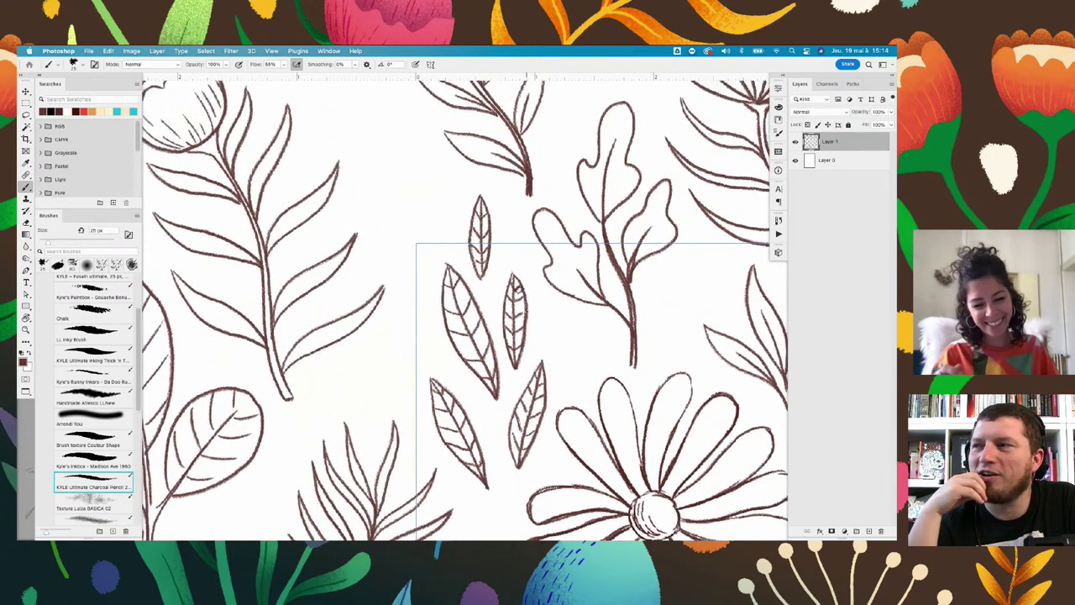
pyautogui.scroll(1, 520, 291)
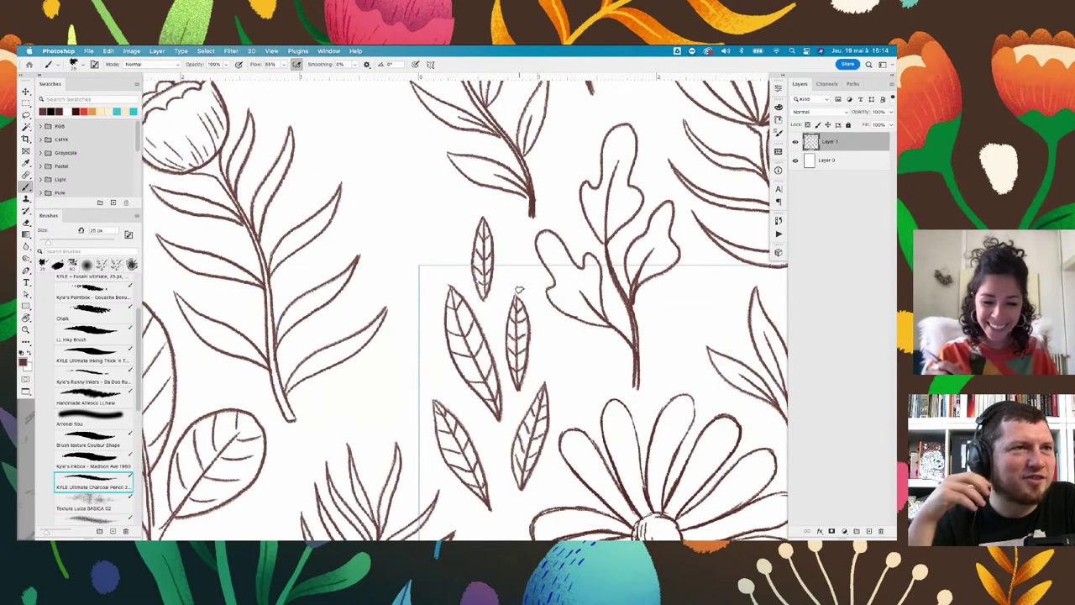
pyautogui.scroll(-3, 681, 401)
pyautogui.scroll(-3, 644, 339)
pyautogui.scroll(-3, 677, 338)
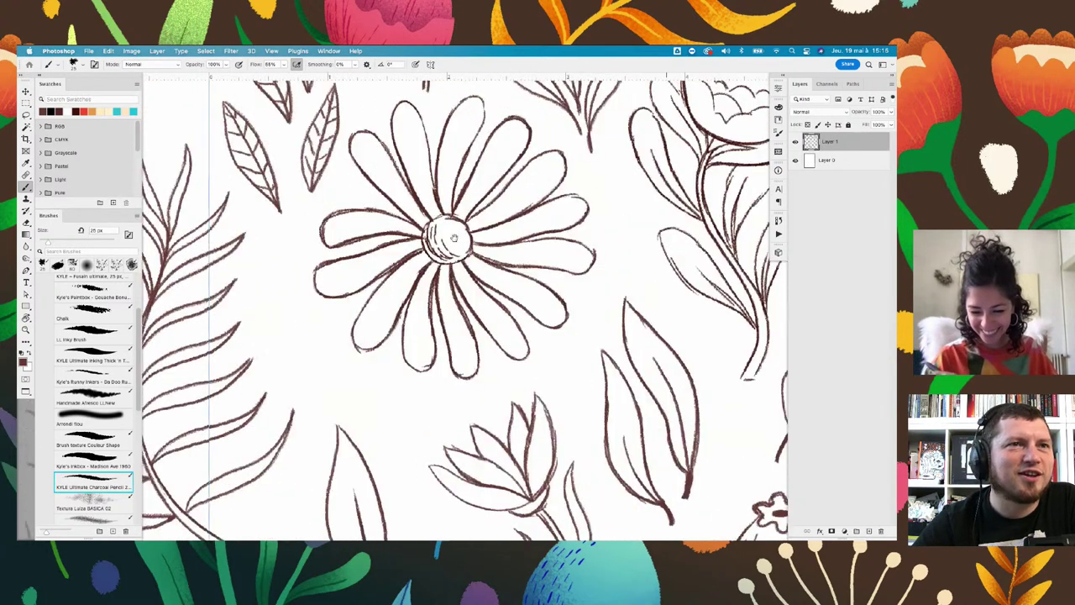
pyautogui.scroll(-3, 538, 263)
pyautogui.scroll(-3, 538, 263)
pyautogui.scroll(-3, 521, 252)
pyautogui.scroll(3, 504, 236)
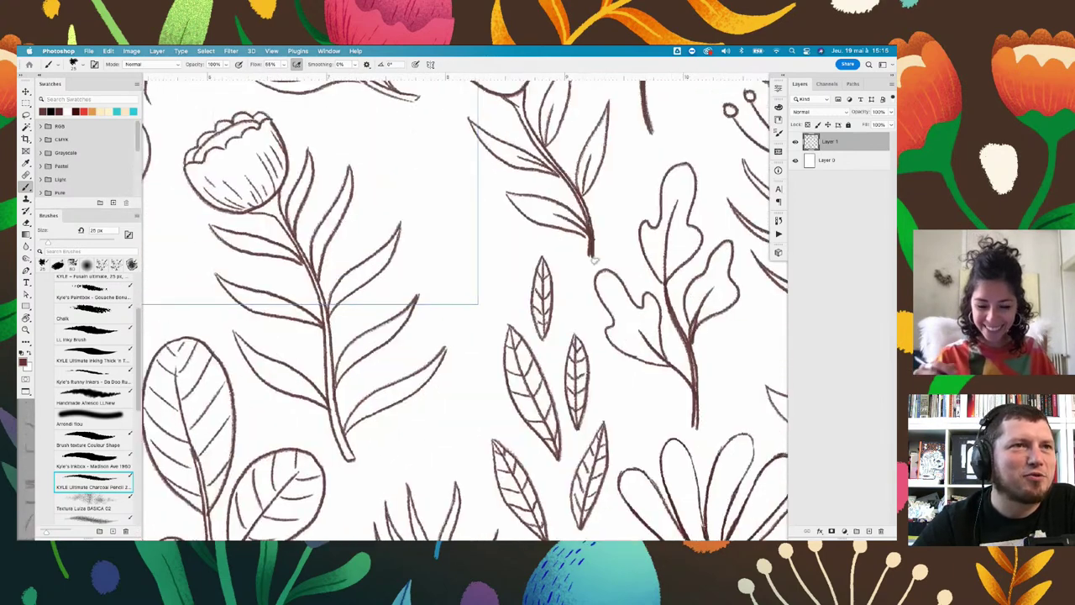
pyautogui.scroll(2, 485, 221)
# Draw two veined leaves beside the tulip: a larger one with a midrib and a narrow one
pyautogui.moveTo(482, 189)
pyautogui.mouseDown()
pyautogui.moveTo(491, 281)
pyautogui.moveTo(542, 337)
pyautogui.mouseUp()
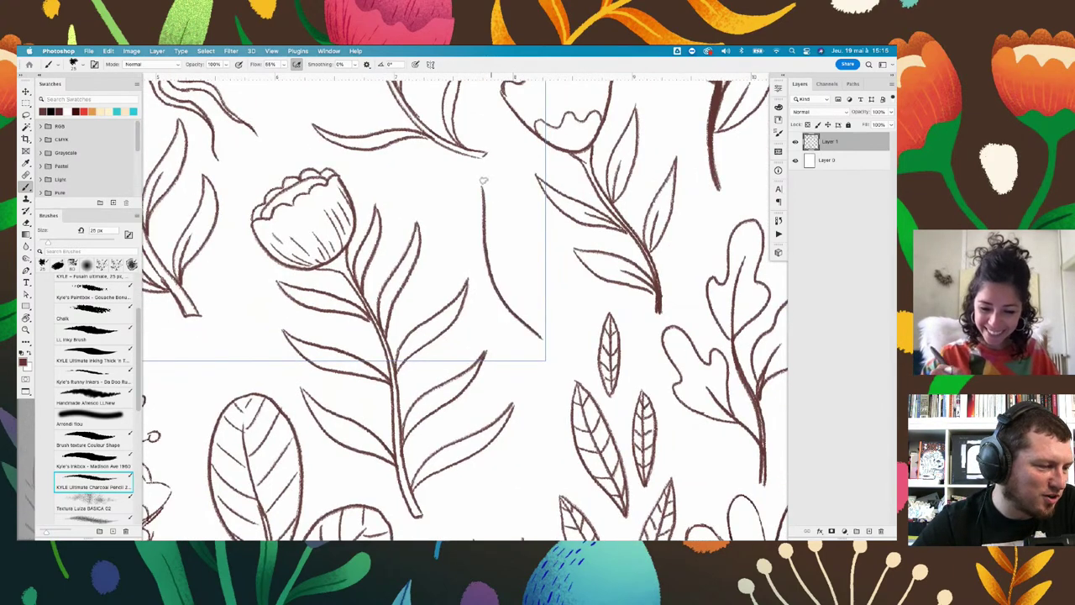
pyautogui.moveTo(485, 187); pyautogui.dragTo(538, 337)
pyautogui.moveTo(483, 185); pyautogui.dragTo(525, 316)
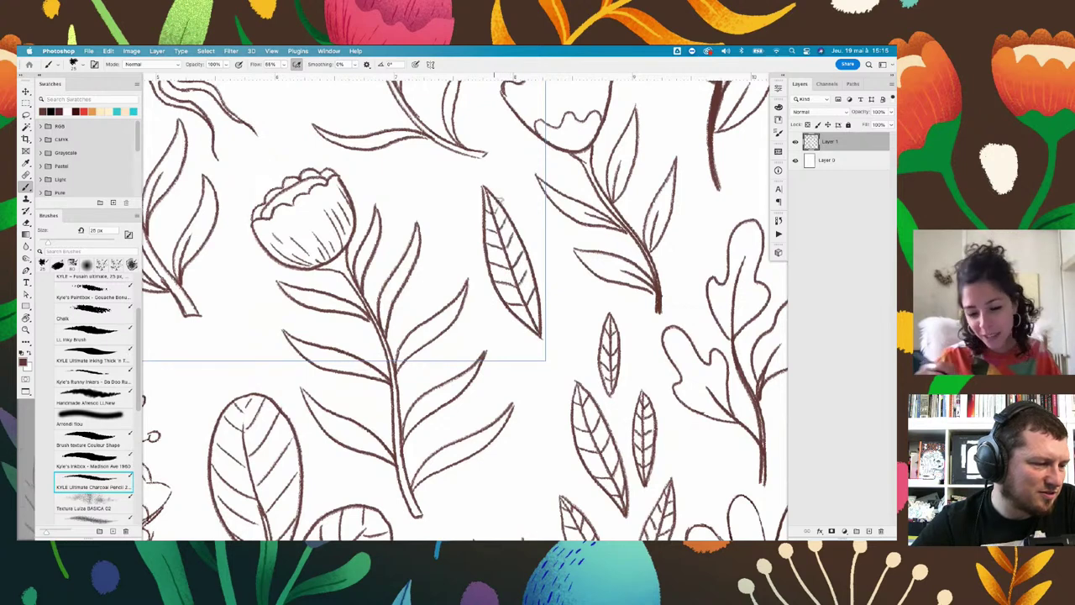
pyautogui.moveTo(534, 313); pyautogui.dragTo(516, 324)
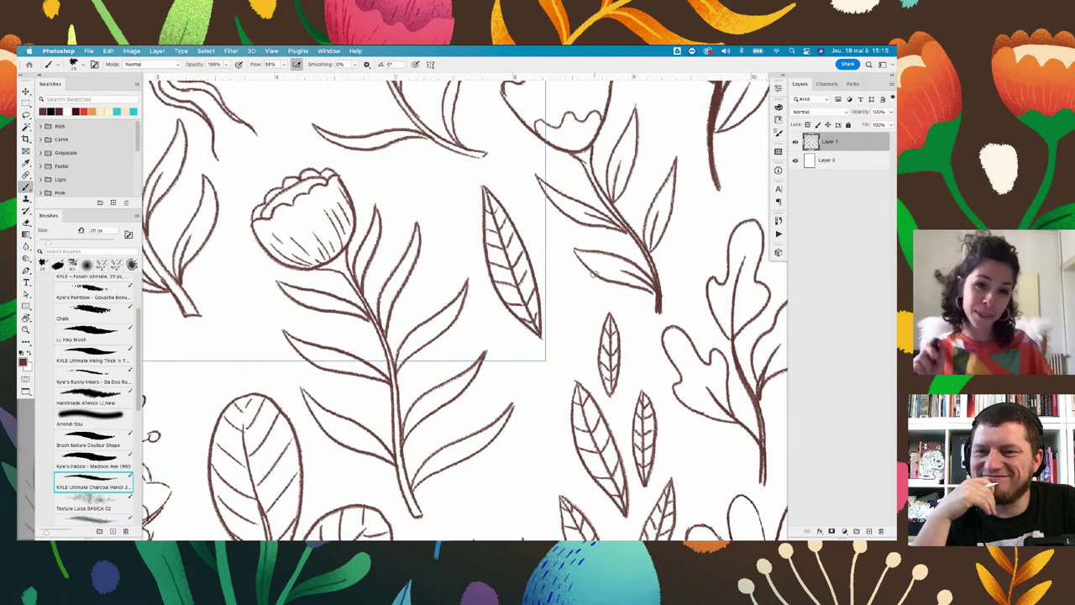
pyautogui.moveTo(433, 177); pyautogui.dragTo(468, 244)
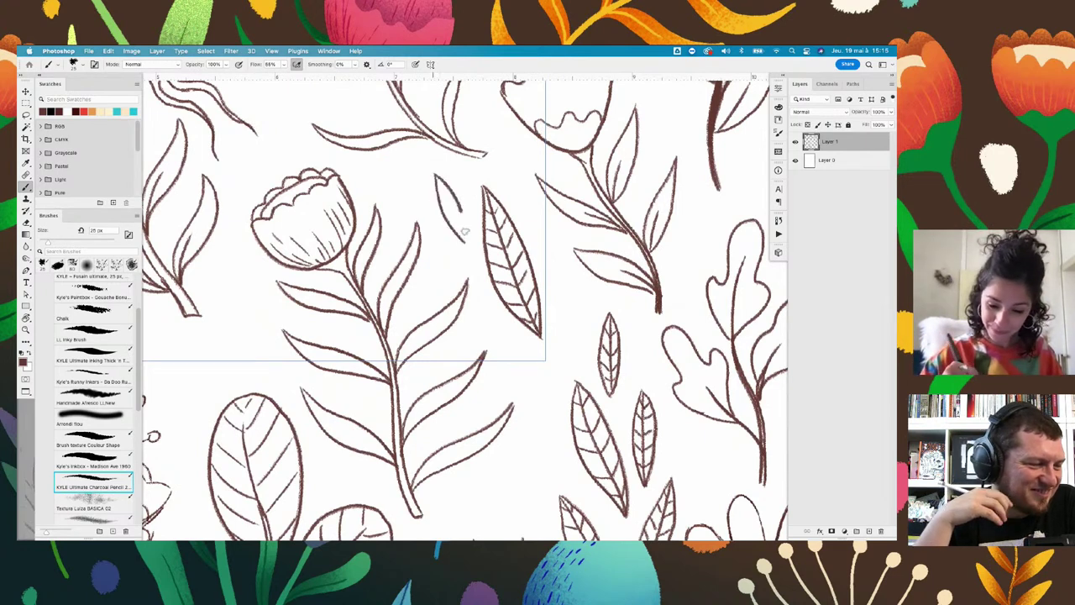
pyautogui.moveTo(437, 178); pyautogui.dragTo(467, 242)
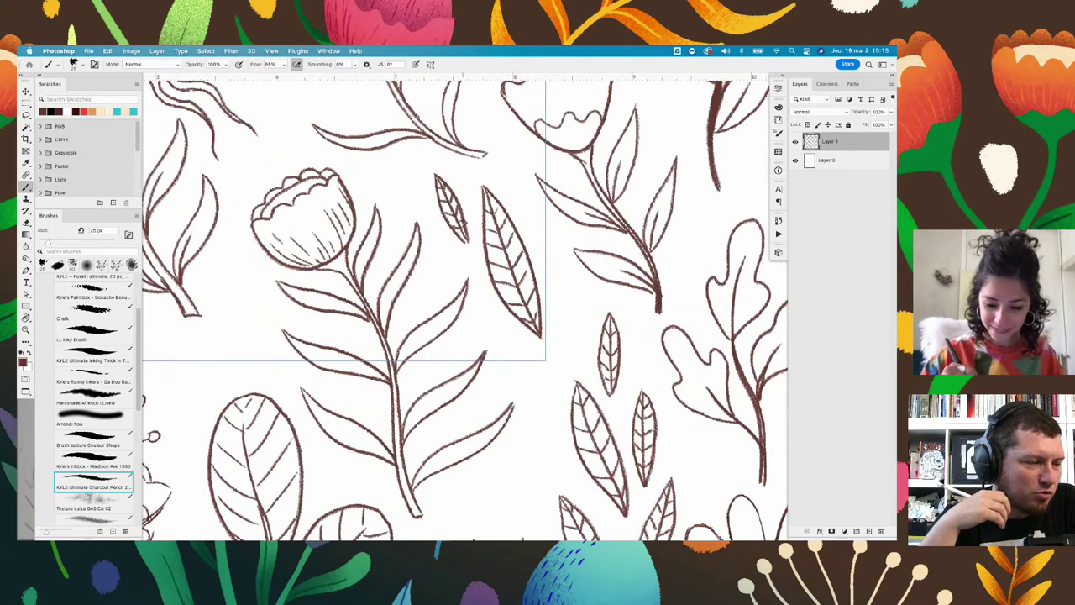
pyautogui.moveTo(458, 228); pyautogui.dragTo(467, 213)
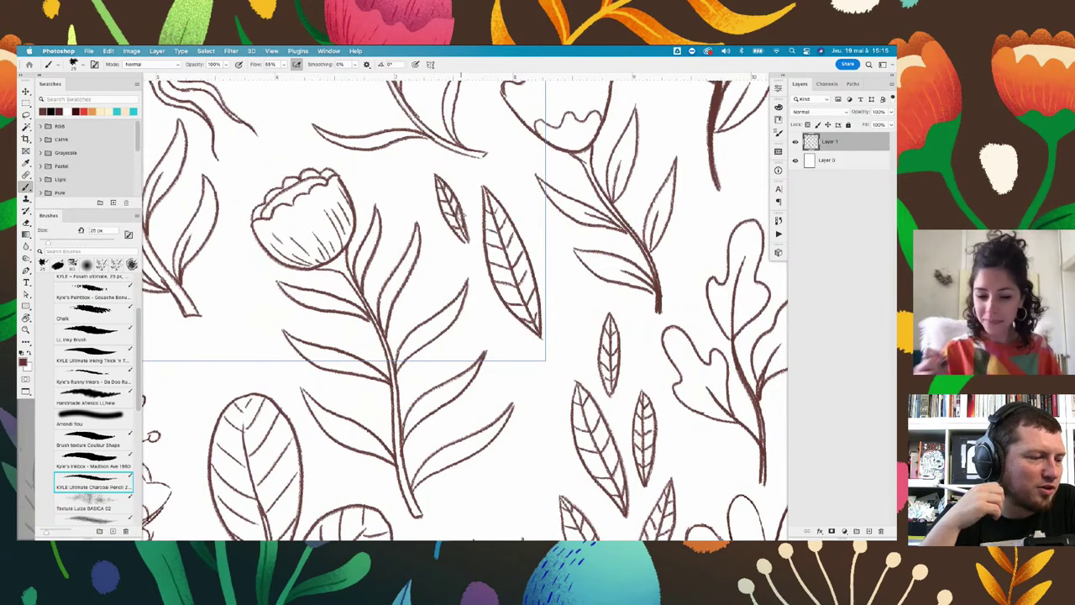
# Check the repeat zoomed out, then draw a small leaf outline below the daisy
pyautogui.scroll(-2, 661, 241)
pyautogui.scroll(-2, 660, 241)
pyautogui.scroll(-3, 605, 319)
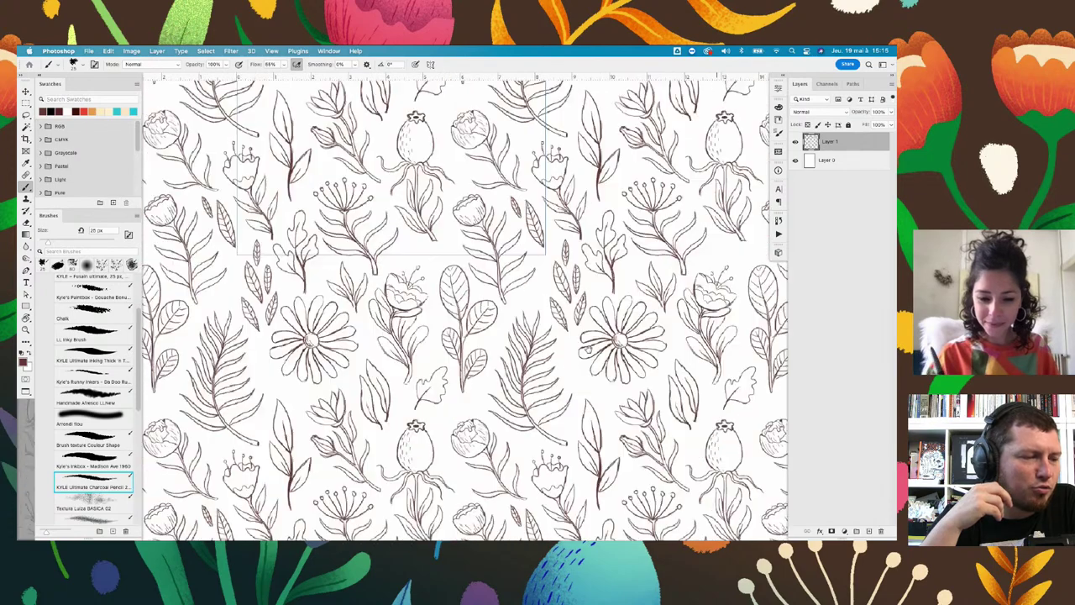
pyautogui.moveTo(589, 351); pyautogui.dragTo(350, 248)
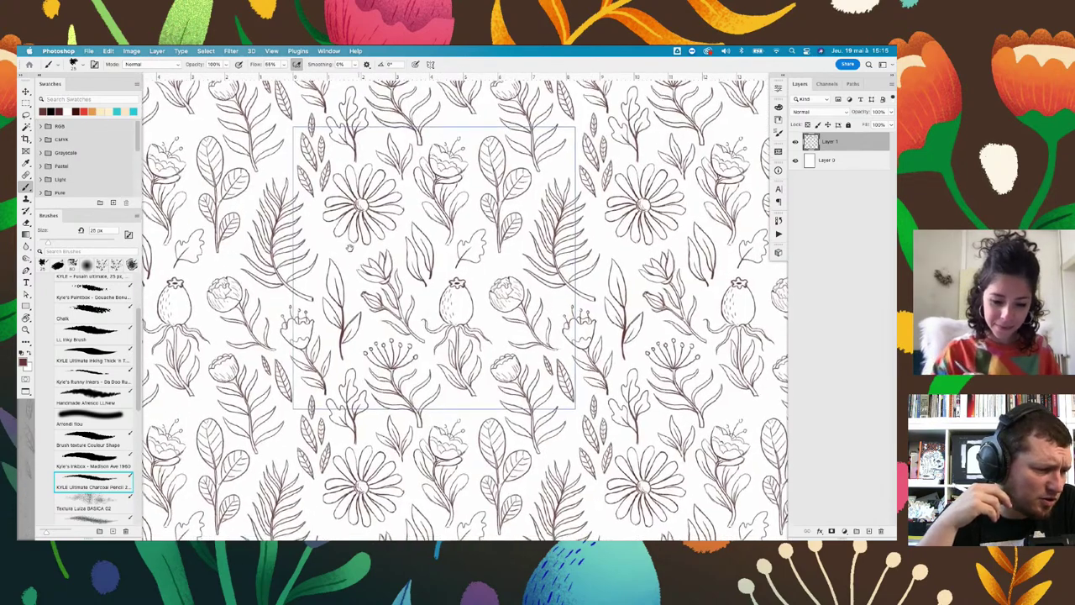
pyautogui.scroll(2, 346, 246)
pyautogui.scroll(2, 346, 247)
pyautogui.scroll(3, 346, 246)
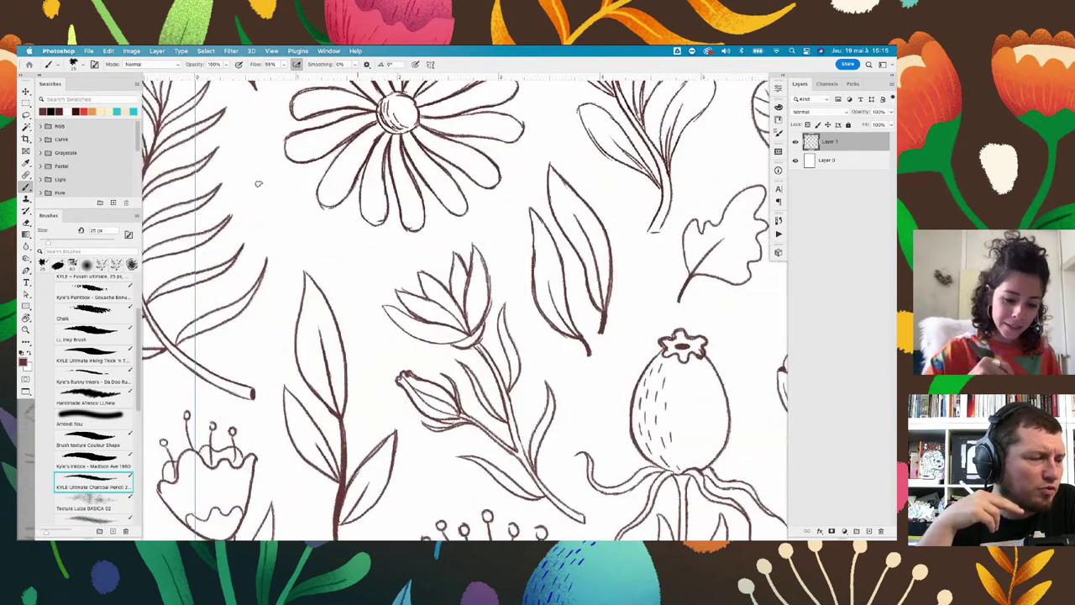
pyautogui.moveTo(252, 176); pyautogui.dragTo(284, 214)
pyautogui.moveTo(252, 179); pyautogui.dragTo(304, 244)
pyautogui.hotkey('ctrl', 'z')
pyautogui.moveTo(254, 178); pyautogui.dragTo(307, 247)
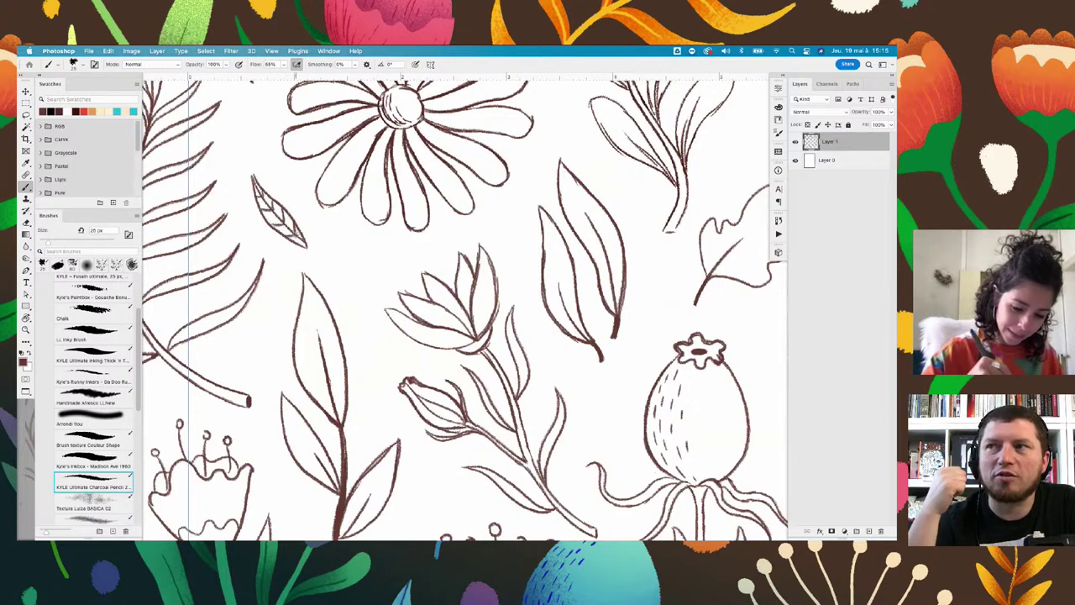
# Draw a second narrow leaf beside the fern, then start saving the file
pyautogui.moveTo(337, 238)
pyautogui.mouseDown()
pyautogui.moveTo(343, 294)
pyautogui.moveTo(369, 324)
pyautogui.mouseUp()
pyautogui.hotkey('ctrl', 'z')
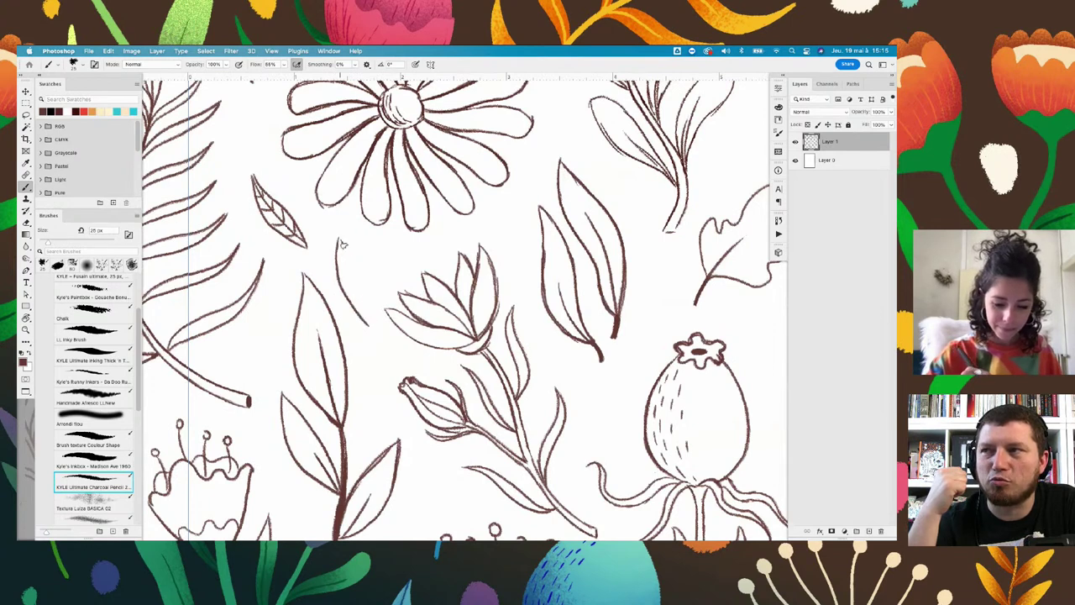
pyautogui.moveTo(342, 245); pyautogui.dragTo(368, 324)
pyautogui.moveTo(339, 242); pyautogui.dragTo(370, 324)
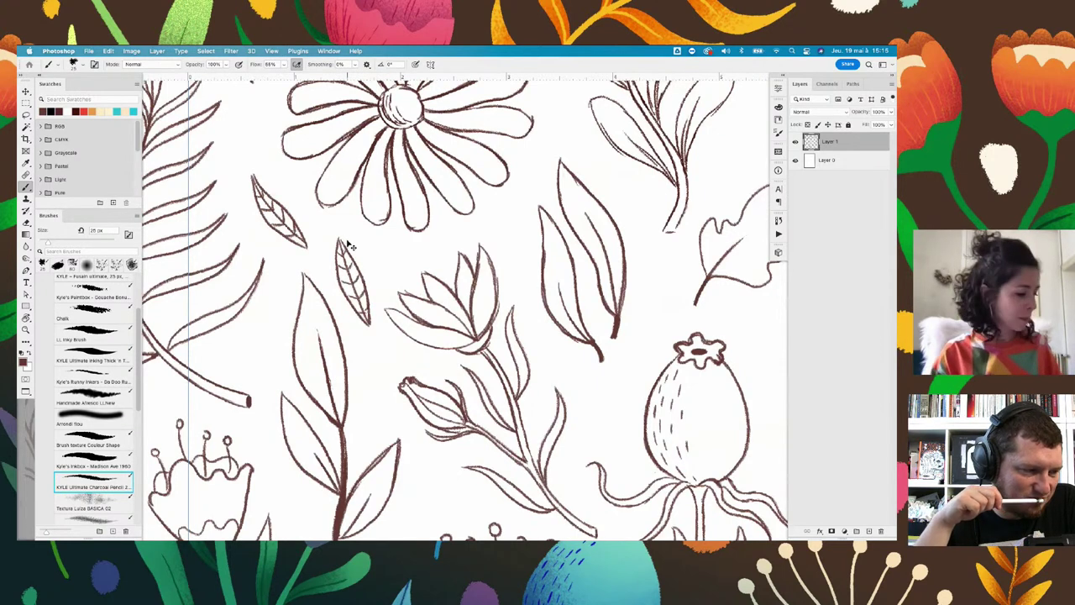
pyautogui.hotkey('ctrl', 's')
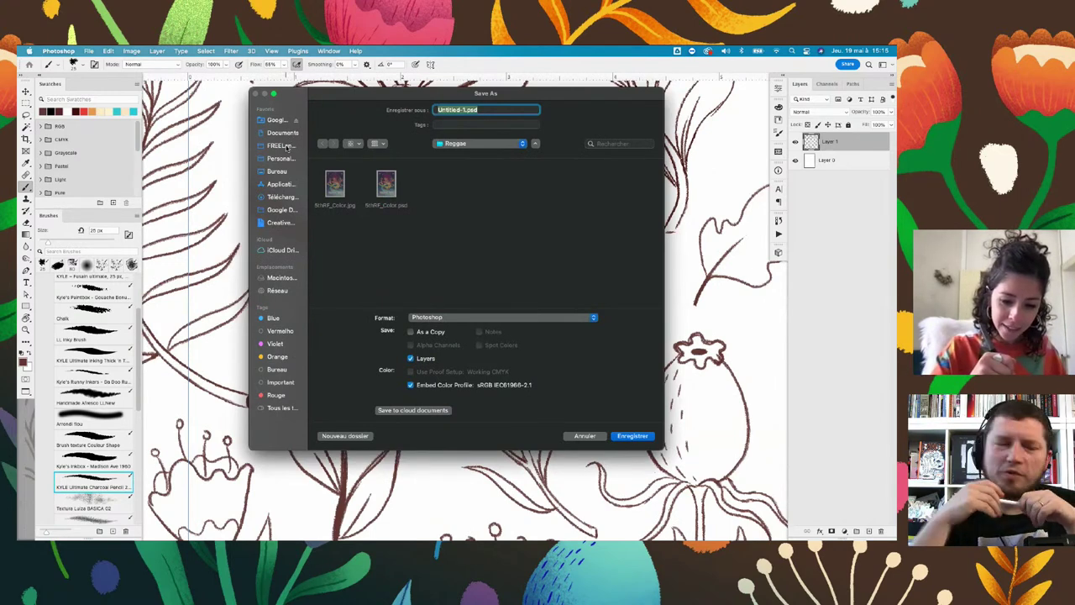
# Save the pattern as Motif_AdobeLive.psd in Personal Projects, accepting the compatibility option
pyautogui.click(282, 158)
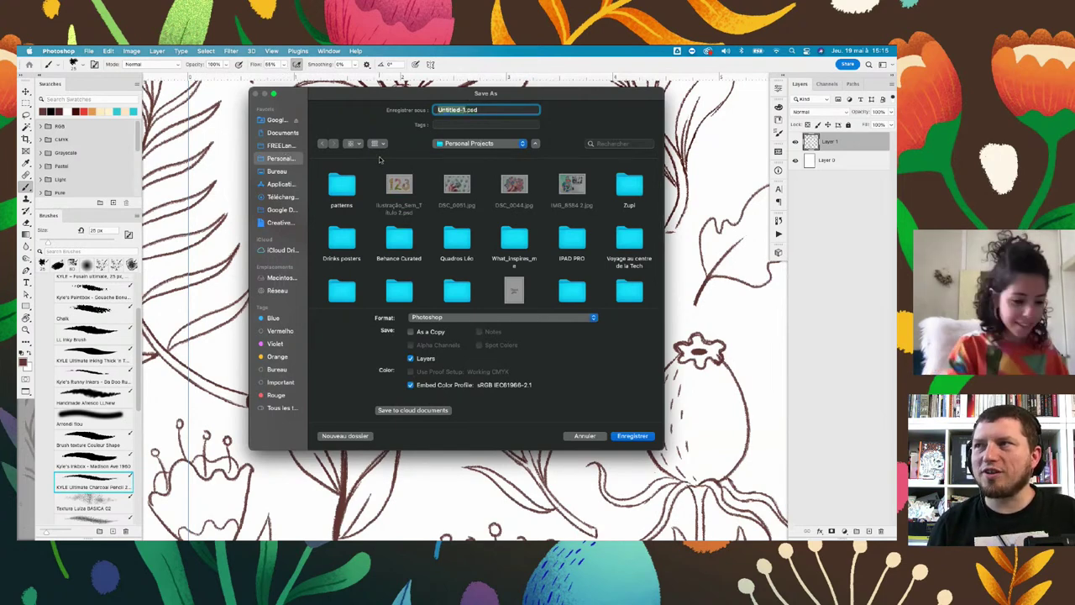
pyautogui.write('Motif')
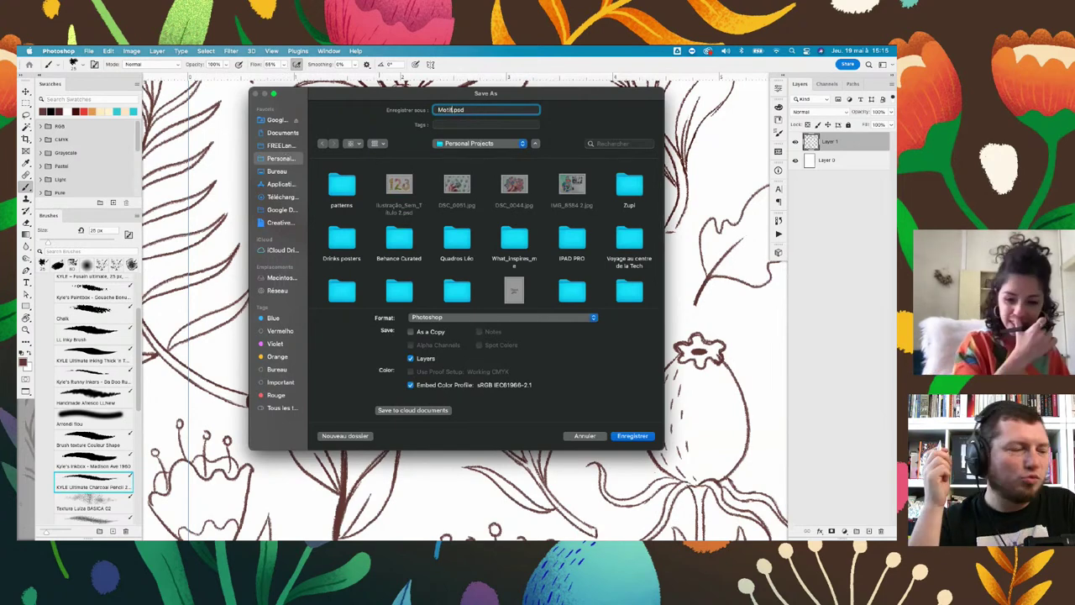
pyautogui.write('_A')
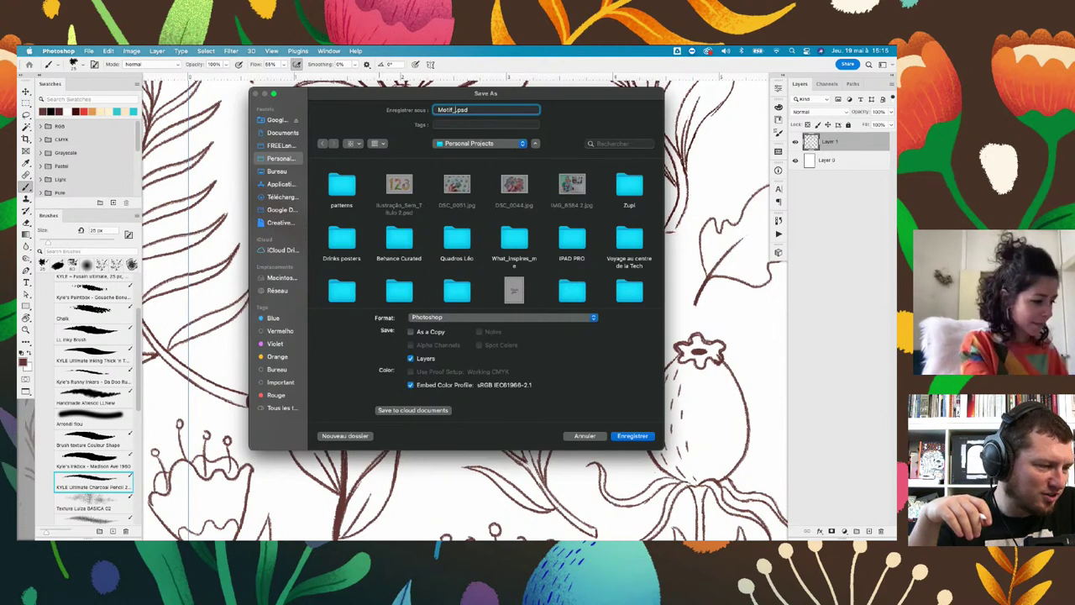
pyautogui.write('dobeLive')
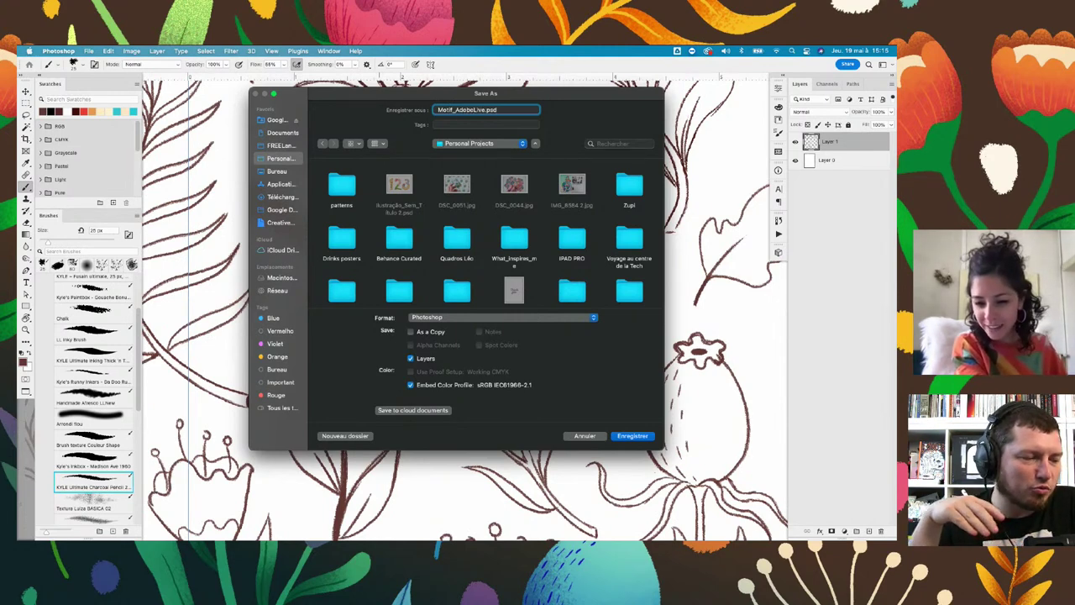
pyautogui.press('Return')
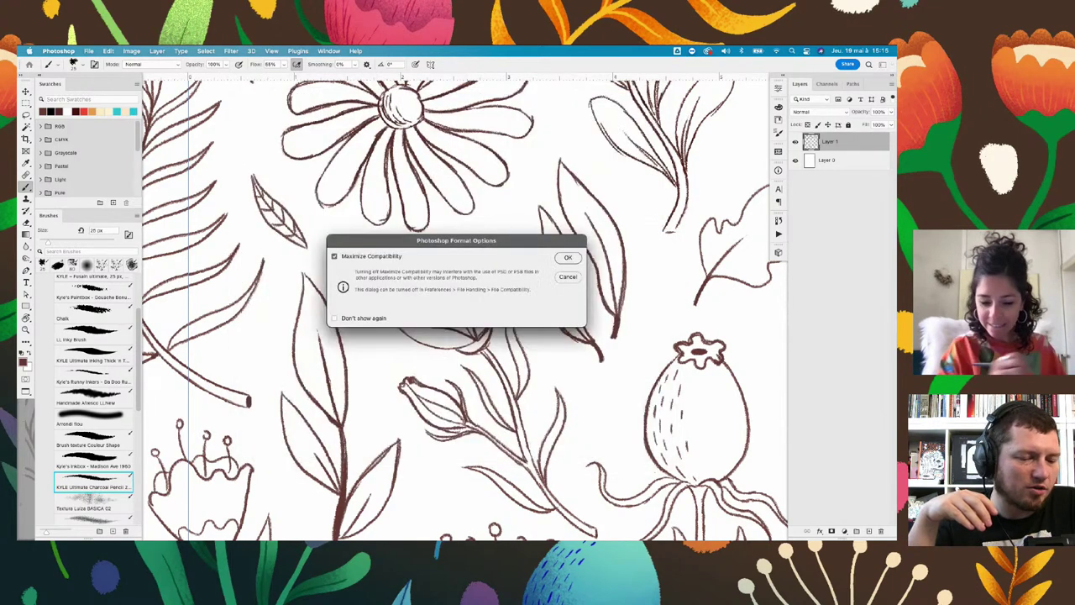
pyautogui.click(568, 258)
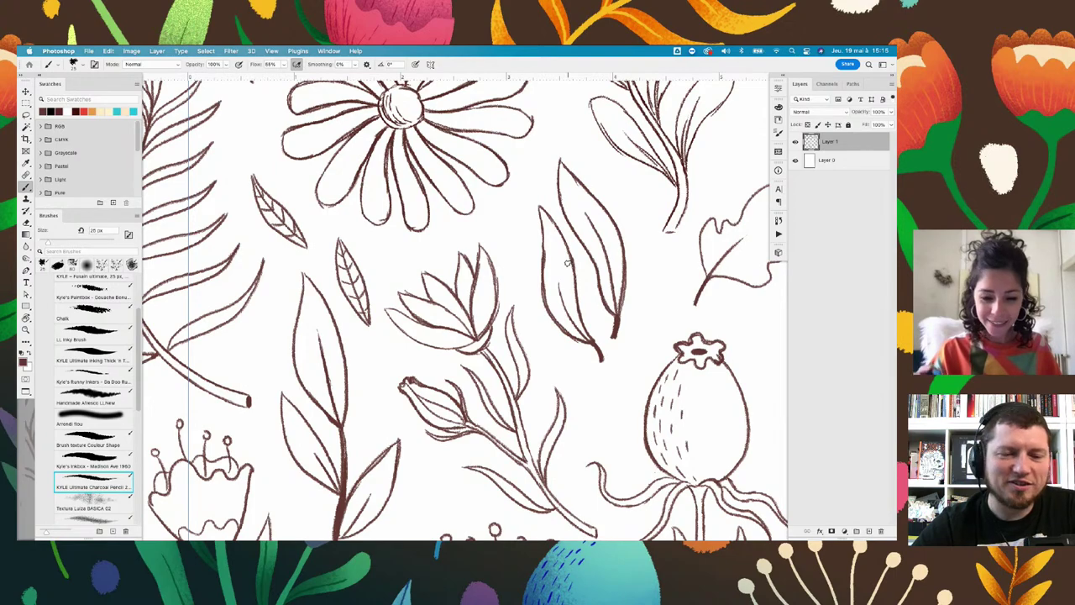
pyautogui.scroll(-2, 629, 211)
pyautogui.scroll(-2, 630, 212)
pyautogui.scroll(-2, 626, 252)
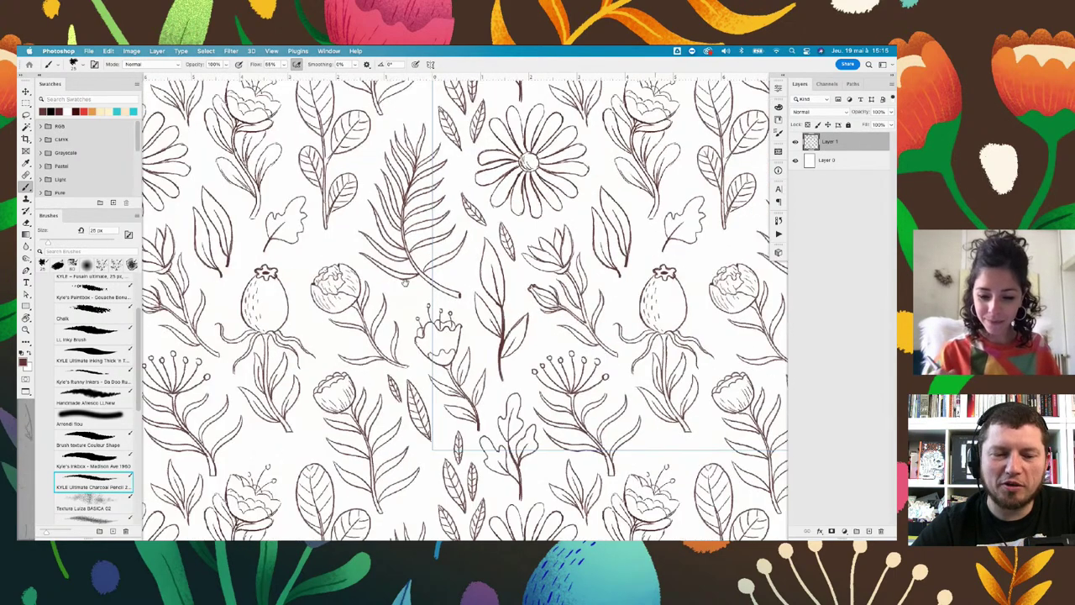
pyautogui.scroll(-2, 621, 315)
pyautogui.scroll(2, 609, 294)
pyautogui.scroll(2, 509, 214)
pyautogui.scroll(2, 474, 220)
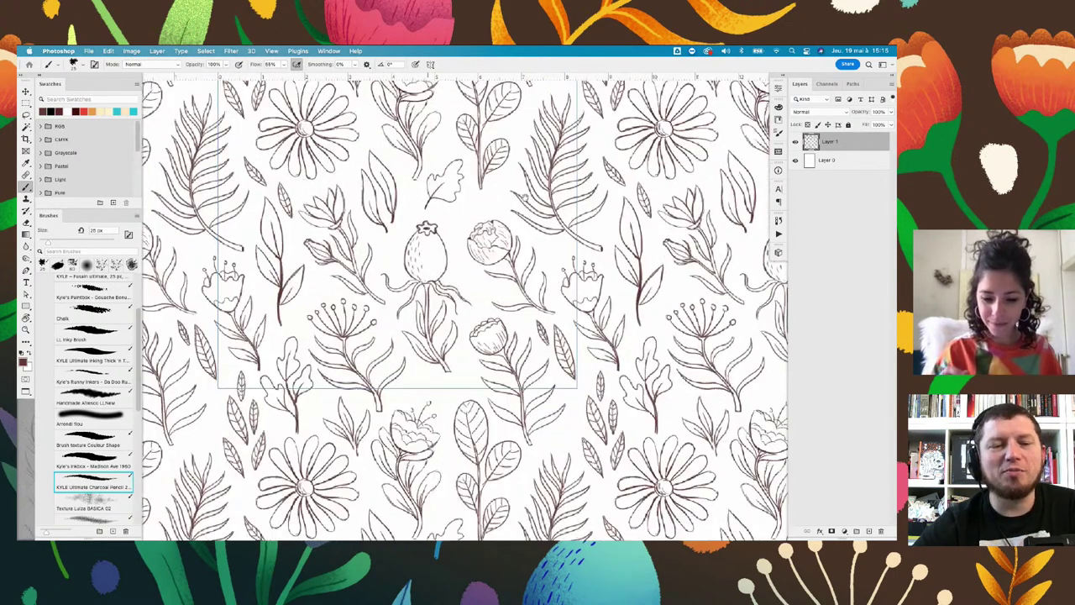
pyautogui.scroll(3, 402, 230)
pyautogui.moveTo(395, 281); pyautogui.dragTo(420, 189)
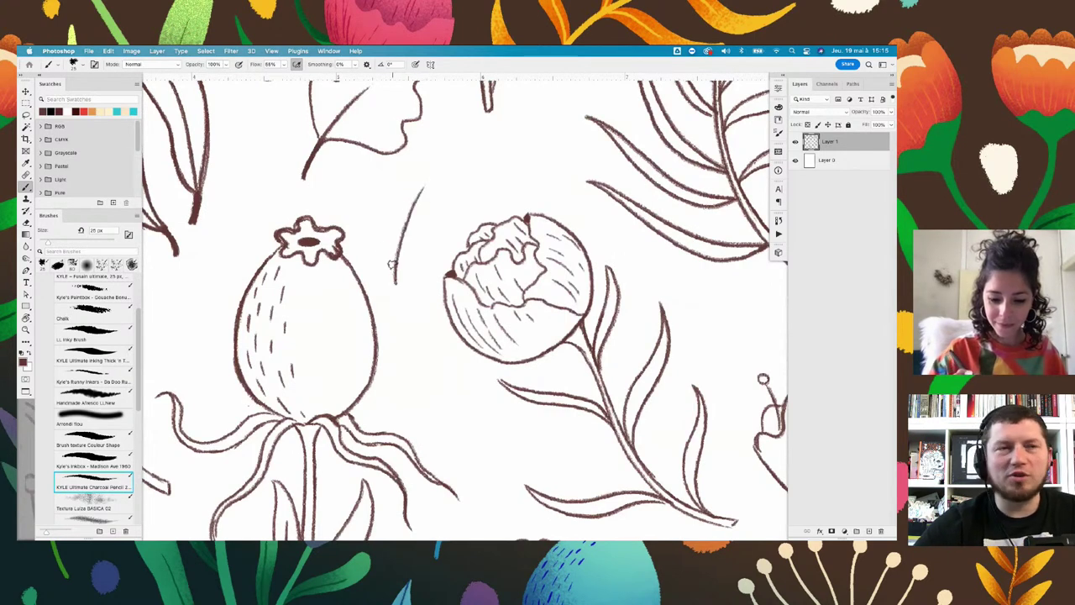
# Finish the wavy leaf above the rosehip, then lasso it and shrink and tilt it
pyautogui.moveTo(395, 267)
pyautogui.mouseDown()
pyautogui.moveTo(395, 206)
pyautogui.moveTo(463, 161)
pyautogui.moveTo(427, 240)
pyautogui.moveTo(395, 263)
pyautogui.mouseUp()
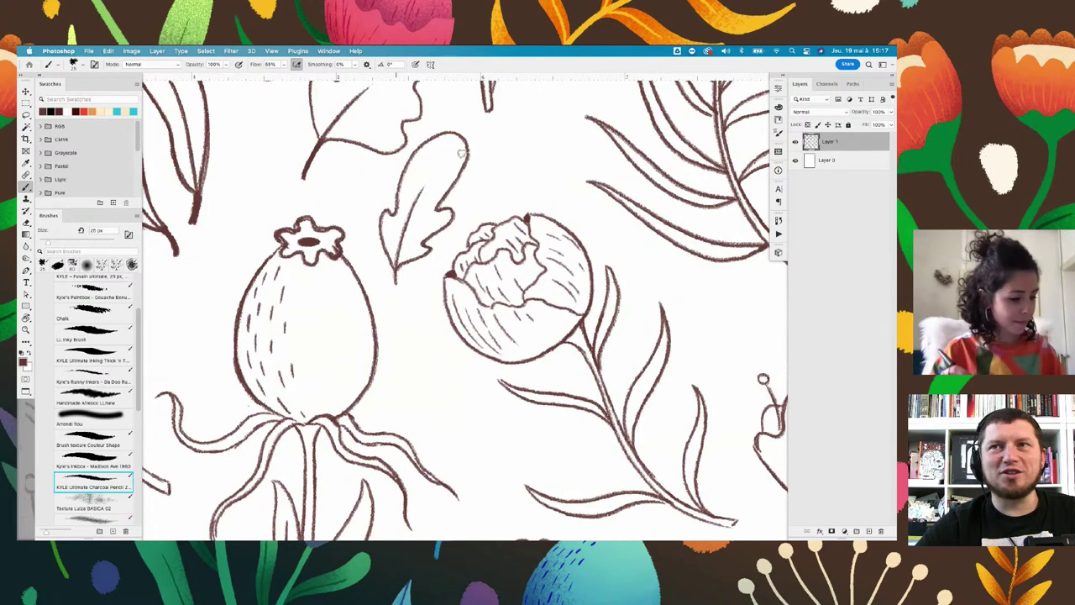
pyautogui.press('l')
pyautogui.moveTo(465, 124); pyautogui.dragTo(485, 114)
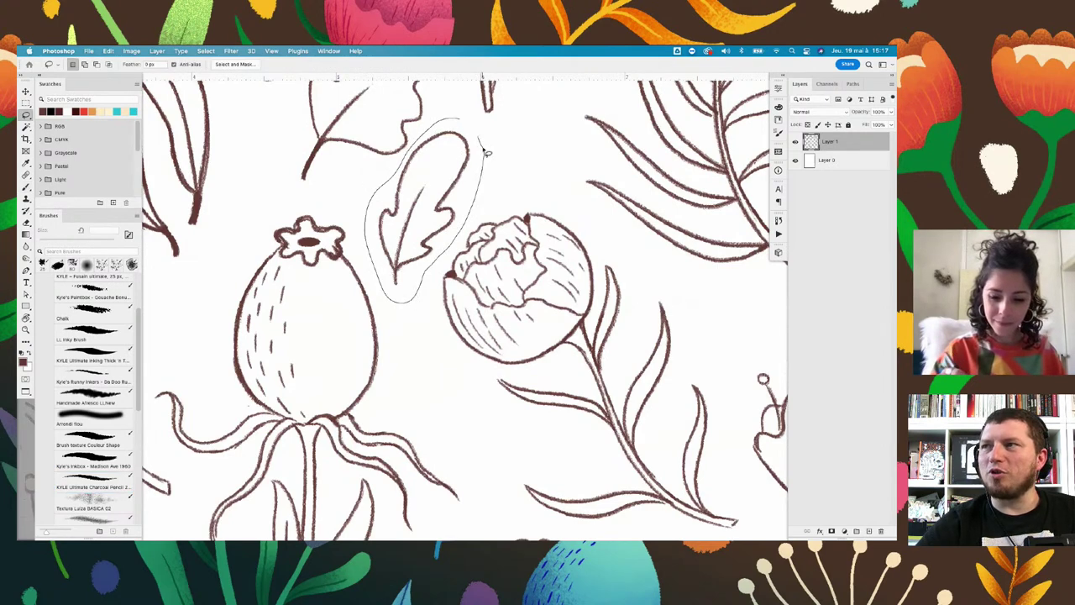
pyautogui.hotkey('ctrl', 't')
pyautogui.moveTo(484, 117)
pyautogui.mouseDown()
pyautogui.moveTo(391, 215)
pyautogui.moveTo(401, 198)
pyautogui.mouseUp()
pyautogui.press('Return')
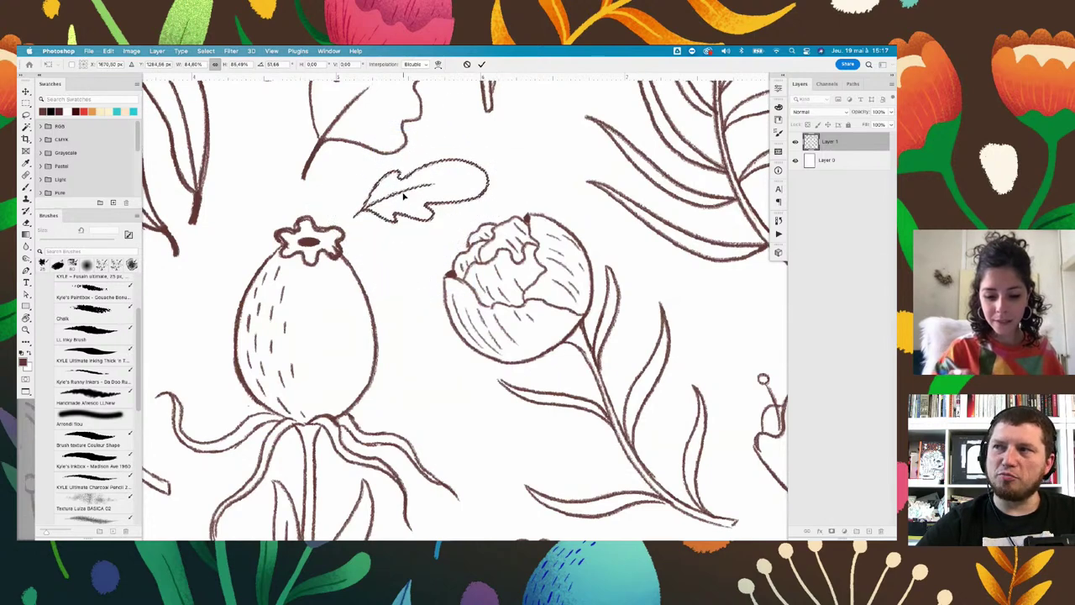
pyautogui.hotkey('ctrl', 'd')
# Lasso both wavy leaves together and scale them down slightly to about 89%
pyautogui.scroll(-2, 621, 242)
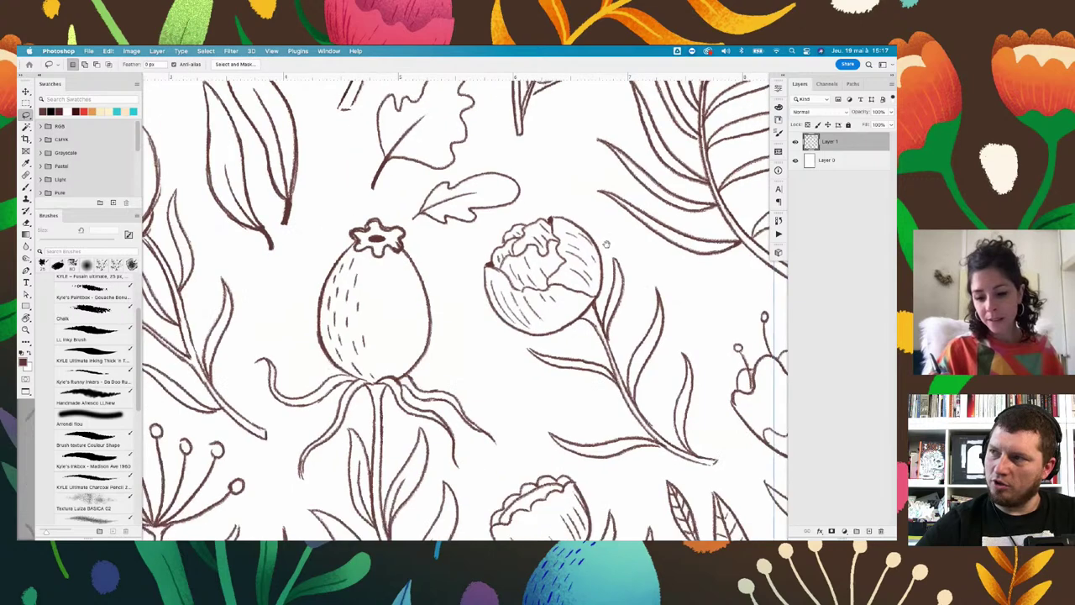
pyautogui.scroll(-2, 613, 248)
pyautogui.scroll(-3, 604, 254)
pyautogui.scroll(-2, 585, 271)
pyautogui.scroll(-2, 586, 270)
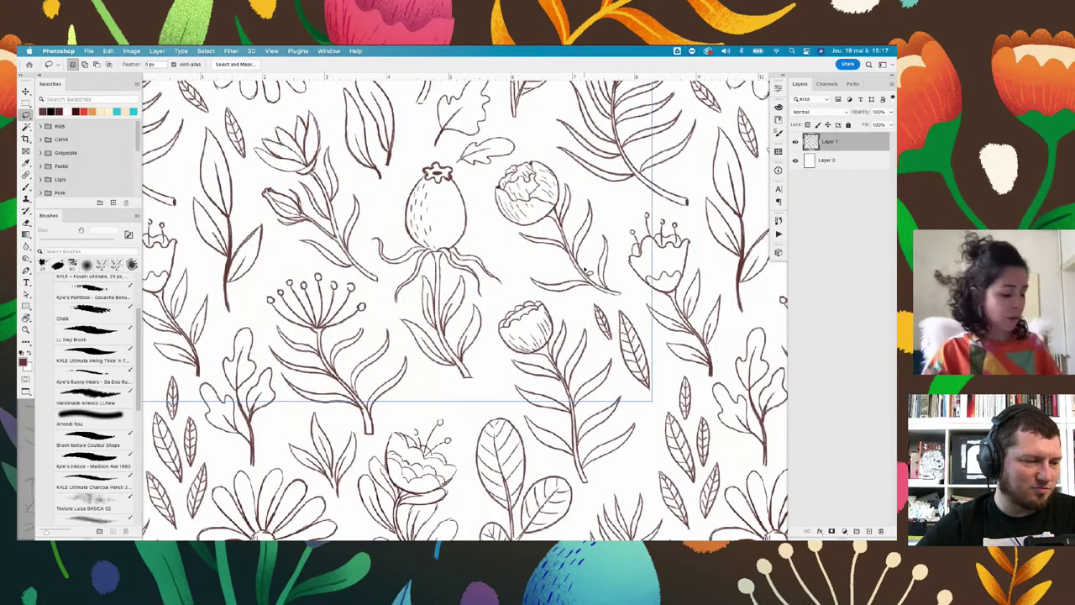
pyautogui.scroll(2, 533, 245)
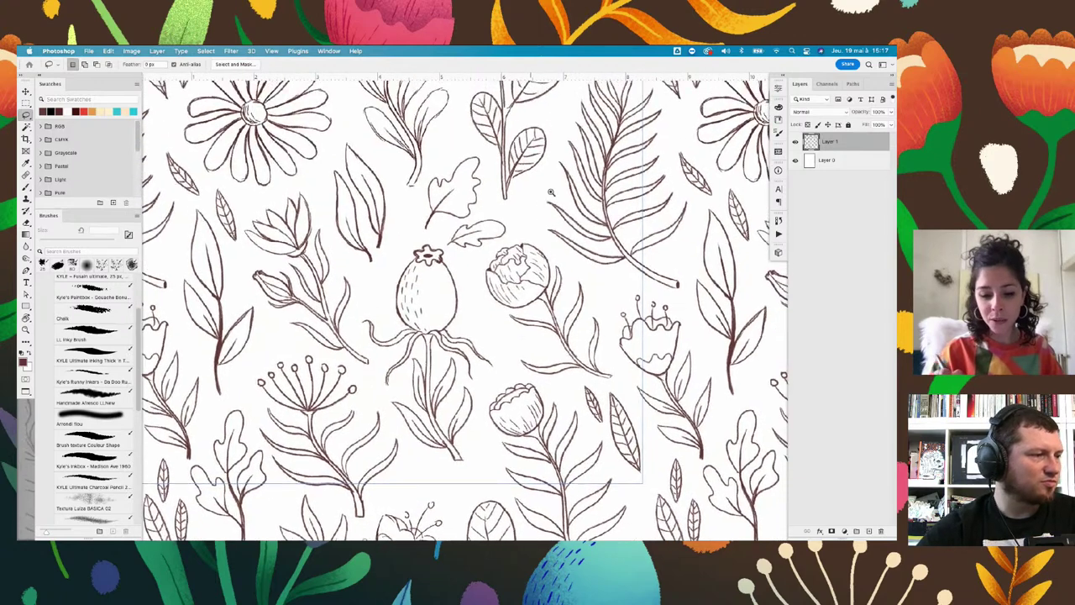
pyautogui.scroll(2, 541, 210)
pyautogui.scroll(2, 549, 171)
pyautogui.moveTo(288, 227); pyautogui.dragTo(425, 327)
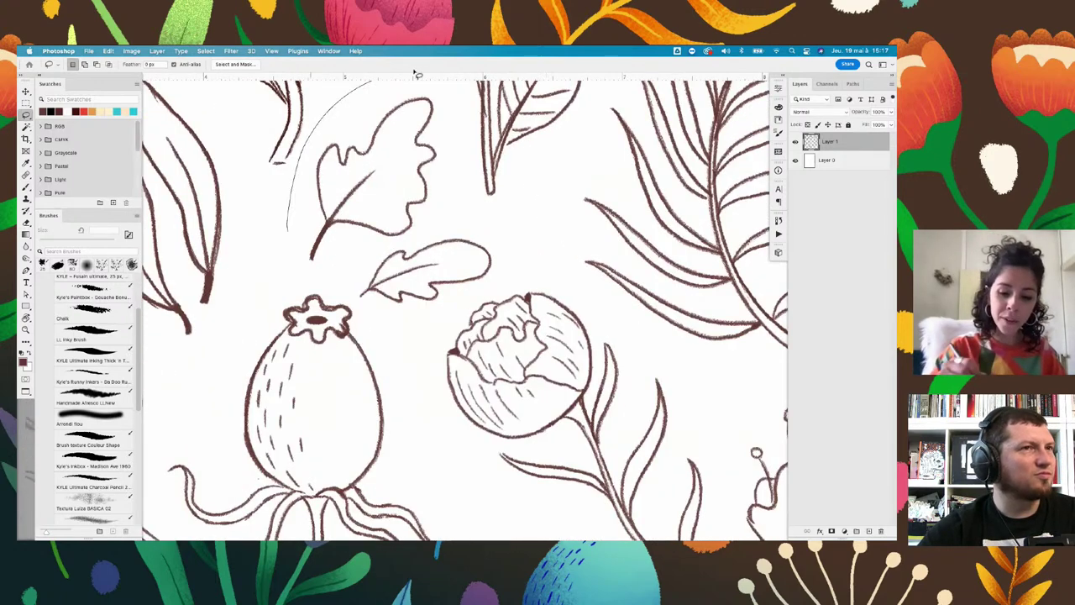
pyautogui.moveTo(304, 276); pyautogui.dragTo(292, 256)
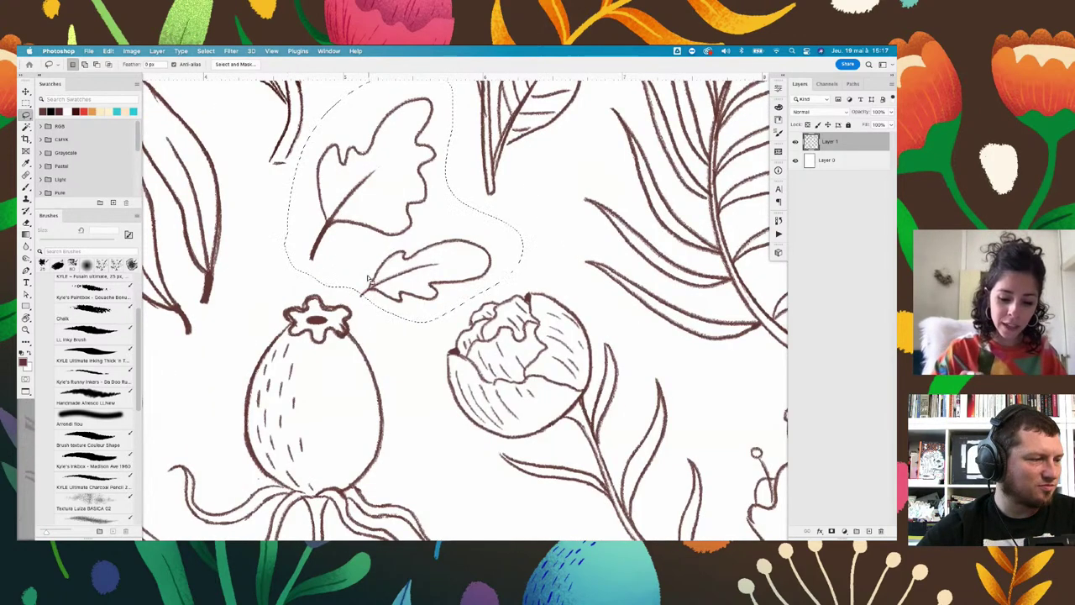
pyautogui.hotkey('ctrl', 't')
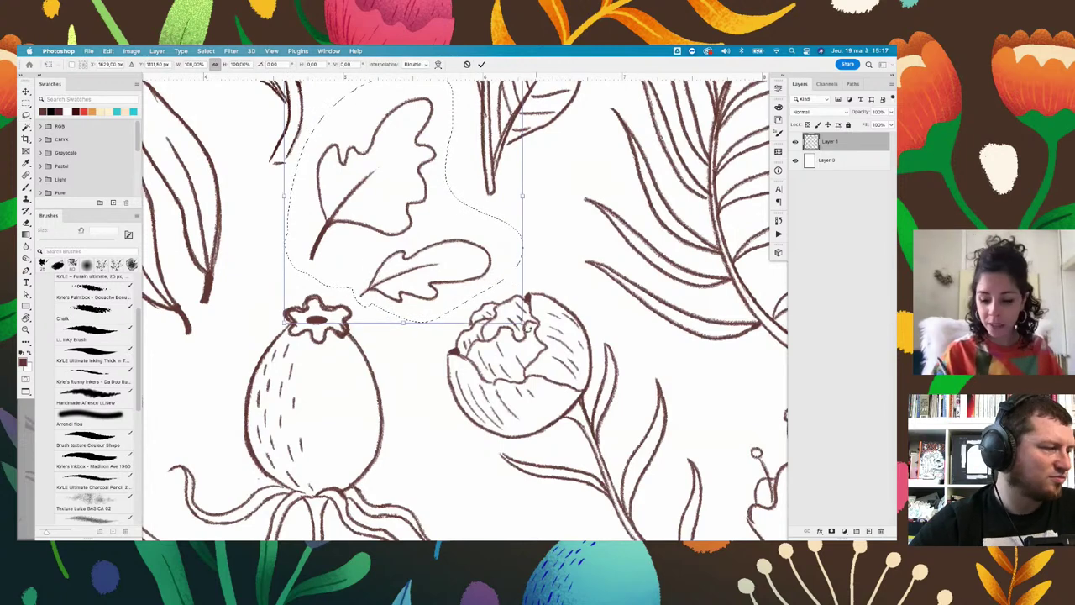
pyautogui.moveTo(523, 323)
pyautogui.mouseDown()
pyautogui.moveTo(510, 310)
pyautogui.moveTo(525, 295)
pyautogui.mouseUp()
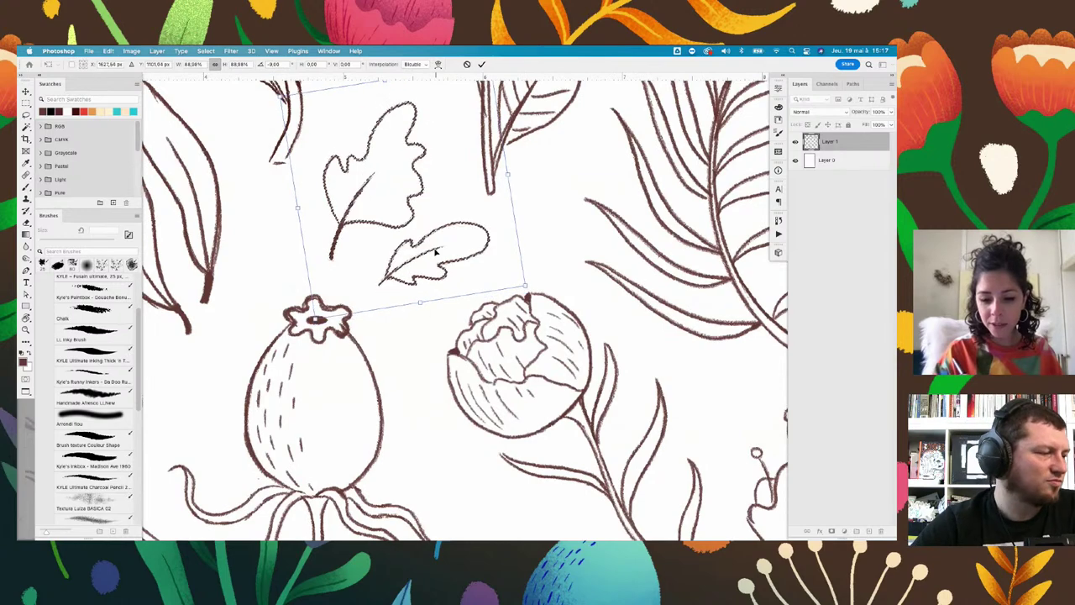
pyautogui.press('Return')
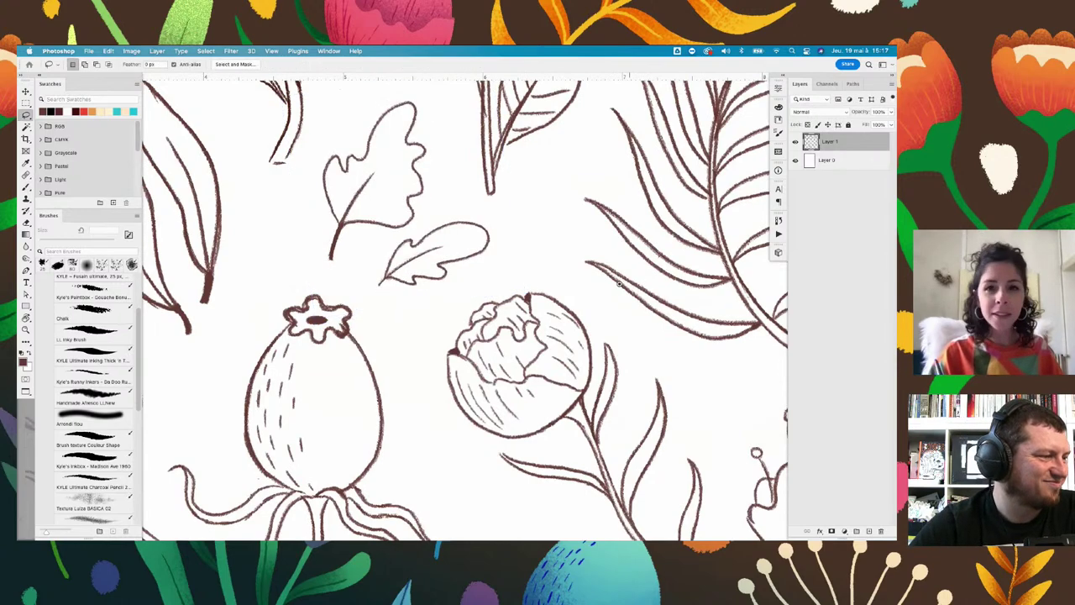
pyautogui.scroll(-3, 619, 284)
pyautogui.scroll(-3, 605, 294)
pyautogui.scroll(-3, 580, 311)
pyautogui.scroll(-3, 554, 334)
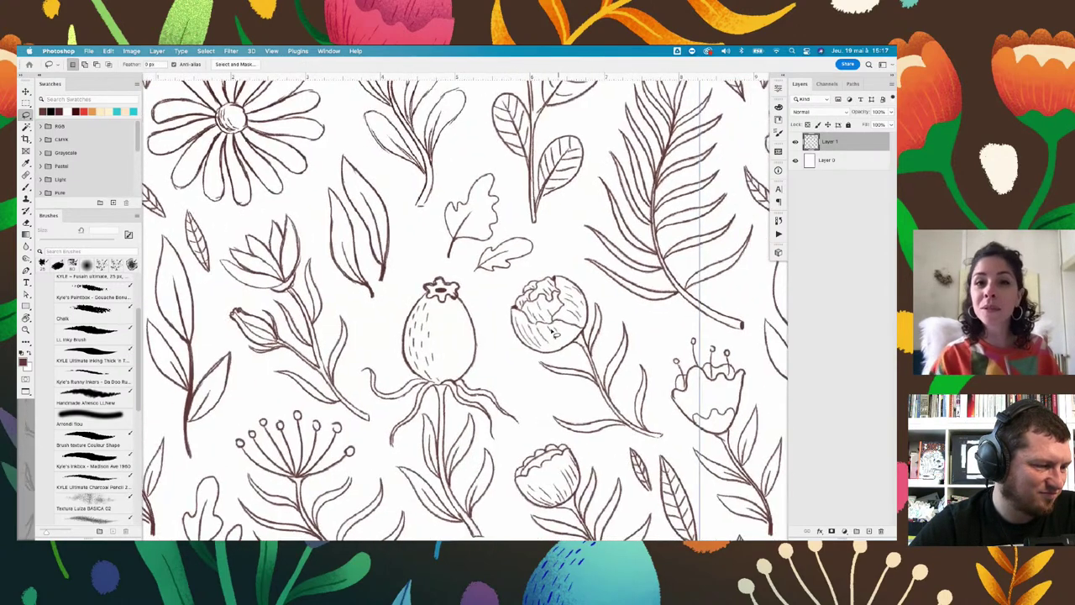
pyautogui.scroll(-1, 553, 334)
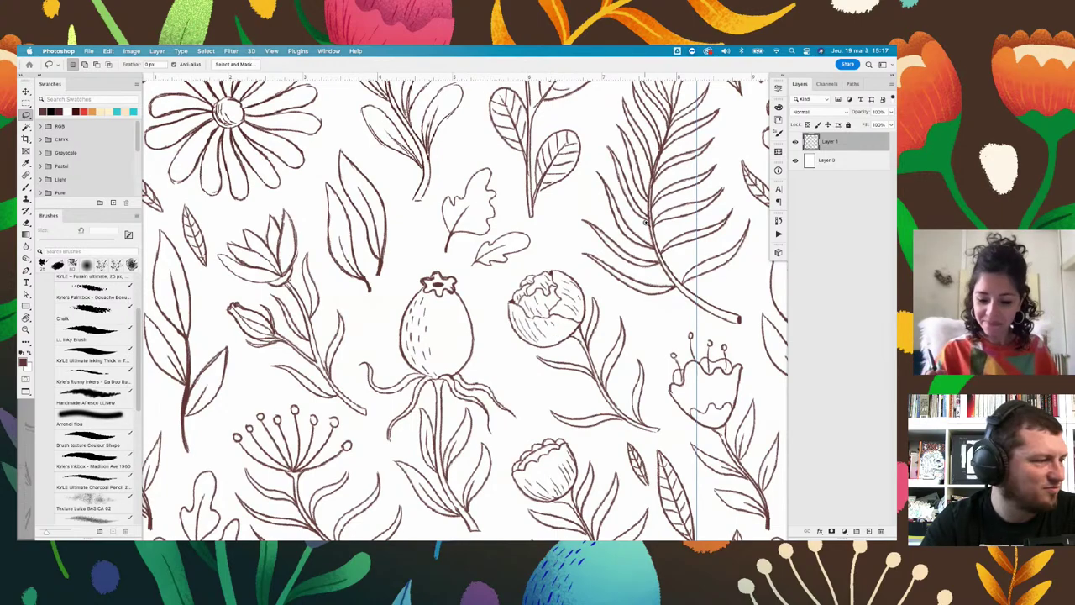
pyautogui.scroll(-2, 646, 222)
pyautogui.scroll(-2, 622, 252)
pyautogui.scroll(-2, 586, 294)
pyautogui.scroll(-2, 607, 279)
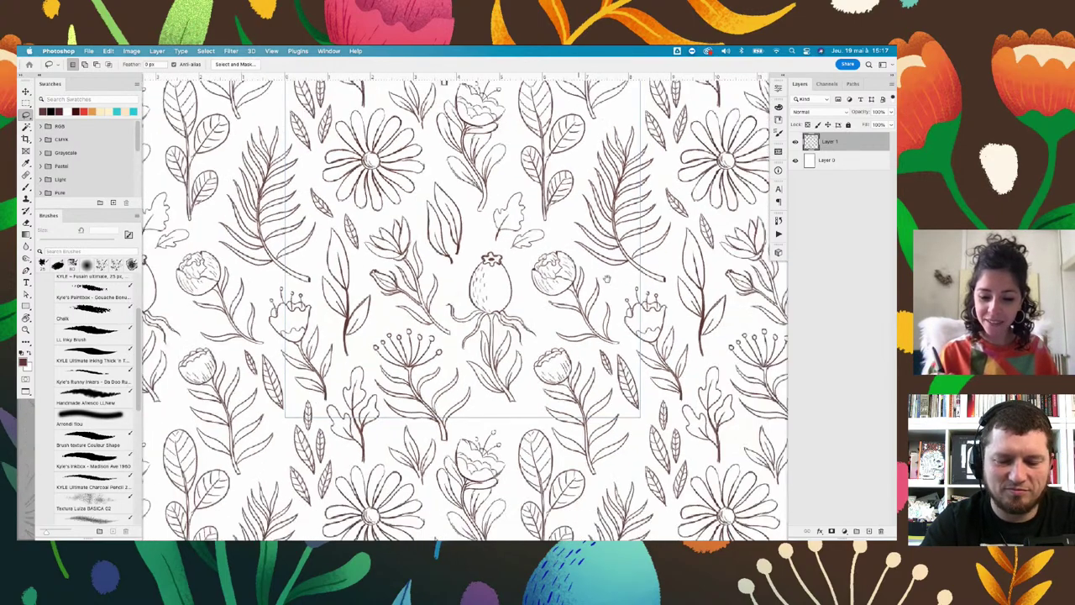
pyautogui.scroll(-2, 607, 279)
pyautogui.scroll(-2, 603, 243)
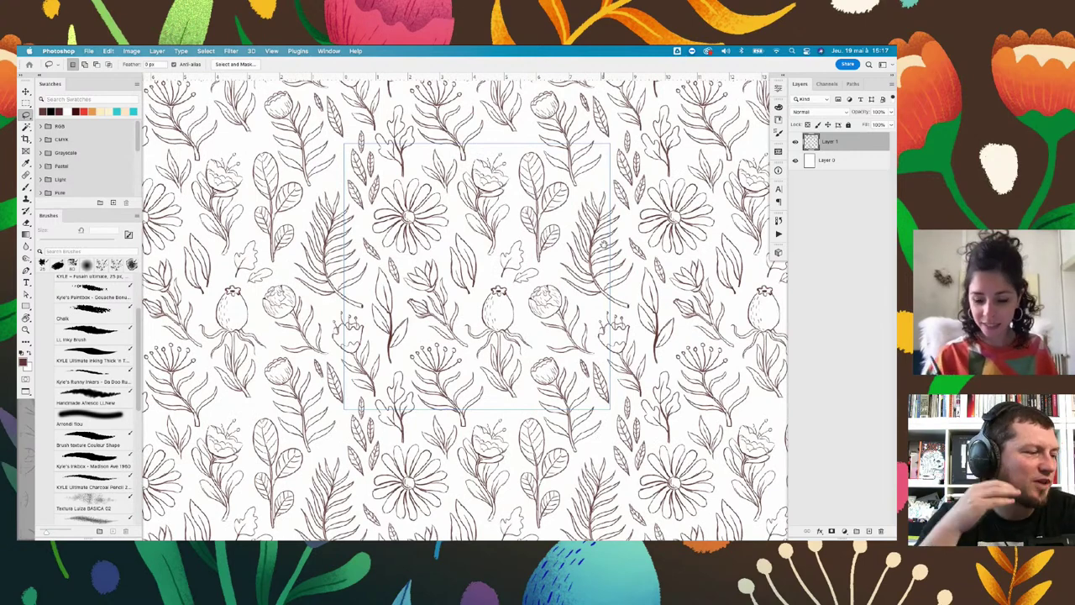
pyautogui.scroll(-2, 597, 302)
pyautogui.scroll(-1, 580, 353)
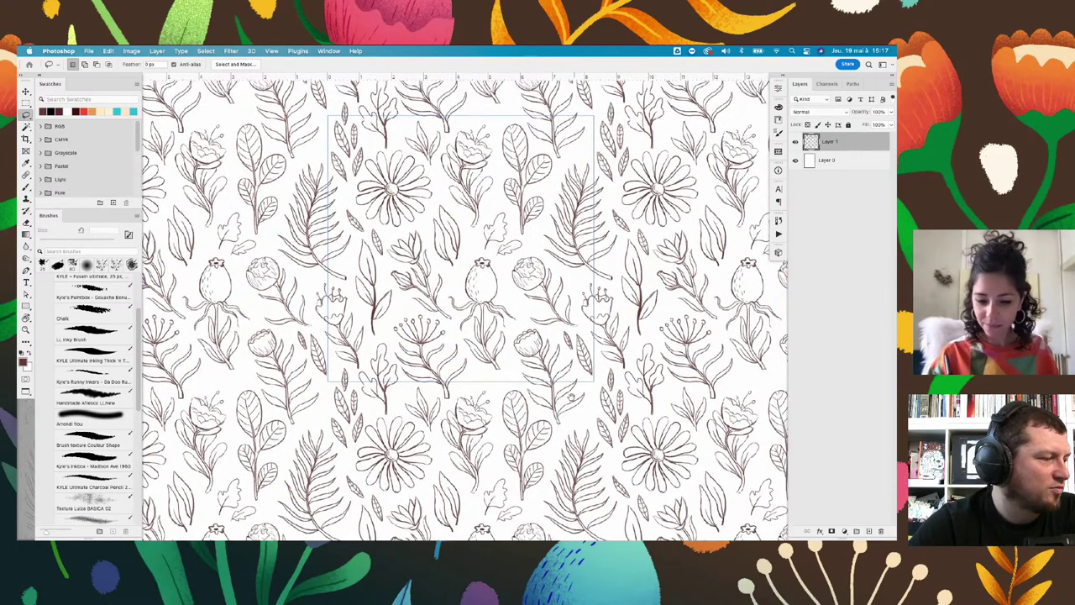
pyautogui.scroll(2, 588, 370)
pyautogui.scroll(1, 613, 344)
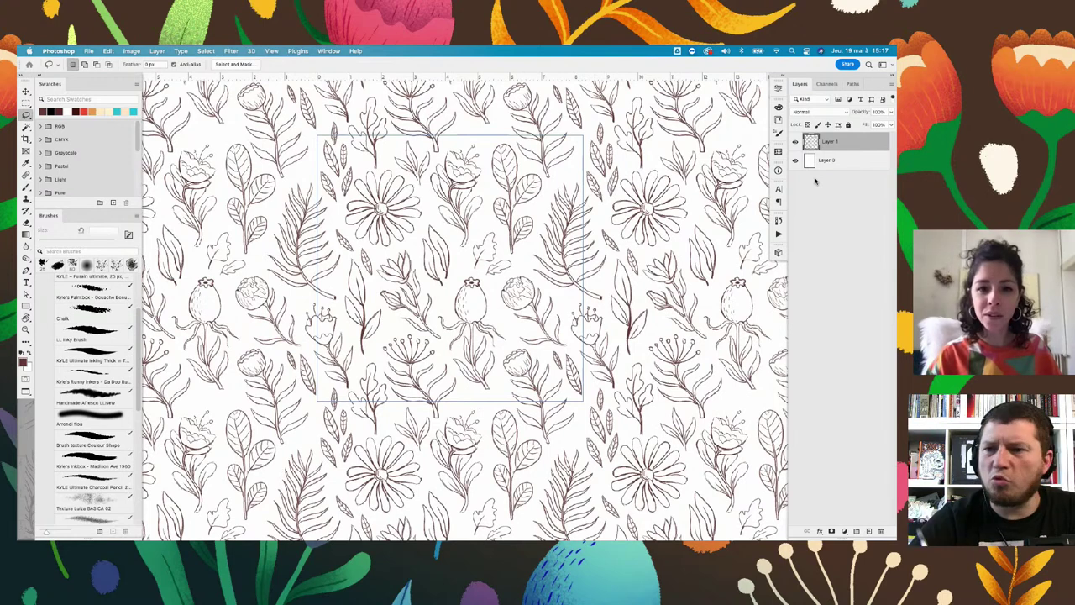
pyautogui.click(891, 112)
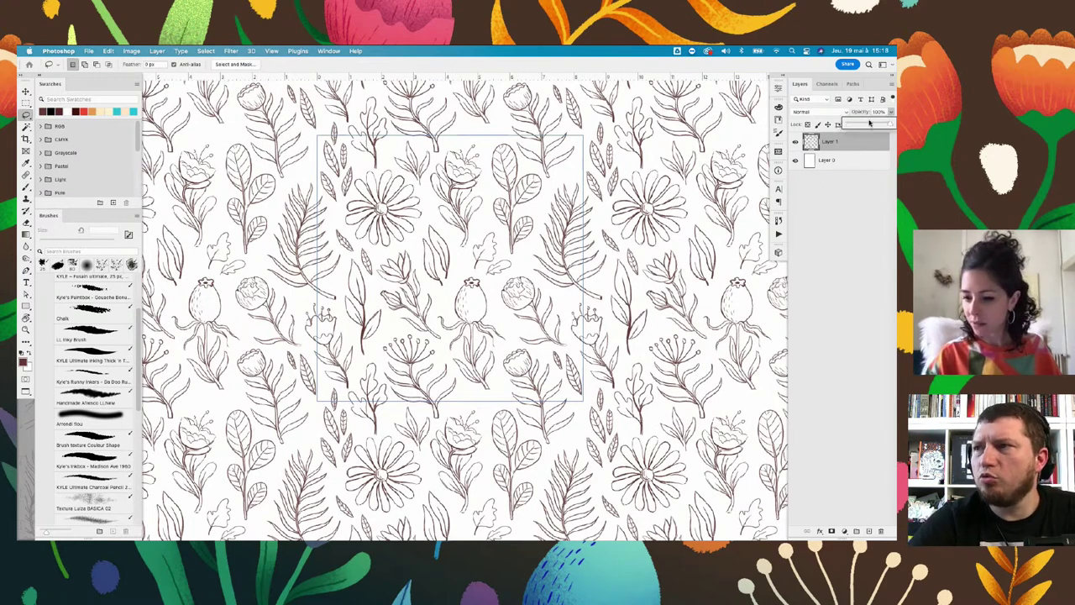
pyautogui.moveTo(866, 124); pyautogui.dragTo(859, 132)
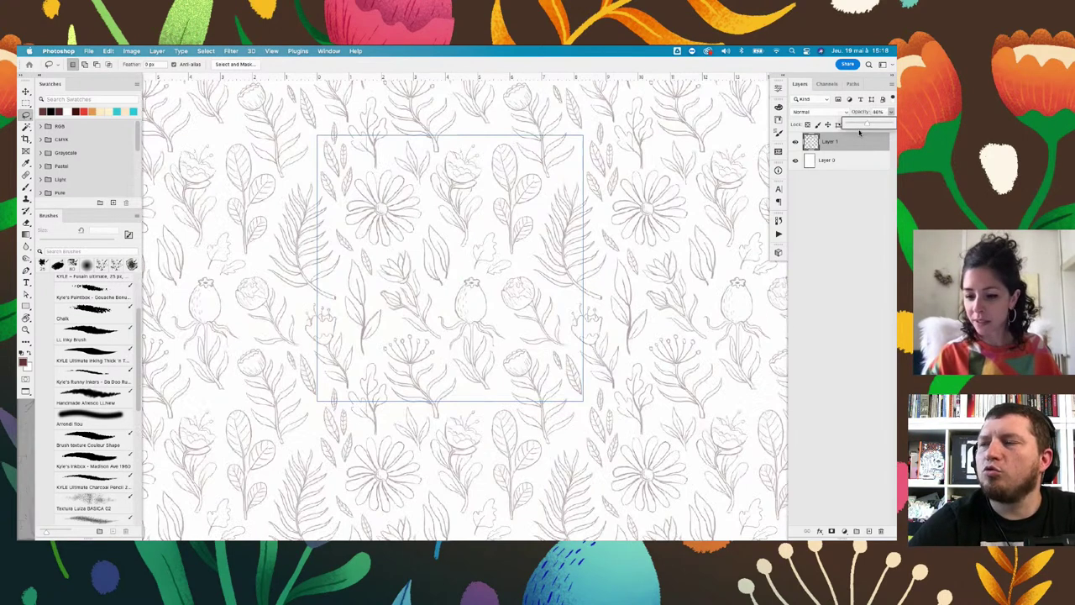
pyautogui.click(850, 161)
pyautogui.click(868, 528)
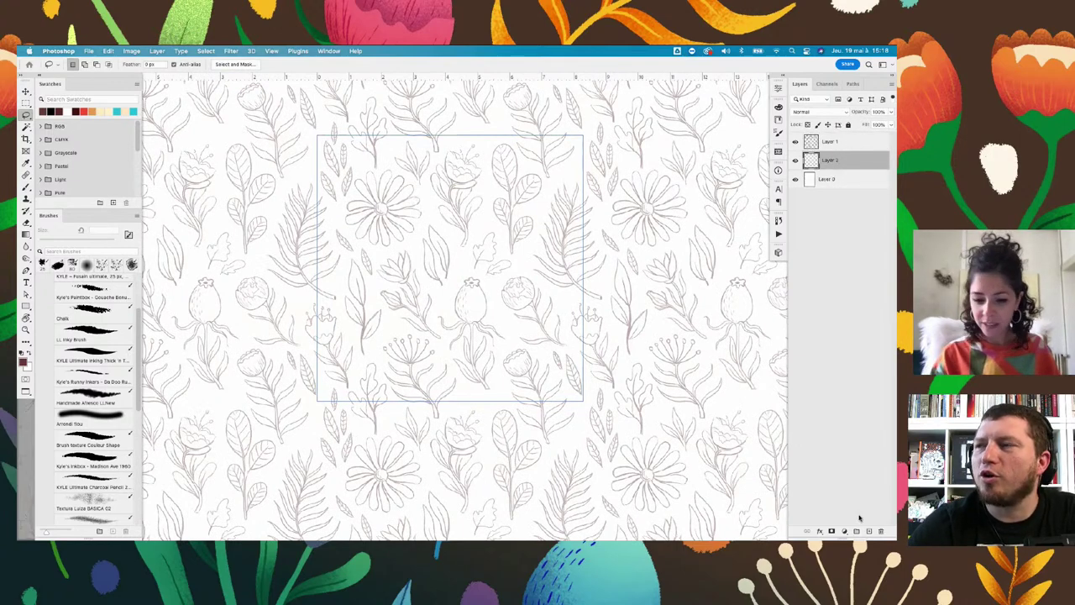
pyautogui.moveTo(452, 251); pyautogui.dragTo(460, 242)
pyautogui.scroll(5, 494, 233)
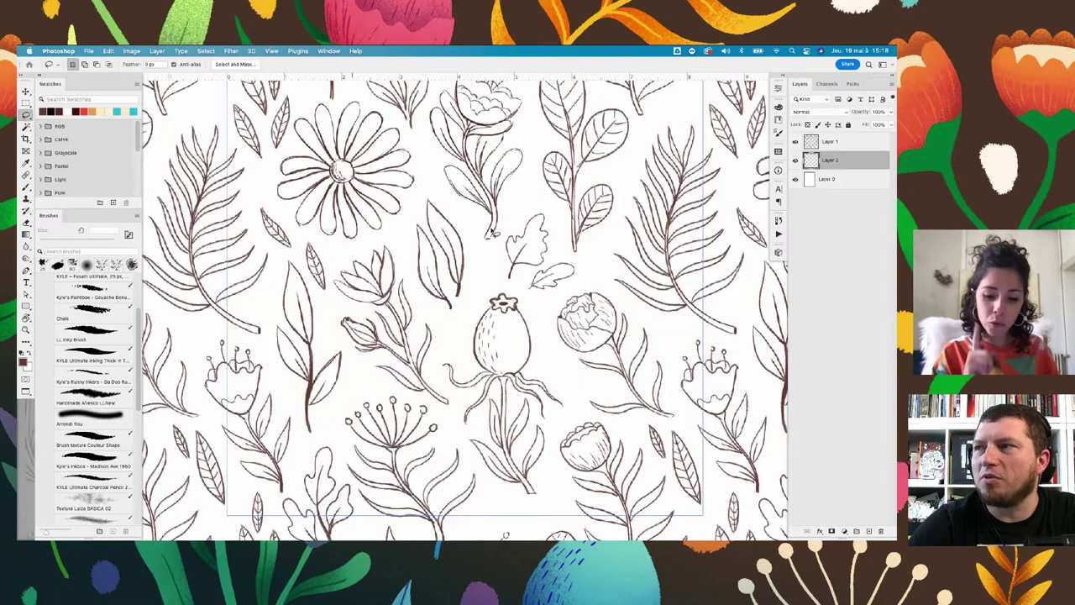
pyautogui.scroll(-3, 93, 378)
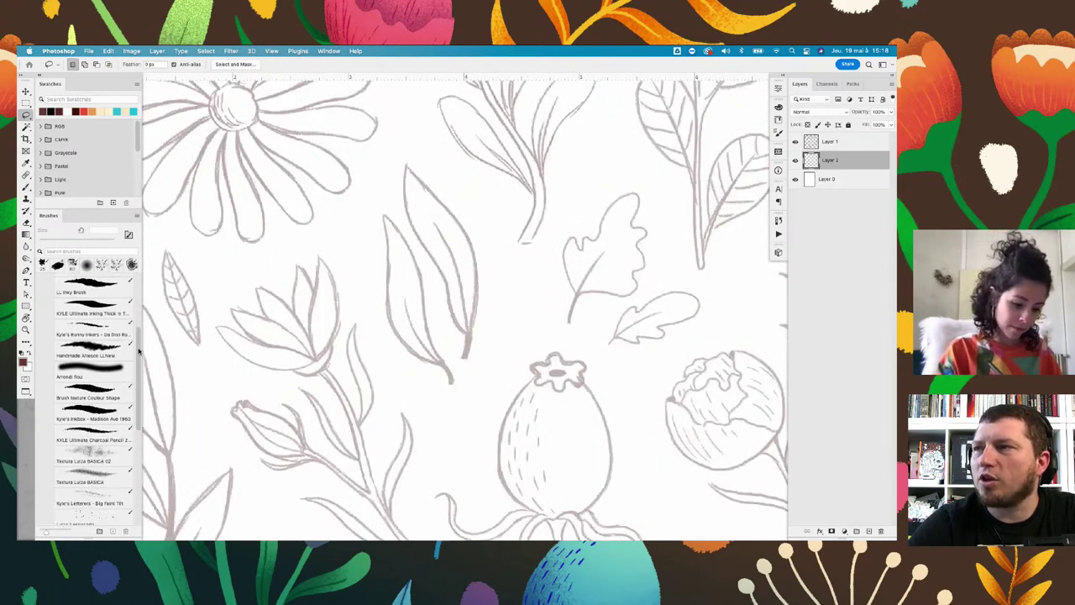
pyautogui.scroll(-2, 92, 378)
pyautogui.click(90, 368)
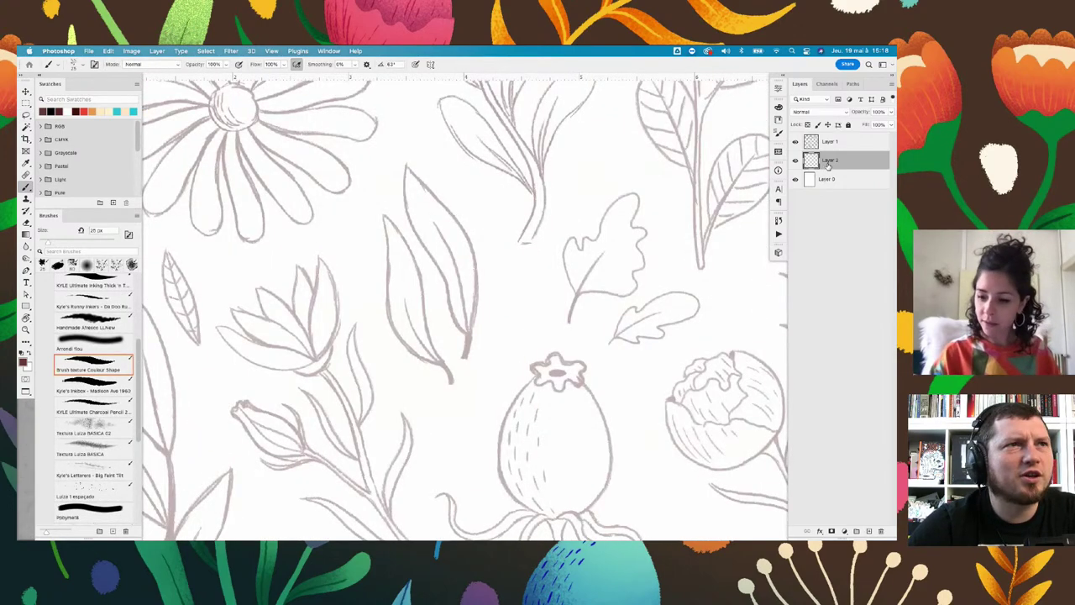
pyautogui.scroll(-3, 132, 192)
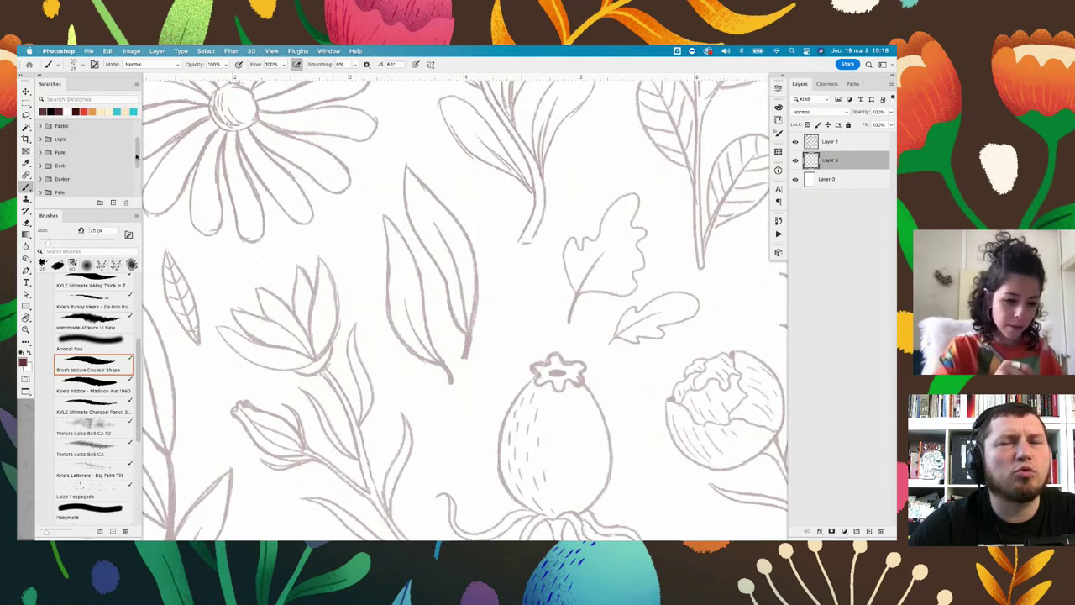
pyautogui.scroll(-3, 133, 193)
pyautogui.click(64, 194)
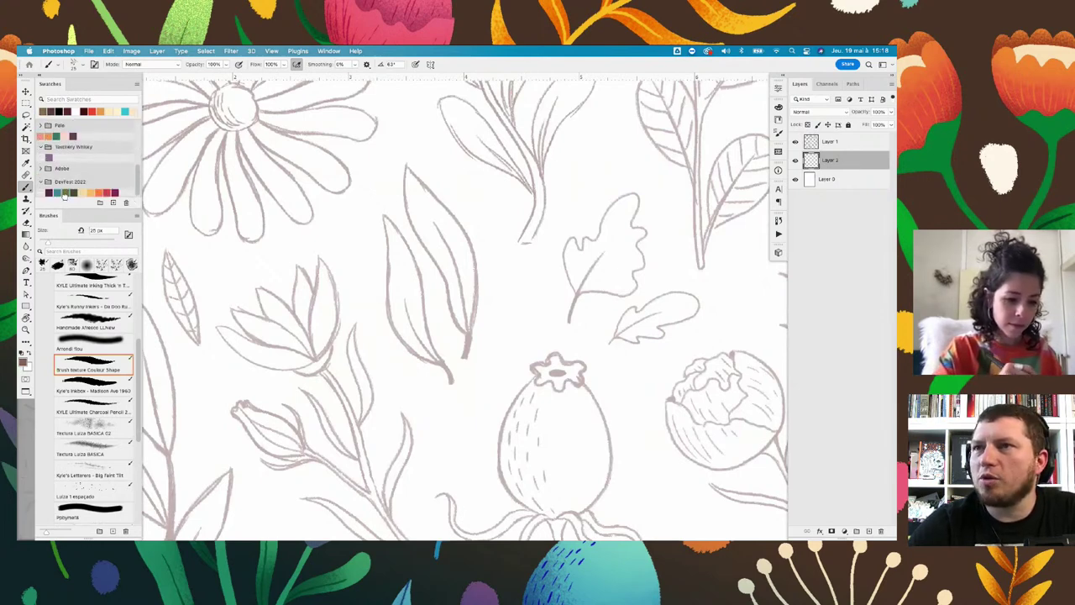
pyautogui.click(24, 361)
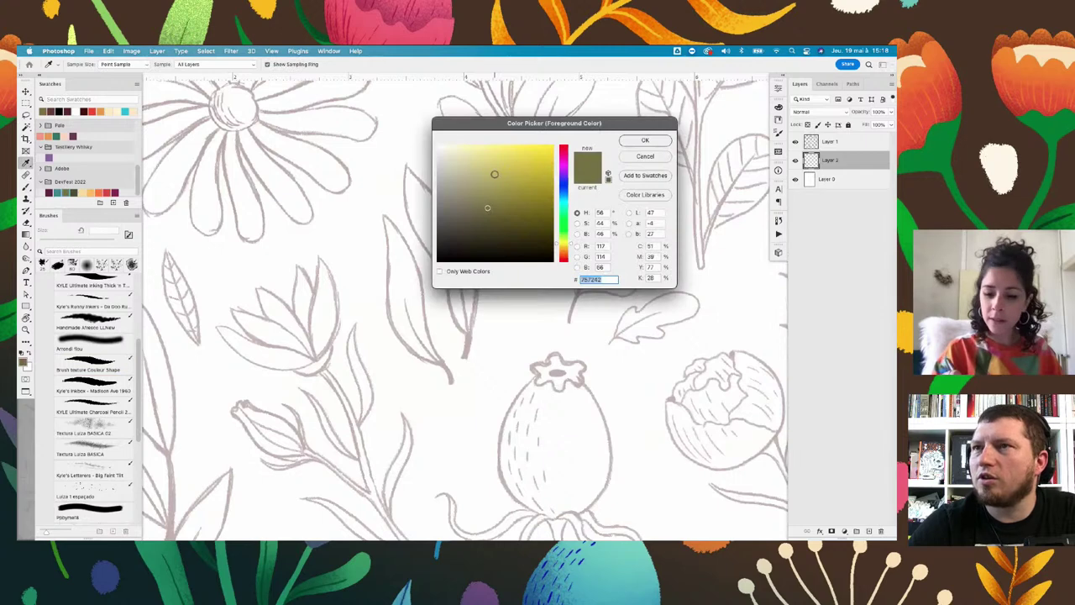
pyautogui.moveTo(504, 178); pyautogui.dragTo(514, 189)
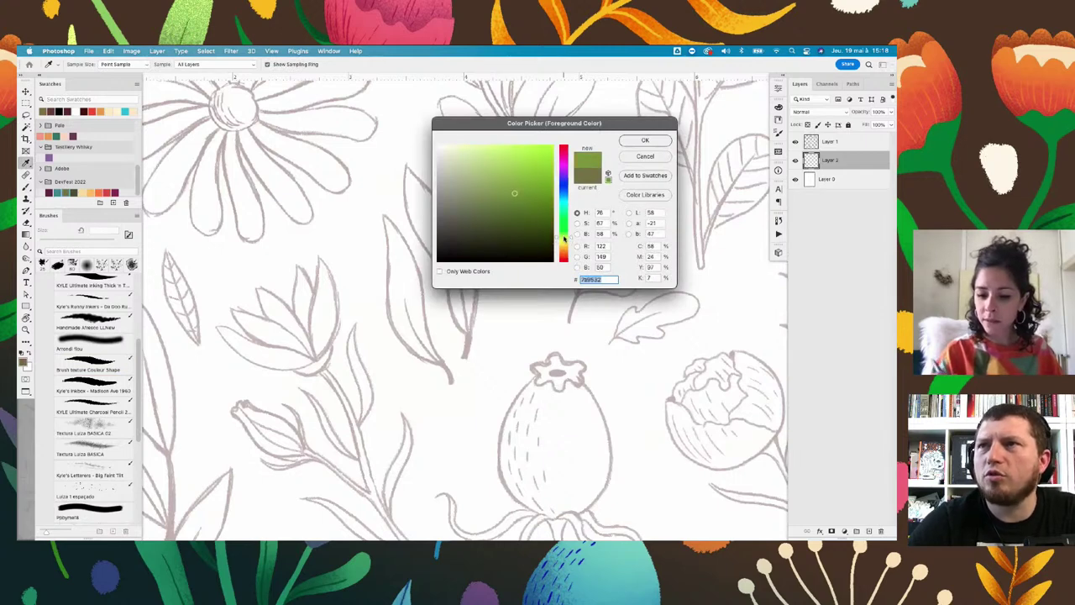
pyautogui.click(646, 141)
pyautogui.scroll(2, 126, 172)
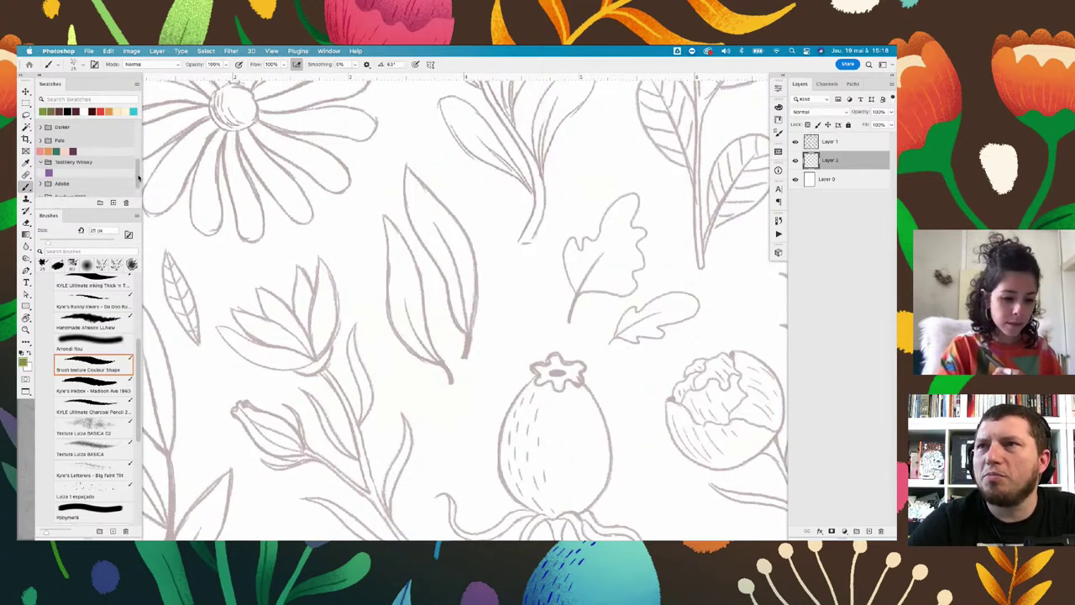
pyautogui.scroll(-2, 126, 173)
pyautogui.scroll(-1, 136, 181)
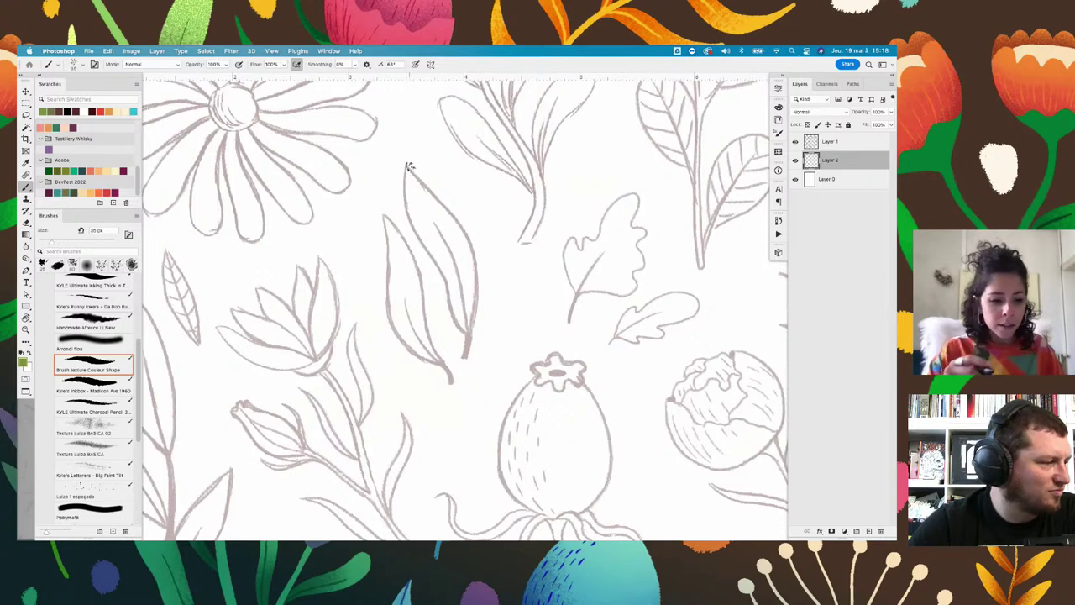
pyautogui.scroll(3, 135, 151)
pyautogui.scroll(2, 134, 151)
pyautogui.scroll(2, 134, 151)
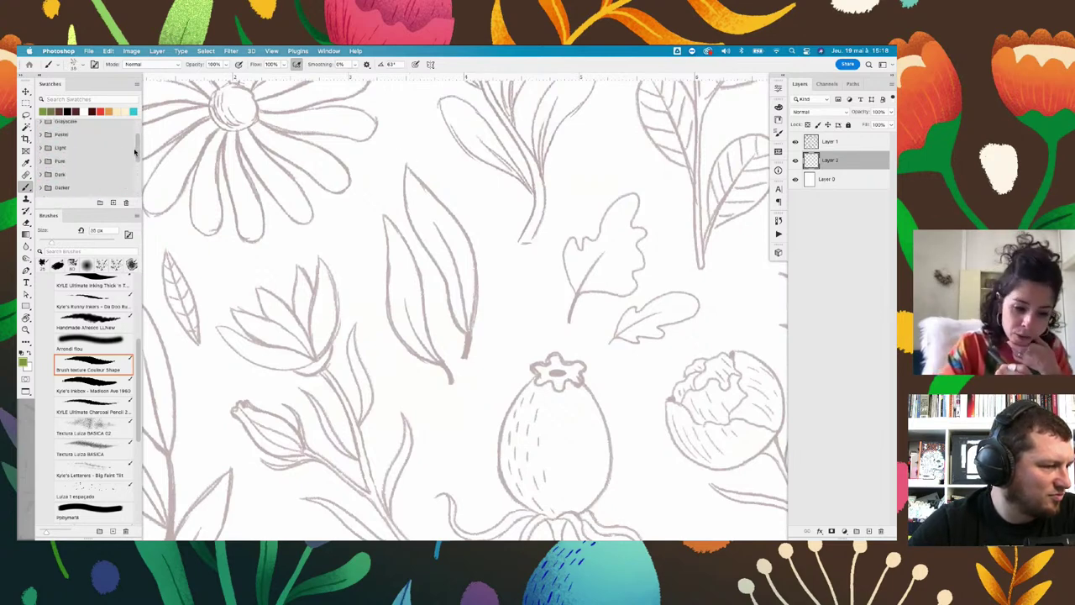
pyautogui.scroll(-5, 137, 172)
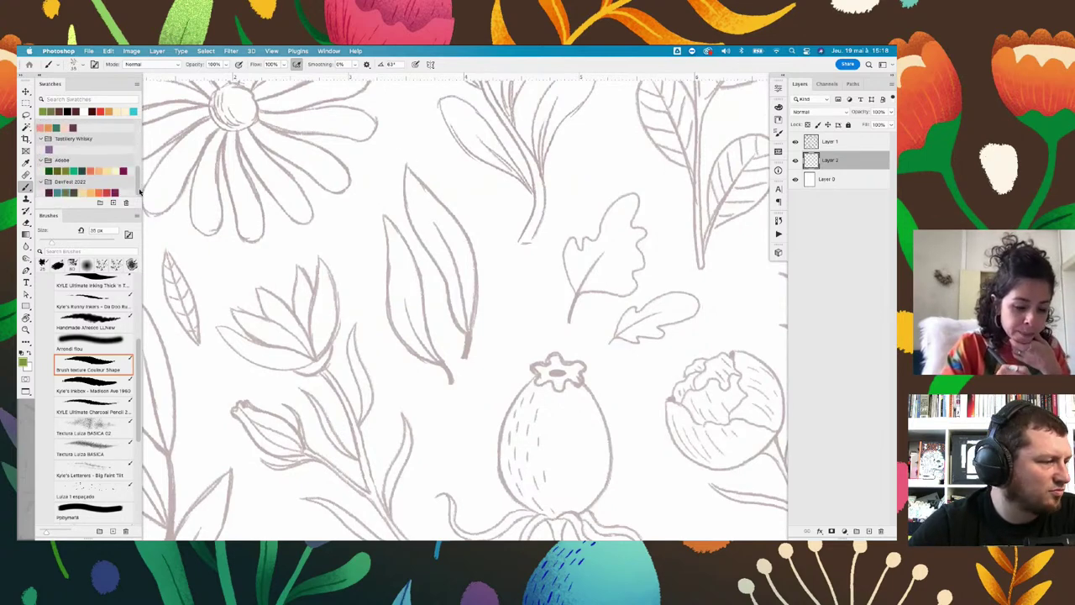
# Outline the two long leaves in green and fill them solid olive green
pyautogui.moveTo(407, 184); pyautogui.dragTo(407, 168)
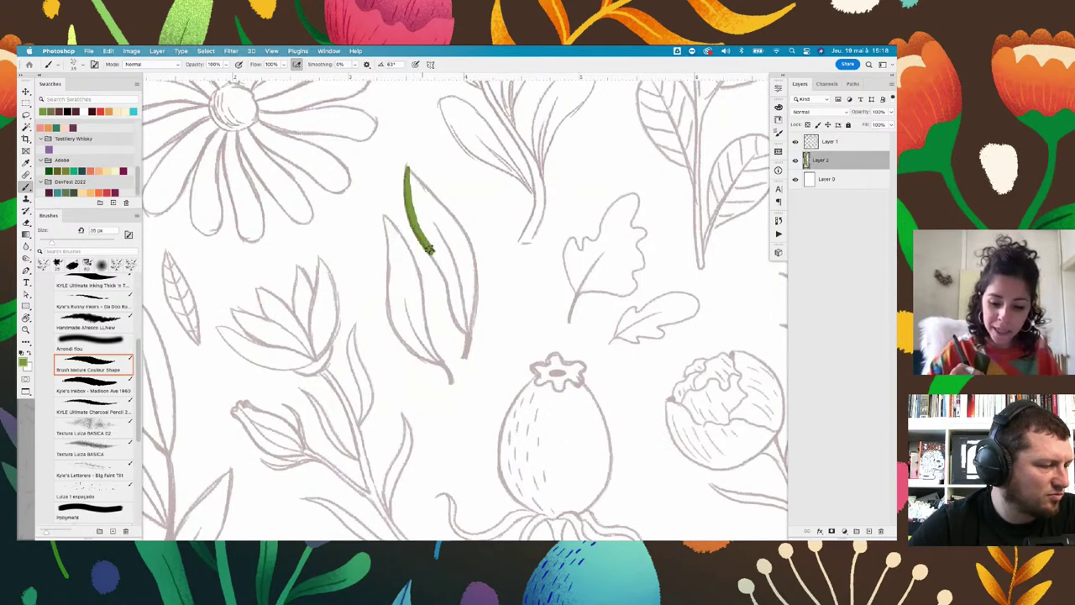
pyautogui.moveTo(454, 313); pyautogui.dragTo(465, 329)
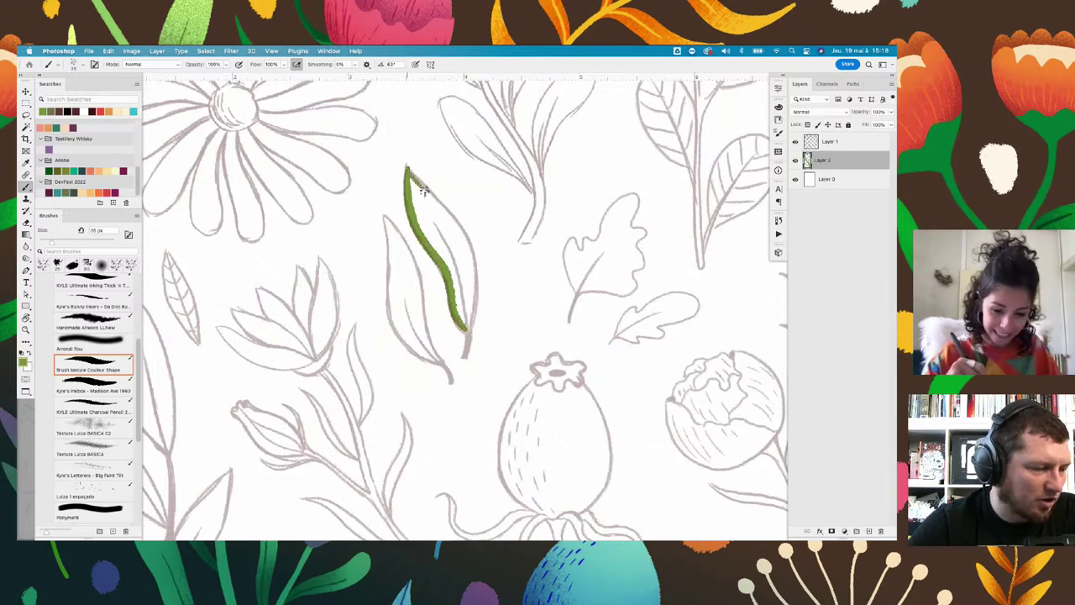
pyautogui.moveTo(446, 212)
pyautogui.mouseDown()
pyautogui.moveTo(473, 254)
pyautogui.moveTo(465, 360)
pyautogui.mouseUp()
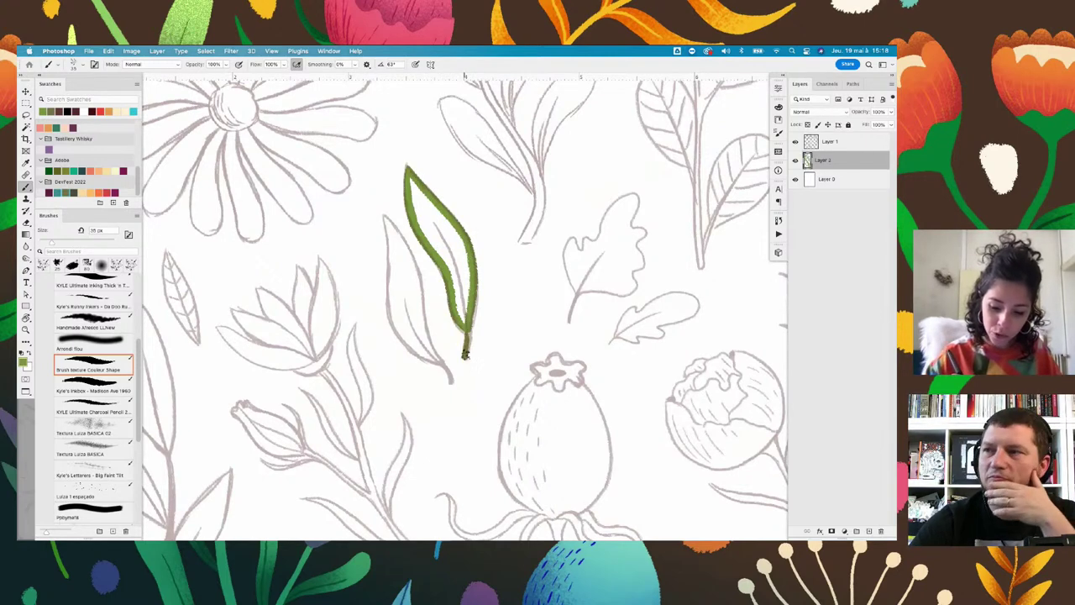
pyautogui.moveTo(384, 217)
pyautogui.mouseDown()
pyautogui.moveTo(411, 256)
pyautogui.moveTo(452, 383)
pyautogui.mouseUp()
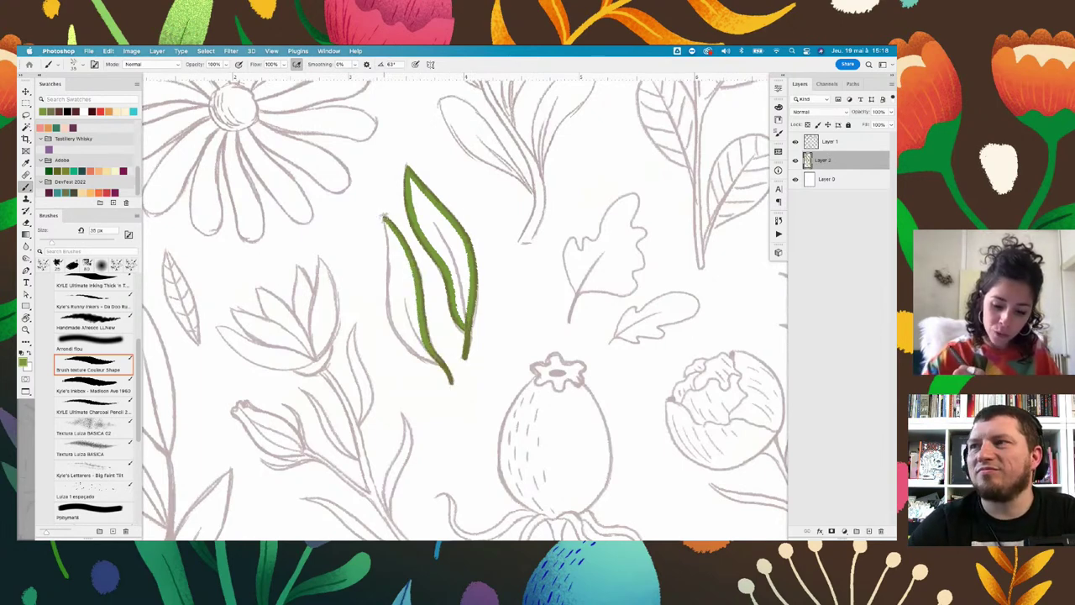
pyautogui.moveTo(391, 269); pyautogui.dragTo(401, 337)
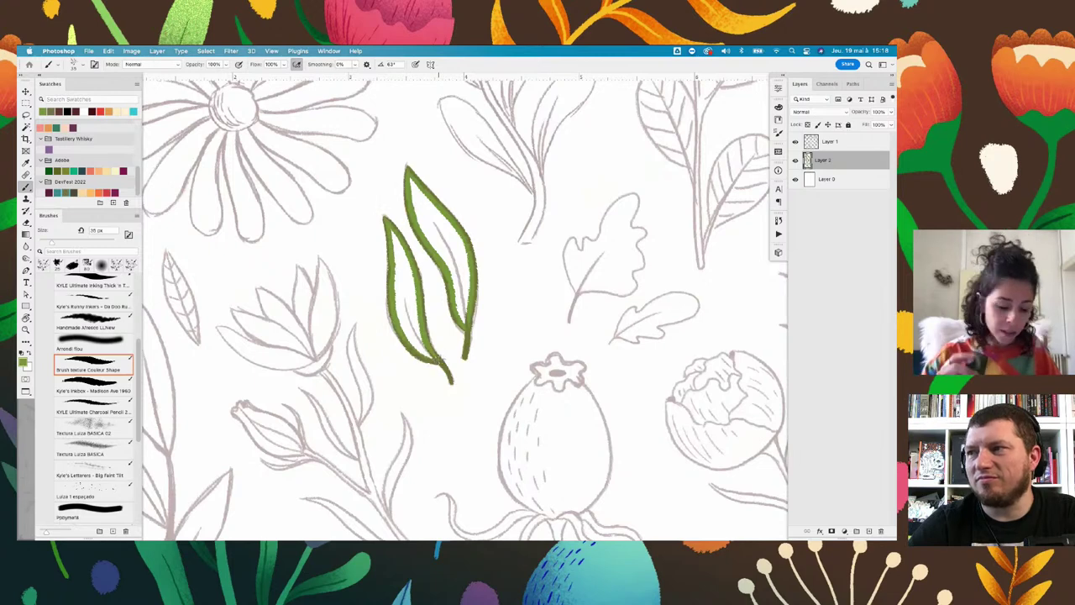
pyautogui.press('w')
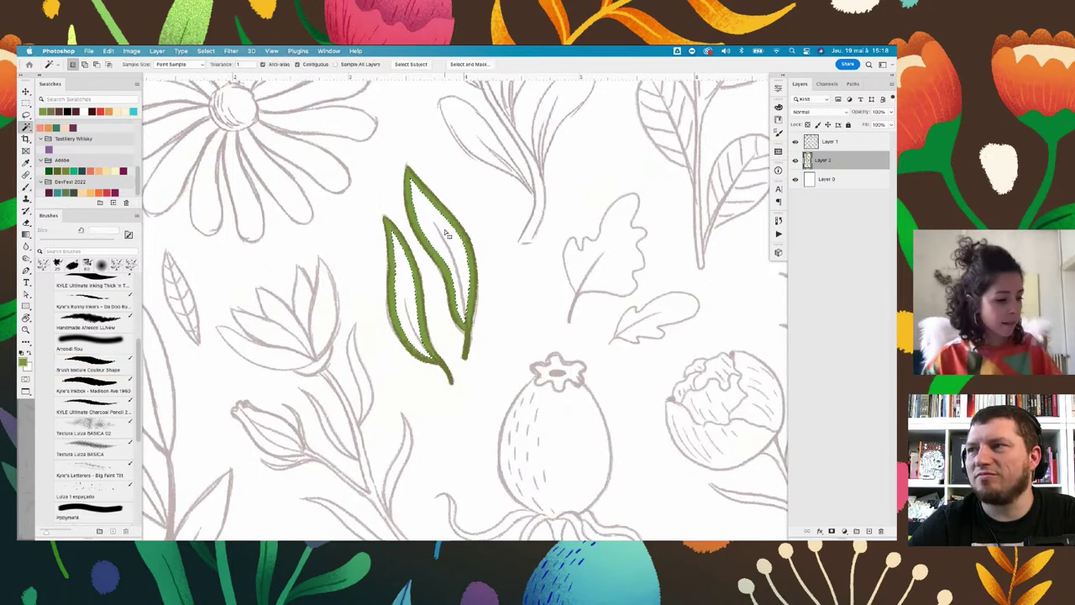
pyautogui.hotkey('alt', 'BackSpace')
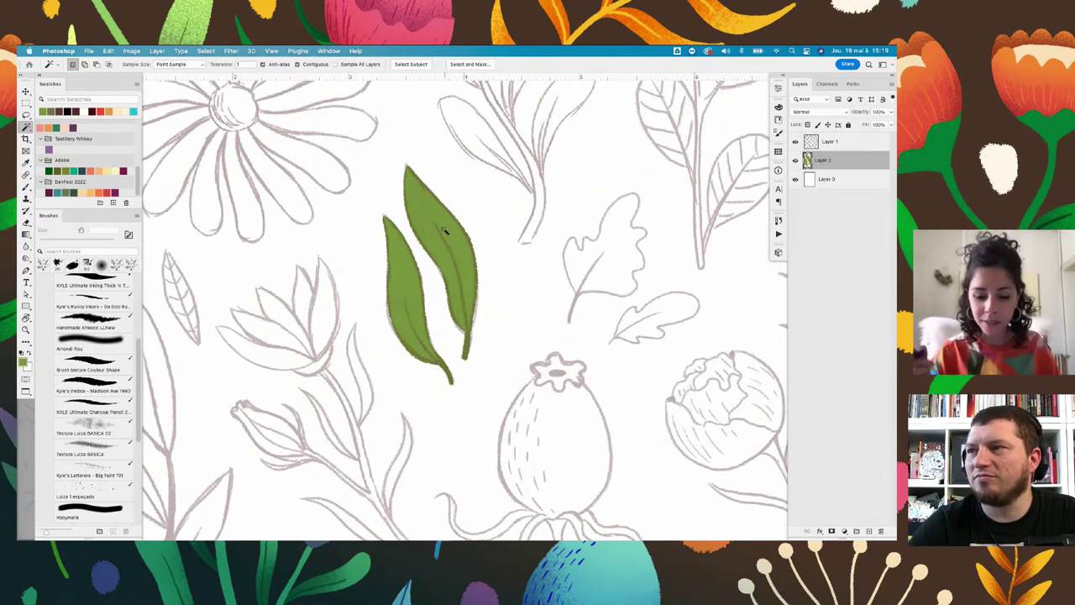
# Rotate the canvas view and choose a brighter green as the foreground colour
pyautogui.scroll(-3, 562, 372)
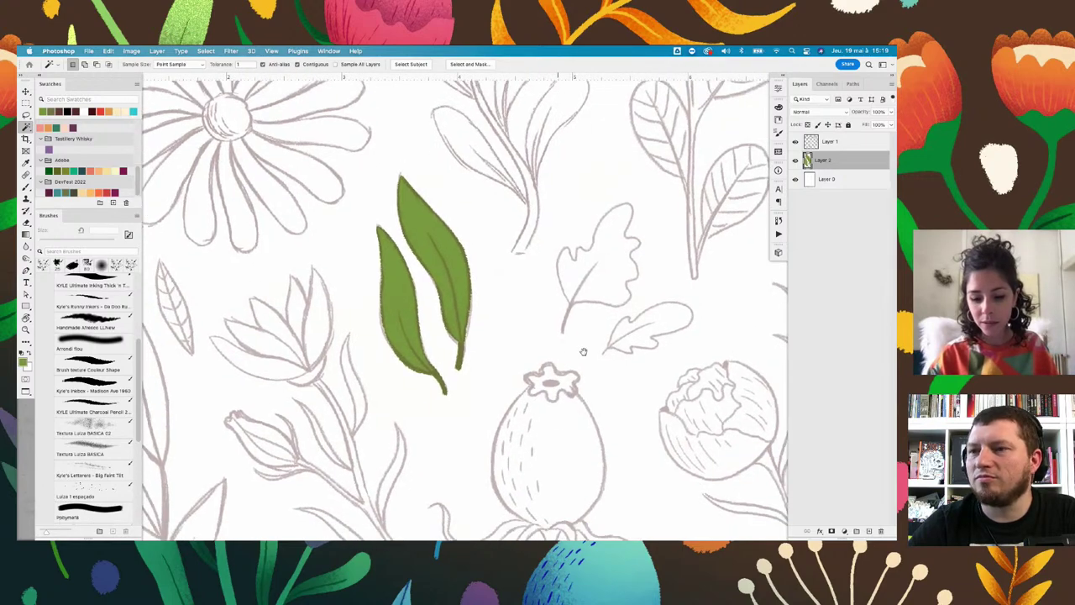
pyautogui.press('r')
pyautogui.moveTo(683, 343)
pyautogui.mouseDown()
pyautogui.moveTo(621, 338)
pyautogui.moveTo(619, 319)
pyautogui.mouseUp()
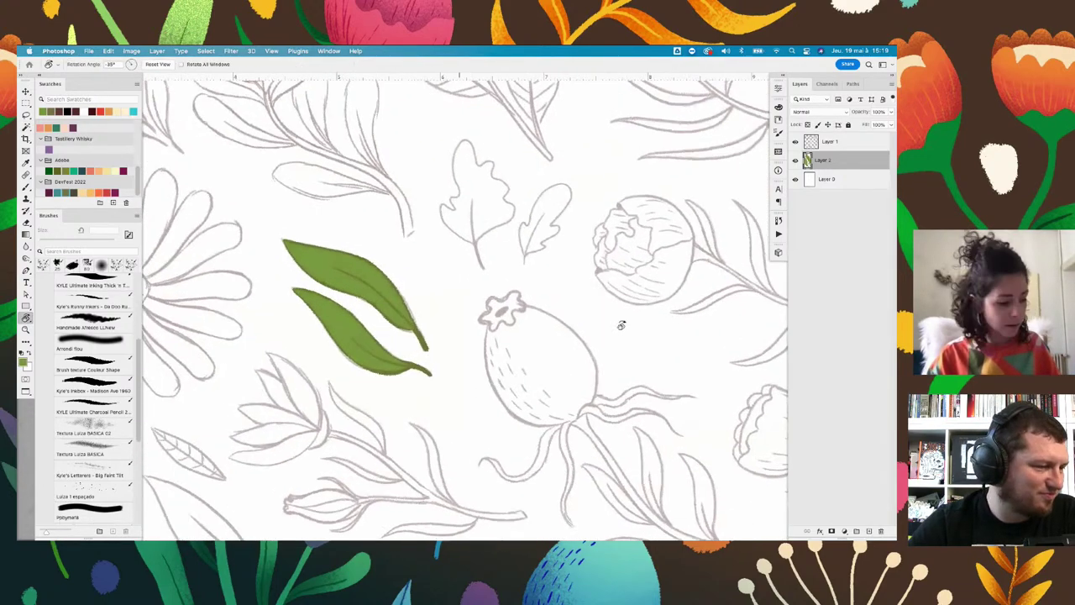
pyautogui.press('i')
pyautogui.click(23, 356)
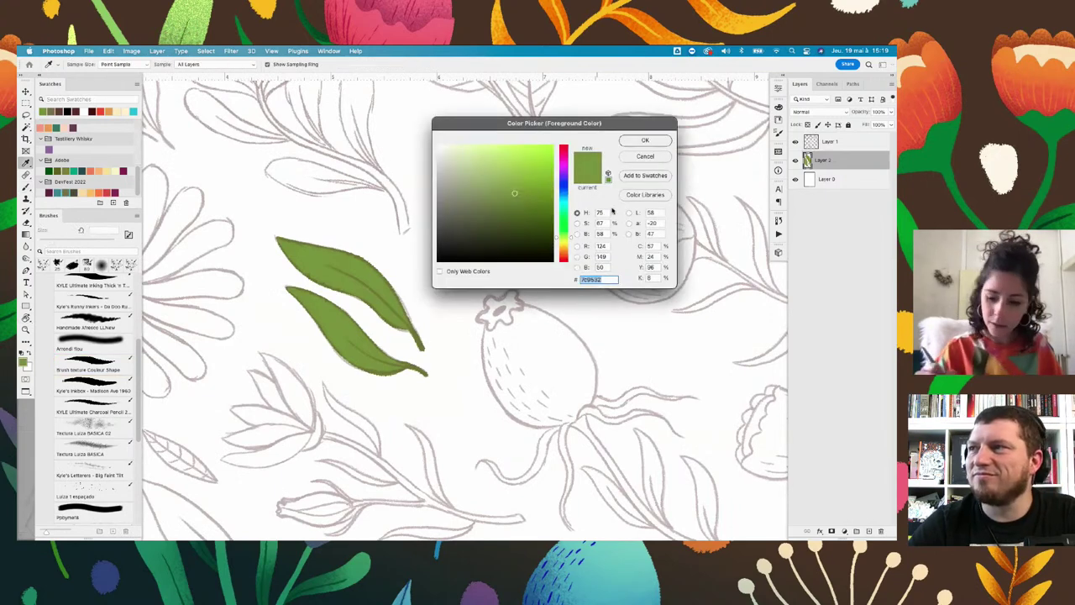
pyautogui.moveTo(563, 238); pyautogui.dragTo(563, 230)
pyautogui.moveTo(511, 173); pyautogui.dragTo(510, 183)
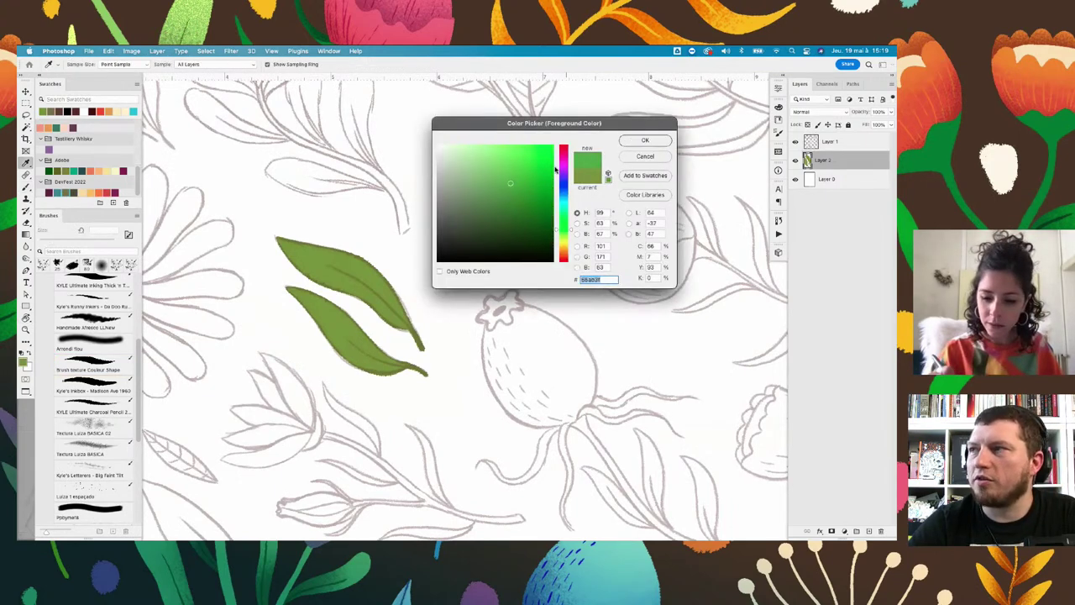
pyautogui.click(645, 140)
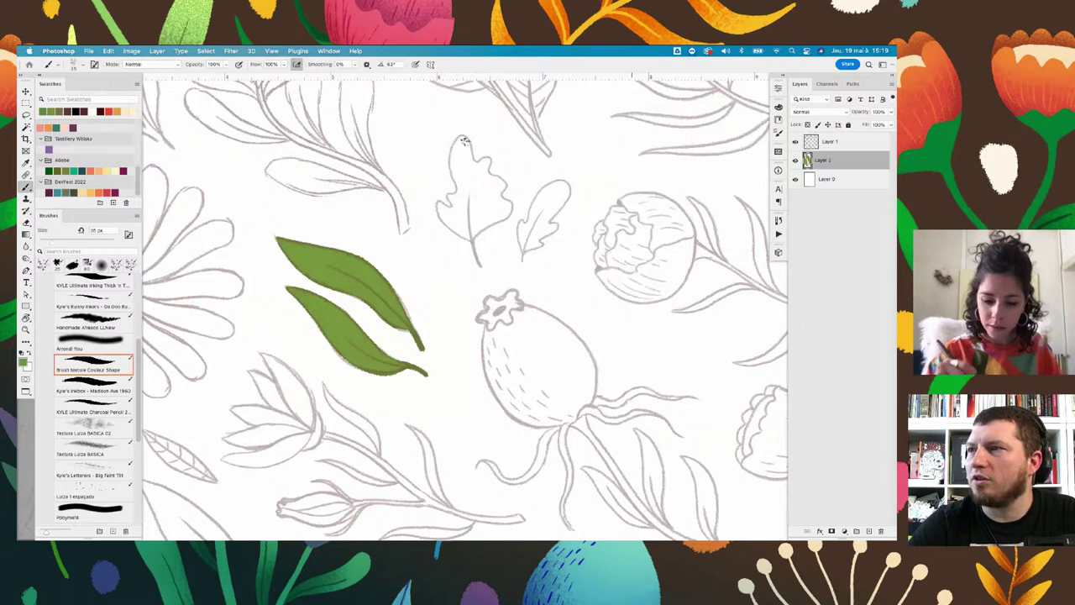
# Outline the two lobed oak-like leaves in the brighter green
pyautogui.scroll(2, 465, 157)
pyautogui.scroll(2, 453, 134)
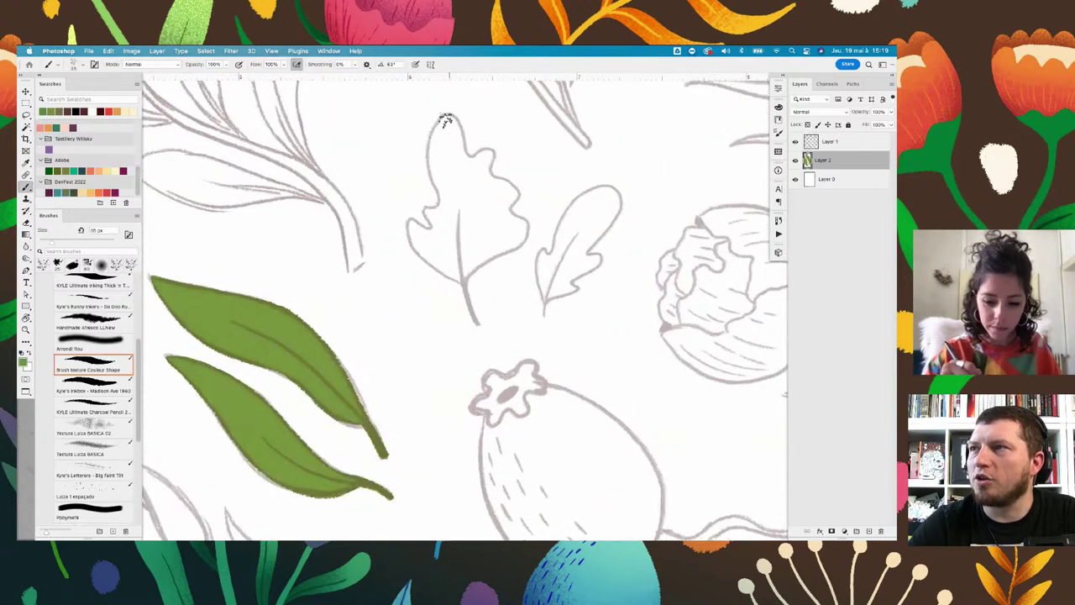
pyautogui.moveTo(446, 121); pyautogui.dragTo(431, 166)
pyautogui.hotkey('ctrl', 'z')
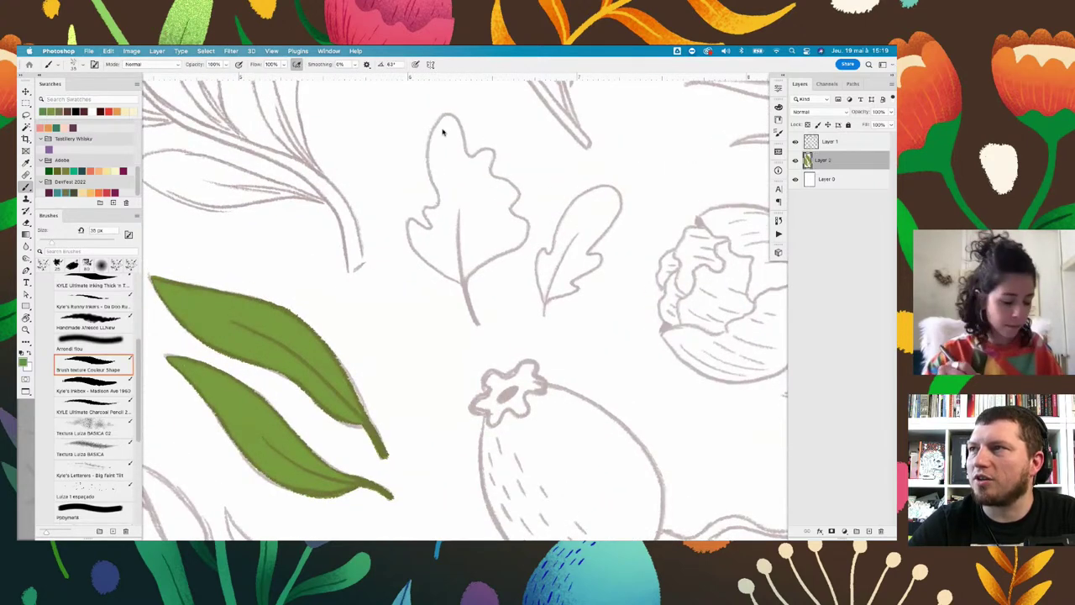
pyautogui.moveTo(439, 124); pyautogui.dragTo(441, 267)
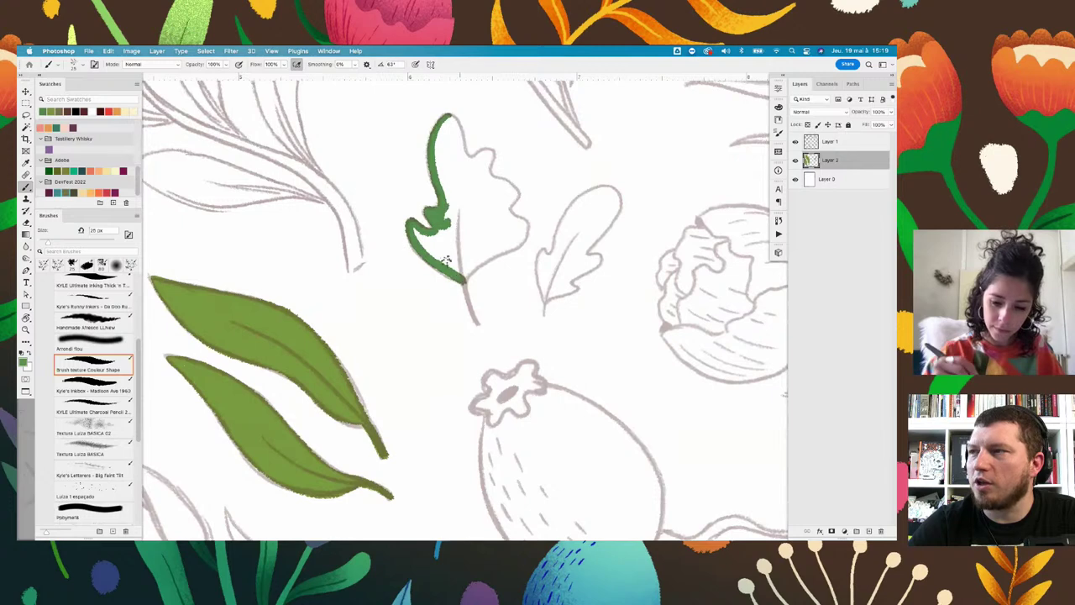
pyautogui.moveTo(438, 122)
pyautogui.mouseDown()
pyautogui.moveTo(473, 156)
pyautogui.moveTo(494, 157)
pyautogui.mouseUp()
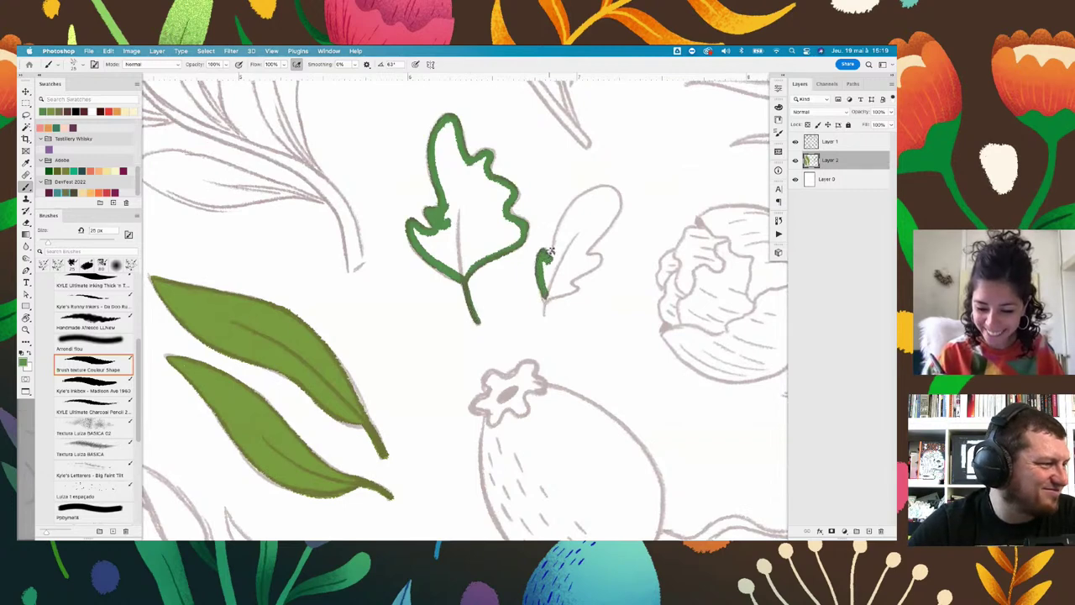
pyautogui.moveTo(551, 252)
pyautogui.mouseDown()
pyautogui.moveTo(571, 205)
pyautogui.moveTo(580, 249)
pyautogui.mouseUp()
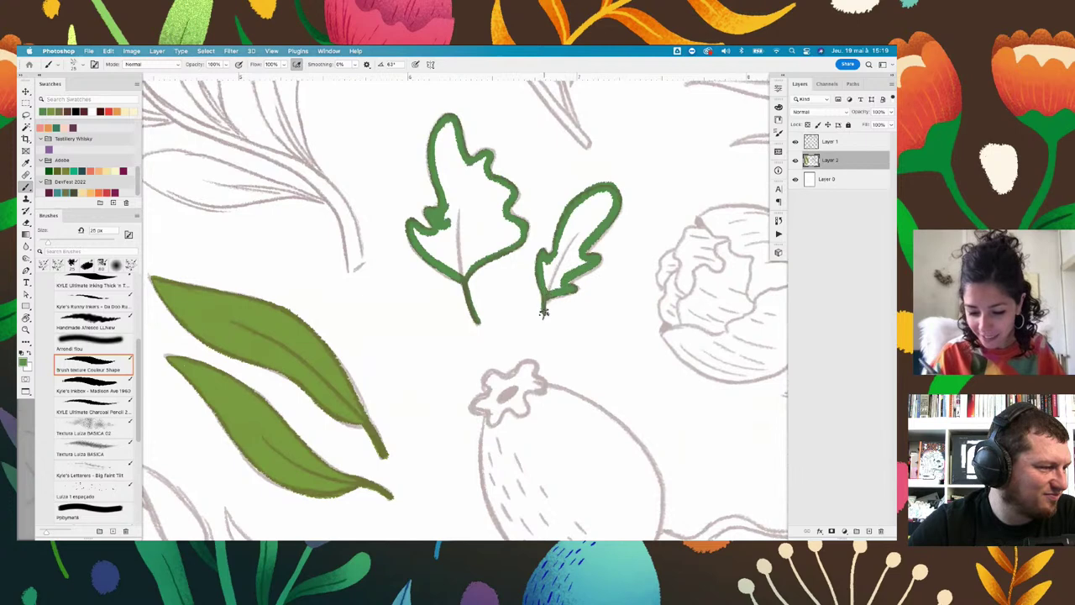
# Fill both lobed leaves with solid green using the Magic Wand selection
pyautogui.press('w')
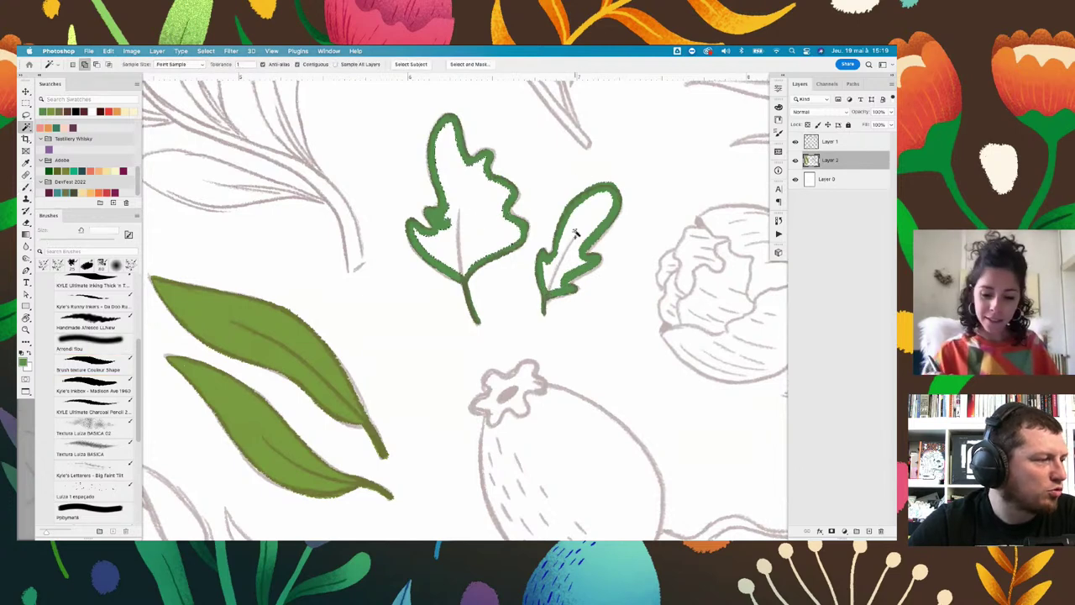
pyautogui.click(576, 234)
pyautogui.hotkey('alt', 'BackSpace')
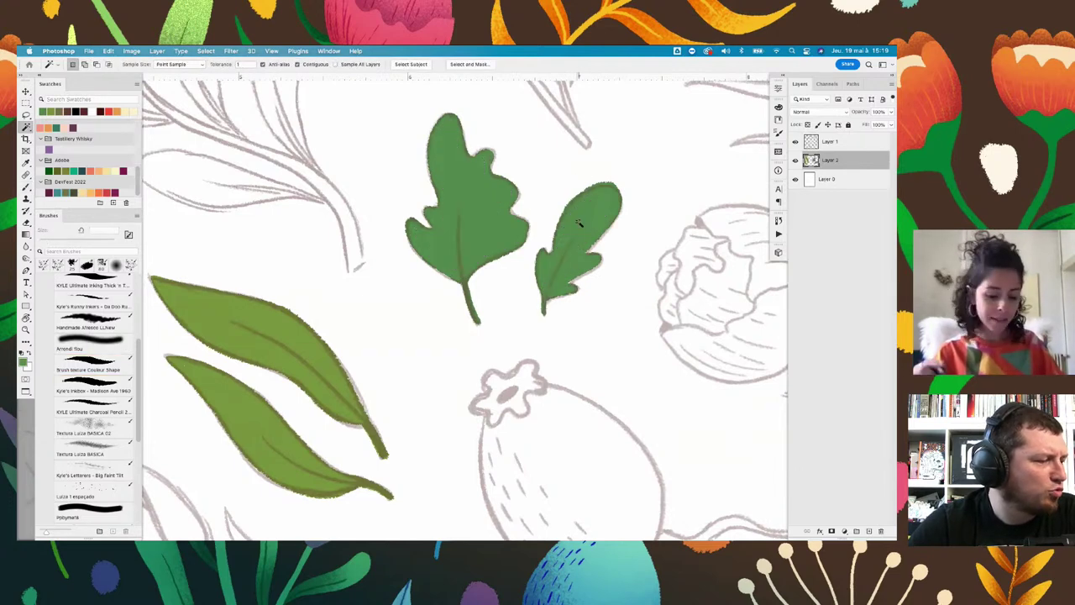
# Rotate the view back upright, zoom out, and add a new clipped Multiply layer
pyautogui.press('r')
pyautogui.moveTo(578, 222); pyautogui.dragTo(638, 258)
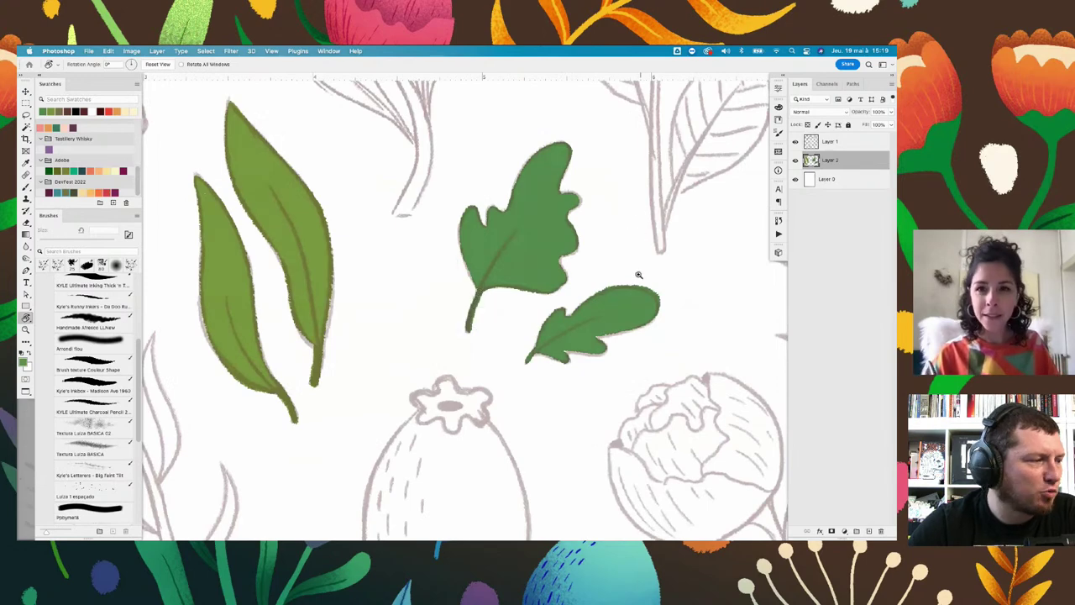
pyautogui.scroll(-3, 639, 275)
pyautogui.scroll(-3, 639, 275)
pyautogui.scroll(-2, 638, 275)
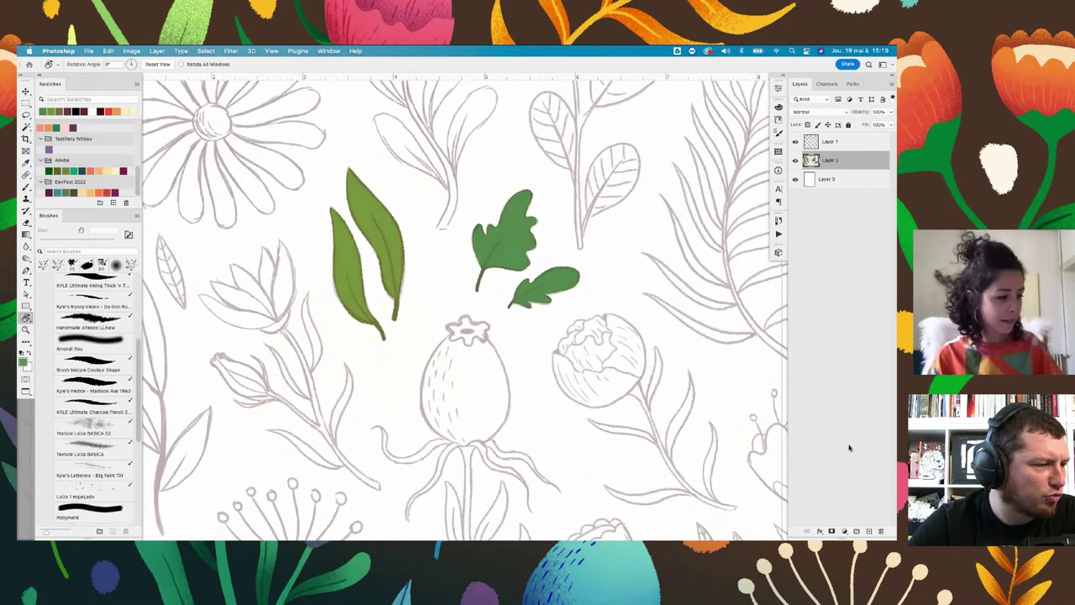
pyautogui.hotkey('ctrl', 'alt', 'shift', 'n')
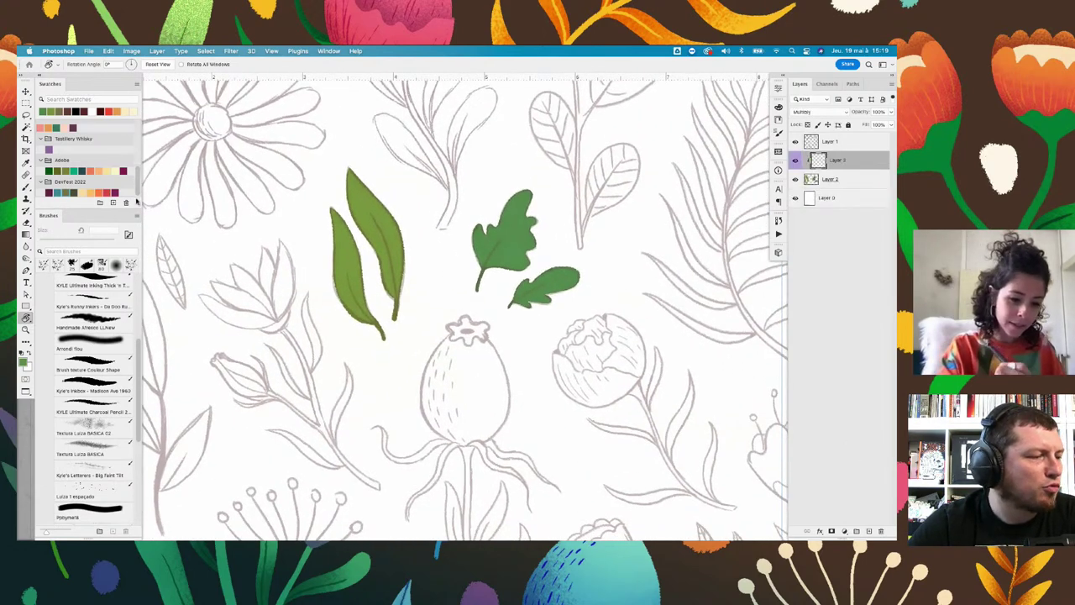
# Pick a dark red swatch and the Handmade Afresco texture brush
pyautogui.click(118, 191)
pyautogui.scroll(-3, 134, 387)
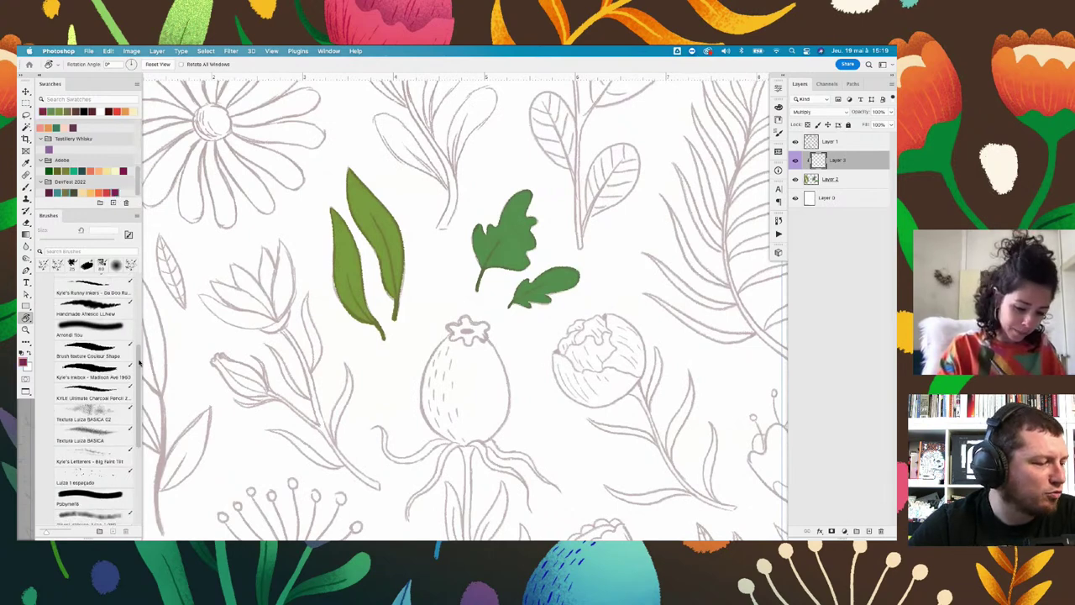
pyautogui.scroll(-1, 141, 392)
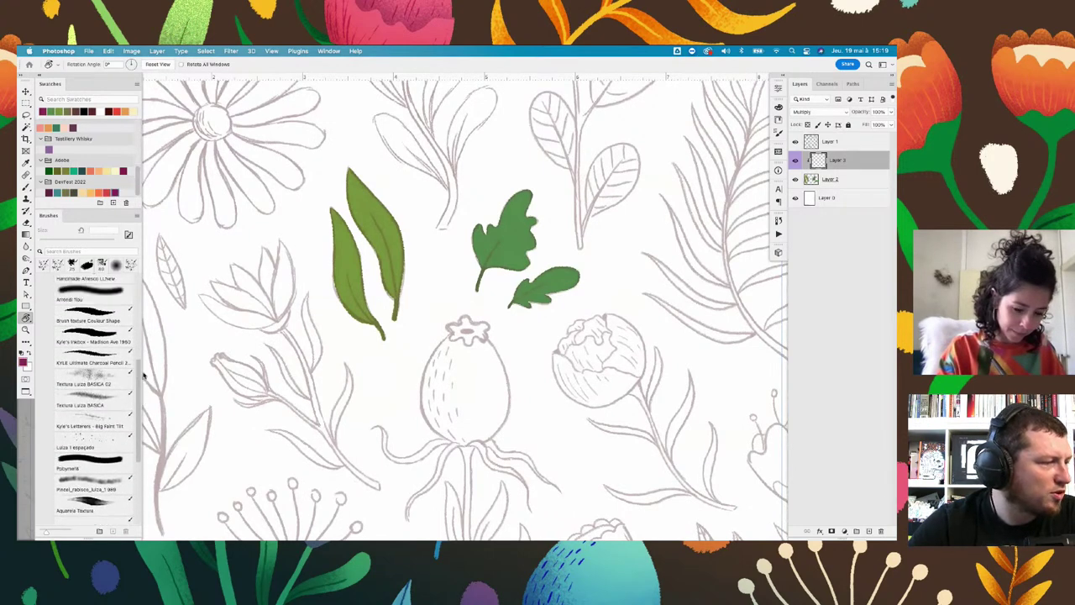
pyautogui.scroll(3, 135, 395)
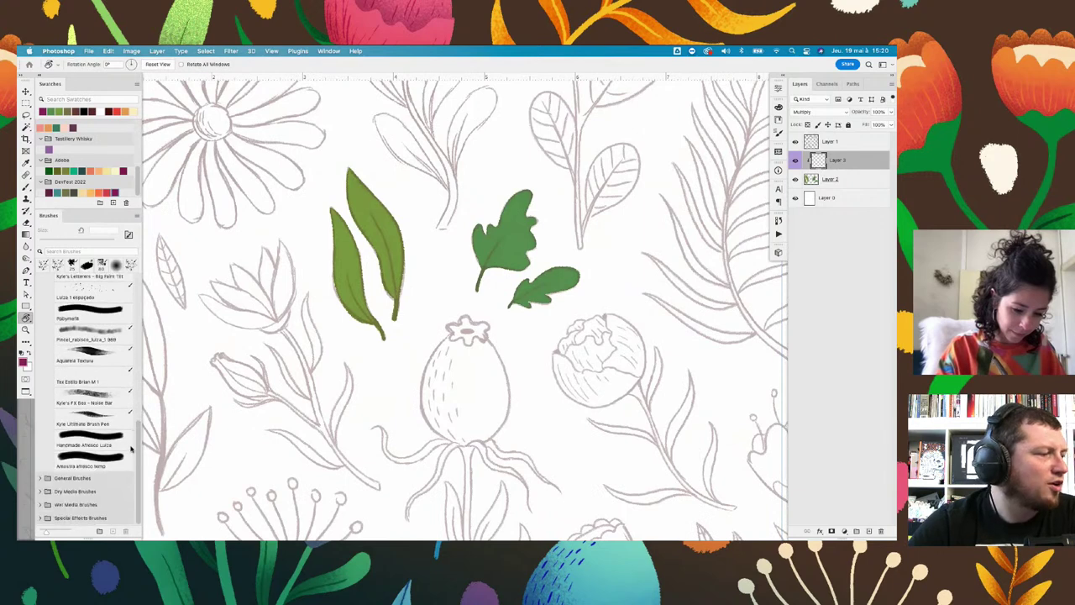
pyautogui.scroll(3, 101, 370)
pyautogui.scroll(2, 101, 365)
pyautogui.click(101, 360)
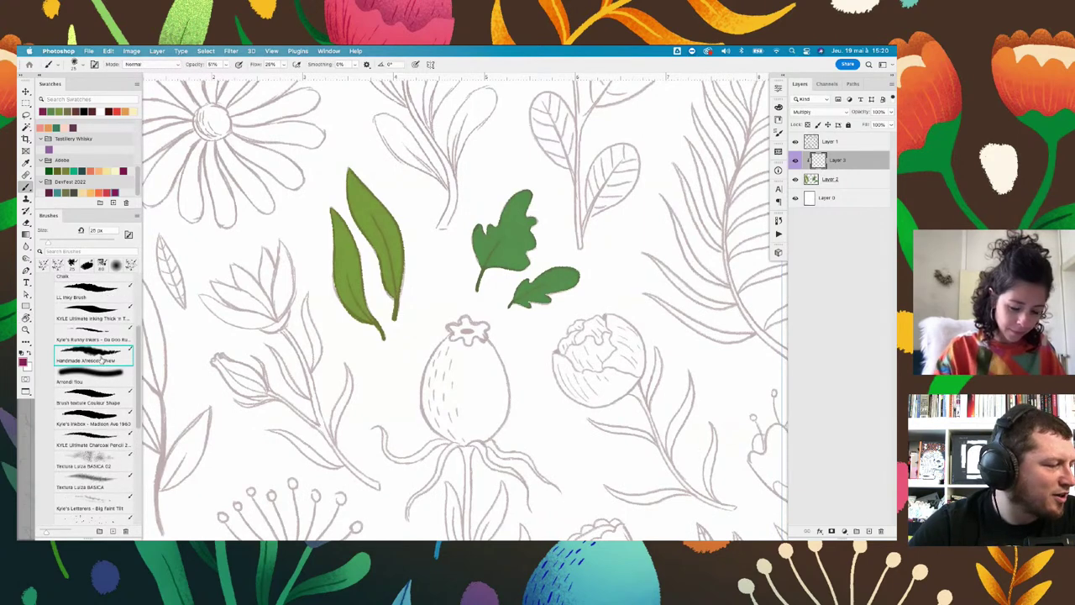
# Paint orange into the long leaf's tip with a larger, lower-opacity brush
pyautogui.click(94, 193)
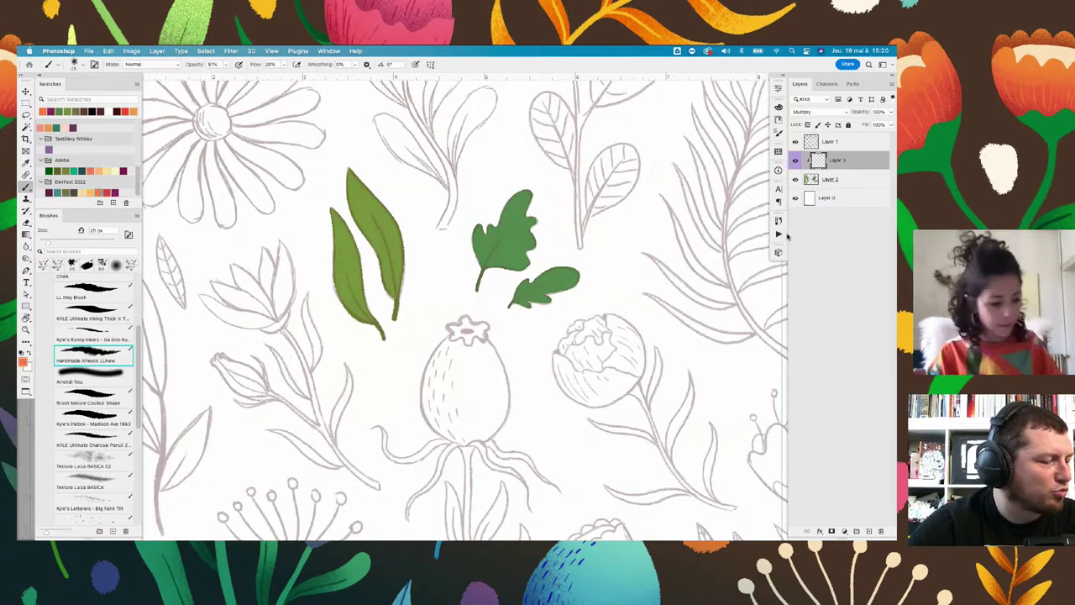
pyautogui.press(']')
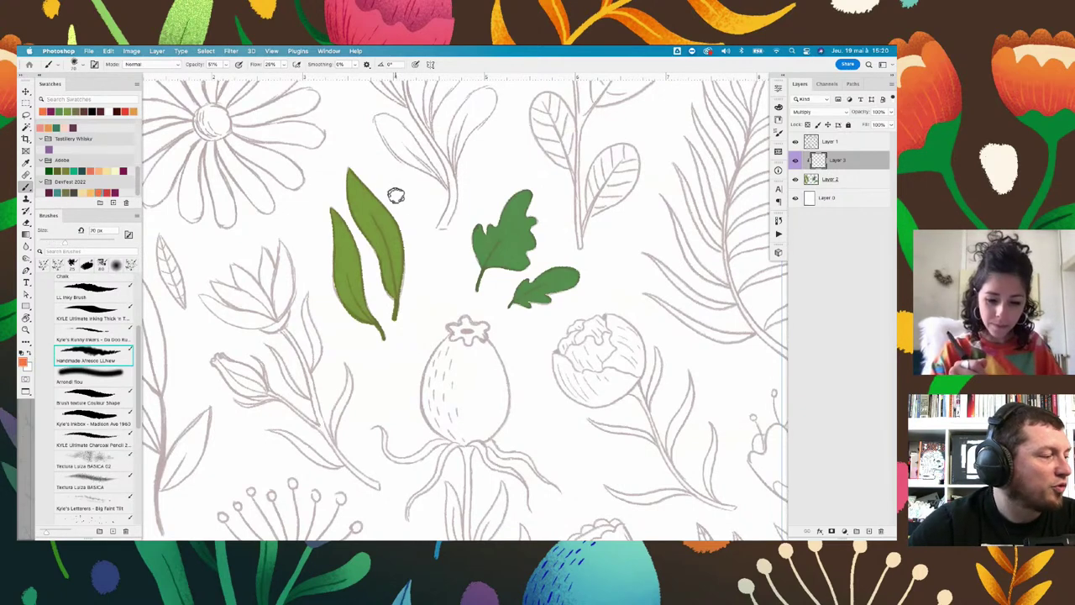
pyautogui.press(']')
pyautogui.press(']')
pyautogui.press(']')
pyautogui.click(218, 68)
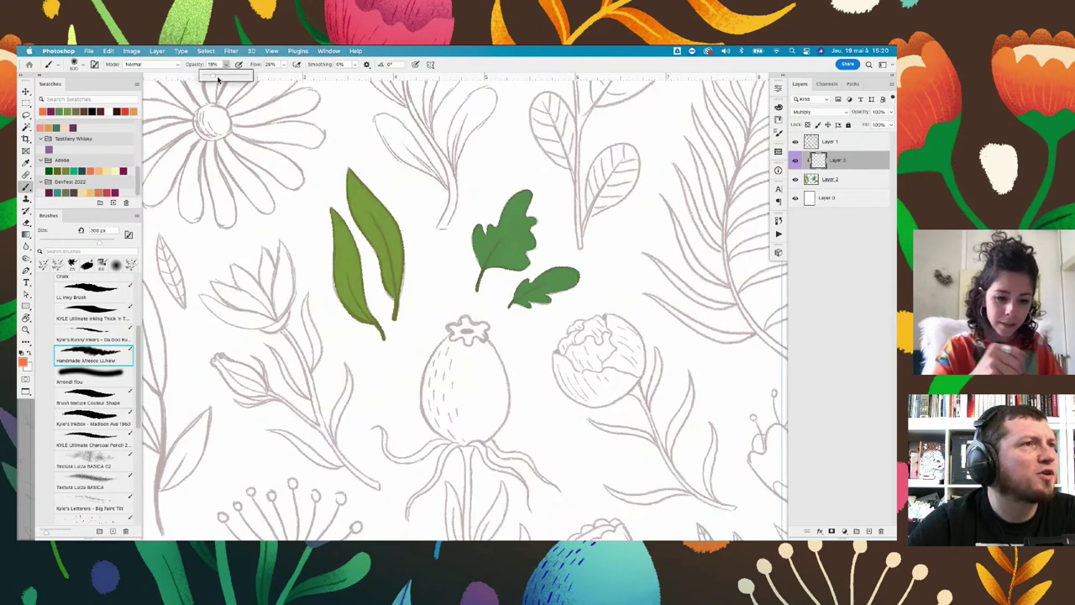
pyautogui.click(365, 180)
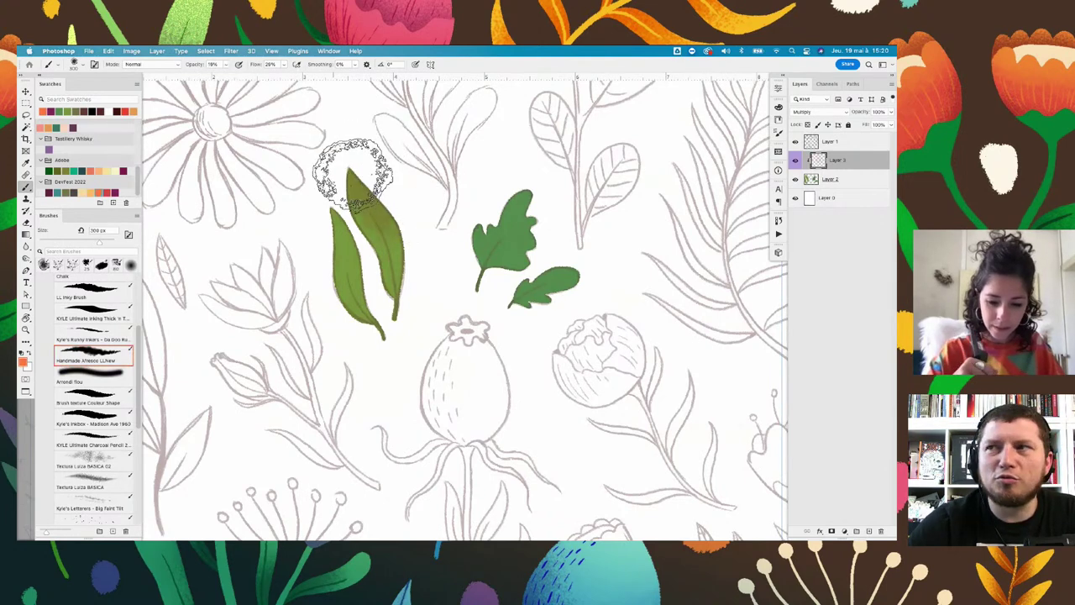
pyautogui.moveTo(353, 172)
pyautogui.mouseDown()
pyautogui.moveTo(404, 192)
pyautogui.moveTo(427, 241)
pyautogui.moveTo(355, 269)
pyautogui.moveTo(342, 193)
pyautogui.moveTo(345, 244)
pyautogui.moveTo(311, 233)
pyautogui.moveTo(349, 282)
pyautogui.mouseUp()
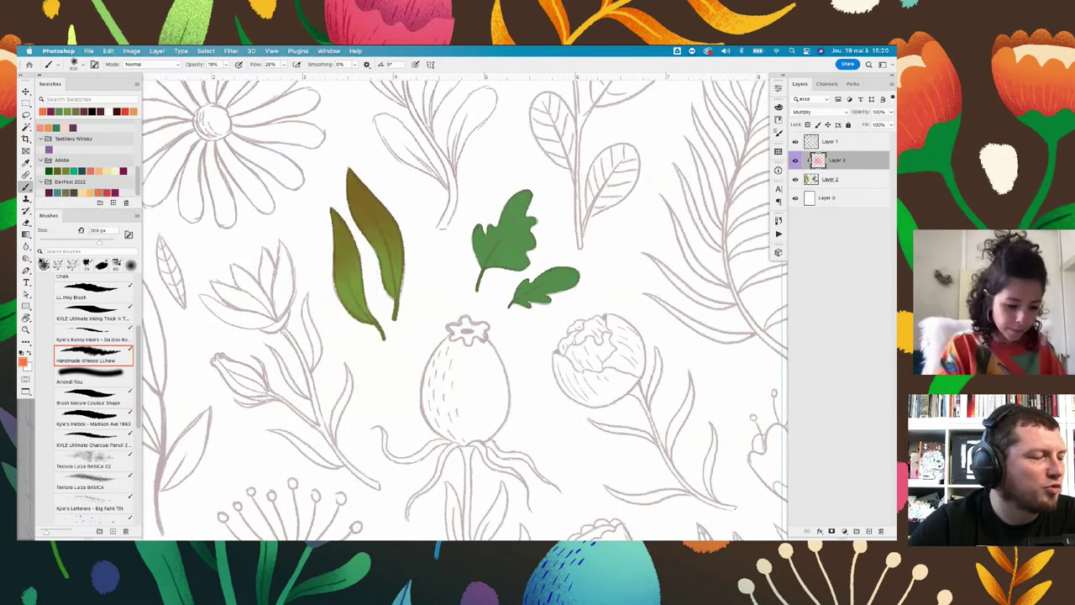
# Choose a teal paint colour and set the paint layer to Normal blending
pyautogui.click(24, 362)
pyautogui.moveTo(562, 257); pyautogui.dragTo(563, 202)
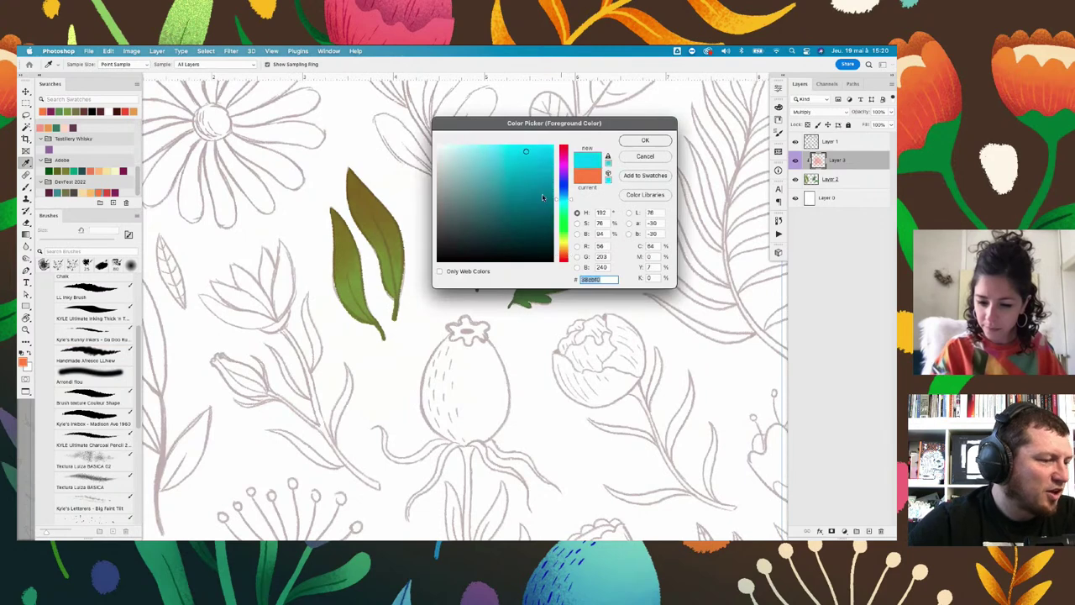
pyautogui.click(633, 140)
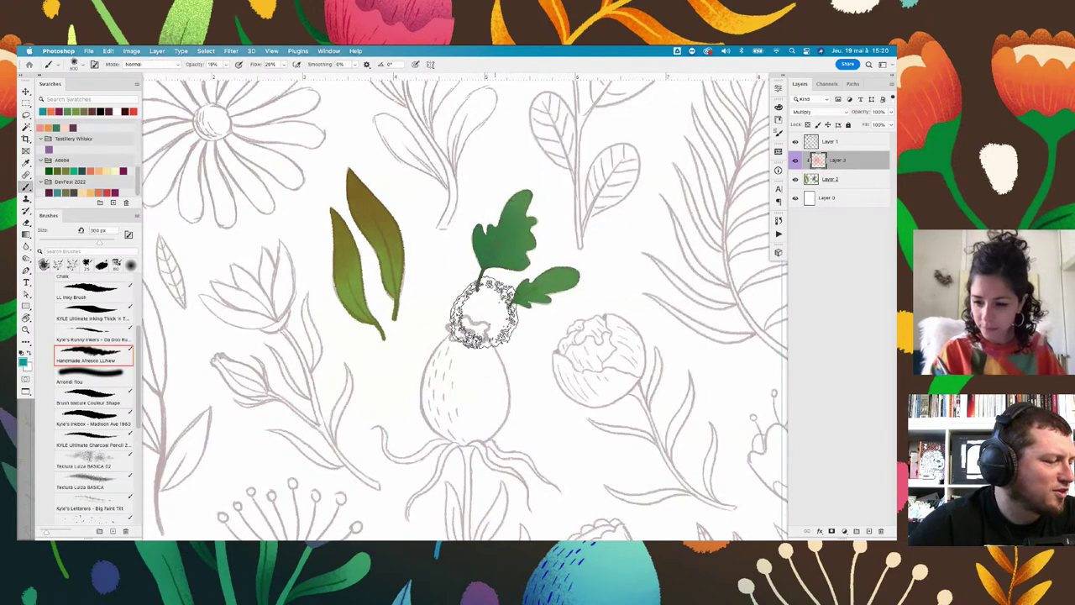
pyautogui.click(807, 111)
pyautogui.click(814, 82)
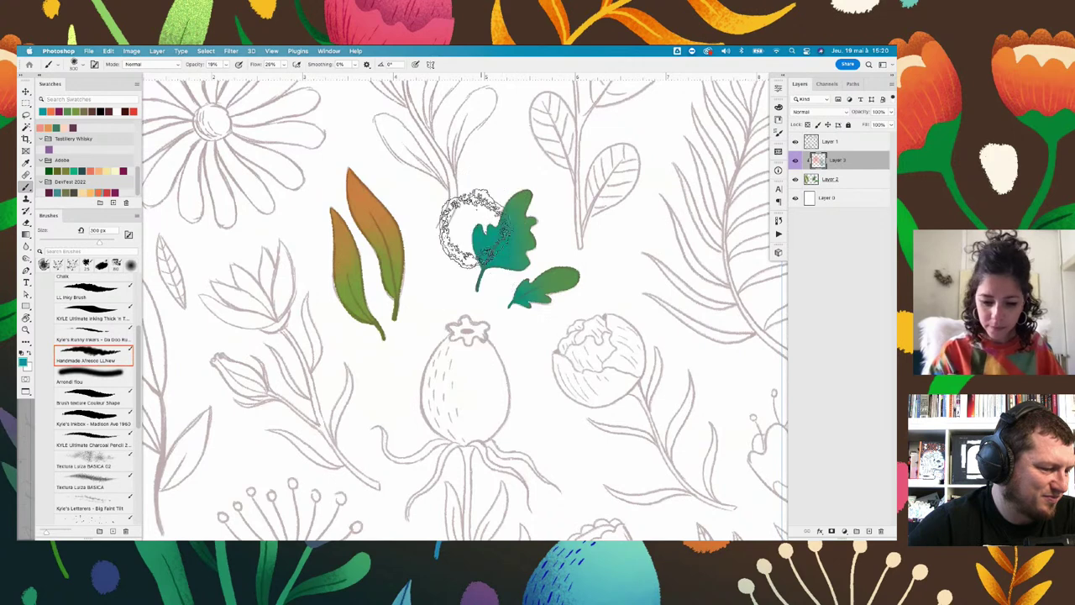
# Switch back to orange and add a new clipped layer for shading
pyautogui.keyDown('alt'); pyautogui.click(355, 173); pyautogui.keyUp('alt')
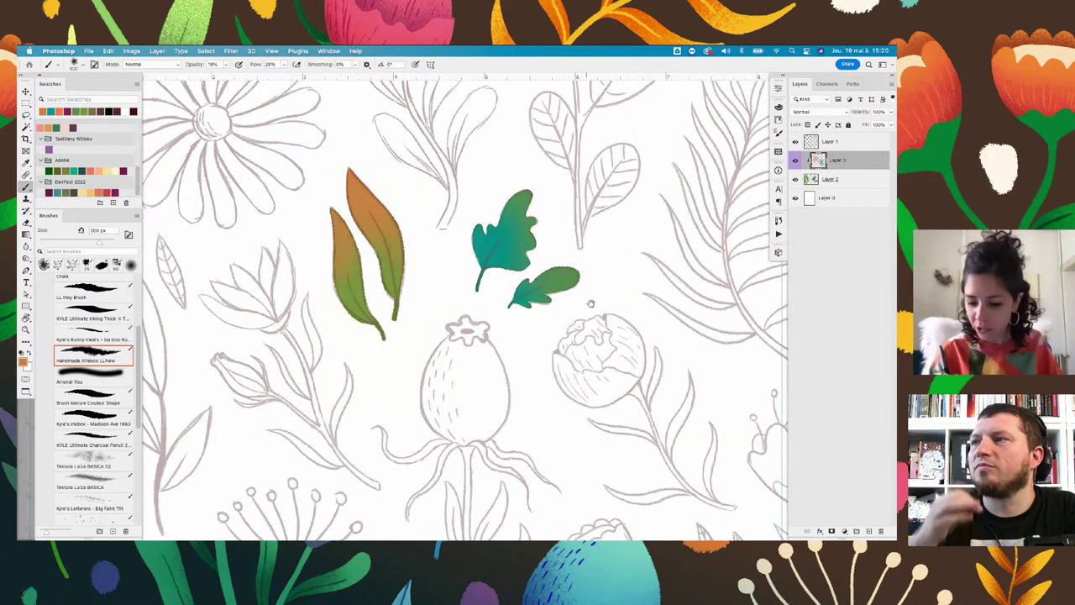
pyautogui.scroll(-1, 588, 305)
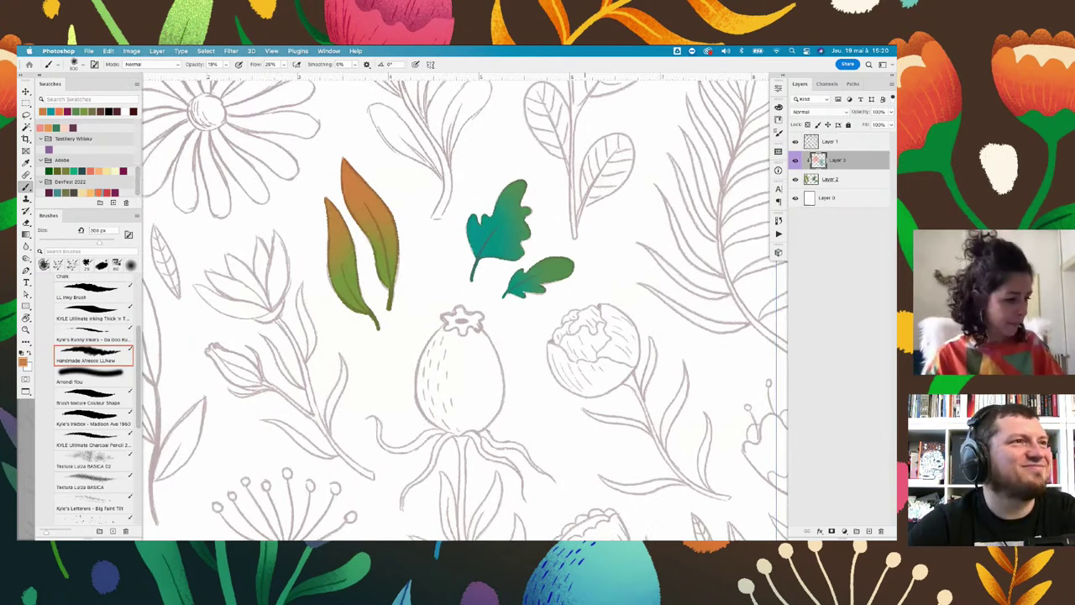
pyautogui.hotkey('ctrl', 'shift', 'alt', 'n')
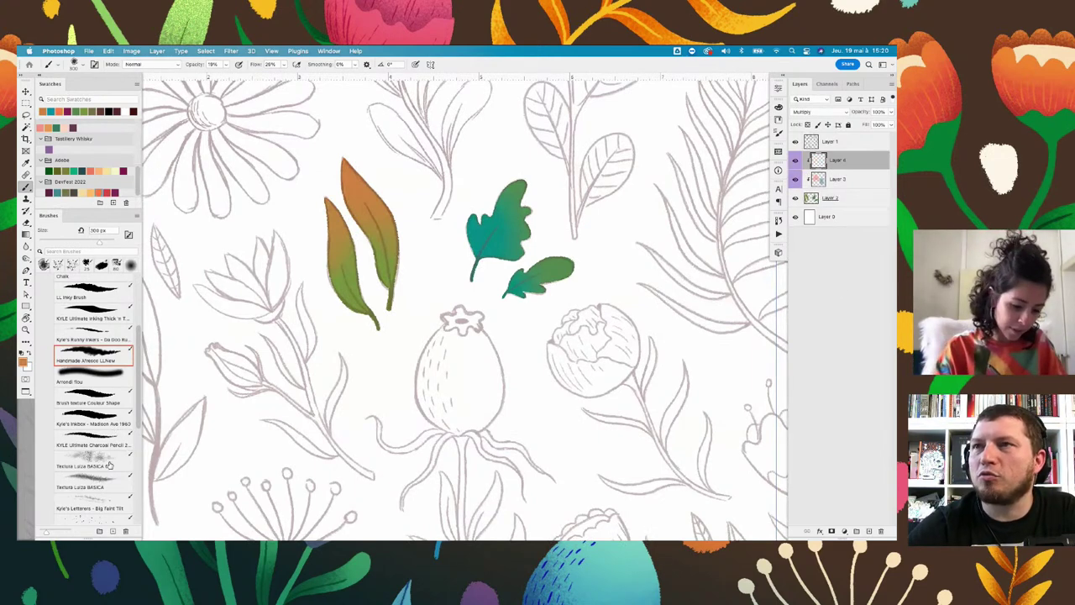
# Set up the Texture Lucia BASICA 02 brush in dark red at 250 px
pyautogui.click(93, 462)
pyautogui.click(115, 193)
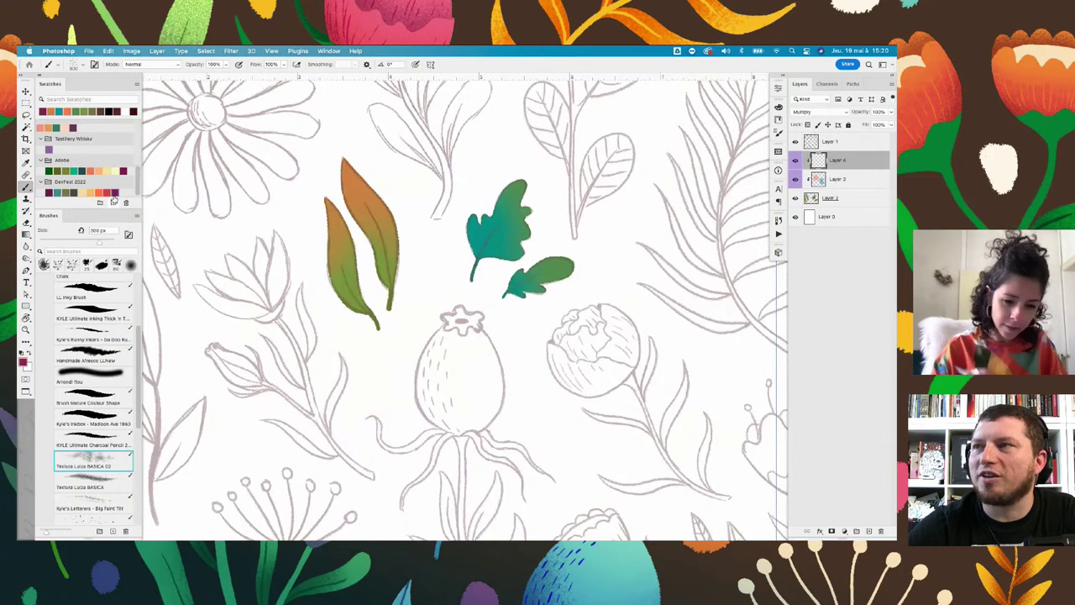
pyautogui.click(226, 65)
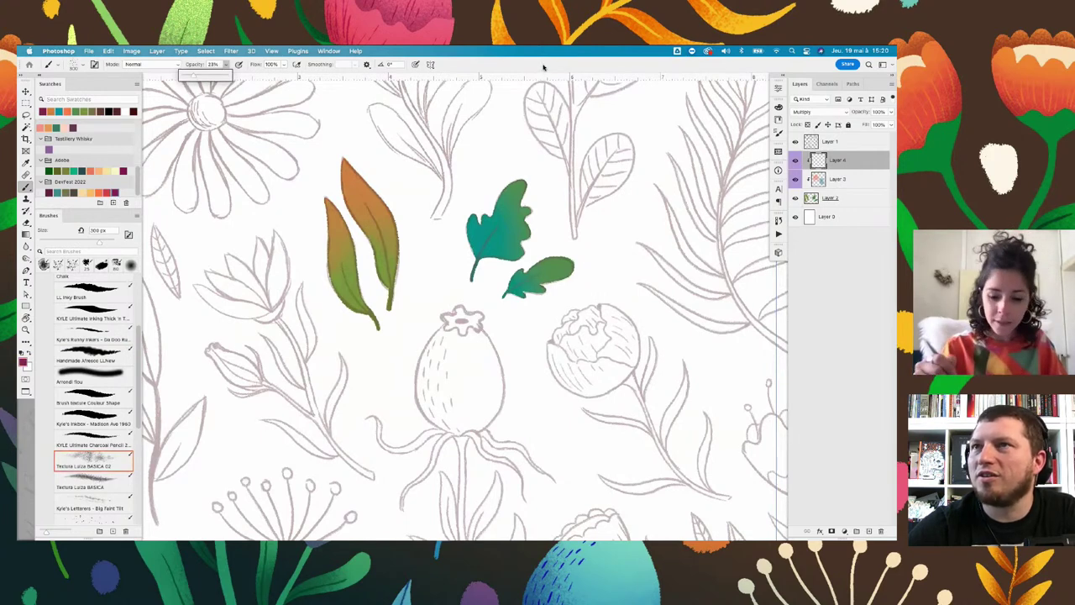
pyautogui.press('[')
pyautogui.press('[')
pyautogui.press('[')
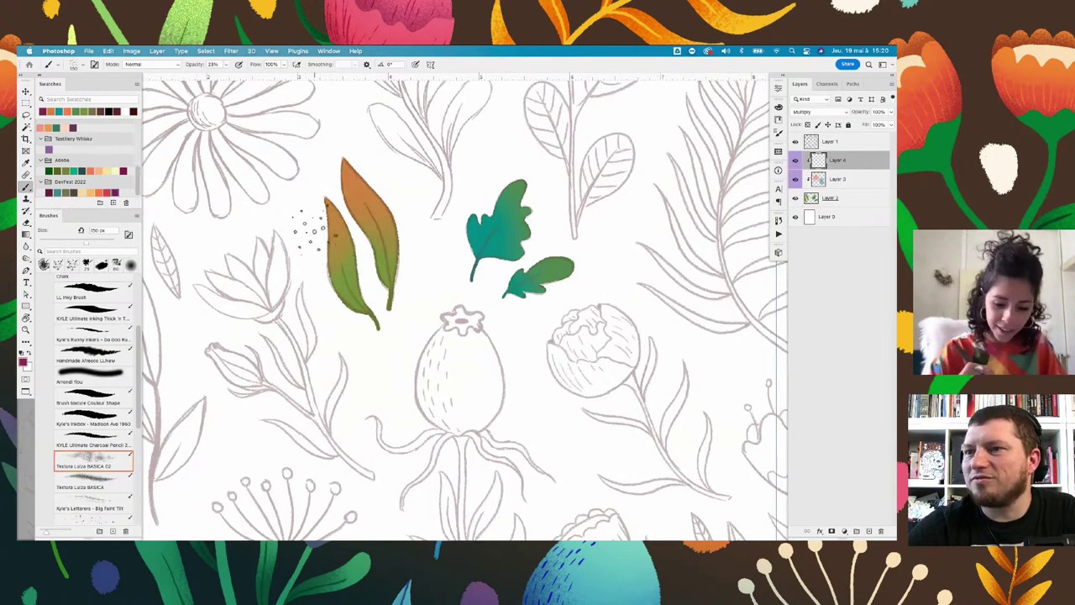
# Lasso the lower-left long leaf, then clear that selection
pyautogui.press('l')
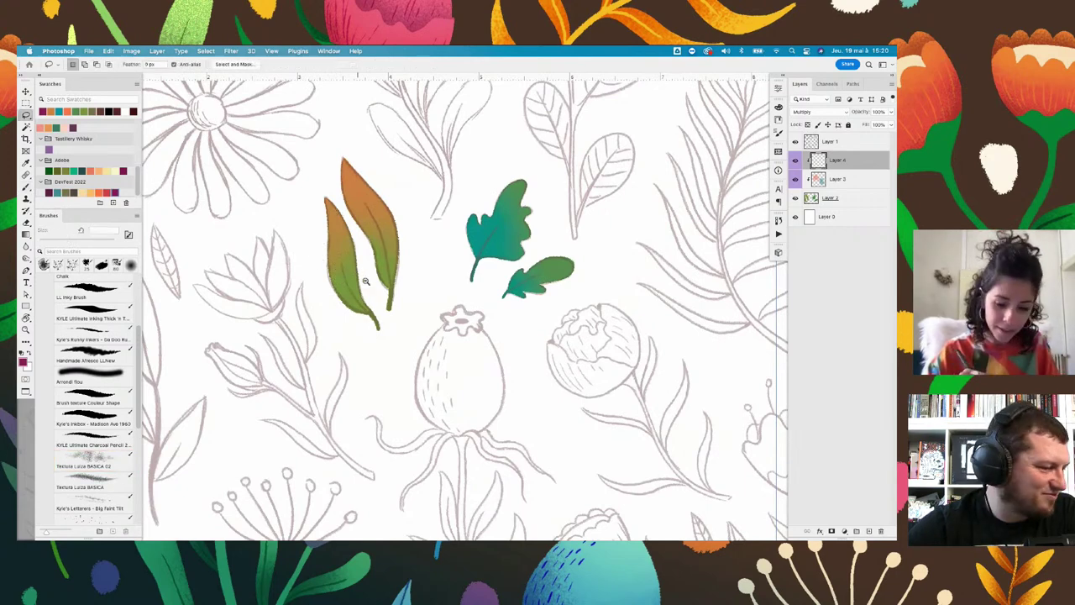
pyautogui.scroll(3, 328, 256)
pyautogui.moveTo(320, 269); pyautogui.dragTo(236, 202)
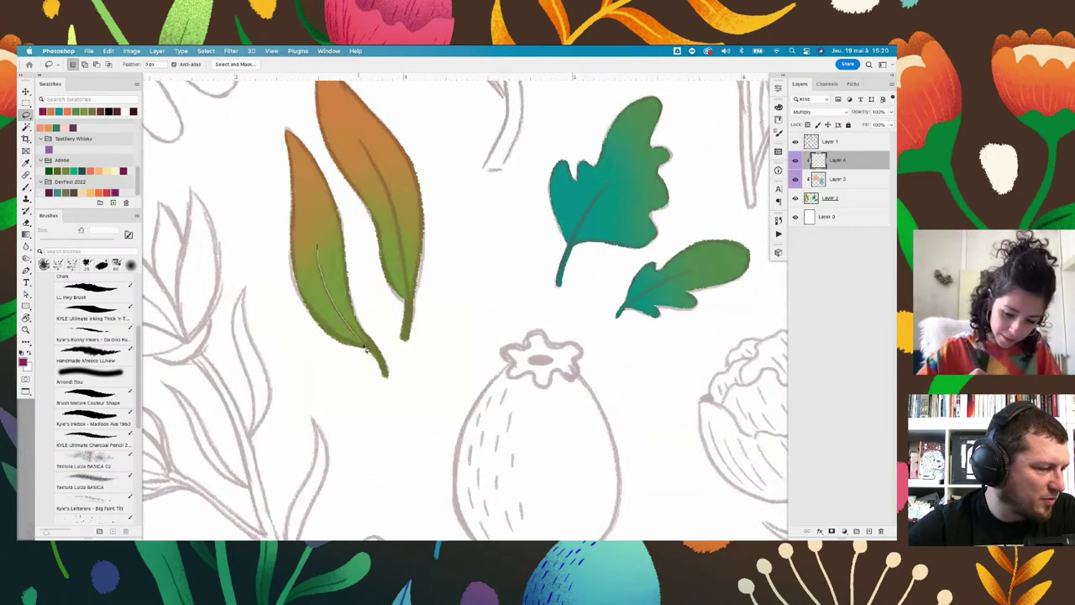
pyautogui.press('b')
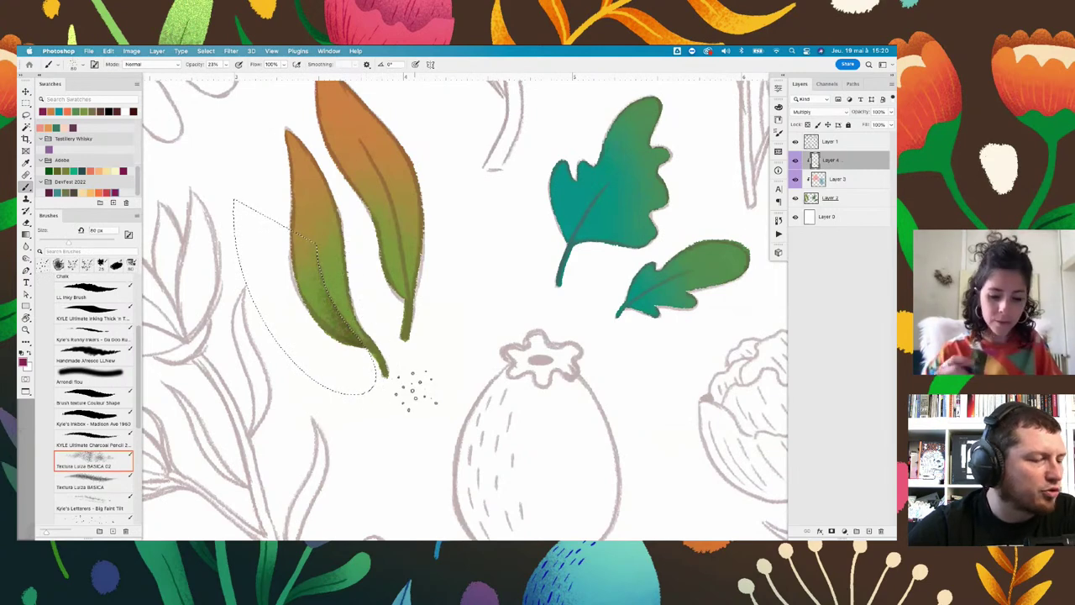
pyautogui.press('l')
pyautogui.click(379, 172)
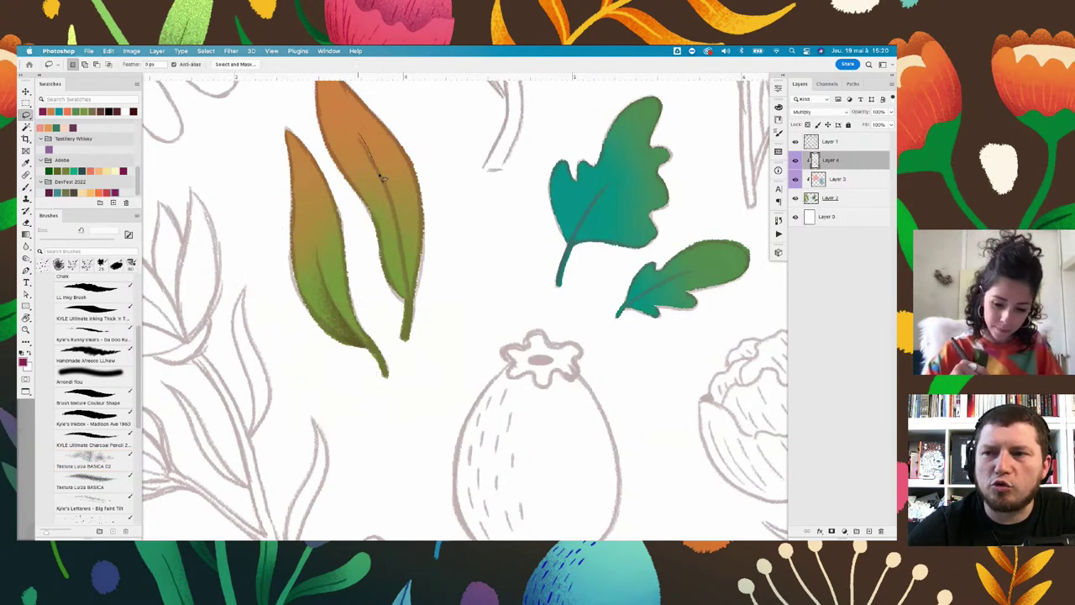
# Lasso one side of the upper long leaf and stipple dark-red grain along its edge and tip
pyautogui.moveTo(399, 355); pyautogui.dragTo(278, 97)
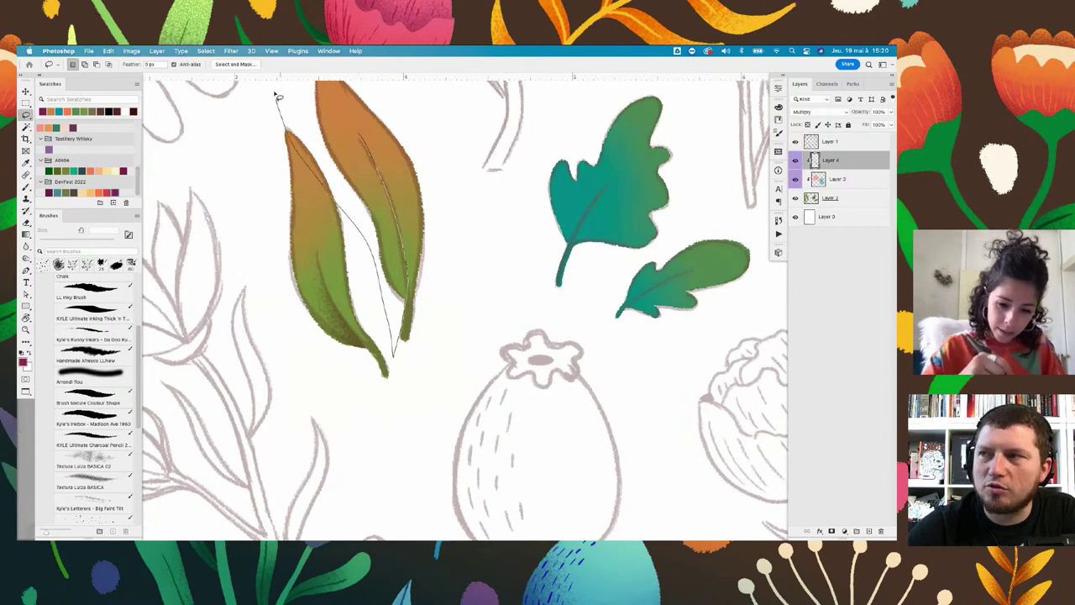
pyautogui.moveTo(349, 115); pyautogui.dragTo(397, 345)
pyautogui.scroll(2, 403, 218)
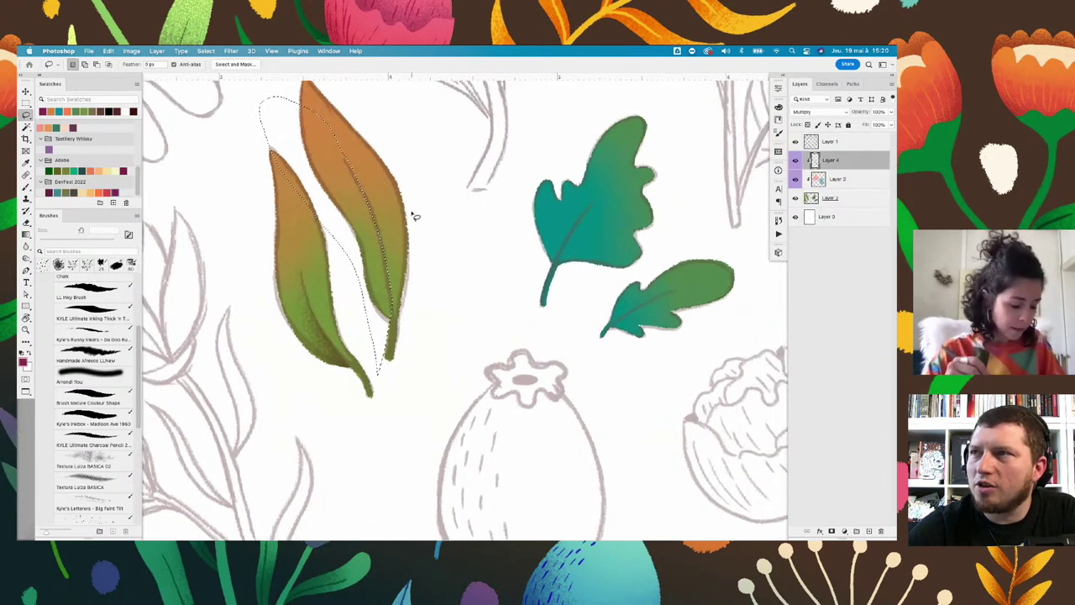
pyautogui.press('b')
pyautogui.click(368, 181)
pyautogui.moveTo(371, 229); pyautogui.dragTo(410, 277)
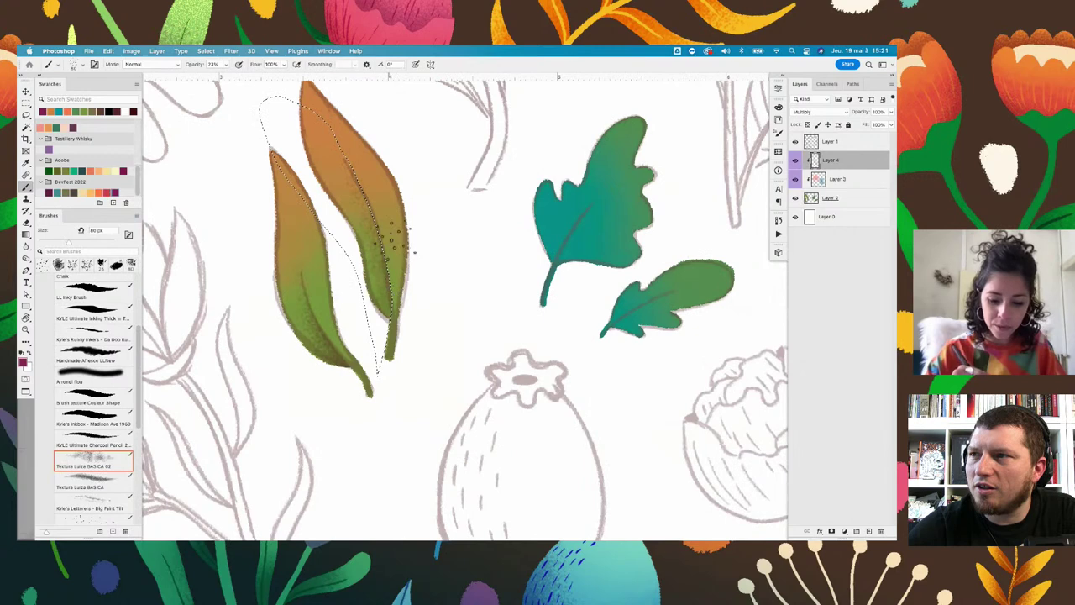
pyautogui.moveTo(356, 254); pyautogui.dragTo(377, 361)
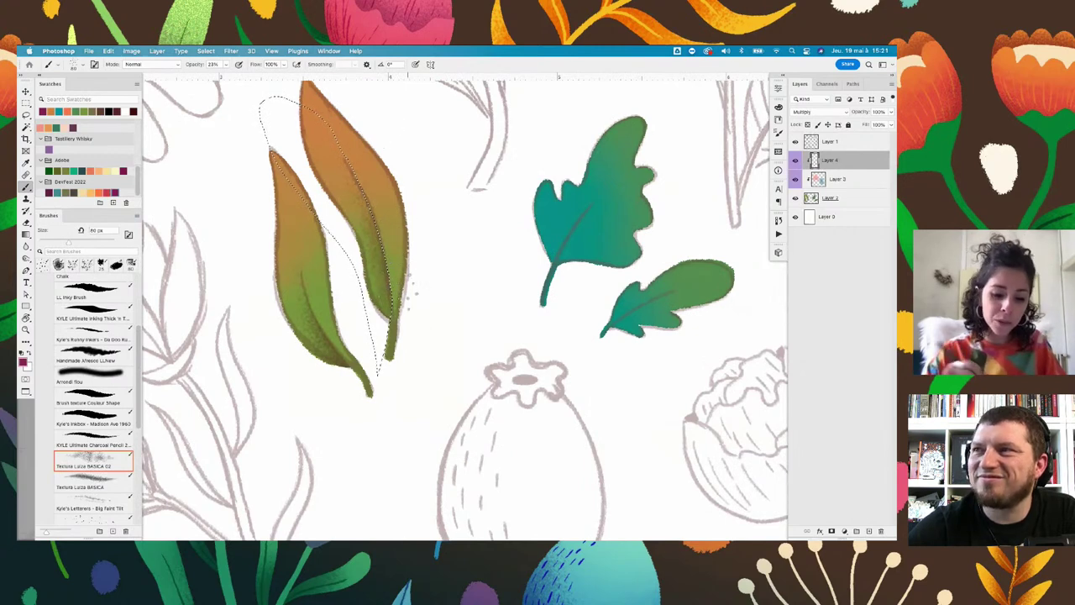
pyautogui.press('super+d')
# Lasso half of the lobed teal leaf and stipple grain along its edge
pyautogui.scroll(-1, 504, 277)
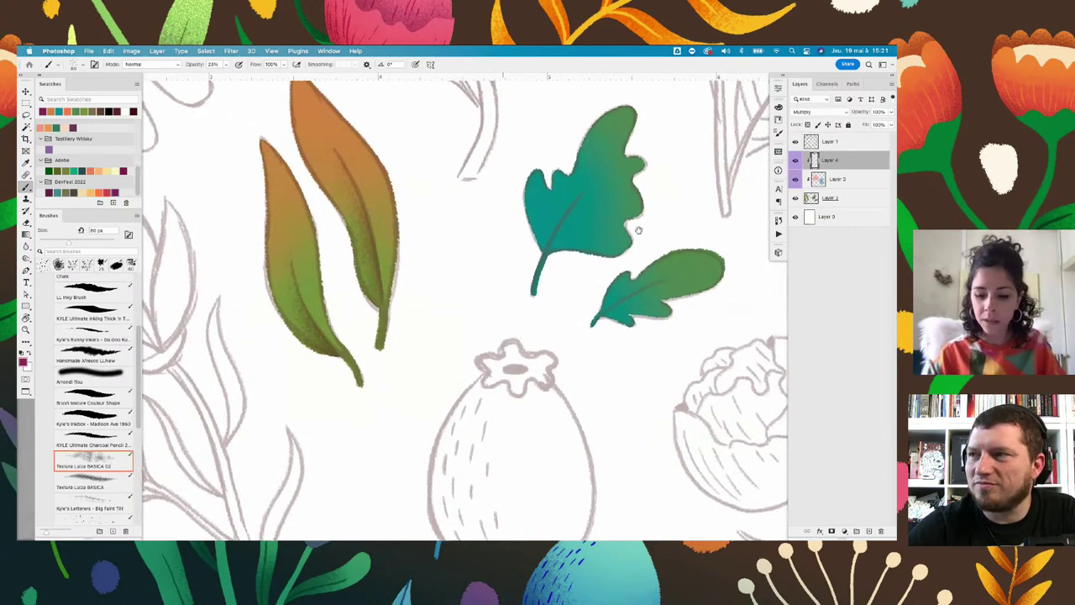
pyautogui.hscroll(3, 596, 267)
pyautogui.press('l')
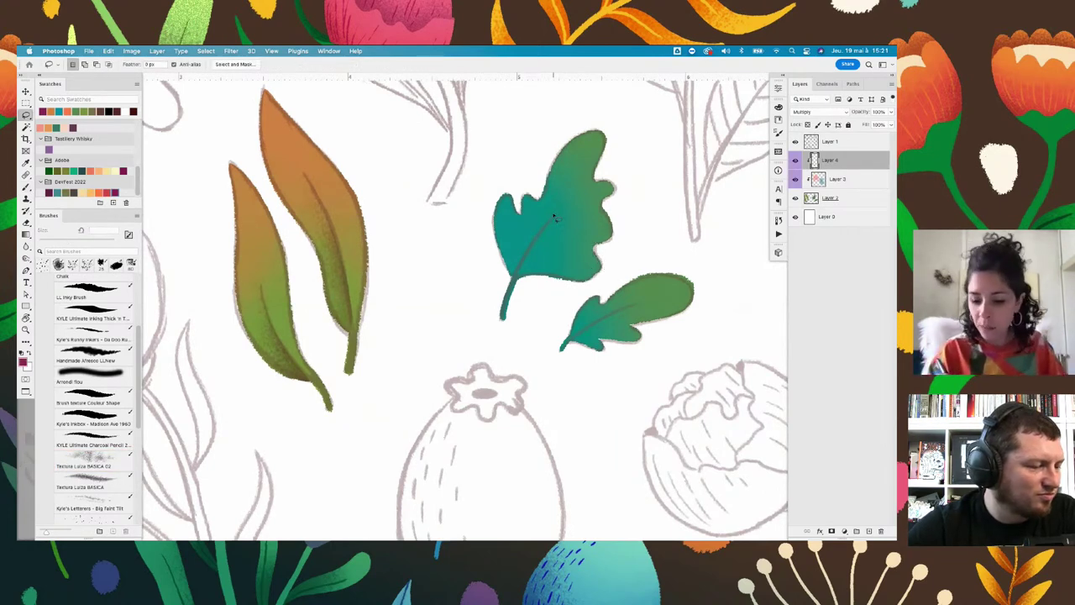
pyautogui.moveTo(503, 292); pyautogui.dragTo(622, 141)
pyautogui.press('b')
pyautogui.moveTo(538, 225); pyautogui.dragTo(554, 245)
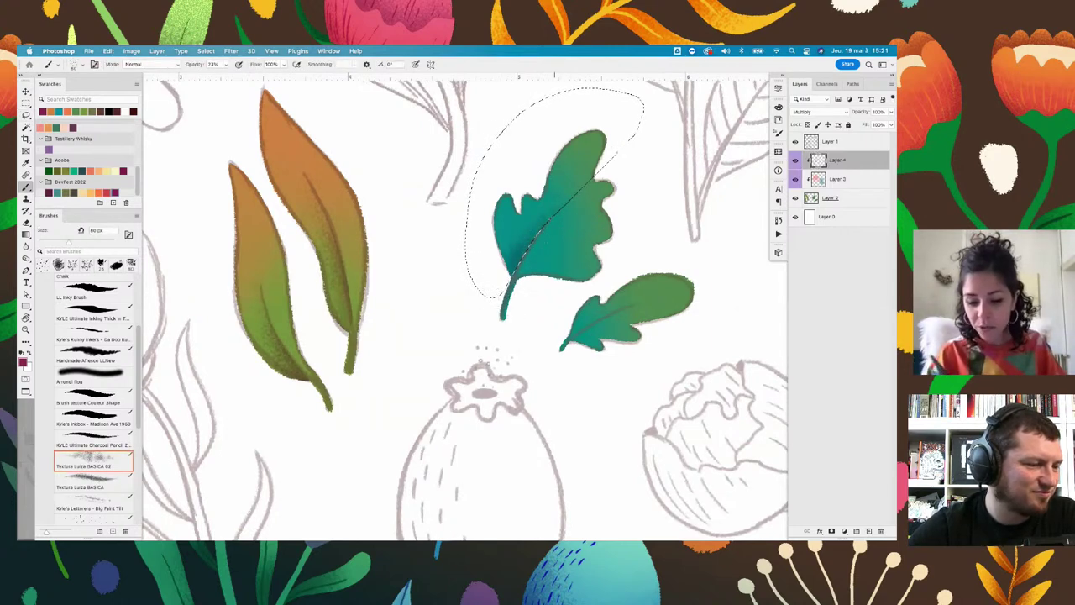
# Select the small teal leaf along its midrib, then deselect
pyautogui.press('l')
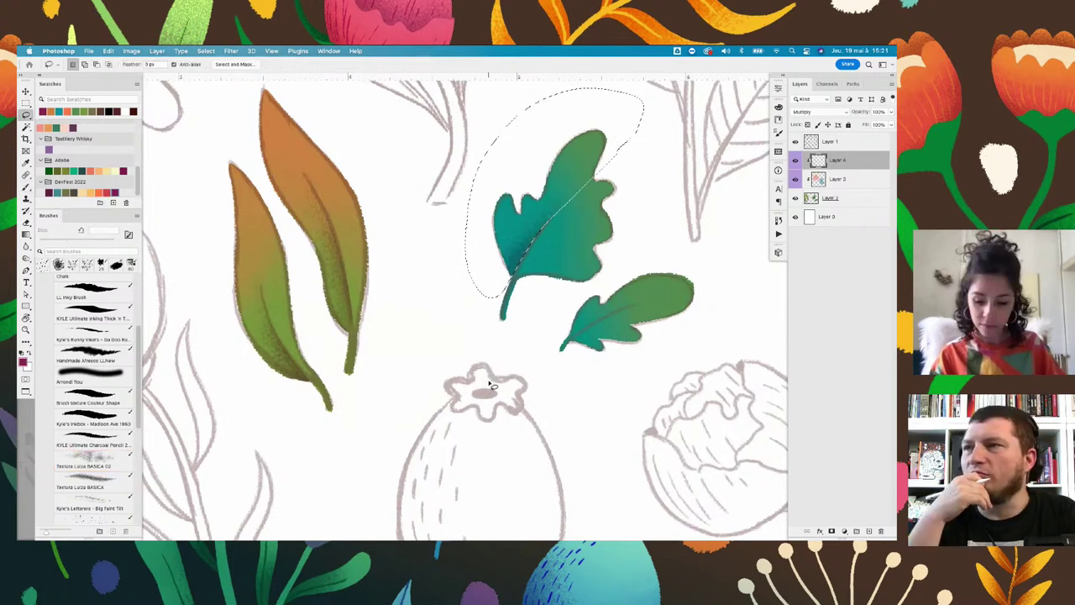
pyautogui.moveTo(556, 351)
pyautogui.mouseDown()
pyautogui.moveTo(663, 298)
pyautogui.moveTo(547, 367)
pyautogui.mouseUp()
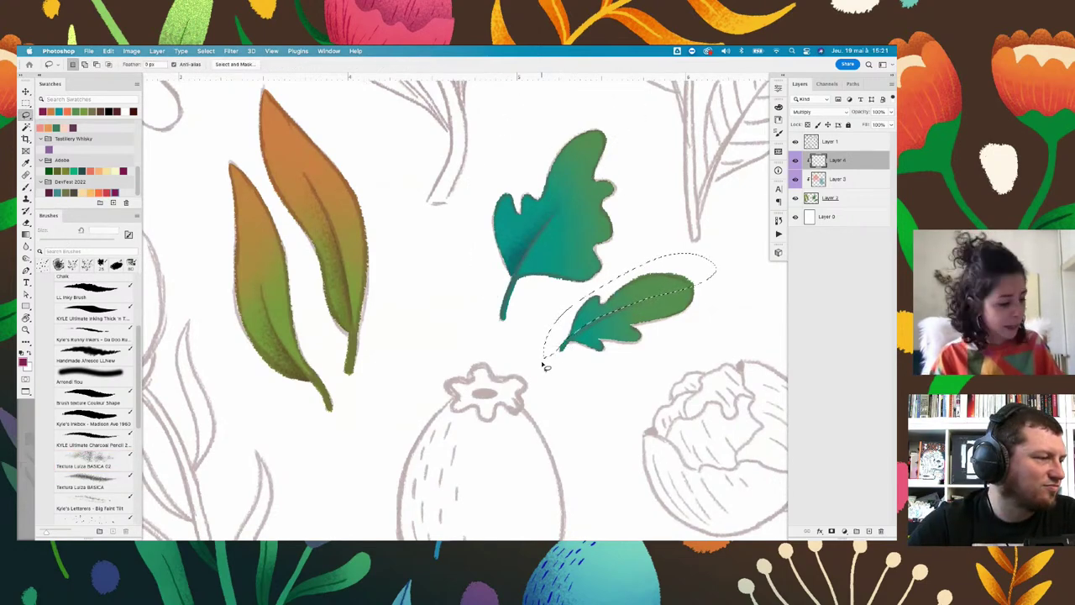
pyautogui.press('b')
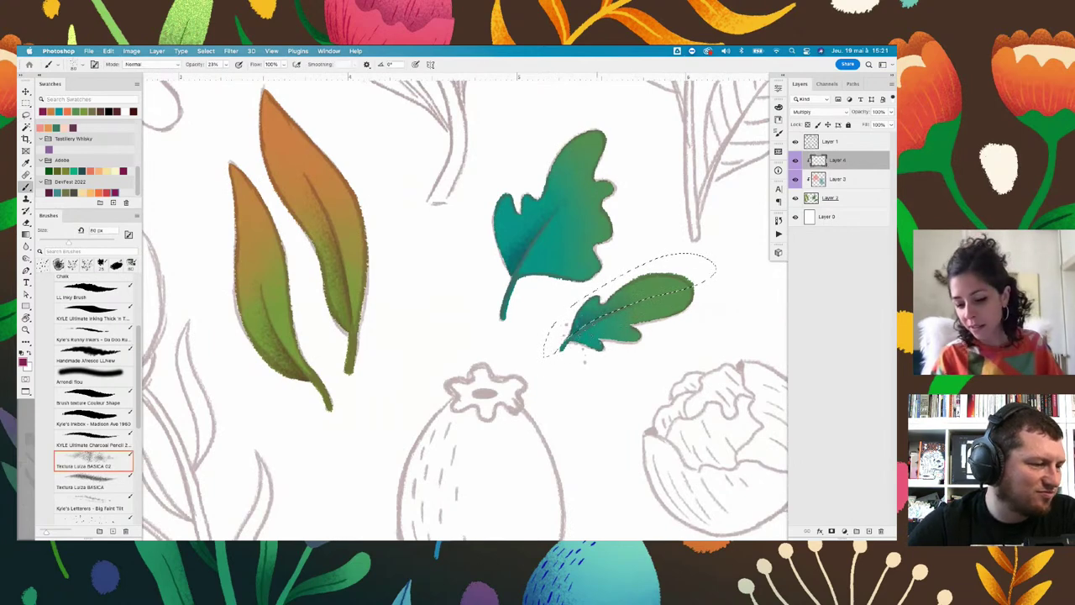
pyautogui.hotkey('ctrl', 'd')
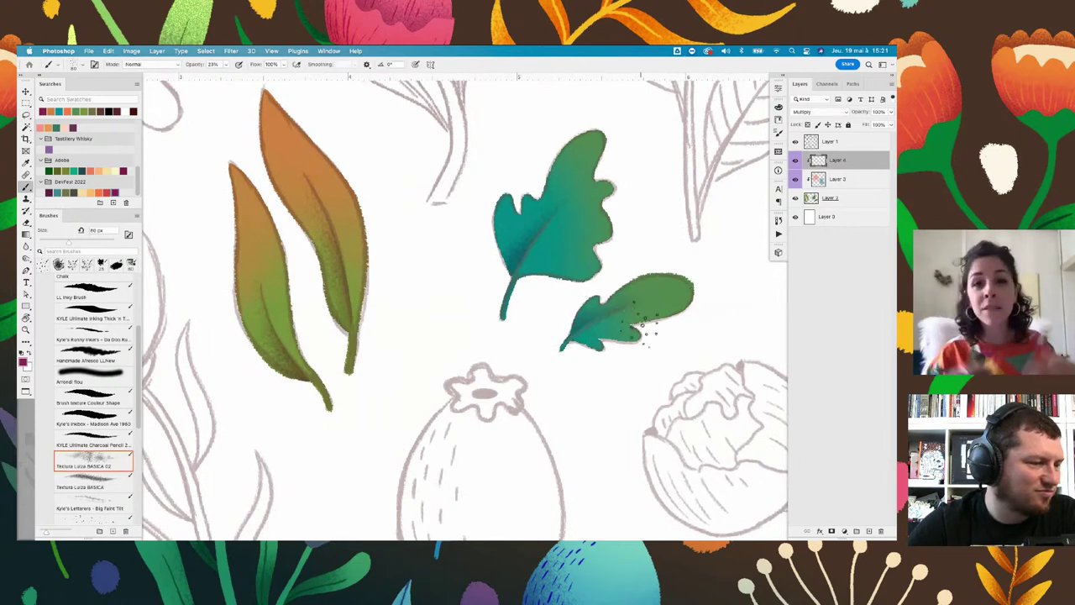
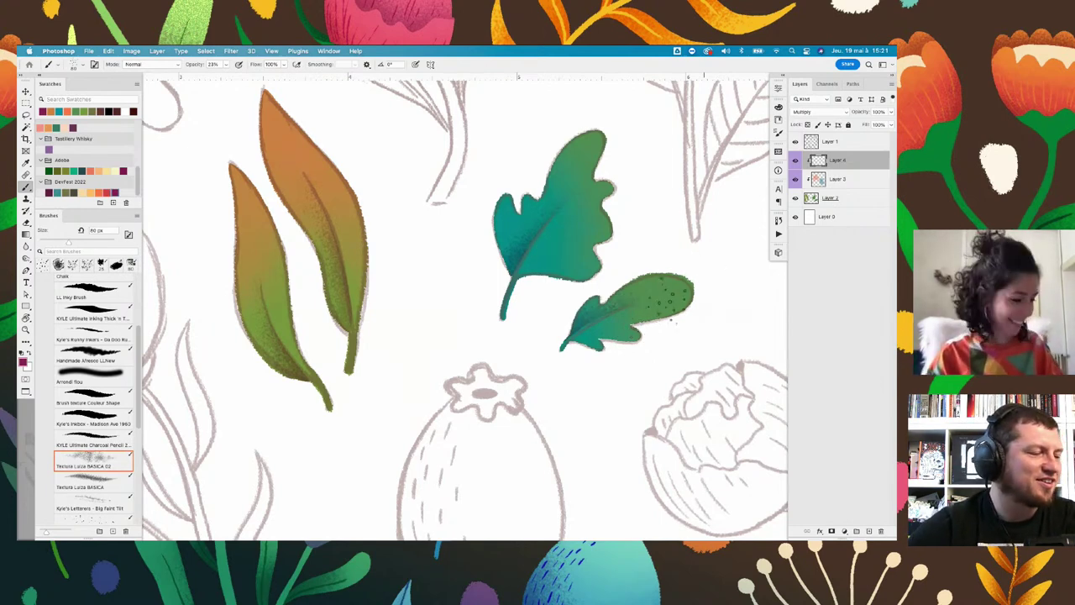
# Hide and re-show the pencil sketch layer to check the colours alone
pyautogui.click(793, 142)
pyautogui.scroll(-3, 474, 362)
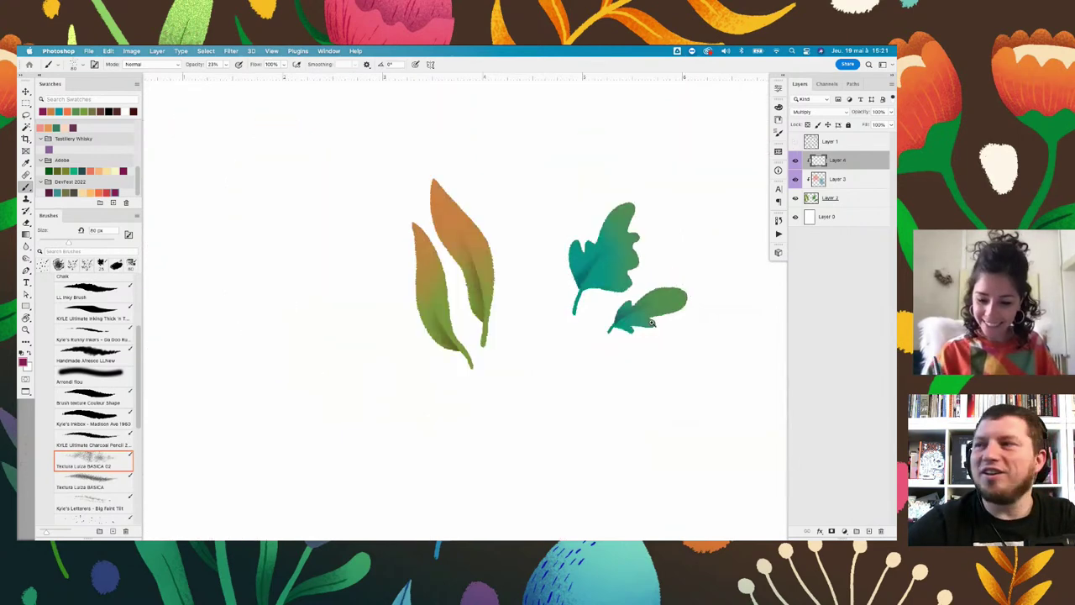
pyautogui.scroll(-1, 480, 365)
pyautogui.scroll(-1, 475, 361)
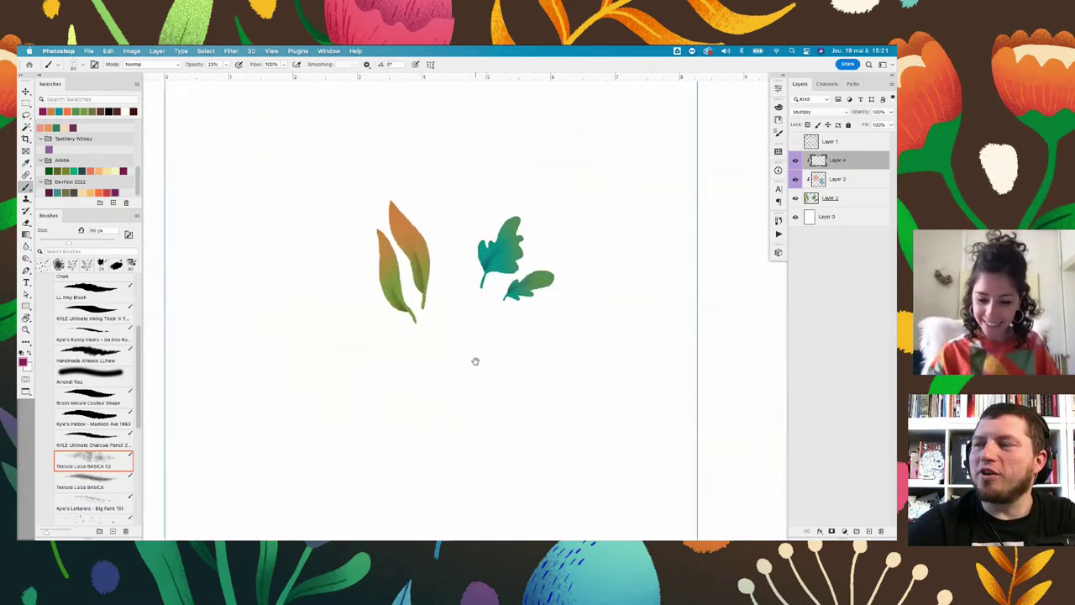
pyautogui.click(795, 141)
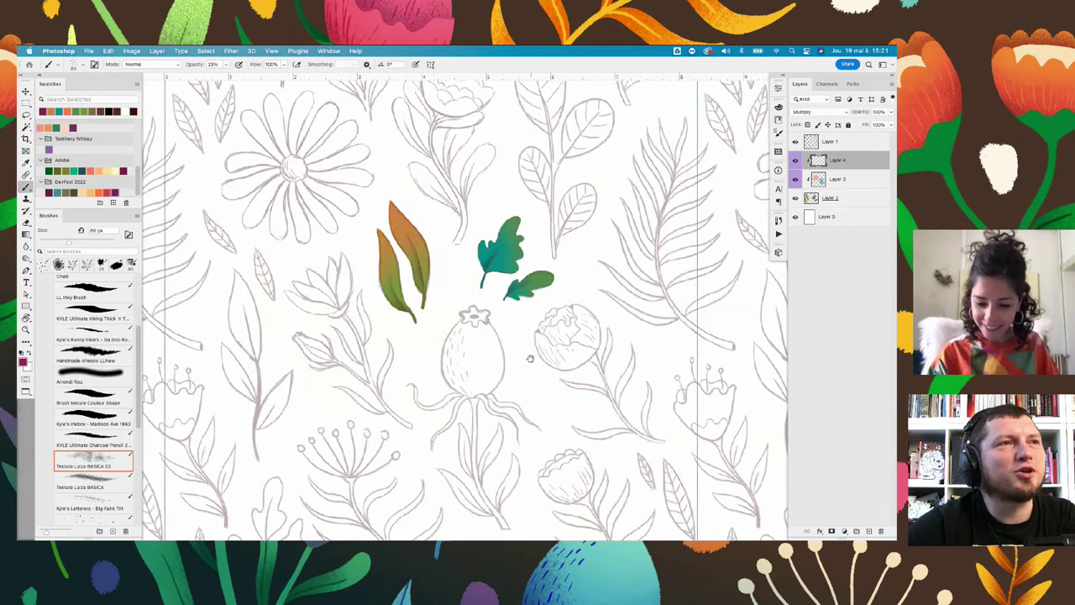
# Add a new empty Layer 6 and select the Brush texture Couleur Shape preset
pyautogui.scroll(-1, 530, 359)
pyautogui.scroll(1, 495, 363)
pyautogui.scroll(1, 458, 368)
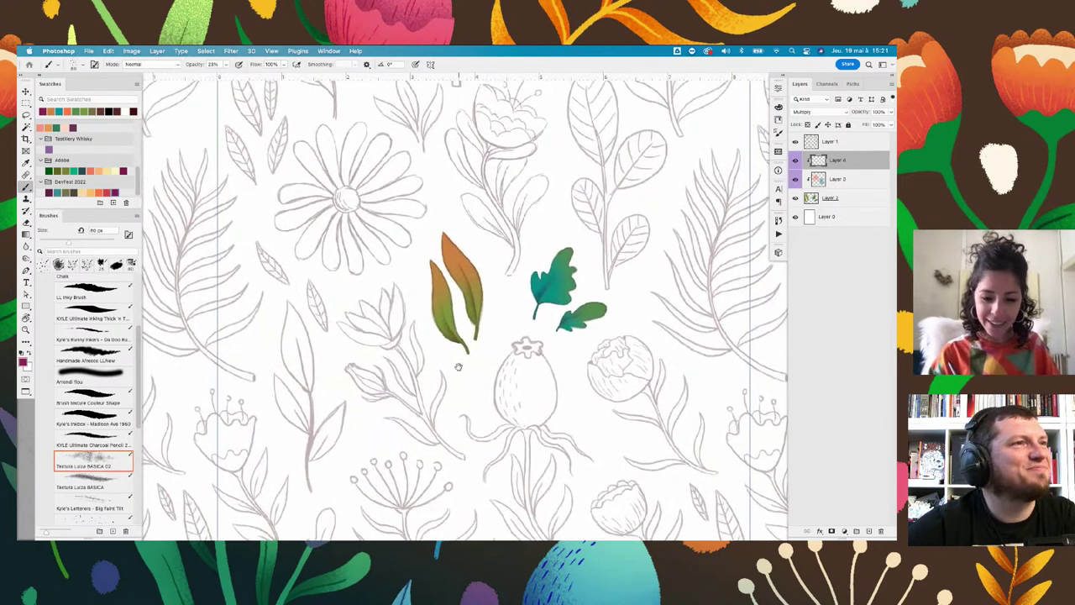
pyautogui.scroll(-2, 454, 359)
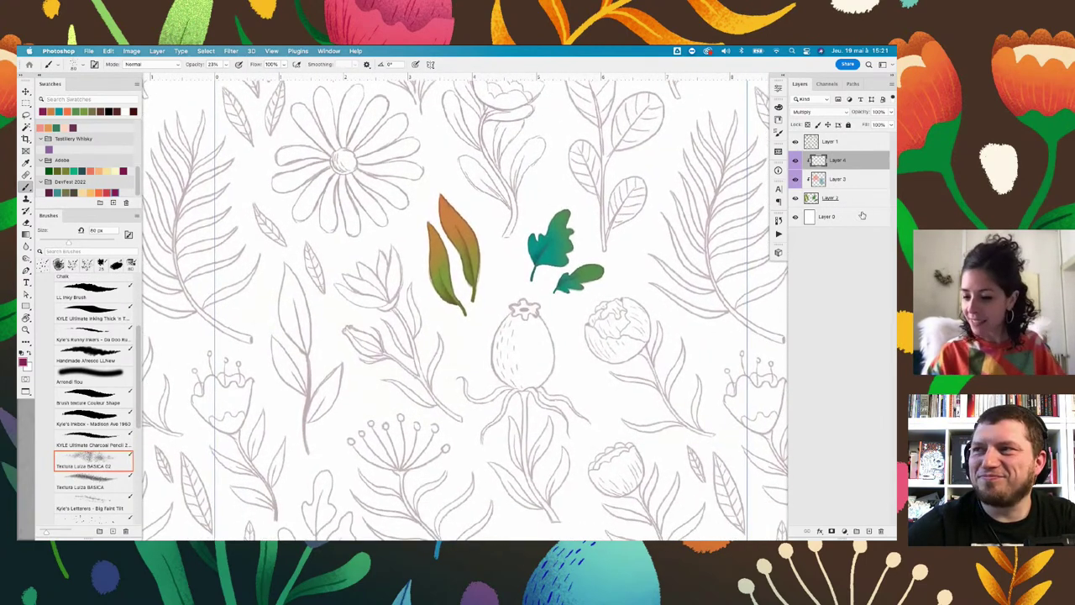
pyautogui.click(868, 529)
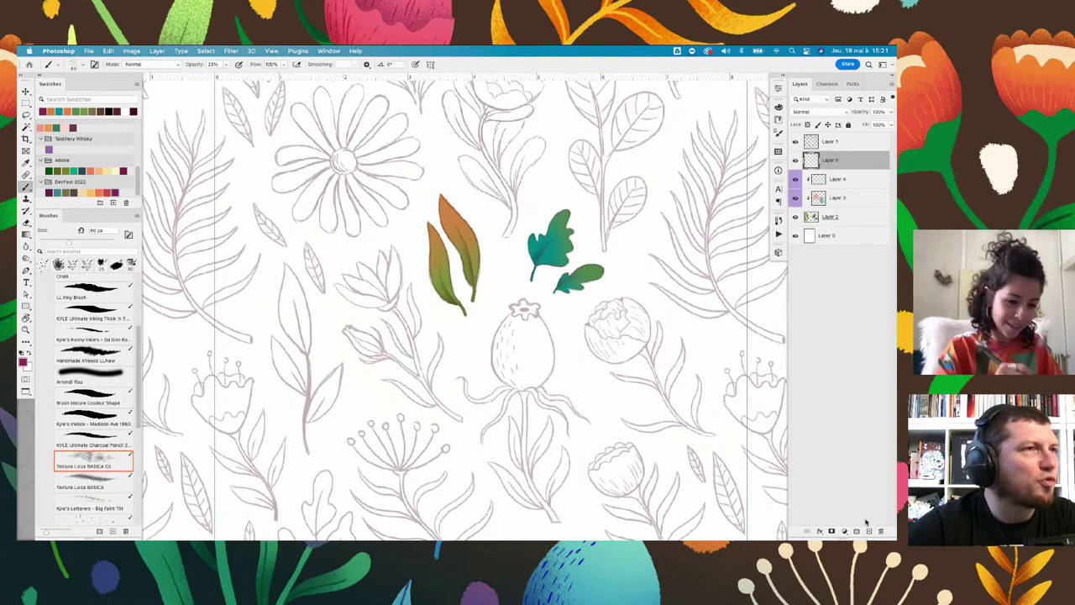
pyautogui.click(91, 397)
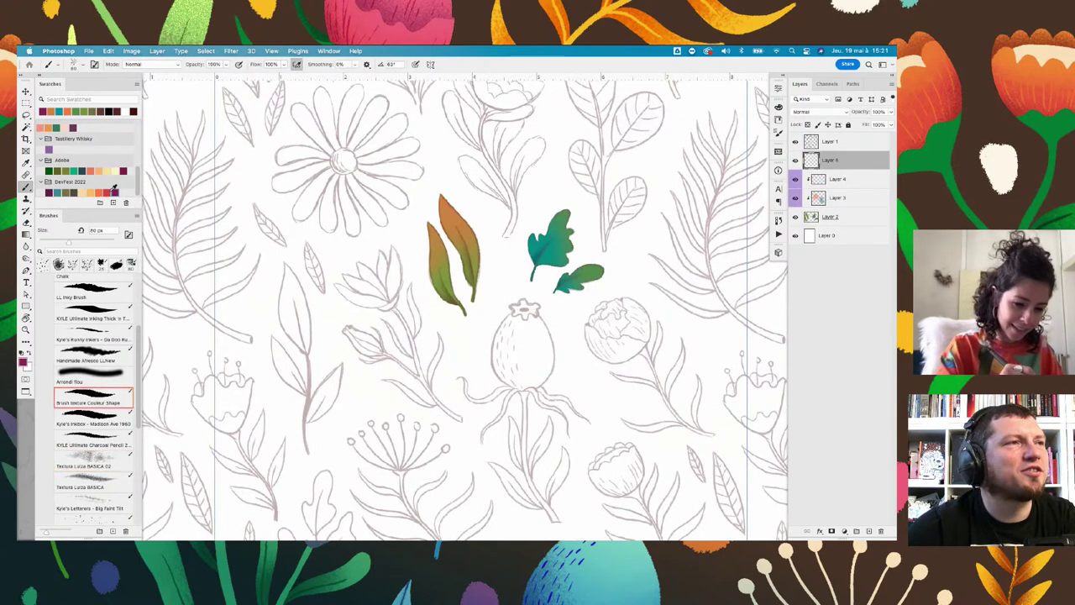
# With orange and a smaller brush, outline the petals and fill the left petal
pyautogui.click(99, 192)
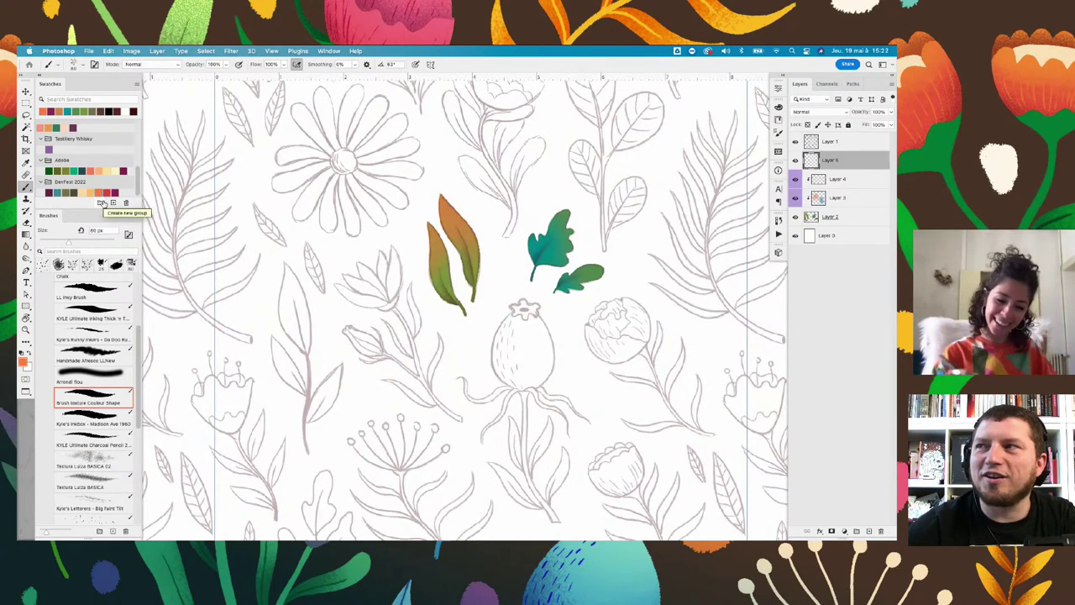
pyautogui.scroll(5, 403, 308)
pyautogui.scroll(-2, 420, 302)
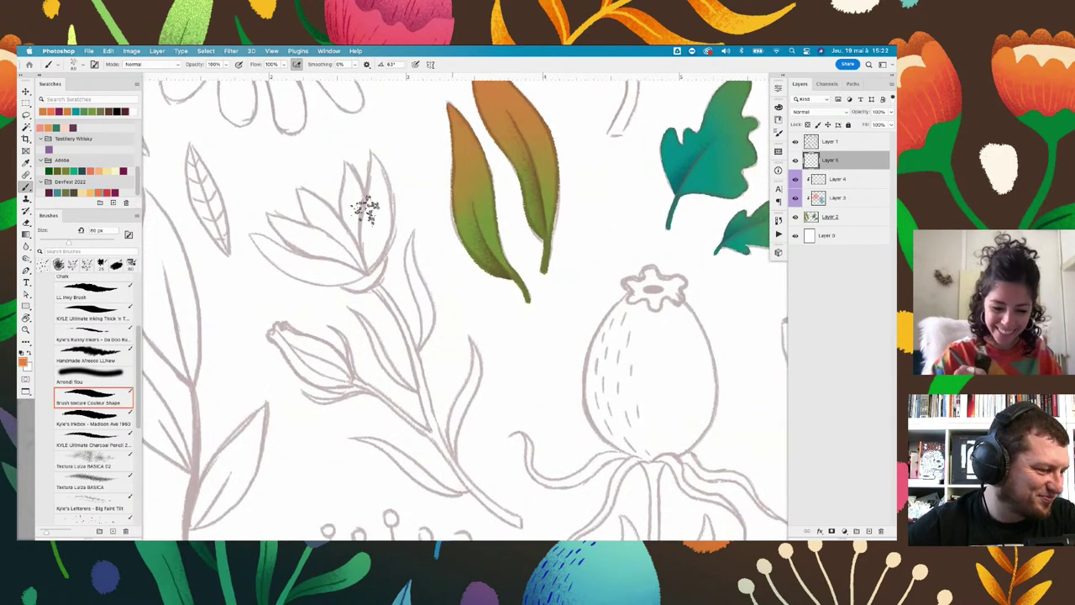
pyautogui.press('[')
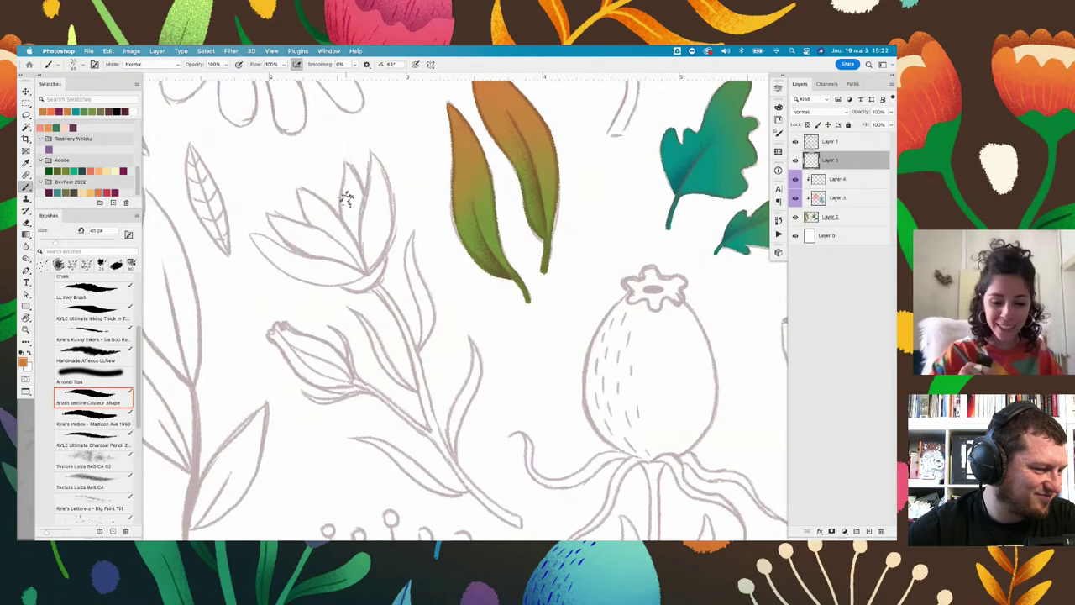
pyautogui.moveTo(345, 223)
pyautogui.mouseDown()
pyautogui.moveTo(343, 191)
pyautogui.moveTo(357, 181)
pyautogui.moveTo(367, 199)
pyautogui.moveTo(370, 172)
pyautogui.moveTo(379, 256)
pyautogui.mouseUp()
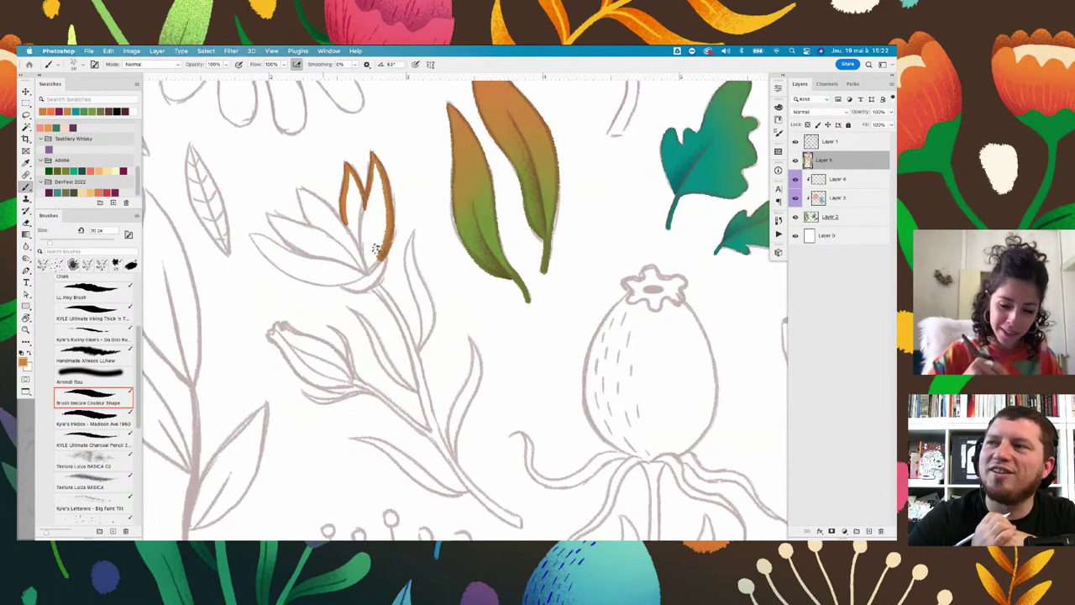
pyautogui.moveTo(296, 188); pyautogui.dragTo(345, 233)
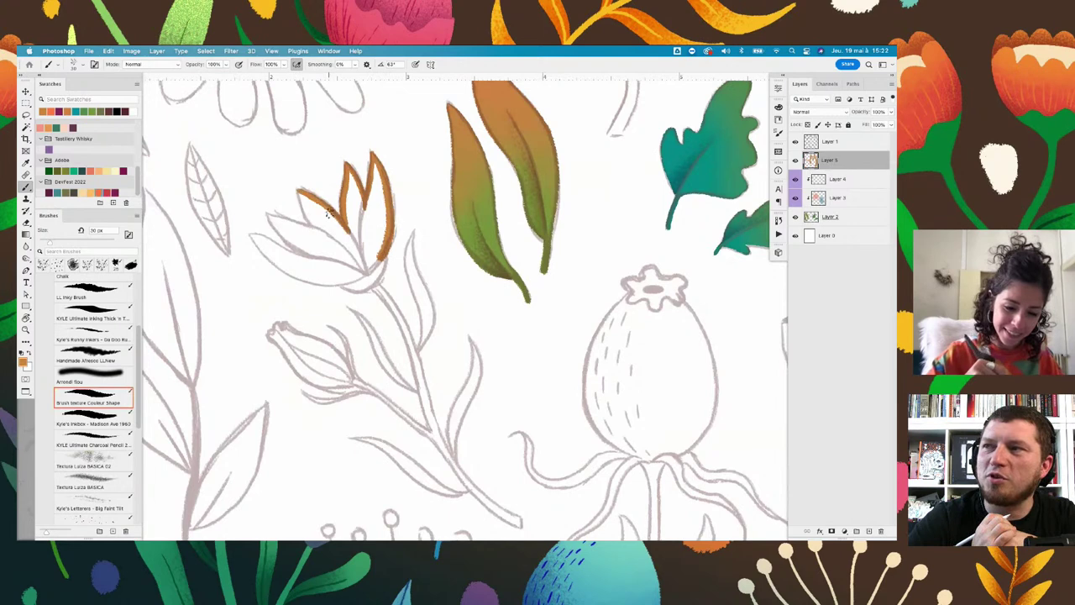
pyautogui.moveTo(298, 192)
pyautogui.mouseDown()
pyautogui.moveTo(321, 229)
pyautogui.moveTo(305, 199)
pyautogui.moveTo(334, 216)
pyautogui.moveTo(271, 215)
pyautogui.moveTo(323, 231)
pyautogui.moveTo(277, 240)
pyautogui.moveTo(308, 249)
pyautogui.moveTo(290, 231)
pyautogui.moveTo(322, 235)
pyautogui.moveTo(423, 119)
pyautogui.mouseUp()
# Paint a thicker orange edge down the flower's left side, rotating the view as needed
pyautogui.press('r')
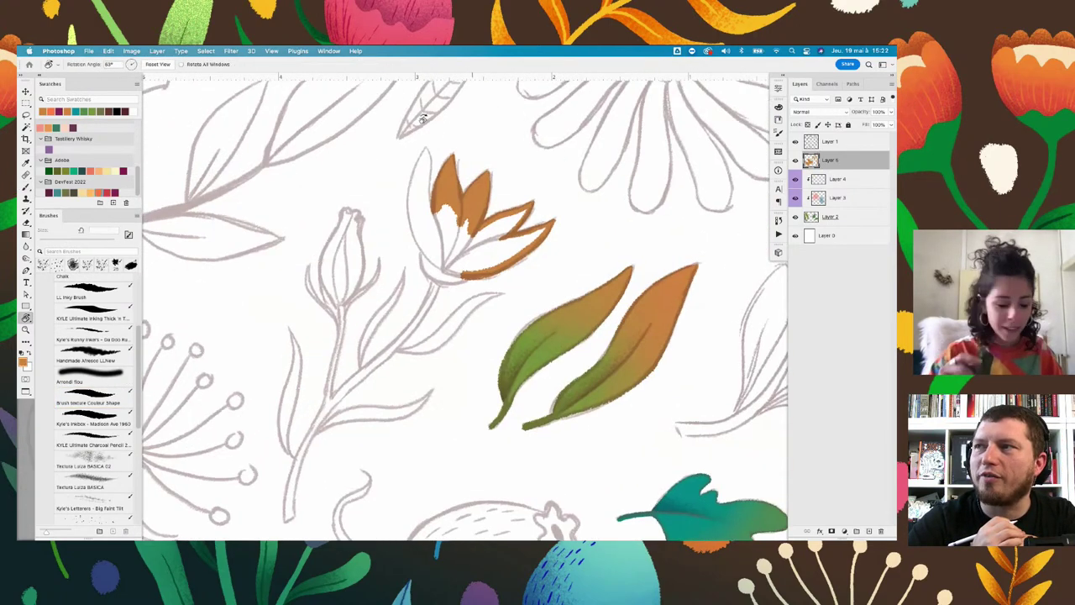
pyautogui.press('b')
pyautogui.moveTo(425, 148); pyautogui.dragTo(432, 220)
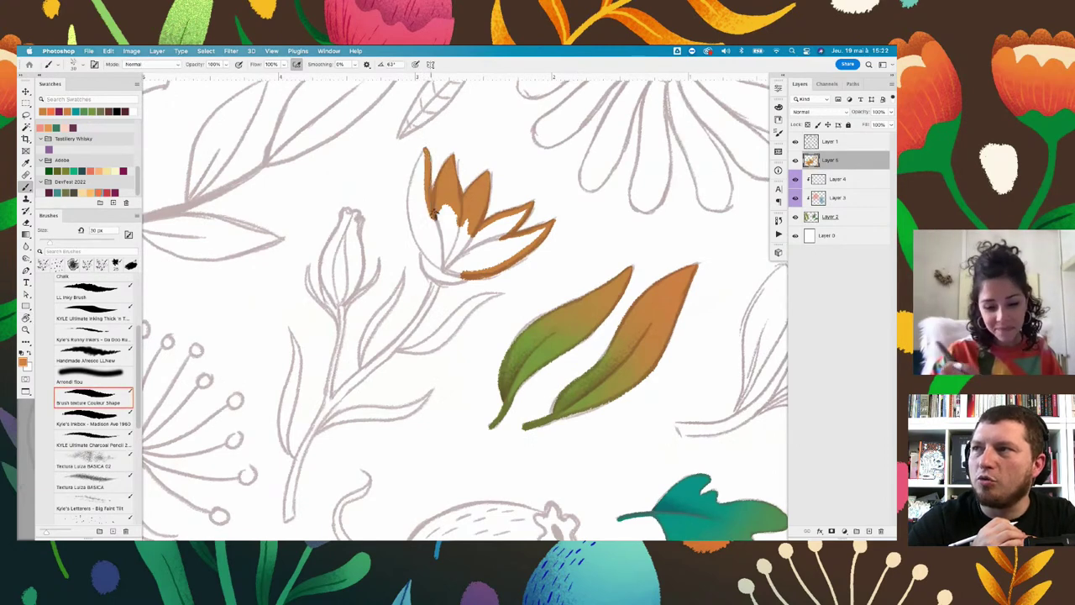
pyautogui.hotkey('ctrl', 'z')
pyautogui.moveTo(425, 149); pyautogui.dragTo(431, 220)
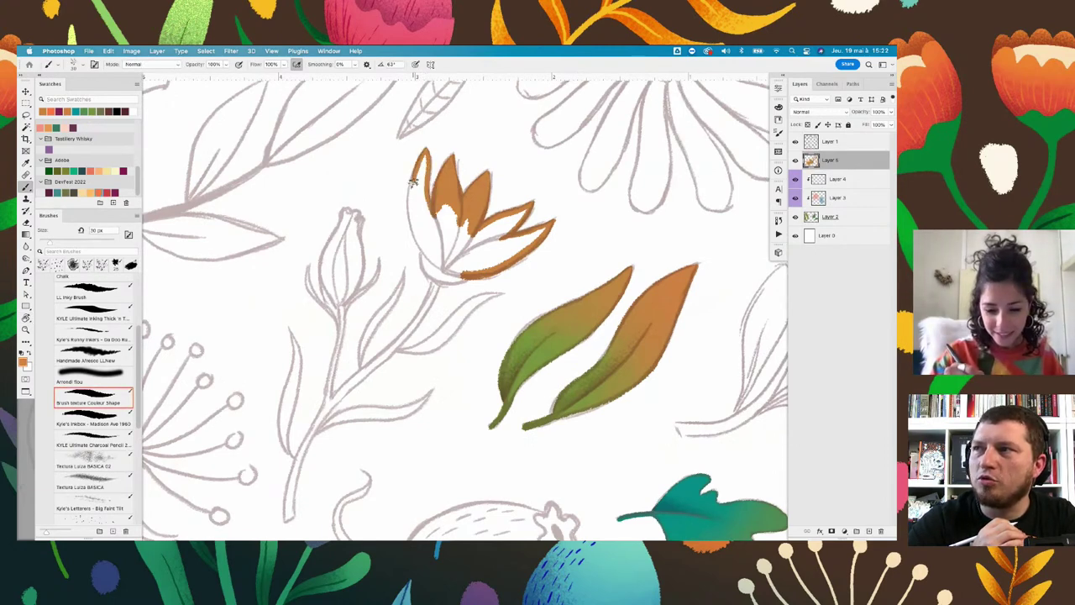
pyautogui.moveTo(423, 151); pyautogui.dragTo(436, 265)
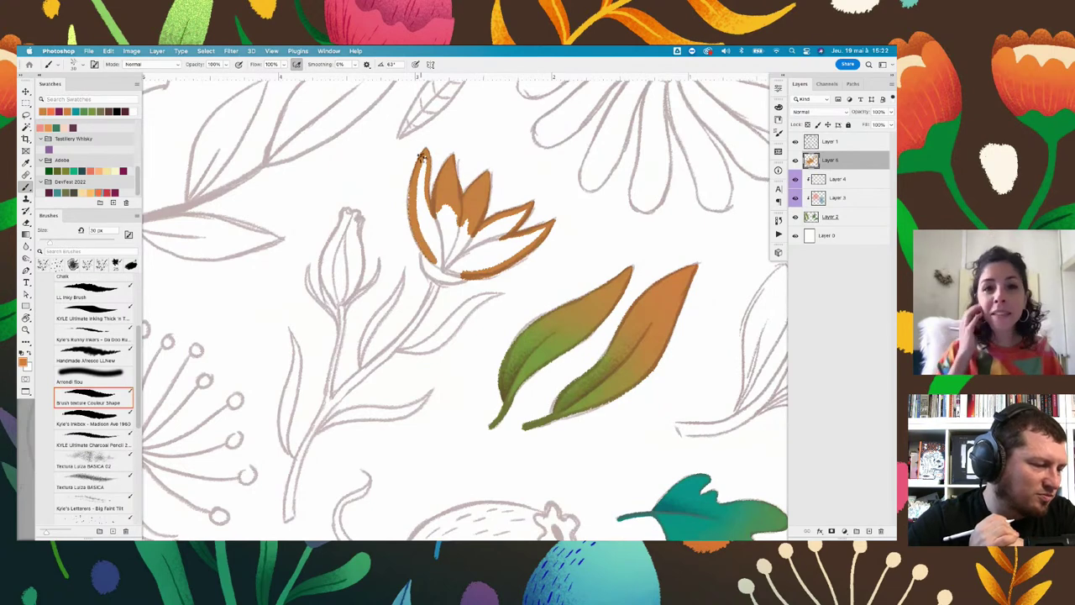
pyautogui.press('r')
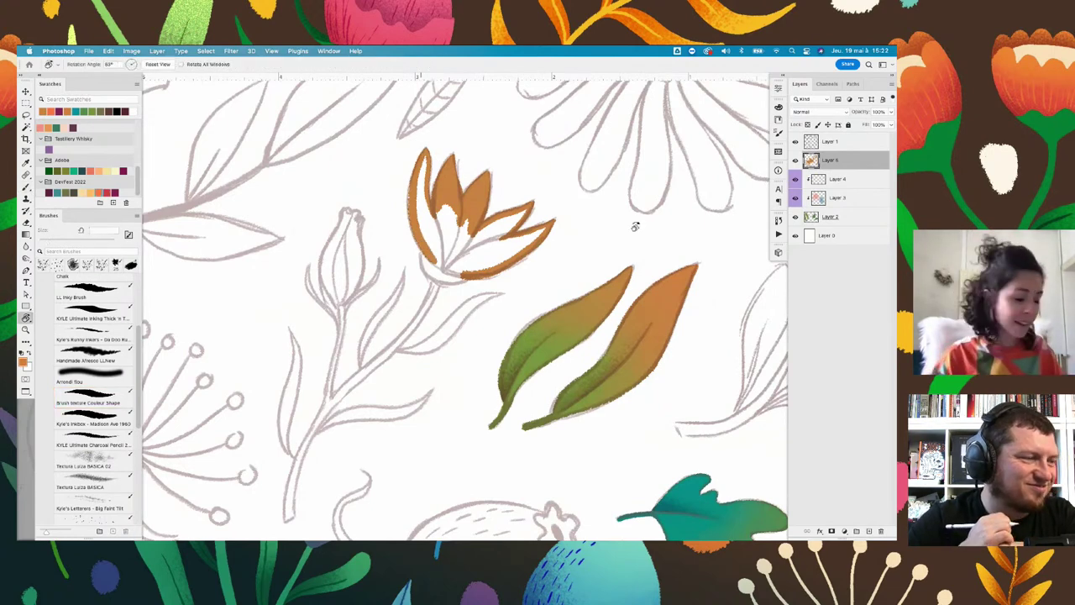
pyautogui.moveTo(634, 221)
pyautogui.mouseDown()
pyautogui.moveTo(569, 151)
pyautogui.moveTo(389, 225)
pyautogui.moveTo(424, 237)
pyautogui.mouseUp()
pyautogui.press('b')
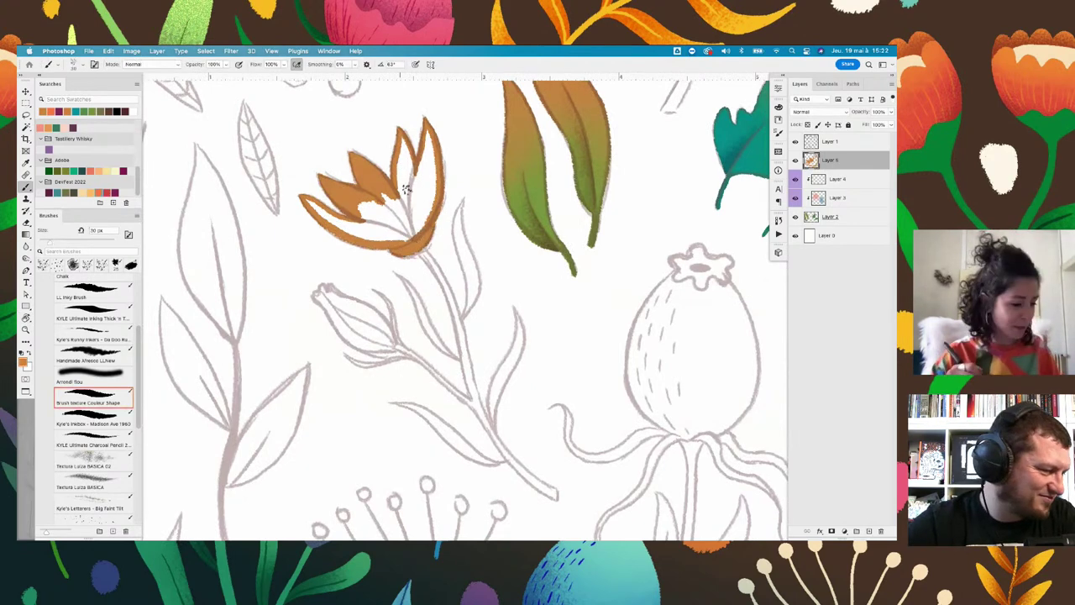
# Fill the white inner petal area with solid orange via a Magic Wand selection
pyautogui.press('w')
pyautogui.click(412, 212)
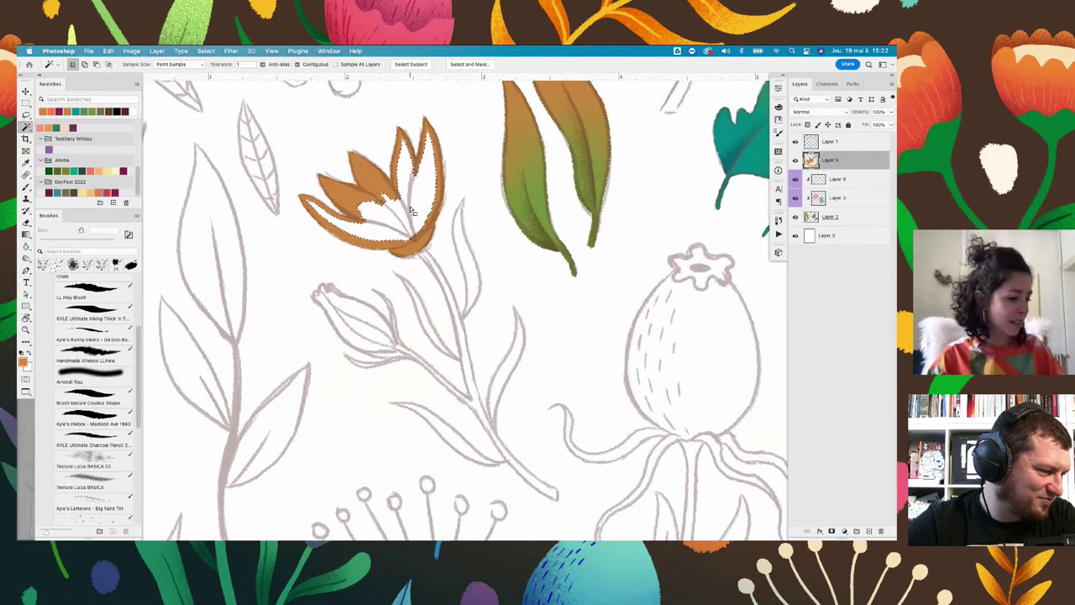
pyautogui.hotkey('alt', 'BackSpace')
pyautogui.hotkey('ctrl', 'd')
# Paint the curving orange stem below the flower with three slender leaves
pyautogui.moveTo(535, 307); pyautogui.dragTo(533, 265)
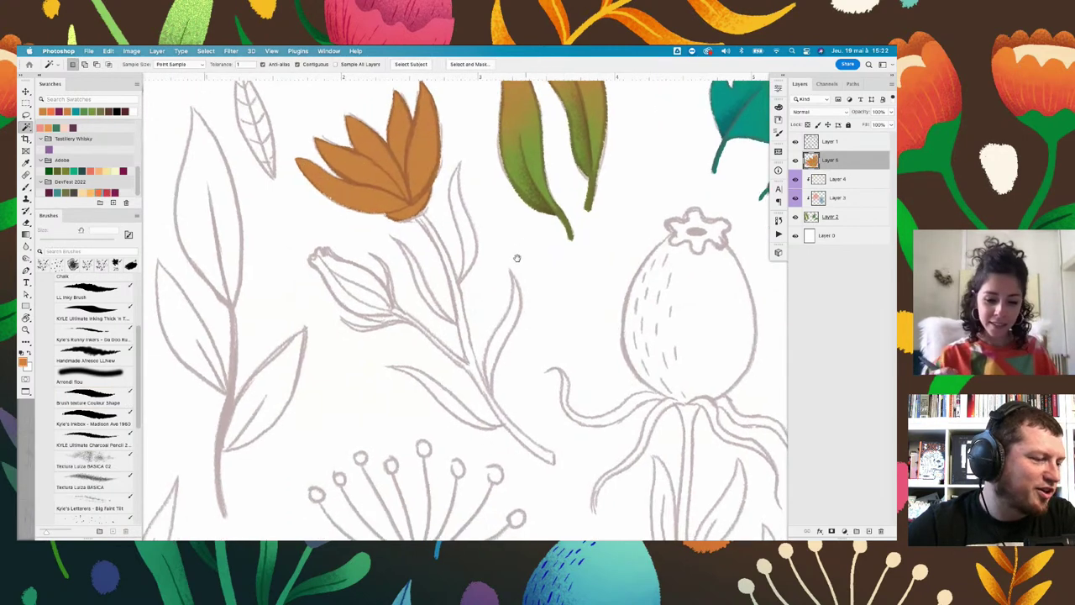
pyautogui.press('b')
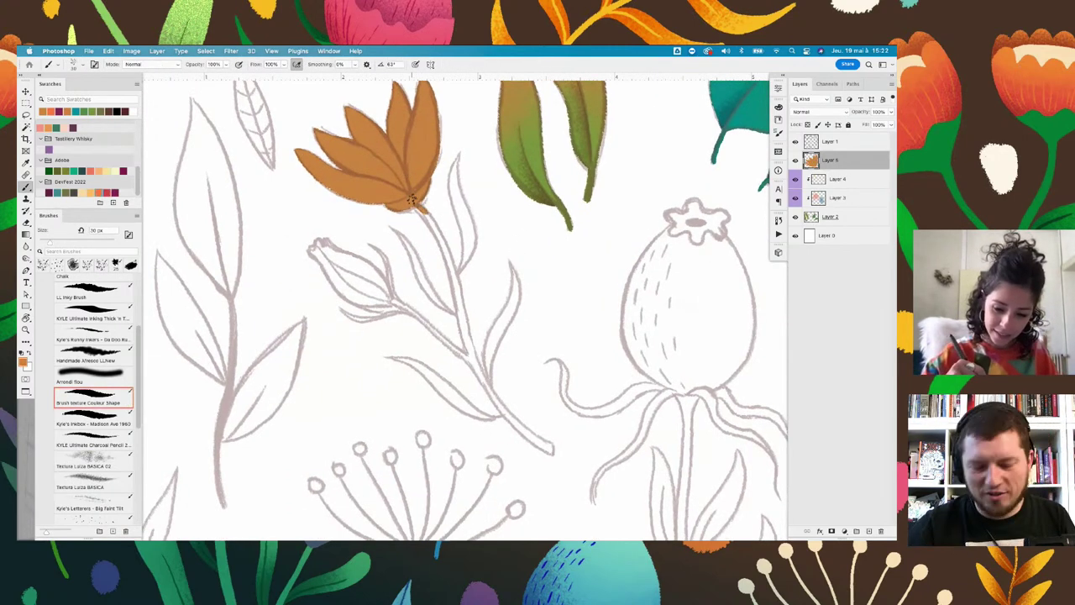
pyautogui.moveTo(415, 206)
pyautogui.mouseDown()
pyautogui.moveTo(442, 246)
pyautogui.moveTo(489, 393)
pyautogui.moveTo(555, 452)
pyautogui.mouseUp()
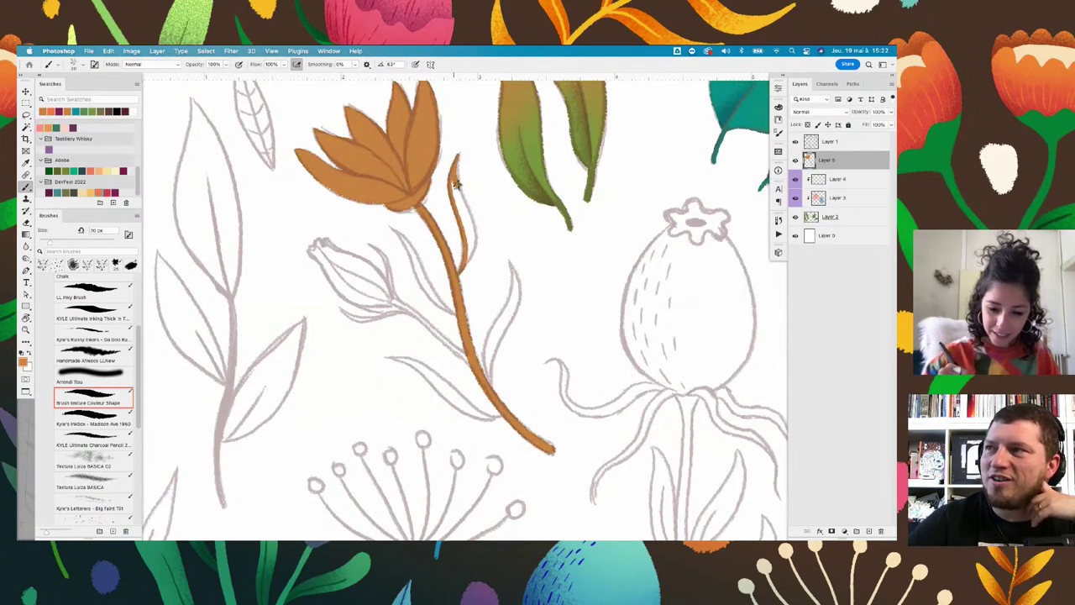
pyautogui.moveTo(454, 184); pyautogui.dragTo(464, 221)
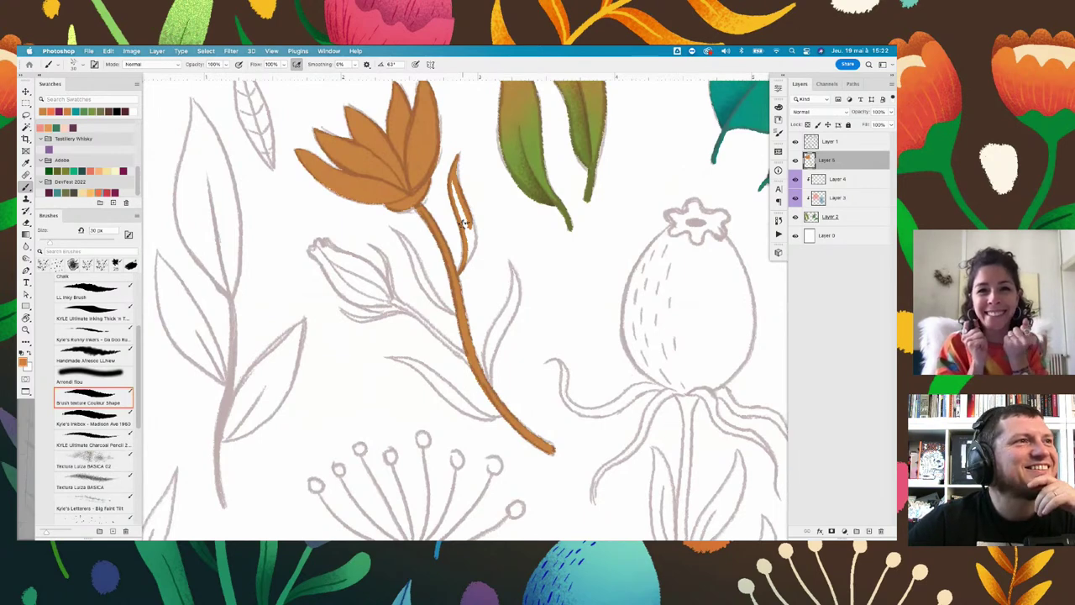
pyautogui.hotkey('ctrl', 'z')
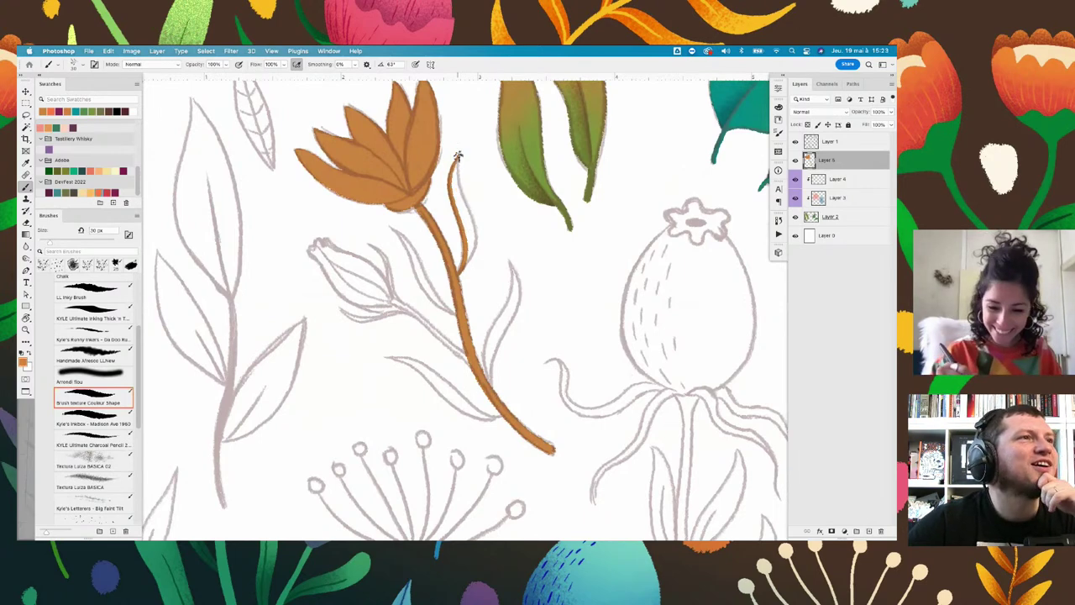
pyautogui.moveTo(462, 204)
pyautogui.mouseDown()
pyautogui.moveTo(473, 240)
pyautogui.moveTo(457, 196)
pyautogui.mouseUp()
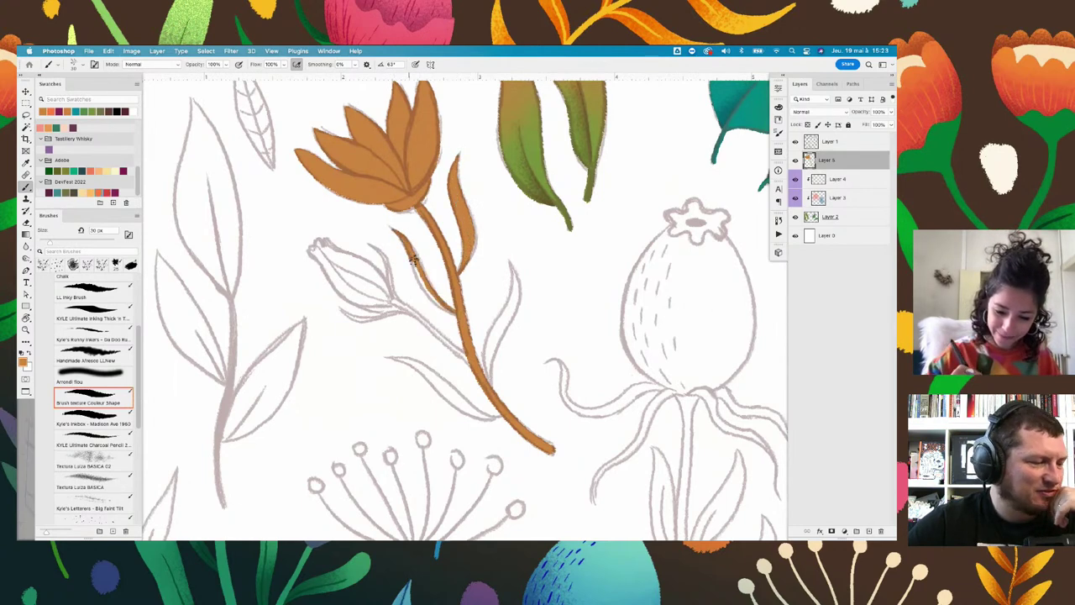
pyautogui.moveTo(413, 261); pyautogui.dragTo(460, 309)
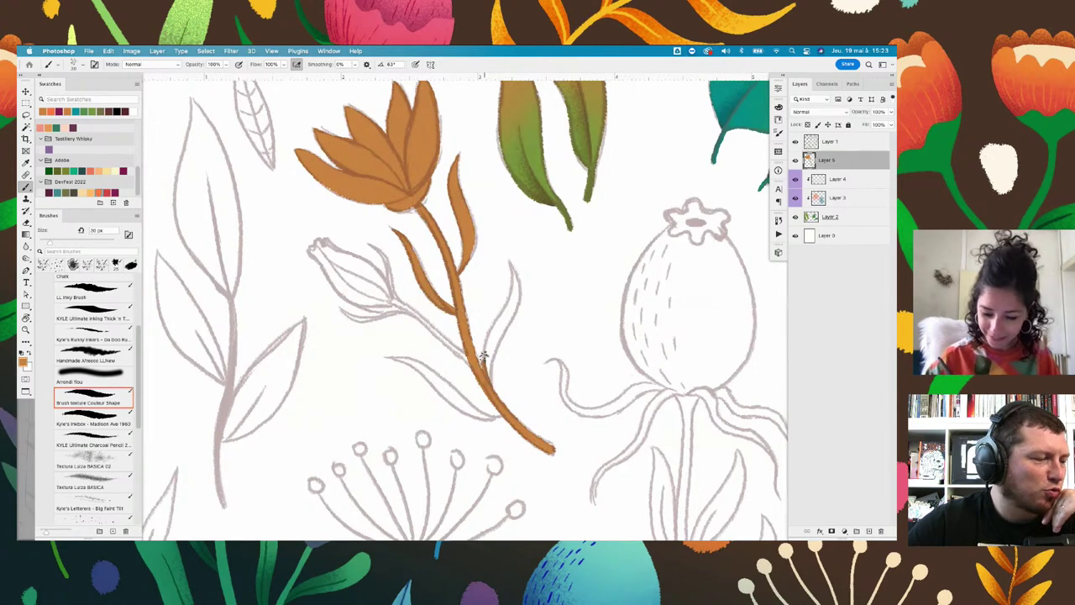
pyautogui.moveTo(484, 356); pyautogui.dragTo(507, 301)
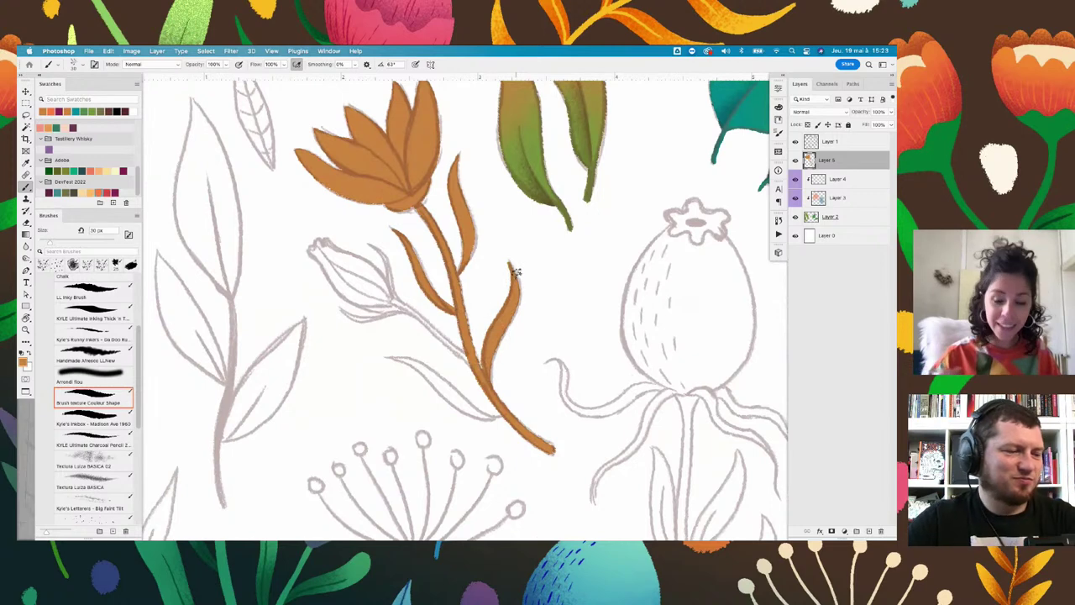
# Trace the bud's left outline and reinforce the bud stem's left edge in orange
pyautogui.press('r')
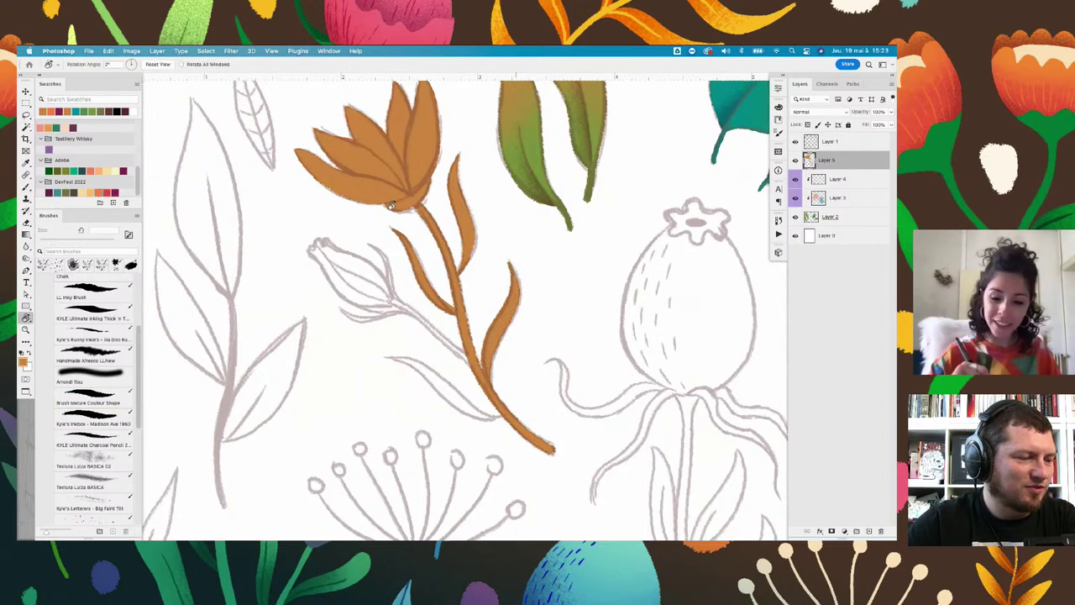
pyautogui.moveTo(517, 270)
pyautogui.mouseDown()
pyautogui.moveTo(448, 149)
pyautogui.moveTo(412, 188)
pyautogui.moveTo(415, 279)
pyautogui.moveTo(425, 210)
pyautogui.mouseUp()
pyautogui.press('b')
pyautogui.press('cmd+z')
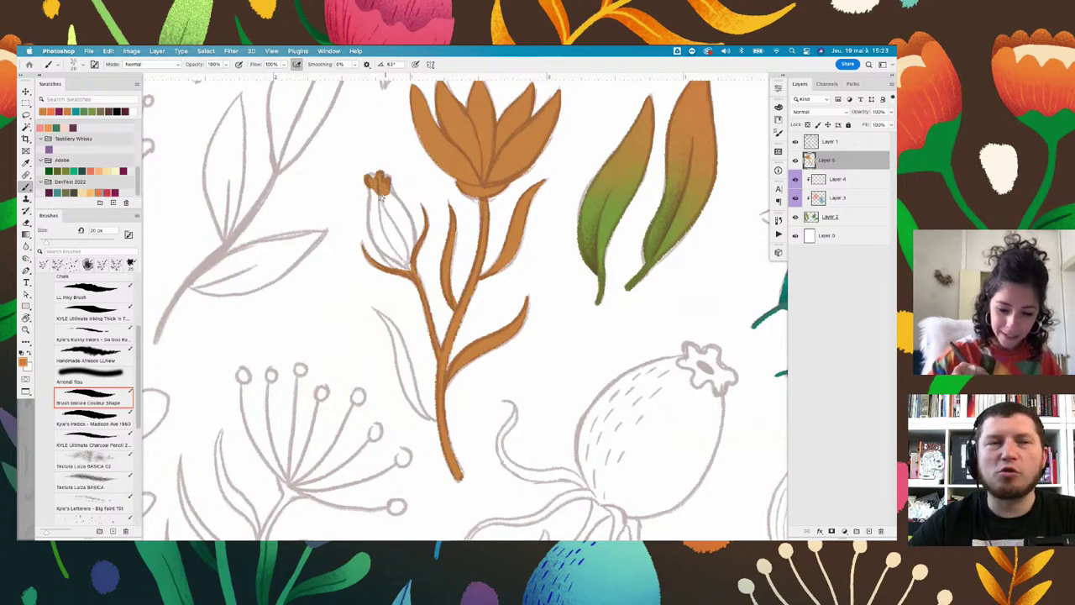
pyautogui.moveTo(368, 192); pyautogui.dragTo(375, 242)
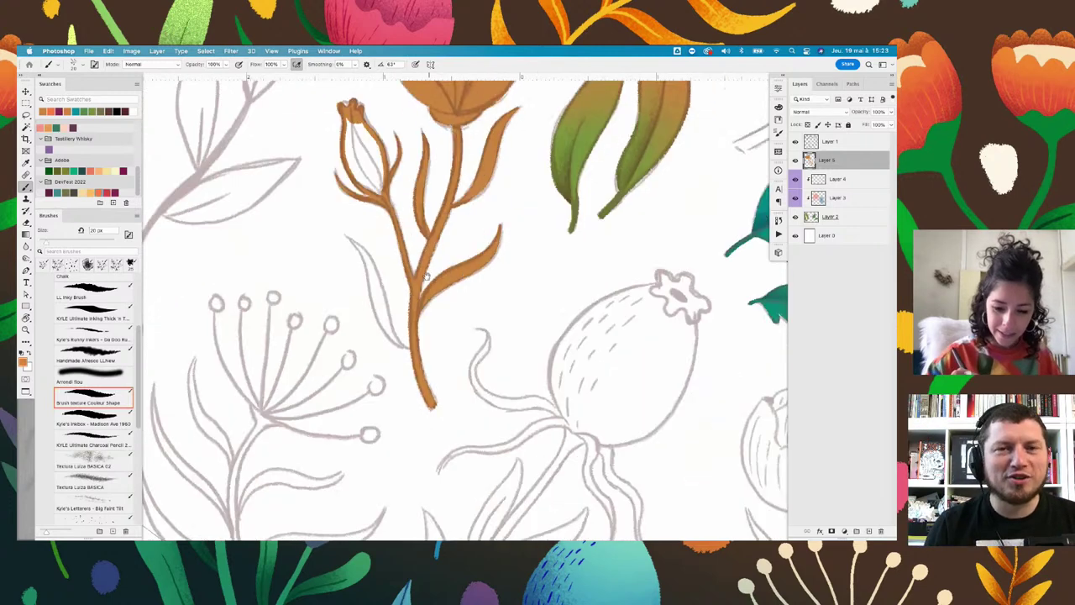
pyautogui.moveTo(378, 313)
pyautogui.mouseDown()
pyautogui.moveTo(347, 242)
pyautogui.moveTo(392, 340)
pyautogui.mouseUp()
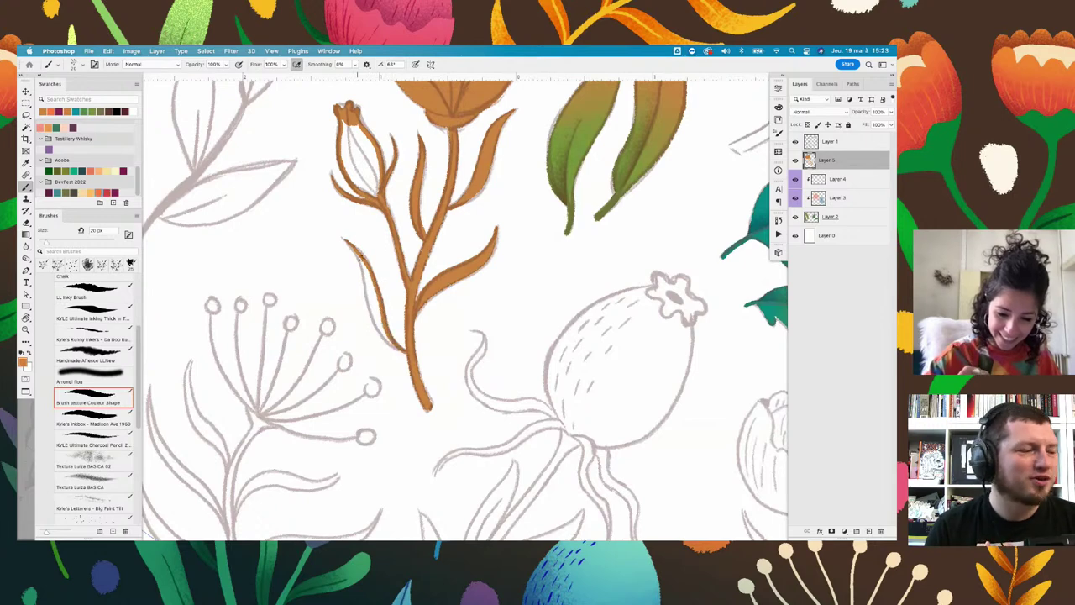
pyautogui.moveTo(344, 237); pyautogui.dragTo(375, 318)
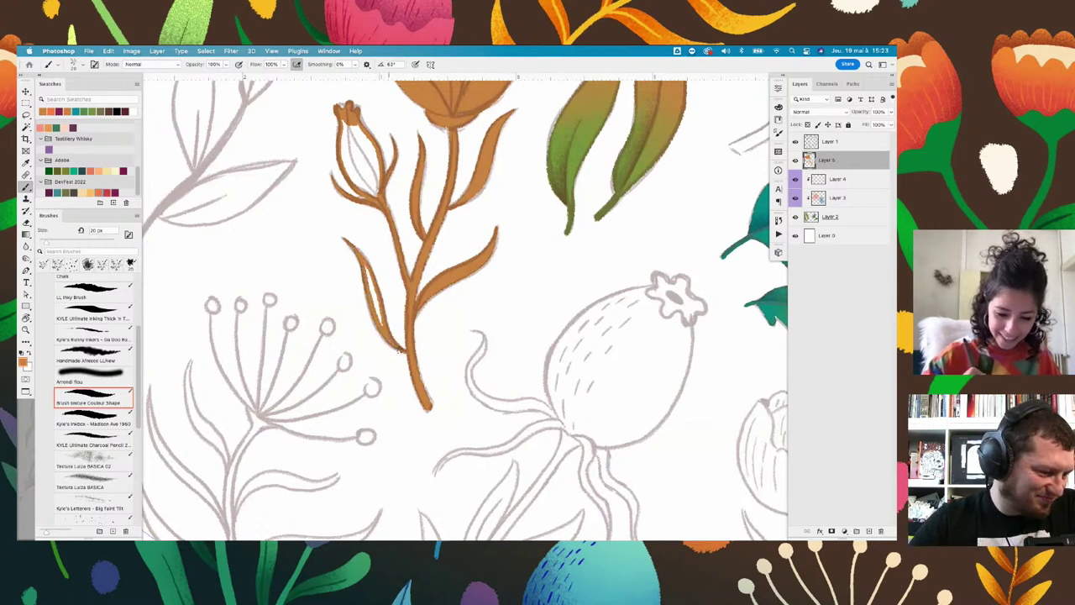
pyautogui.moveTo(368, 276); pyautogui.dragTo(379, 307)
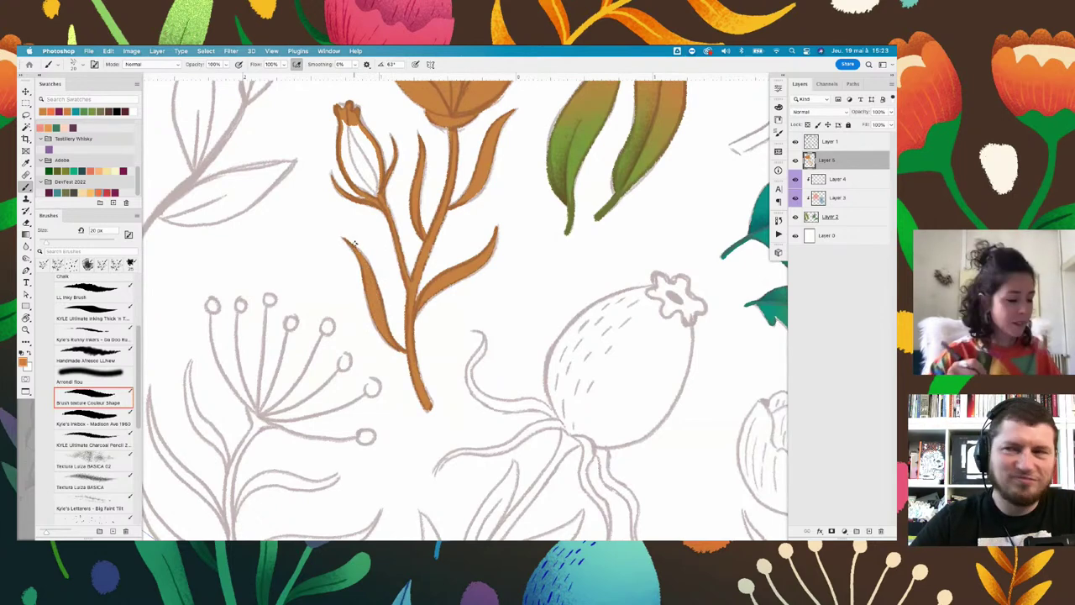
# Fill the bud with solid orange using a Magic Wand selection
pyautogui.press('w')
pyautogui.click(384, 189)
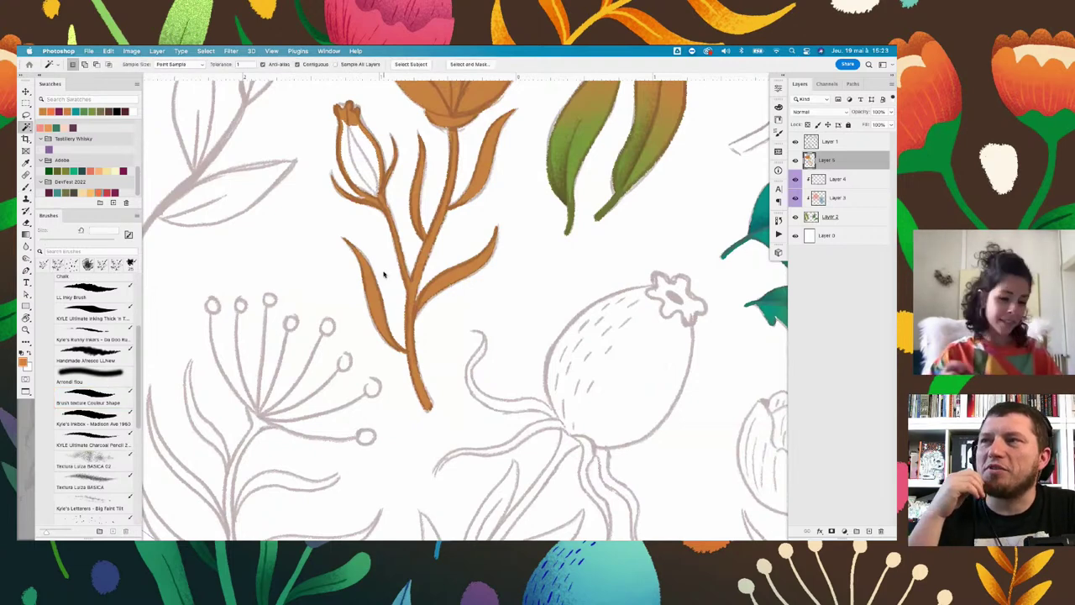
pyautogui.hotkey('alt', 'BackSpace')
pyautogui.press('r')
pyautogui.moveTo(383, 274)
pyautogui.mouseDown()
pyautogui.moveTo(645, 180)
pyautogui.moveTo(547, 247)
pyautogui.moveTo(512, 329)
pyautogui.mouseUp()
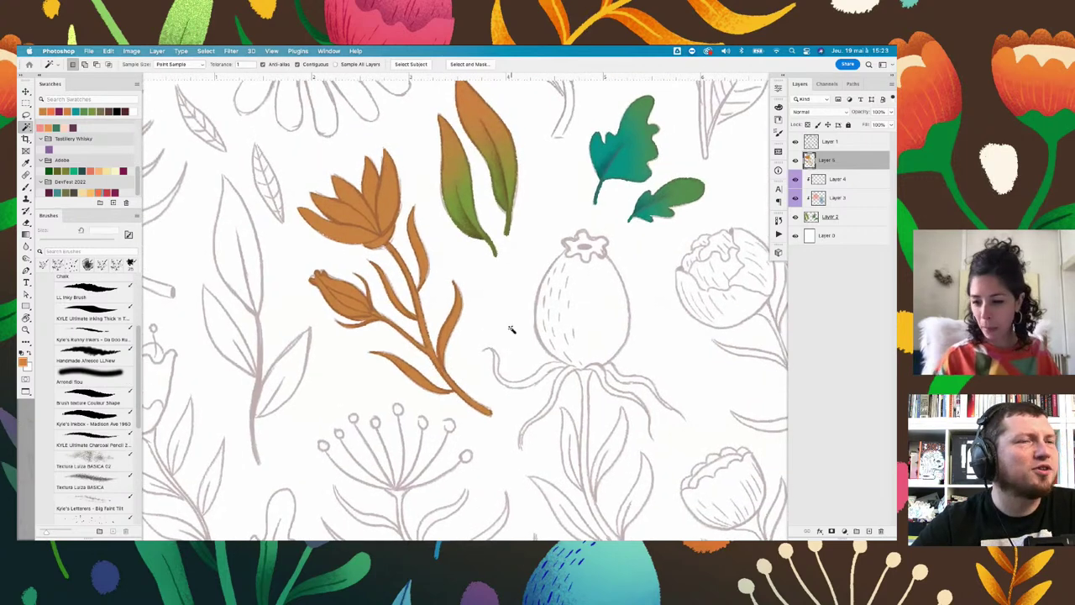
# Add a new layer clipped to Layer 5 and paint lighter orange over the petals
pyautogui.press('super+shift+alt+n')
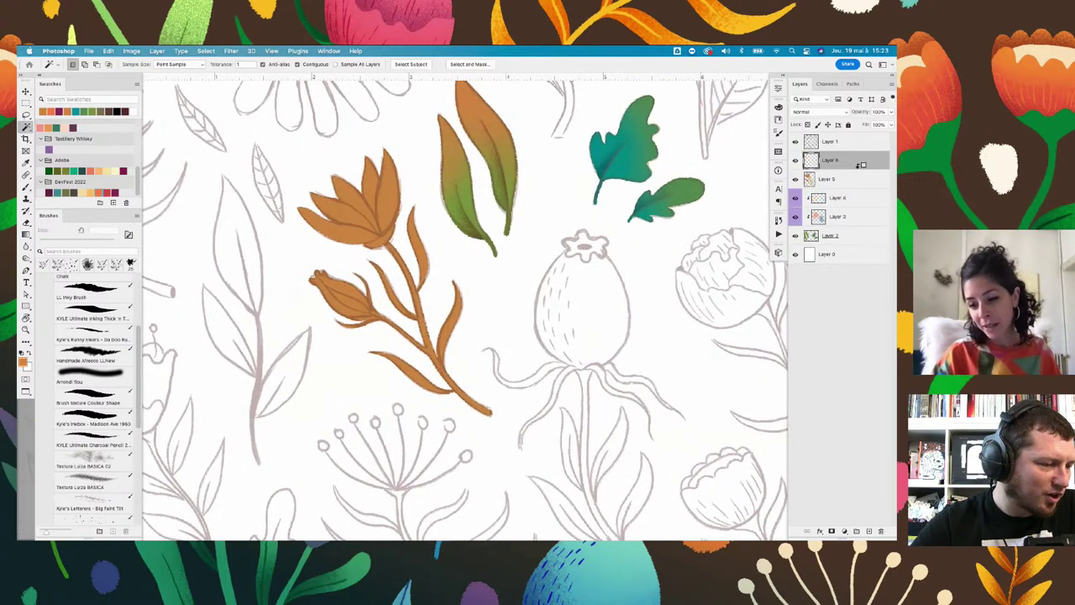
pyautogui.keyDown('alt'); pyautogui.click(856, 169); pyautogui.keyUp('alt')
pyautogui.press('b')
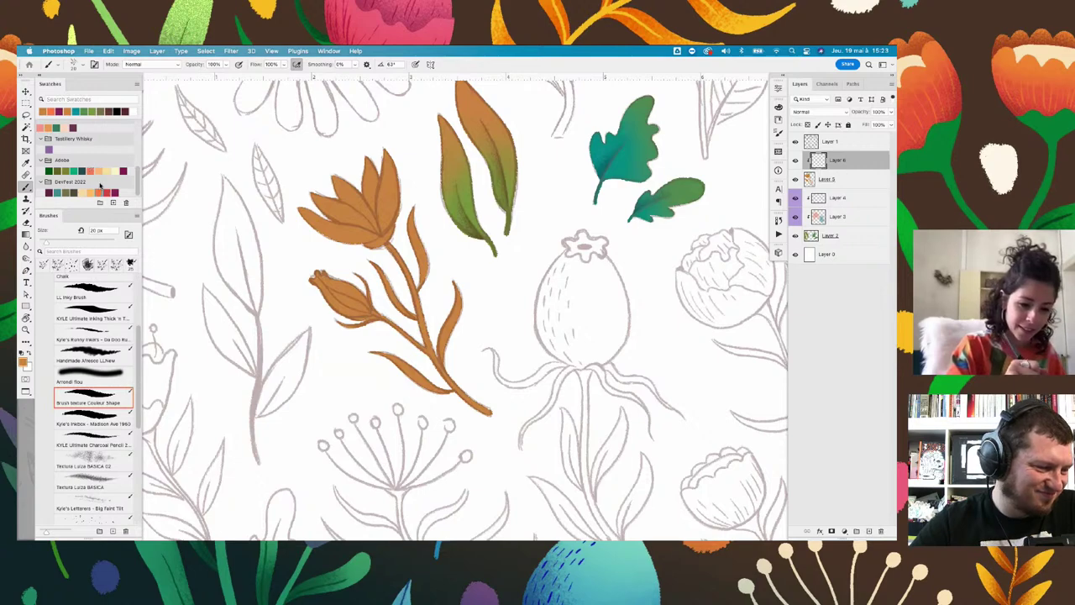
pyautogui.press('r')
pyautogui.moveTo(483, 307); pyautogui.dragTo(429, 325)
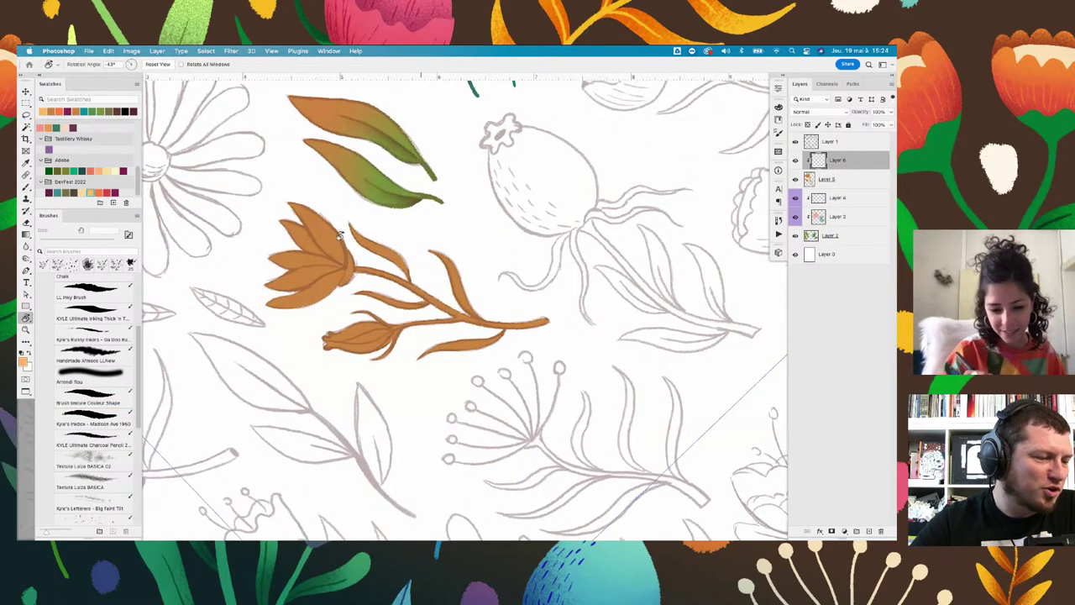
pyautogui.press('b')
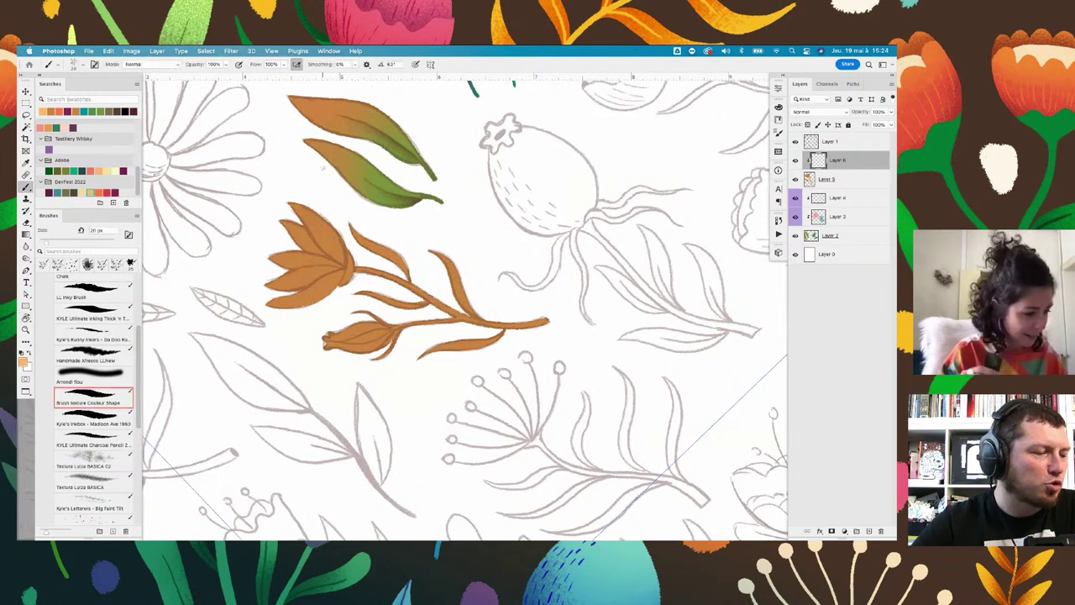
pyautogui.moveTo(336, 235)
pyautogui.mouseDown()
pyautogui.moveTo(336, 290)
pyautogui.moveTo(334, 225)
pyautogui.moveTo(317, 240)
pyautogui.moveTo(308, 215)
pyautogui.mouseUp()
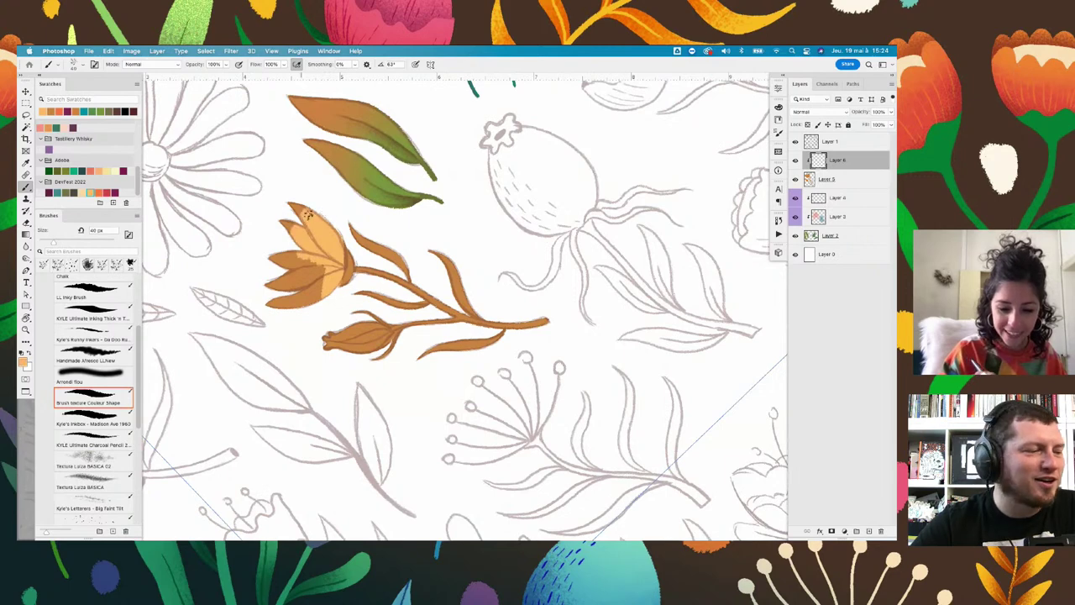
pyautogui.moveTo(323, 260)
pyautogui.mouseDown()
pyautogui.moveTo(323, 299)
pyautogui.moveTo(273, 263)
pyautogui.moveTo(261, 280)
pyautogui.mouseUp()
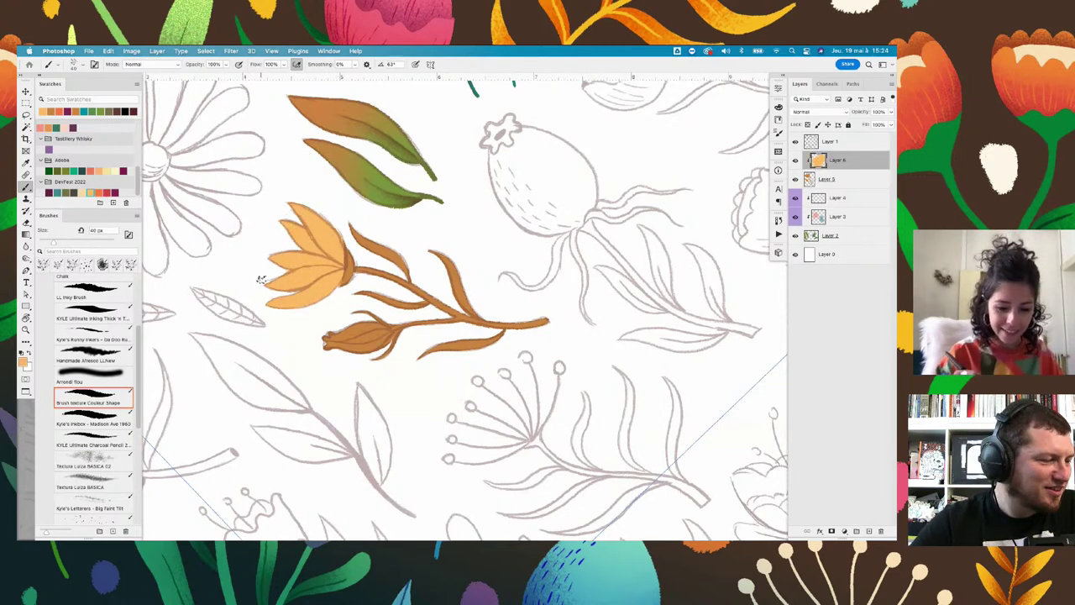
# Paint the bud and its base lighter orange, then add an empty Layer 7
pyautogui.press('r')
pyautogui.moveTo(375, 223)
pyautogui.mouseDown()
pyautogui.moveTo(507, 227)
pyautogui.moveTo(518, 214)
pyautogui.mouseUp()
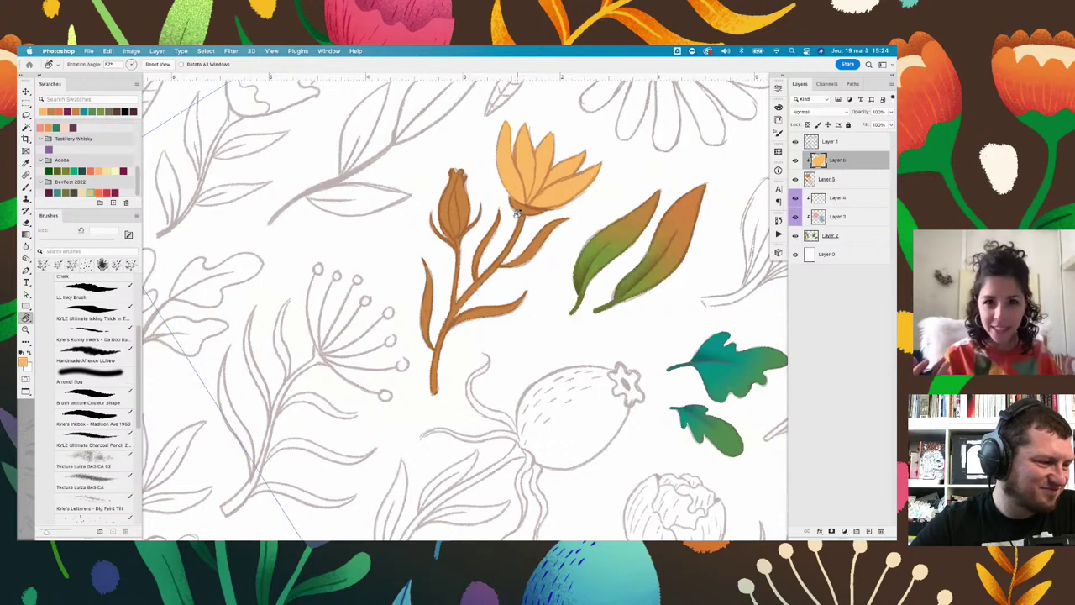
pyautogui.moveTo(484, 197); pyautogui.dragTo(509, 189)
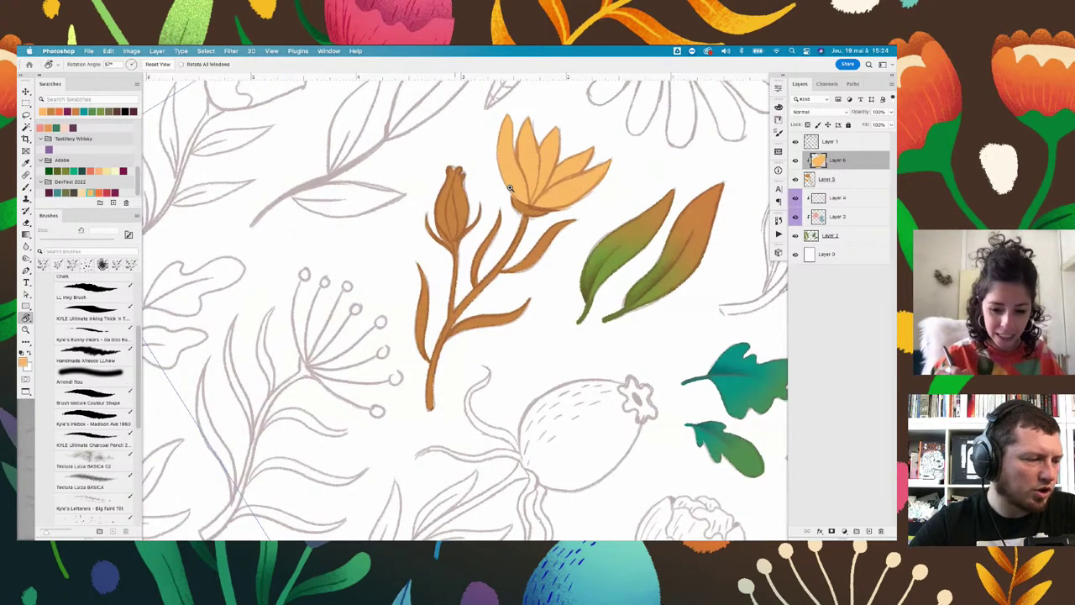
pyautogui.scroll(2, 509, 188)
pyautogui.press('b')
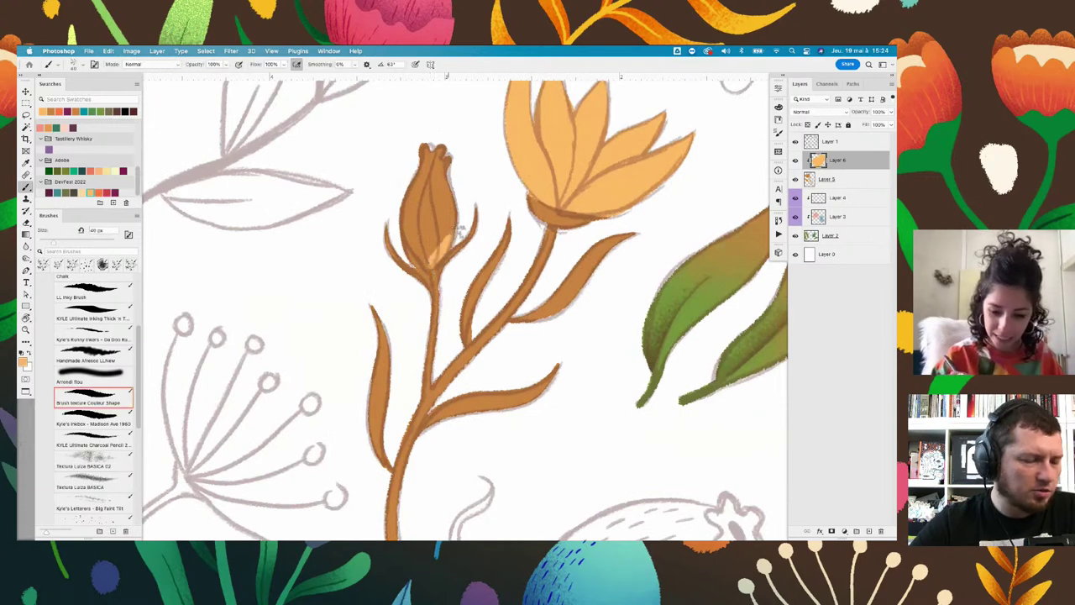
pyautogui.moveTo(461, 234)
pyautogui.mouseDown()
pyautogui.moveTo(420, 172)
pyautogui.moveTo(433, 153)
pyautogui.moveTo(411, 136)
pyautogui.mouseUp()
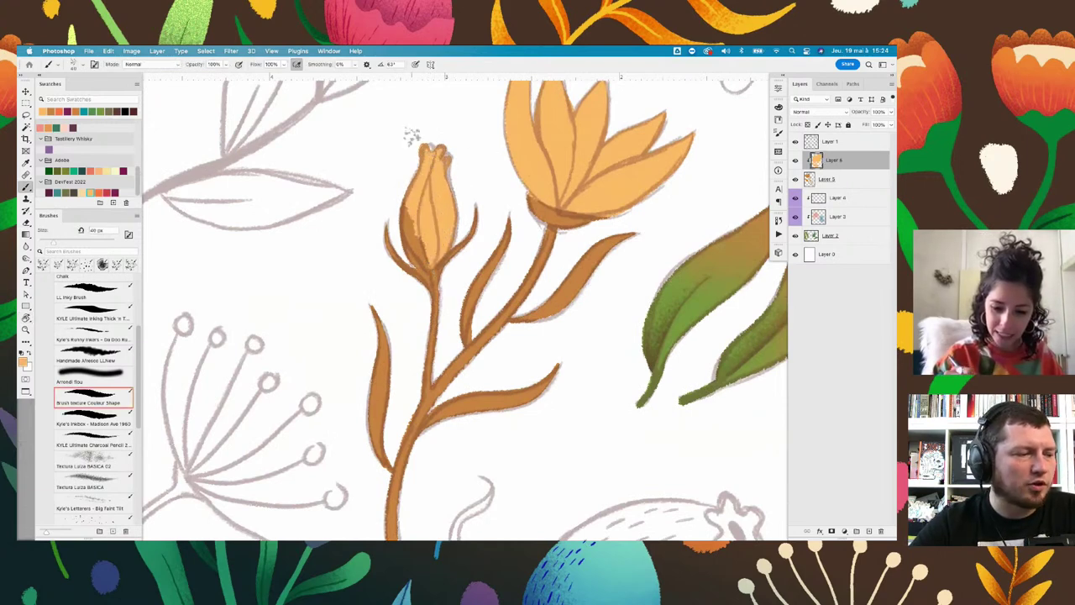
pyautogui.moveTo(411, 228); pyautogui.dragTo(418, 248)
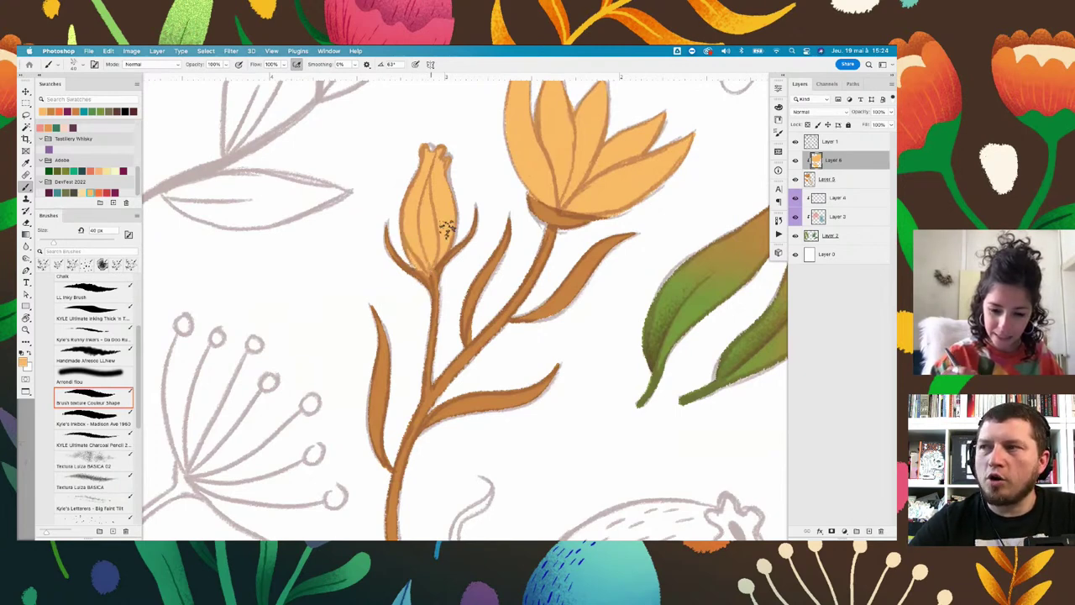
pyautogui.press('r')
pyautogui.moveTo(663, 309)
pyautogui.mouseDown()
pyautogui.moveTo(528, 176)
pyautogui.moveTo(586, 316)
pyautogui.moveTo(562, 337)
pyautogui.mouseUp()
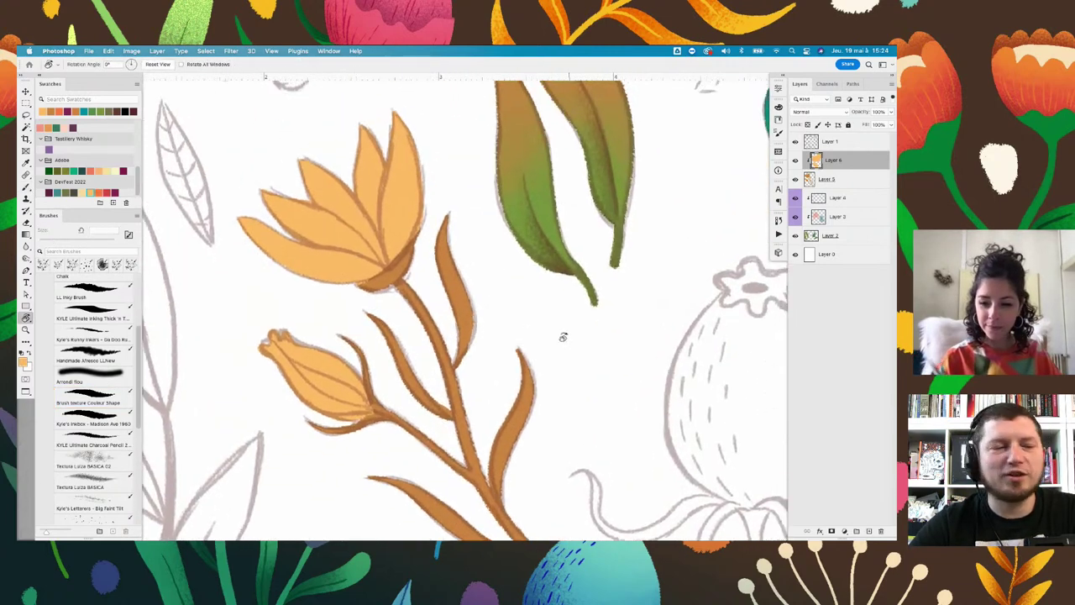
pyautogui.click(868, 530)
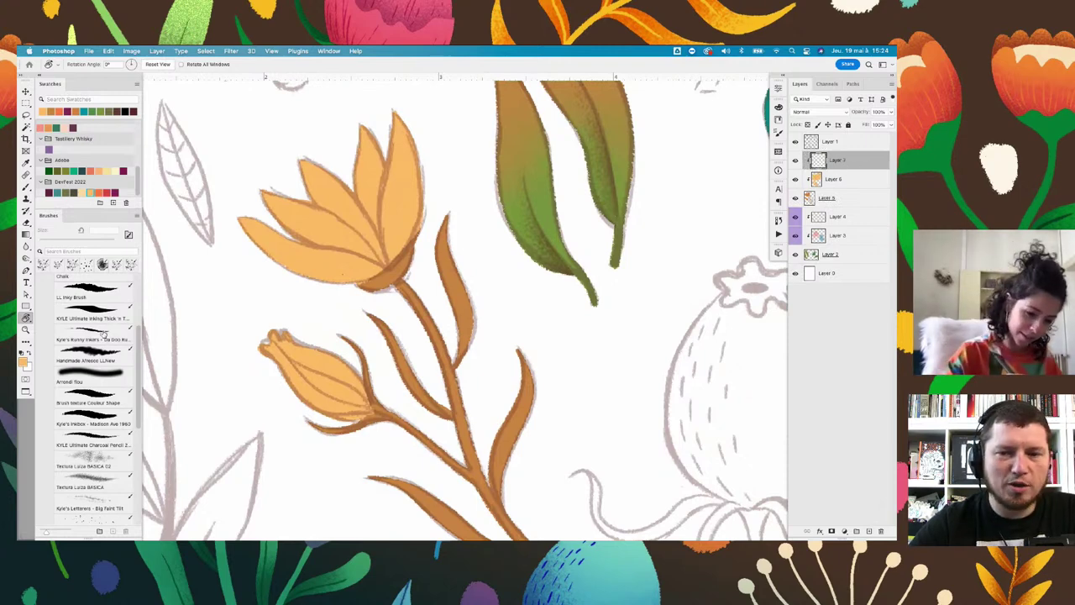
# Choose the Kyle's Bunny Inkers brush at 15 px and rotate the view to straighten the flowers
pyautogui.click(99, 315)
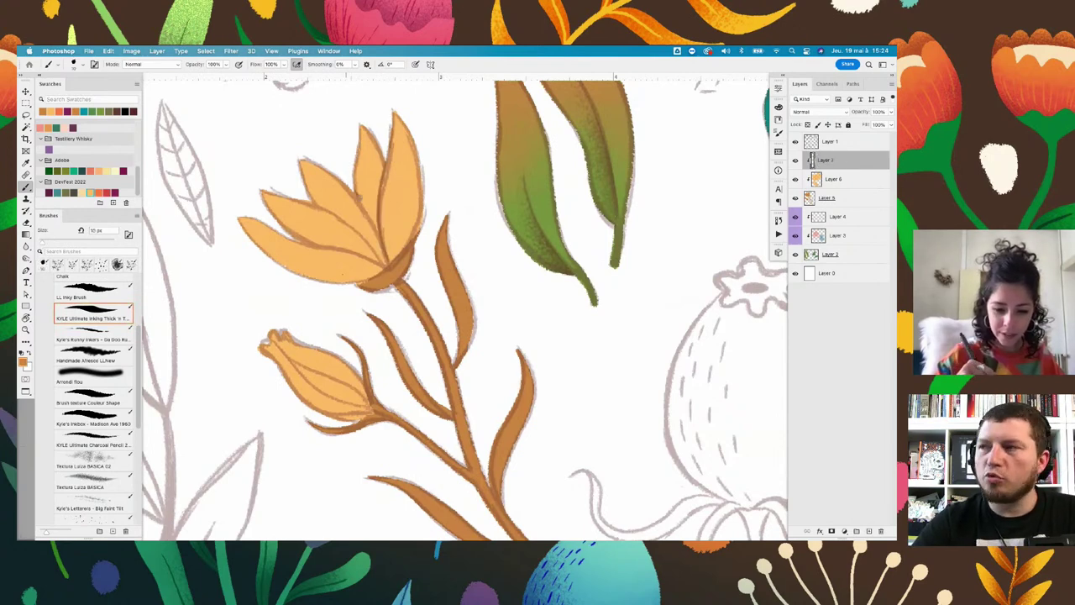
pyautogui.press('r')
pyautogui.moveTo(376, 229)
pyautogui.mouseDown()
pyautogui.moveTo(466, 114)
pyautogui.moveTo(415, 193)
pyautogui.mouseUp()
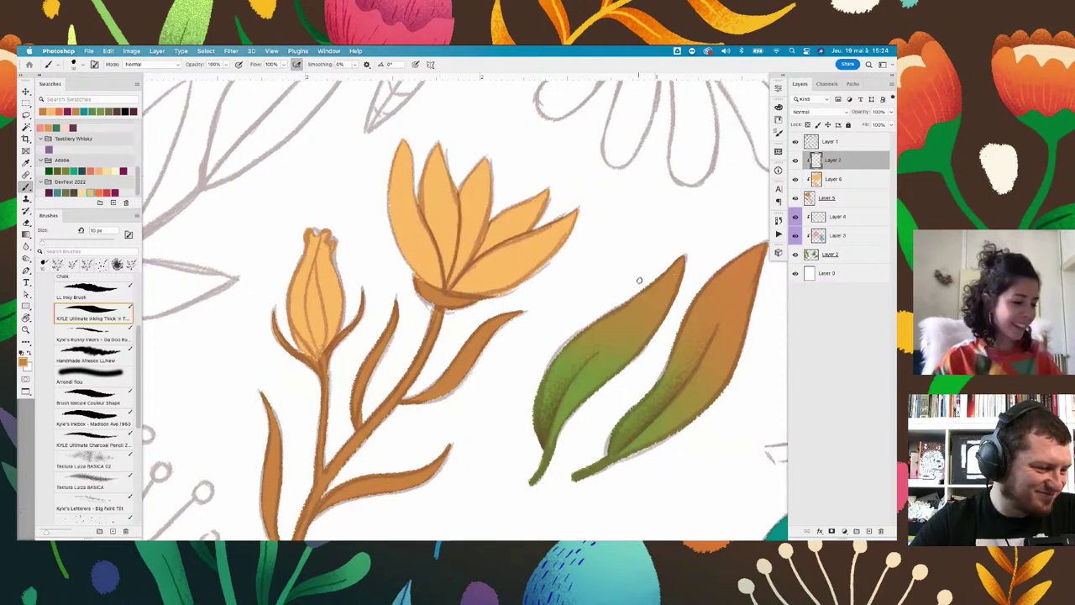
pyautogui.press('r')
pyautogui.moveTo(667, 224); pyautogui.dragTo(634, 180)
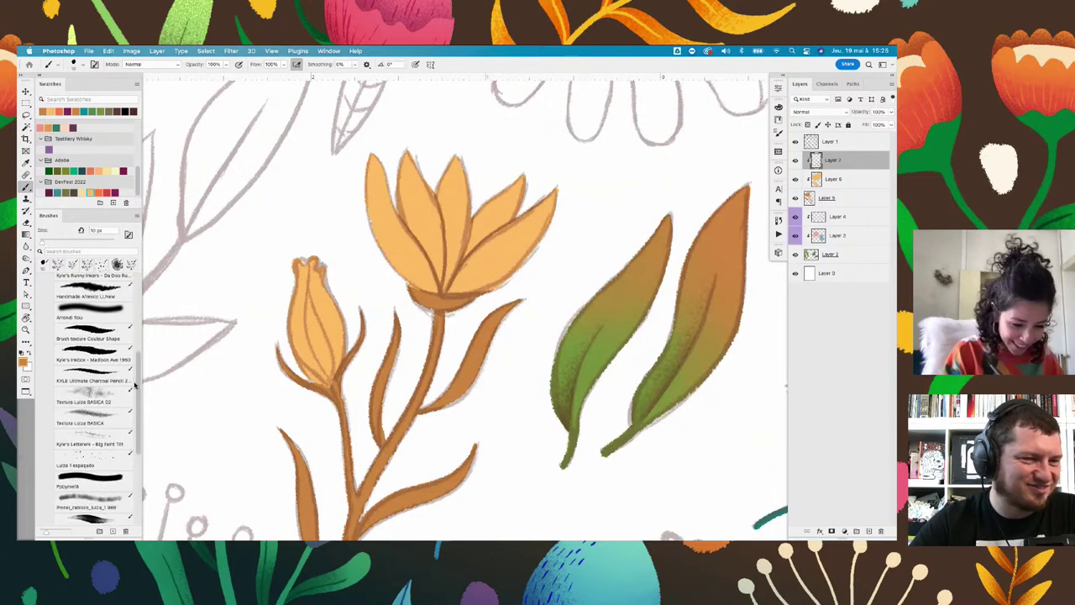
pyautogui.scroll(2, 136, 358)
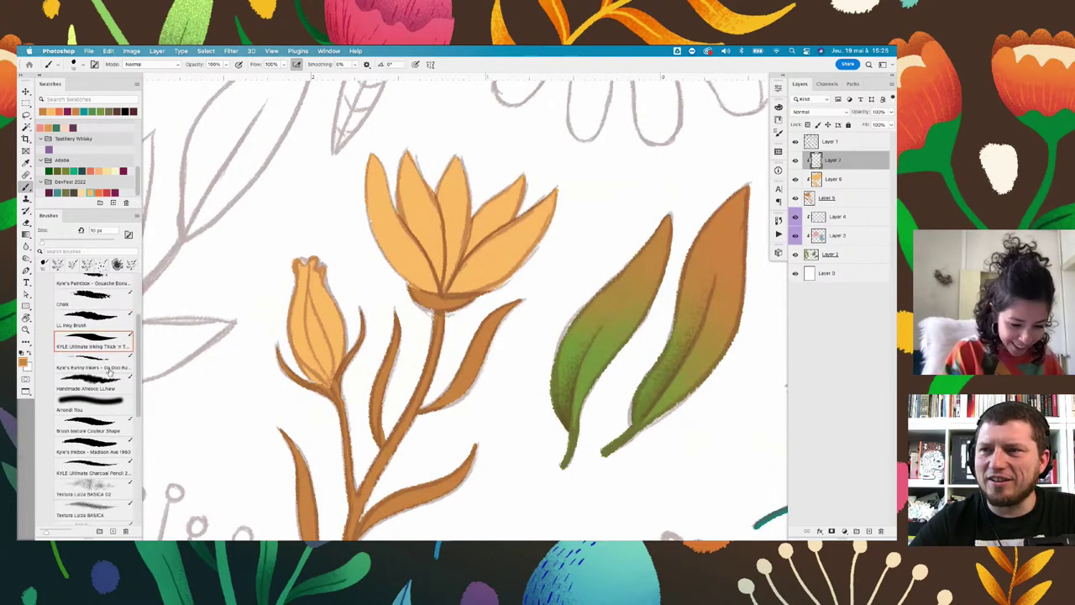
# Draw a dark line detail inside the bud with the thick inking brush
pyautogui.click(109, 371)
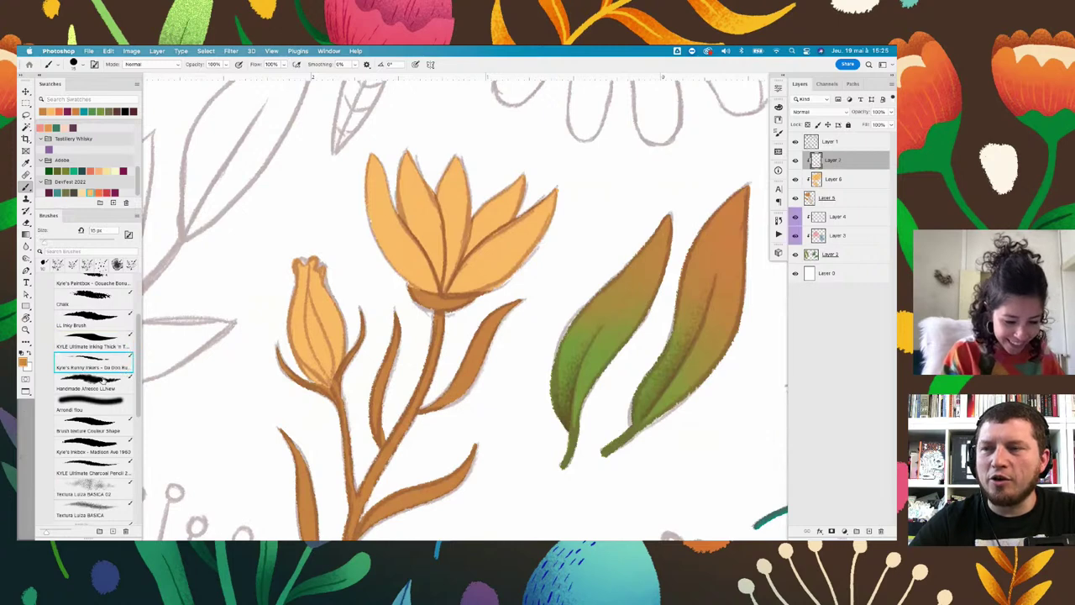
pyautogui.click(92, 346)
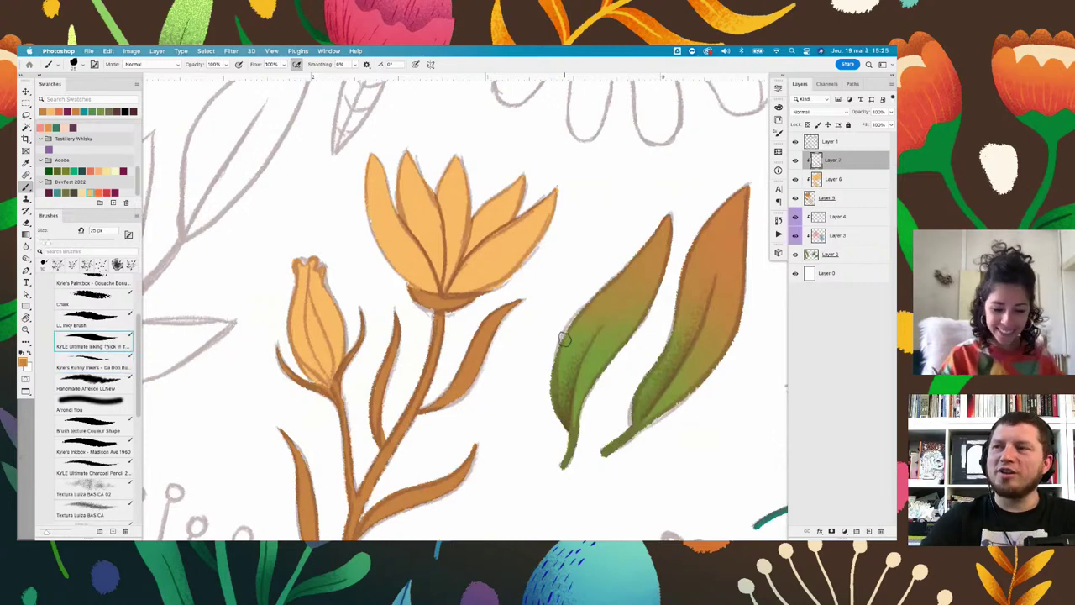
pyautogui.moveTo(564, 339); pyautogui.dragTo(572, 252)
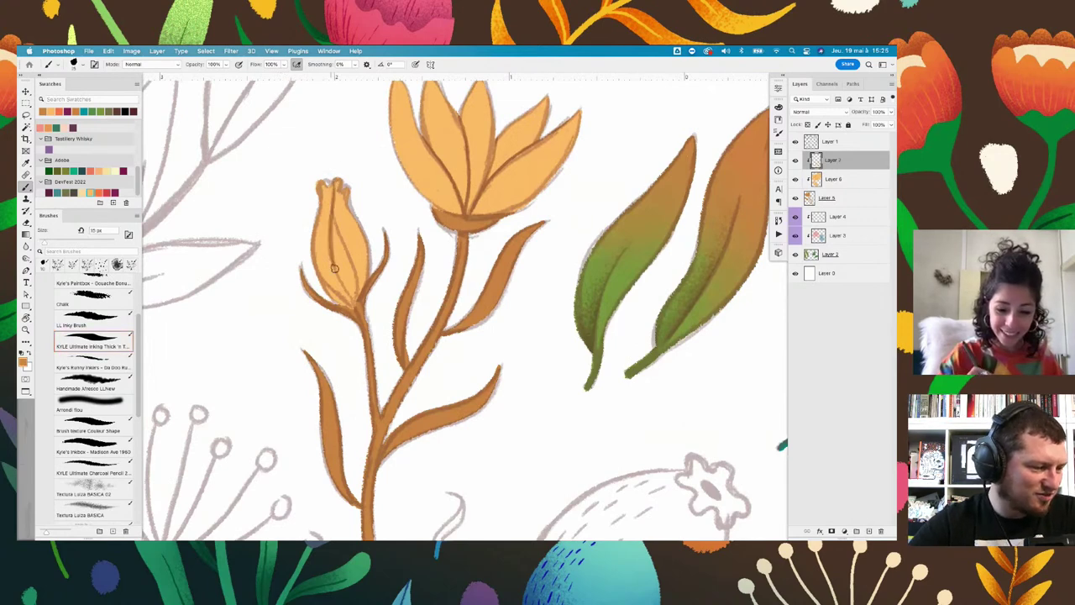
pyautogui.moveTo(334, 267); pyautogui.dragTo(345, 294)
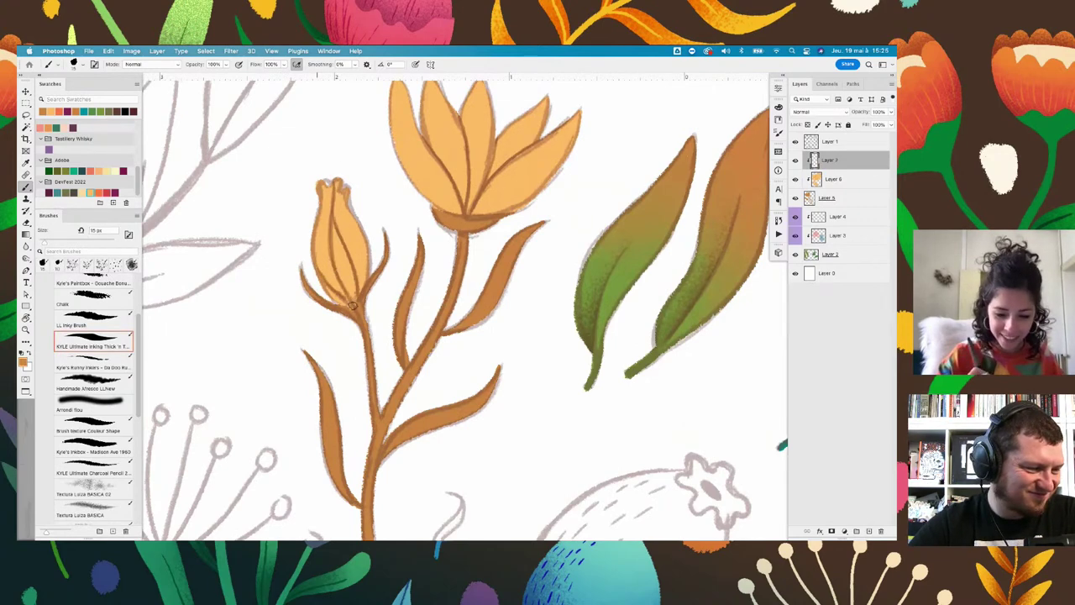
# Try thin ink veins on the left petals, undo them, and tilt the canvas about 30°
pyautogui.click(104, 360)
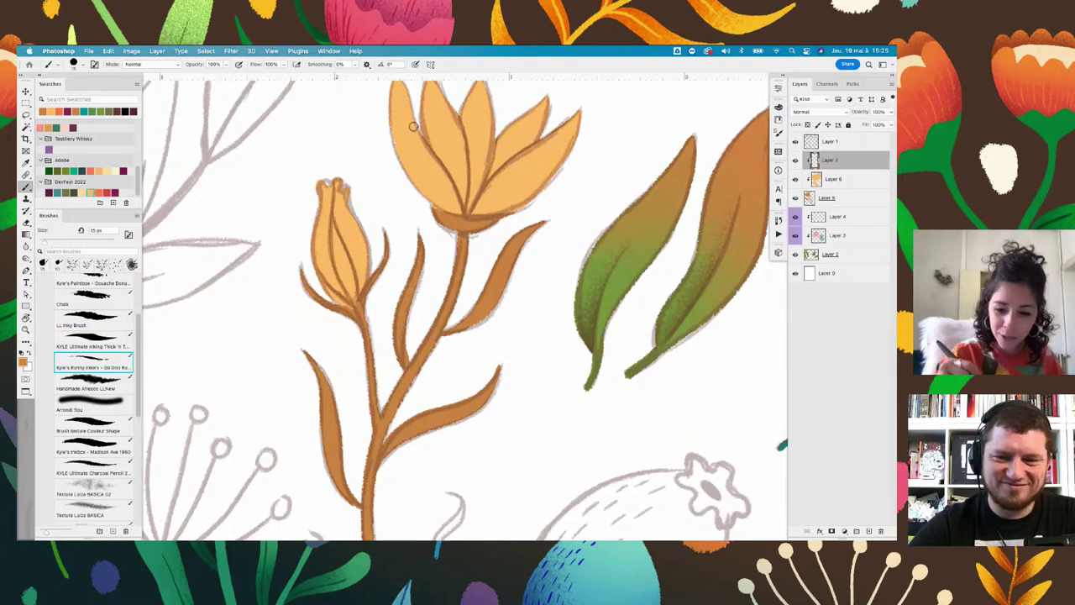
pyautogui.moveTo(406, 142); pyautogui.dragTo(444, 195)
pyautogui.hotkey('ctrl', 'z')
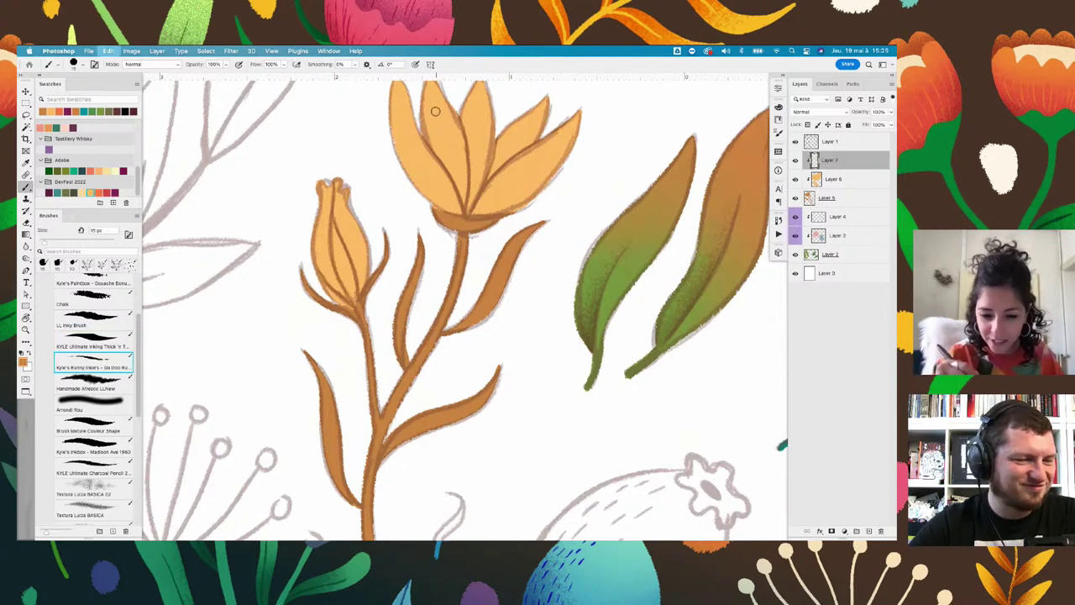
pyautogui.moveTo(434, 108); pyautogui.dragTo(456, 174)
pyautogui.hotkey('ctrl', 'z')
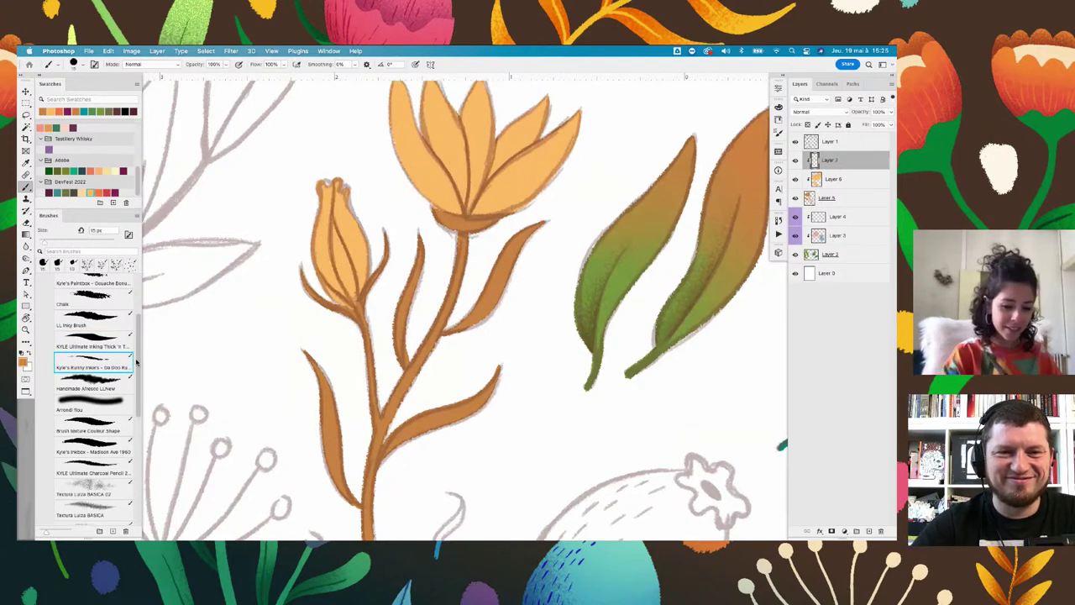
pyautogui.scroll(1, 137, 357)
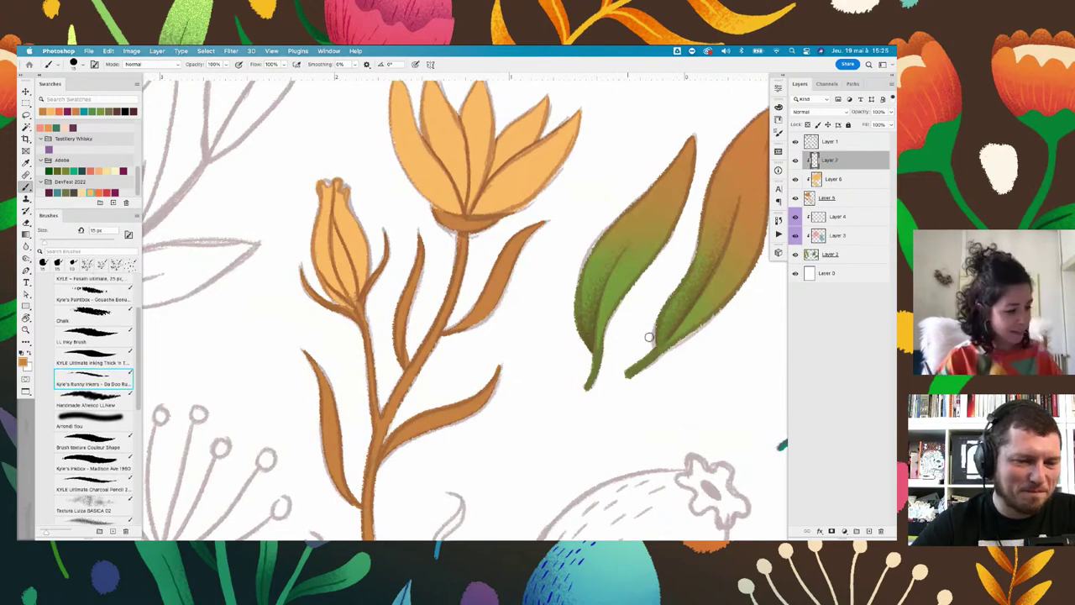
pyautogui.press('r')
pyautogui.moveTo(663, 221)
pyautogui.mouseDown()
pyautogui.moveTo(710, 281)
pyautogui.moveTo(667, 316)
pyautogui.mouseUp()
# Reset the view rotation to 0°, zoom back onto the centre motifs, and select Layer 5
pyautogui.scroll(-3, 667, 317)
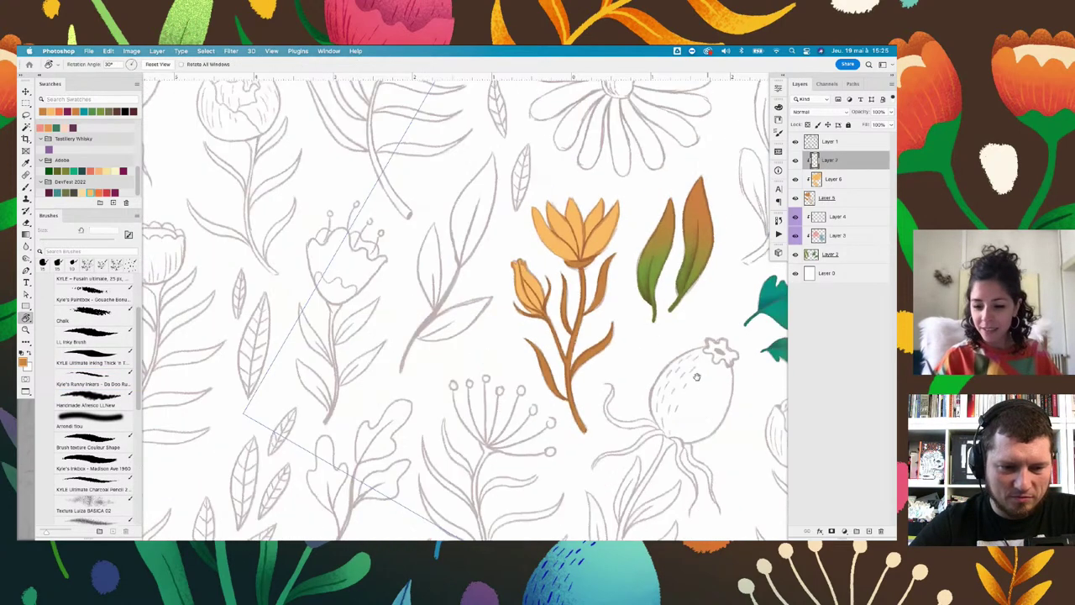
pyautogui.scroll(-2, 672, 315)
pyautogui.scroll(-2, 681, 312)
pyautogui.scroll(-2, 687, 310)
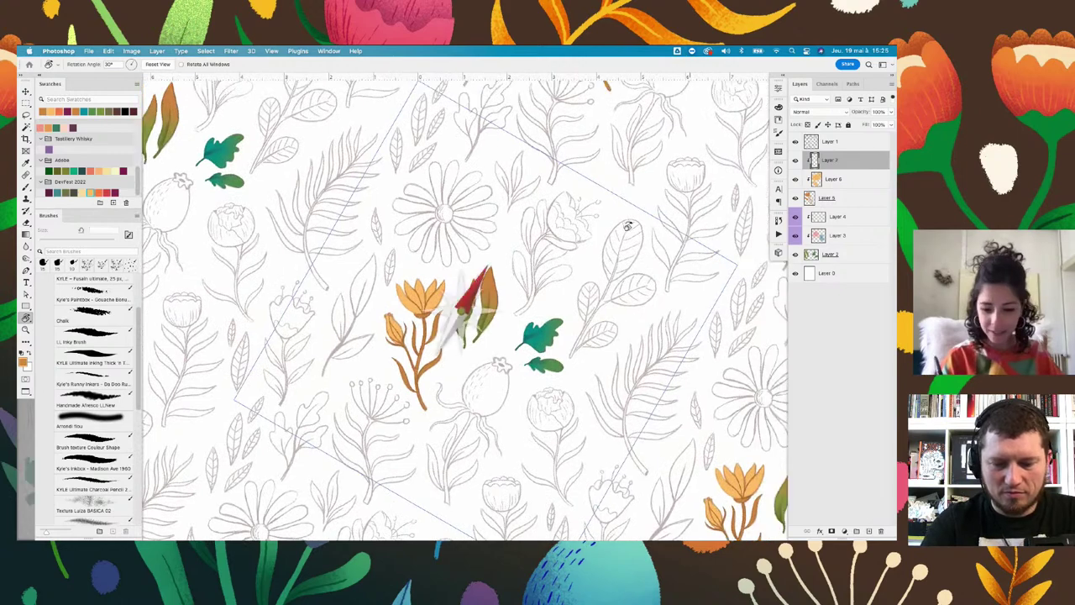
pyautogui.press('Escape')
pyautogui.scroll(2, 539, 370)
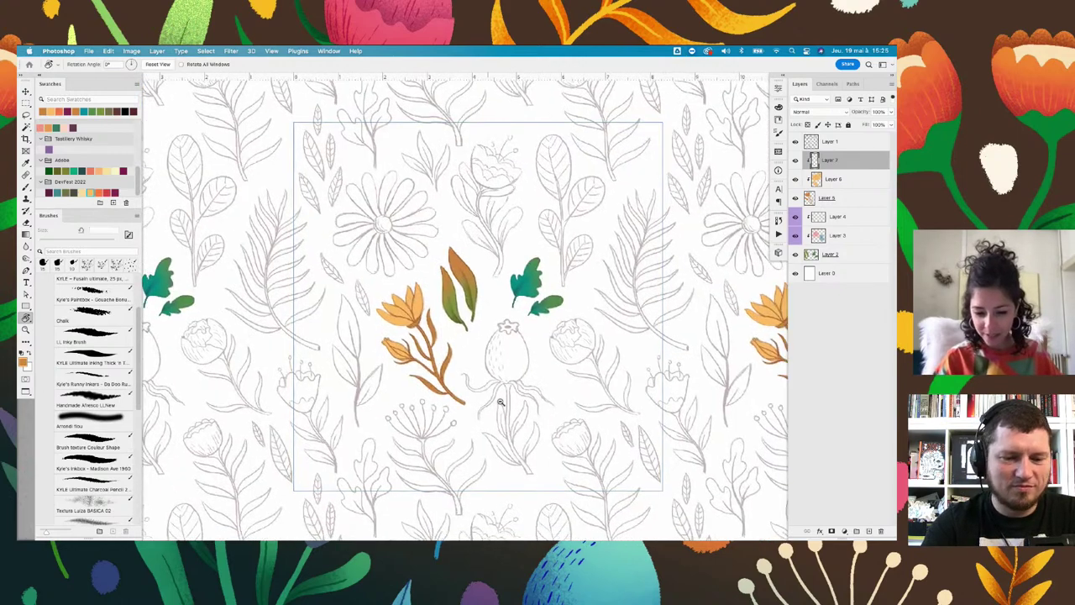
pyautogui.scroll(2, 499, 403)
pyautogui.scroll(2, 510, 432)
pyautogui.scroll(2, 521, 403)
pyautogui.keyDown('ctrl'); pyautogui.click(594, 239); pyautogui.keyUp('ctrl')
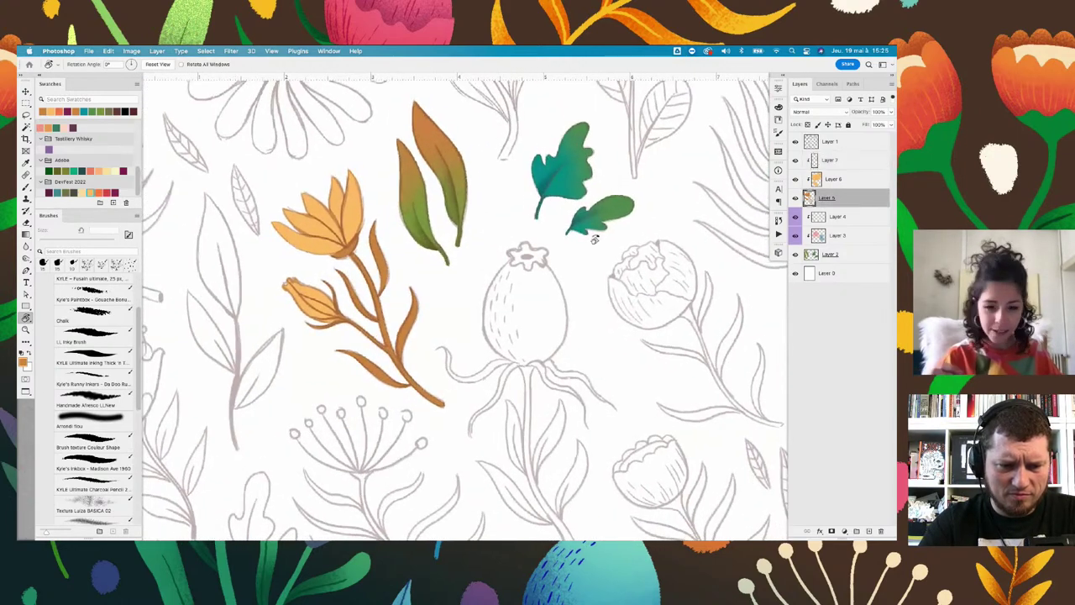
# Select a textured brush and enlarge it for broad shading on the stem
pyautogui.click(91, 399)
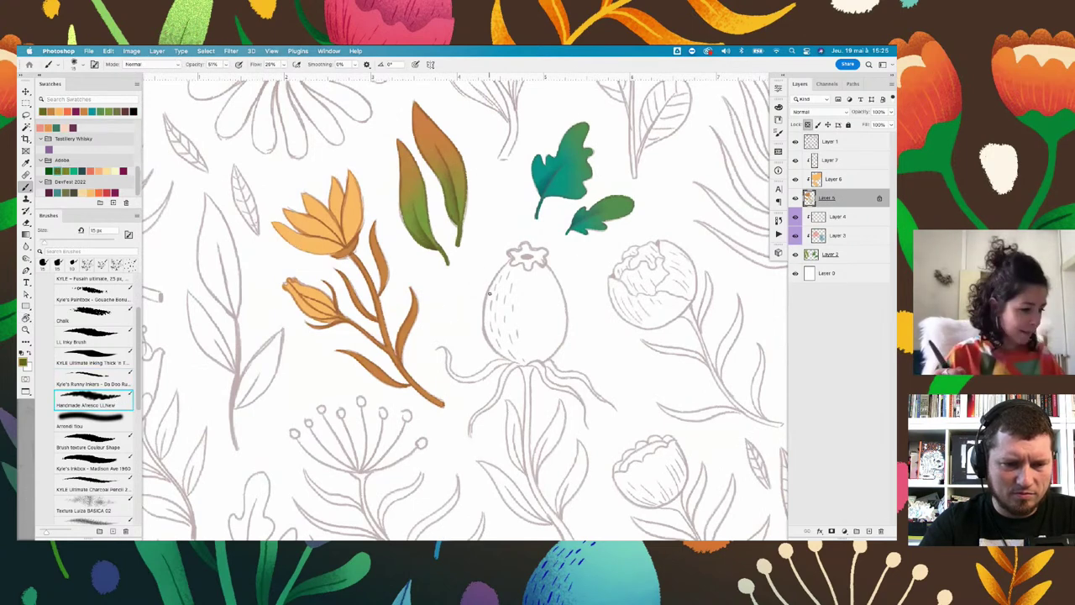
pyautogui.press(']')
pyautogui.press(']')
pyautogui.press(']')
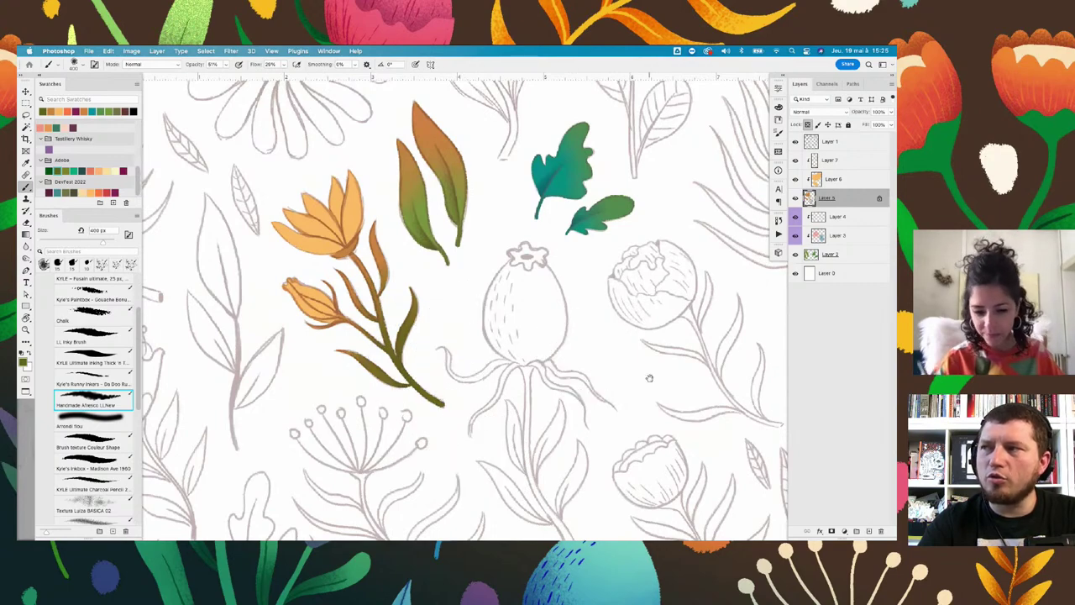
pyautogui.moveTo(648, 377); pyautogui.dragTo(555, 415)
pyautogui.moveTo(619, 429); pyautogui.dragTo(665, 397)
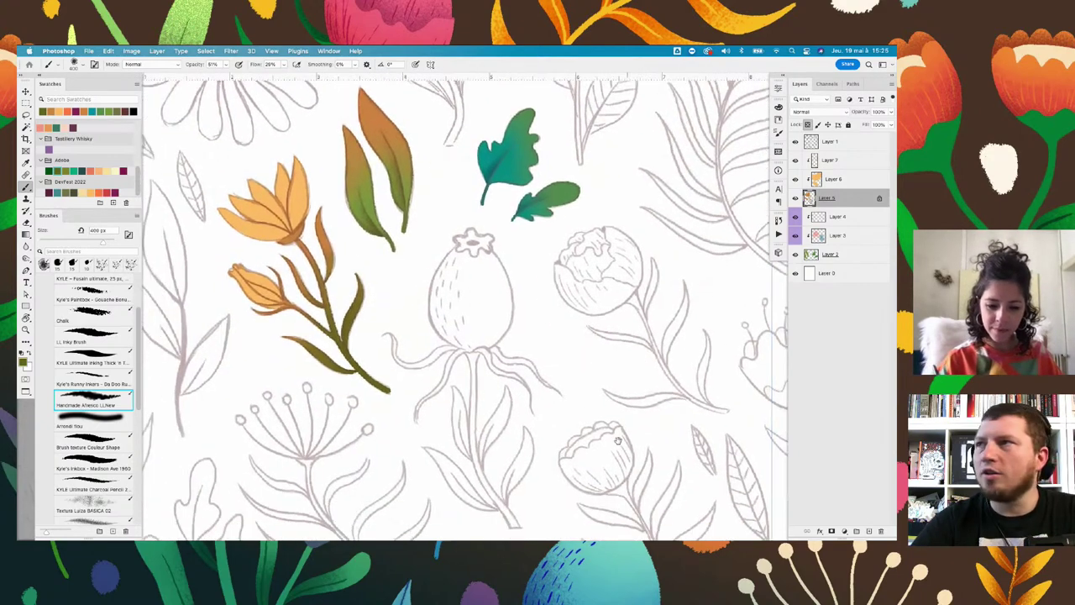
pyautogui.scroll(-3, 666, 397)
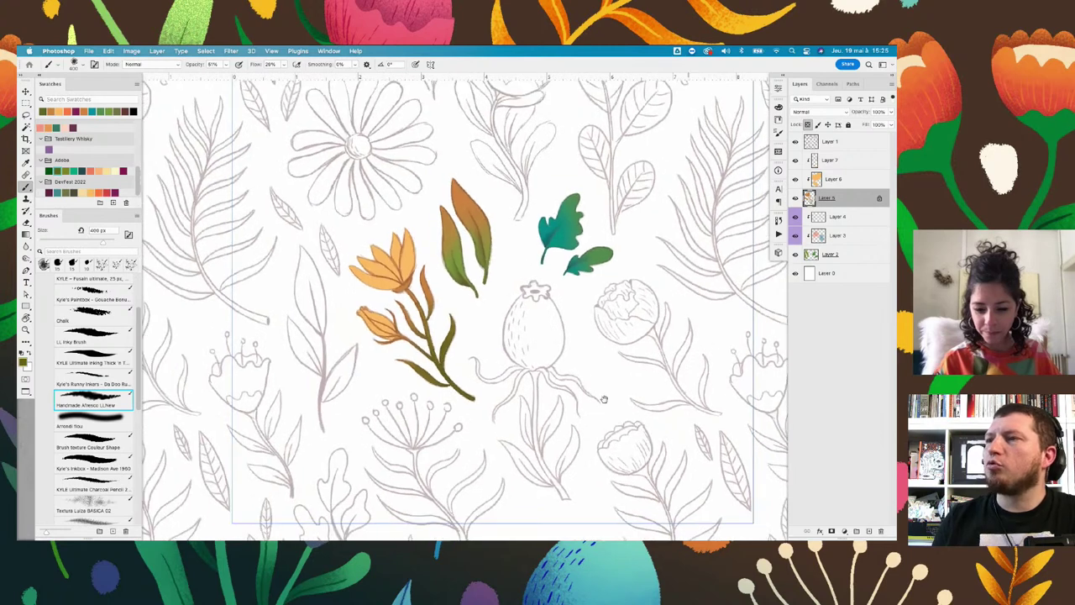
pyautogui.scroll(-2, 464, 307)
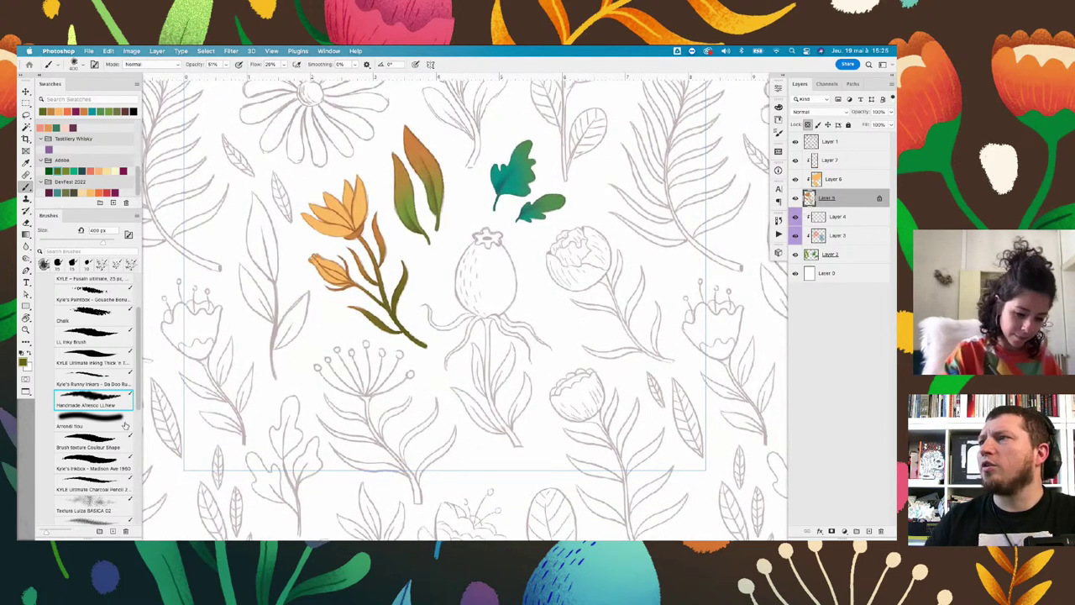
# Switch to Brush texture Couleur Shape and shrink it to about 50 px after a test stroke
pyautogui.click(92, 440)
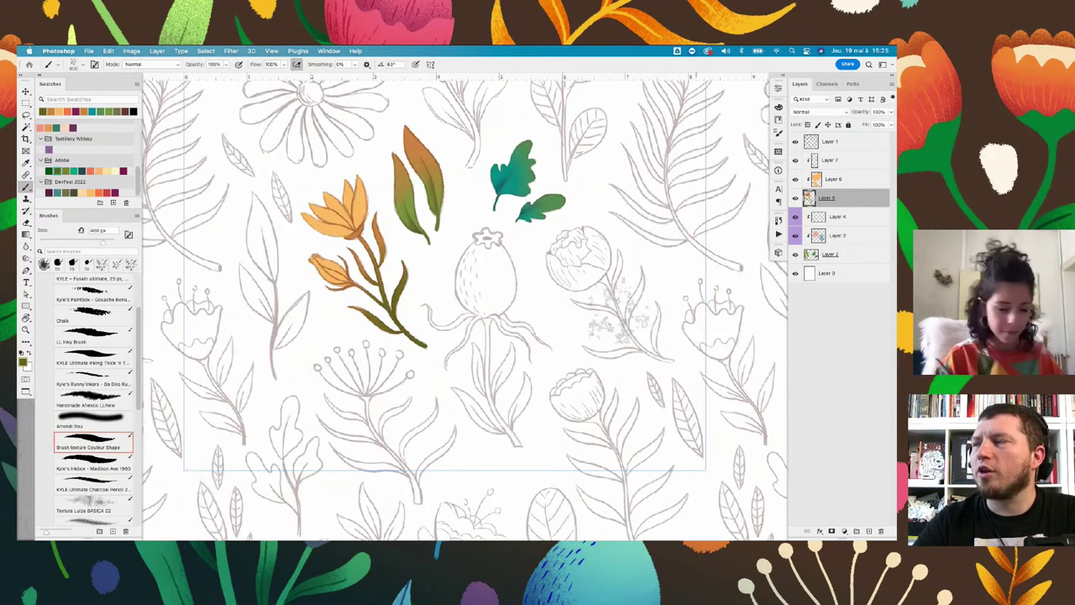
pyautogui.moveTo(457, 269); pyautogui.dragTo(470, 294)
pyautogui.press('[')
pyautogui.press('[')
pyautogui.press('[')
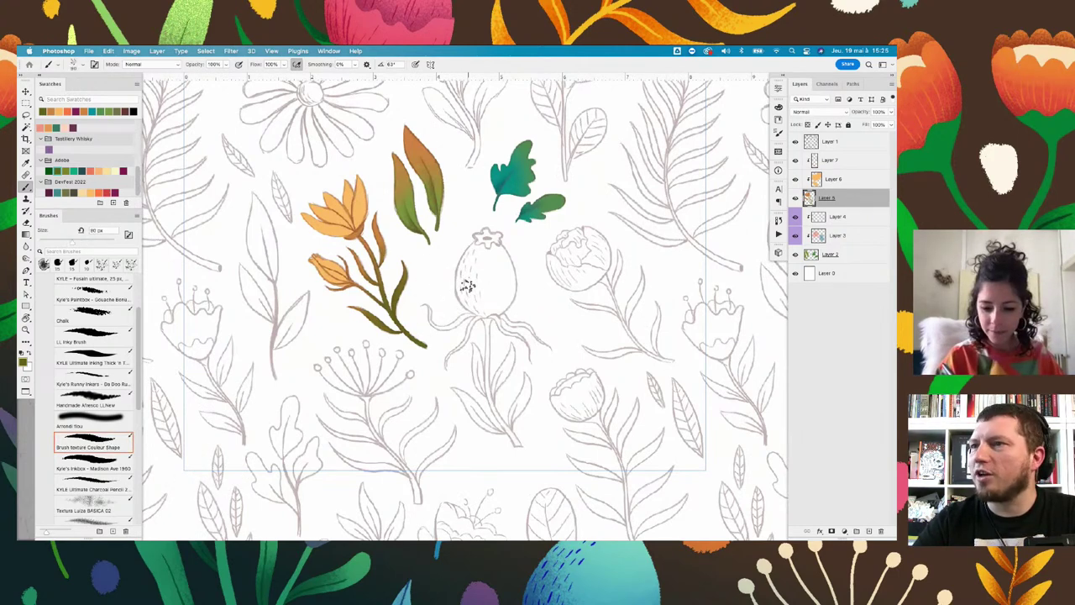
pyautogui.scroll(-1, 474, 285)
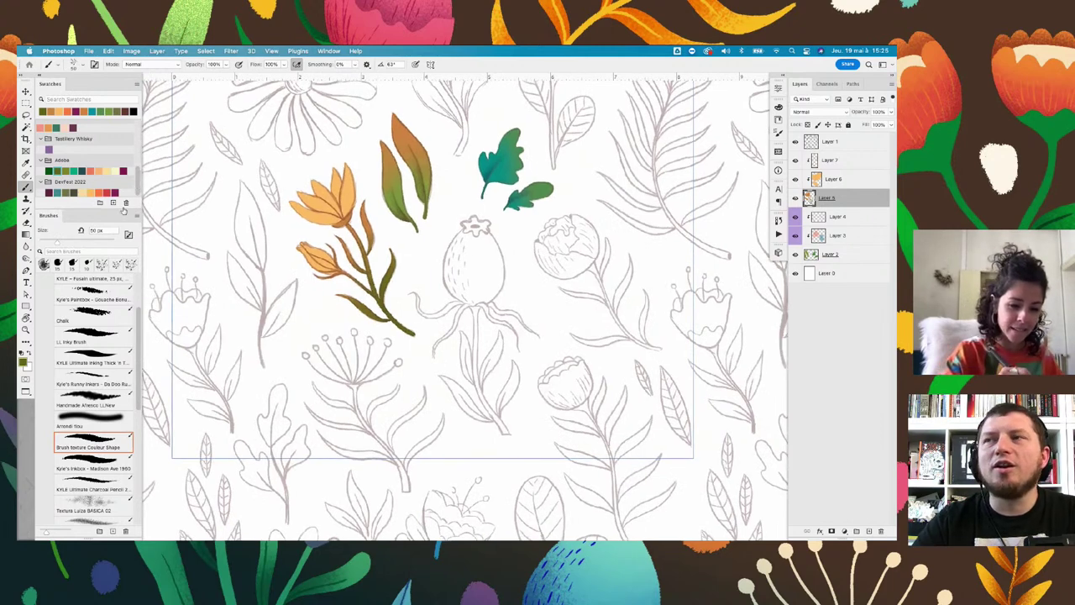
# Set the foreground colour to a muted rose-red in the Color Picker
pyautogui.press('x')
pyautogui.click(25, 362)
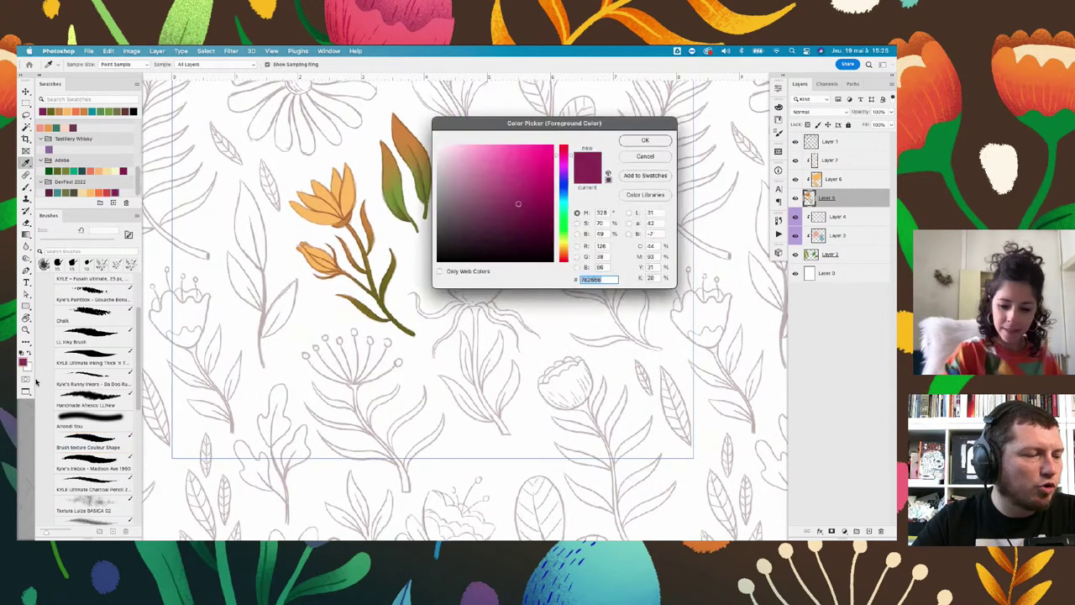
pyautogui.click(487, 195)
pyautogui.click(563, 149)
pyautogui.click(488, 173)
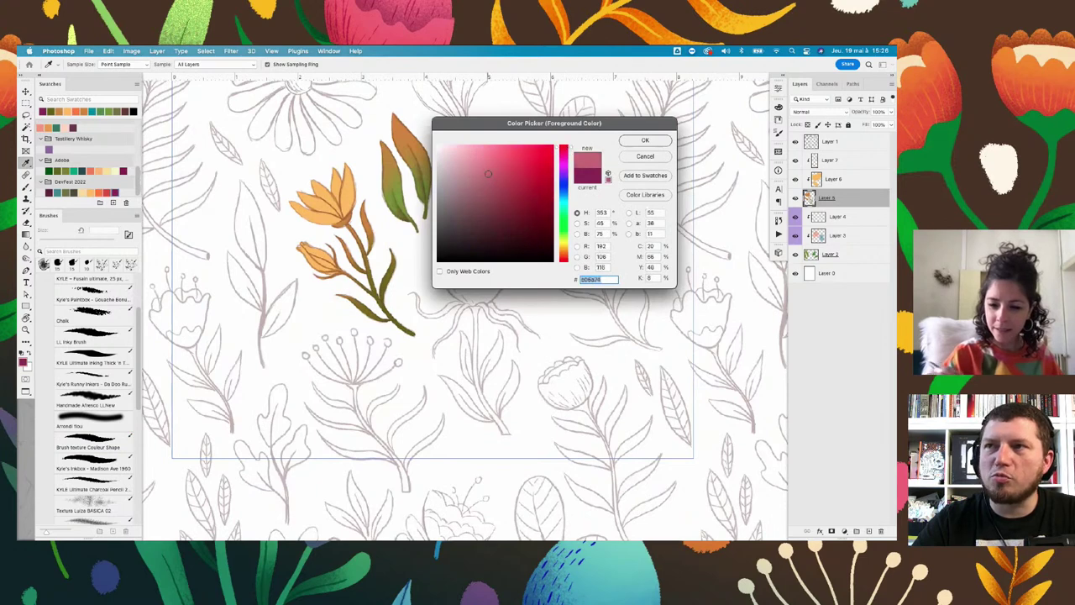
pyautogui.moveTo(567, 251); pyautogui.dragTo(567, 261)
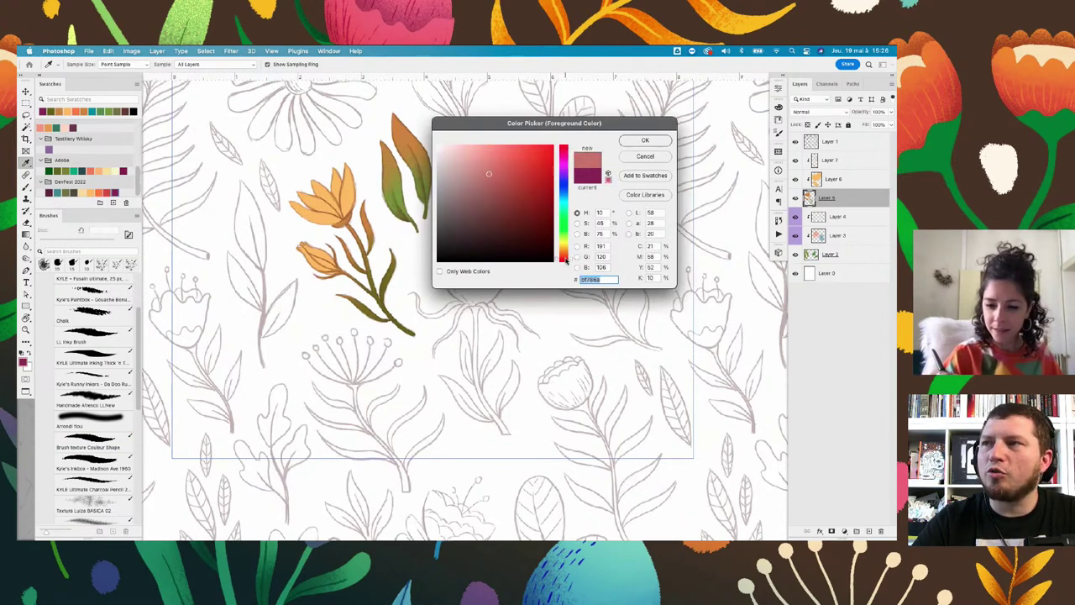
pyautogui.click(630, 138)
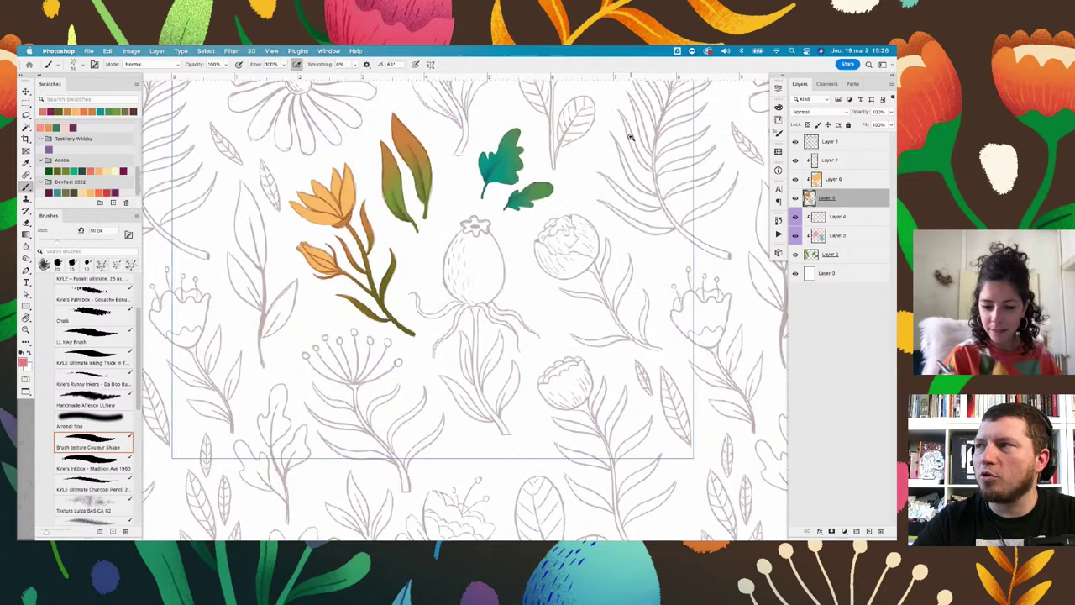
# Trace the rosehip's left side, top crown and right side in rose-red
pyautogui.scroll(2, 446, 214)
pyautogui.scroll(2, 445, 214)
pyautogui.scroll(2, 445, 215)
pyautogui.scroll(2, 445, 215)
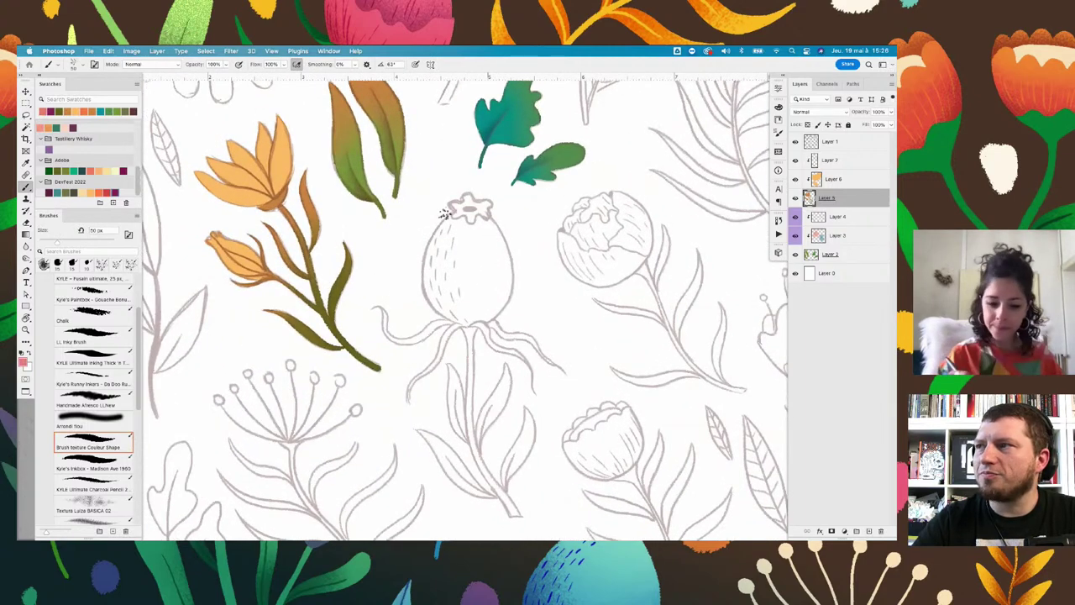
pyautogui.moveTo(456, 214); pyautogui.dragTo(433, 241)
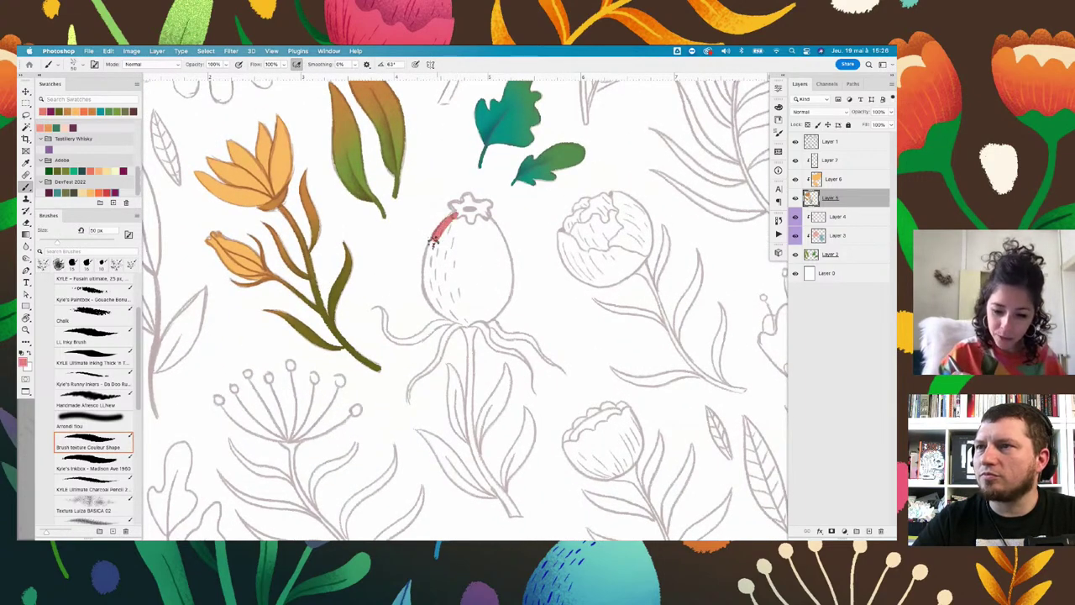
pyautogui.moveTo(427, 288); pyautogui.dragTo(467, 313)
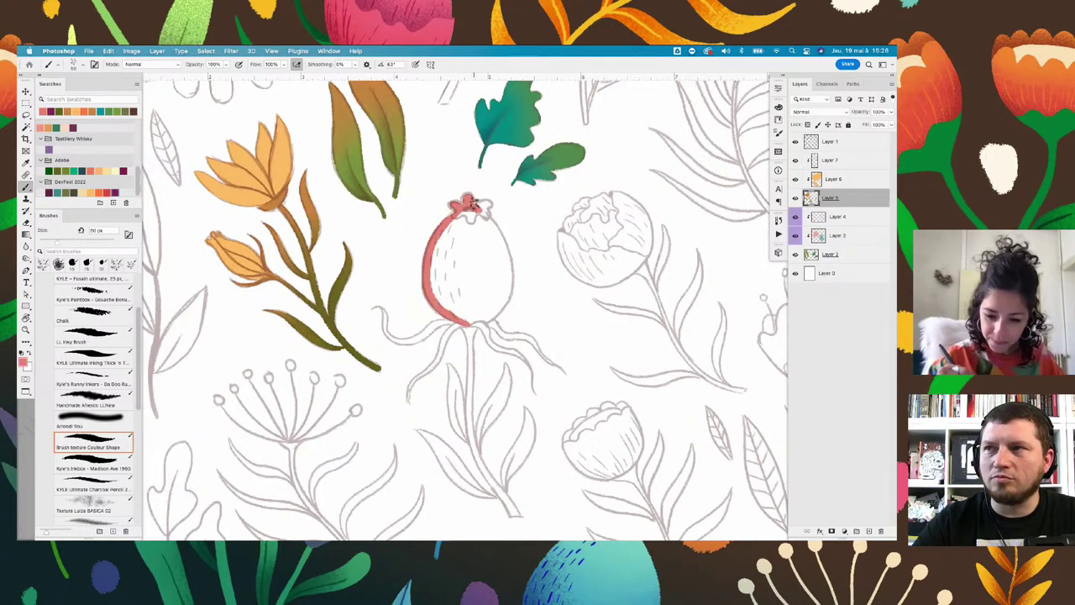
pyautogui.moveTo(487, 203); pyautogui.dragTo(480, 204)
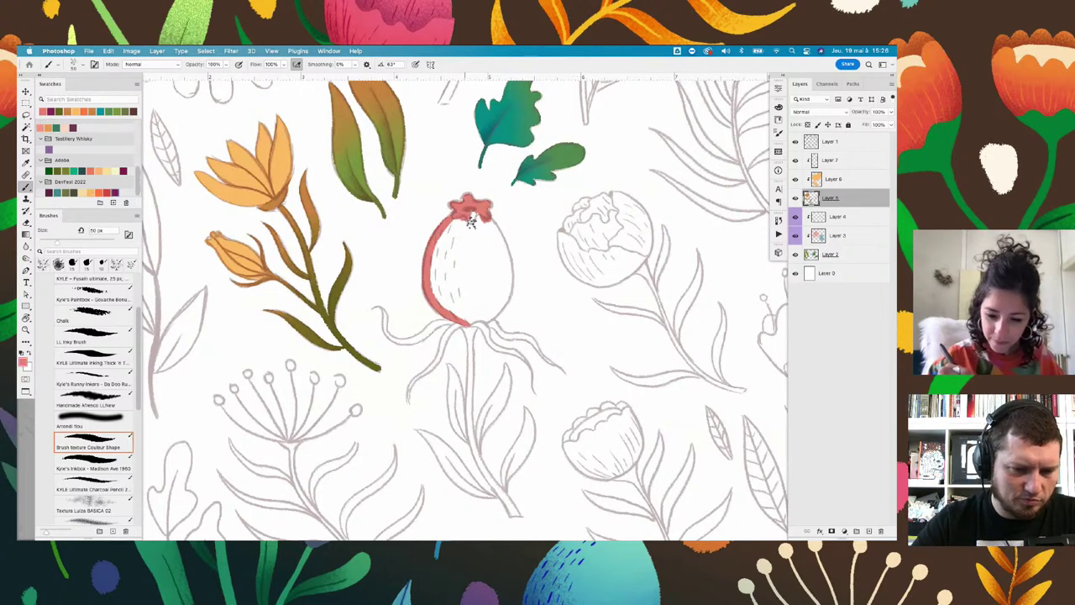
pyautogui.moveTo(486, 215)
pyautogui.mouseDown()
pyautogui.moveTo(508, 267)
pyautogui.moveTo(472, 323)
pyautogui.mouseUp()
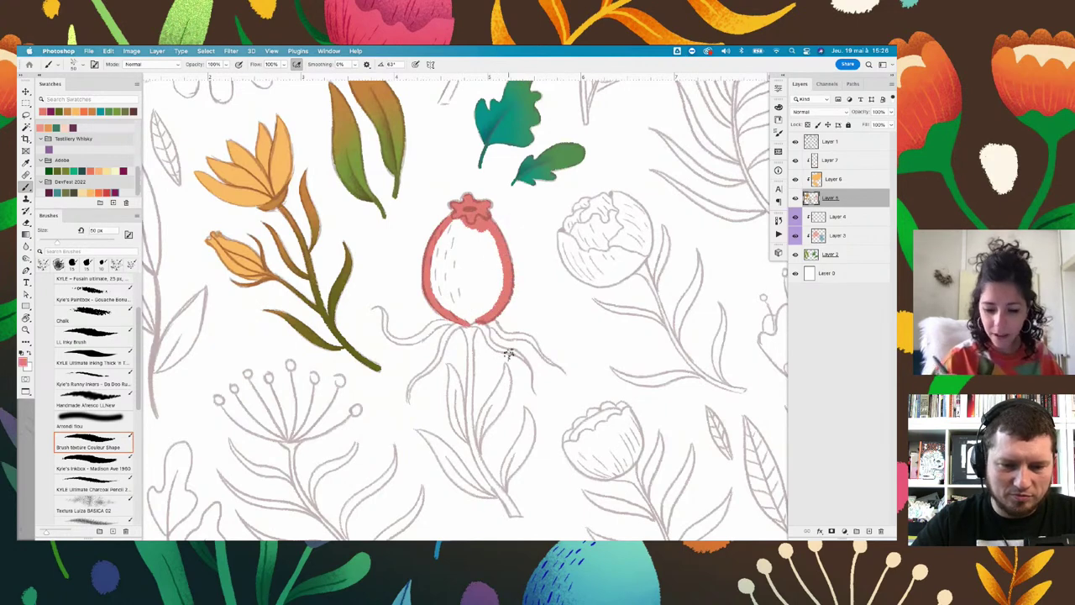
# Paint the rosehip's red stem and a filled red leaf on its left side
pyautogui.scroll(3, 507, 360)
pyautogui.scroll(2, 492, 242)
pyautogui.scroll(-3, 479, 243)
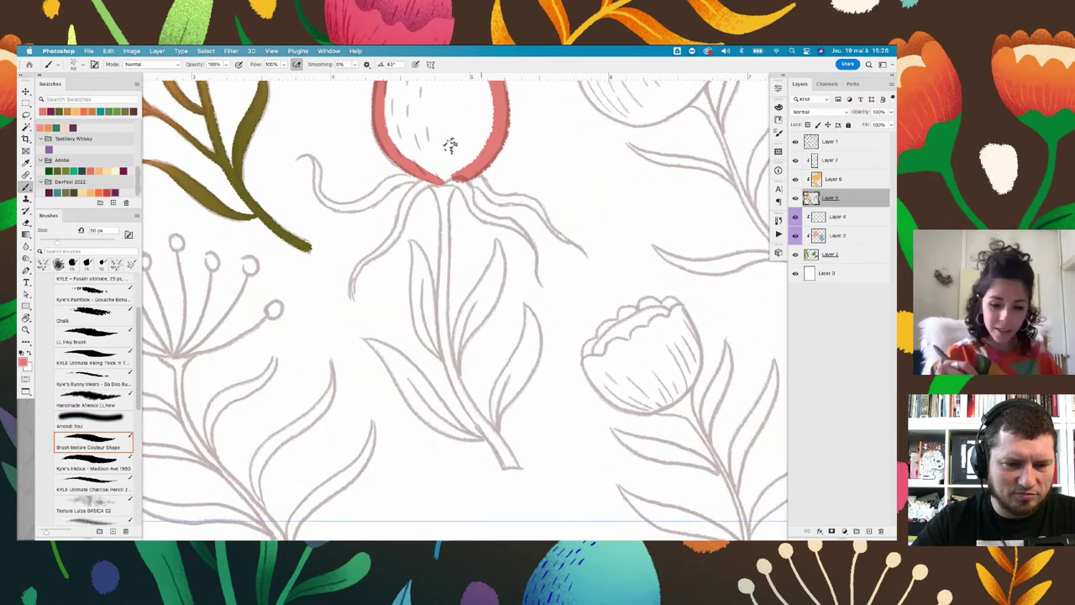
pyautogui.moveTo(432, 160)
pyautogui.mouseDown()
pyautogui.moveTo(430, 186)
pyautogui.moveTo(446, 201)
pyautogui.moveTo(449, 193)
pyautogui.moveTo(444, 180)
pyautogui.moveTo(456, 379)
pyautogui.mouseUp()
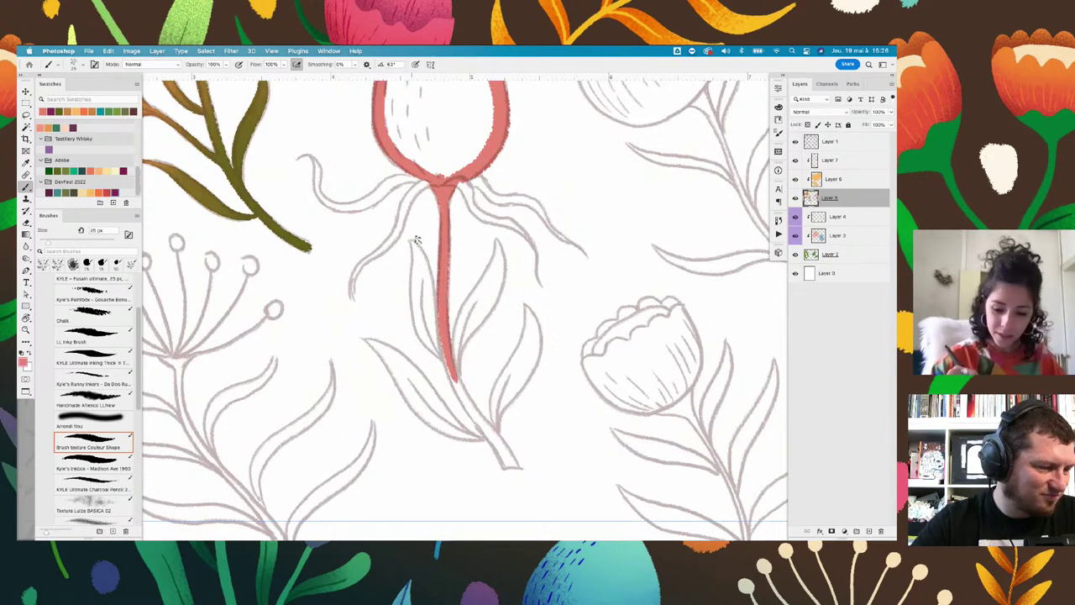
pyautogui.moveTo(412, 243); pyautogui.dragTo(450, 368)
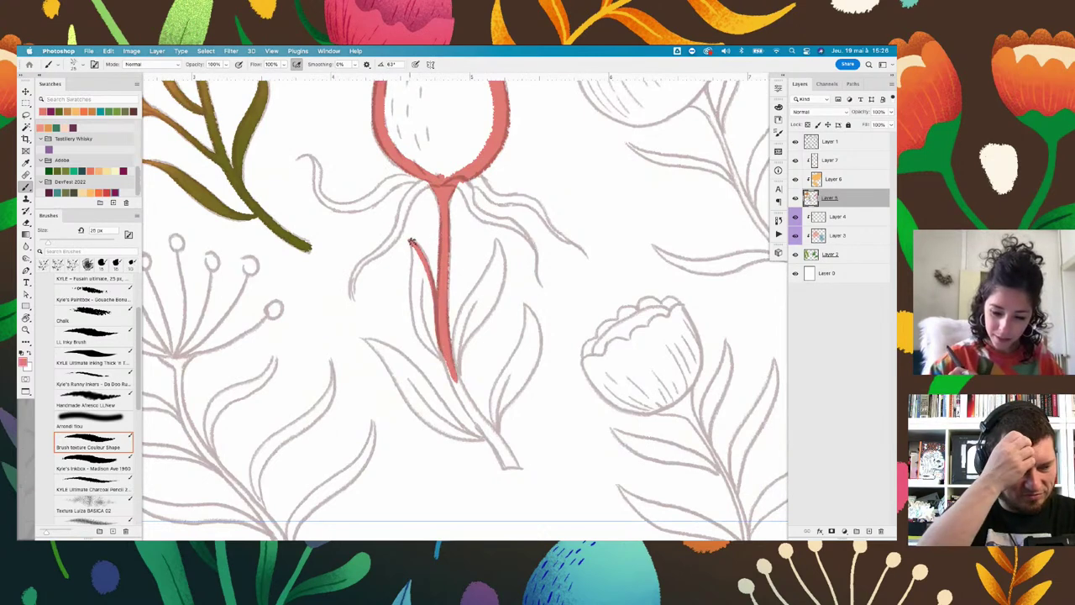
pyautogui.moveTo(412, 243); pyautogui.dragTo(441, 361)
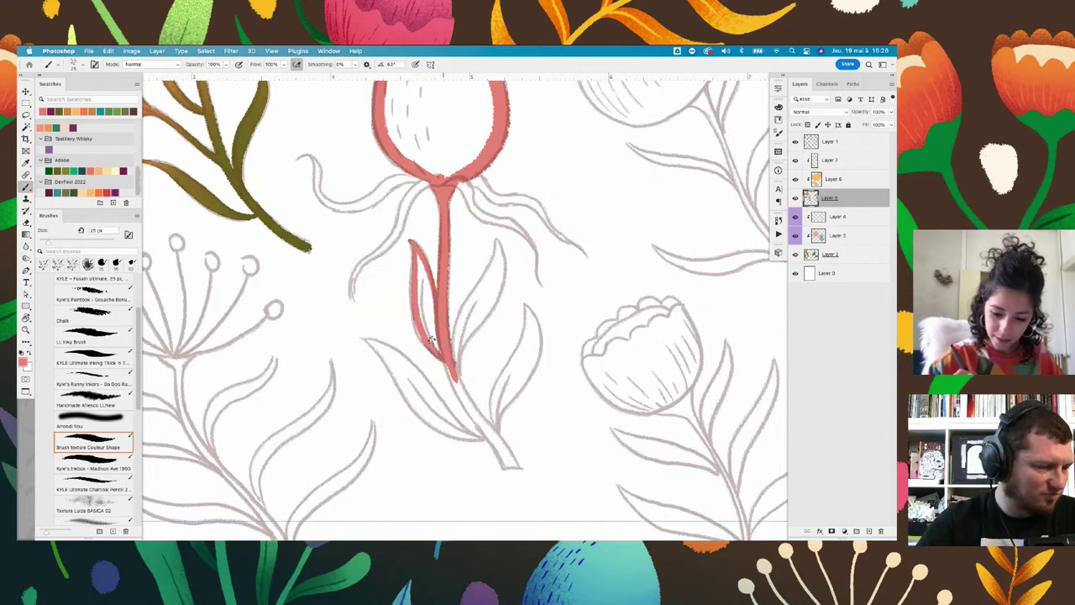
pyautogui.moveTo(416, 273); pyautogui.dragTo(442, 340)
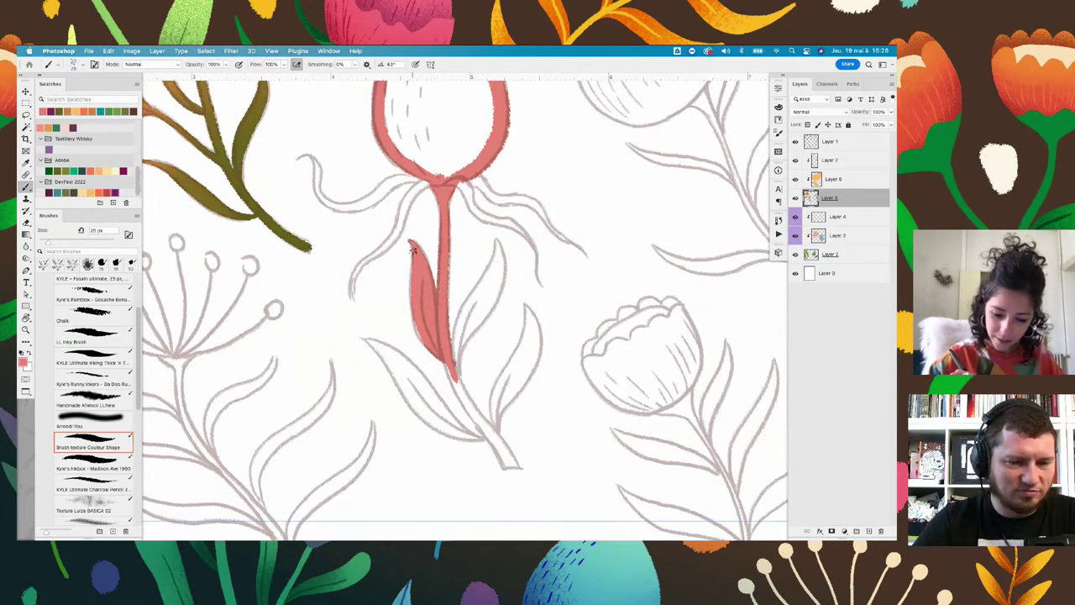
pyautogui.moveTo(444, 363); pyautogui.dragTo(450, 373)
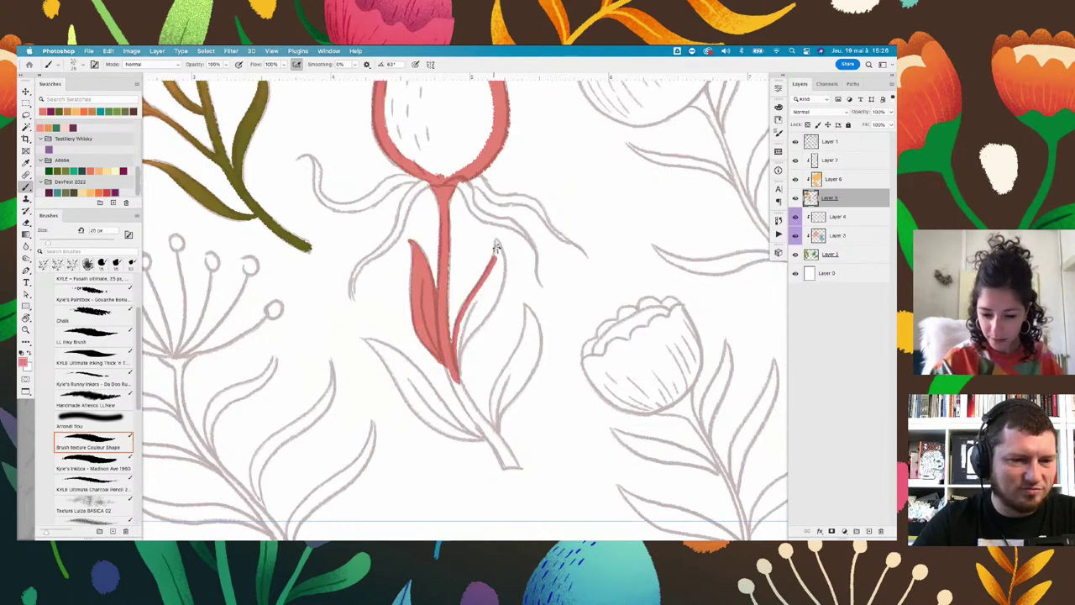
# Outline two red leaves on the right and extend and thicken the stem below
pyautogui.moveTo(453, 372); pyautogui.dragTo(470, 295)
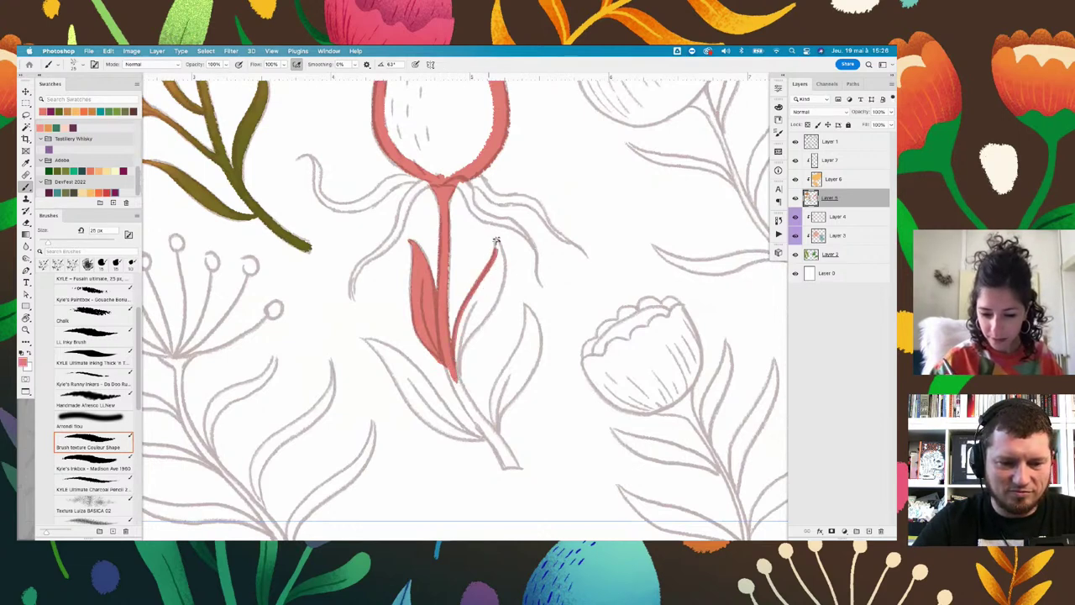
pyautogui.moveTo(497, 234)
pyautogui.mouseDown()
pyautogui.moveTo(502, 285)
pyautogui.moveTo(457, 374)
pyautogui.moveTo(467, 304)
pyautogui.moveTo(485, 306)
pyautogui.moveTo(500, 257)
pyautogui.moveTo(476, 299)
pyautogui.mouseUp()
pyautogui.moveTo(479, 349)
pyautogui.mouseDown()
pyautogui.moveTo(462, 274)
pyautogui.moveTo(454, 326)
pyautogui.moveTo(497, 383)
pyautogui.mouseUp()
pyautogui.moveTo(432, 282)
pyautogui.mouseDown()
pyautogui.moveTo(442, 322)
pyautogui.moveTo(484, 380)
pyautogui.mouseUp()
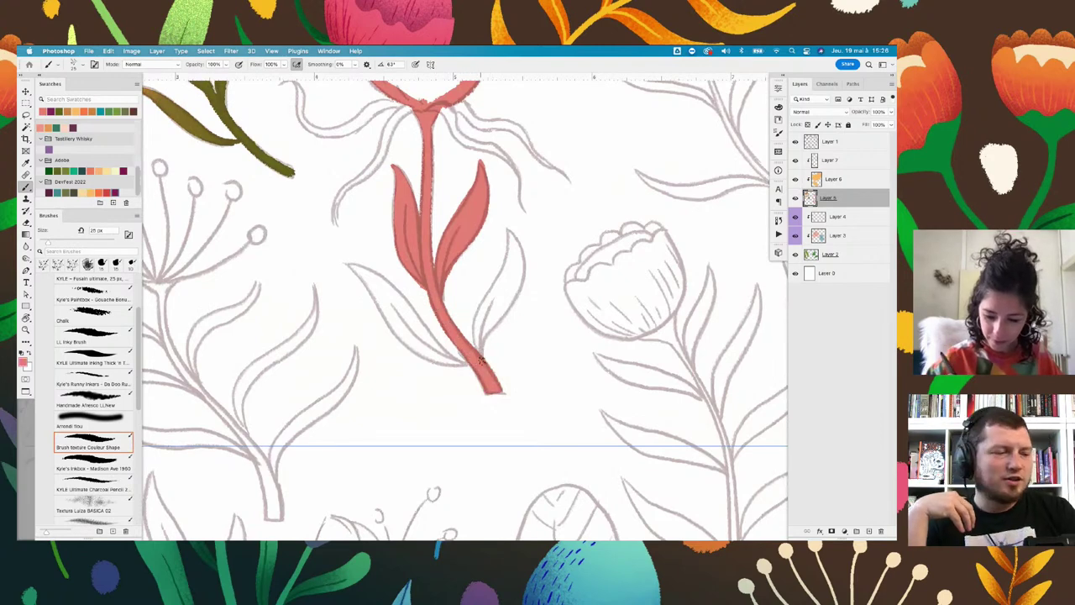
pyautogui.moveTo(475, 345)
pyautogui.mouseDown()
pyautogui.moveTo(508, 228)
pyautogui.moveTo(521, 252)
pyautogui.moveTo(494, 320)
pyautogui.moveTo(510, 245)
pyautogui.mouseUp()
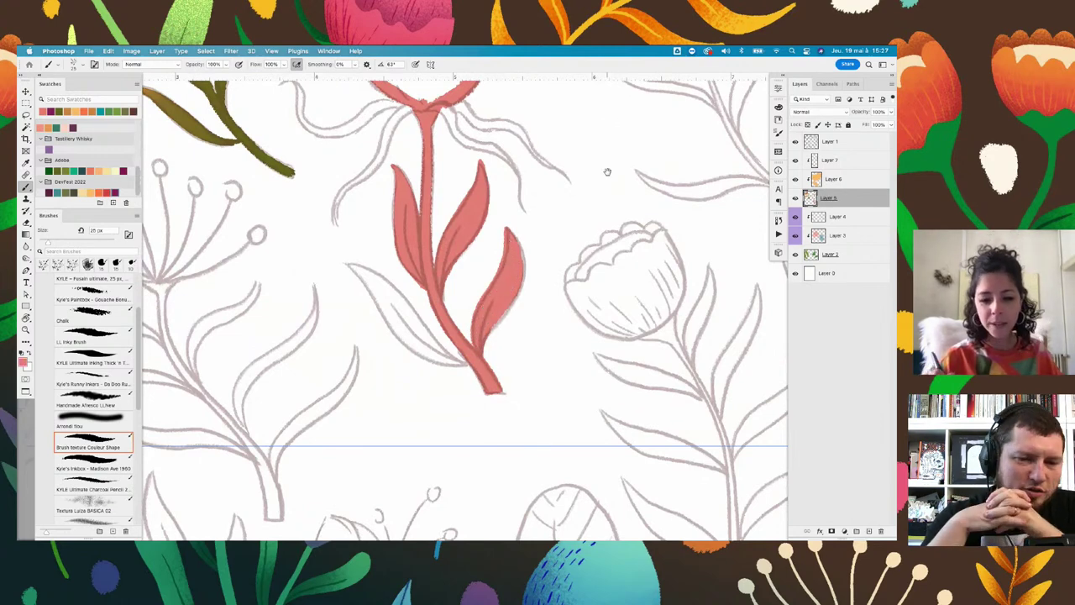
# Magic Wand-select the rosehip head, fill it with solid red, and deselect
pyautogui.scroll(3, 605, 170)
pyautogui.scroll(2, 594, 277)
pyautogui.scroll(-2, 593, 252)
pyautogui.scroll(-3, 588, 258)
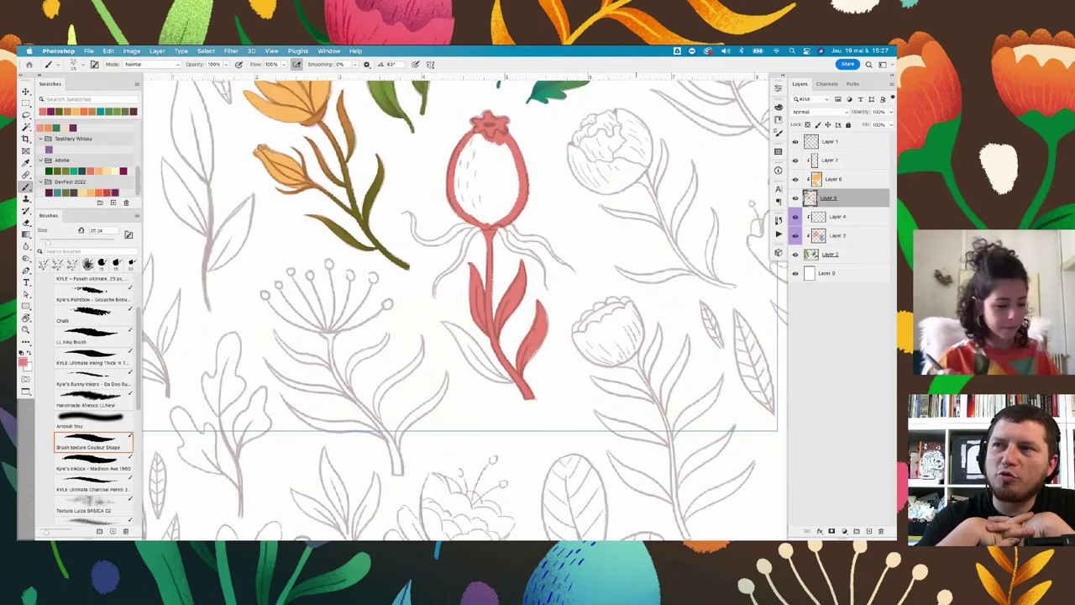
pyautogui.scroll(-2, 521, 277)
pyautogui.scroll(3, 457, 292)
pyautogui.press('w')
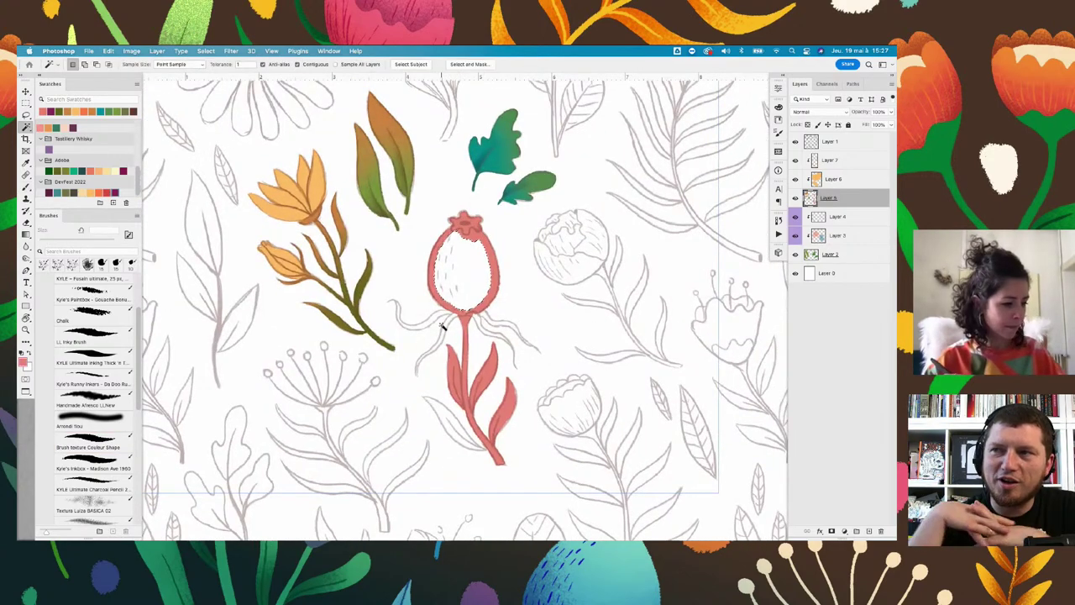
pyautogui.hotkey('alt', 'BackSpace')
pyautogui.hotkey('ctrl', 'd')
# Zoom out to view the red rosehip repeating across the pattern
pyautogui.scroll(-2, 674, 212)
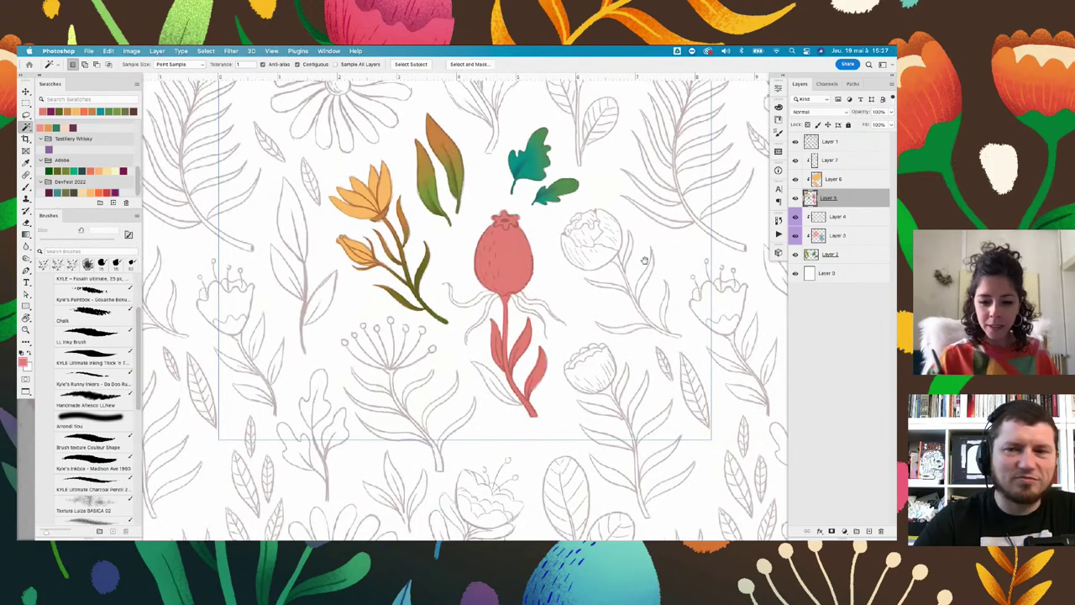
pyautogui.scroll(-2, 639, 252)
pyautogui.scroll(-1, 605, 277)
pyautogui.scroll(1, 582, 300)
pyautogui.hscroll(2, 582, 301)
pyautogui.scroll(1, 583, 301)
pyautogui.click(25, 90)
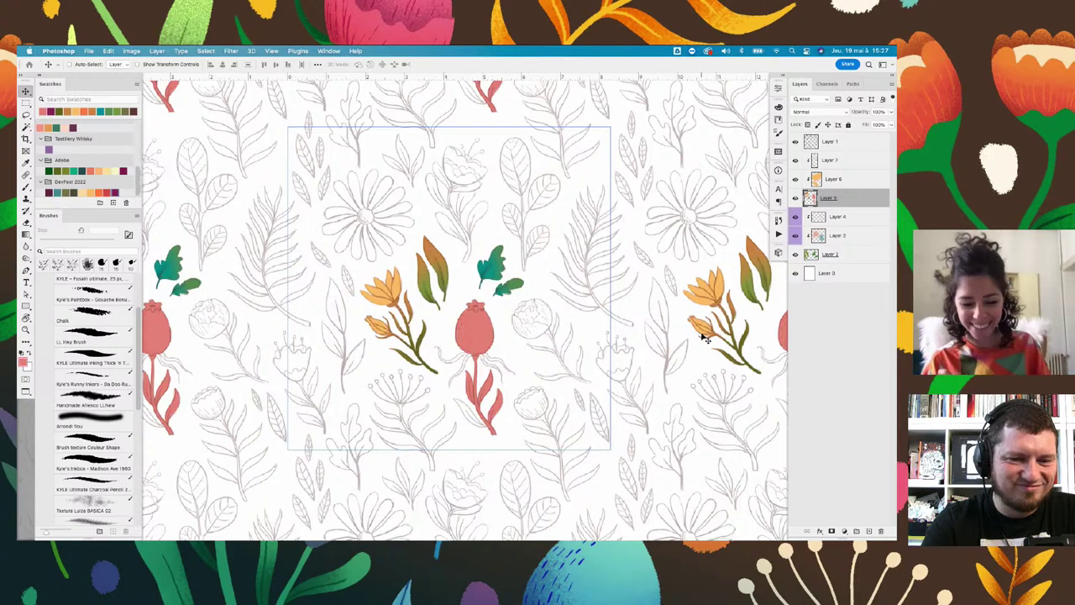
pyautogui.moveTo(555, 419); pyautogui.dragTo(627, 385)
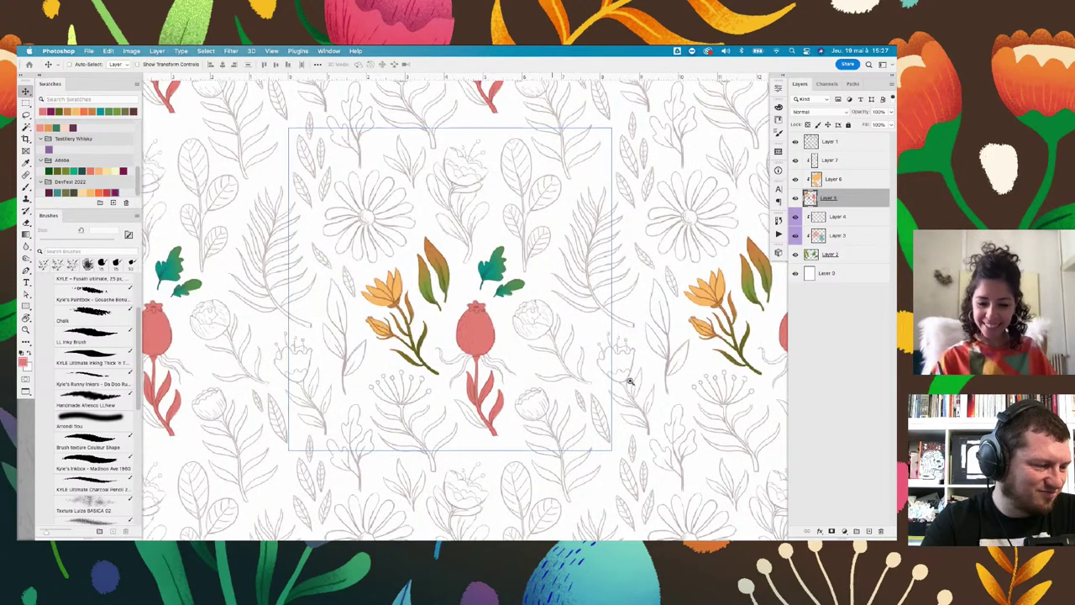
pyautogui.hotkey('ctrl', '-')
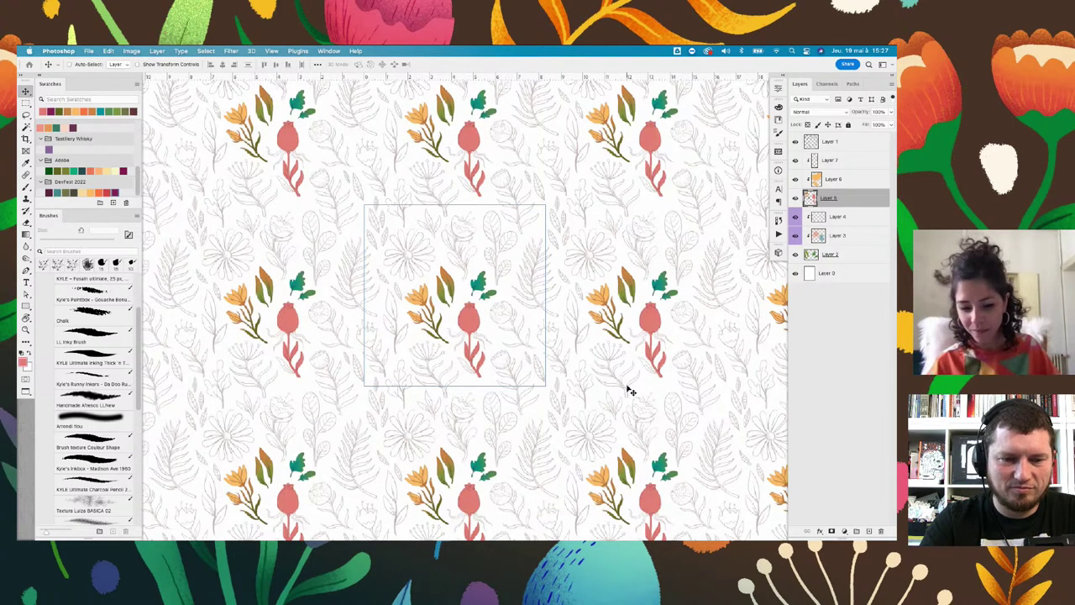
pyautogui.moveTo(536, 308)
pyautogui.mouseDown()
pyautogui.moveTo(493, 332)
pyautogui.moveTo(543, 320)
pyautogui.mouseUp()
pyautogui.hotkey('ctrl', '+')
pyautogui.hotkey('ctrl', '+')
pyautogui.hotkey('ctrl', '+')
# Paint the rosehip's lower-left leaf red with the Brush
pyautogui.scroll(-3, 480, 284)
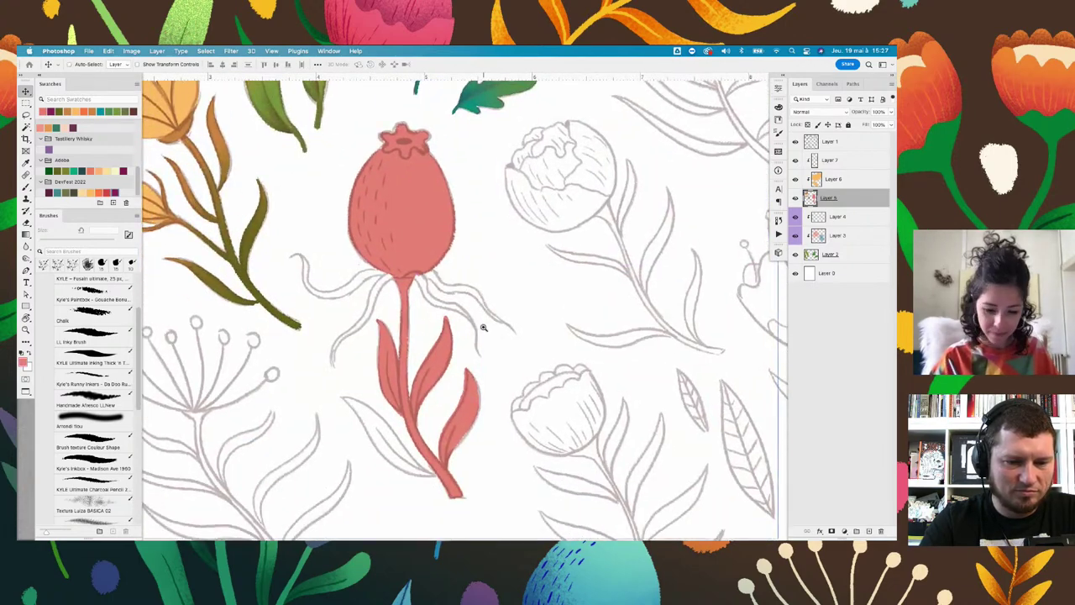
pyautogui.scroll(-3, 481, 321)
pyautogui.scroll(-3, 481, 321)
pyautogui.press('b')
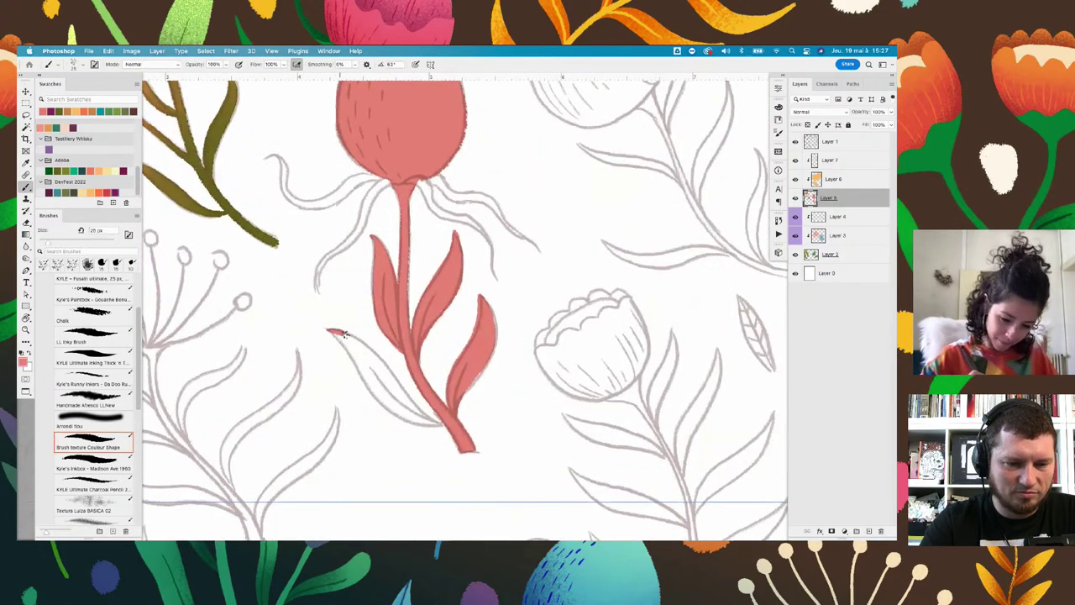
pyautogui.moveTo(345, 334); pyautogui.dragTo(396, 384)
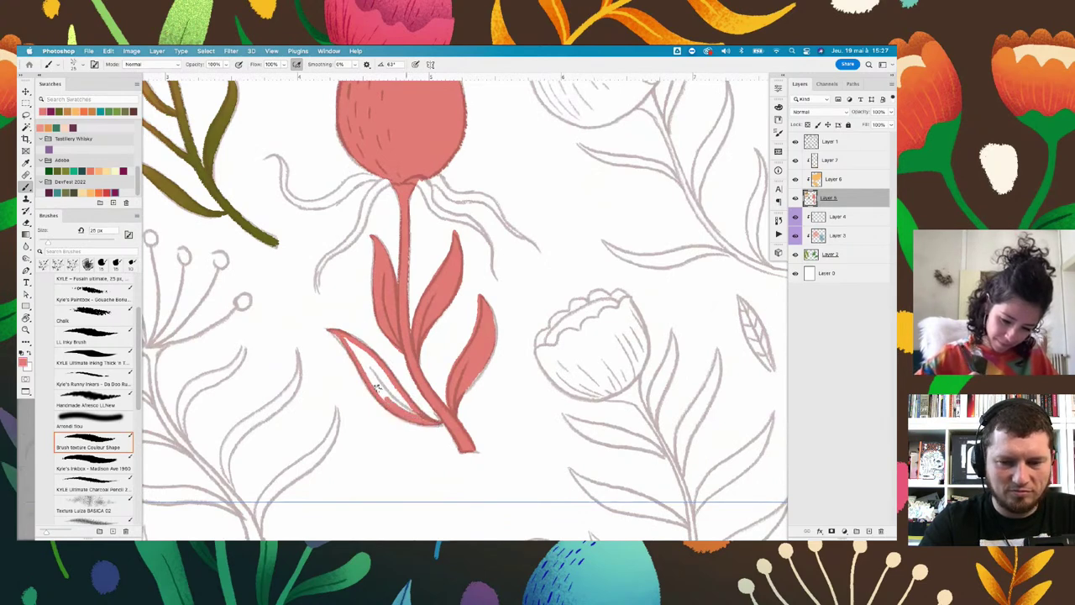
pyautogui.moveTo(377, 387)
pyautogui.mouseDown()
pyautogui.moveTo(344, 338)
pyautogui.moveTo(367, 361)
pyautogui.mouseUp()
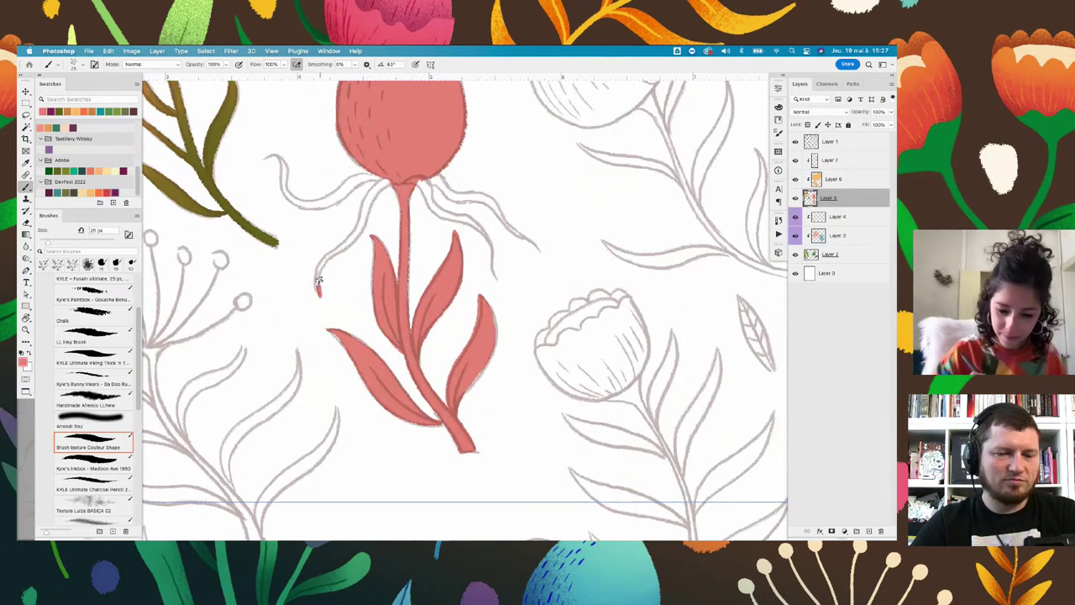
# Paint the curling left tendril red, redrawing it longer up to the fruit
pyautogui.moveTo(319, 294); pyautogui.dragTo(344, 249)
pyautogui.hotkey('ctrl', 'z')
pyautogui.moveTo(318, 294)
pyautogui.mouseDown()
pyautogui.moveTo(396, 179)
pyautogui.moveTo(490, 245)
pyautogui.mouseUp()
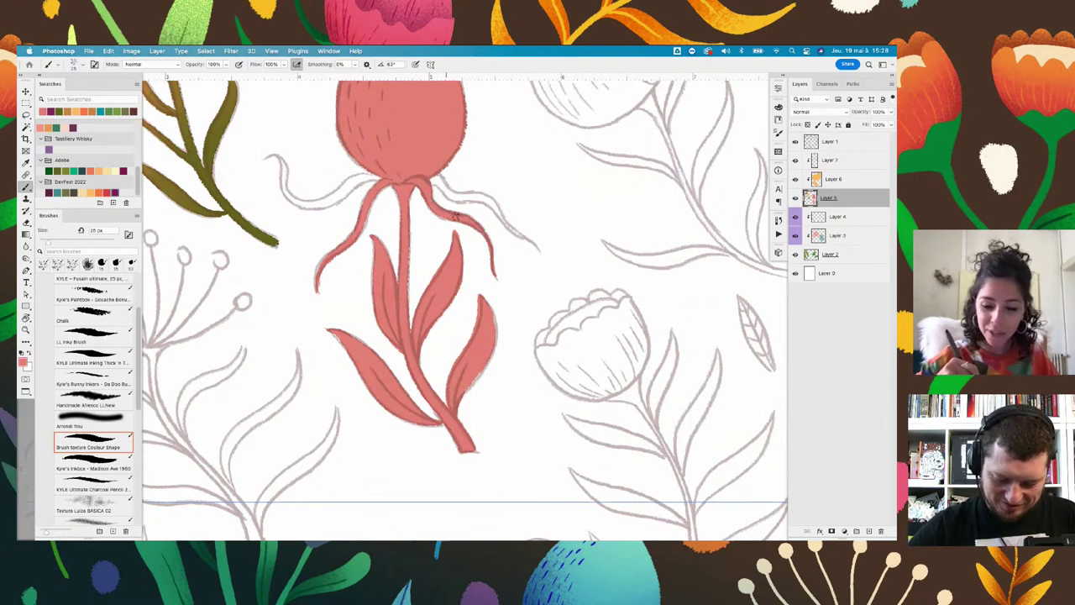
# Rotate the canvas and trace red tendrils along the sketched stalks beneath the fruit
pyautogui.press('r')
pyautogui.moveTo(458, 209)
pyautogui.mouseDown()
pyautogui.moveTo(509, 266)
pyautogui.moveTo(448, 175)
pyautogui.mouseUp()
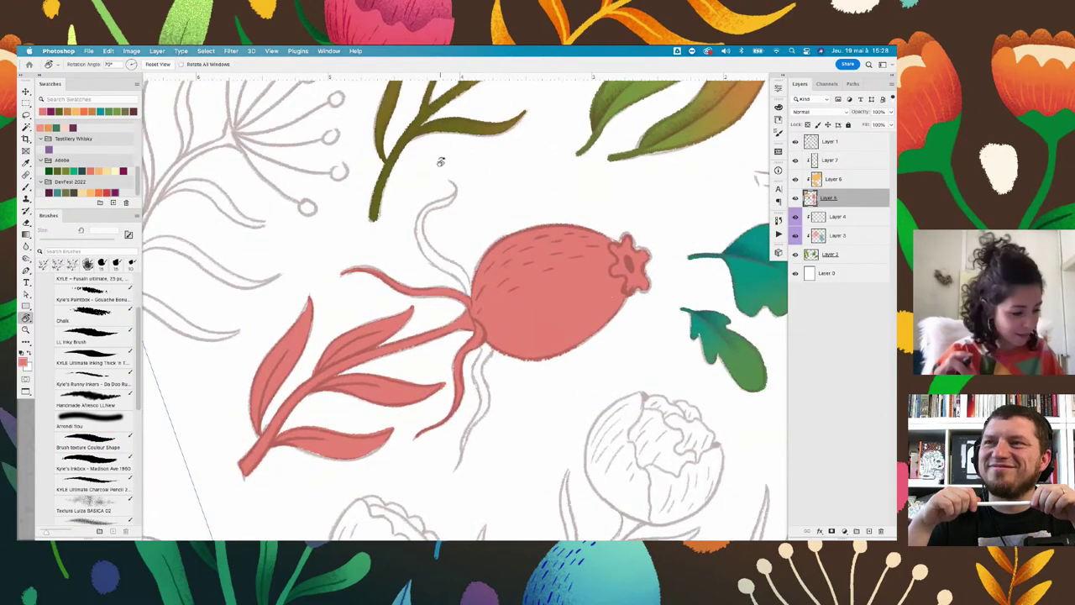
pyautogui.press('b')
pyautogui.moveTo(452, 191); pyautogui.dragTo(469, 296)
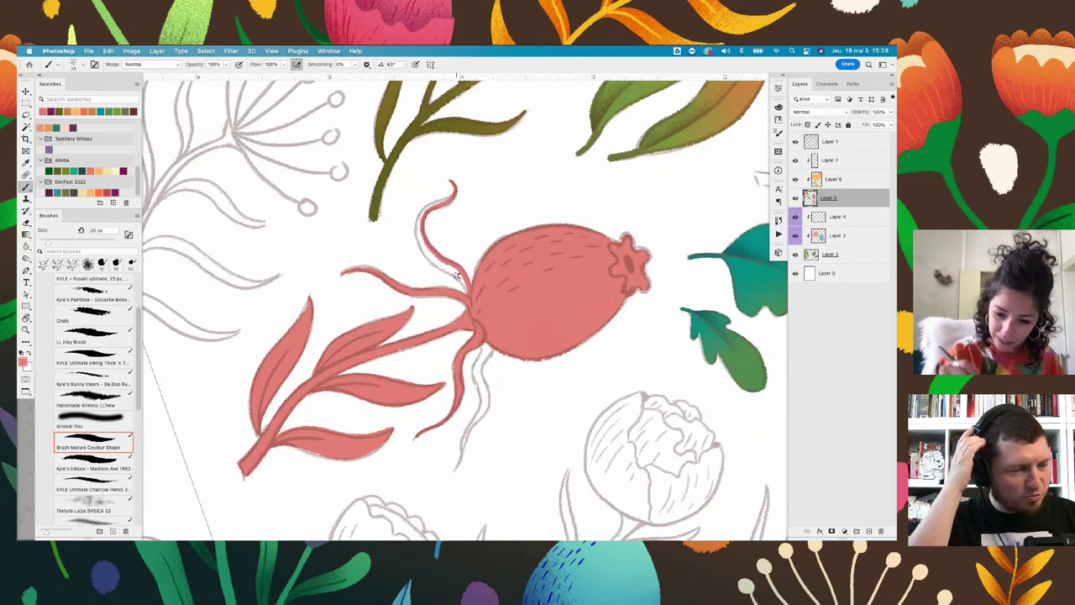
pyautogui.moveTo(452, 193); pyautogui.dragTo(420, 236)
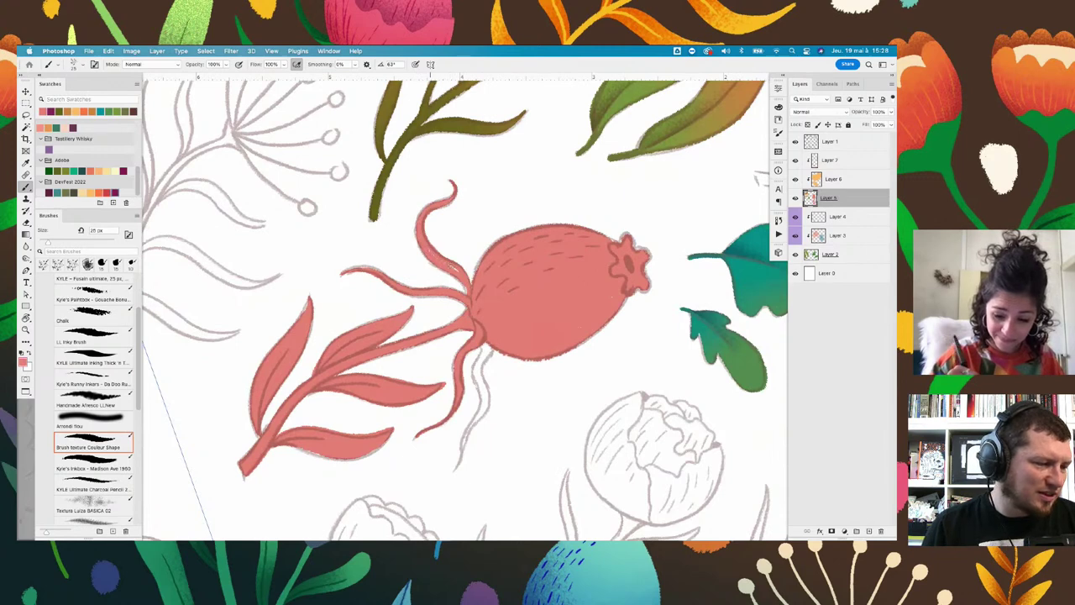
pyautogui.moveTo(557, 336); pyautogui.dragTo(558, 247)
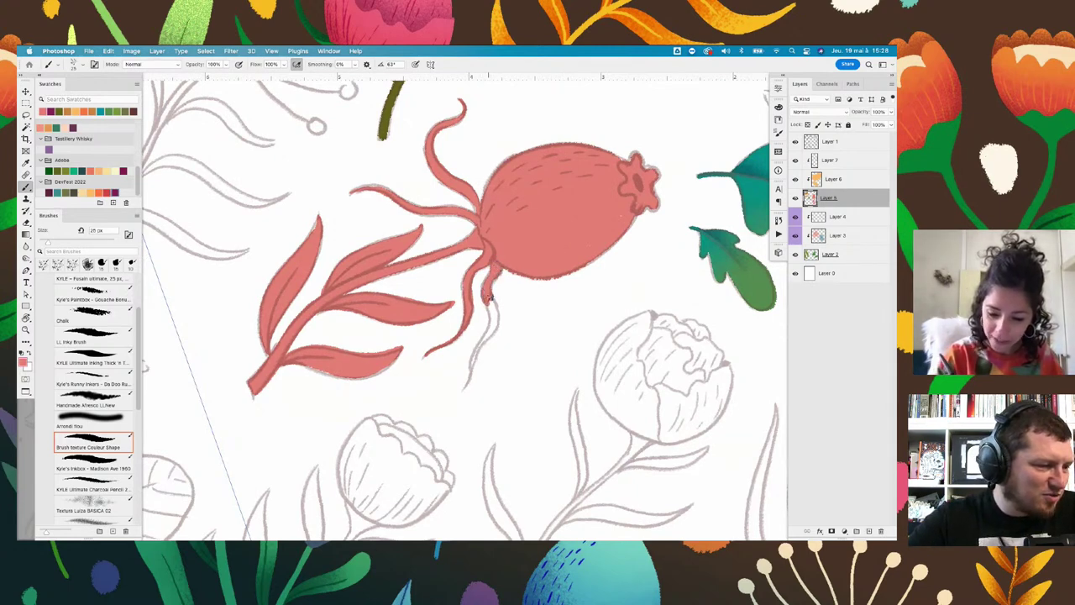
# Paint the last tendrils, reset the rotation upright, and jump back via bird's-eye view
pyautogui.press('r')
pyautogui.moveTo(491, 308); pyautogui.dragTo(470, 277)
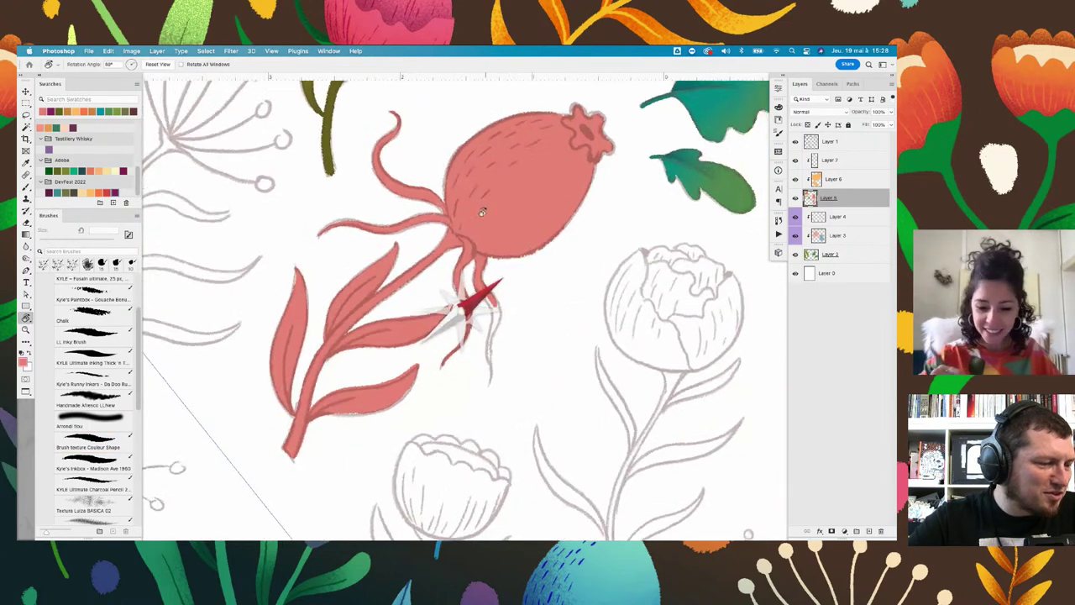
pyautogui.press('Escape')
pyautogui.press('b')
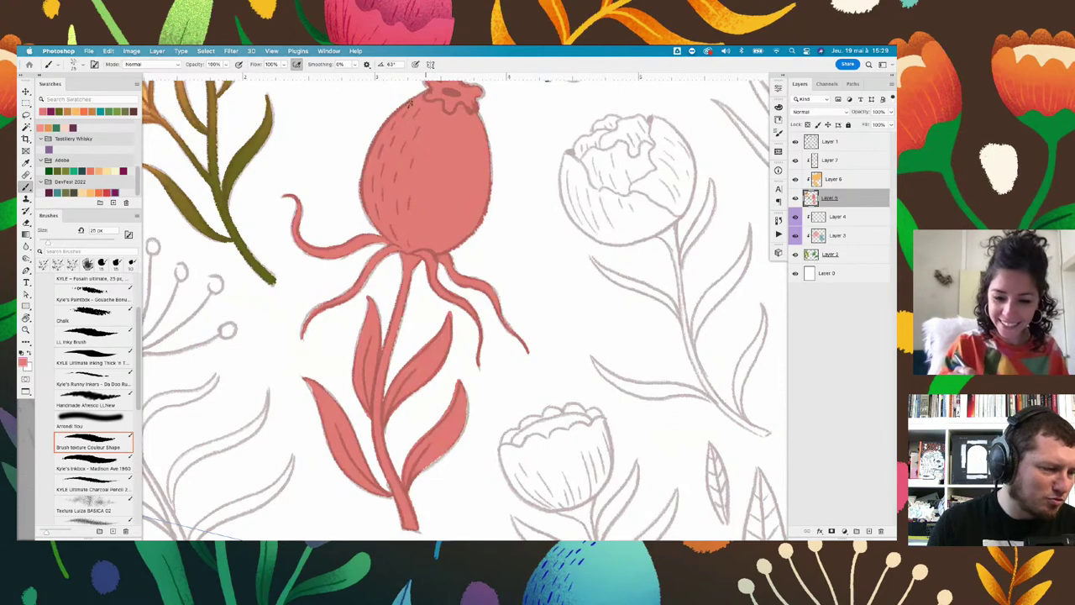
pyautogui.press('r')
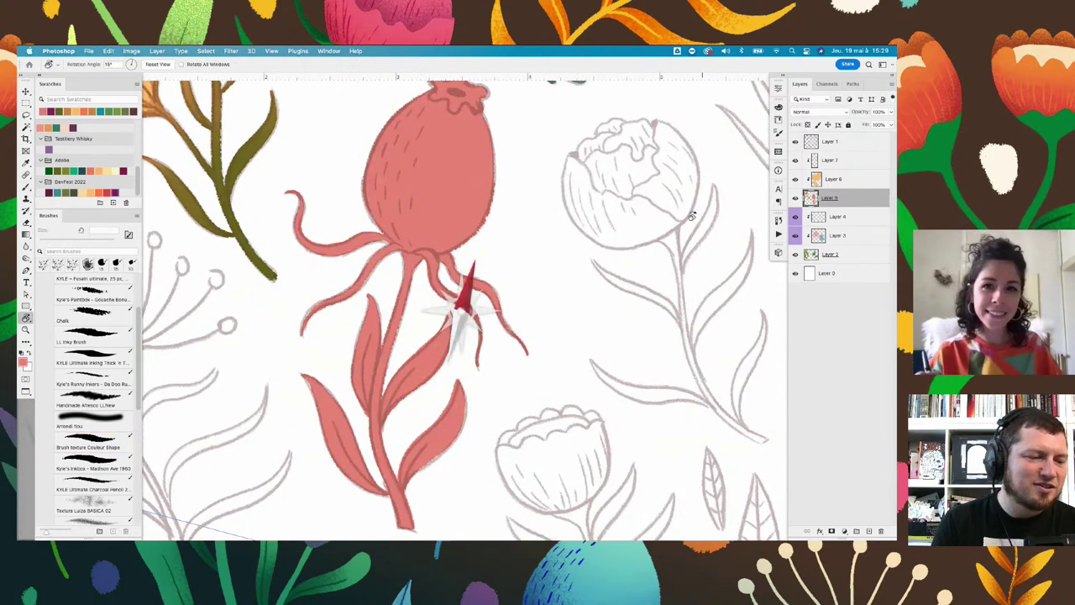
pyautogui.moveTo(456, 305); pyautogui.dragTo(445, 288)
pyautogui.press('h')
pyautogui.moveTo(683, 242)
pyautogui.mouseDown()
pyautogui.moveTo(579, 371)
pyautogui.moveTo(617, 330)
pyautogui.mouseUp()
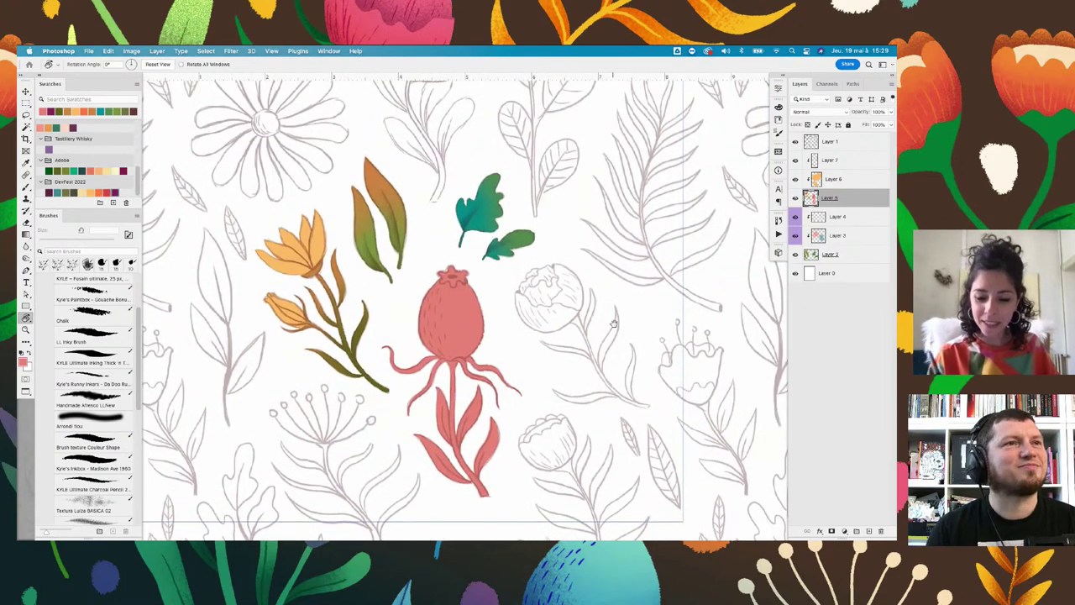
# Zoom in on the red stem and frame the whole rosehip
pyautogui.scroll(-3, 614, 323)
pyautogui.scroll(-3, 527, 351)
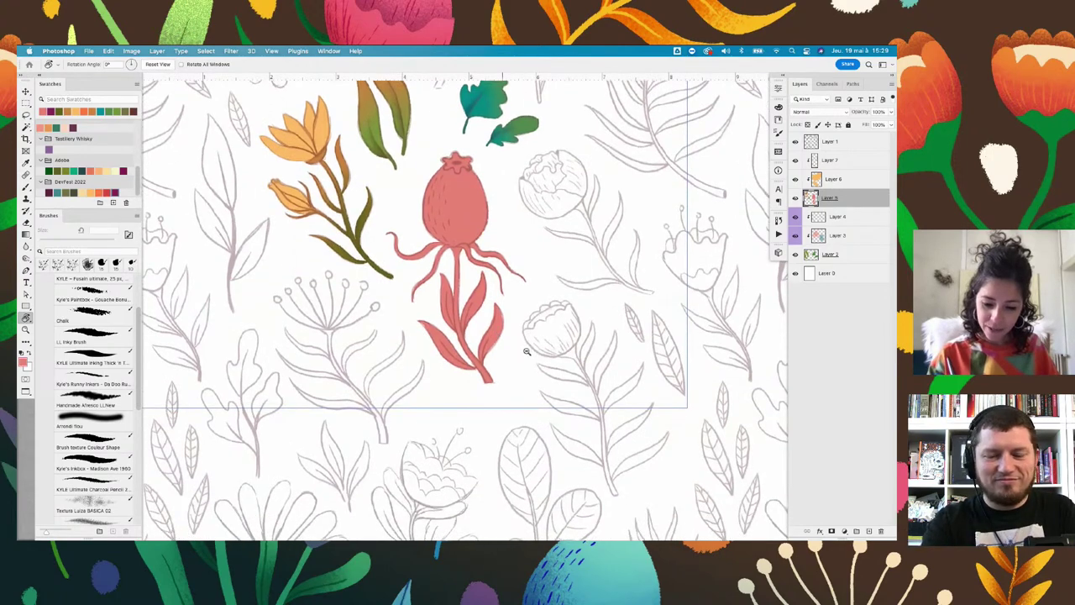
pyautogui.moveTo(527, 351); pyautogui.dragTo(538, 329)
pyautogui.press('b')
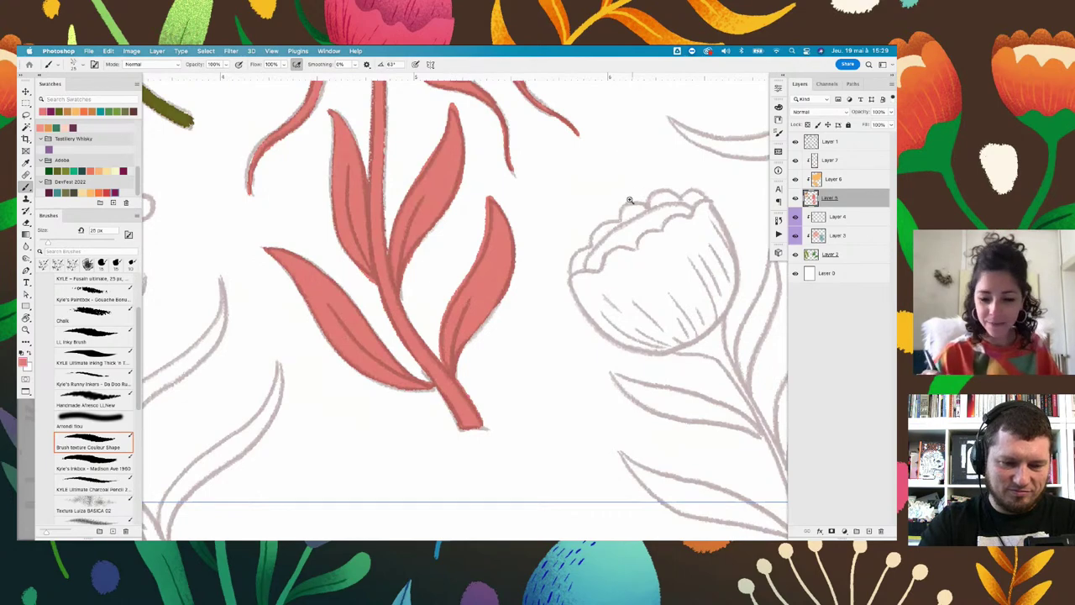
pyautogui.scroll(-5, 588, 277)
pyautogui.scroll(-2, 542, 345)
pyautogui.moveTo(536, 347); pyautogui.dragTo(536, 420)
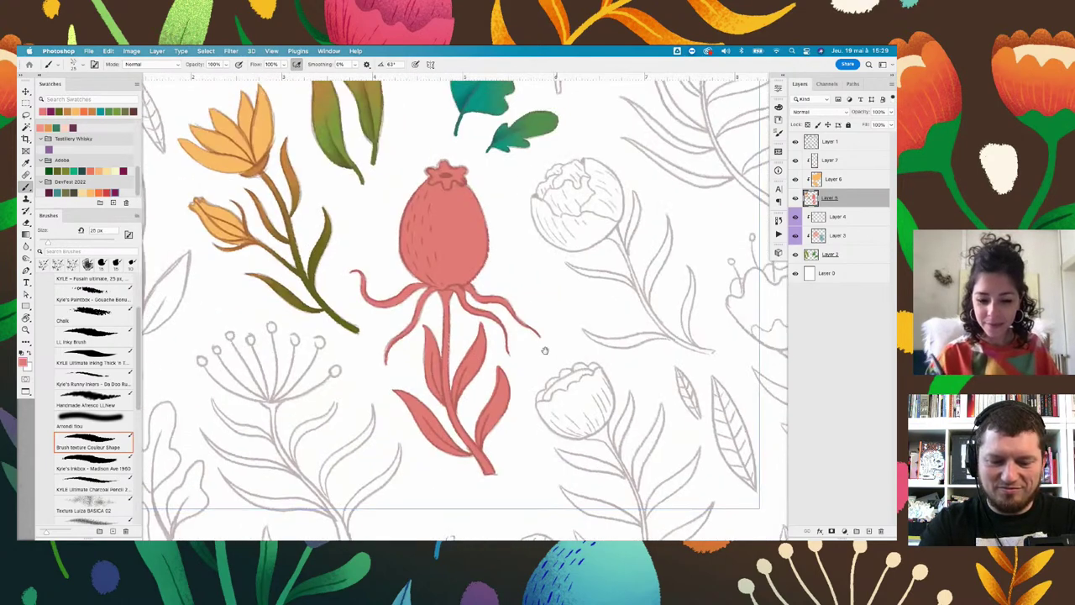
# Choose the Handmade Artesco brush and enlarge it to about 60 px
pyautogui.scroll(-3, 537, 420)
pyautogui.scroll(-1, 536, 304)
pyautogui.click(110, 400)
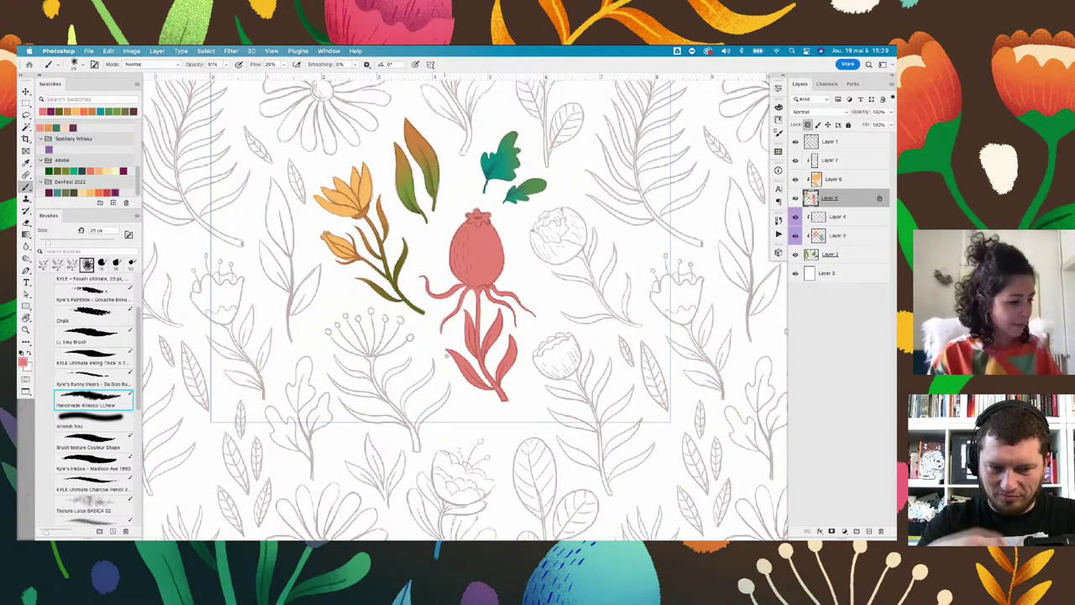
pyautogui.press(']')
pyautogui.press(']')
pyautogui.press(']')
# Keep the current rose-red colour and enlarge the brush to about 500 px
pyautogui.click(25, 360)
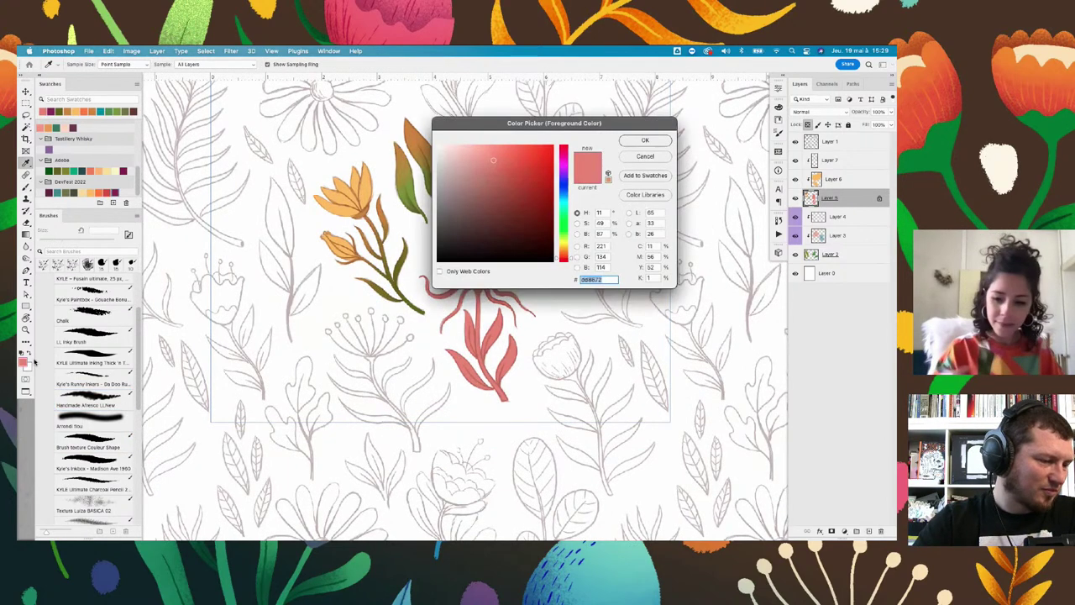
pyautogui.click(644, 140)
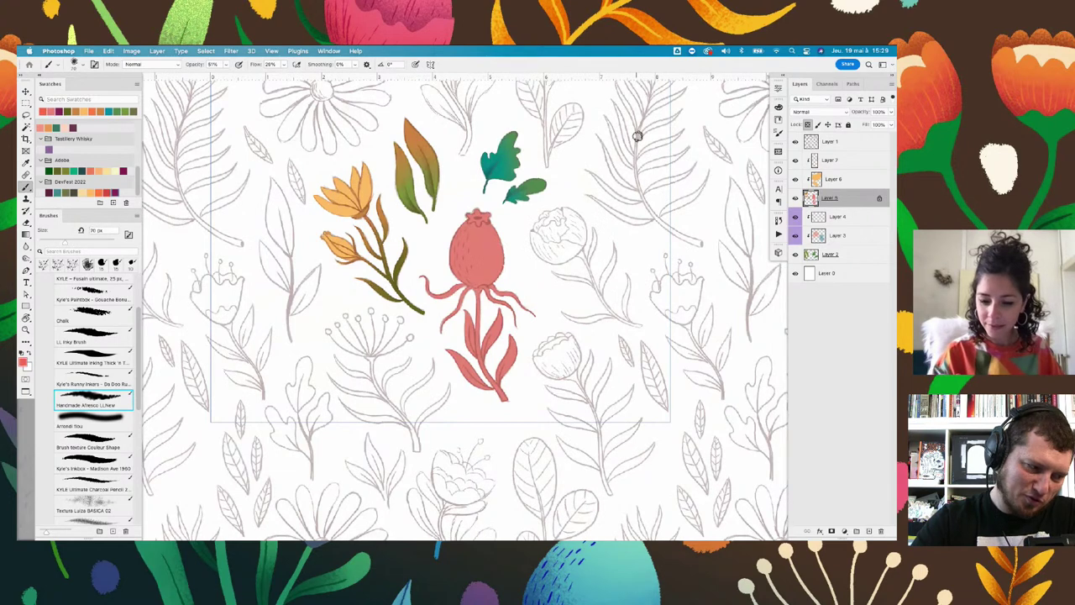
pyautogui.press(']')
pyautogui.press(']')
pyautogui.press(']')
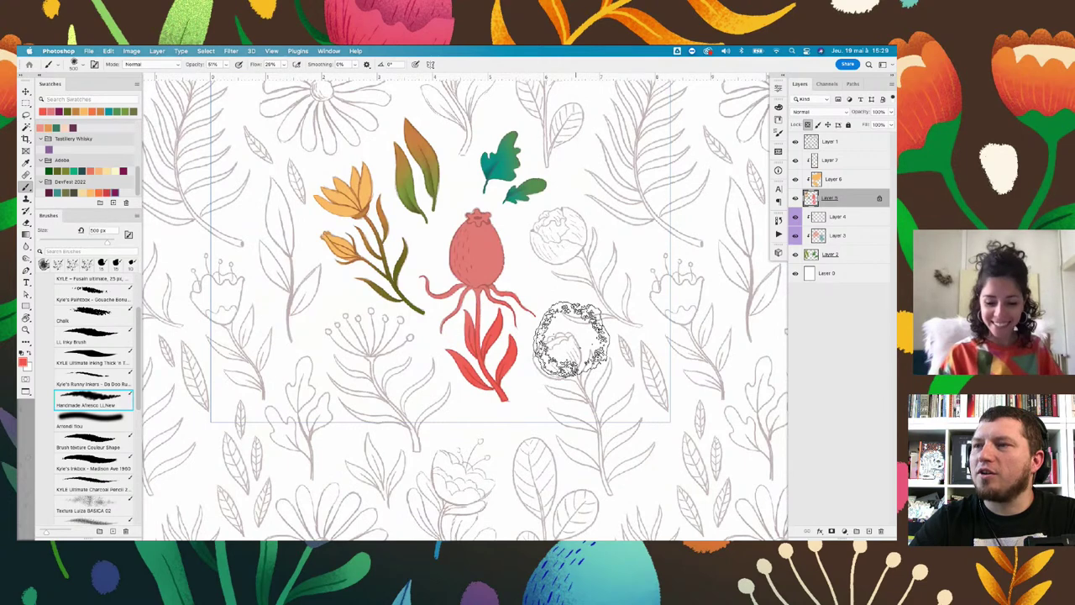
# Set the foreground colour to a deep pink berry tone
pyautogui.click(26, 359)
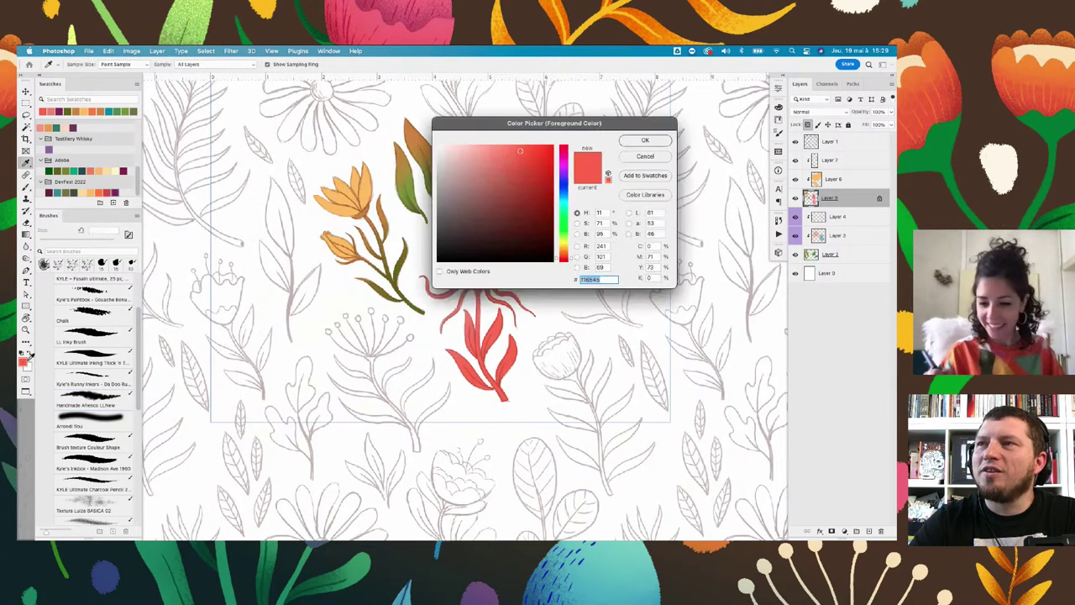
pyautogui.click(566, 154)
pyautogui.click(487, 158)
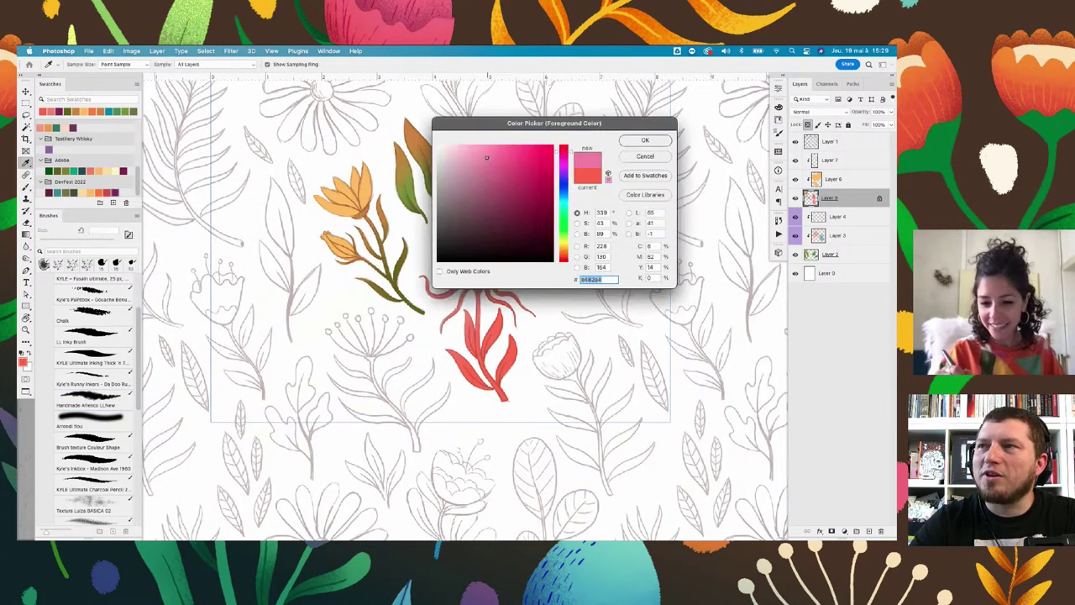
pyautogui.click(510, 171)
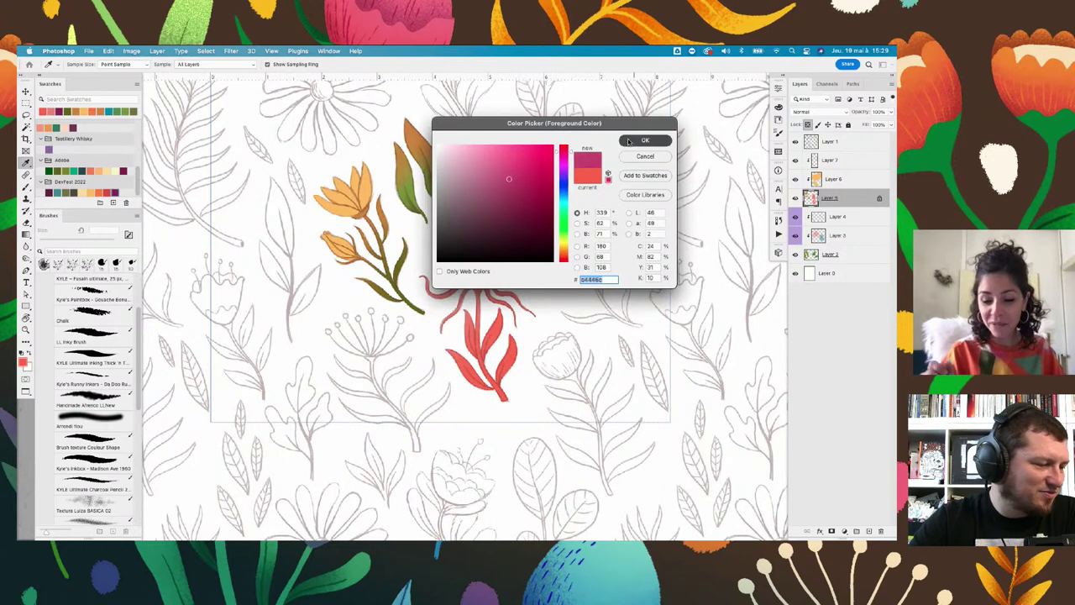
pyautogui.click(645, 140)
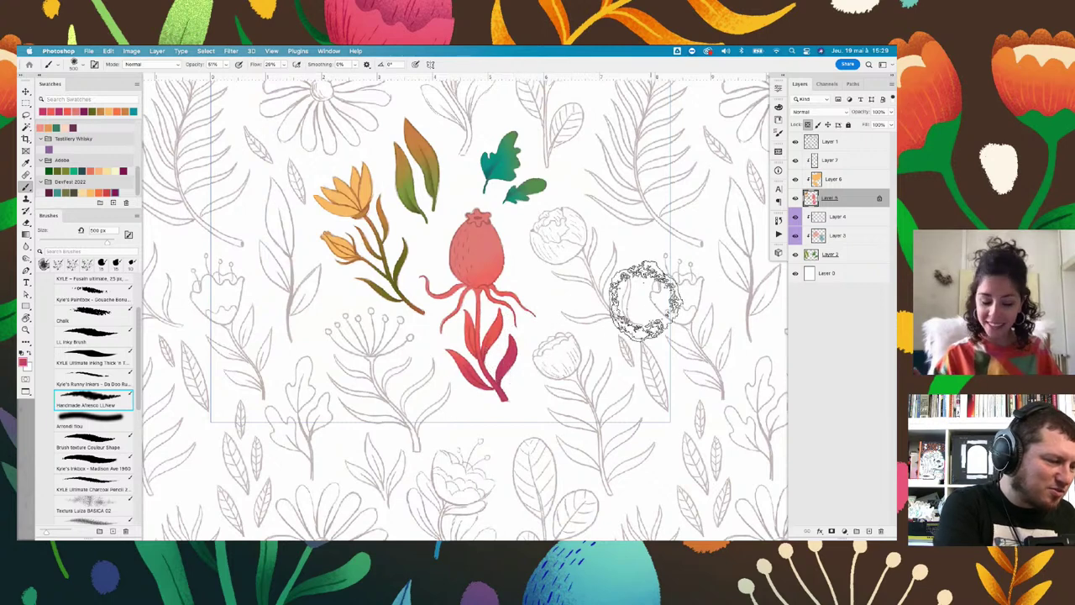
# Select the 'Brush texture Couleur Shape' brush preset
pyautogui.scroll(2, 644, 300)
pyautogui.scroll(1, 566, 320)
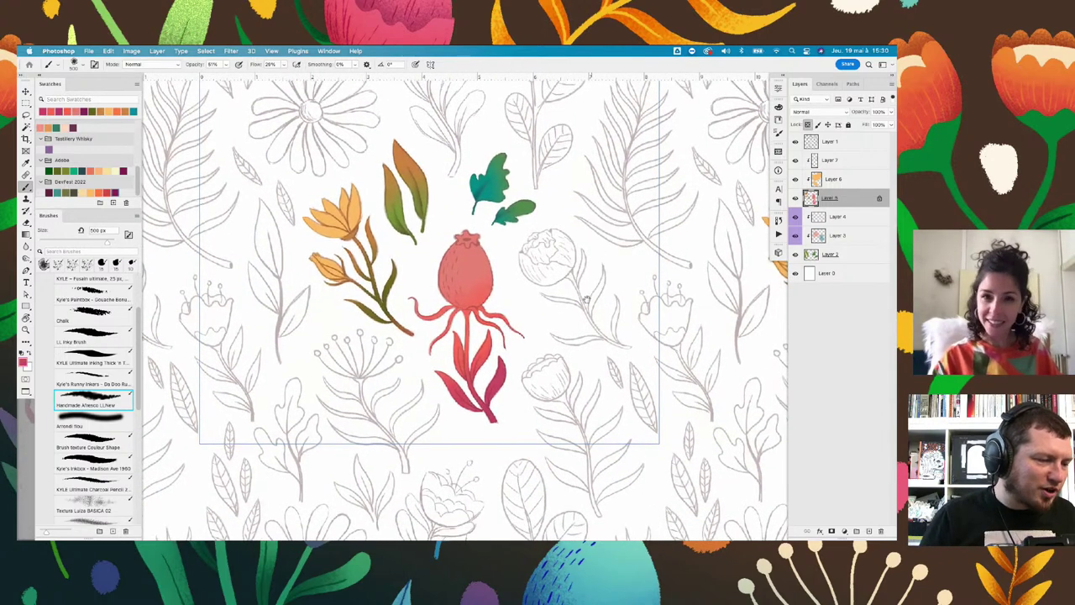
pyautogui.hscroll(2, 565, 319)
pyautogui.scroll(1, 566, 319)
pyautogui.scroll(1, 570, 294)
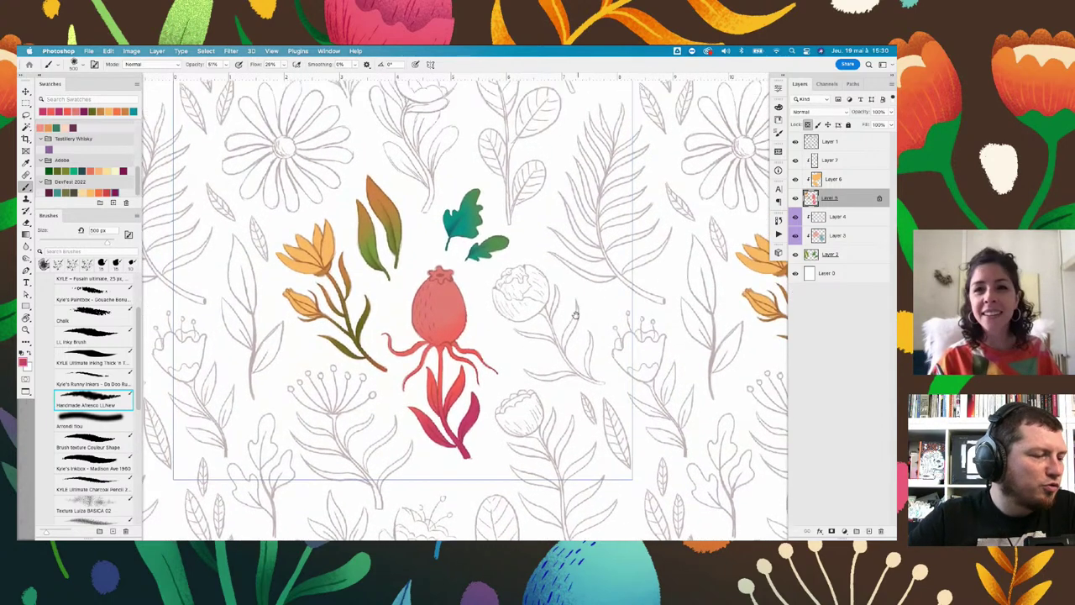
pyautogui.scroll(1, 563, 290)
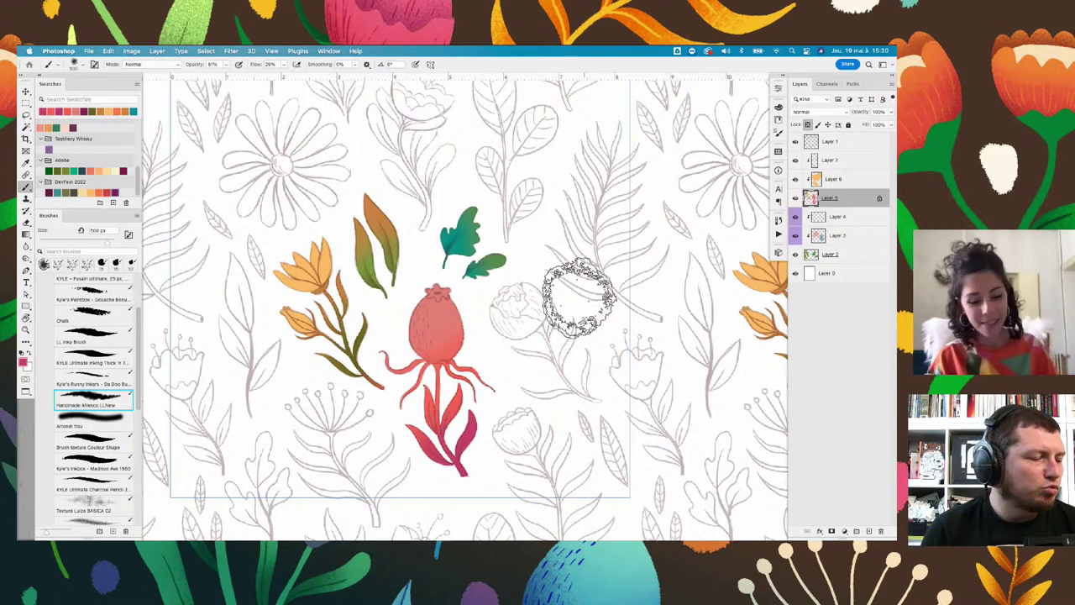
pyautogui.scroll(-3, 516, 360)
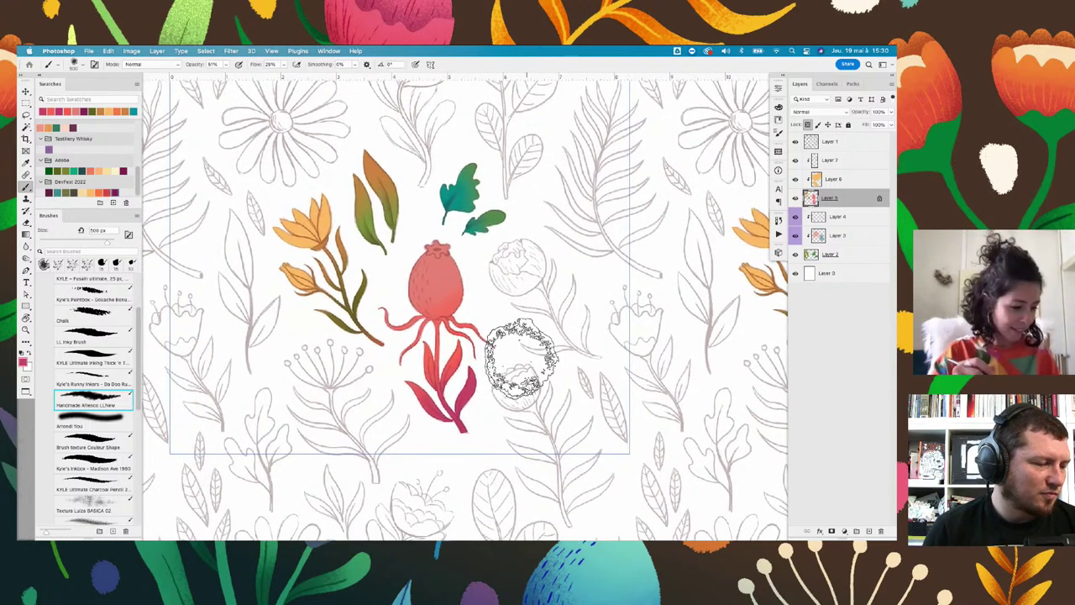
pyautogui.click(98, 447)
# On Layer 6, paint an orange edge around the rosehip fruit with a small brush
pyautogui.keyDown('ctrl'); pyautogui.click(378, 260); pyautogui.keyUp('ctrl')
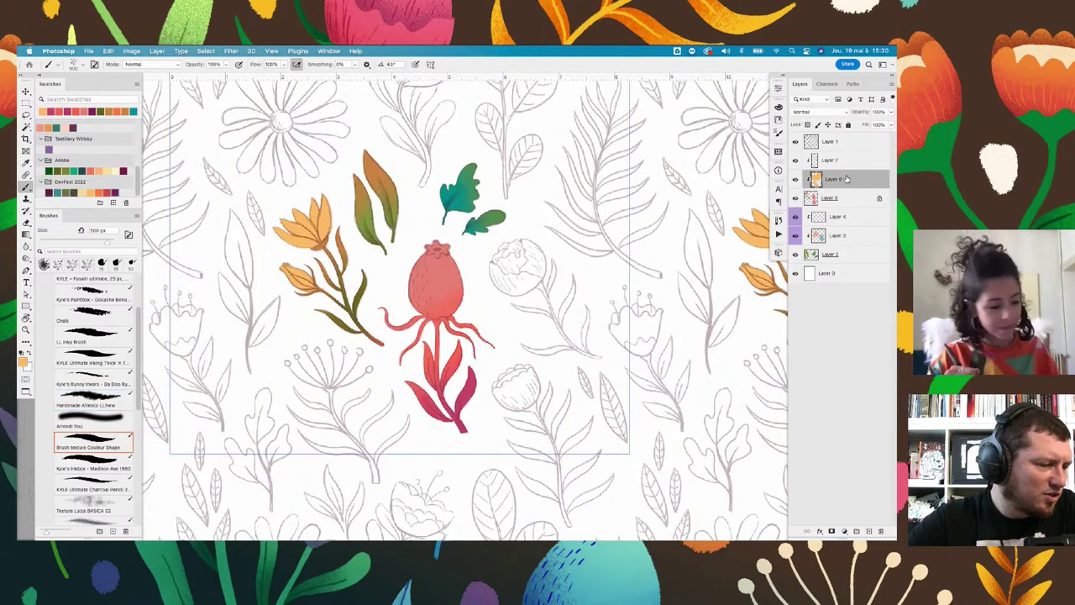
pyautogui.press('r')
pyautogui.moveTo(378, 260); pyautogui.dragTo(513, 244)
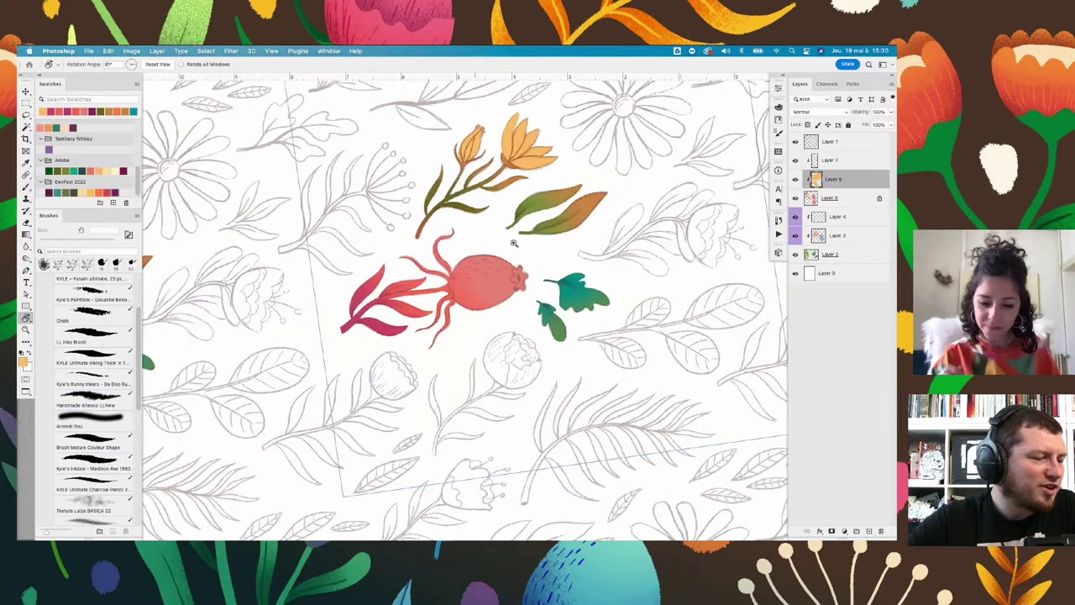
pyautogui.scroll(3, 512, 244)
pyautogui.hotkey('ctrl', '+')
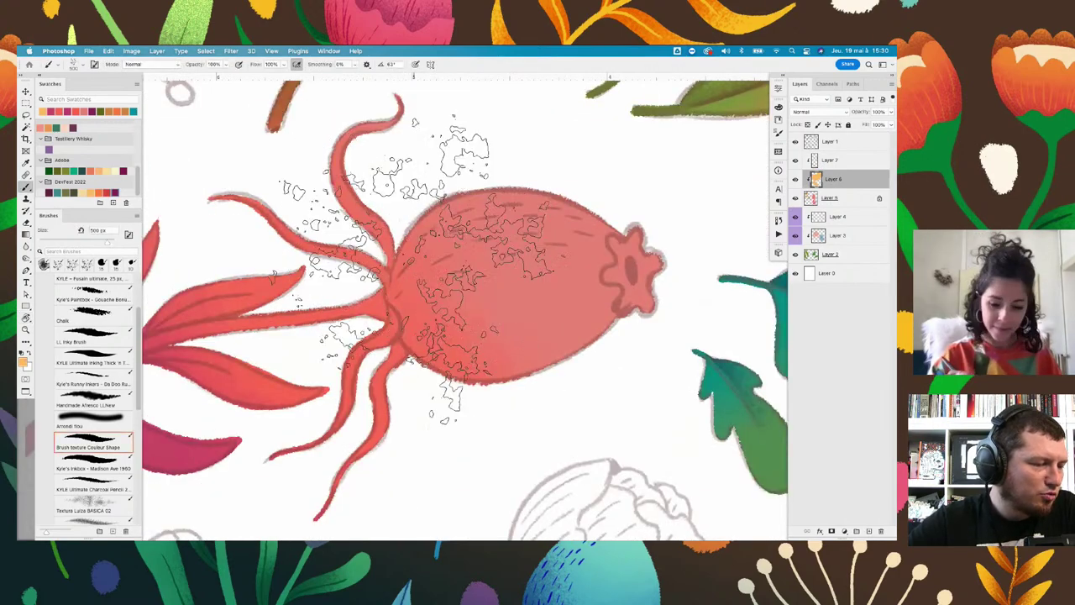
pyautogui.press('[')
pyautogui.press('[')
pyautogui.press('[')
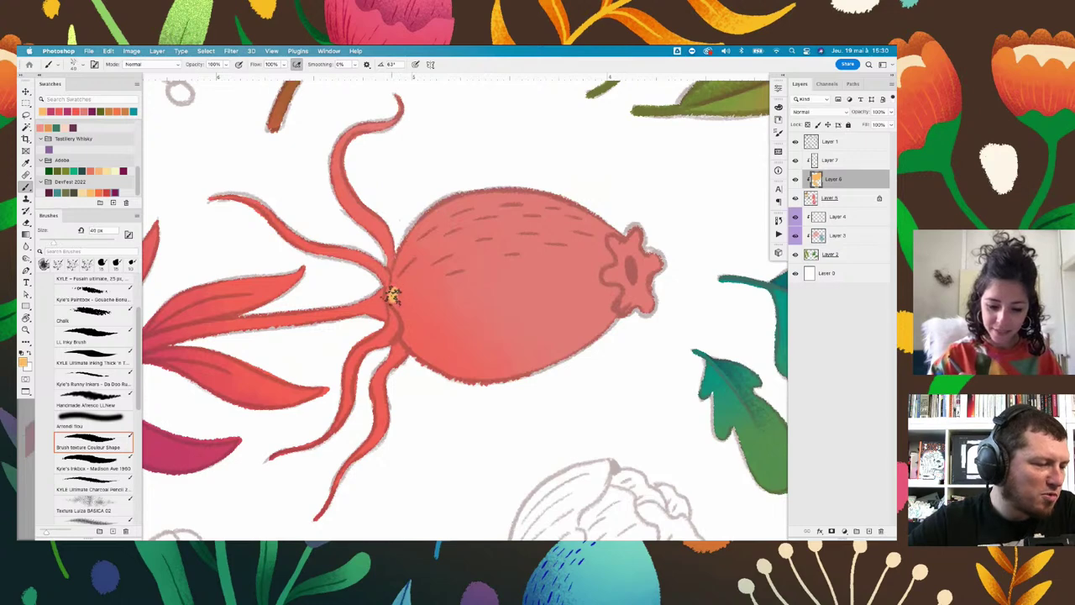
pyautogui.moveTo(399, 275); pyautogui.dragTo(418, 217)
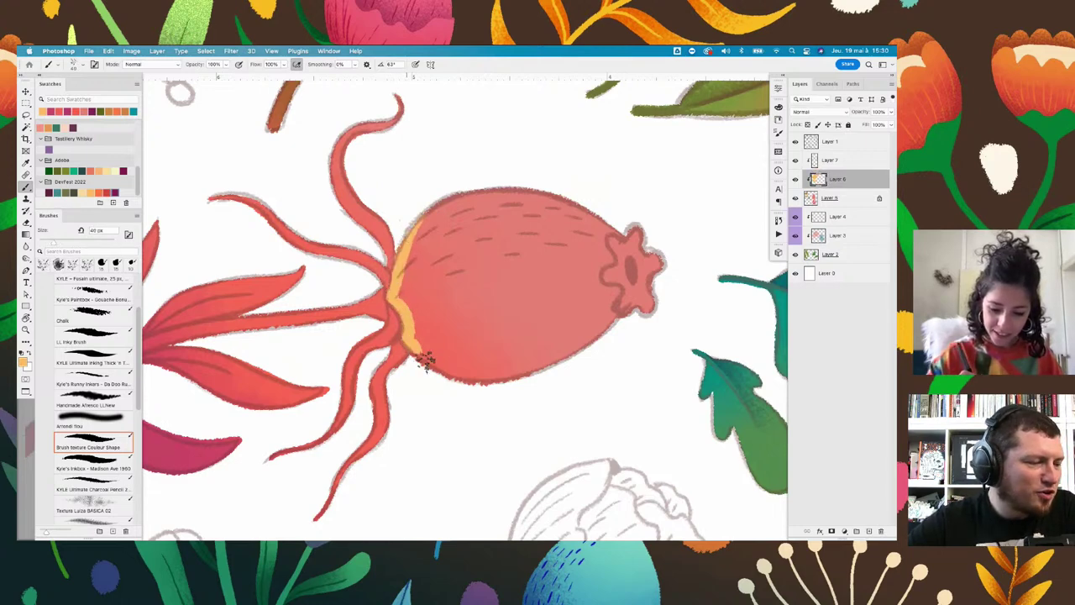
pyautogui.moveTo(426, 361); pyautogui.dragTo(466, 380)
pyautogui.moveTo(425, 221)
pyautogui.mouseDown()
pyautogui.moveTo(597, 211)
pyautogui.moveTo(669, 271)
pyautogui.moveTo(653, 307)
pyautogui.moveTo(471, 378)
pyautogui.mouseUp()
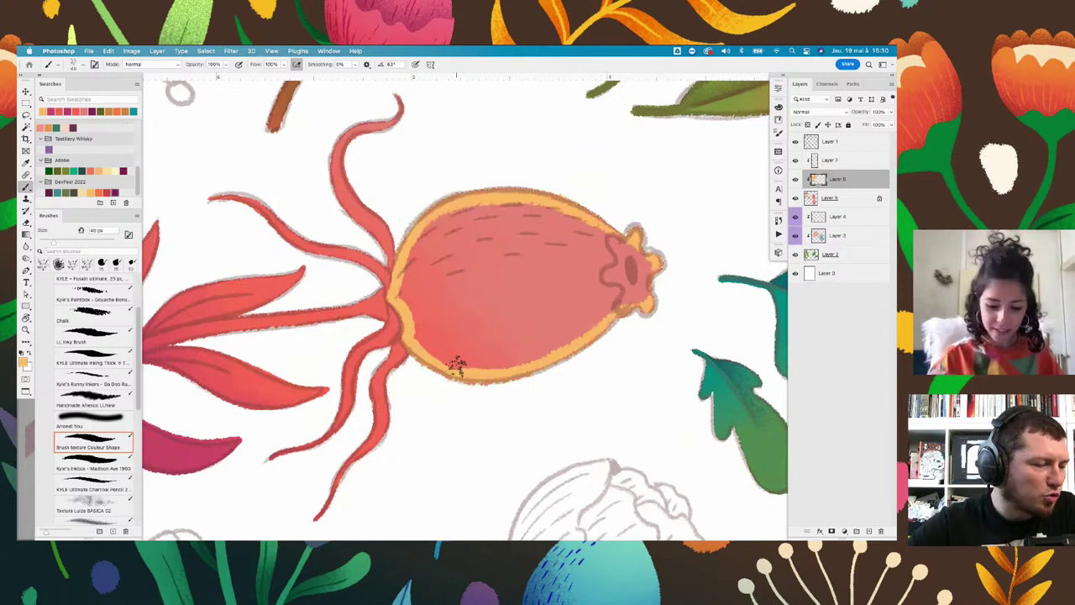
pyautogui.moveTo(697, 329)
pyautogui.mouseDown()
pyautogui.moveTo(509, 115)
pyautogui.moveTo(452, 257)
pyautogui.mouseUp()
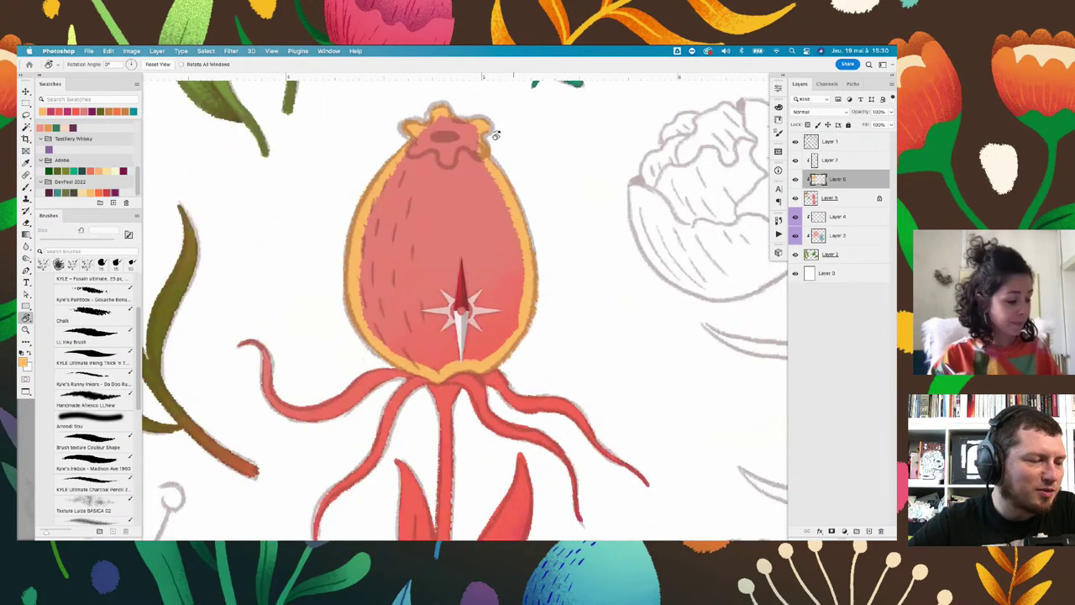
# Magic Wand the fruit's red interior and fill it solid orange
pyautogui.press('w')
pyautogui.click(445, 255)
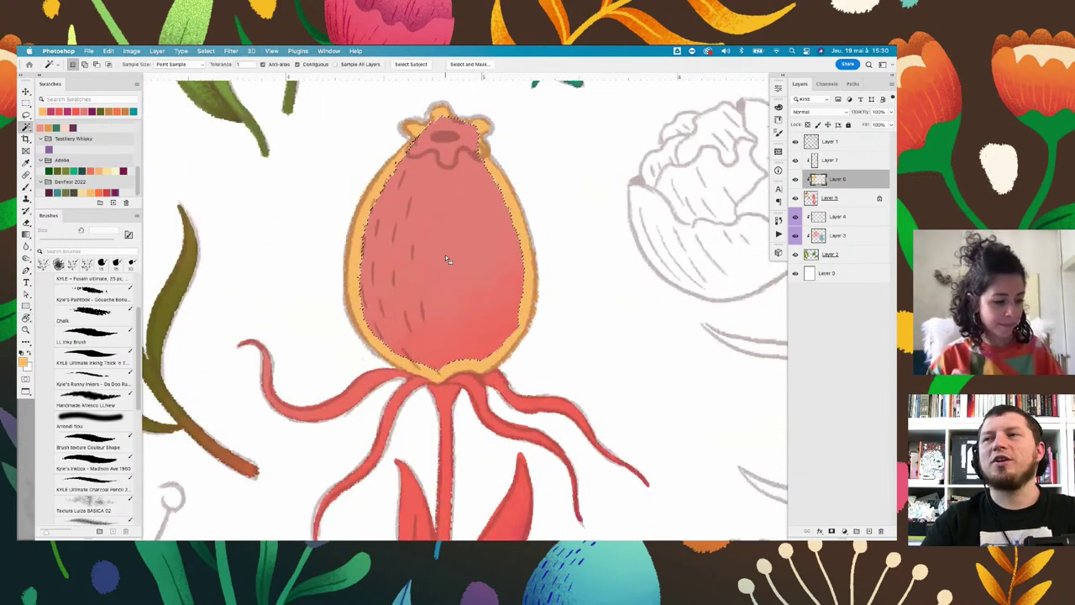
pyautogui.hotkey('alt', 'BackSpace')
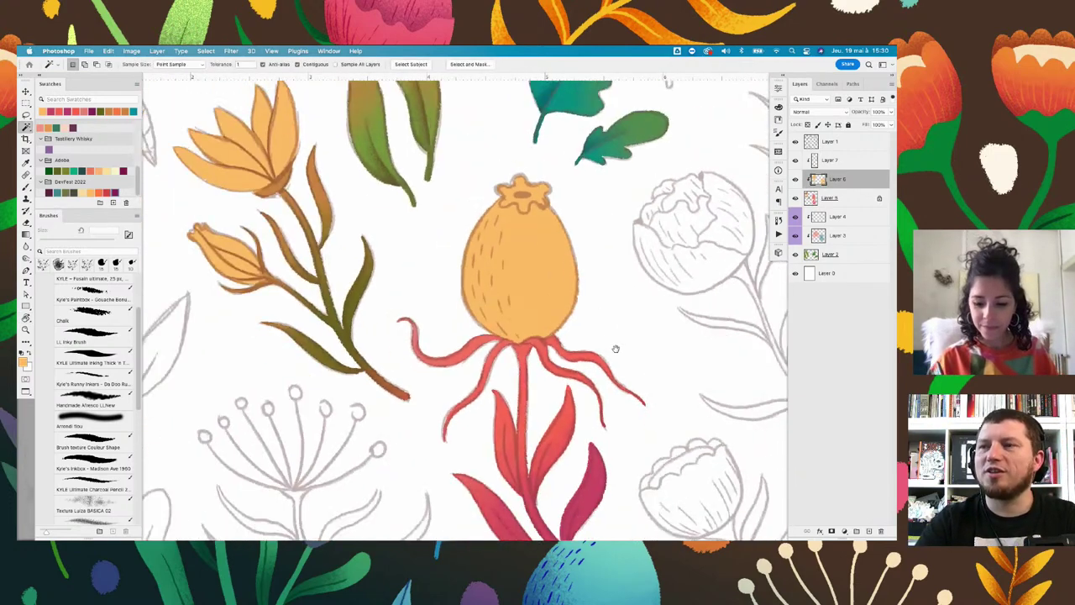
pyautogui.moveTo(617, 300); pyautogui.dragTo(551, 366)
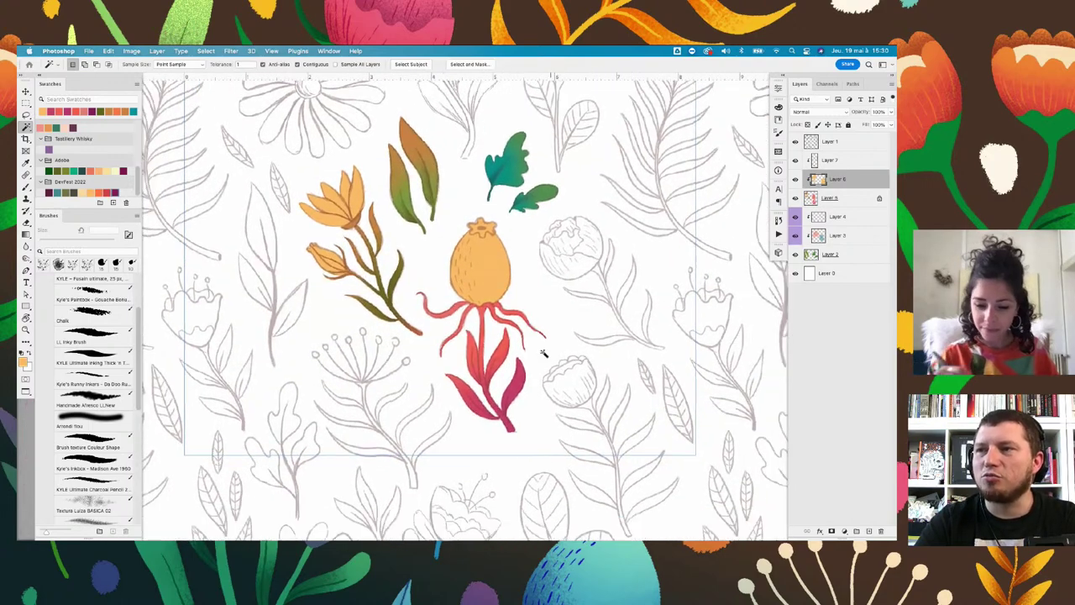
pyautogui.click(479, 263)
pyautogui.moveTo(481, 264); pyautogui.dragTo(420, 269)
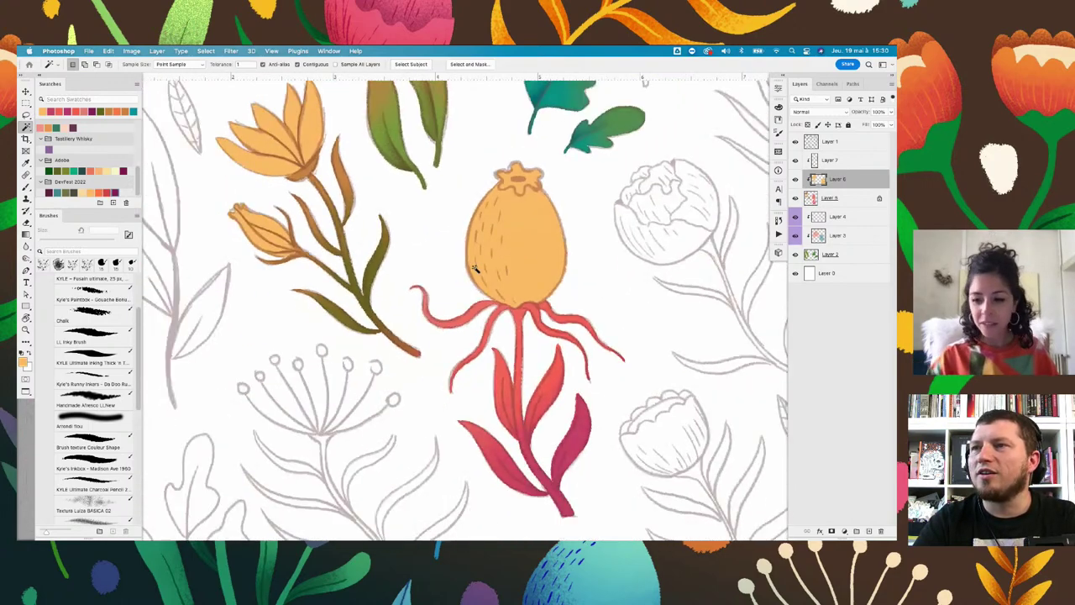
pyautogui.click(827, 159)
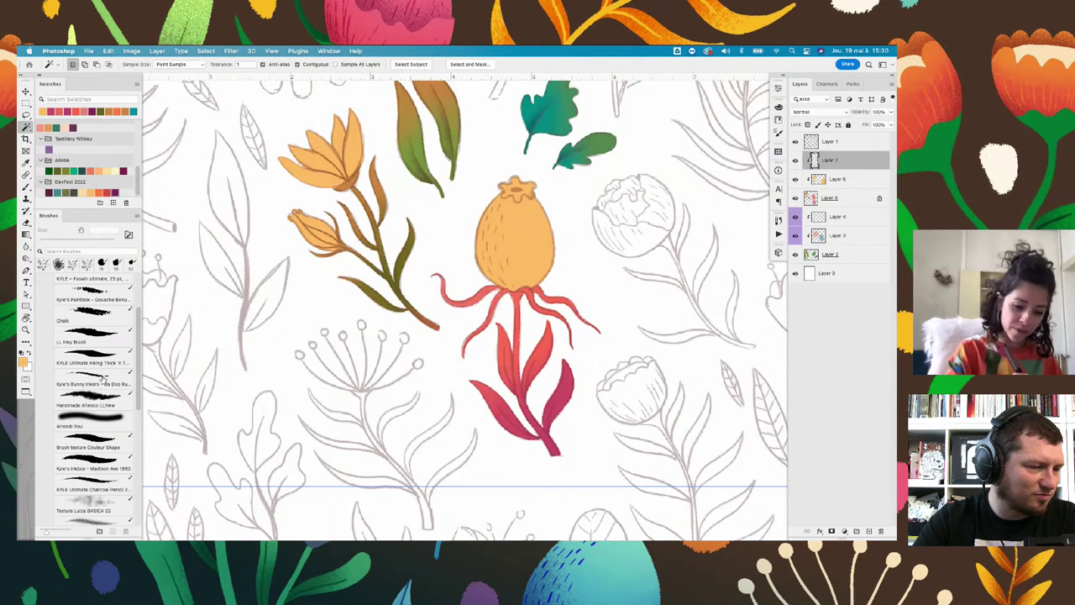
# With KYLE Ultimate Inking Thick and the sampled leaf red, paint dashes across the fruit
pyautogui.click(108, 361)
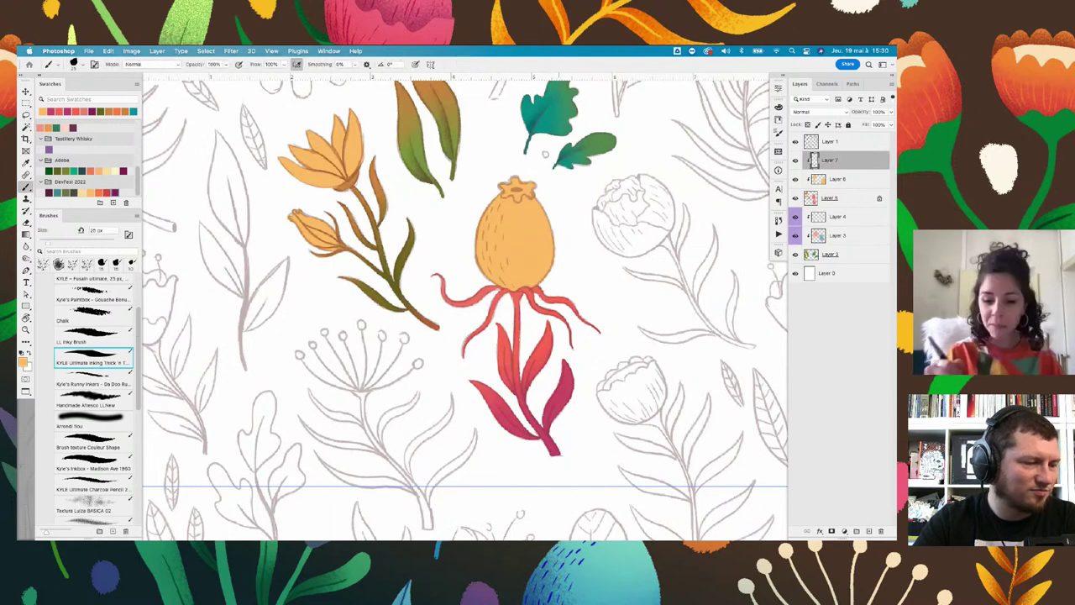
pyautogui.scroll(2, 556, 155)
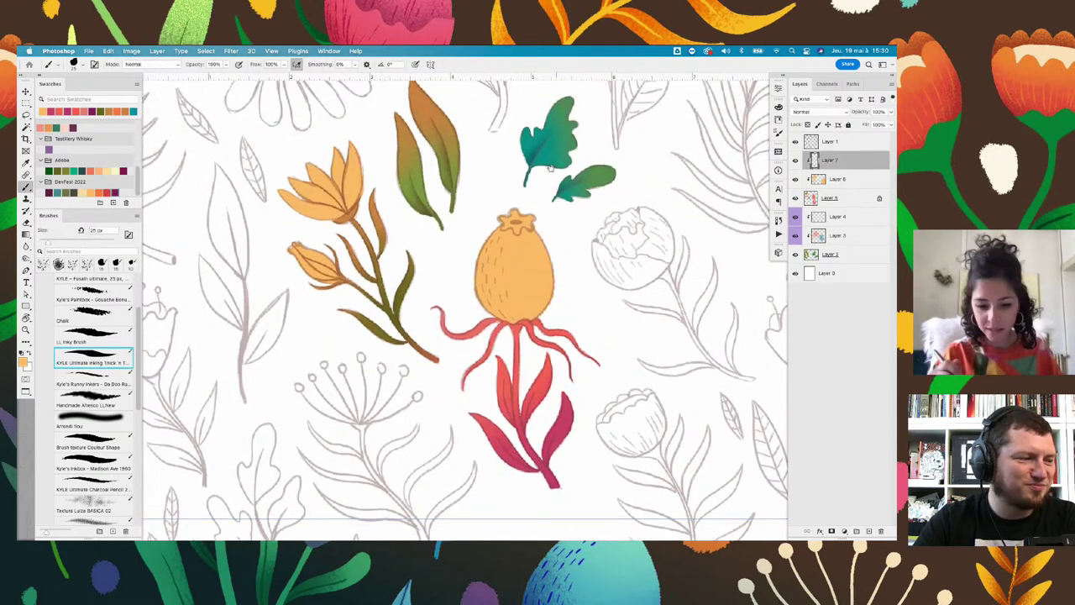
pyautogui.keyDown('alt'); pyautogui.click(553, 429); pyautogui.keyUp('alt')
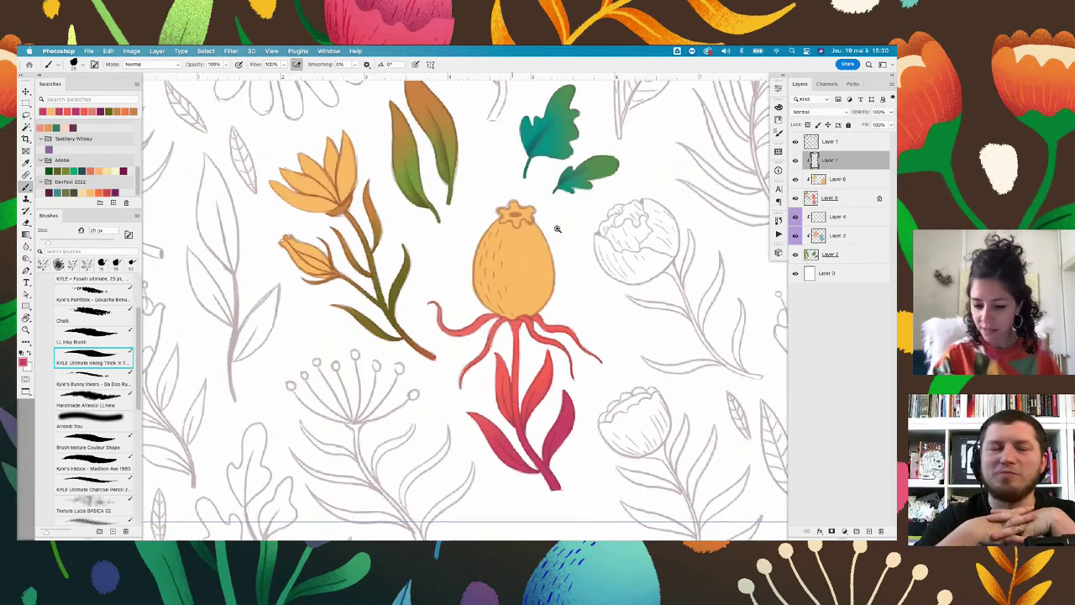
pyautogui.scroll(5, 525, 228)
pyautogui.moveTo(418, 249); pyautogui.dragTo(418, 262)
pyautogui.moveTo(436, 225)
pyautogui.mouseDown()
pyautogui.moveTo(410, 313)
pyautogui.moveTo(410, 366)
pyautogui.moveTo(428, 382)
pyautogui.mouseUp()
pyautogui.moveTo(459, 417); pyautogui.dragTo(464, 435)
pyautogui.moveTo(444, 329); pyautogui.dragTo(442, 346)
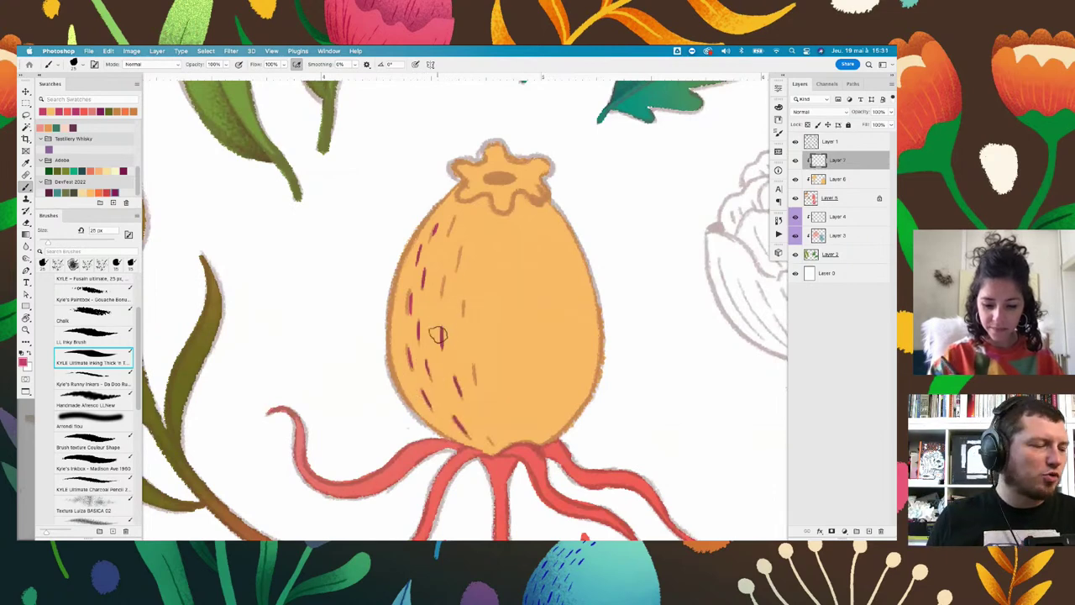
pyautogui.moveTo(445, 276); pyautogui.dragTo(443, 295)
pyautogui.moveTo(453, 216); pyautogui.dragTo(460, 317)
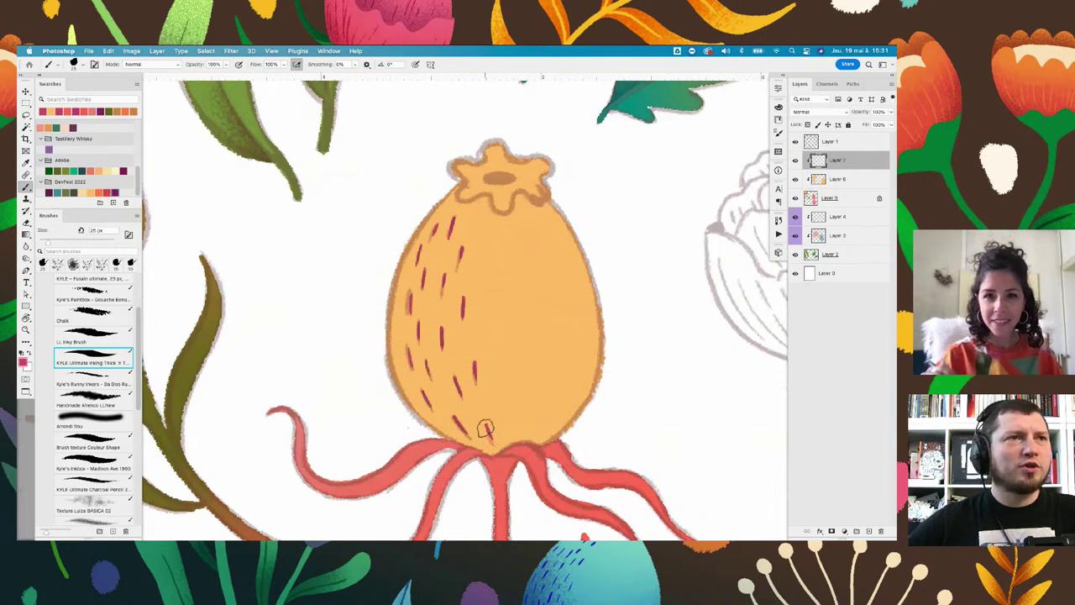
# Outline the base of the rosehip crown with a dark red line
pyautogui.press('r')
pyautogui.moveTo(638, 221)
pyautogui.mouseDown()
pyautogui.moveTo(376, 191)
pyautogui.moveTo(383, 185)
pyautogui.moveTo(377, 205)
pyautogui.moveTo(391, 187)
pyautogui.mouseUp()
pyautogui.press('b')
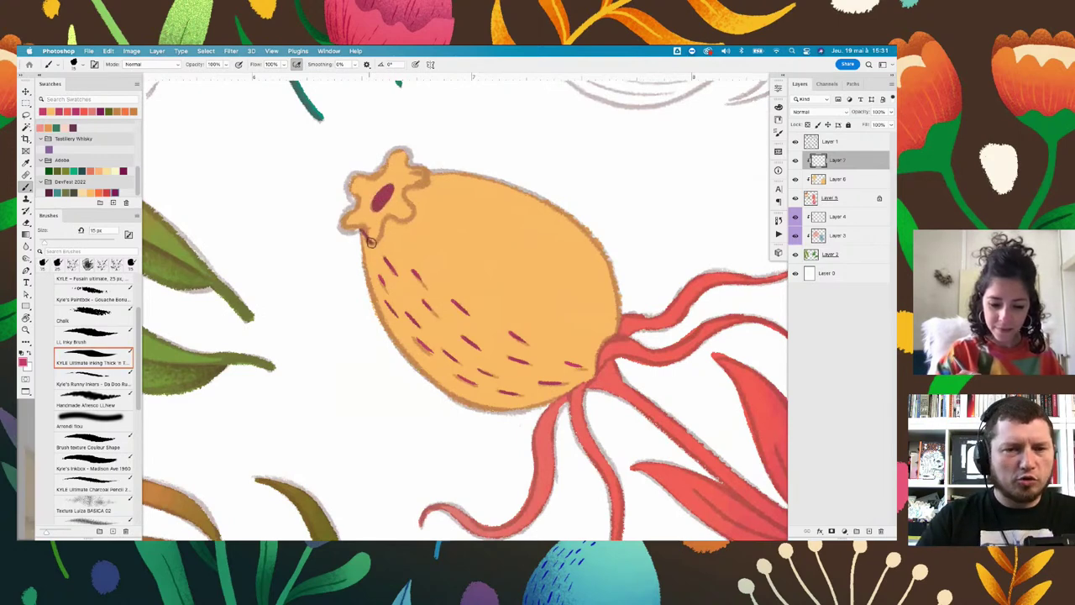
pyautogui.moveTo(371, 241)
pyautogui.mouseDown()
pyautogui.moveTo(429, 174)
pyautogui.moveTo(423, 158)
pyautogui.mouseUp()
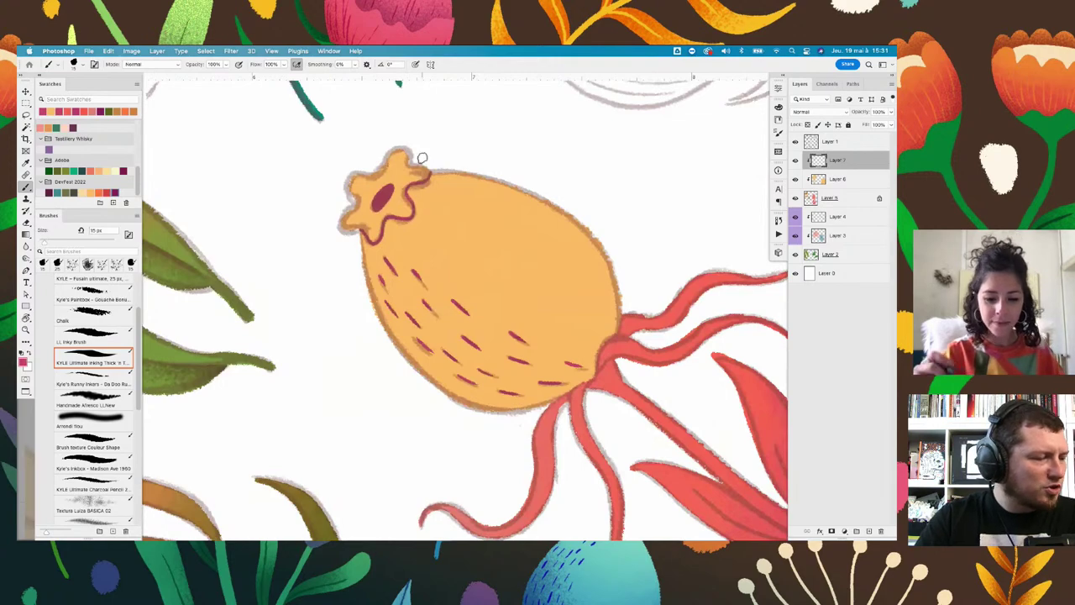
pyautogui.press('r')
pyautogui.moveTo(583, 140); pyautogui.dragTo(661, 237)
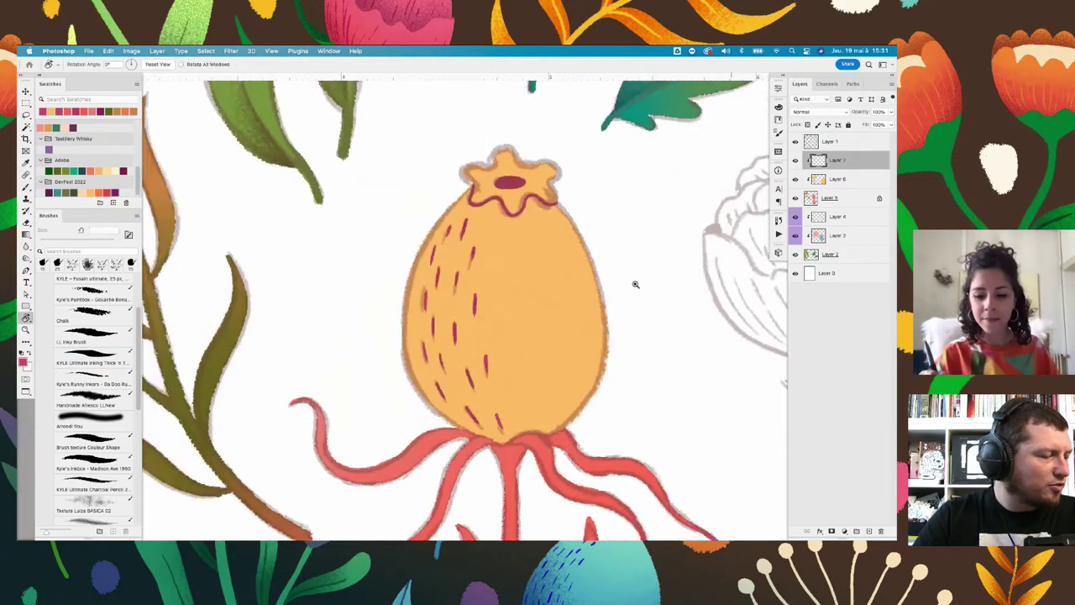
# Zoom out and toggle the Layer 1 pencil sketch off and on to preview colours
pyautogui.scroll(-2, 635, 284)
pyautogui.scroll(-1, 622, 315)
pyautogui.scroll(-1, 605, 353)
pyautogui.scroll(-1, 586, 399)
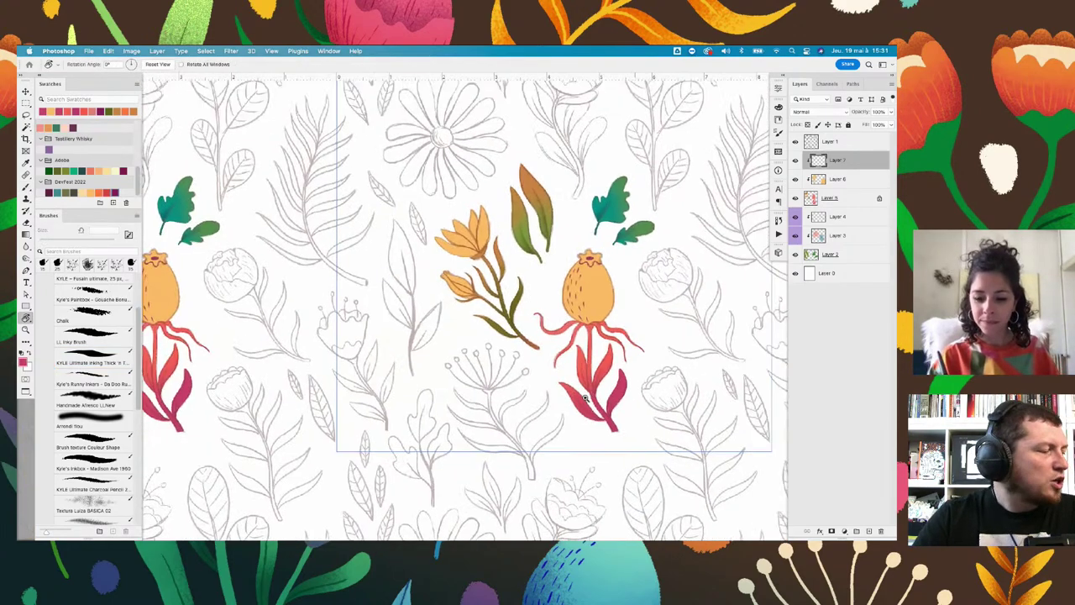
pyautogui.scroll(-1, 585, 398)
pyautogui.click(796, 141)
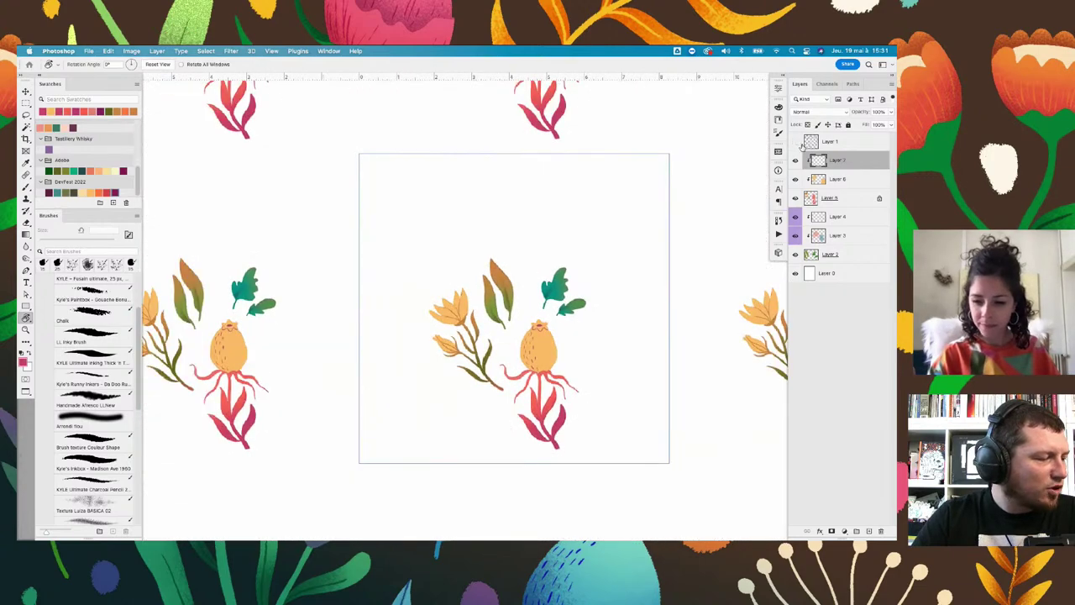
pyautogui.click(796, 141)
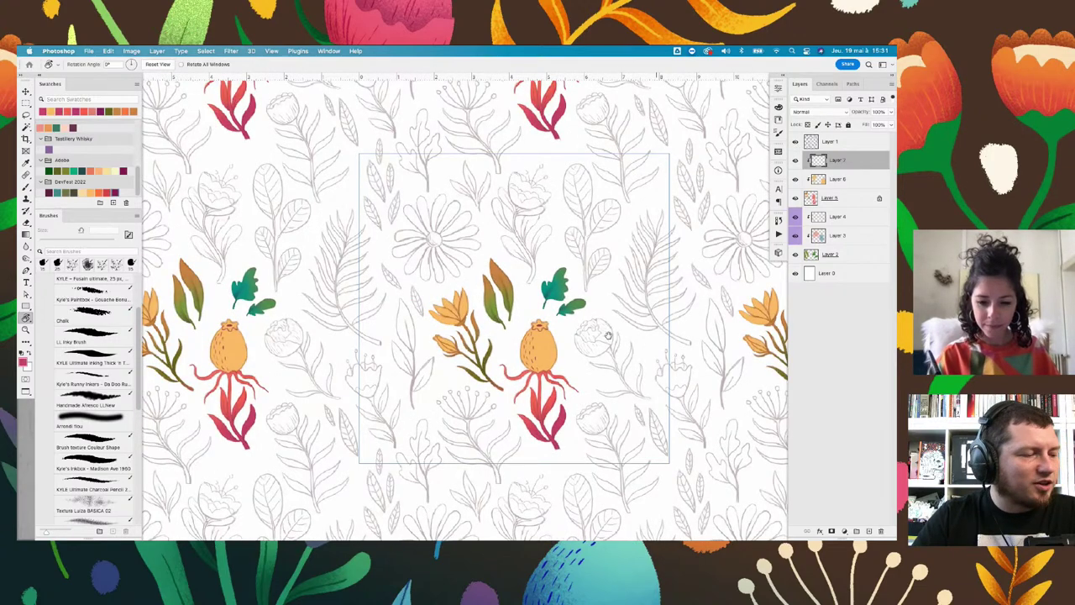
pyautogui.hscroll(2, 610, 335)
pyautogui.hscroll(2, 605, 327)
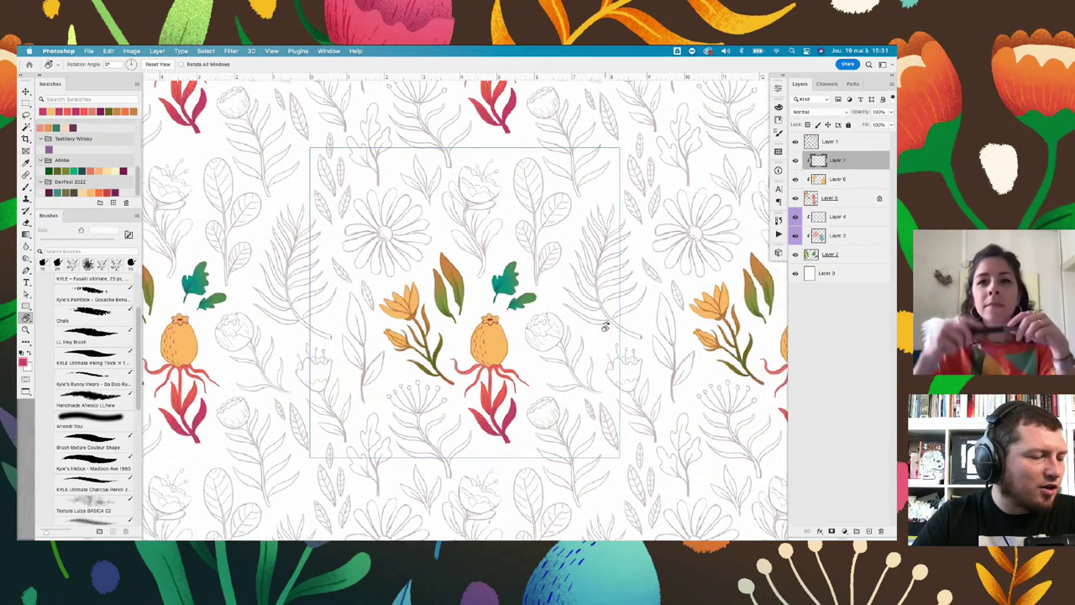